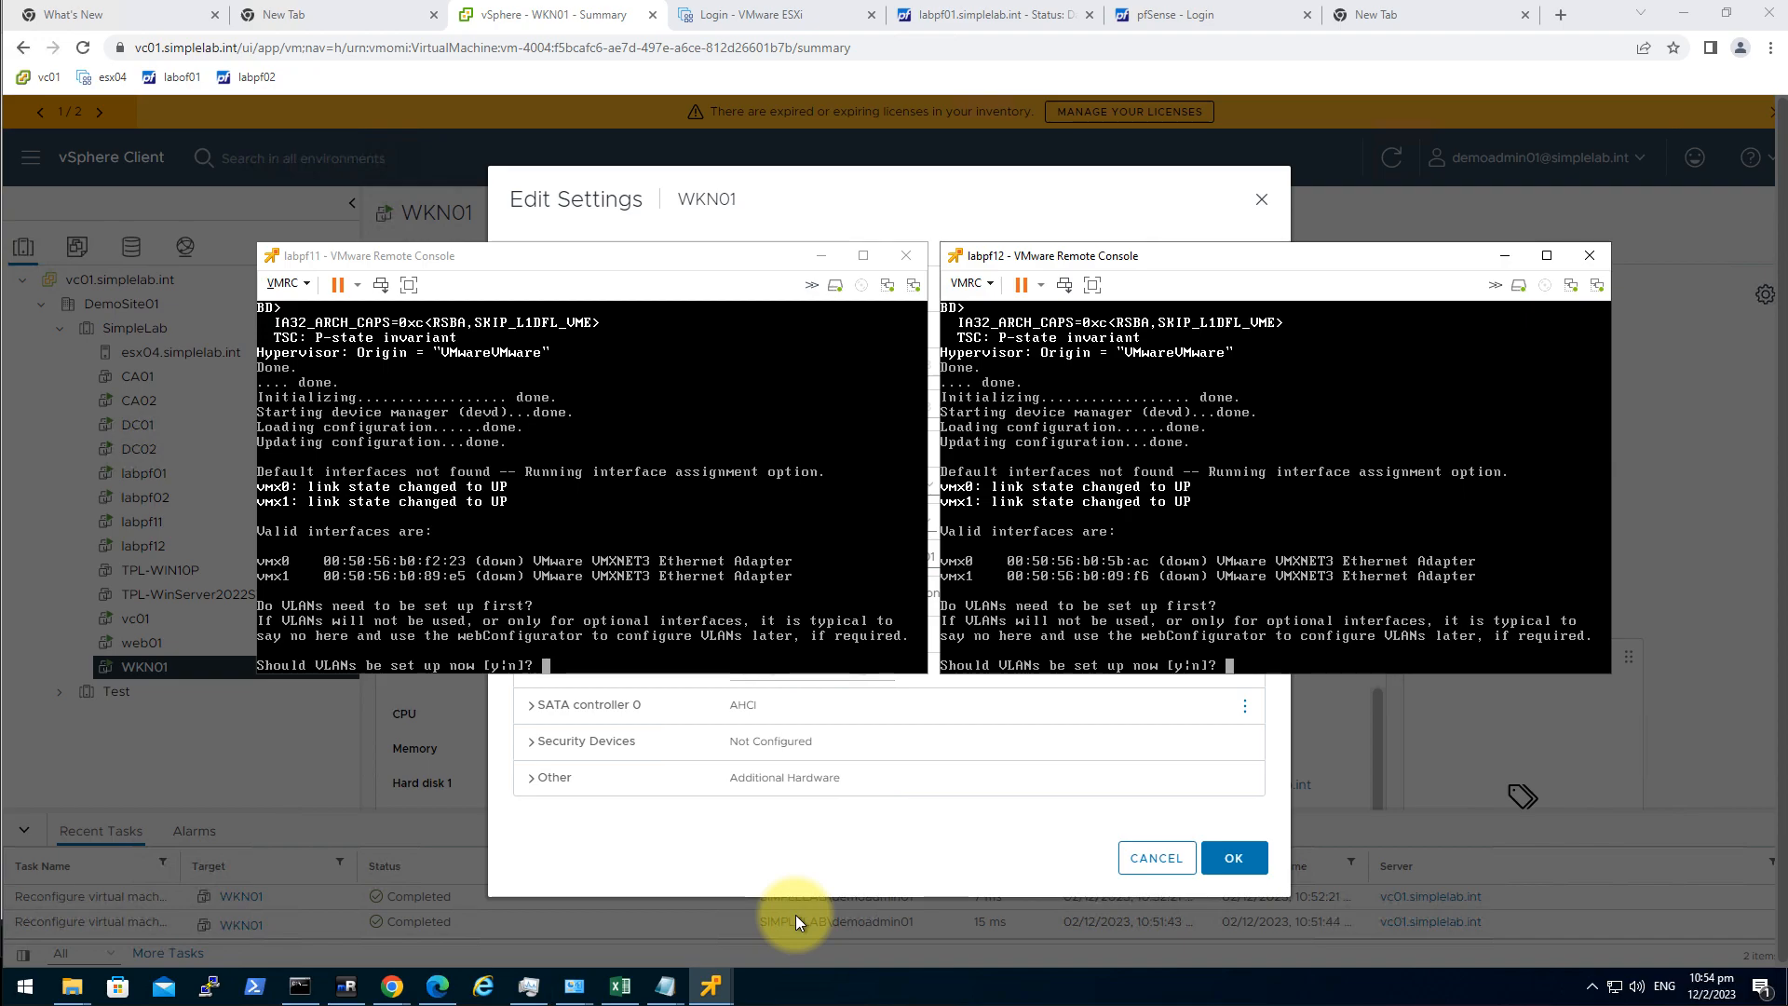
Review WKN01's Network adapter 3 in Edit Settings, then close the dialog without changes.
{"action": "left_click", "coordinate": [754, 188]}
{"action": "left_click", "coordinate": [1132, 849]}
{"action": "left_click", "coordinate": [601, 216]}
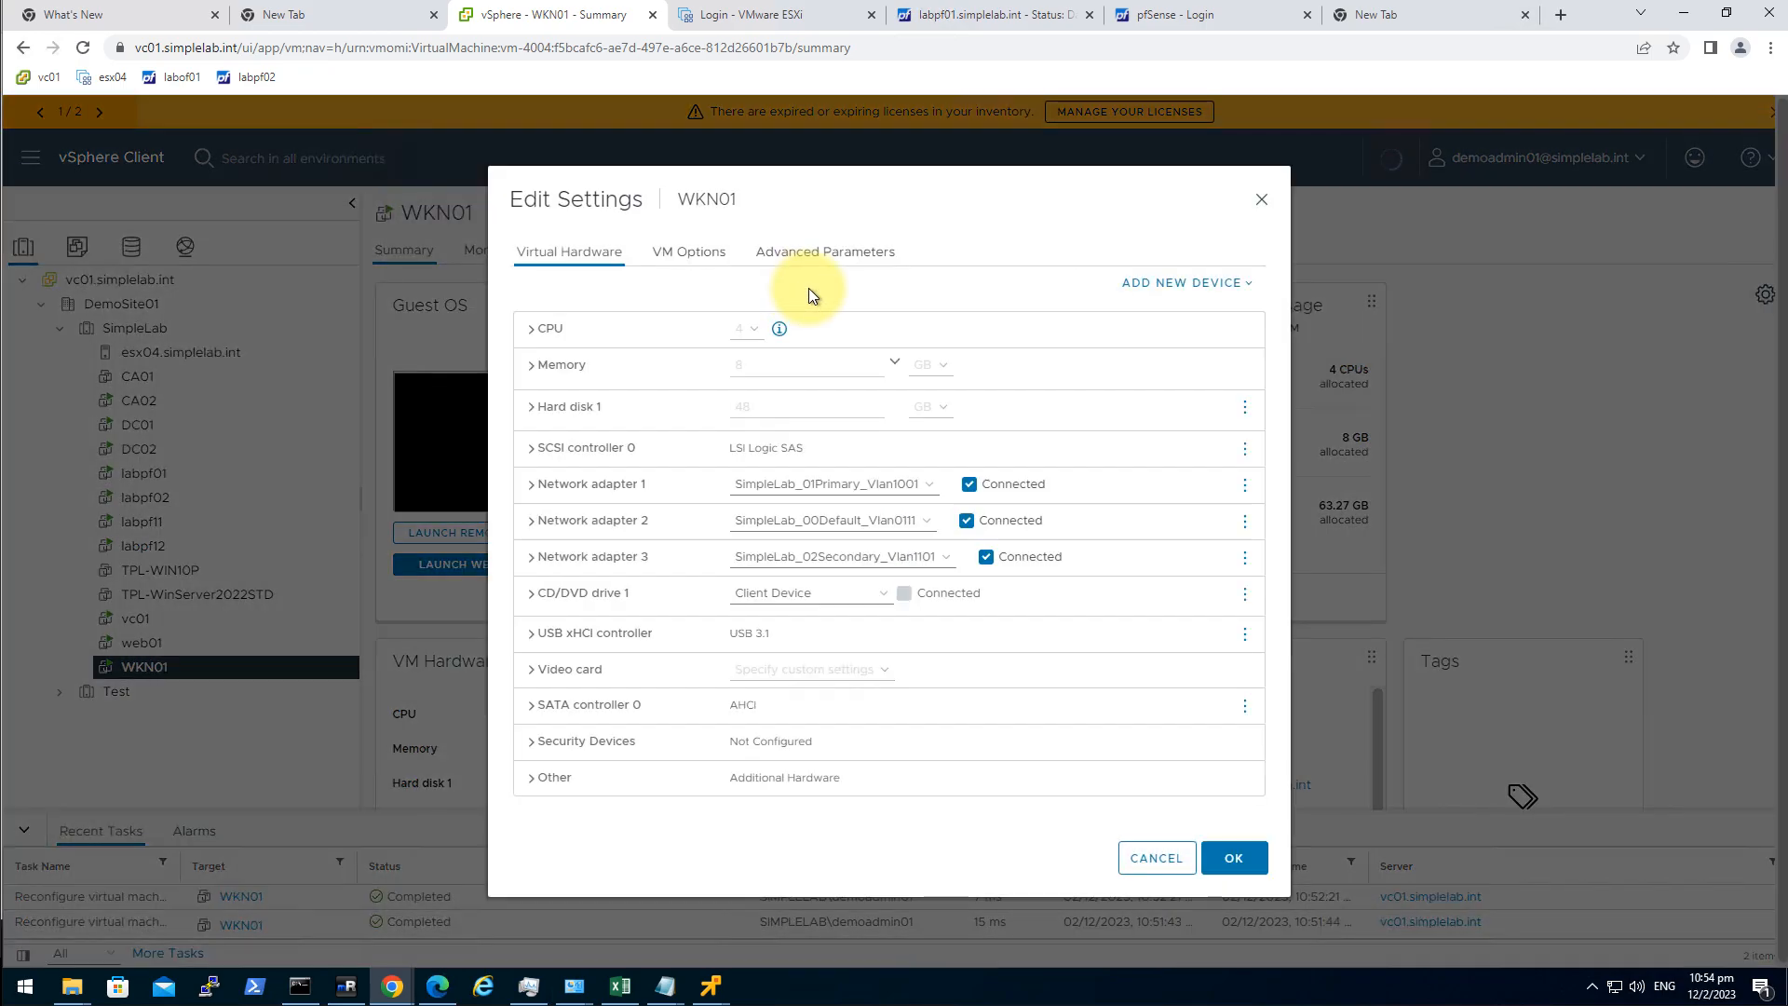
{"action": "left_click", "coordinate": [588, 559]}
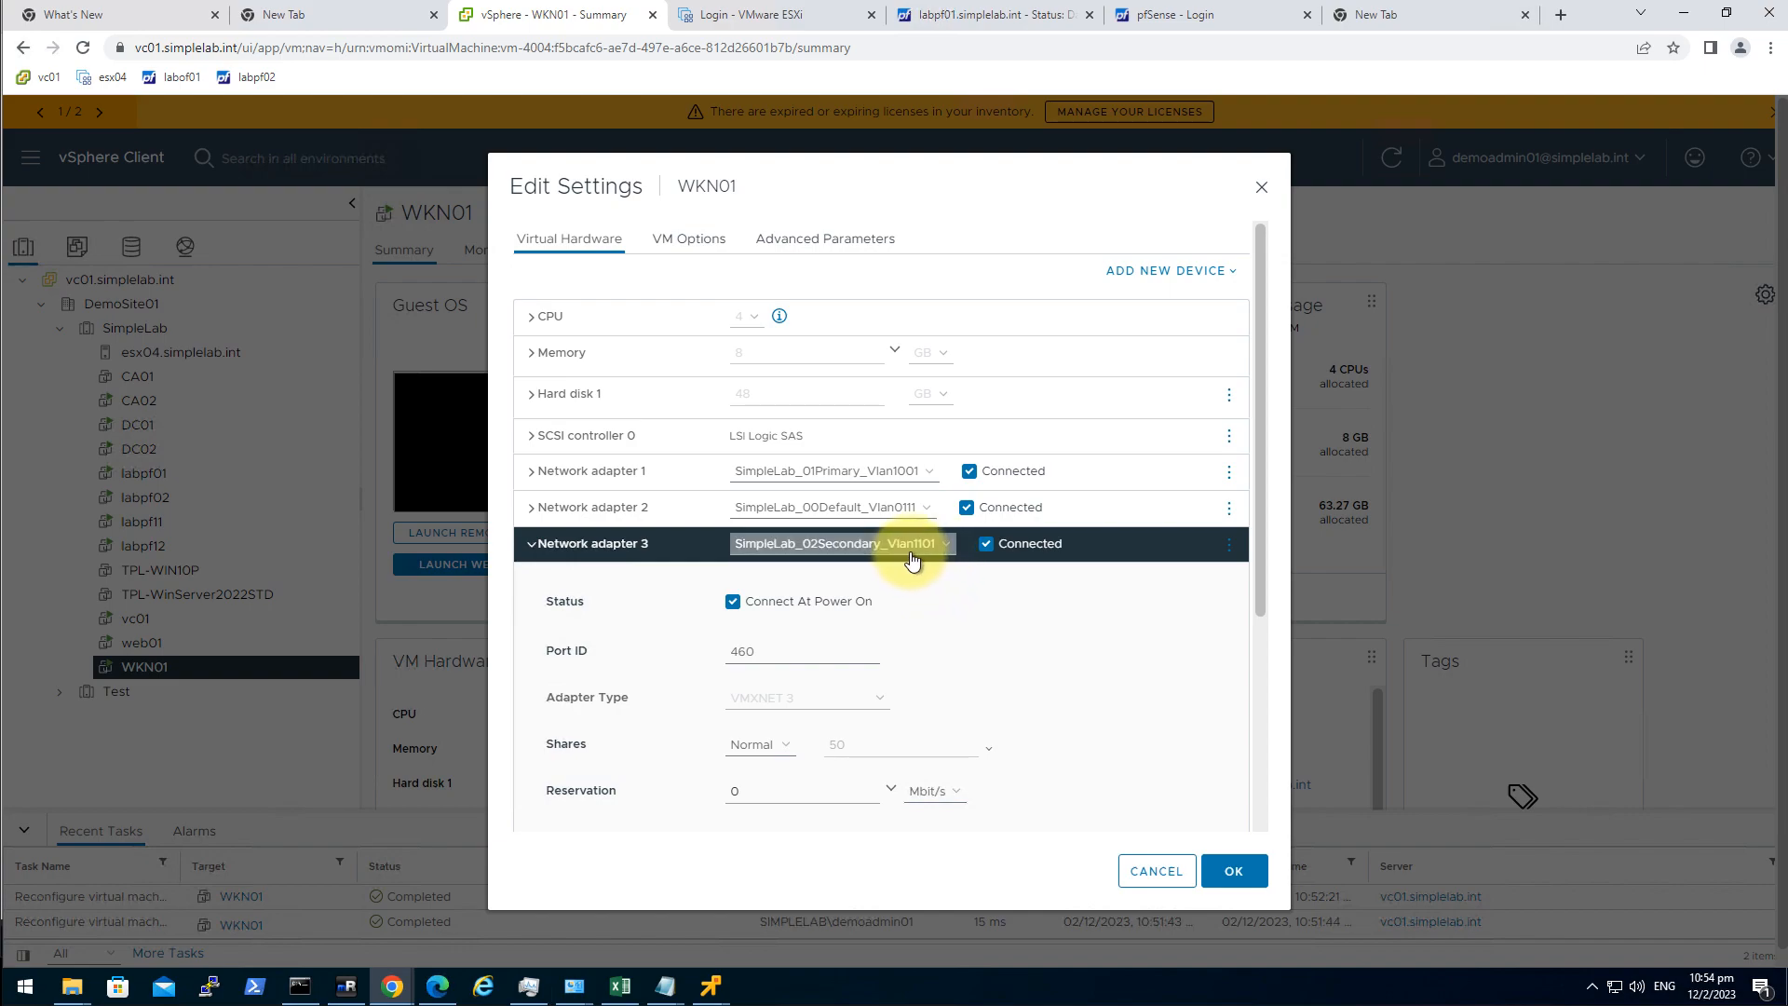
{"action": "left_click", "coordinate": [1148, 870]}
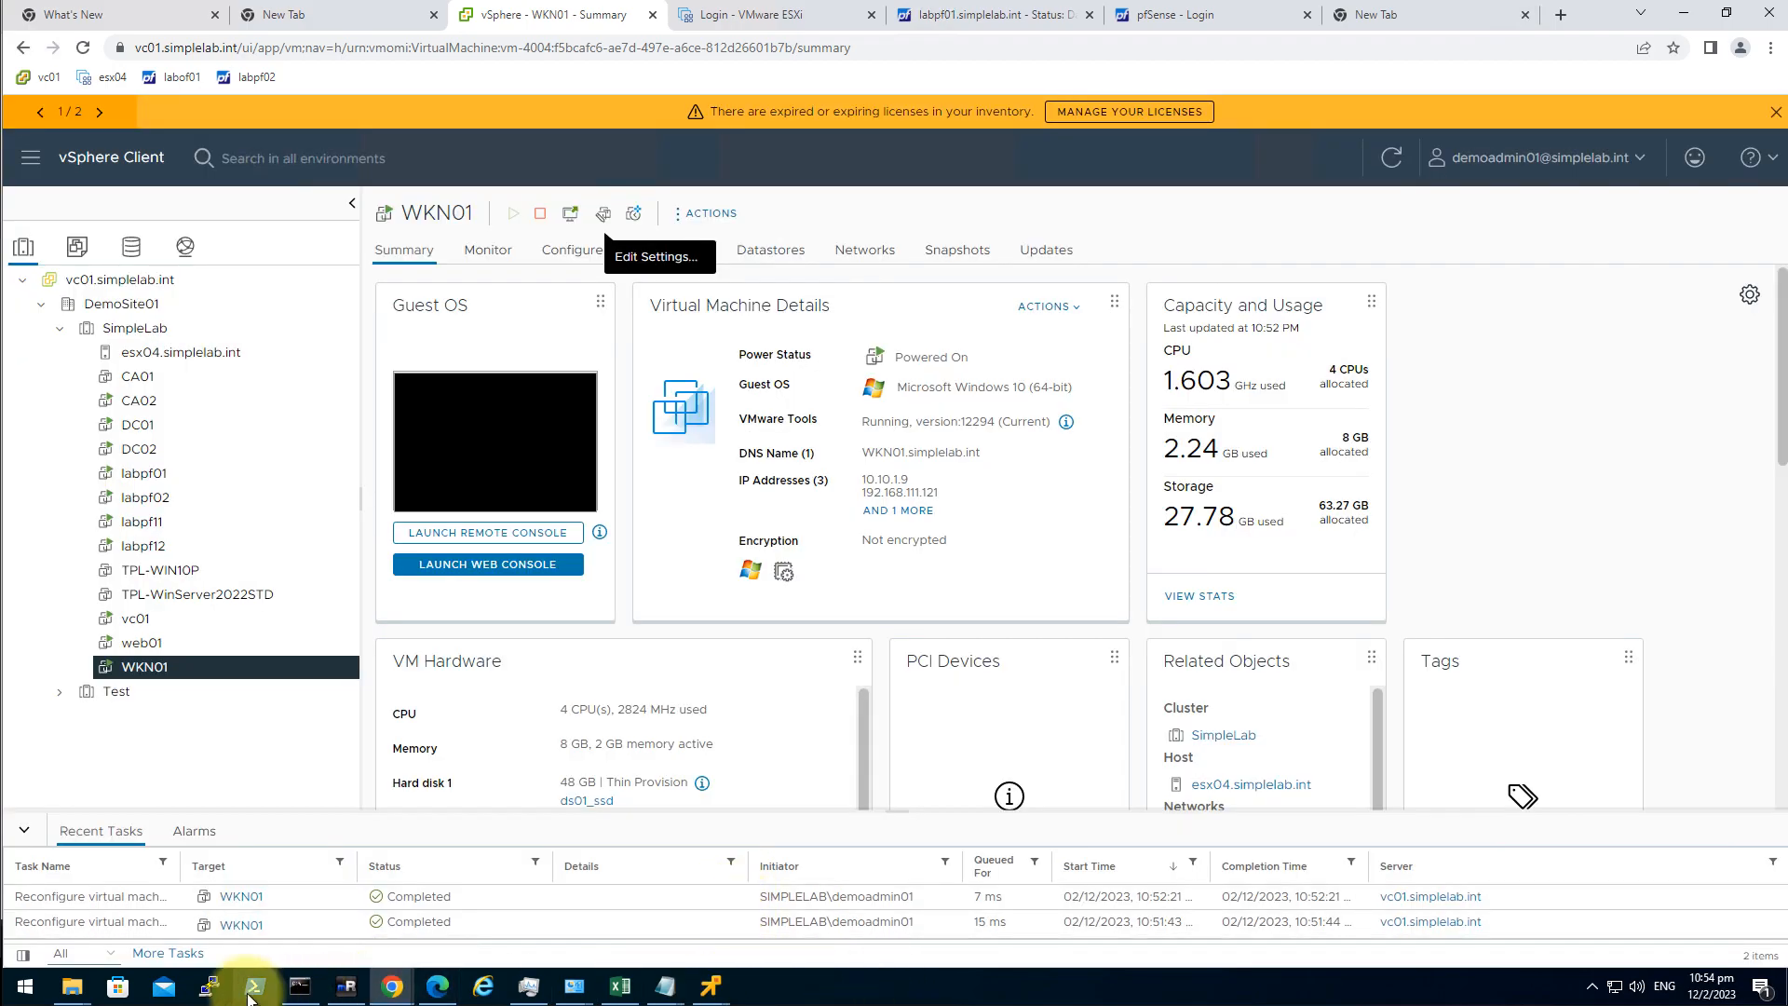
Clear the Command Prompt and open Network Connections with ncpa.cpl.
{"action": "left_click", "coordinate": [300, 986]}
{"action": "left_click", "coordinate": [927, 650]}
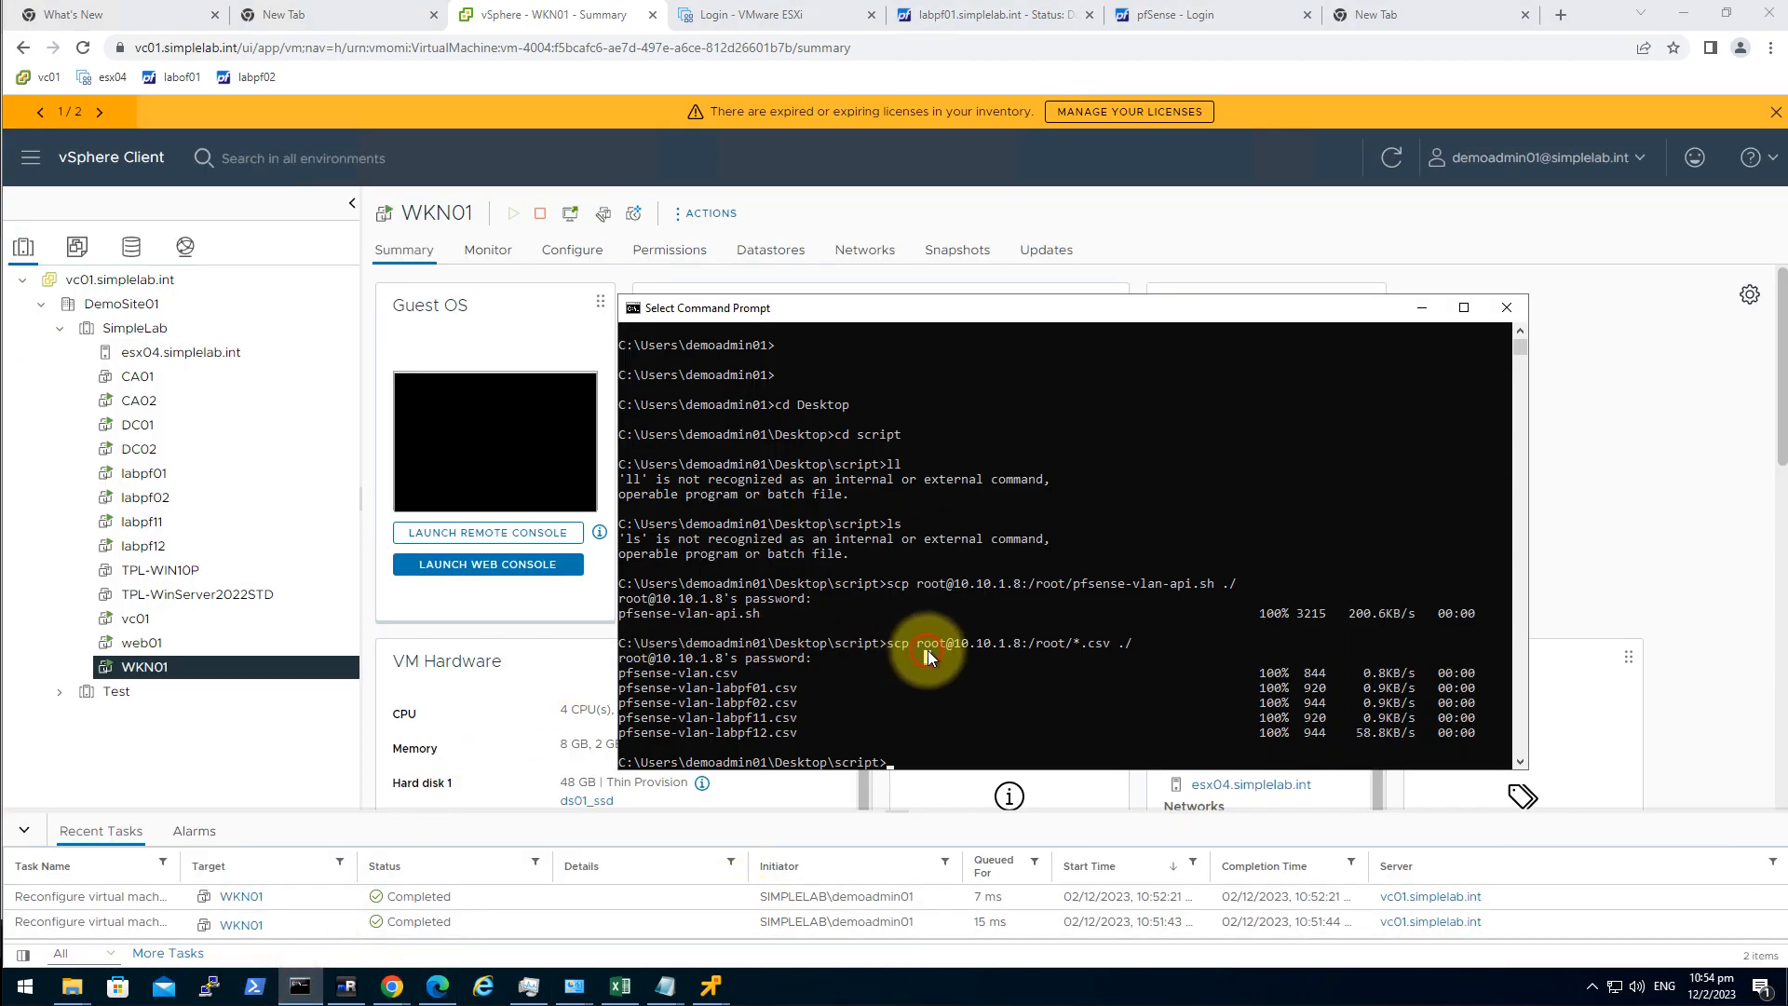
{"action": "type", "text": "cls"}
{"action": "key", "text": "Return"}
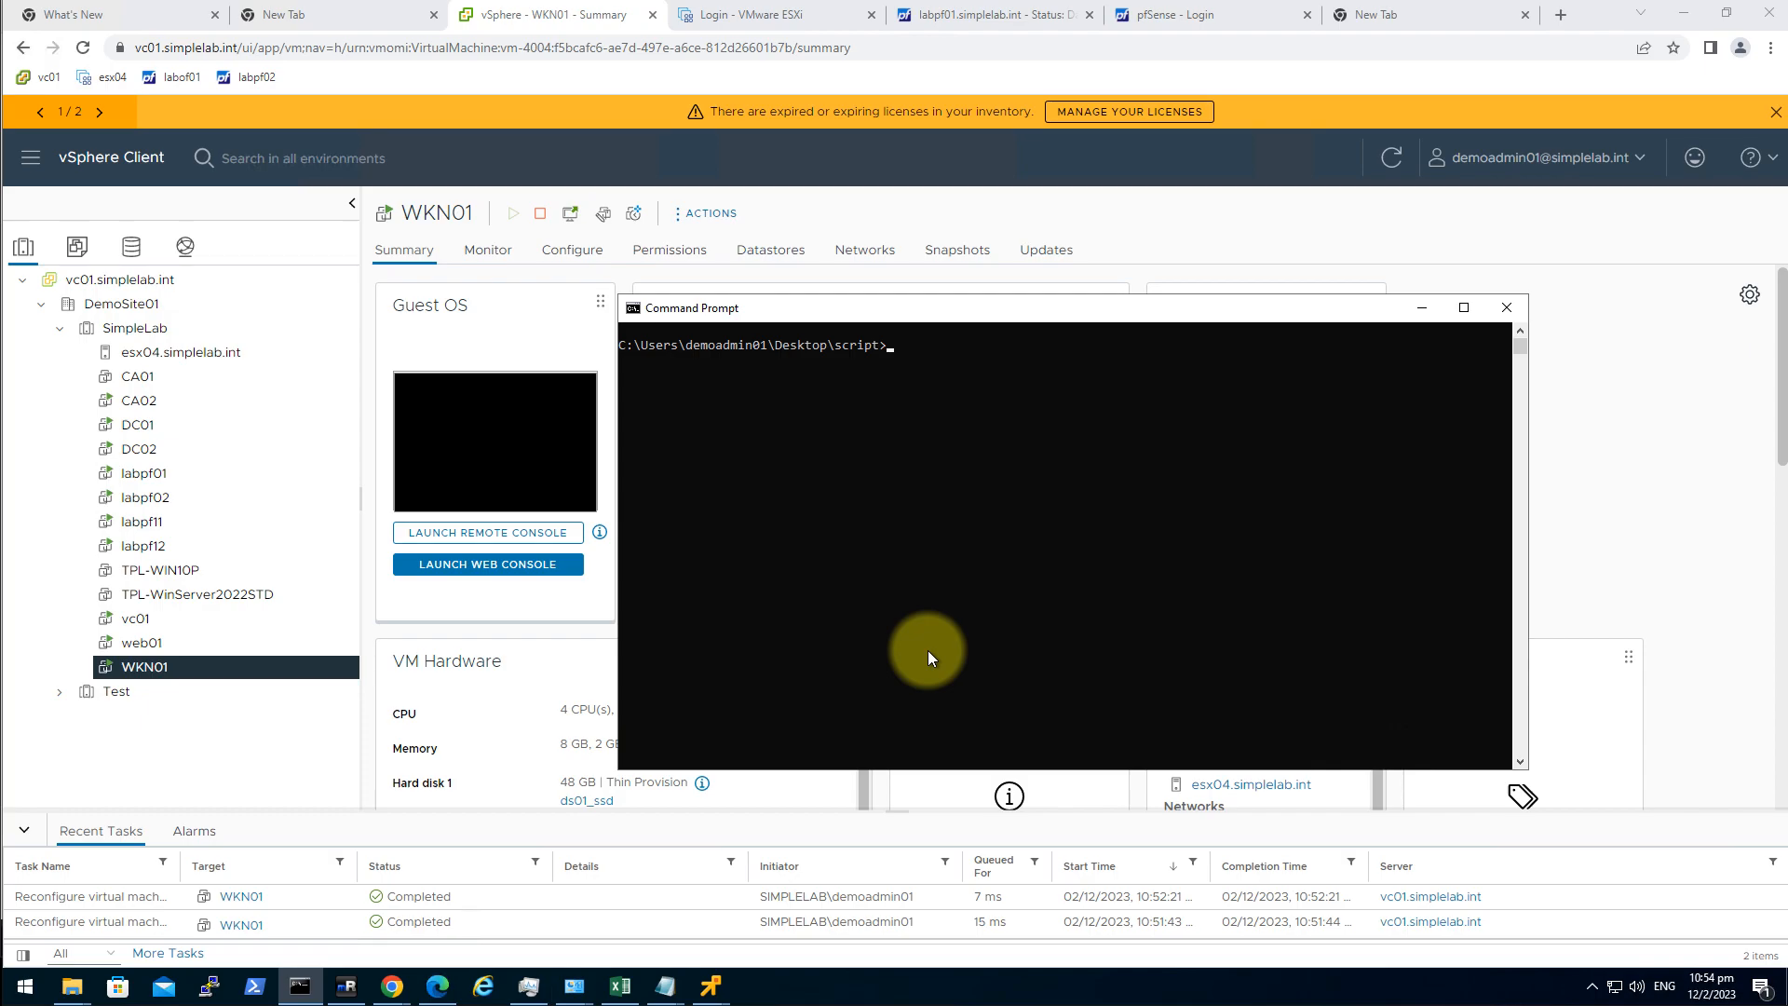
{"action": "type", "text": "ncpa.cpl"}
{"action": "key", "text": "Return"}
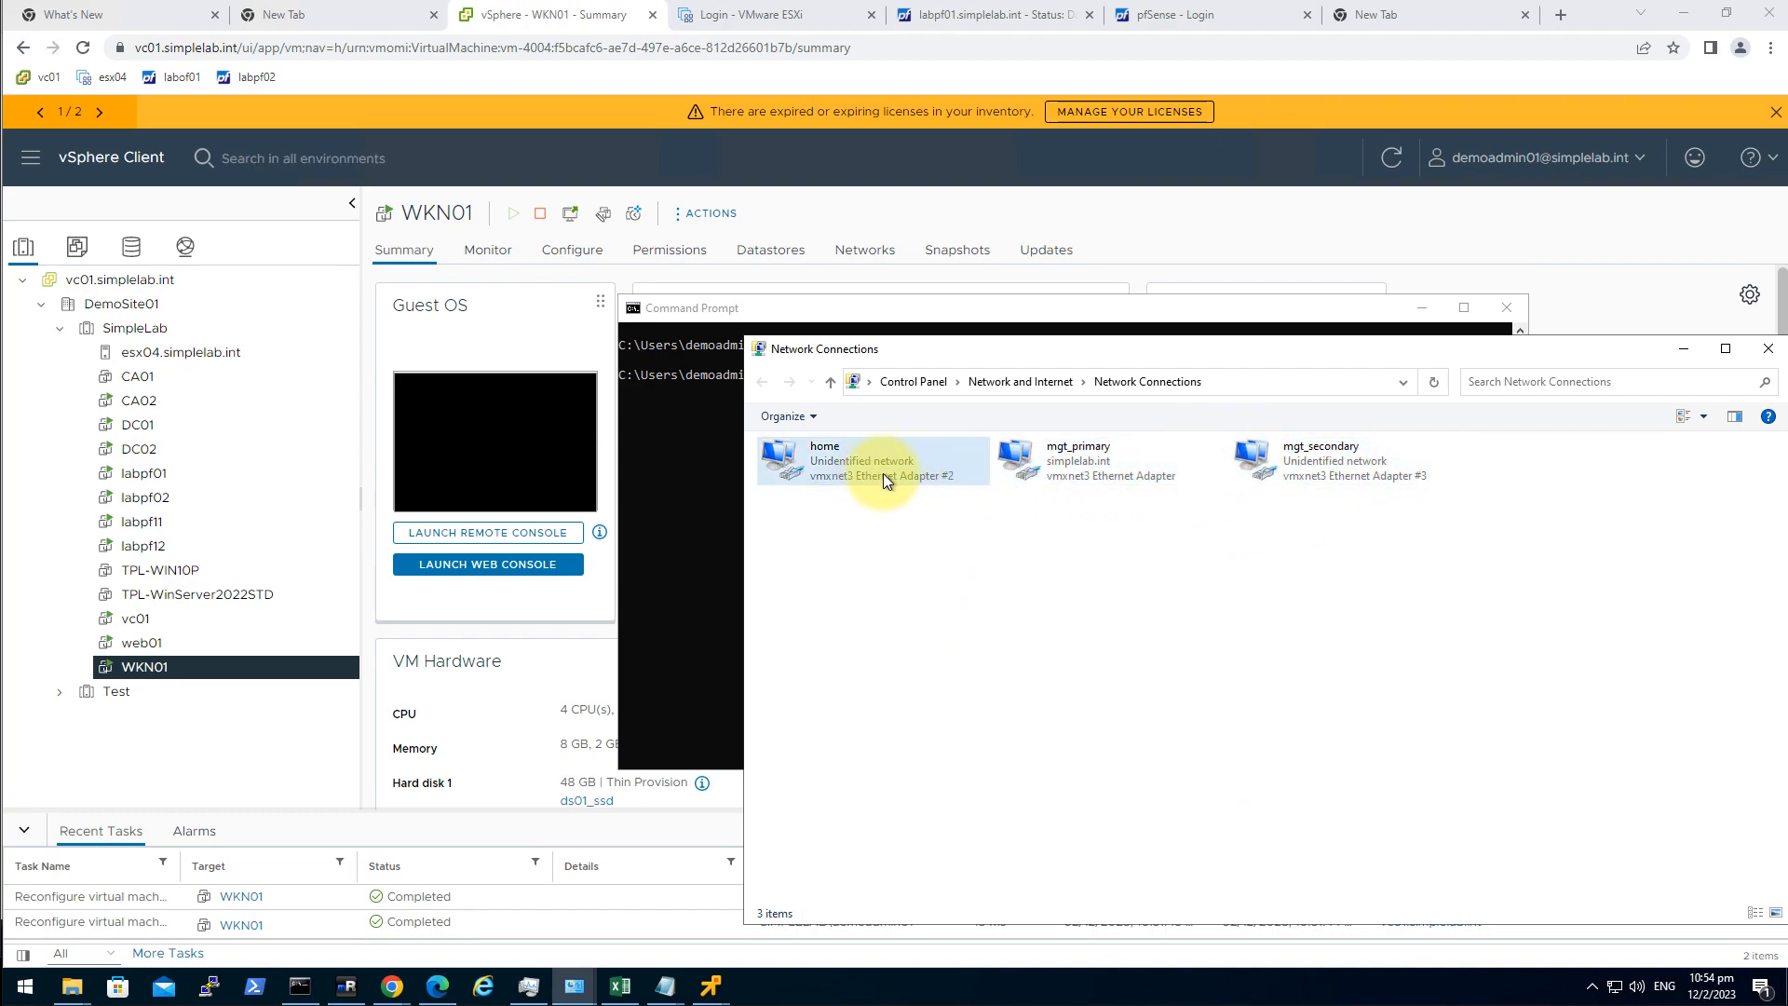
Check mgt_secondary's details showing IPv4 address 10.11.1.9, then close its status windows.
{"action": "double_click", "coordinate": [1317, 483]}
{"action": "left_click", "coordinate": [812, 485]}
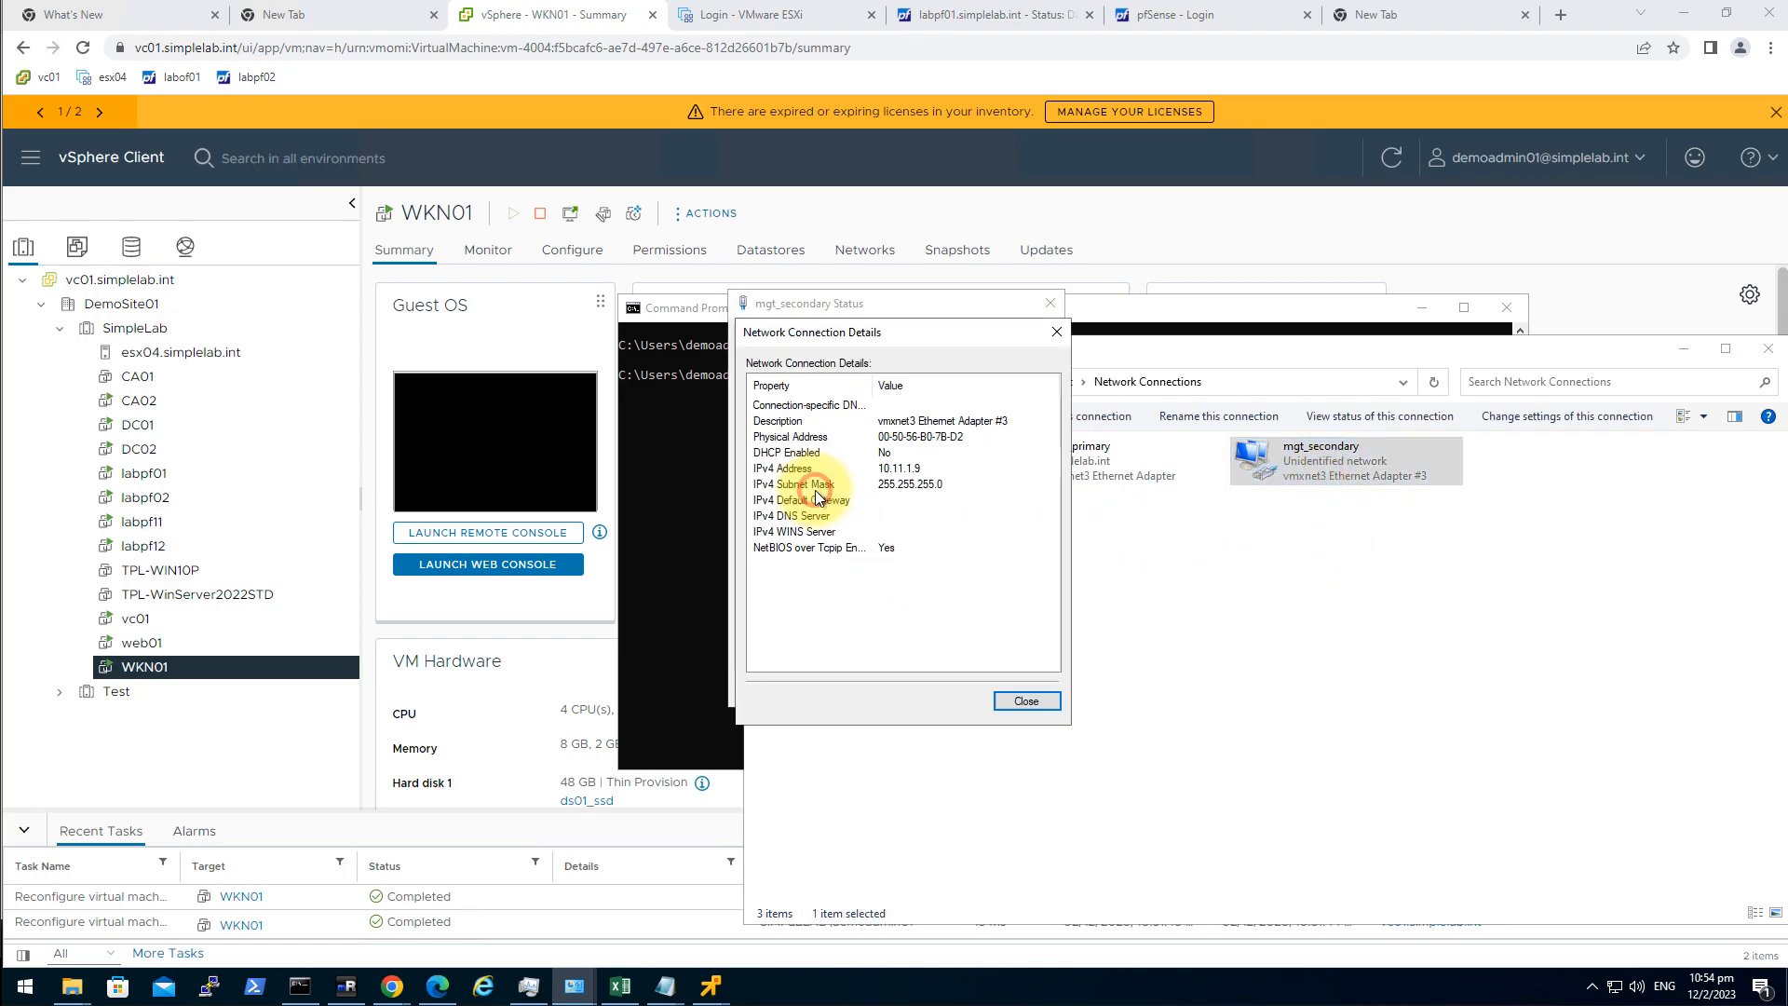
{"action": "left_click", "coordinate": [926, 467]}
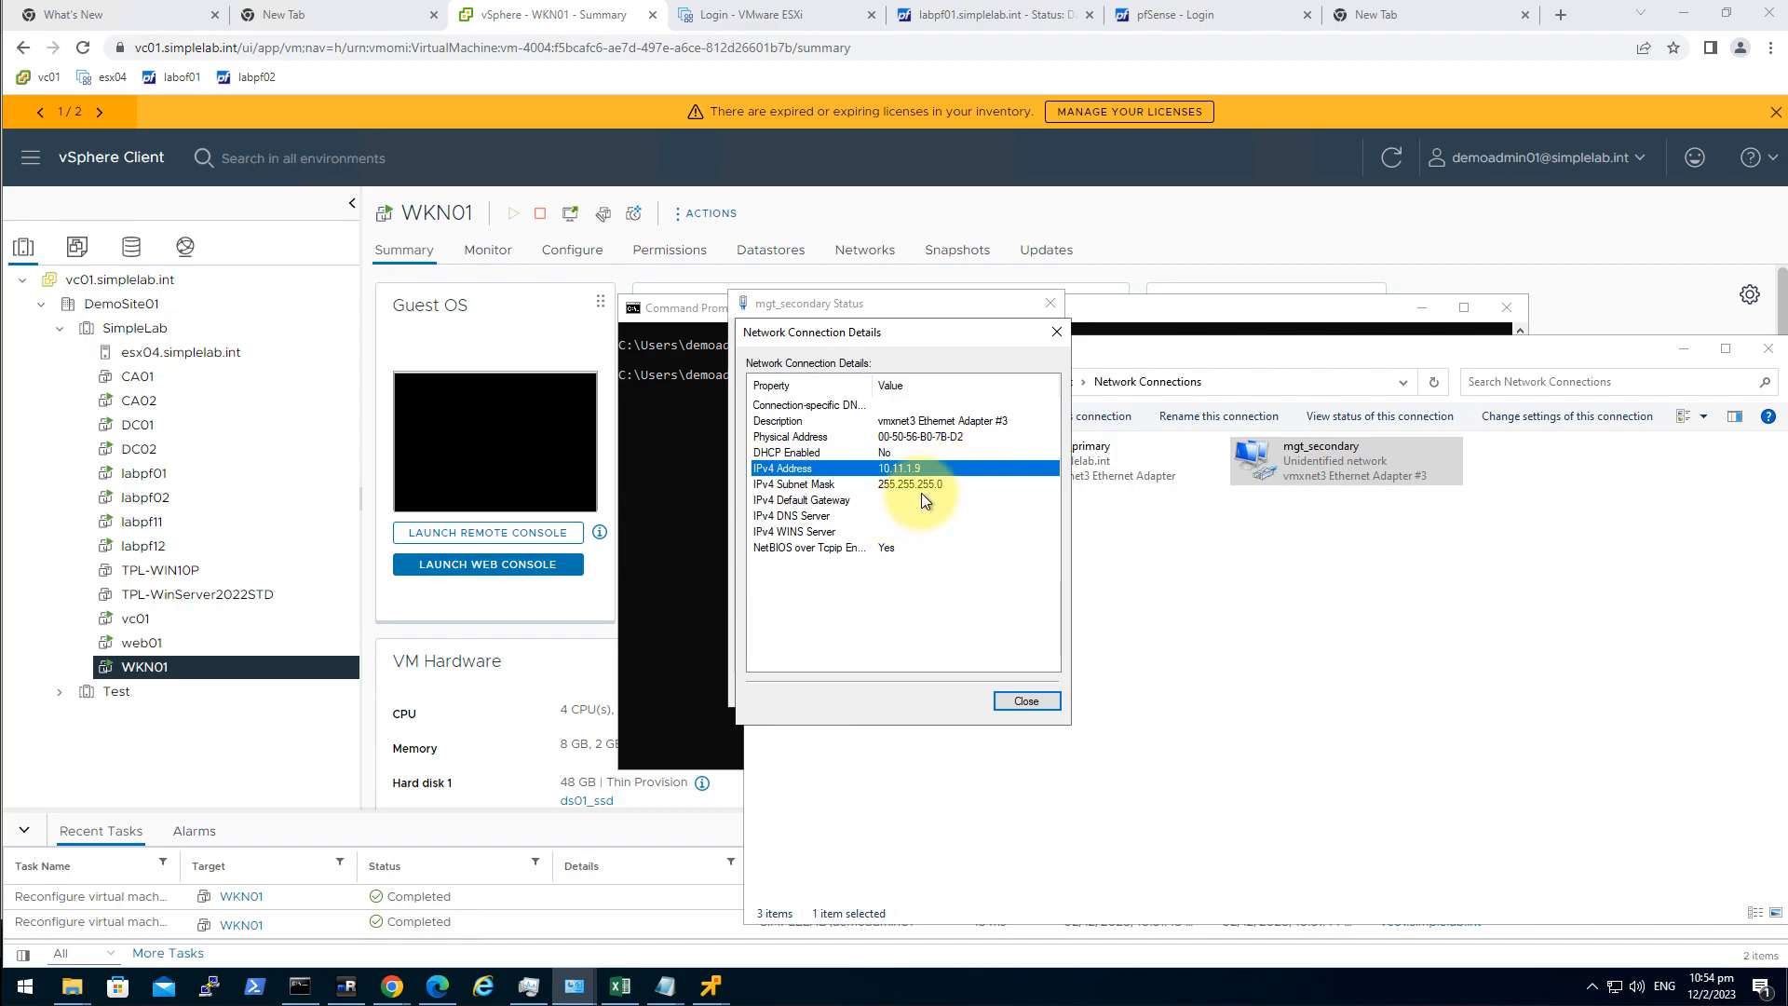
{"action": "left_click", "coordinate": [1032, 699]}
{"action": "left_click", "coordinate": [1035, 691]}
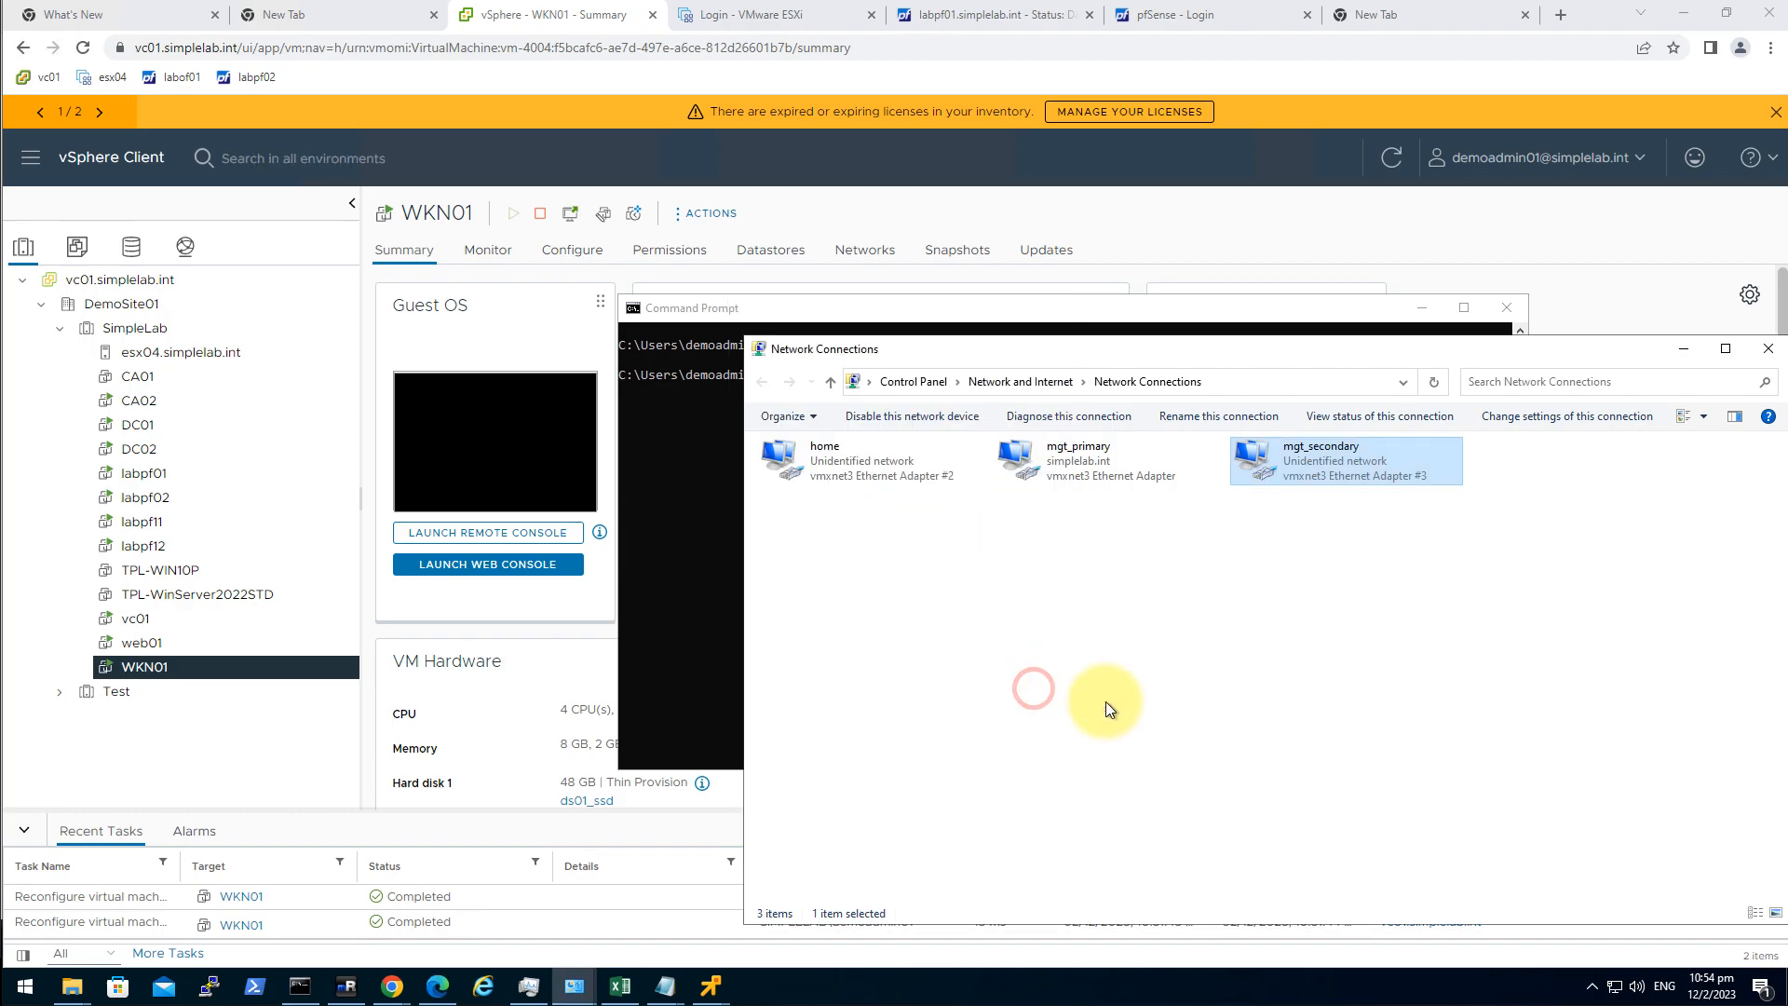
{"action": "left_click", "coordinate": [1079, 697]}
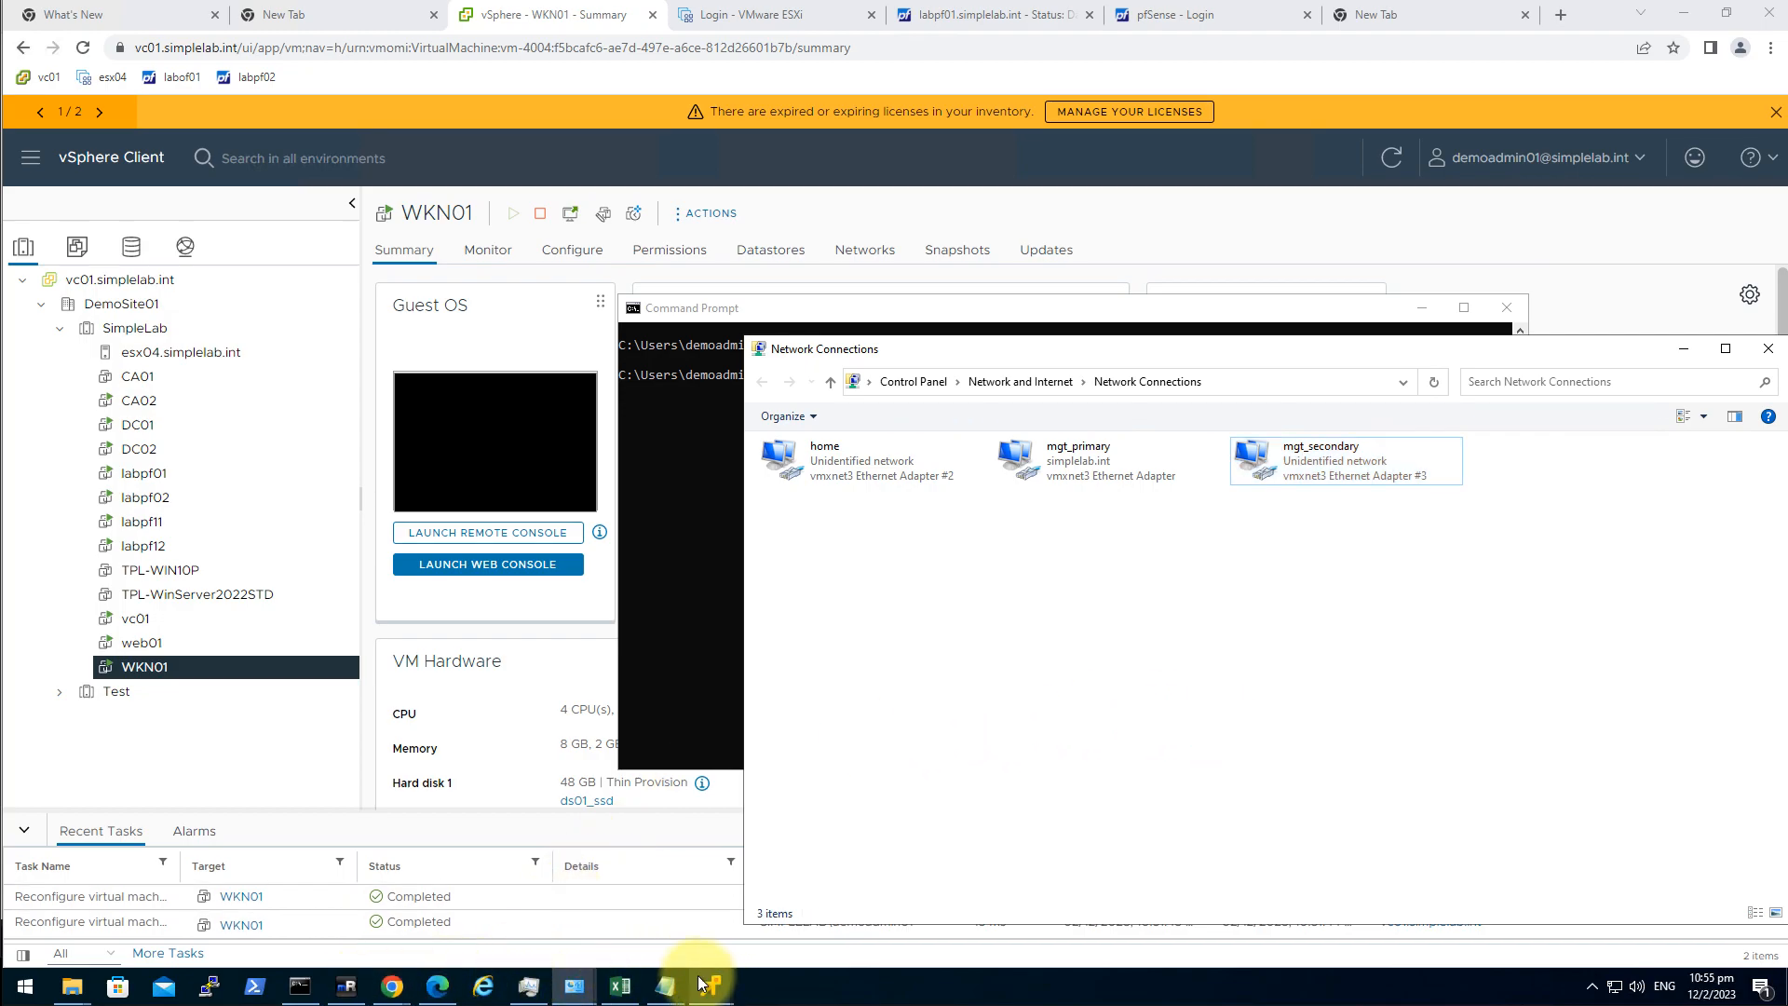
Open web01's remote console and log in as root.
{"action": "left_click", "coordinate": [199, 643]}
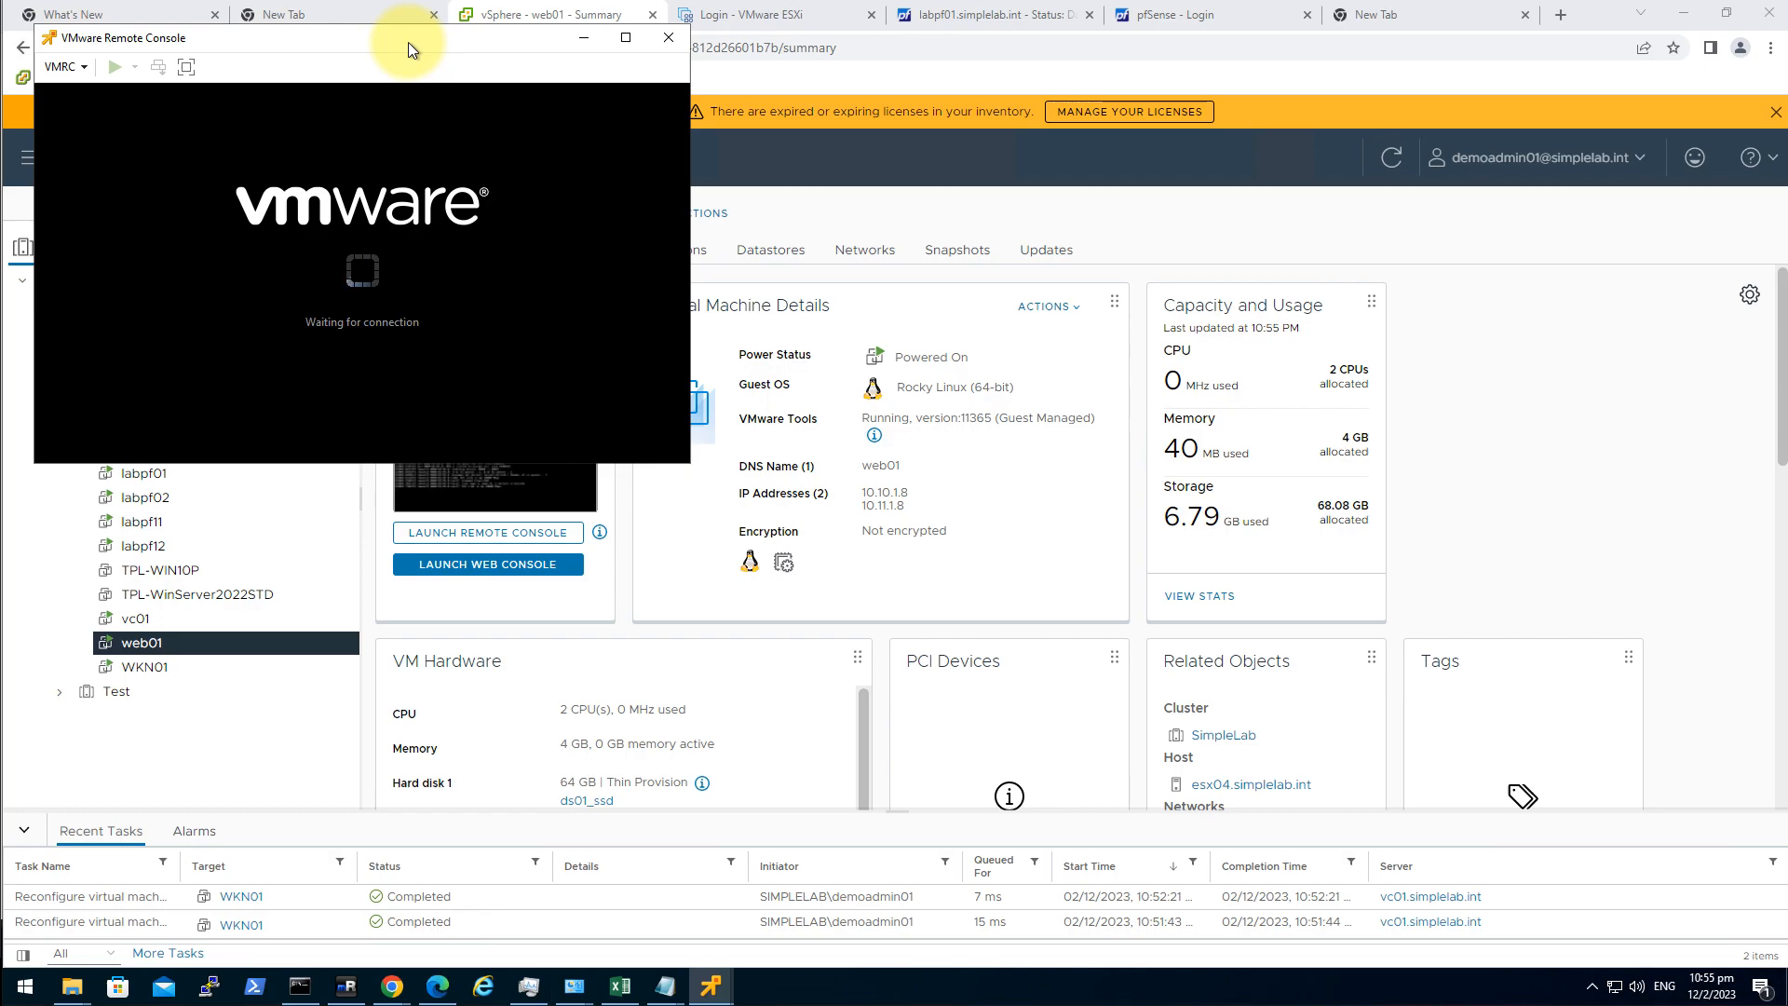
{"action": "left_click_drag", "start_coordinate": [407, 42], "coordinate": [533, 89]}
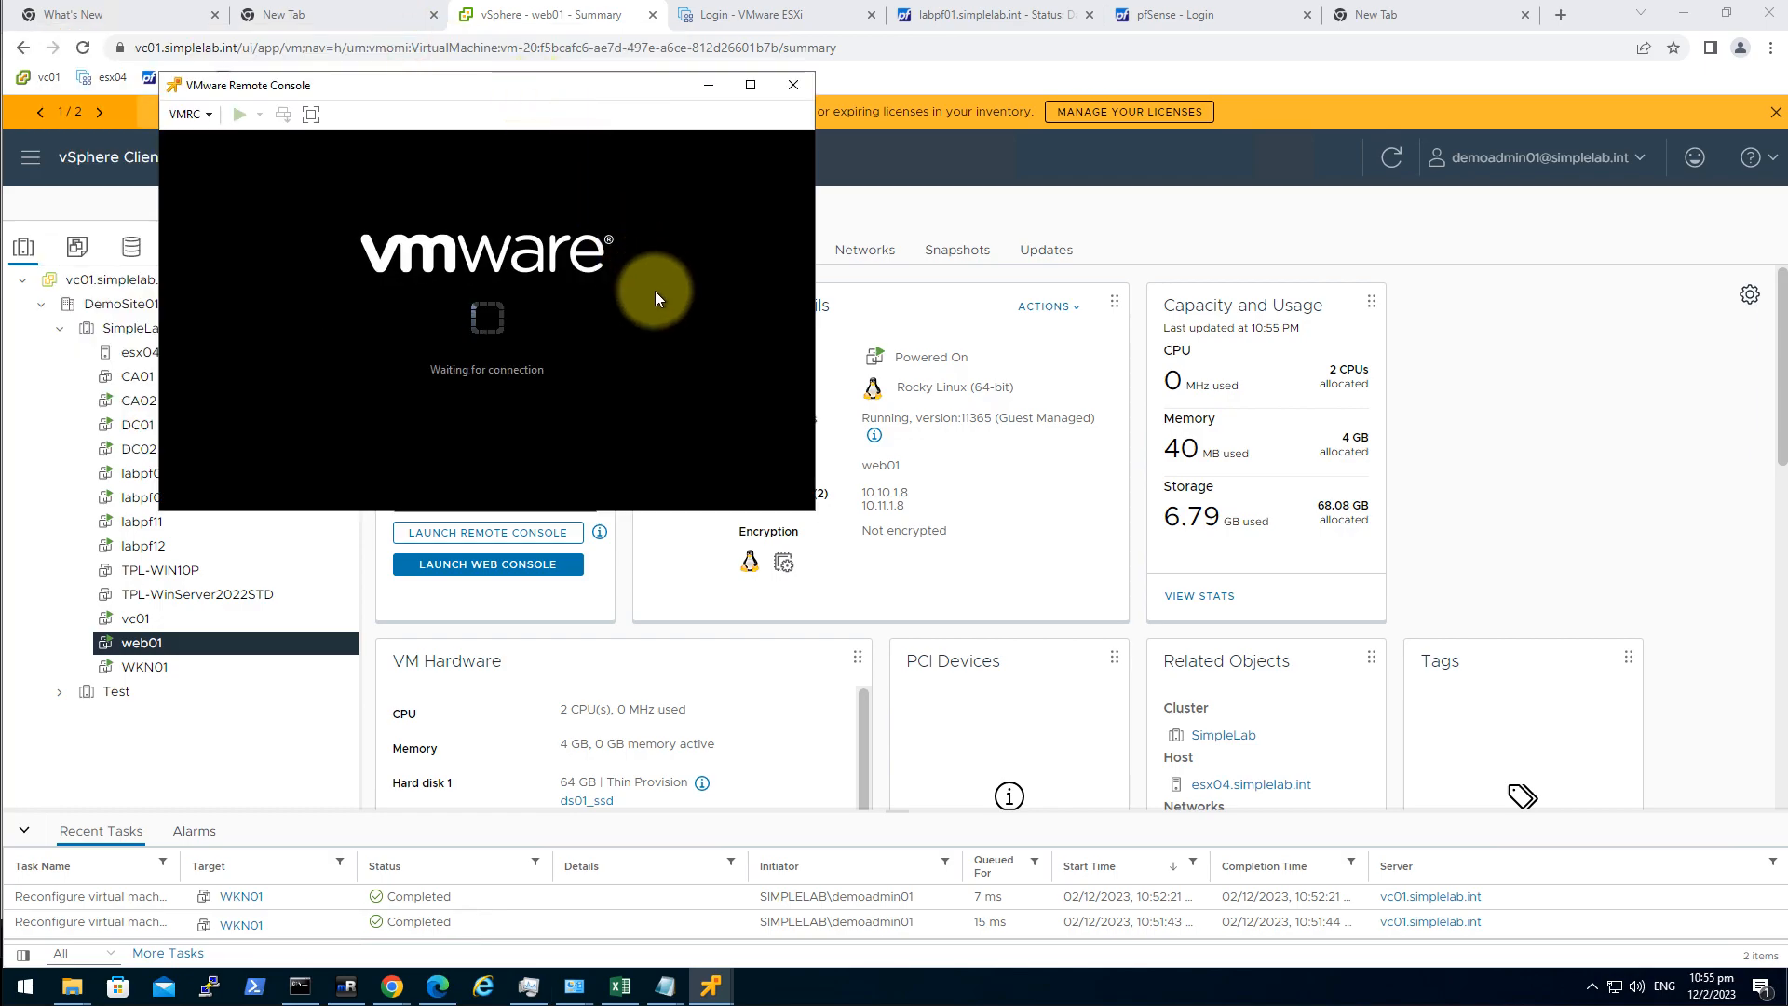
{"action": "left_click", "coordinate": [625, 396]}
{"action": "key", "text": "Return"}
{"action": "key", "text": "Return"}
{"action": "key", "text": "Return"}
{"action": "type", "text": "root"}
{"action": "key", "text": "Return"}
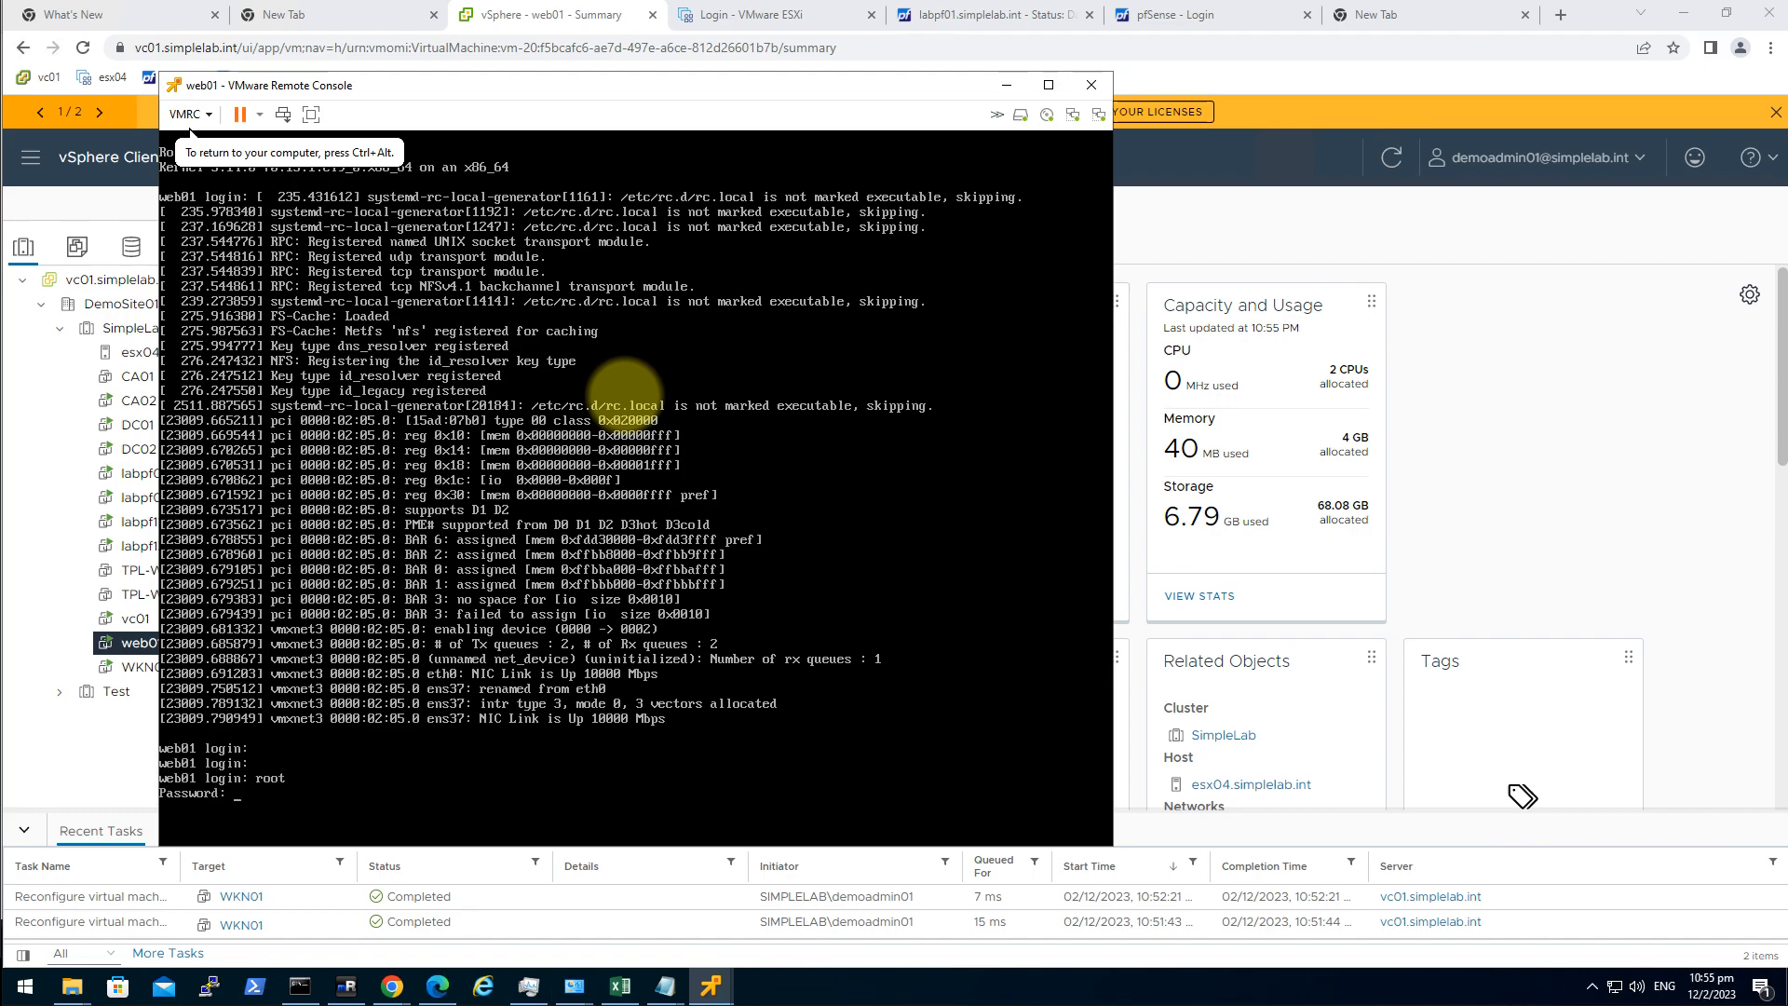
{"action": "key", "text": "Return"}
Clear the console screen and enter nmtui at the shell prompt.
{"action": "type", "text": "clear"}
{"action": "key", "text": "Return"}
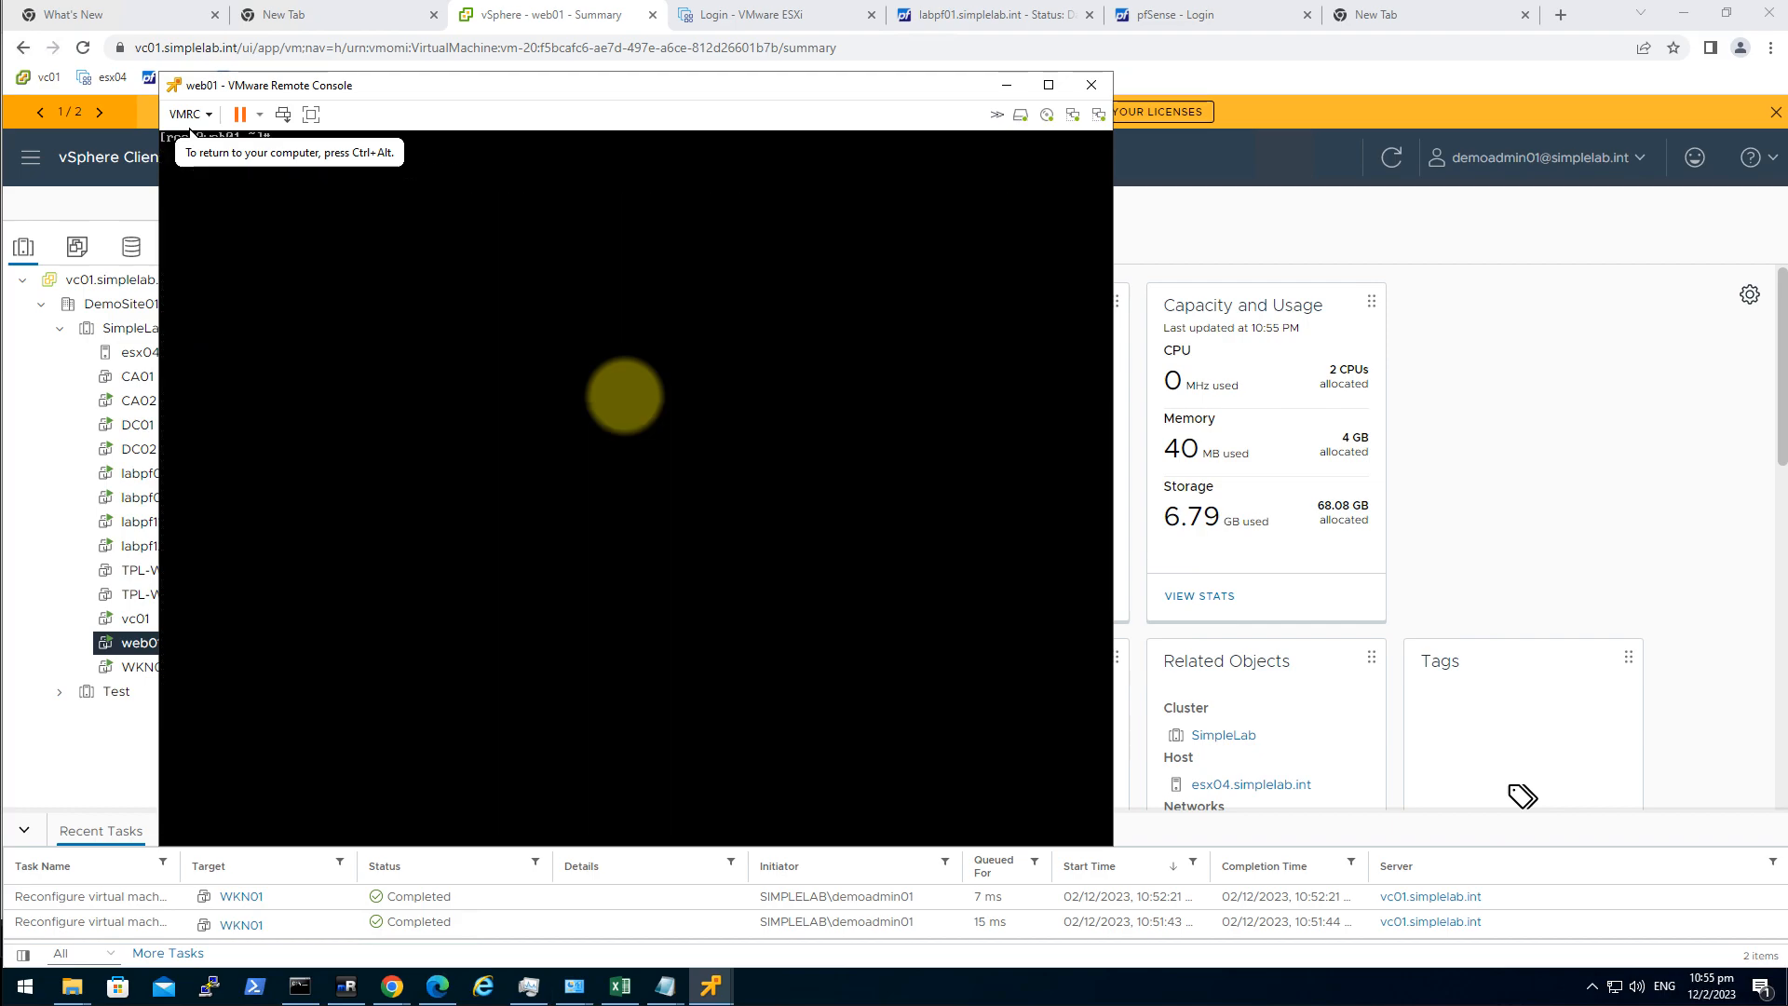
{"action": "left_click", "coordinate": [729, 370]}
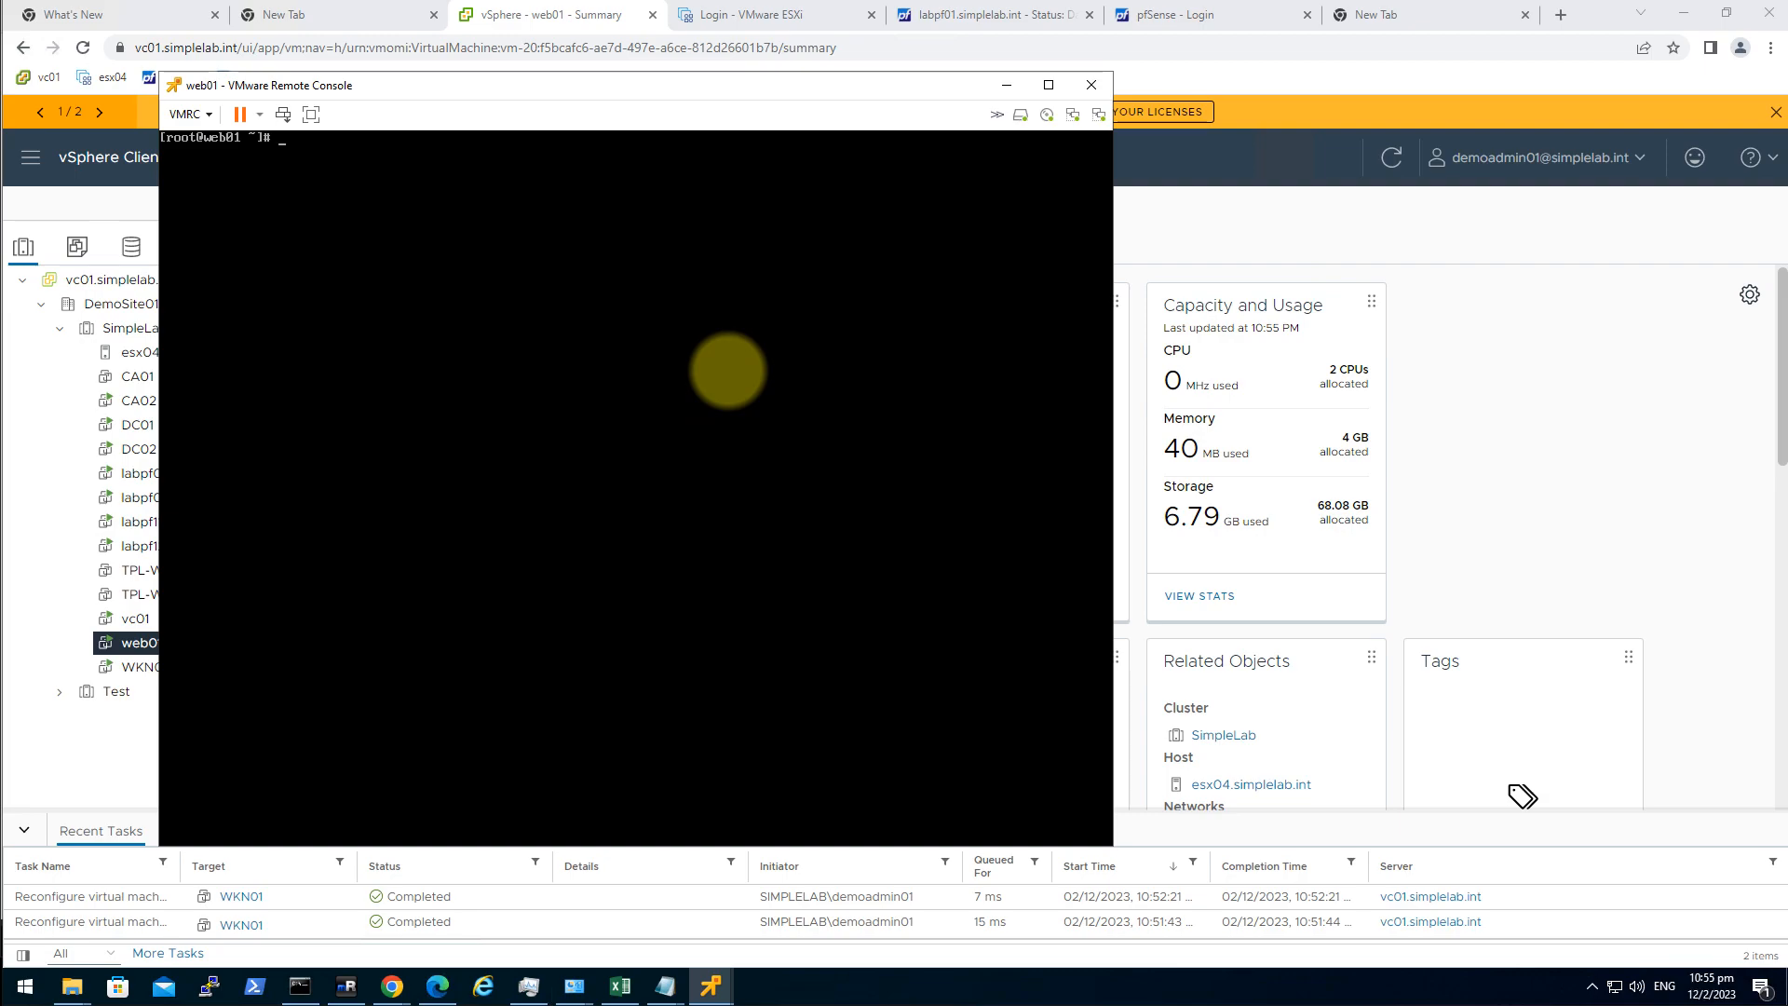
{"action": "type", "text": "nmtui"}
In nmtui, confirm ens37 keeps Manual IPv4 address 10.11.1.8/24 and save it.
{"action": "key", "text": "Return"}
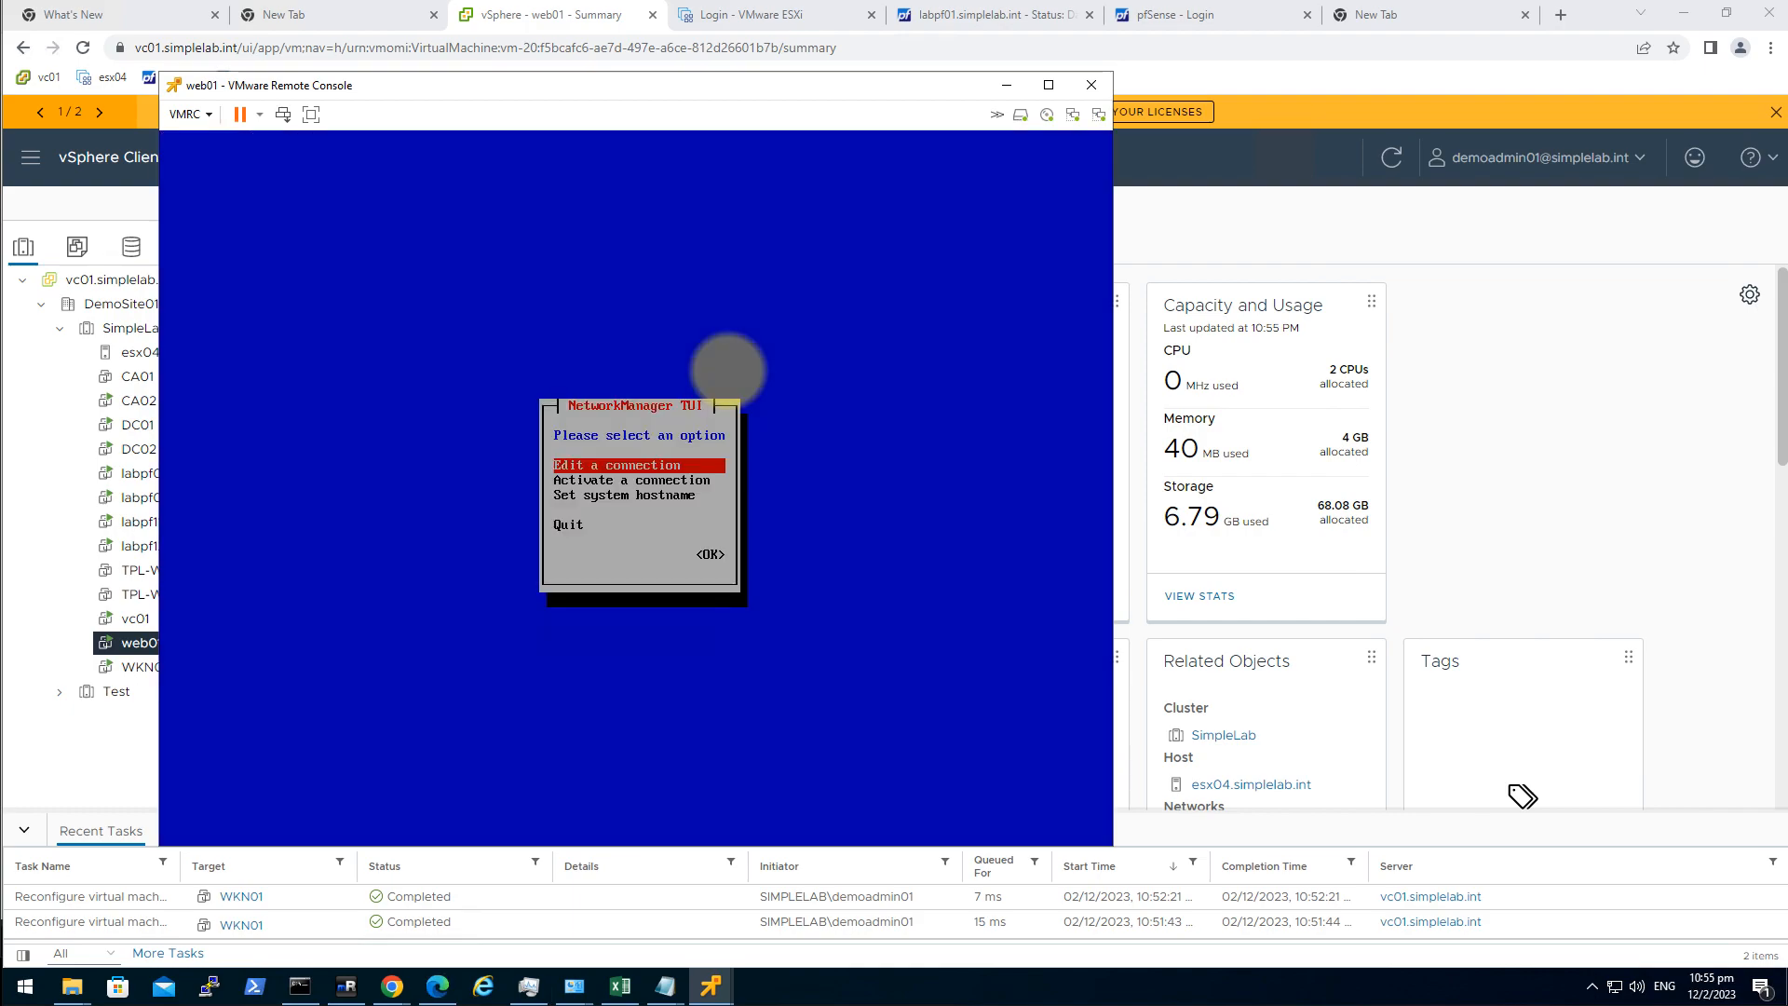
{"action": "key", "text": "Down"}
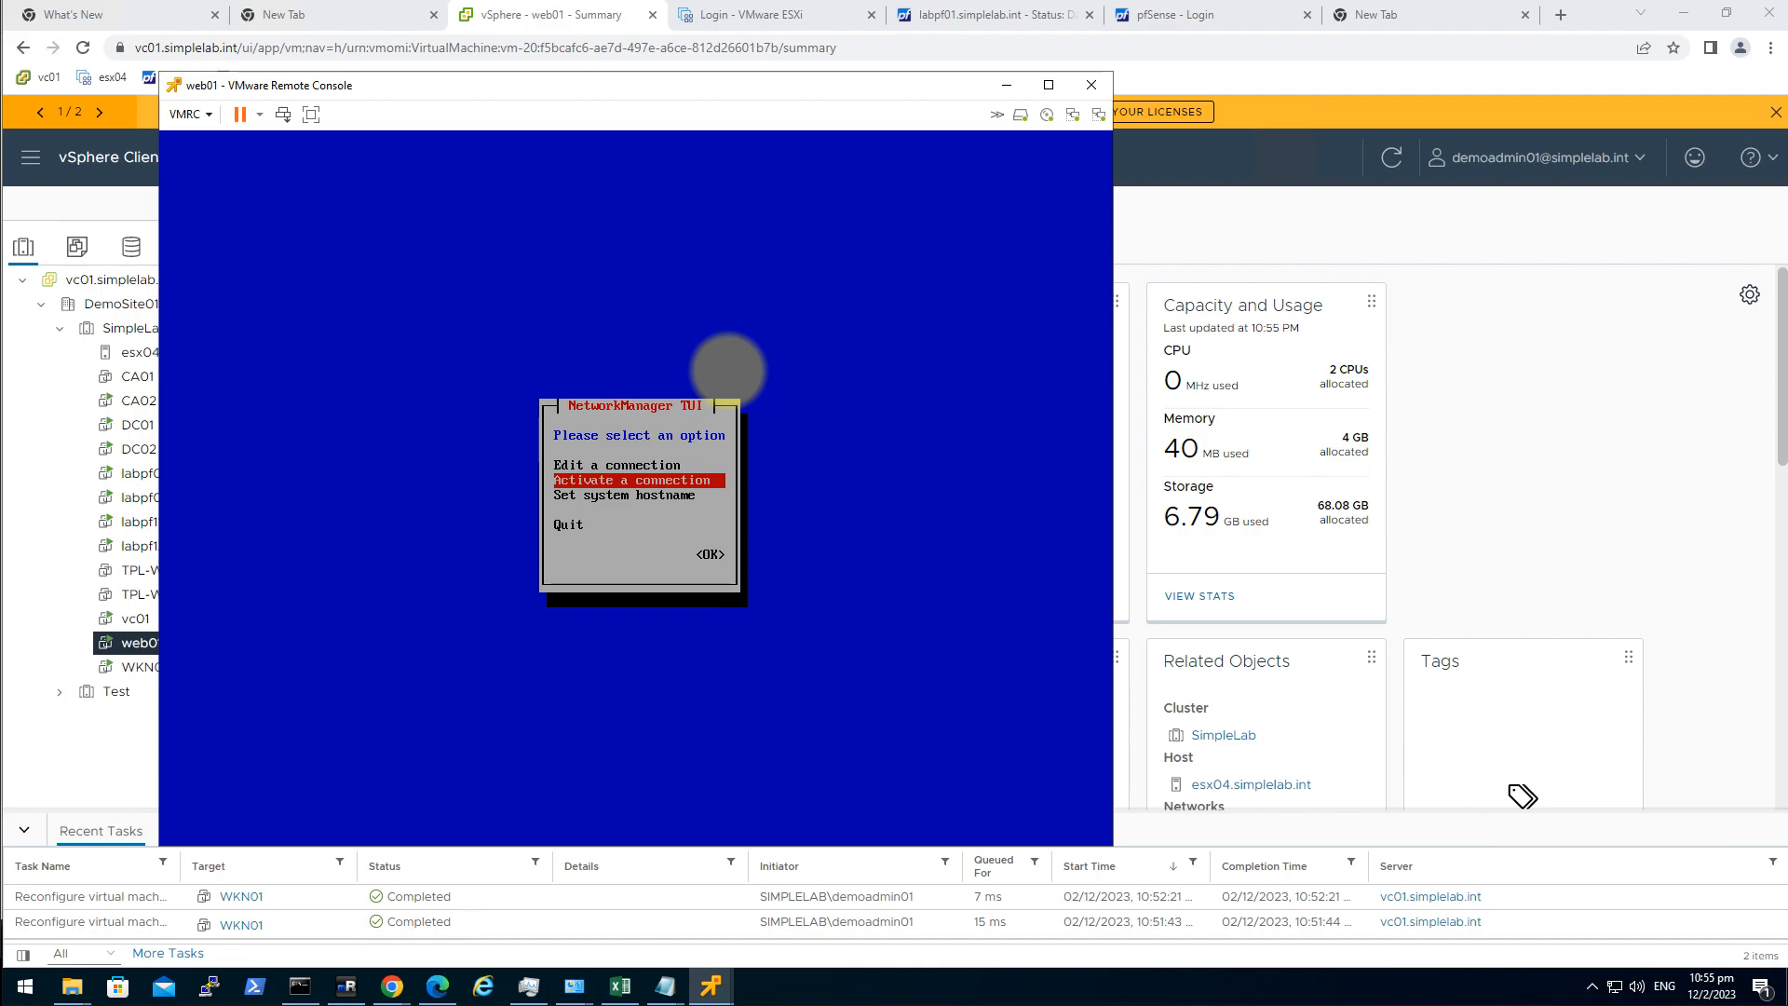
{"action": "key", "text": "Up"}
{"action": "key", "text": "Return"}
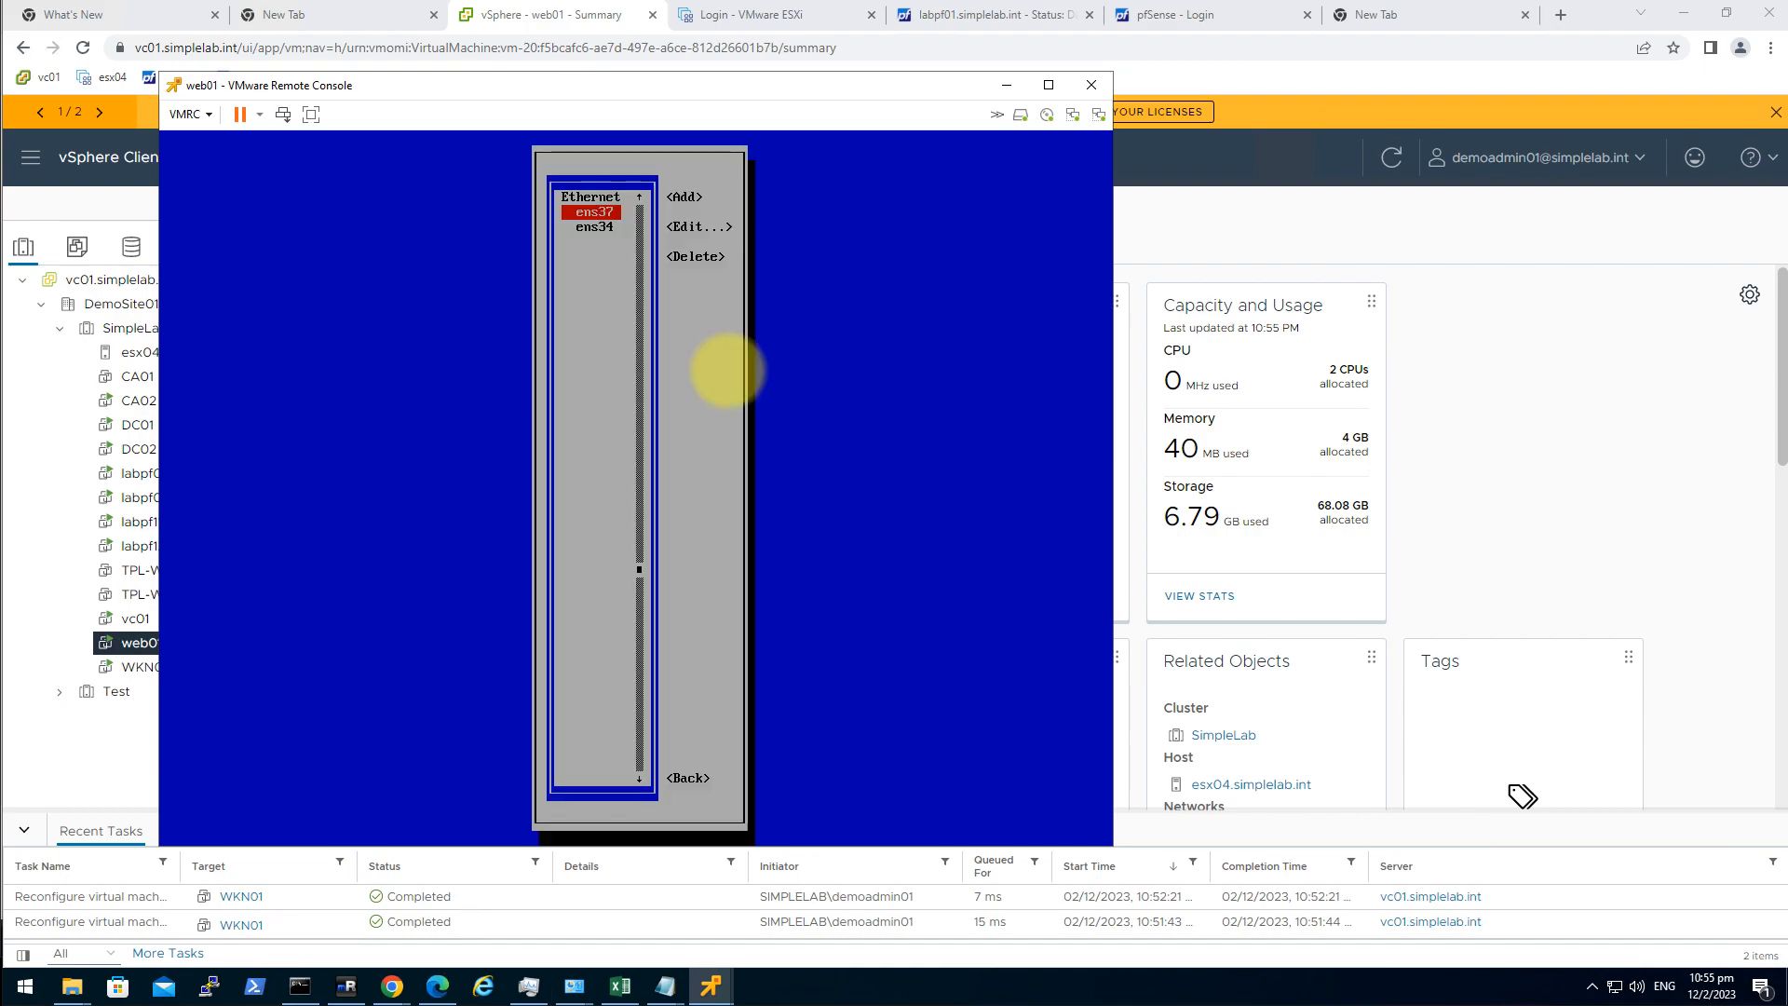
{"action": "key", "text": "Down"}
{"action": "key", "text": "Up"}
{"action": "key", "text": "Return"}
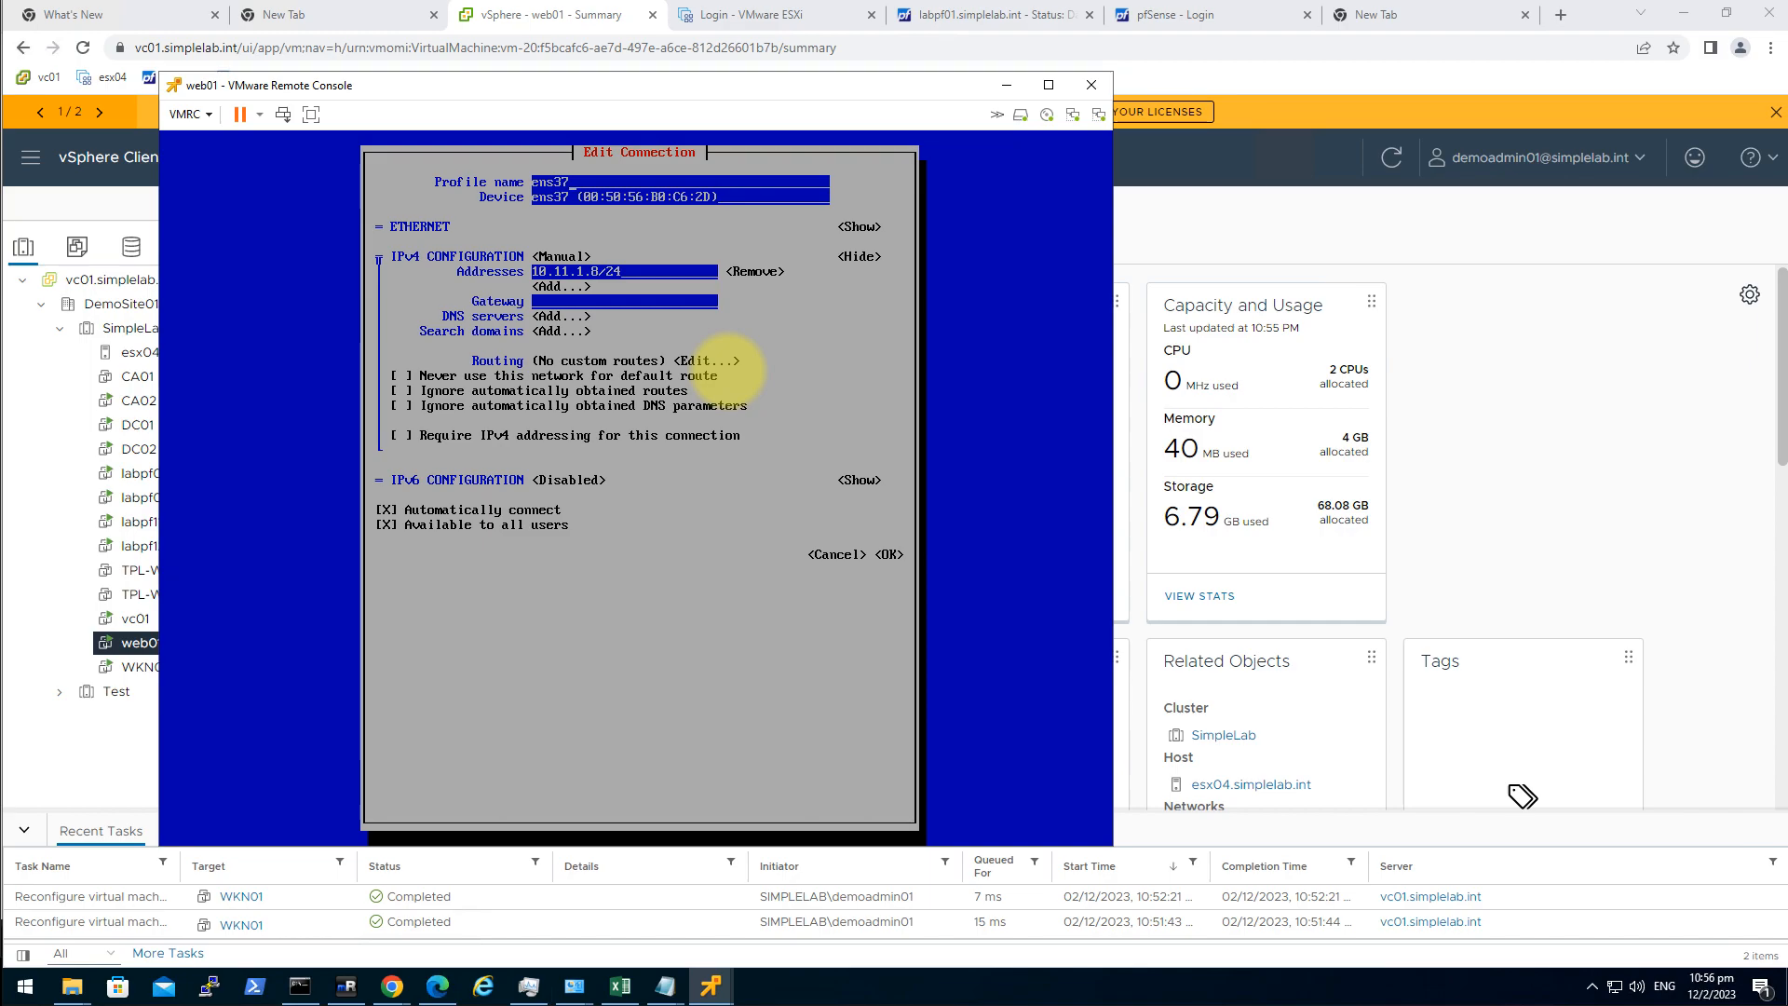
{"action": "key", "text": "Tab"}
{"action": "key", "text": "Tab"}
{"action": "key", "text": "Return"}
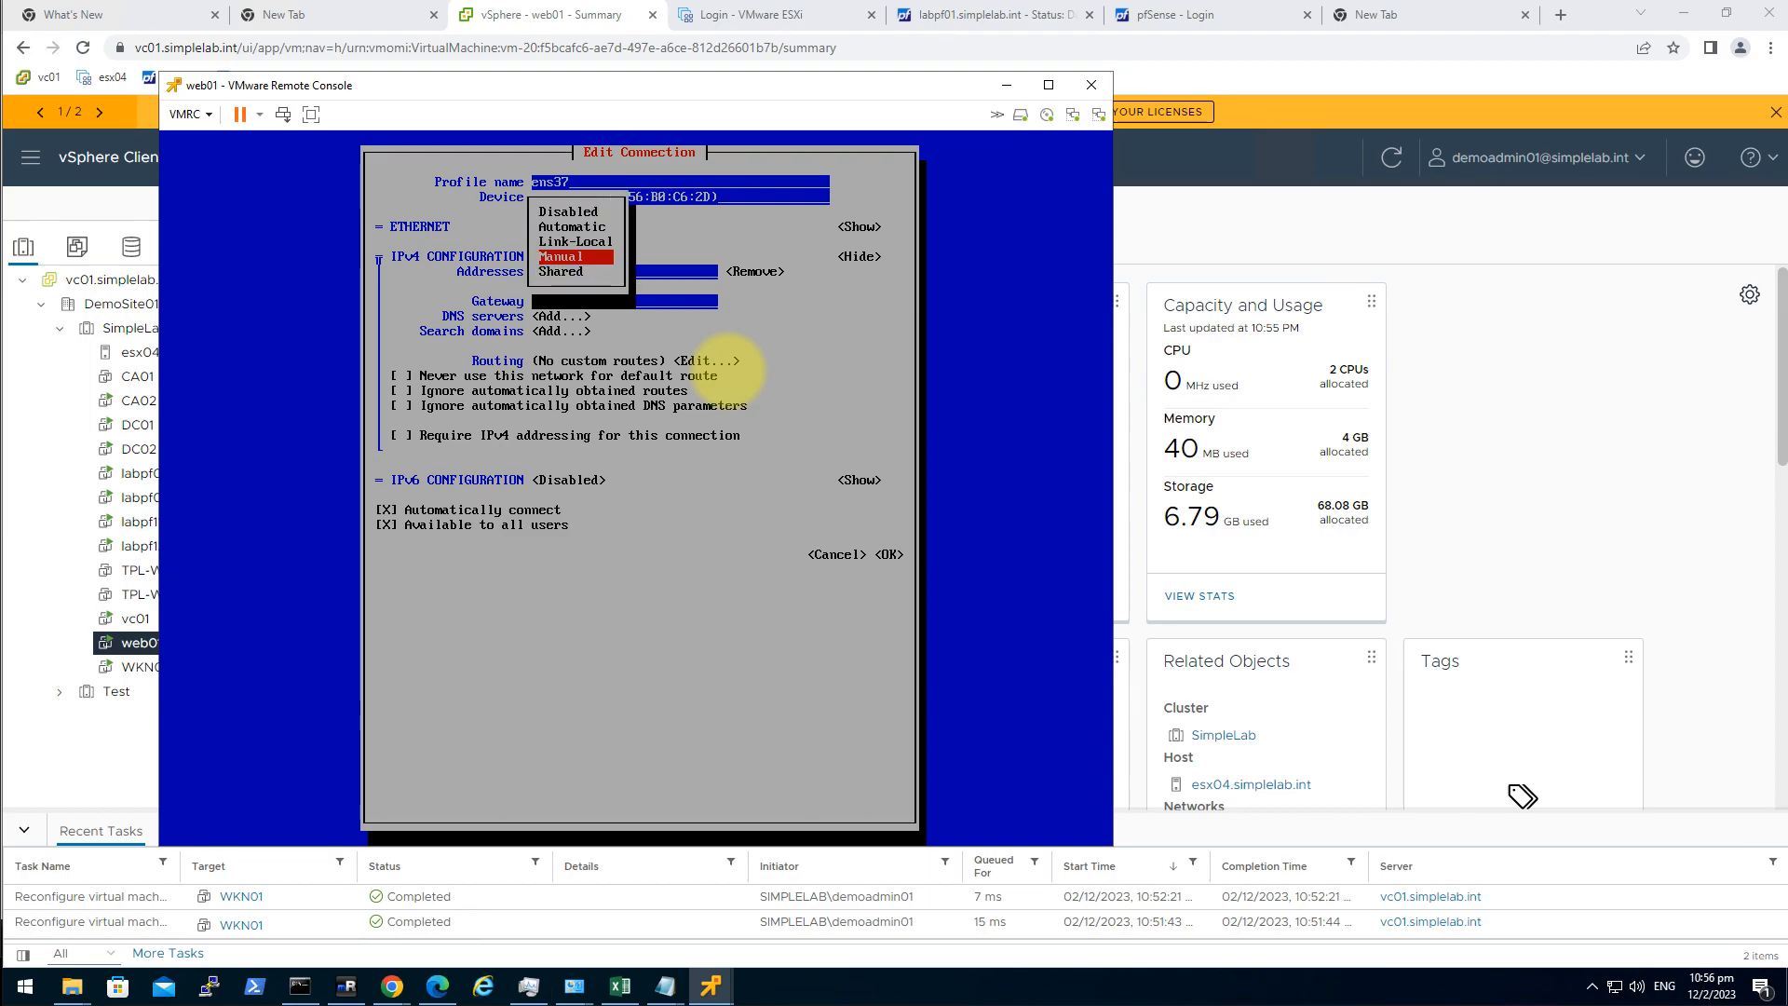
{"action": "key", "text": "Return"}
{"action": "key", "text": "Tab"}
{"action": "key", "text": "Tab"}
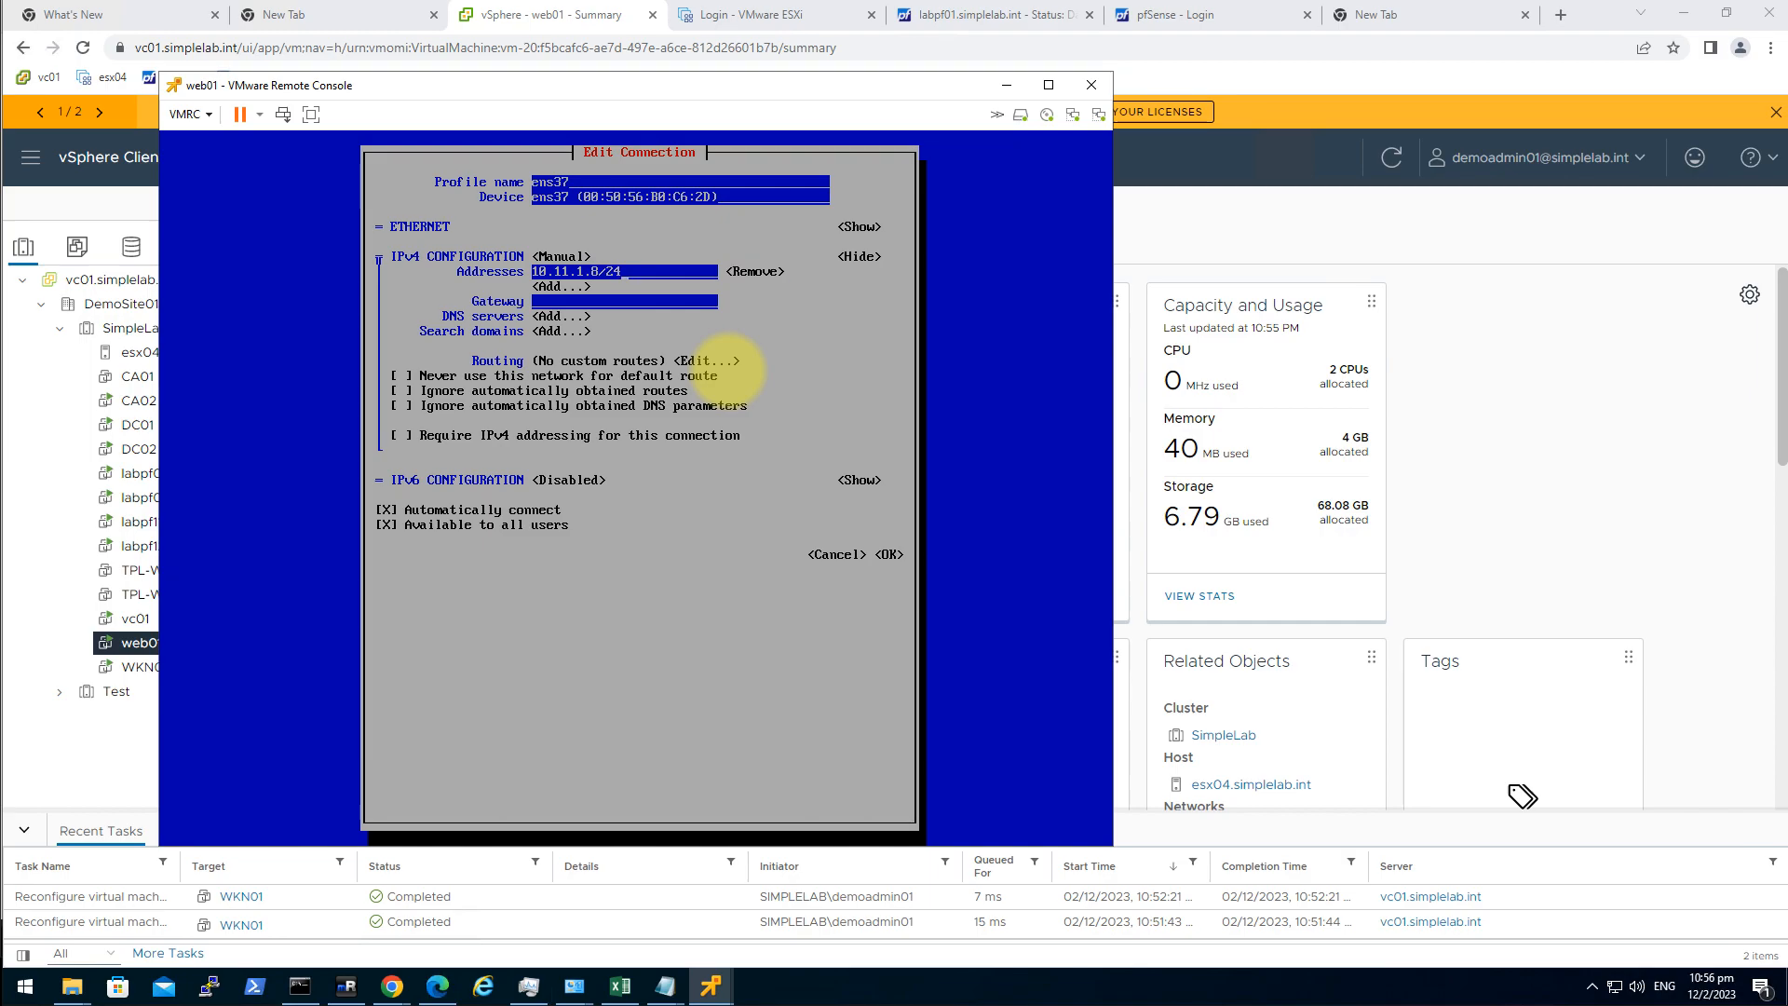
{"action": "key", "text": "Tab"}
{"action": "key", "text": "Tab"}
{"action": "key", "text": "Tab"}
{"action": "key", "text": "Tab"}
{"action": "key", "text": "Tab"}
{"action": "key", "text": "Tab"}
{"action": "key", "text": "Tab"}
{"action": "key", "text": "Tab"}
{"action": "key", "text": "Tab"}
{"action": "key", "text": "Tab"}
{"action": "key", "text": "Tab"}
{"action": "key", "text": "Tab"}
{"action": "key", "text": "Tab"}
{"action": "key", "text": "Tab"}
{"action": "key", "text": "Tab"}
{"action": "key", "text": "Return"}
Review ens34 and ens37 in the activation list, then quit nmtui to the shell.
{"action": "key", "text": "Down"}
{"action": "key", "text": "Escape"}
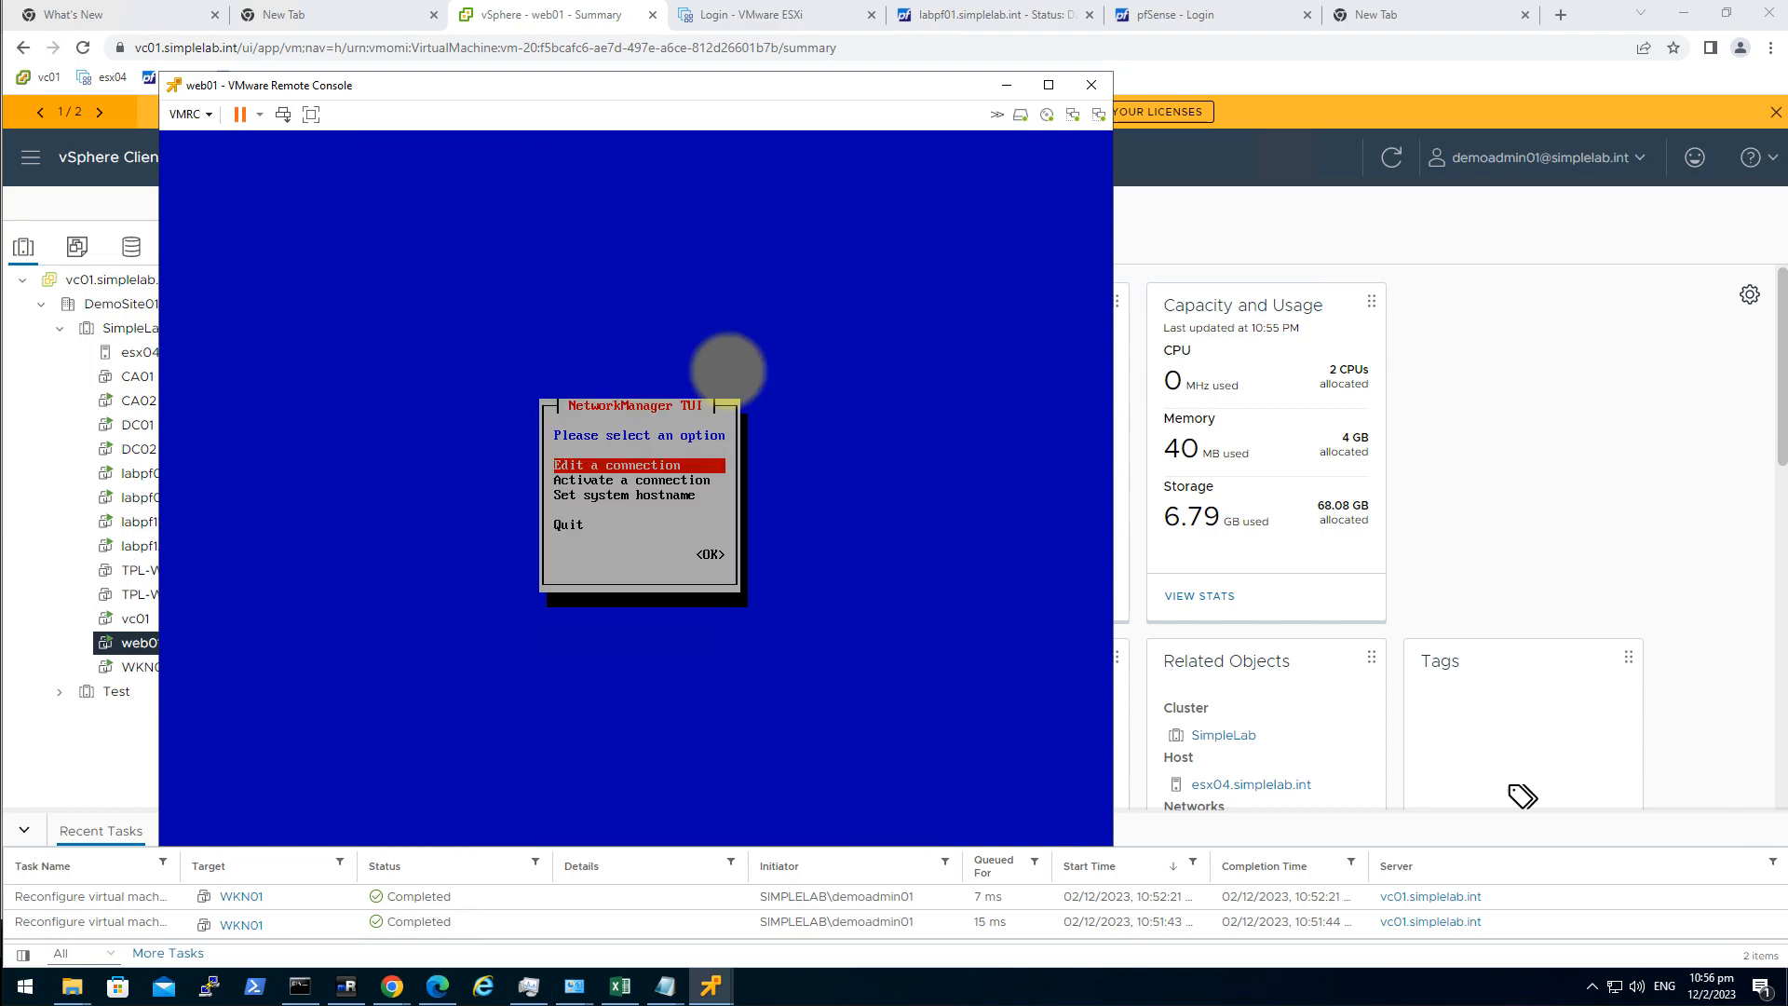
{"action": "key", "text": "Down"}
{"action": "key", "text": "Up"}
{"action": "key", "text": "Down"}
{"action": "key", "text": "Return"}
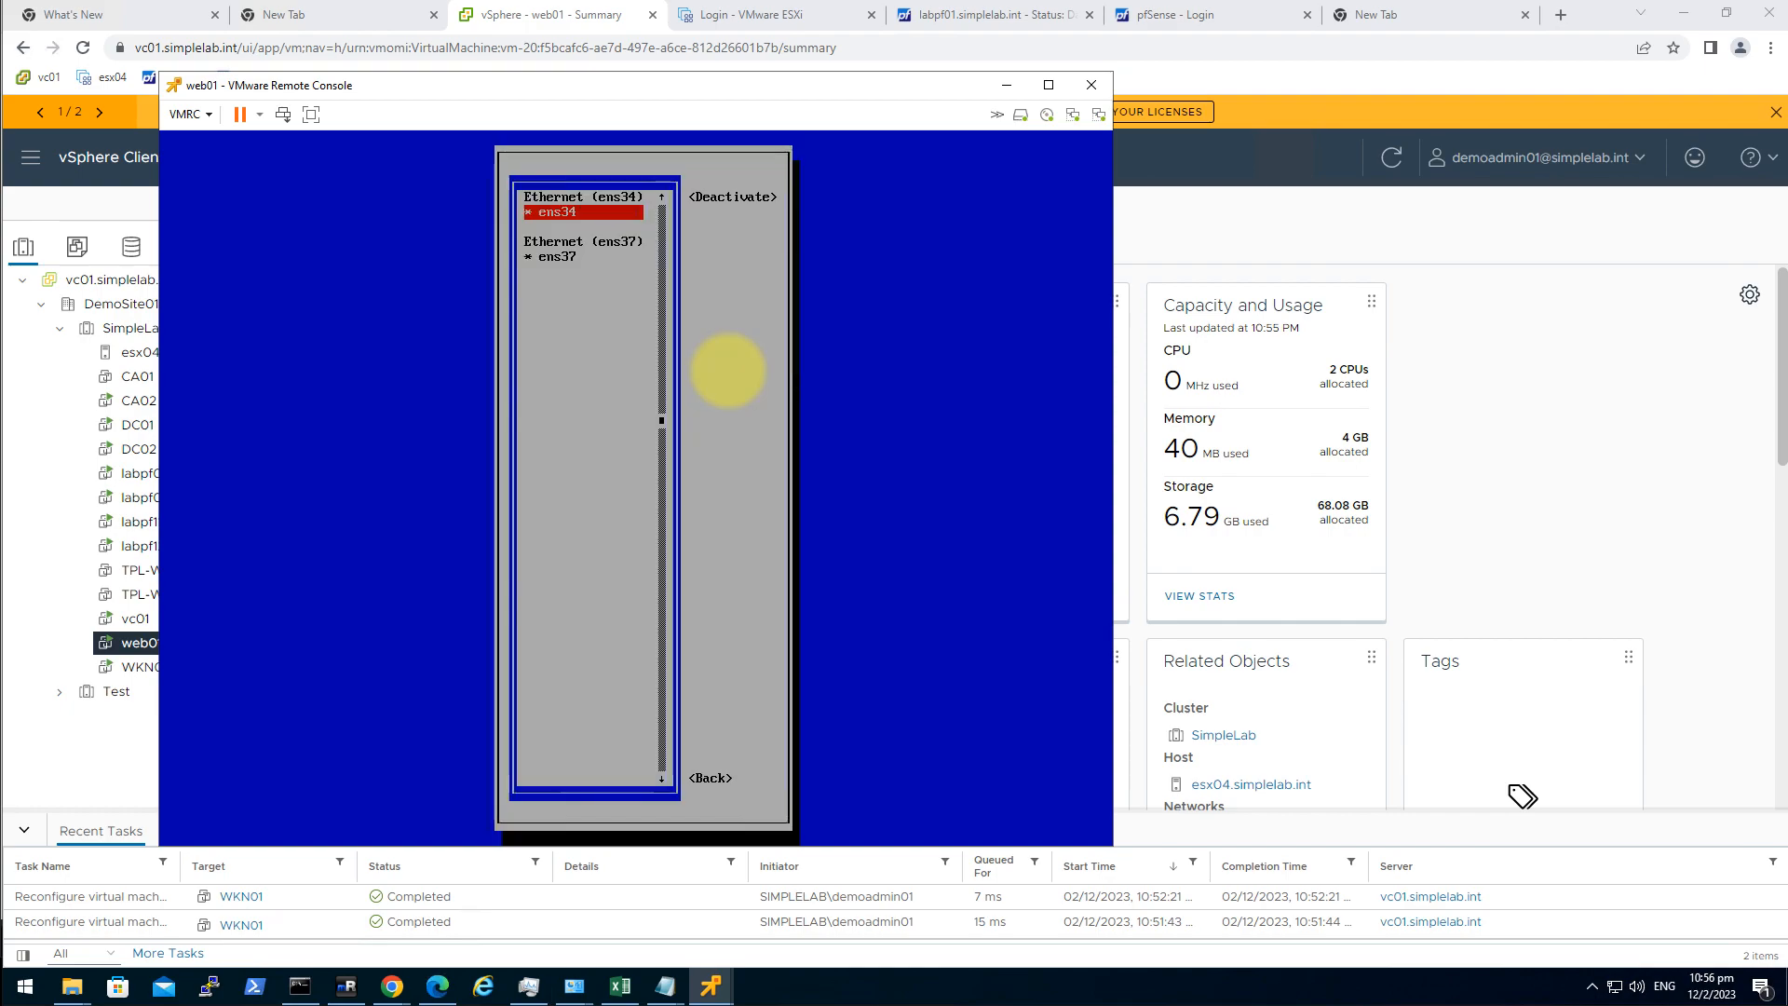
{"action": "key", "text": "Down"}
{"action": "key", "text": "Up"}
{"action": "key", "text": "Down"}
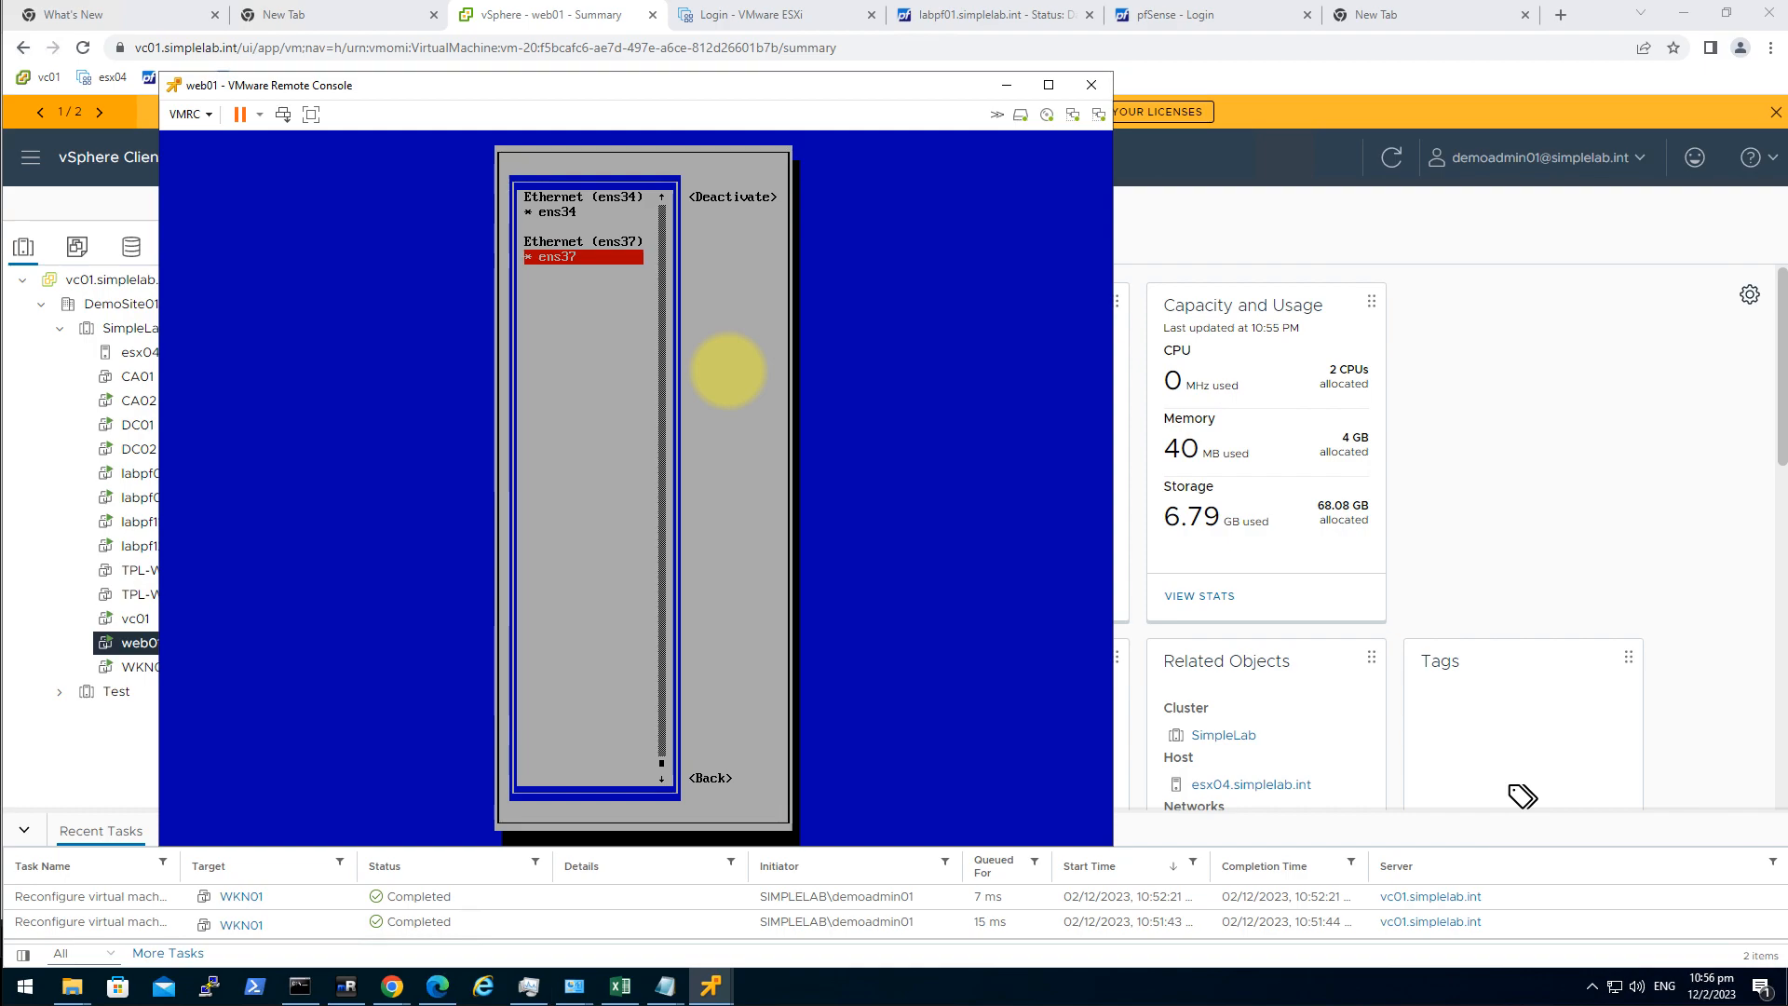
{"action": "key", "text": "Escape"}
{"action": "key", "text": "Down"}
{"action": "key", "text": "Down"}
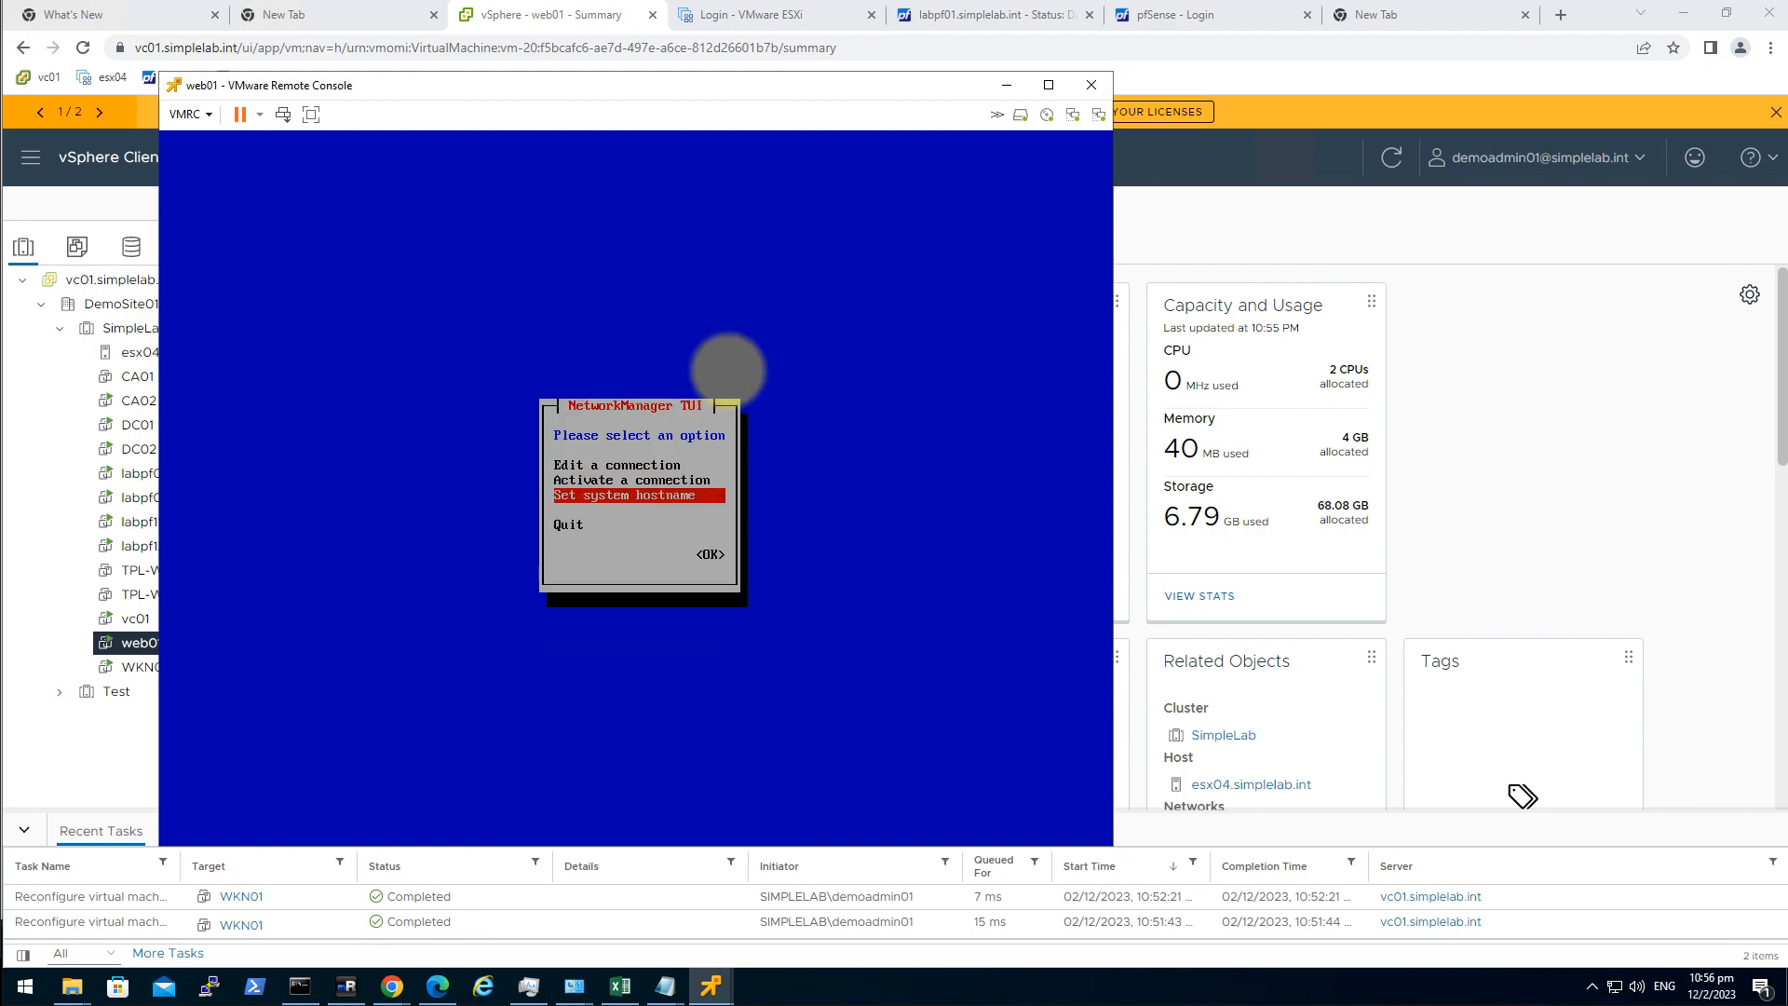
{"action": "key", "text": "Return"}
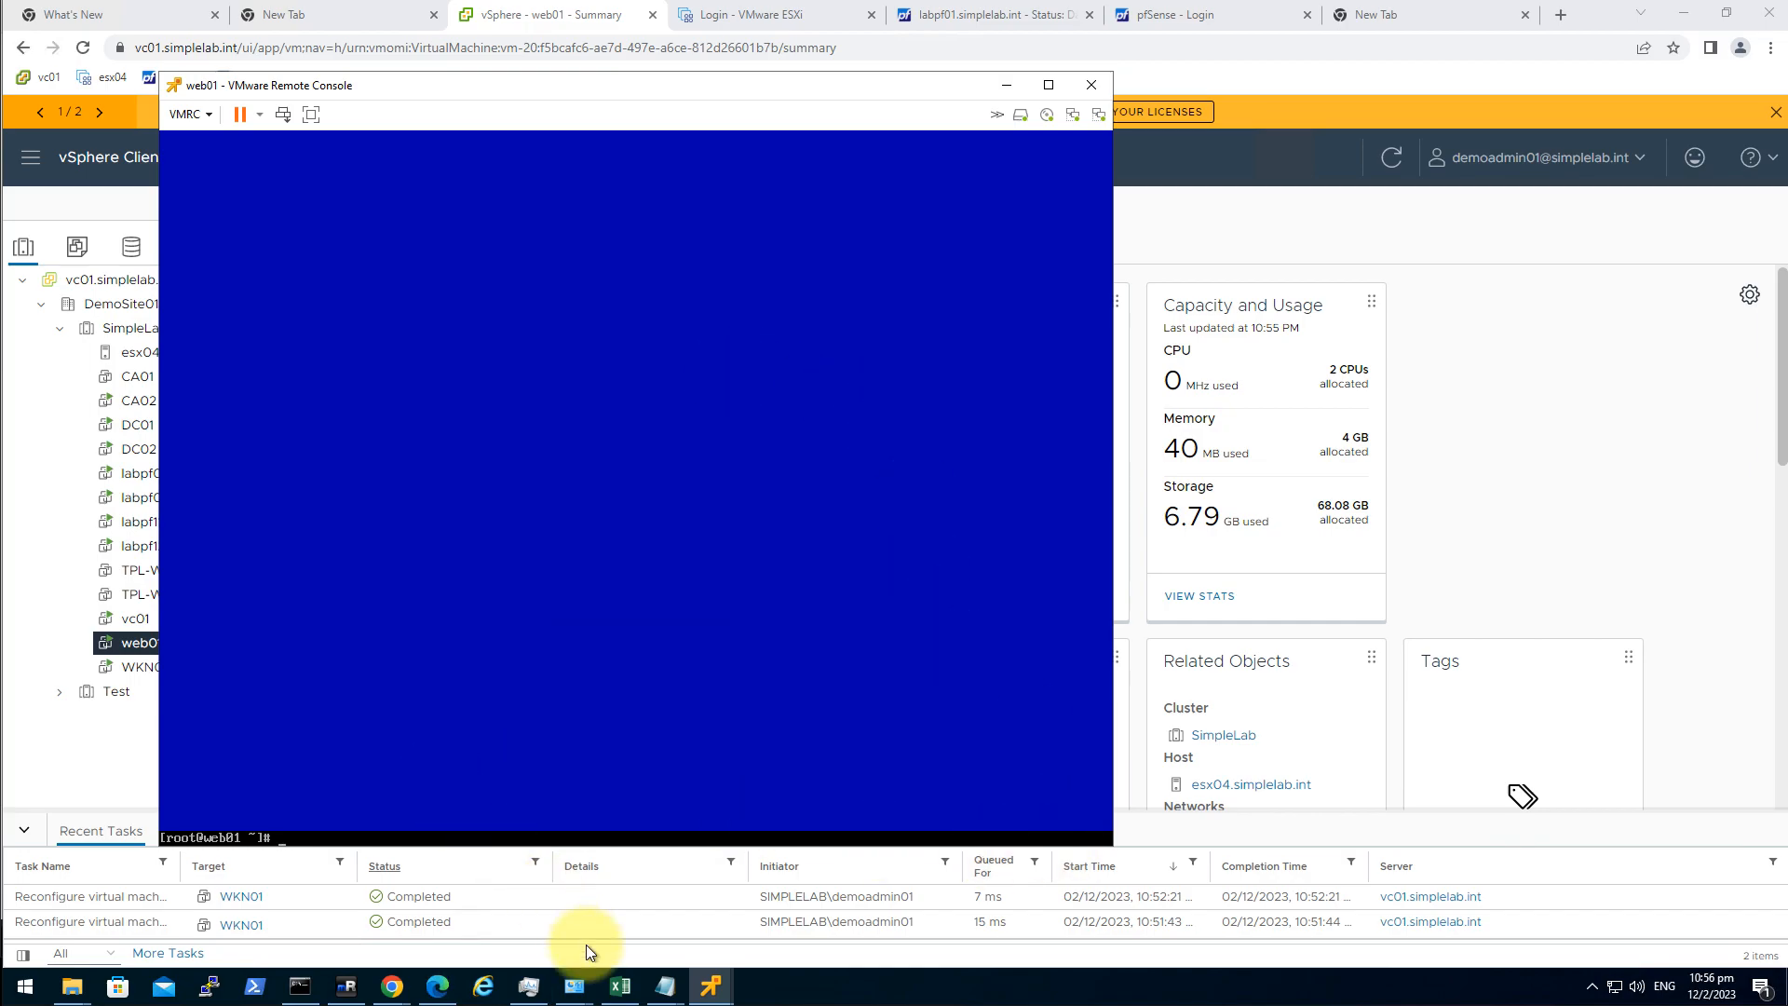
Close the web01 console window and return to labpf11's console.
{"action": "left_click", "coordinate": [715, 983]}
{"action": "left_click", "coordinate": [578, 908]}
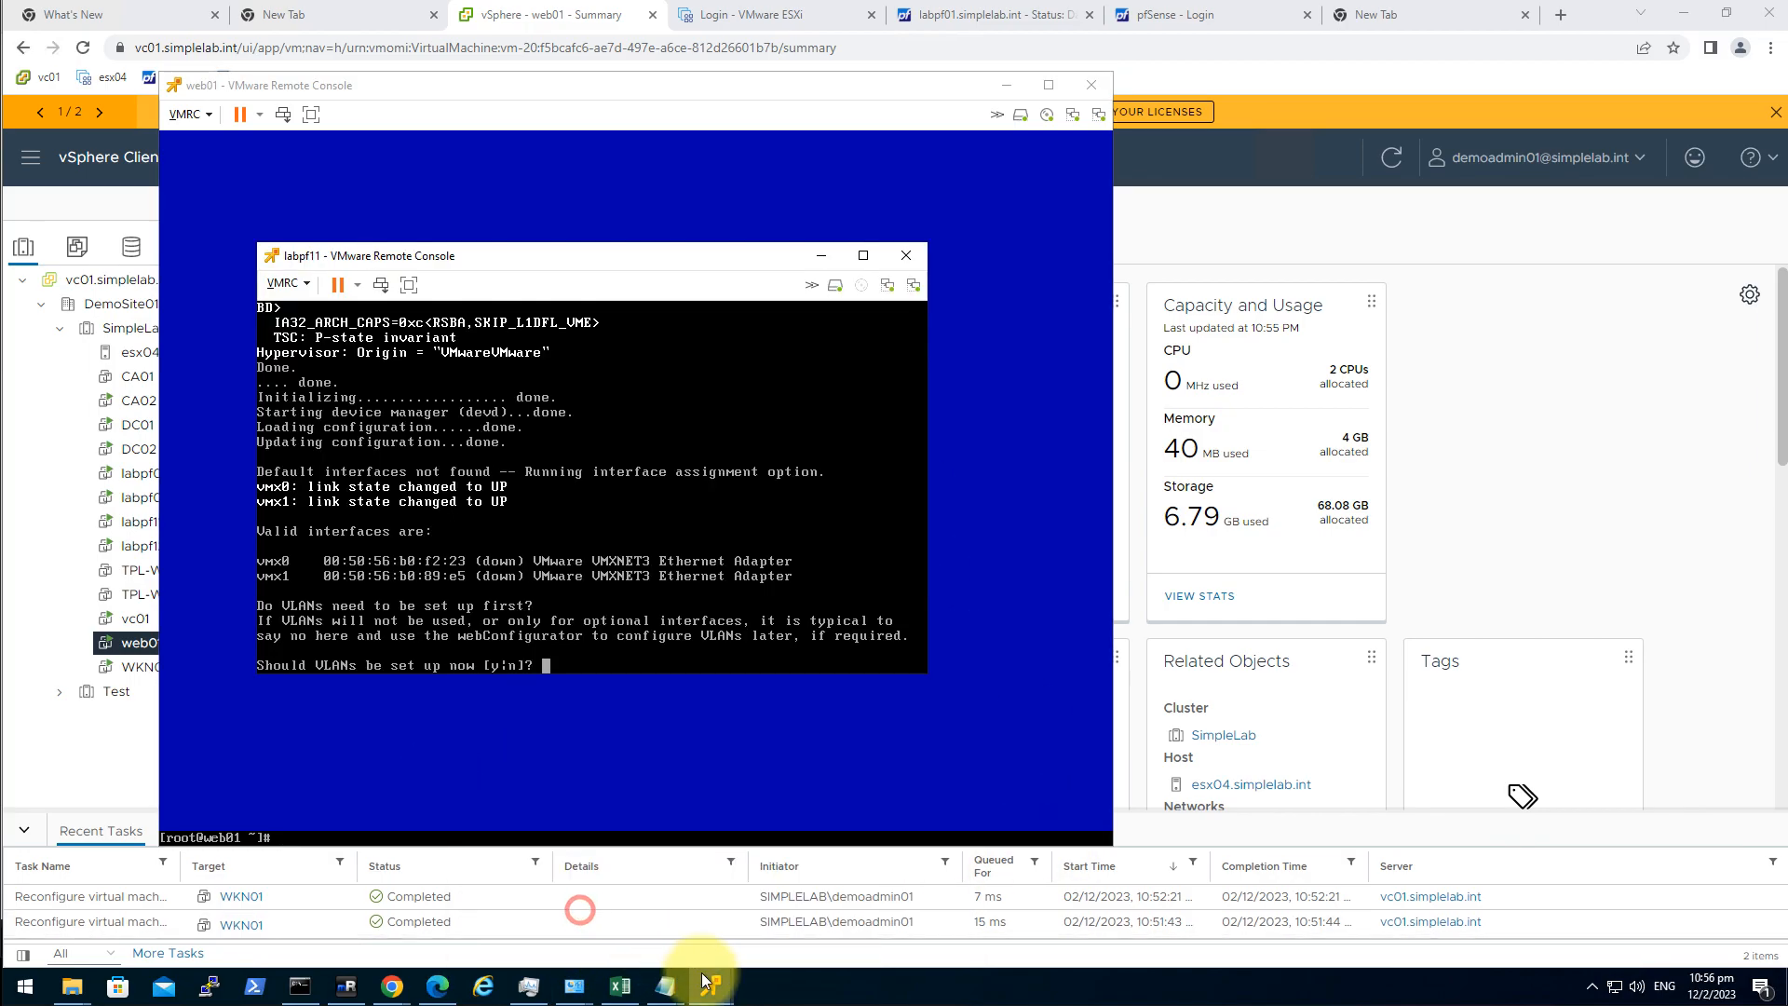
{"action": "left_click", "coordinate": [725, 985]}
{"action": "left_click", "coordinate": [951, 809]}
{"action": "left_click", "coordinate": [599, 875]}
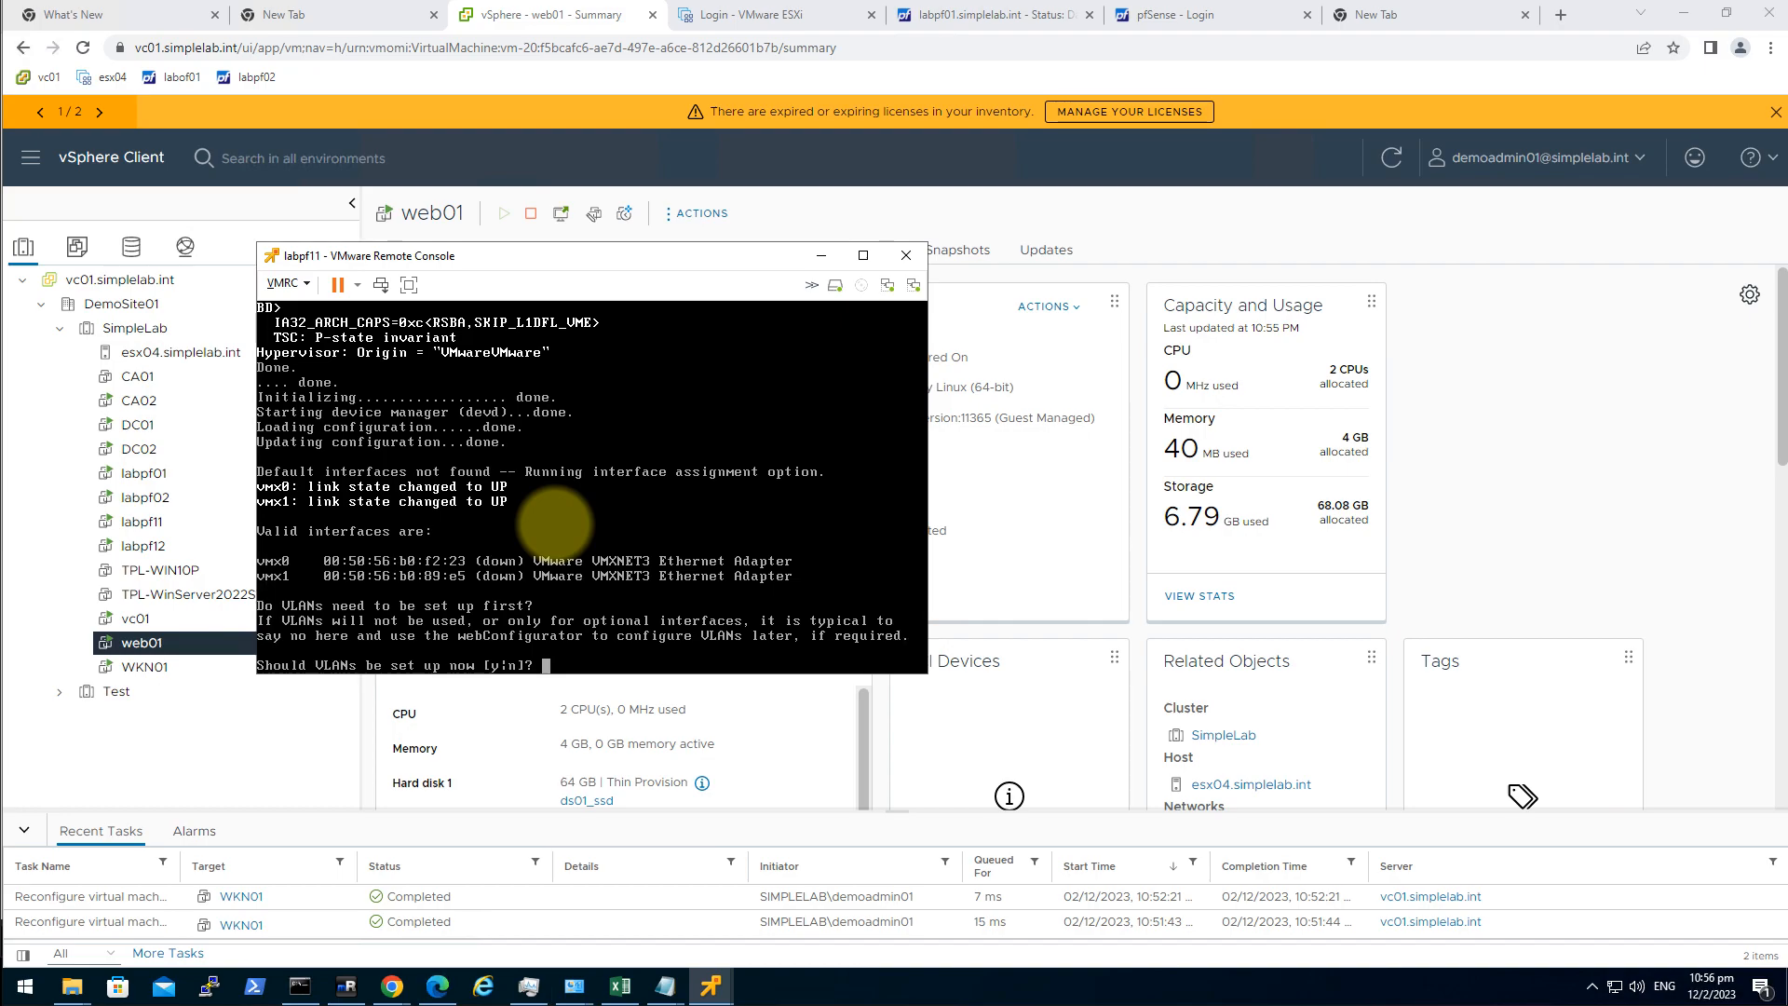
Create VLAN 1101 on parent interface vmx1 and finish adding VLANs.
{"action": "type", "text": "y"}
{"action": "key", "text": "Return"}
{"action": "type", "text": "vmx"}
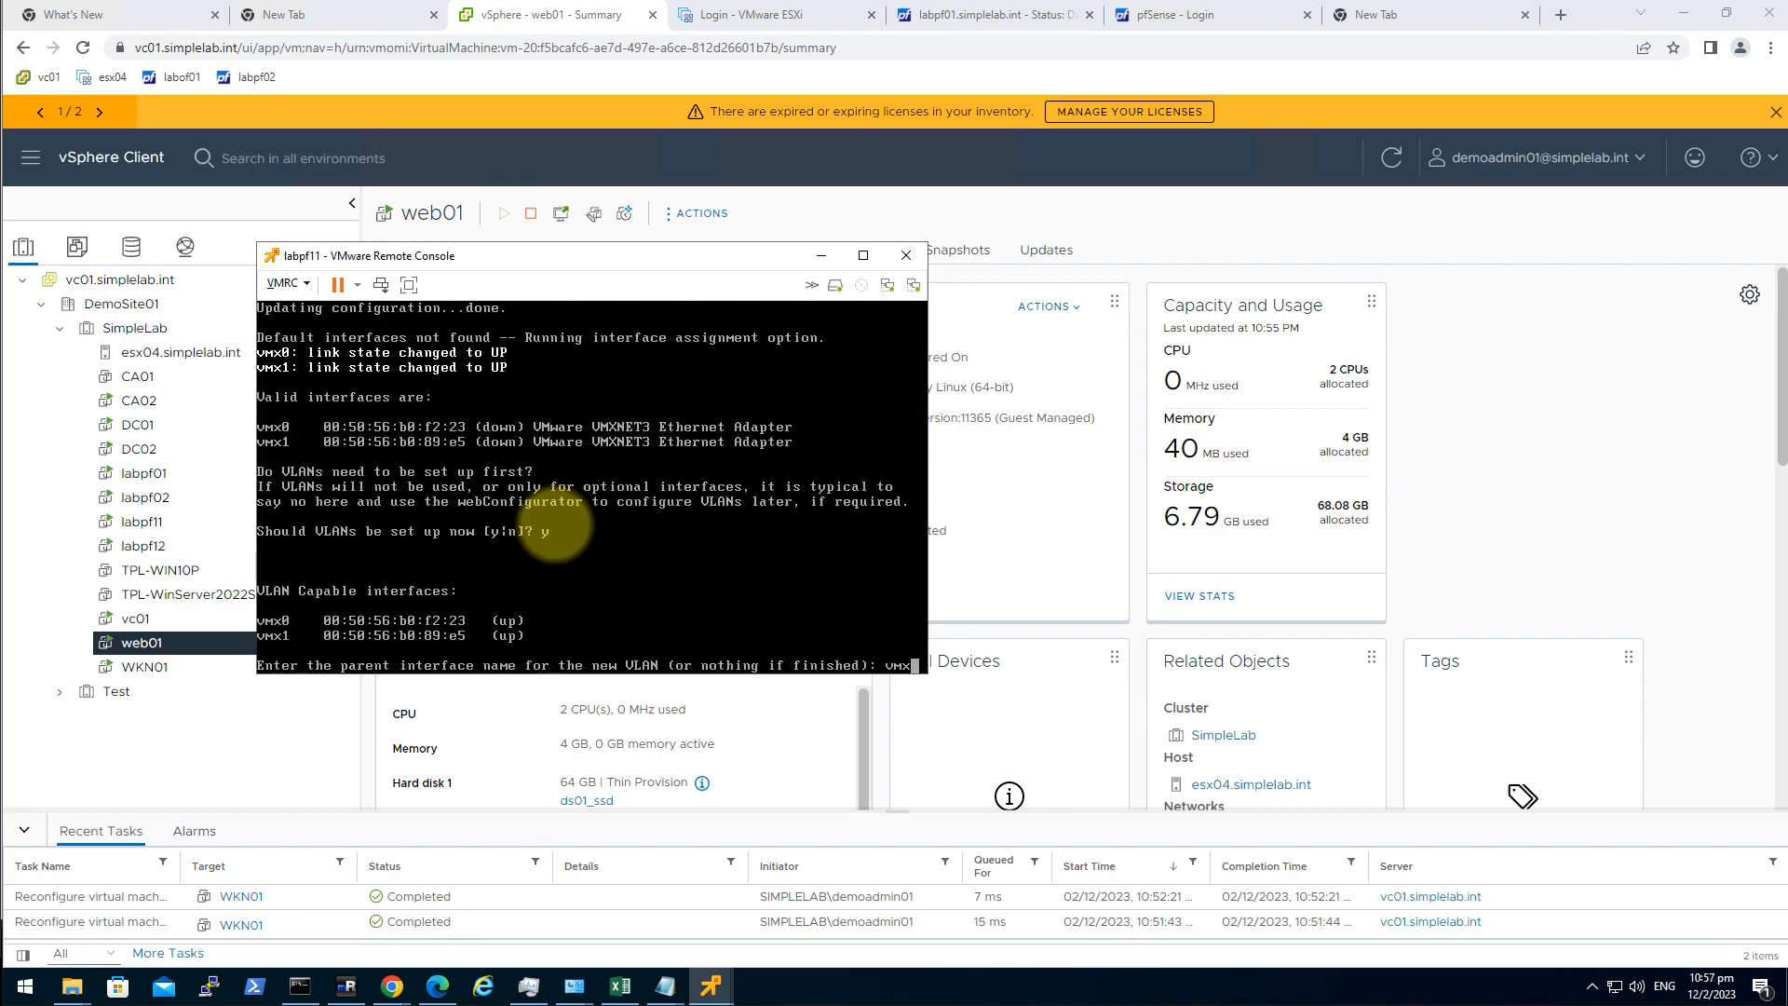
{"action": "type", "text": "1"}
{"action": "key", "text": "Return"}
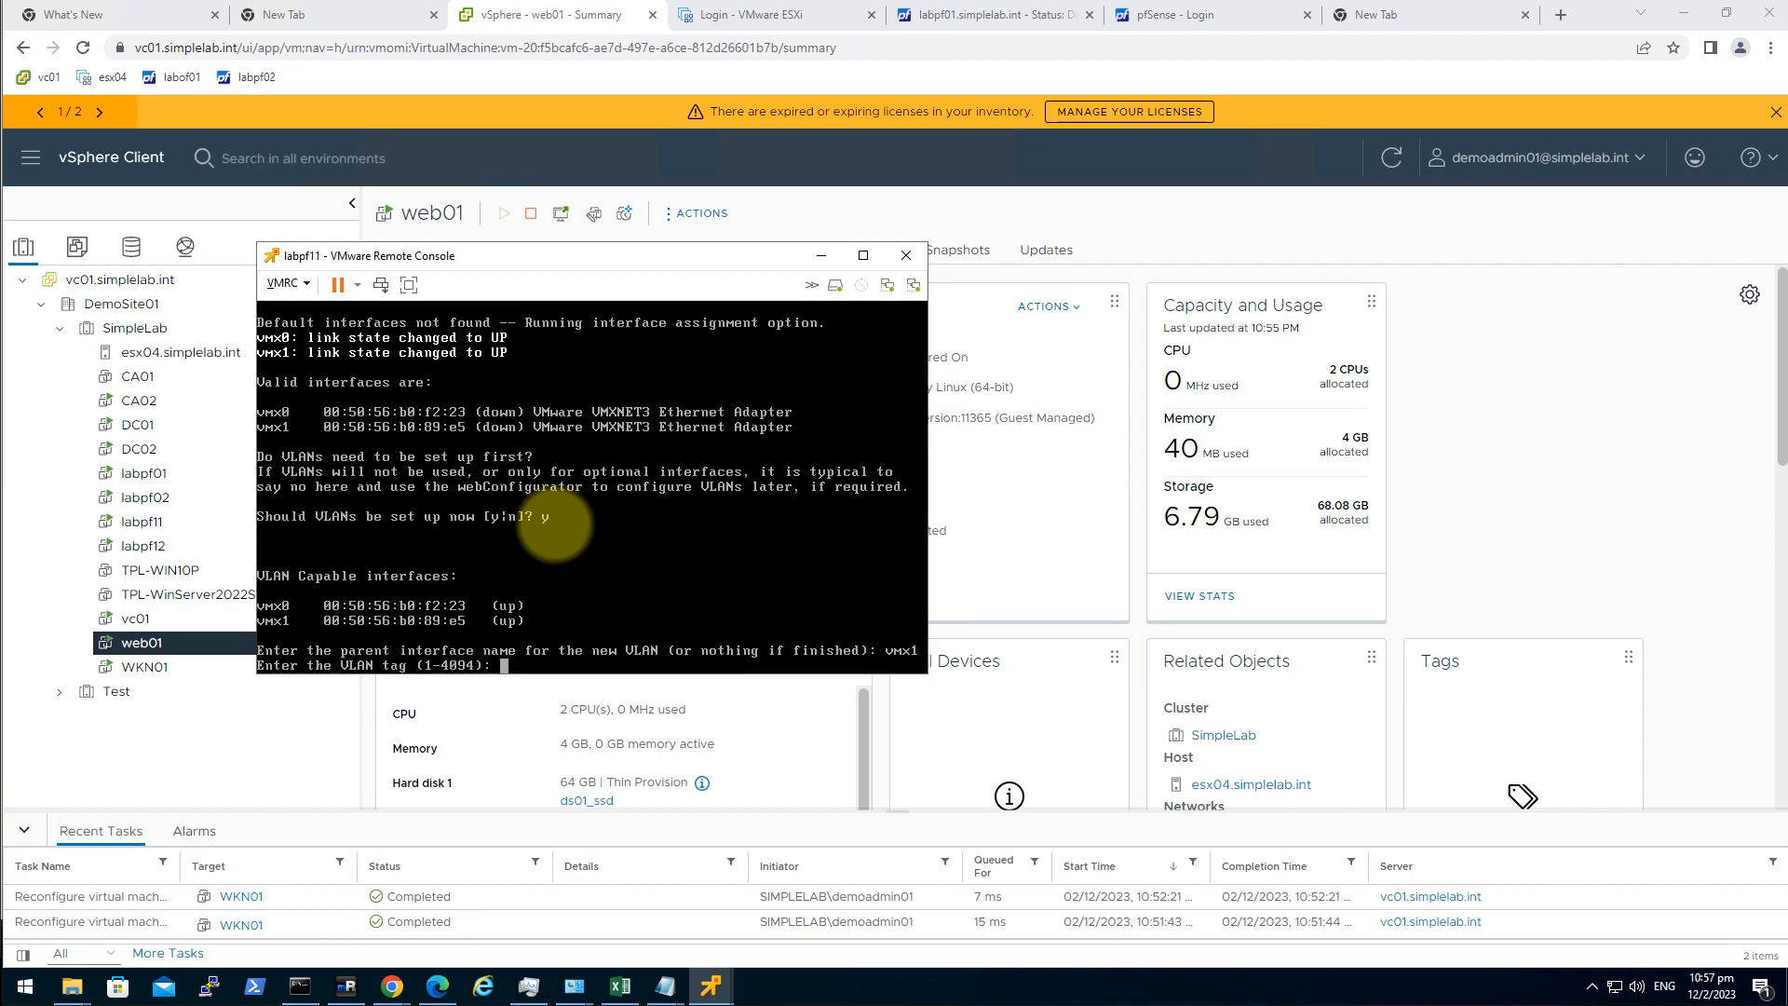
{"action": "type", "text": "1101"}
{"action": "key", "text": "Return"}
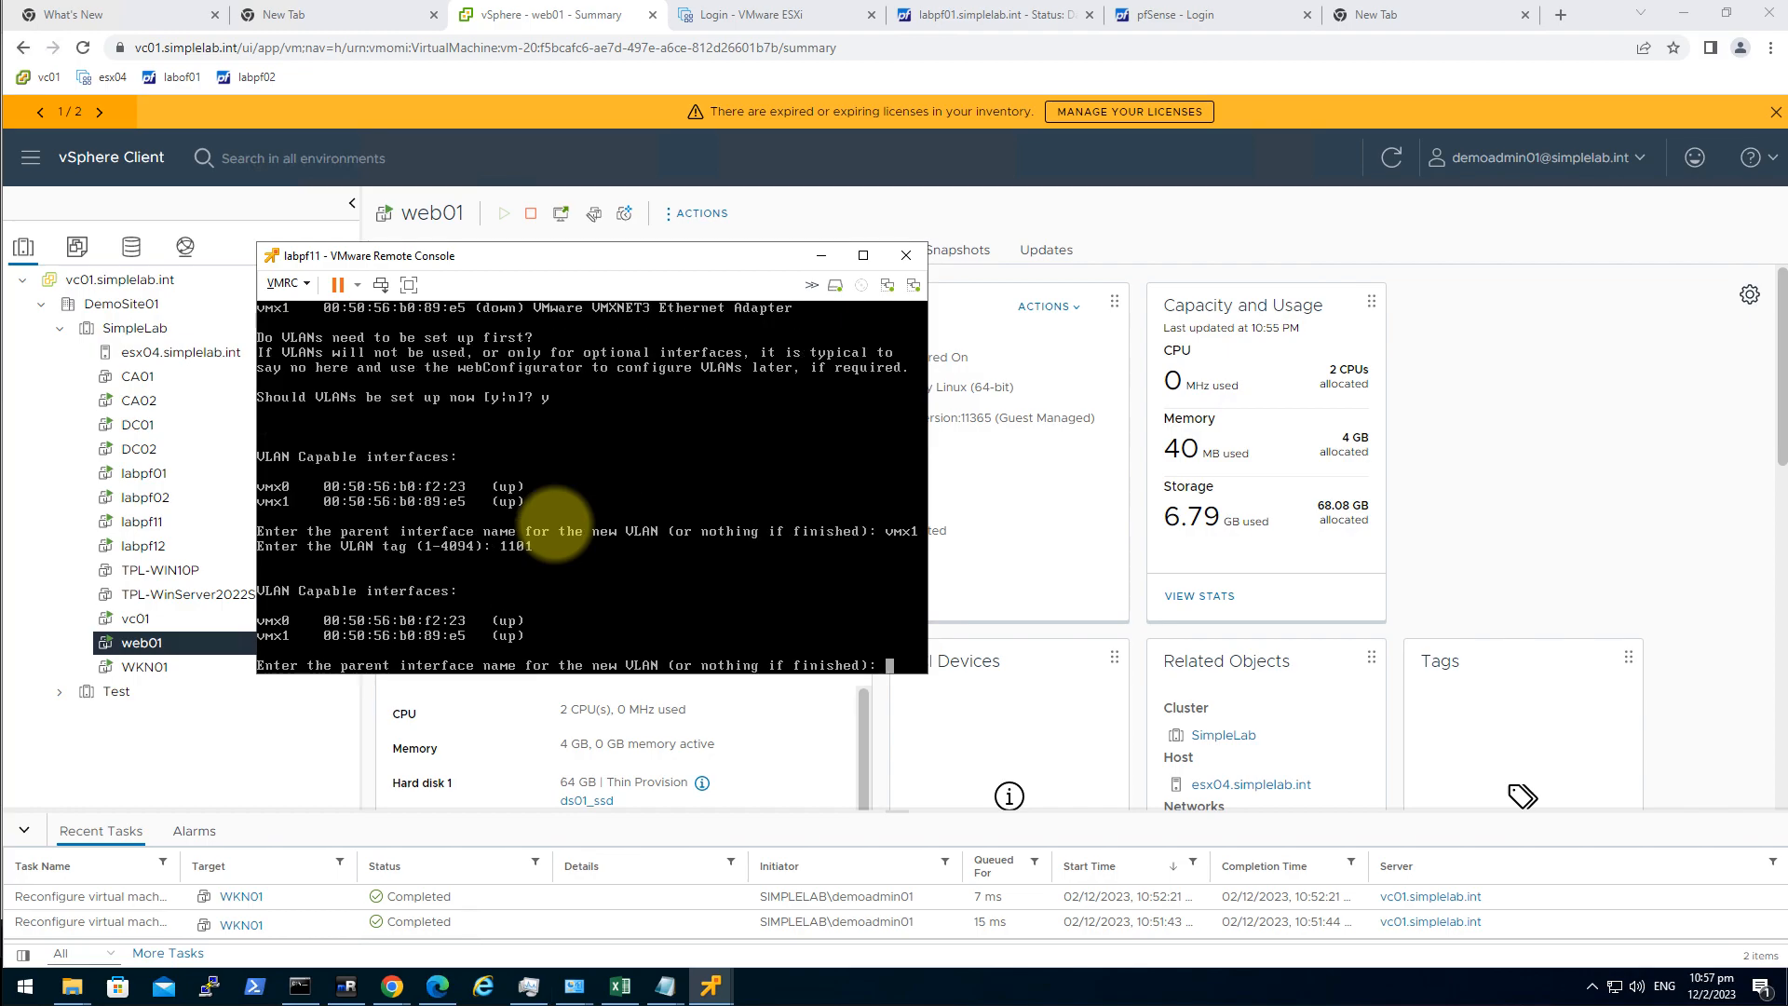
{"action": "key", "text": "Return"}
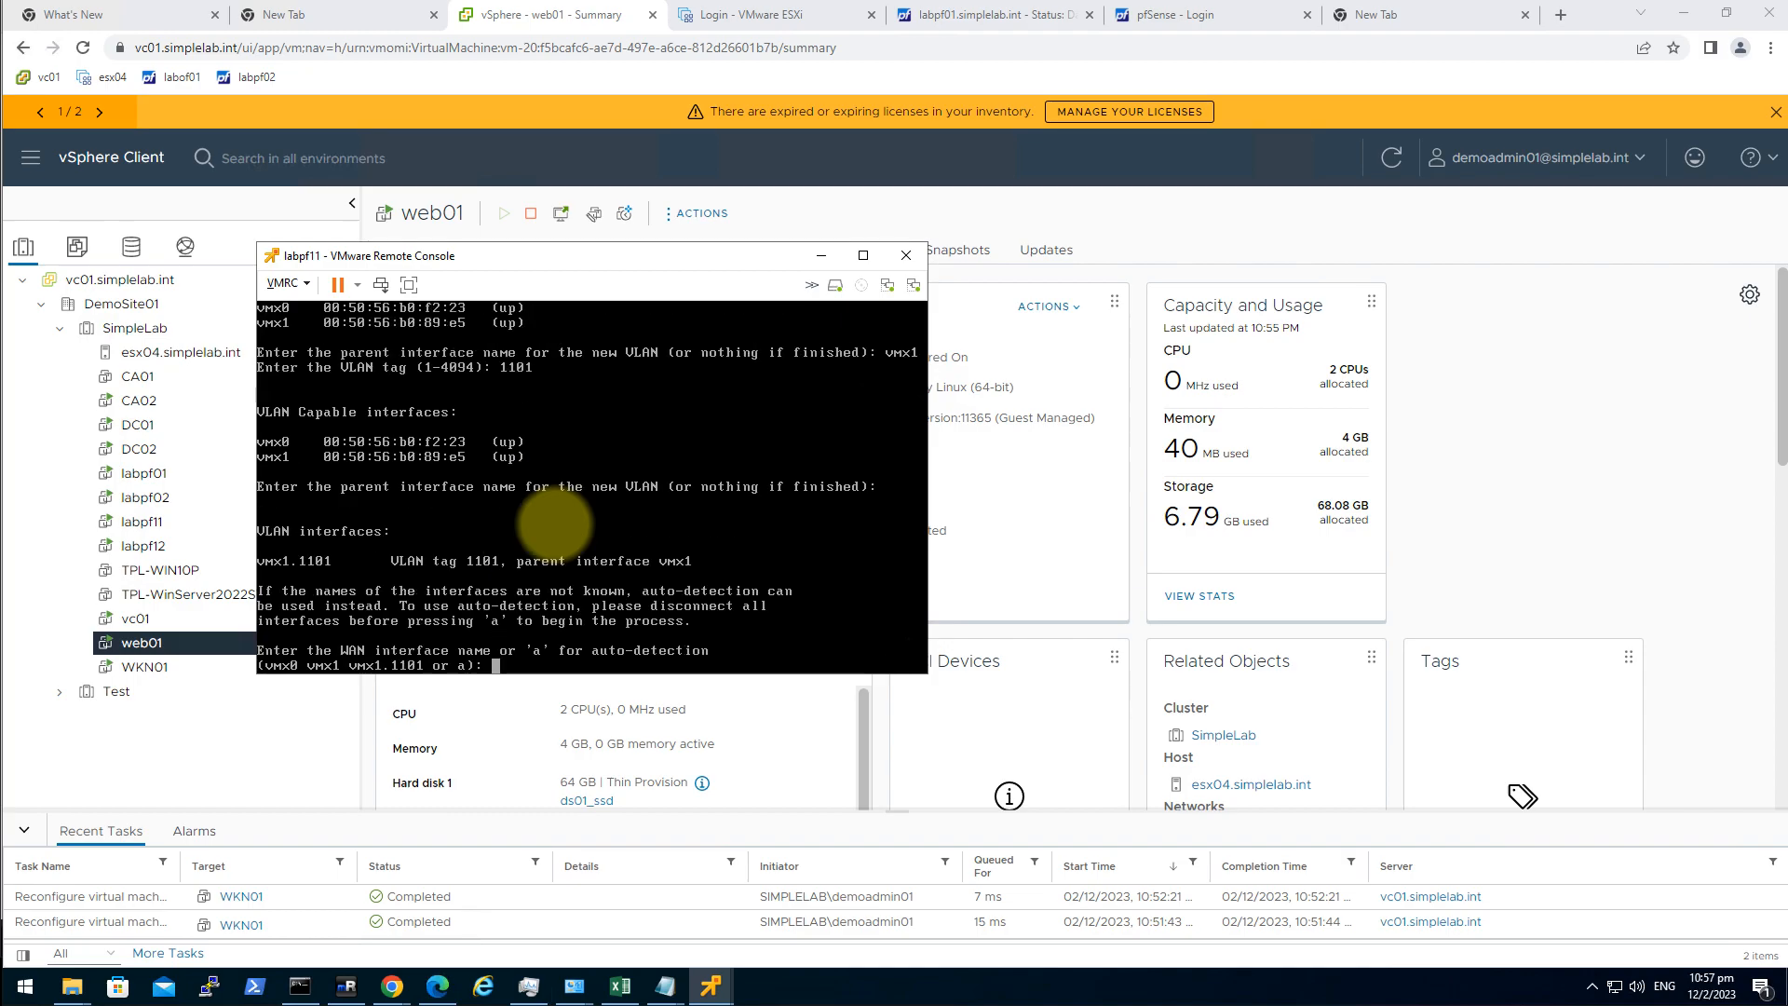
Assign WAN to vmx0 and LAN to vmx1.1101, skip optional interfaces, and confirm.
{"action": "type", "text": "vmx0"}
{"action": "key", "text": "Return"}
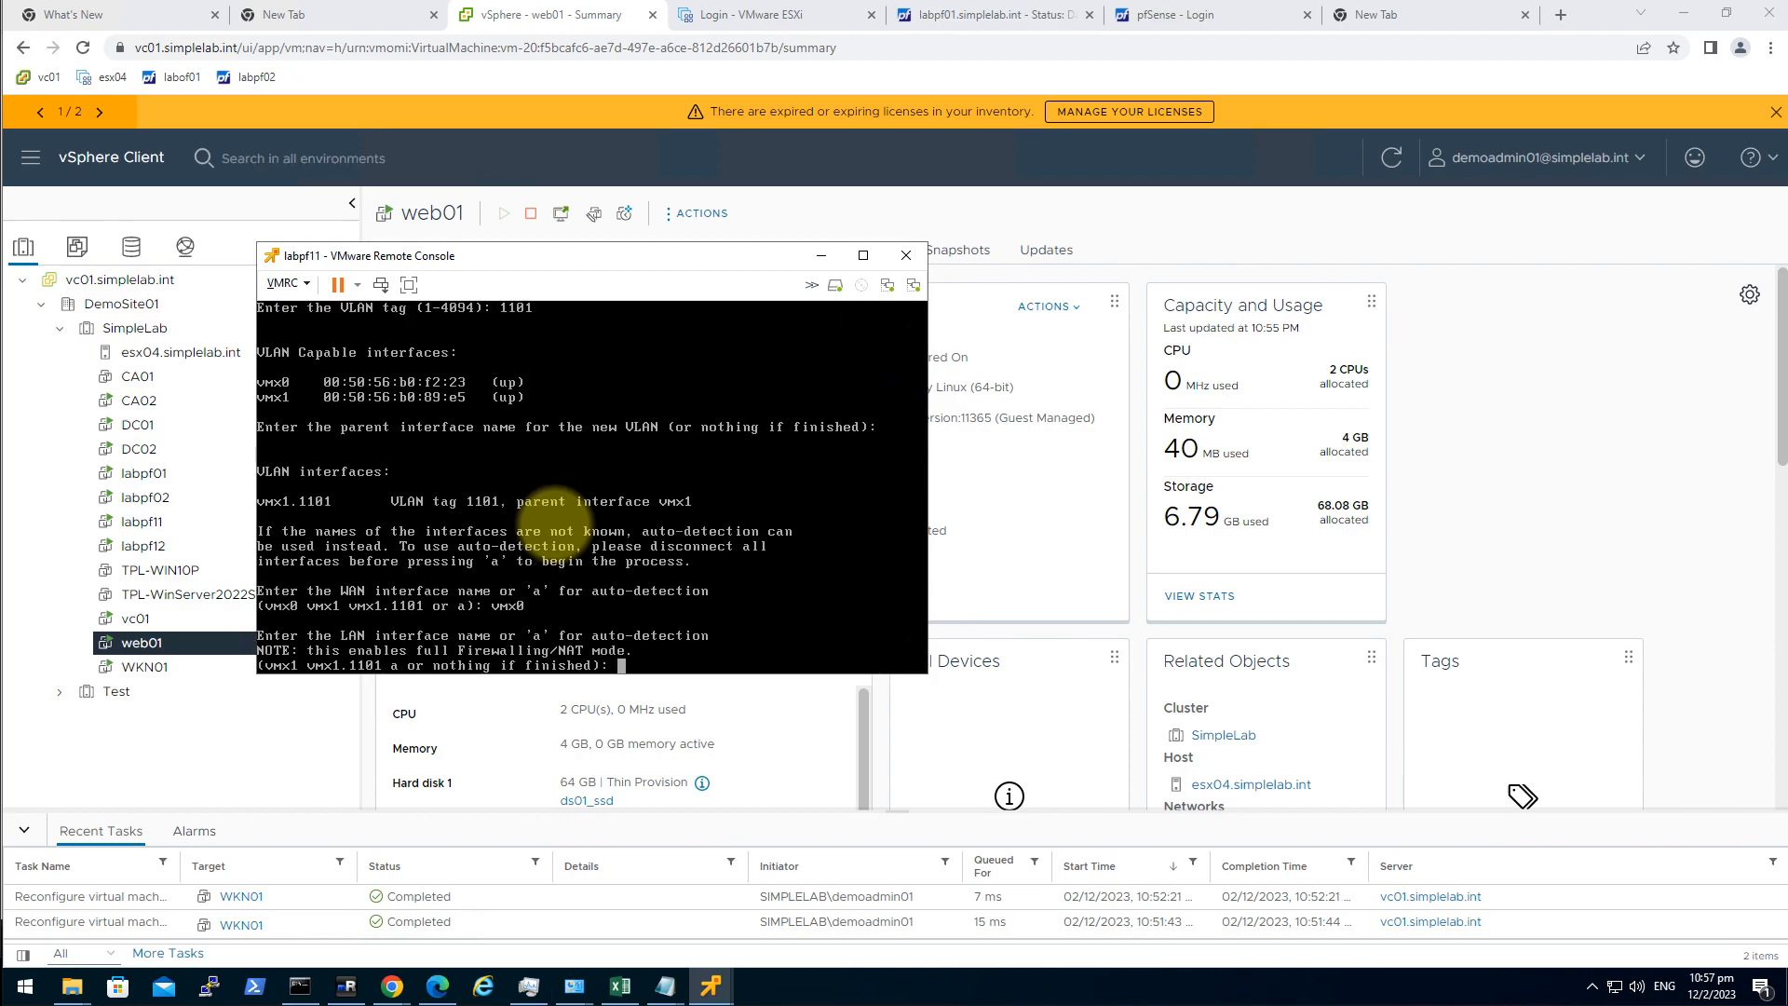
{"action": "type", "text": "vmx1.1101"}
{"action": "key", "text": "Return"}
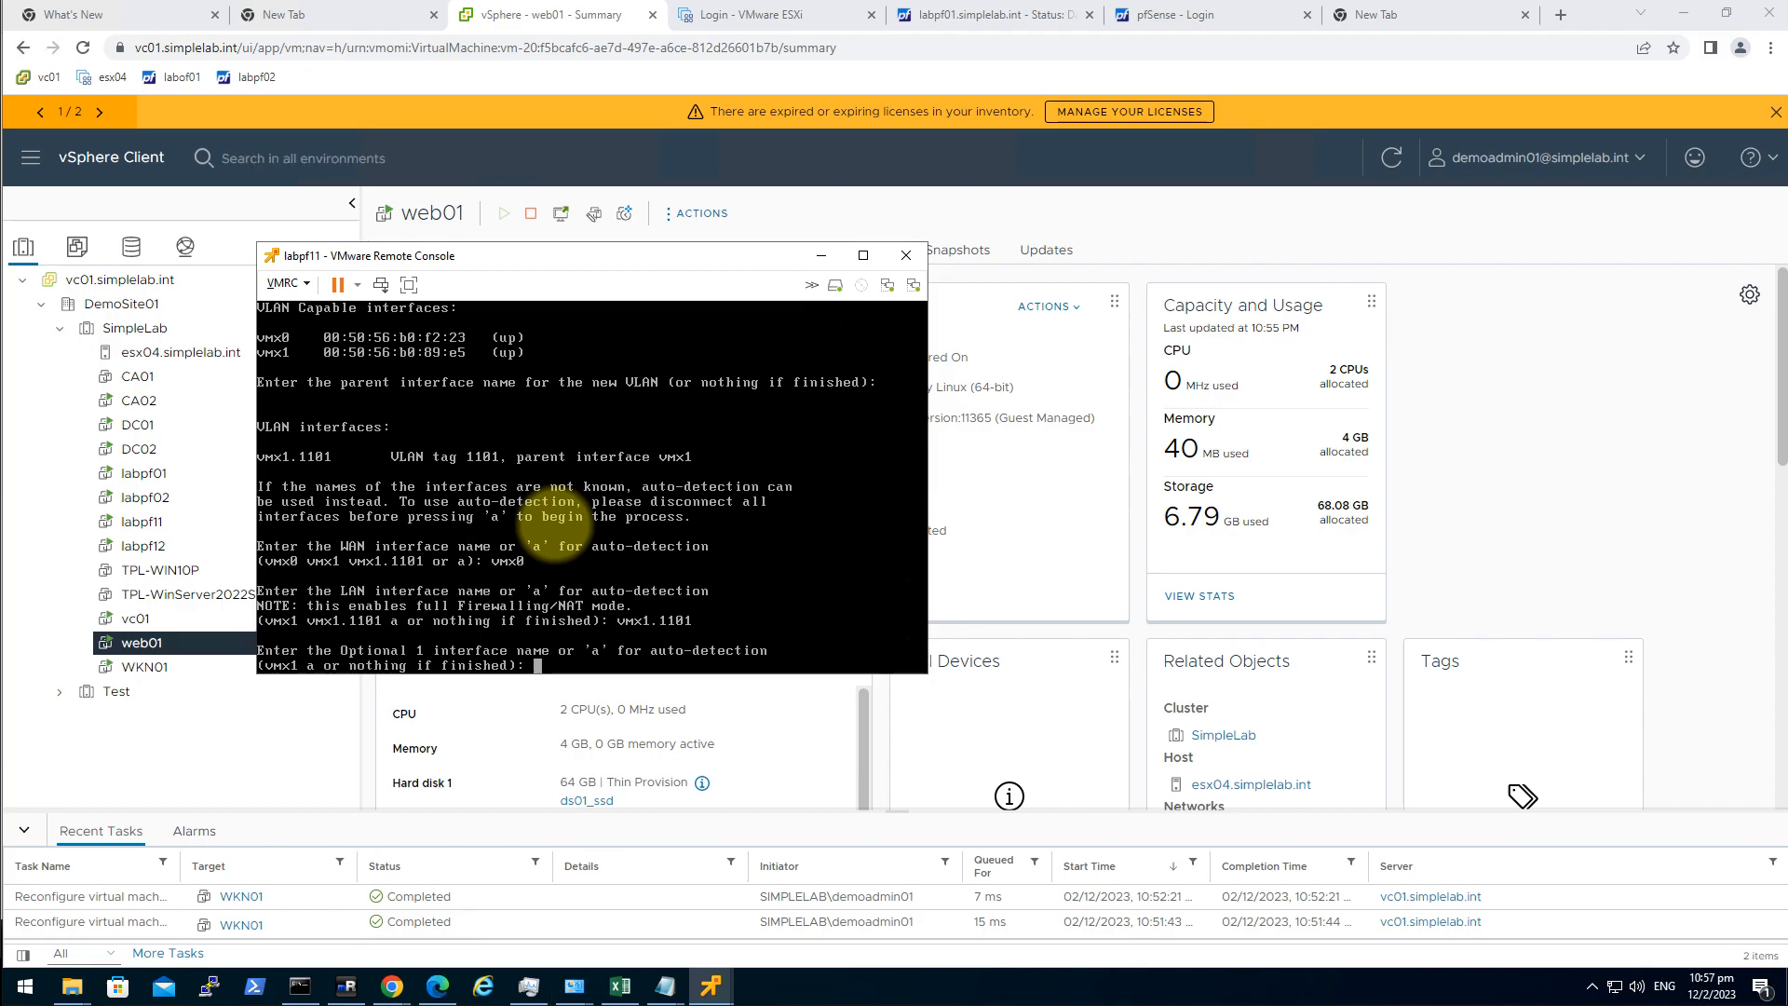
{"action": "key", "text": "Return"}
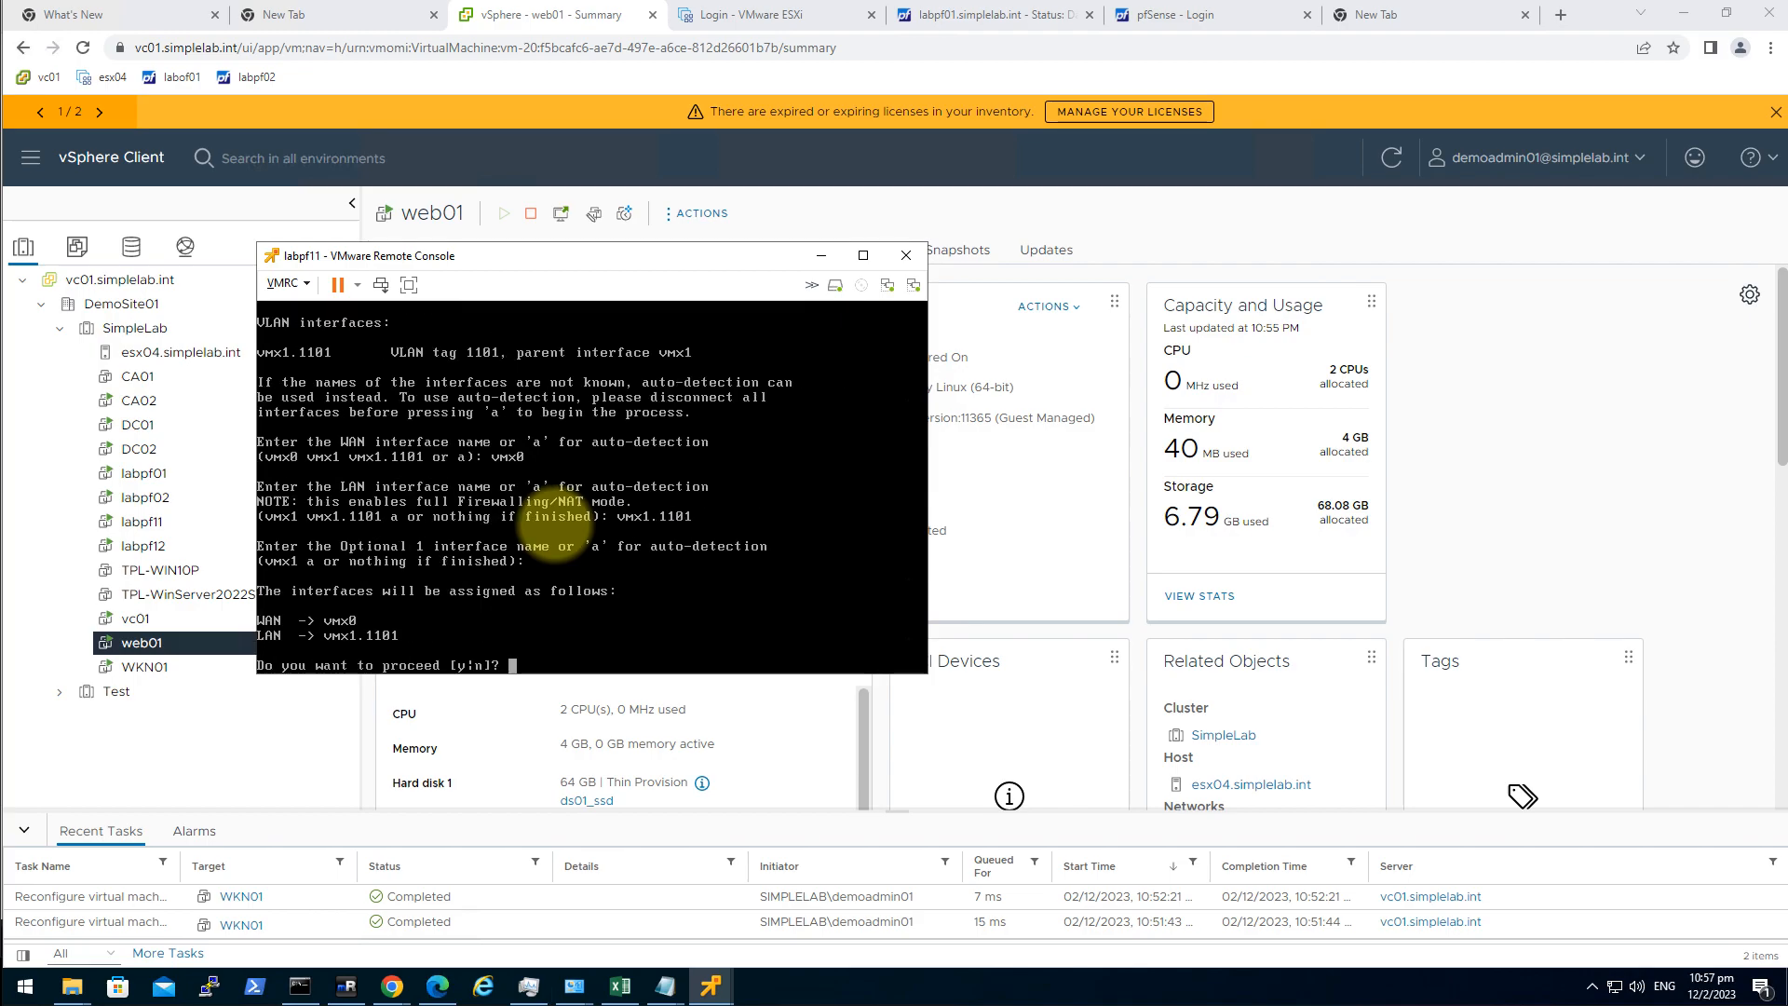
{"action": "type", "text": "y"}
{"action": "key", "text": "Return"}
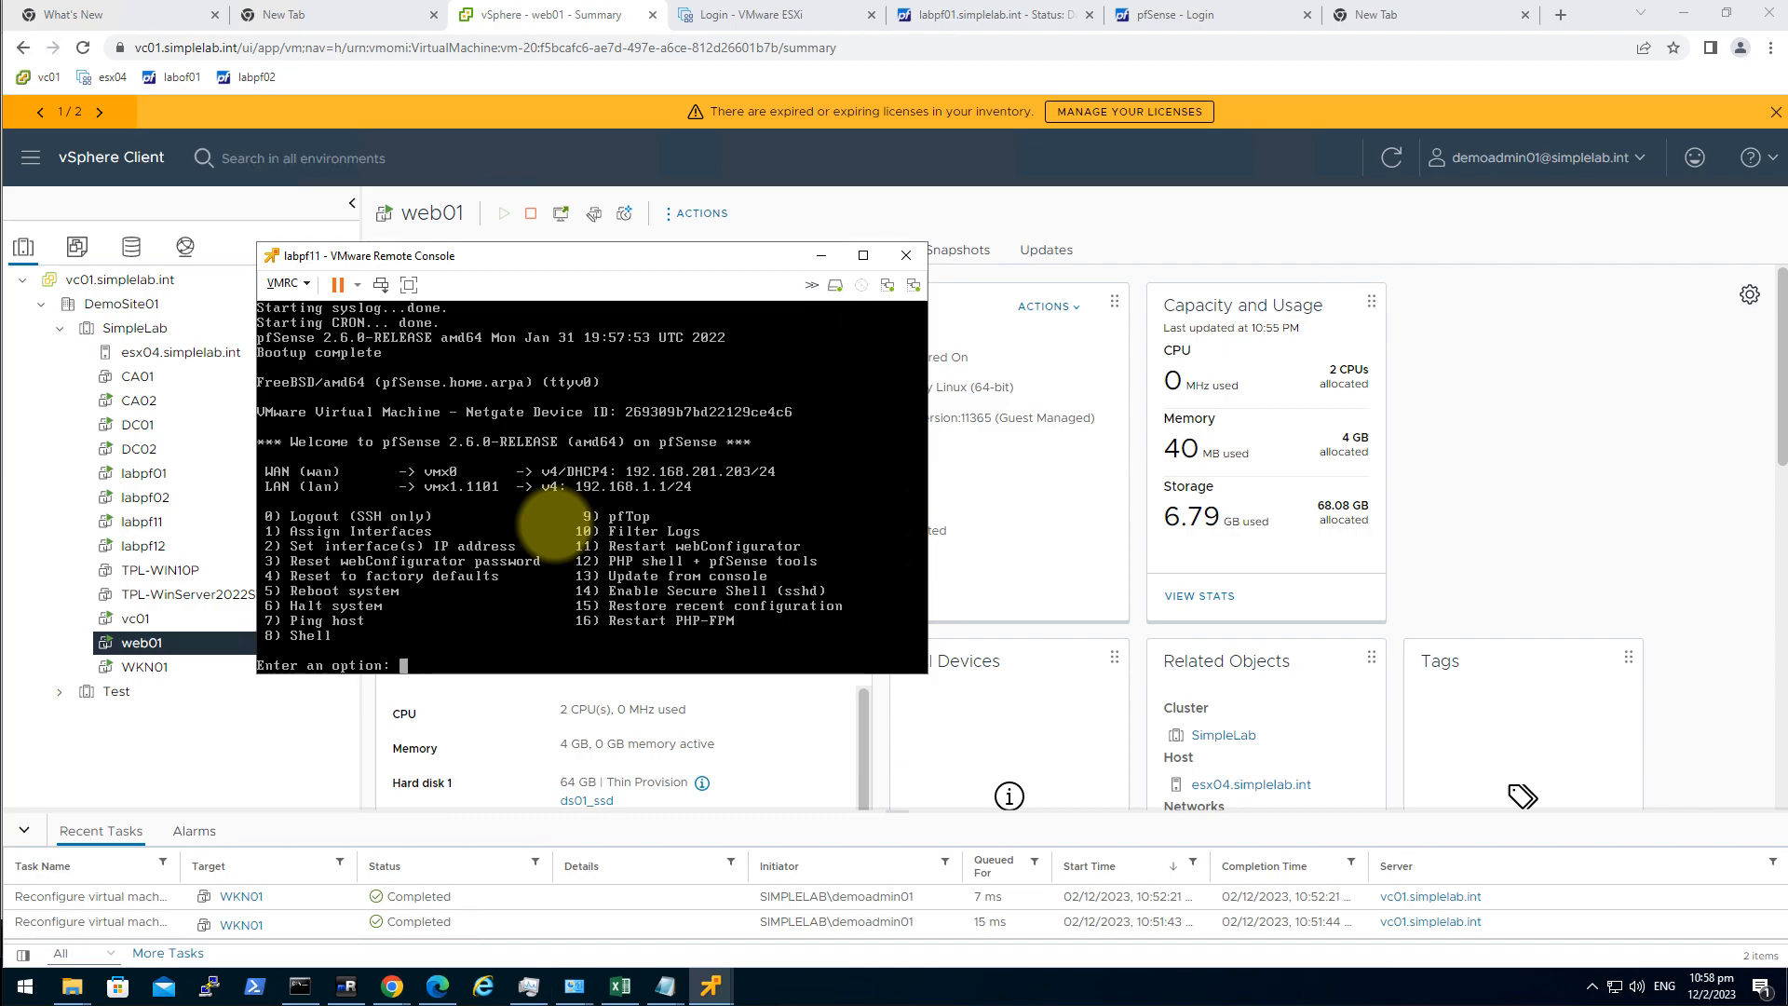
Give WAN static address 192.168.201.22/24 with gateway 192.168.201.1 instead of DHCP.
{"action": "type", "text": "2"}
{"action": "key", "text": "Return"}
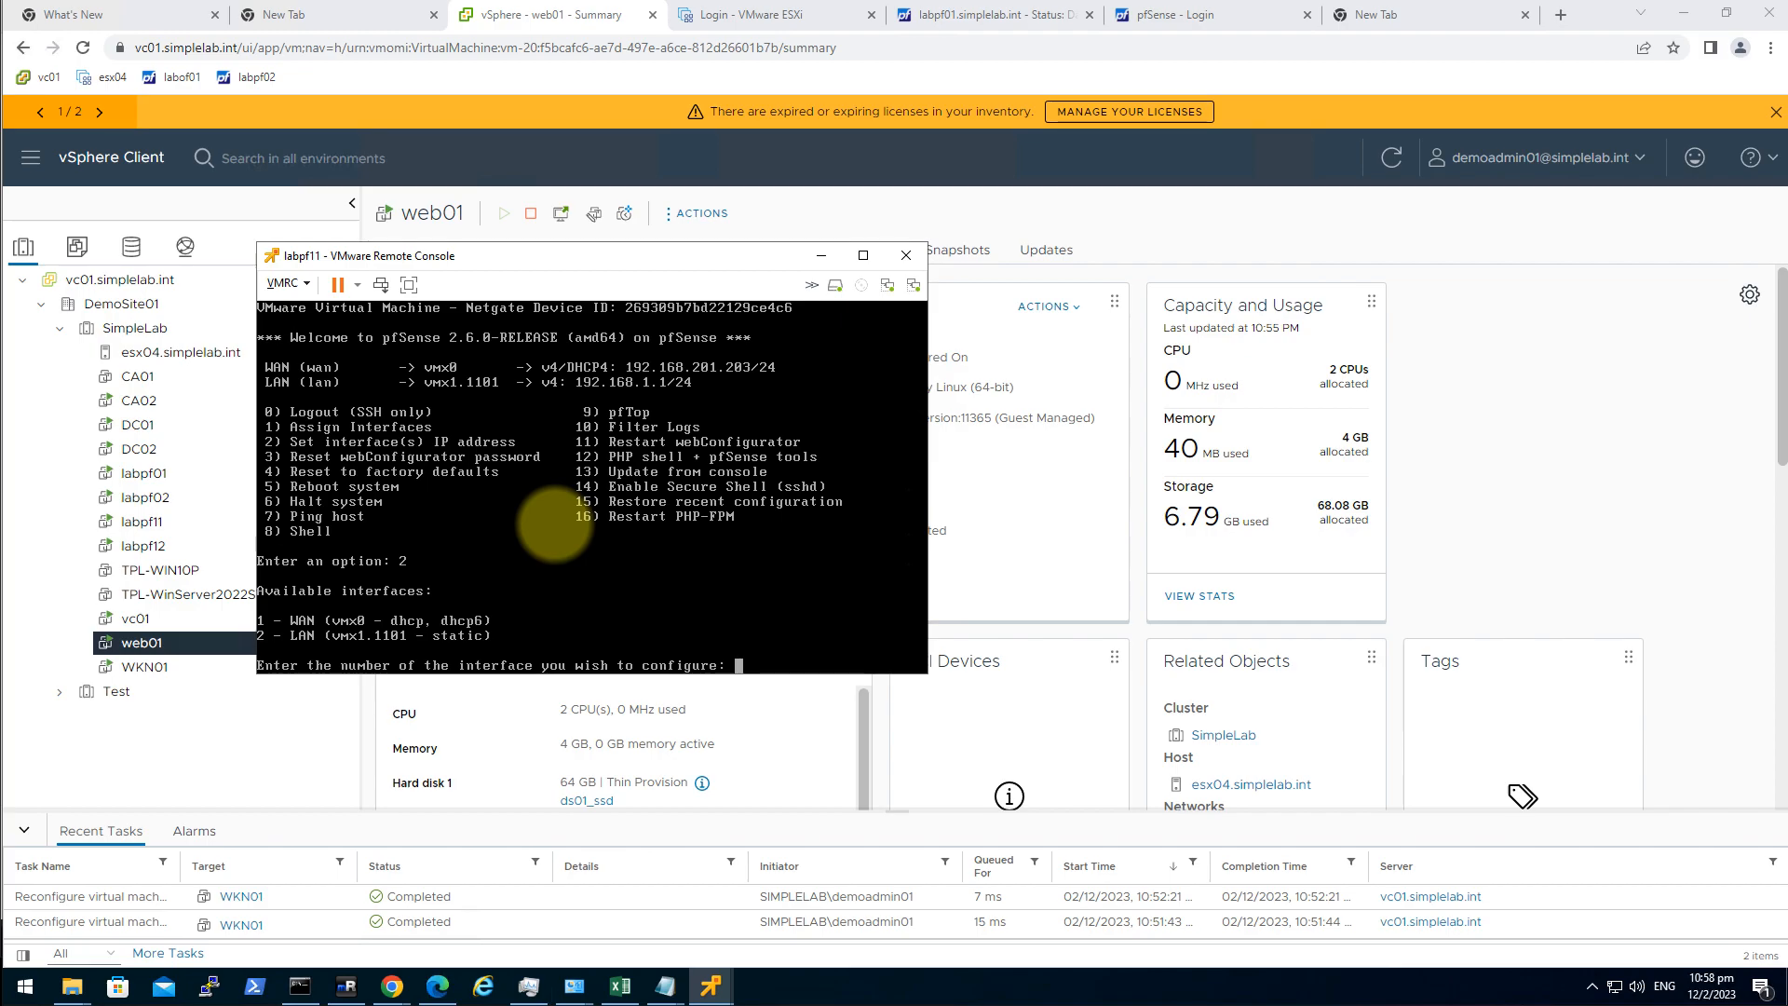
{"action": "type", "text": "1"}
{"action": "key", "text": "Return"}
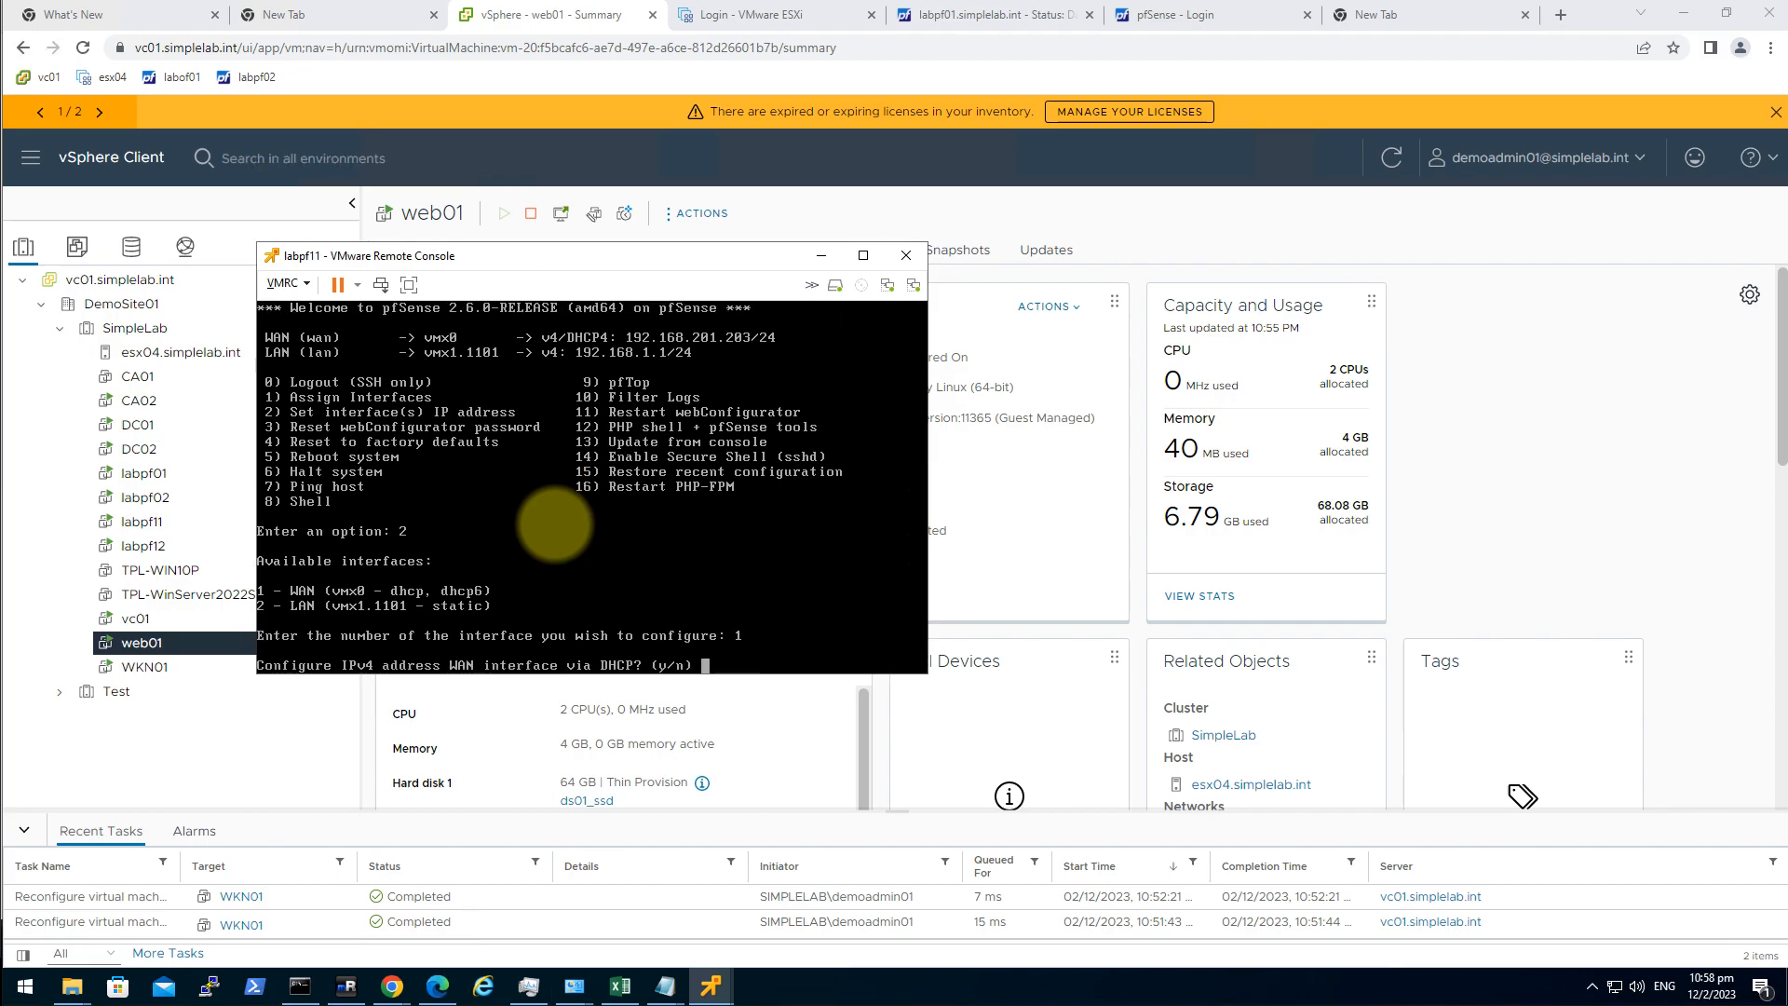
{"action": "type", "text": "n"}
{"action": "key", "text": "Return"}
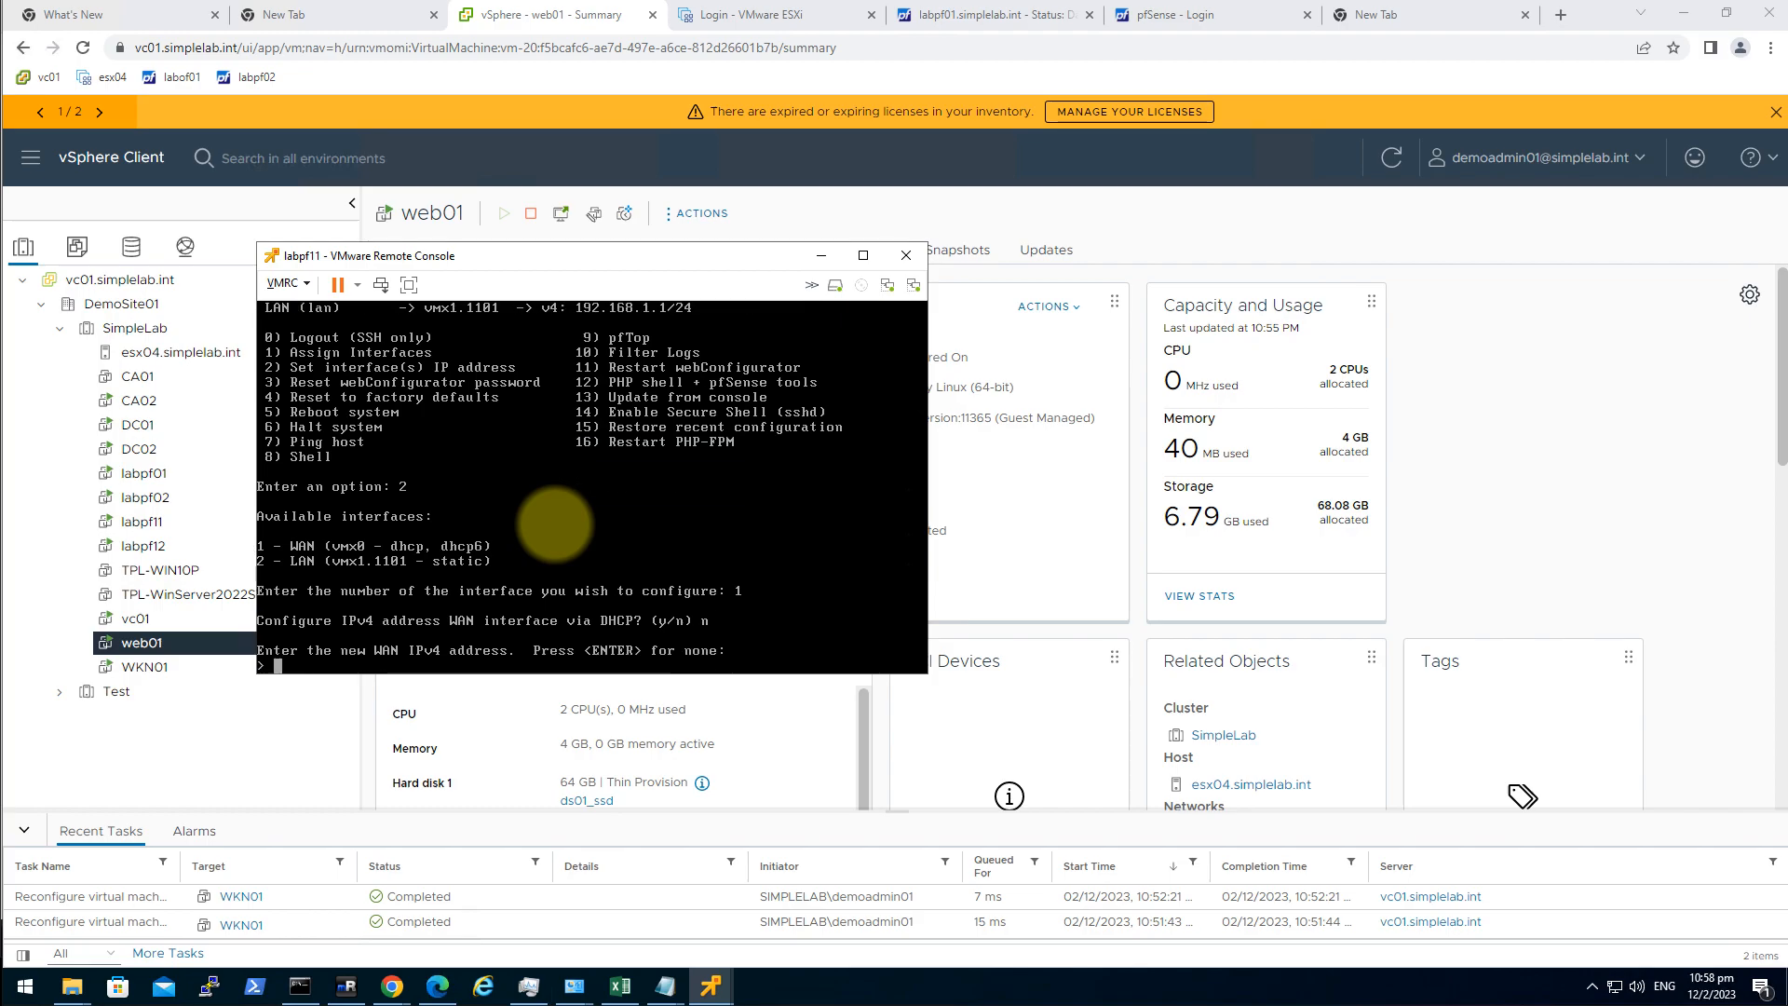
{"action": "type", "text": "192.168.201.22"}
{"action": "key", "text": "Return"}
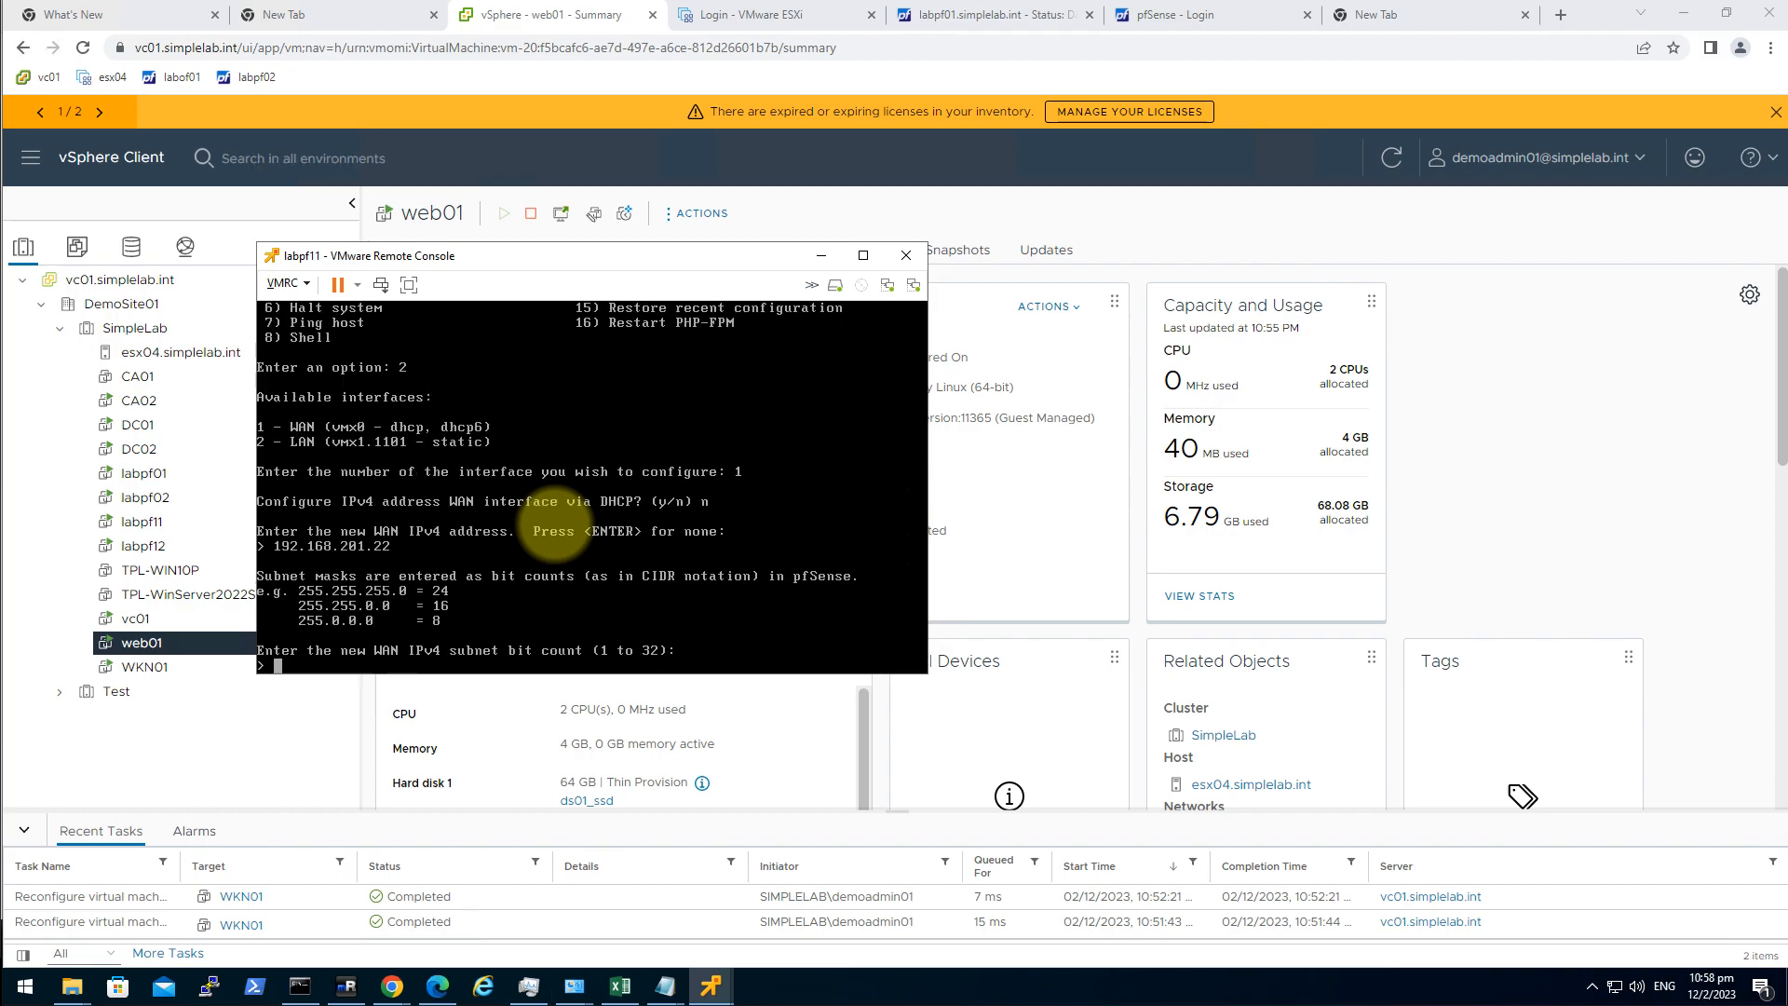
{"action": "type", "text": "24"}
{"action": "key", "text": "Return"}
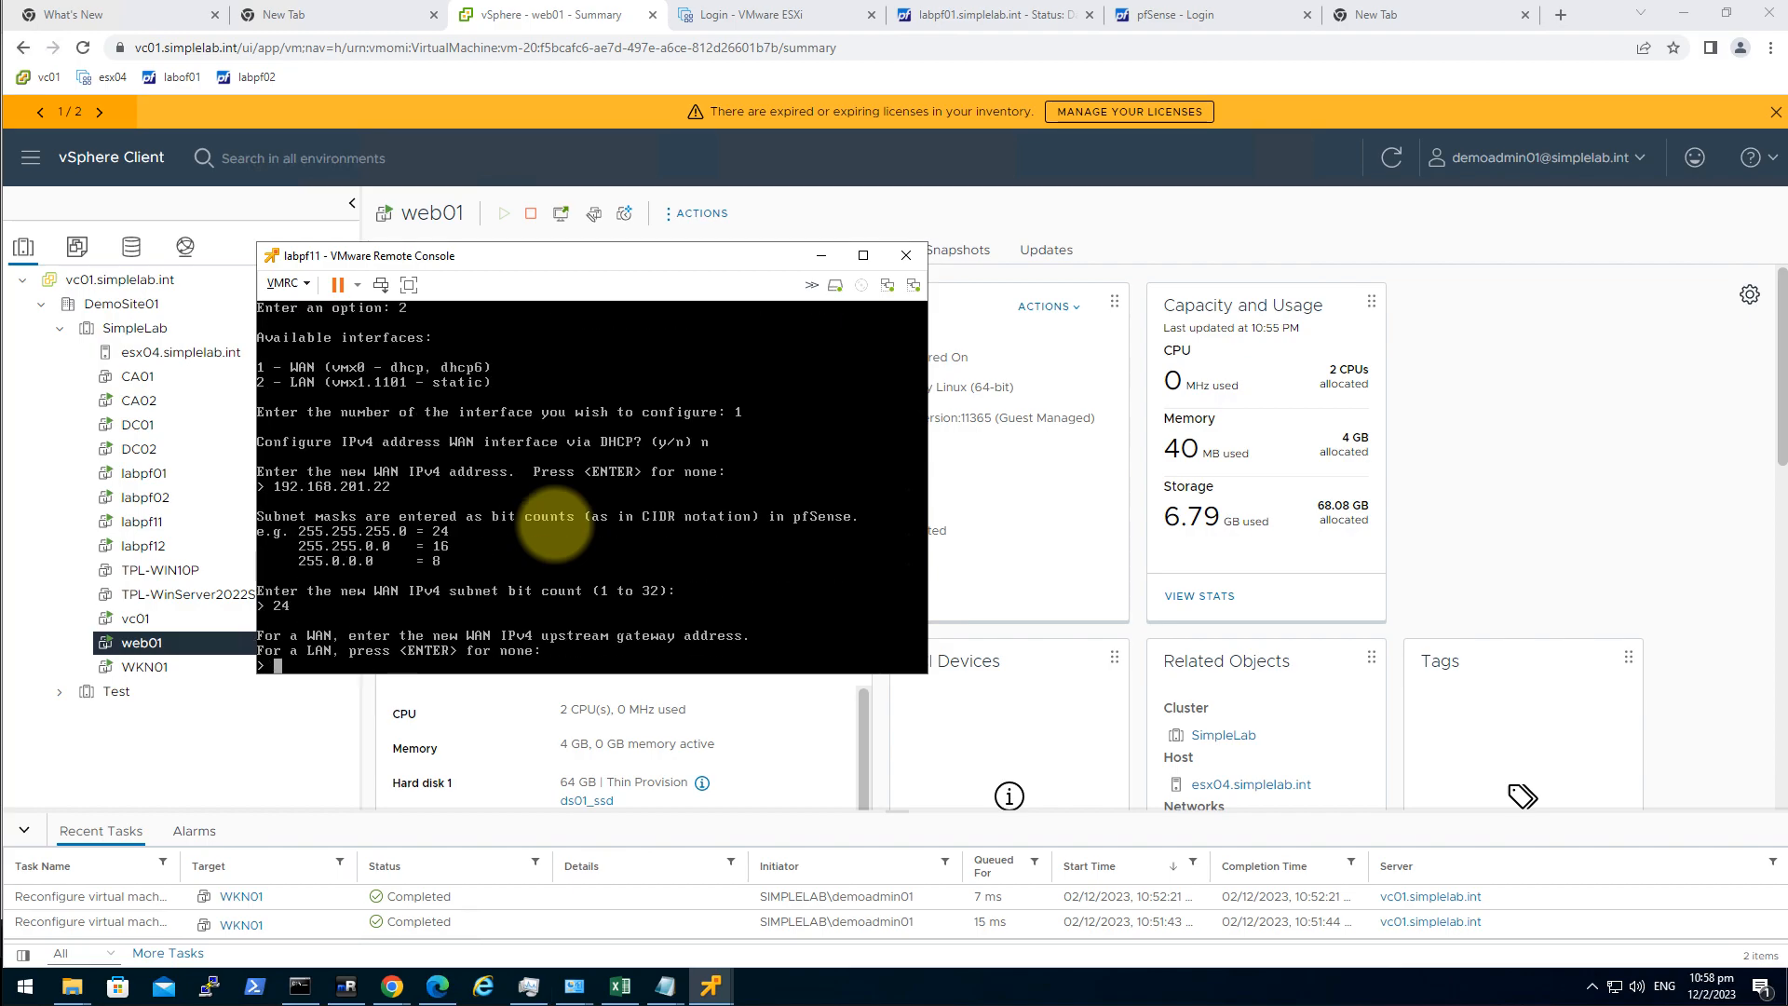
{"action": "type", "text": "192.168."}
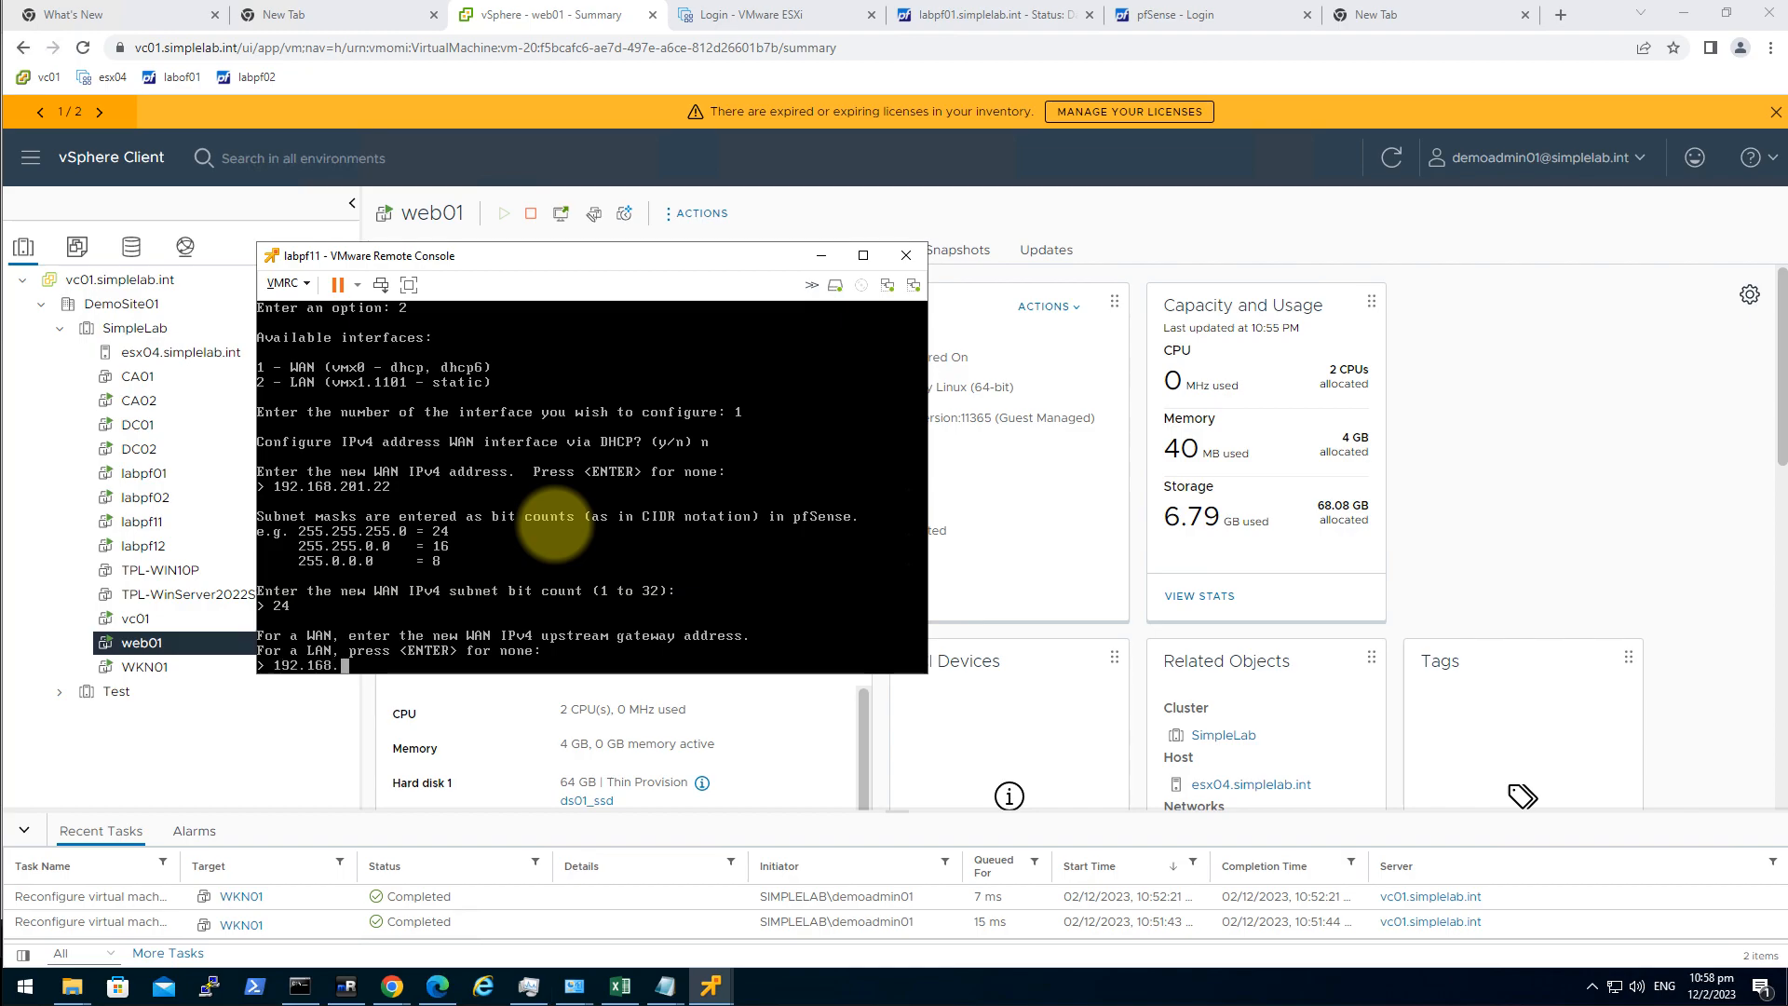
{"action": "type", "text": "201"}
{"action": "type", "text": ".1"}
{"action": "key", "text": "Return"}
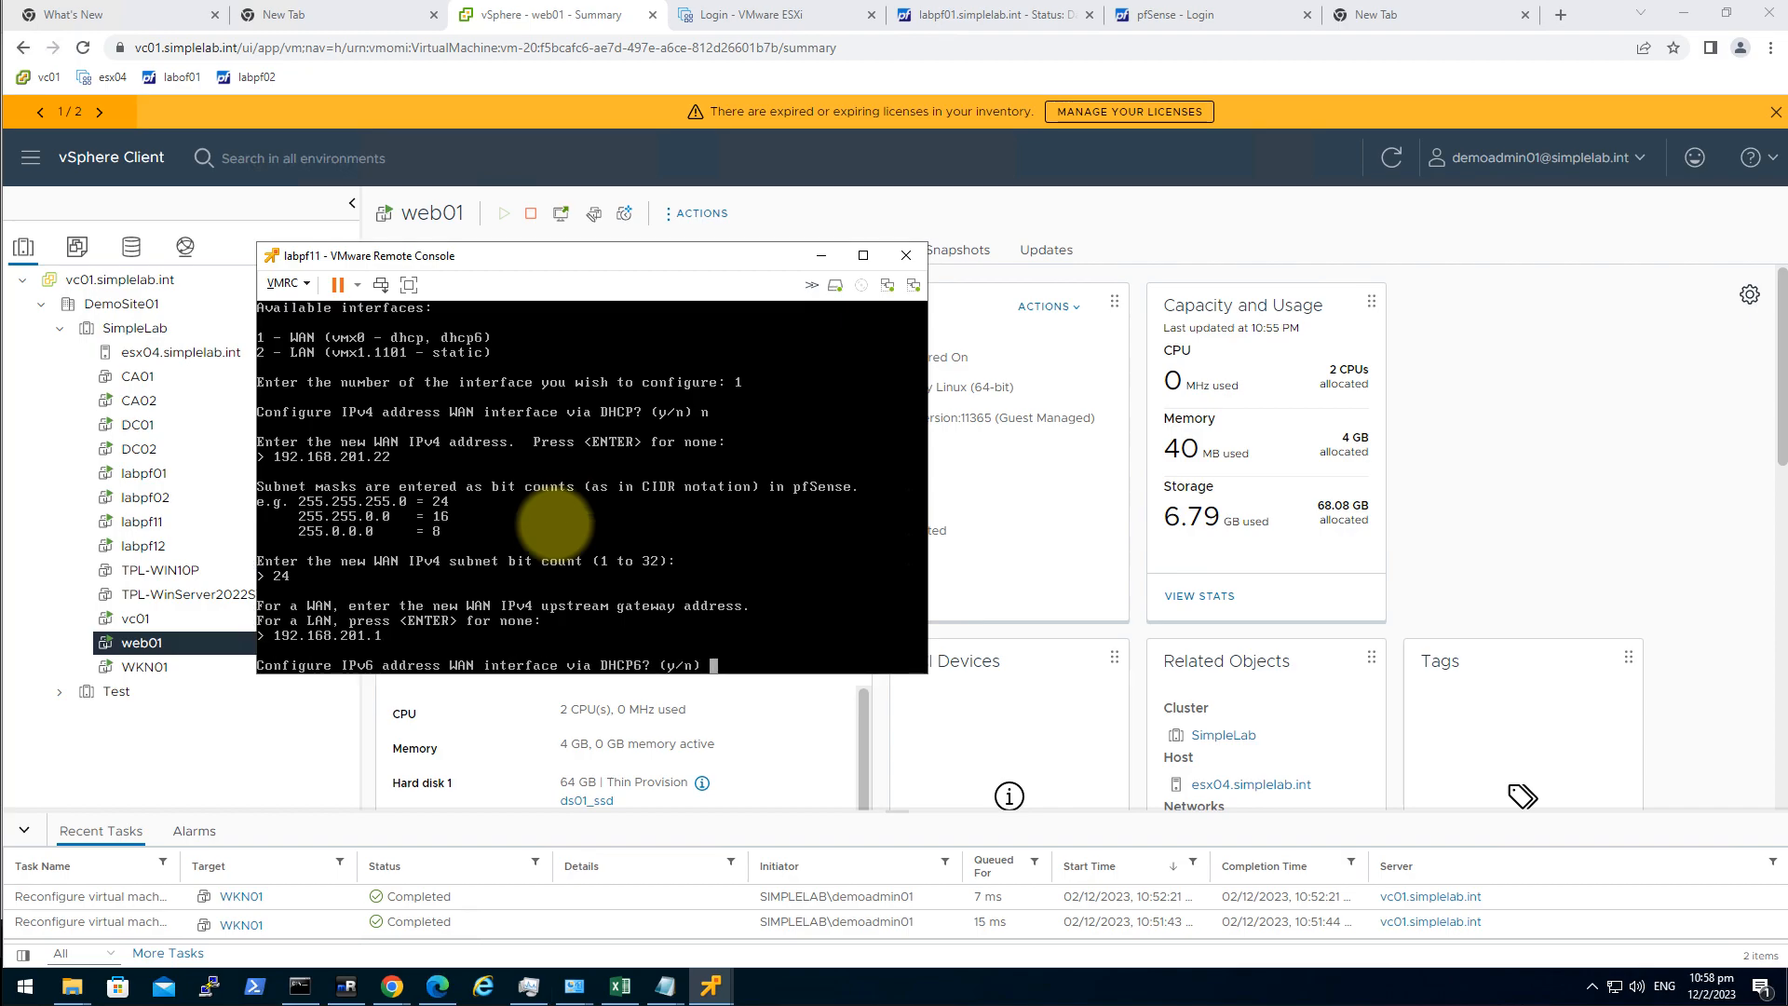
Leave WAN IPv6 unconfigured and revert the webConfigurator to HTTP.
{"action": "type", "text": "n"}
{"action": "key", "text": "Return"}
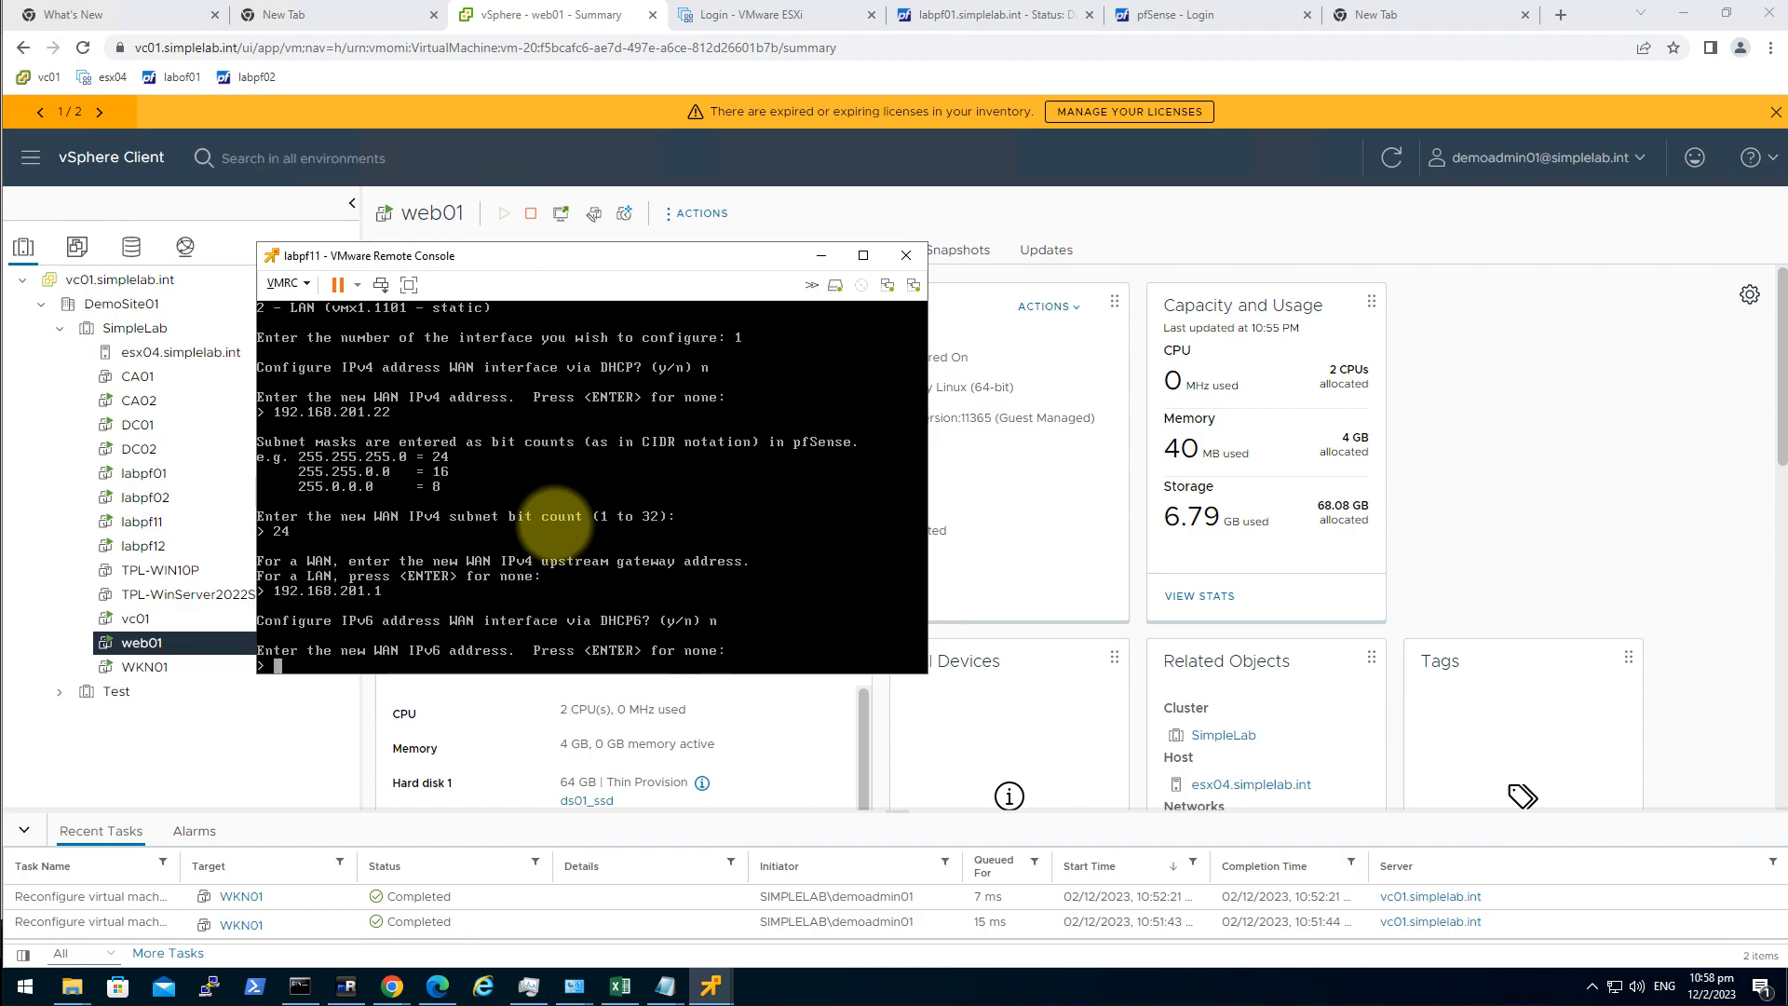
{"action": "key", "text": "Return"}
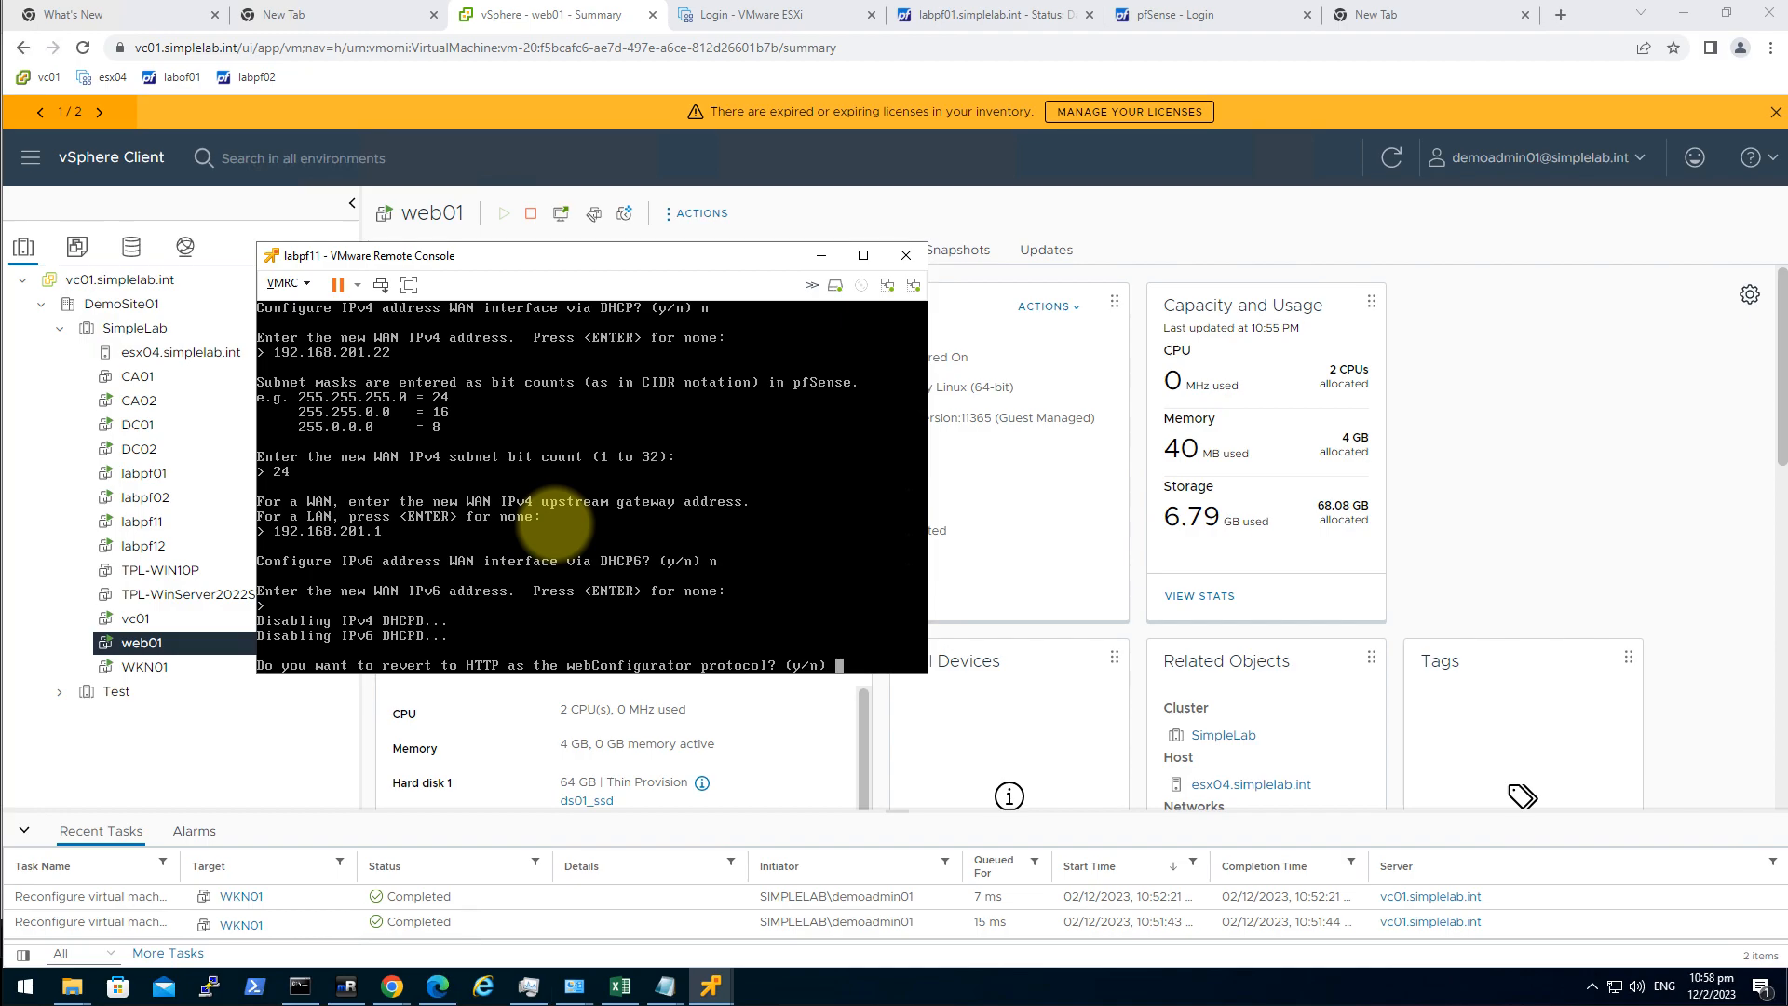
{"action": "type", "text": "y"}
{"action": "key", "text": "Return"}
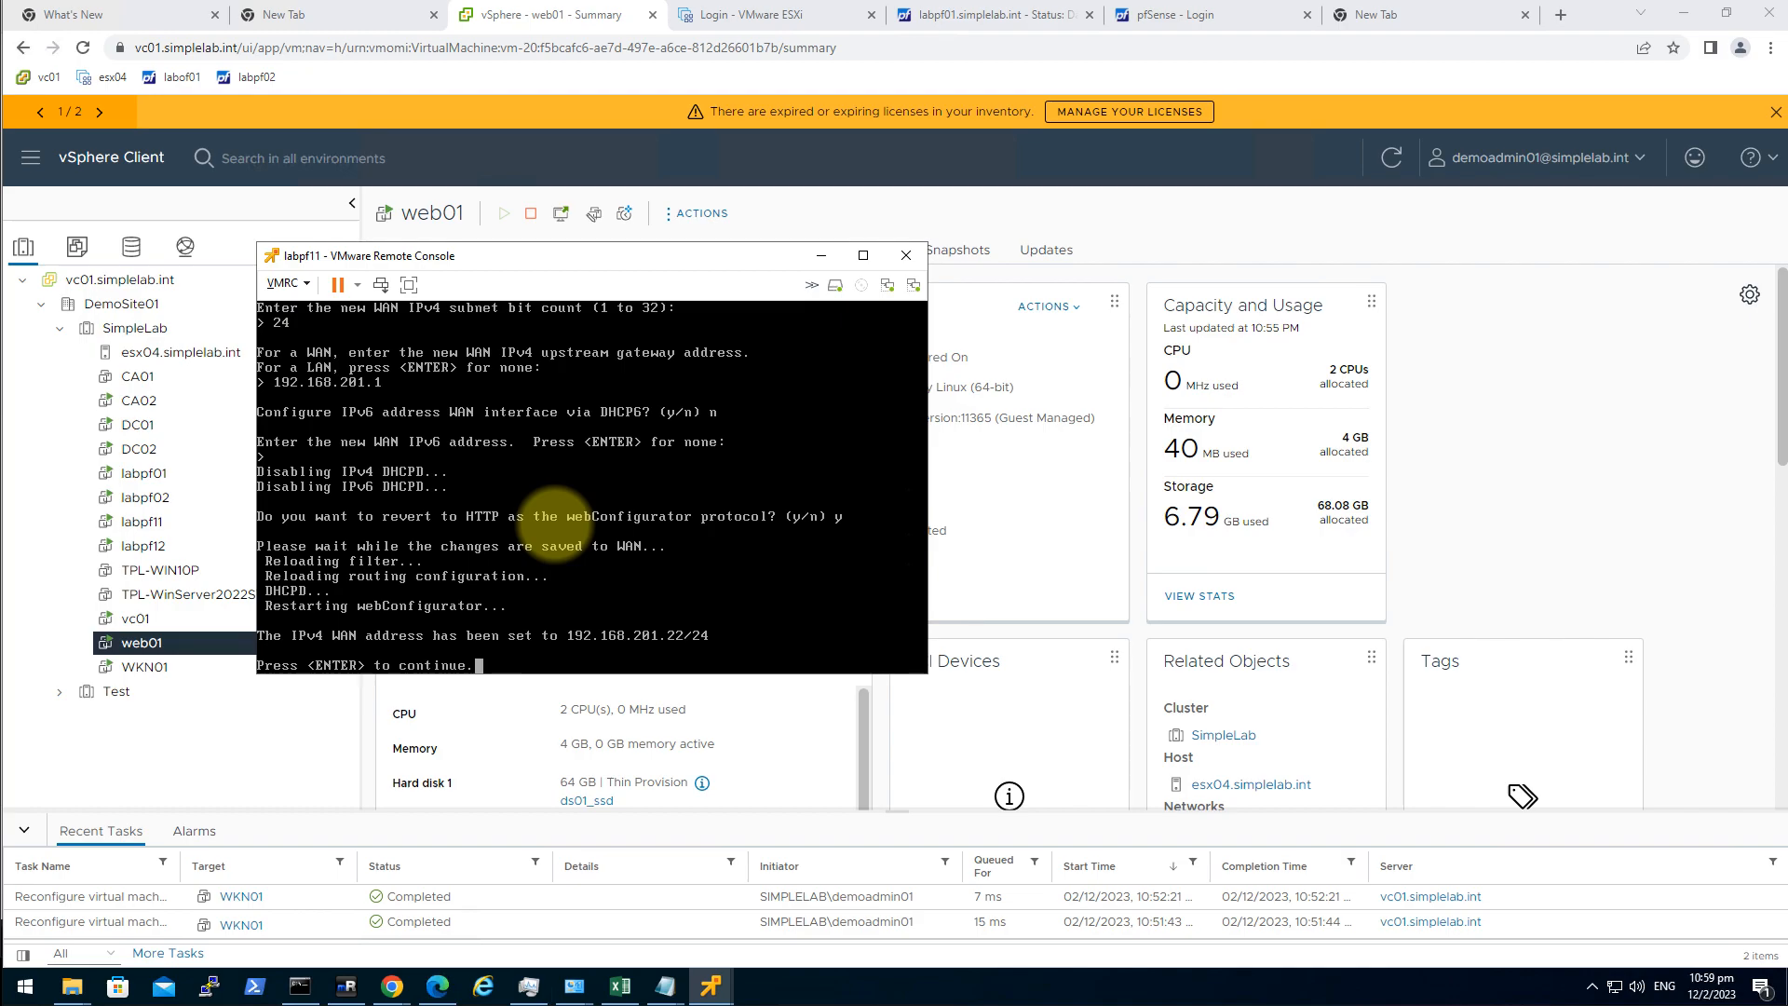
{"action": "key", "text": "Return"}
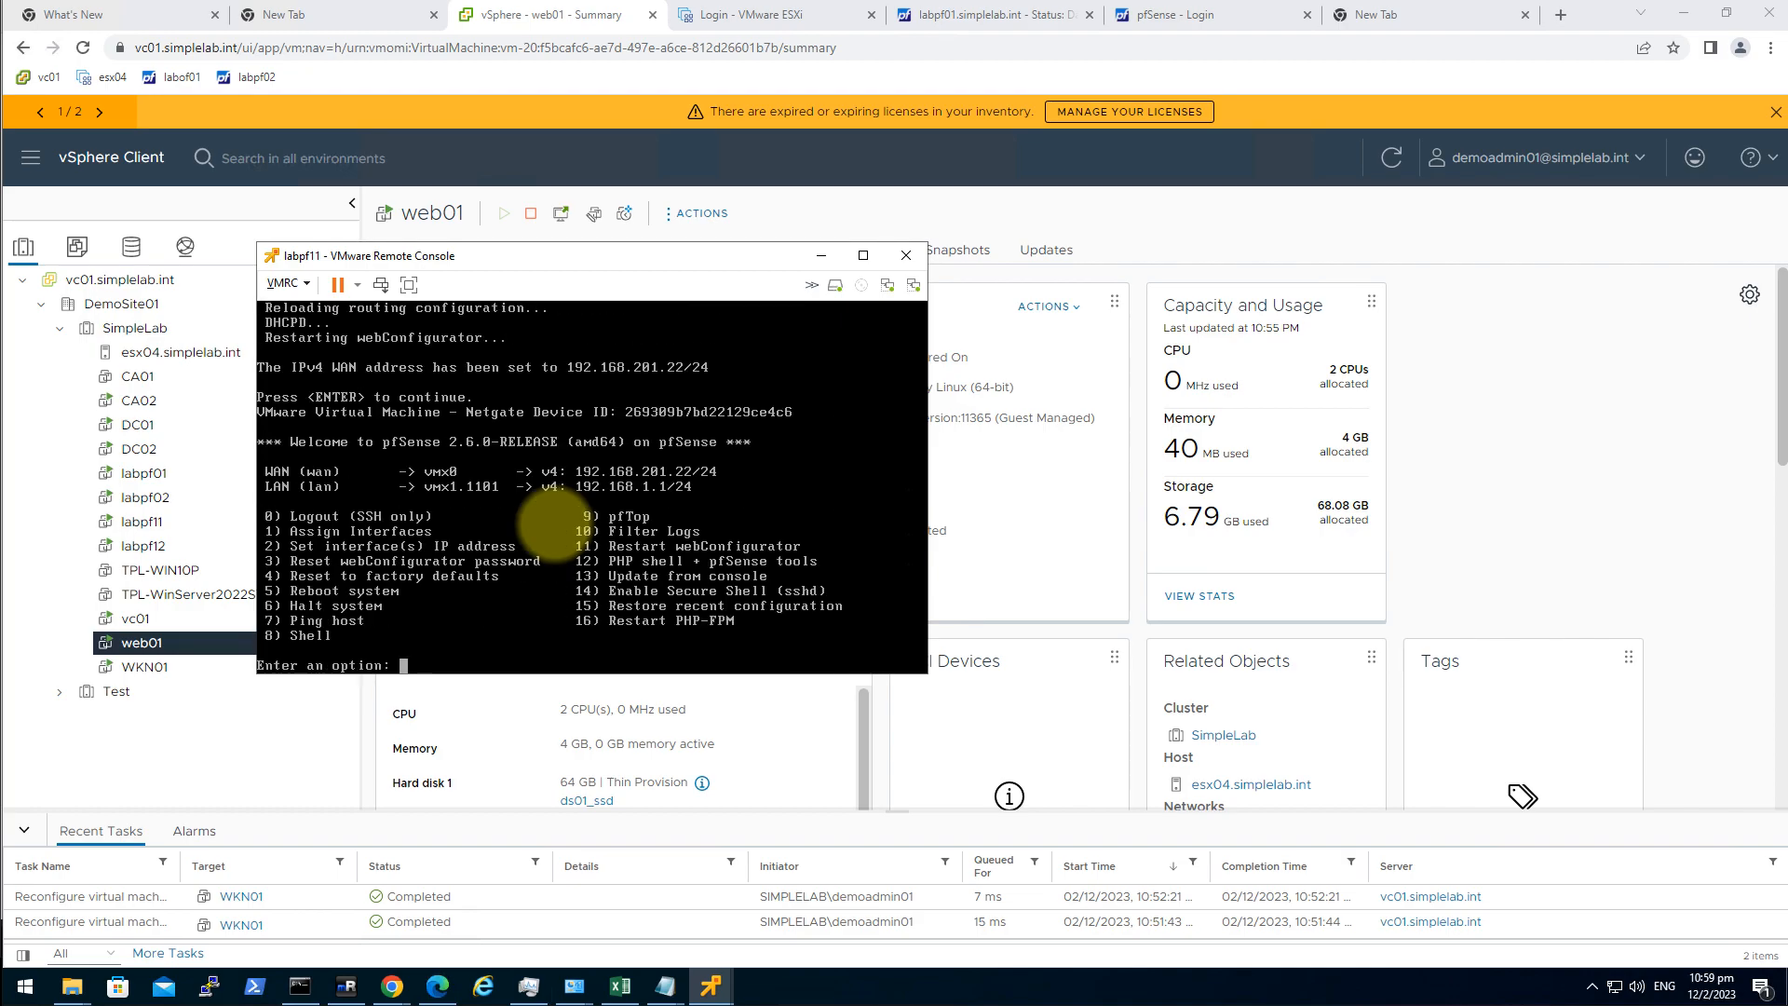
{"action": "type", "text": "2"}
Set LAN to 10.11.1.2/24 with no gateway or IPv6, and disable LAN DHCP server.
{"action": "key", "text": "Return"}
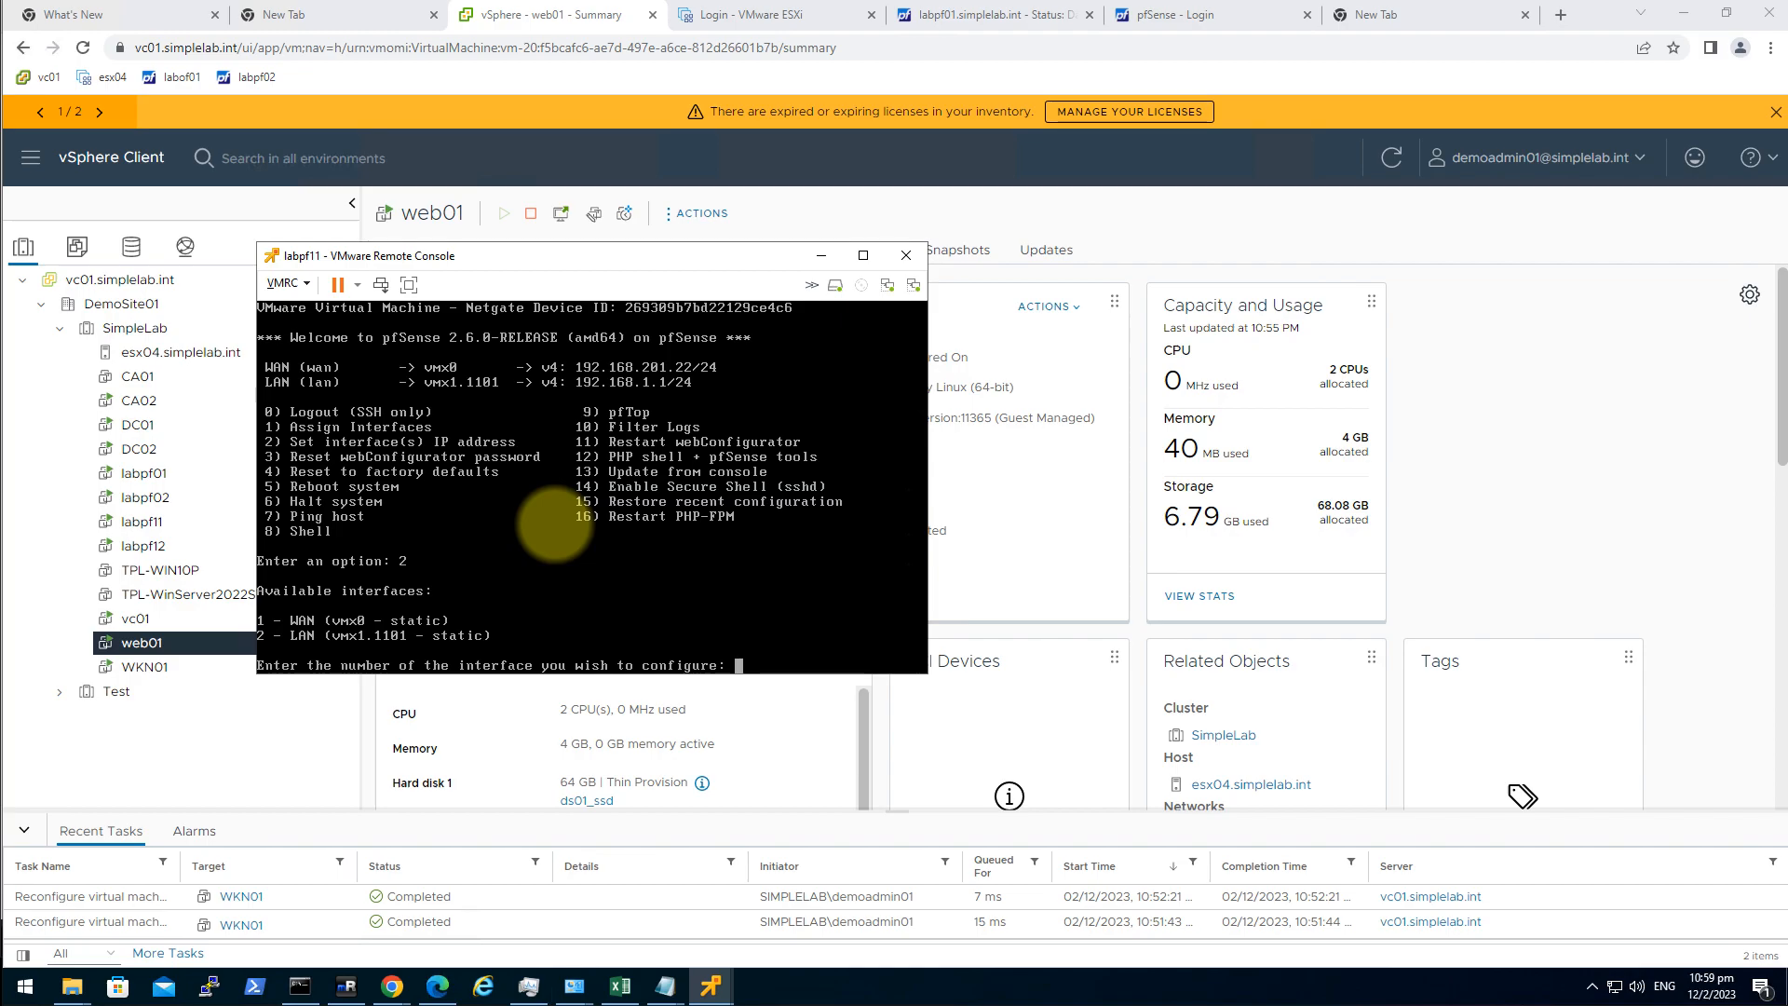
{"action": "type", "text": "2"}
{"action": "key", "text": "Return"}
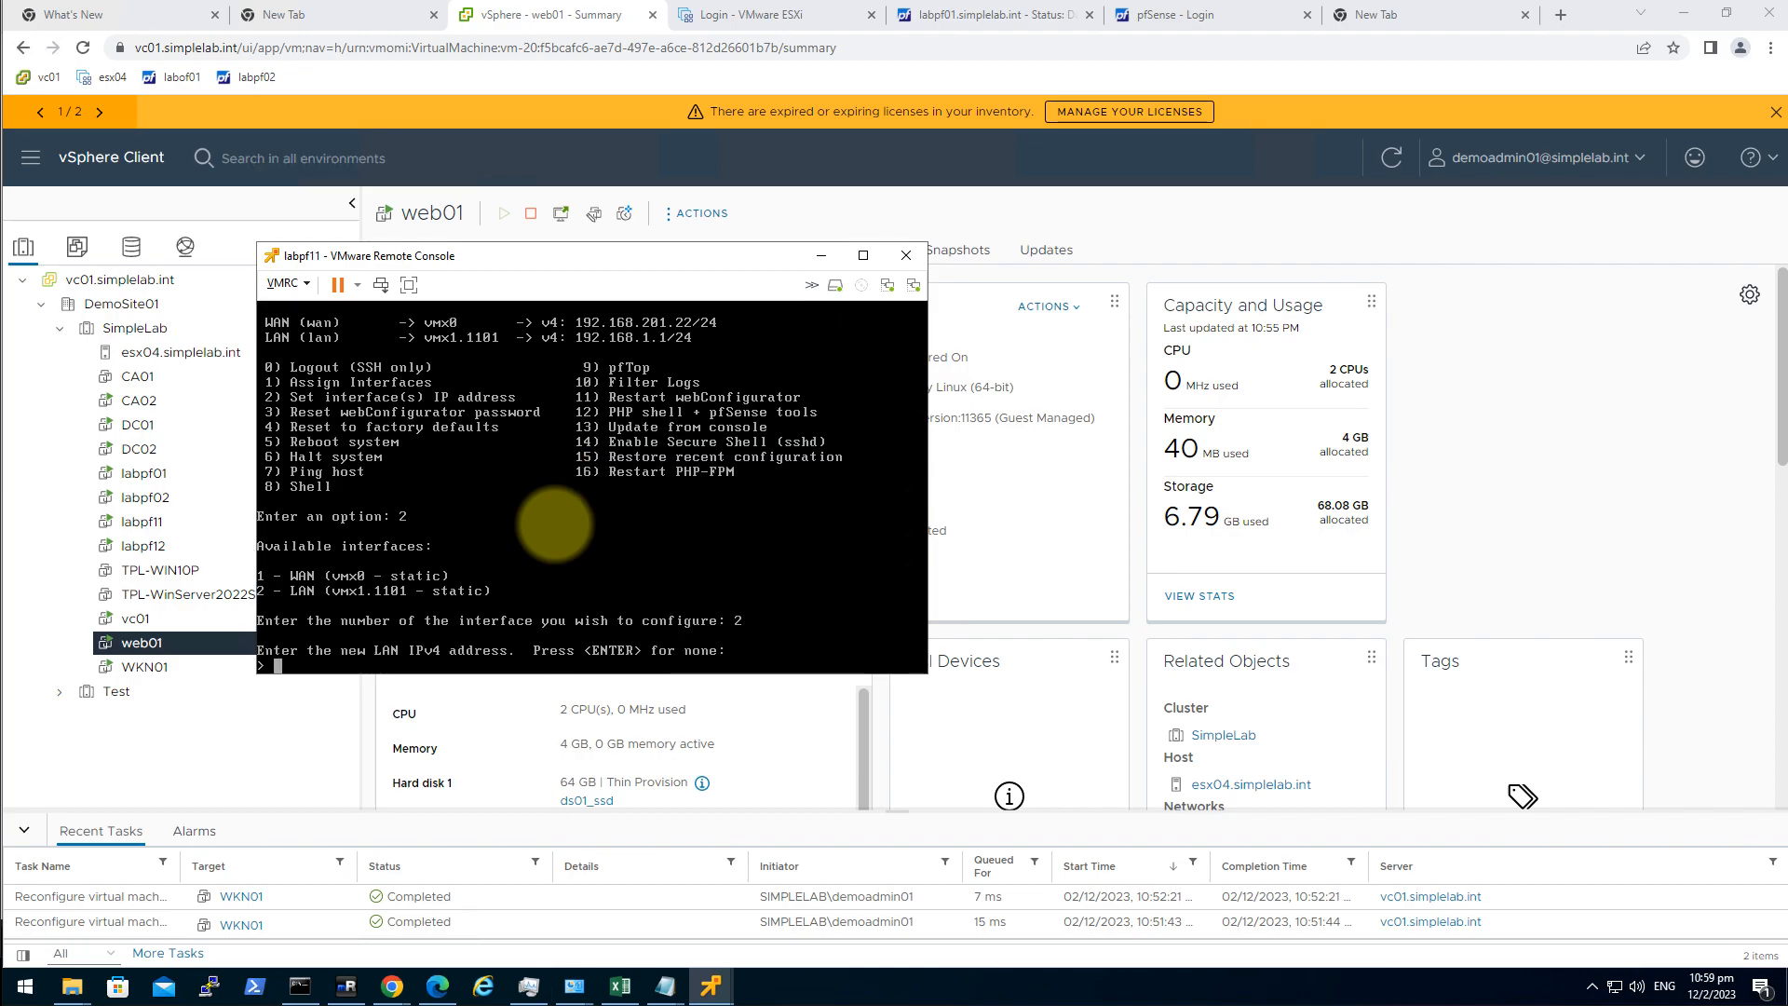
{"action": "type", "text": "10.11.1.2"}
{"action": "key", "text": "Return"}
{"action": "type", "text": "24"}
{"action": "key", "text": "Return"}
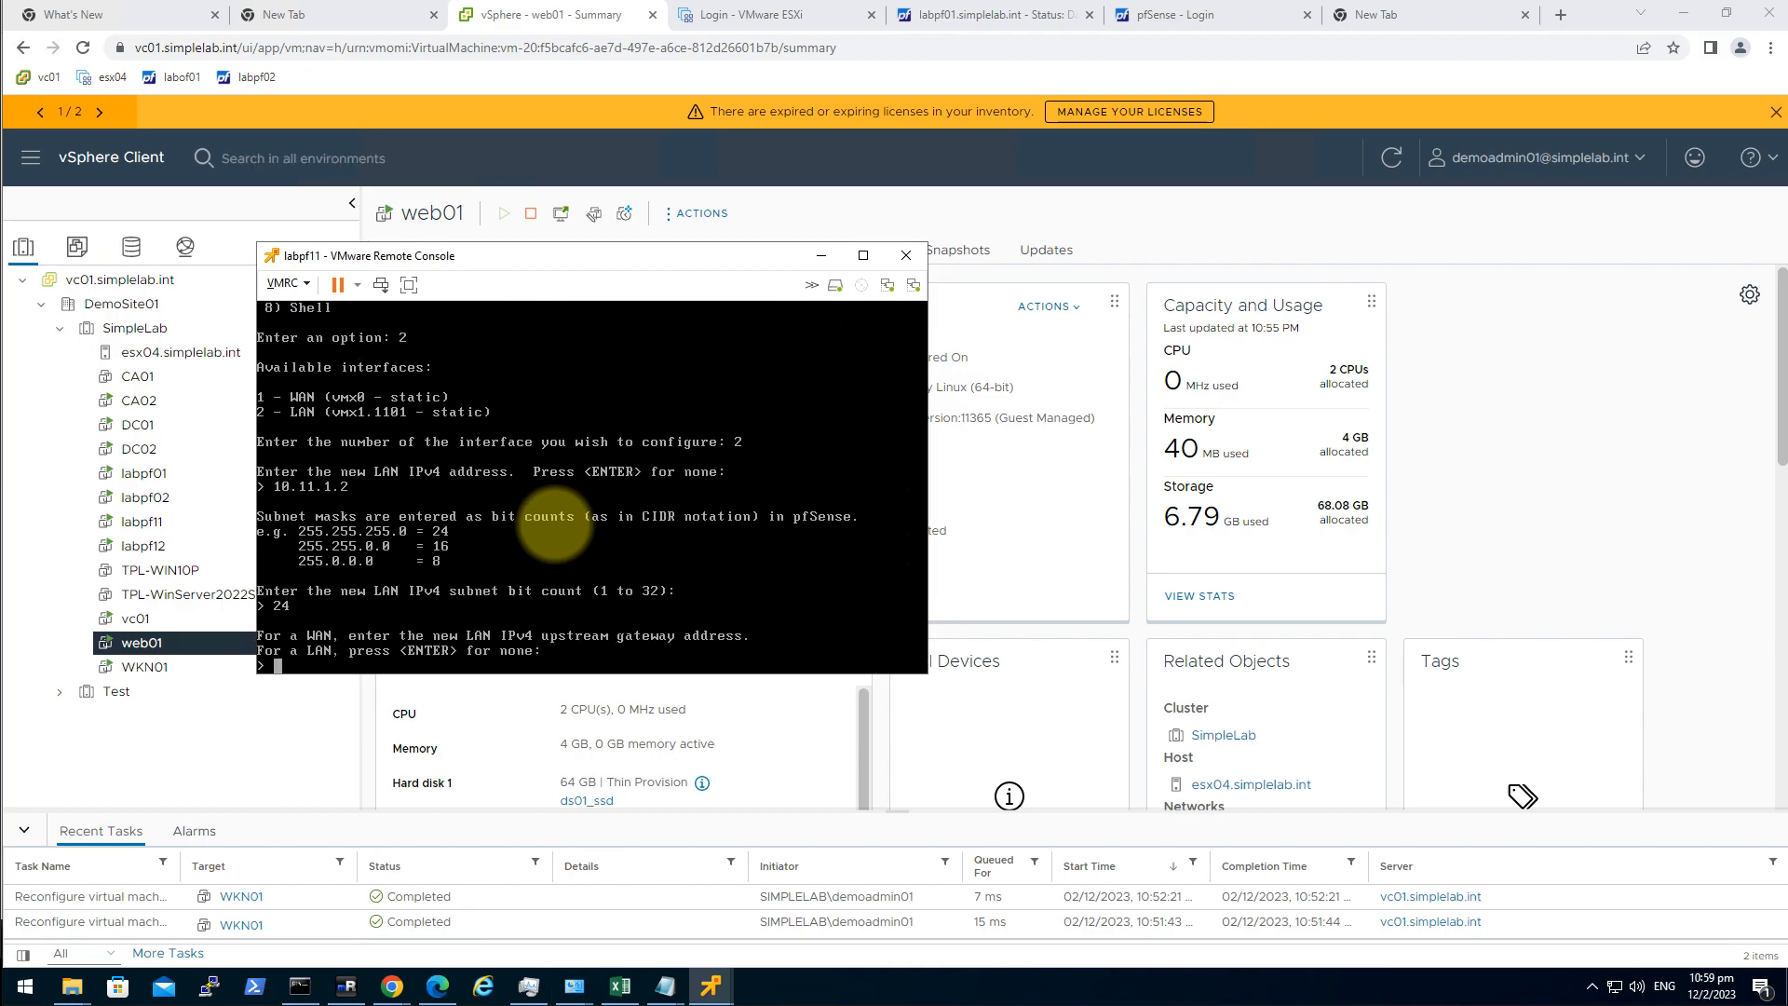
{"action": "key", "text": "Return"}
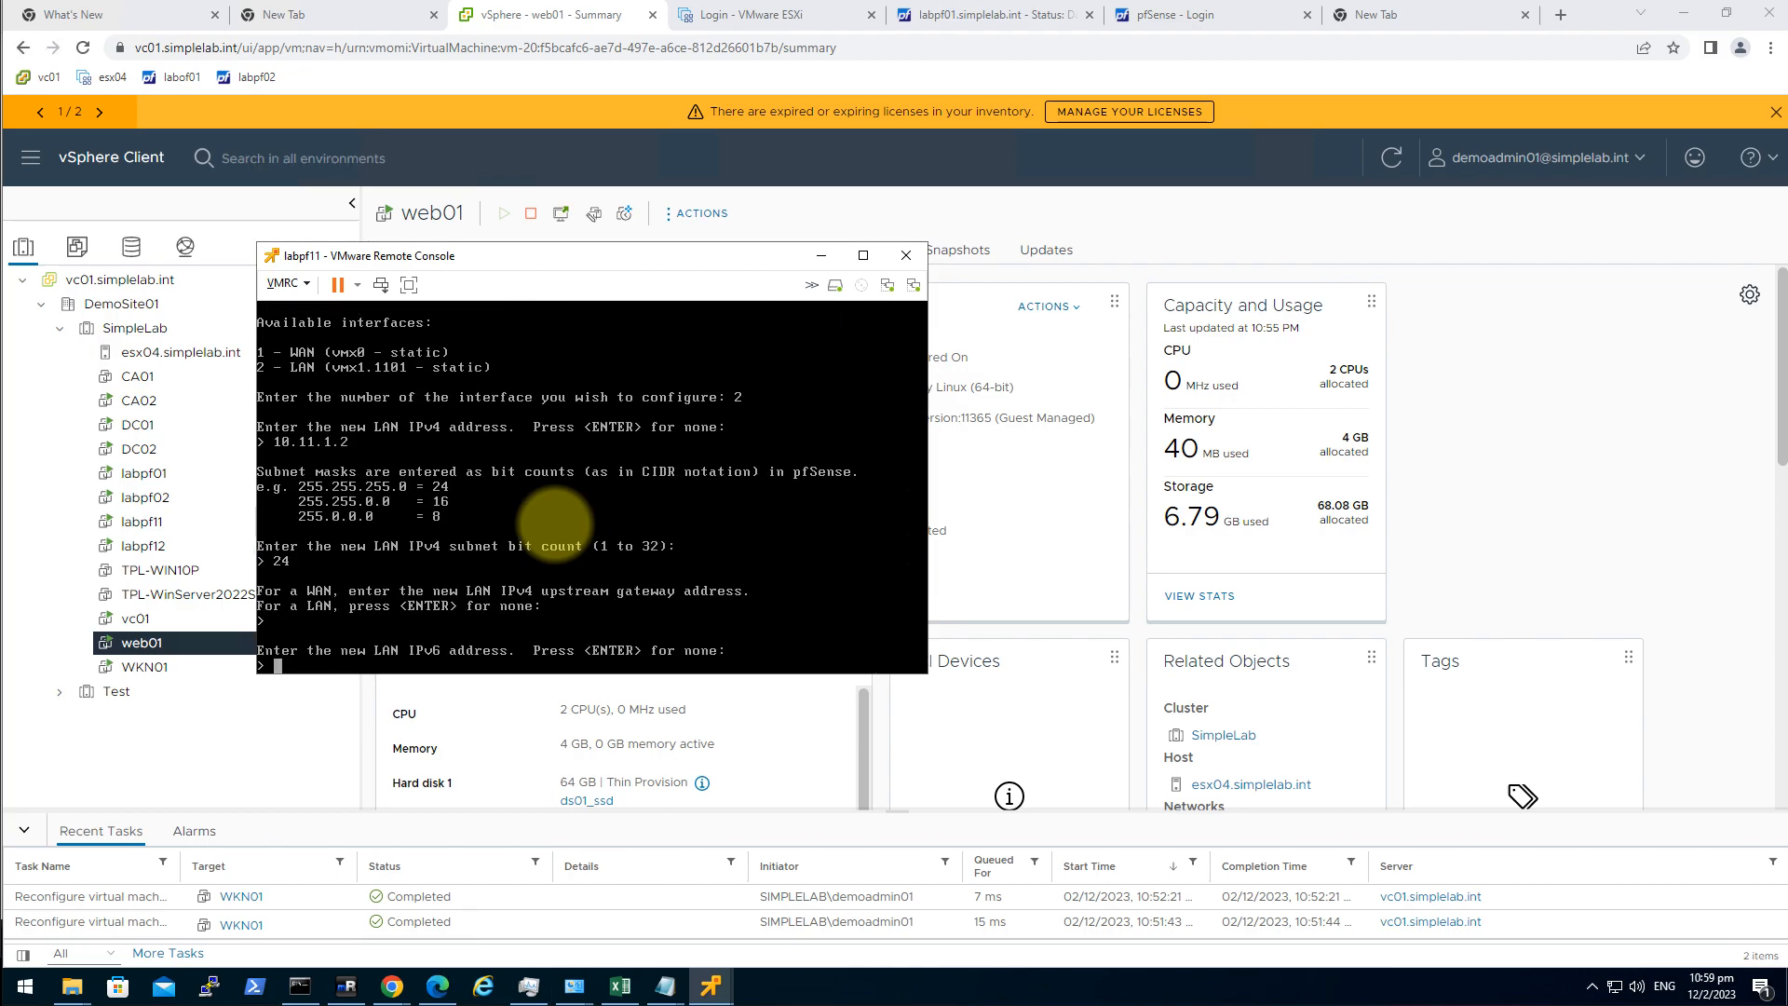
{"action": "key", "text": "Return"}
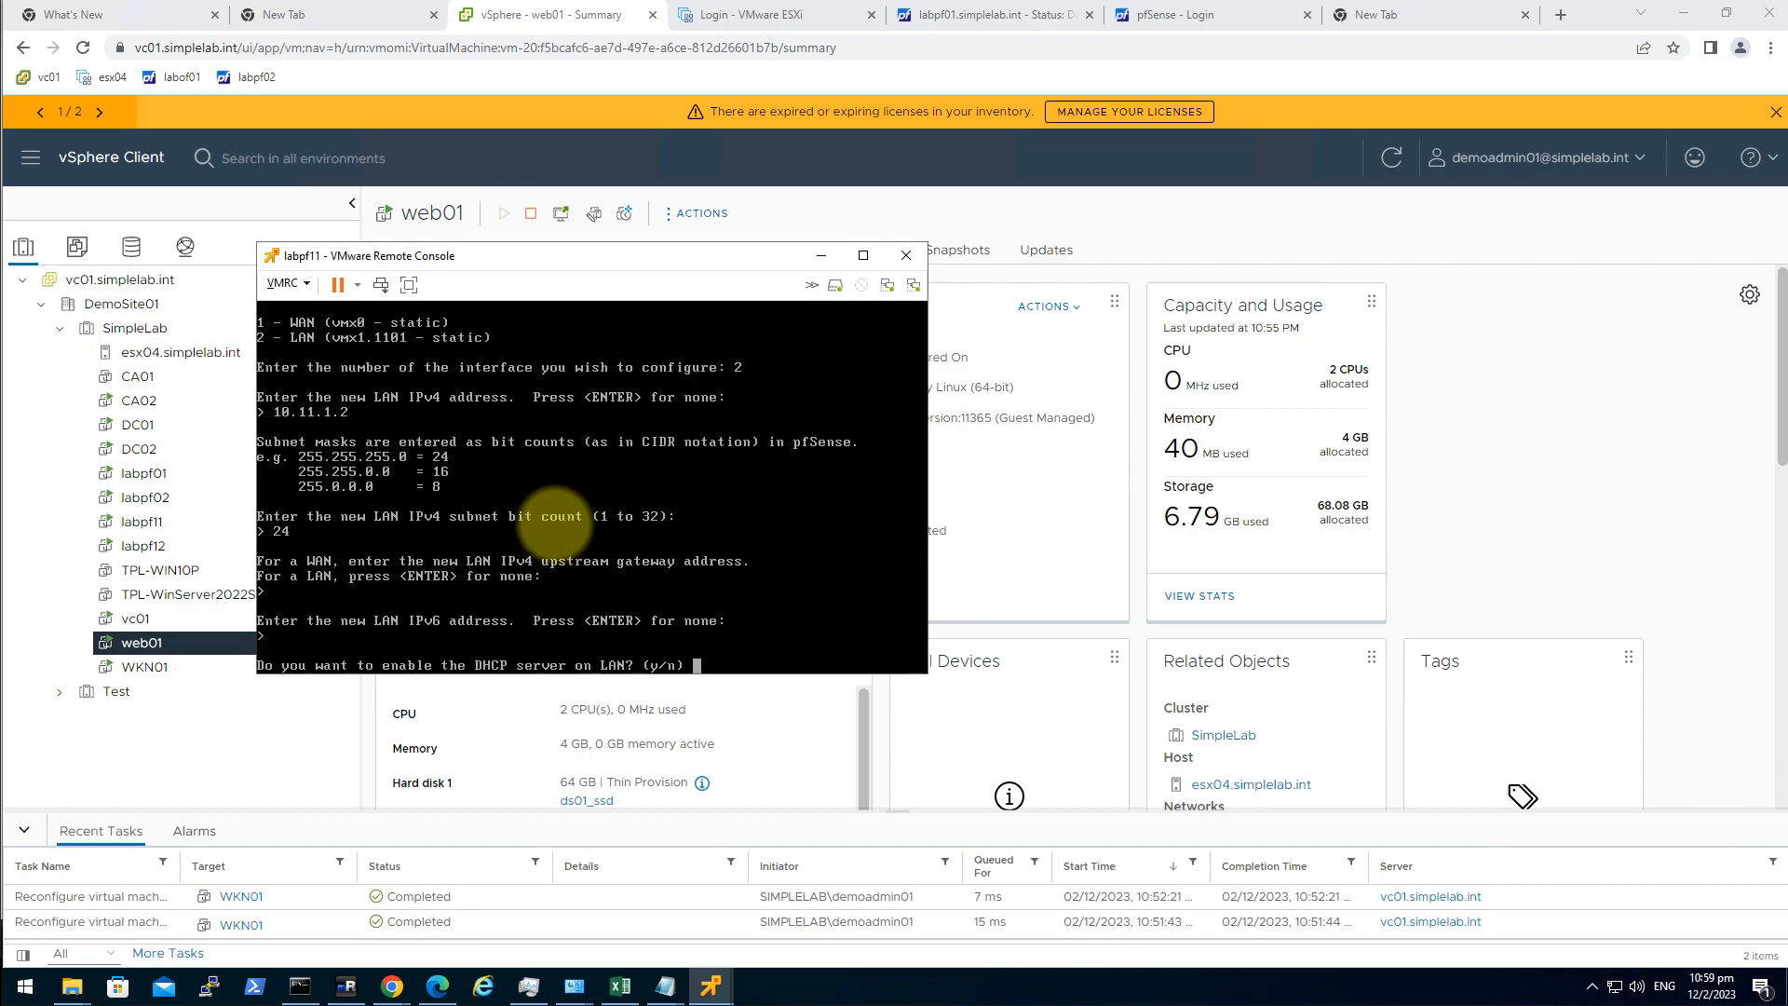
{"action": "type", "text": "n"}
{"action": "key", "text": "Return"}
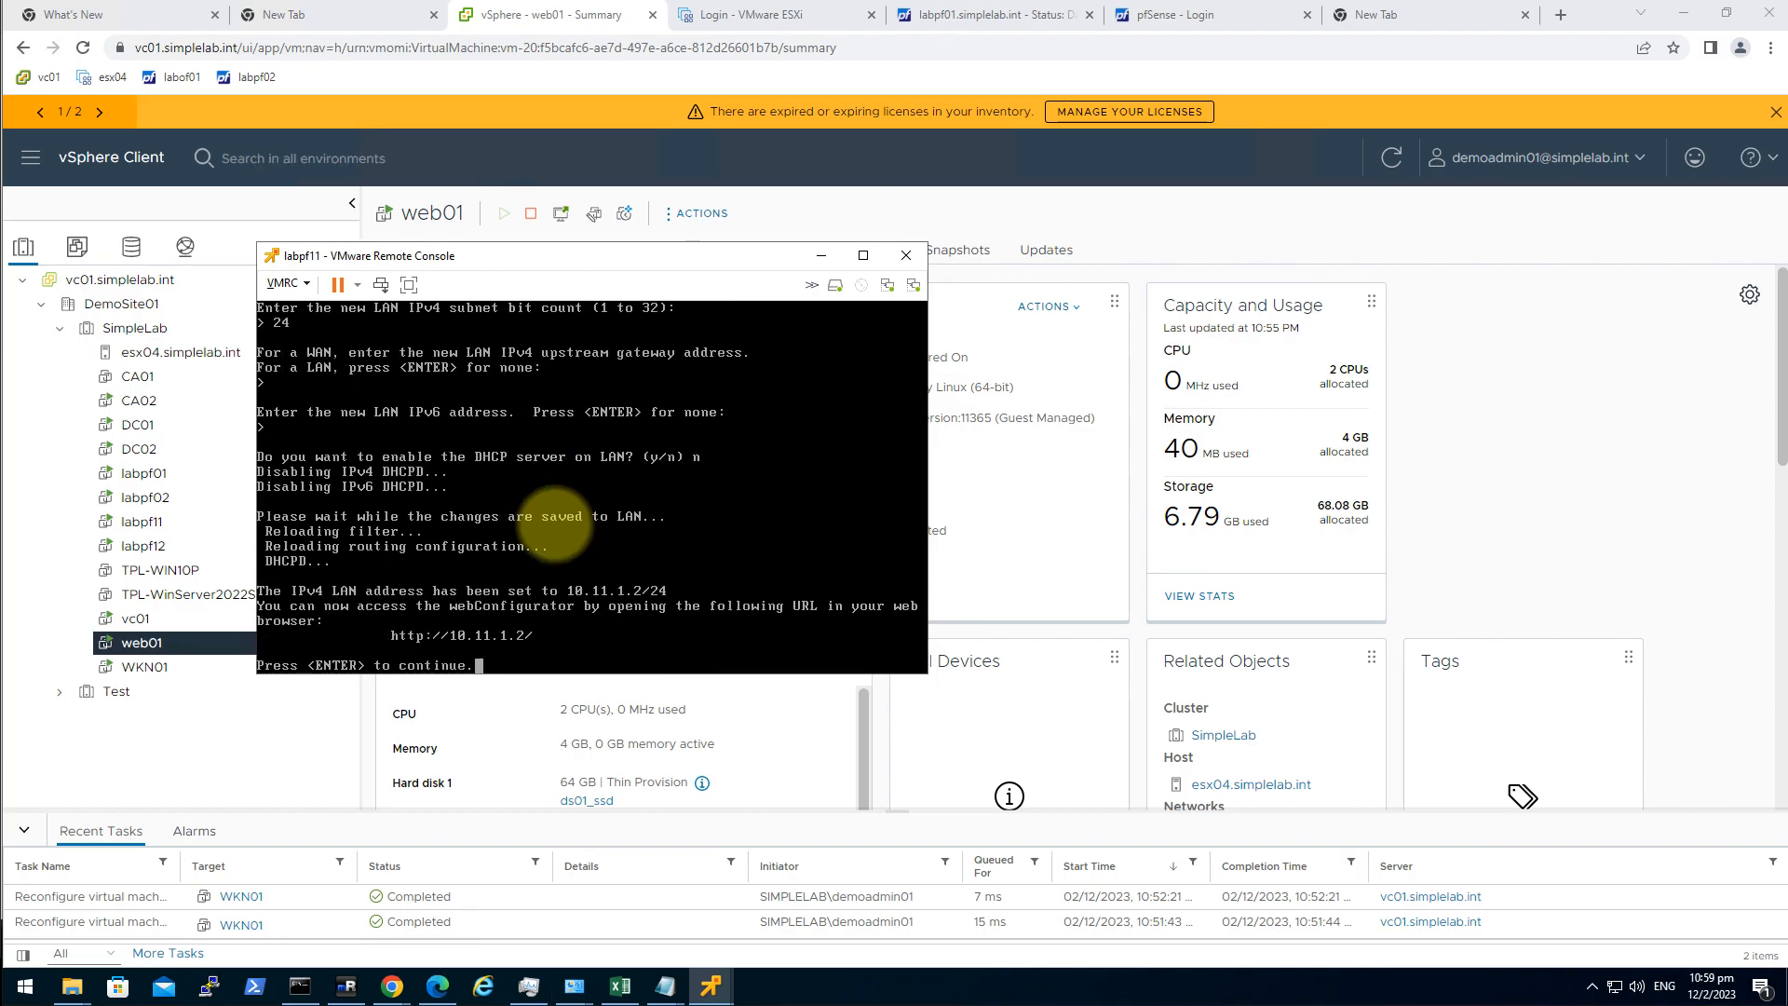
{"action": "key", "text": "Return"}
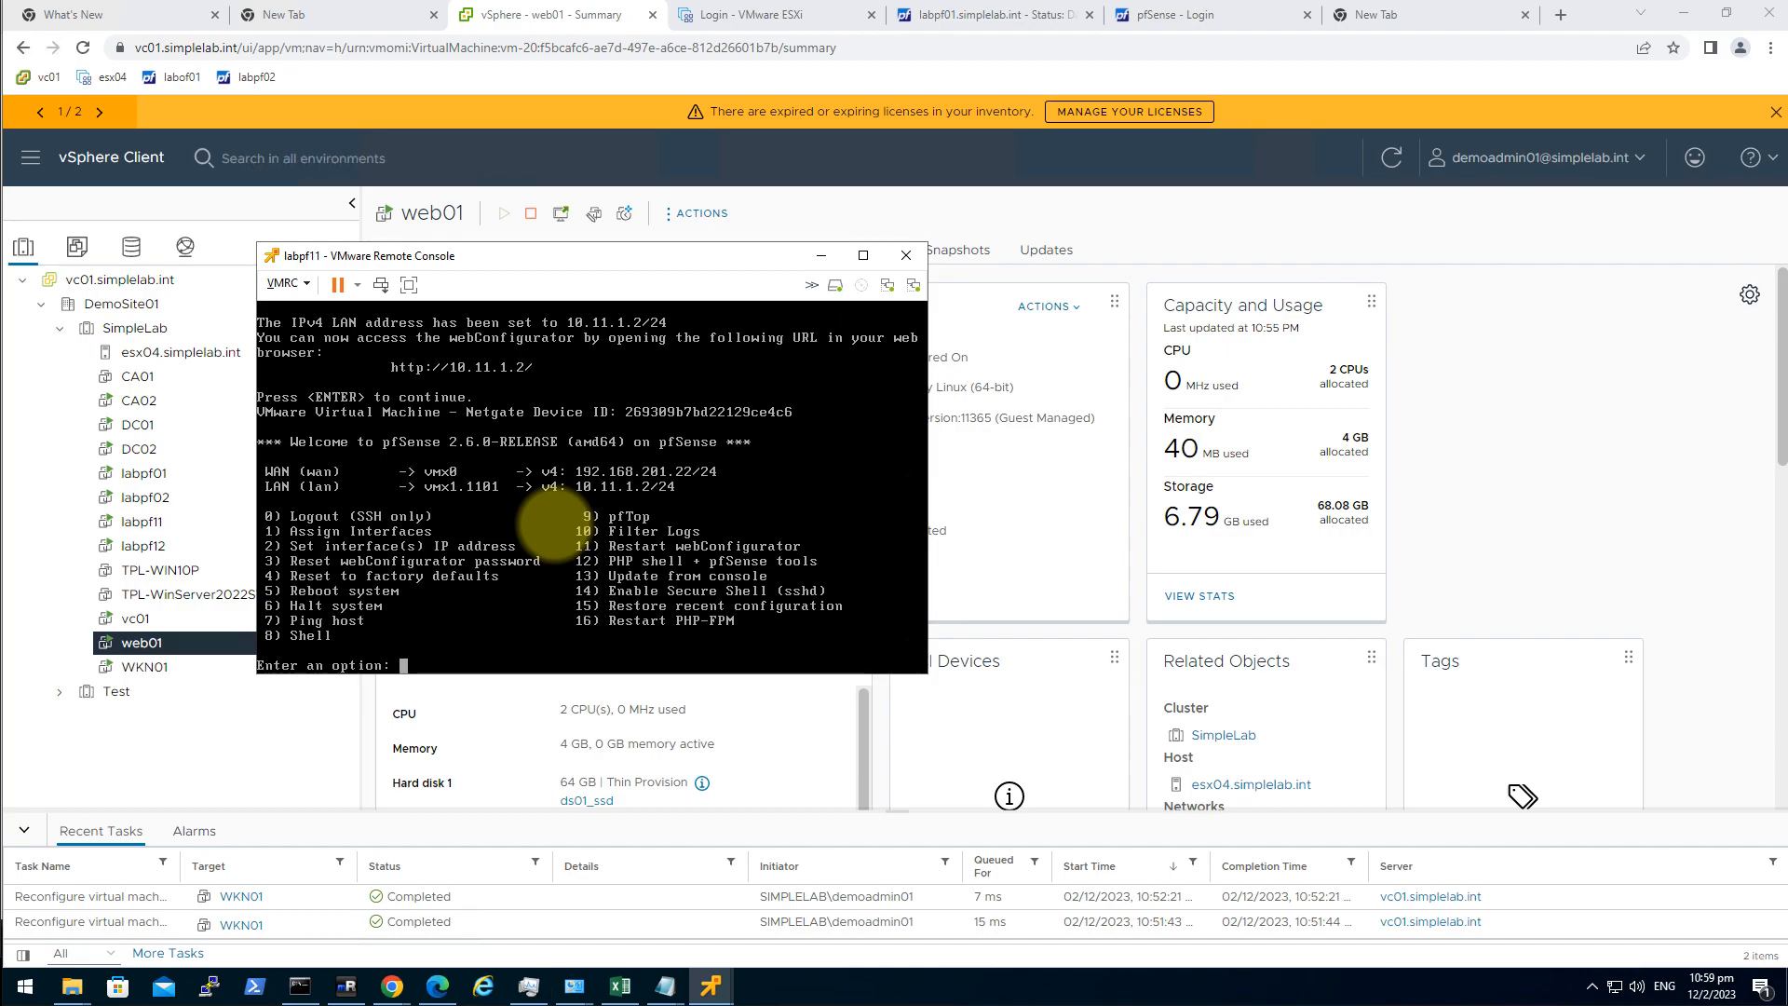
Enable SSHD on labpf11 using console option 14 and confirm with y.
{"action": "type", "text": "14"}
{"action": "key", "text": "Return"}
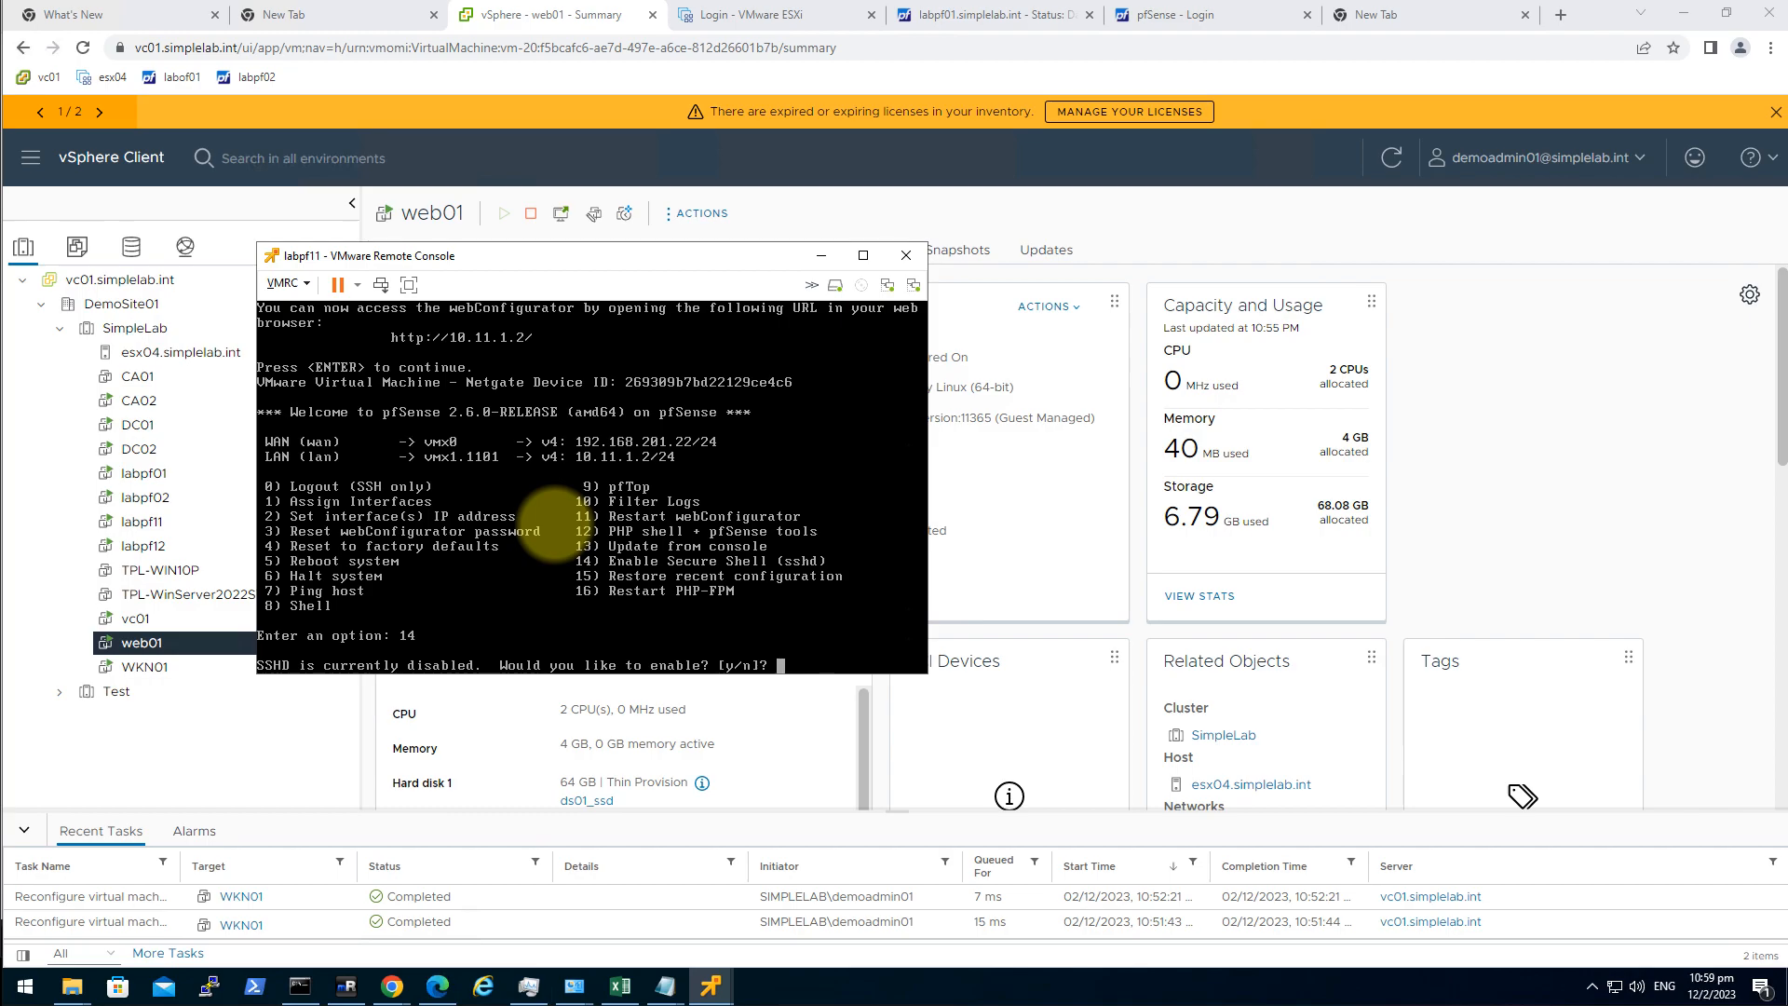
{"action": "type", "text": "y"}
{"action": "key", "text": "Return"}
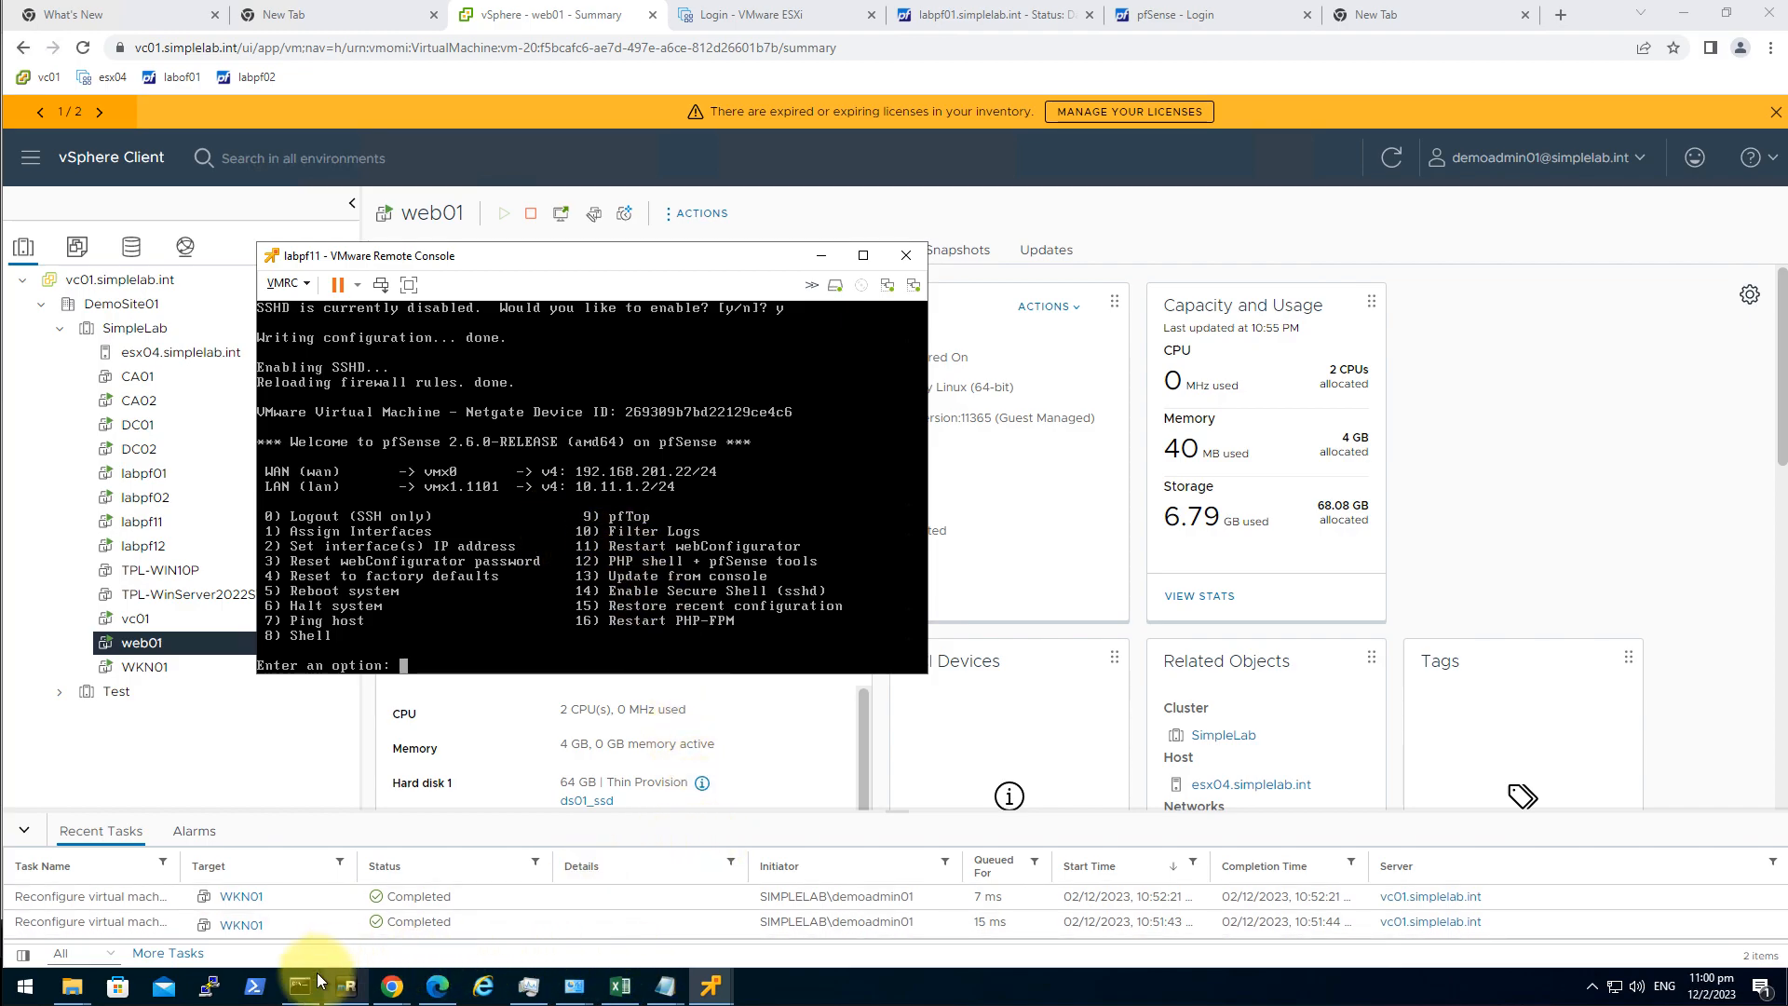
In mRemoteNG, check labpf11's host 10.11.1.2 and the pfSense folder's saved credentials.
{"action": "left_click", "coordinate": [346, 988]}
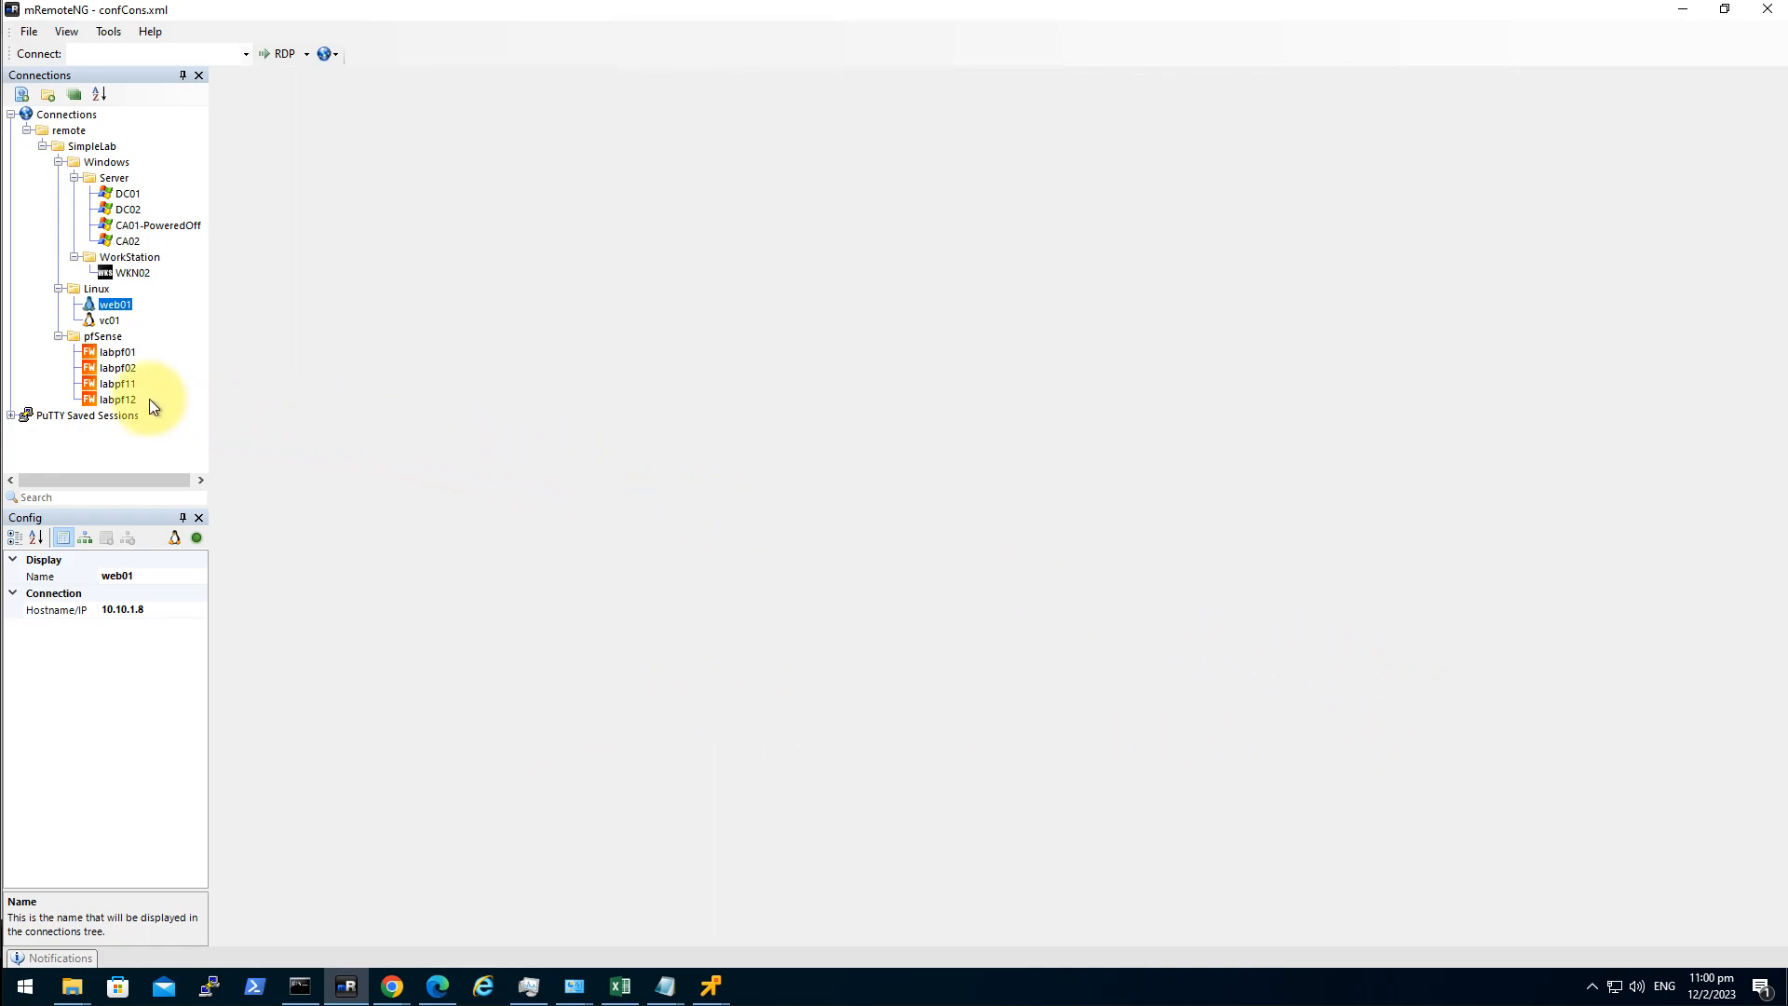
{"action": "left_click", "coordinate": [119, 384]}
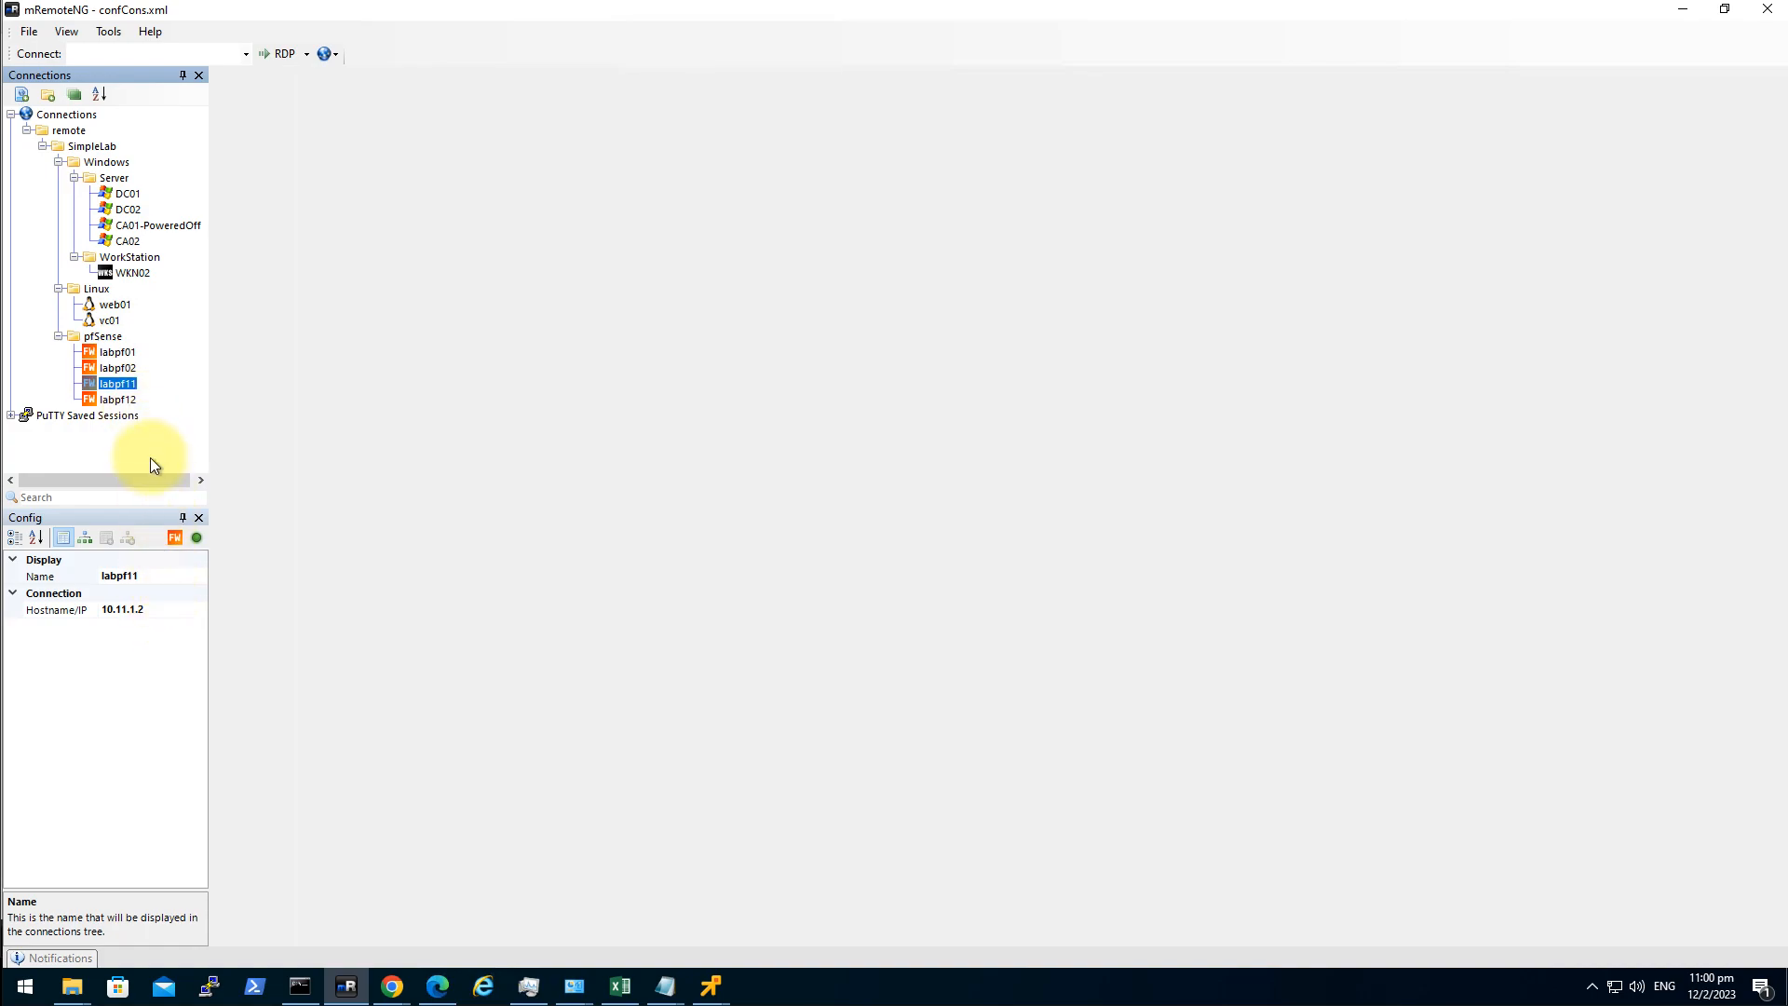
{"action": "left_click", "coordinate": [155, 609]}
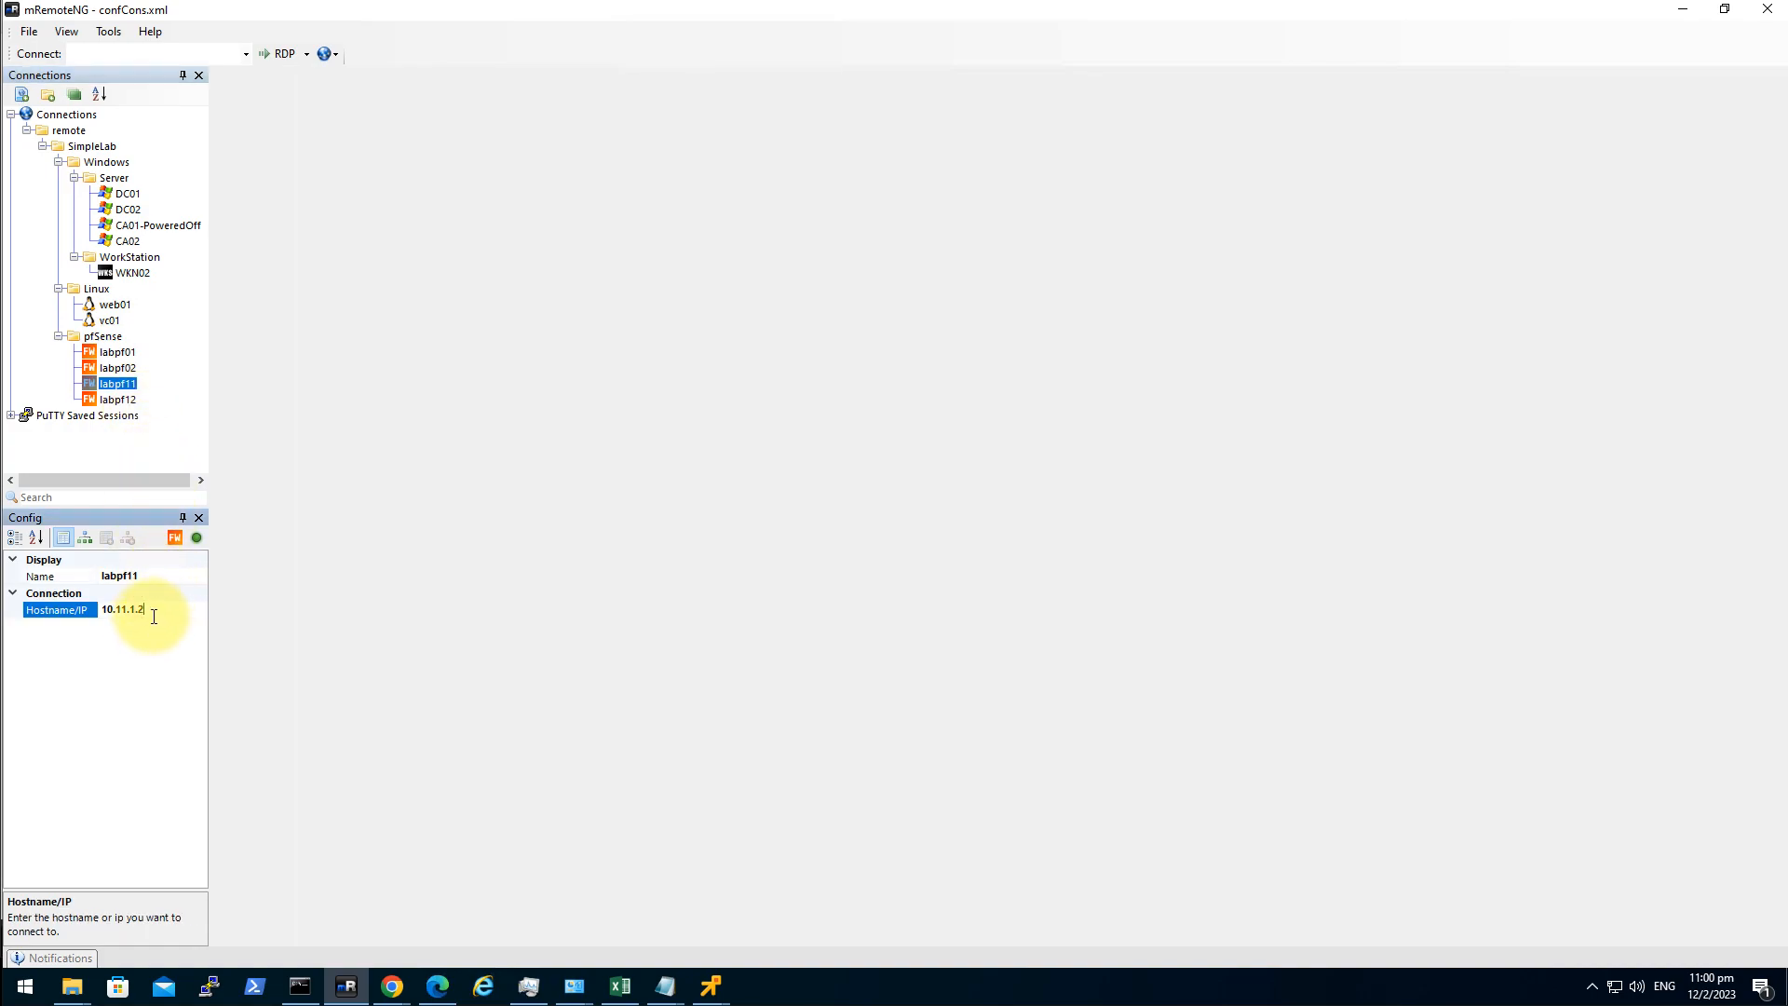
{"action": "left_click", "coordinate": [85, 539]}
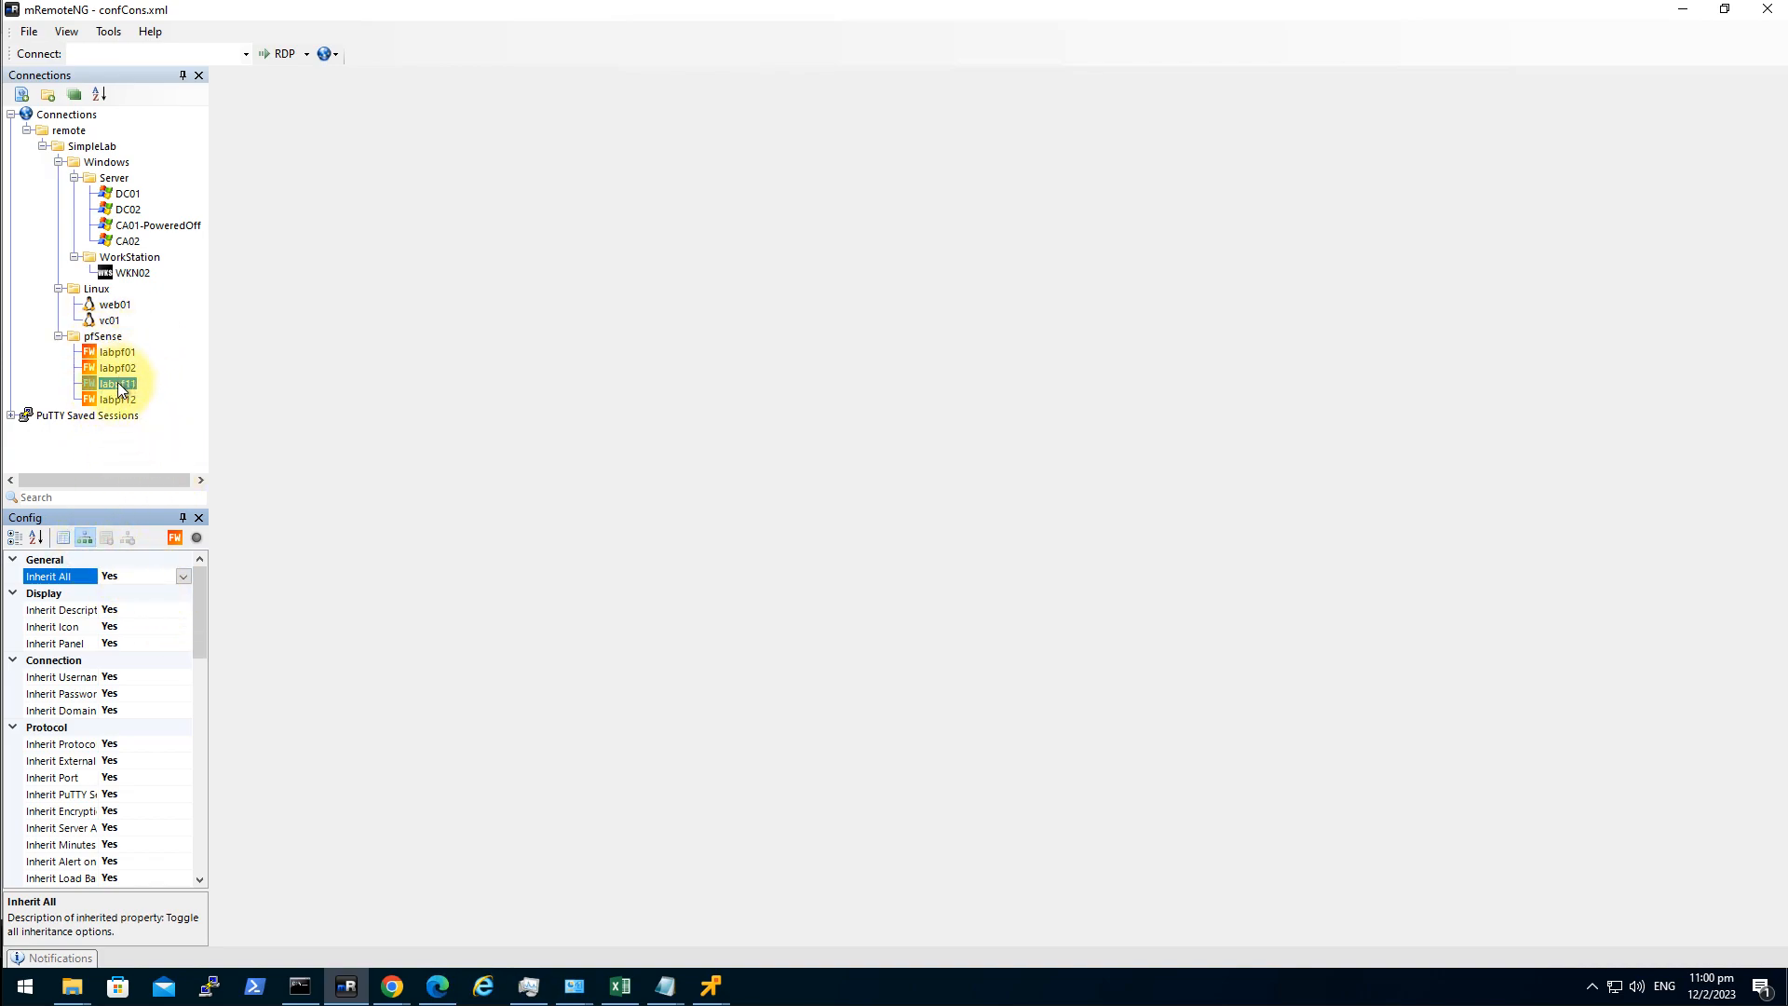
{"action": "left_click", "coordinate": [100, 336]}
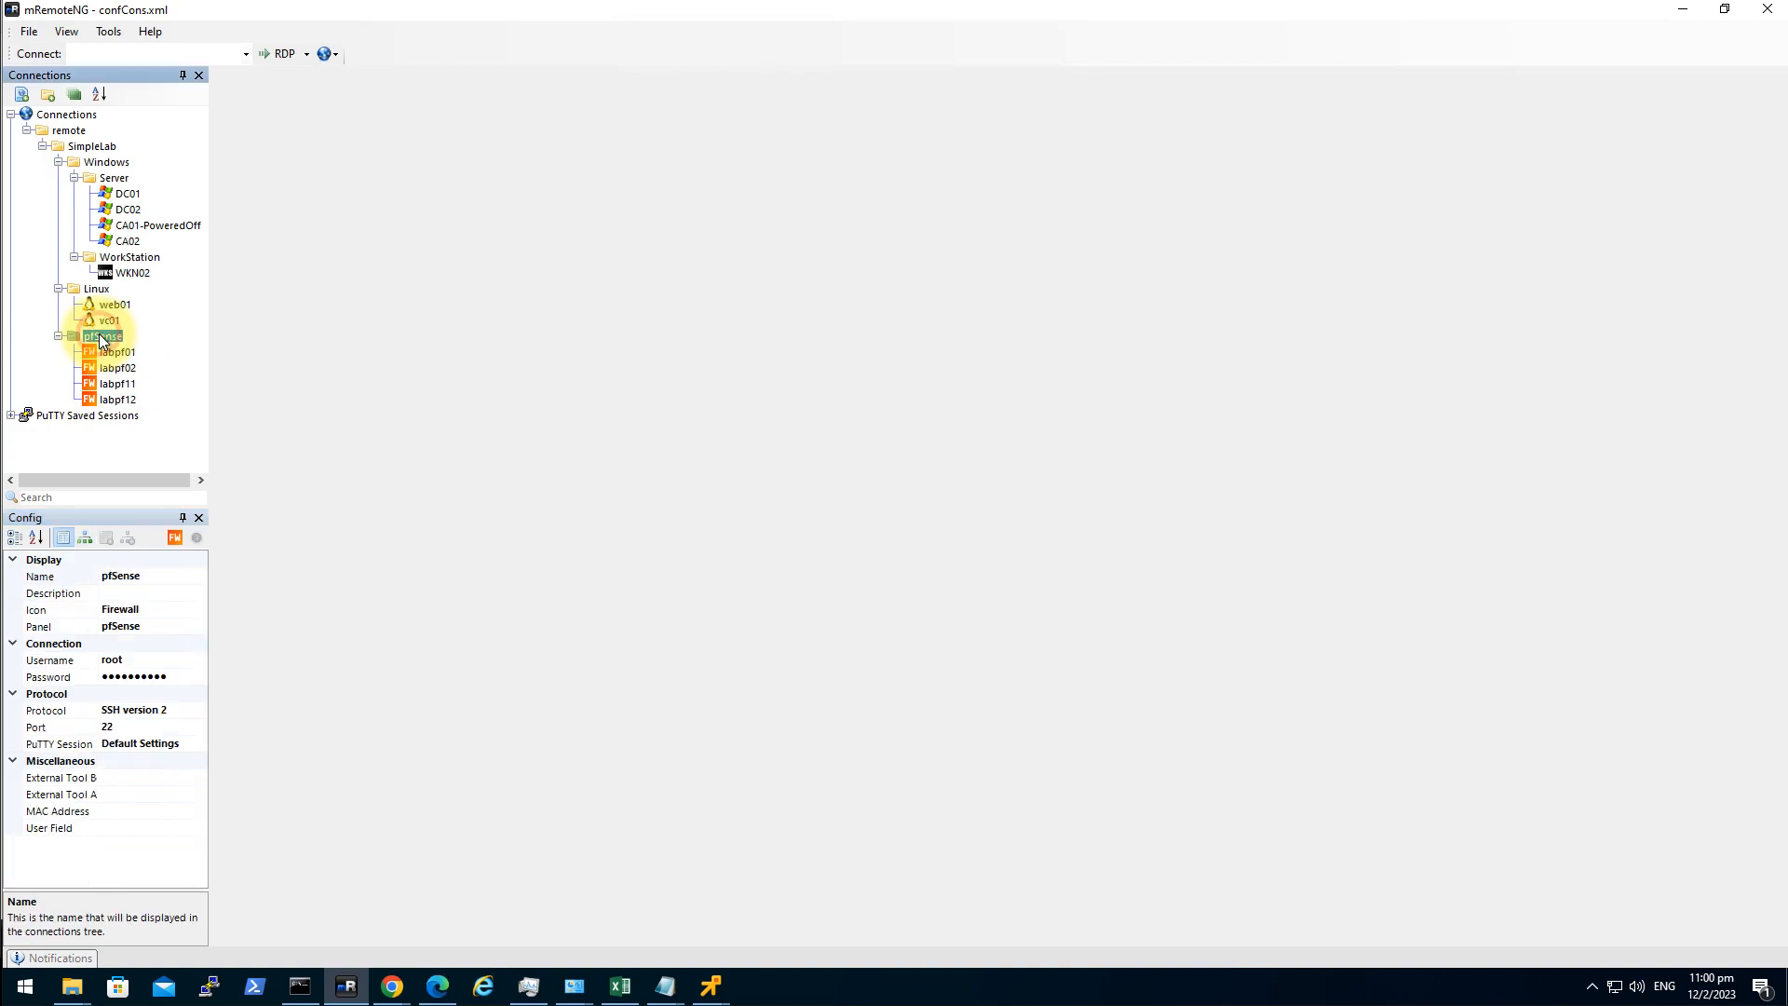
{"action": "left_click", "coordinate": [172, 665]}
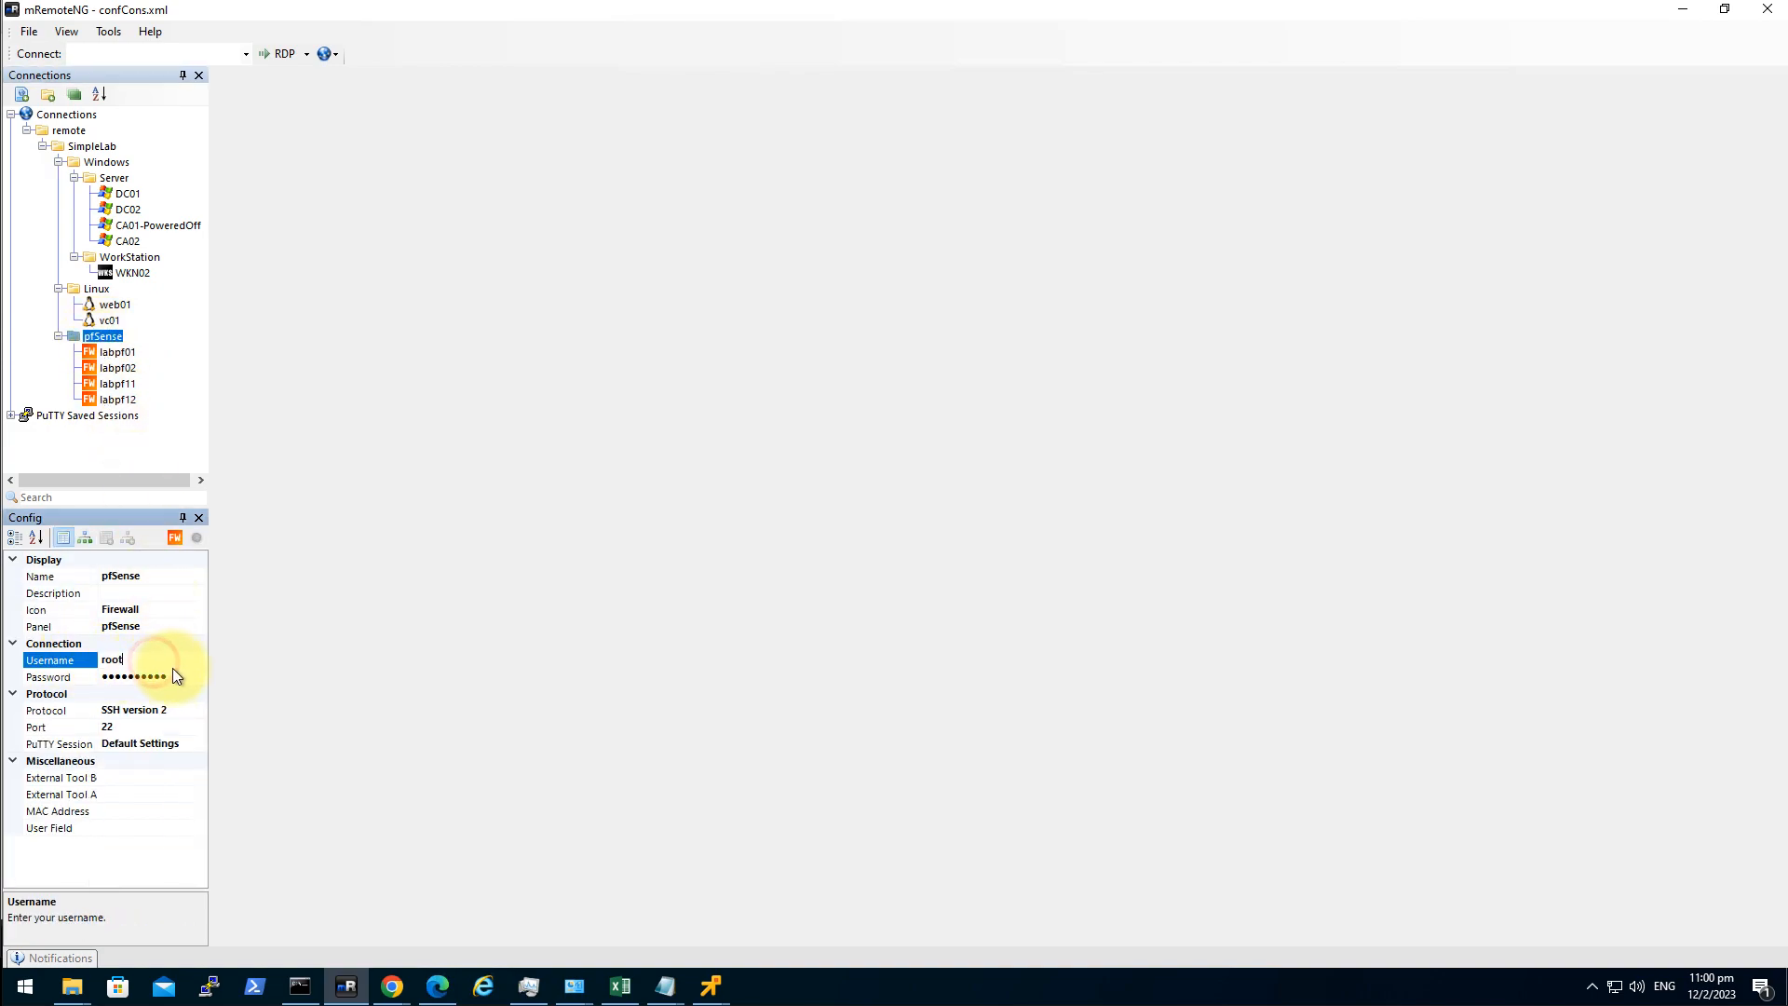
{"action": "left_click", "coordinate": [177, 673]}
{"action": "left_click", "coordinate": [120, 386]}
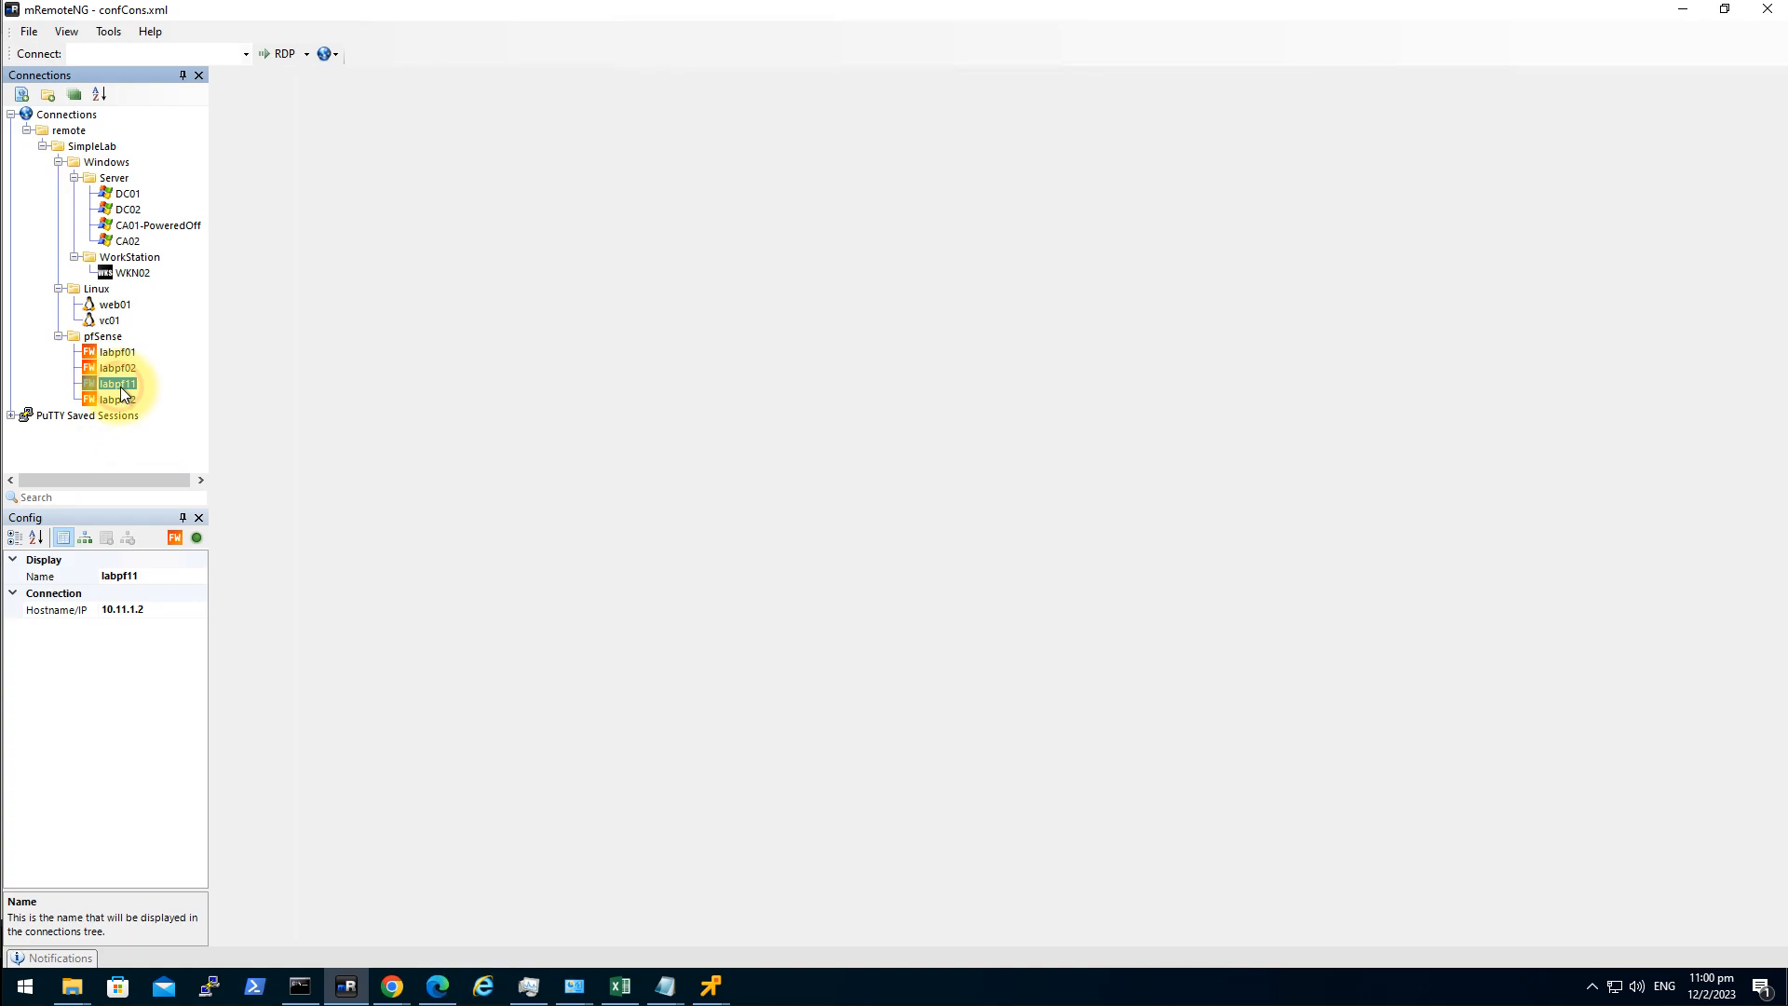
Open an SSH session to labpf11, trust its new host key, then close the session.
{"action": "double_click", "coordinate": [121, 385]}
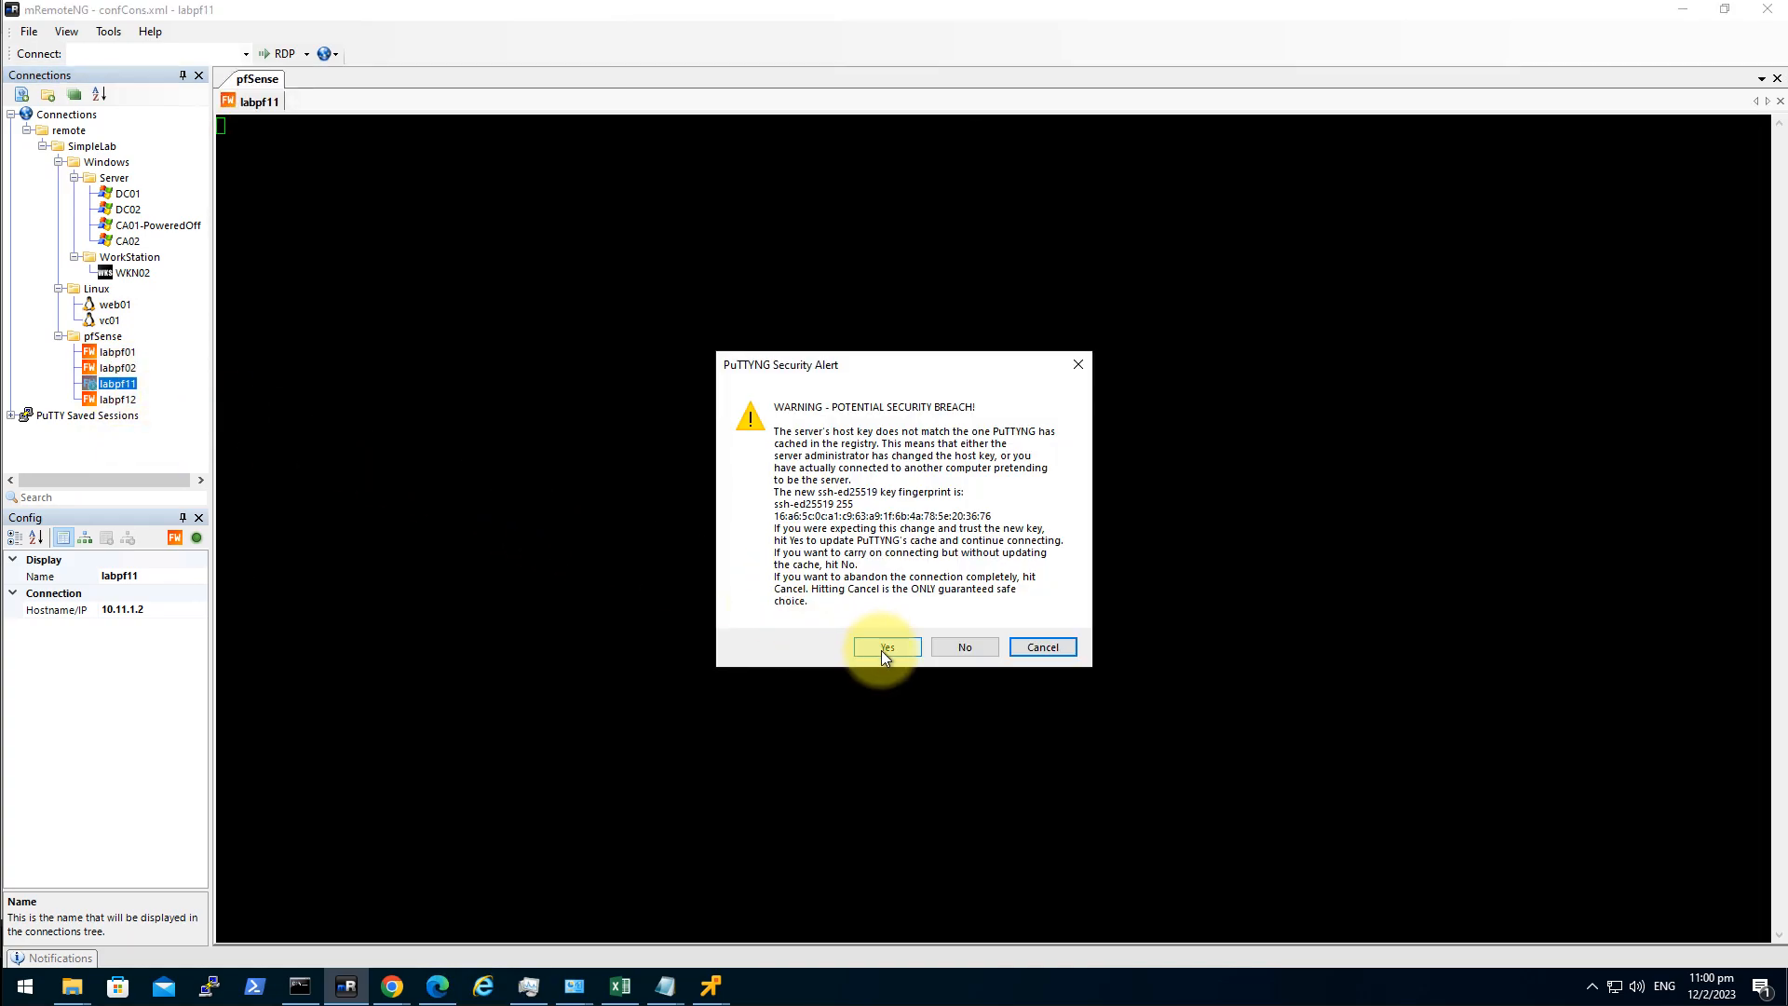
{"action": "left_click", "coordinate": [885, 647]}
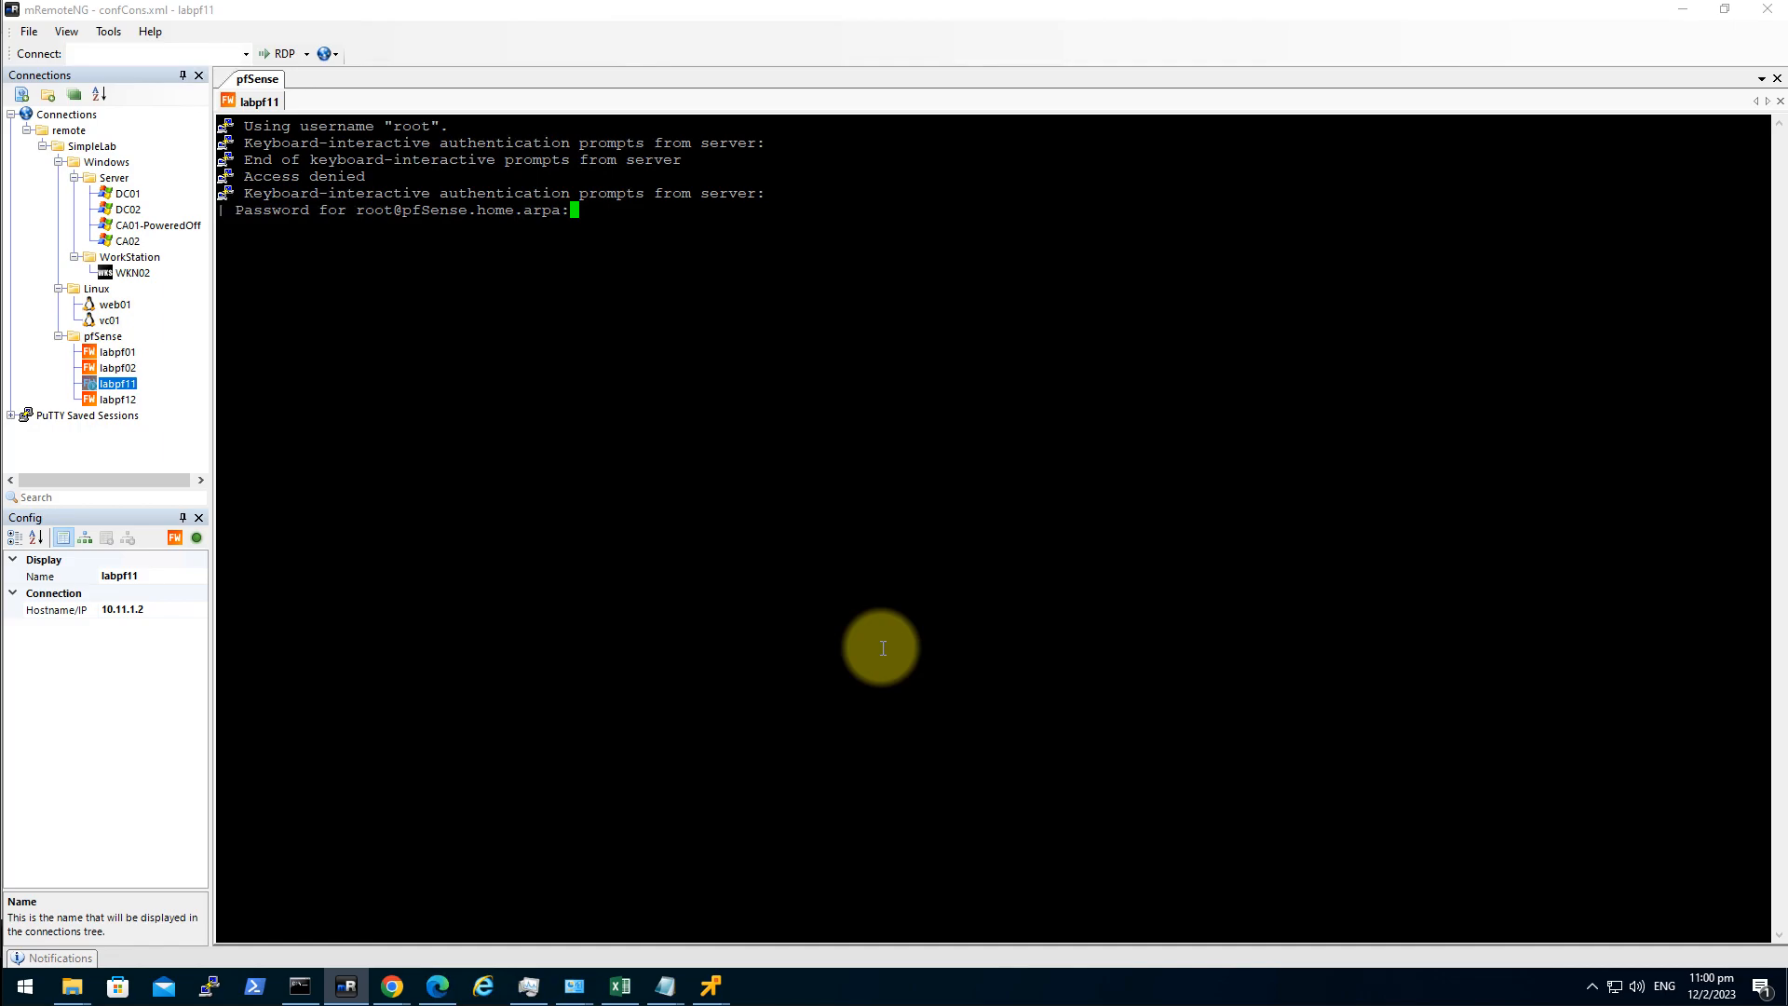
{"action": "key", "text": "ctrl+c"}
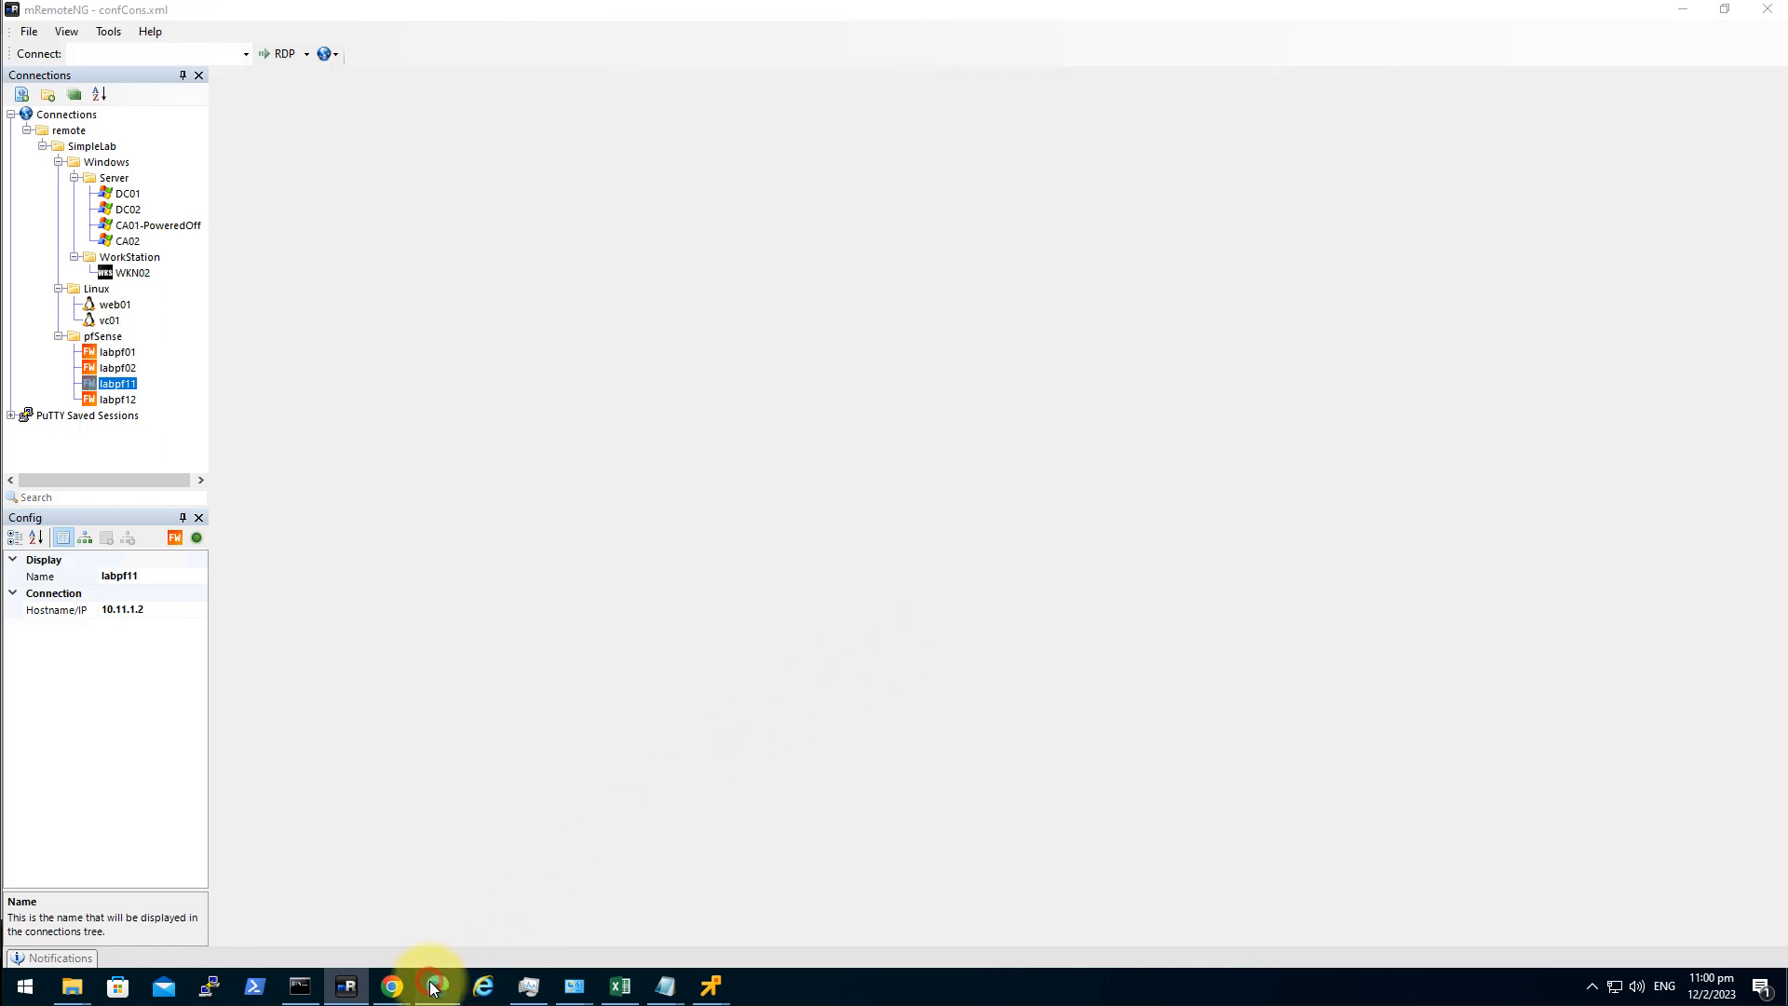
{"action": "left_click", "coordinate": [436, 984]}
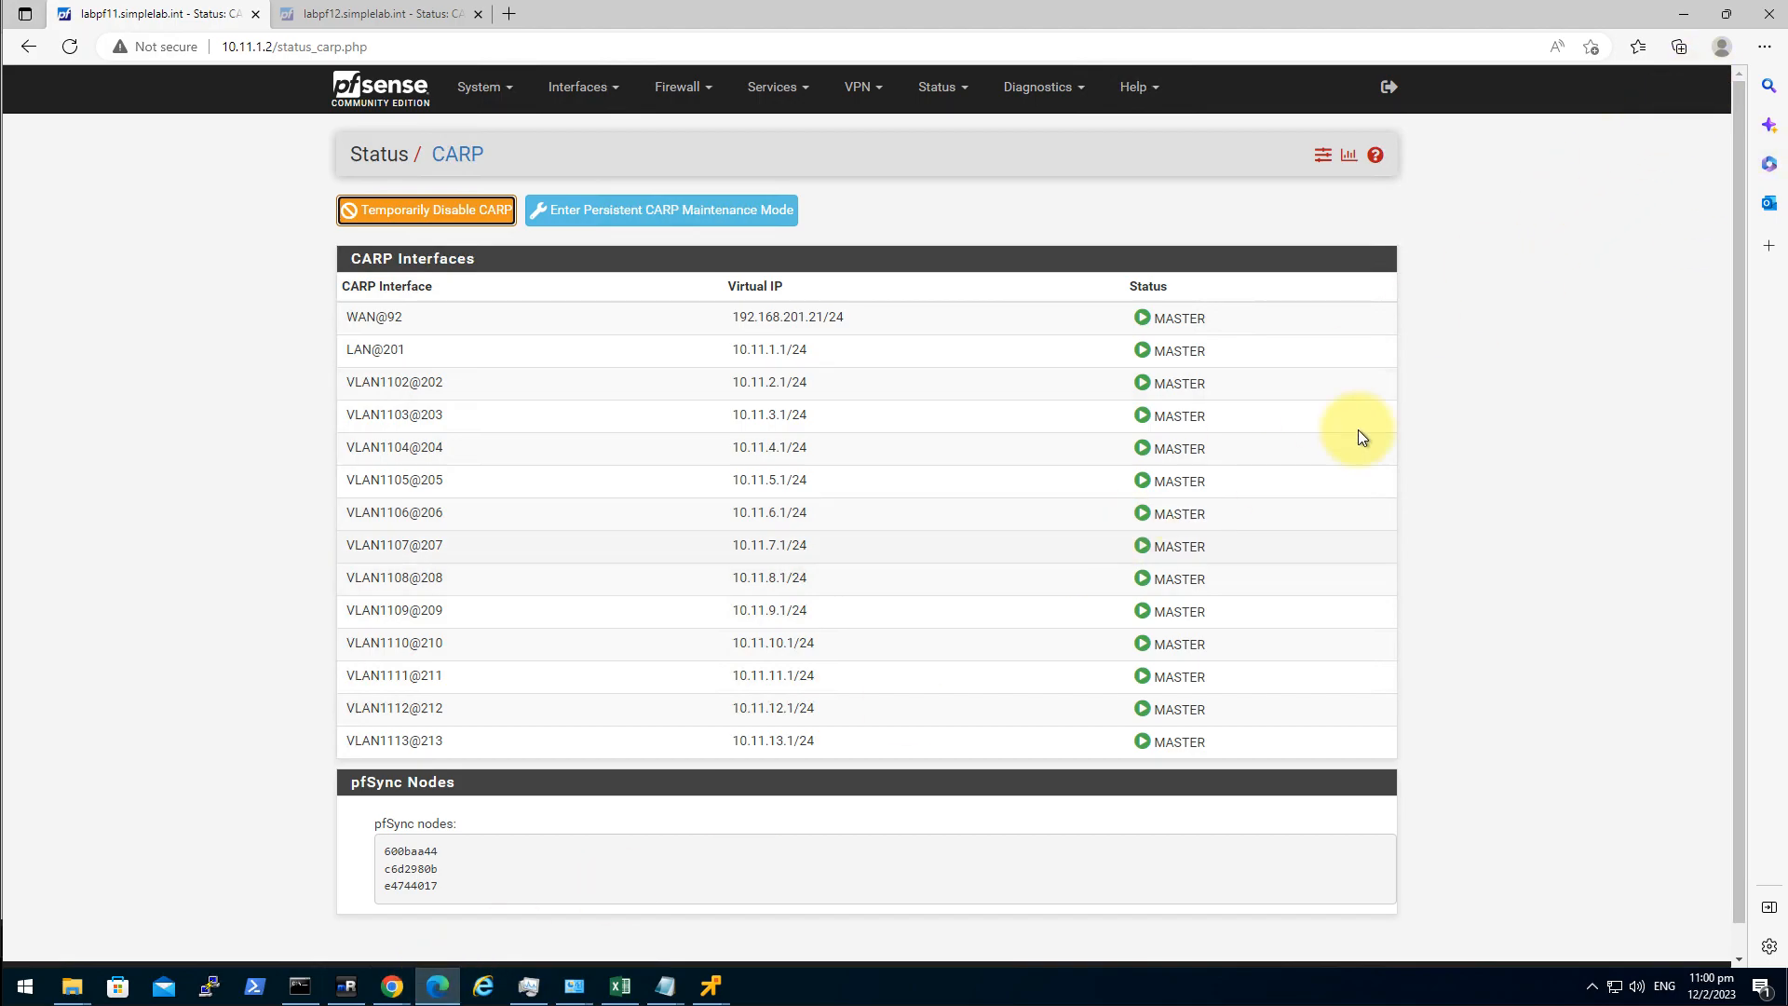
{"action": "left_click", "coordinate": [1768, 15]}
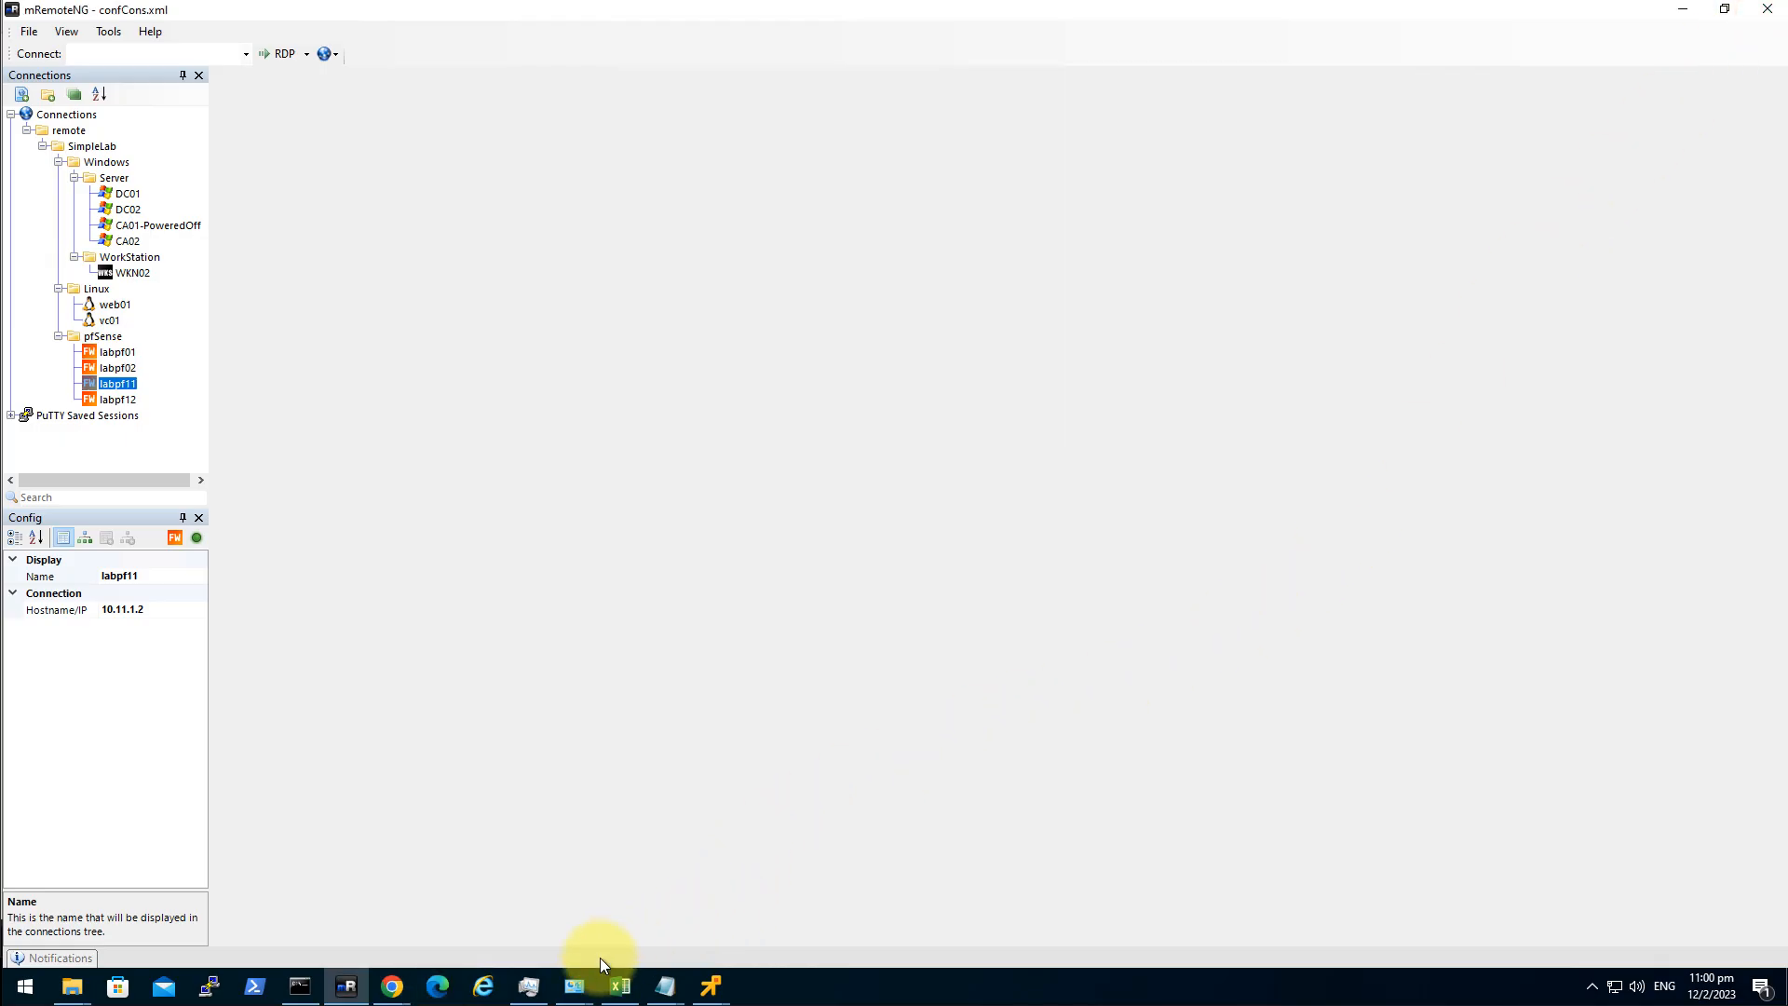
{"action": "right_click", "coordinate": [451, 981]}
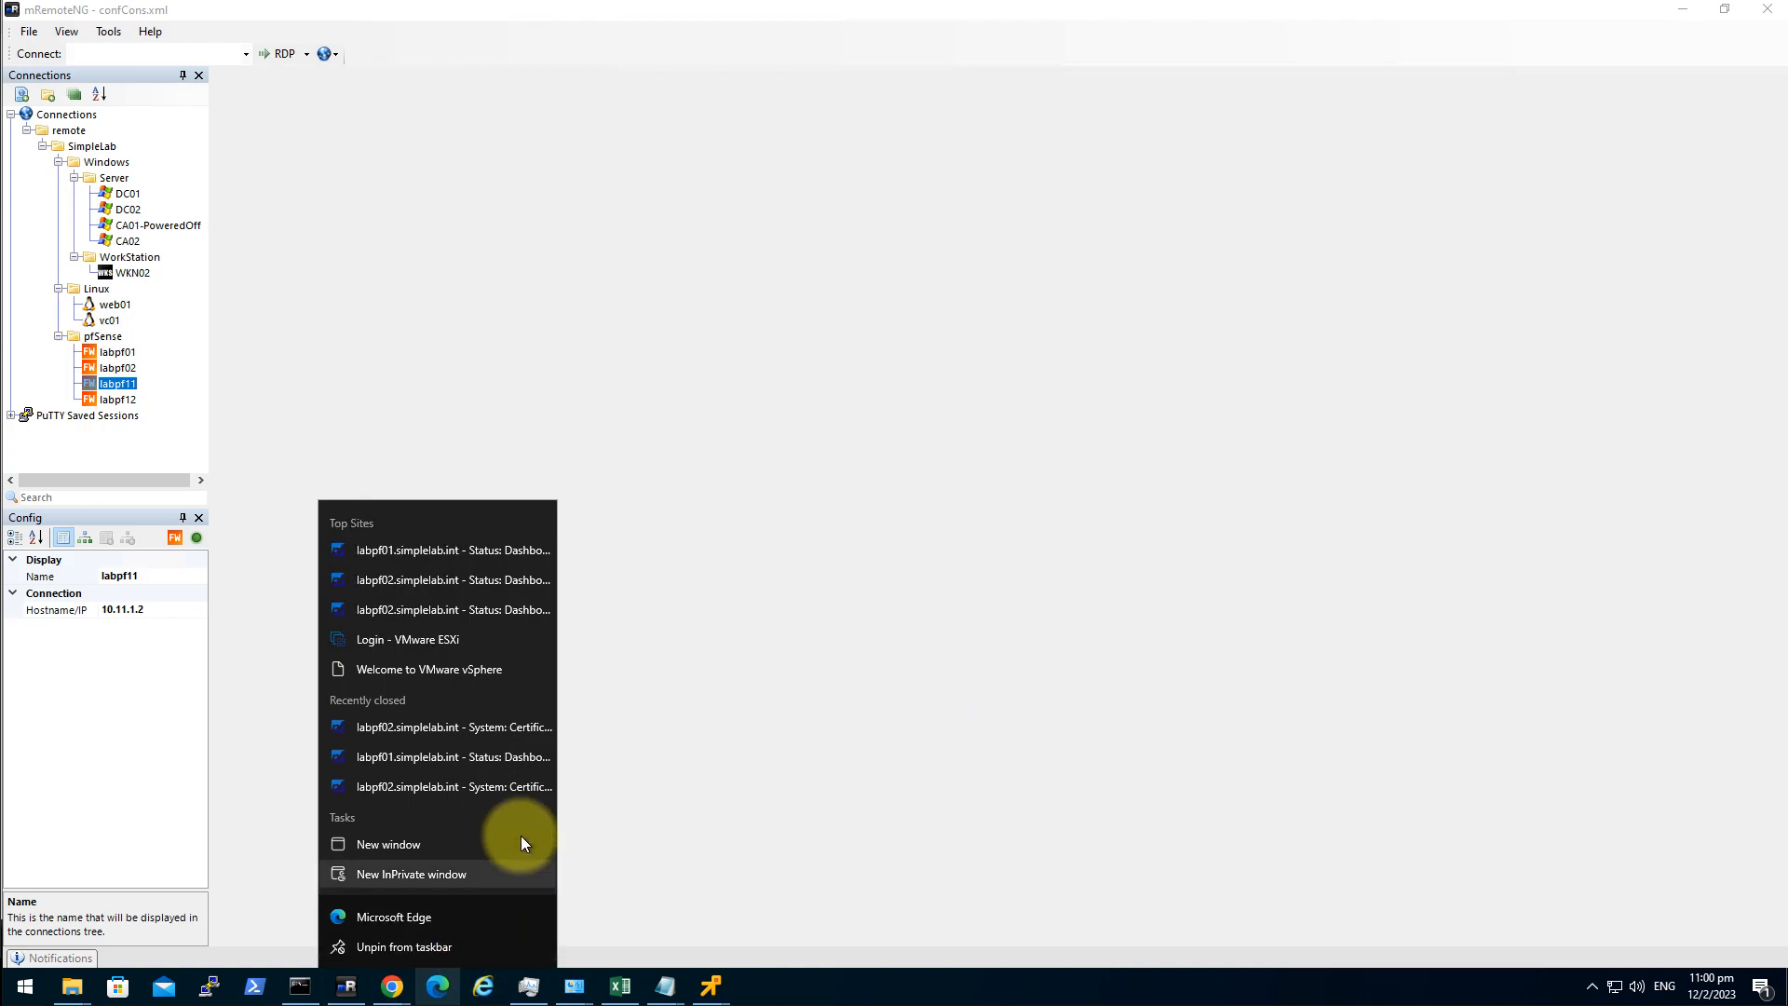
{"action": "left_click", "coordinate": [440, 873]}
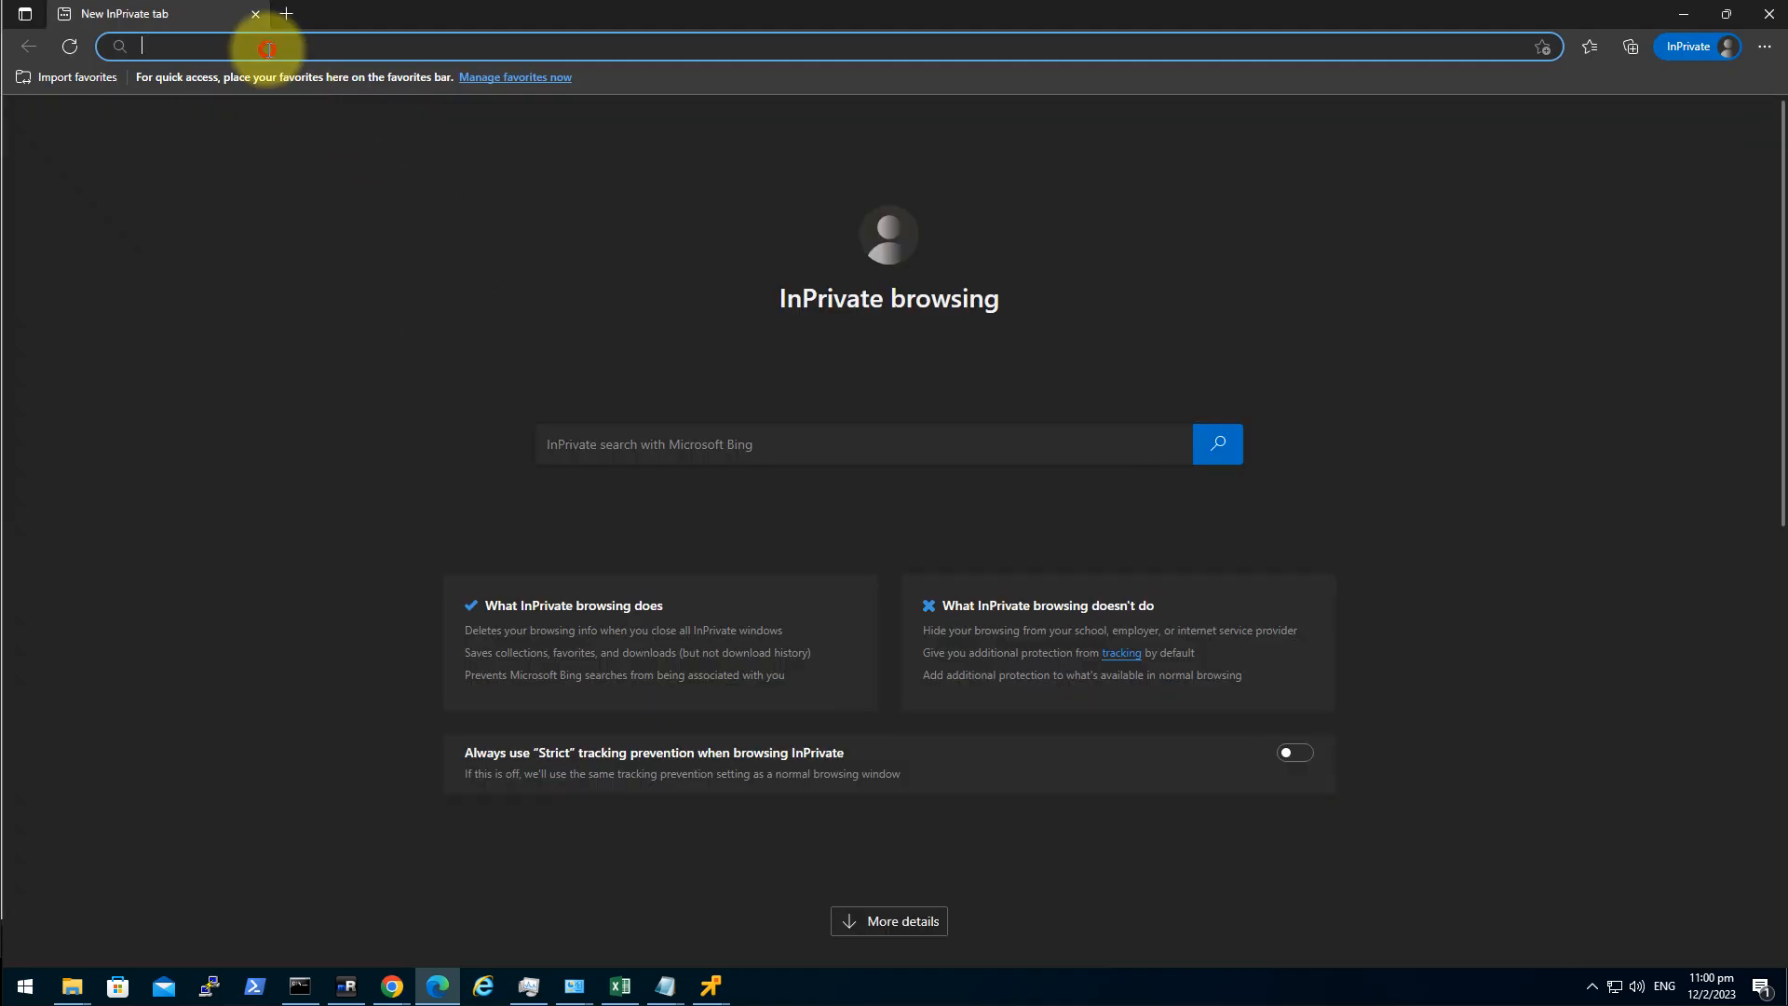
{"action": "type", "text": "http"}
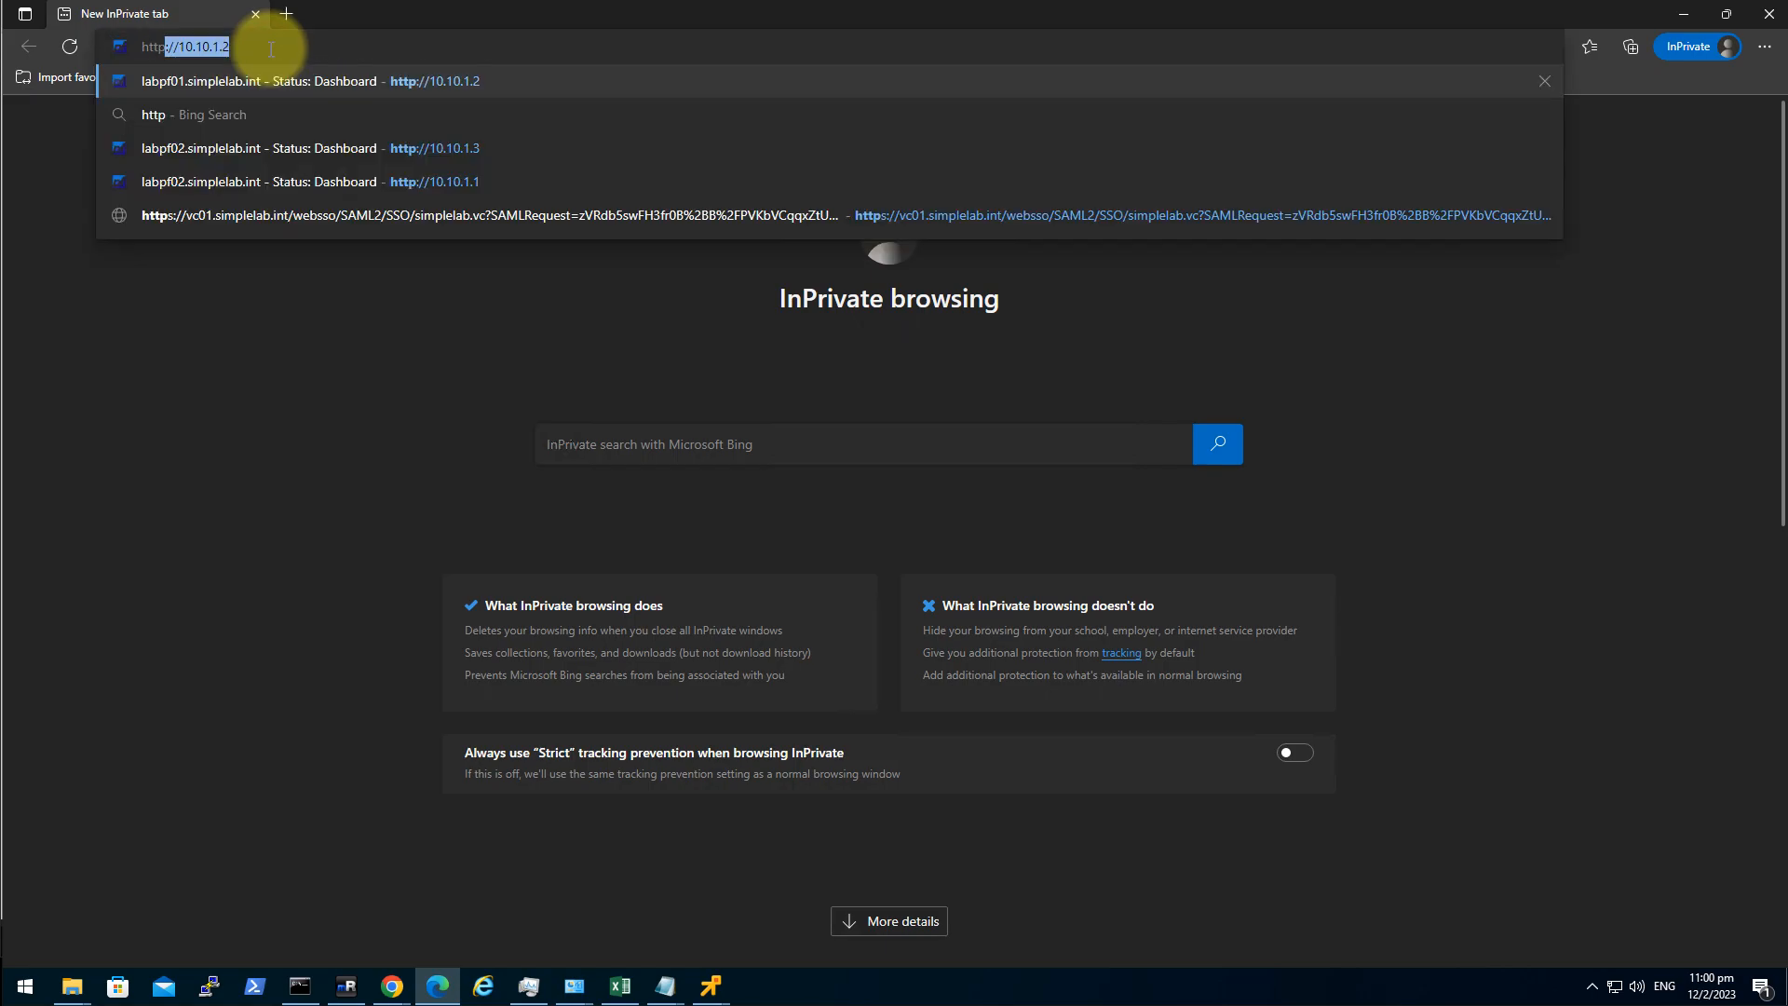
{"action": "type", "text": "://"}
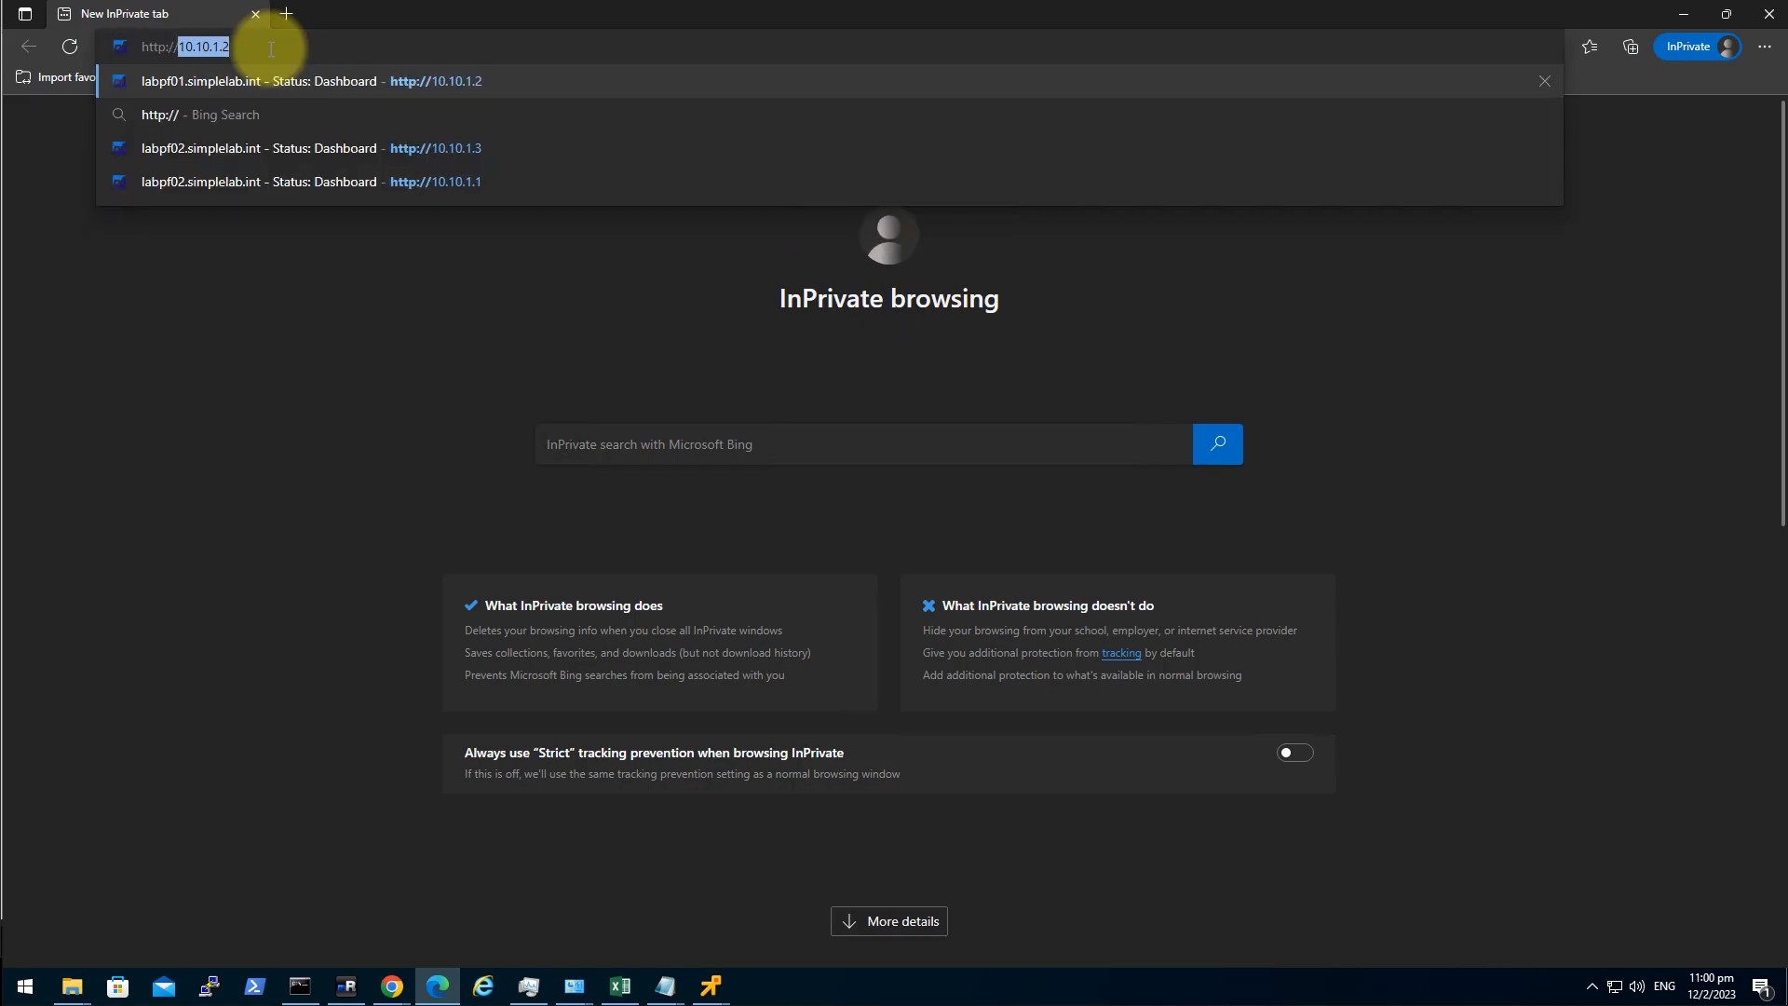
{"action": "type", "text": "10.11."}
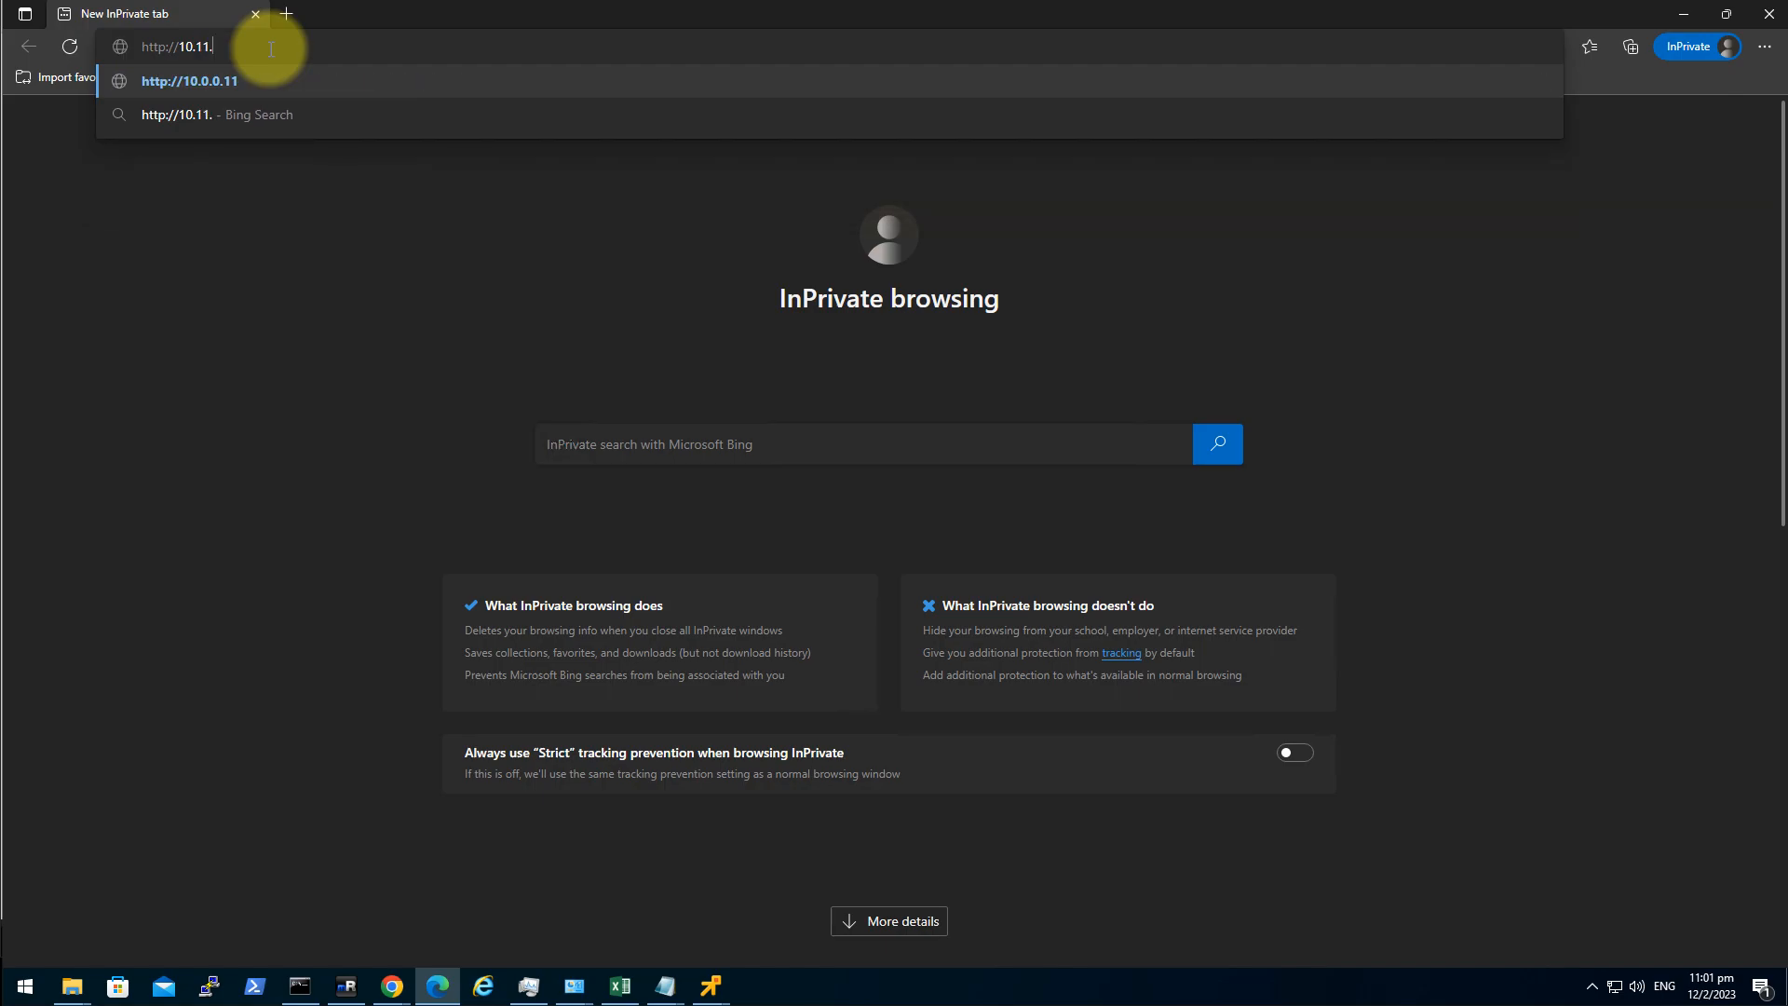
{"action": "type", "text": "1.2"}
{"action": "key", "text": "Return"}
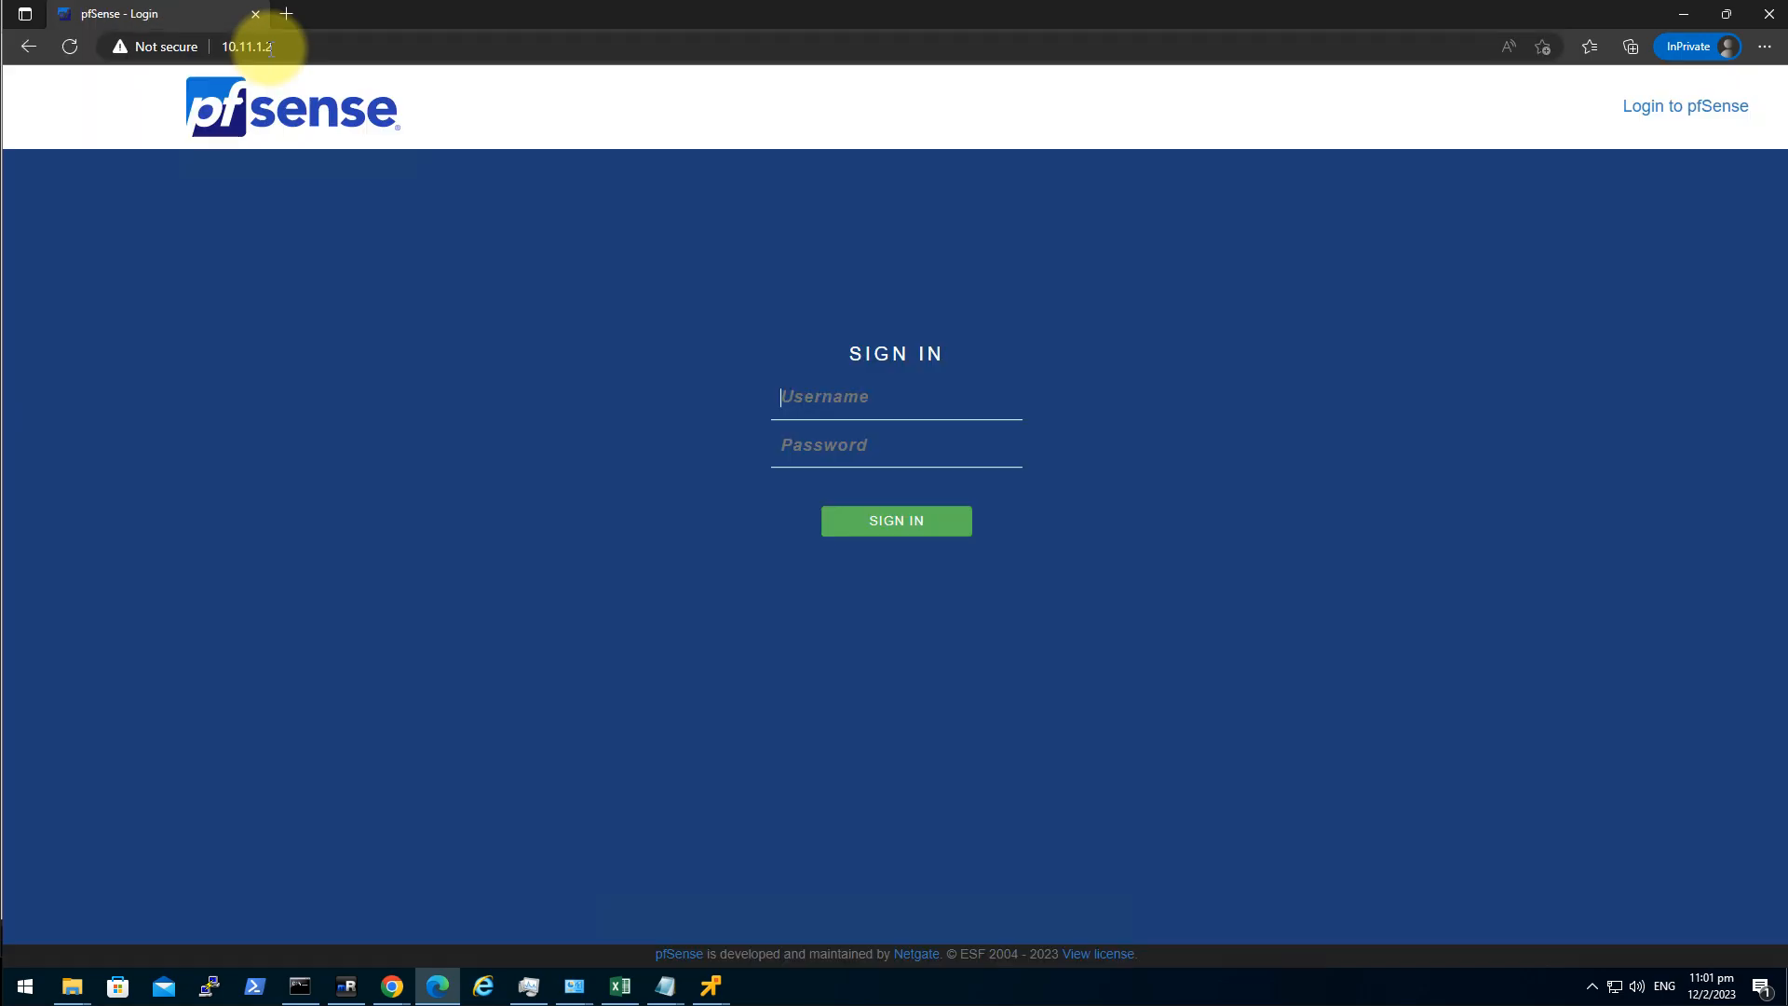
Sign in to the webConfigurator as admin with the account password.
{"action": "type", "text": "adminpfse"}
{"action": "key", "text": "BackSpace"}
{"action": "key", "text": "BackSpace"}
{"action": "key", "text": "BackSpace"}
{"action": "key", "text": "BackSpace"}
{"action": "type", "text": "pfsense"}
{"action": "key", "text": "Return"}
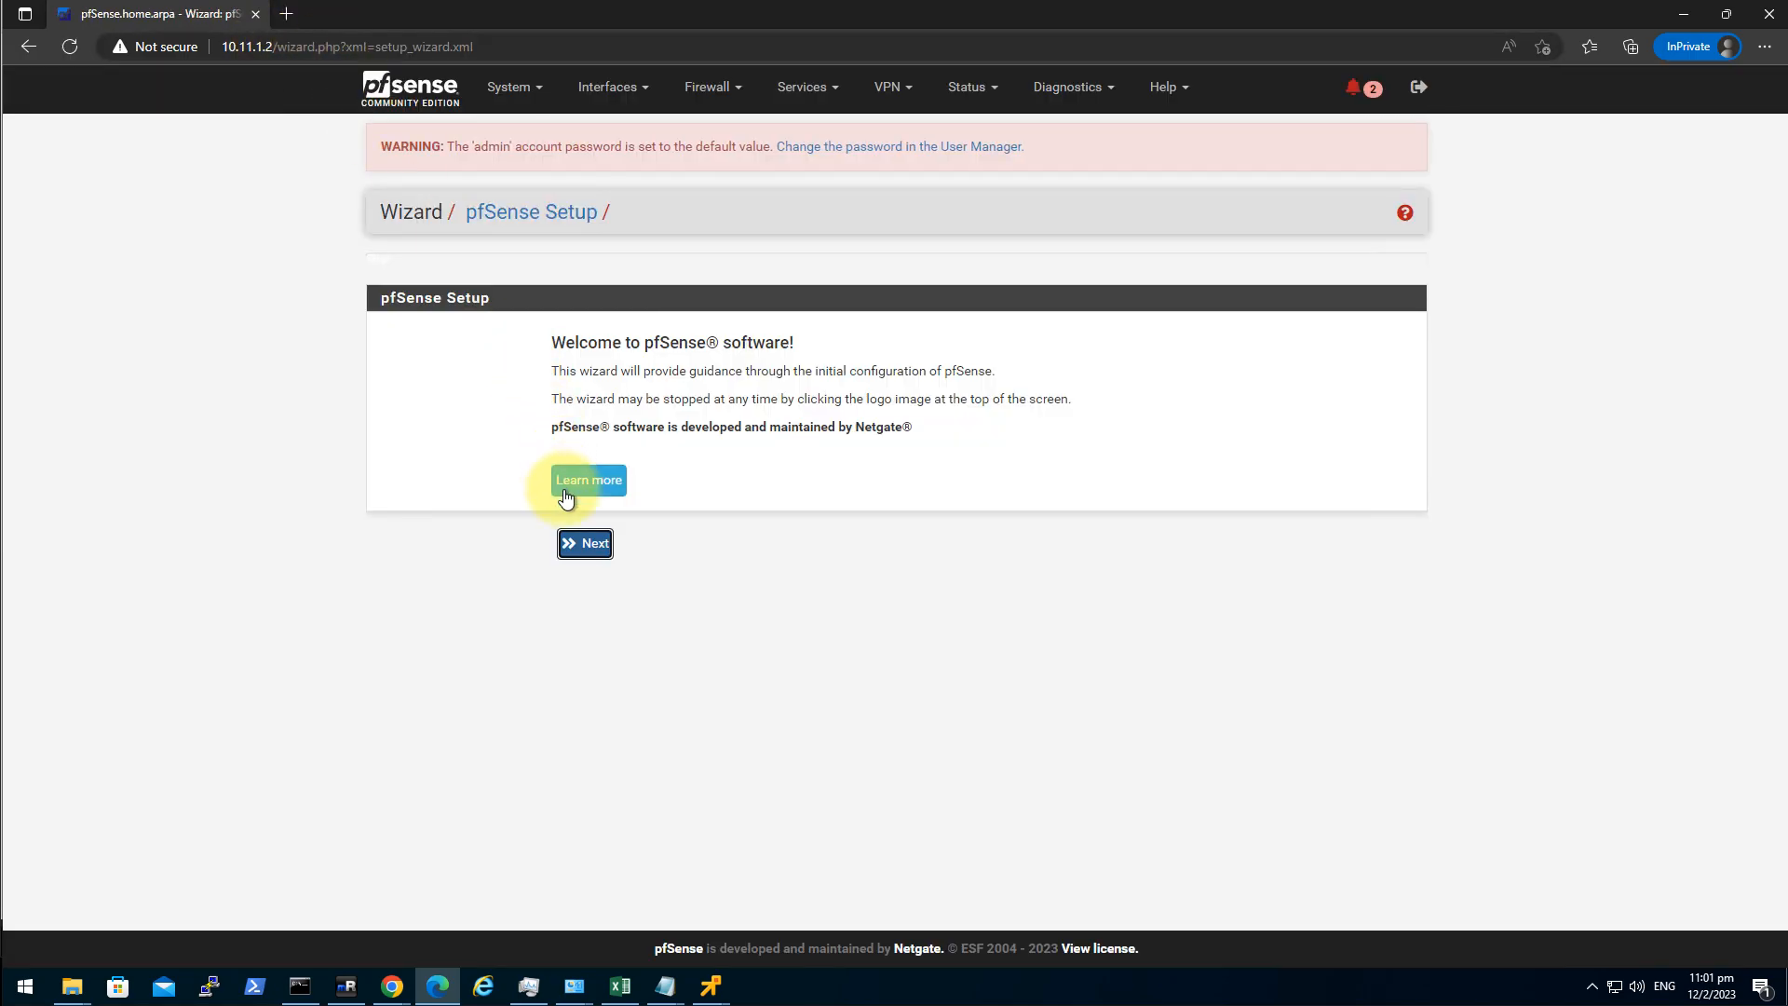
Move past the wizard welcome page and set the hostname to labpf11.
{"action": "left_click", "coordinate": [586, 545]}
{"action": "left_click", "coordinate": [601, 577]}
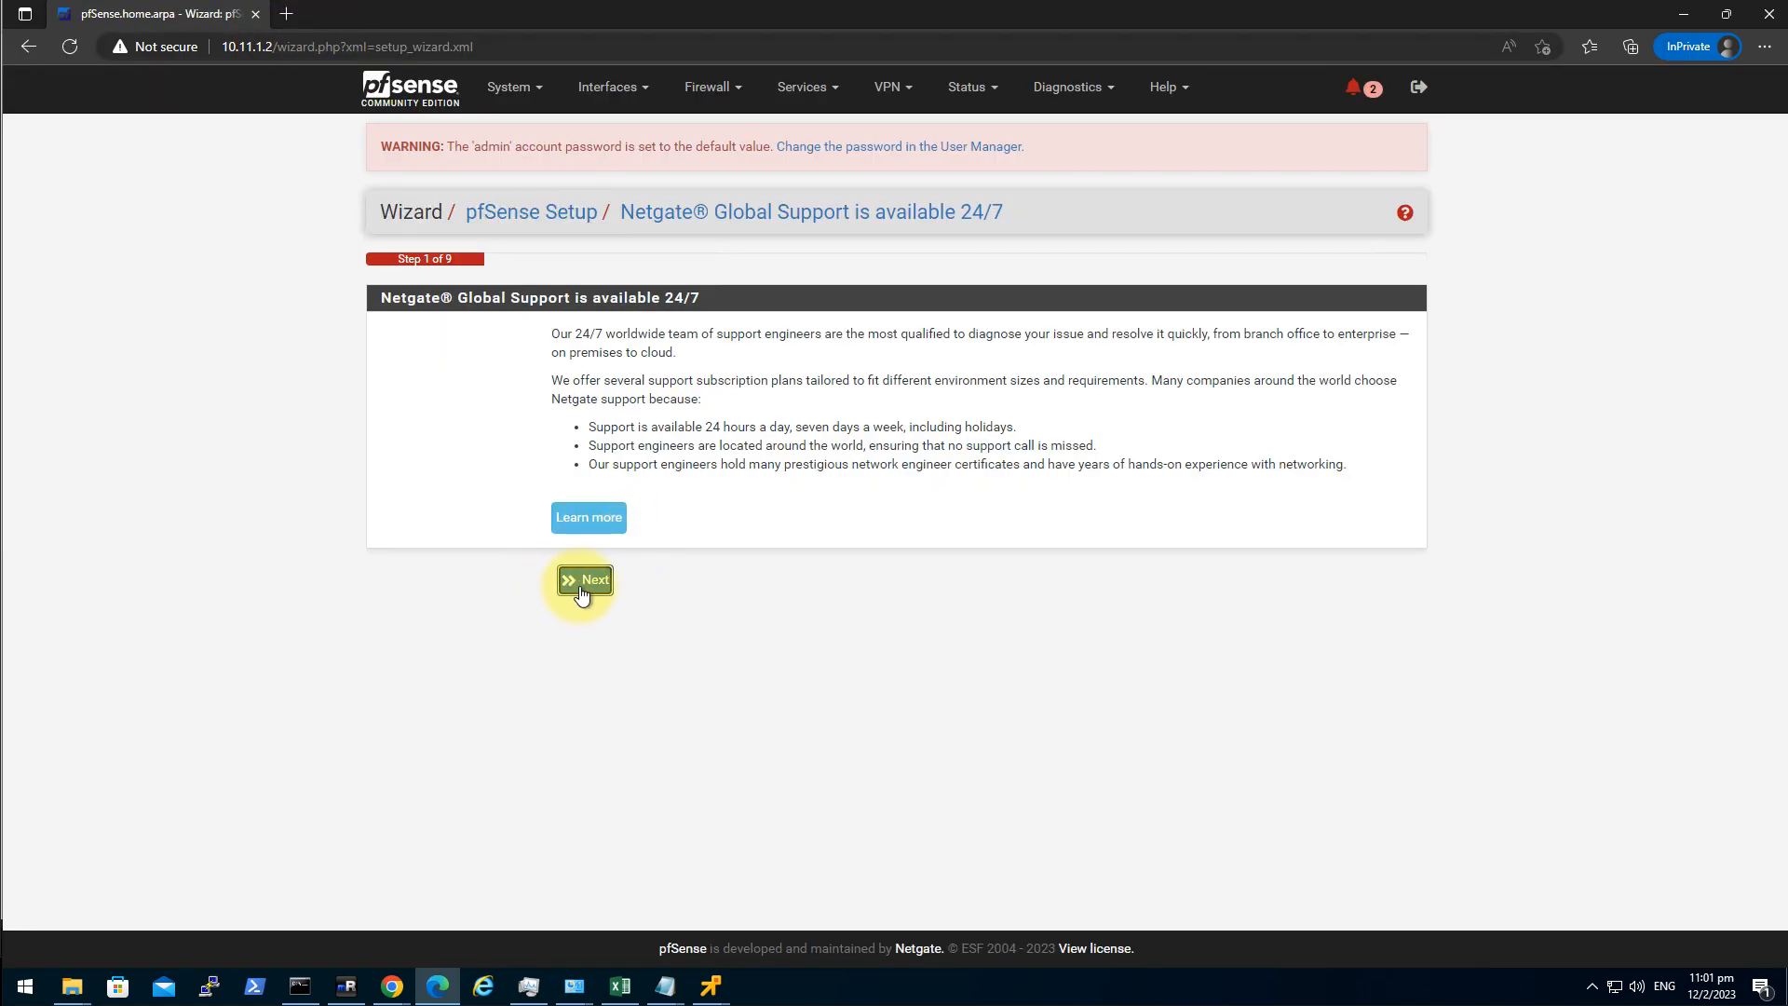
{"action": "double_click", "coordinate": [638, 373]}
{"action": "key", "text": "BackSpace"}
{"action": "key", "text": "Down"}
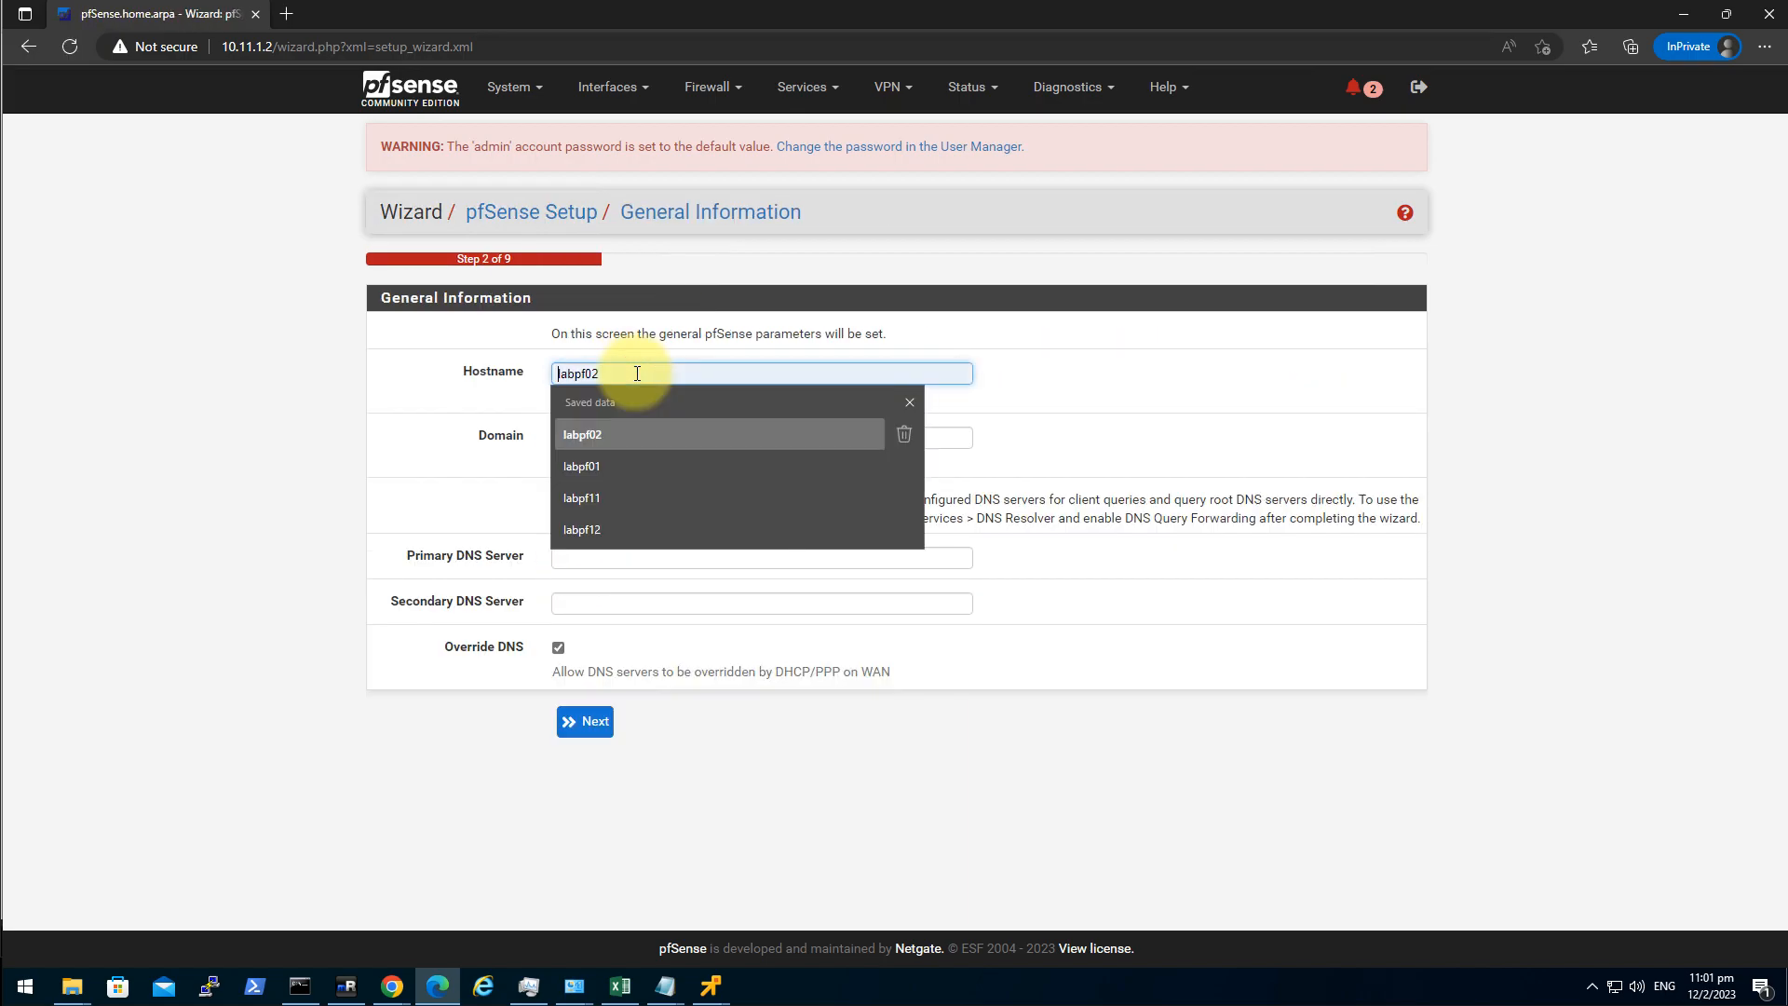
{"action": "left_click", "coordinate": [634, 497]}
Set the domain to simplelab.int with DNS servers 8.8.8.8 and 1.1.1.1.
{"action": "double_click", "coordinate": [703, 440]}
{"action": "triple_click", "coordinate": [703, 441]}
{"action": "key", "text": "BackSpace"}
{"action": "left_click", "coordinate": [696, 445]}
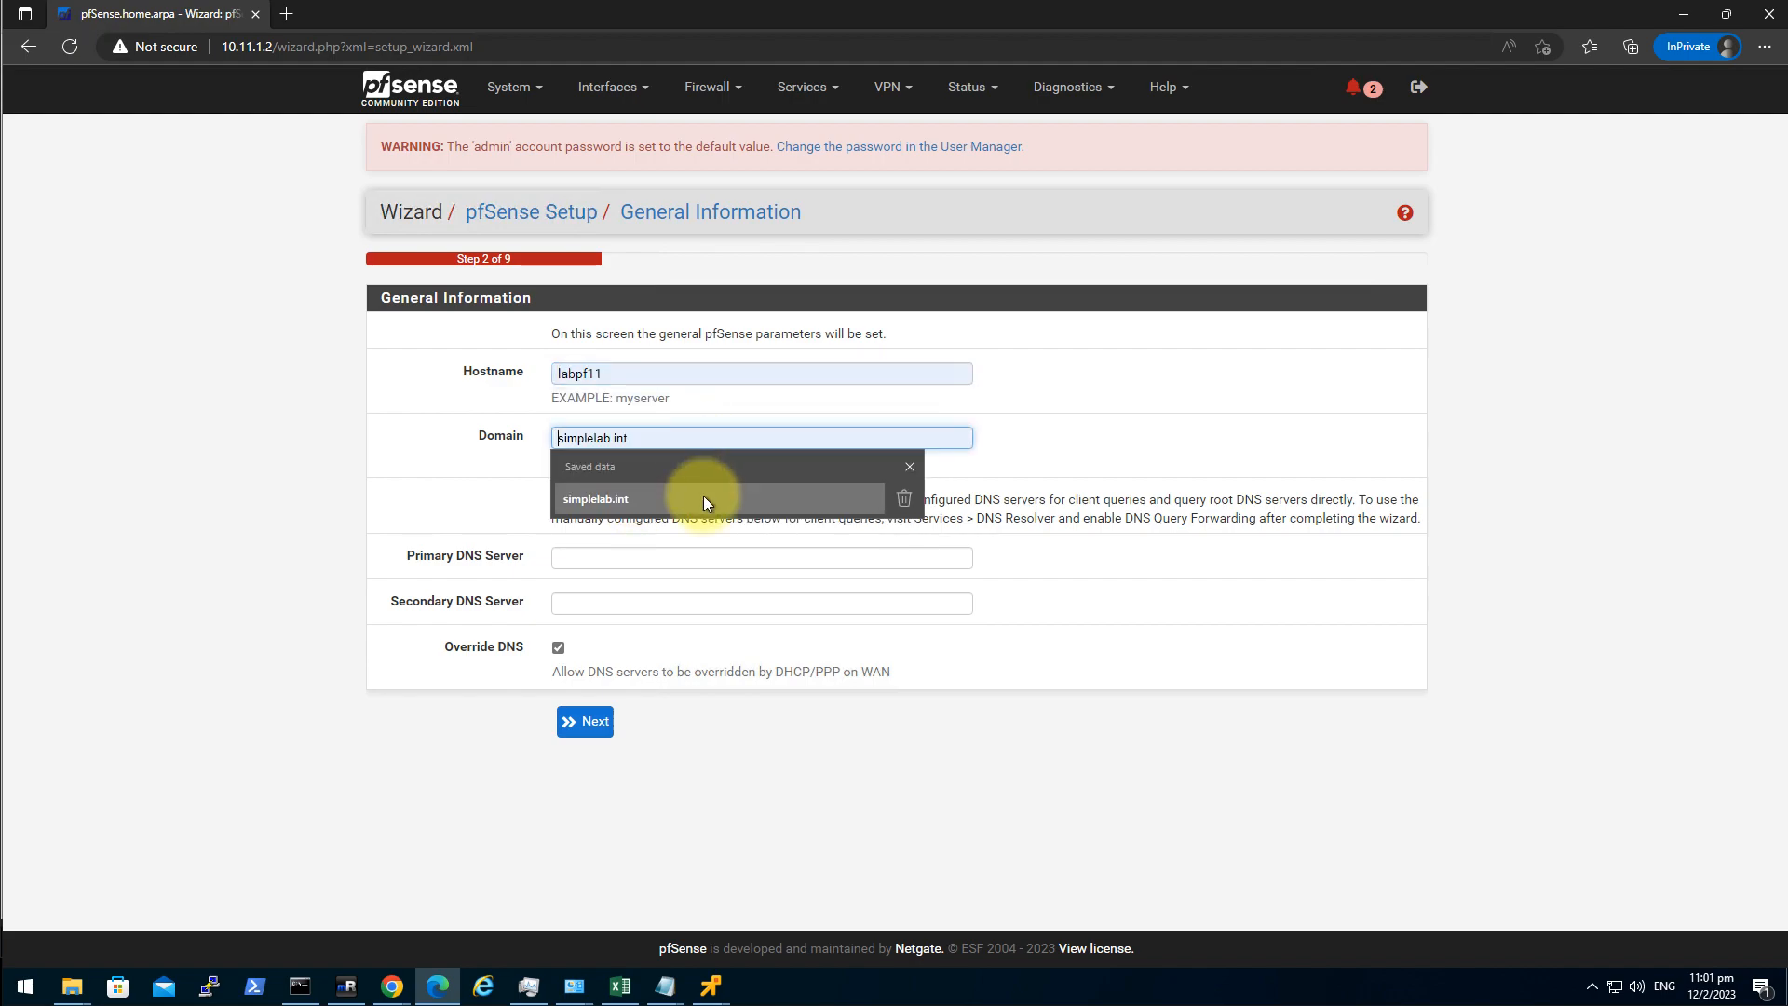
{"action": "left_click", "coordinate": [702, 496]}
{"action": "left_click", "coordinate": [628, 556]}
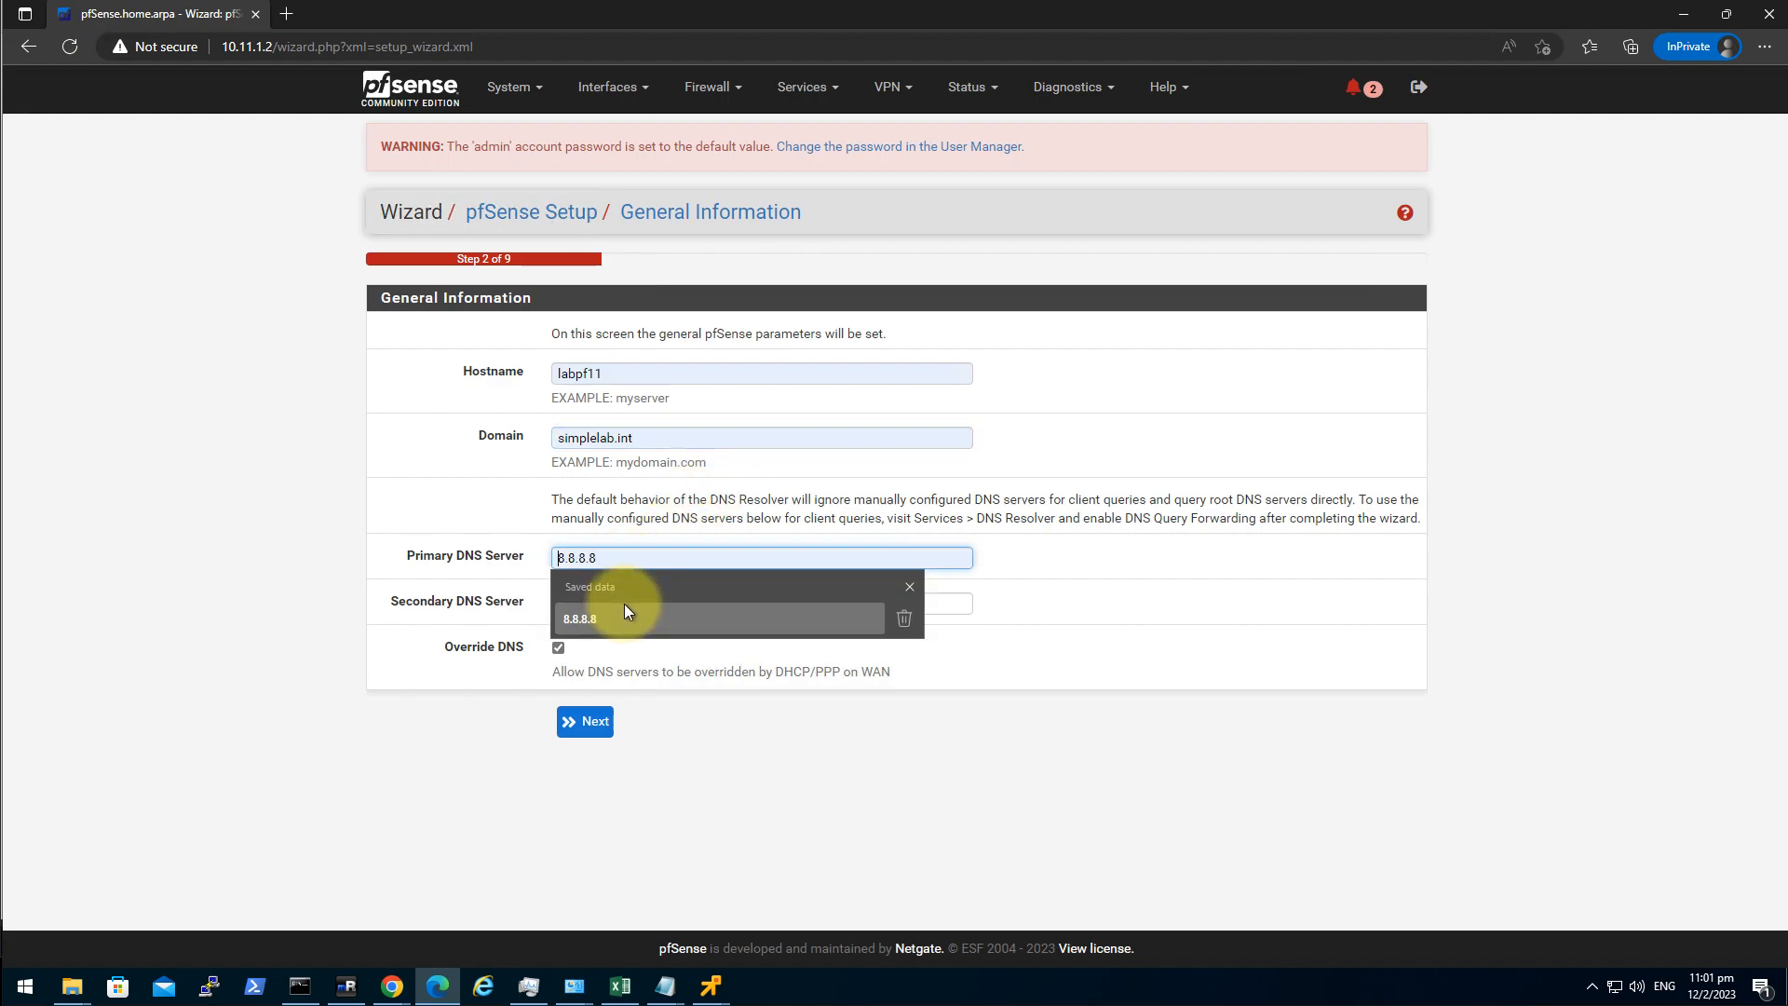
{"action": "left_click", "coordinate": [628, 618]}
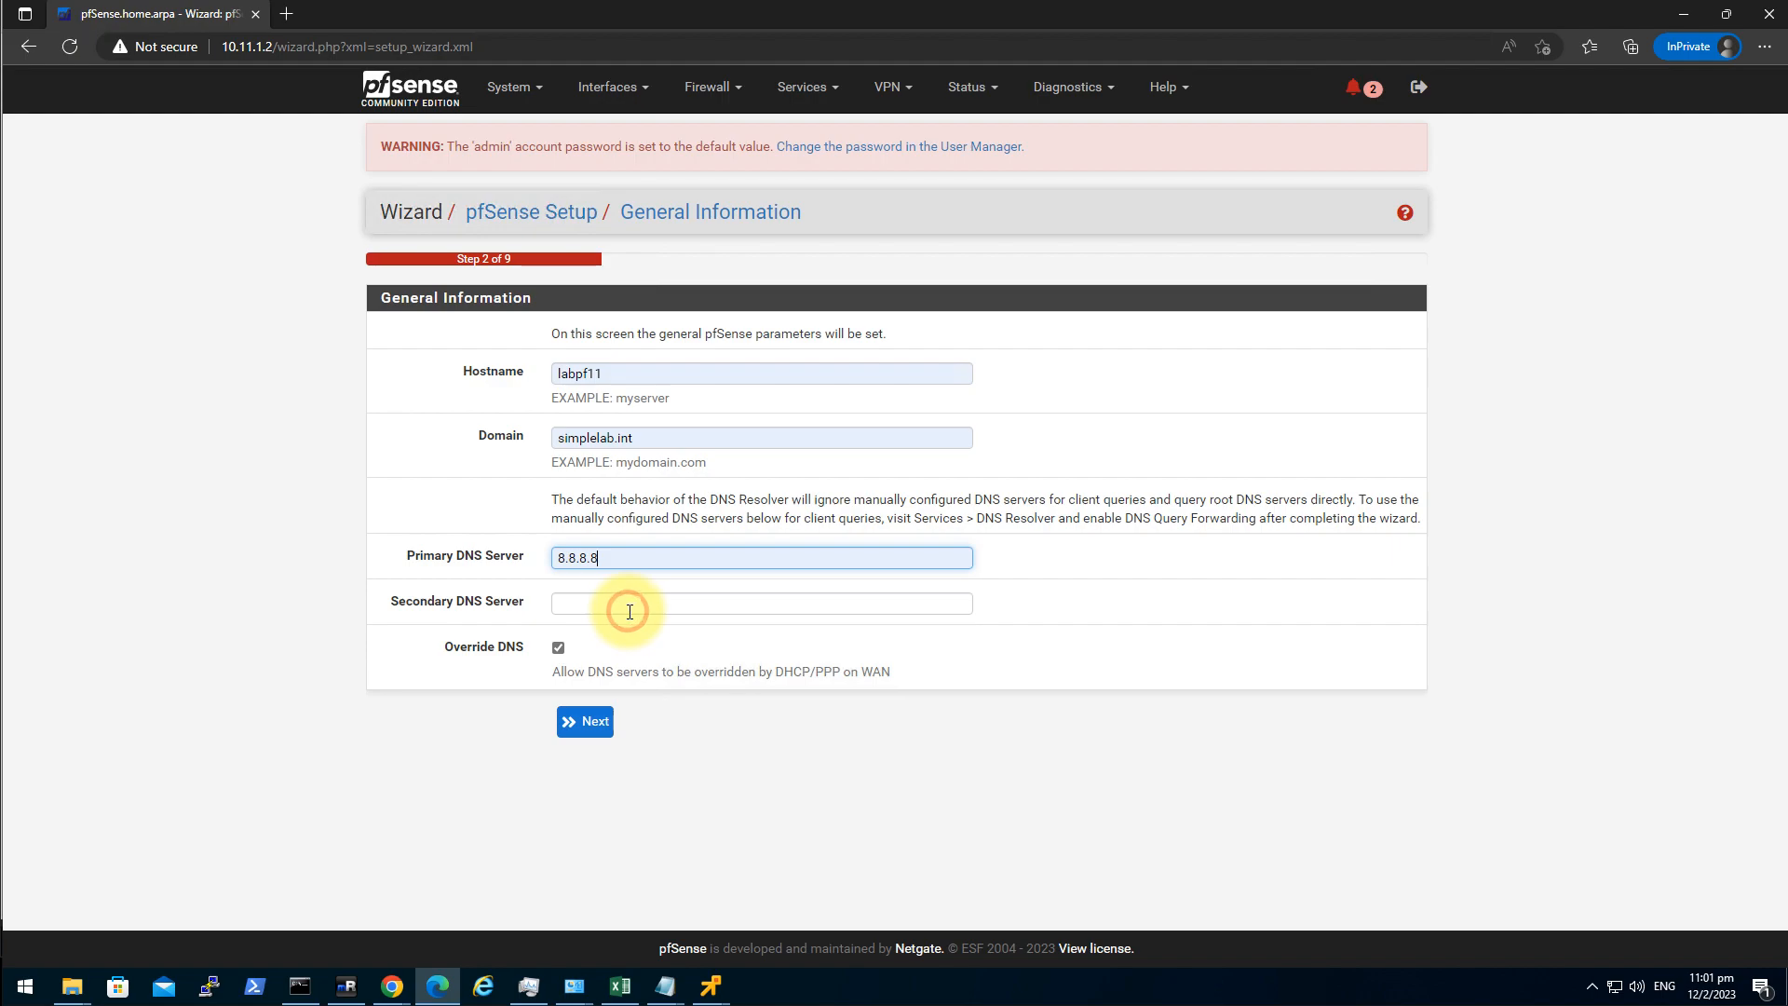
{"action": "left_click", "coordinate": [637, 603]}
{"action": "left_click", "coordinate": [622, 655]}
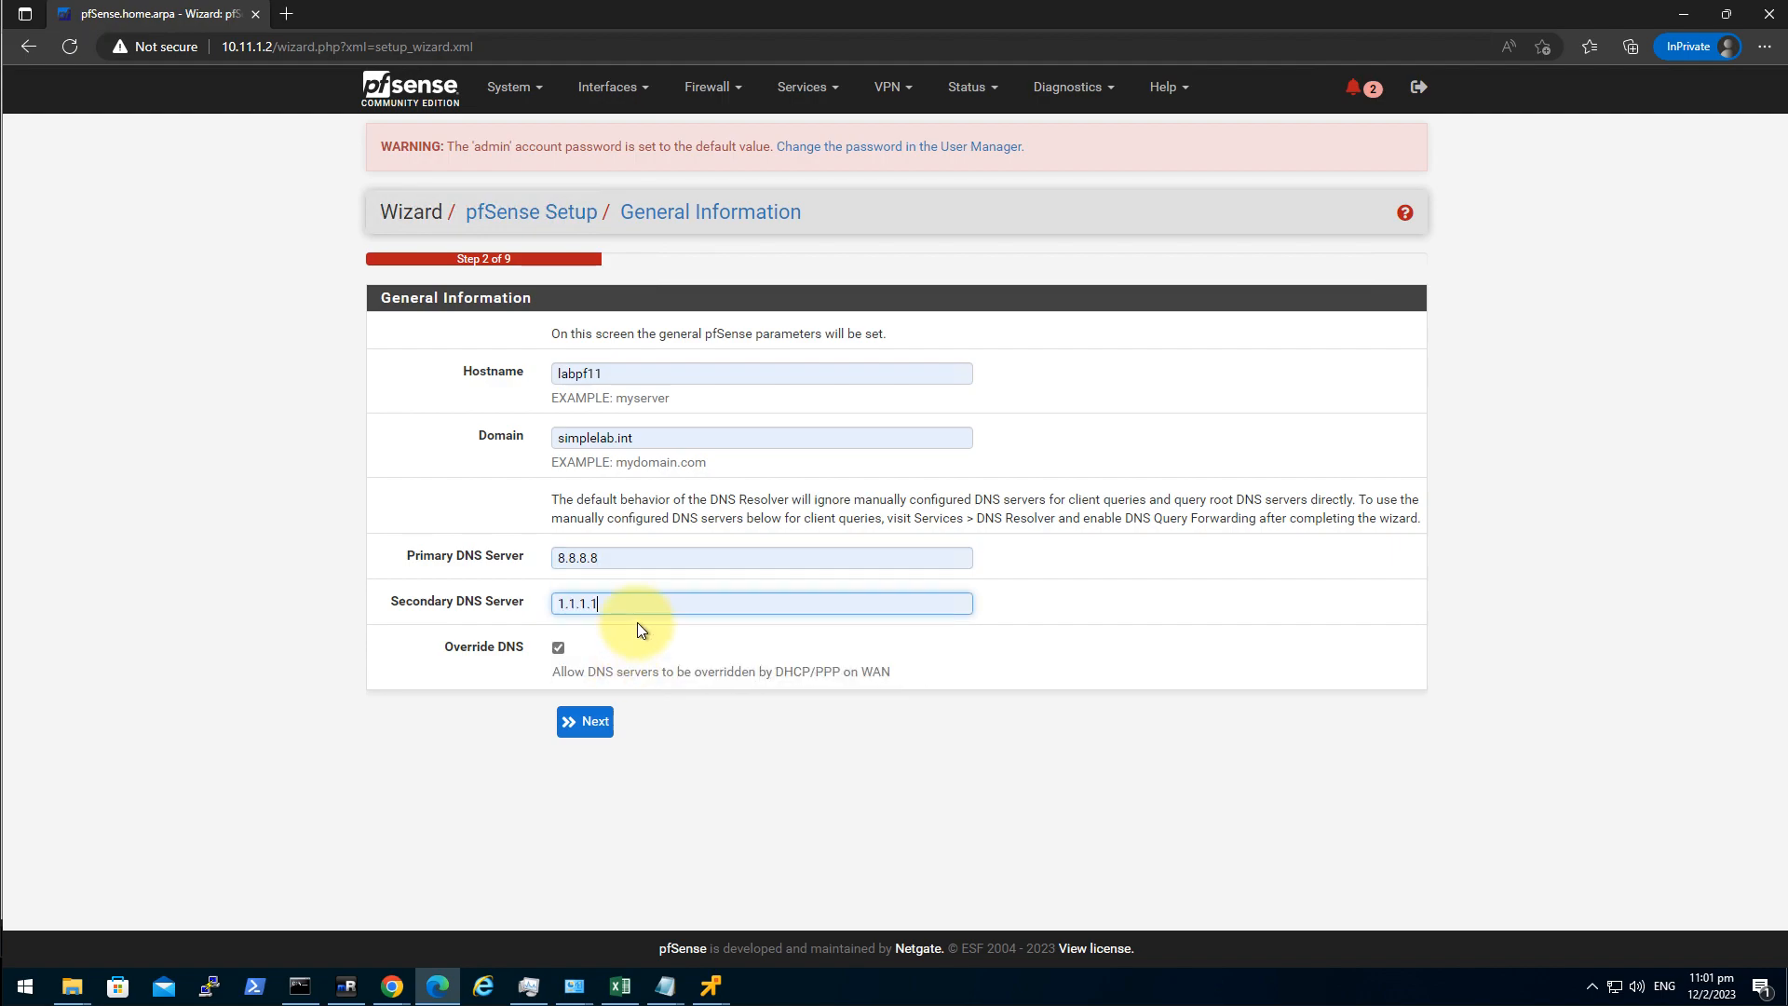
{"action": "left_click", "coordinate": [599, 728]}
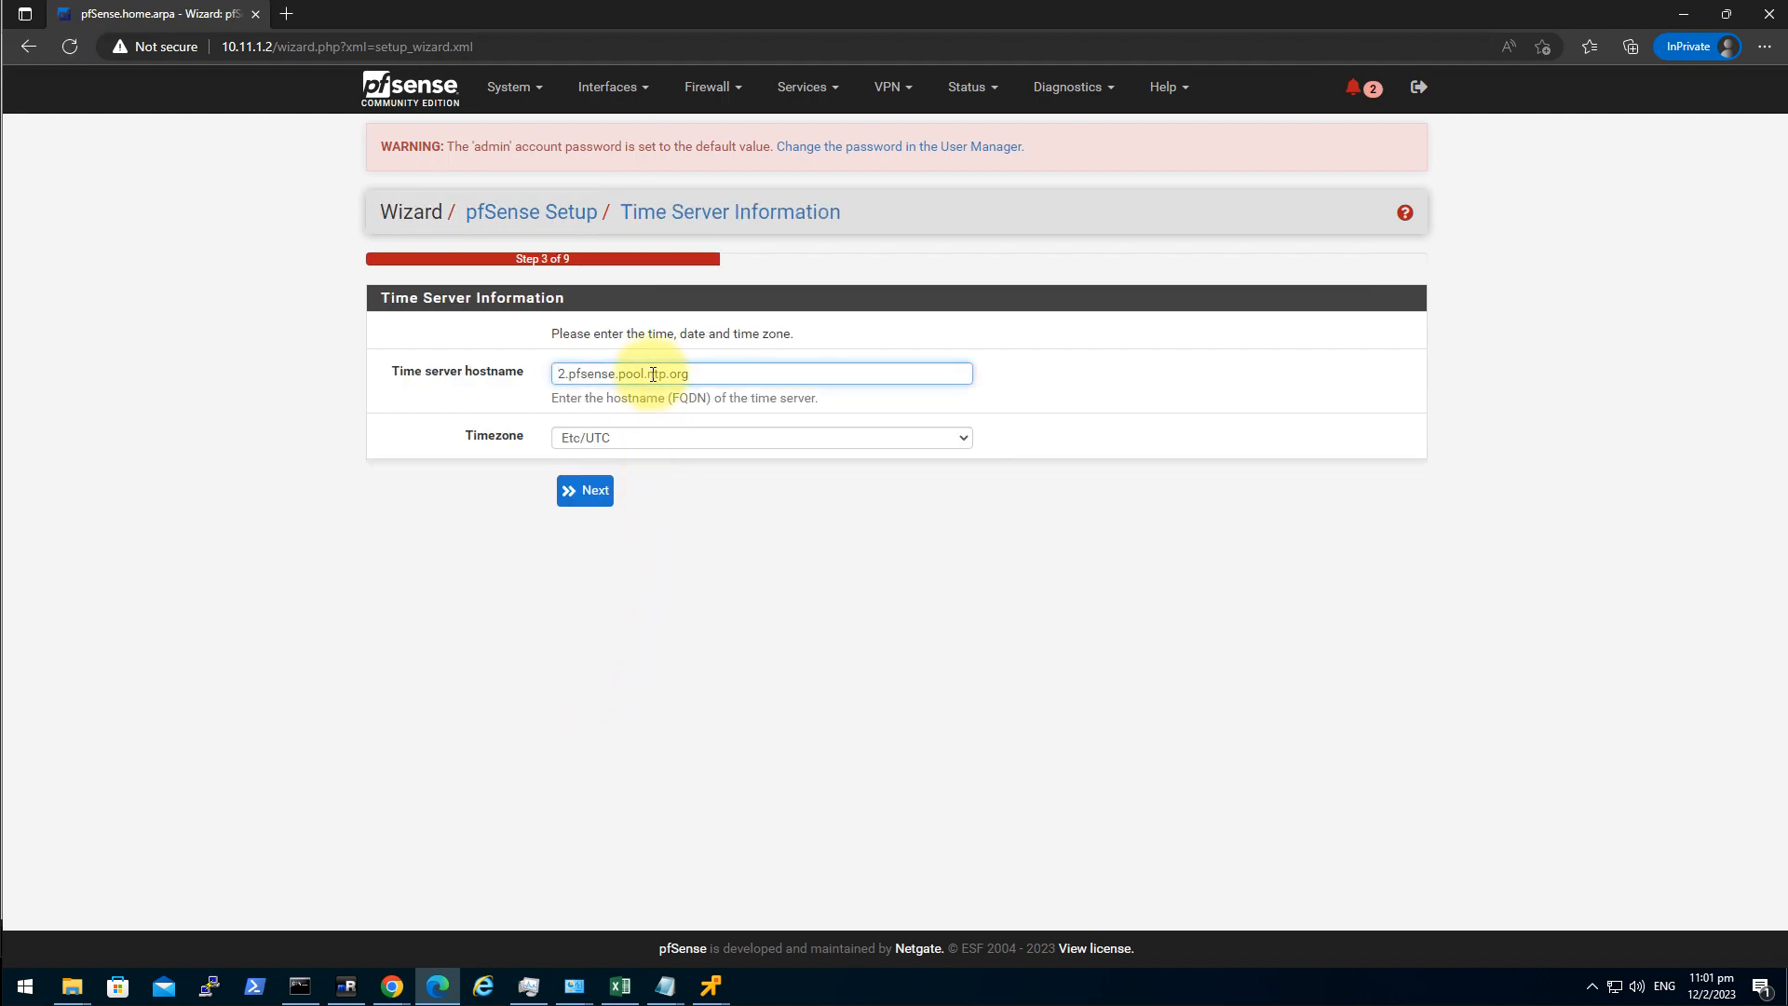
Replace the default time server with stdtime.gov.hk.
{"action": "triple_click", "coordinate": [653, 371]}
{"action": "key", "text": "BackSpace"}
{"action": "type", "text": "st"}
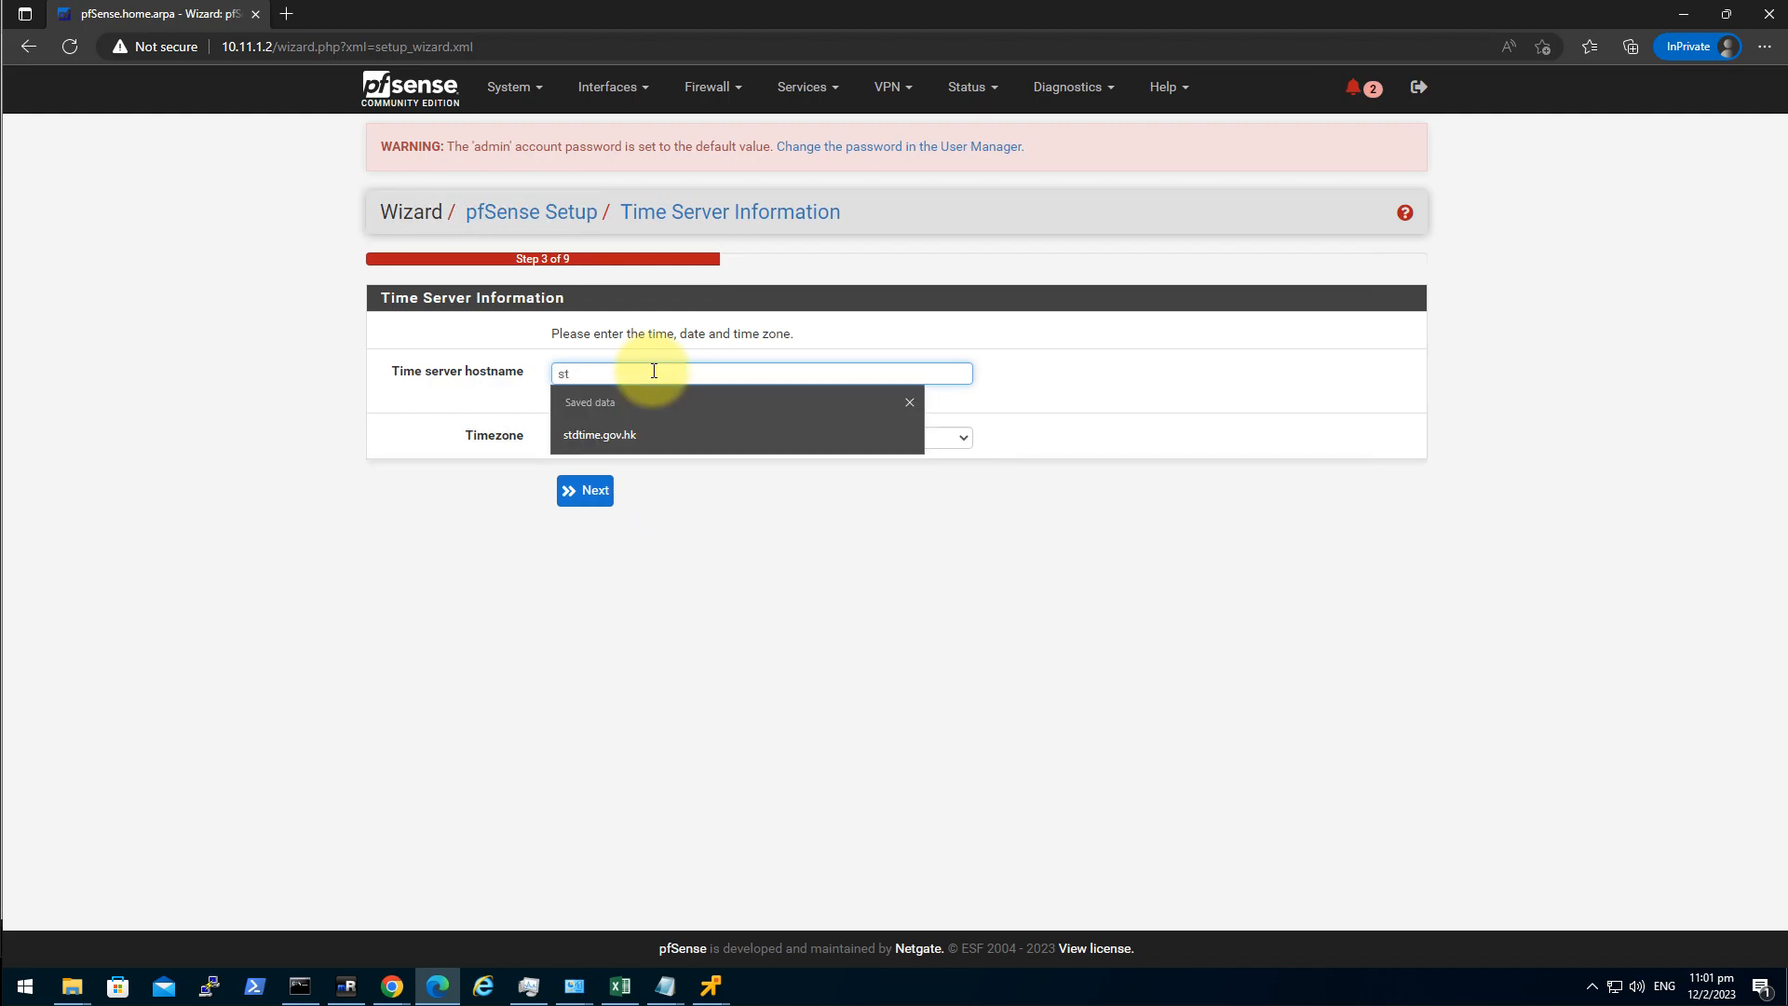
{"action": "key", "text": "Down"}
{"action": "key", "text": "Return"}
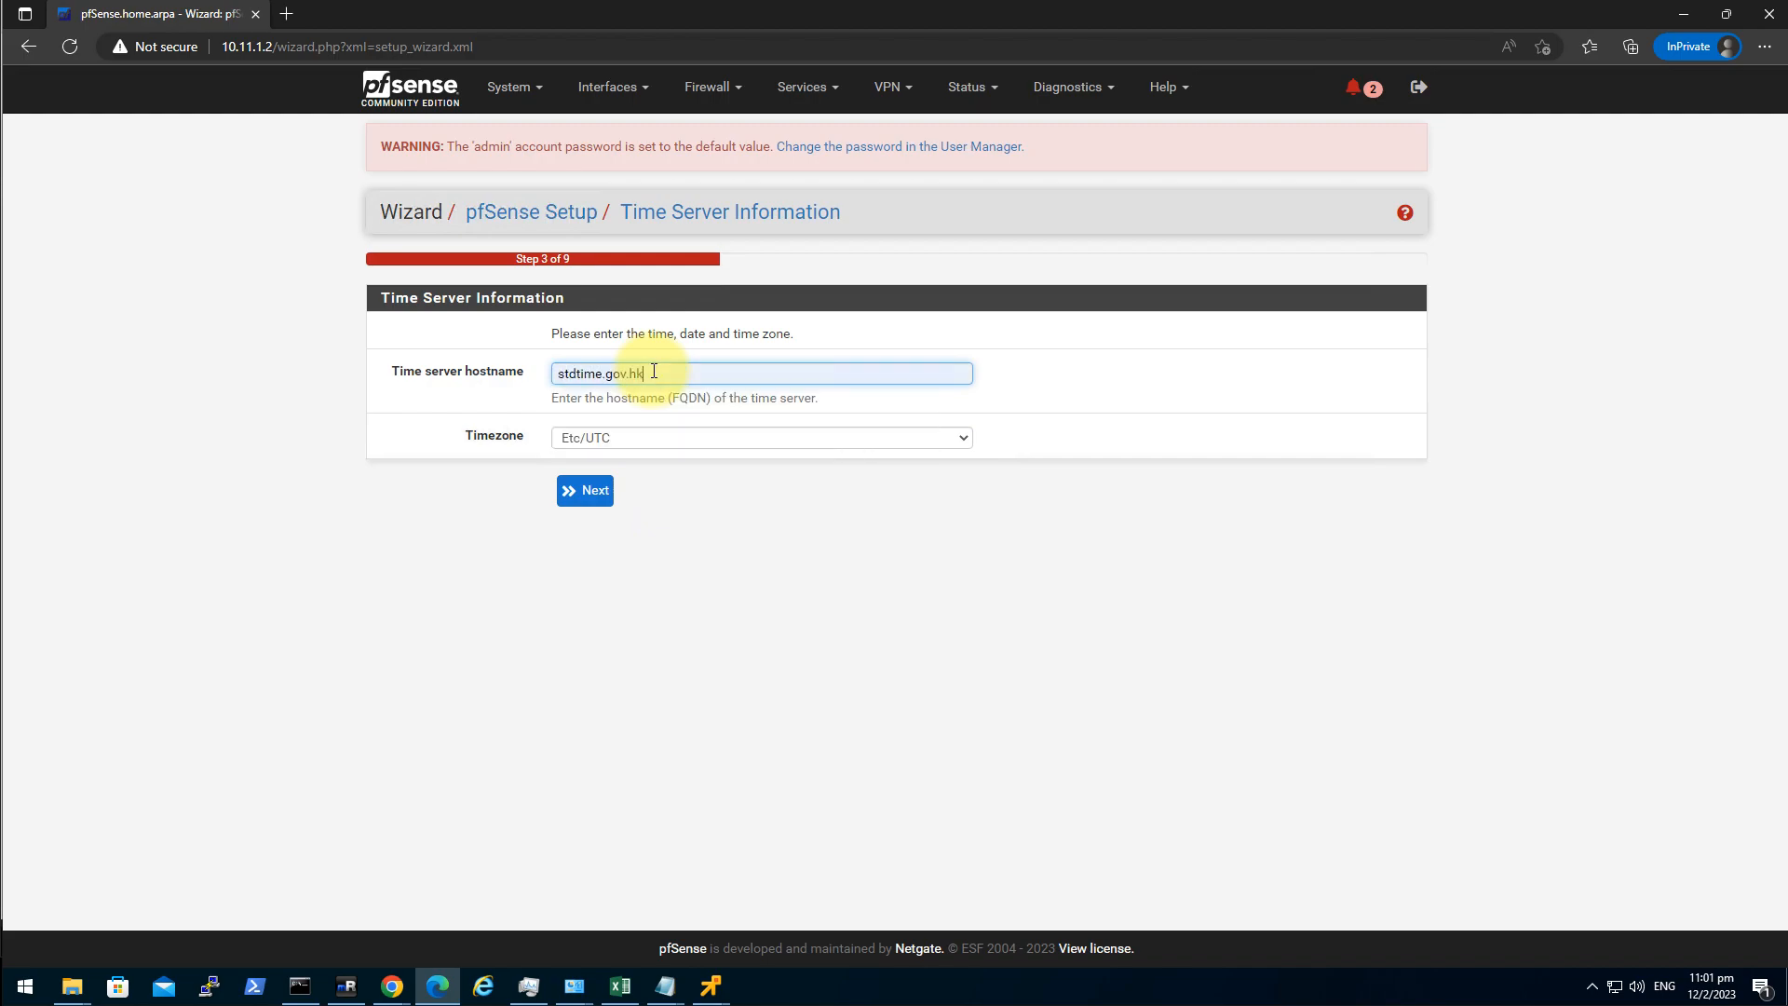
Set the timezone to Asia/Hong_Kong and continue to the WAN interface step.
{"action": "left_click", "coordinate": [647, 436]}
{"action": "left_click", "coordinate": [650, 434]}
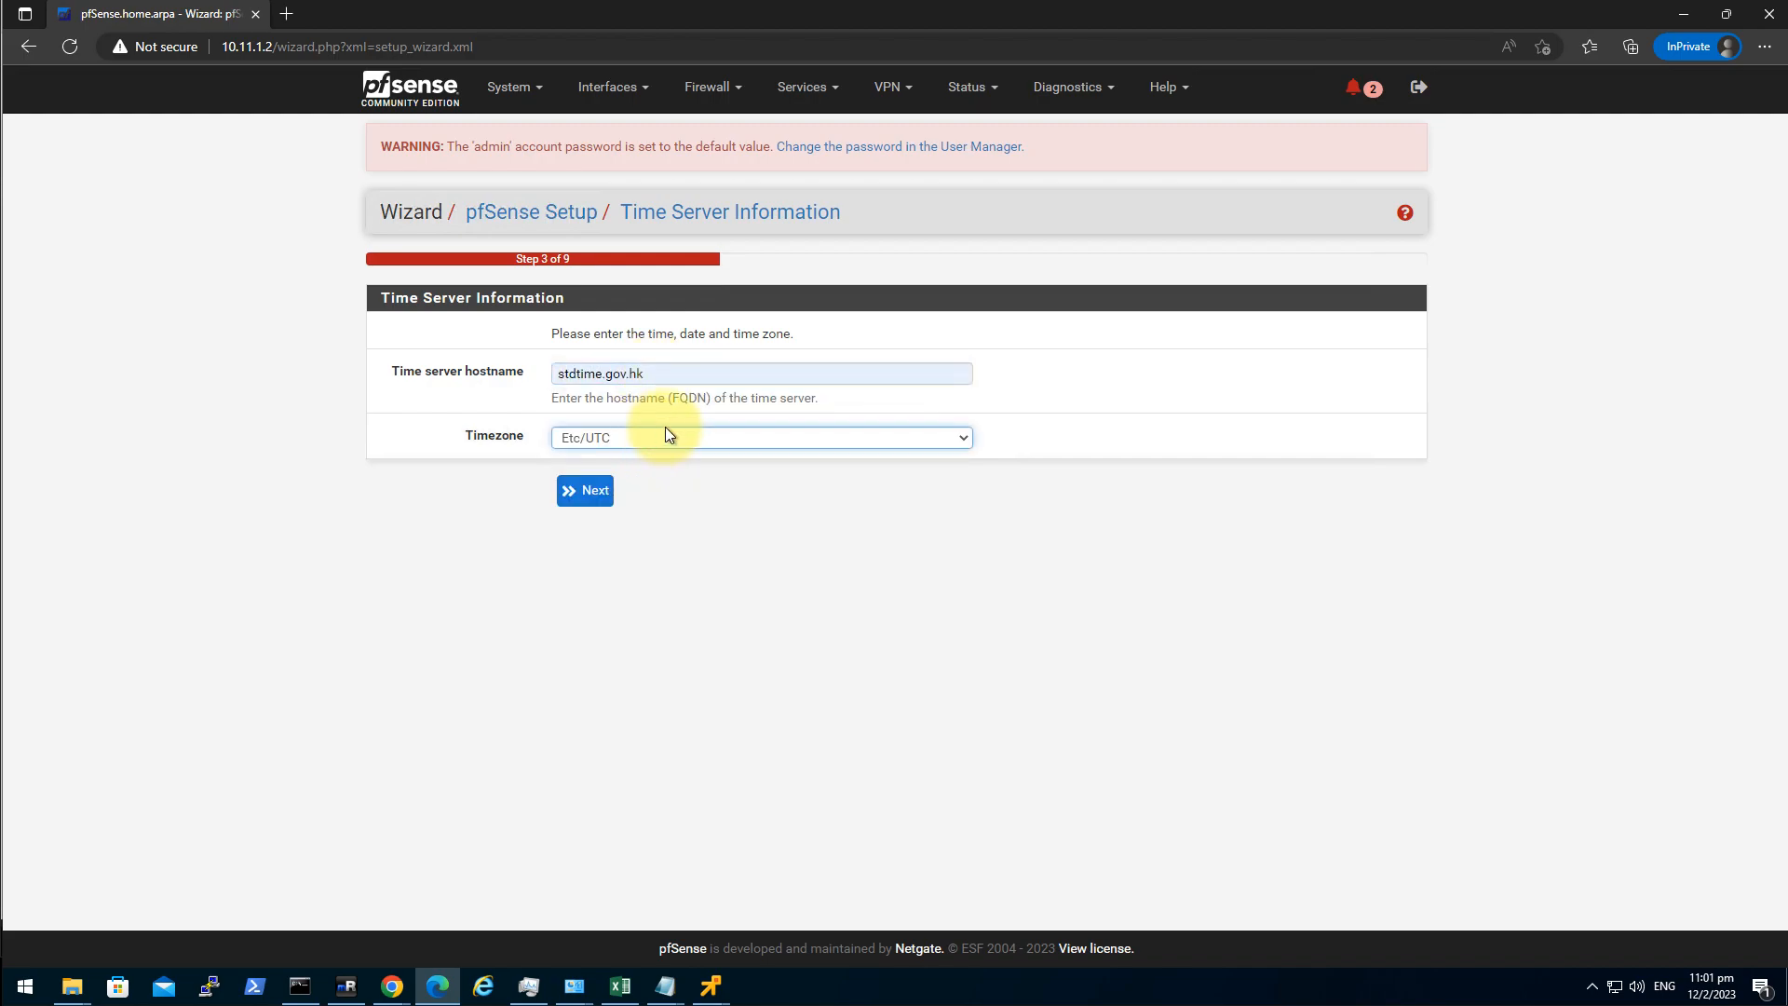
{"action": "left_click", "coordinate": [665, 435]}
{"action": "type", "text": "asia"}
{"action": "scroll", "coordinate": [700, 657], "scroll_direction": "down", "scroll_amount": 5}
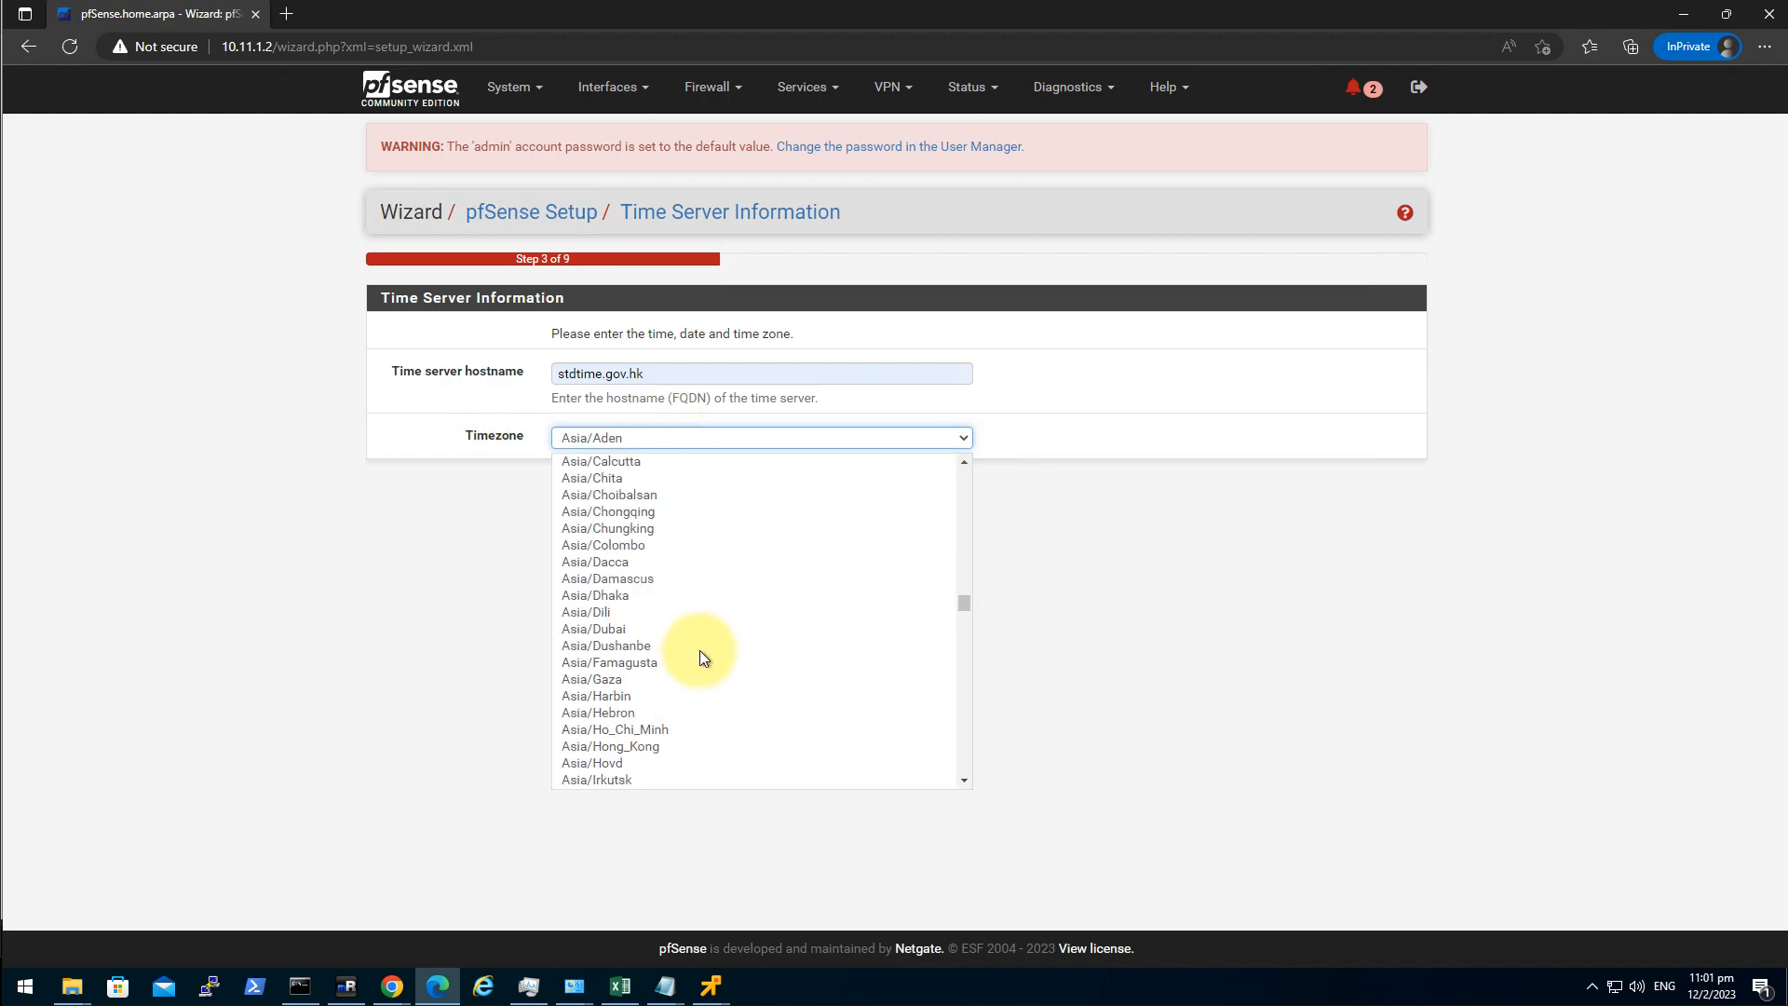
{"action": "scroll", "coordinate": [701, 658], "scroll_direction": "down", "scroll_amount": 3}
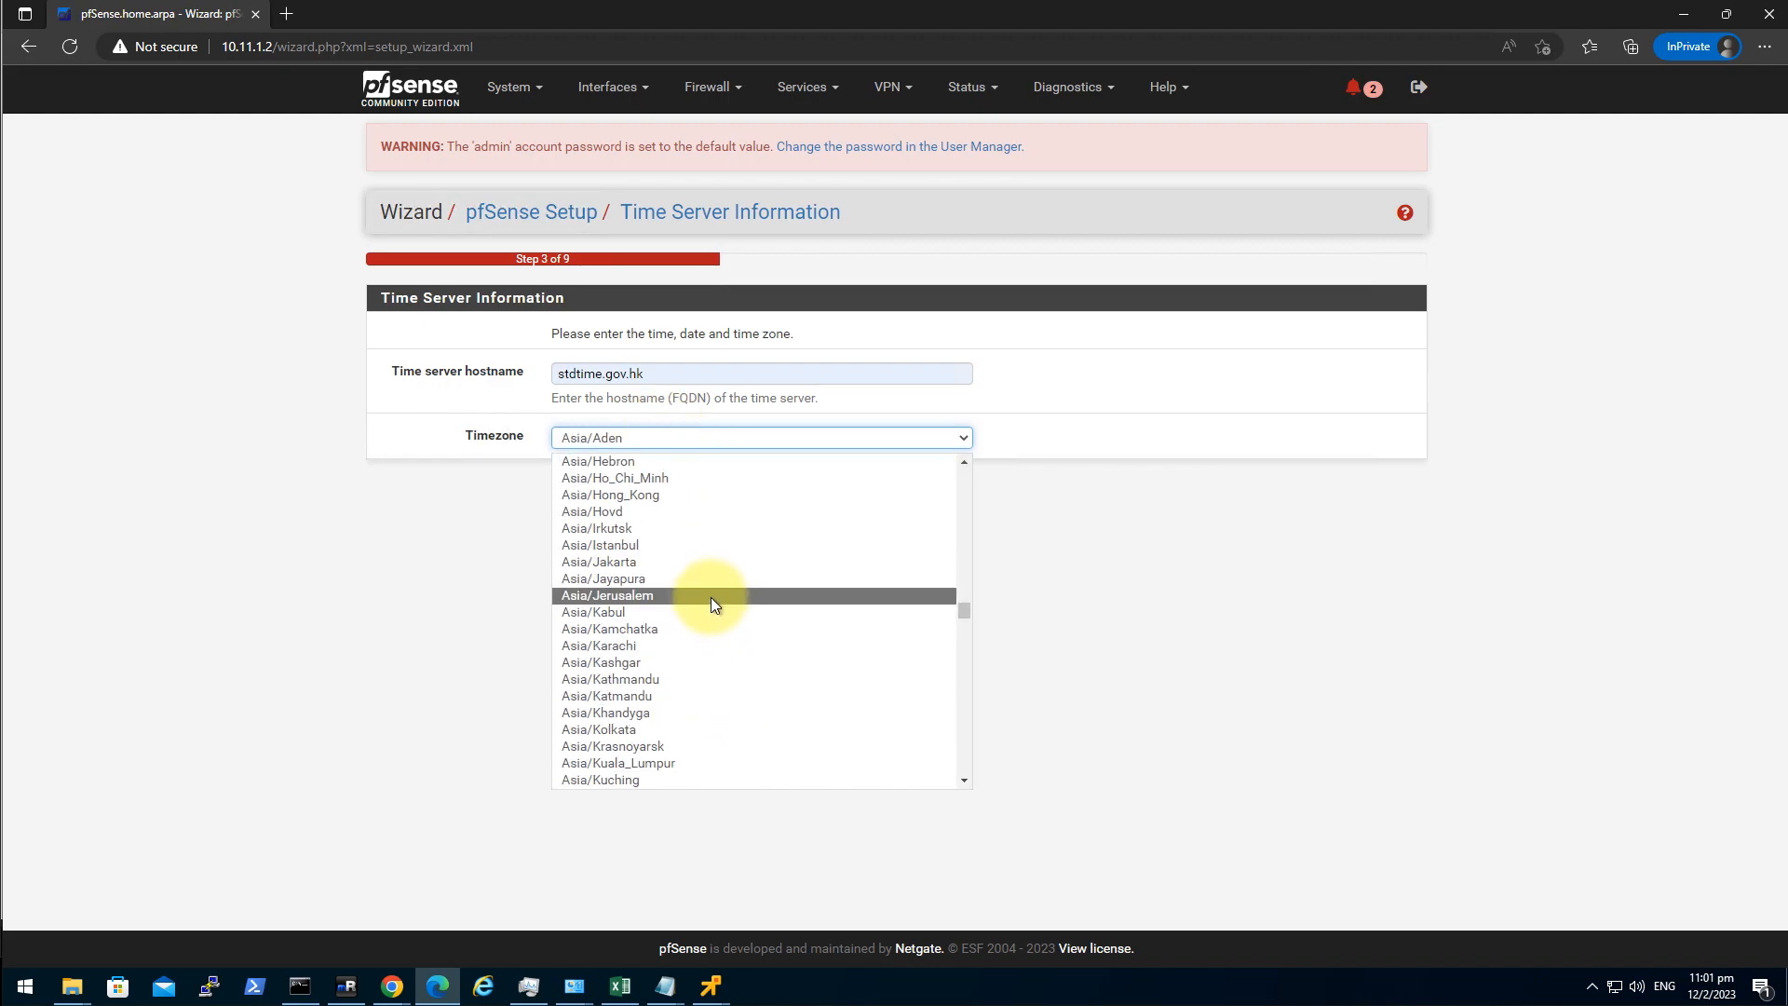
{"action": "left_click", "coordinate": [700, 494]}
{"action": "left_click", "coordinate": [589, 489]}
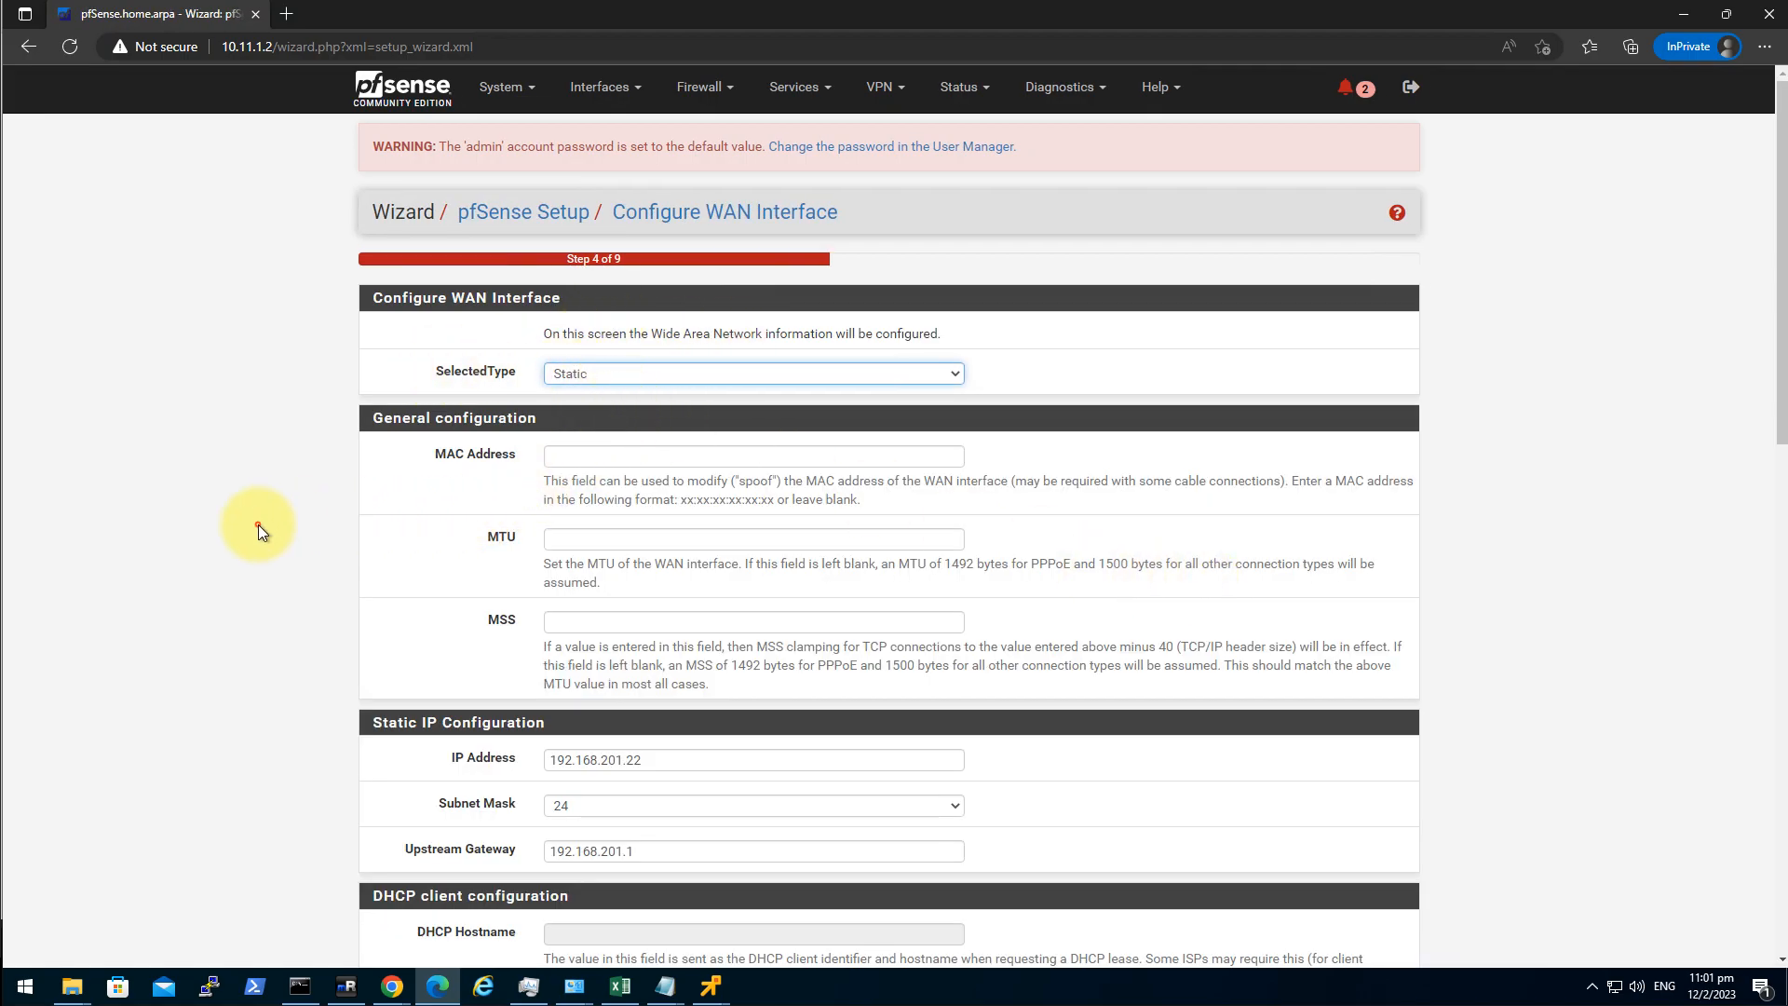
Turn off Block bogon networks on WAN and keep the existing LAN address.
{"action": "scroll", "coordinate": [571, 400], "scroll_direction": "down", "scroll_amount": 9}
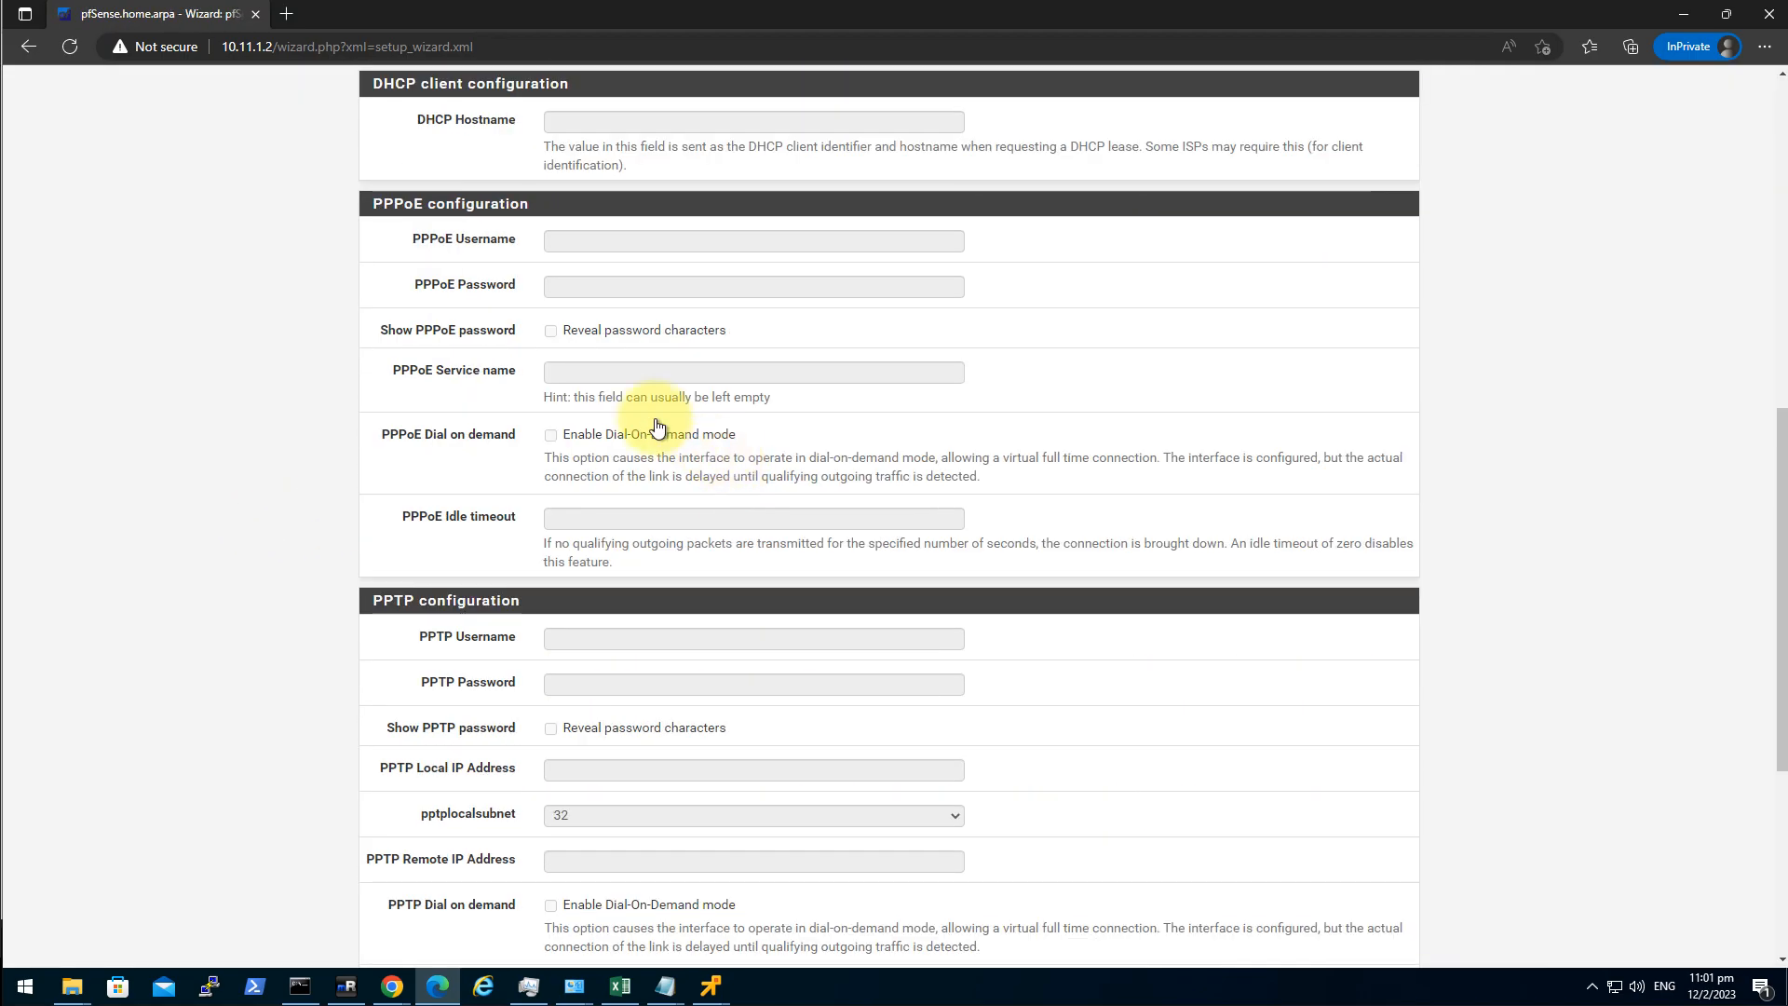
{"action": "scroll", "coordinate": [658, 427], "scroll_direction": "down", "scroll_amount": 5}
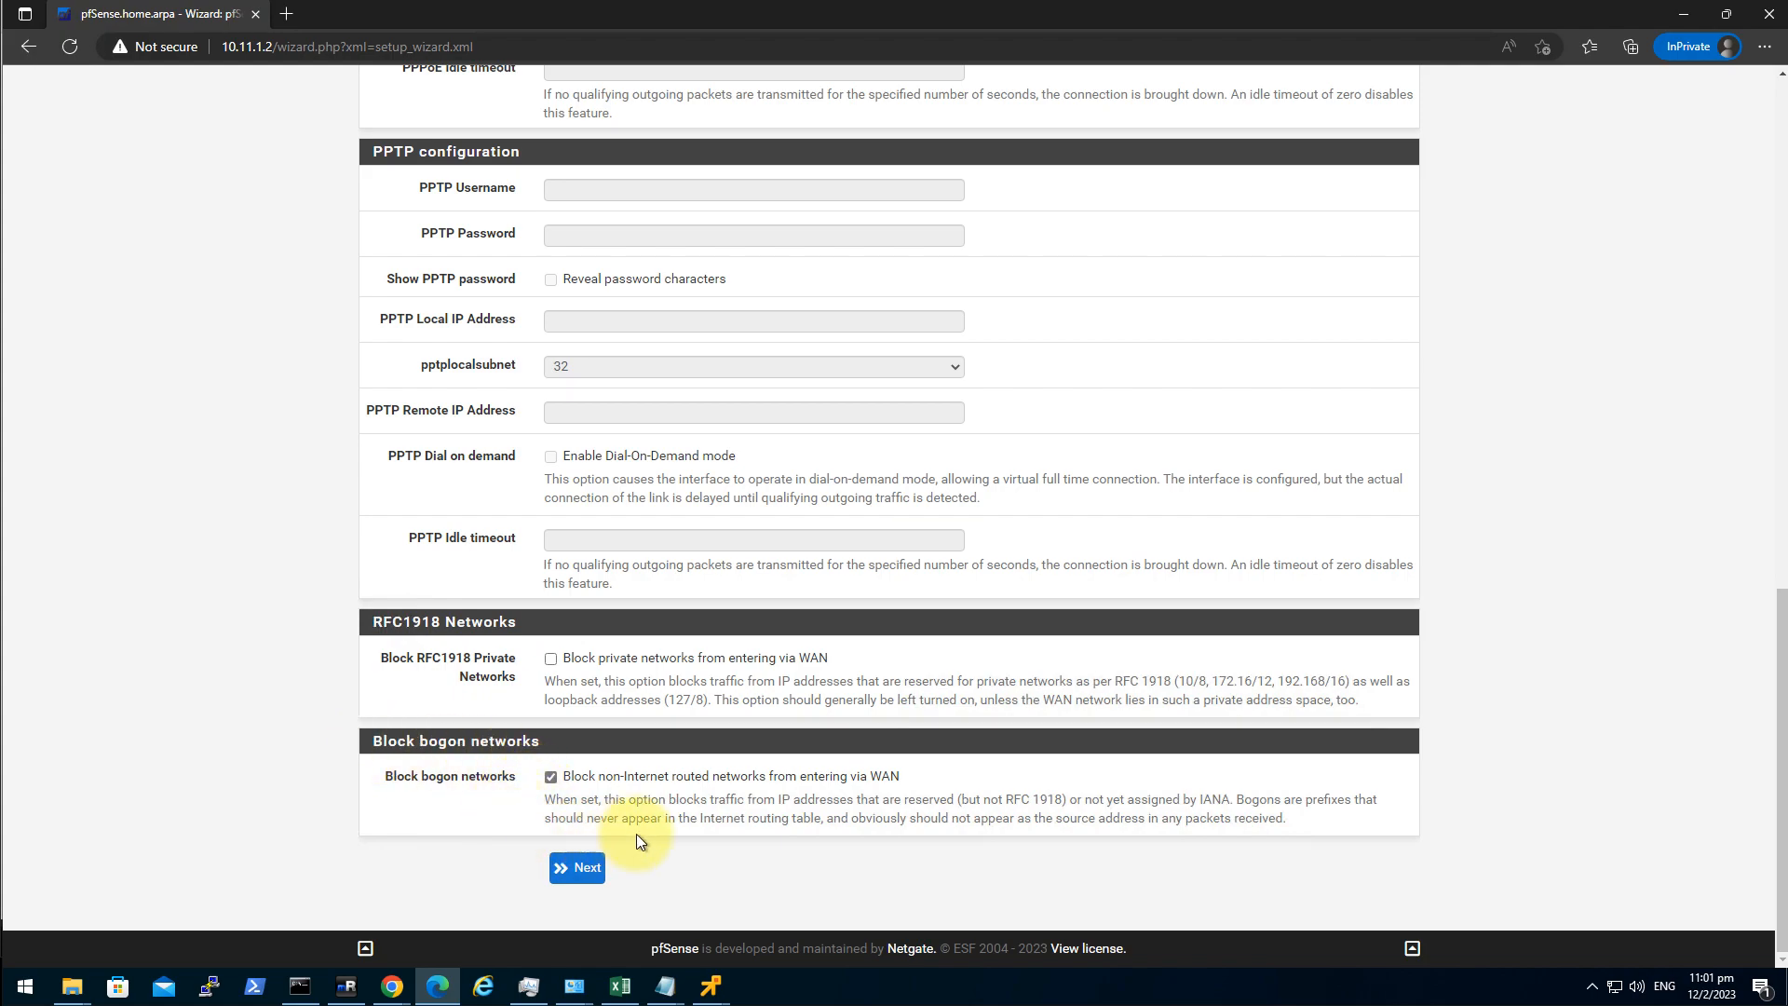
{"action": "left_click", "coordinate": [551, 778]}
{"action": "left_click", "coordinate": [586, 868]}
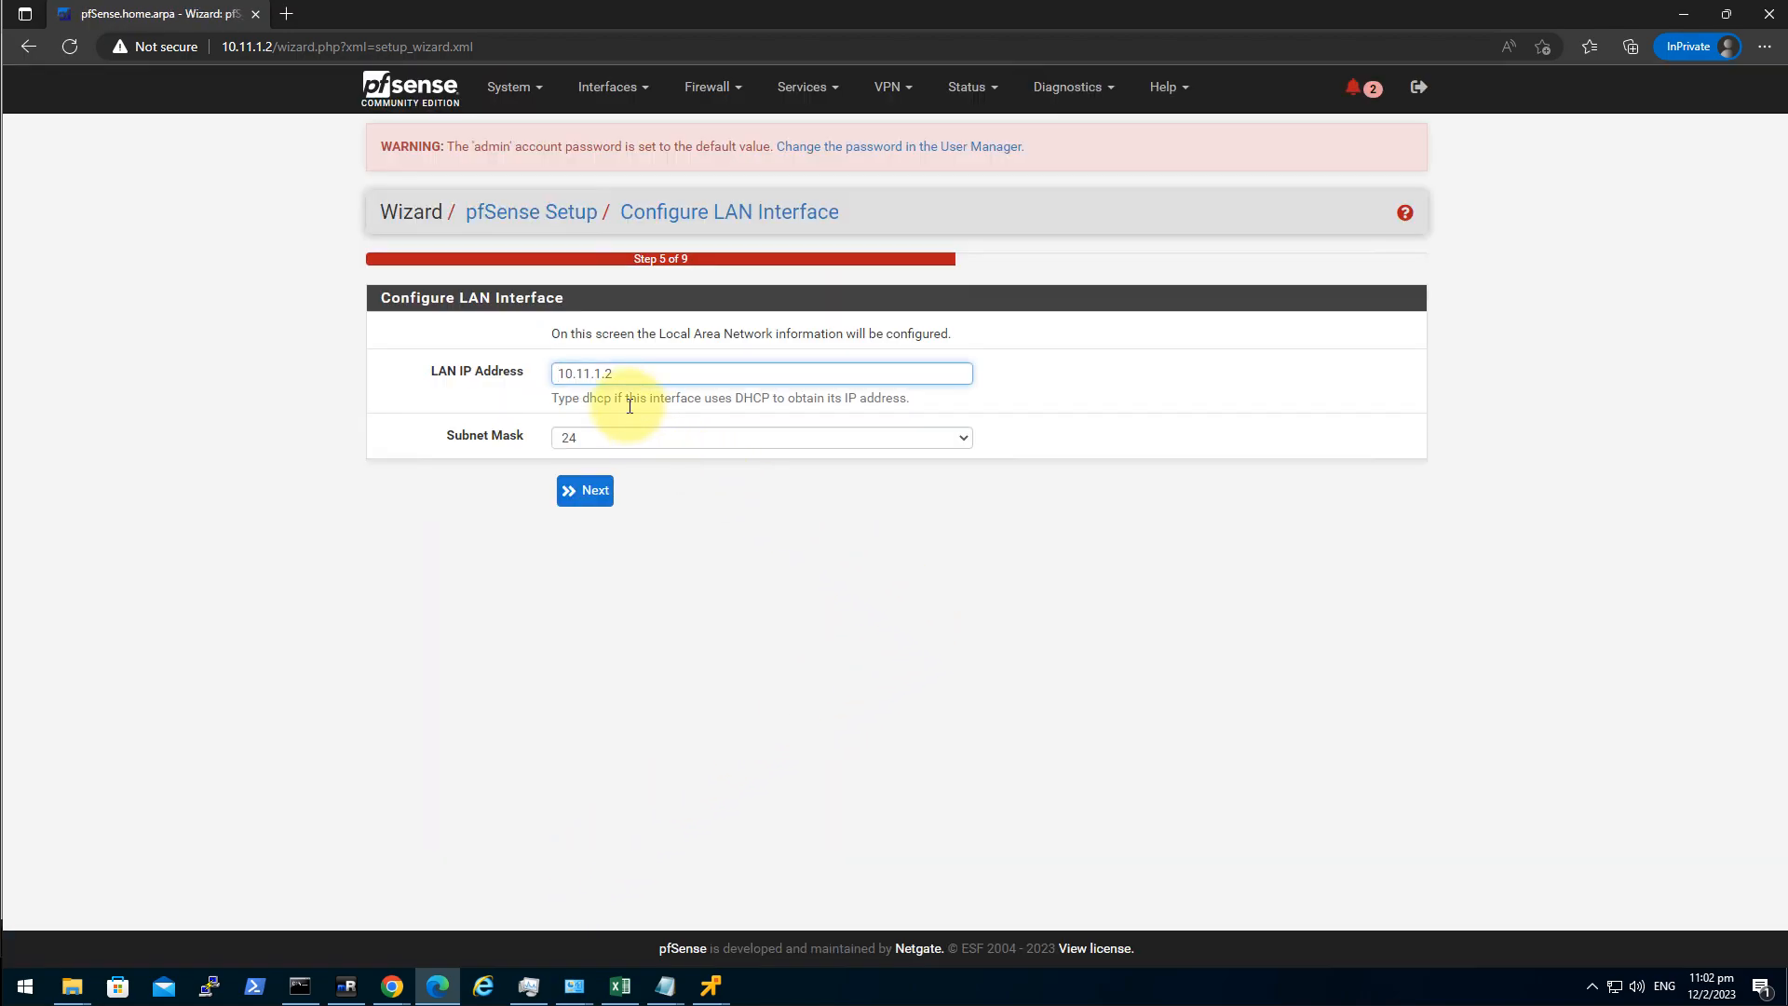
{"action": "left_click", "coordinate": [591, 492]}
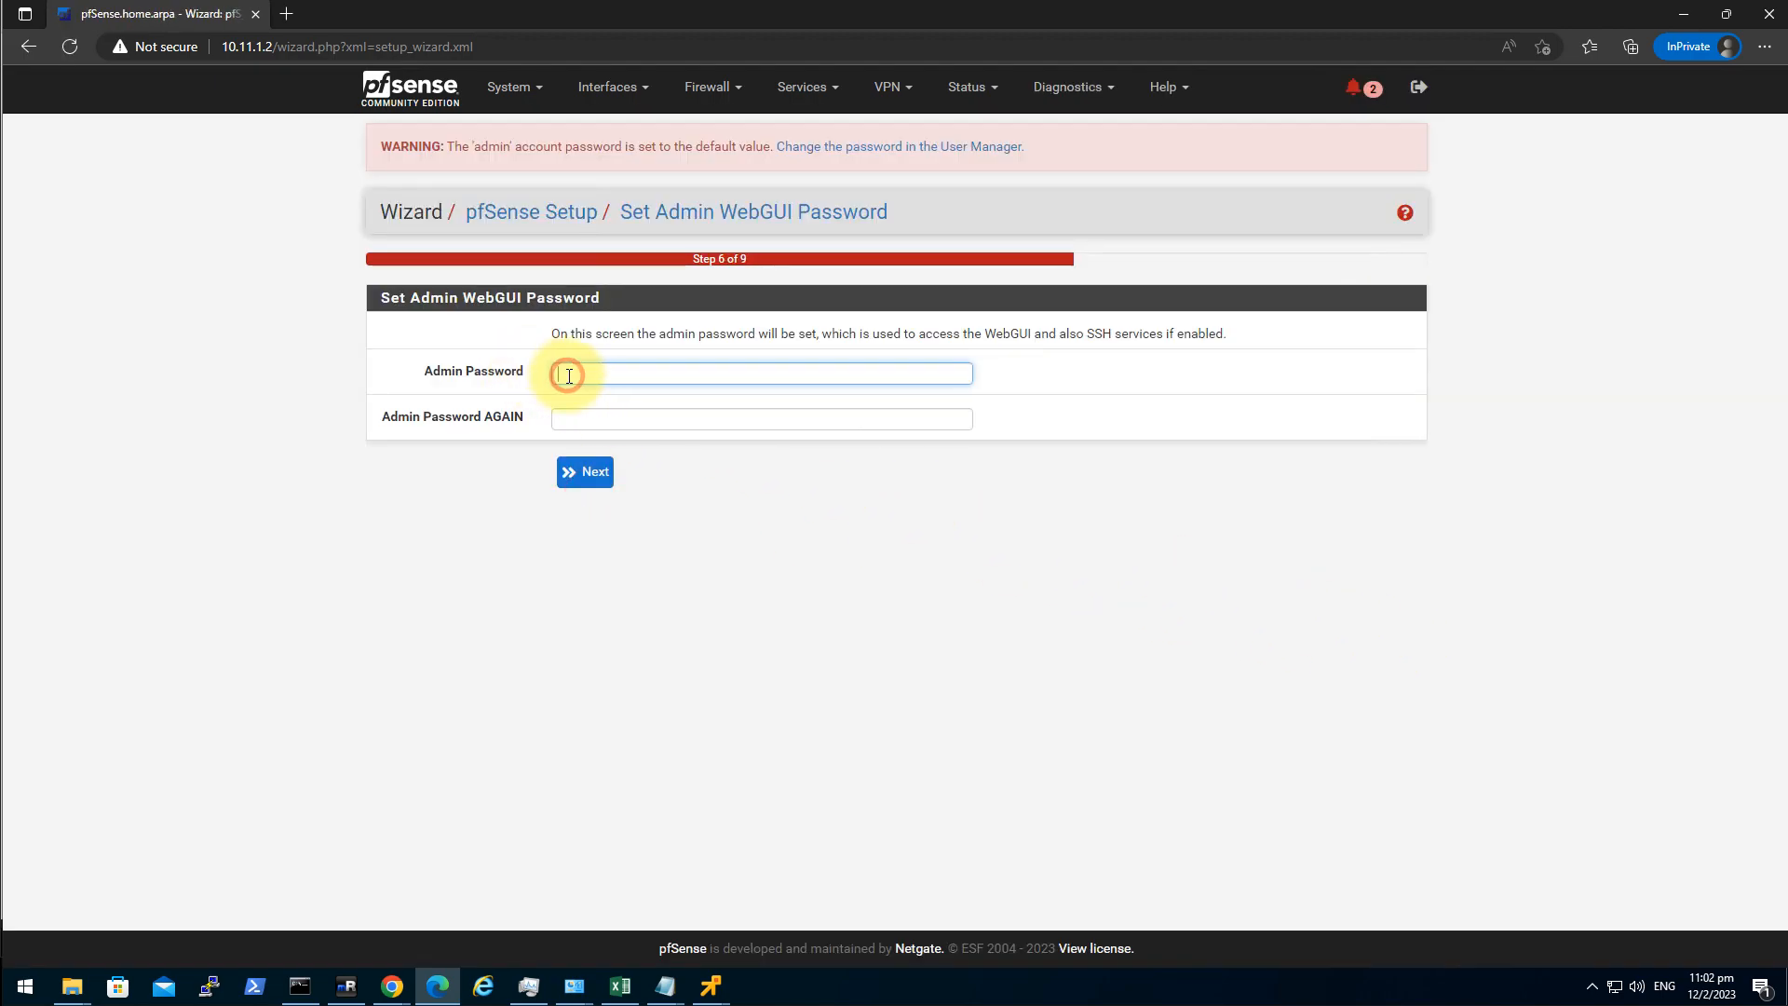
Set the new admin password, reload and finish setup, then return to mRemoteNG.
{"action": "type", "text": "••••••••••"}
{"action": "key", "text": "Tab"}
{"action": "type", "text": "••••••••••"}
{"action": "key", "text": "Return"}
{"action": "left_click", "coordinate": [569, 331]}
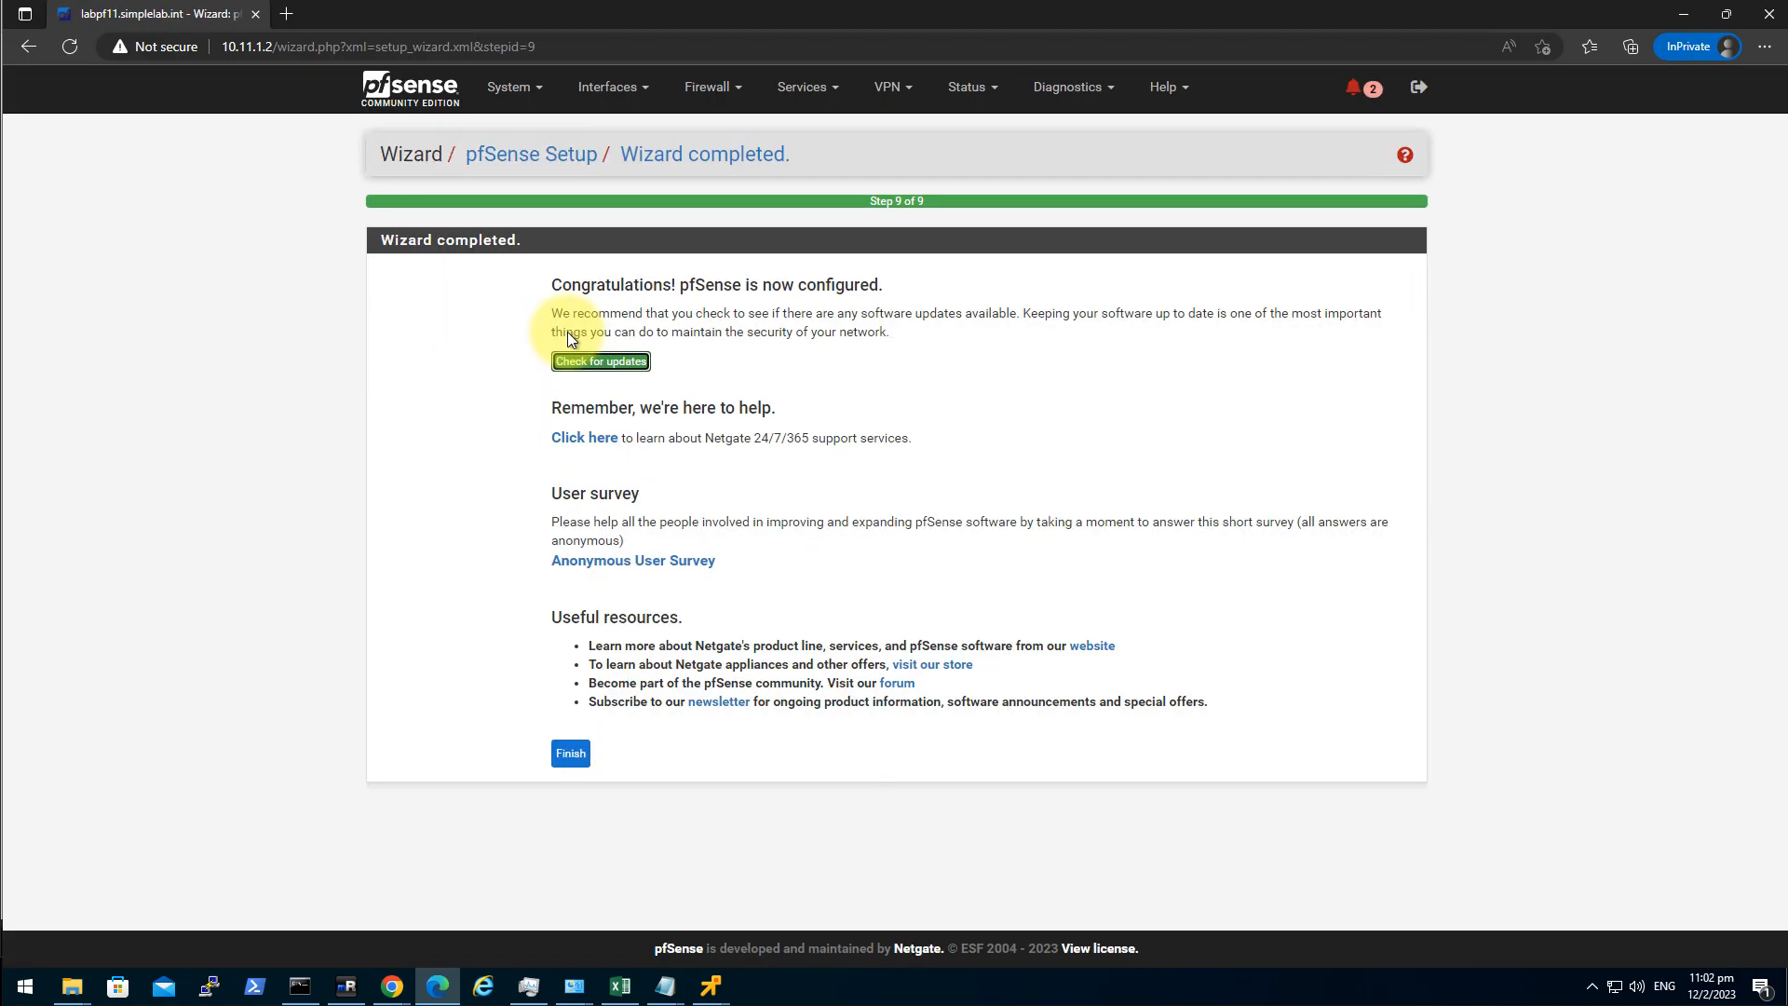
{"action": "left_click", "coordinate": [571, 754]}
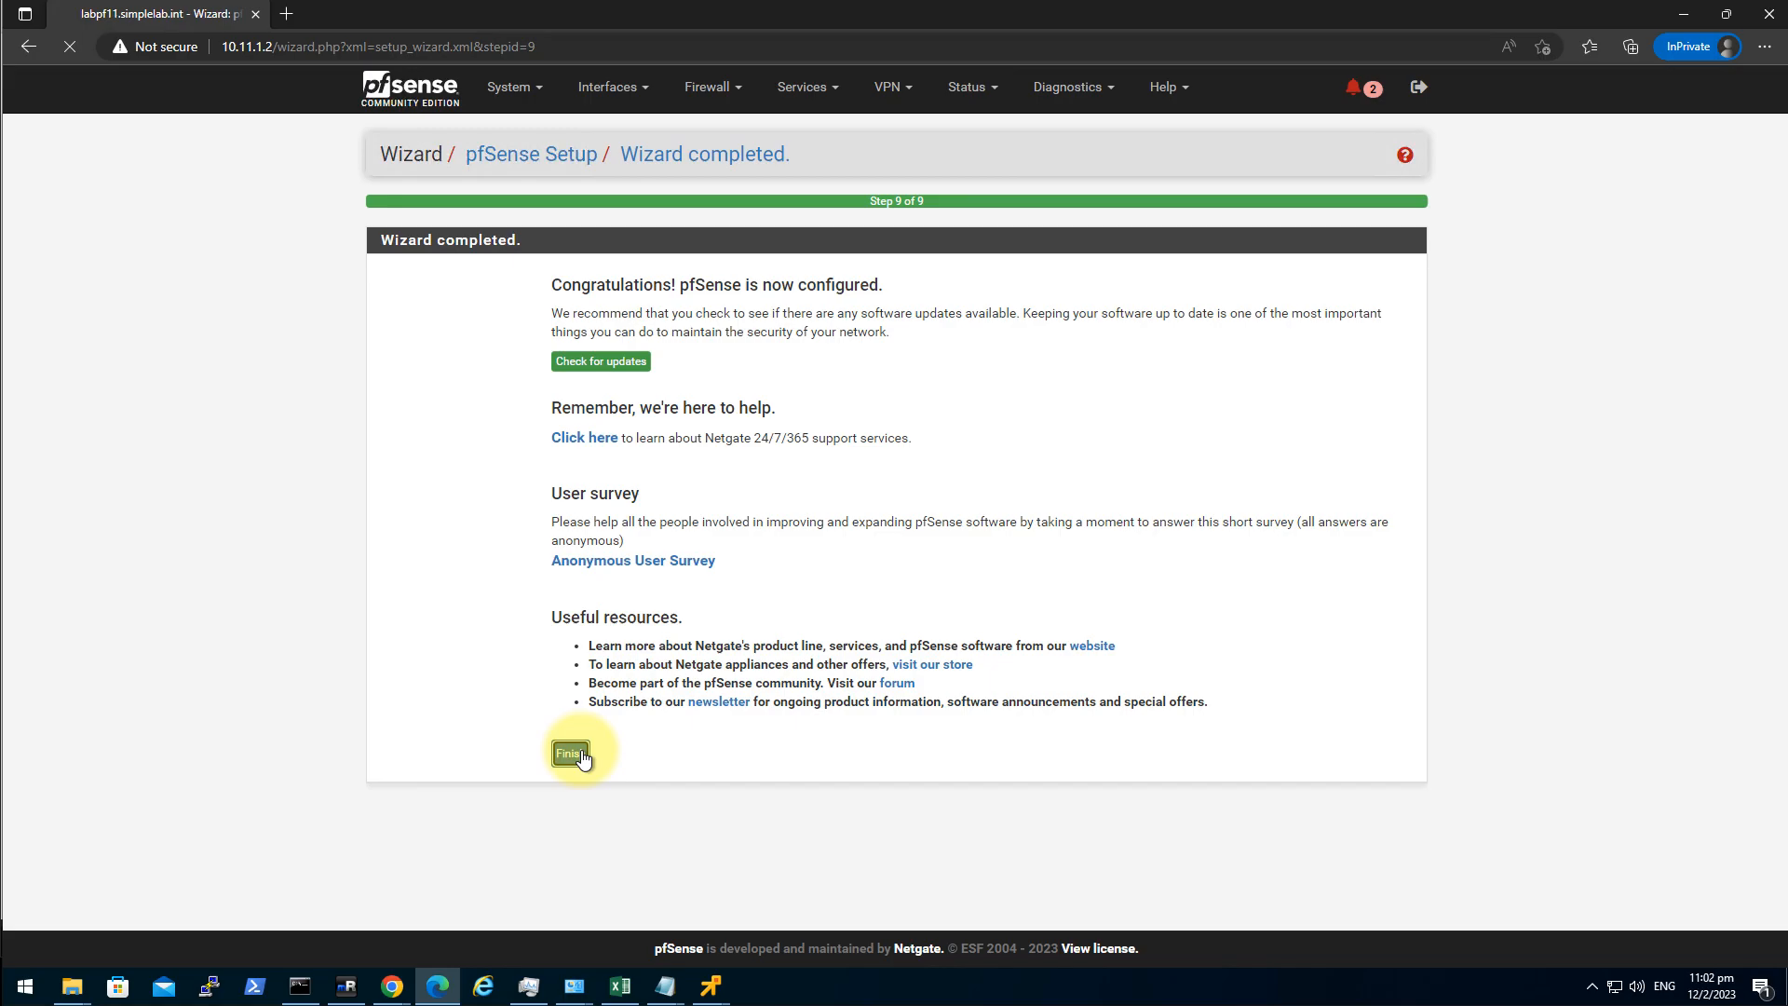
{"action": "left_click", "coordinate": [346, 985]}
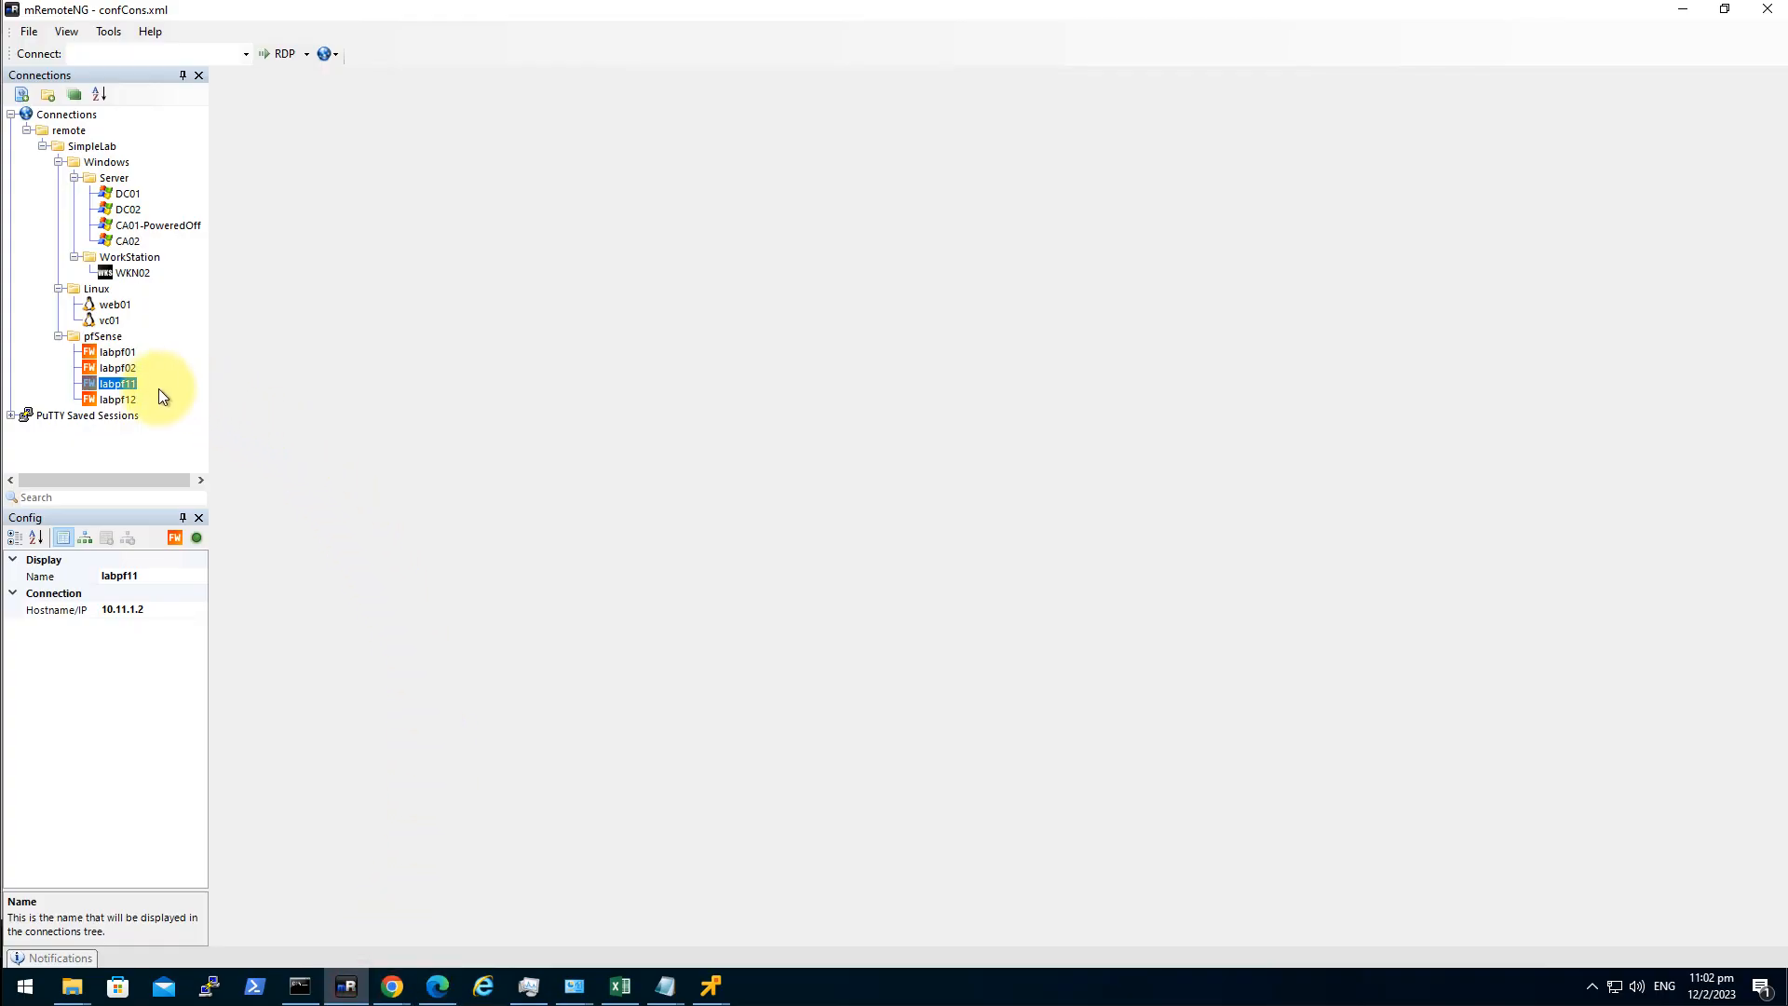
Open the labpf11 SSH session and enter the pfSense shell (option 8).
{"action": "left_click", "coordinate": [116, 366]}
{"action": "left_click", "coordinate": [120, 384]}
{"action": "left_click", "coordinate": [120, 385]}
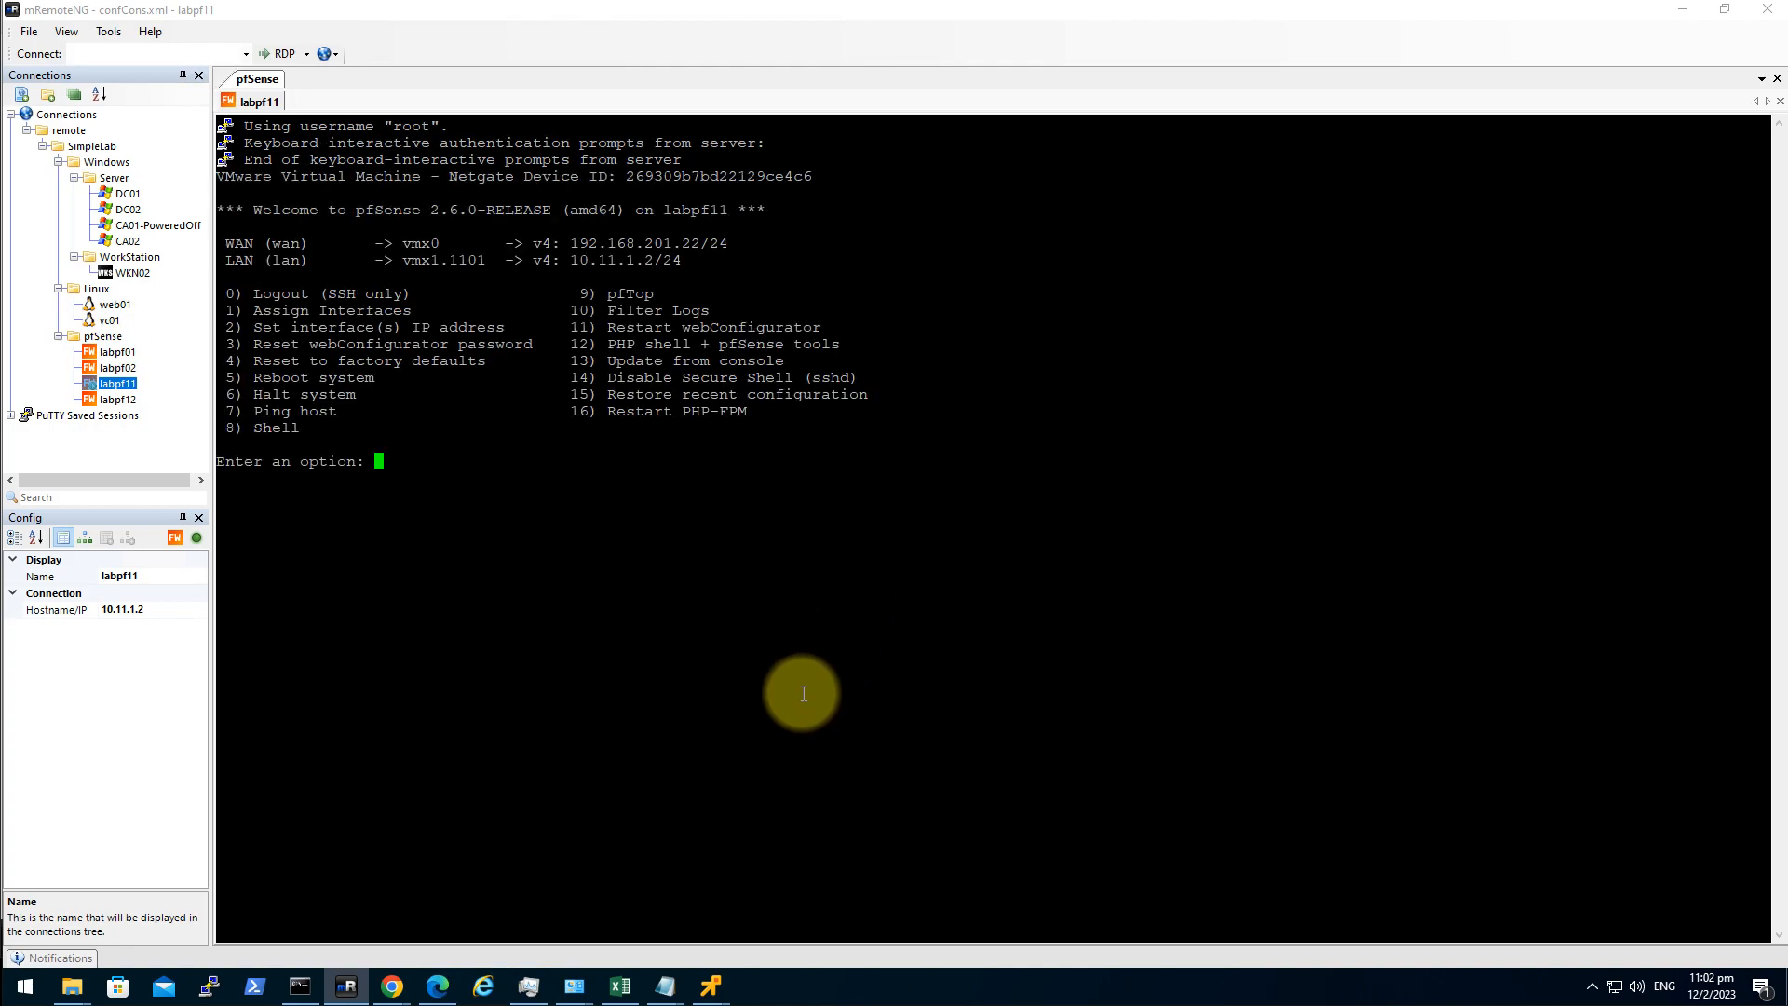
{"action": "type", "text": "8"}
{"action": "key", "text": "Return"}
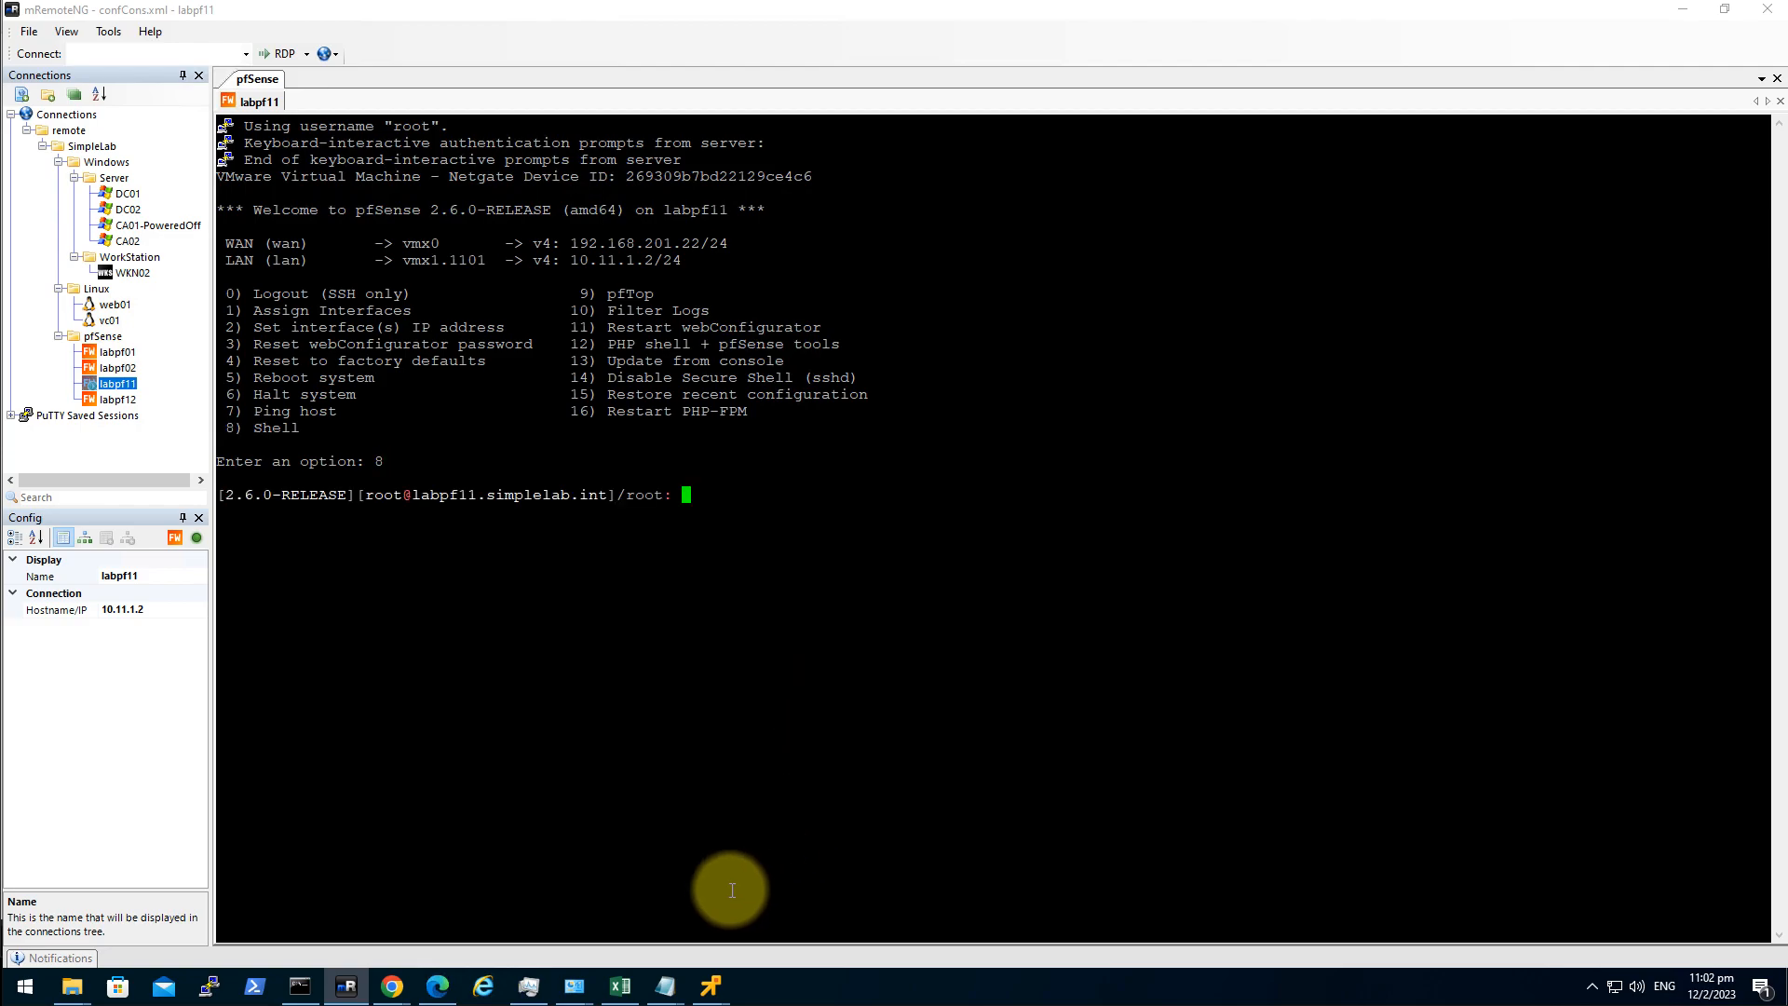
Copy the pkg add command from the pfsense api notes and run it on labpf11.
{"action": "left_click", "coordinate": [665, 986]}
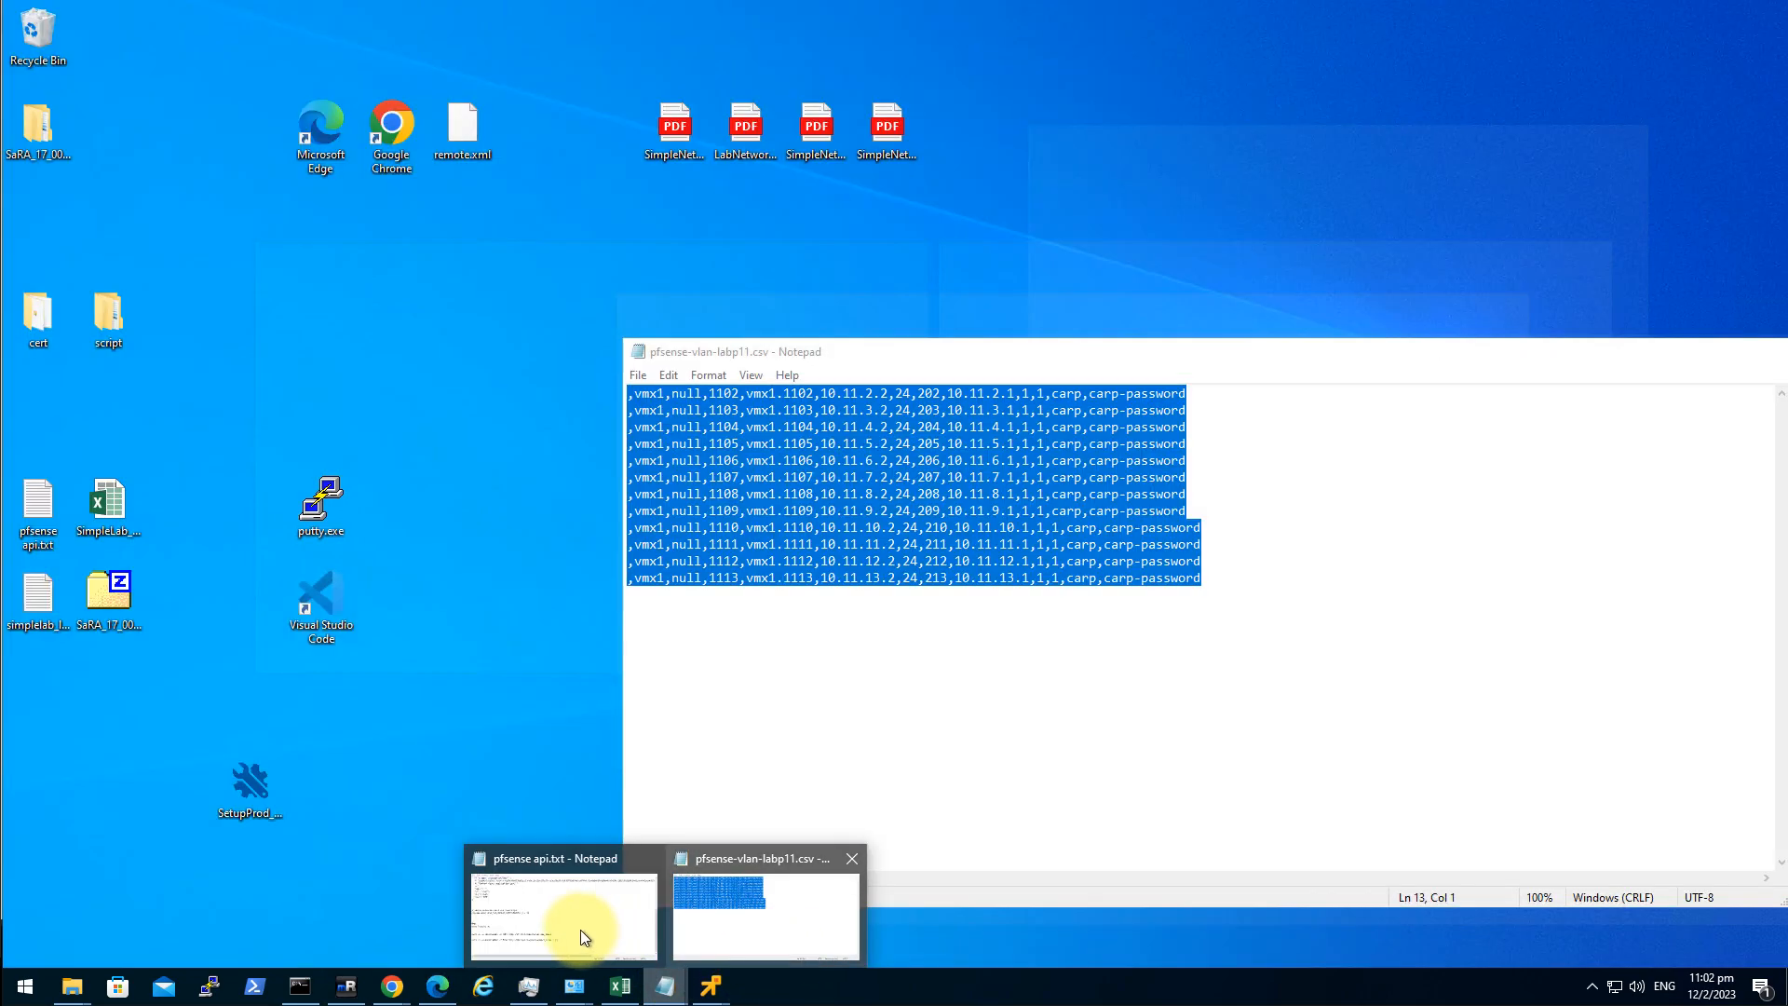
{"action": "left_click", "coordinate": [580, 926]}
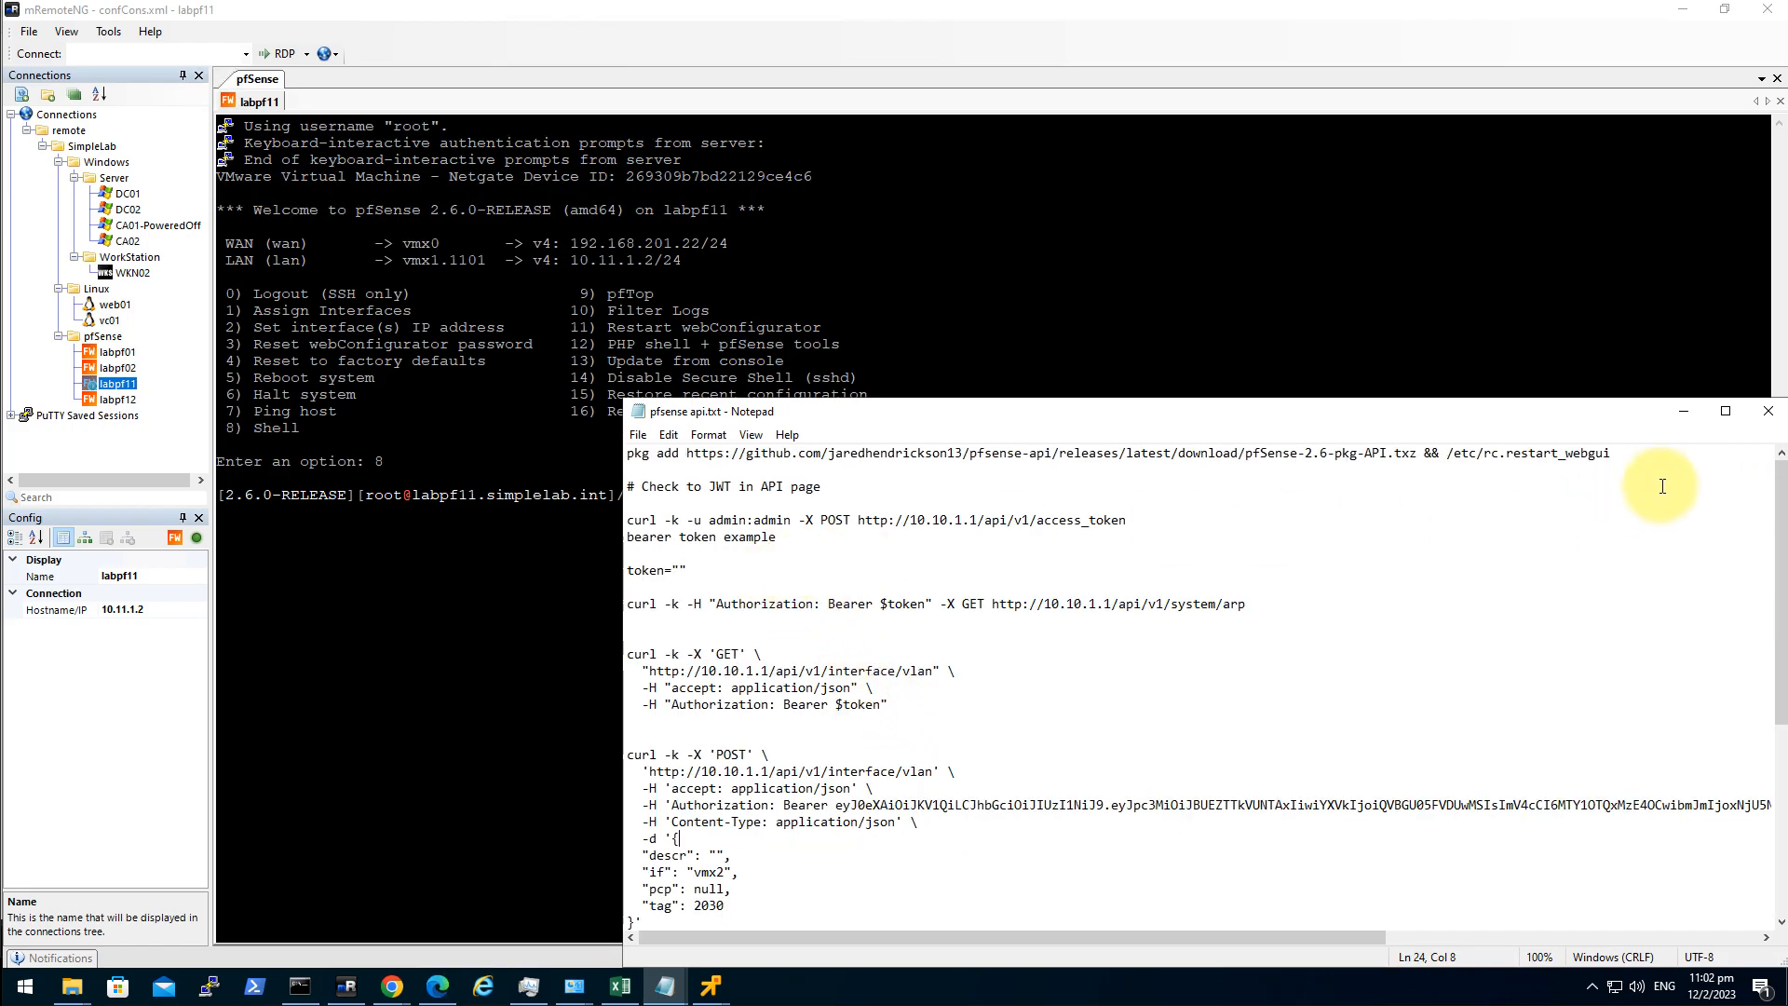
{"action": "left_click_drag", "start_coordinate": [1653, 453], "coordinate": [431, 367]}
{"action": "key", "text": "ctrl+c"}
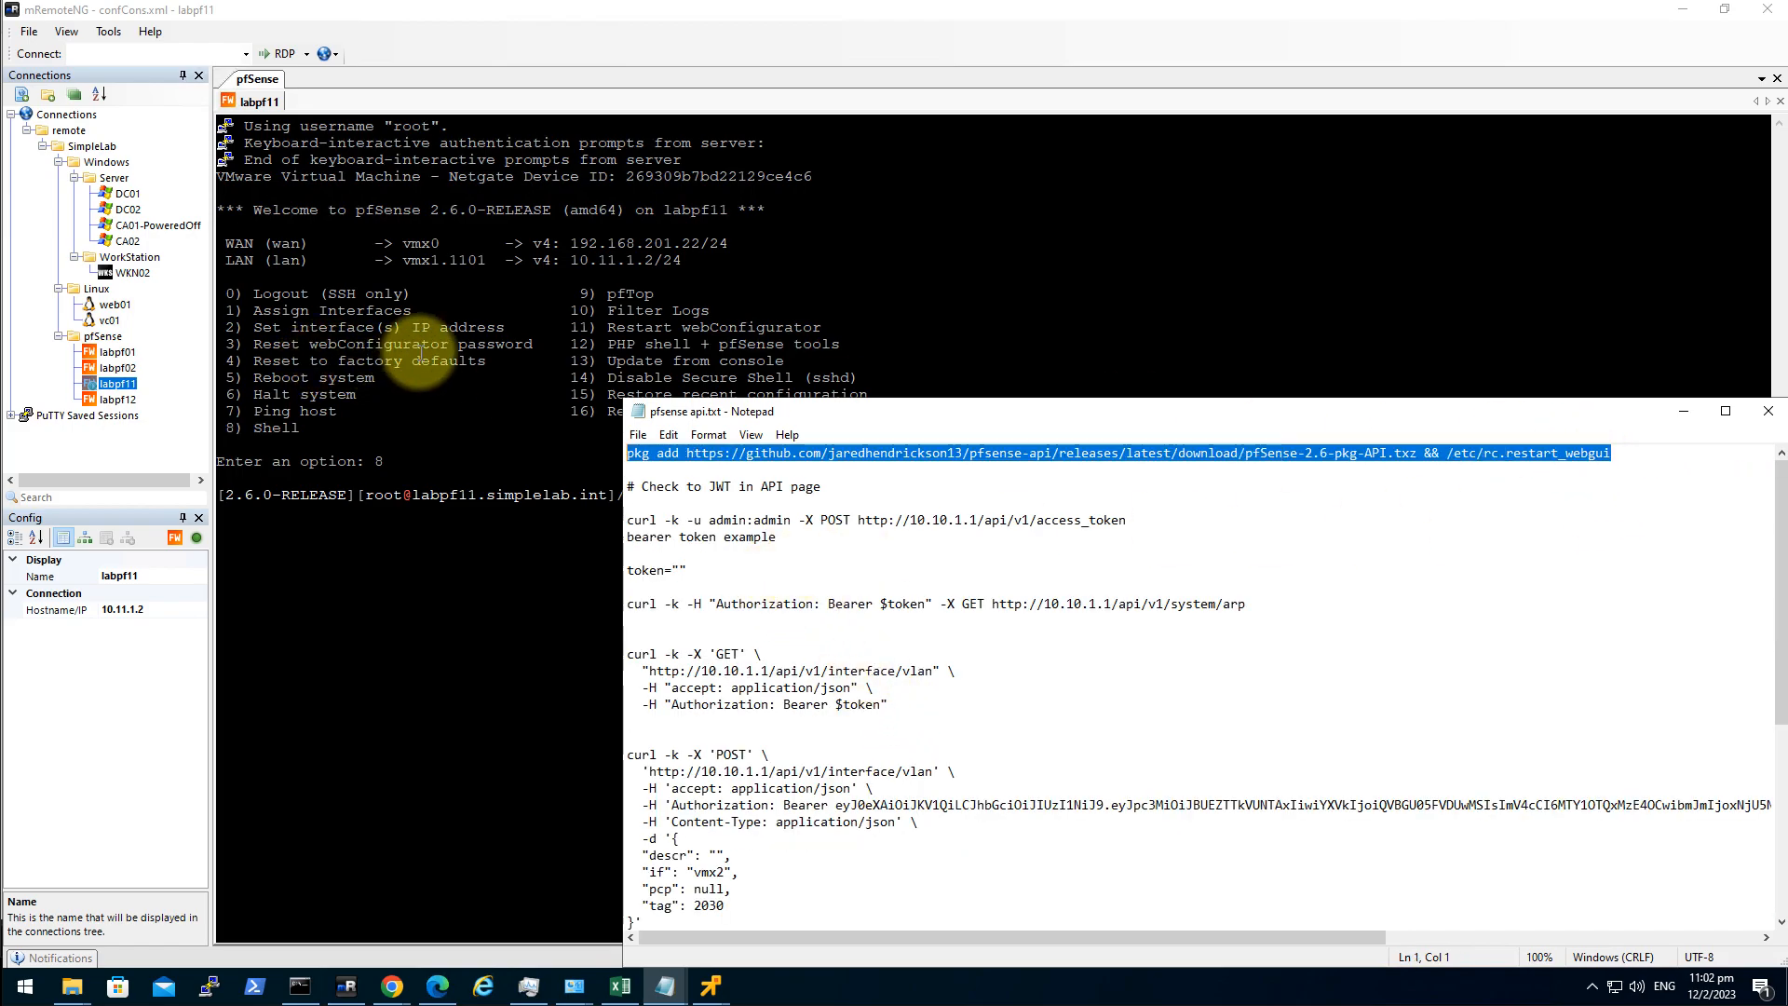
{"action": "left_click", "coordinate": [511, 501]}
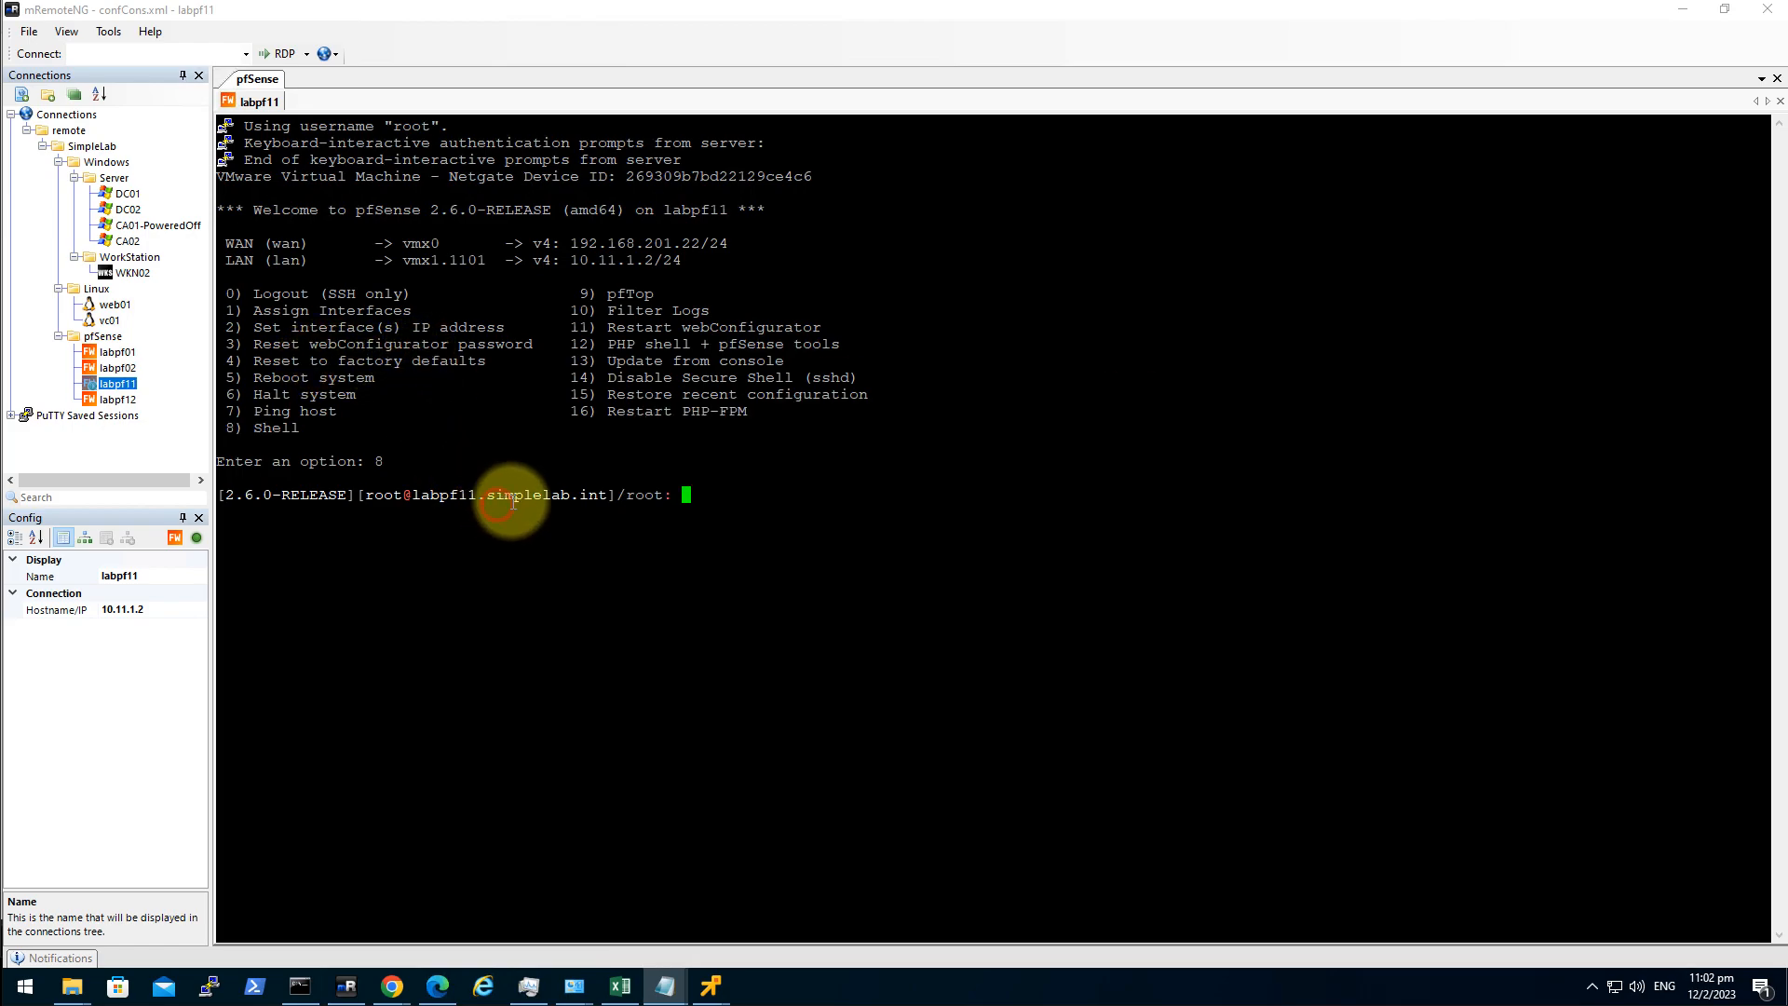
{"action": "right_click", "coordinate": [571, 485]}
{"action": "key", "text": "Return"}
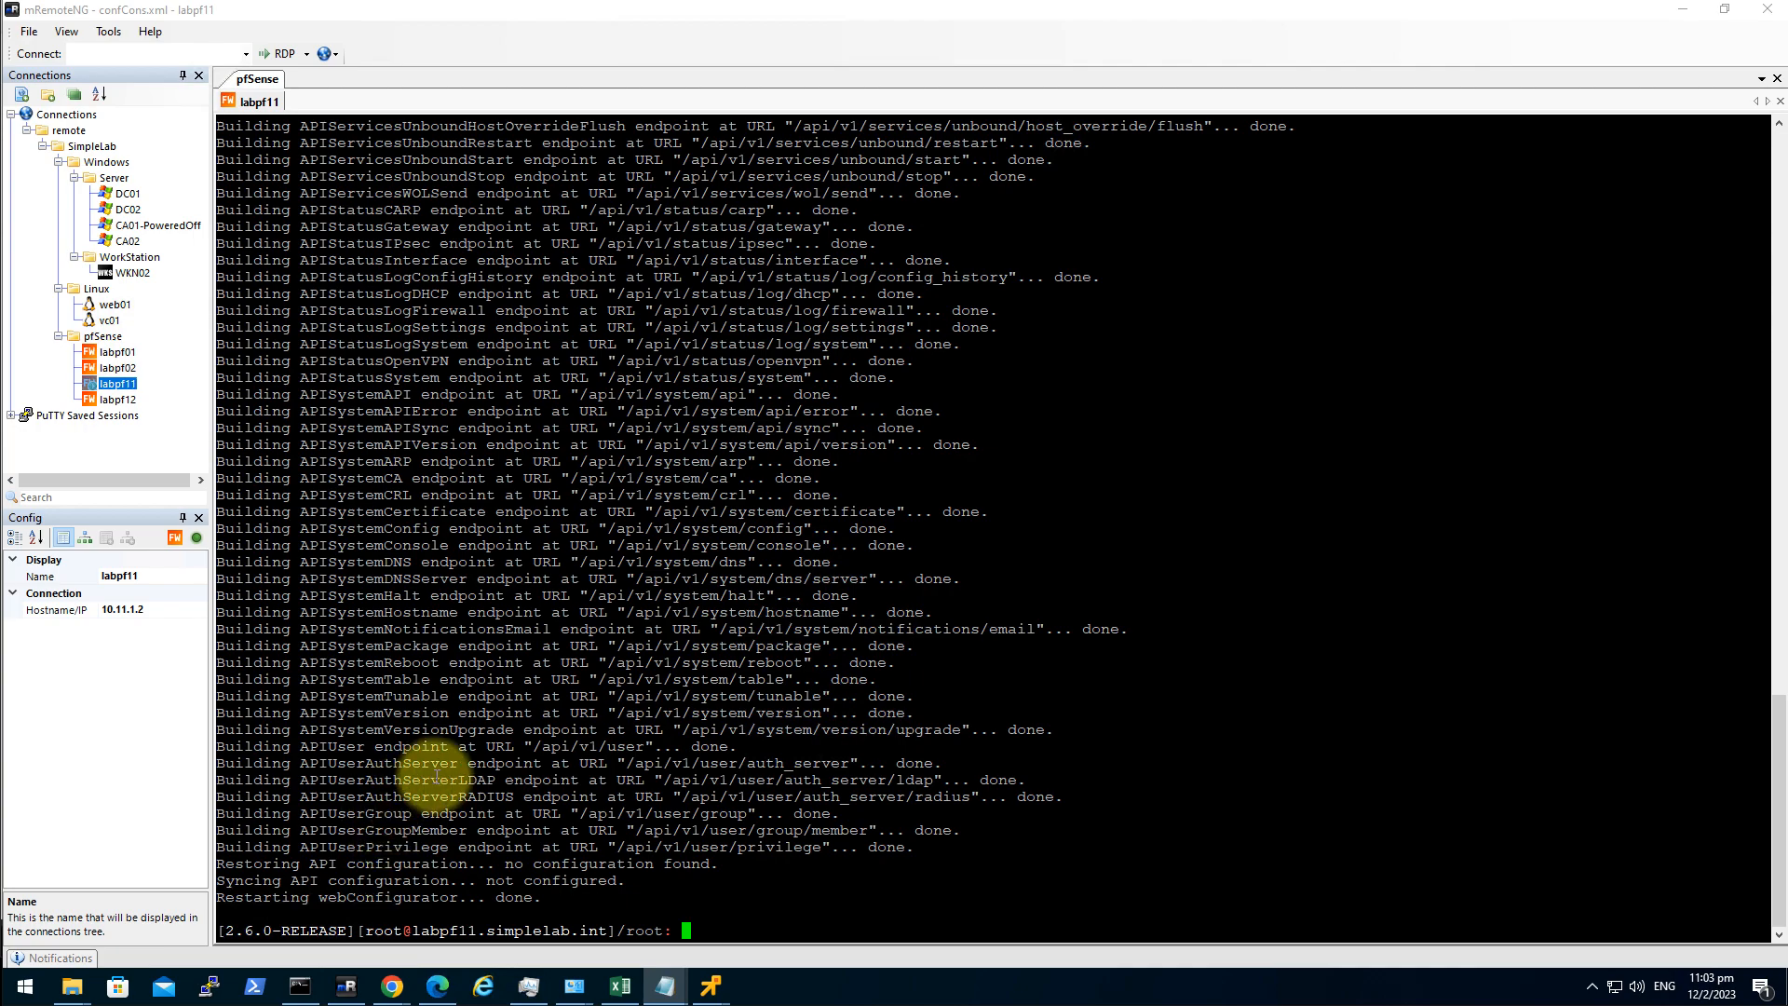
{"action": "left_click", "coordinate": [812, 658]}
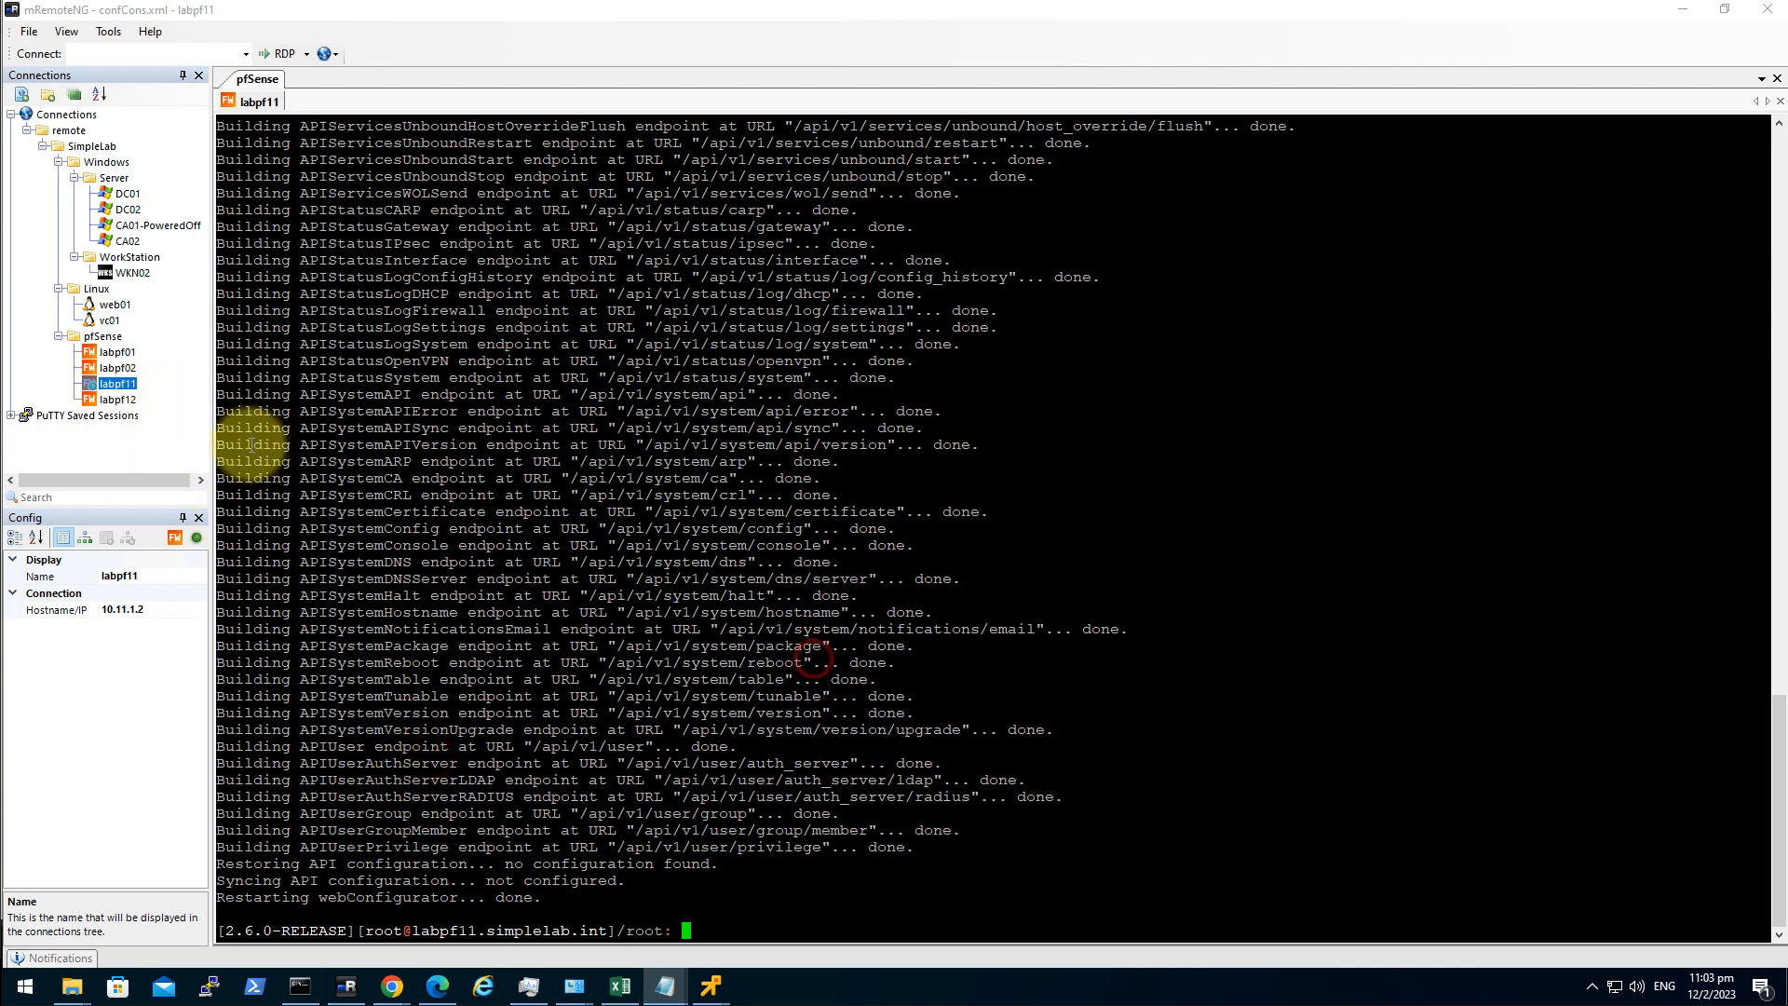
{"action": "left_click", "coordinate": [117, 306]}
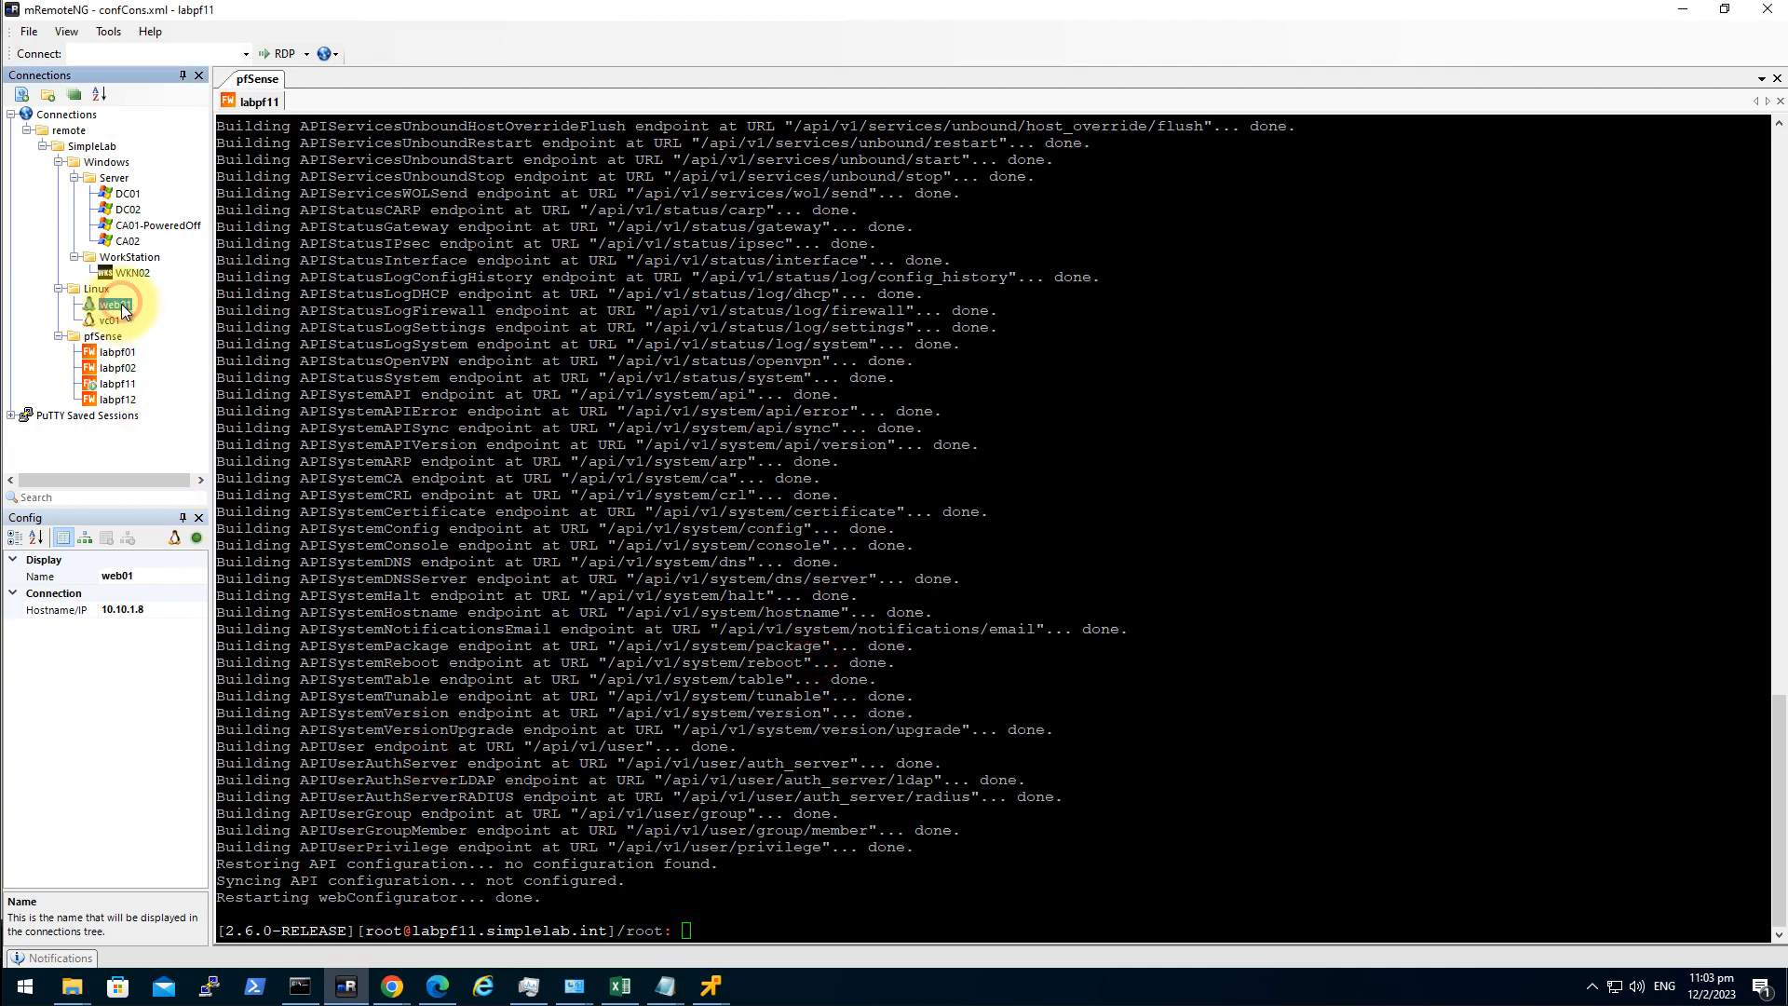
Open an SSH session to web01 and check its 10.11.1 address with ip a.
{"action": "left_click", "coordinate": [153, 609]}
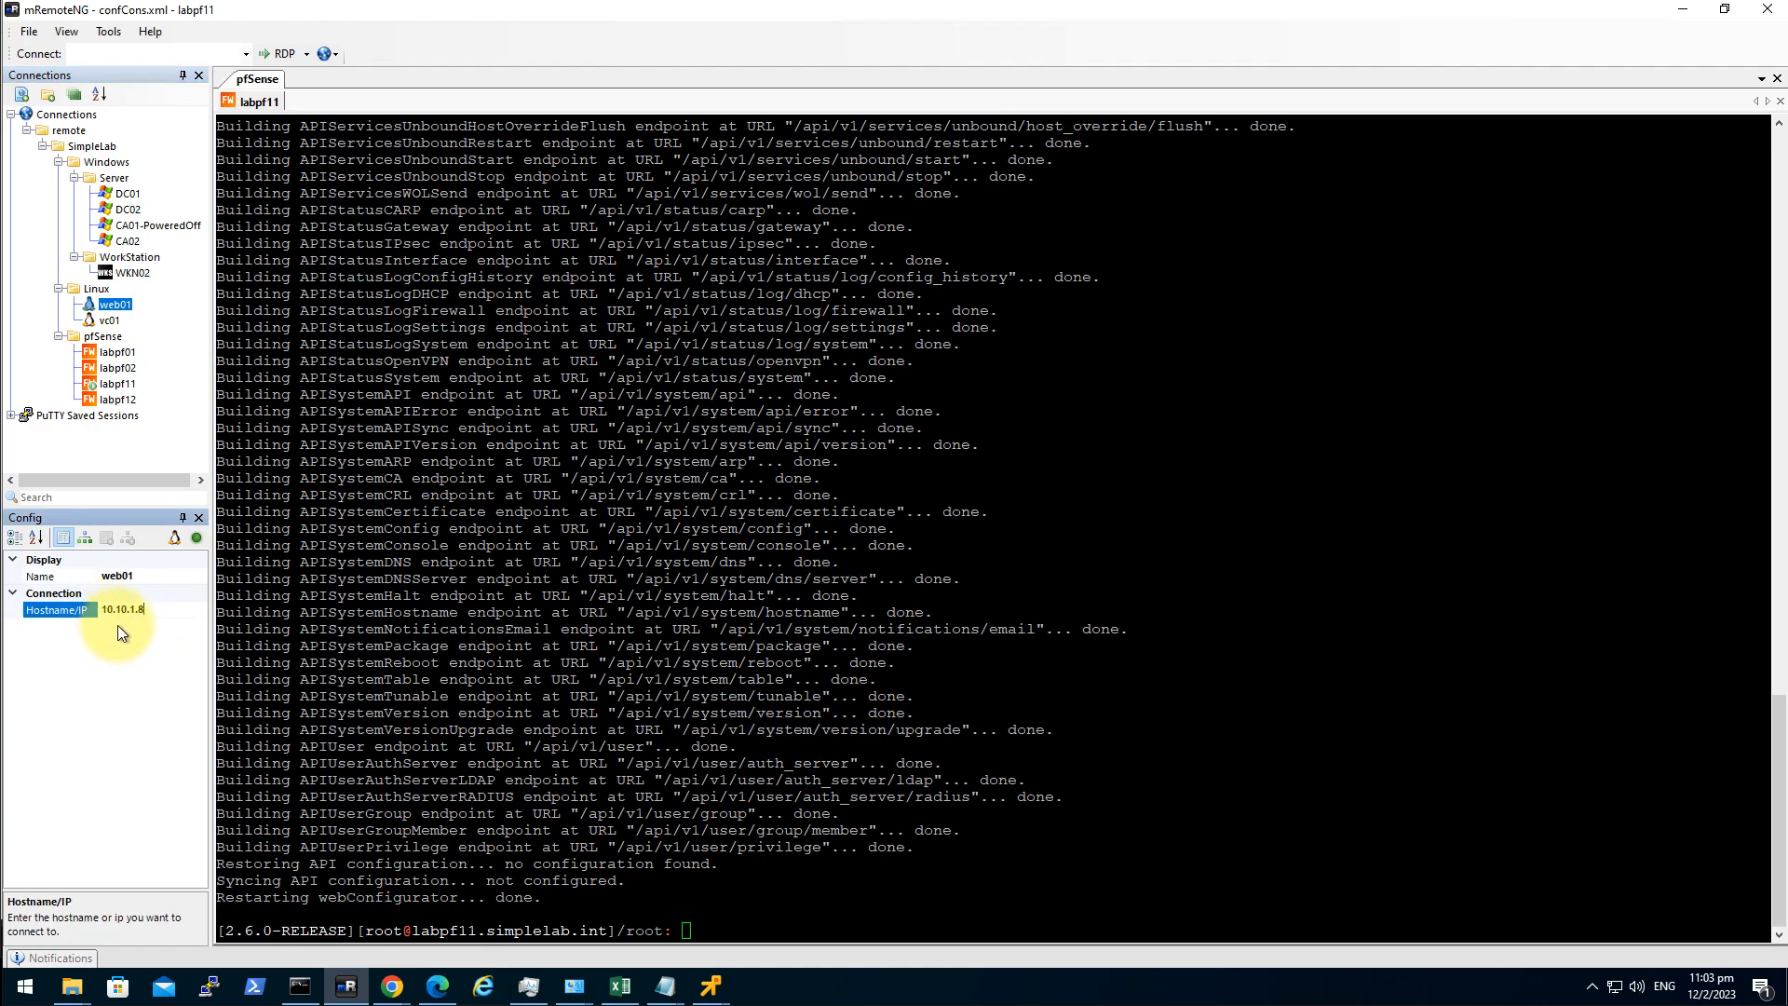
{"action": "double_click", "coordinate": [115, 305]}
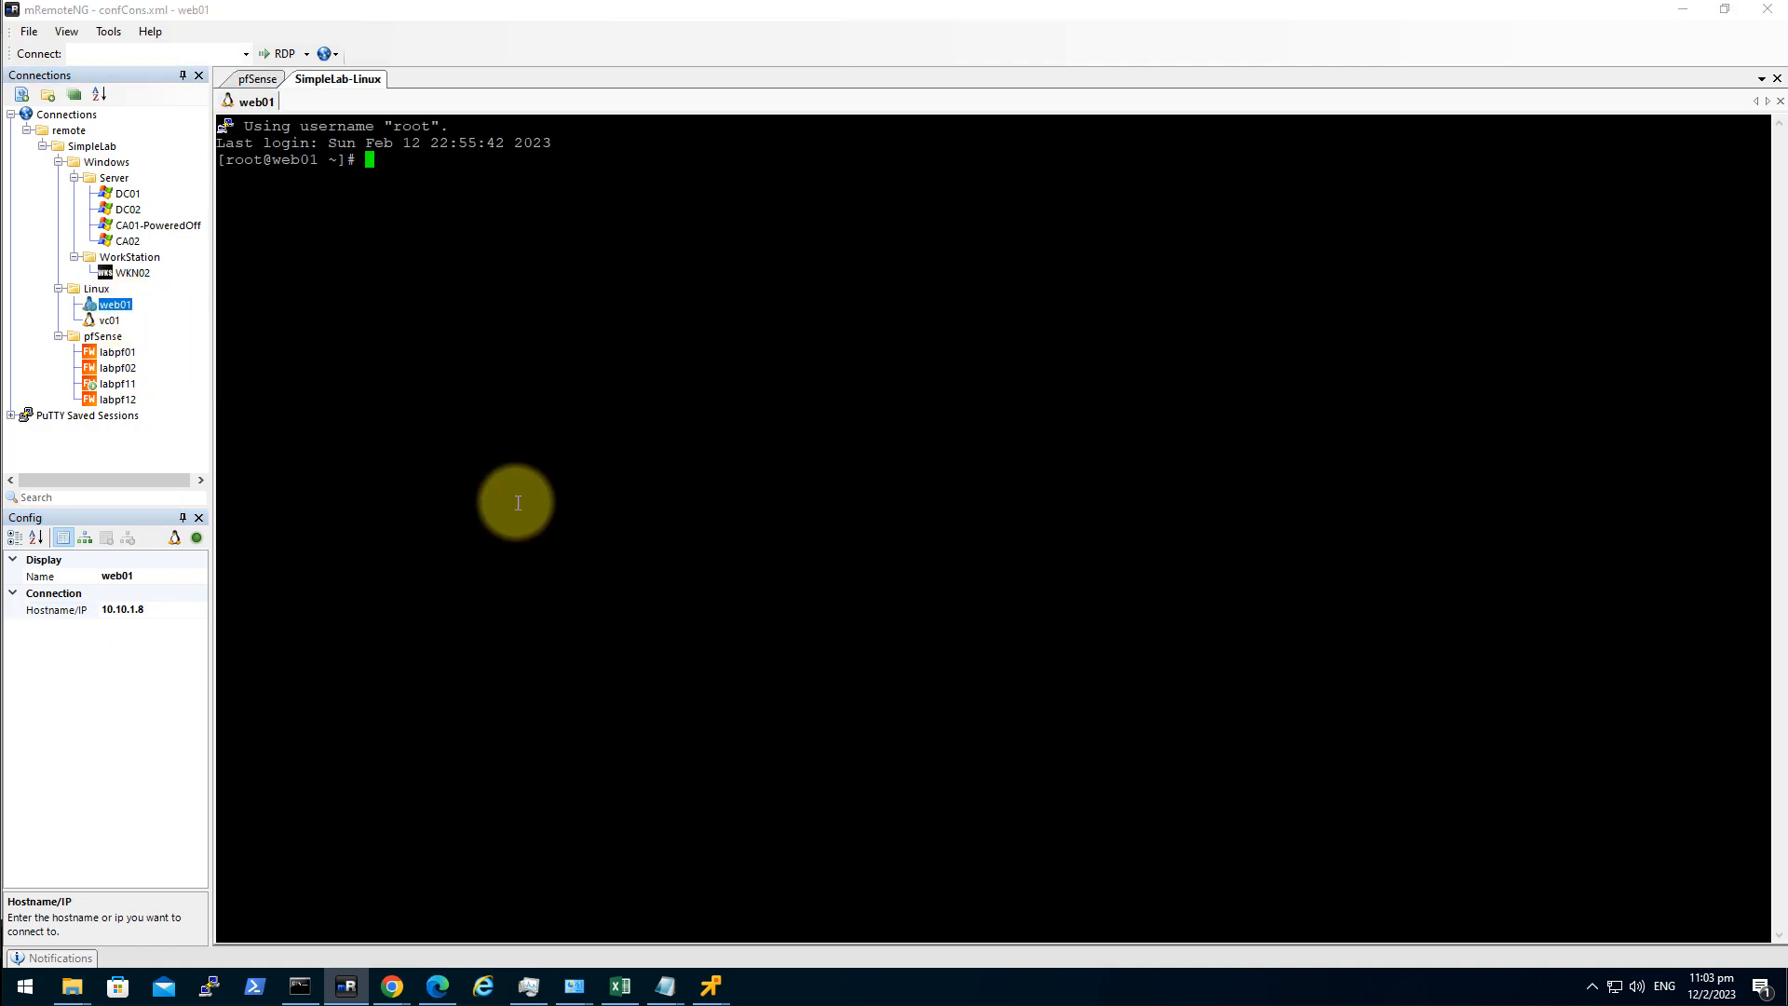
{"action": "left_click", "coordinate": [596, 557]}
{"action": "type", "text": "ip a"}
{"action": "key", "text": "Return"}
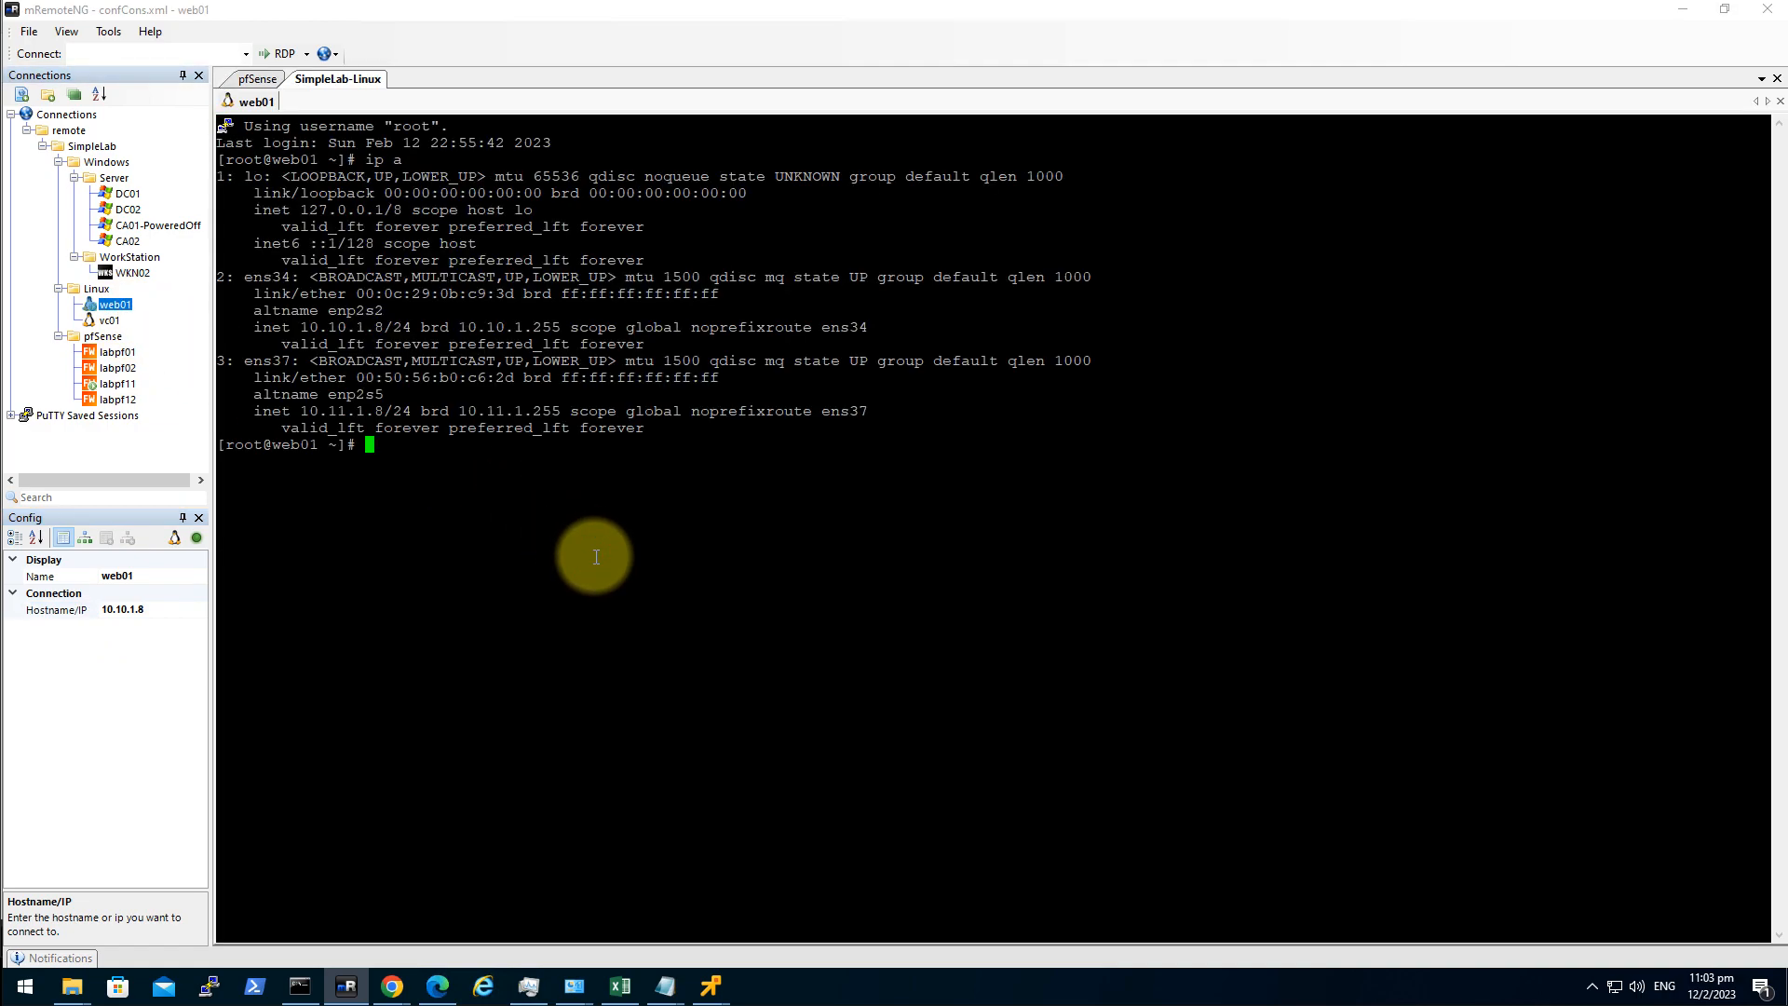
{"action": "left_click_drag", "start_coordinate": [310, 411], "coordinate": [381, 413]}
{"action": "left_click", "coordinate": [452, 502]}
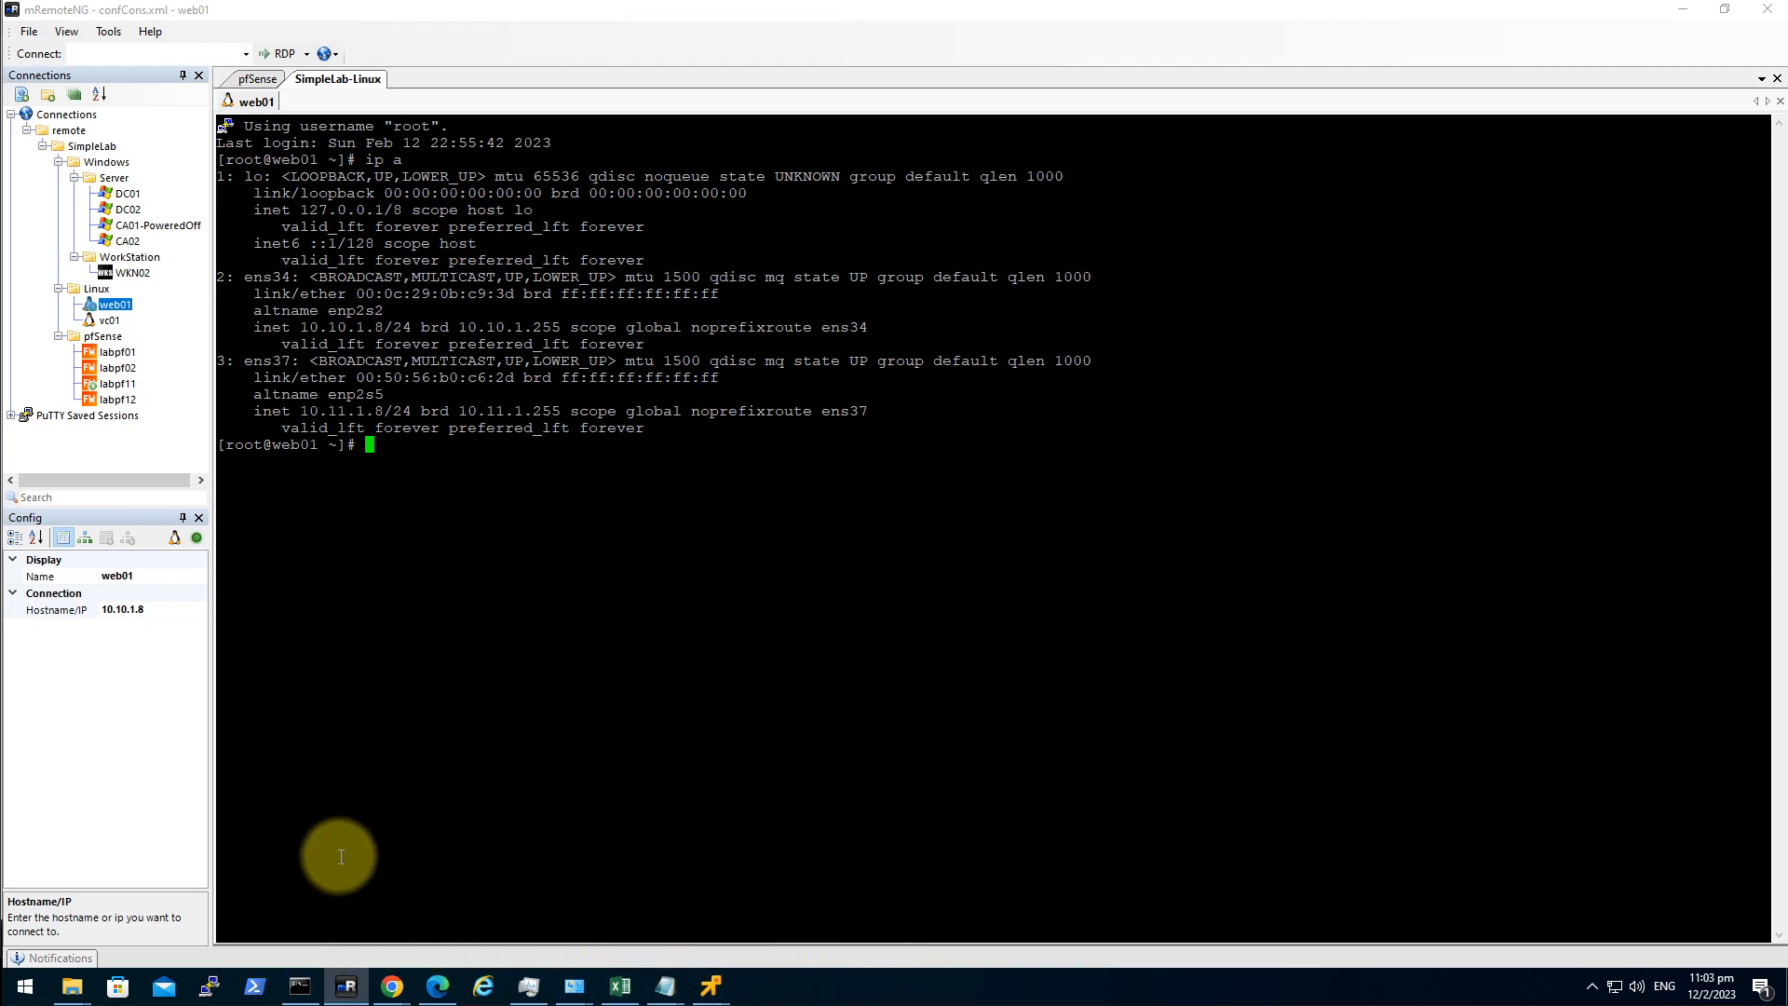
List the home folder with ls and copy the pfsense-vlan-api.sh file name.
{"action": "left_click", "coordinate": [640, 564]}
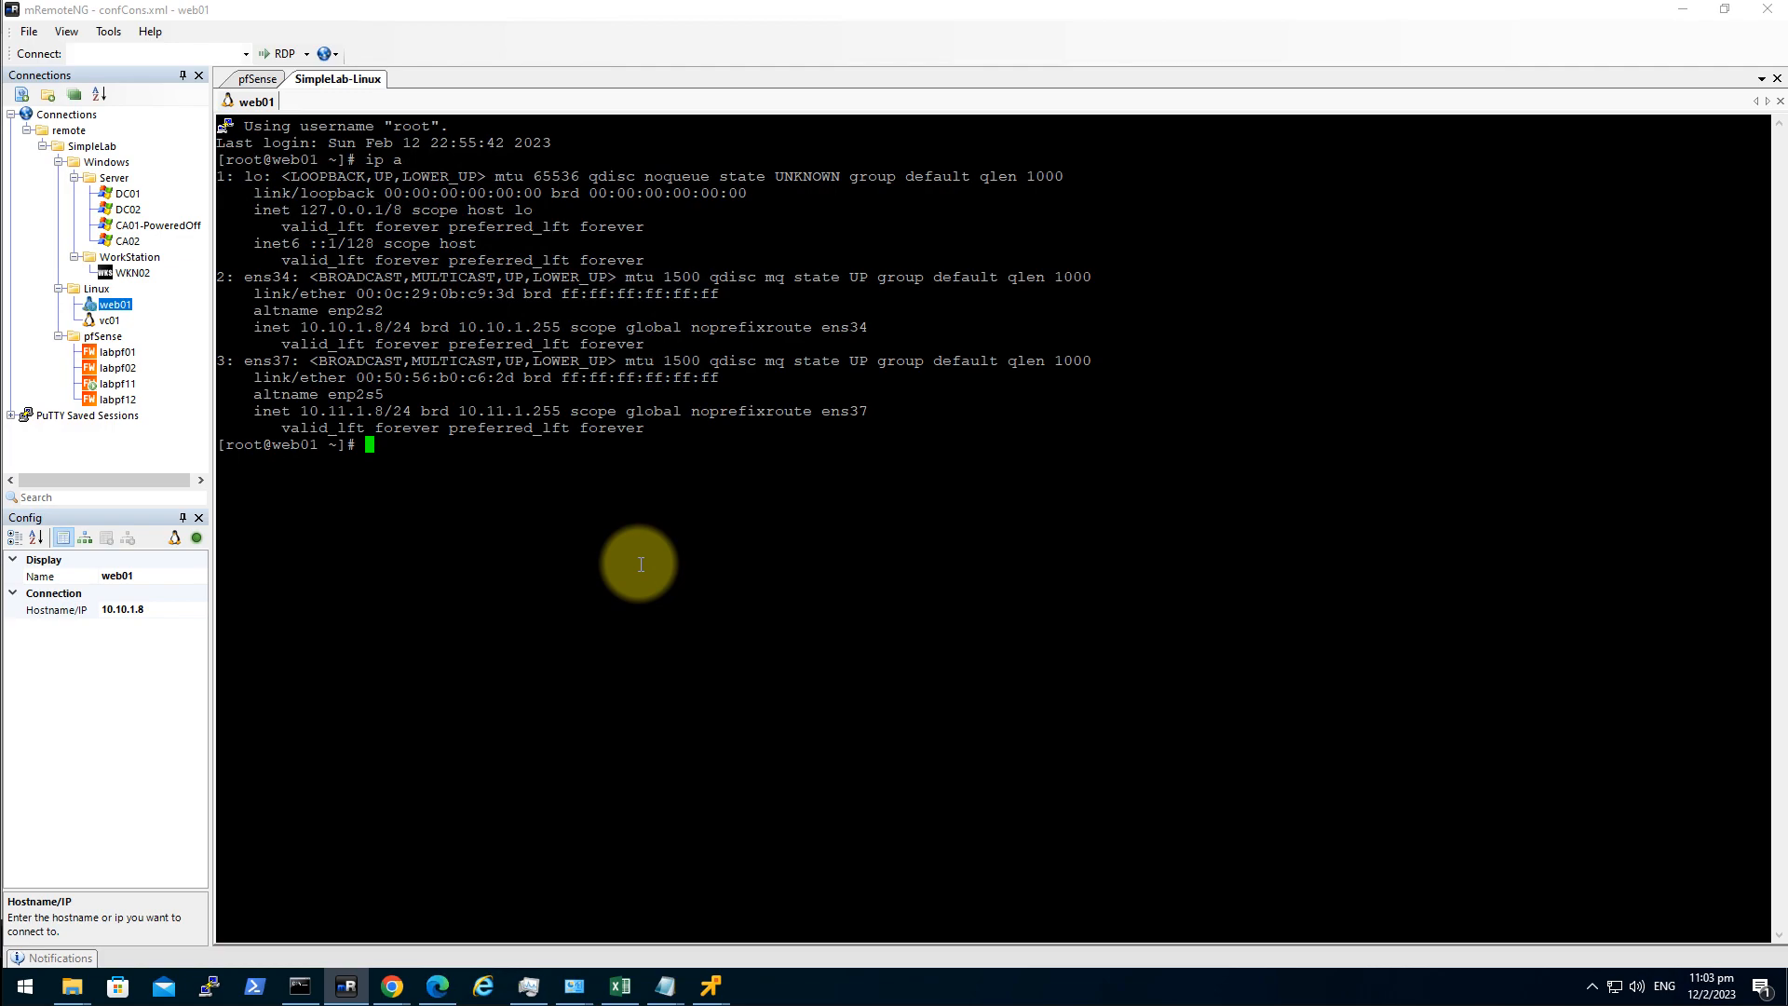
{"action": "type", "text": "vi"}
{"action": "key", "text": "ctrl+c"}
{"action": "key", "text": "ctrl+c"}
{"action": "type", "text": "ls"}
{"action": "key", "text": "Return"}
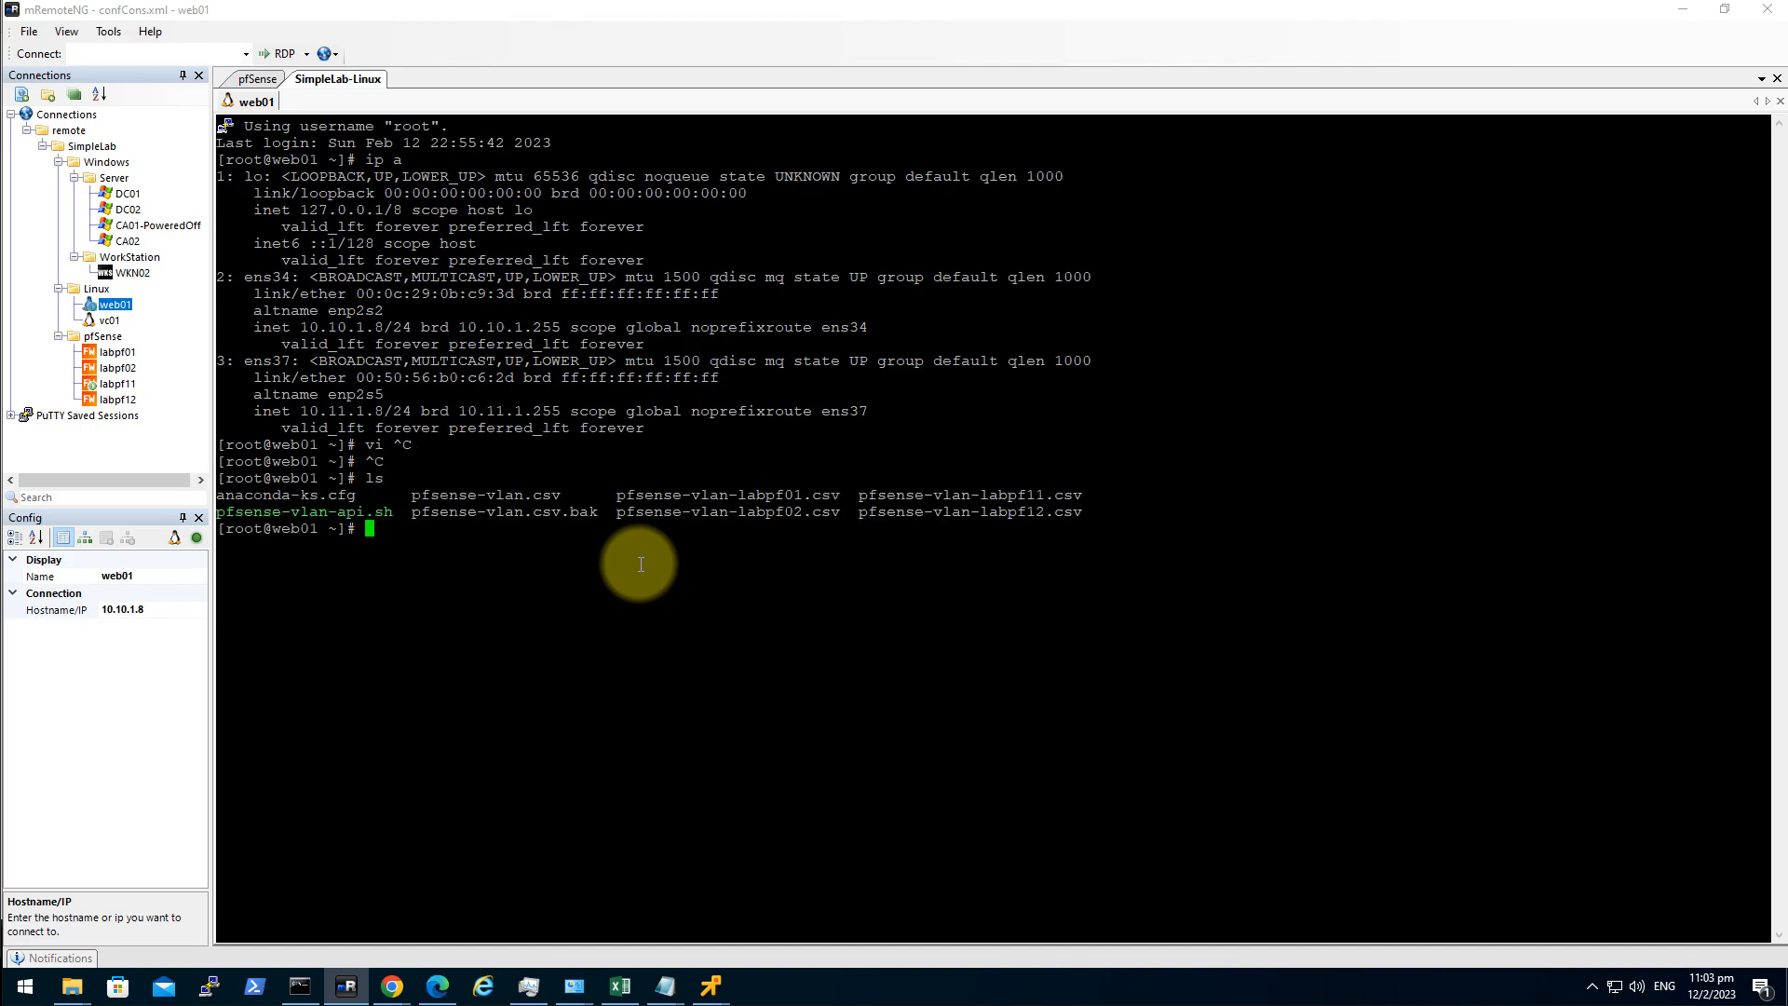
{"action": "double_click", "coordinate": [351, 514]}
{"action": "double_click", "coordinate": [629, 668]}
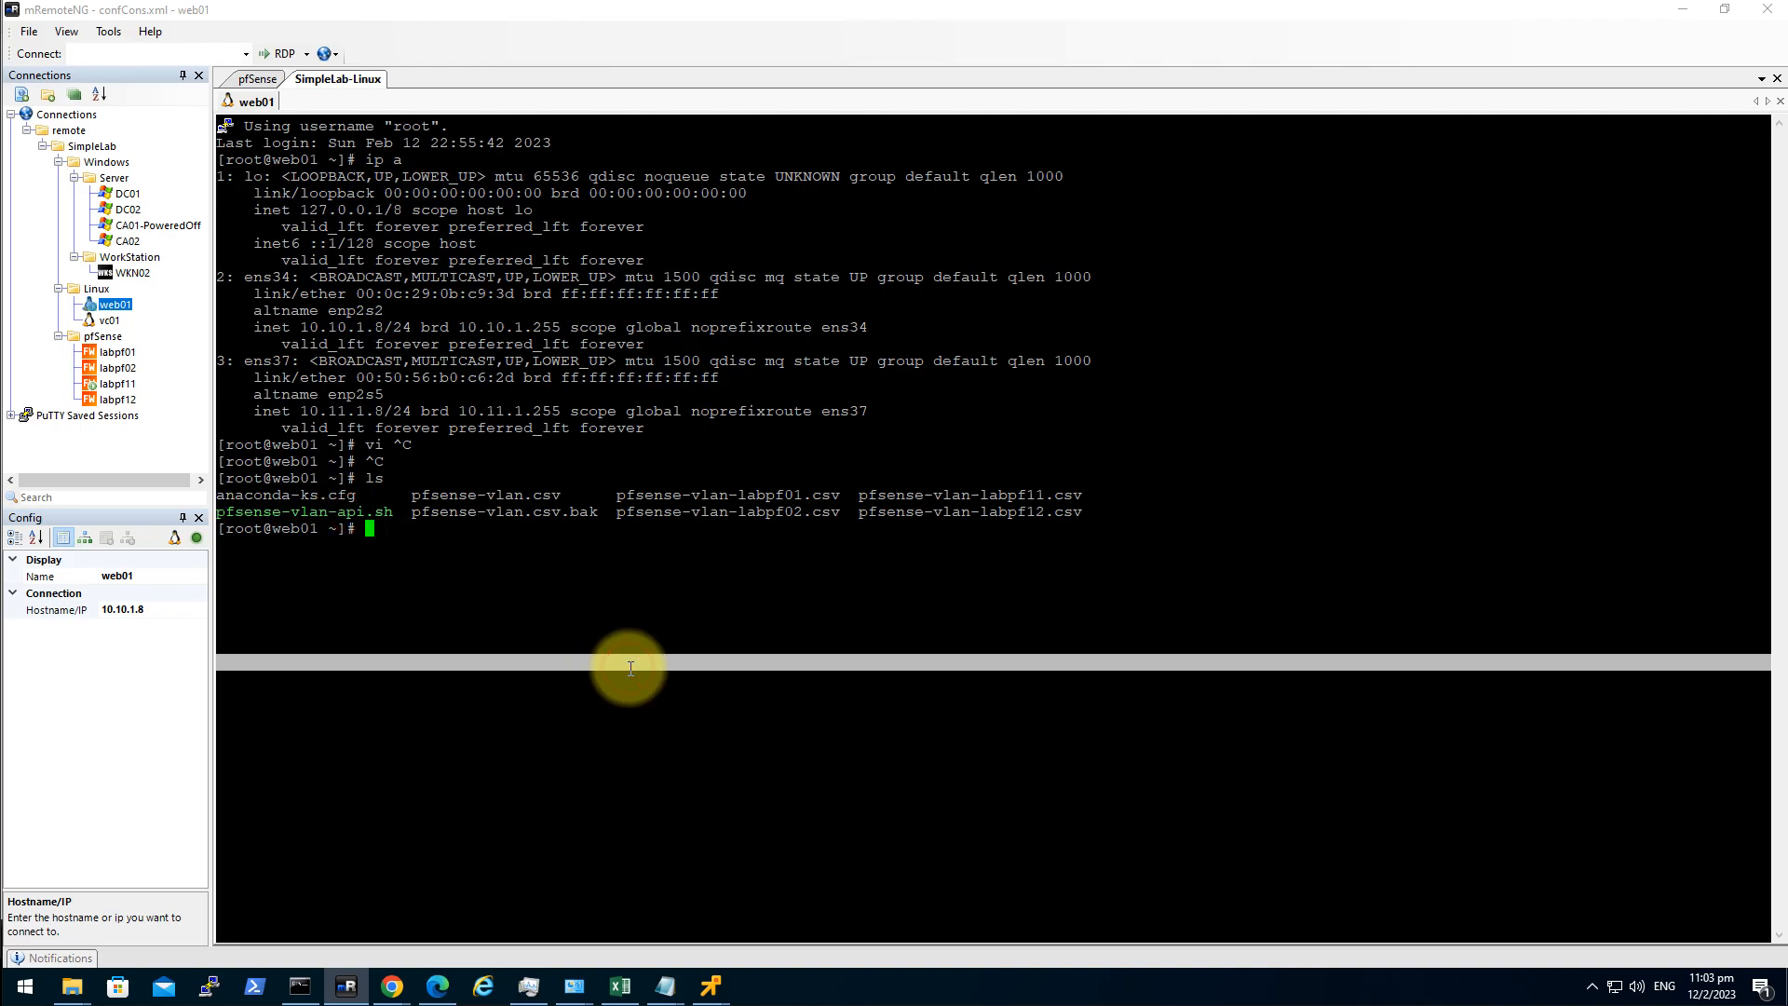
{"action": "left_click", "coordinate": [538, 576]}
{"action": "triple_click", "coordinate": [362, 515]}
{"action": "left_click", "coordinate": [442, 598]}
{"action": "double_click", "coordinate": [324, 513]}
Open pfsense-vlan-api.sh in vi and change the host to 10.11.1.2.
{"action": "type", "text": "vi"}
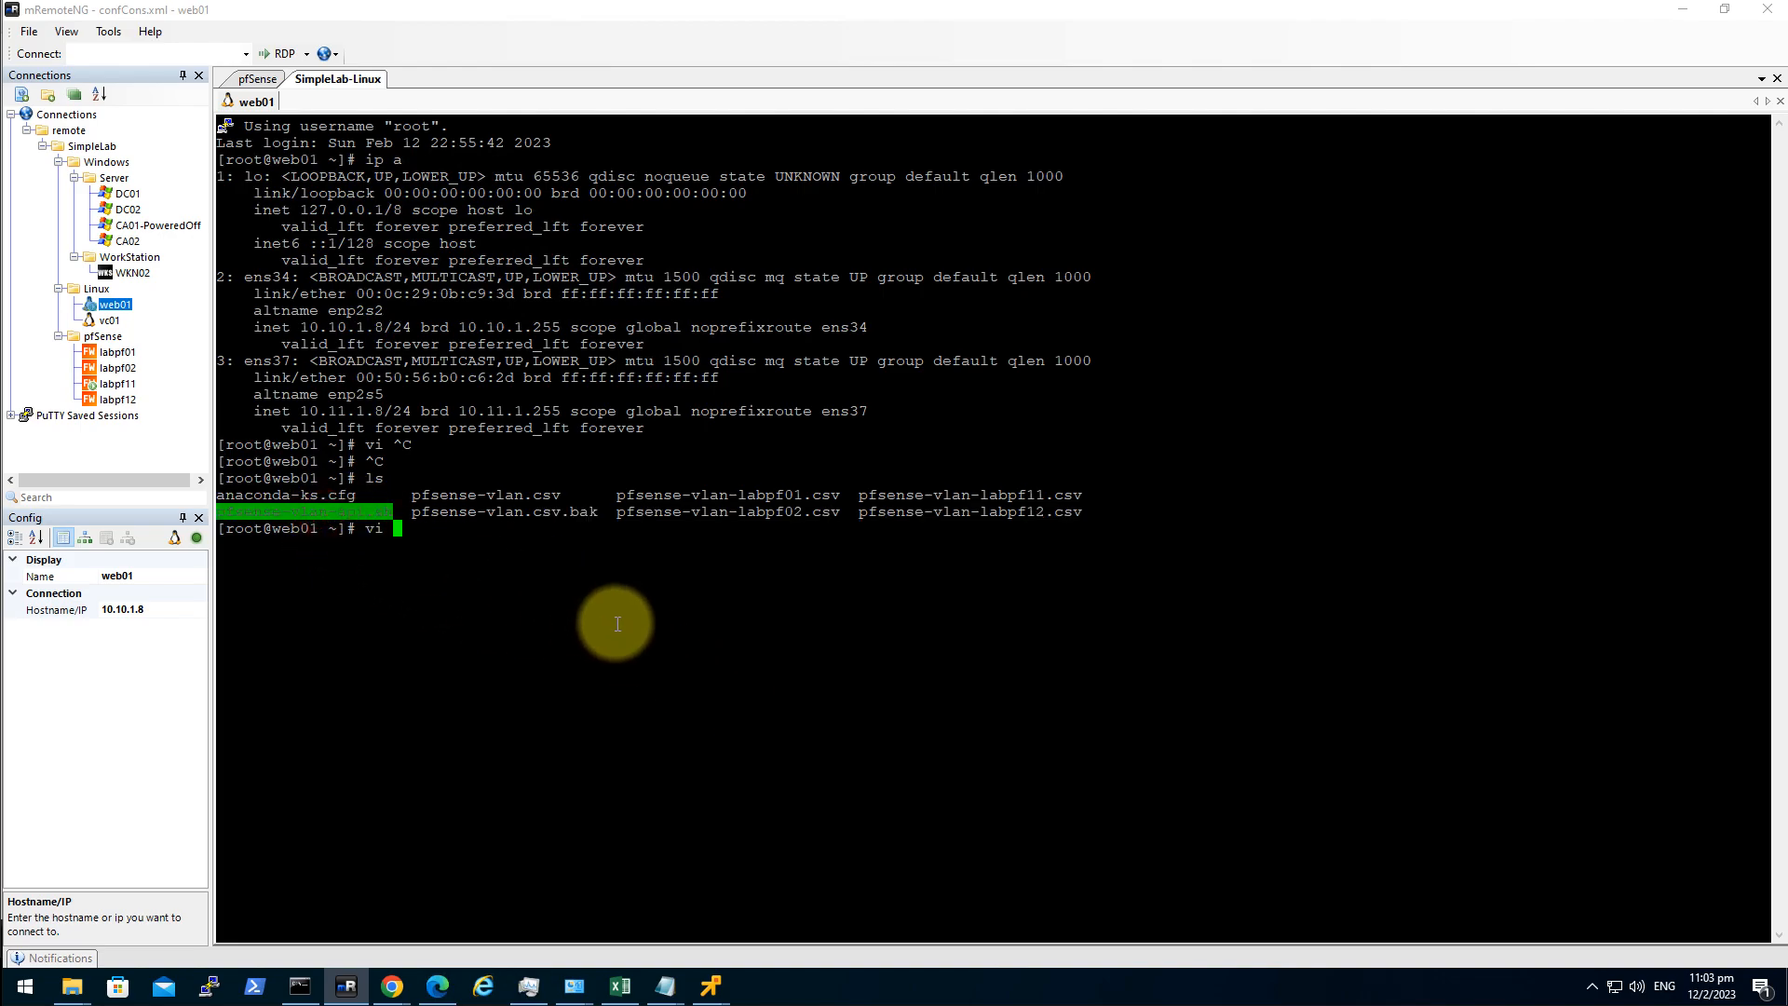
{"action": "right_click", "coordinate": [634, 634]}
{"action": "key", "text": "Return"}
{"action": "key", "text": "Down"}
{"action": "key", "text": "Down"}
{"action": "key", "text": "Down"}
{"action": "key", "text": "Down"}
{"action": "key", "text": "Down"}
{"action": "key", "text": "Down"}
{"action": "key", "text": "Down"}
{"action": "key", "text": "Down"}
{"action": "key", "text": "Down"}
{"action": "key", "text": "Down"}
{"action": "key", "text": "Down"}
{"action": "key", "text": "Down"}
{"action": "key", "text": "Down"}
{"action": "key", "text": "Down"}
{"action": "key", "text": "Down"}
{"action": "key", "text": "Down"}
{"action": "key", "text": "Down"}
{"action": "key", "text": "Down"}
{"action": "key", "text": "Down"}
{"action": "key", "text": "Down"}
{"action": "key", "text": "Up"}
{"action": "key", "text": "Up"}
{"action": "key", "text": "Up"}
{"action": "key", "text": "i"}
{"action": "key", "text": "Right"}
{"action": "key", "text": "Right"}
{"action": "key", "text": "Right"}
{"action": "key", "text": "Right"}
{"action": "key", "text": "Right"}
{"action": "key", "text": "Right"}
{"action": "key", "text": "Right"}
{"action": "key", "text": "Right"}
{"action": "key", "text": "Right"}
{"action": "key", "text": "Right"}
{"action": "key", "text": "Right"}
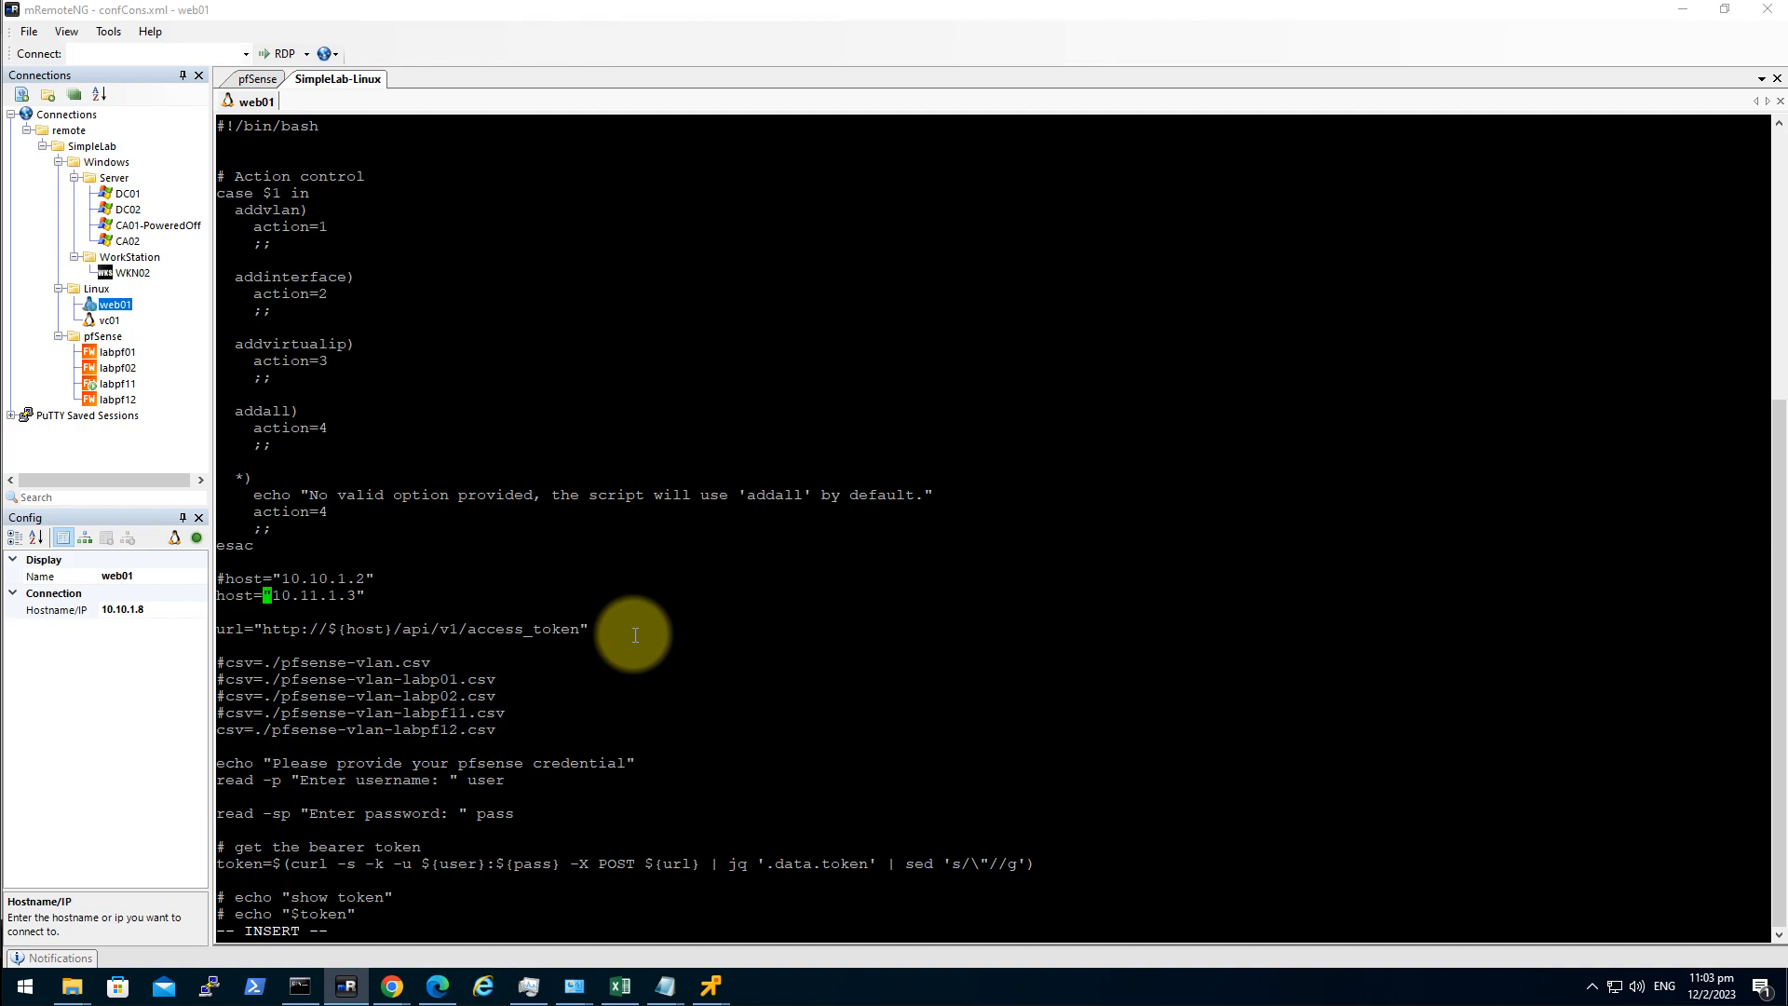
{"action": "key", "text": "Right"}
{"action": "key", "text": "Right"}
{"action": "key", "text": "Right"}
{"action": "key", "text": "Delete"}
{"action": "type", "text": "2"}
Uncomment the pfsense-vlan-labpf11.csv line and comment out the labpf12 CSV line.
{"action": "key", "text": "Up"}
{"action": "key", "text": "Up"}
{"action": "key", "text": "Down"}
{"action": "key", "text": "Down"}
{"action": "key", "text": "Down"}
{"action": "key", "text": "Down"}
{"action": "key", "text": "Down"}
{"action": "key", "text": "Down"}
{"action": "key", "text": "Down"}
{"action": "key", "text": "Down"}
{"action": "key", "text": "Down"}
{"action": "key", "text": "Left"}
{"action": "key", "text": "Left"}
{"action": "key", "text": "Left"}
{"action": "key", "text": "Left"}
{"action": "key", "text": "Left"}
{"action": "key", "text": "Left"}
{"action": "key", "text": "Left"}
{"action": "key", "text": "Left"}
{"action": "key", "text": "Left"}
{"action": "key", "text": "Left"}
{"action": "key", "text": "Left"}
{"action": "key", "text": "Left"}
{"action": "key", "text": "Left"}
{"action": "key", "text": "Left"}
{"action": "key", "text": "Left"}
{"action": "key", "text": "Delete"}
{"action": "key", "text": "Down"}
{"action": "type", "text": "#"}
{"action": "key", "text": "Up"}
{"action": "key", "text": "Right"}
{"action": "key", "text": "Right"}
{"action": "key", "text": "Right"}
{"action": "key", "text": "Right"}
{"action": "key", "text": "Right"}
{"action": "key", "text": "Right"}
{"action": "key", "text": "Right"}
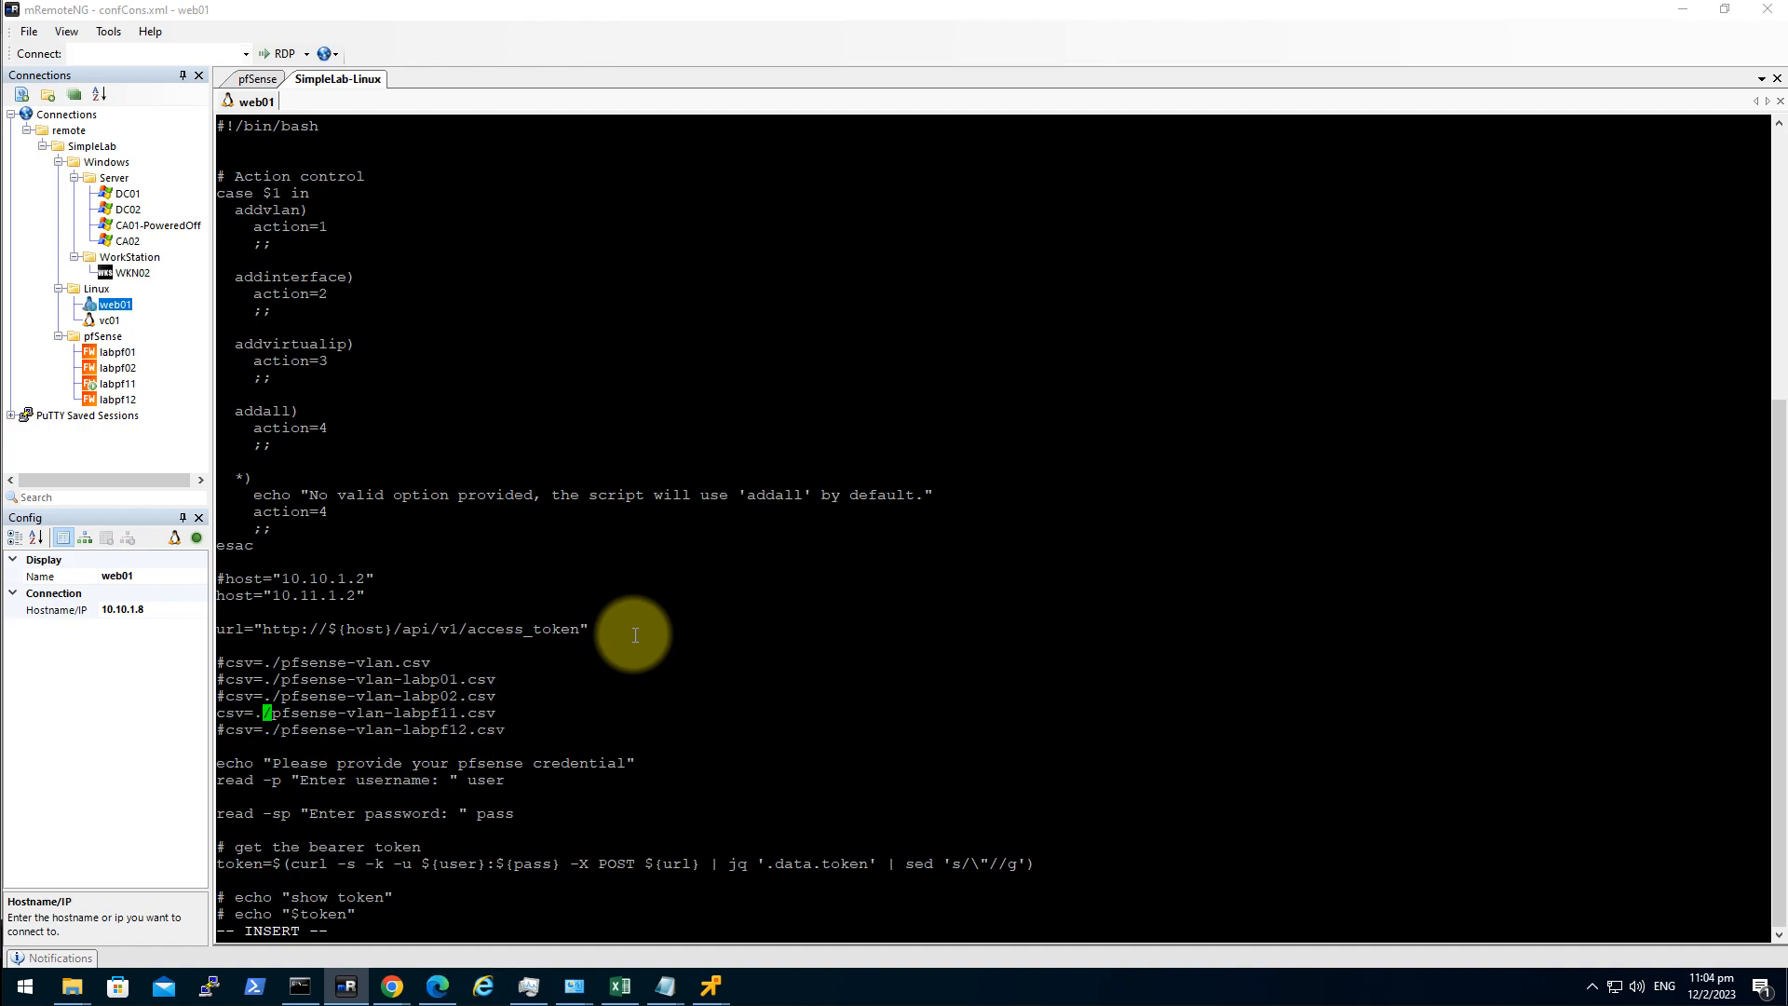
{"action": "key", "text": "Right"}
{"action": "key", "text": "Right"}
{"action": "key", "text": "Right"}
{"action": "key", "text": "Right"}
{"action": "key", "text": "Right"}
{"action": "key", "text": "Right"}
{"action": "key", "text": "Right"}
{"action": "key", "text": "Right"}
{"action": "key", "text": "Right"}
{"action": "key", "text": "Right"}
{"action": "key", "text": "Right"}
{"action": "key", "text": "Right"}
{"action": "key", "text": "Right"}
{"action": "key", "text": "Up"}
{"action": "key", "text": "Down"}
{"action": "key", "text": "Down"}
{"action": "key", "text": "Up"}
{"action": "key", "text": "Up"}
{"action": "key", "text": "Right"}
{"action": "key", "text": "Up"}
{"action": "key", "text": "Right"}
{"action": "key", "text": "Right"}
{"action": "key", "text": "Left"}
{"action": "key", "text": "Left"}
{"action": "key", "text": "Left"}
{"action": "key", "text": "Left"}
{"action": "key", "text": "Right"}
{"action": "key", "text": "Right"}
{"action": "key", "text": "Right"}
{"action": "key", "text": "Right"}
{"action": "key", "text": "Right"}
{"action": "key", "text": "Left"}
{"action": "key", "text": "Left"}
{"action": "key", "text": "Left"}
{"action": "key", "text": "Left"}
{"action": "key", "text": "Left"}
{"action": "key", "text": "Right"}
{"action": "key", "text": "Right"}
{"action": "key", "text": "Right"}
{"action": "key", "text": "Down"}
{"action": "key", "text": "Down"}
{"action": "key", "text": "Down"}
{"action": "key", "text": "Up"}
{"action": "key", "text": "Up"}
Save the script and exit vi with :wq.
{"action": "key", "text": "Escape"}
{"action": "type", "text": ":wq"}
{"action": "key", "text": "Return"}
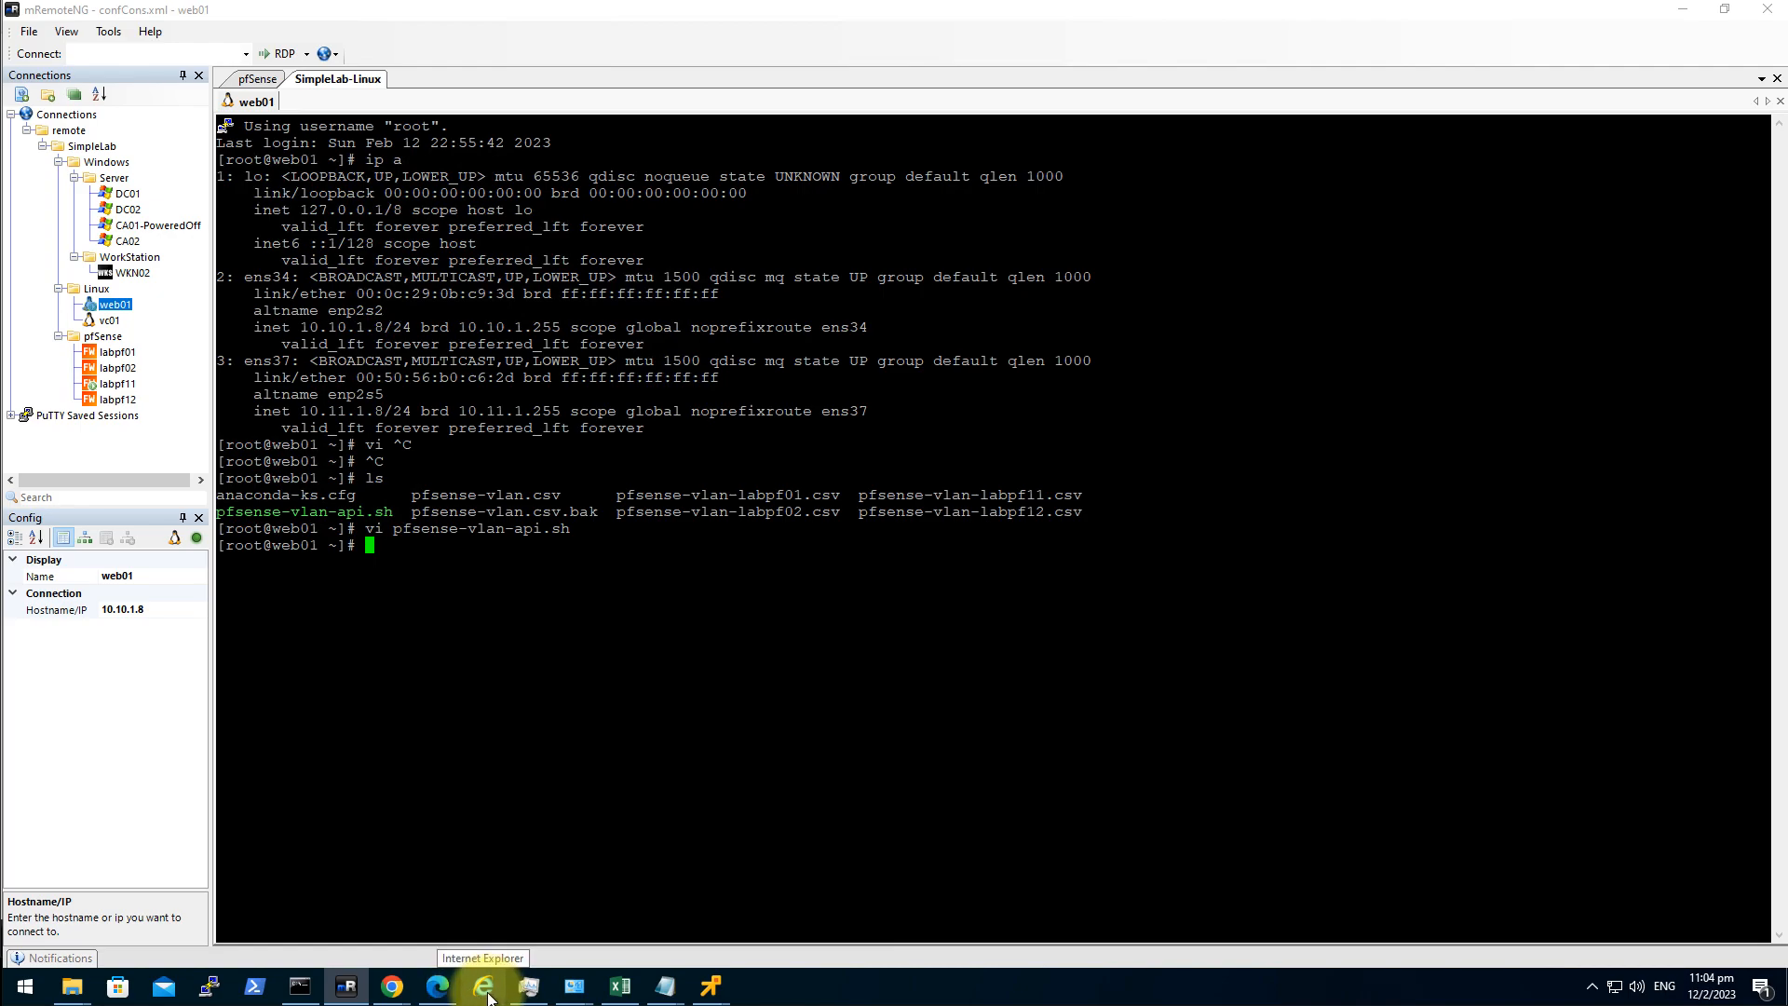
Bring the GitHub Junkyard 01AdvancedLabEnvironment folder window to the front.
{"action": "mouse_move", "coordinate": [396, 988]}
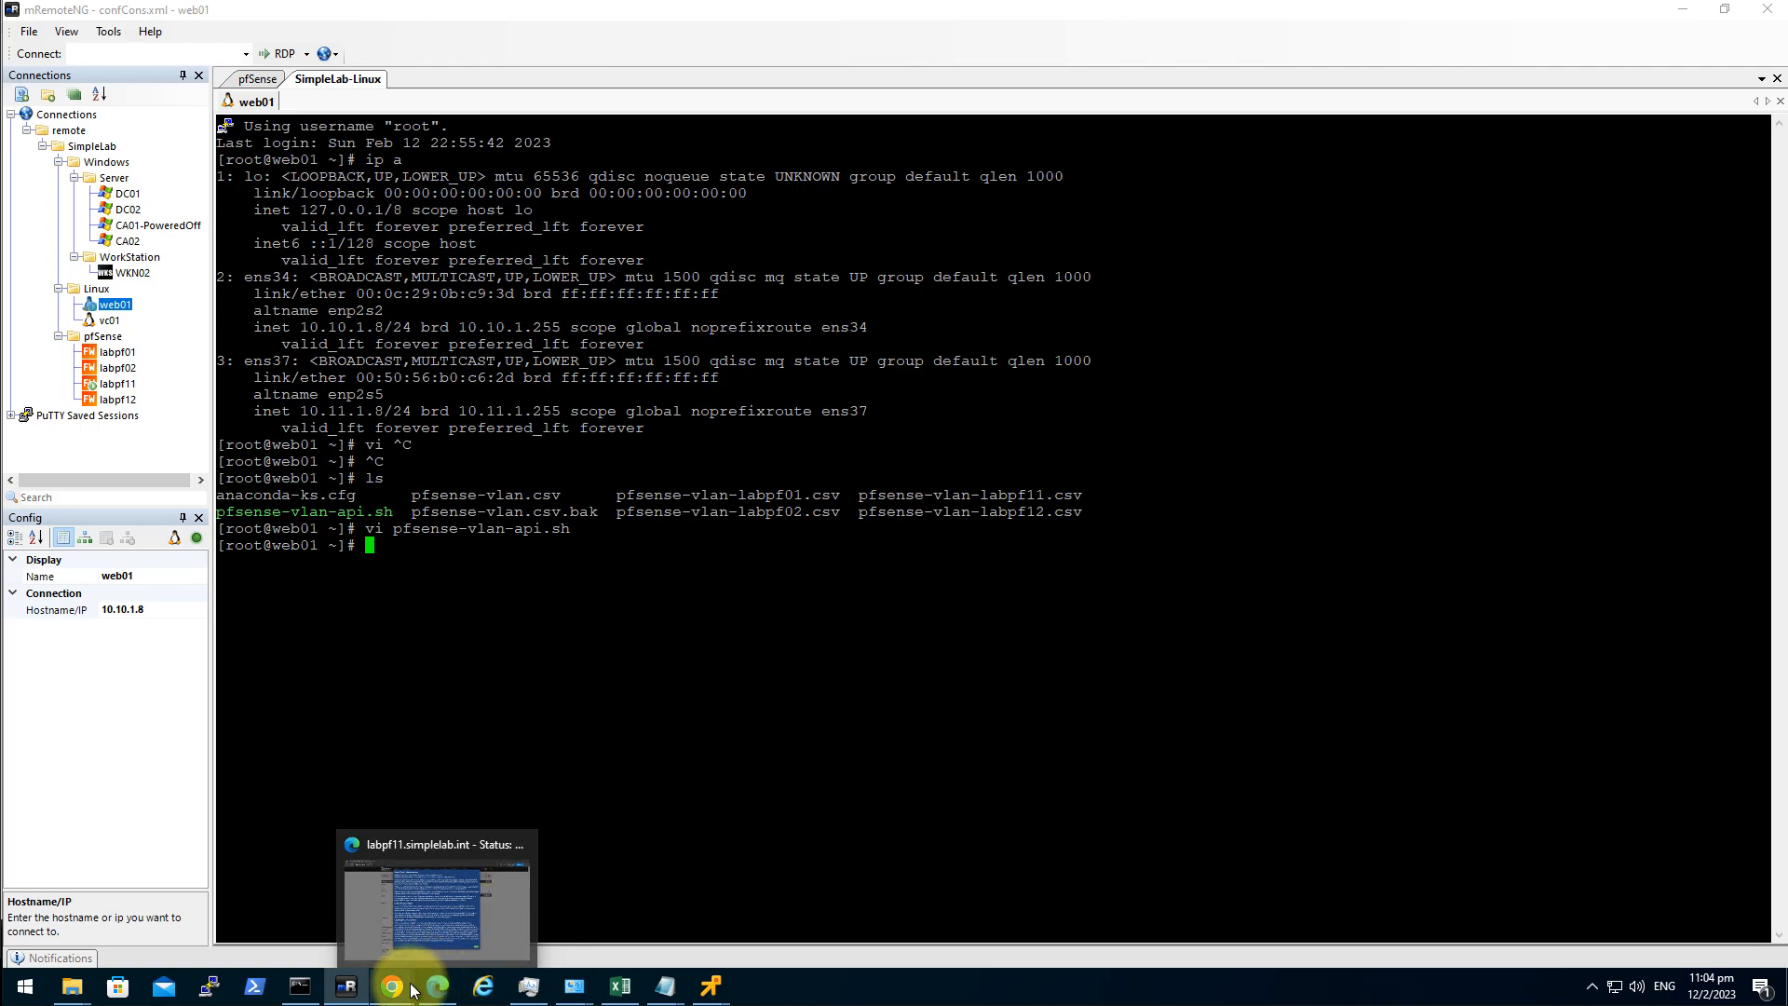
{"action": "mouse_move", "coordinate": [322, 952]}
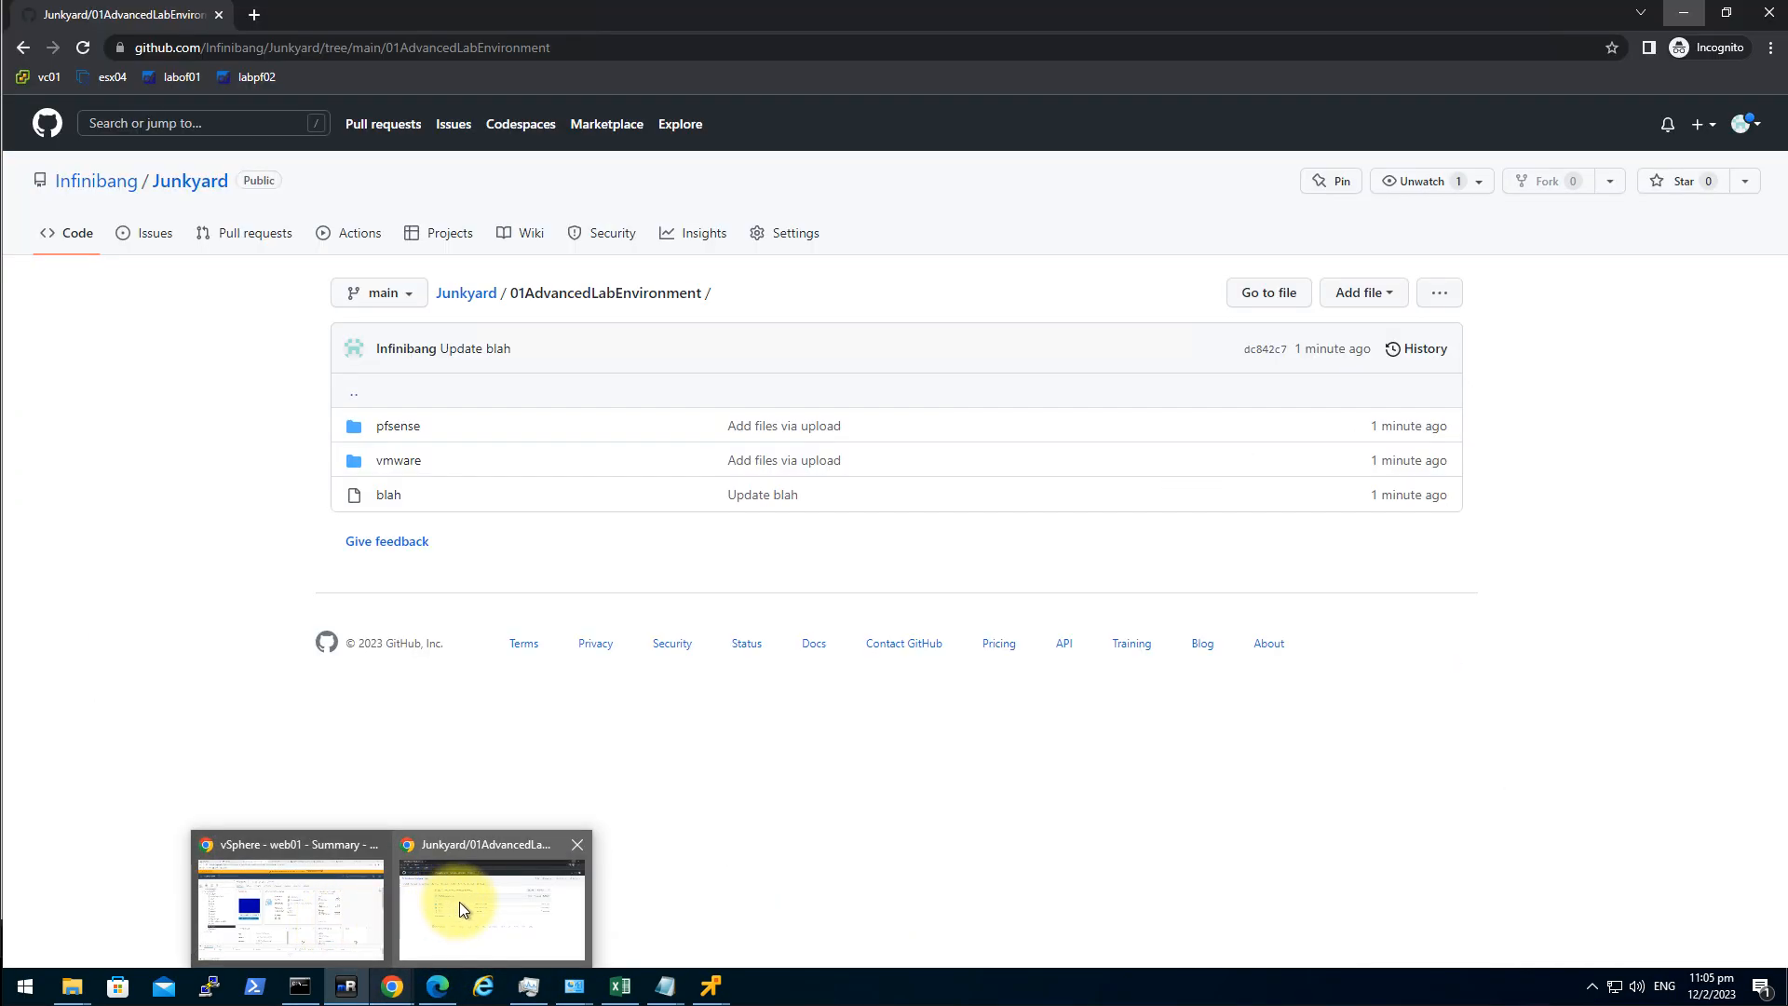
{"action": "left_click", "coordinate": [461, 902]}
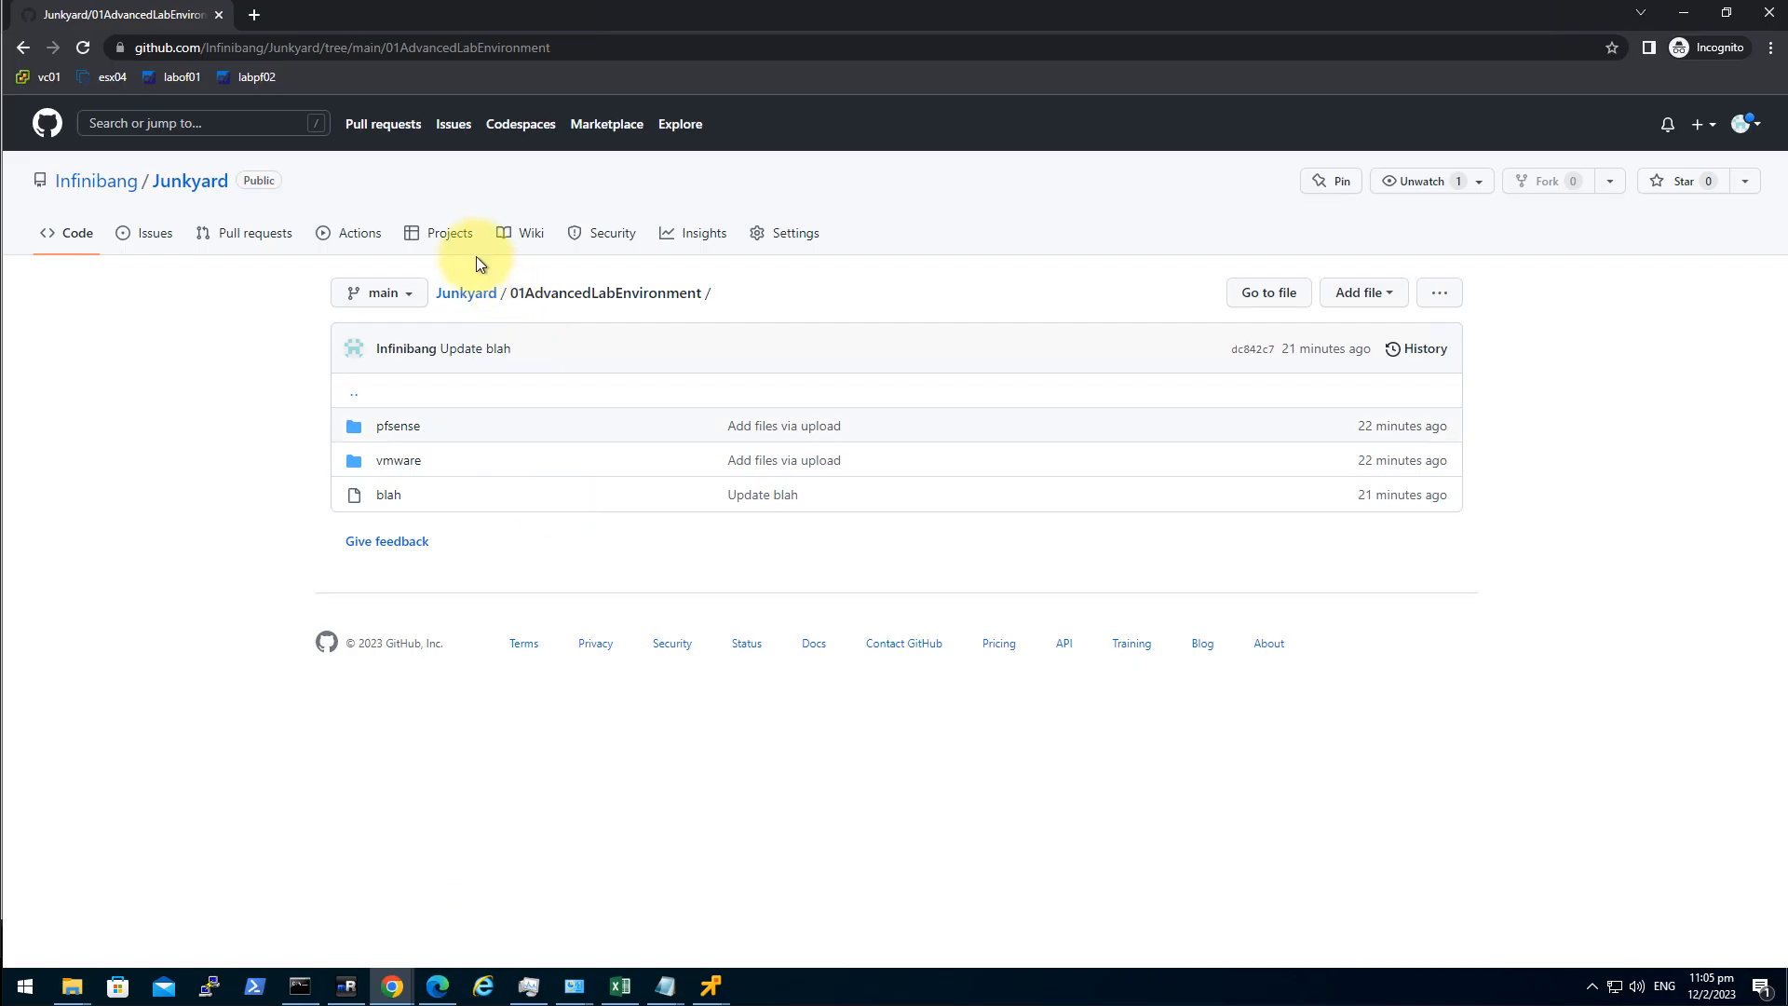
{"action": "left_click", "coordinate": [1684, 13]}
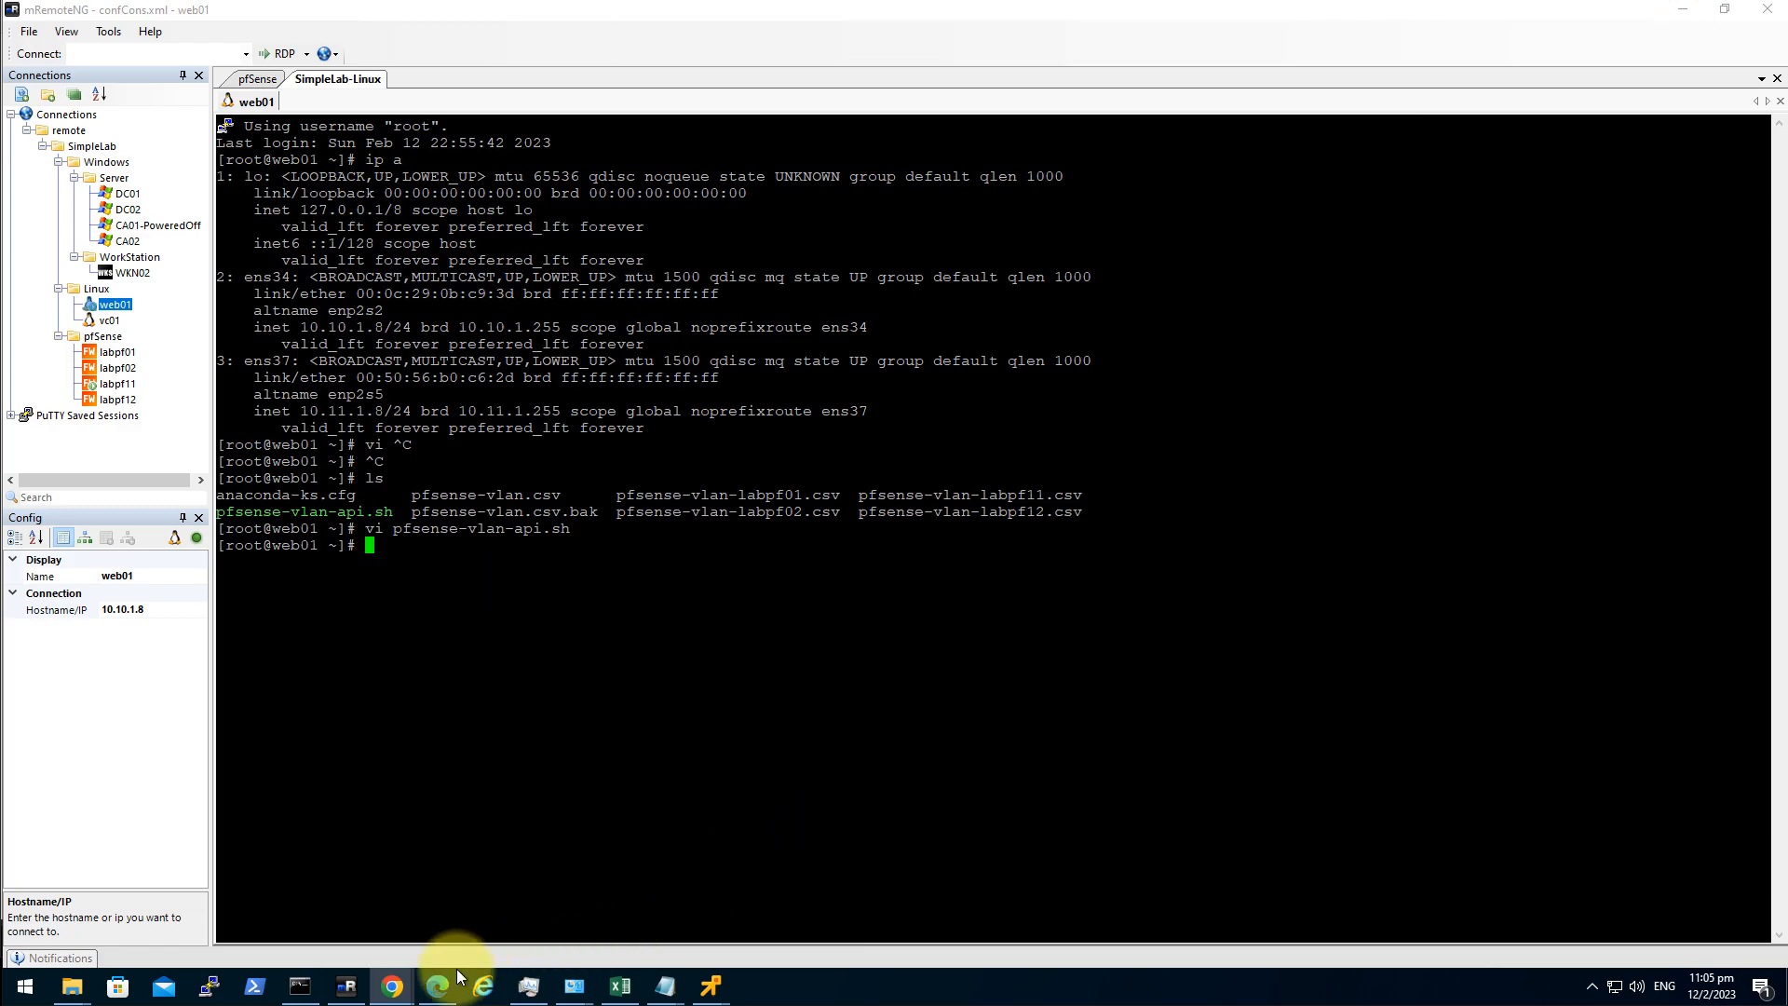
{"action": "left_click", "coordinate": [471, 880]}
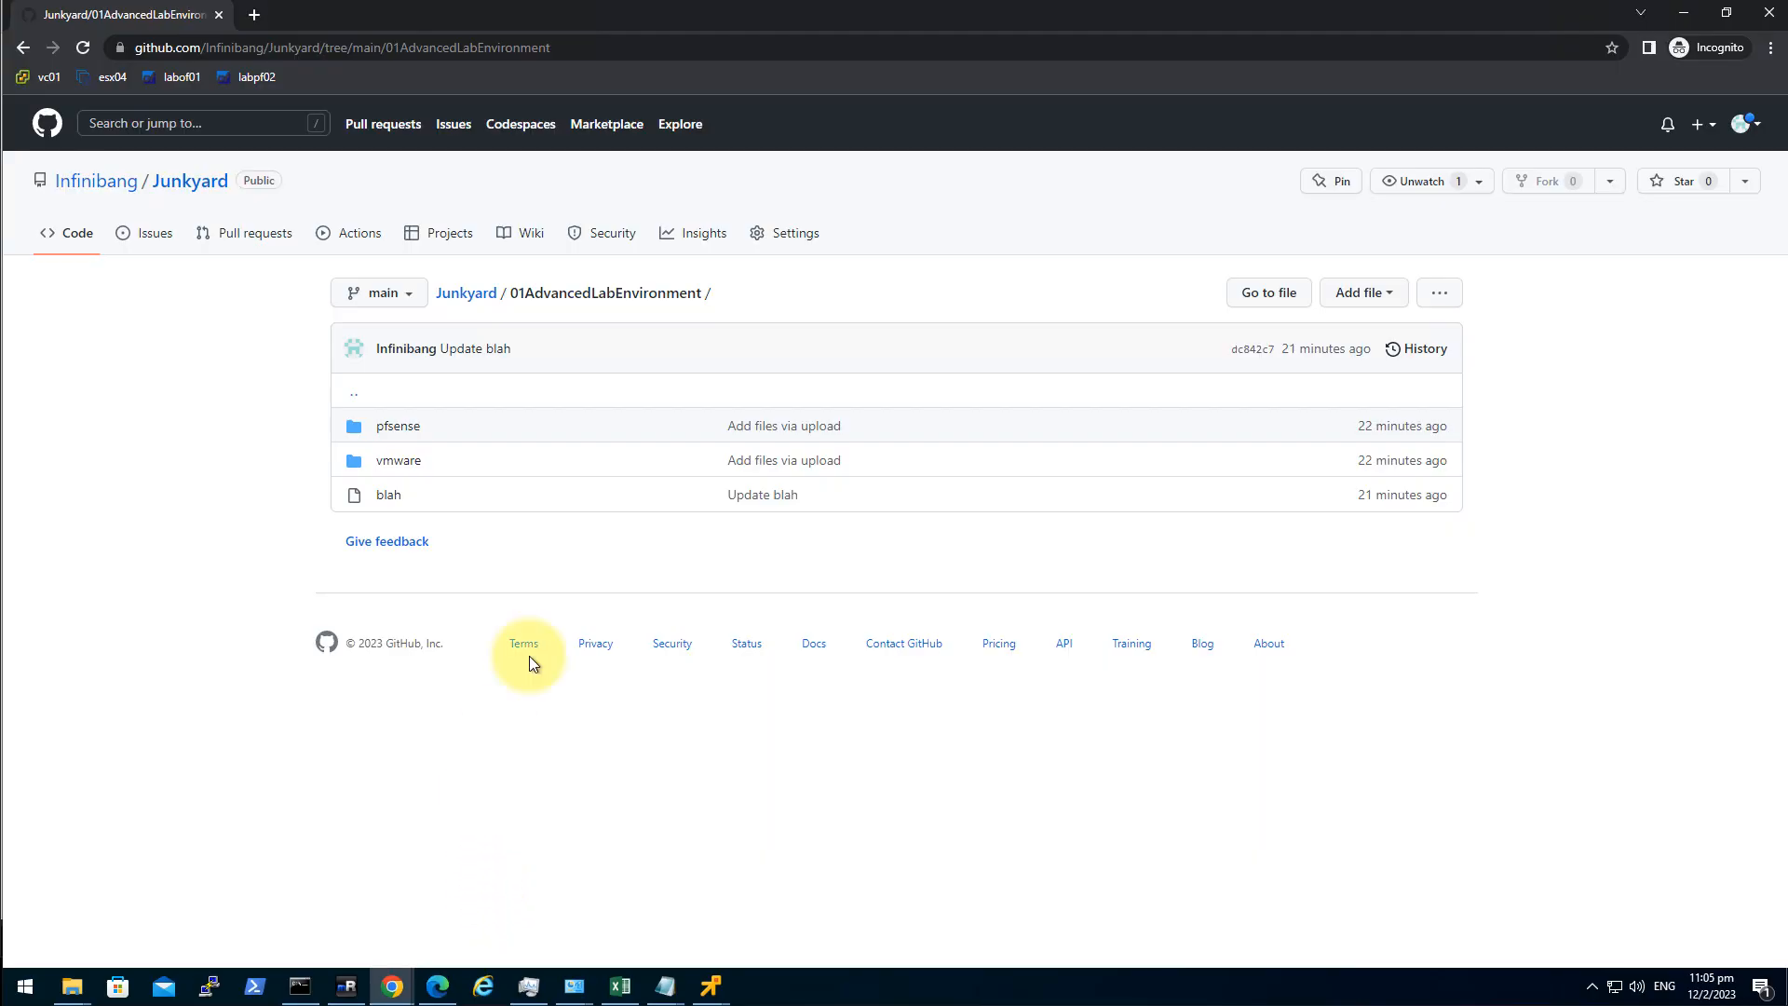
Switch to the labpf11 admin page and dismiss the copyright and survey dialogs.
{"action": "left_click", "coordinate": [1687, 18]}
{"action": "left_click", "coordinate": [438, 987]}
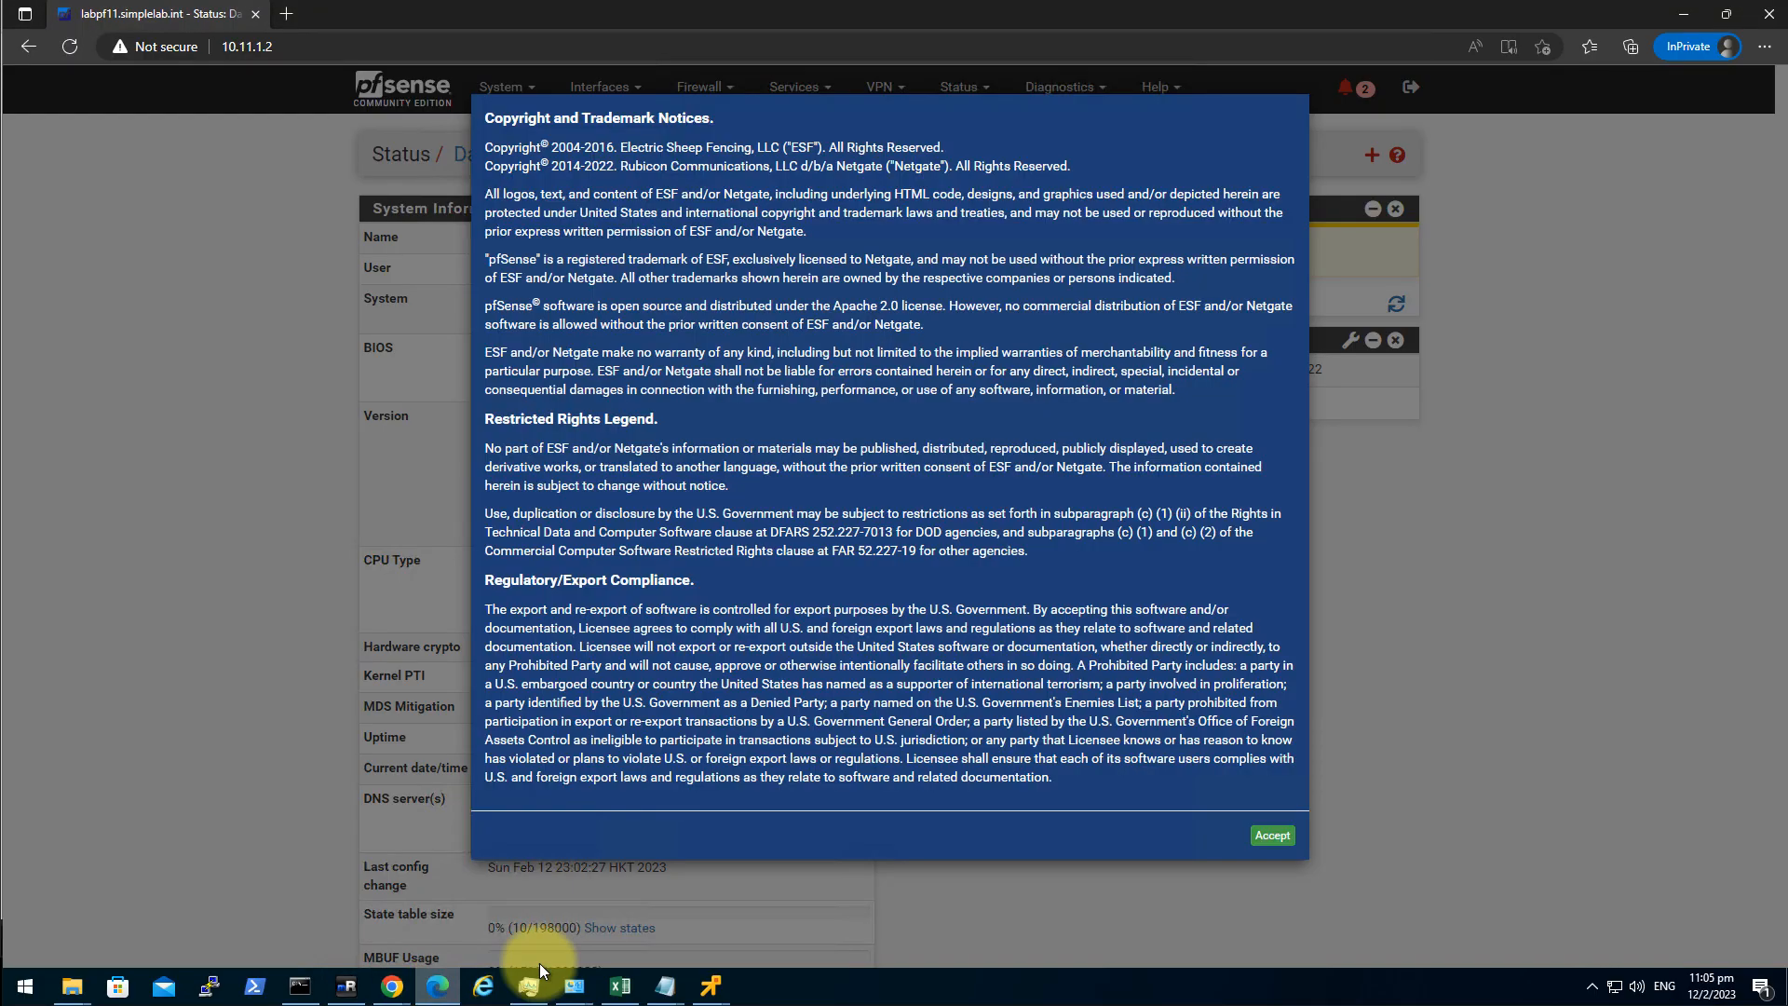
{"action": "left_click", "coordinate": [1272, 835]}
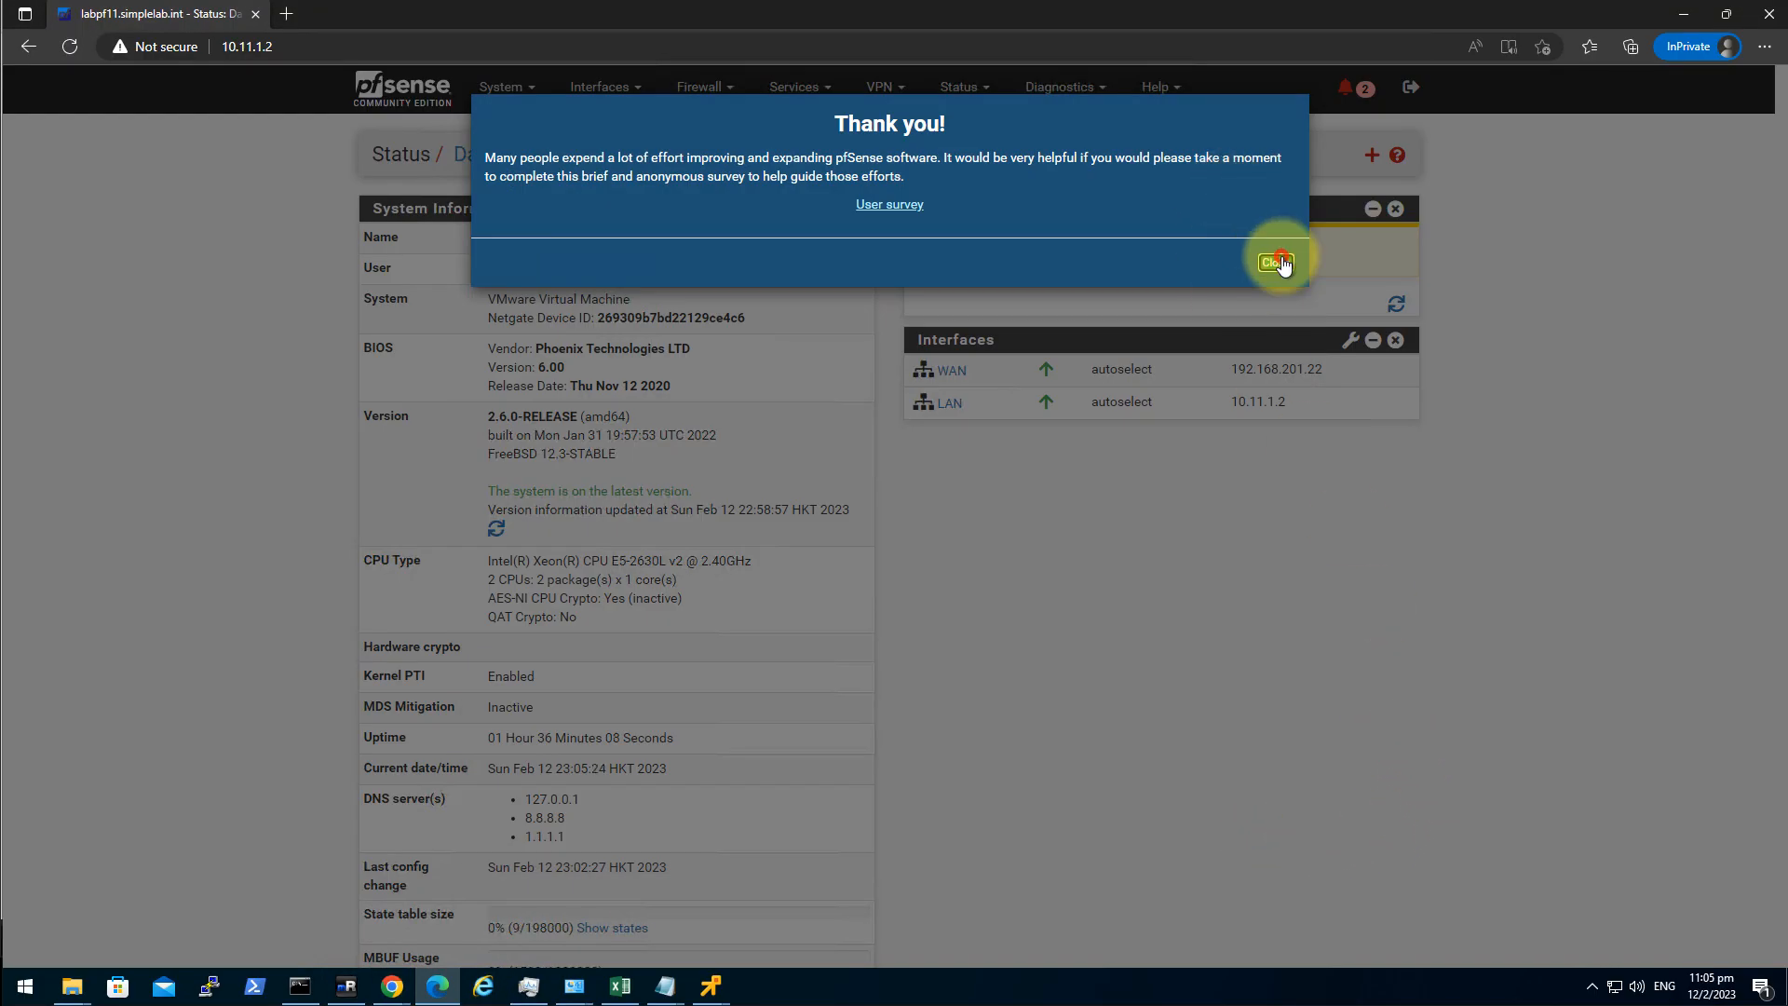
{"action": "left_click", "coordinate": [1278, 262]}
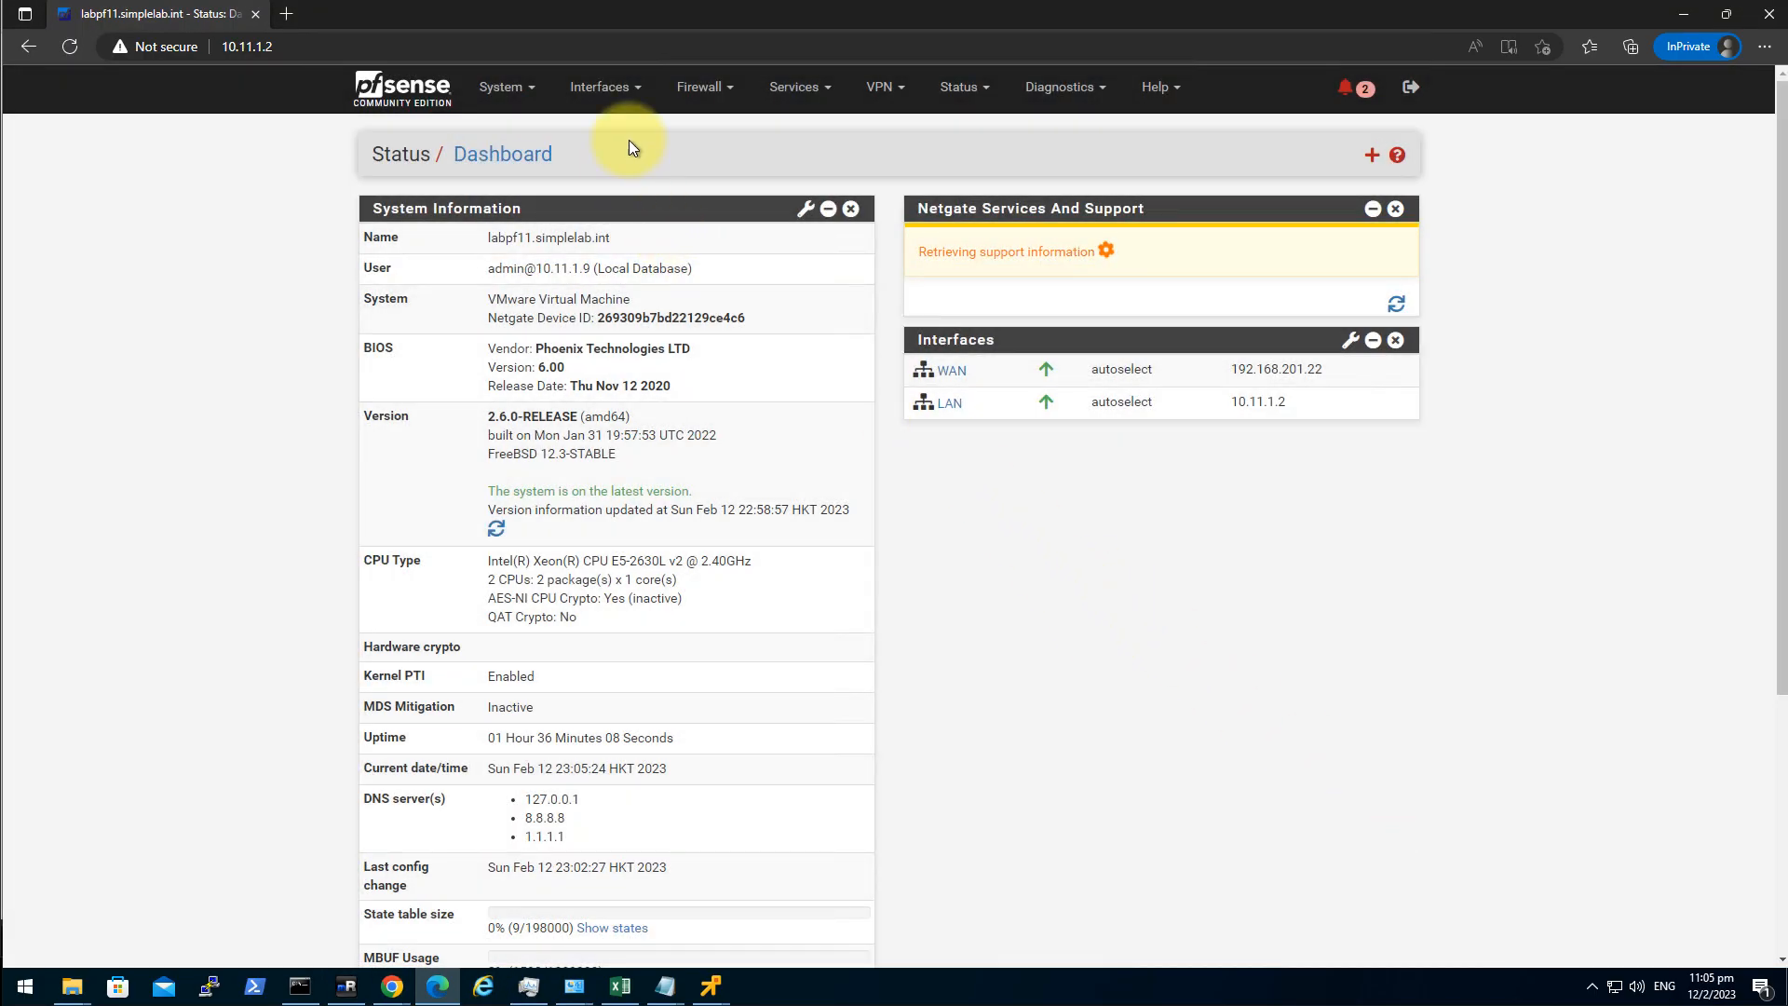
{"action": "left_click", "coordinate": [621, 91]}
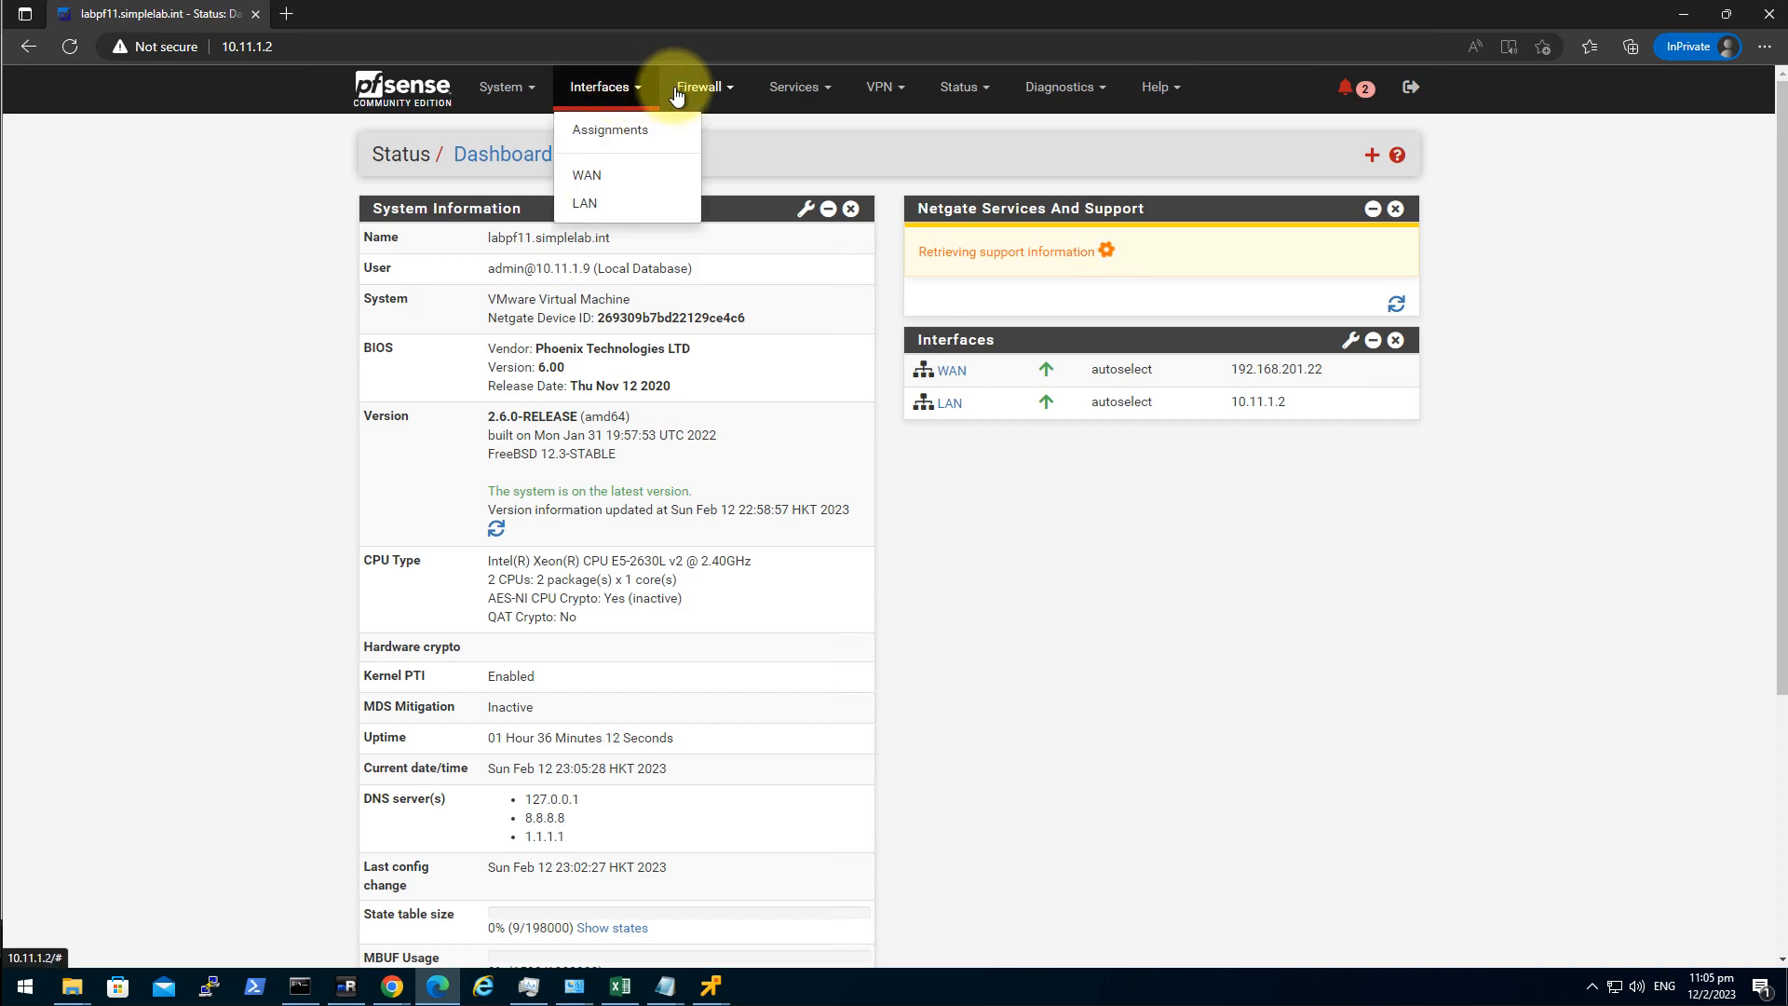
{"action": "left_click", "coordinate": [496, 110]}
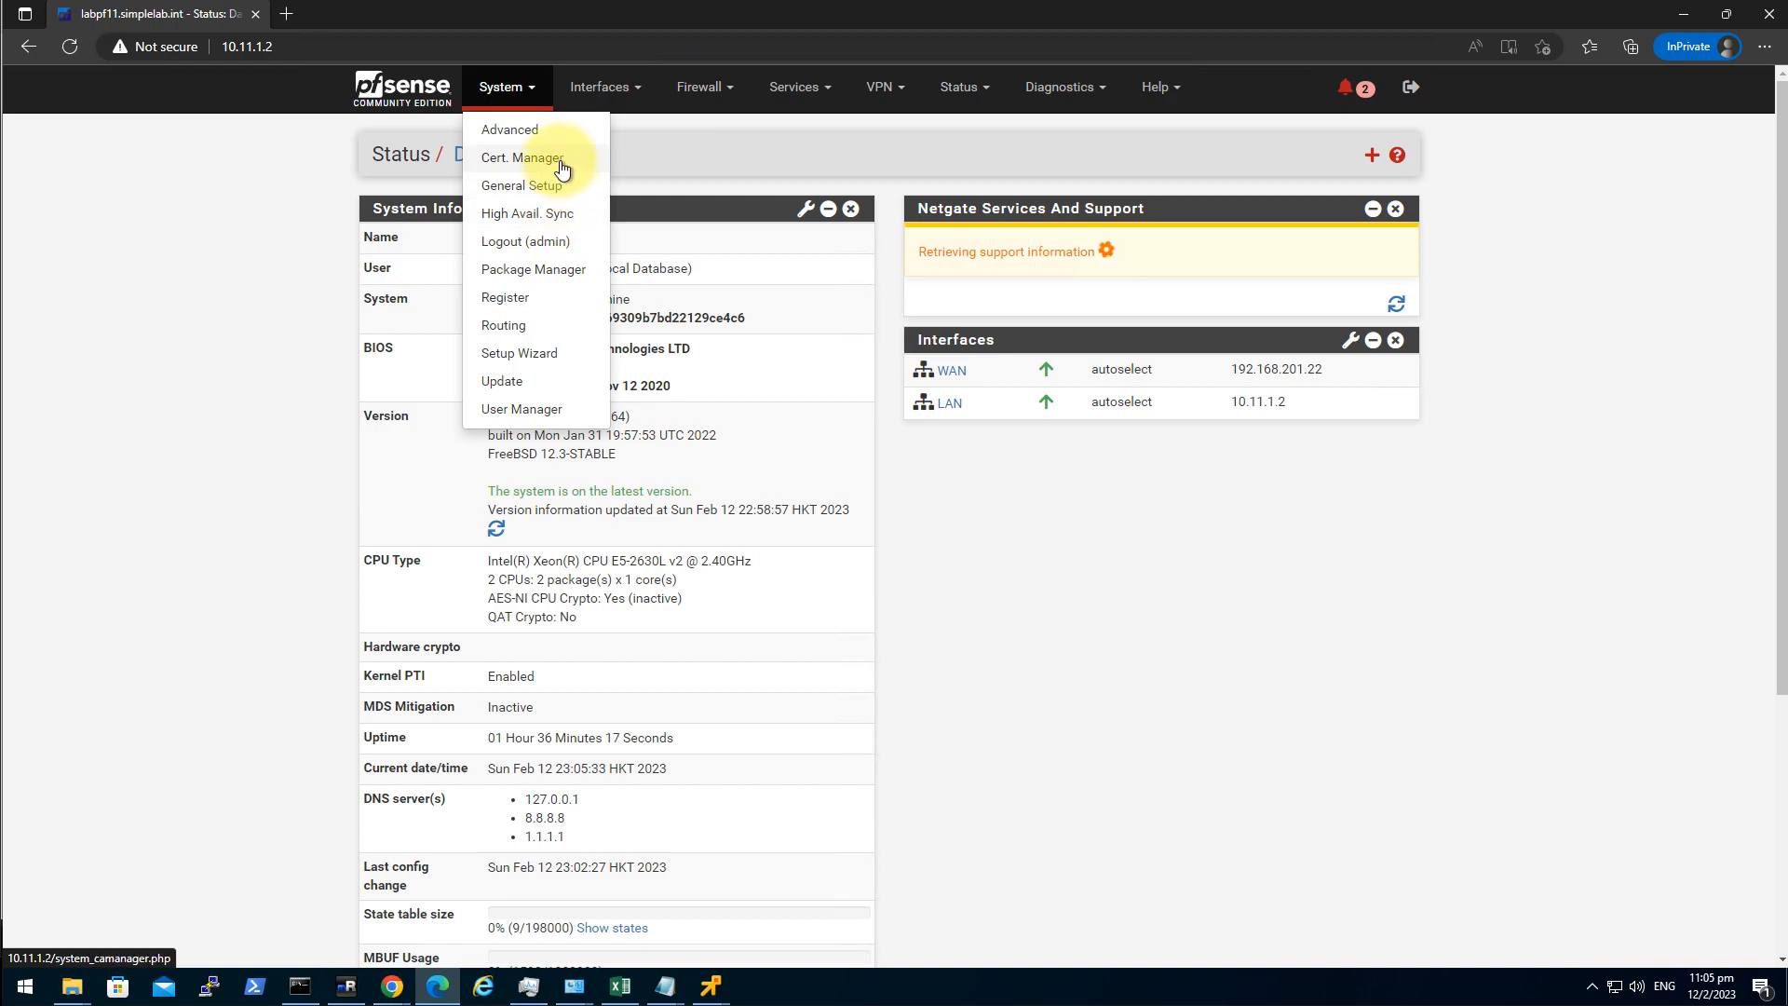
{"action": "left_click", "coordinate": [1332, 646]}
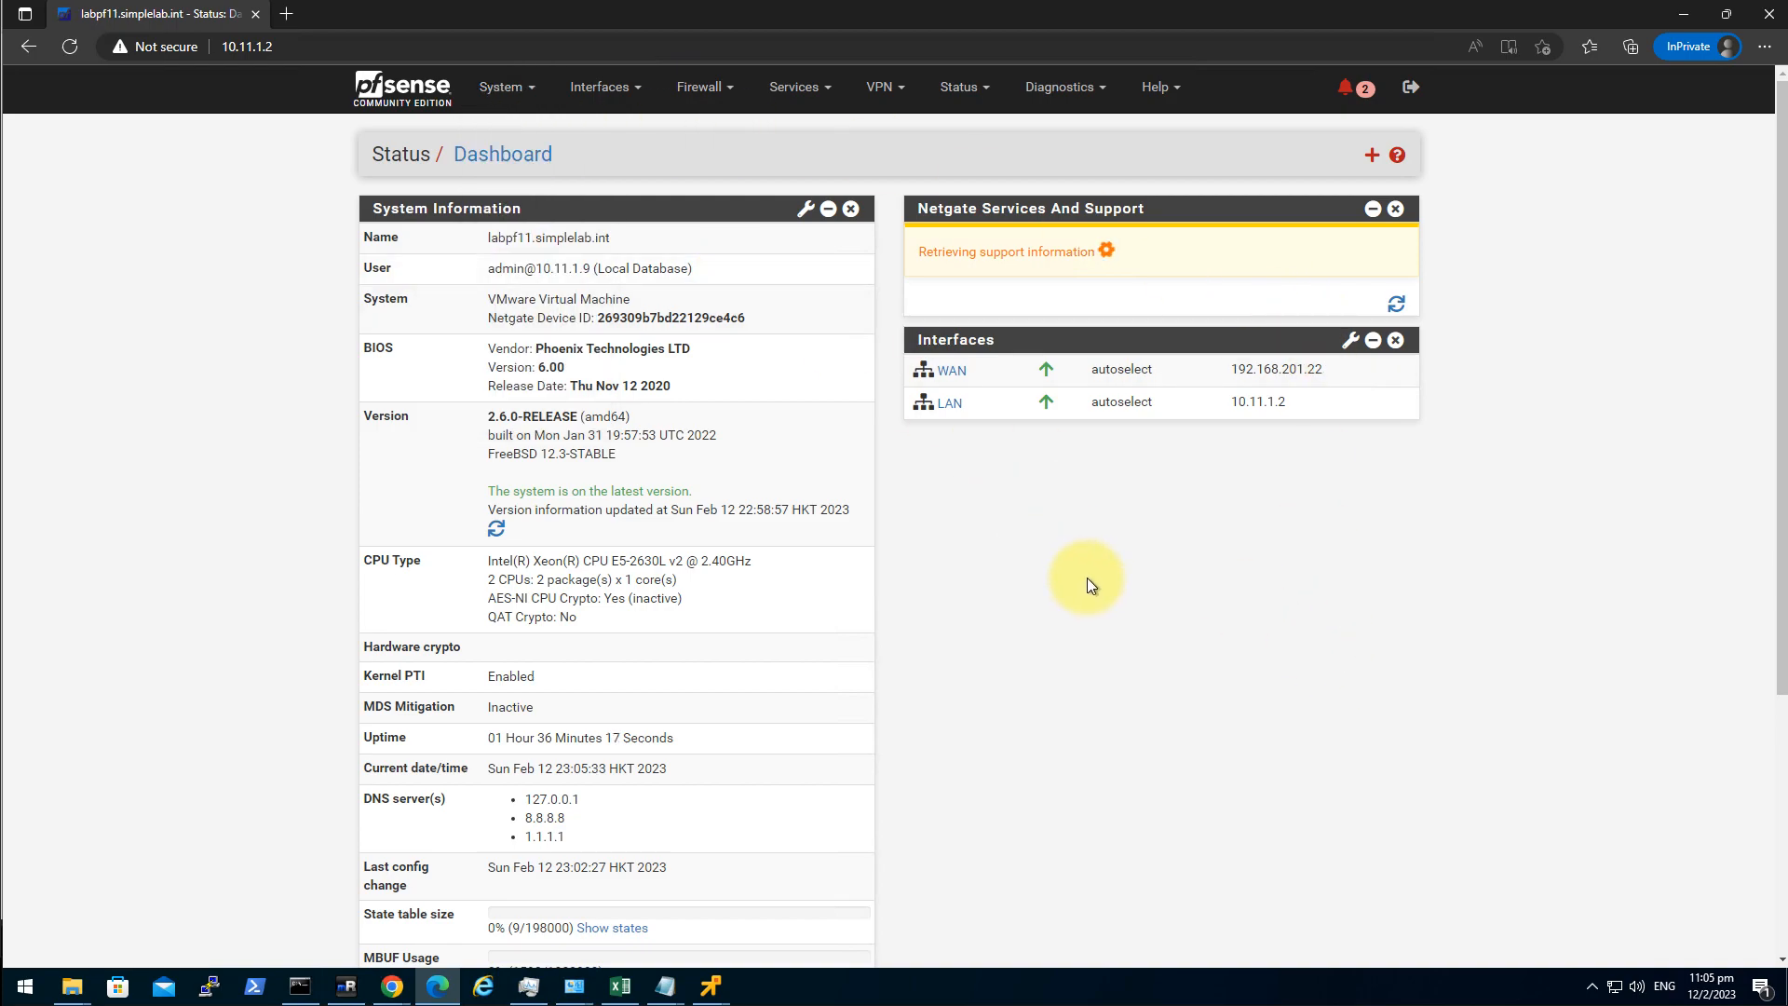
Reload the labpf11 dashboard and dismiss its copyright and survey dialogs again.
{"action": "left_click", "coordinate": [407, 108]}
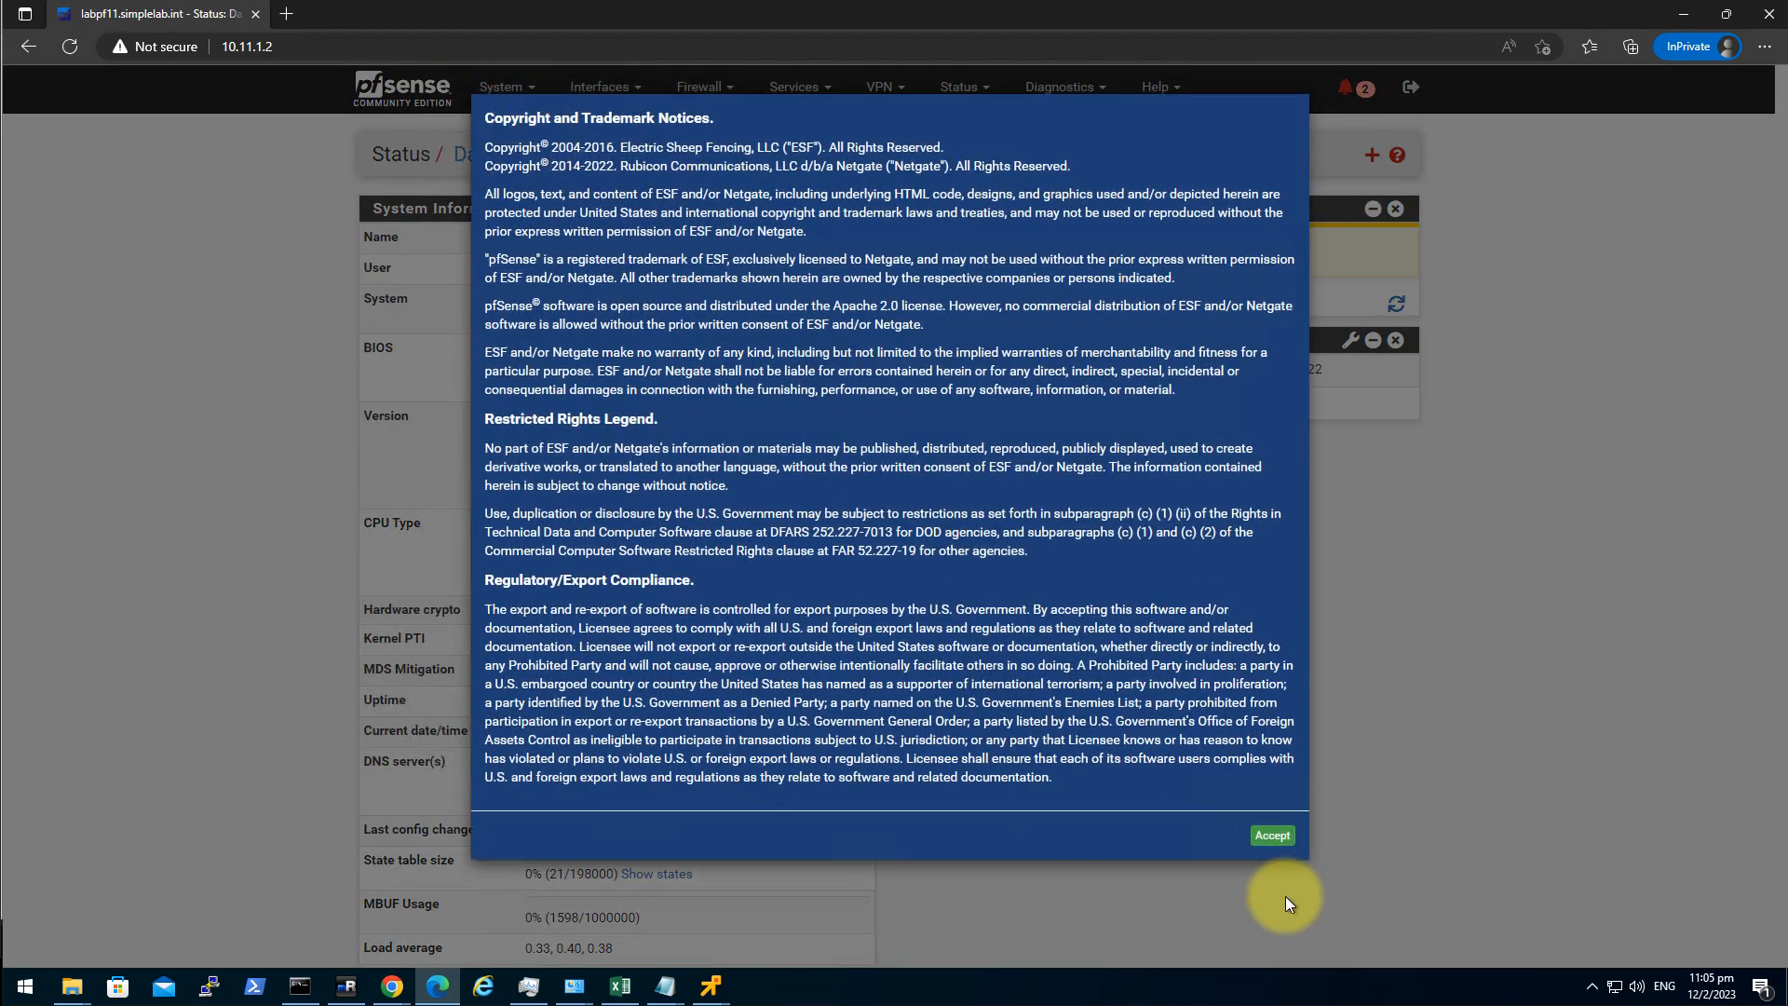
{"action": "left_click", "coordinate": [1277, 837]}
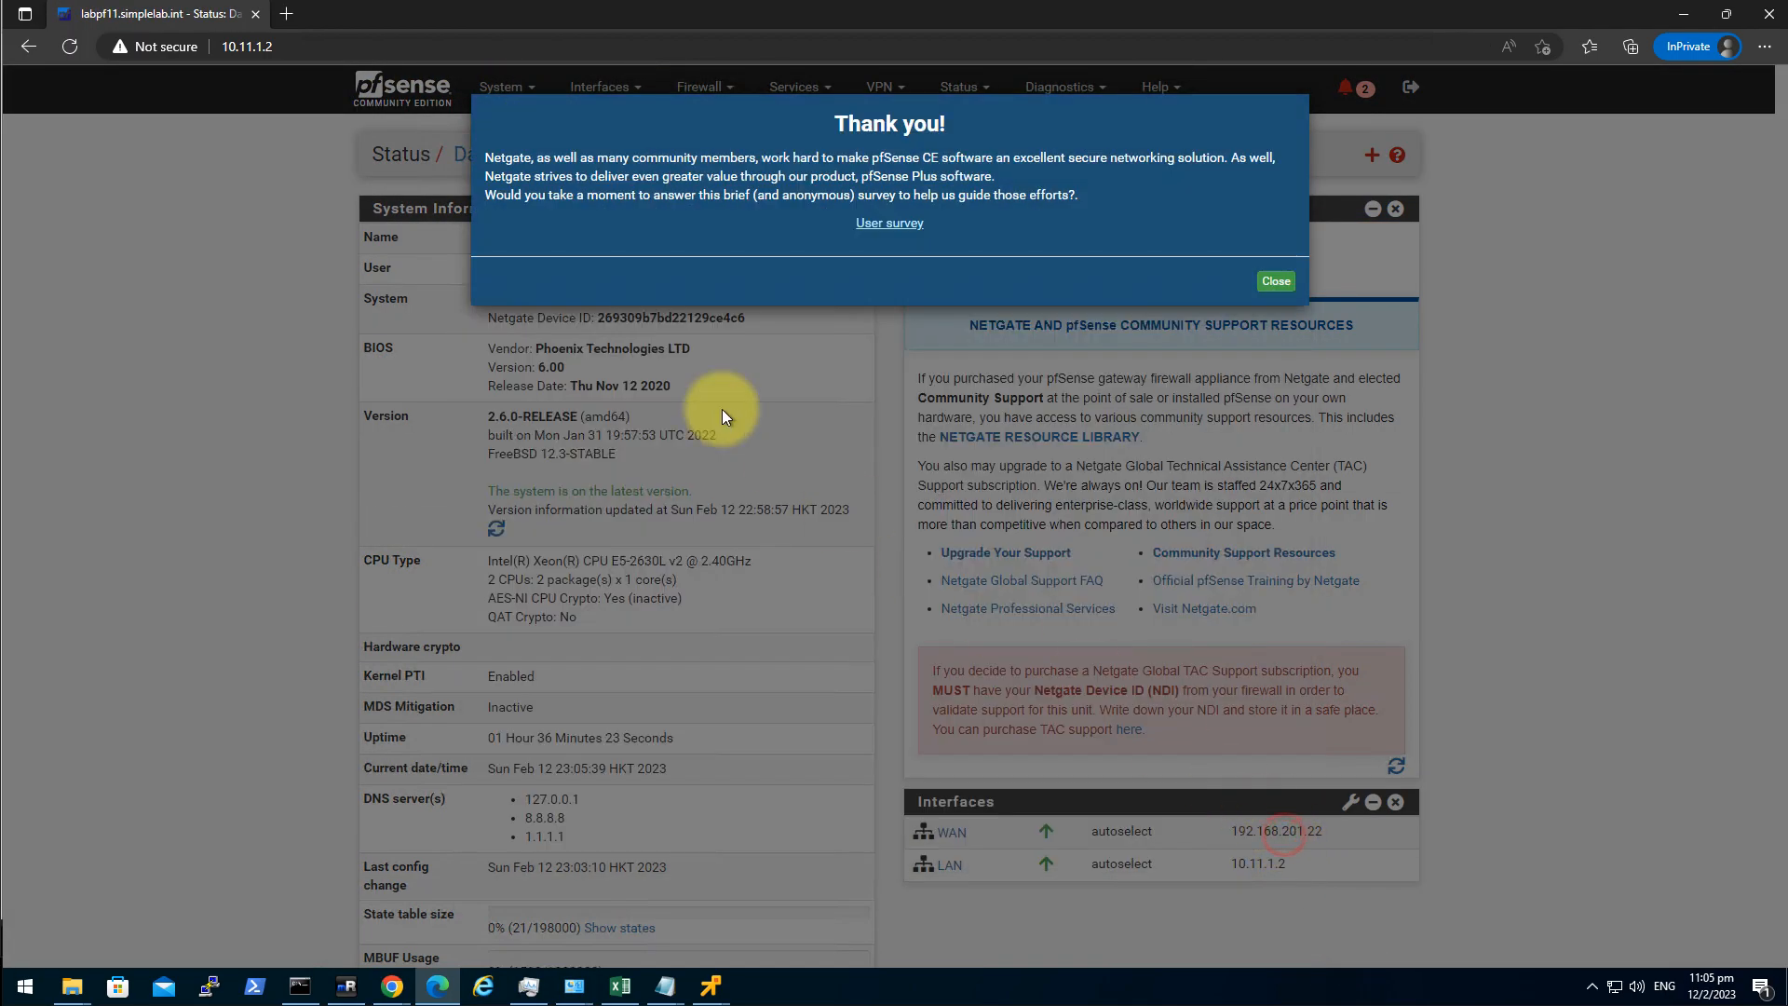
{"action": "left_click", "coordinate": [1276, 267]}
{"action": "left_click", "coordinate": [514, 87]}
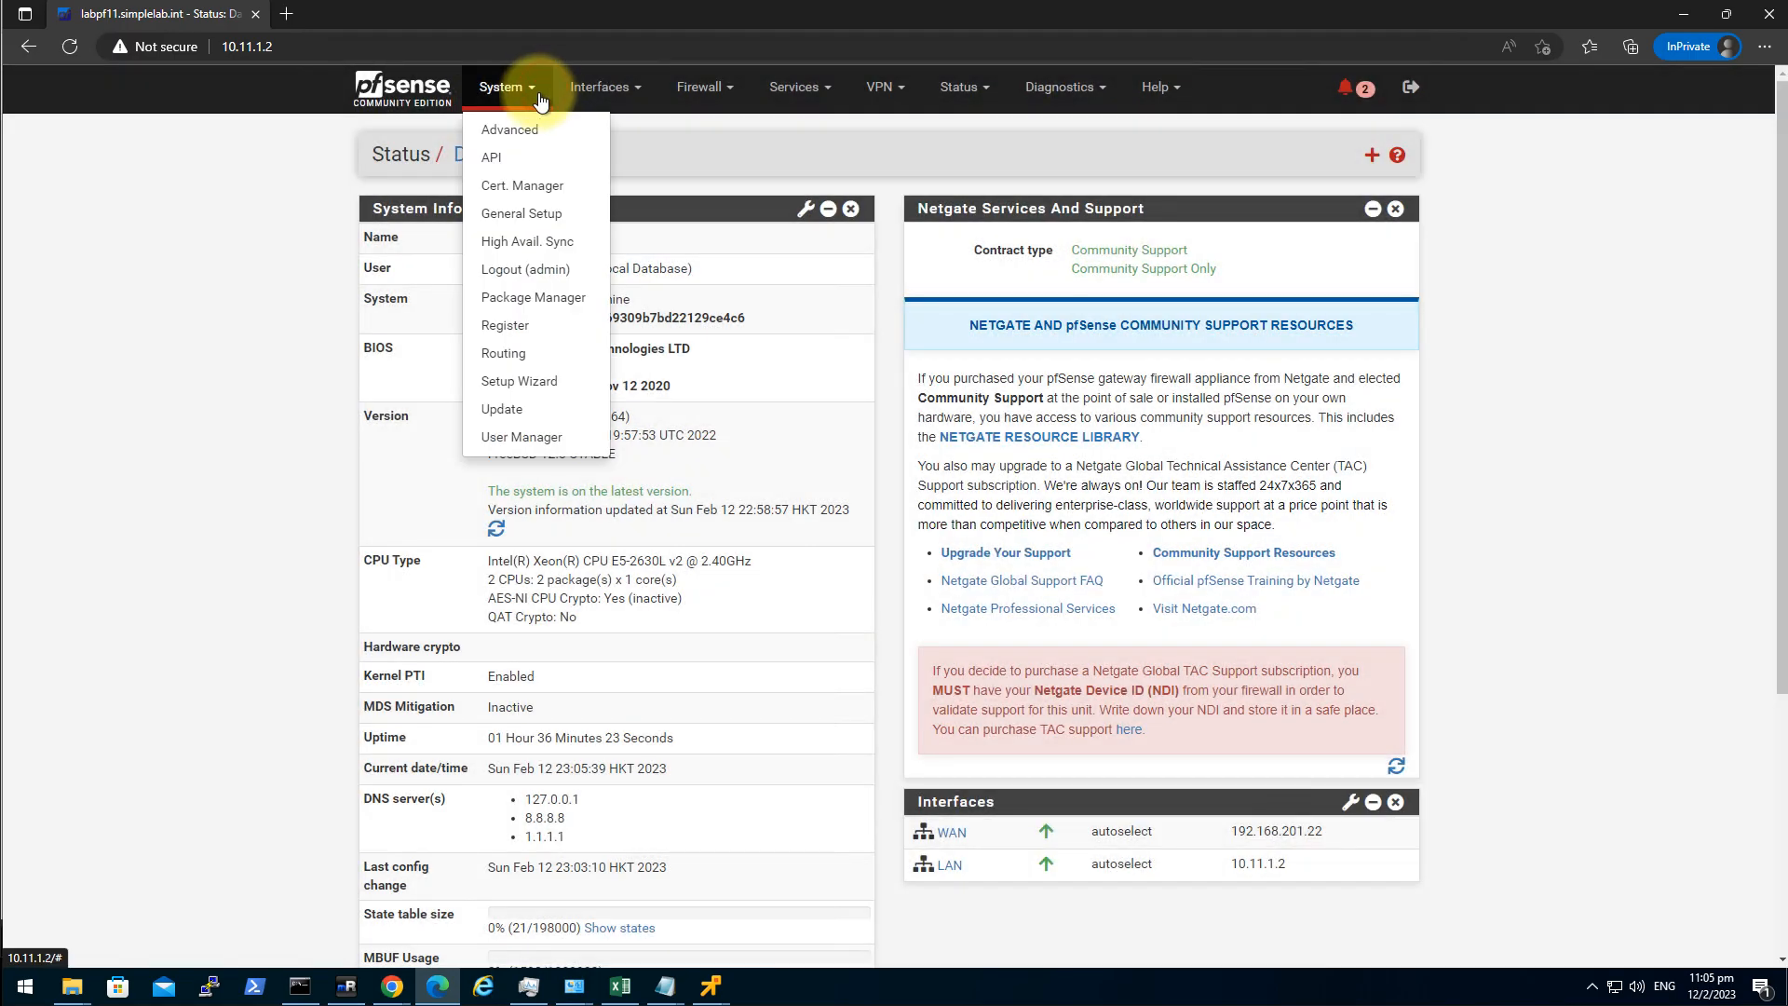
Restrict the API to the LAN interface with JWT authentication and save.
{"action": "left_click", "coordinate": [524, 164]}
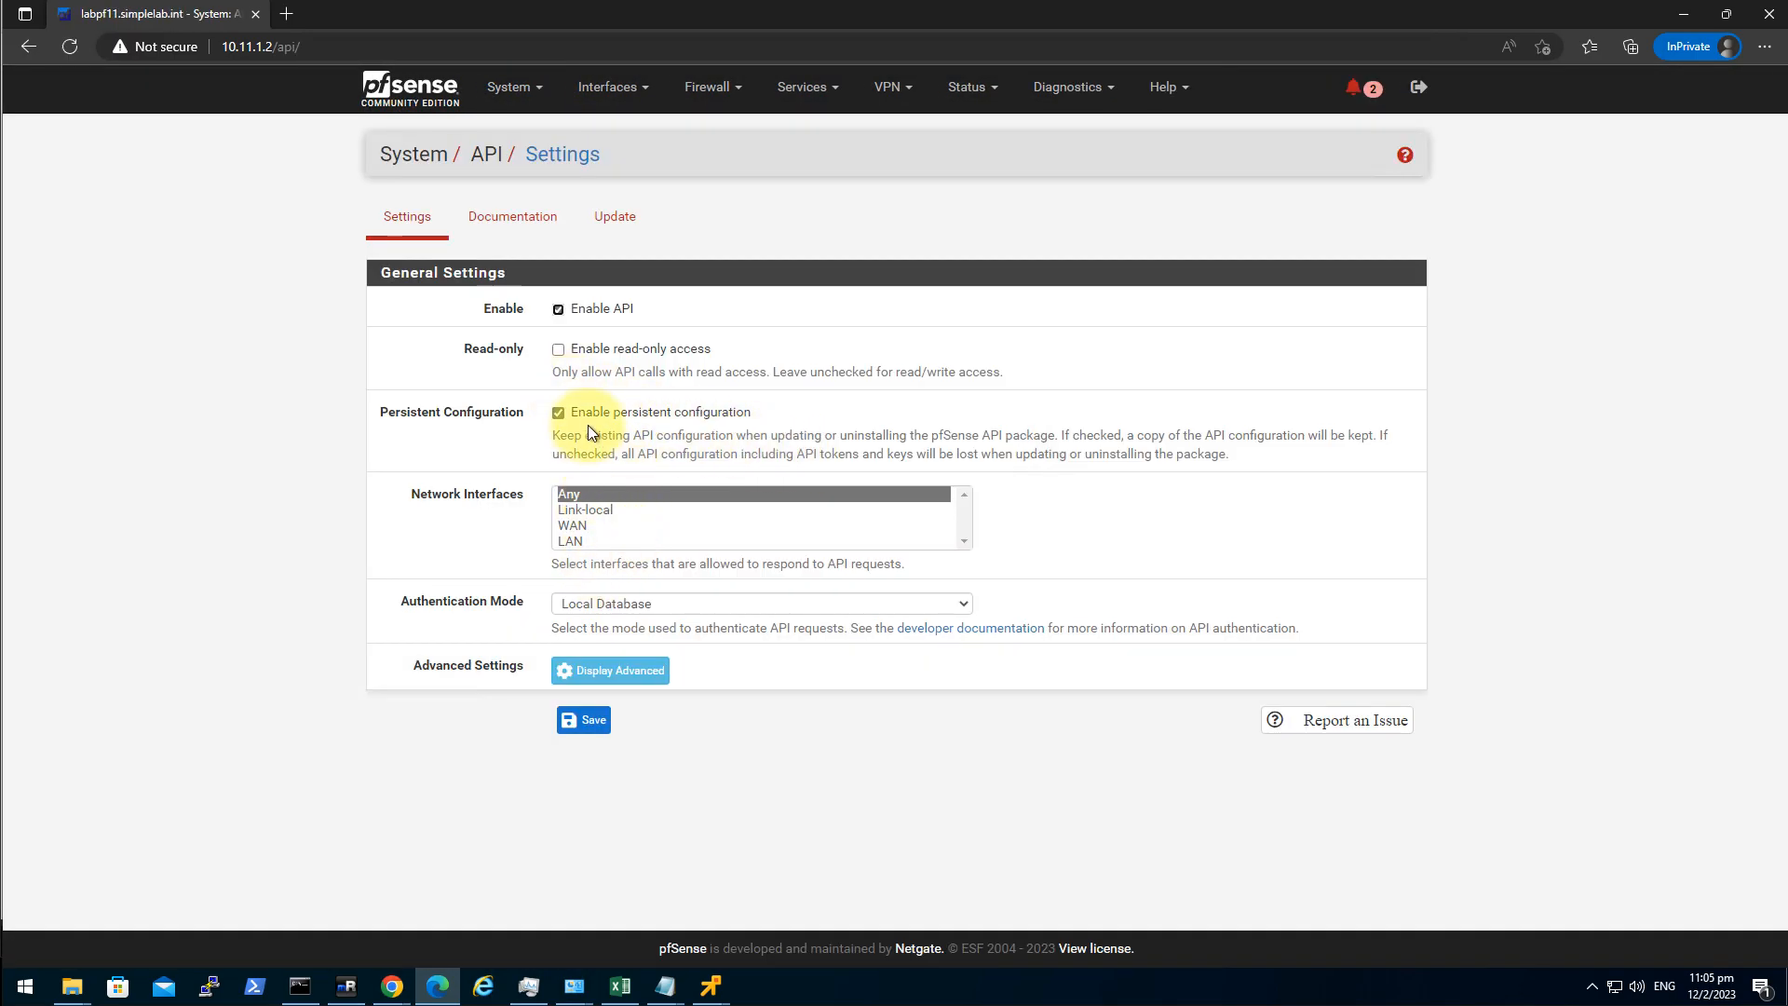
{"action": "left_click", "coordinate": [606, 541]}
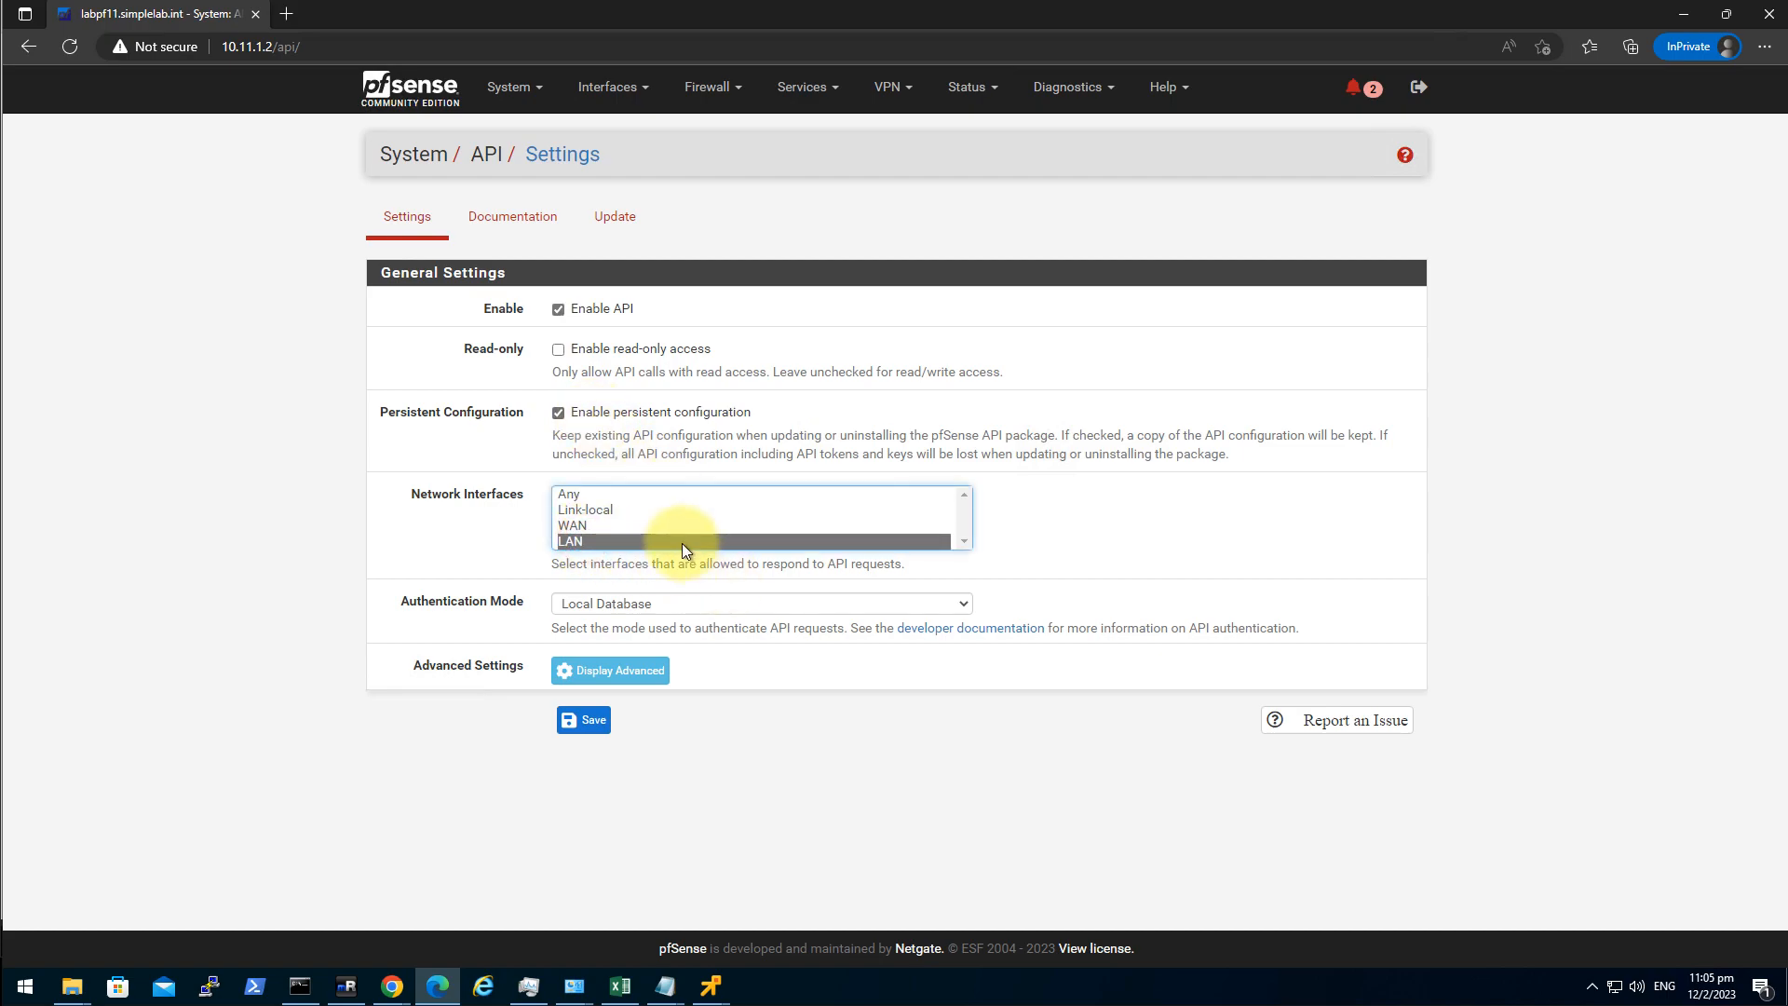
{"action": "left_click", "coordinate": [646, 605]}
{"action": "left_click", "coordinate": [581, 661]}
{"action": "left_click", "coordinate": [584, 720]}
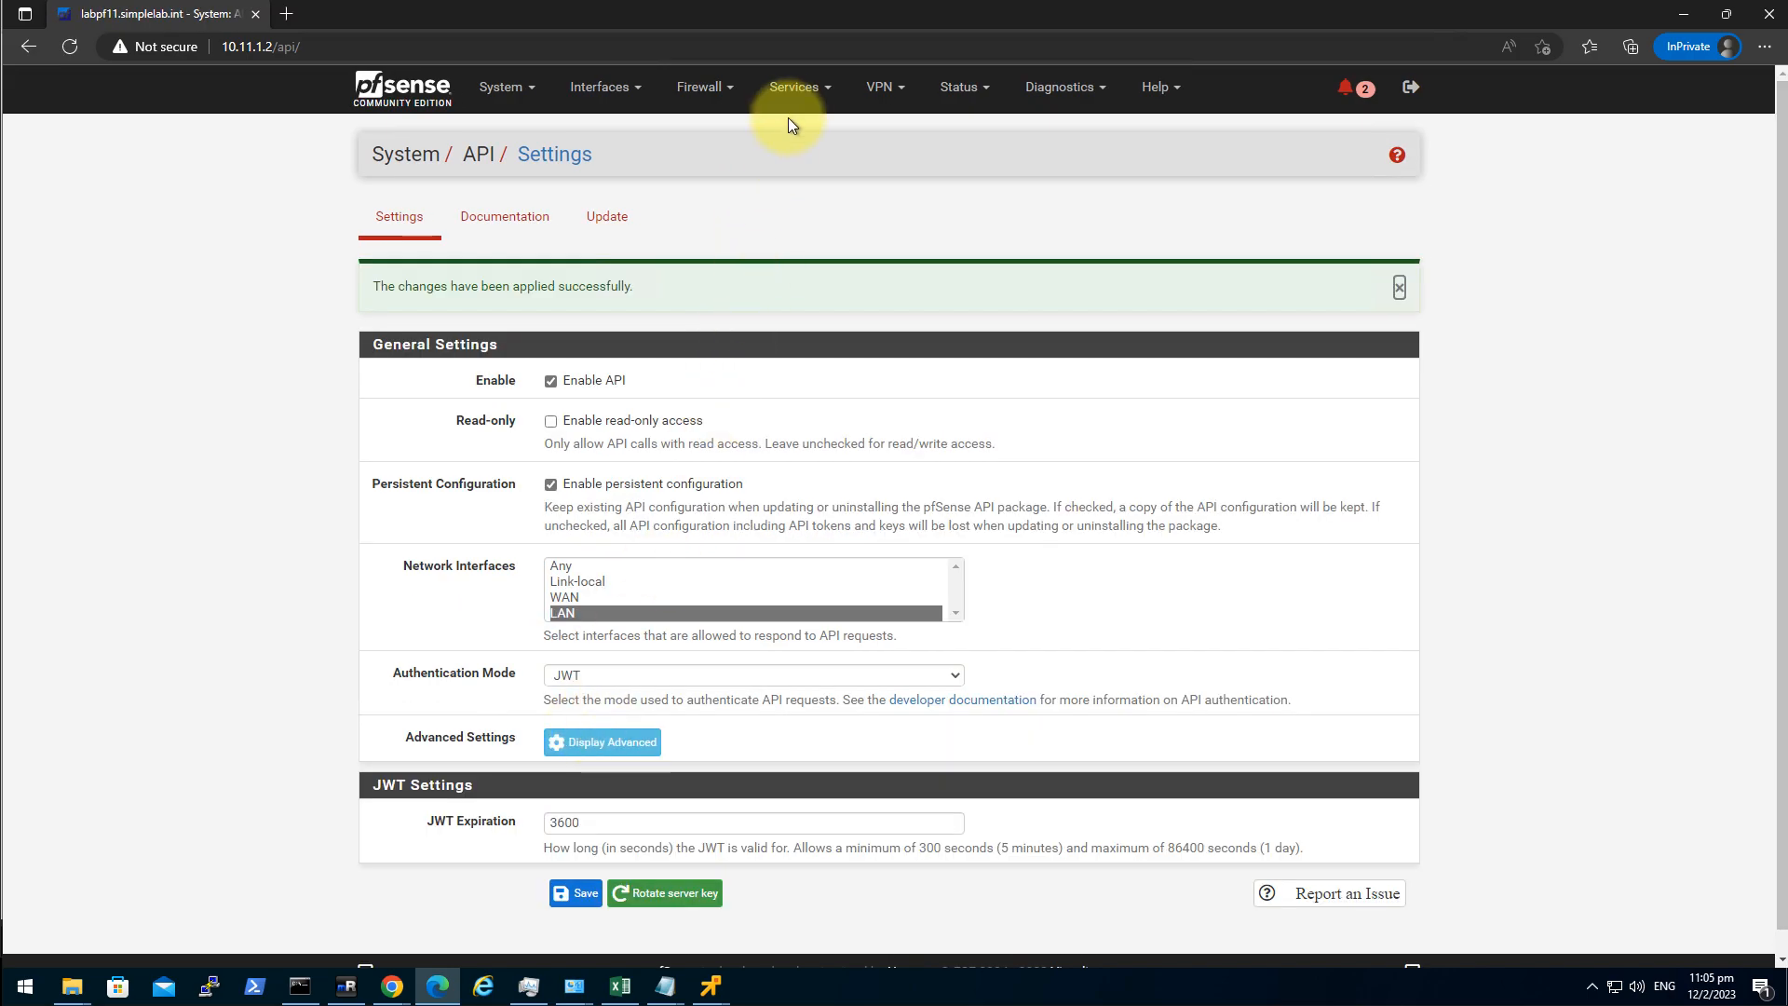
{"action": "mouse_move", "coordinate": [701, 87]}
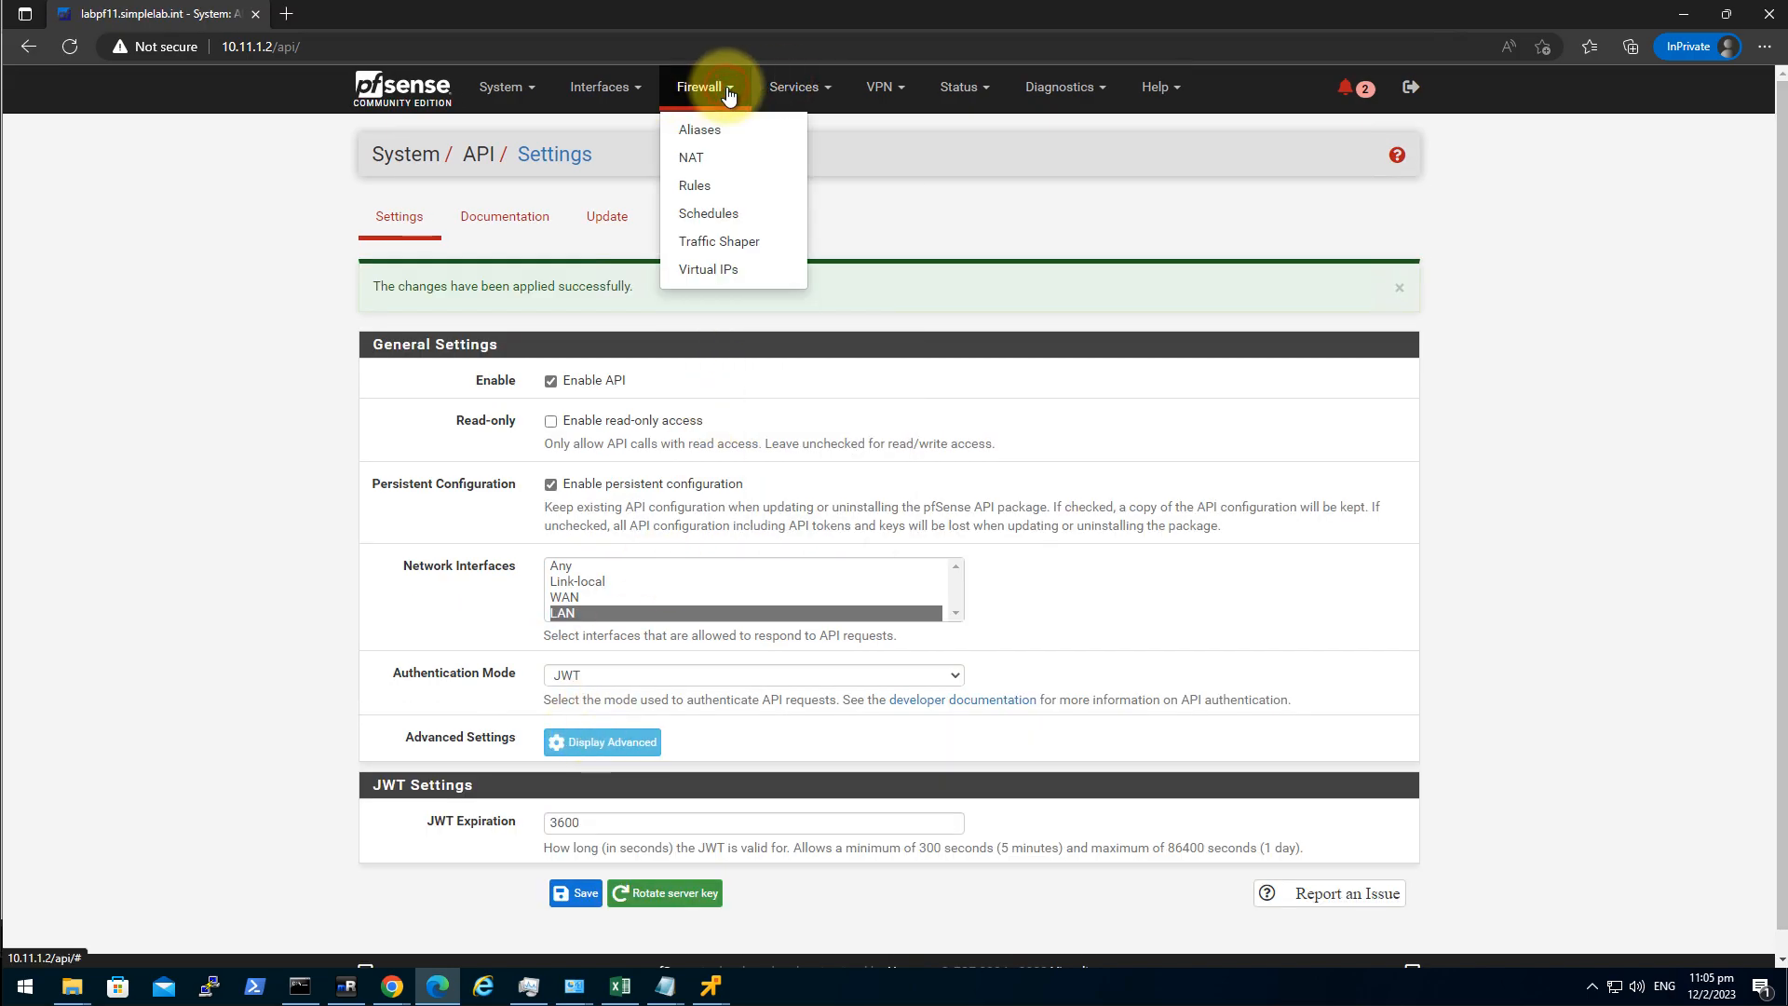
Add a new CARP virtual IP with address 192.168.201.21/24.
{"action": "left_click", "coordinate": [743, 269]}
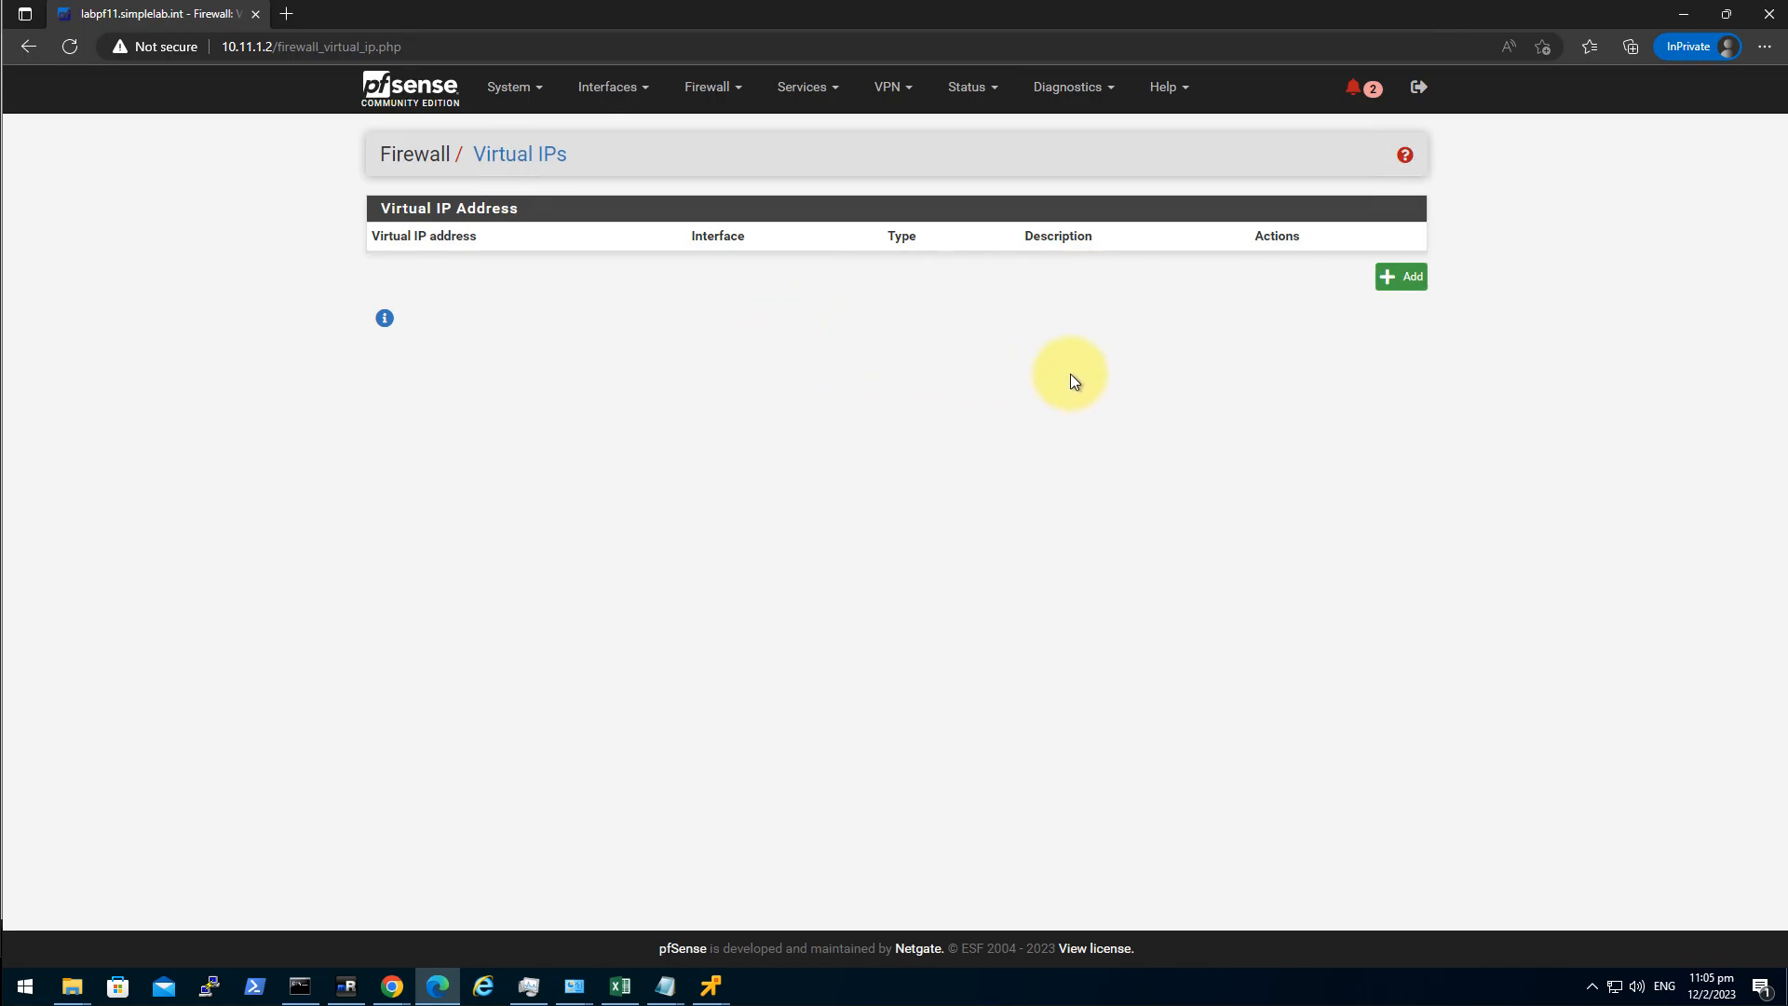
{"action": "left_click", "coordinate": [1395, 299]}
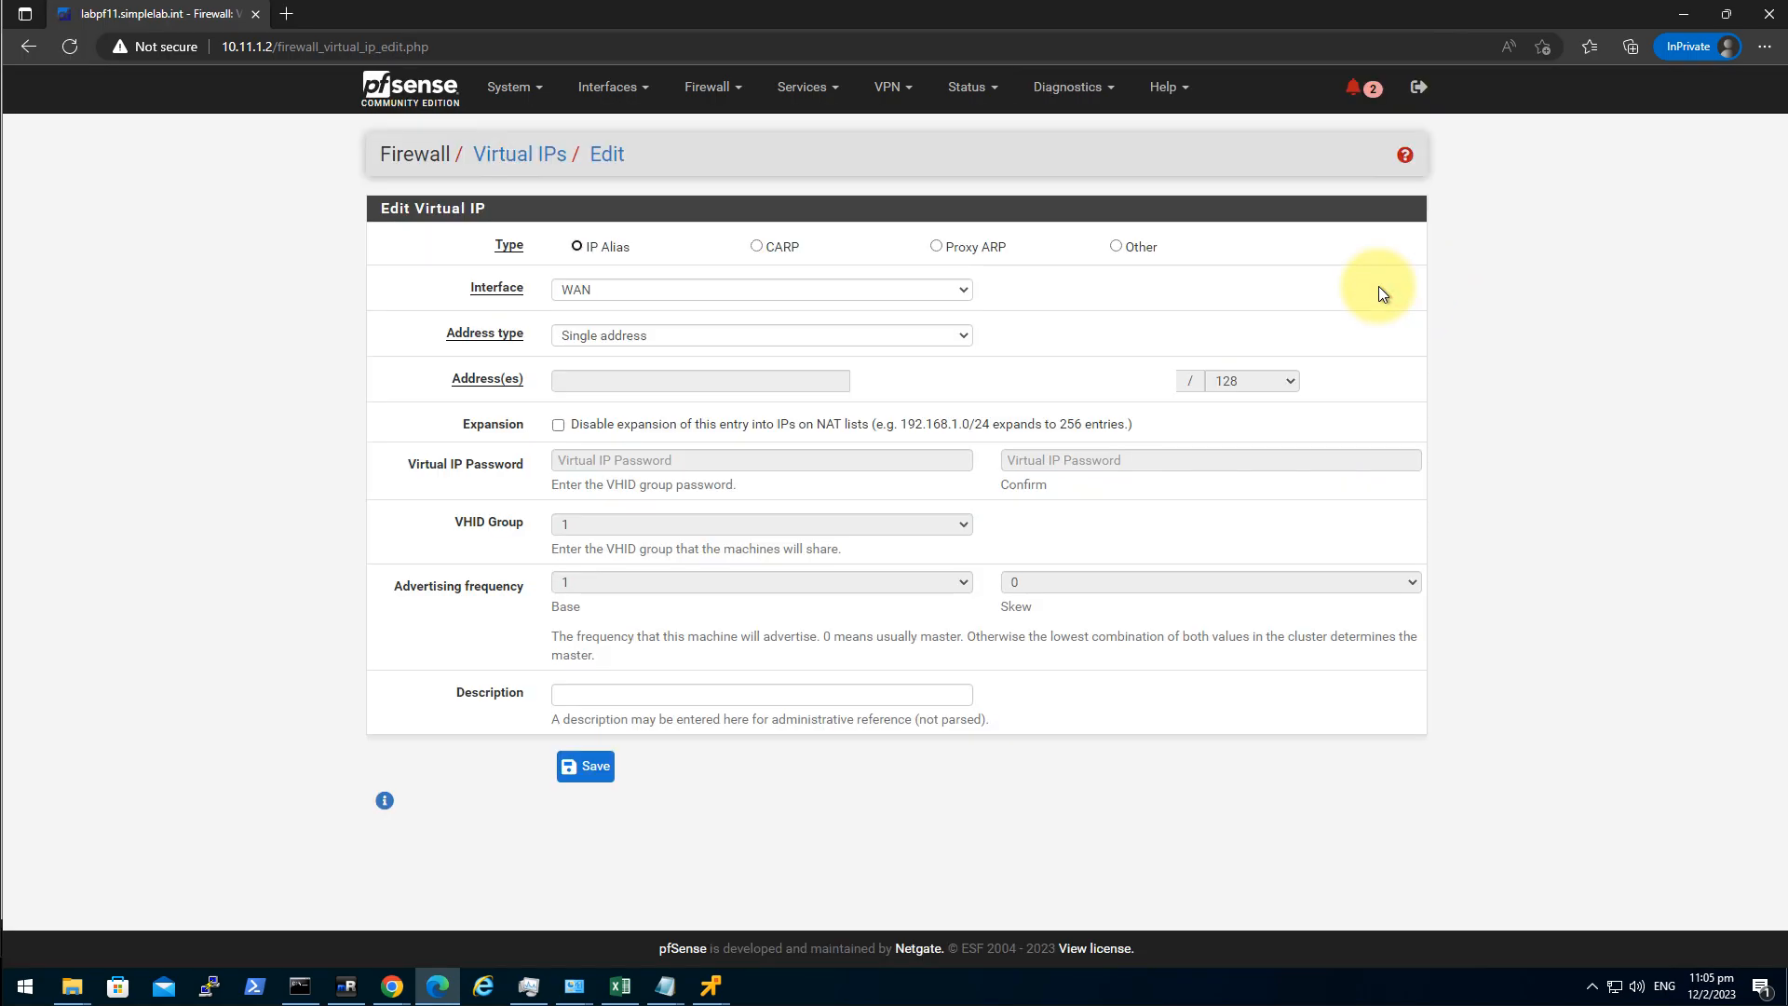
{"action": "left_click", "coordinate": [759, 245]}
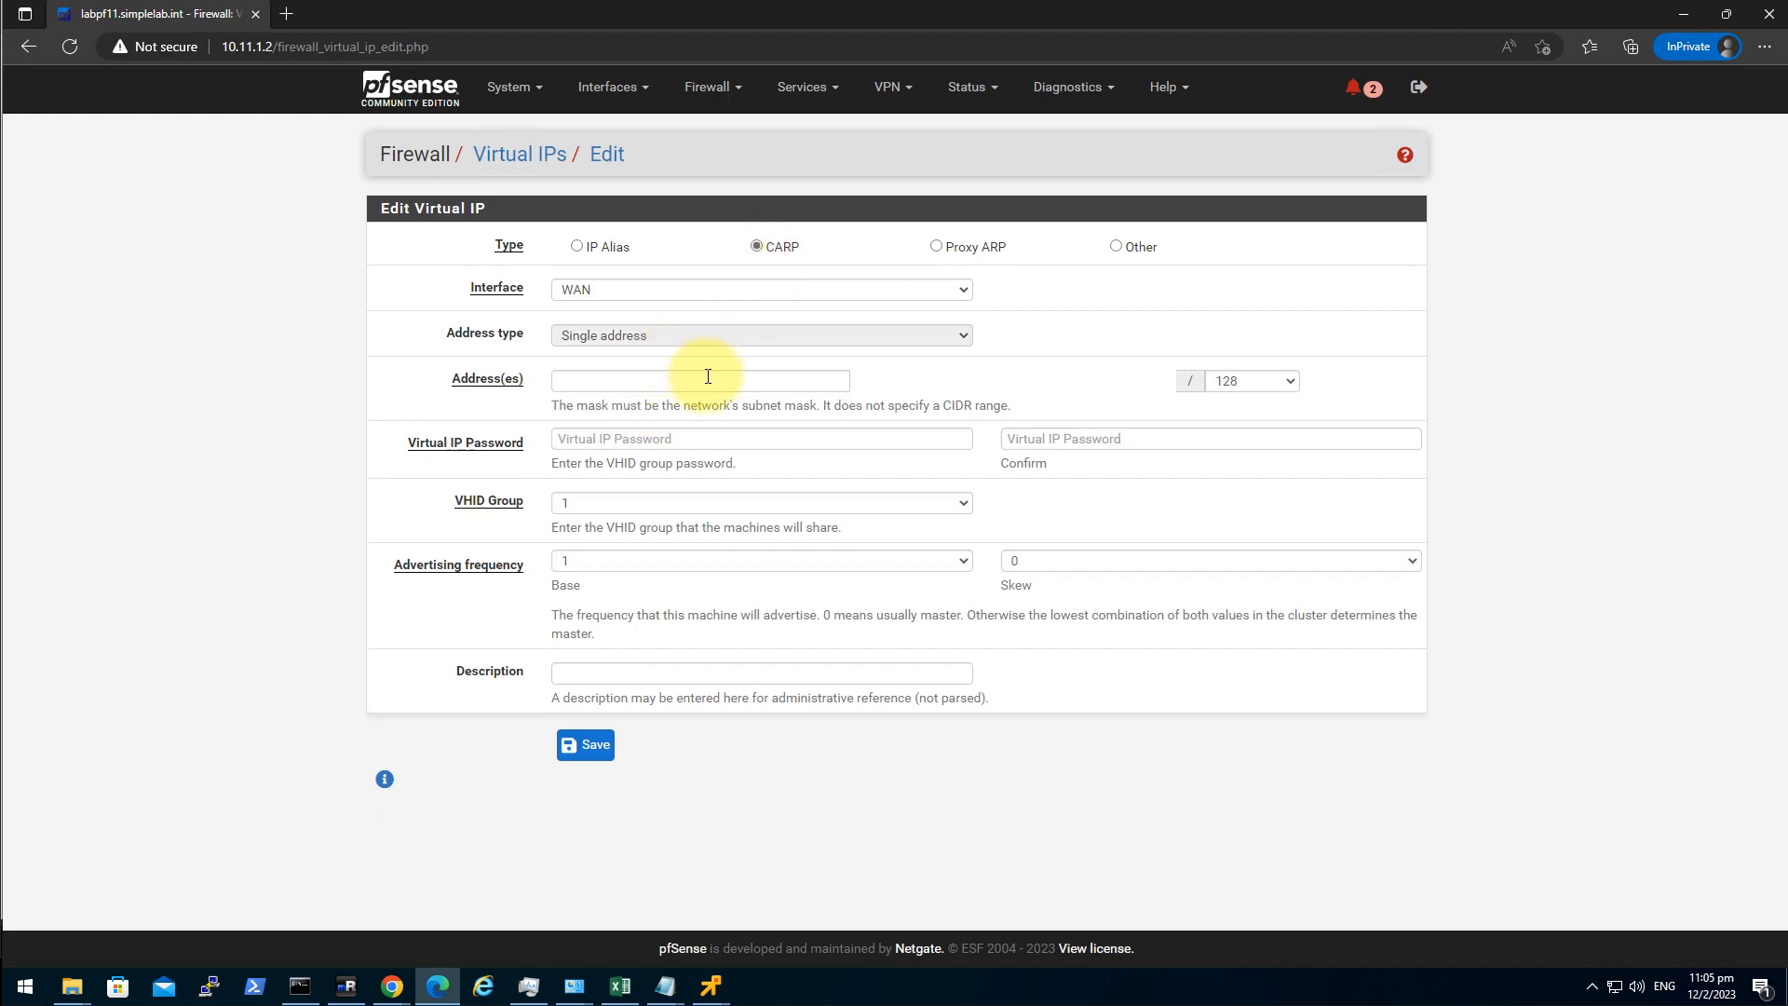
{"action": "left_click", "coordinate": [710, 376]}
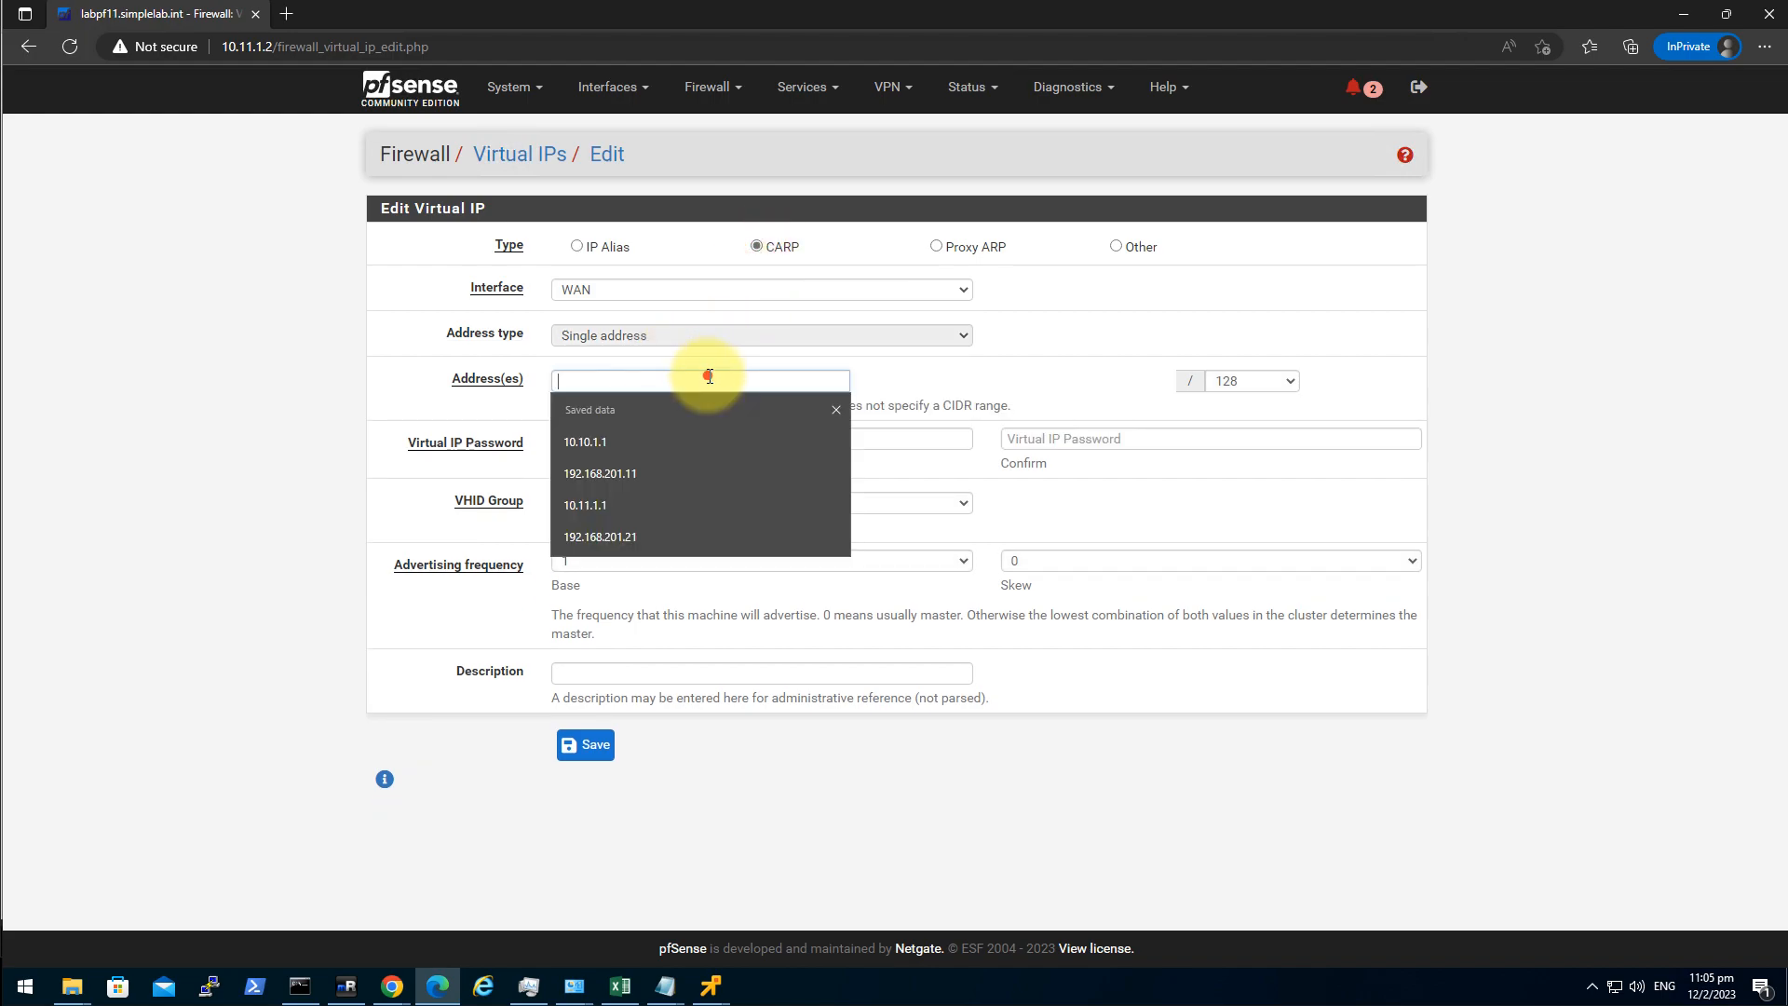
{"action": "left_click", "coordinate": [673, 536]}
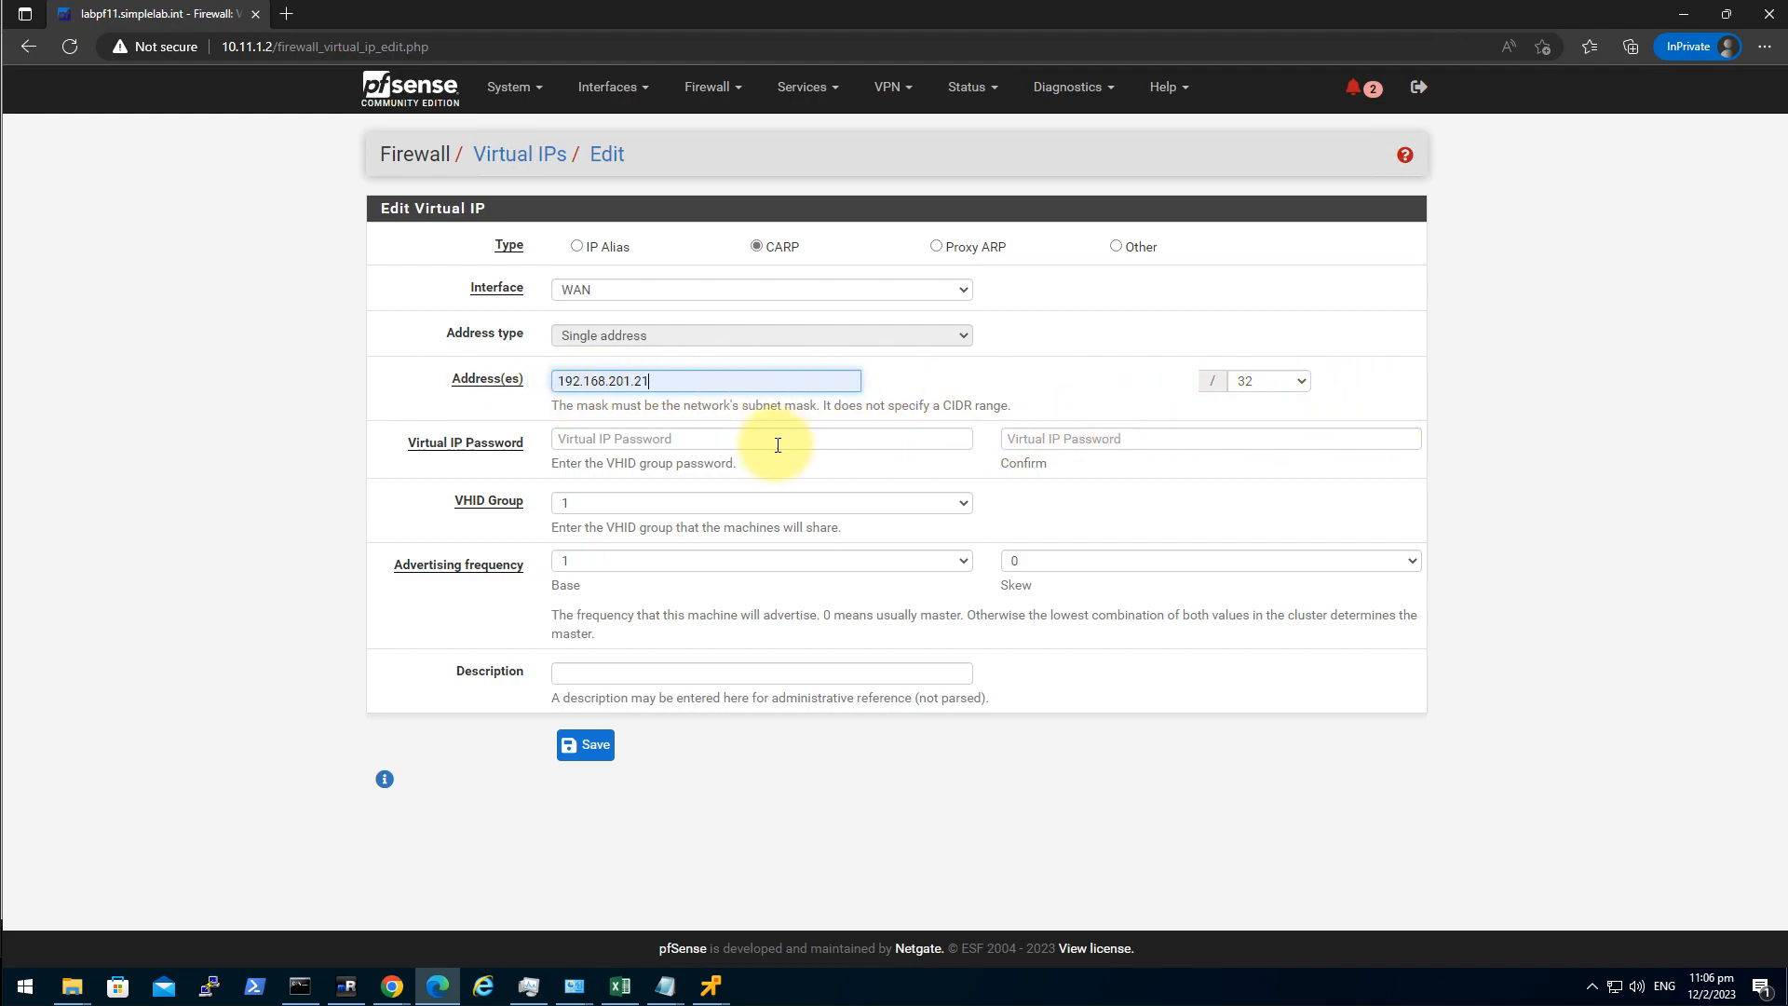
{"action": "key", "text": "Tab"}
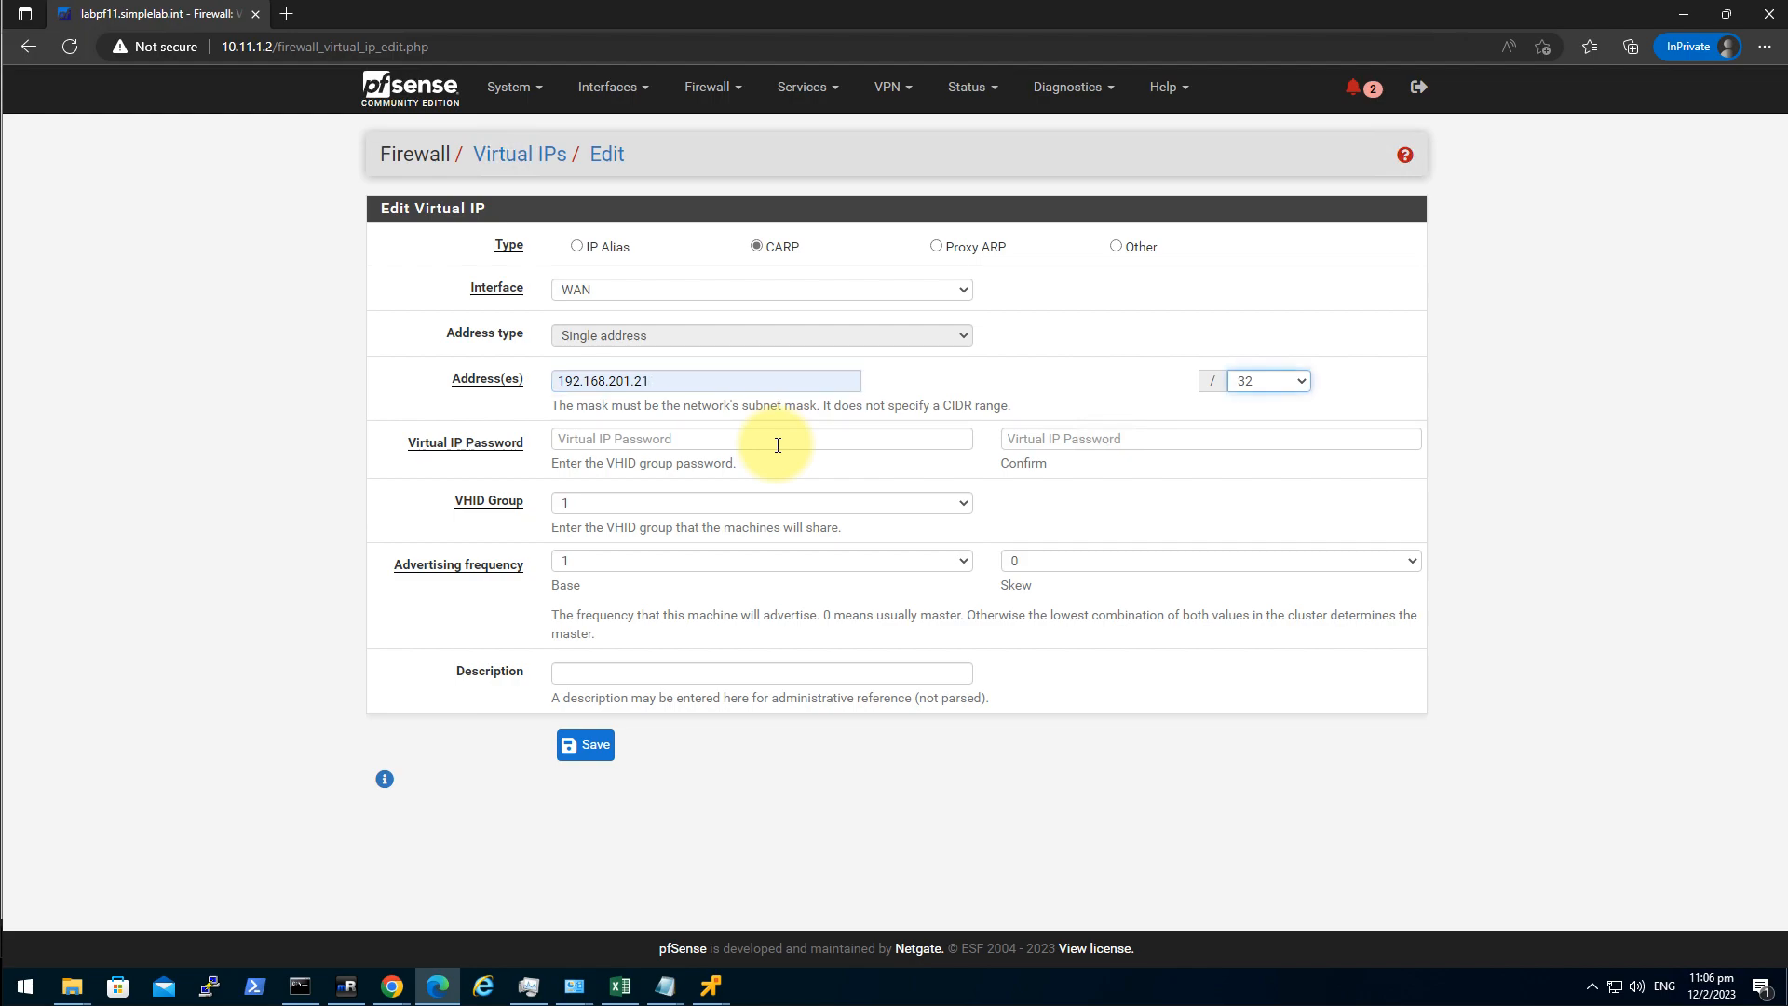
{"action": "key", "text": "2"}
{"action": "key", "text": "4"}
Enter the VHID group password, choose VHID 92 and skew 1, then save the virtual IP.
{"action": "left_click", "coordinate": [736, 439]}
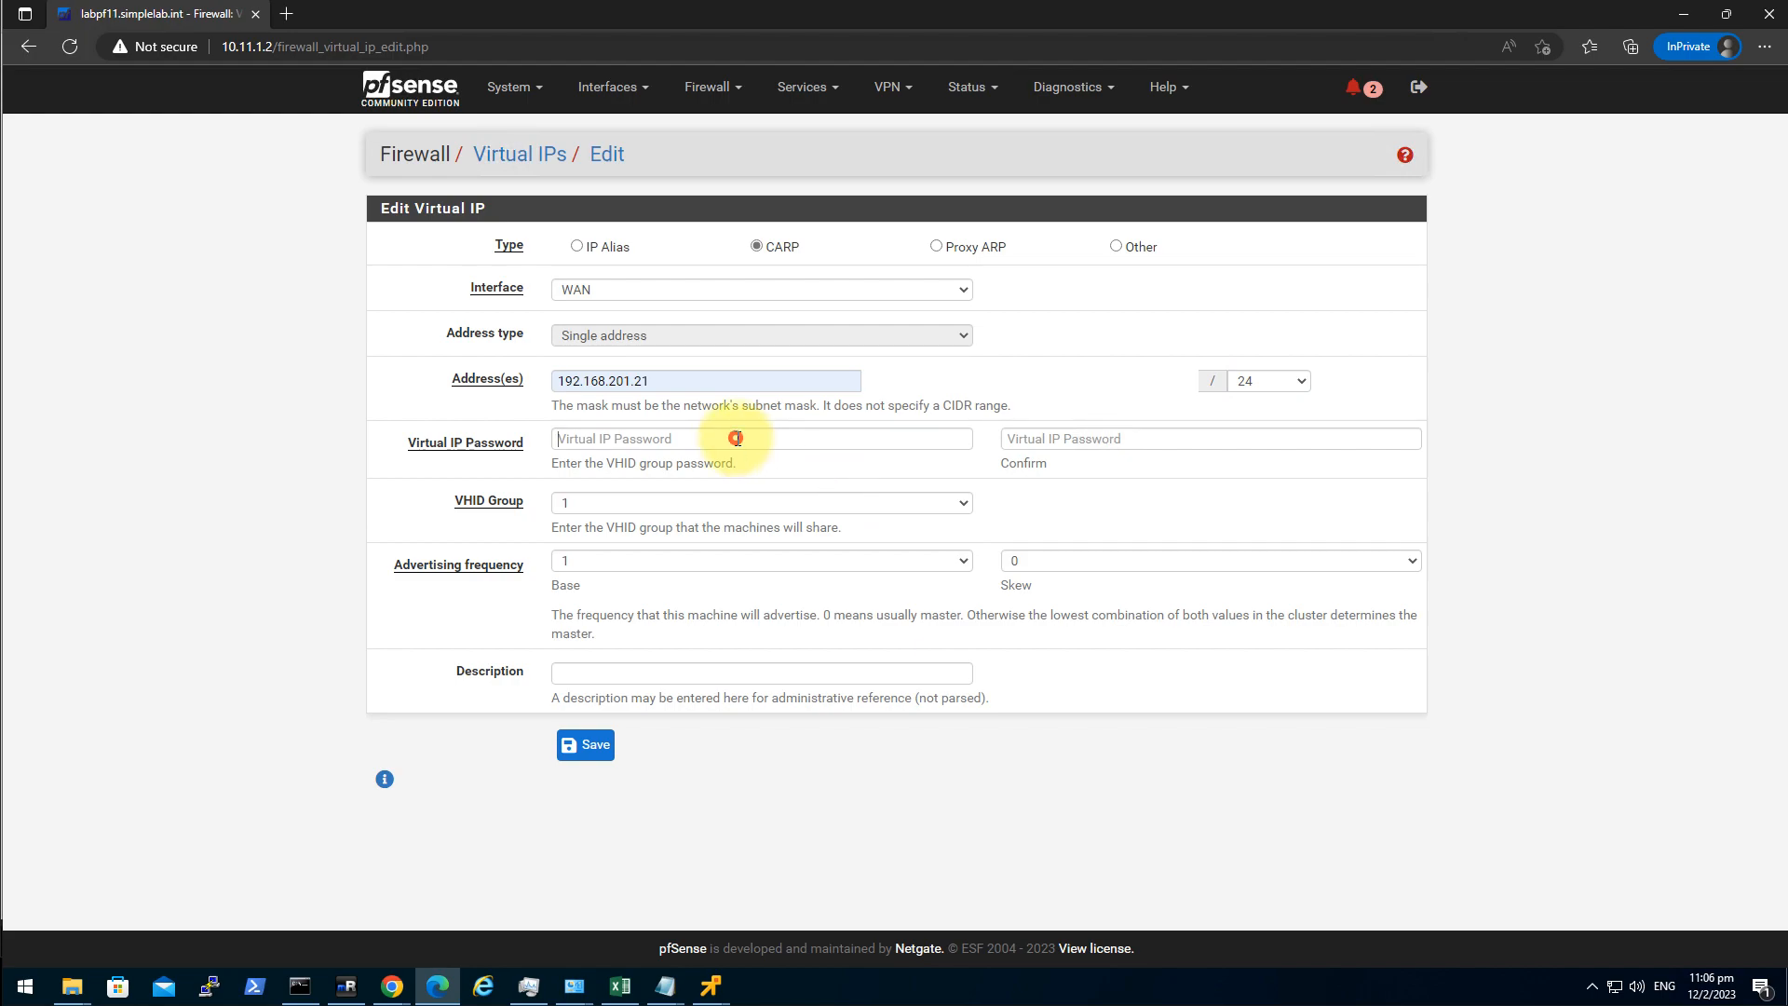
{"action": "type", "text": "•••••••••••••"}
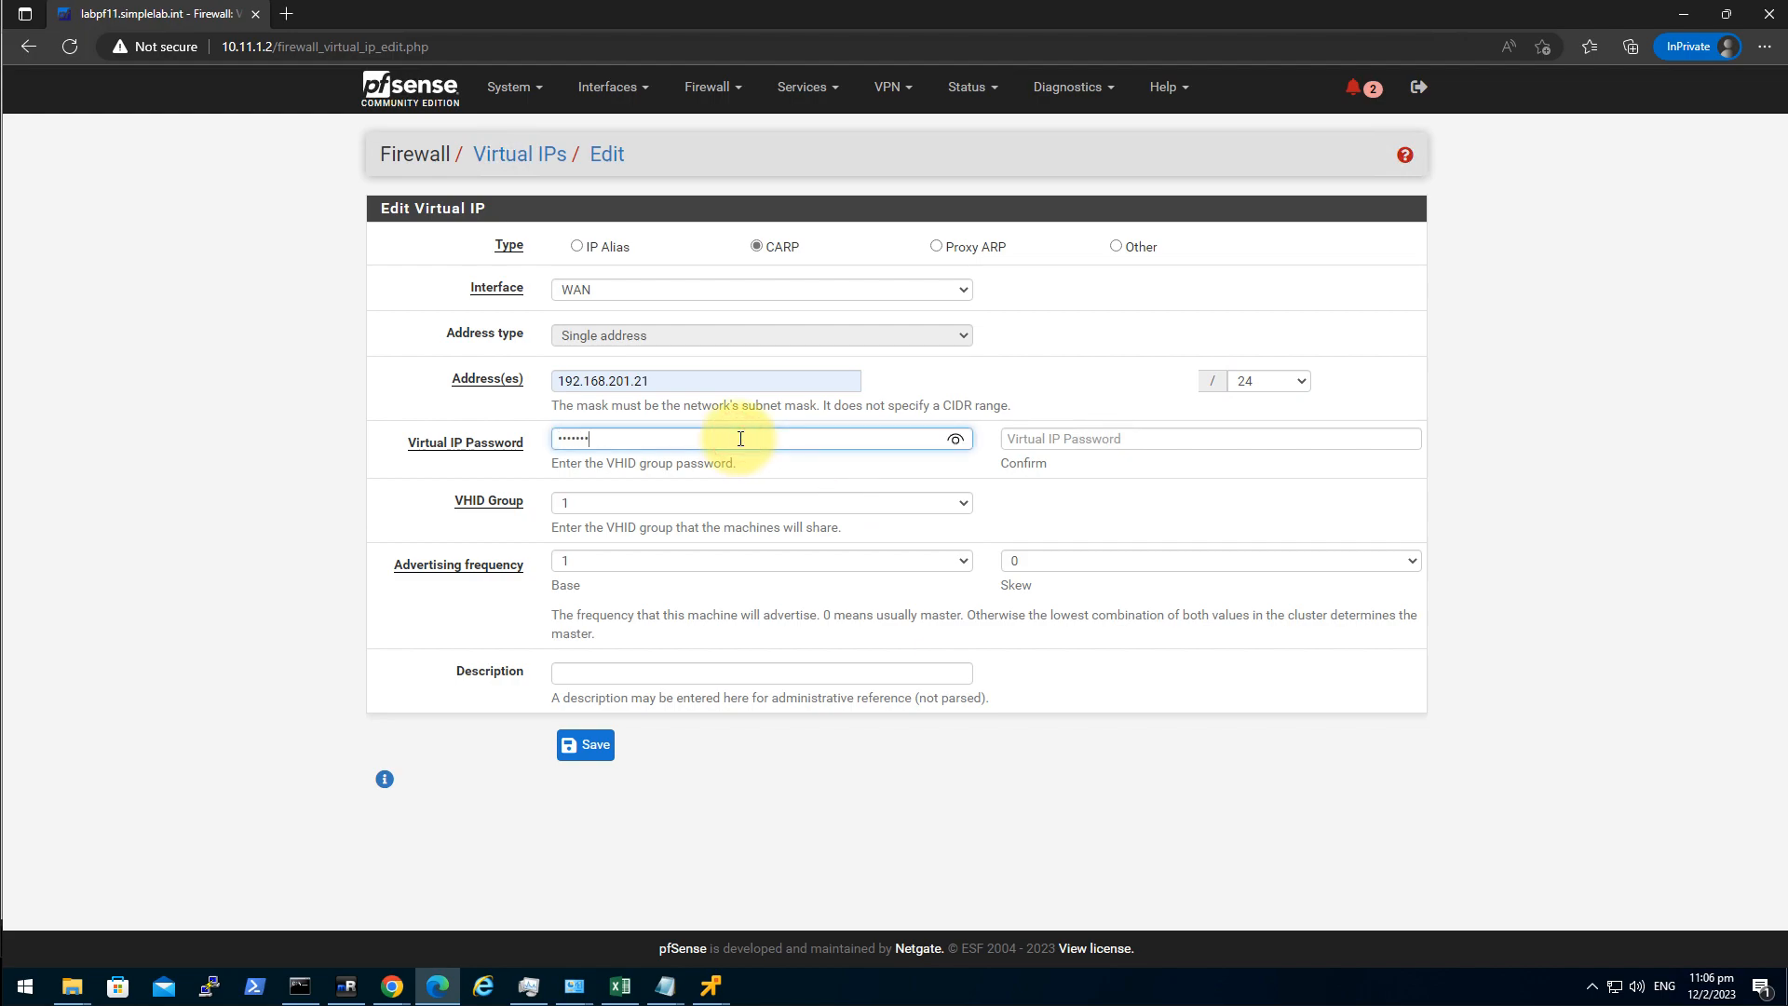
{"action": "key", "text": "Tab"}
{"action": "type", "text": "•••••••••••••"}
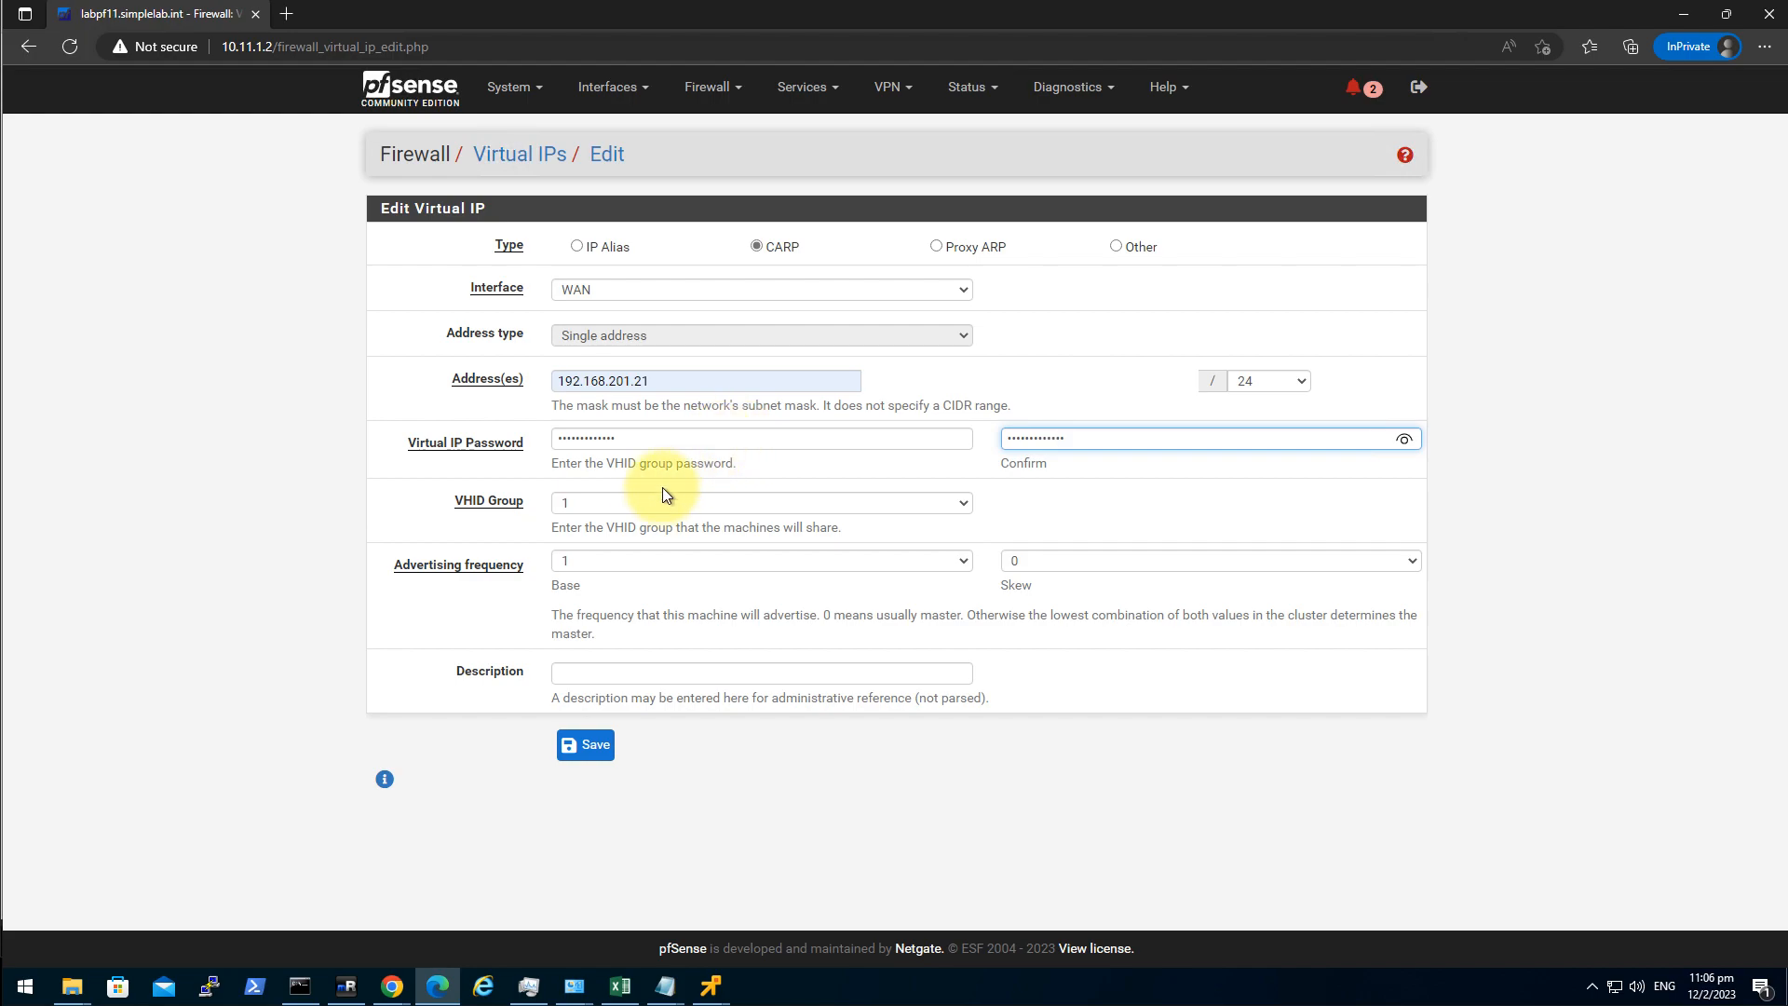
{"action": "left_click", "coordinate": [679, 506]}
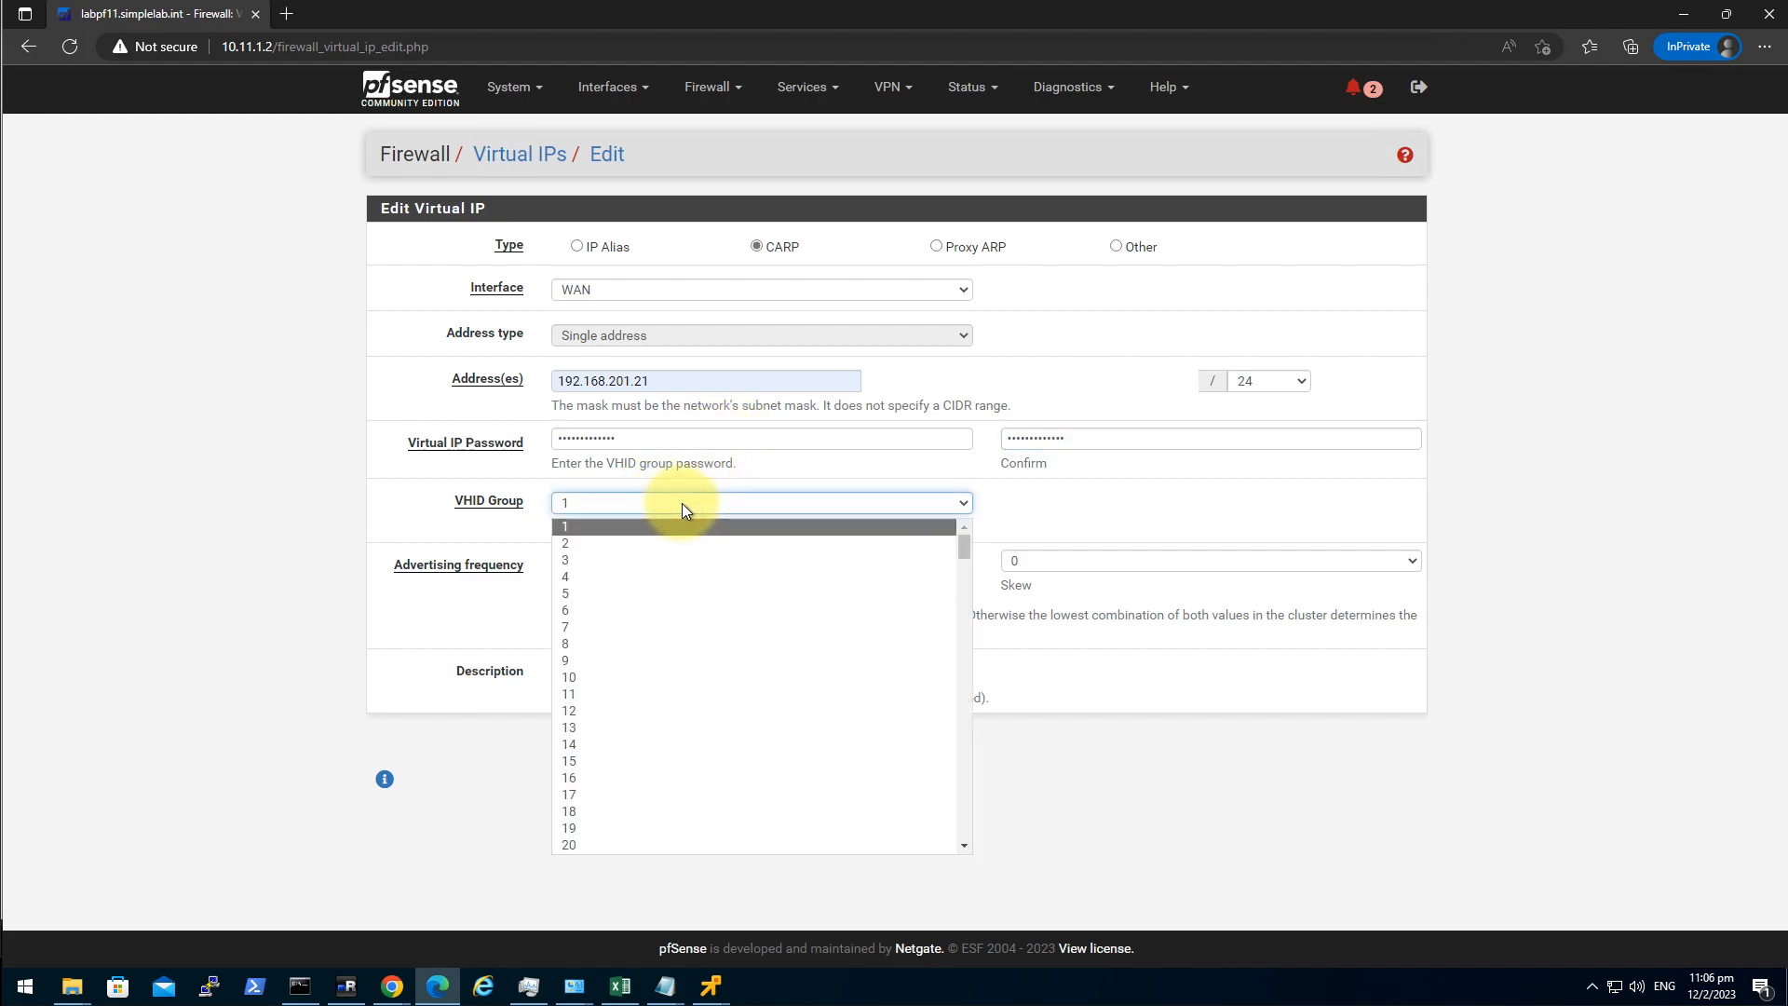
{"action": "type", "text": "92"}
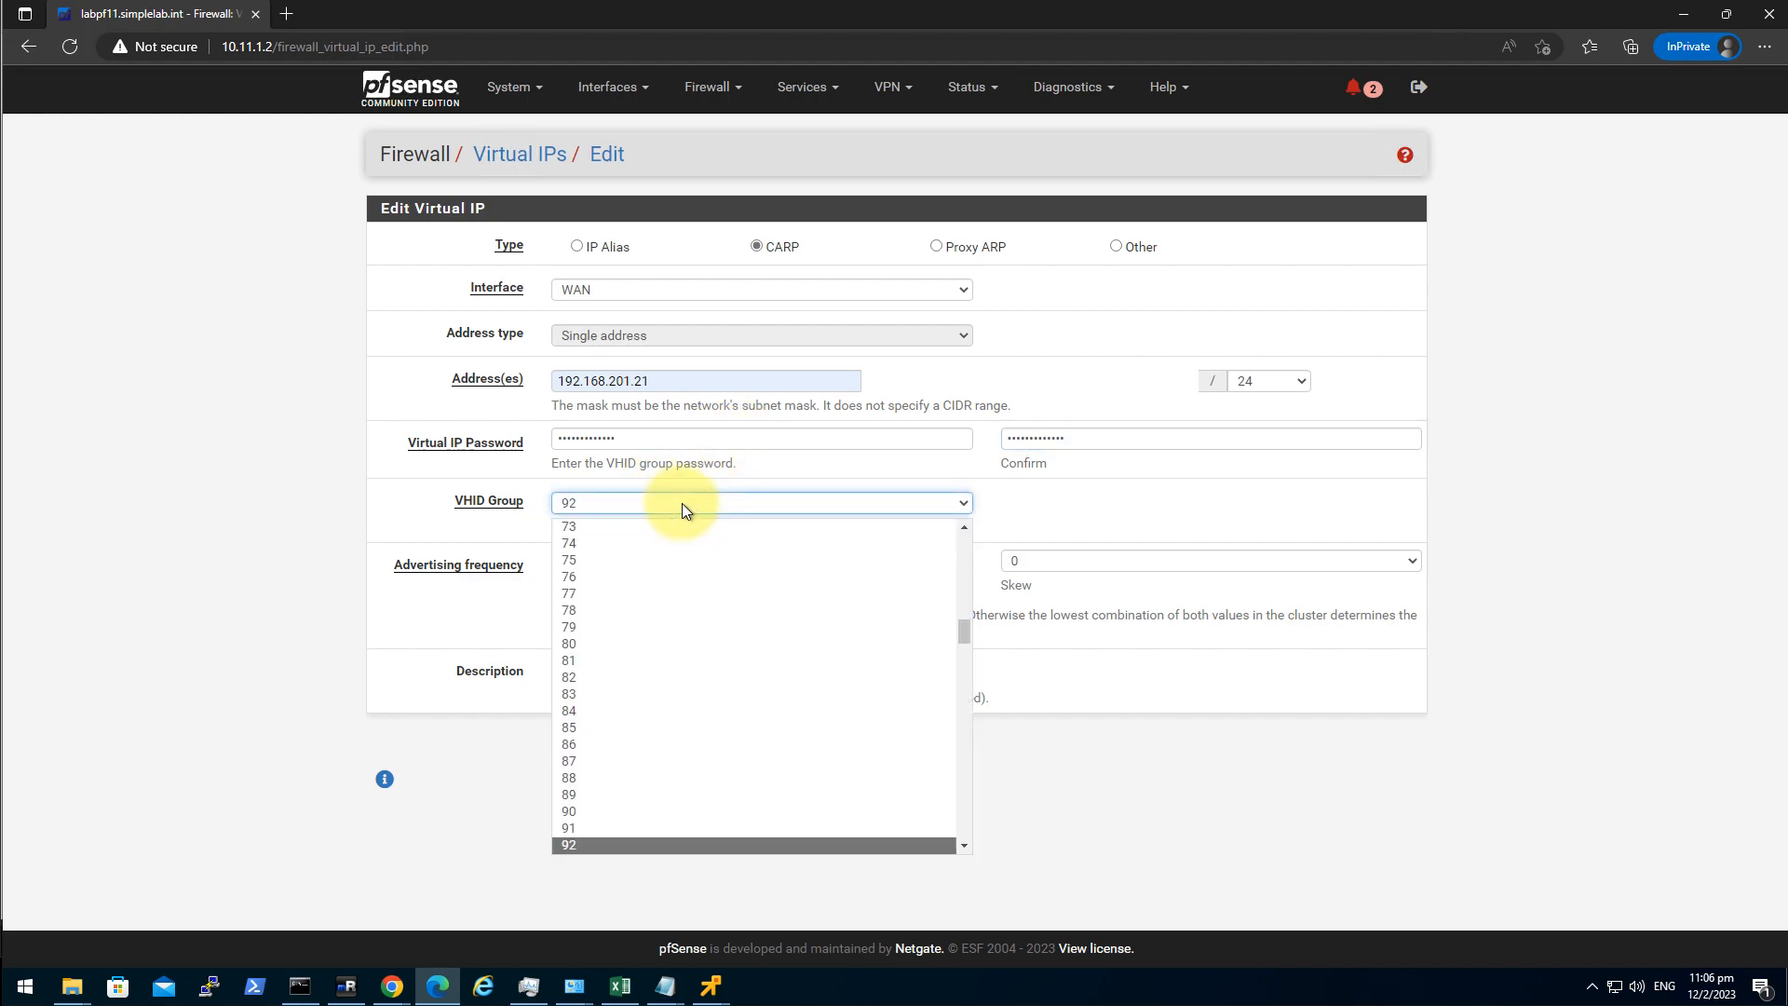
{"action": "left_click", "coordinate": [98, 661]}
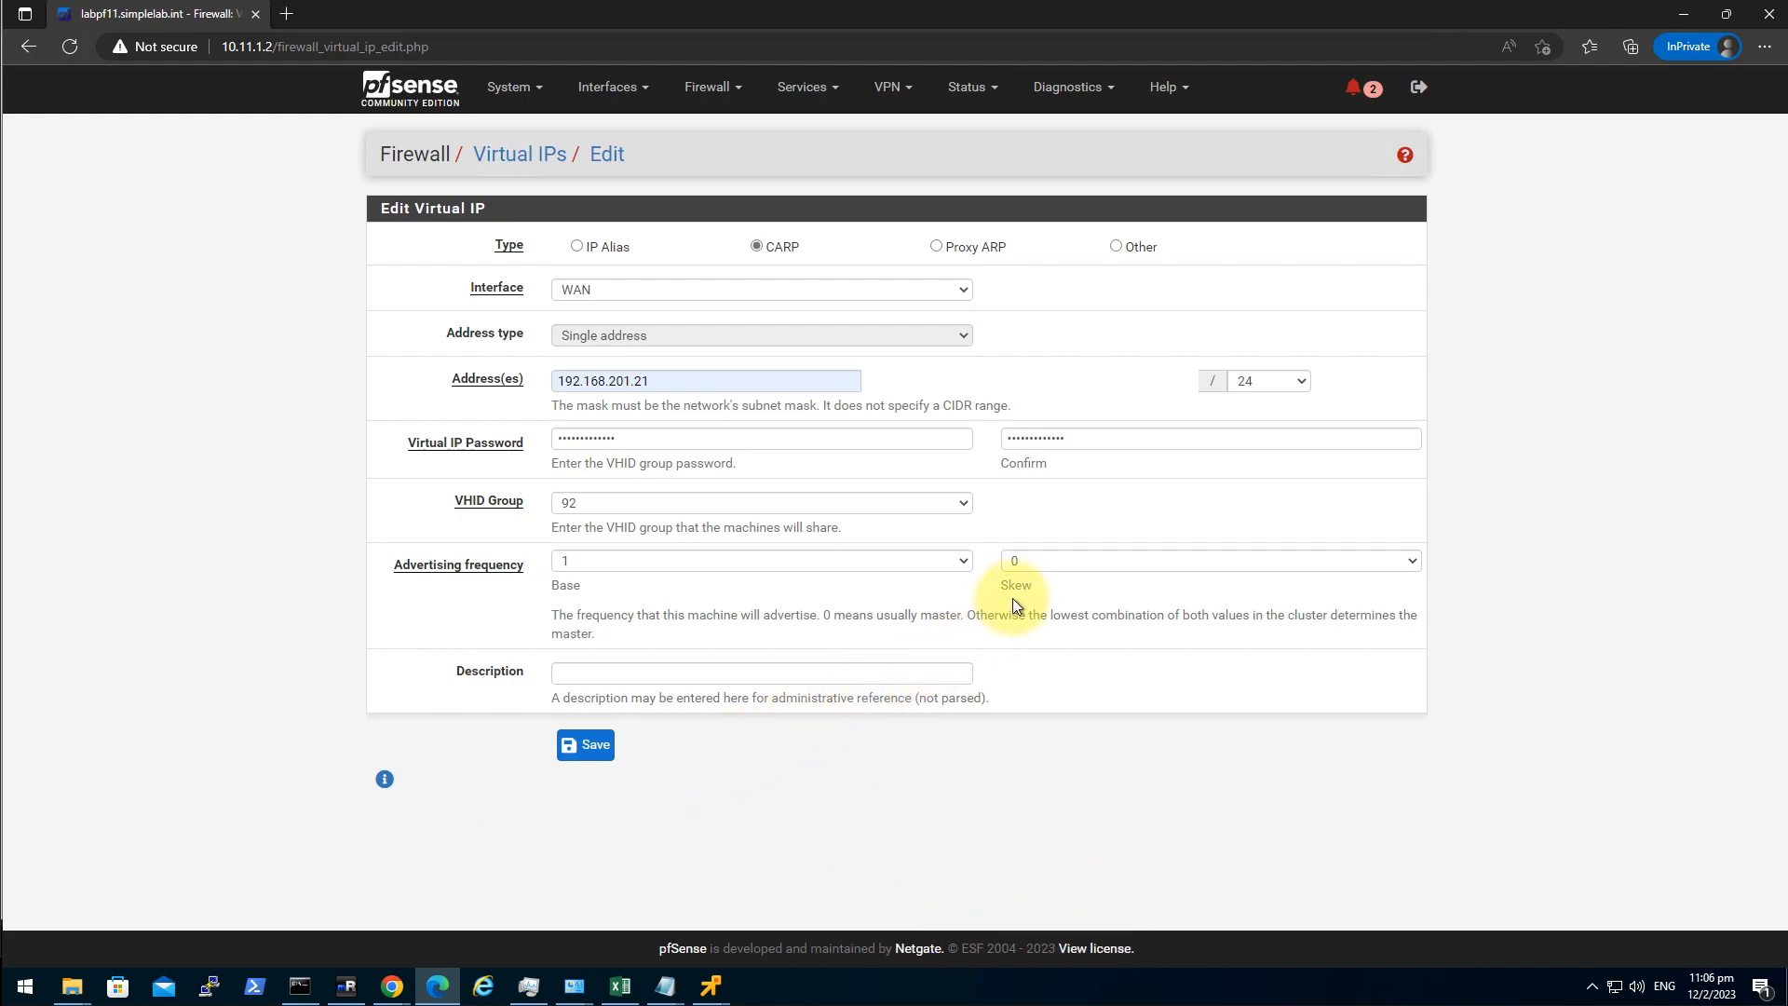
{"action": "left_click", "coordinate": [1040, 568]}
{"action": "key", "text": "1"}
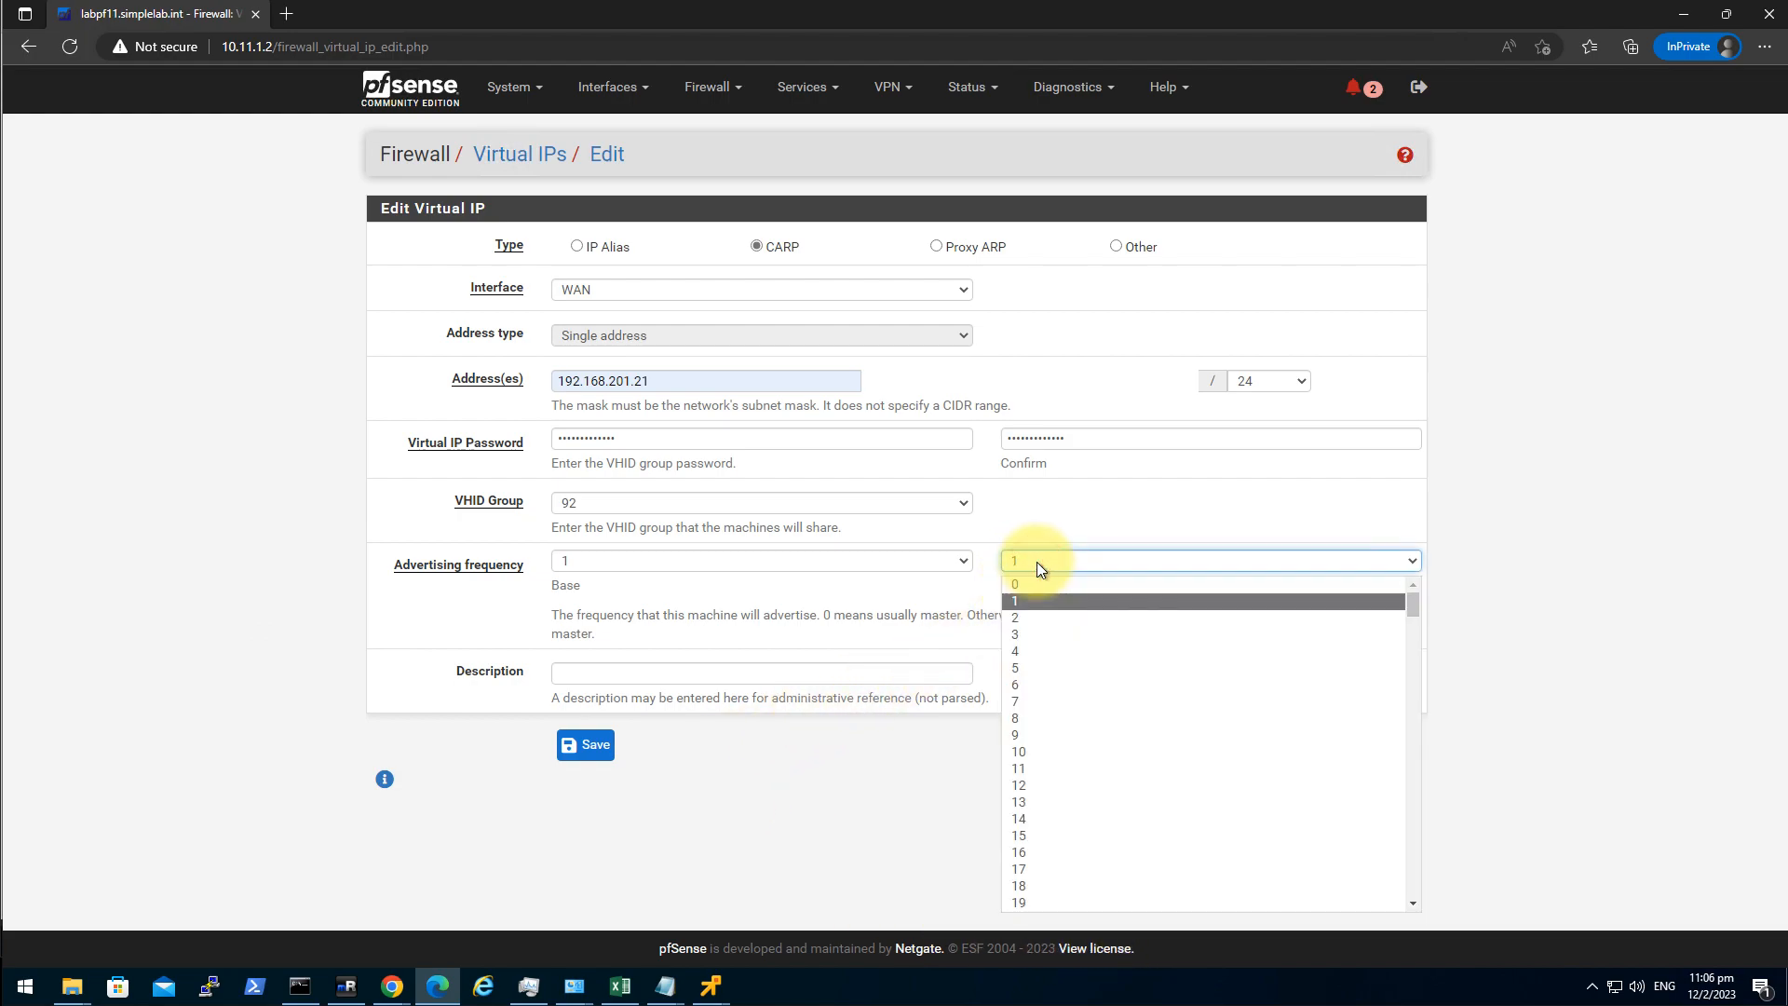
{"action": "key", "text": "Return"}
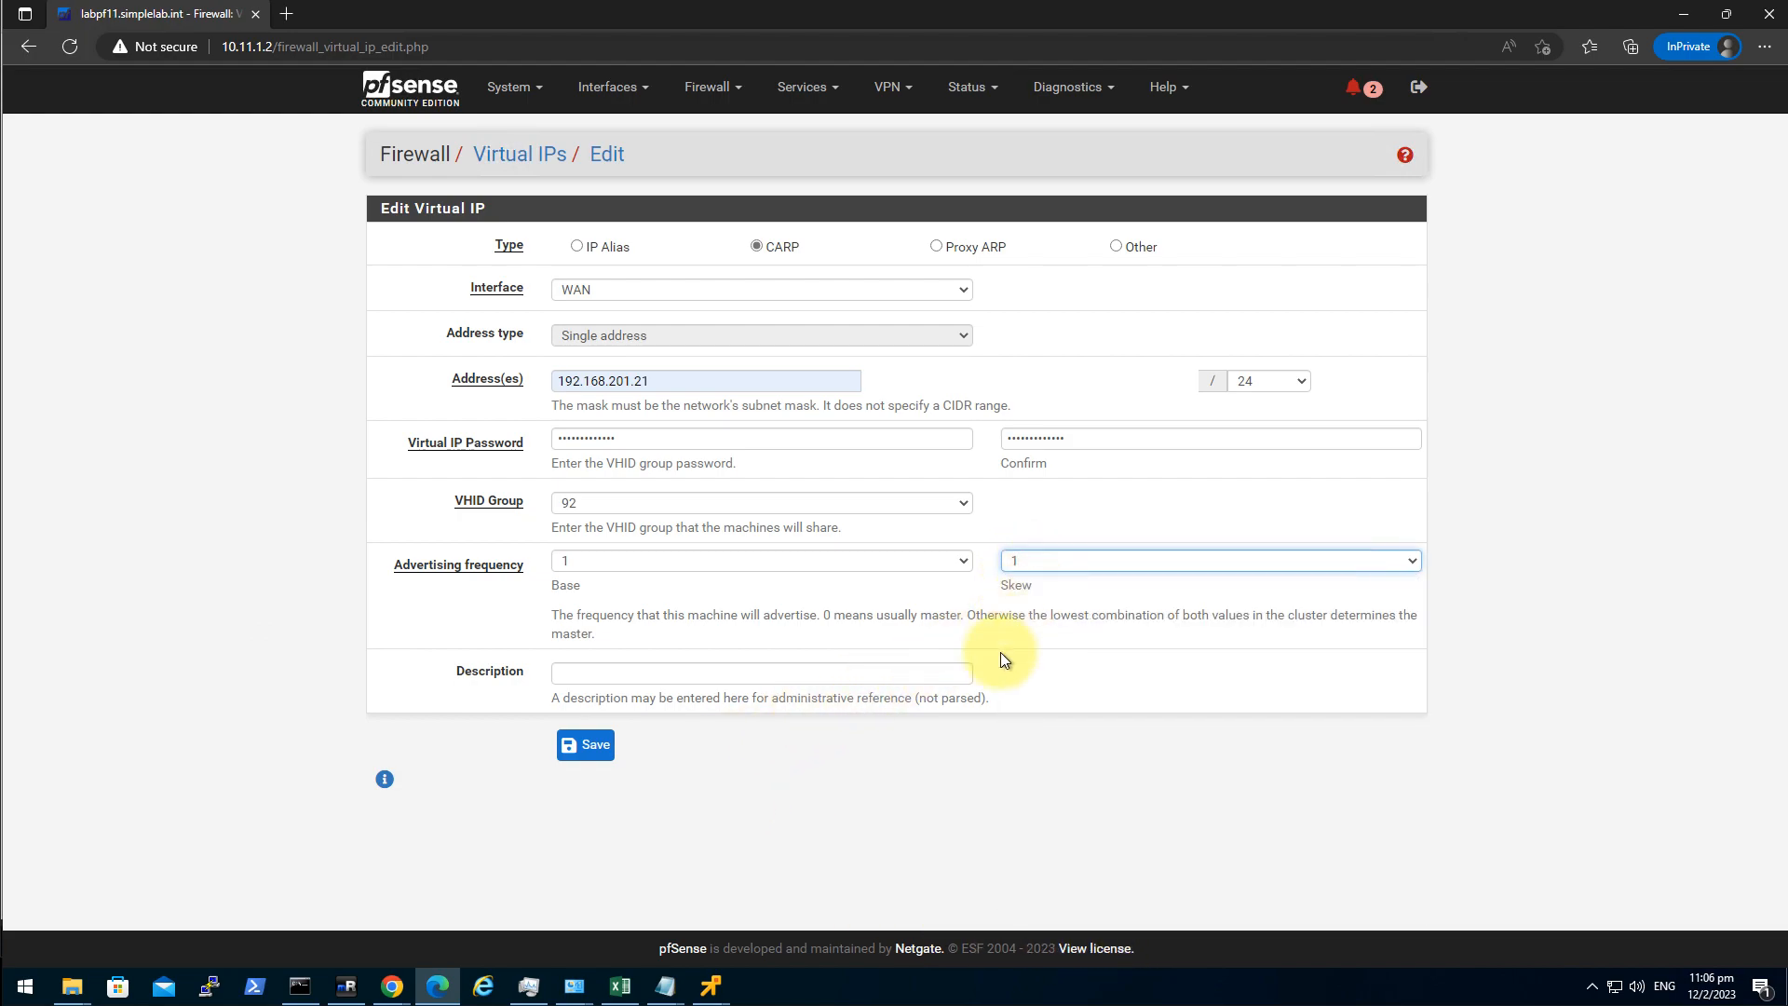
{"action": "left_click", "coordinate": [605, 749]}
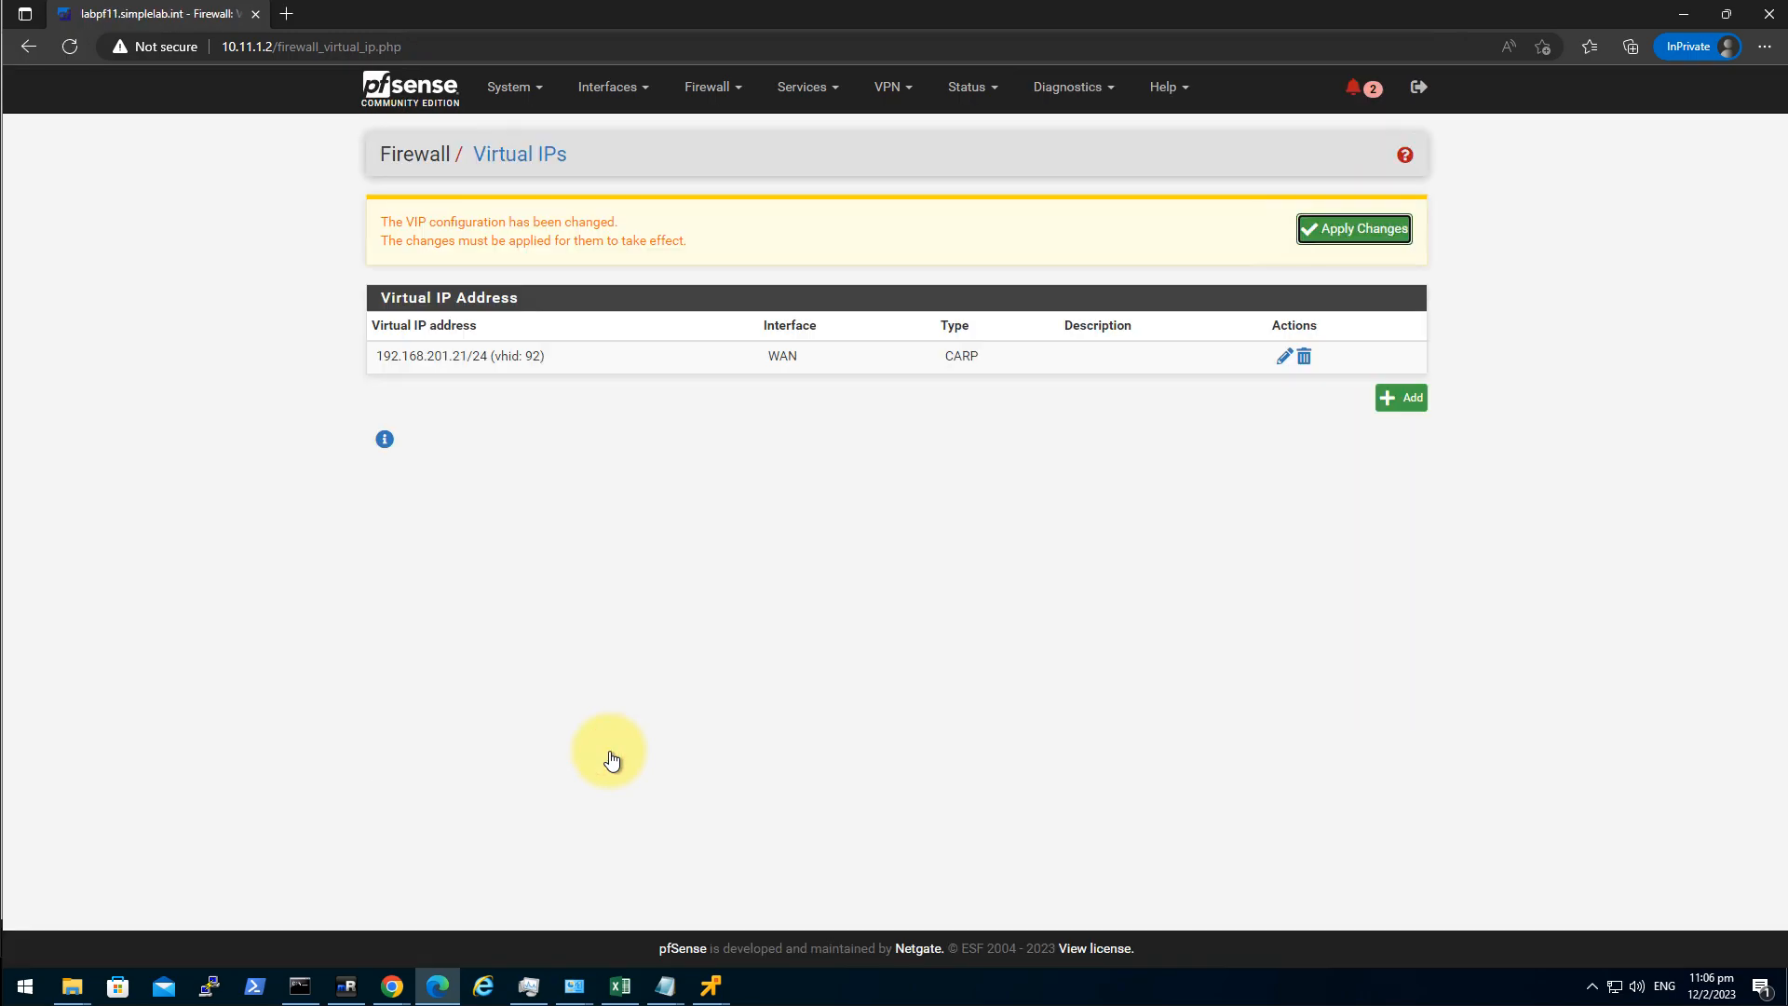
Add another CARP virtual IP on the LAN interface with address 10.11.1.1.
{"action": "left_click", "coordinate": [1384, 410]}
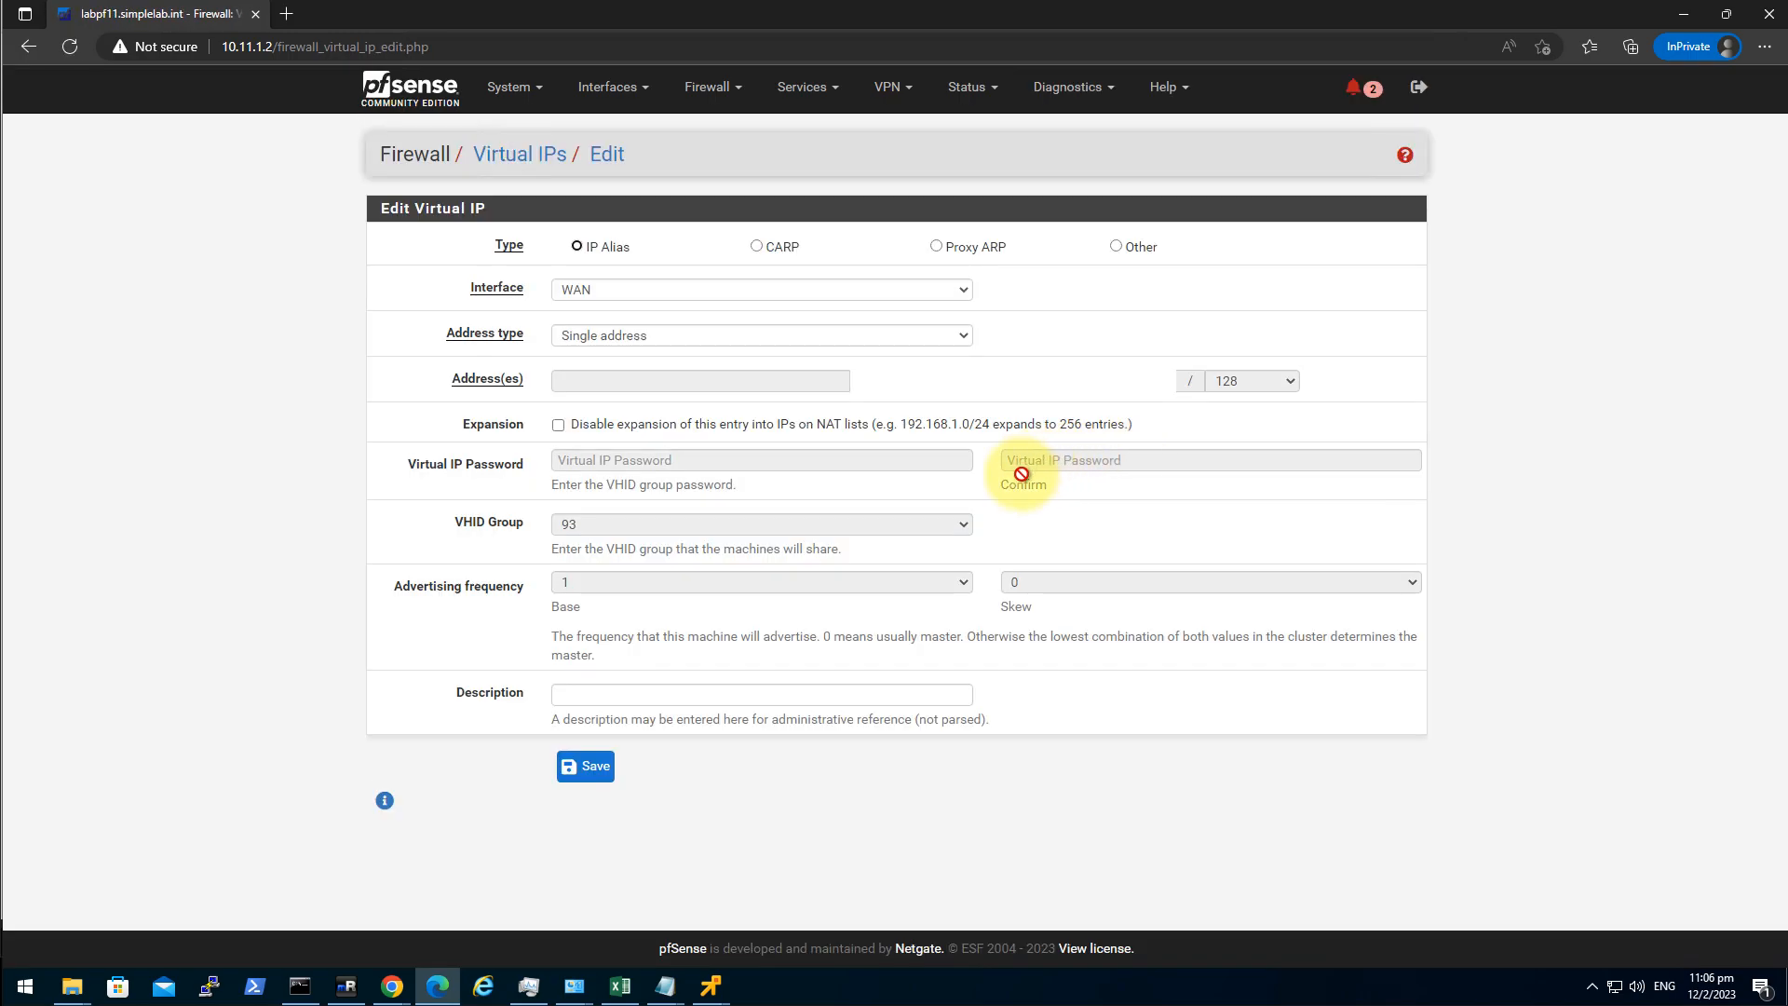
{"action": "left_click", "coordinate": [774, 244]}
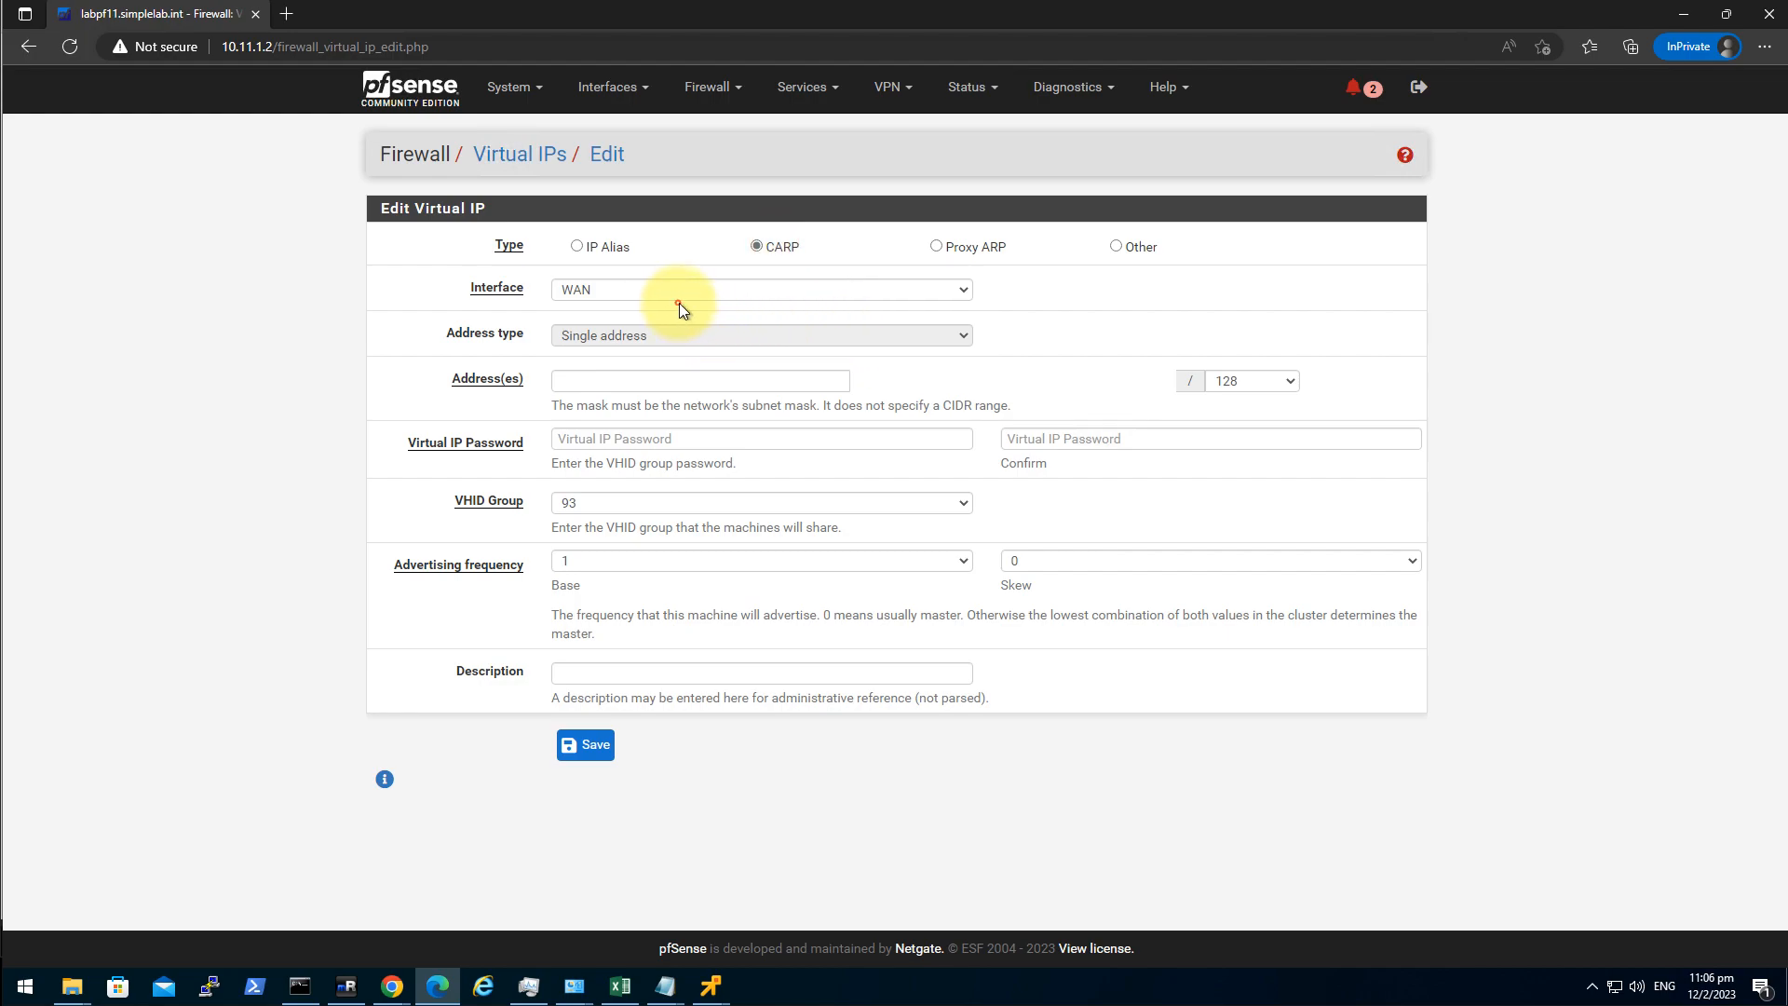
{"action": "left_click", "coordinate": [649, 292]}
{"action": "left_click", "coordinate": [600, 330]}
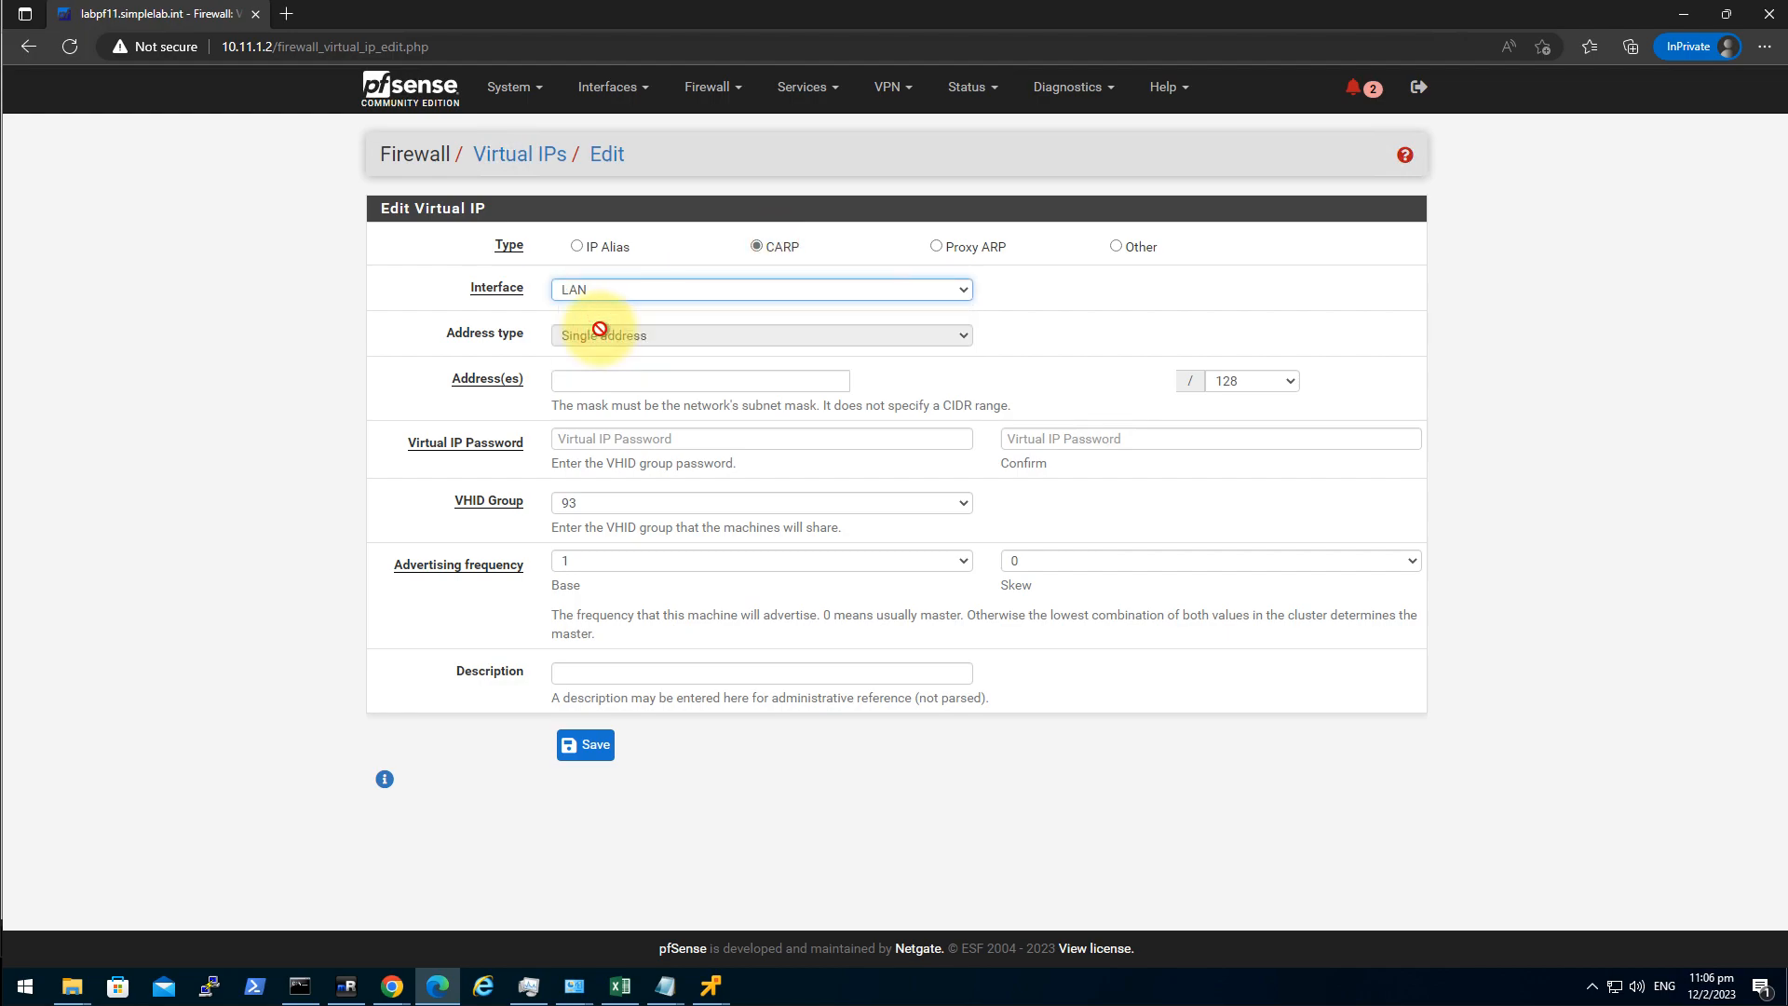
{"action": "left_click", "coordinate": [598, 377]}
{"action": "type", "text": "10.11"}
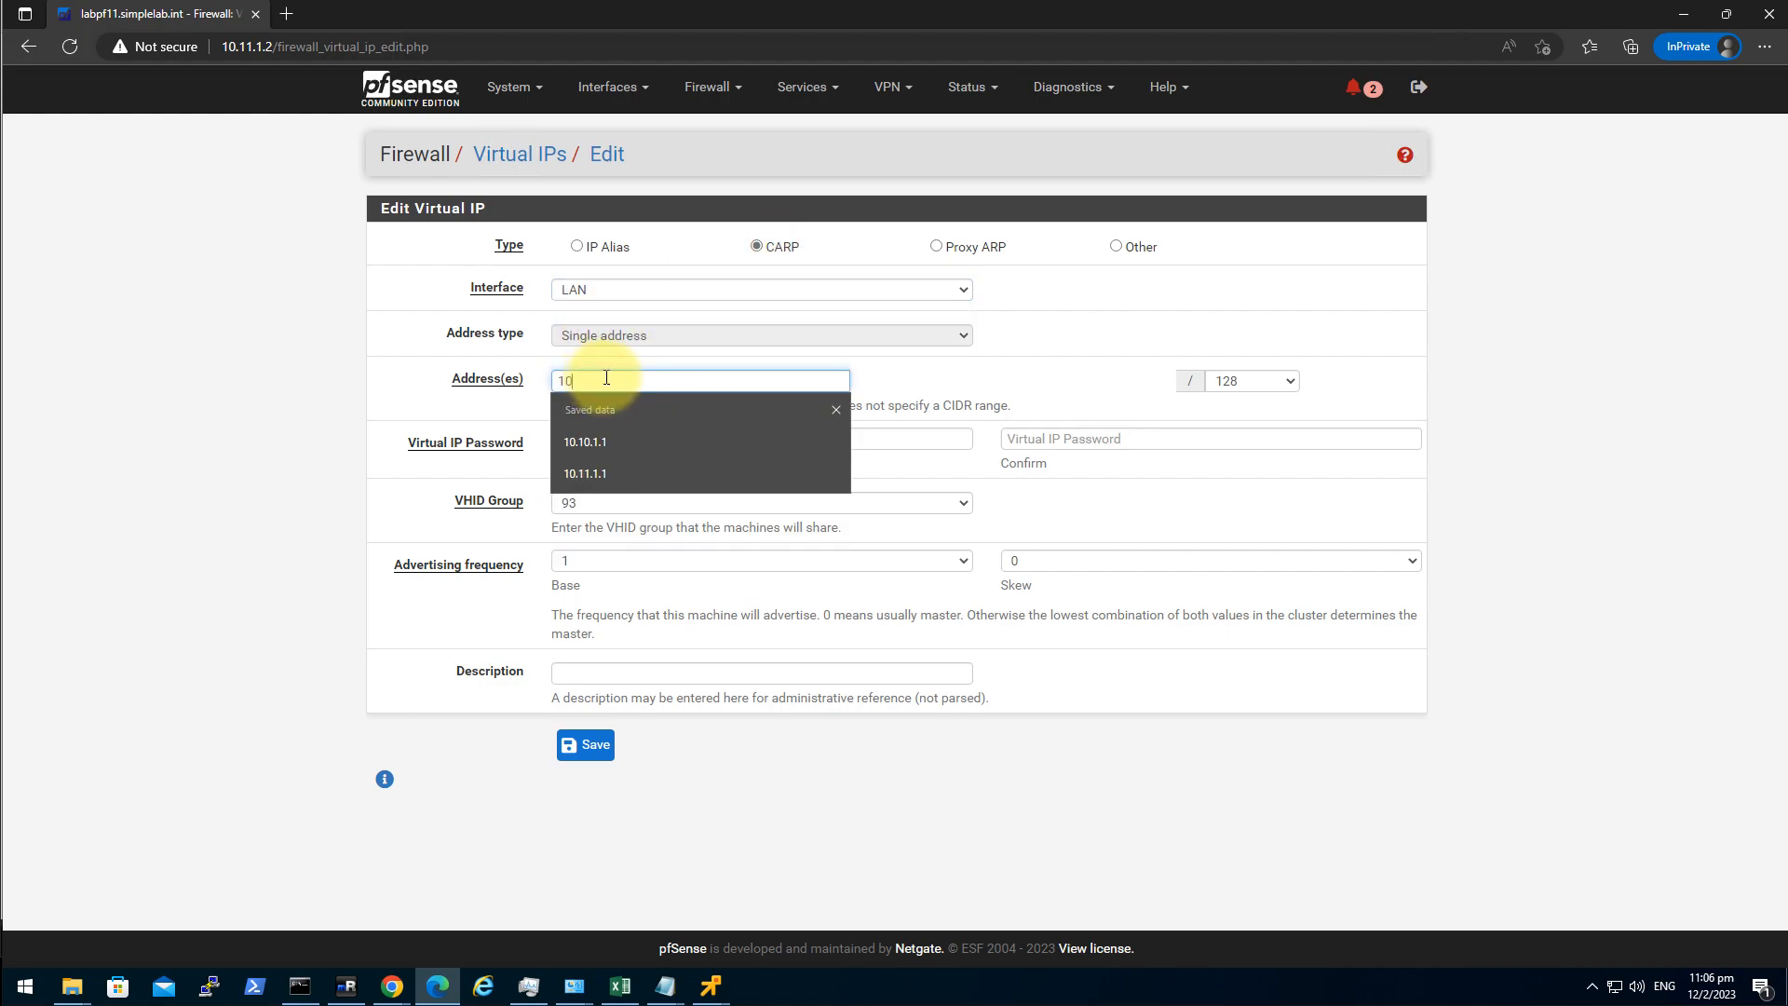
{"action": "type", "text": ".1"}
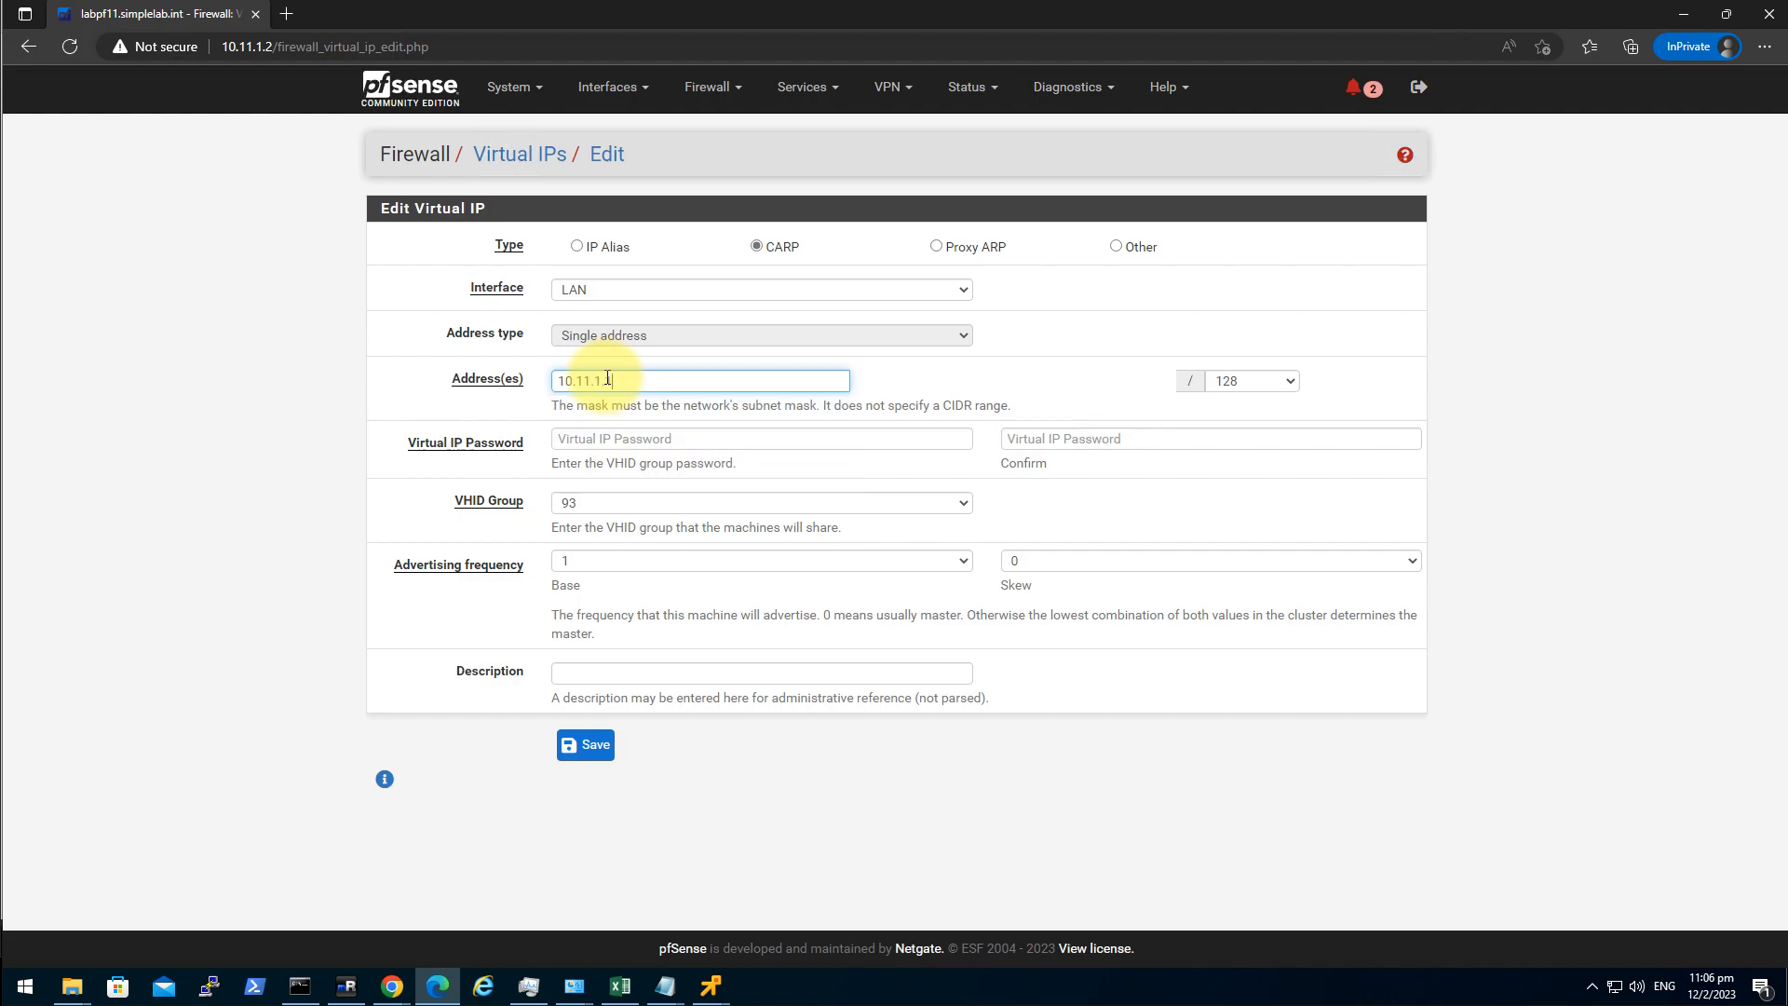
{"action": "key", "text": "Tab"}
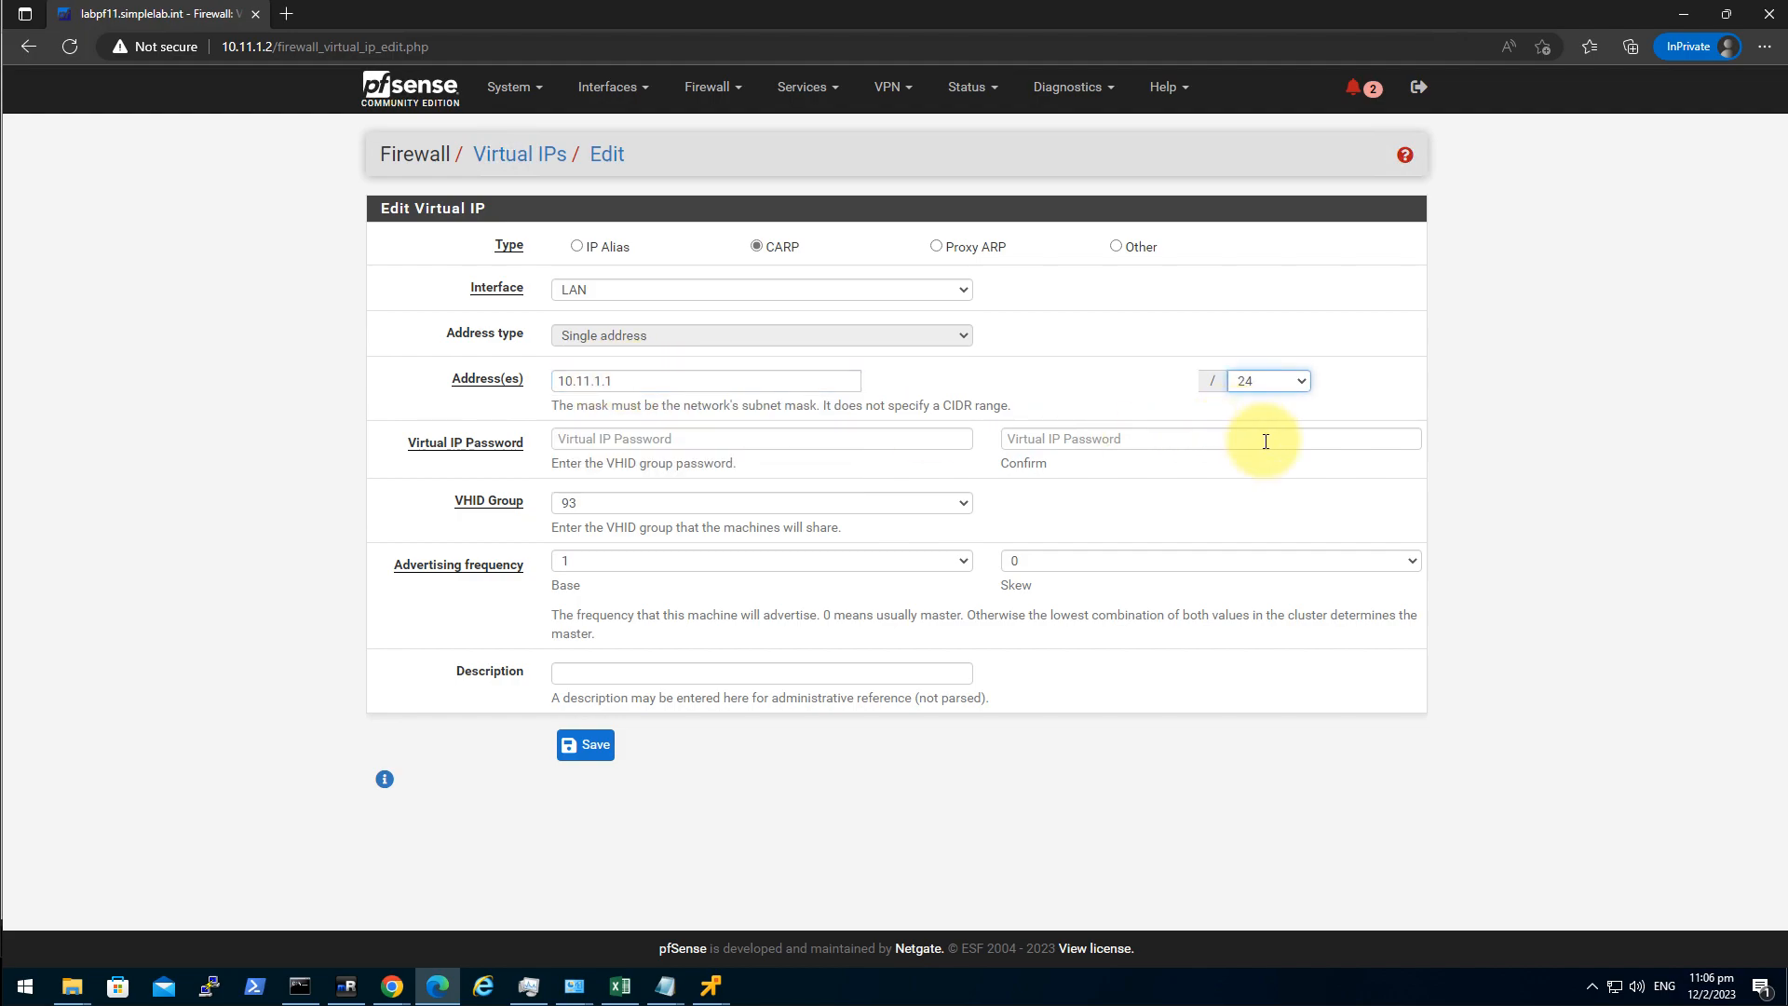
Enter and confirm the VHID group password and choose VHID group 201.
{"action": "left_click", "coordinate": [670, 438]}
{"action": "type", "text": "•••••"}
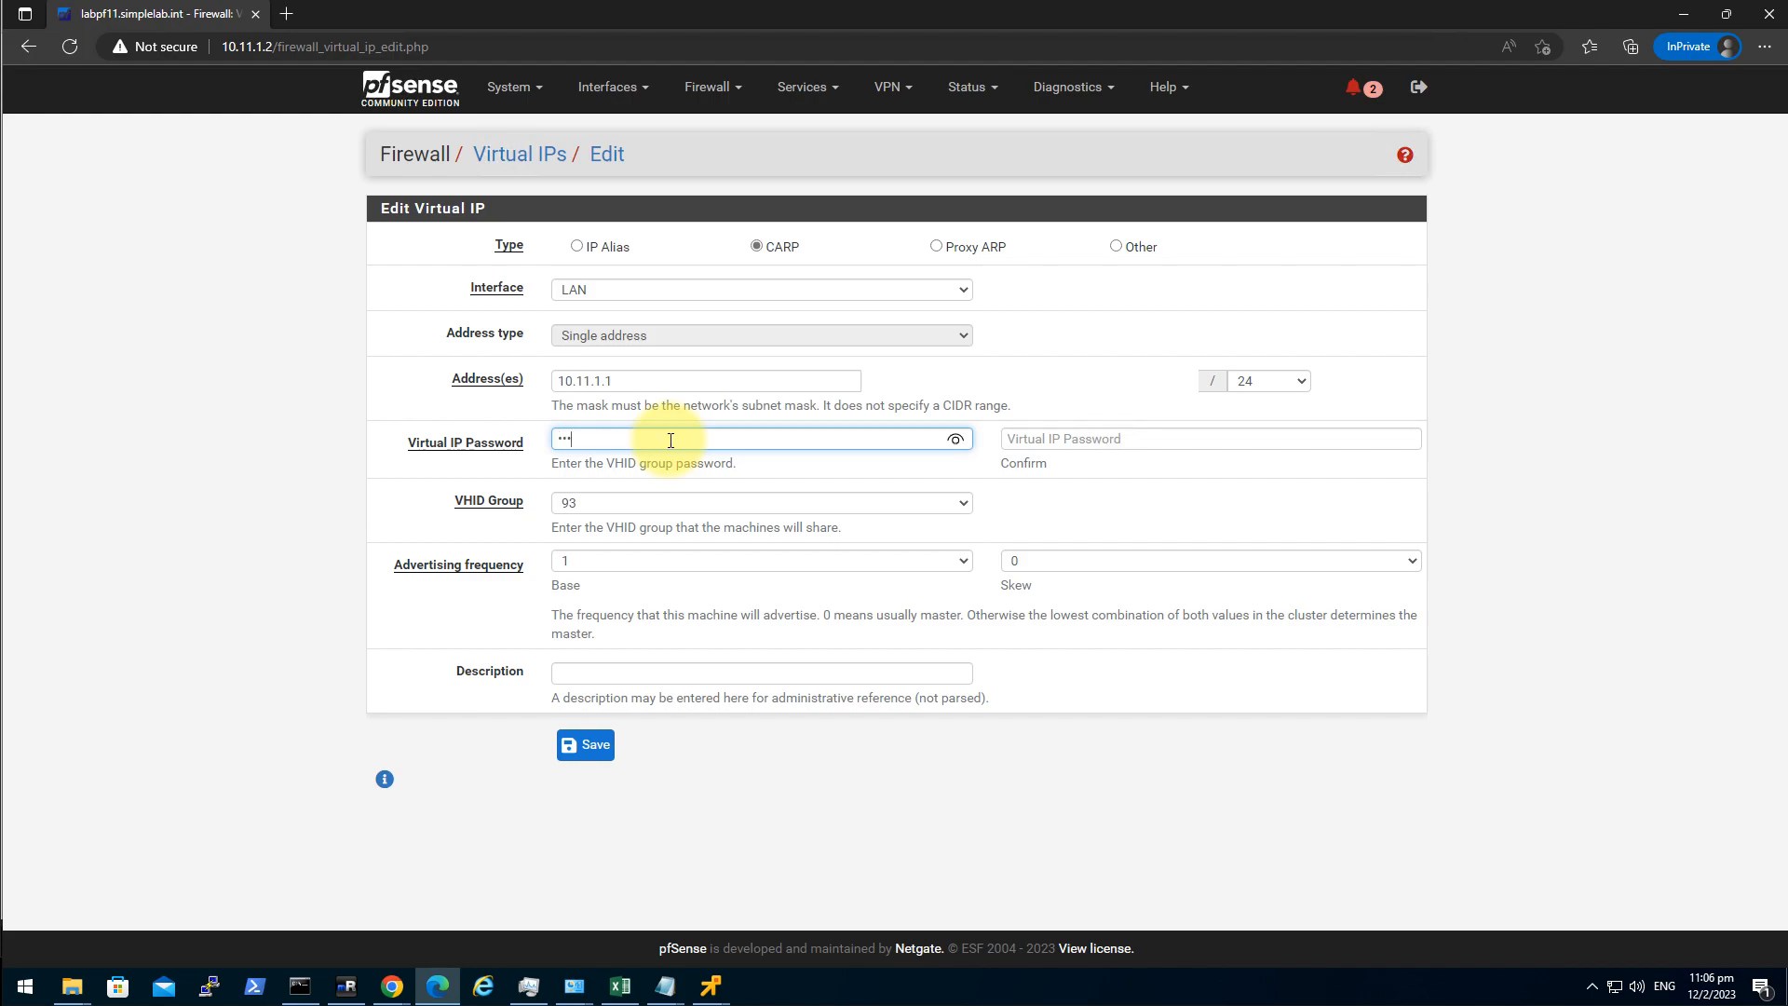
{"action": "type", "text": "•••••••••"}
{"action": "key", "text": "Tab"}
{"action": "type", "text": "•"}
{"action": "key", "text": "BackSpace"}
{"action": "type", "text": "•••••••"}
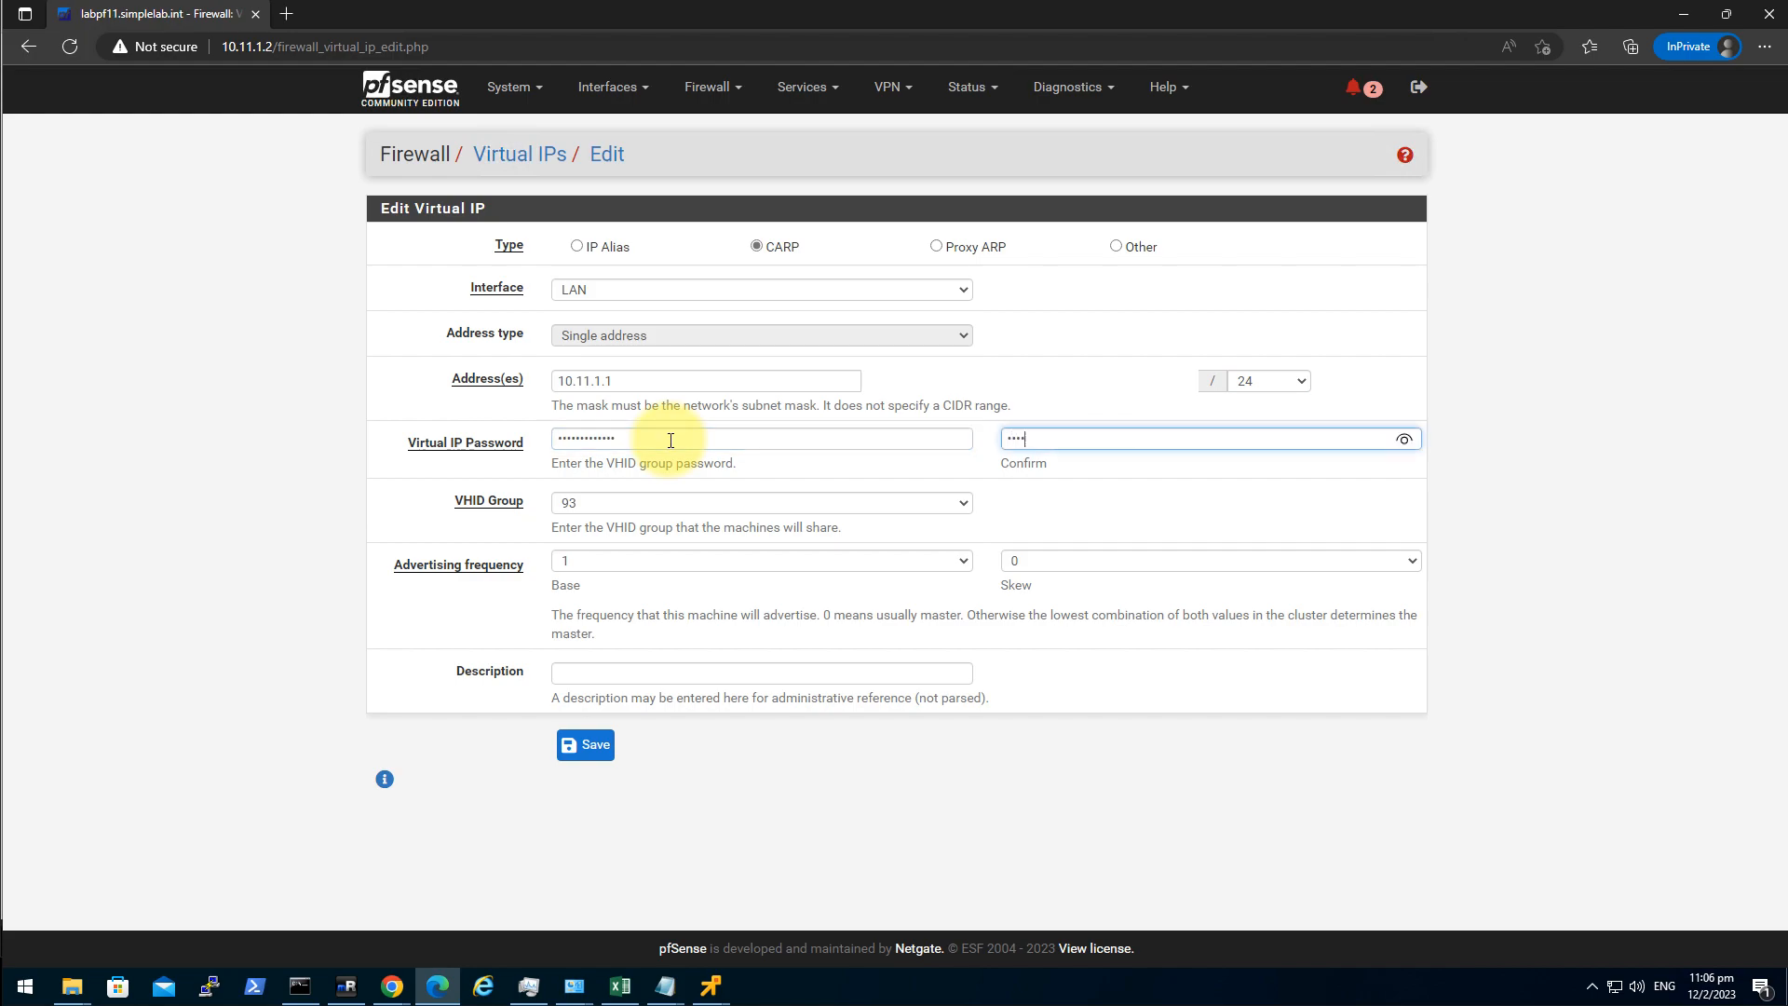
{"action": "type", "text": "•••••••"}
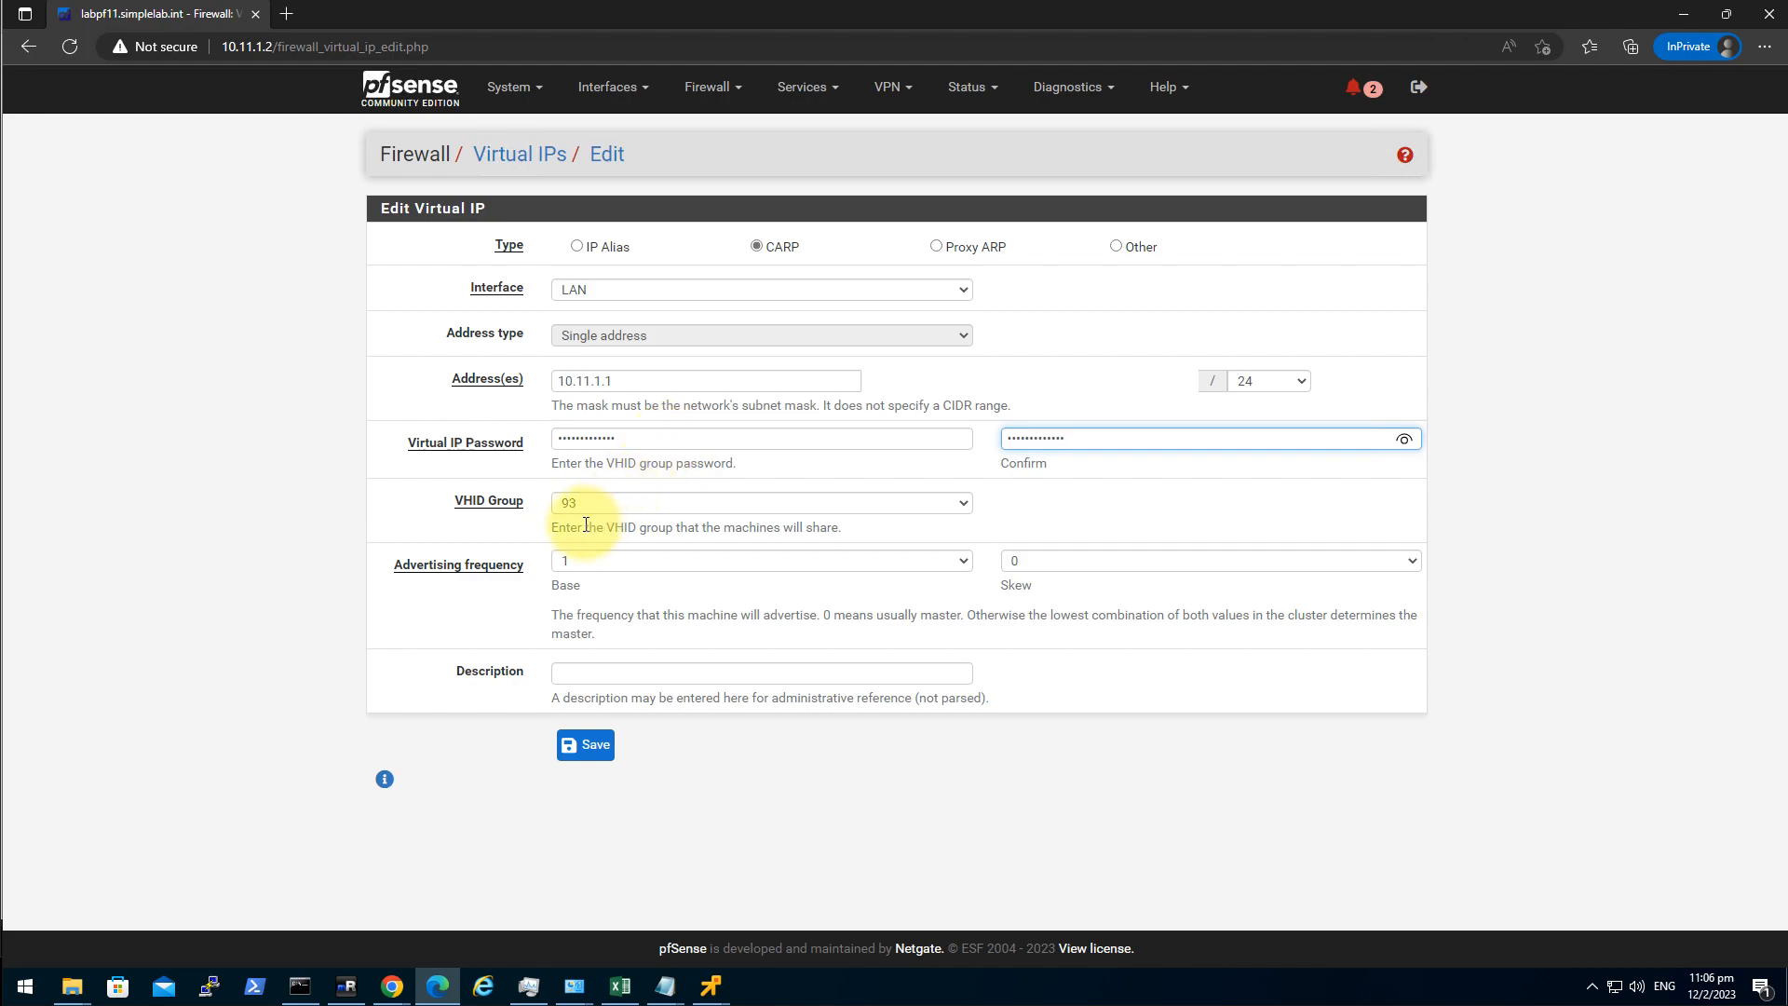
{"action": "left_click", "coordinate": [583, 505]}
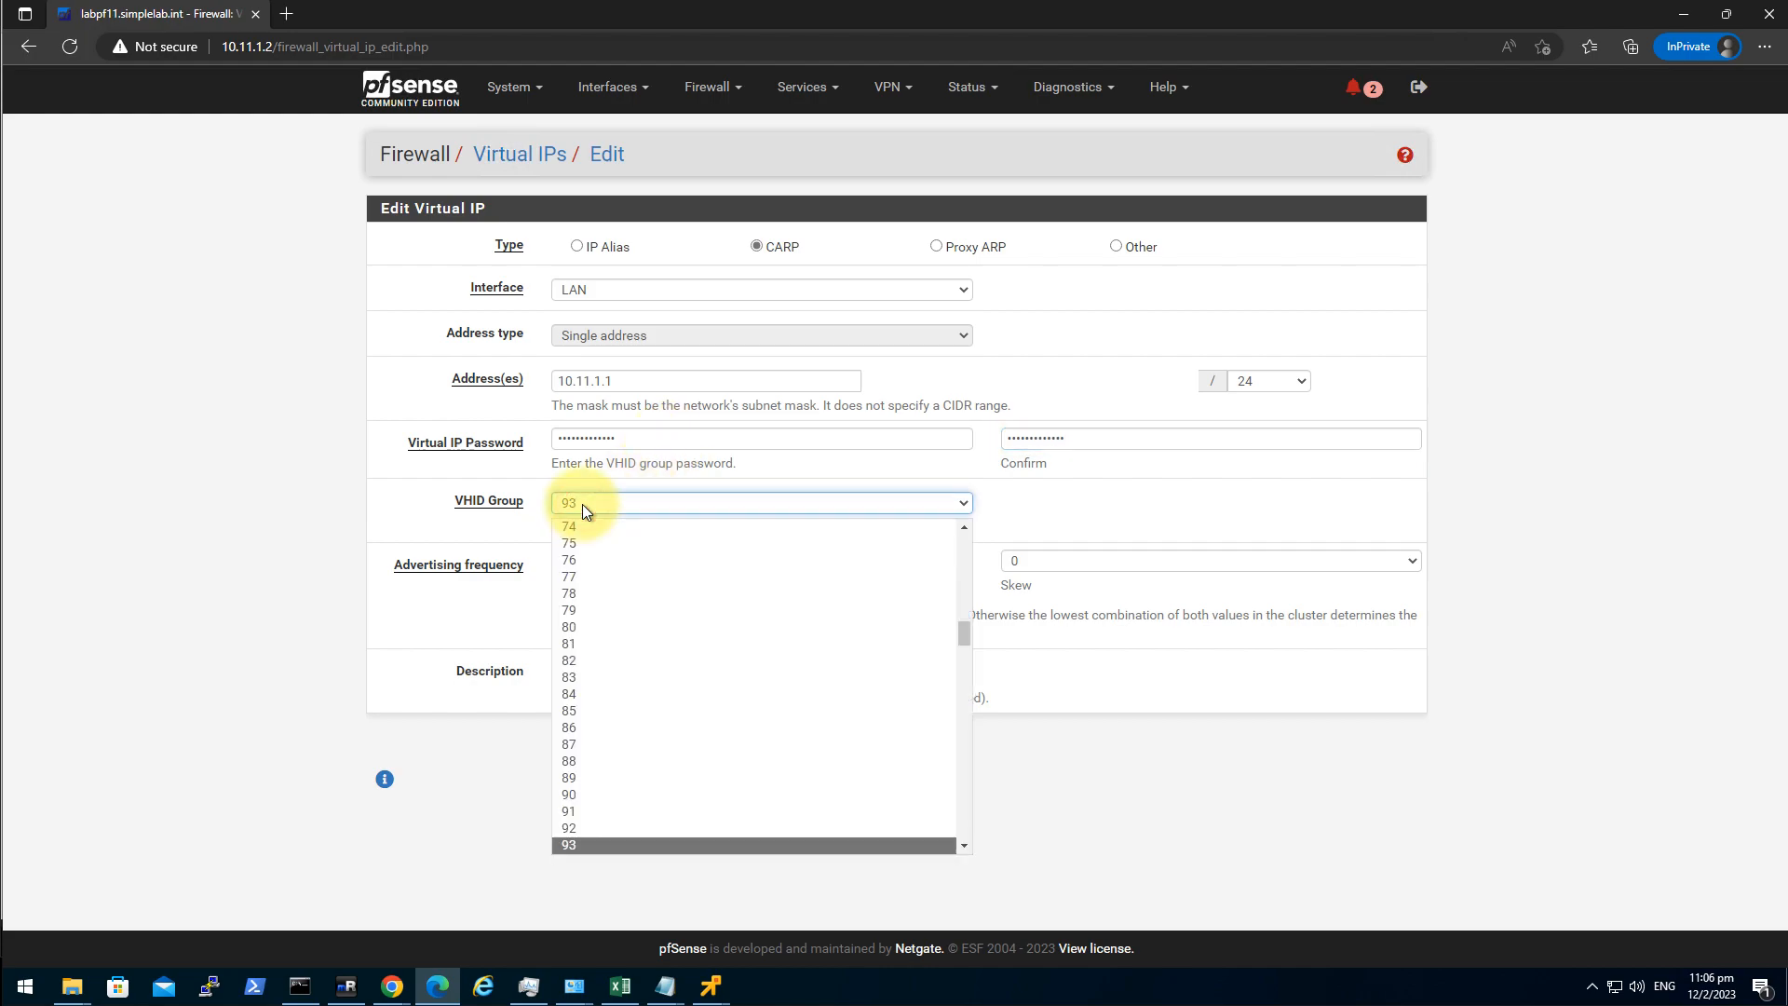
{"action": "type", "text": "201"}
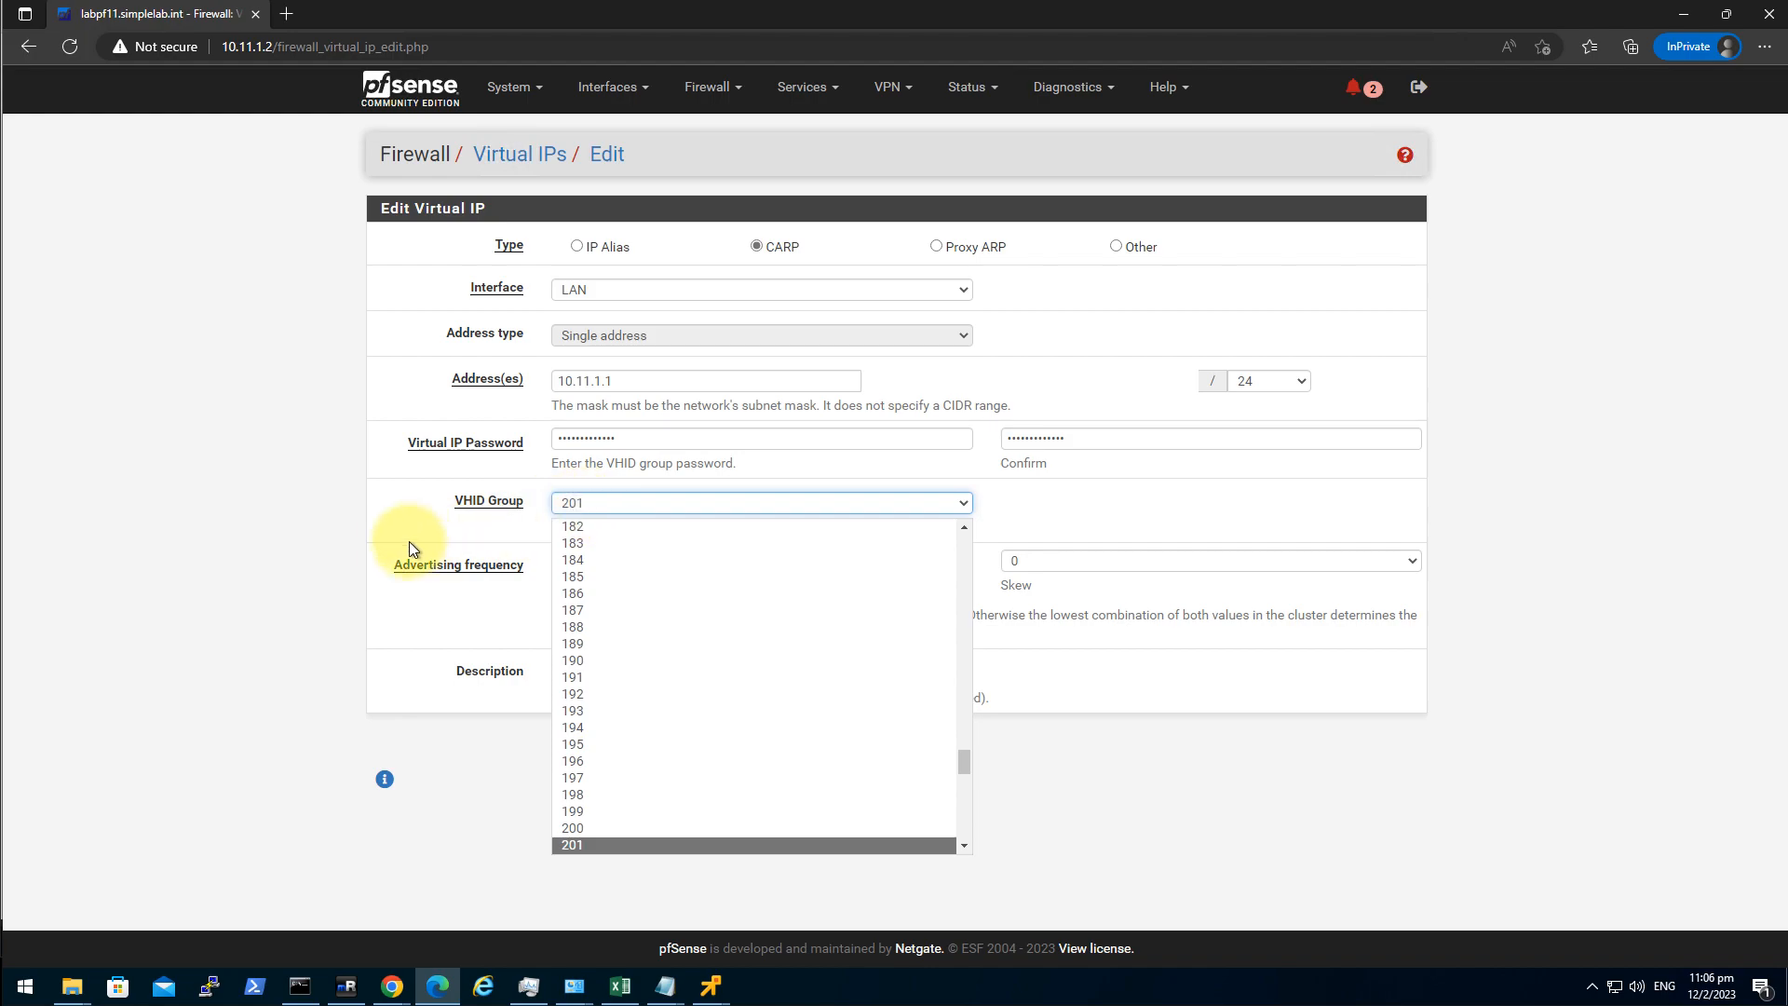
{"action": "left_click", "coordinate": [320, 572]}
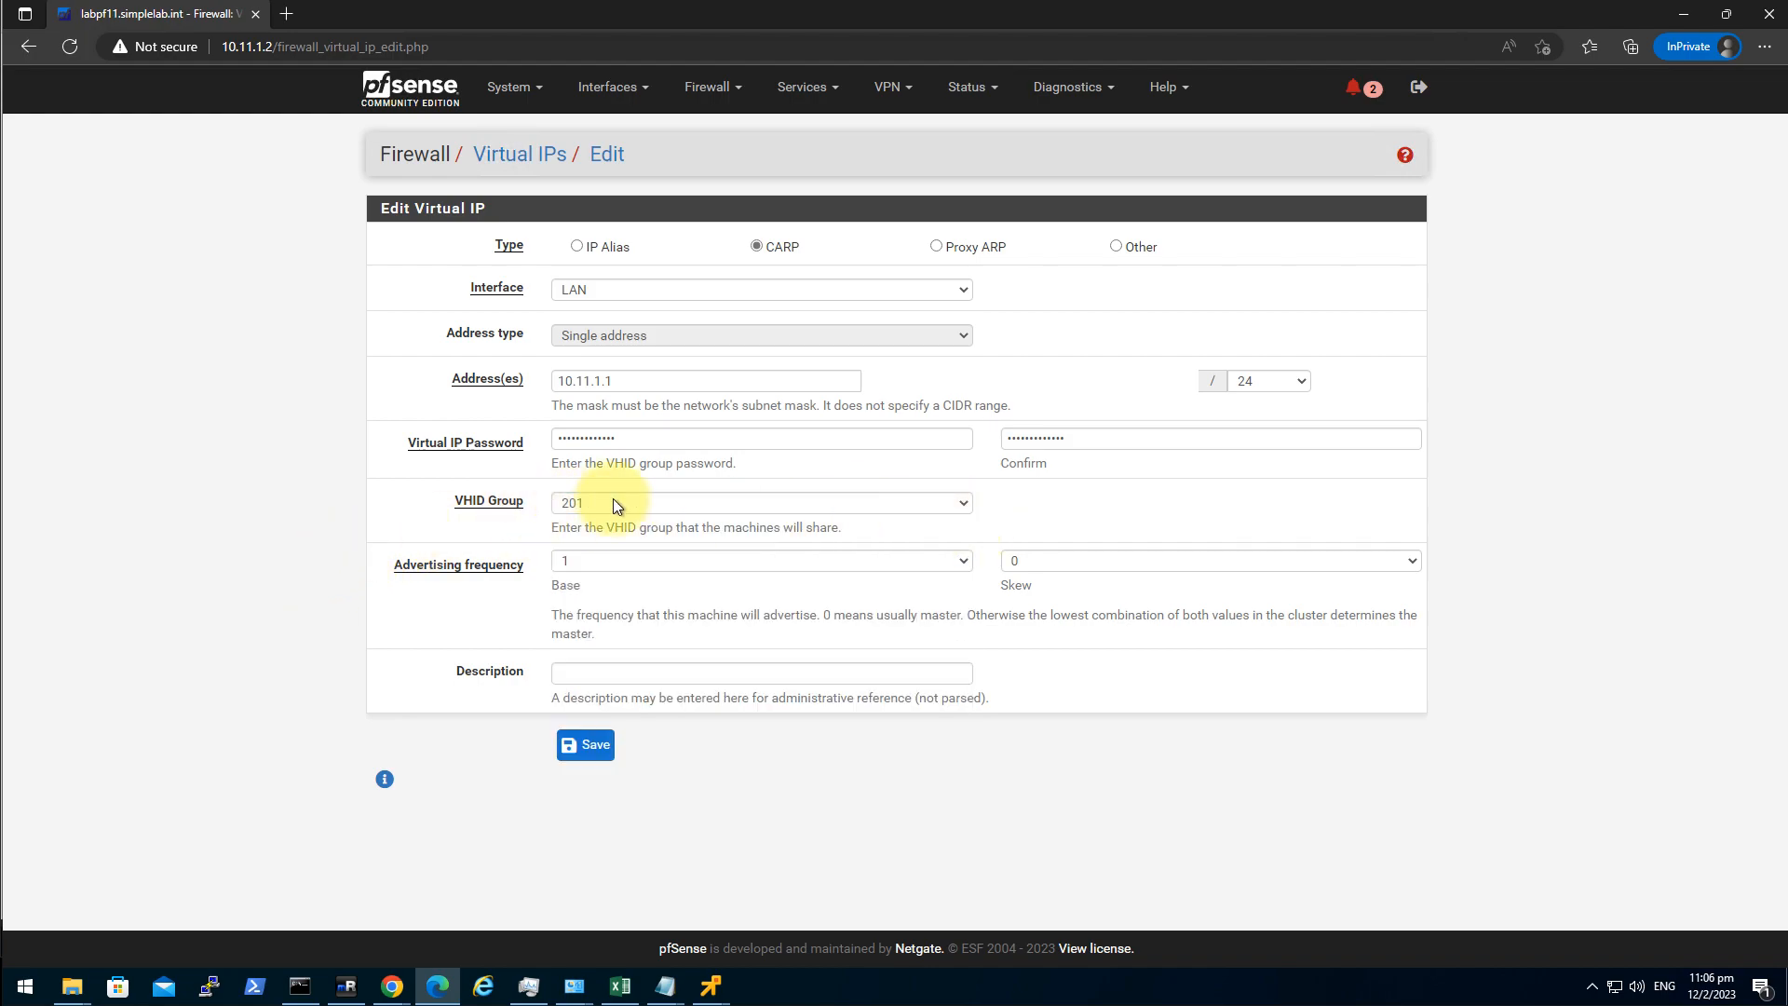
Set skew to 1, save the LAN virtual IP, and apply the virtual IP changes.
{"action": "left_click", "coordinate": [1159, 560]}
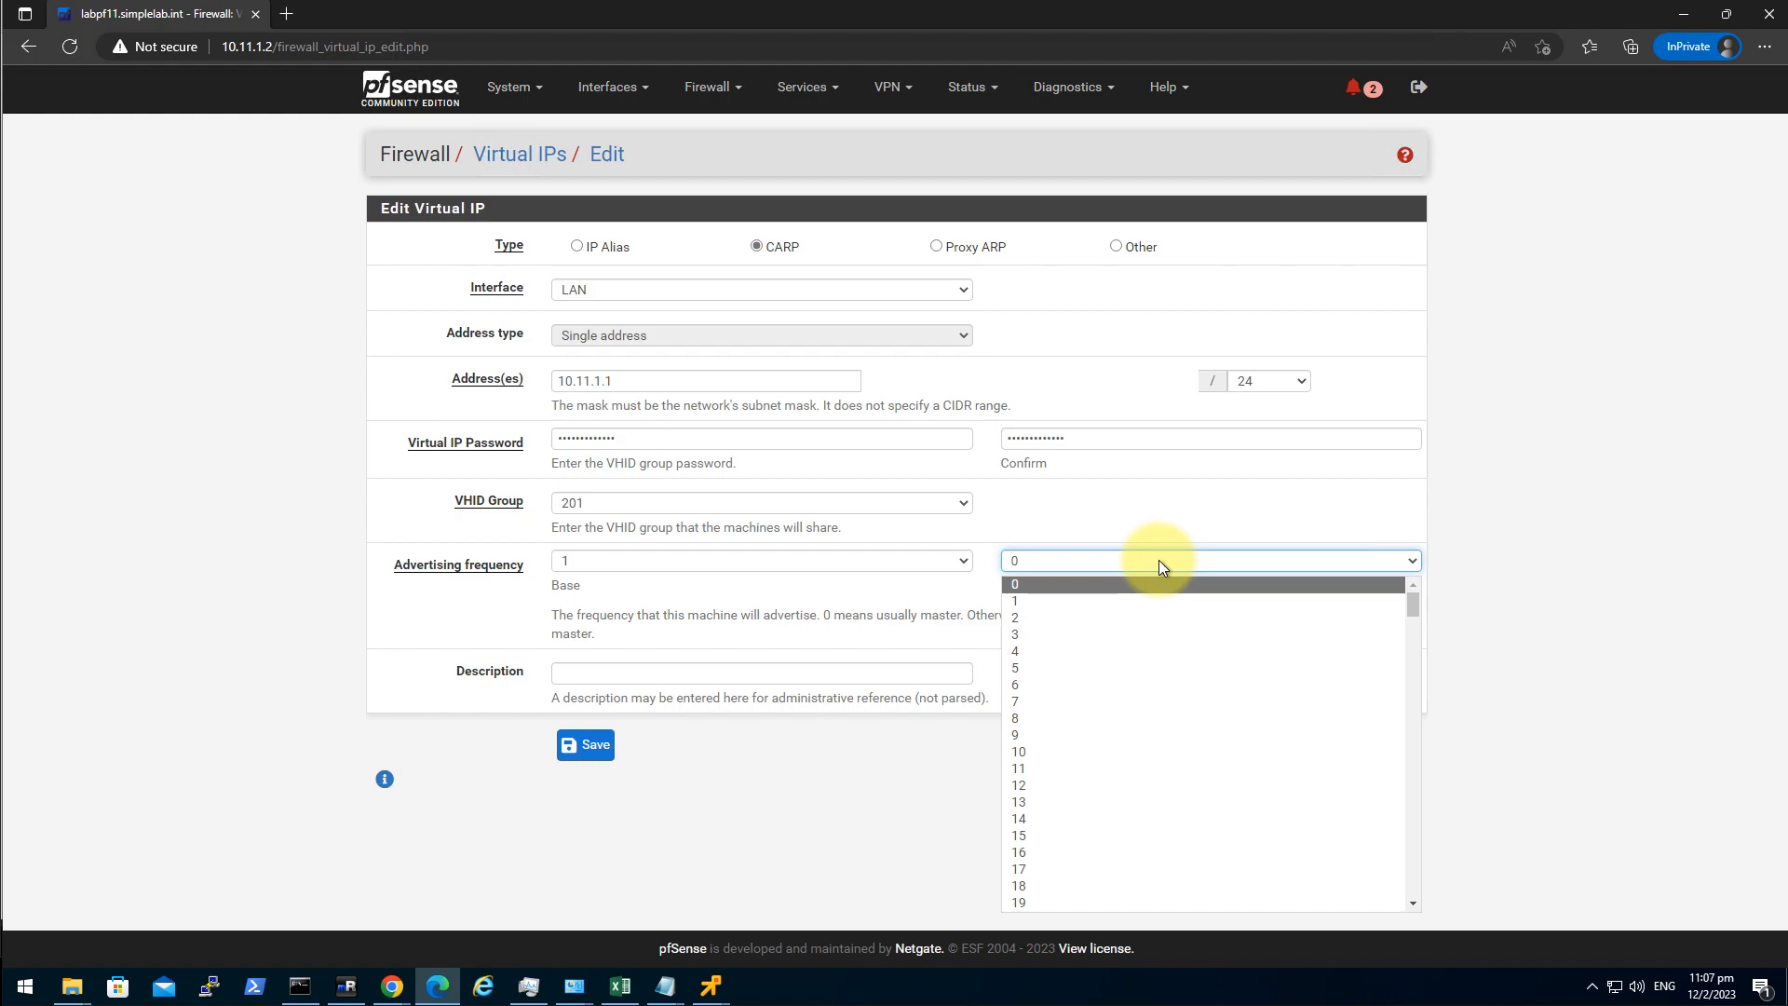
{"action": "left_click", "coordinate": [1067, 599]}
{"action": "left_click", "coordinate": [587, 744]}
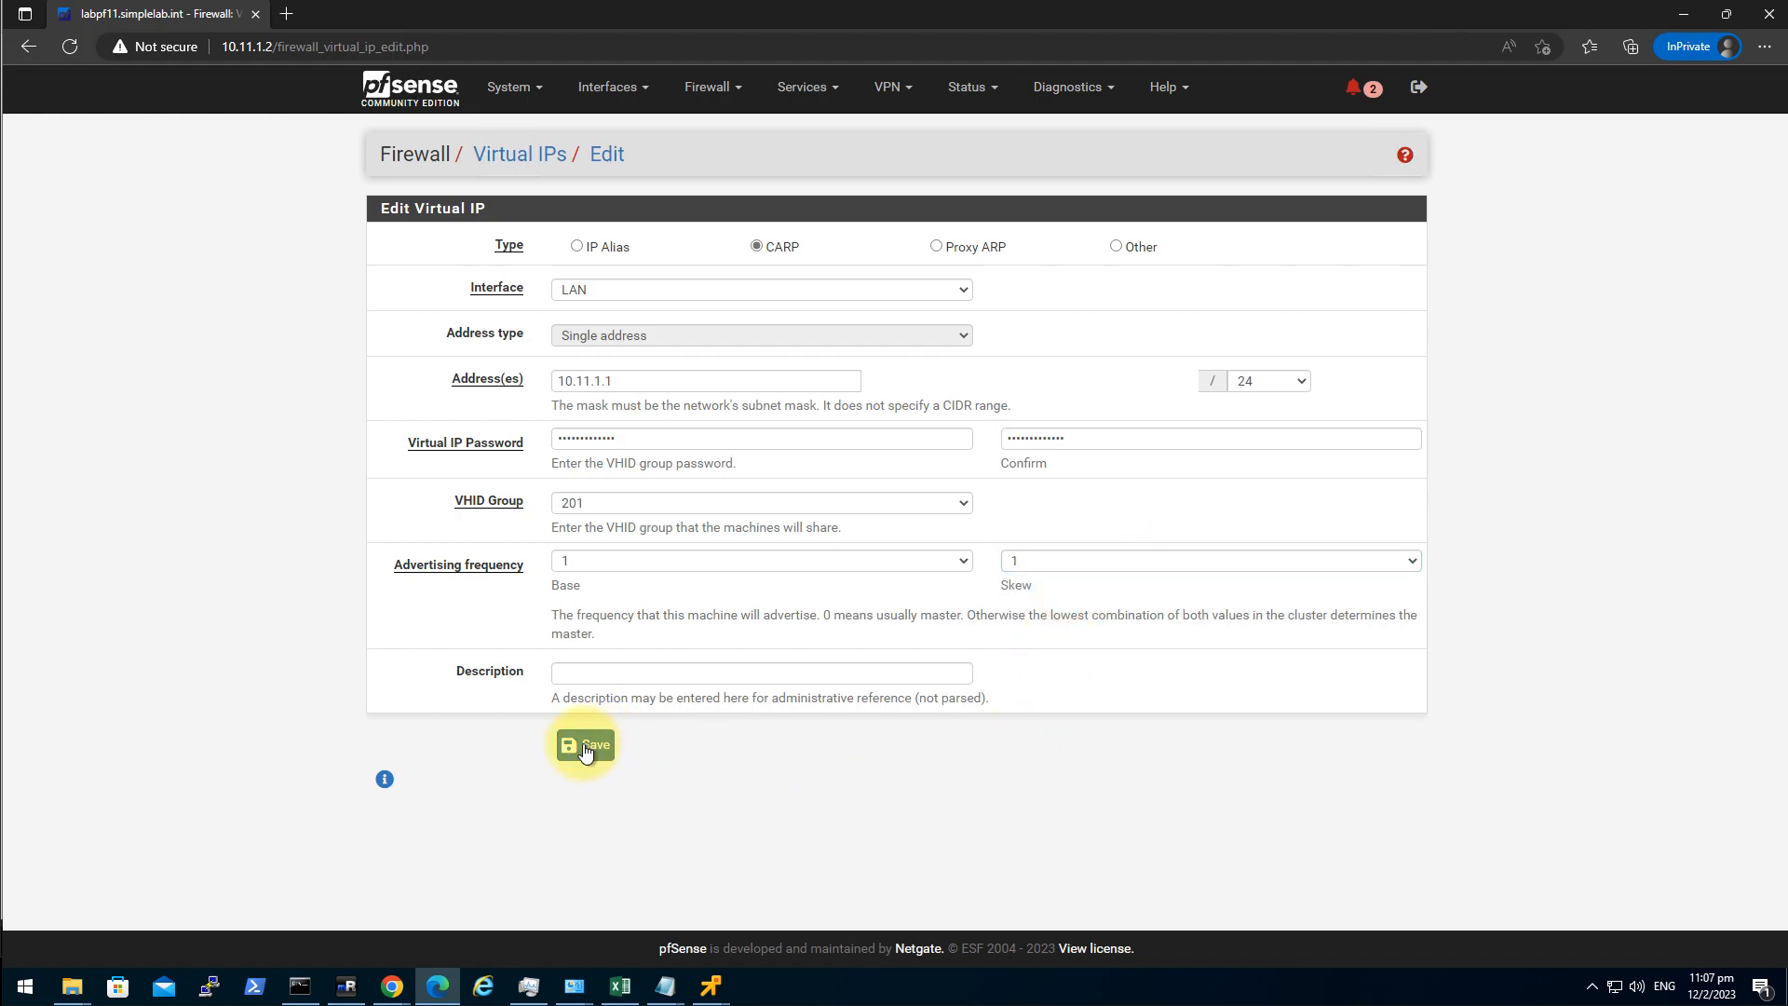
{"action": "left_click", "coordinate": [1363, 233]}
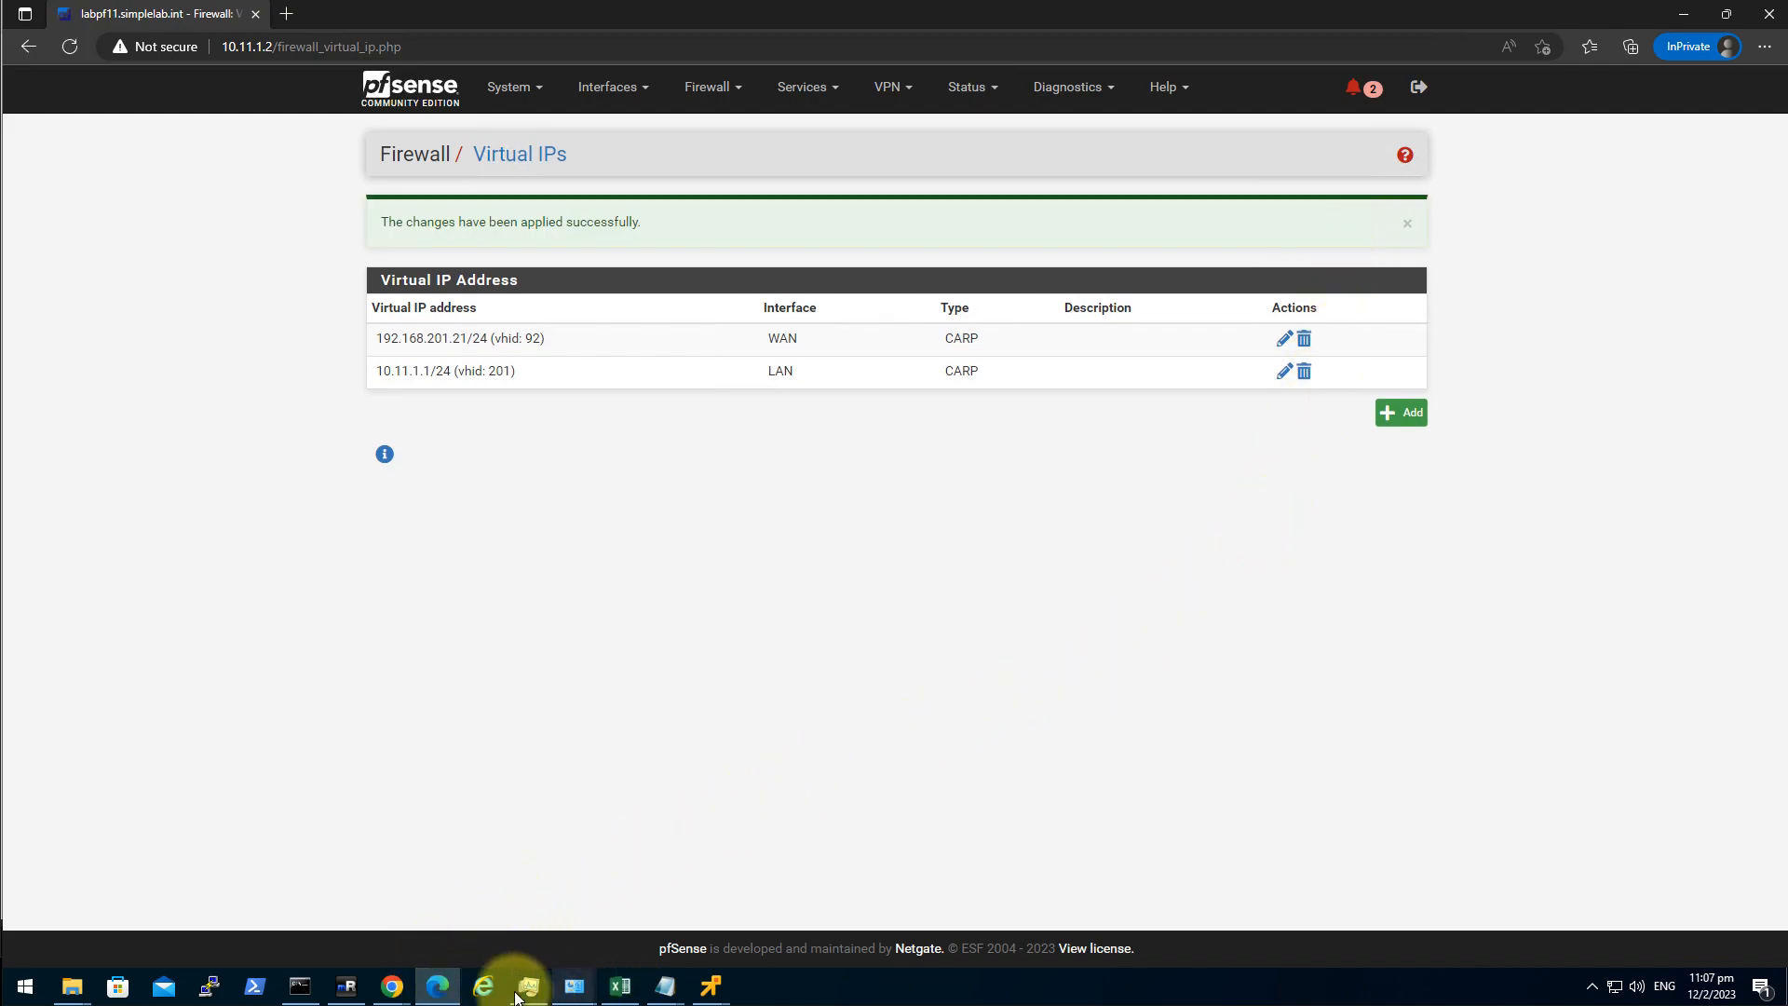
{"action": "left_click", "coordinate": [347, 995]}
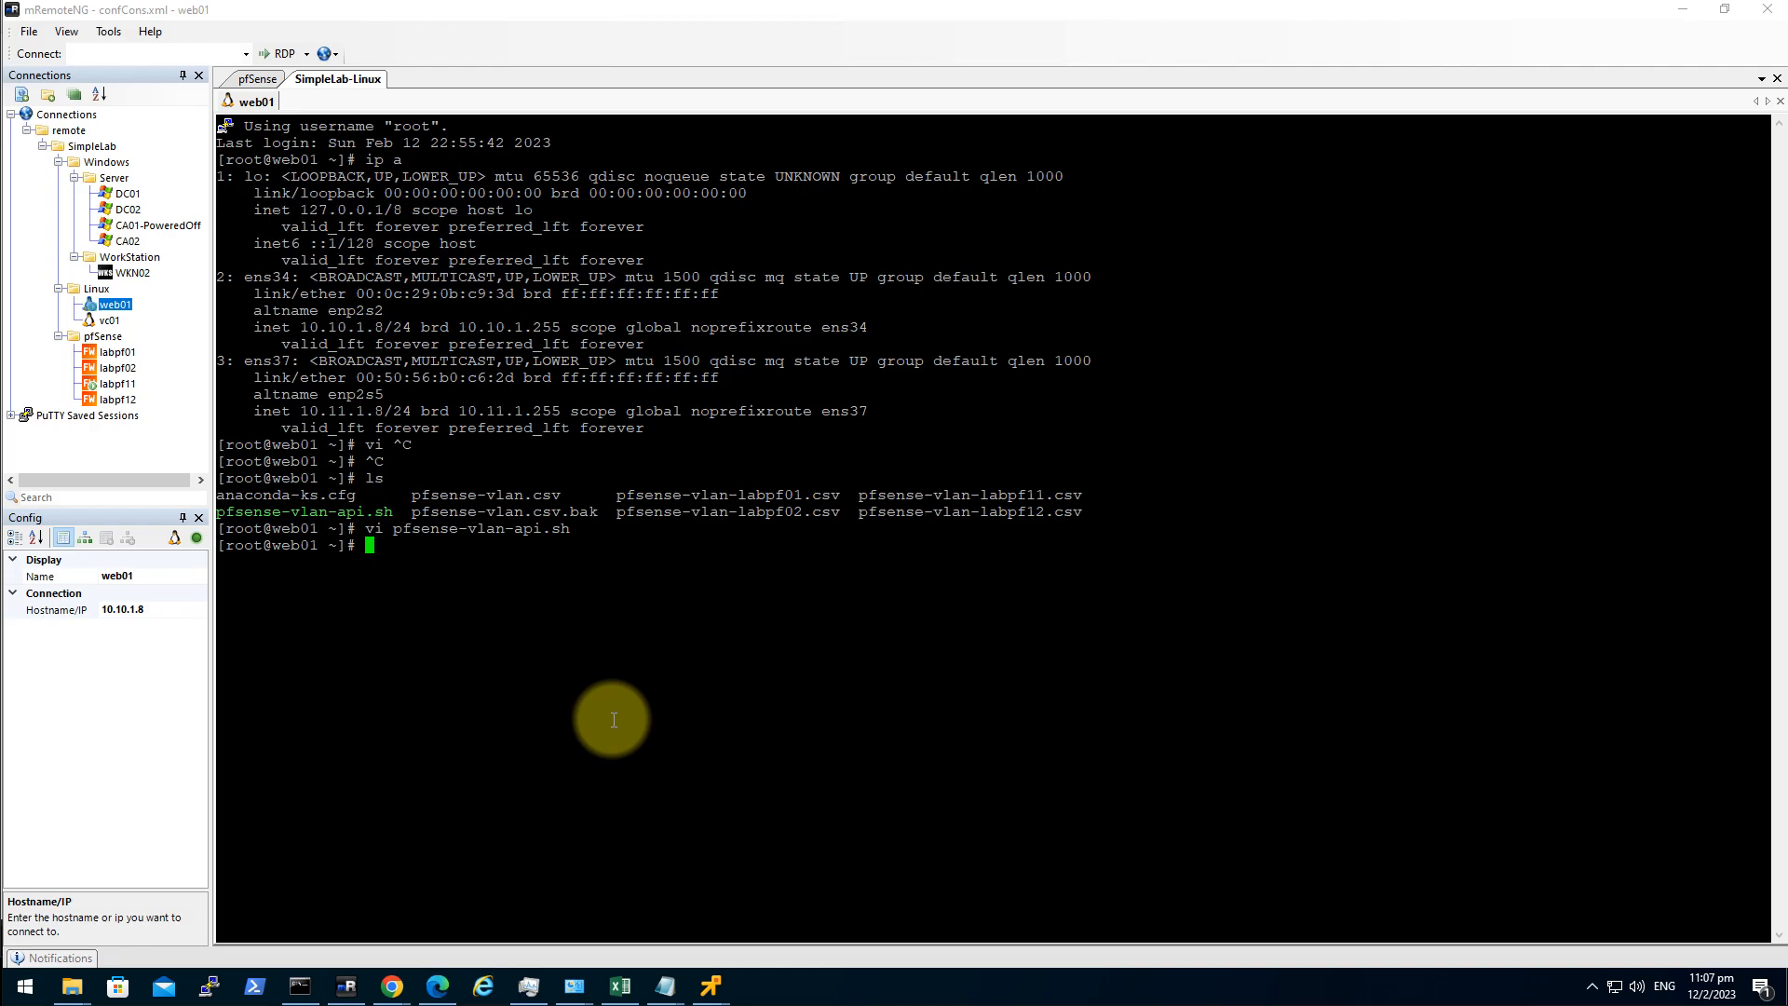
Run ./pfsense-vlan-api.sh with the pfSense credentials, then abort it after 401 authentication failures.
{"action": "type", "text": "./pfsense-vlan-api.sh"}
{"action": "key", "text": "BackSpace"}
{"action": "key", "text": "Return"}
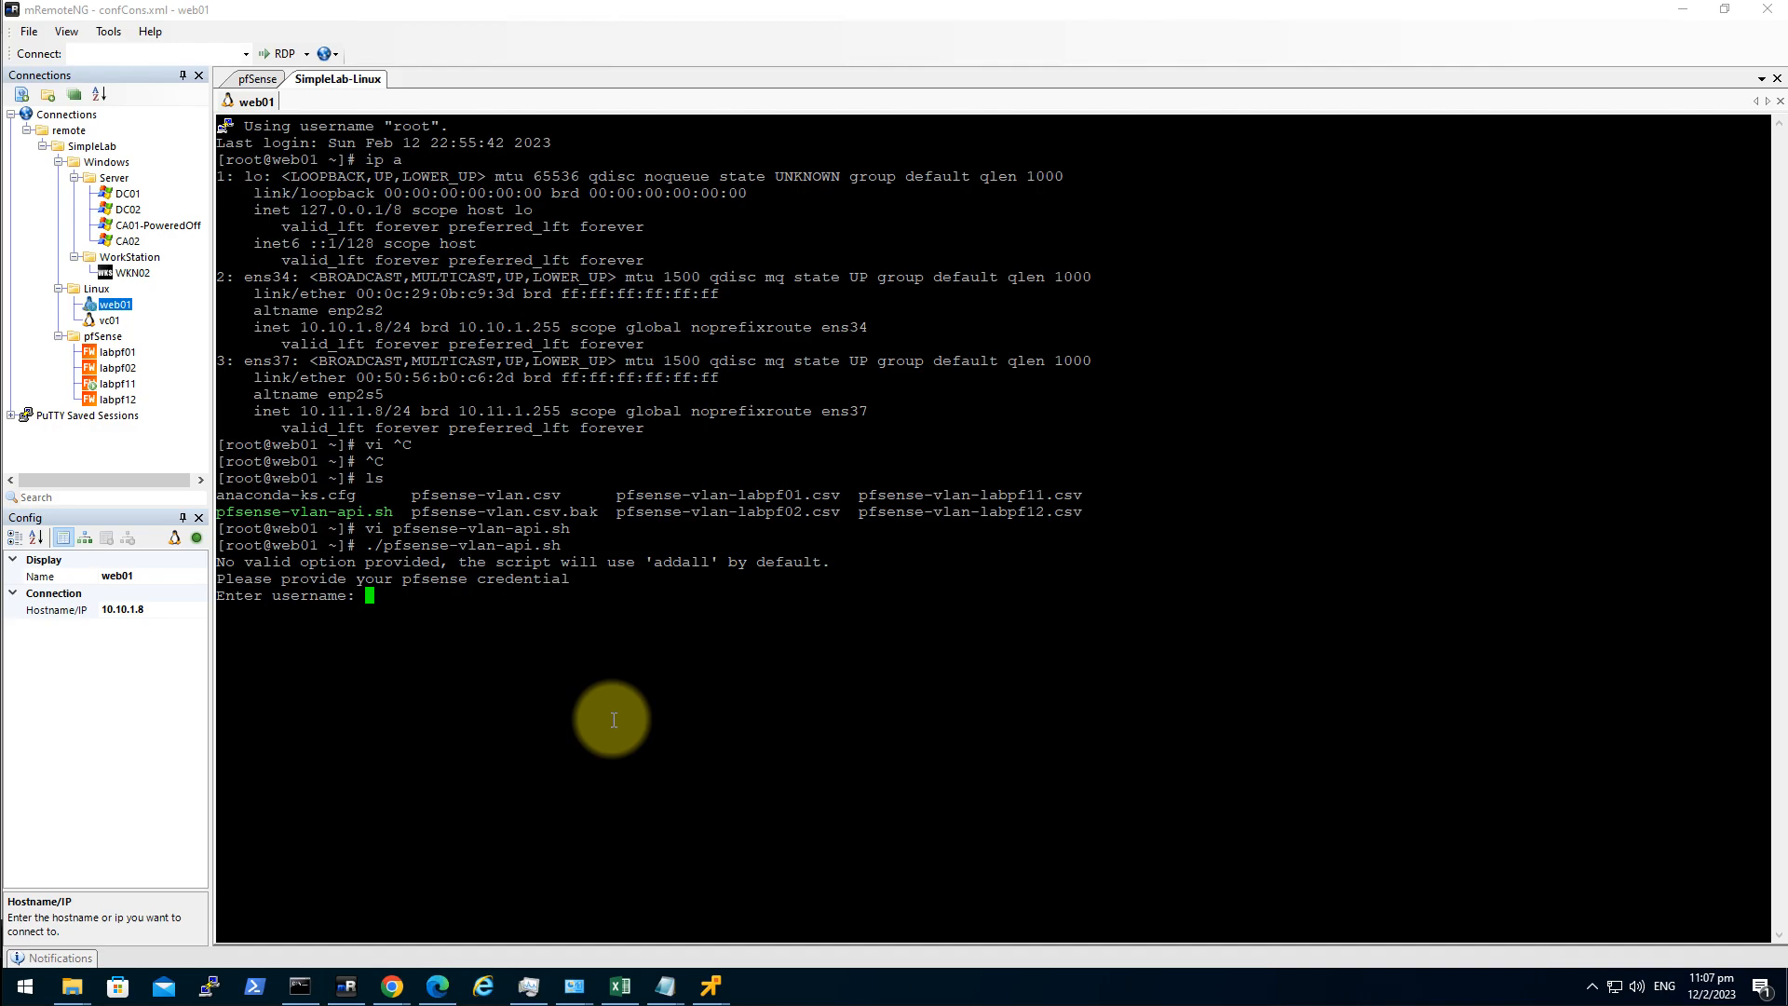
{"action": "type", "text": "admin"}
{"action": "key", "text": "Return"}
{"action": "key", "text": "Return"}
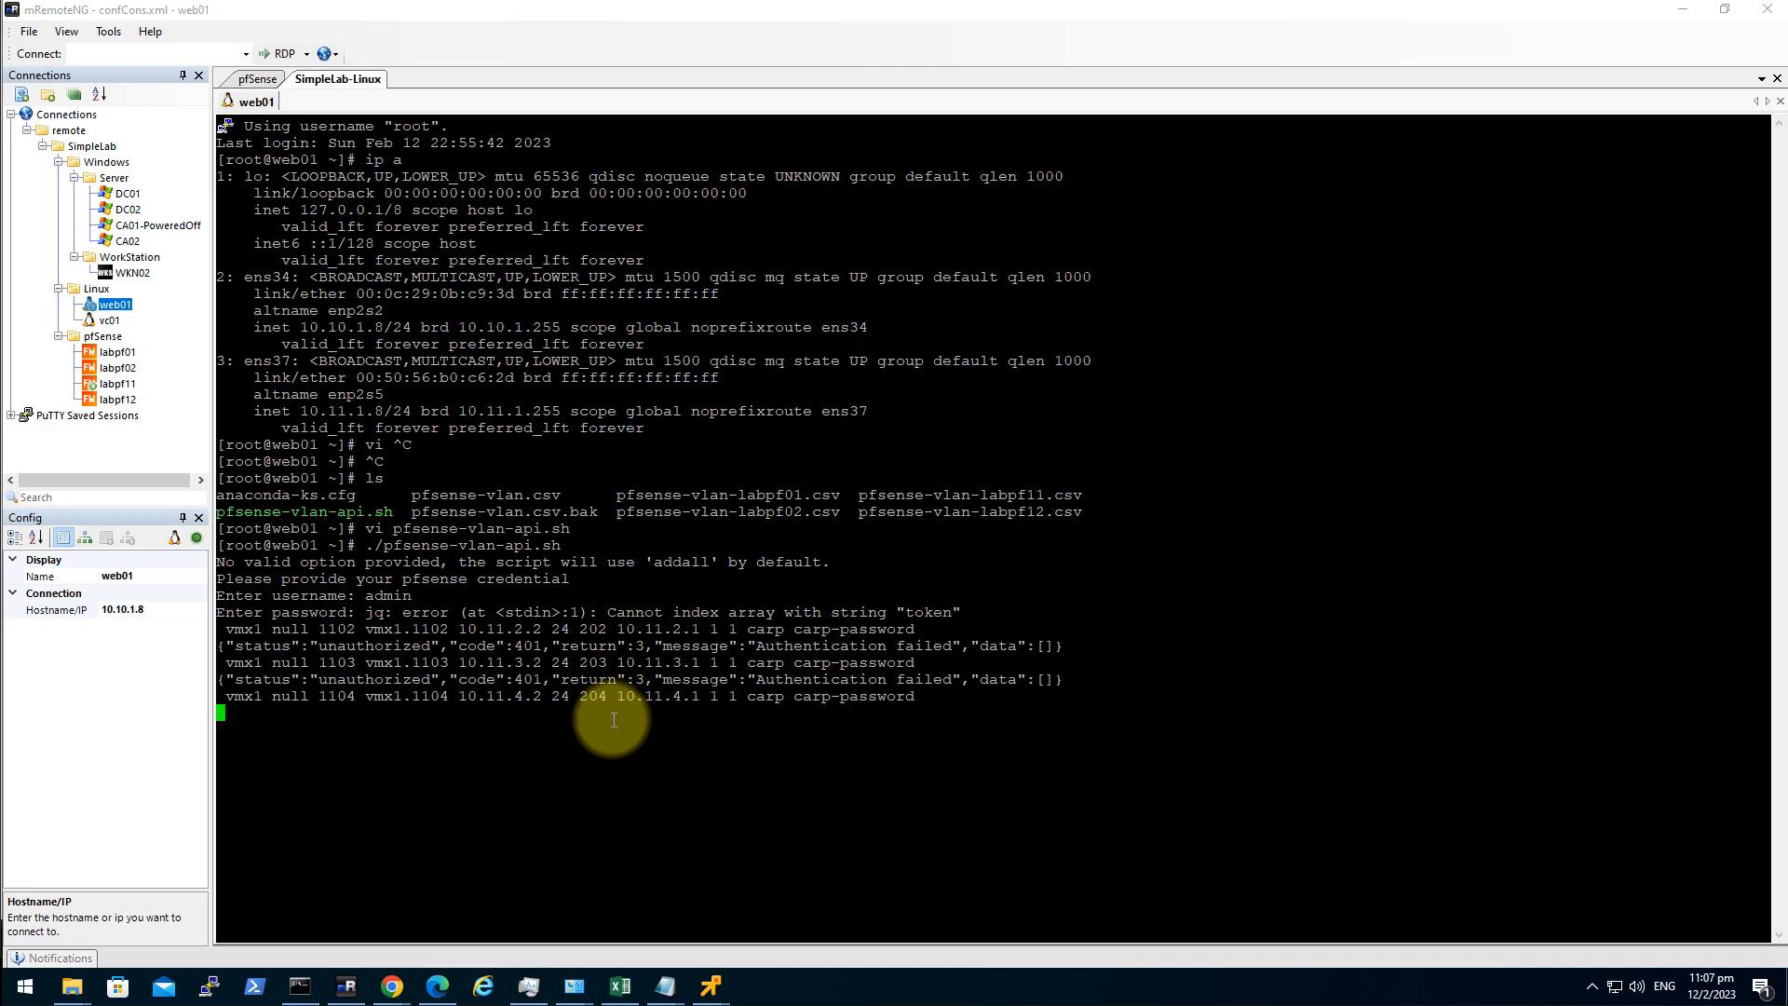
{"action": "key", "text": "ctrl+c"}
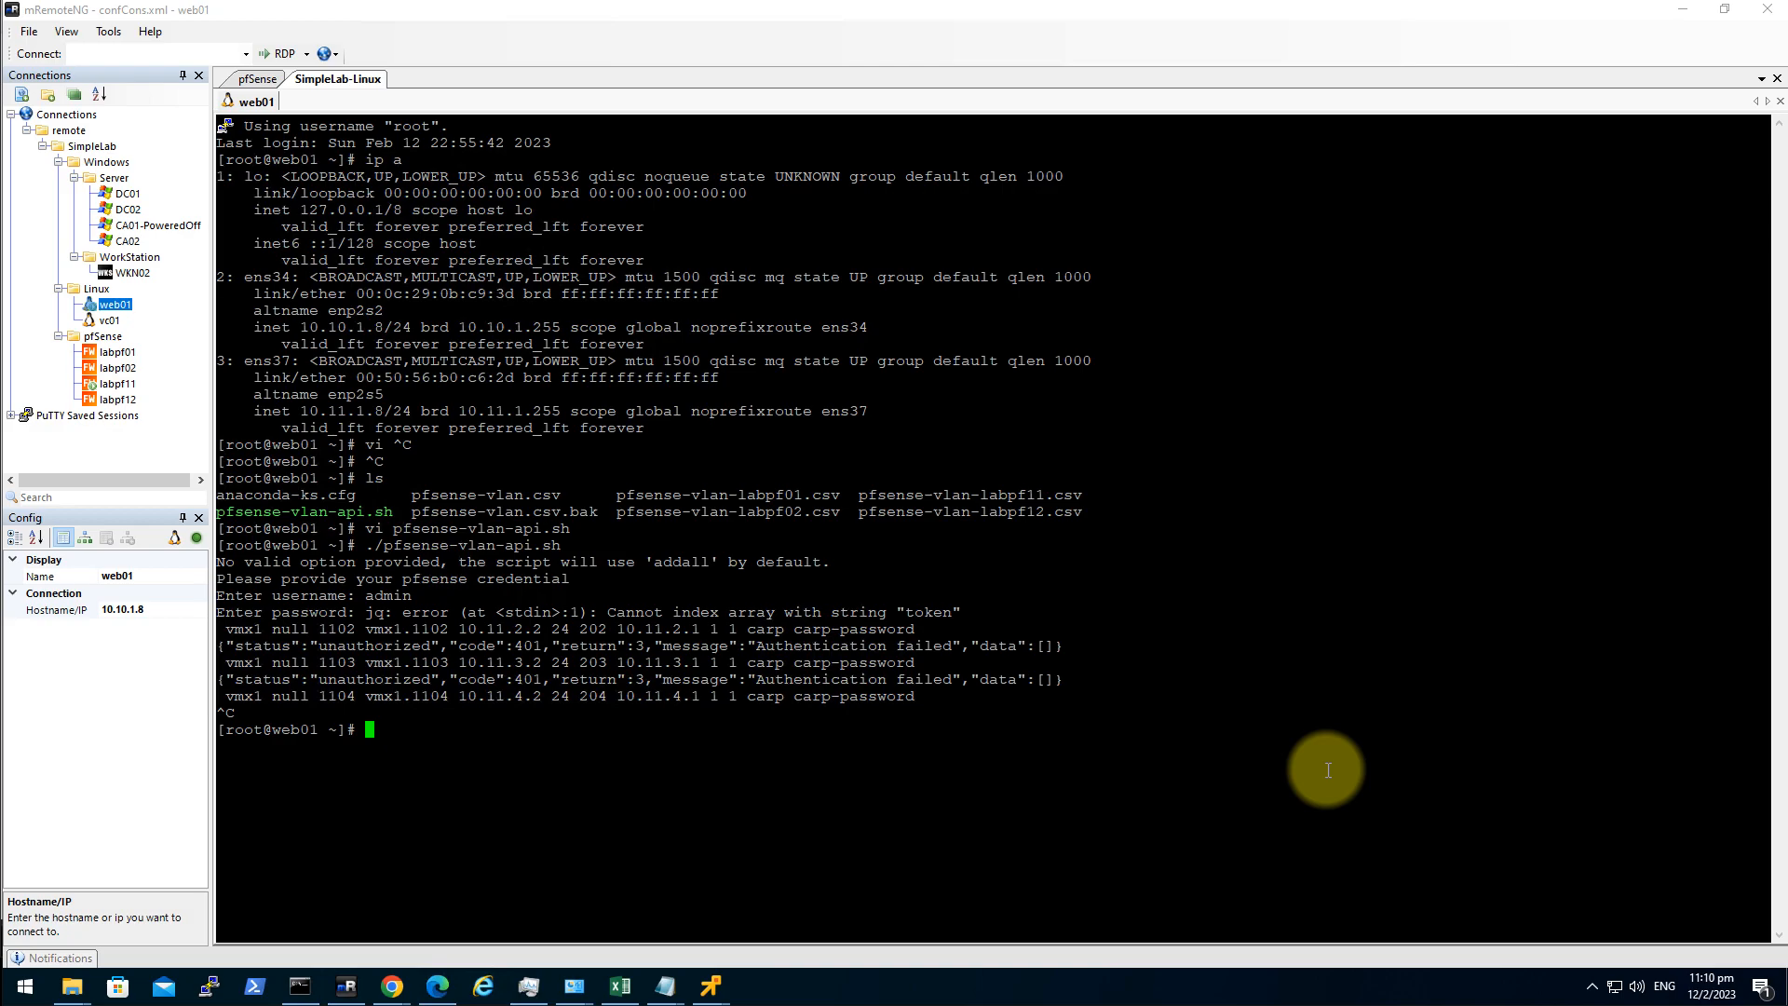
Print the contents of pfsense-vlan-labpf11.csv with cat.
{"action": "type", "text": "cat"}
{"action": "double_click", "coordinate": [970, 495]}
{"action": "right_click", "coordinate": [1127, 817]}
{"action": "key", "text": "Return"}
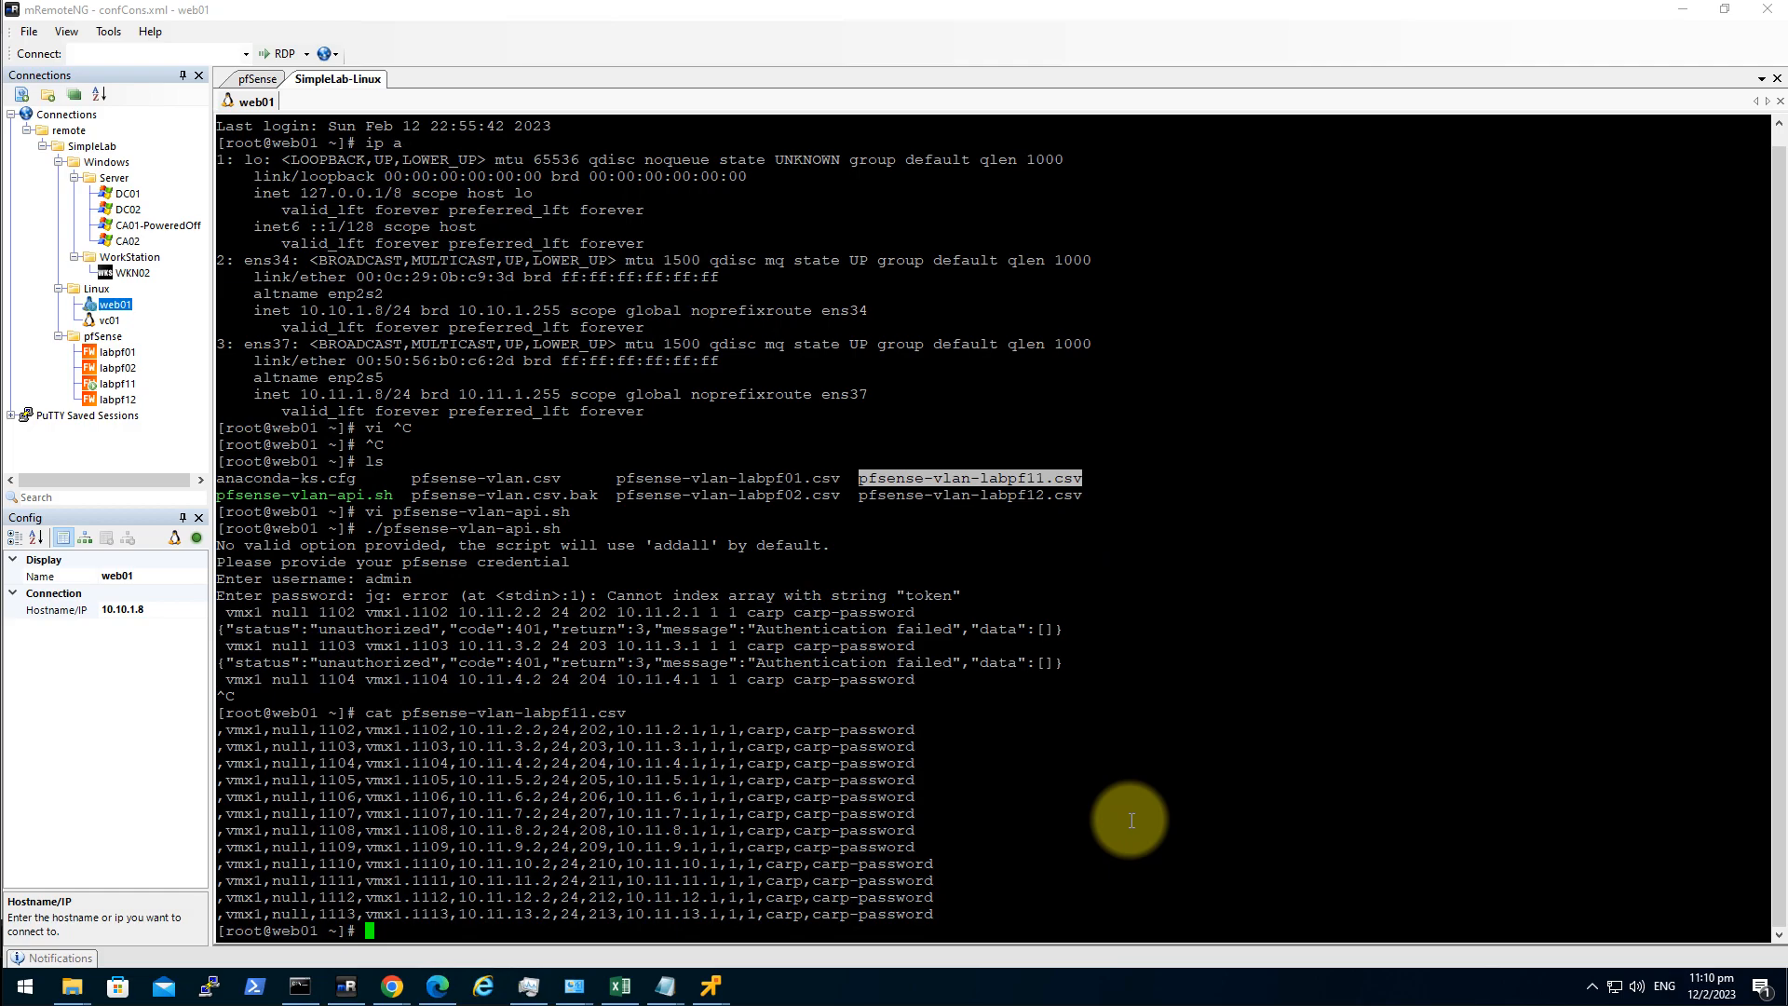
Print pfsense-vlan-labpf12.csv with cat, then clear the terminal.
{"action": "type", "text": "cat"}
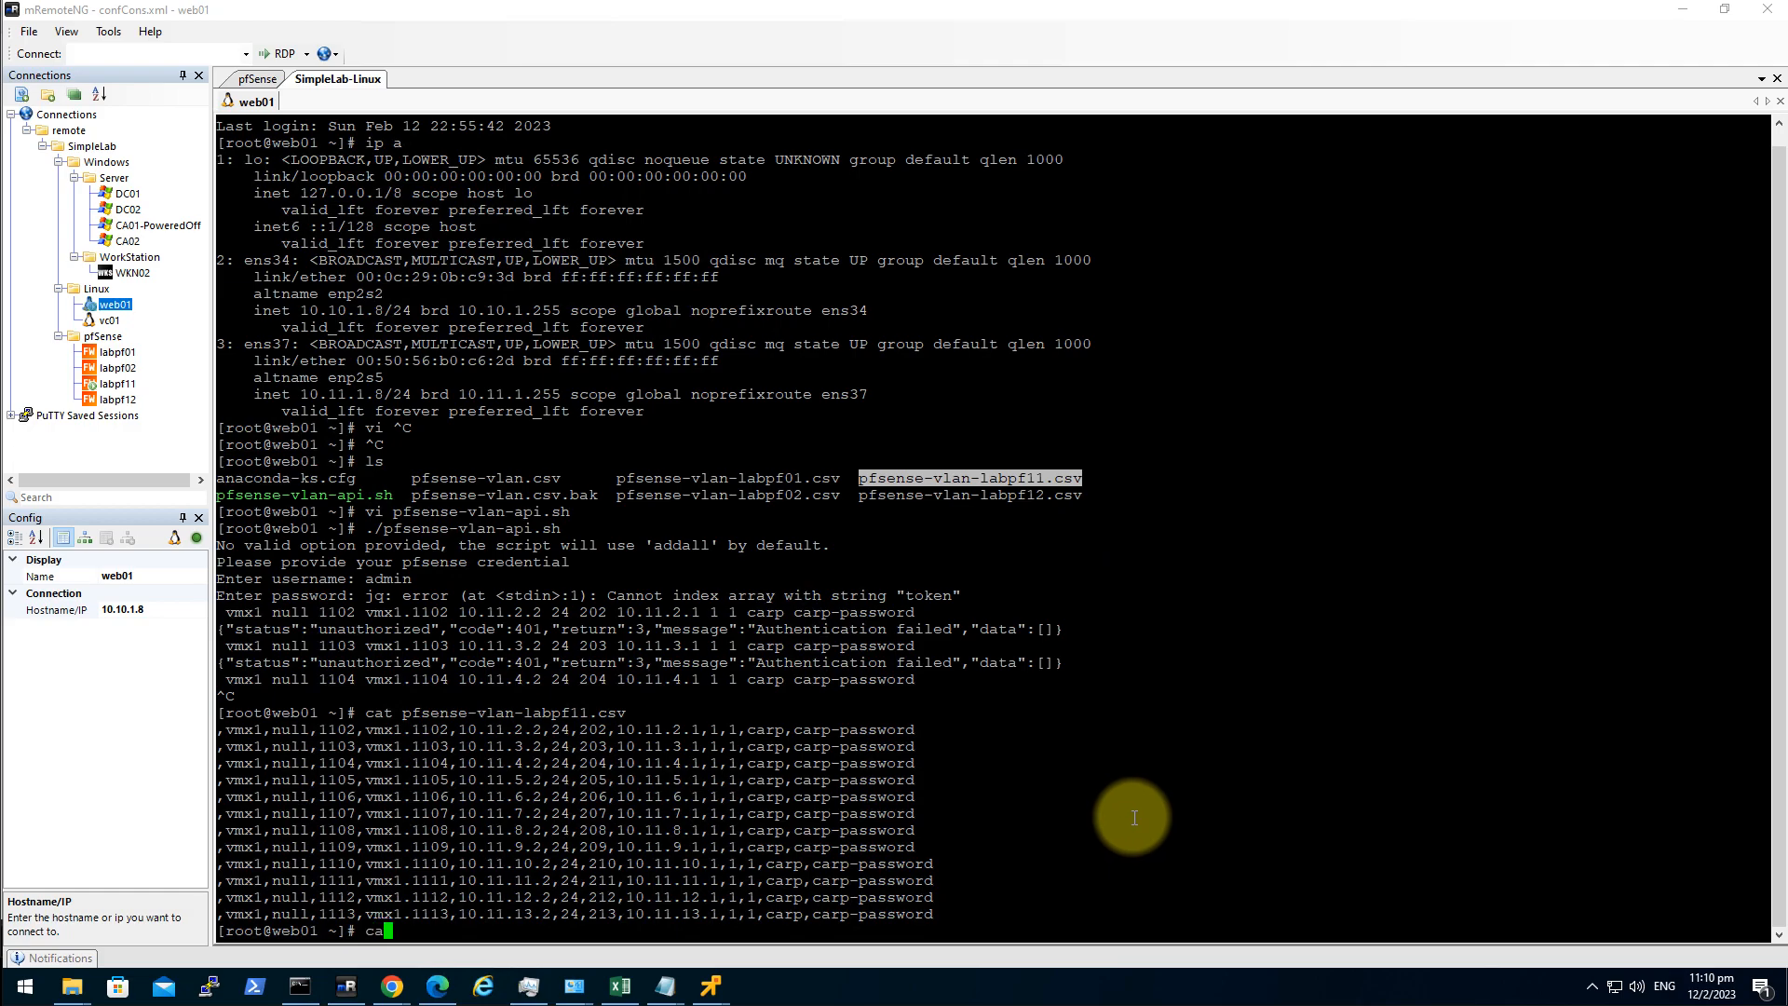
{"action": "double_click", "coordinate": [1034, 495]}
{"action": "right_click", "coordinate": [1239, 713]}
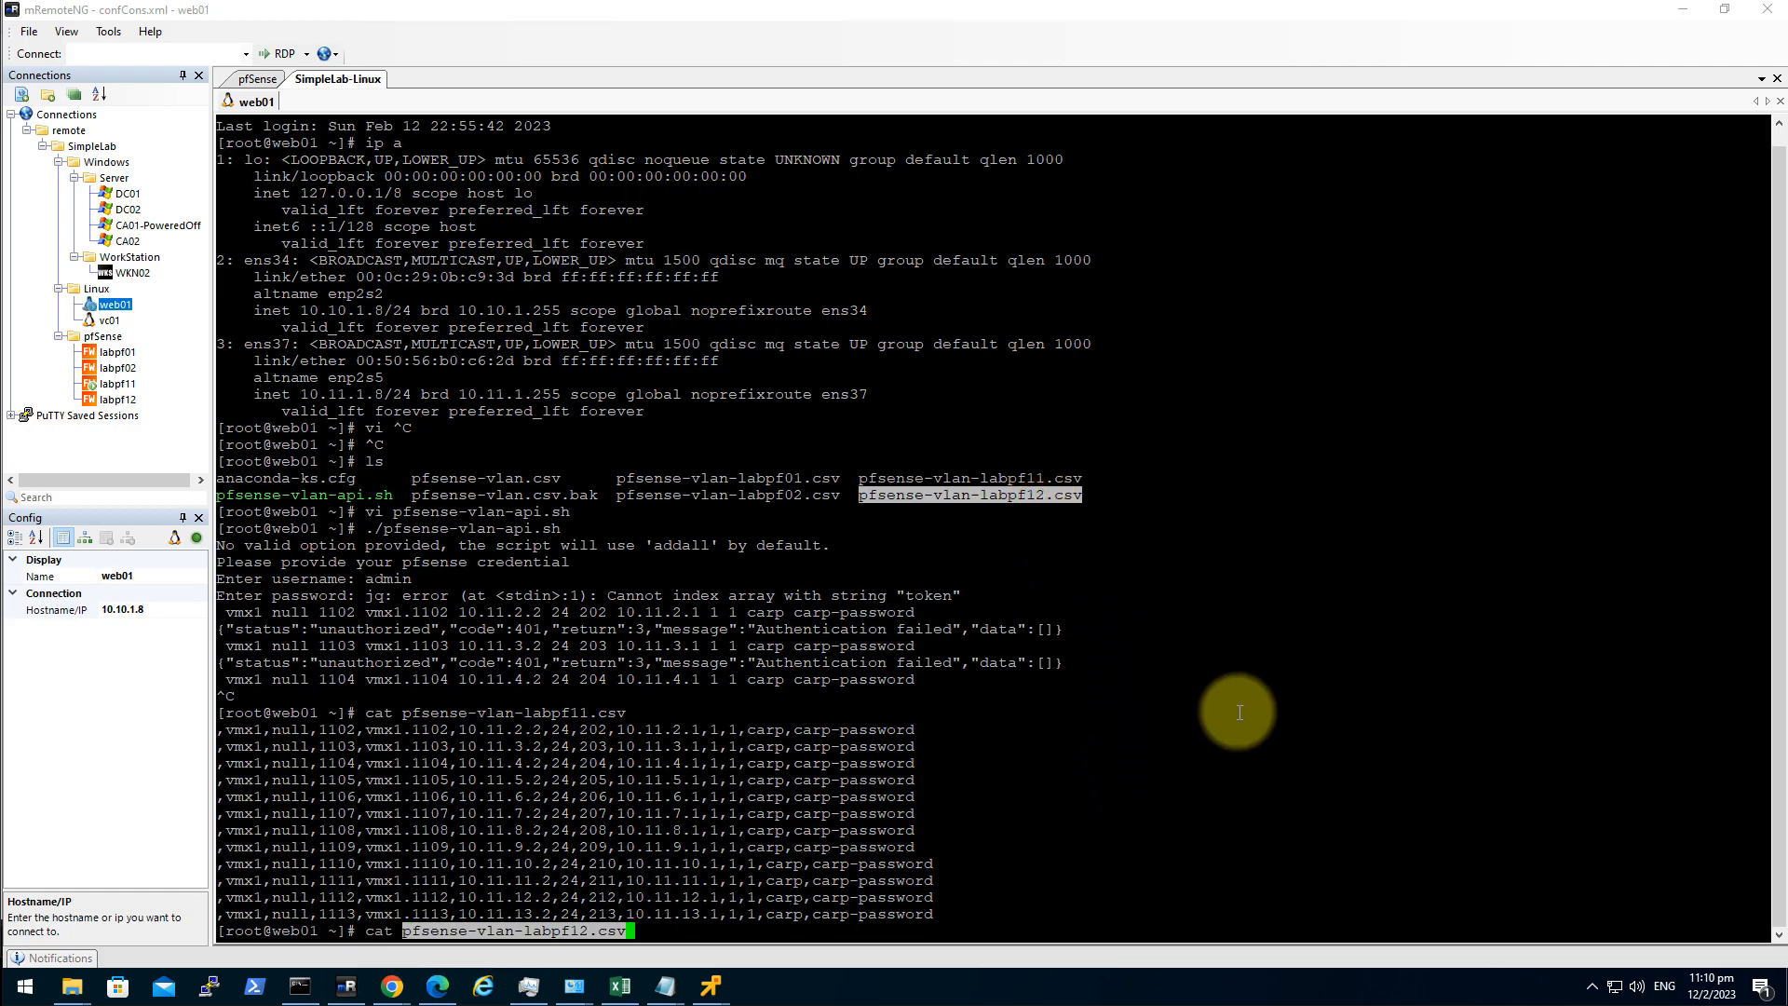
{"action": "key", "text": "Return"}
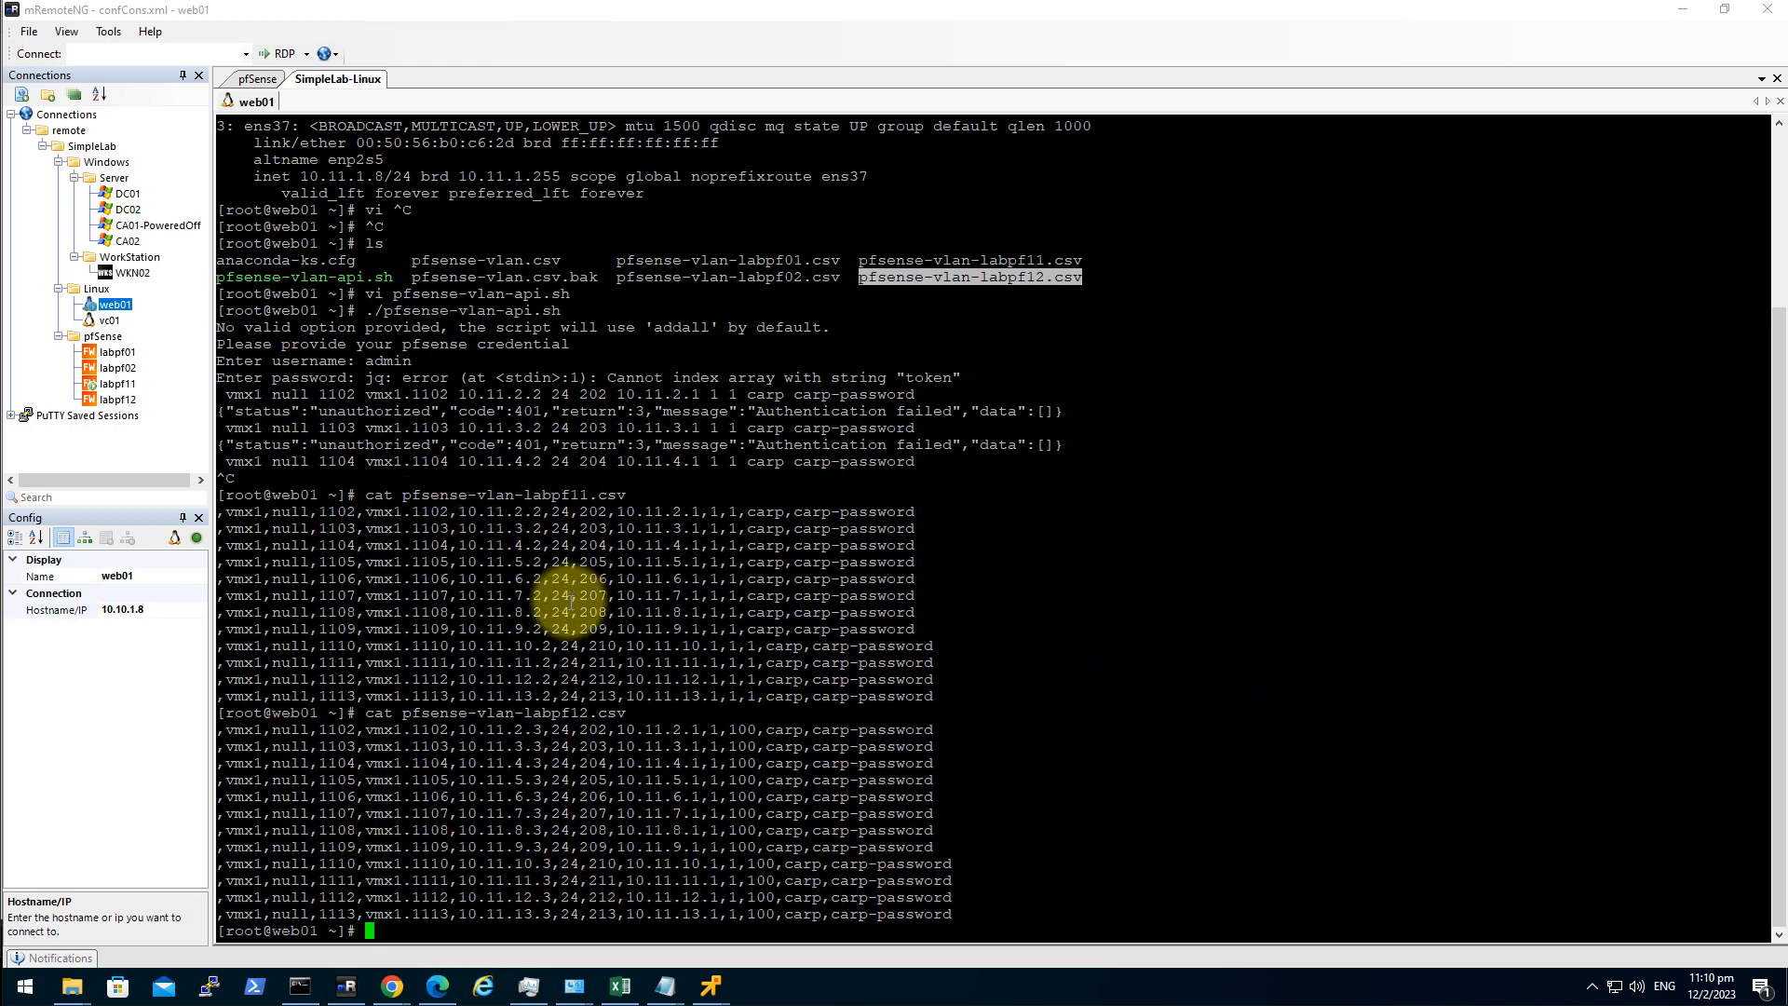
{"action": "type", "text": "clear"}
{"action": "key", "text": "Return"}
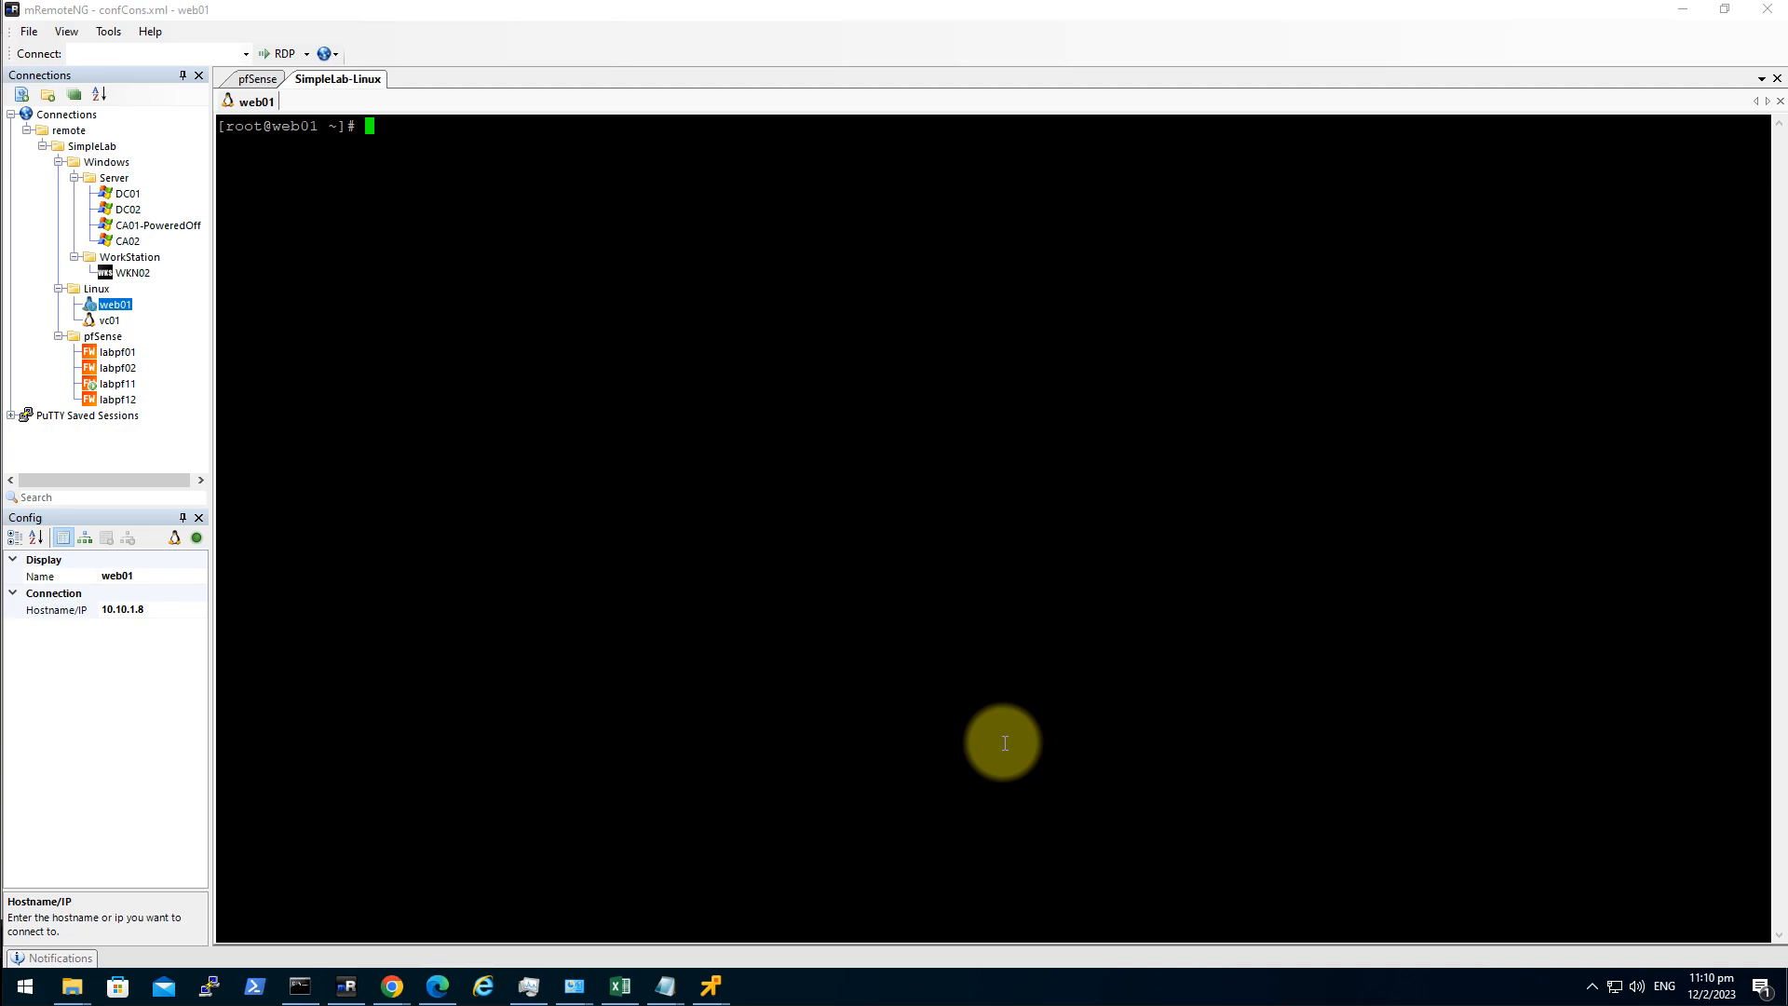
Rerun pfsense-vlan-api.sh with the pfSense credentials to create VLAN1102–1113 and their CARP VIPs.
{"action": "type", "text": "./pf"}
{"action": "key", "text": "Tab"}
{"action": "key", "text": "Return"}
{"action": "type", "text": "admin"}
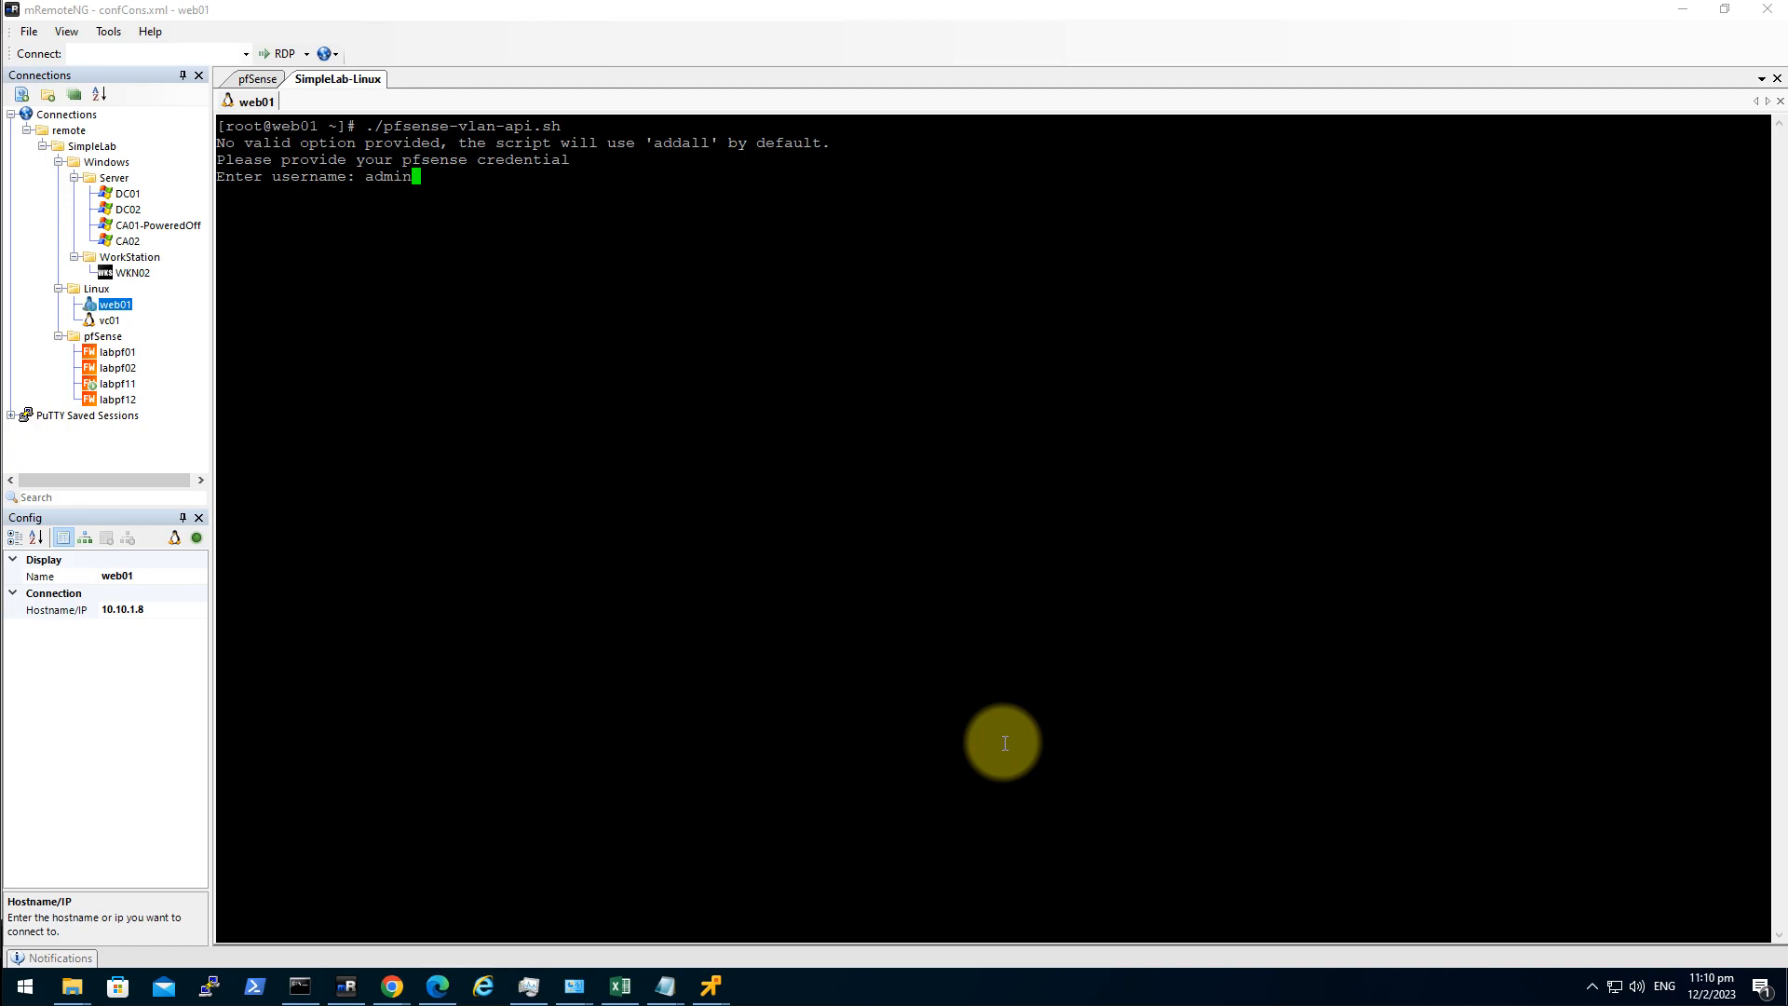
{"action": "key", "text": "Return"}
{"action": "key", "text": "Return"}
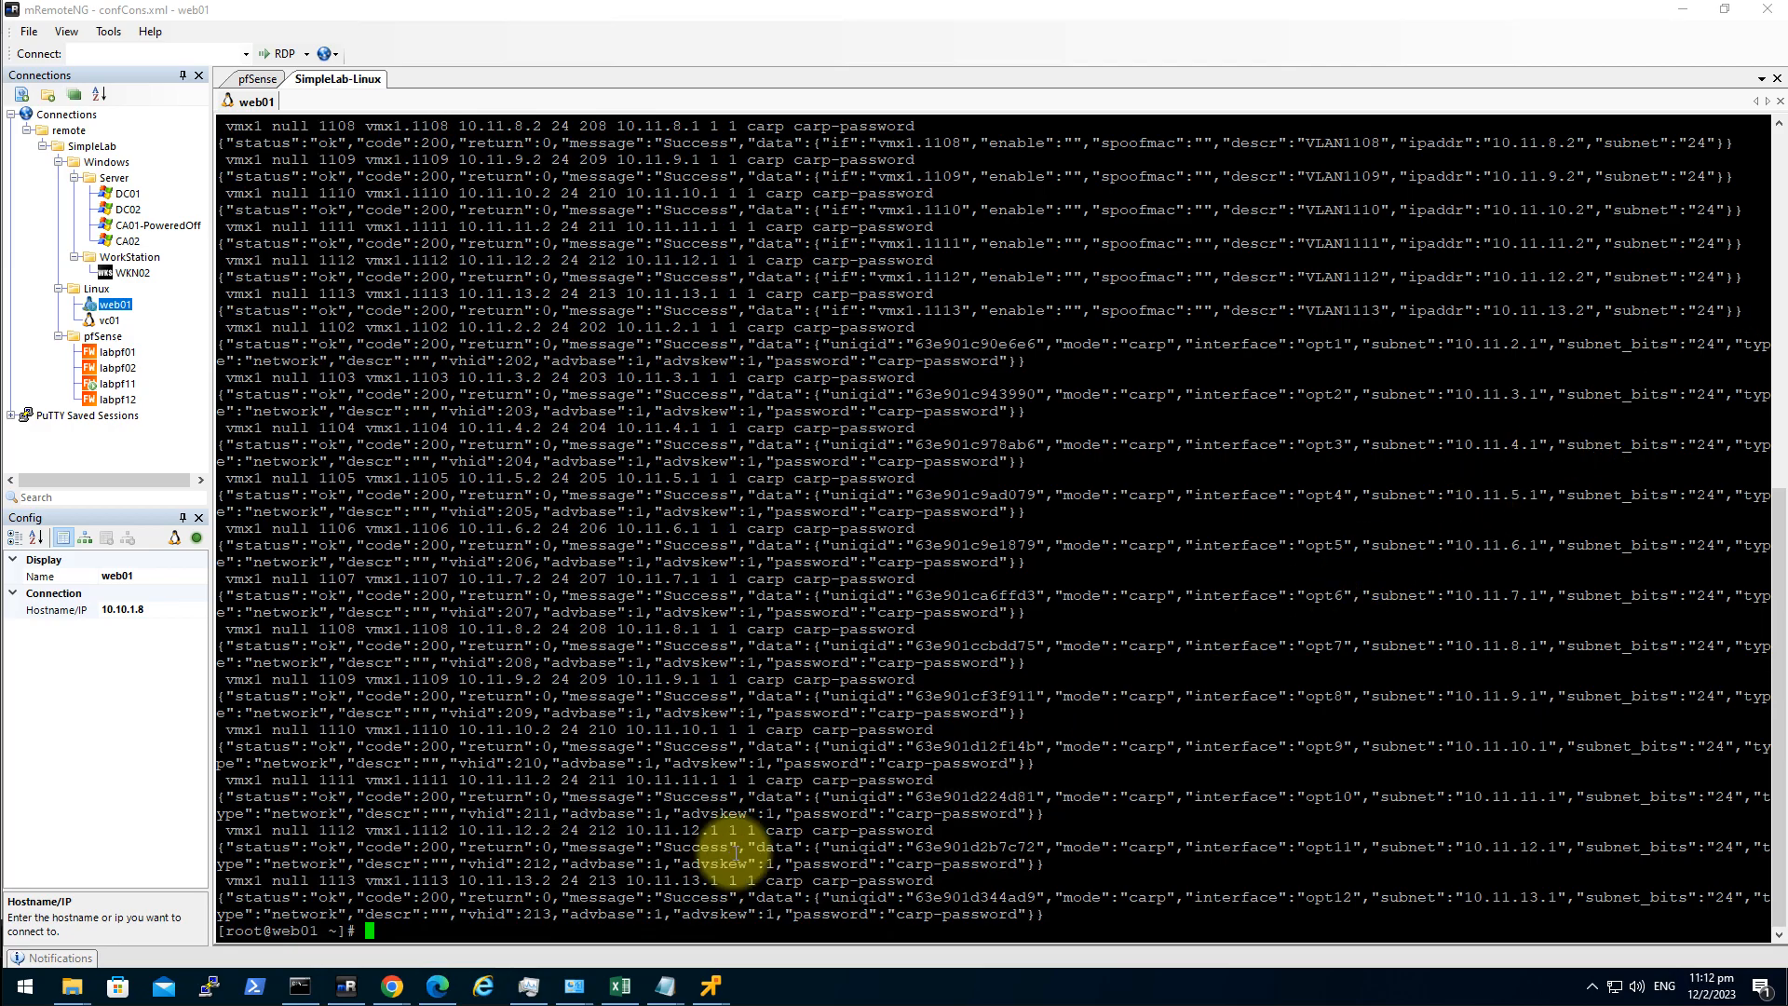
Reload the pfSense Virtual IPs list to show the 14 new CARP entries.
{"action": "left_click", "coordinate": [439, 978]}
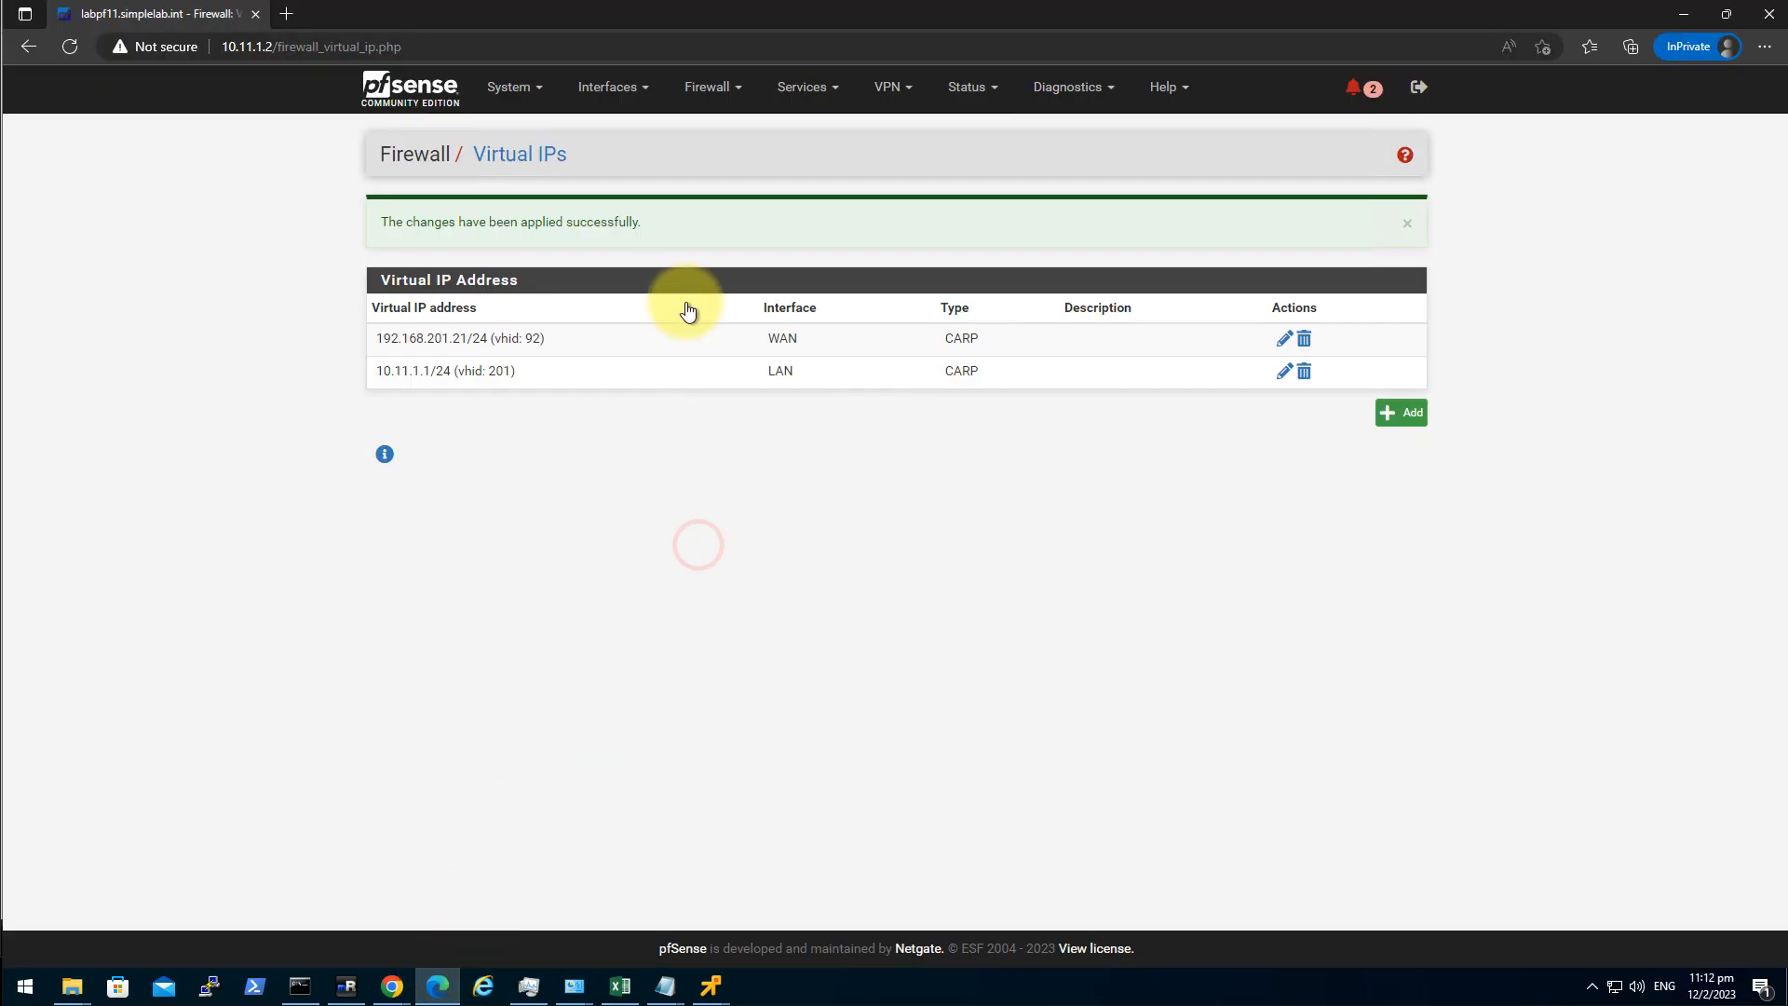
{"action": "left_click", "coordinate": [545, 153]}
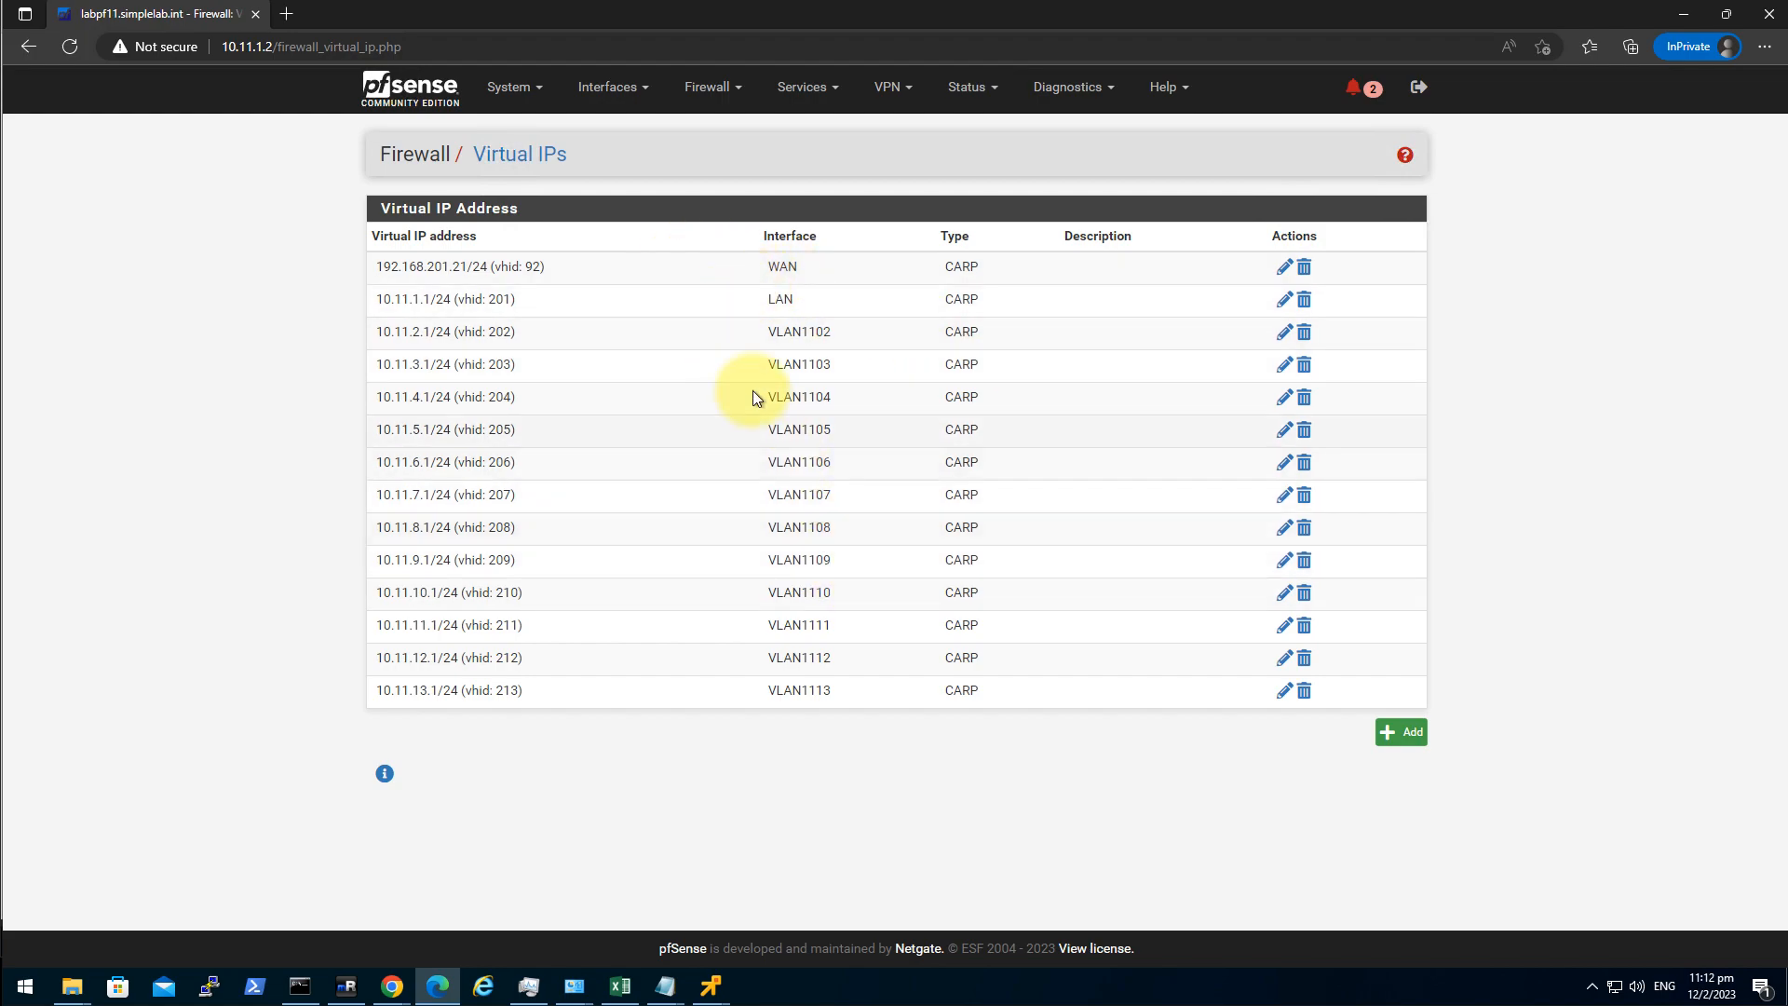
{"action": "left_click_drag", "start_coordinate": [429, 277], "coordinate": [1589, 512]}
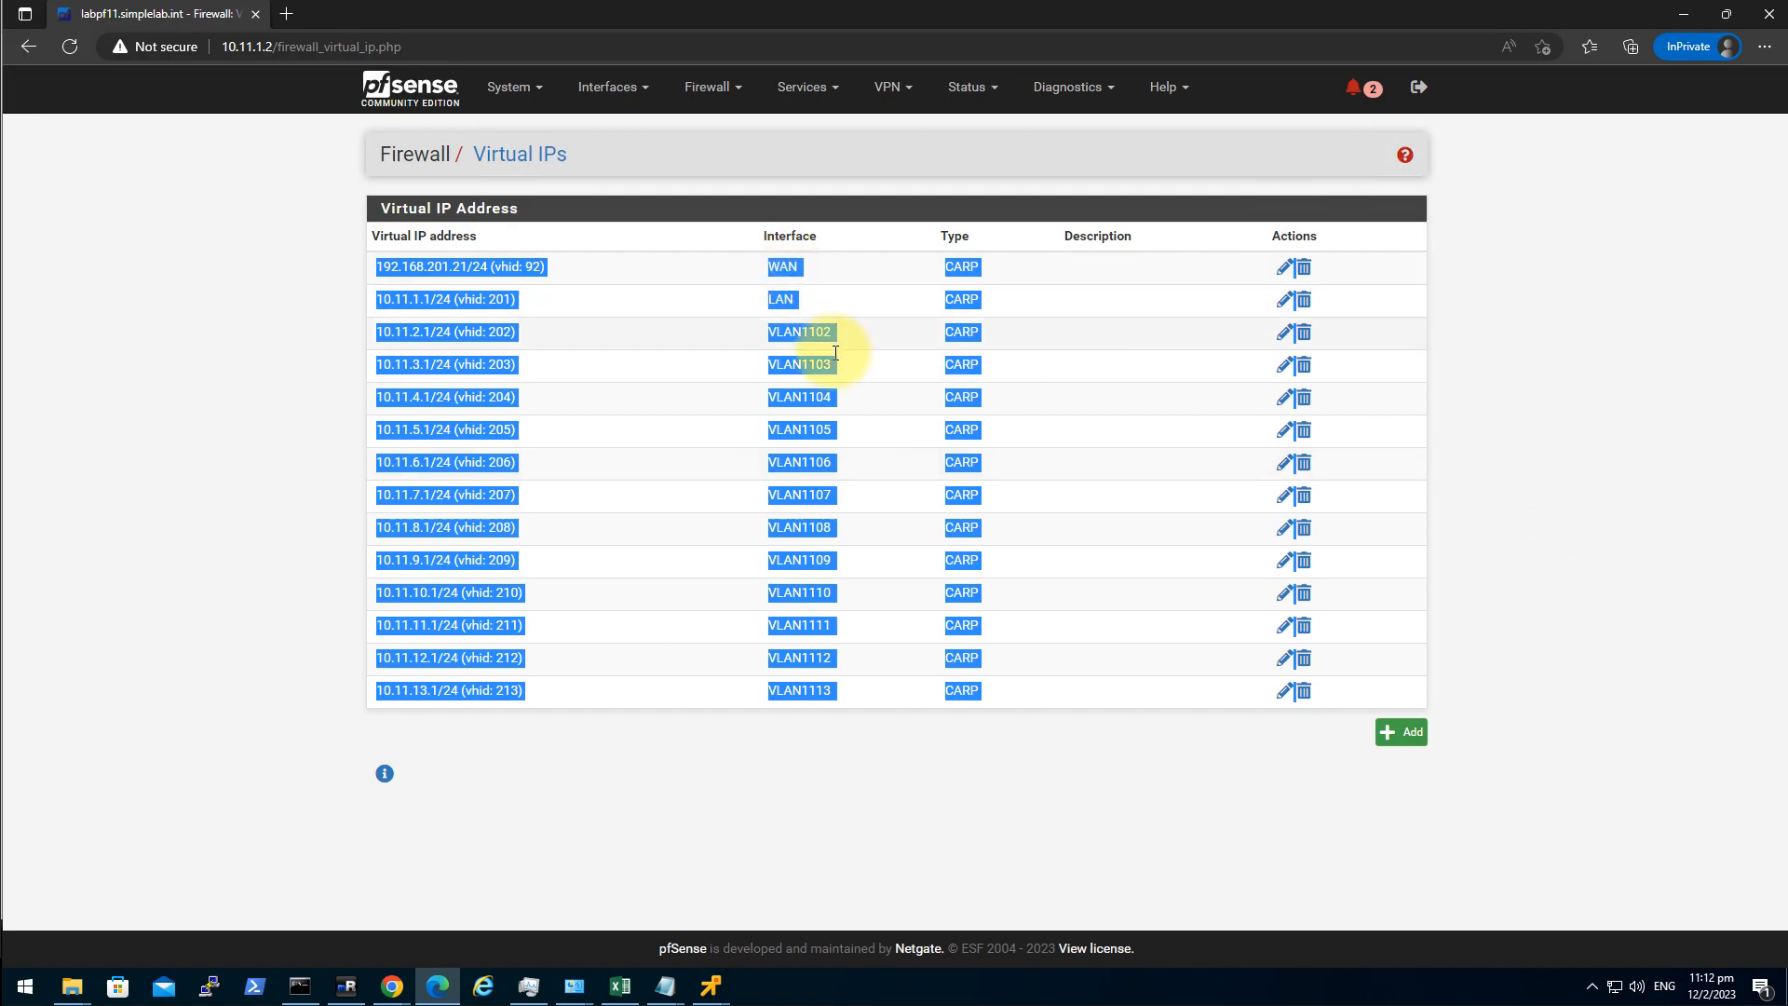
{"action": "left_click", "coordinate": [280, 410]}
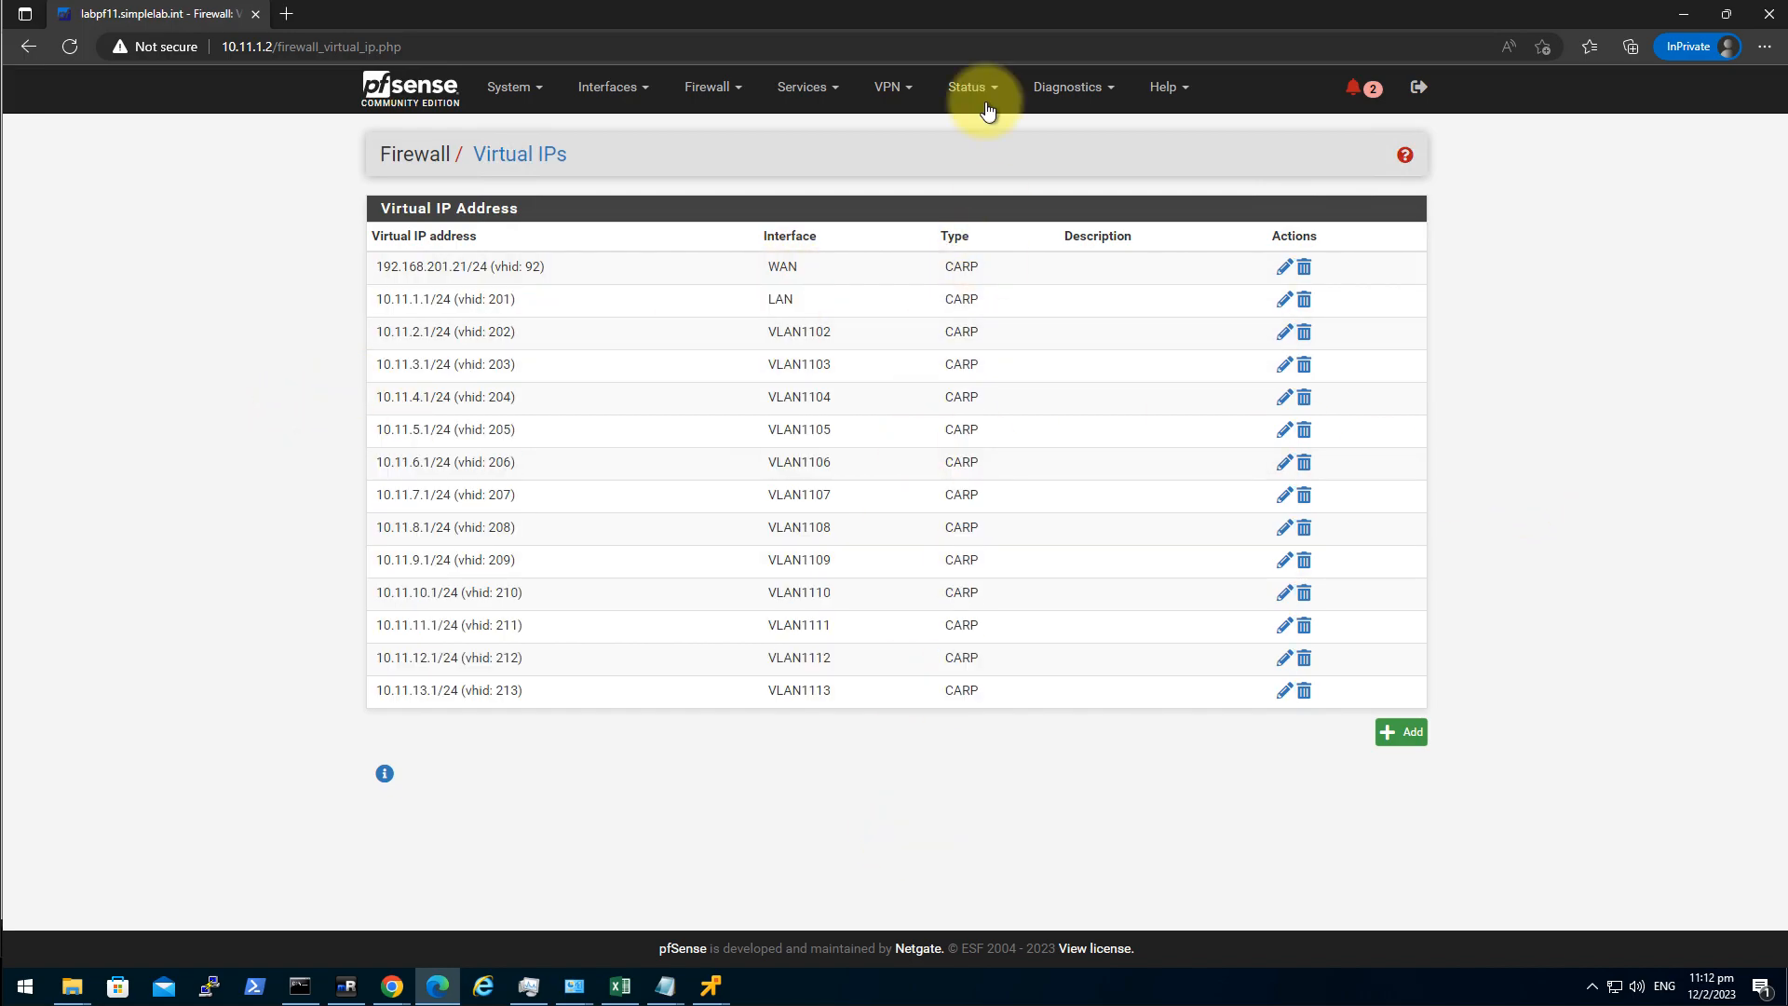
Navigate to the Status > CARP (failover) page.
{"action": "left_click", "coordinate": [893, 87]}
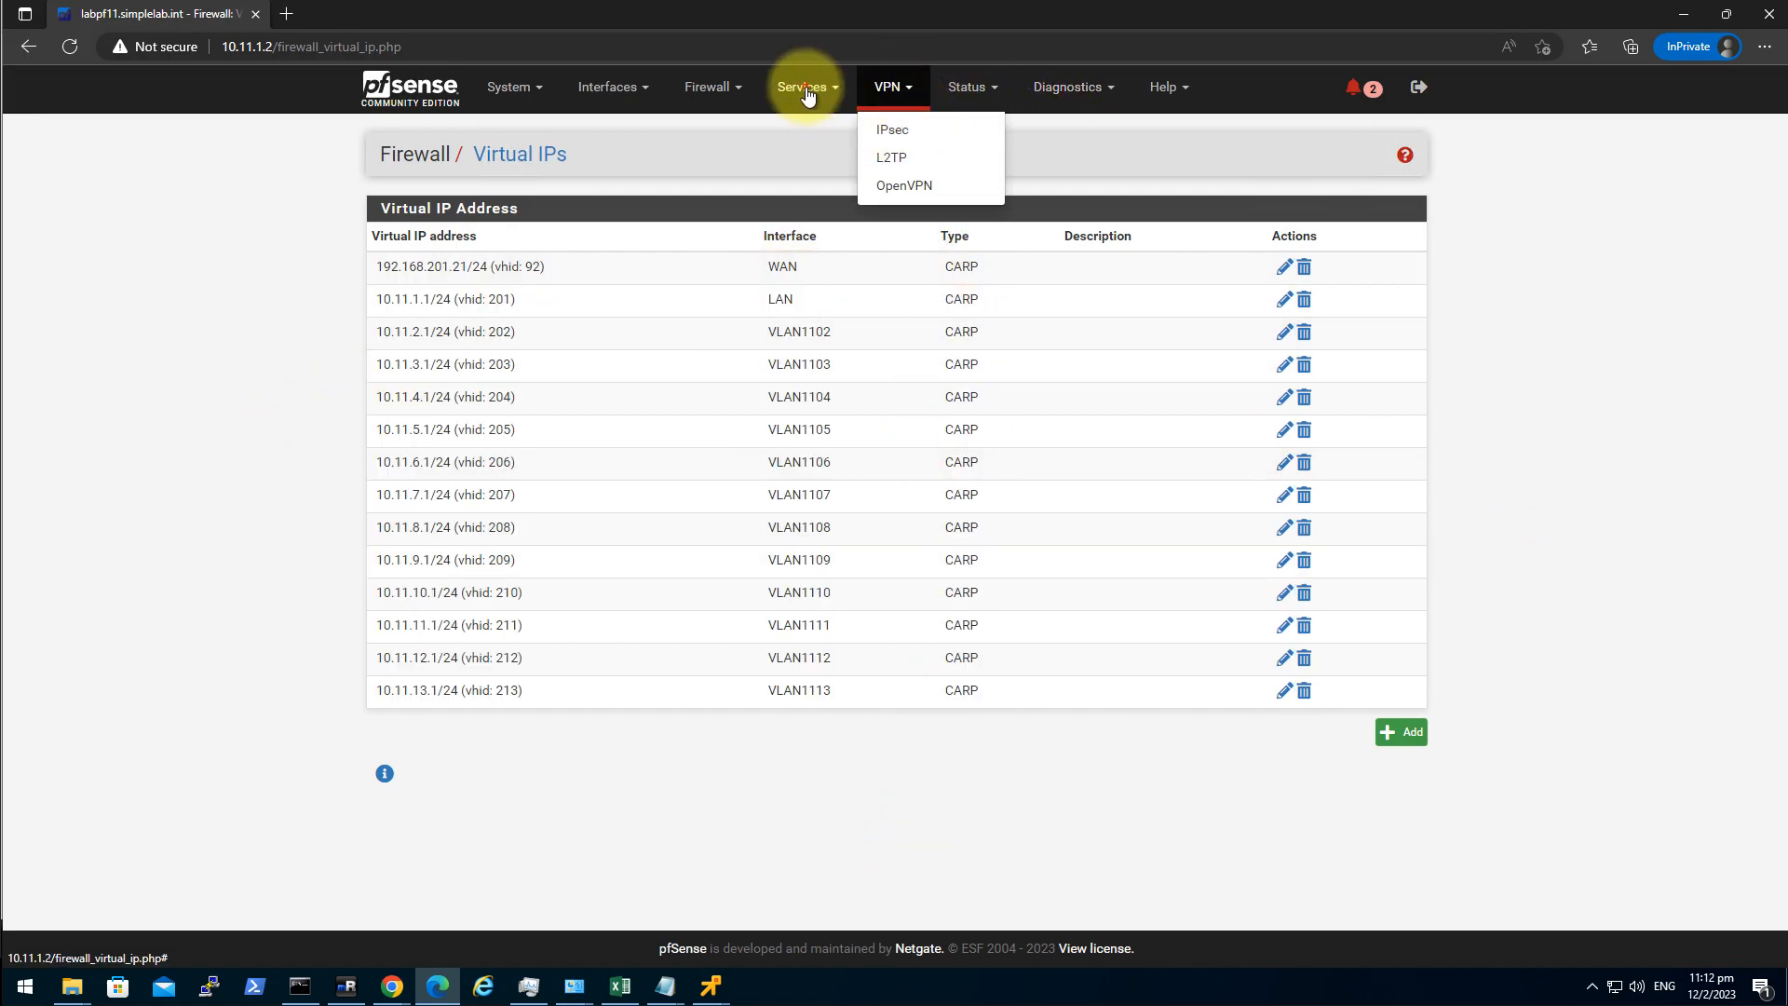
{"action": "left_click", "coordinate": [807, 87]}
{"action": "left_click", "coordinate": [965, 86]}
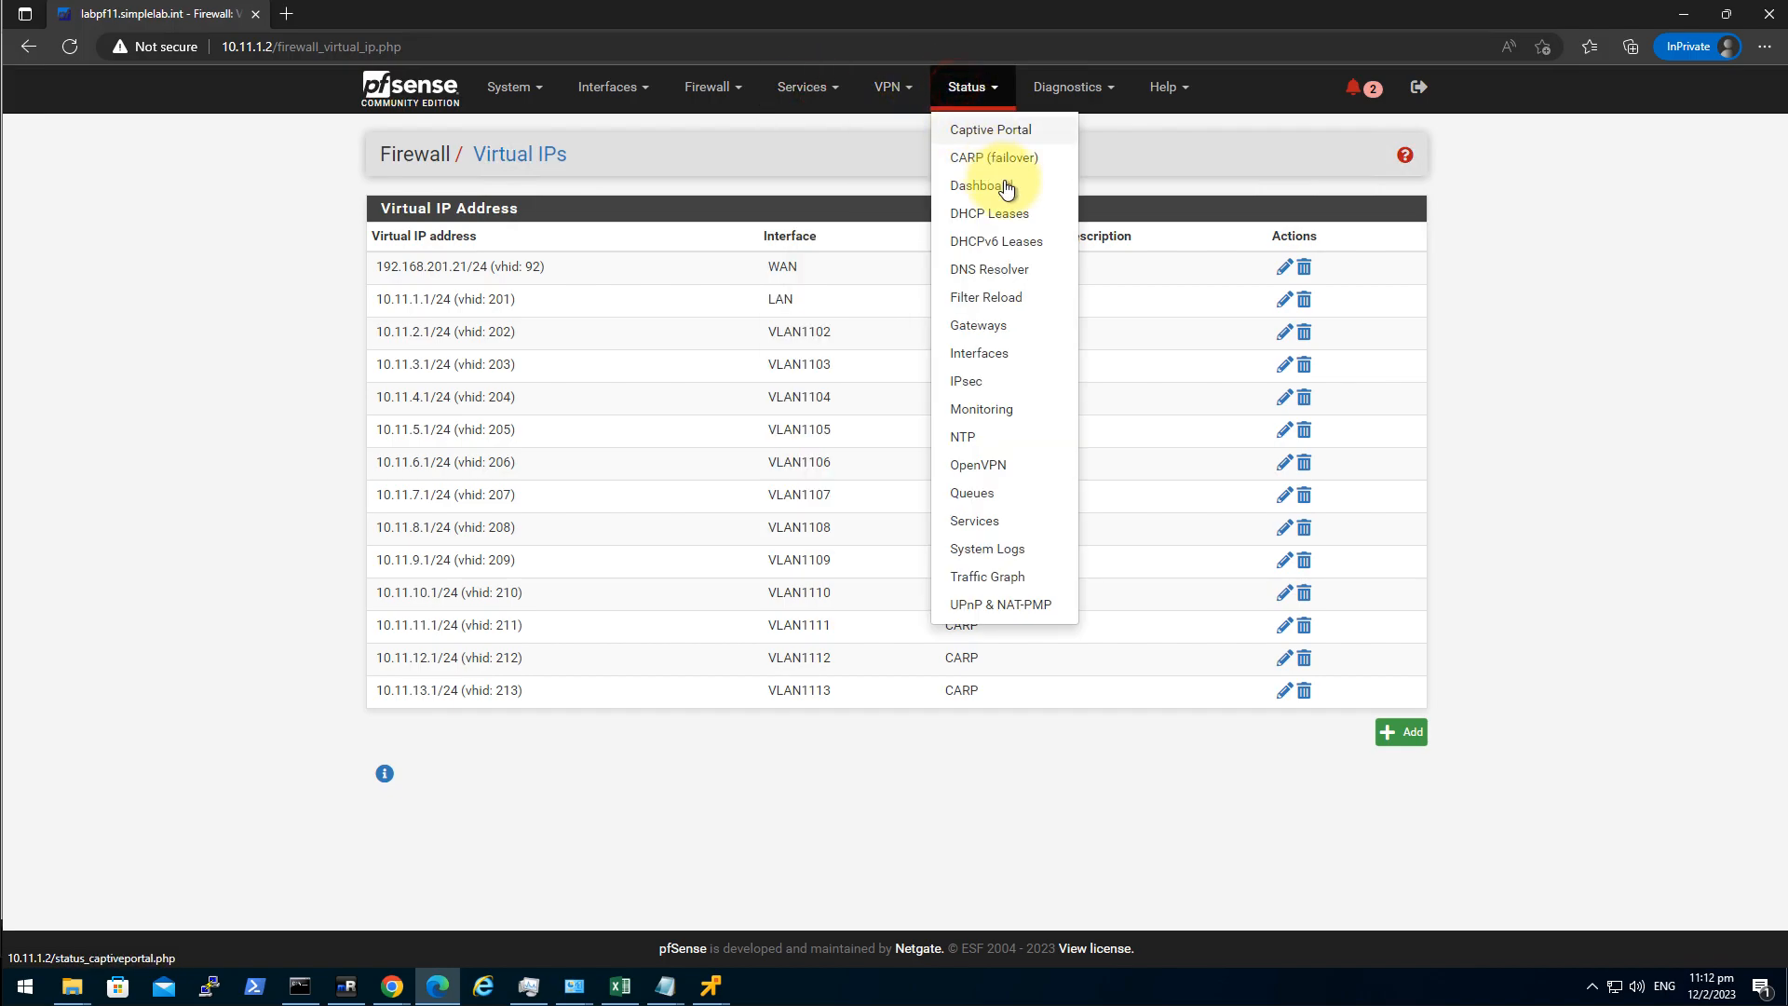
{"action": "left_click", "coordinate": [1025, 157]}
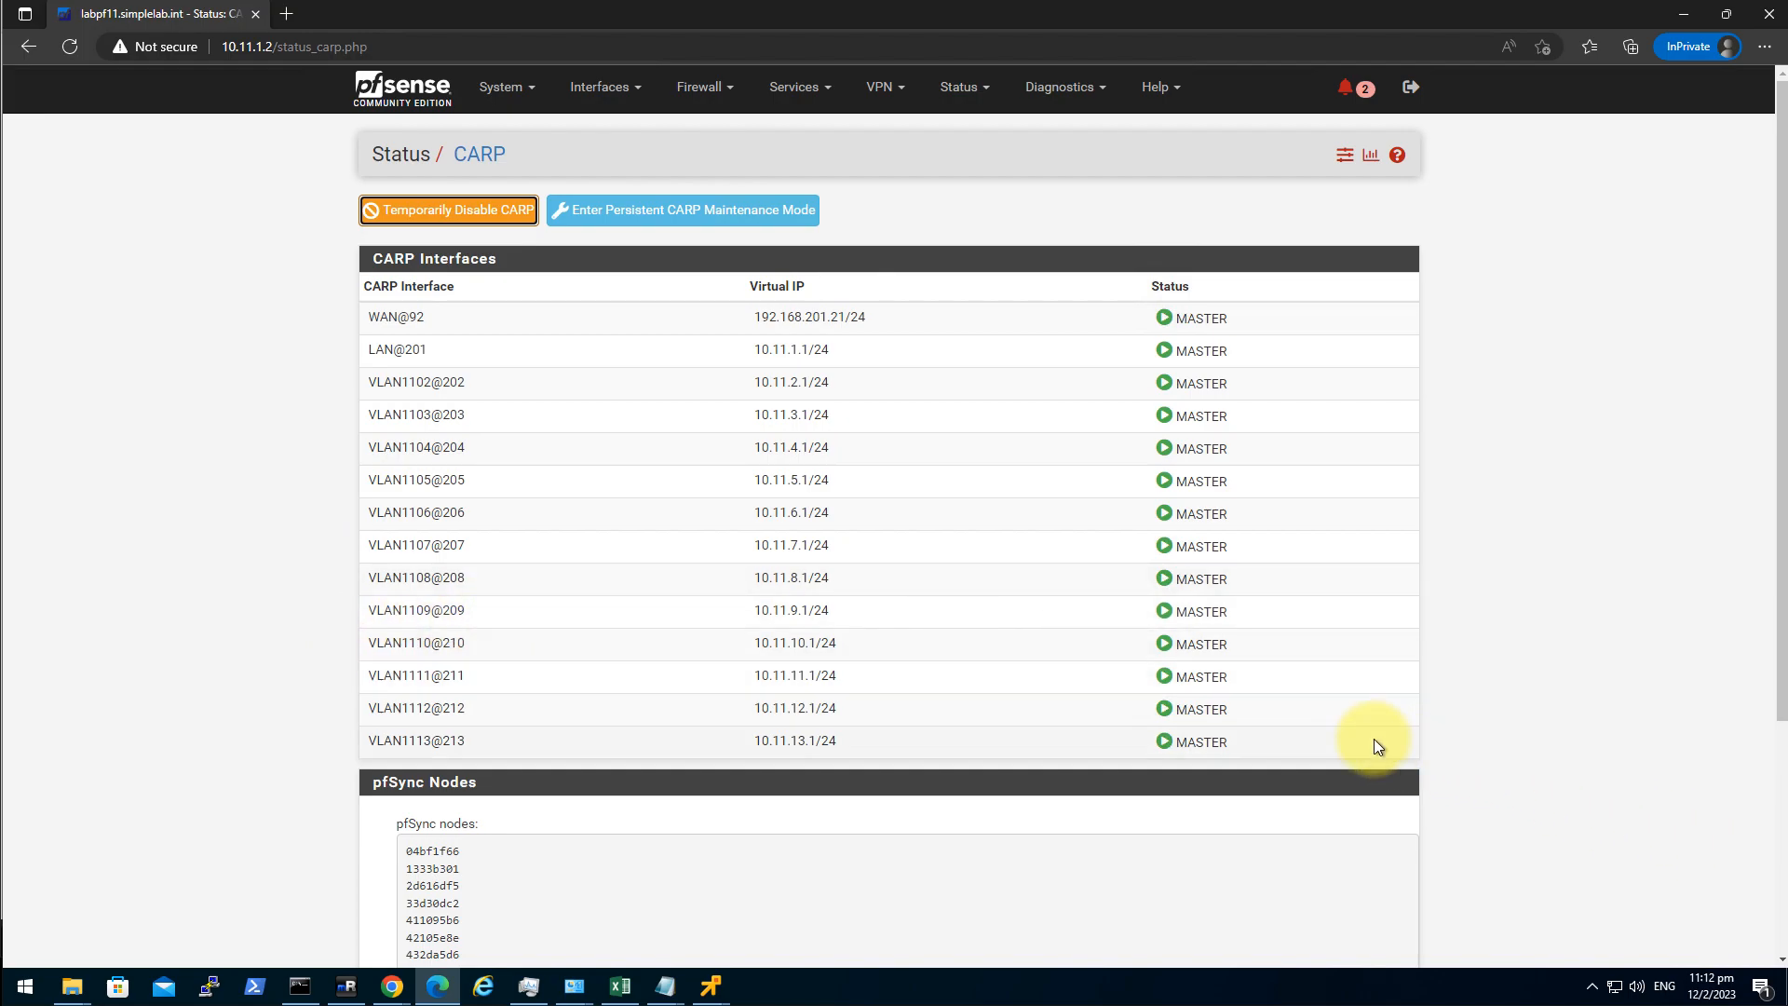
Verify all 14 CARP interfaces, WAN@92 through VLAN1113@213, report MASTER.
{"action": "left_click_drag", "start_coordinate": [1663, 768], "coordinate": [246, 388]}
{"action": "left_click", "coordinate": [246, 388]}
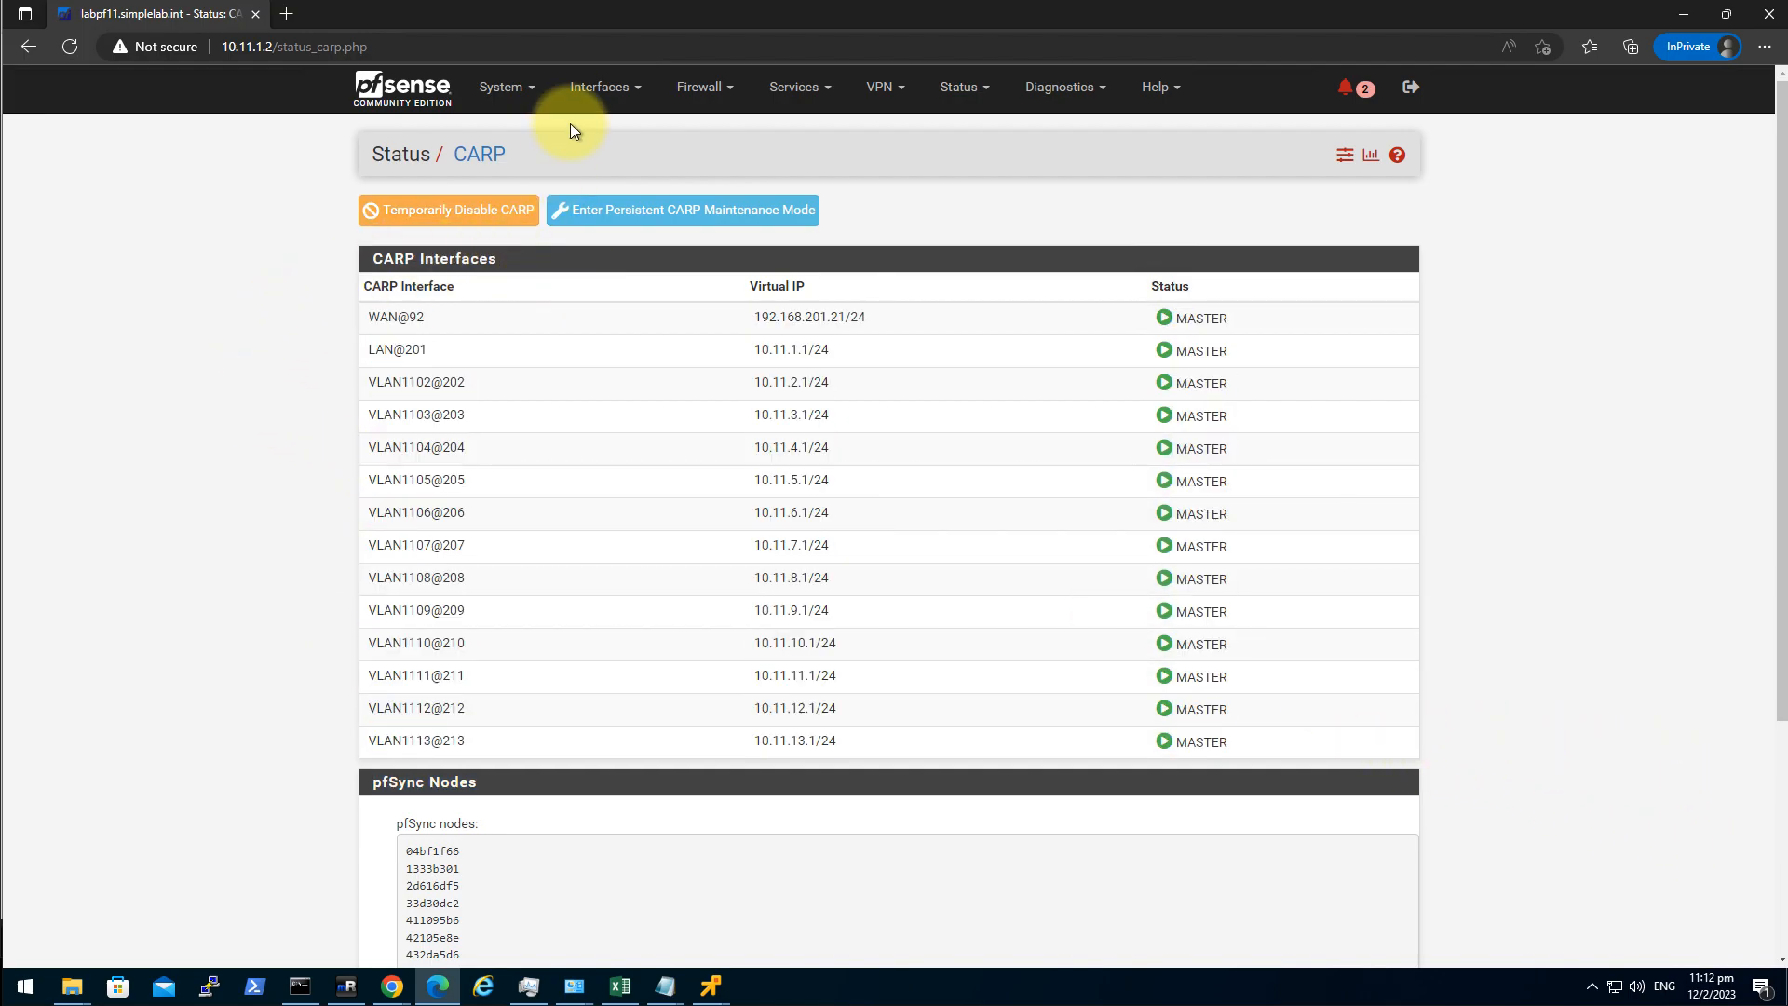
{"action": "left_click", "coordinate": [596, 85]}
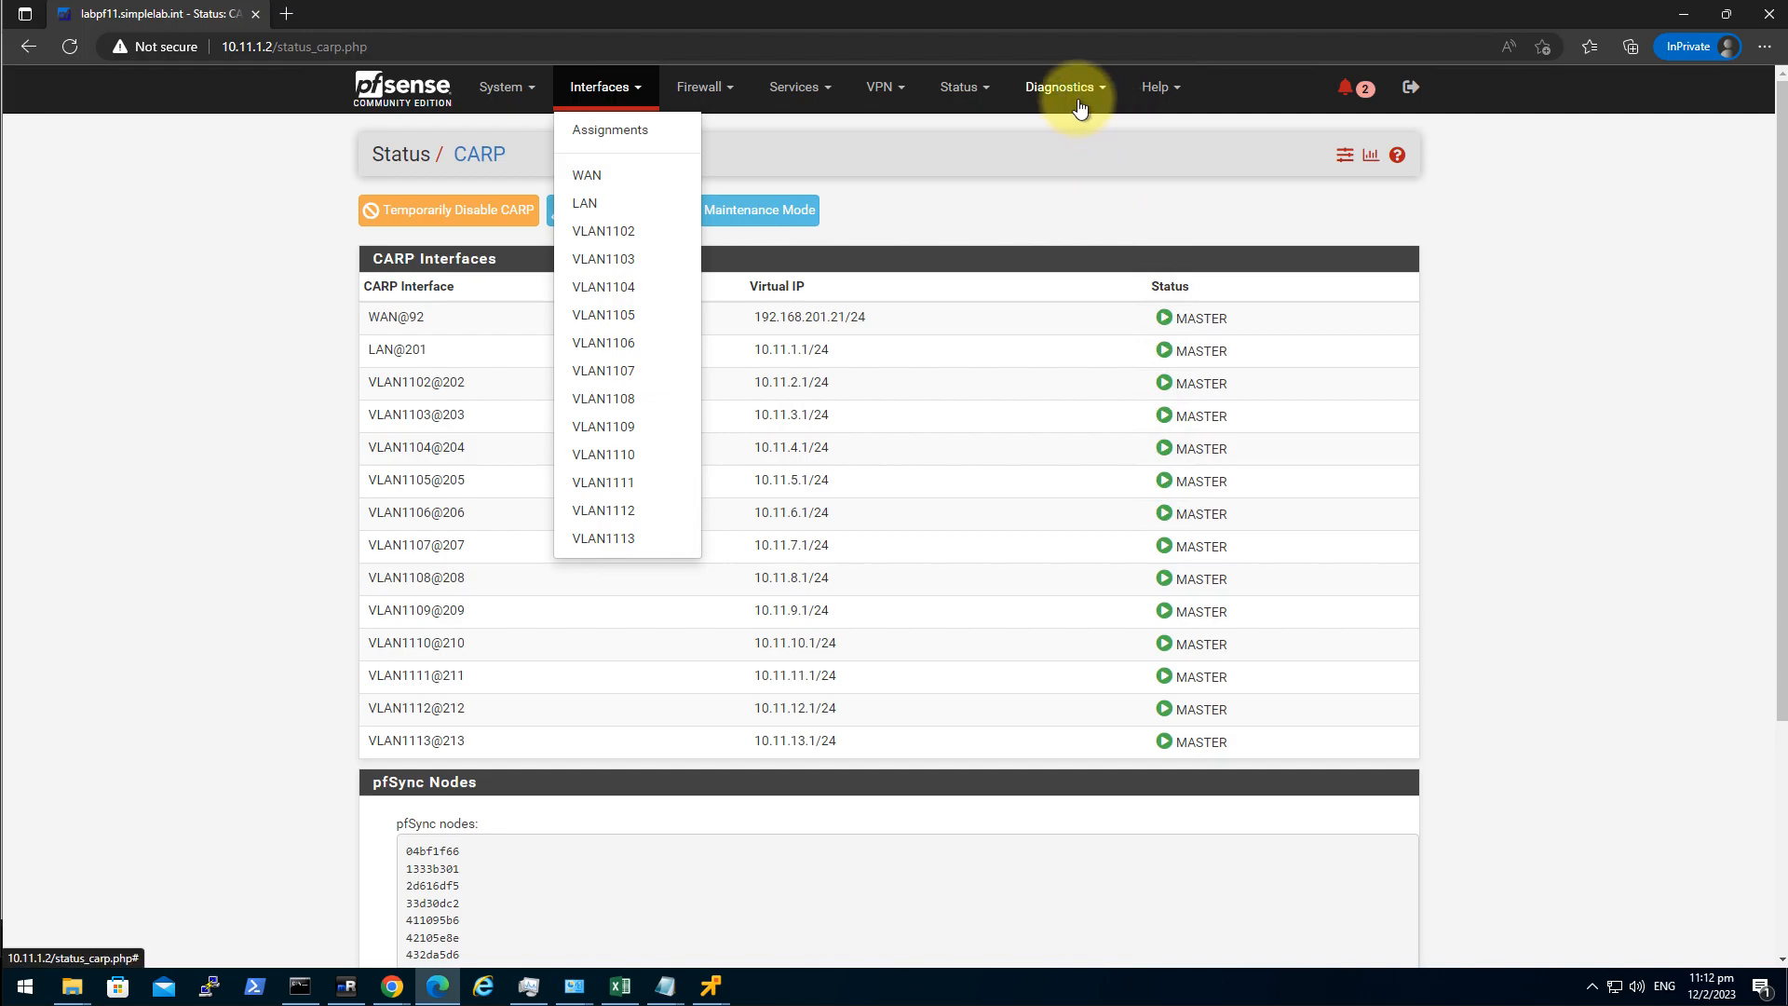
{"action": "left_click", "coordinate": [1474, 466]}
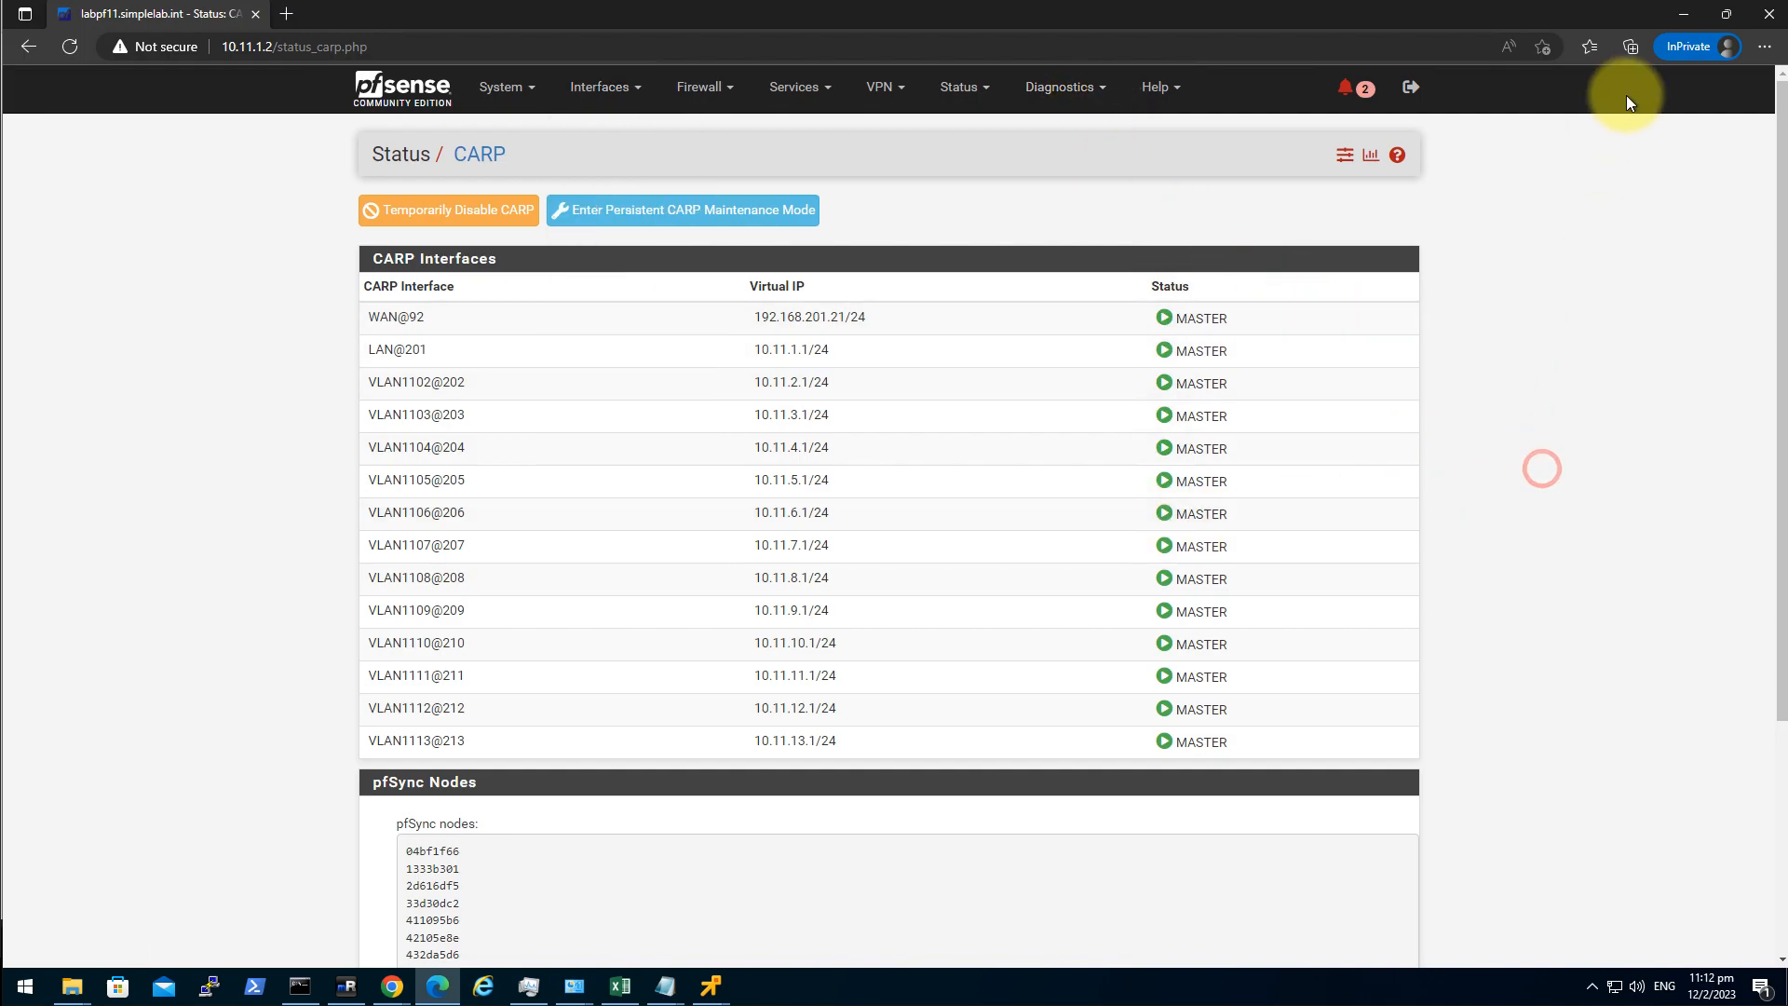
{"action": "left_click", "coordinate": [713, 985]}
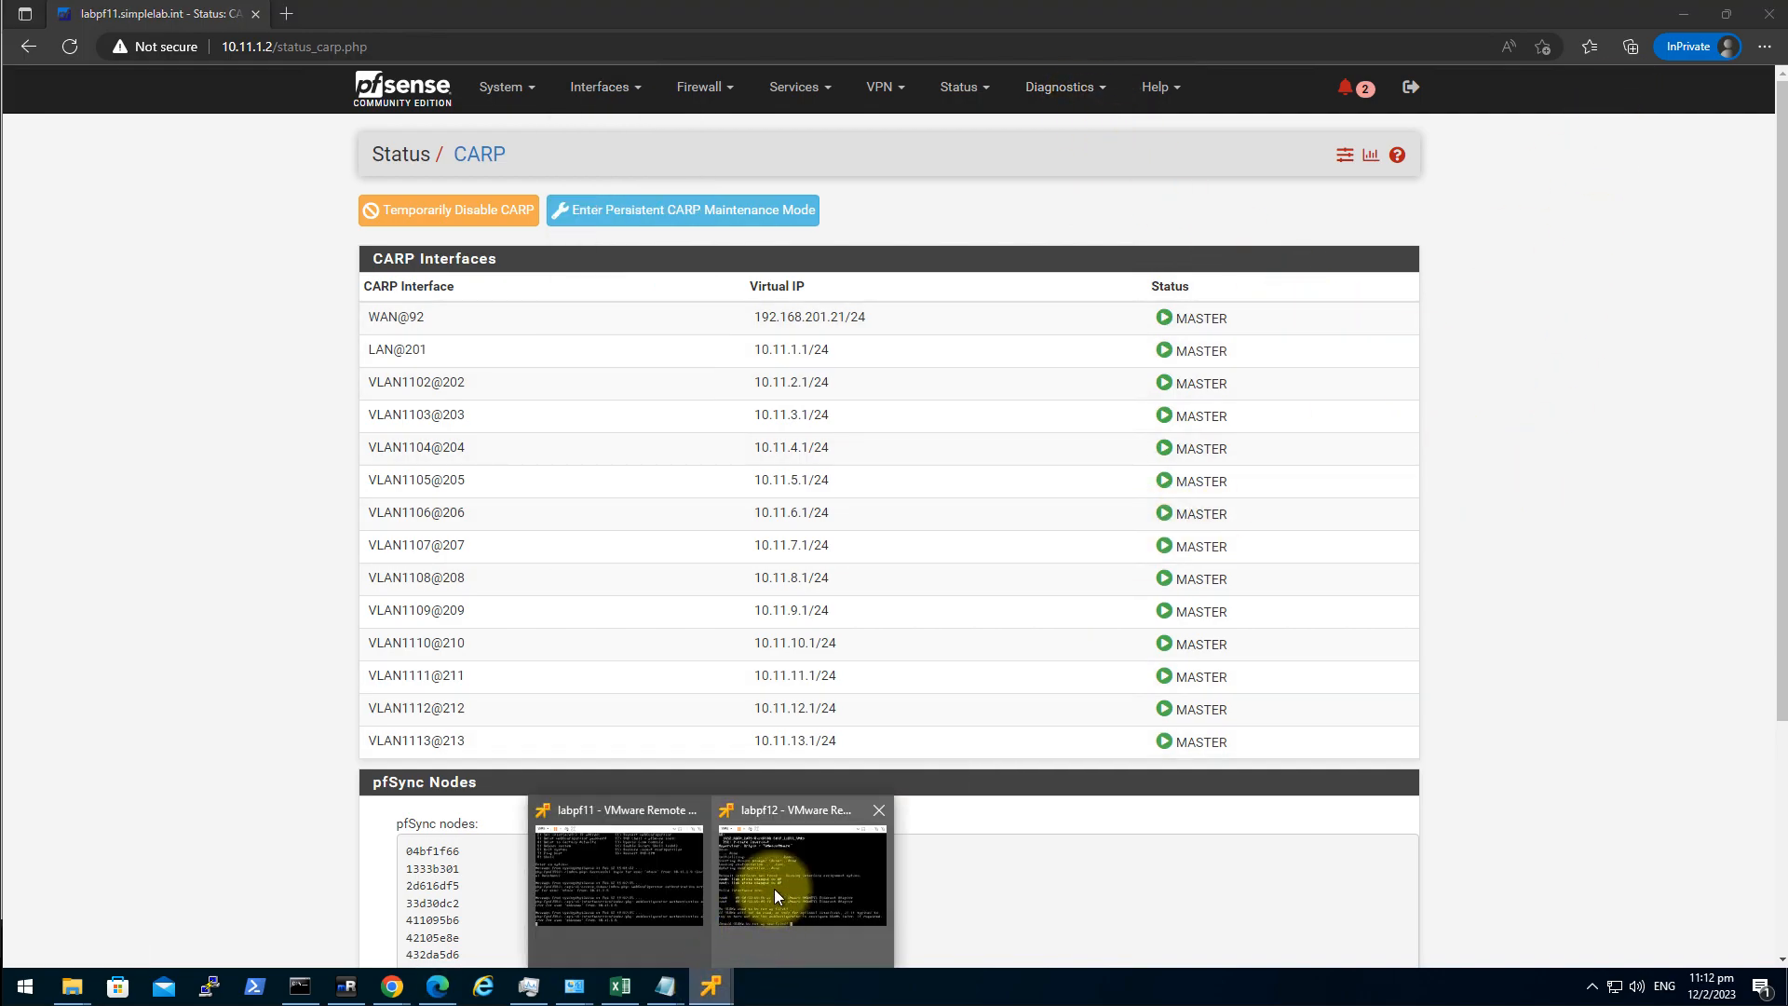
On the labpf12 console, create VLAN 1101 on parent interface vmx1.
{"action": "left_click", "coordinate": [774, 889]}
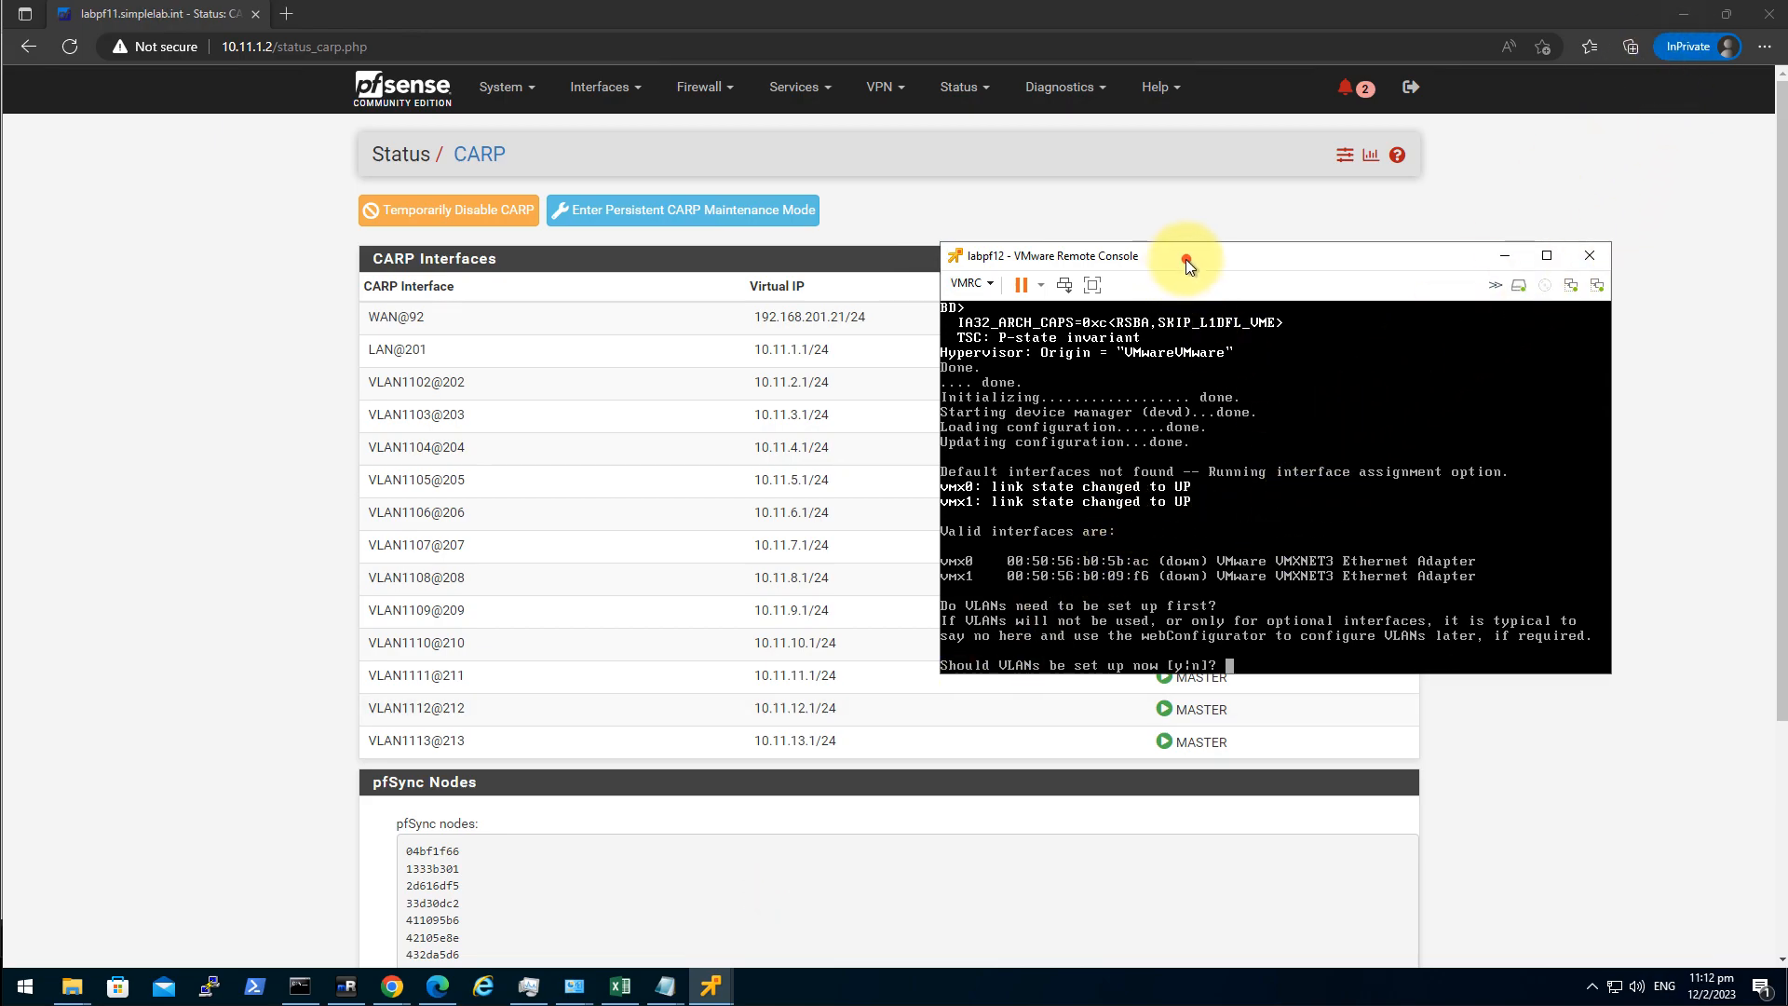
{"action": "left_click_drag", "start_coordinate": [1187, 259], "coordinate": [1167, 264]}
{"action": "left_click", "coordinate": [1247, 477]}
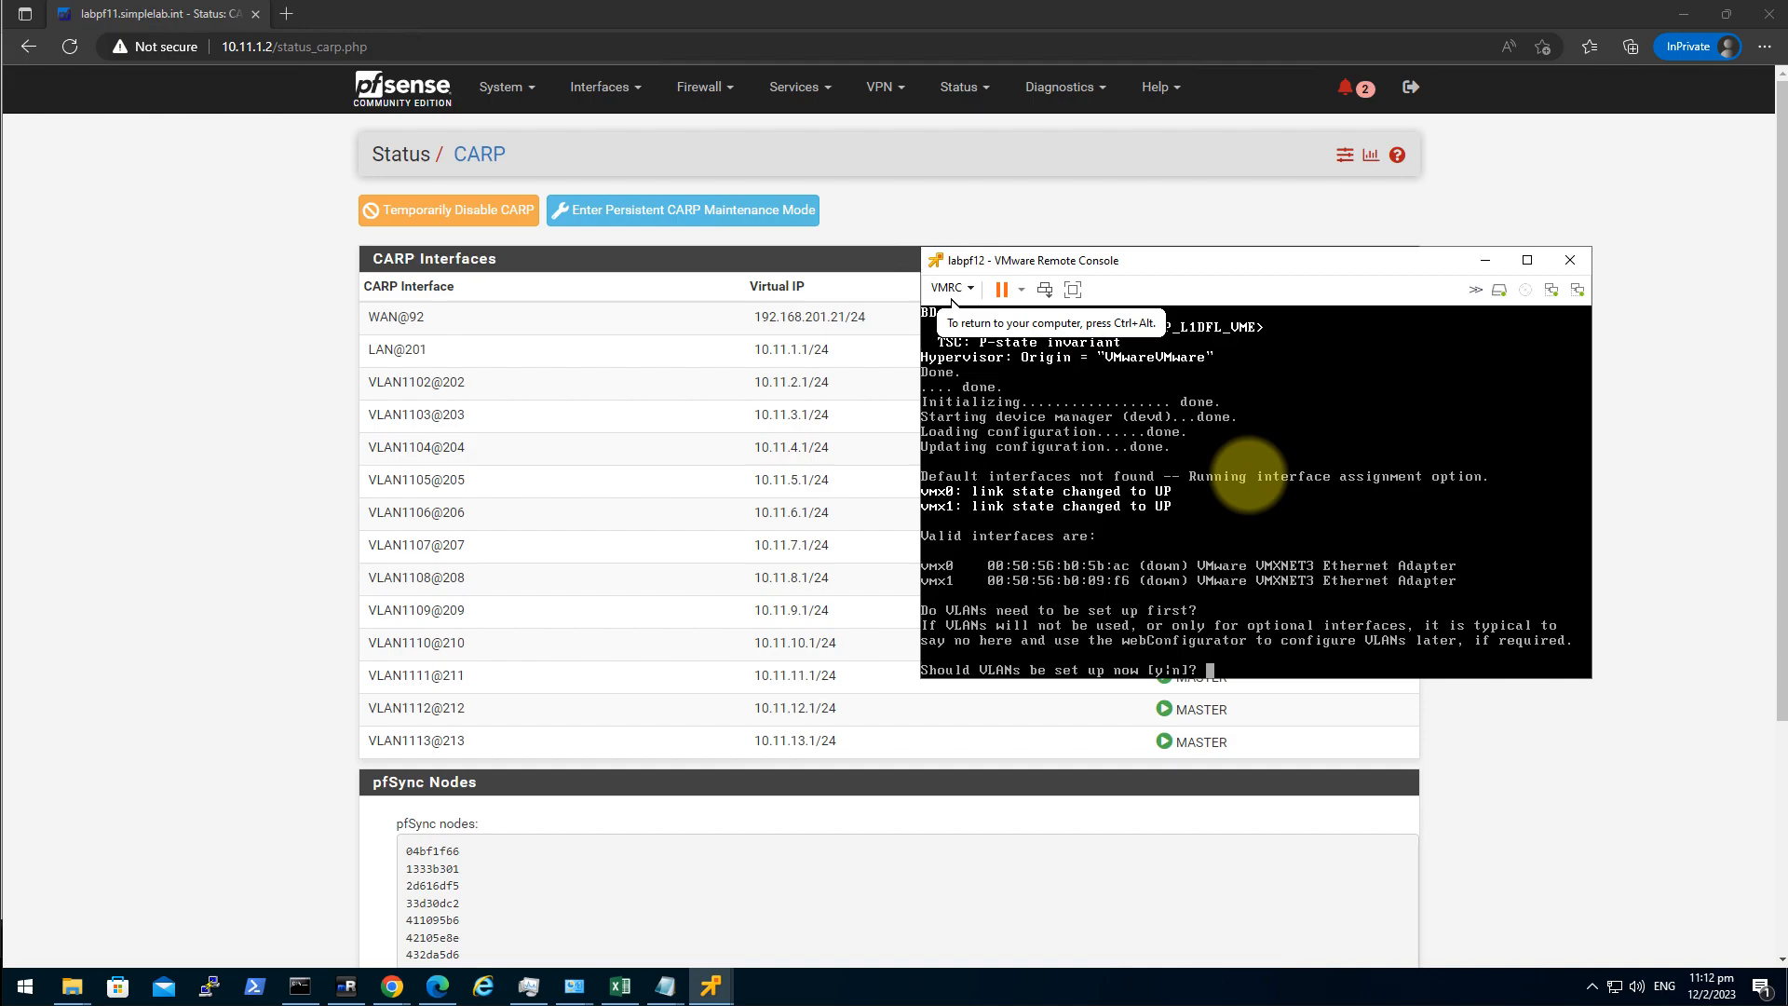
{"action": "type", "text": "y"}
{"action": "key", "text": "Return"}
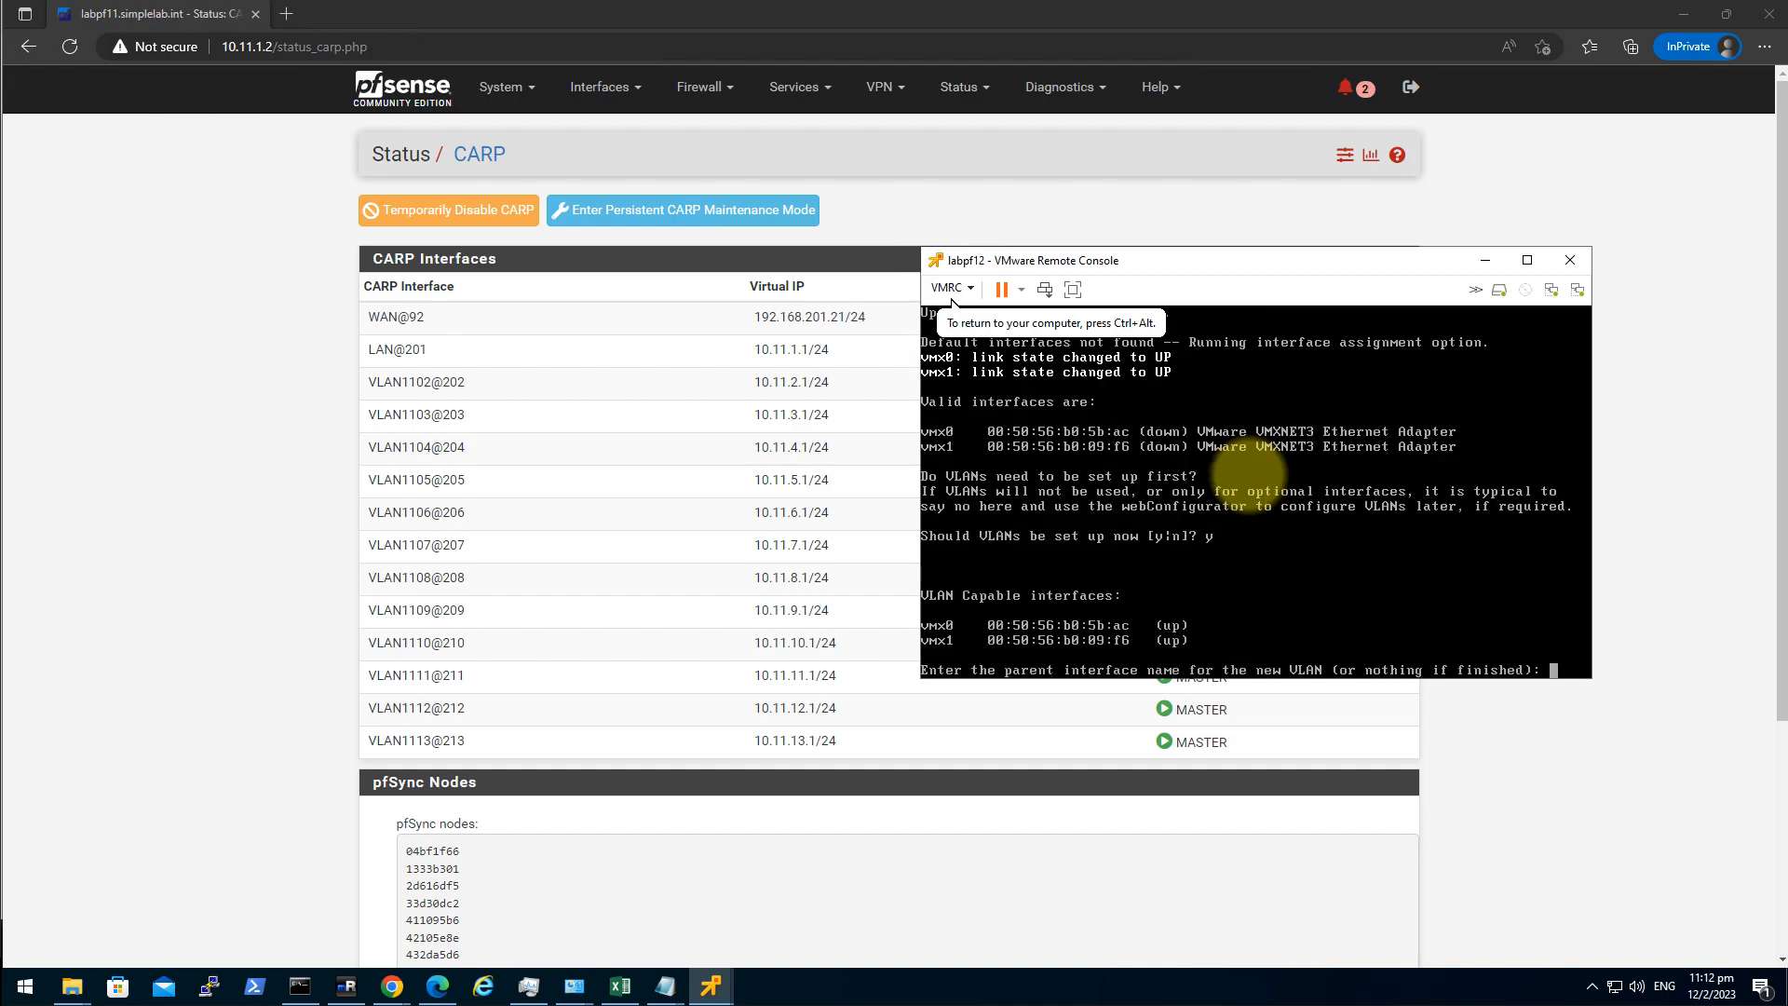
{"action": "type", "text": "vmx1"}
{"action": "key", "text": "Return"}
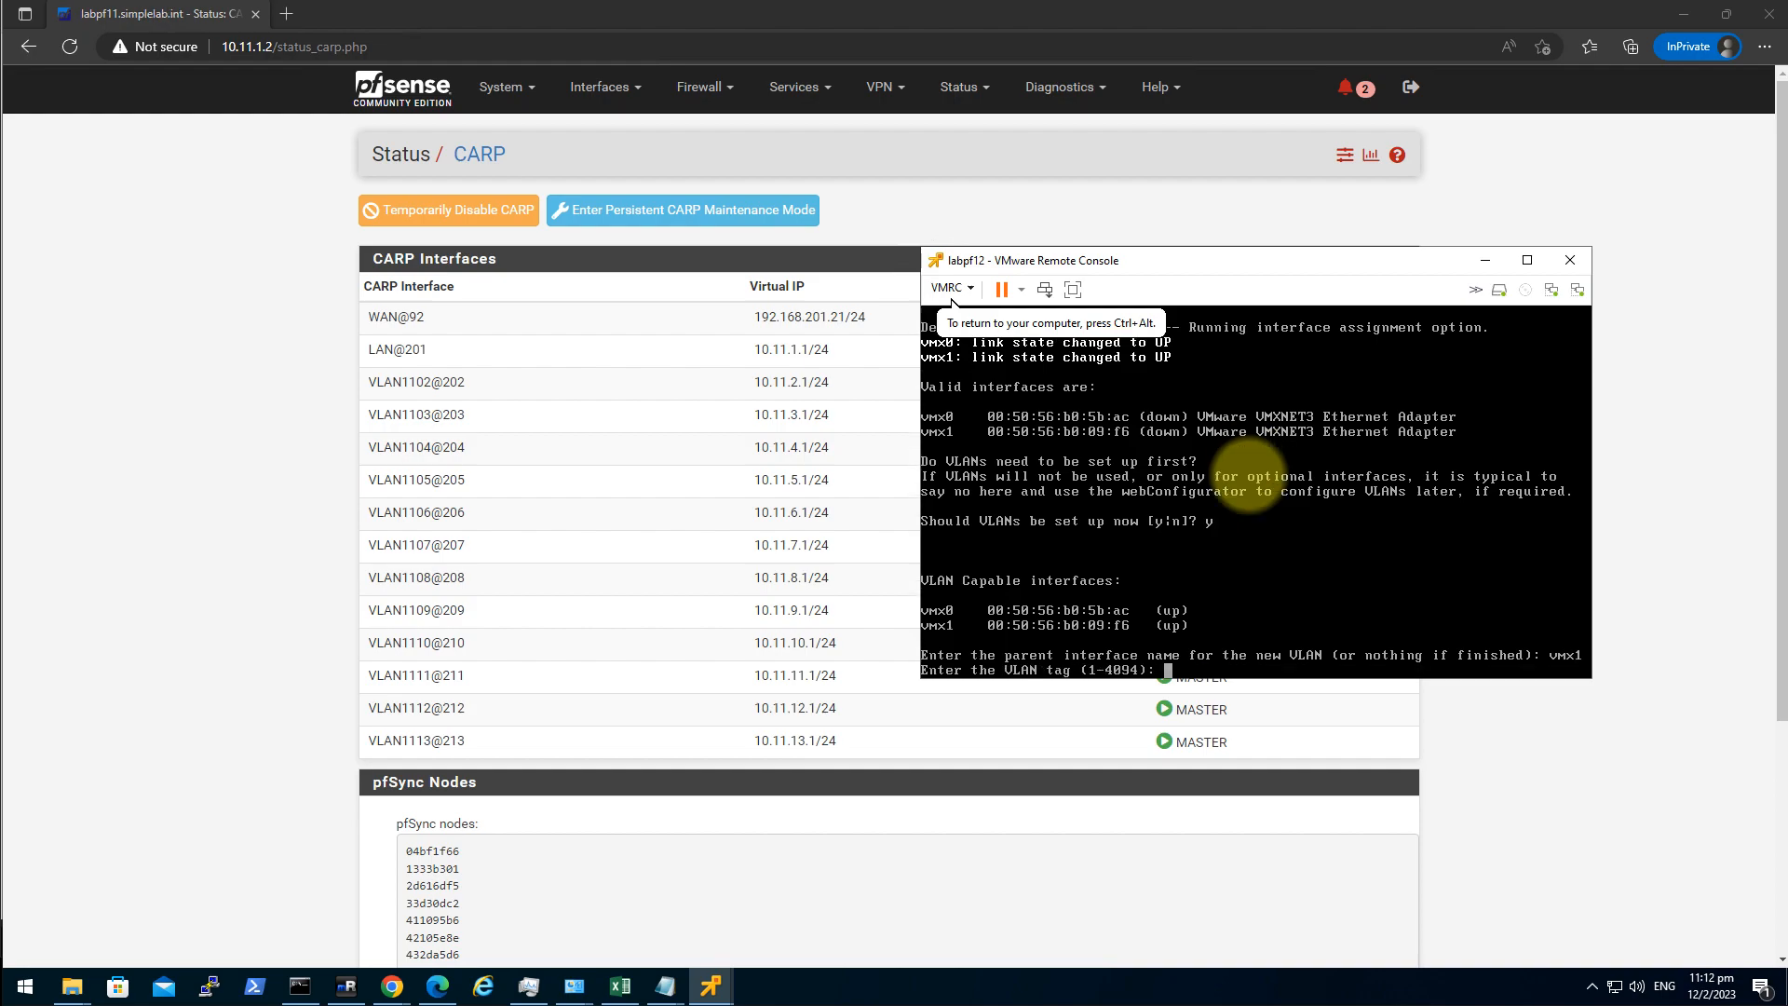
{"action": "type", "text": "1101"}
{"action": "key", "text": "Return"}
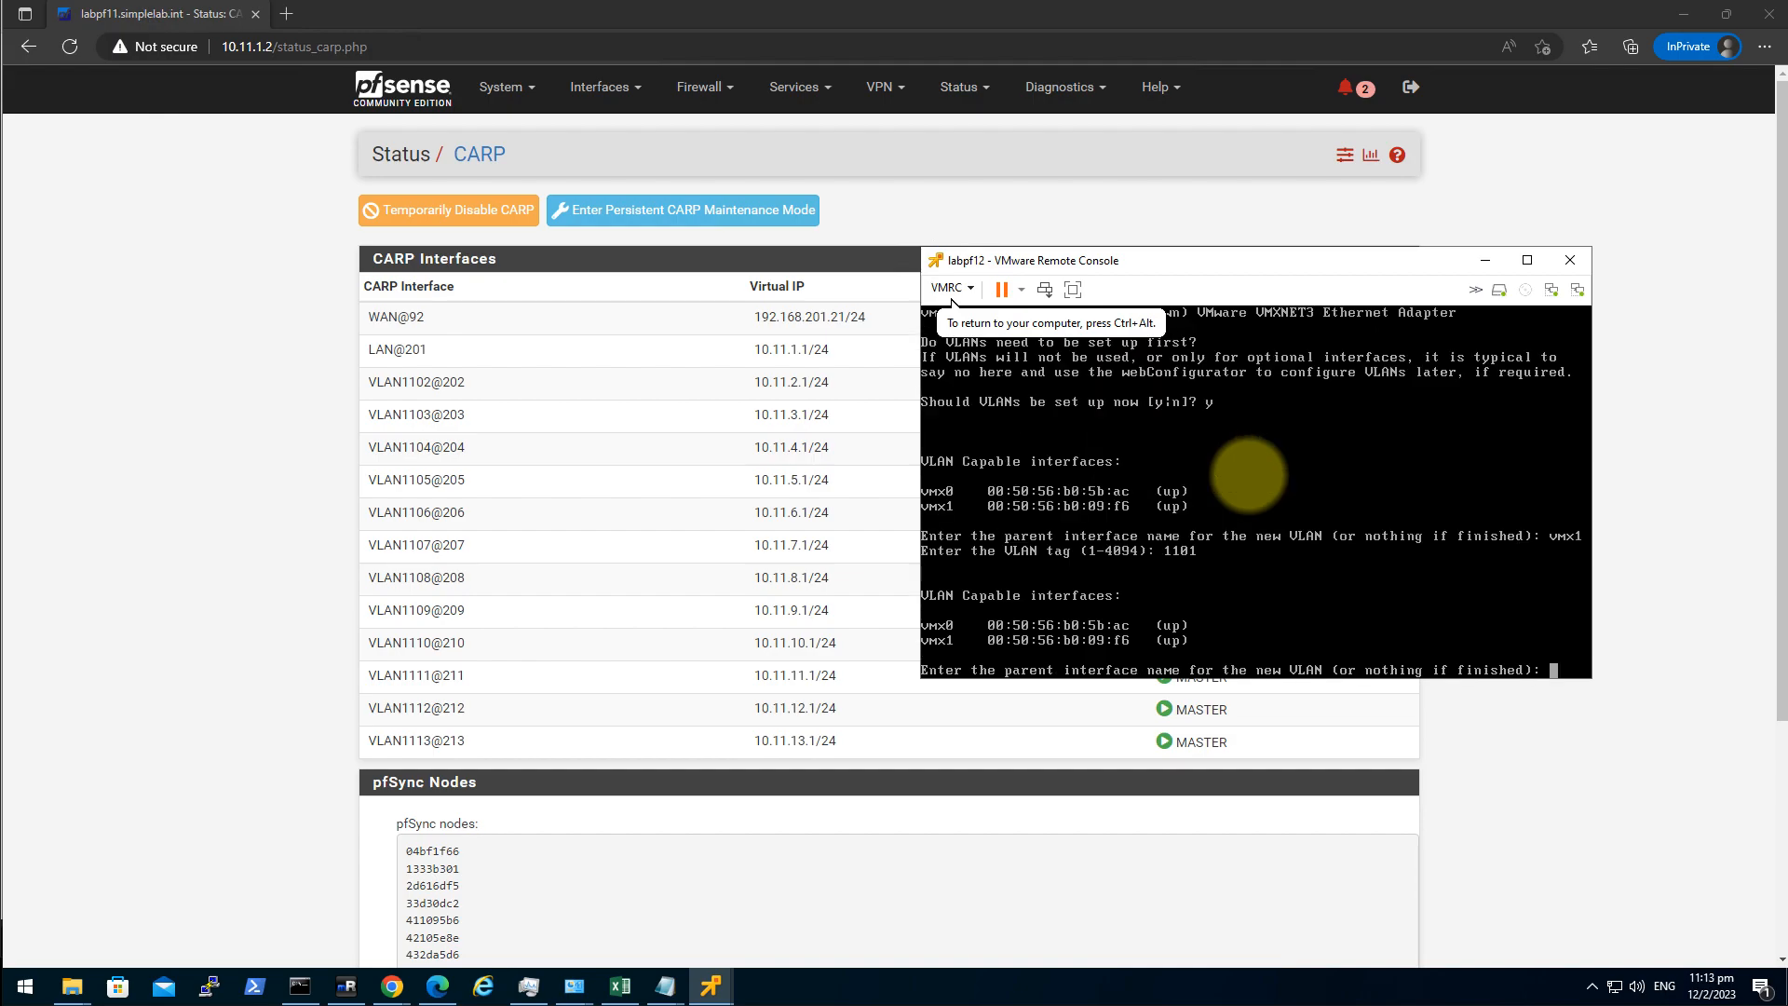
{"action": "key", "text": "Return"}
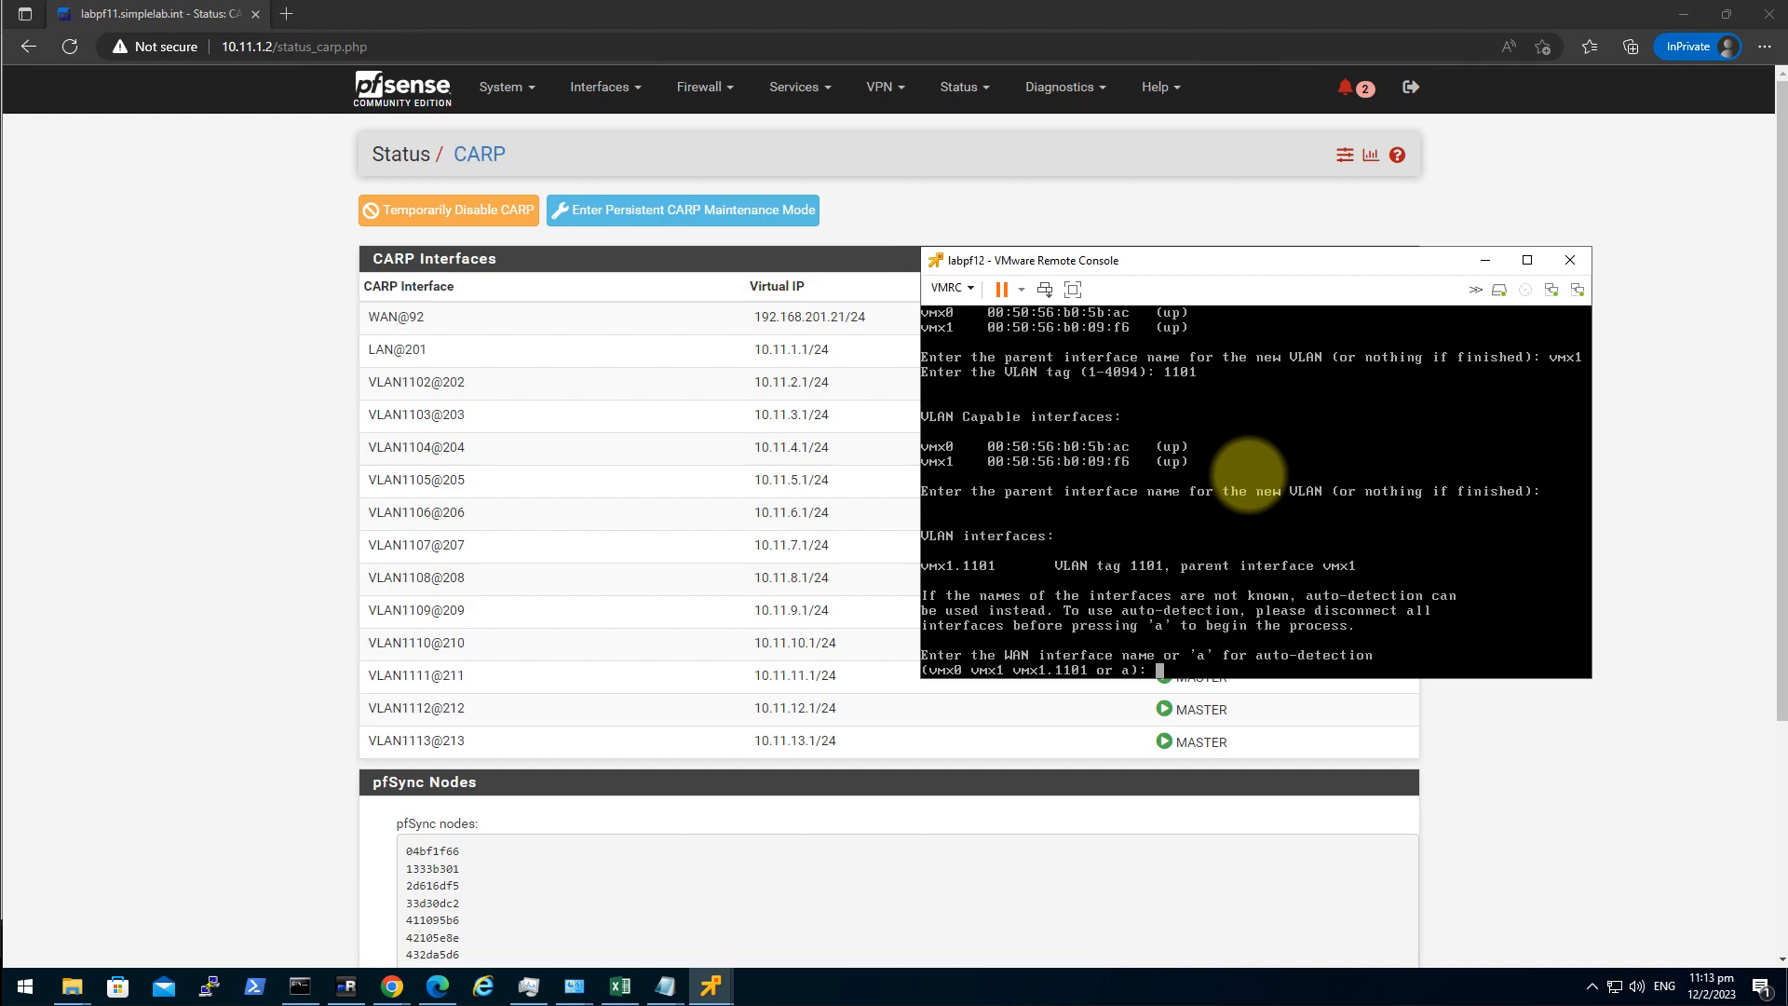
Assign WAN to vmx0 and LAN to vmx1.1101, leaving the optional interface unassigned.
{"action": "type", "text": "vmx0"}
{"action": "key", "text": "Return"}
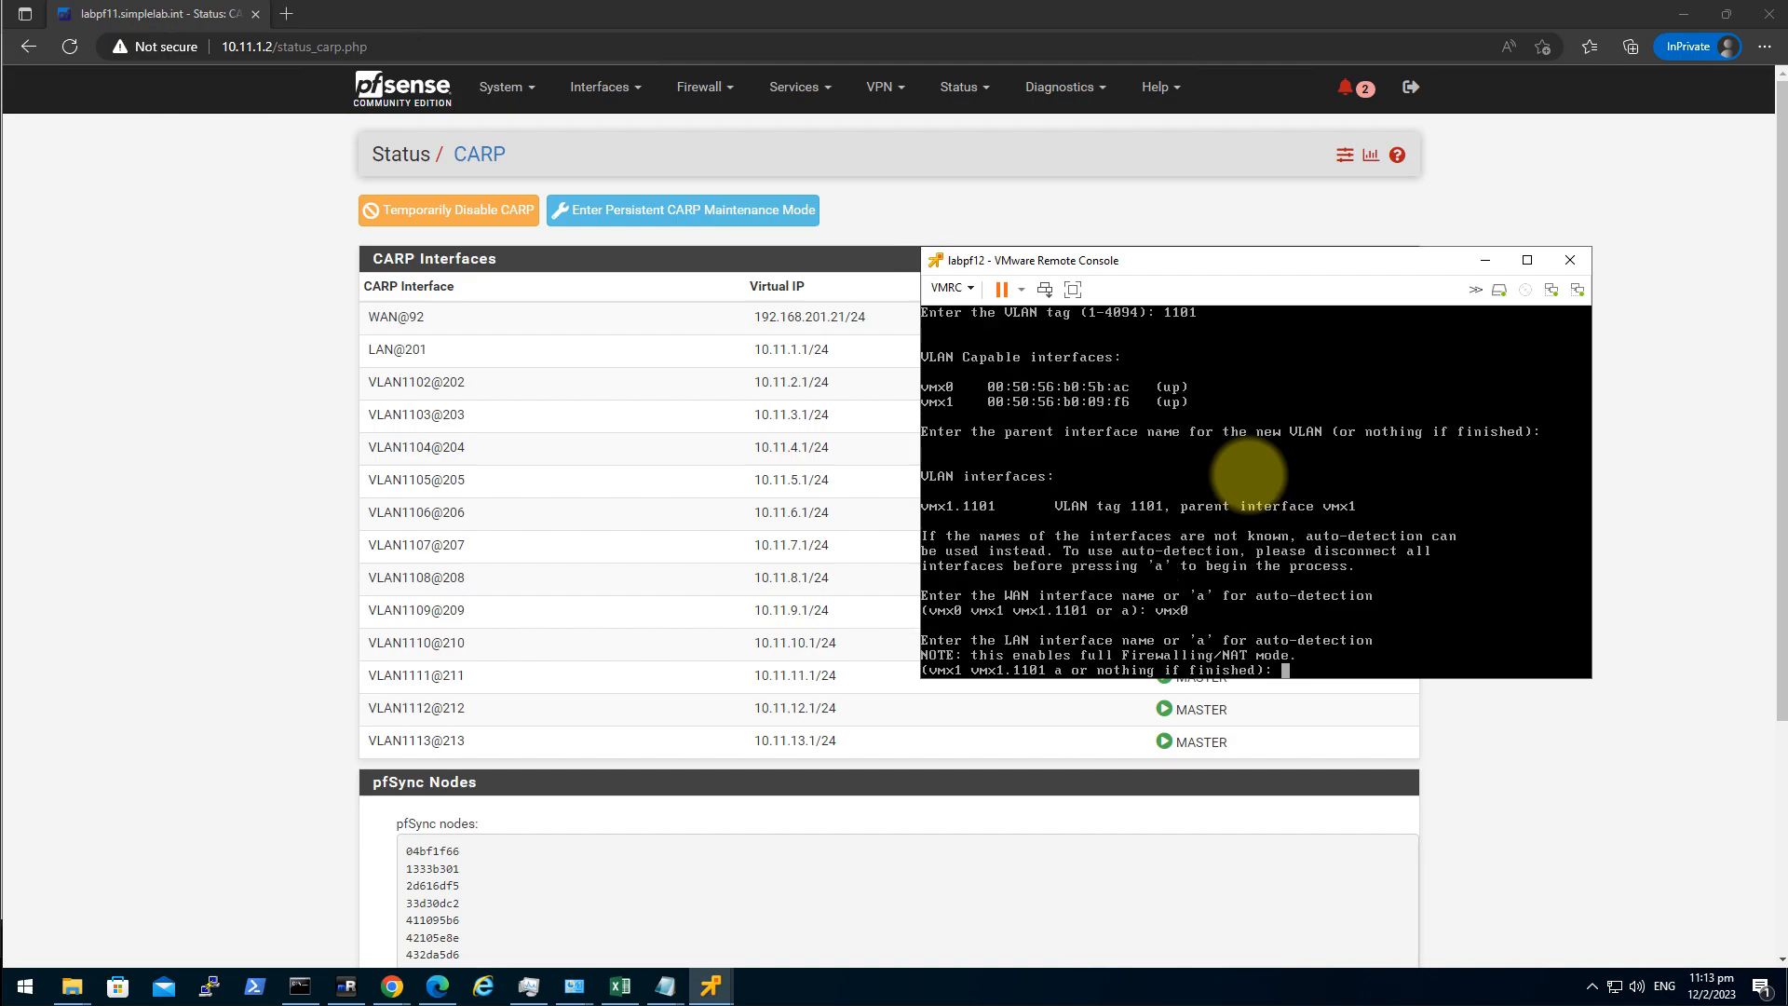
{"action": "type", "text": "vmx1.1101"}
{"action": "key", "text": "Return"}
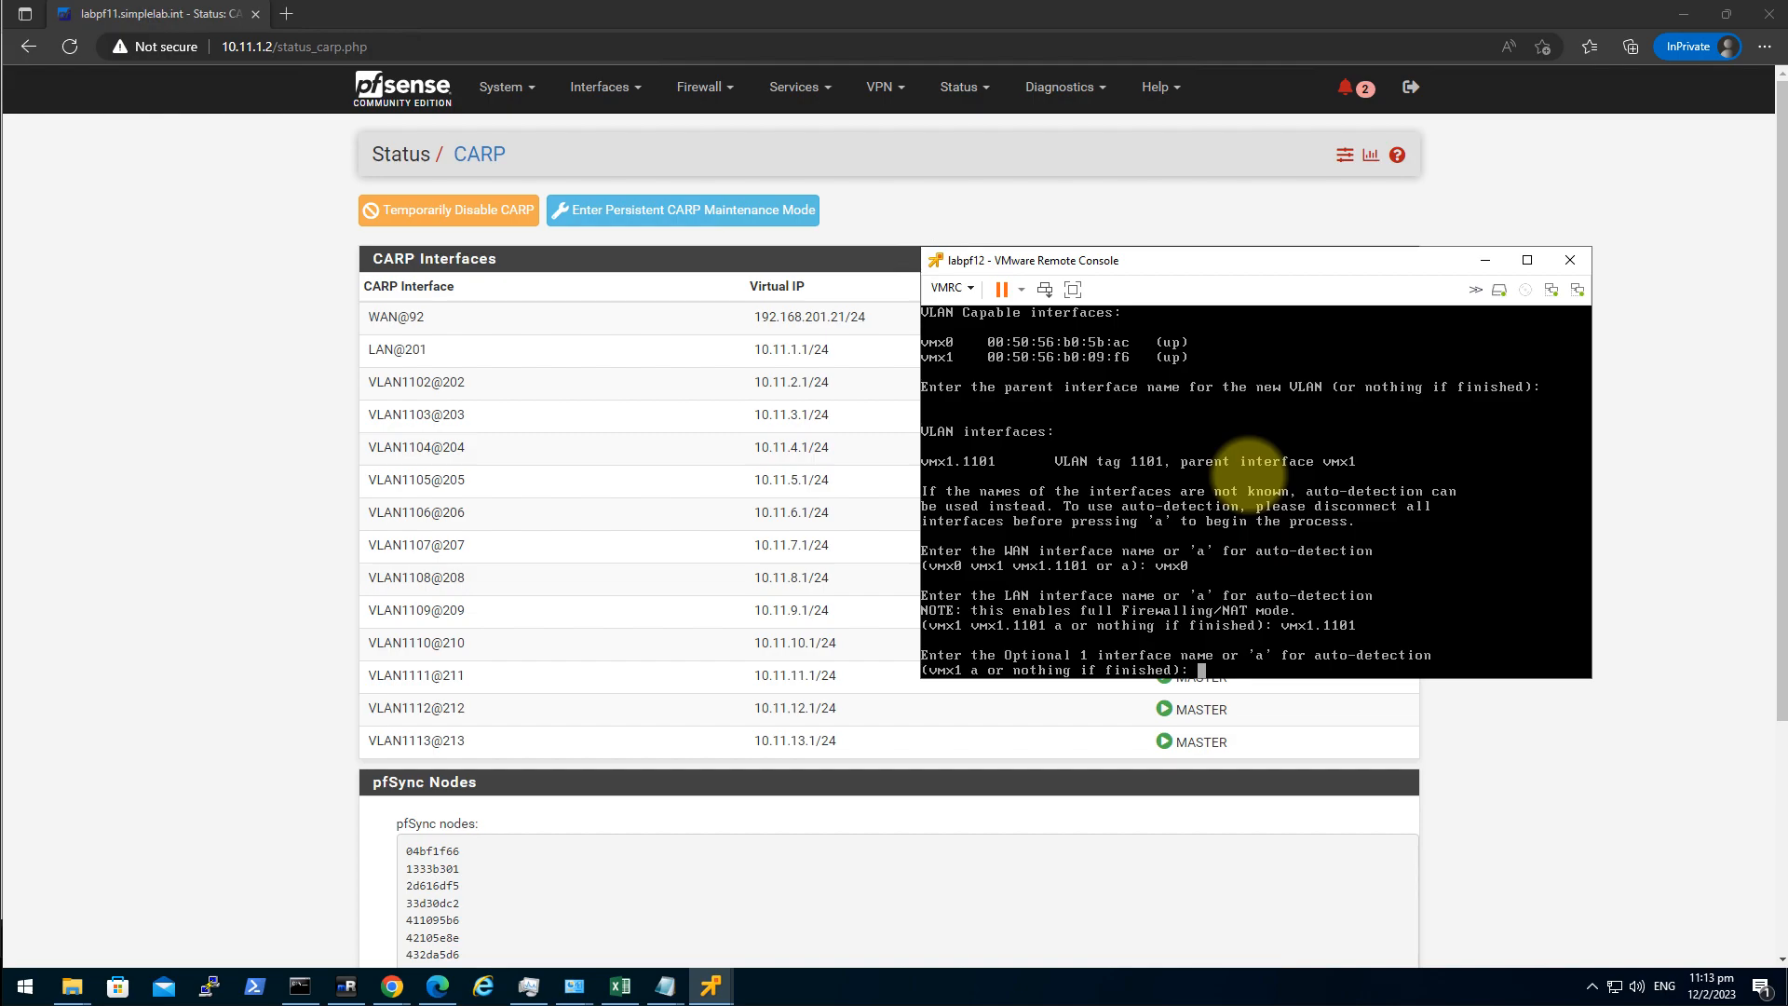
{"action": "key", "text": "Return"}
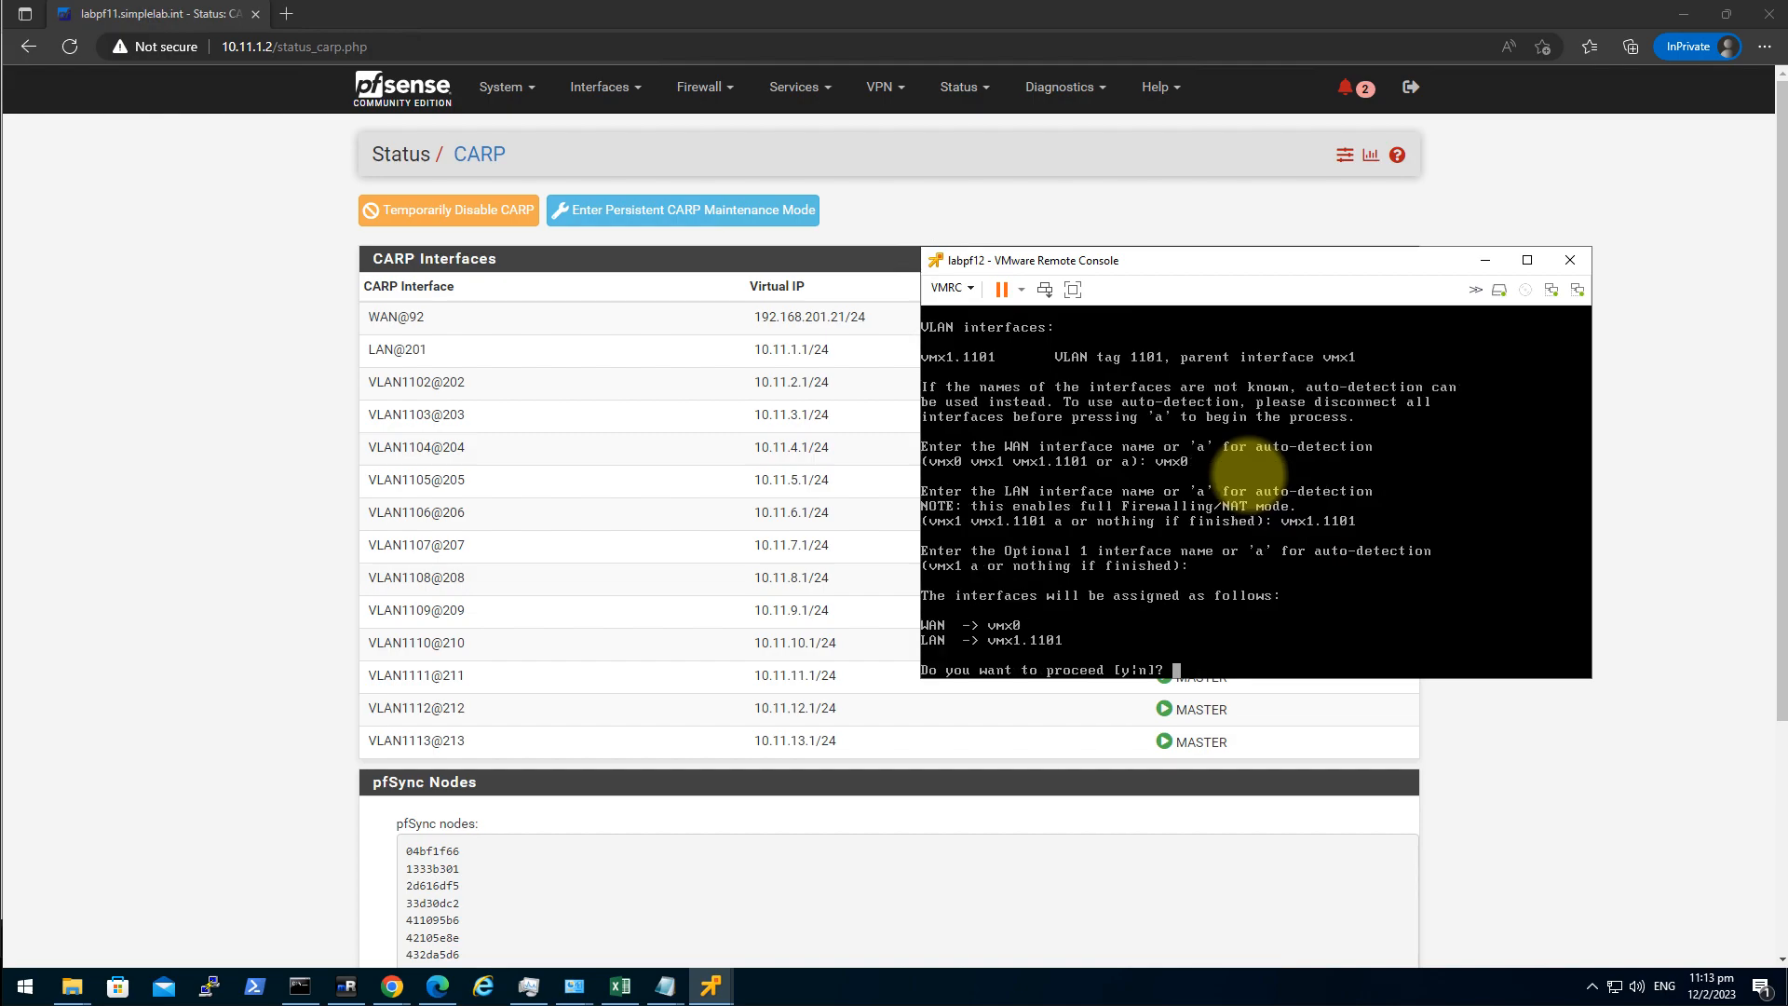
Confirm labpf12's interface assignments and reposition its console window over the browser.
{"action": "type", "text": "y"}
{"action": "key", "text": "Return"}
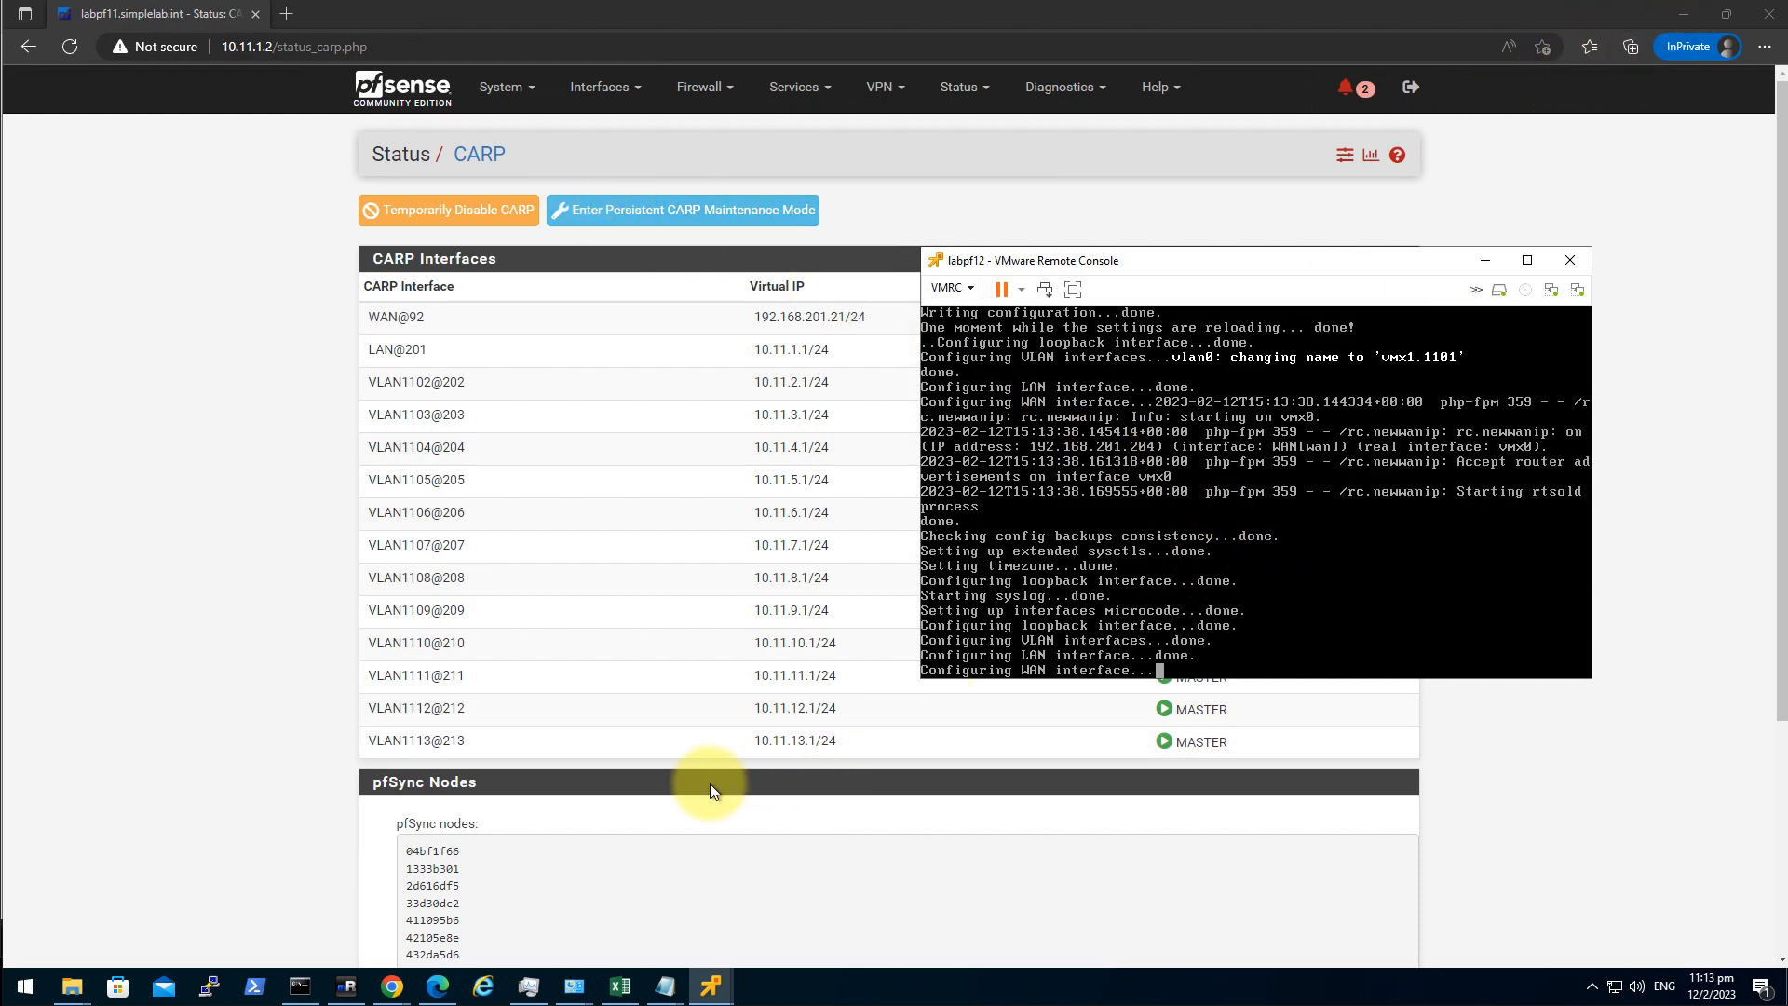
{"action": "left_click", "coordinate": [340, 989]}
{"action": "mouse_move", "coordinate": [714, 983]}
{"action": "left_click", "coordinate": [820, 935]}
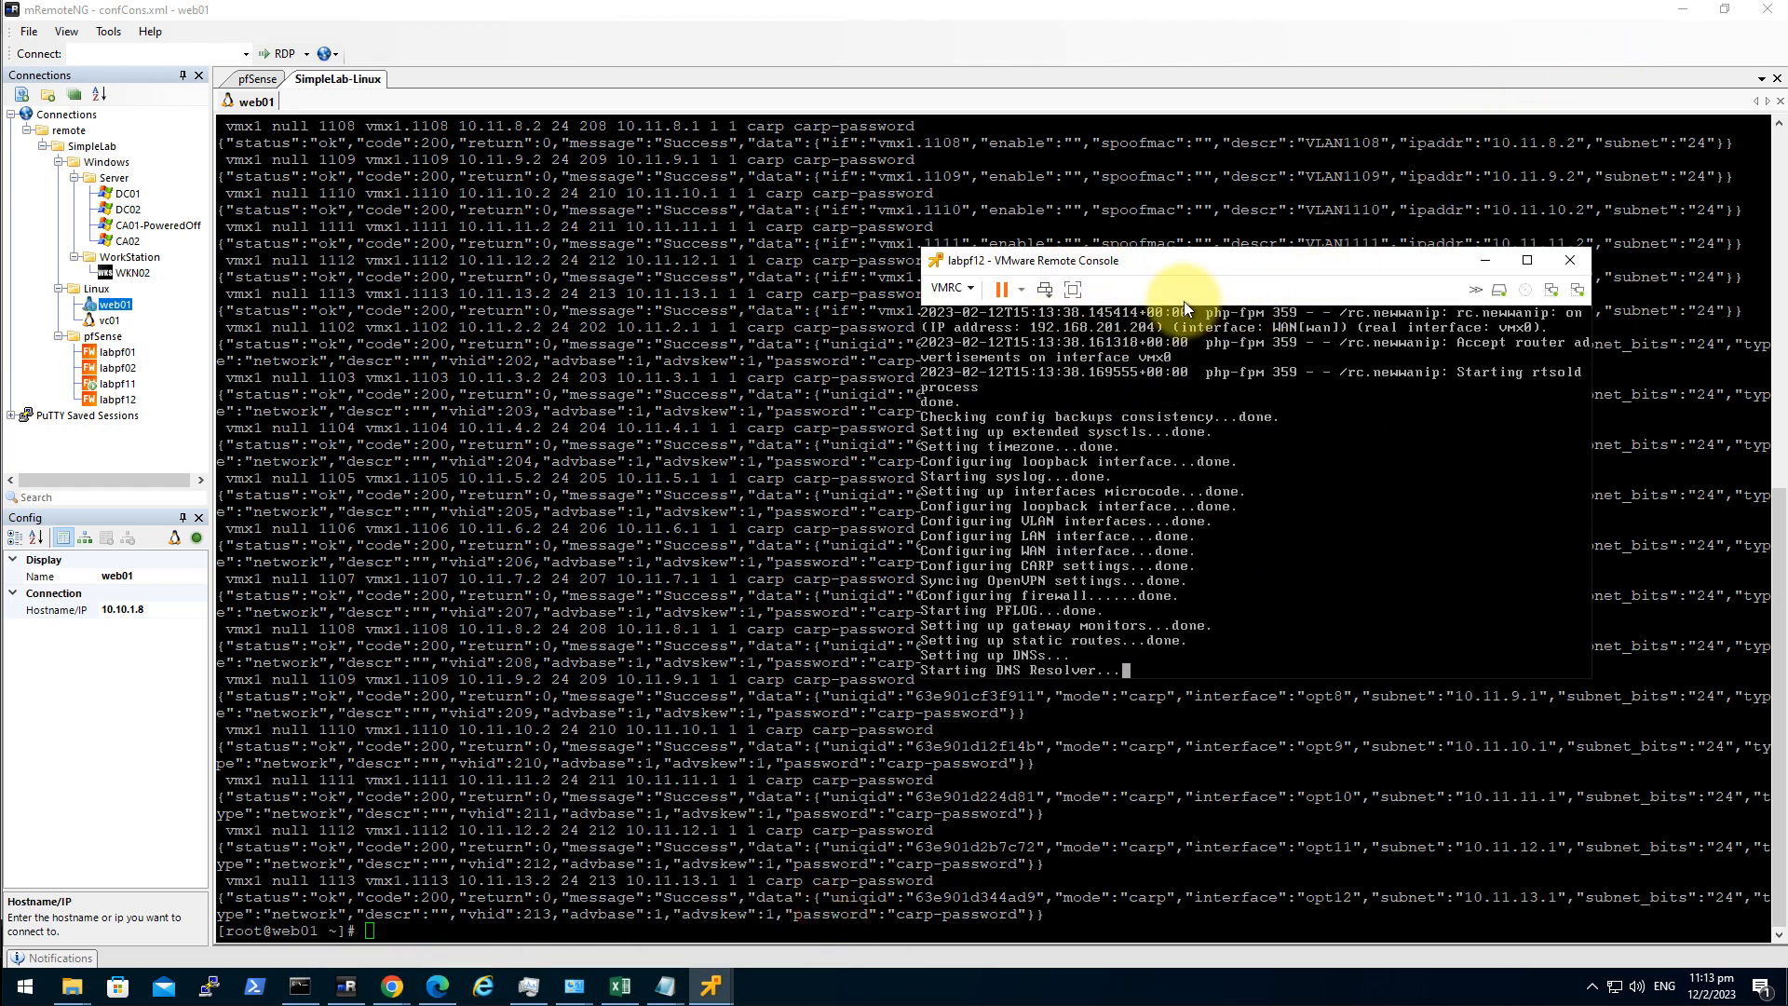
{"action": "left_click_drag", "start_coordinate": [1159, 270], "coordinate": [978, 272]}
{"action": "left_click", "coordinate": [1681, 14]}
{"action": "left_click", "coordinate": [1681, 14]}
{"action": "left_click_drag", "start_coordinate": [1064, 261], "coordinate": [880, 331]}
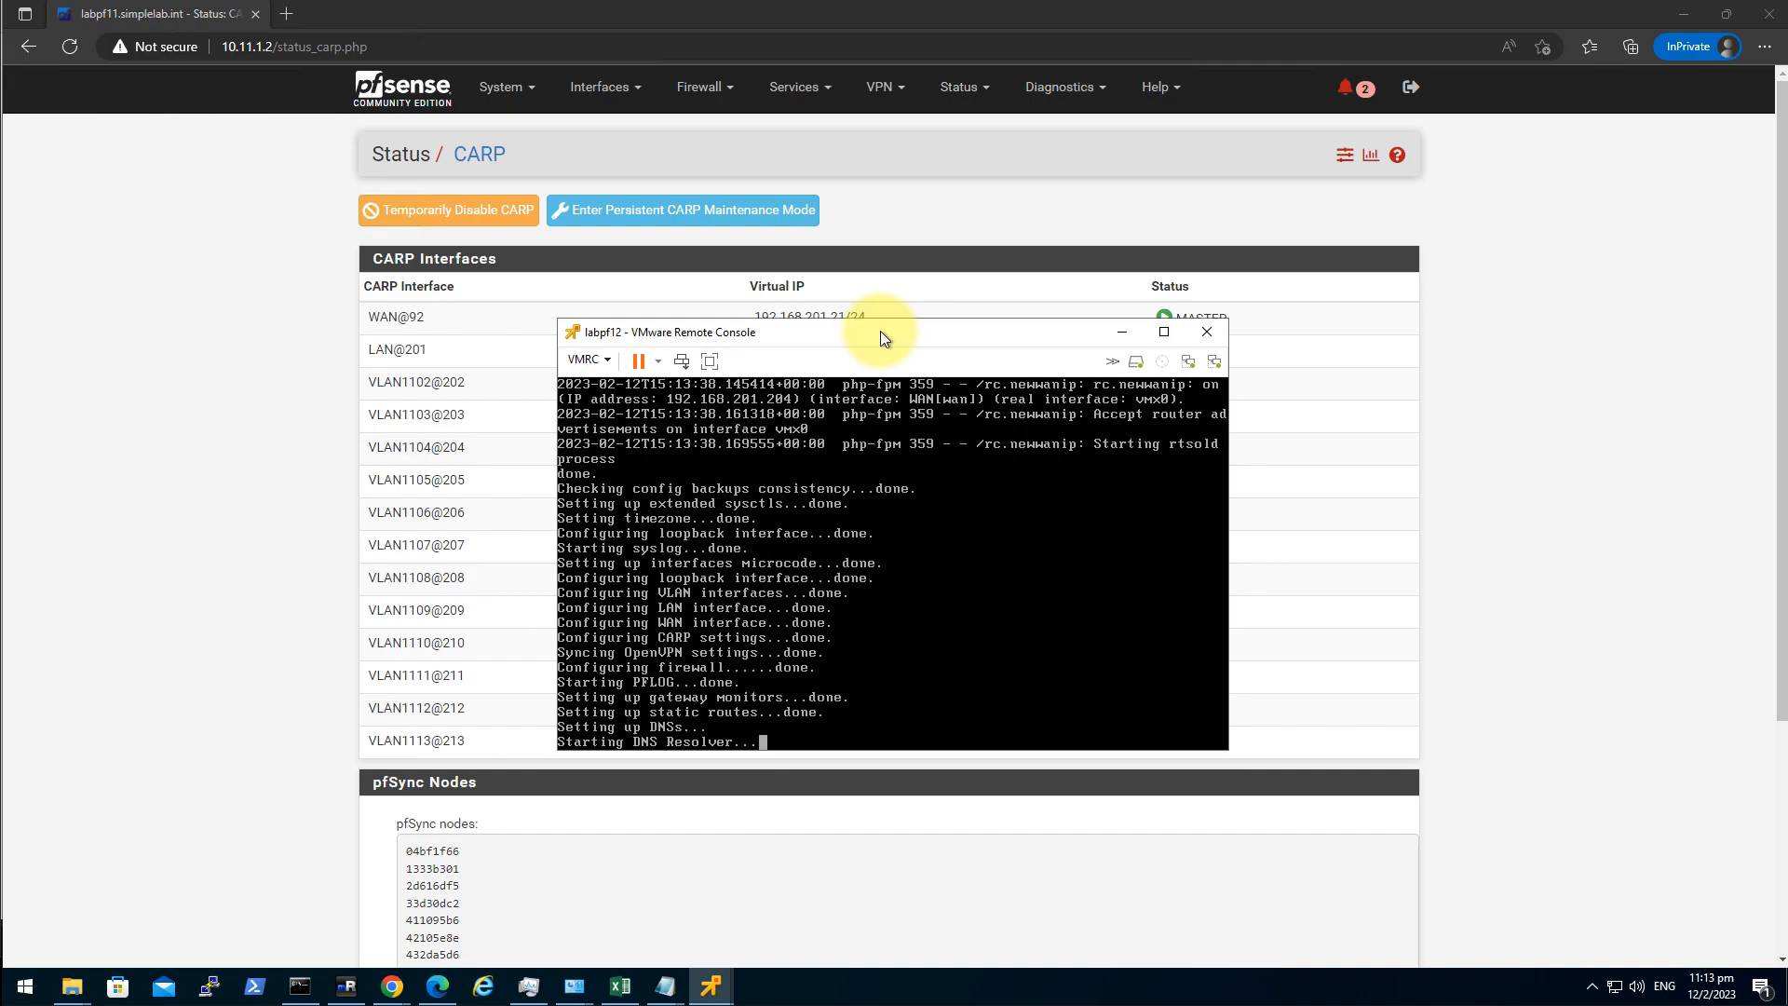
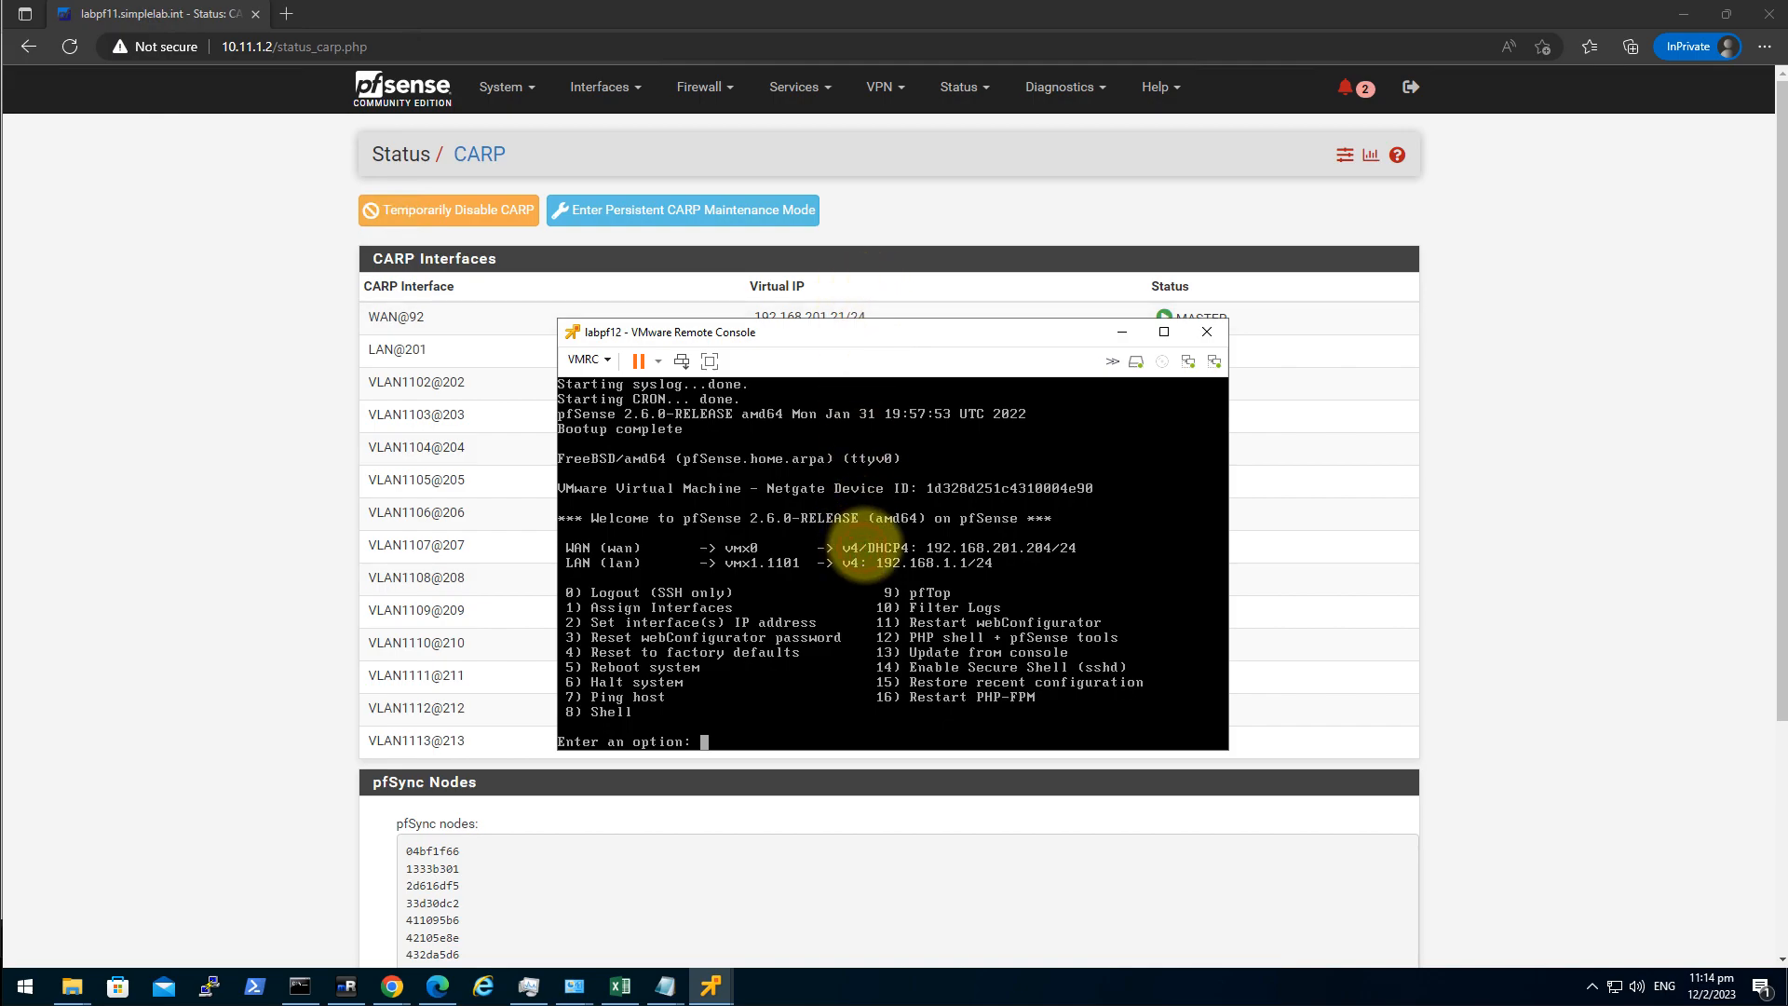
Give labpf12's WAN the static IPv4 address 192.168.201.23/24 instead of DHCP.
{"action": "type", "text": "2"}
{"action": "key", "text": "Return"}
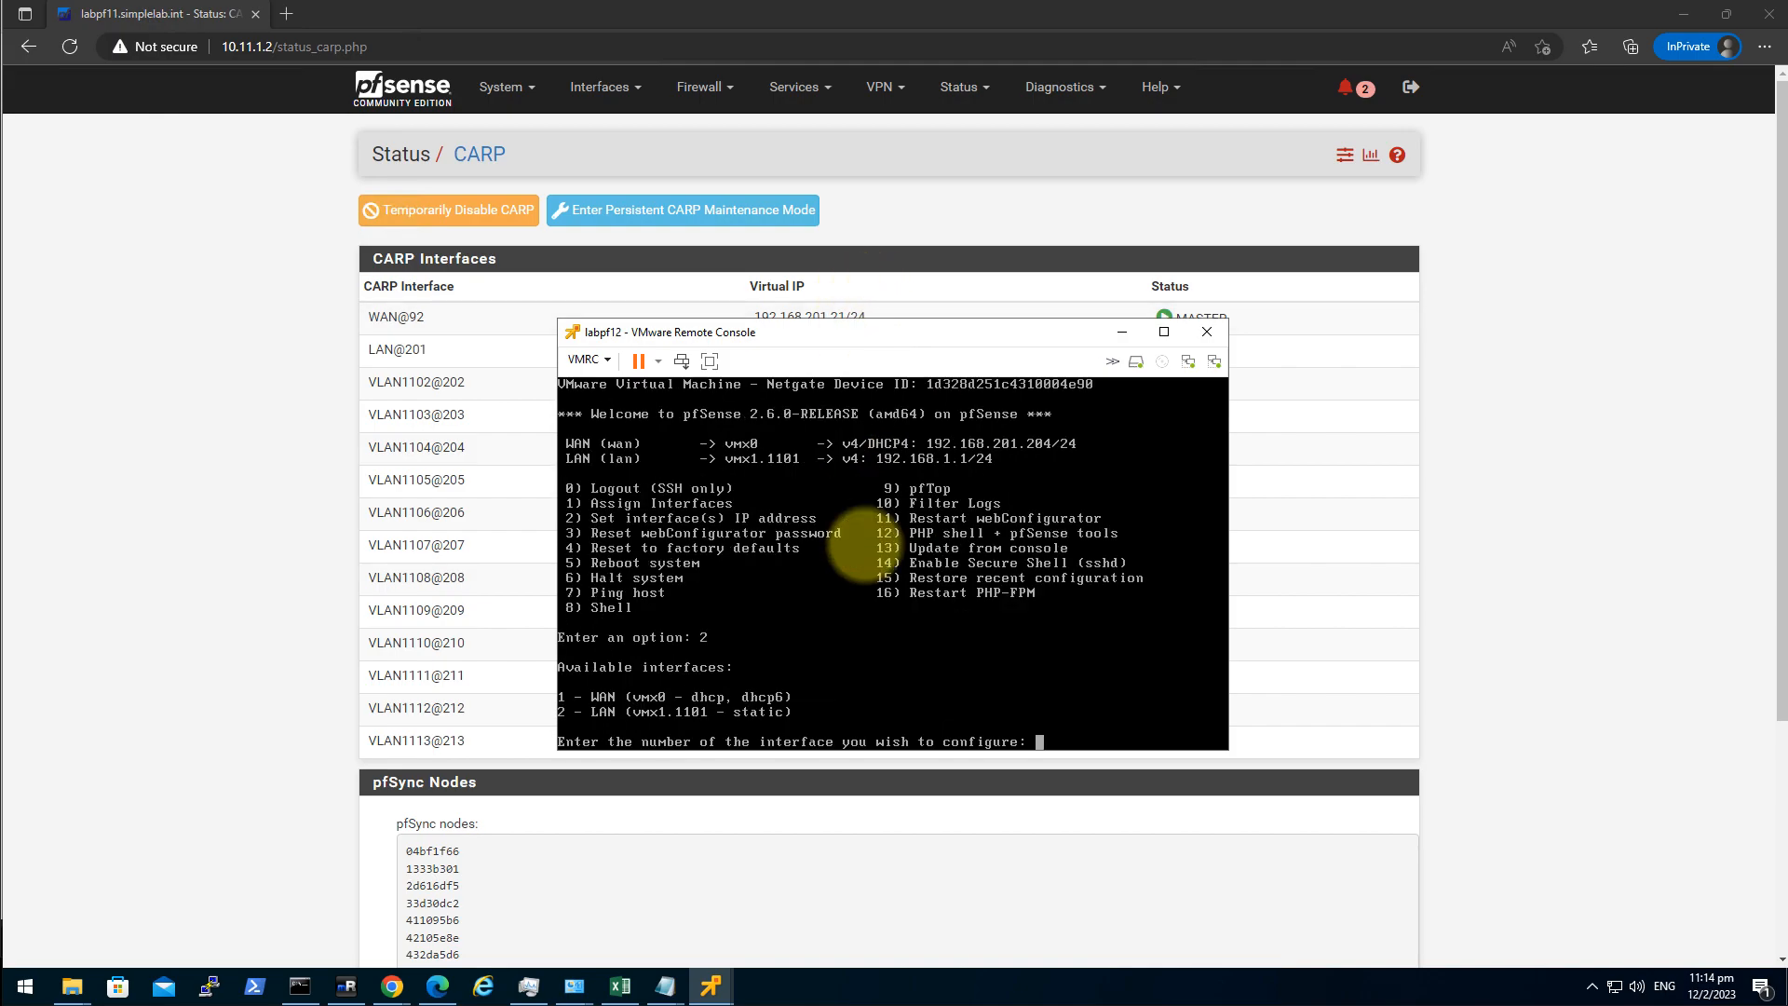
{"action": "type", "text": "1"}
{"action": "key", "text": "Return"}
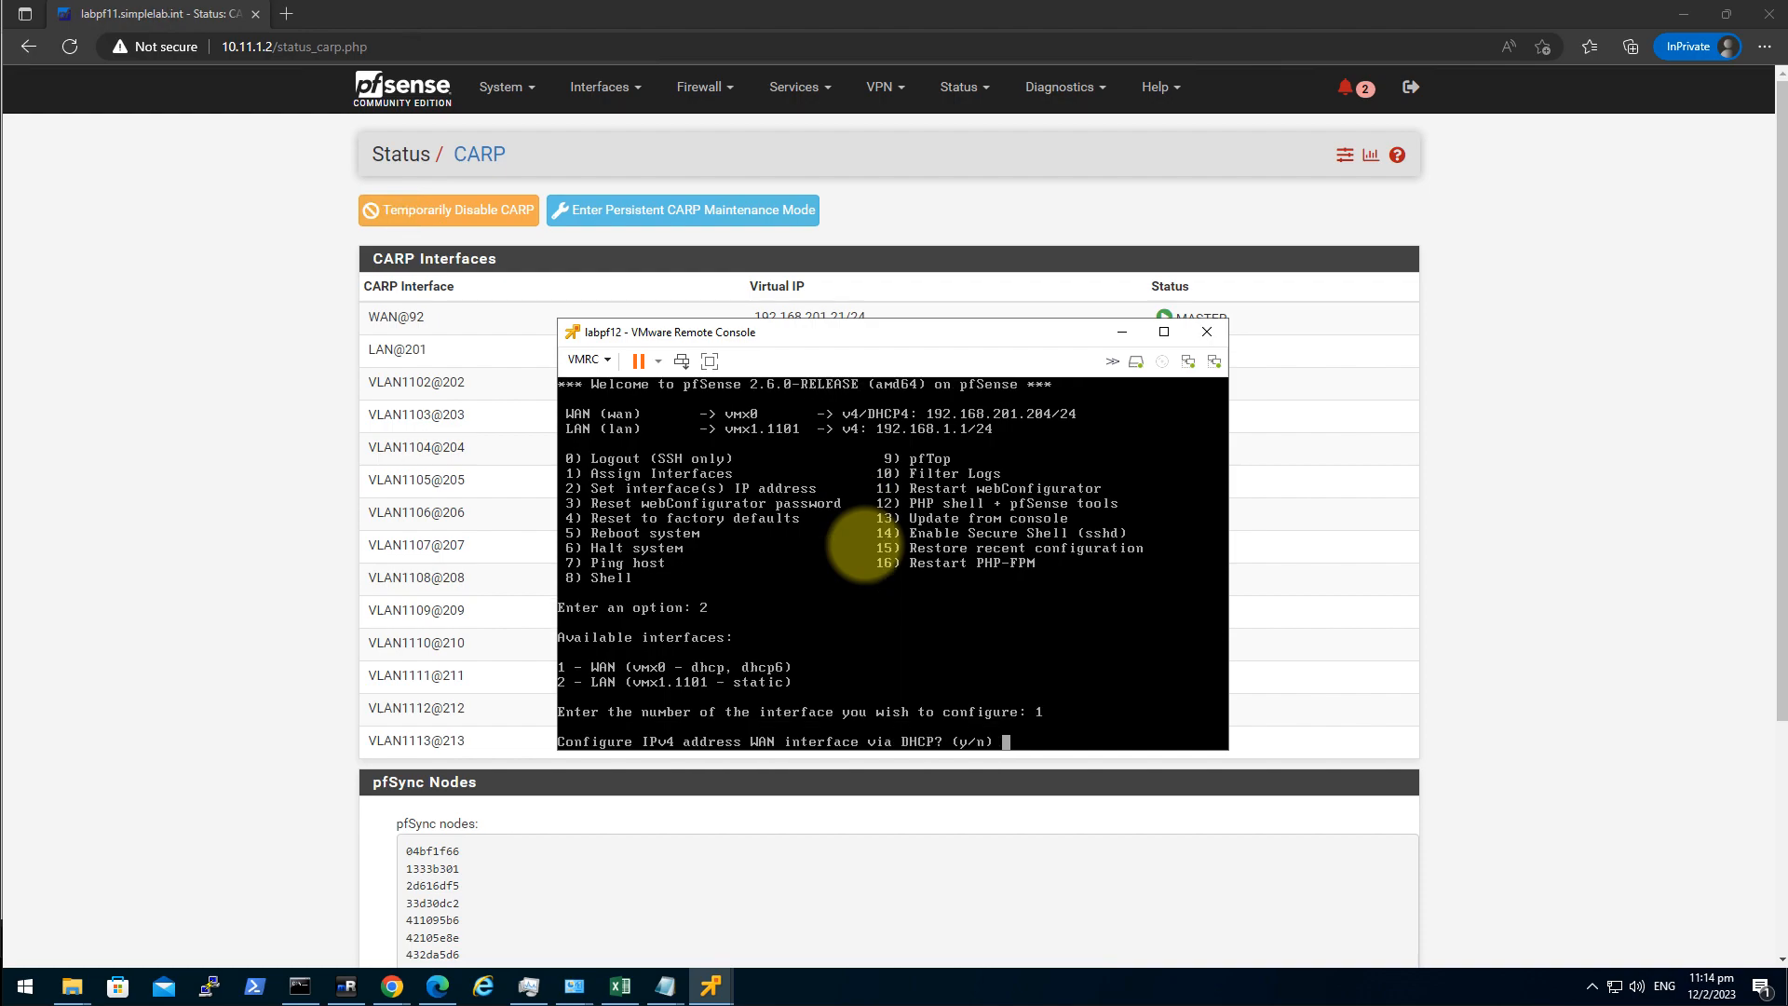
{"action": "type", "text": "n"}
{"action": "key", "text": "Return"}
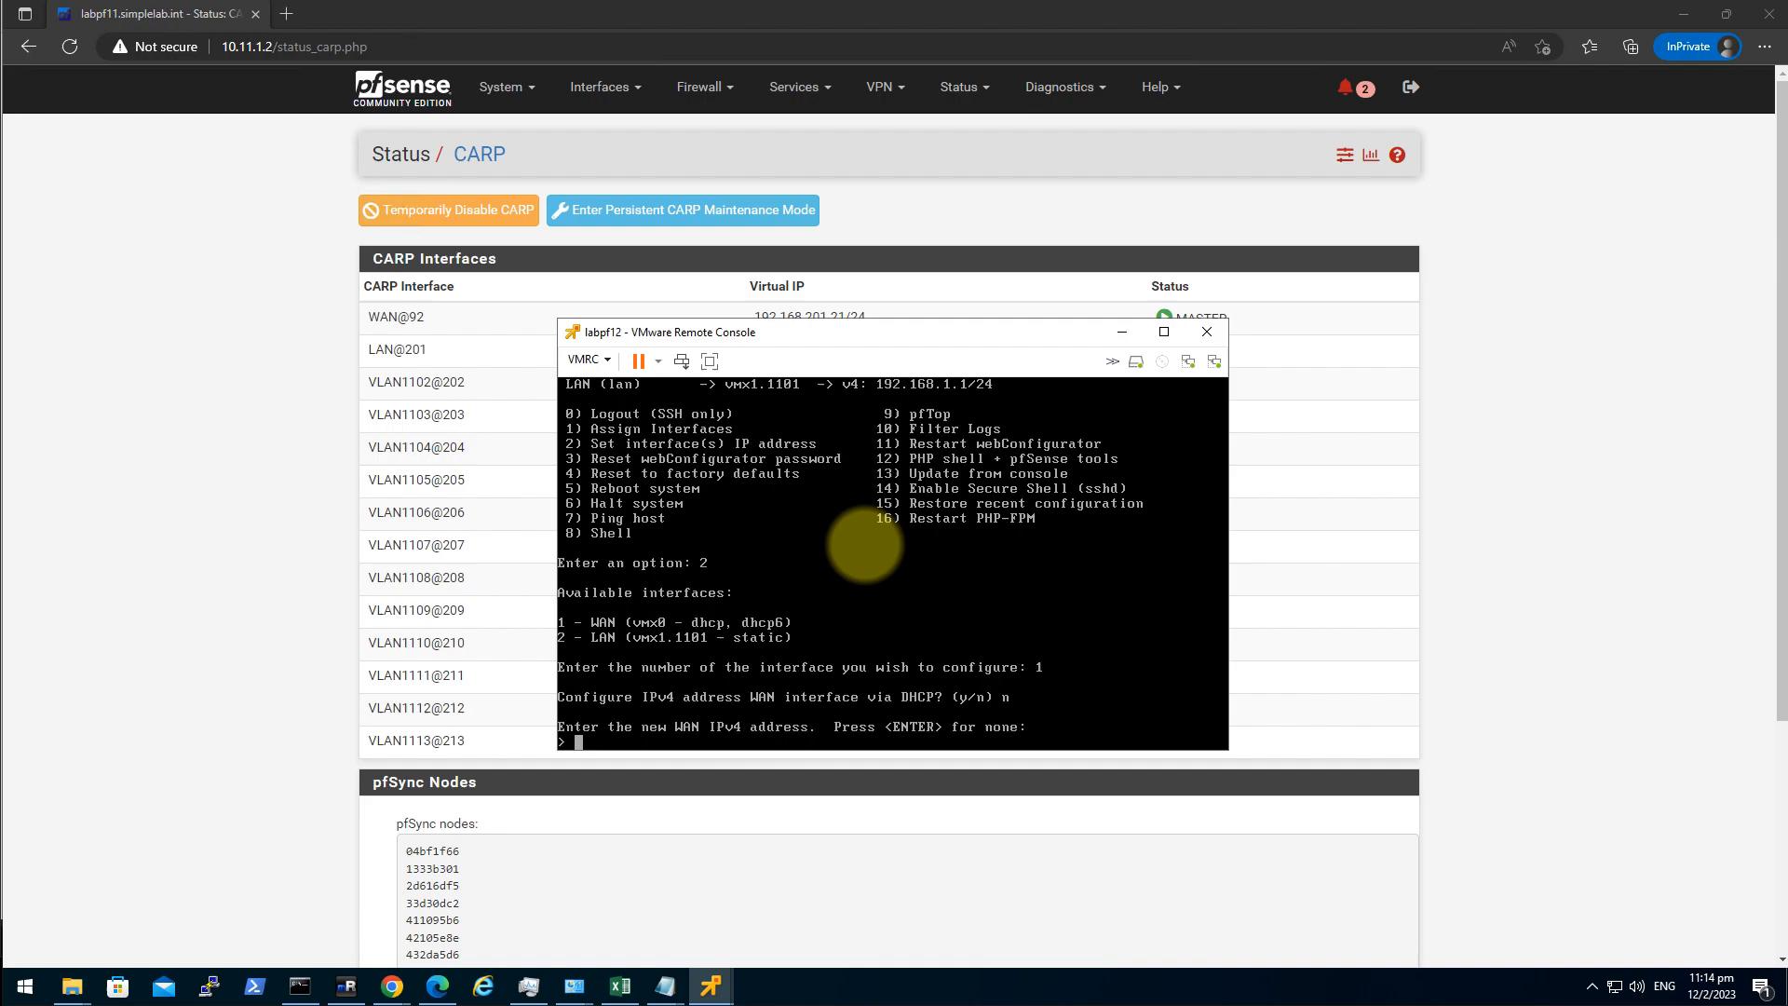
{"action": "type", "text": "192.168.201.23"}
{"action": "key", "text": "Return"}
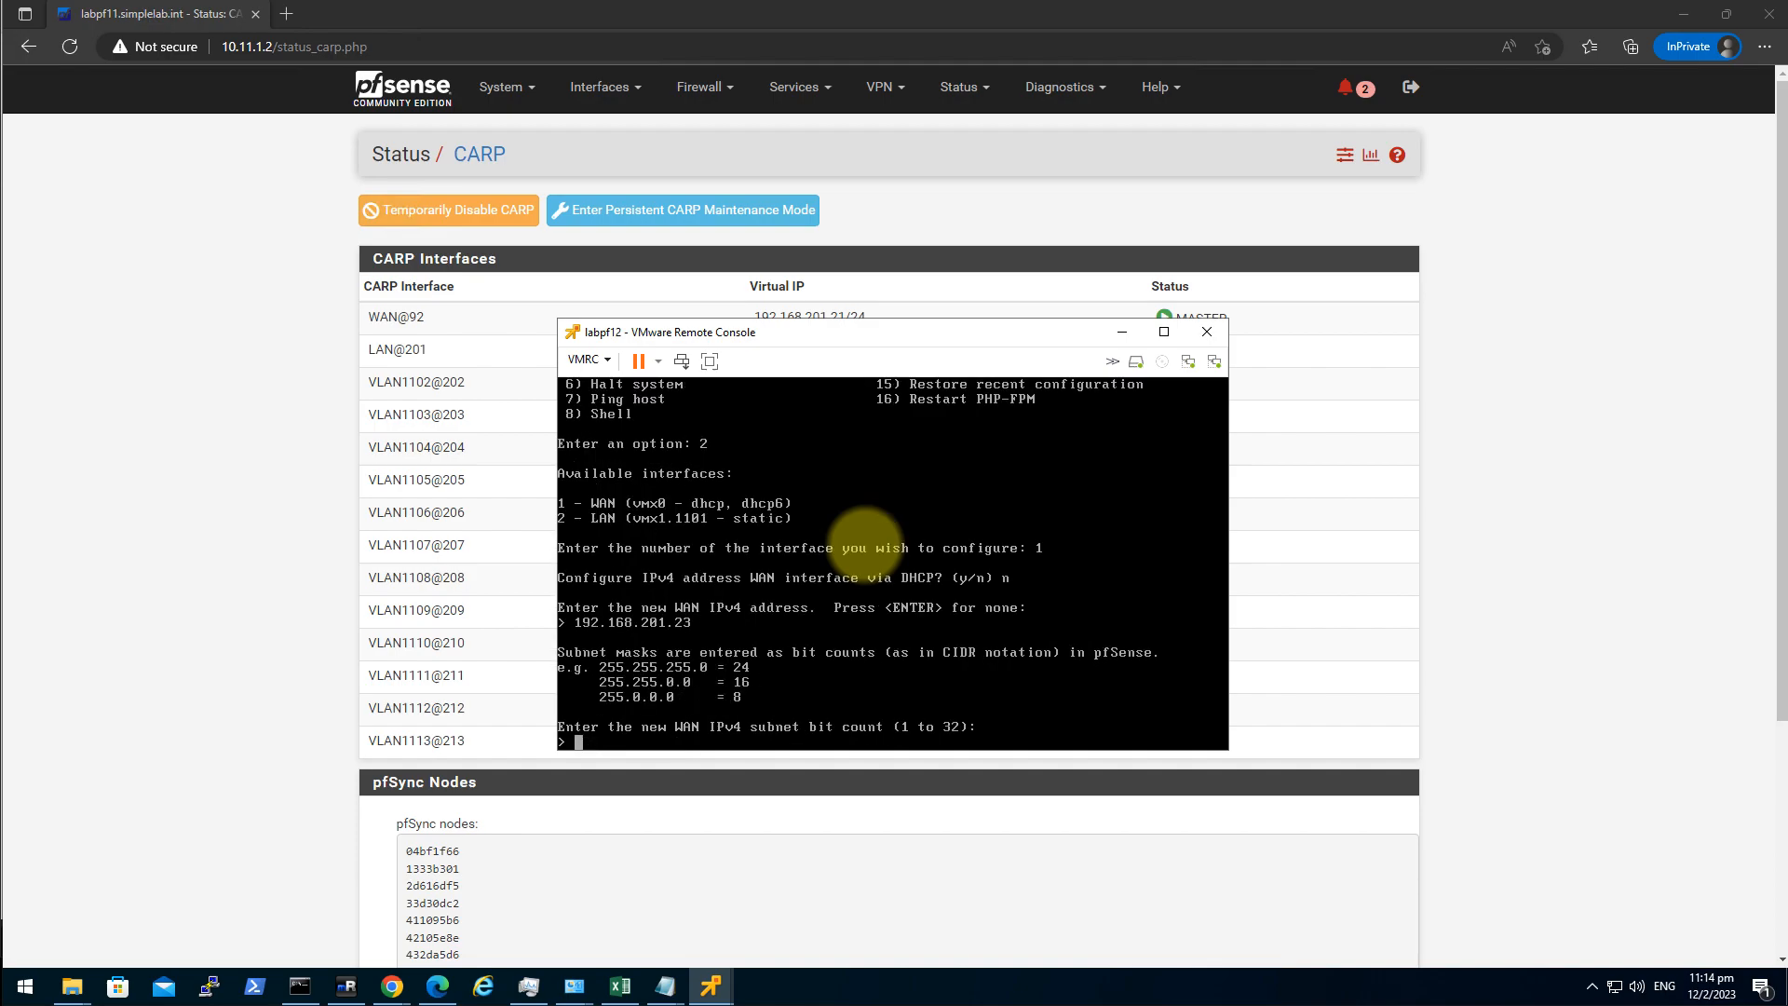
{"action": "type", "text": "24"}
{"action": "key", "text": "Return"}
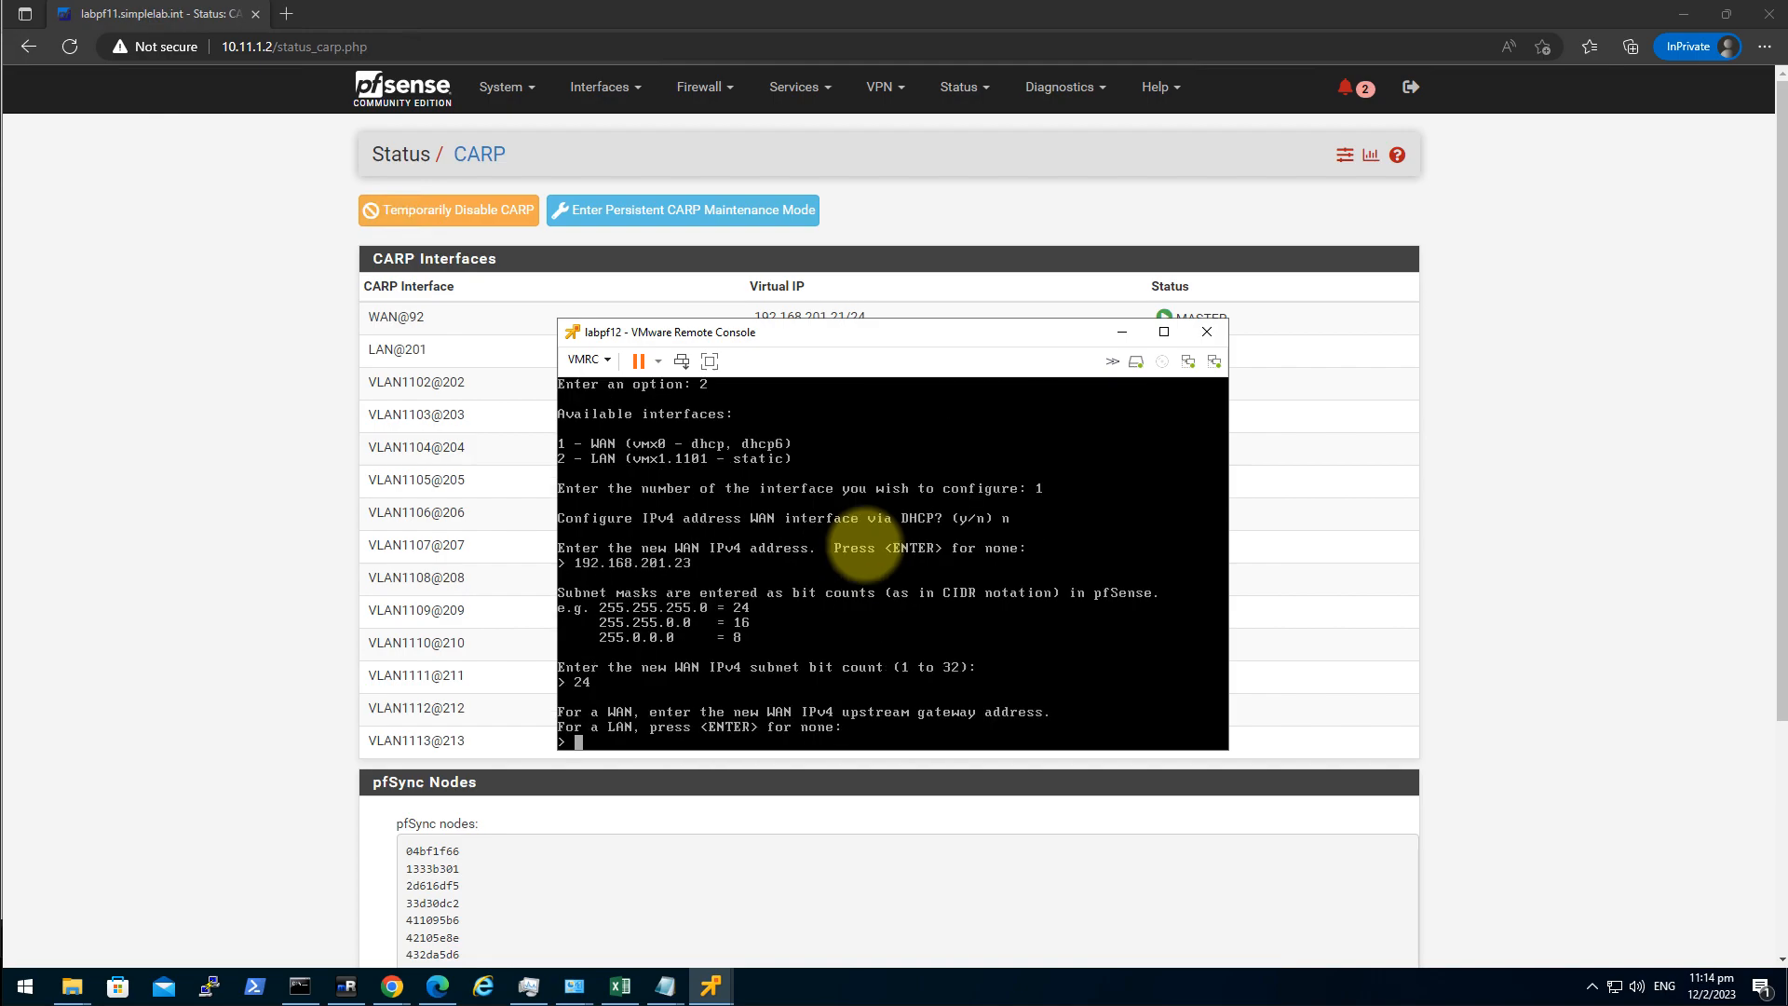
Set the WAN gateway to 192.168.201.1, leave IPv6 empty, and revert the web interface to HTTP.
{"action": "type", "text": "192.168.201.1"}
{"action": "key", "text": "Return"}
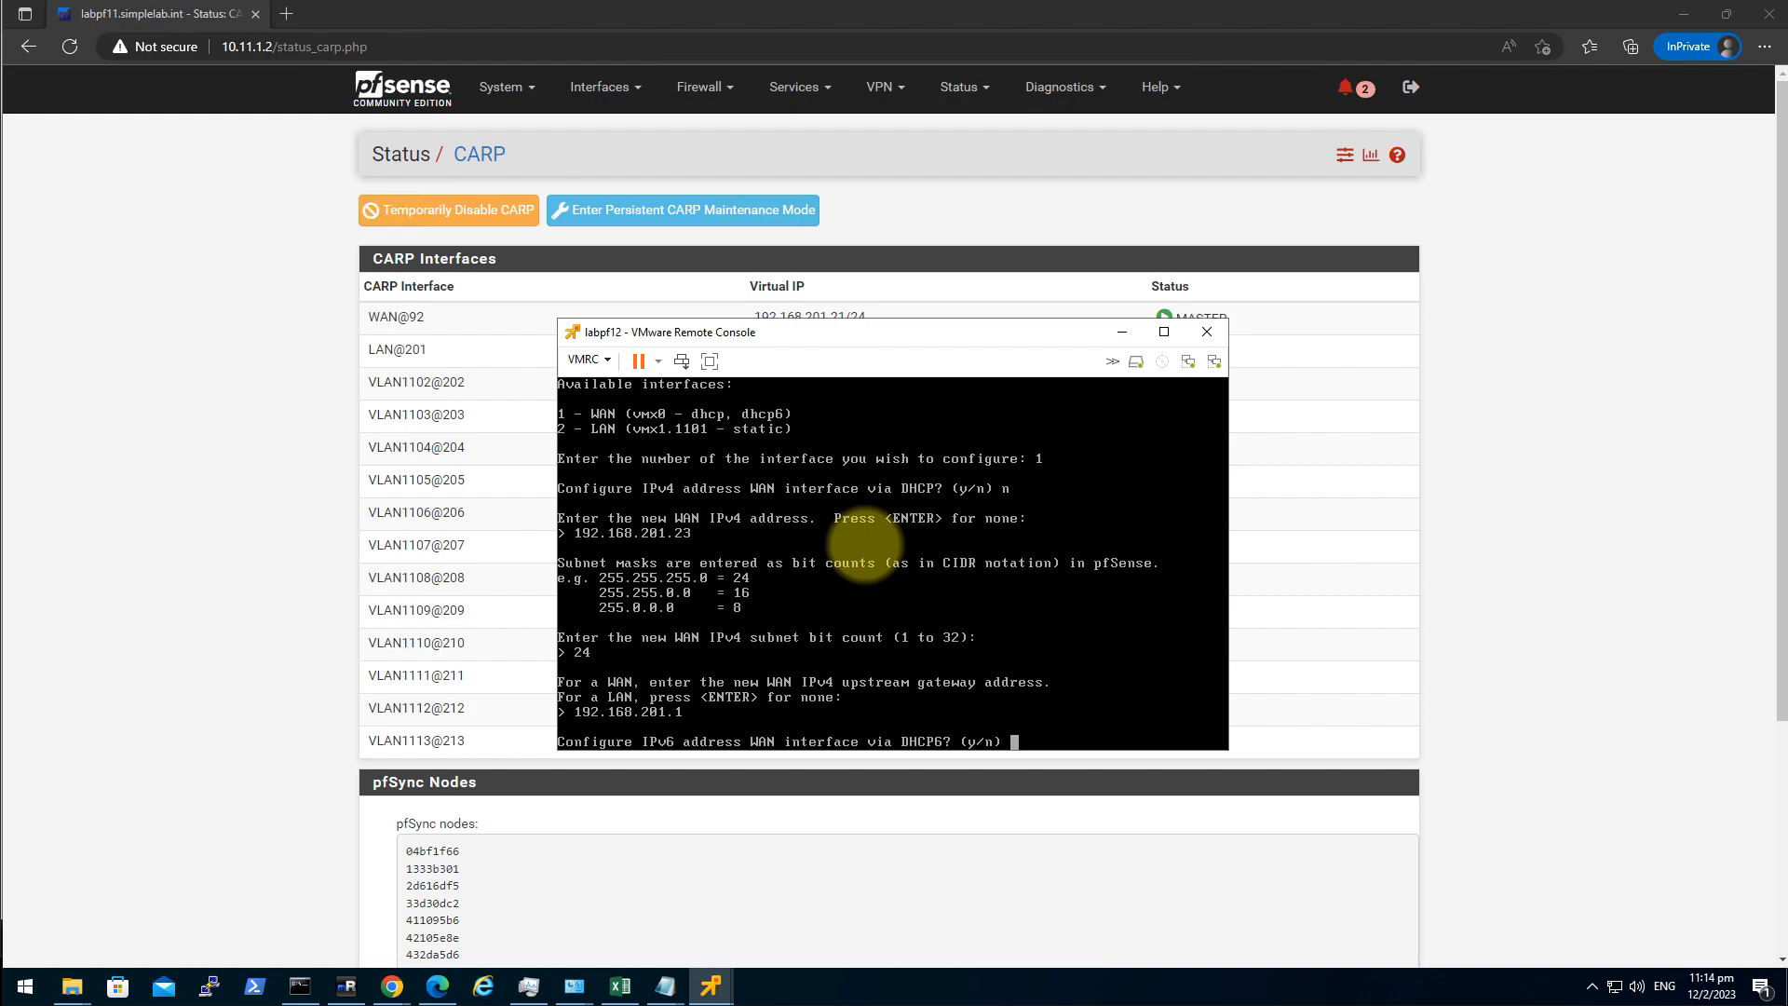
{"action": "type", "text": "n"}
{"action": "key", "text": "Return"}
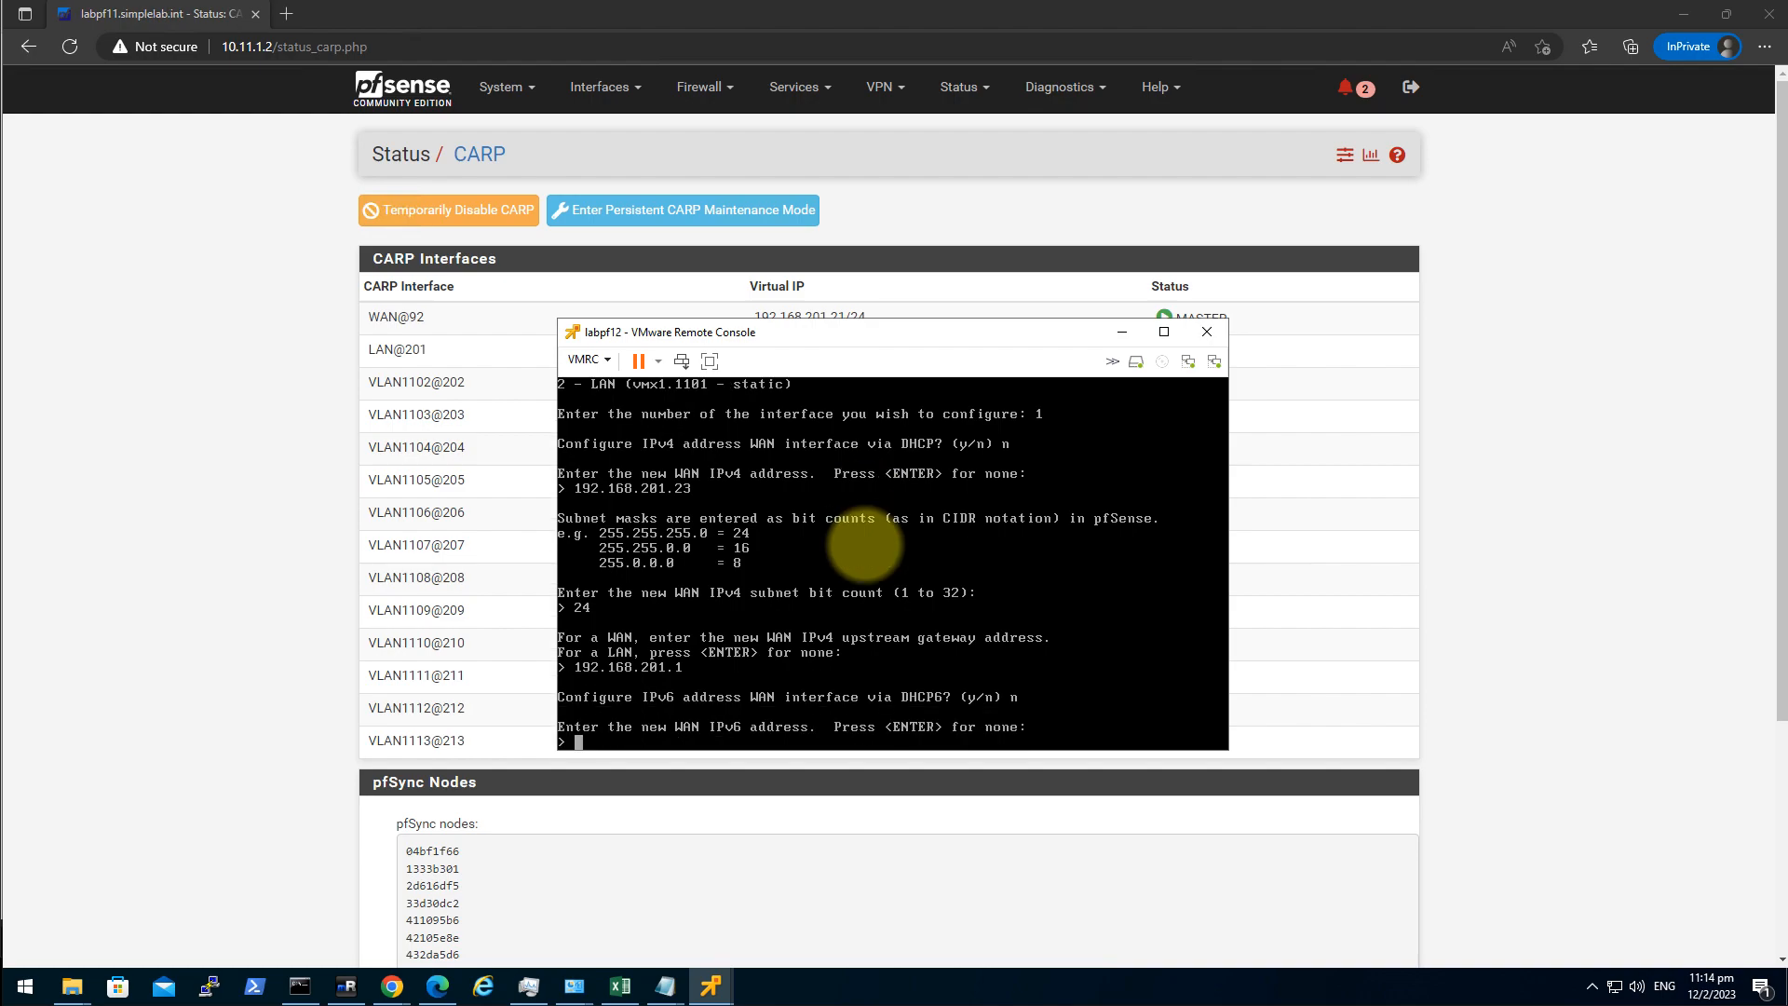
{"action": "key", "text": "Return"}
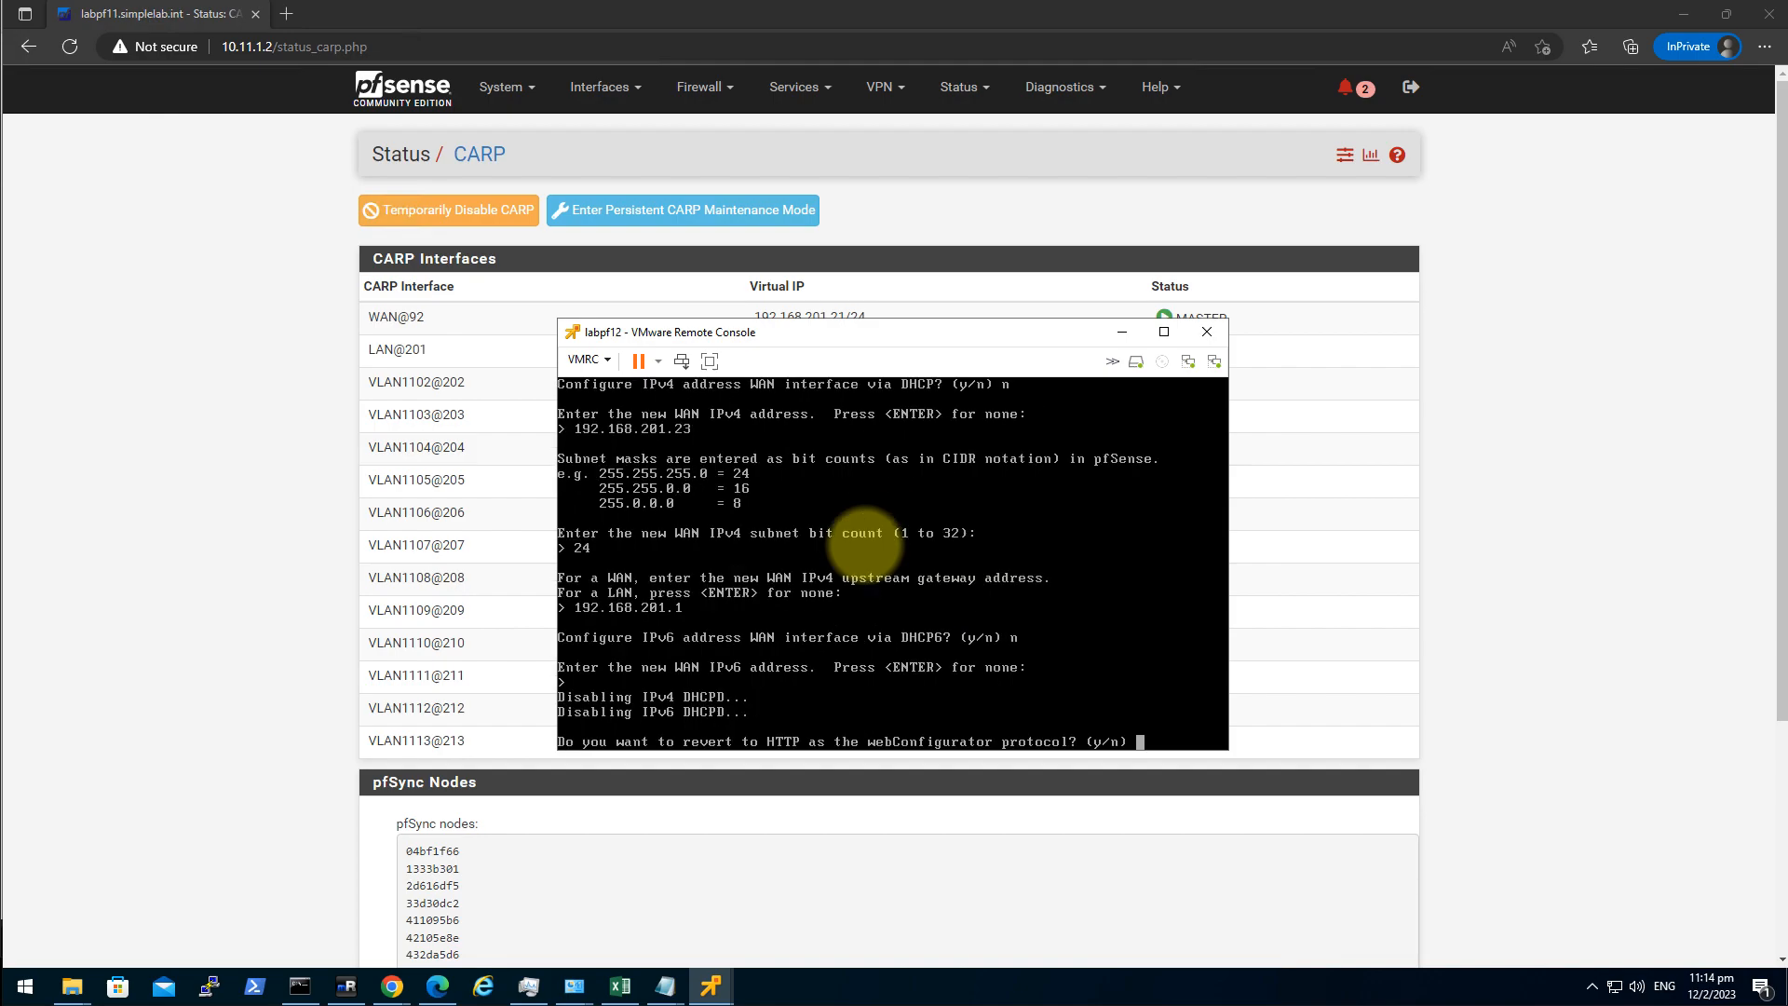
{"action": "type", "text": "y"}
{"action": "key", "text": "Return"}
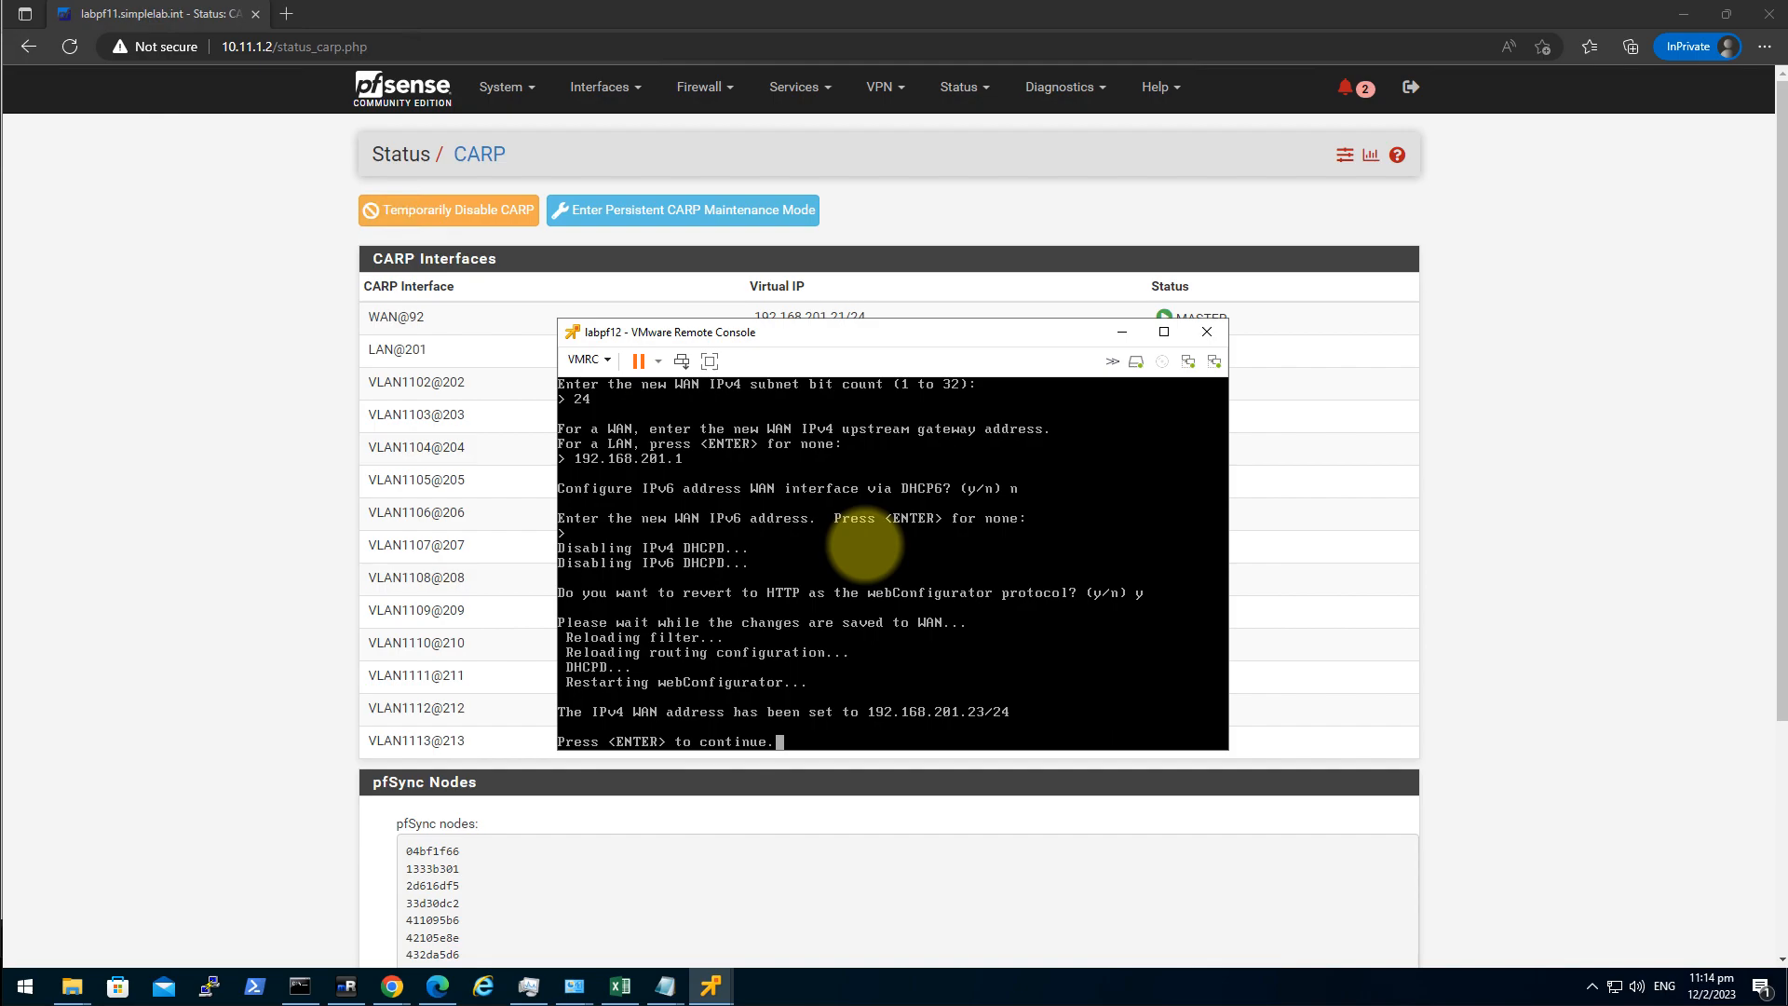
{"action": "key", "text": "Return"}
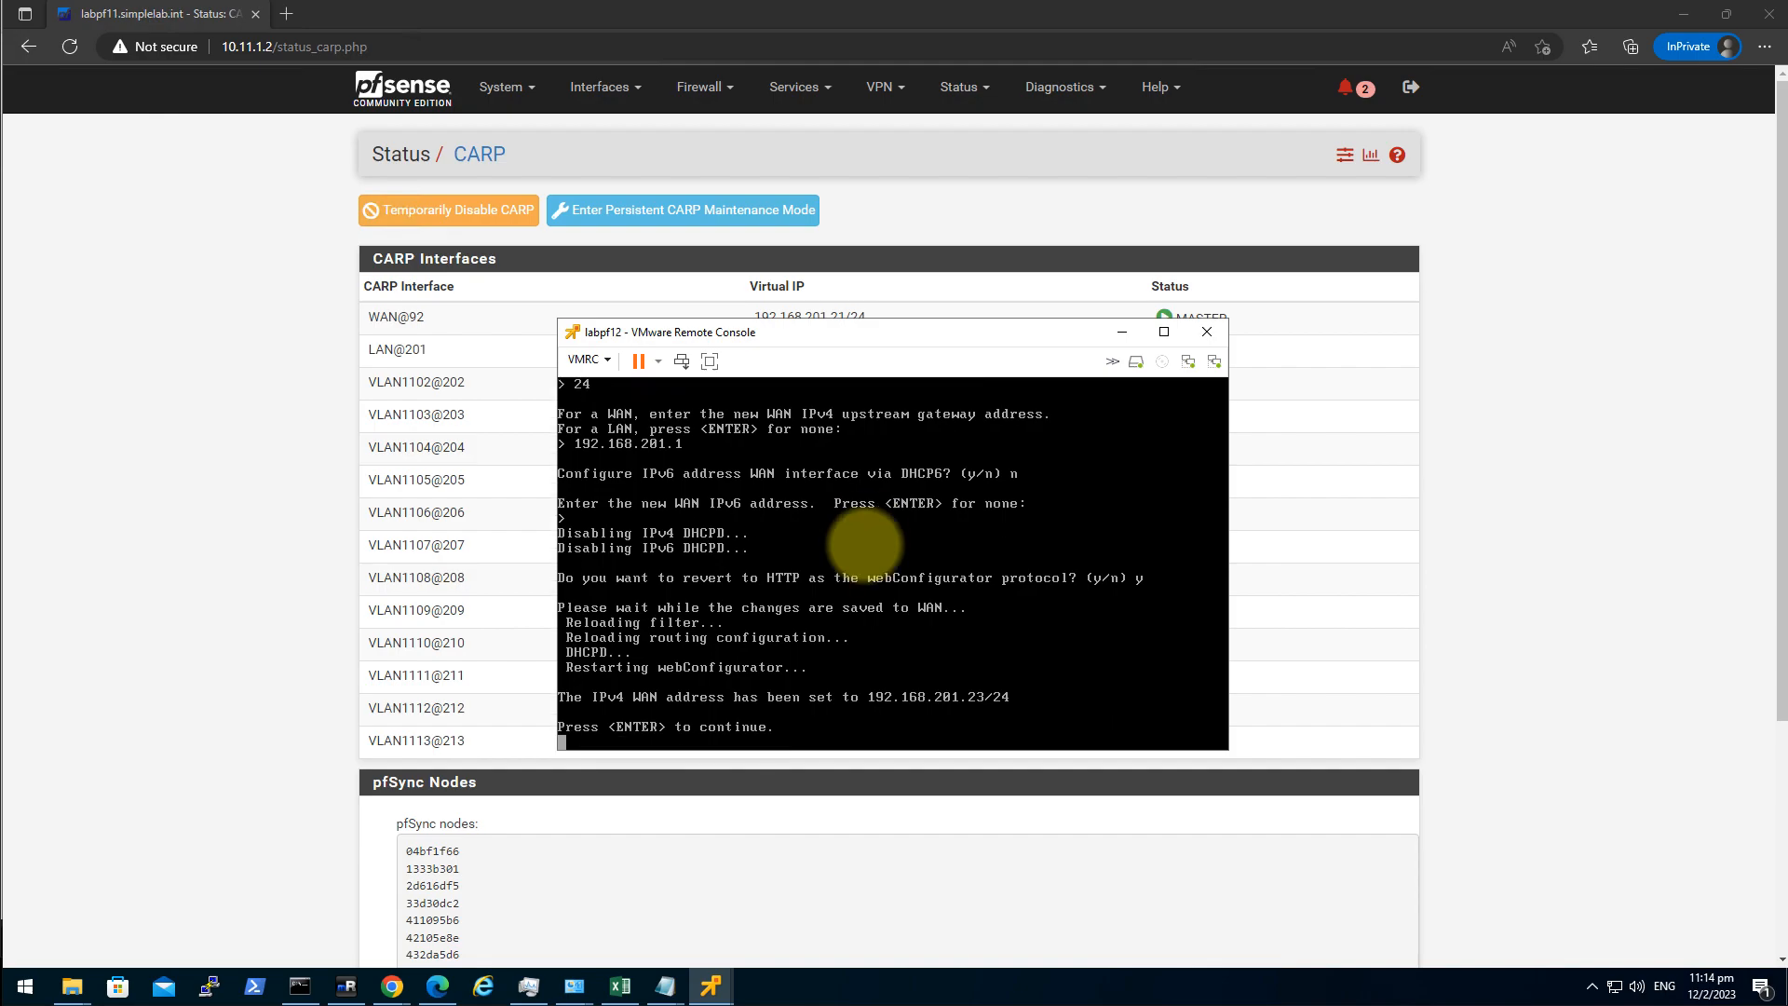
{"action": "type", "text": "2"}
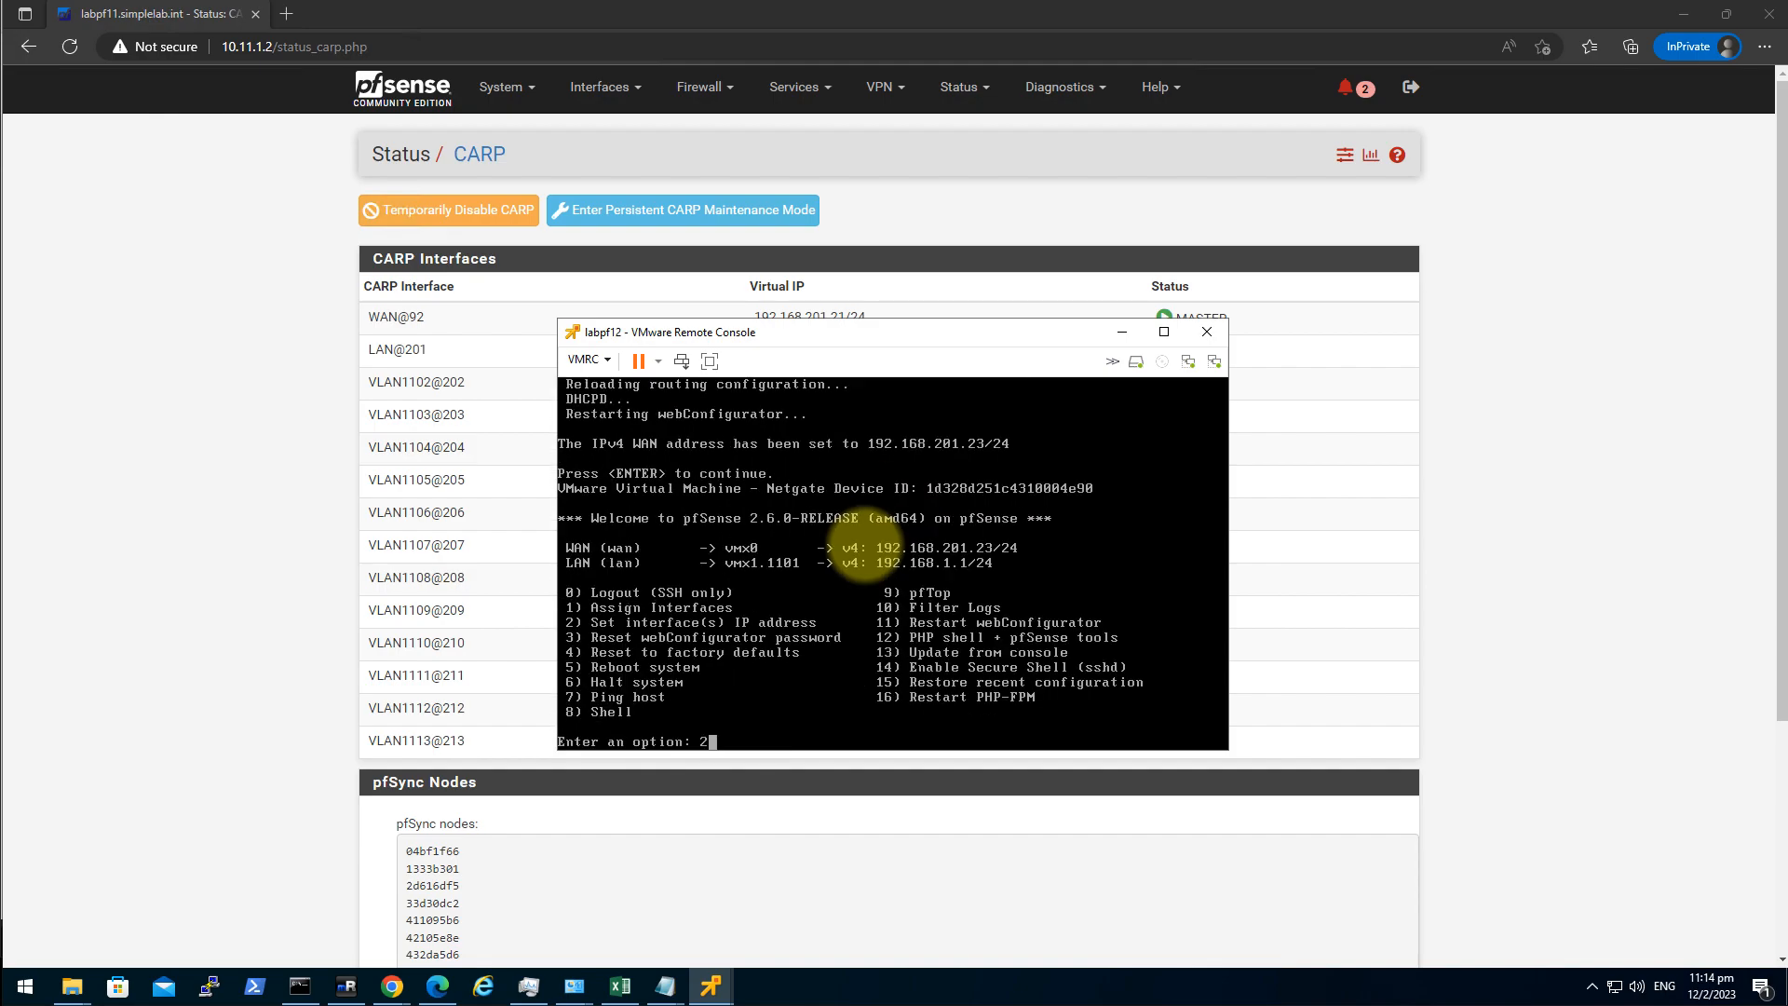
Set the LAN to 10.11.1.3/24 with no gateway, no IPv6 and no DHCP server.
{"action": "key", "text": "Return"}
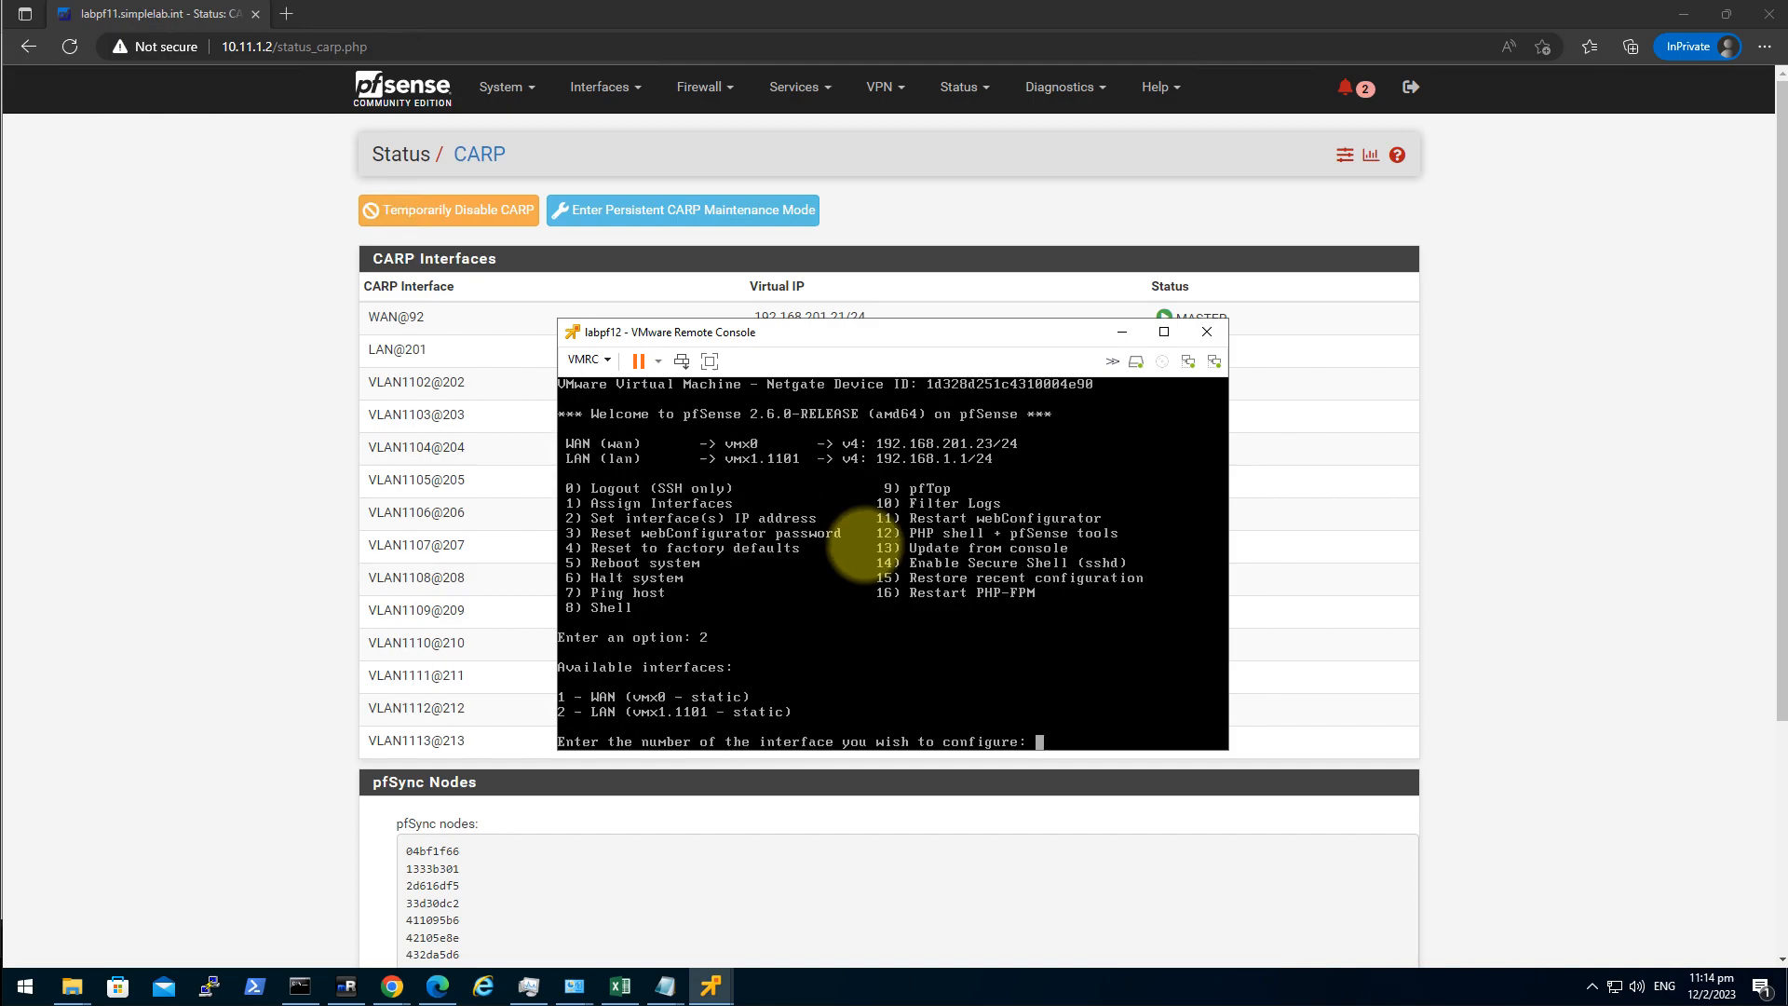
{"action": "type", "text": "2"}
{"action": "key", "text": "Return"}
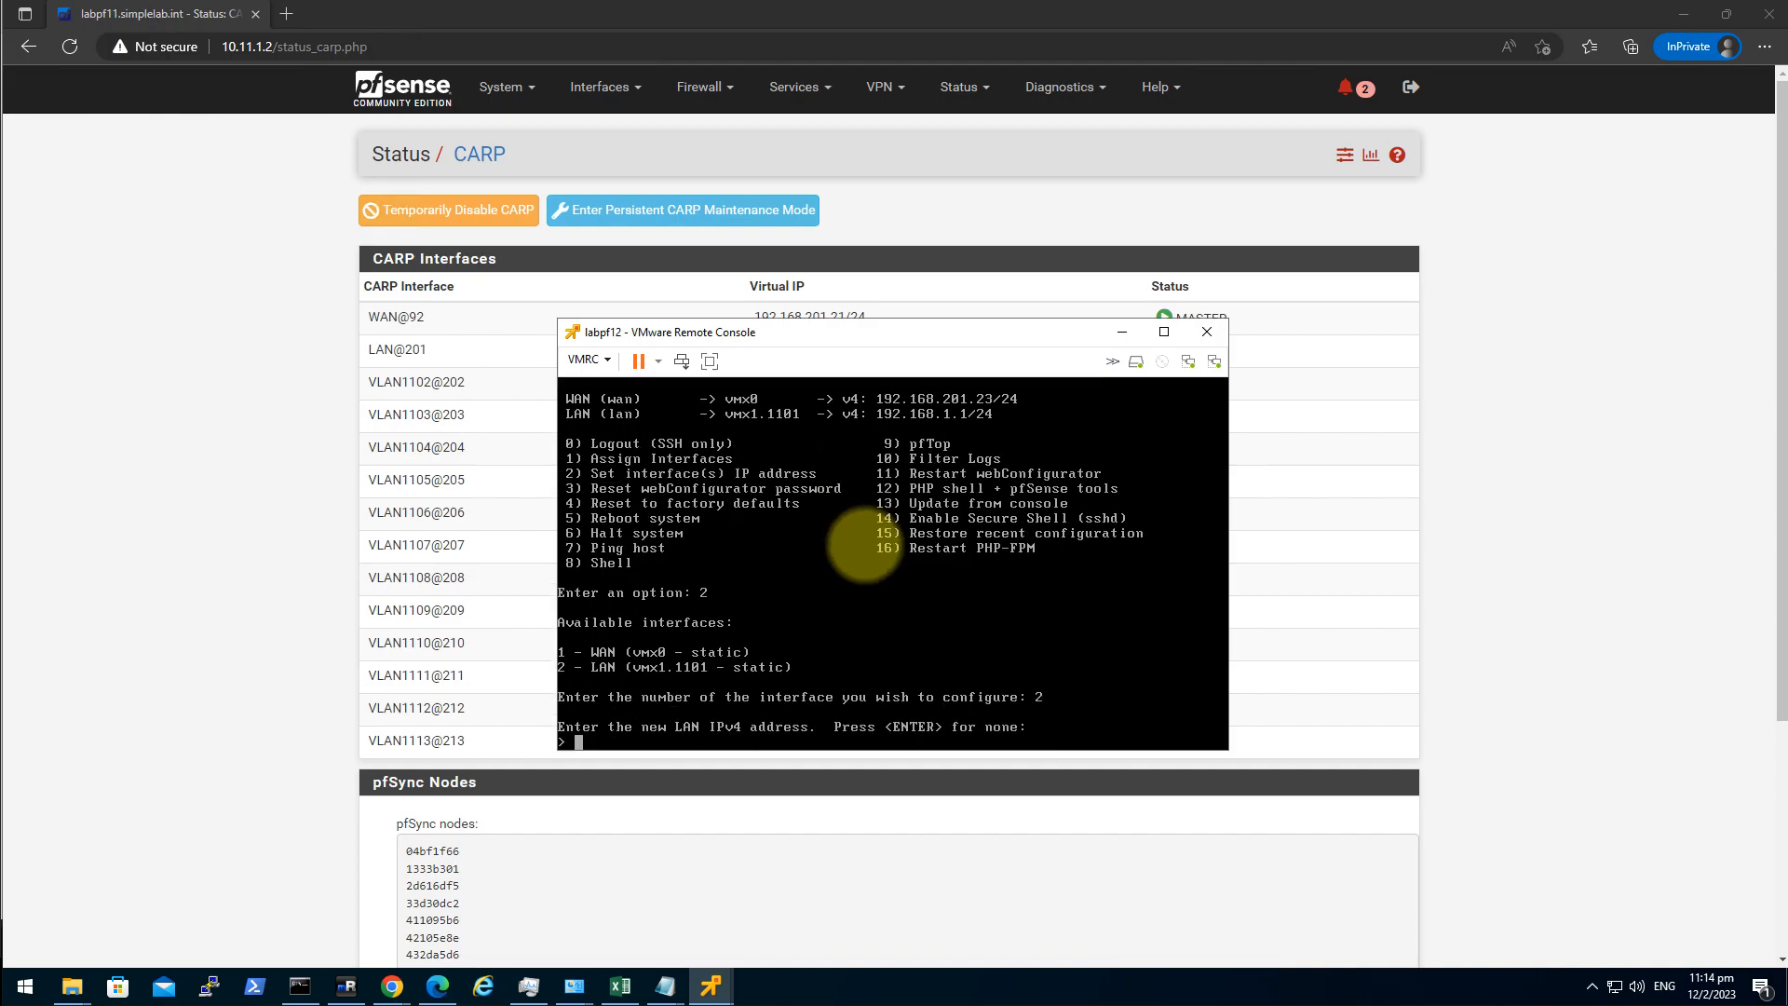
{"action": "type", "text": "10.11.1.3"}
{"action": "key", "text": "Return"}
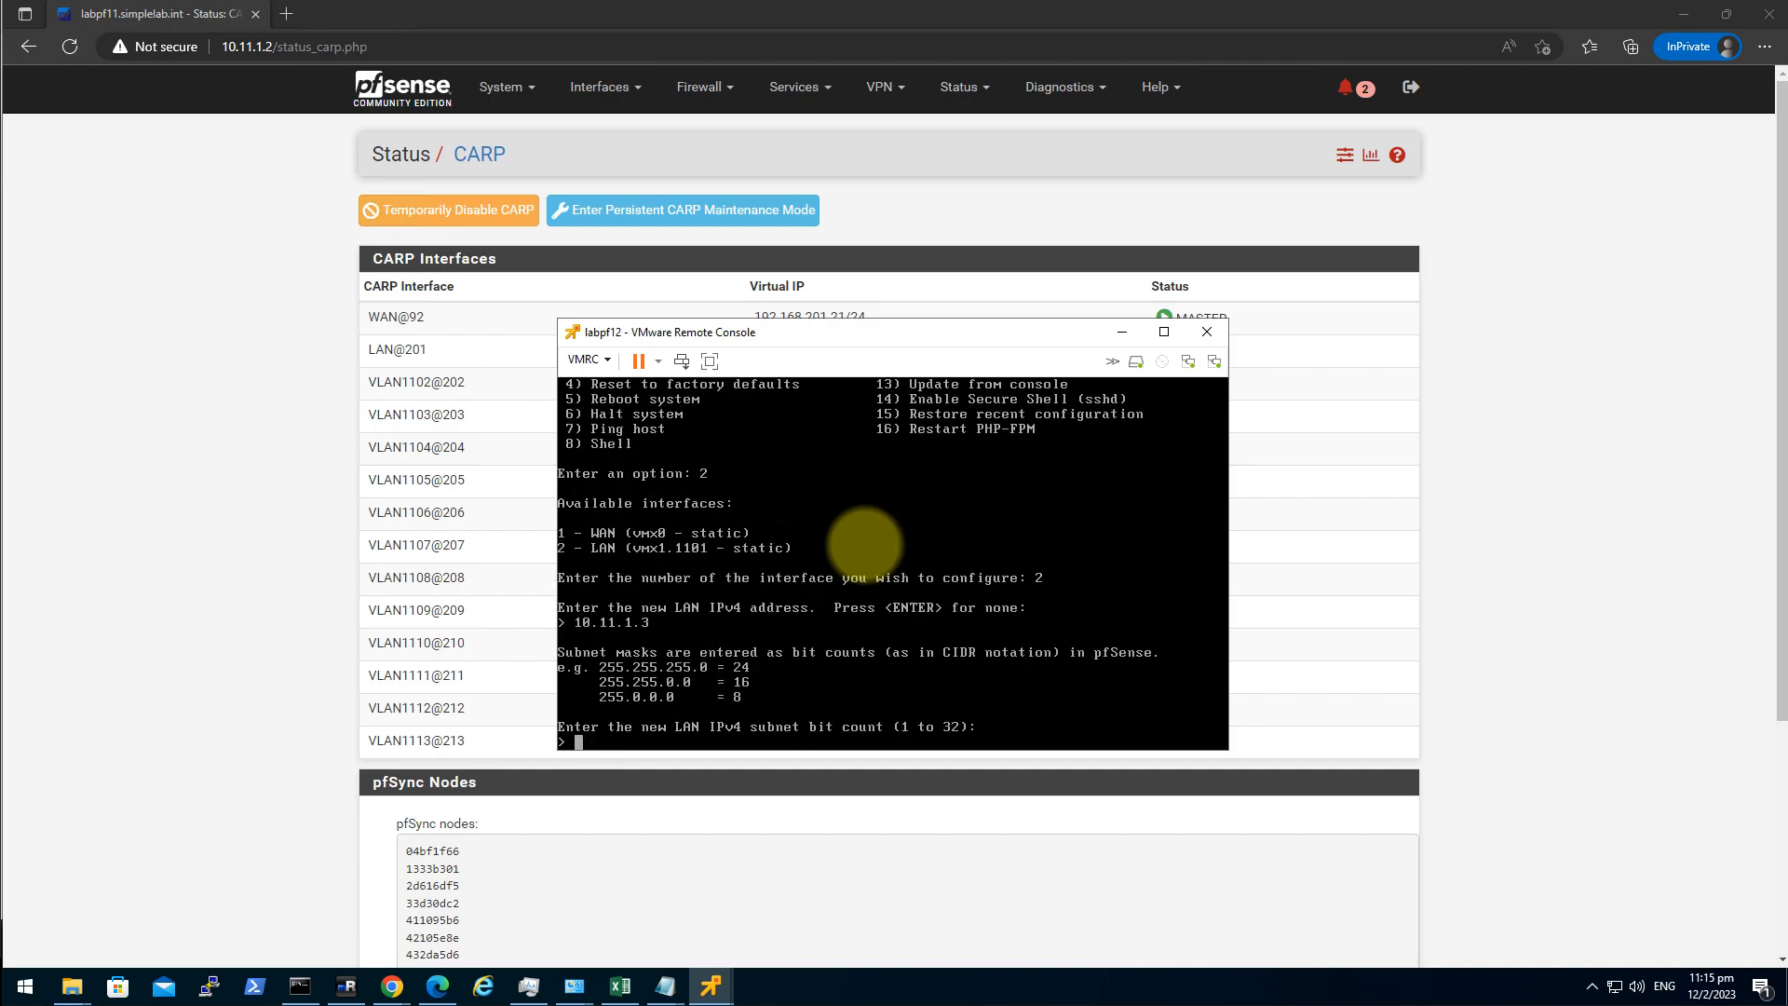
{"action": "type", "text": "24"}
{"action": "key", "text": "Return"}
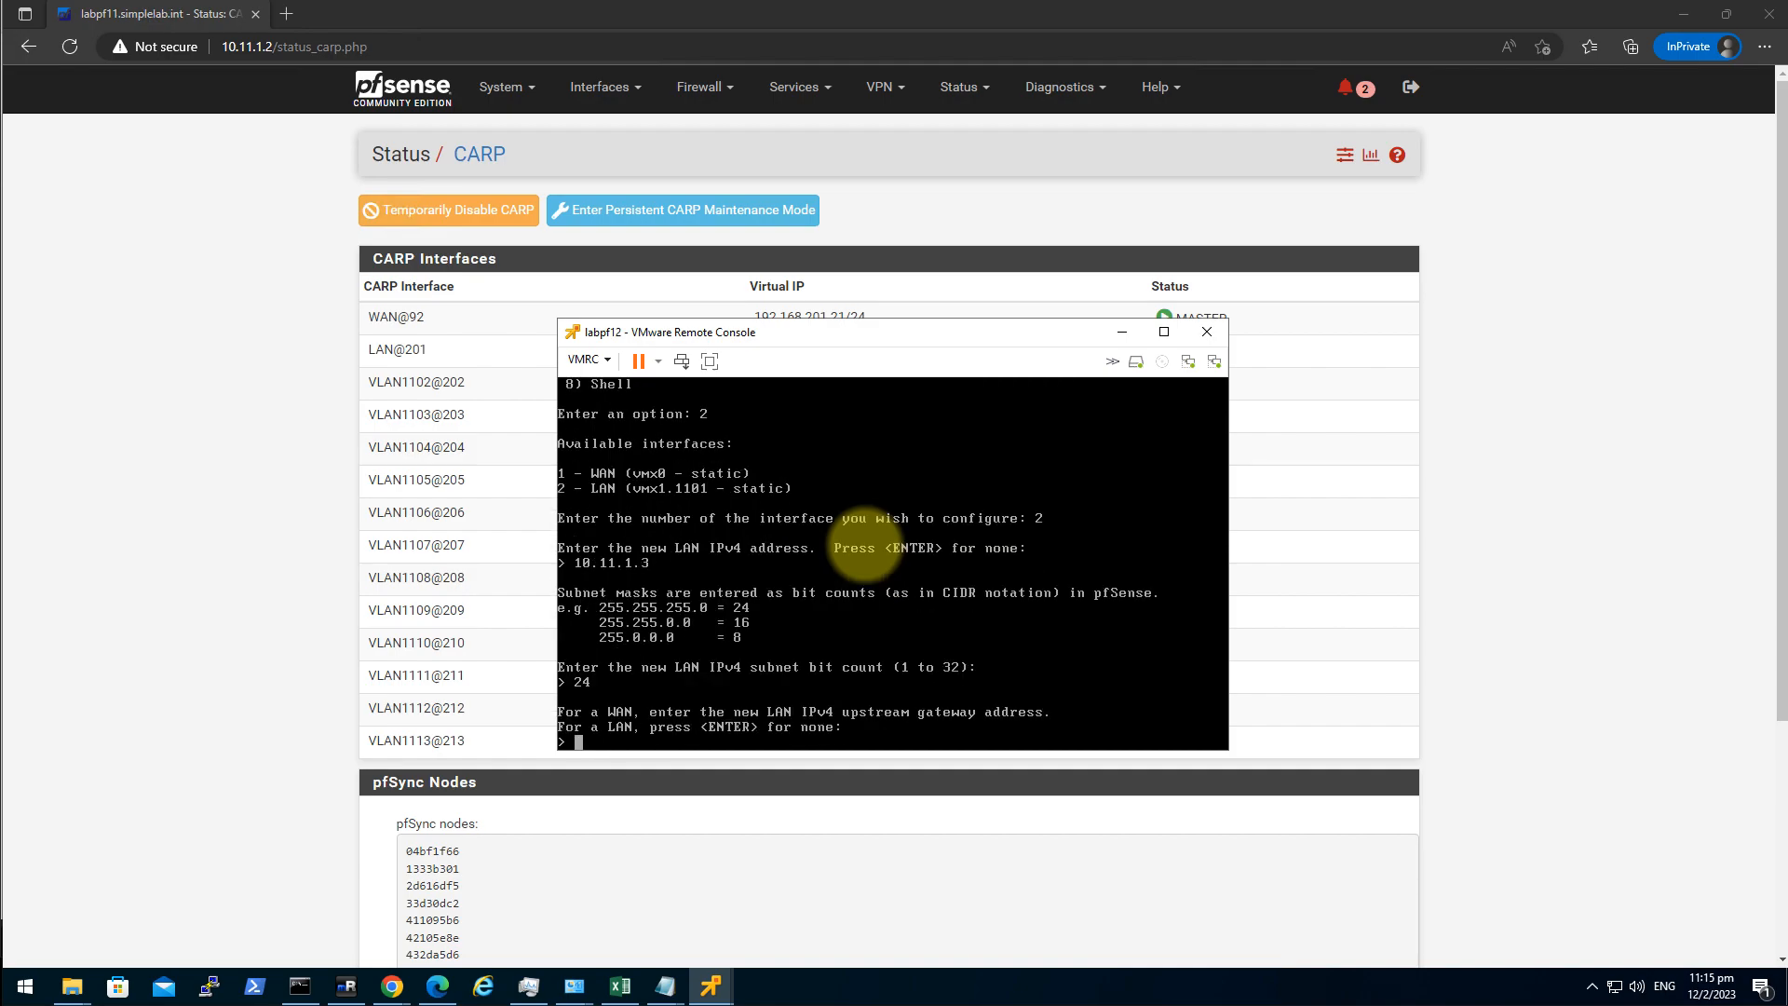
{"action": "key", "text": "Return"}
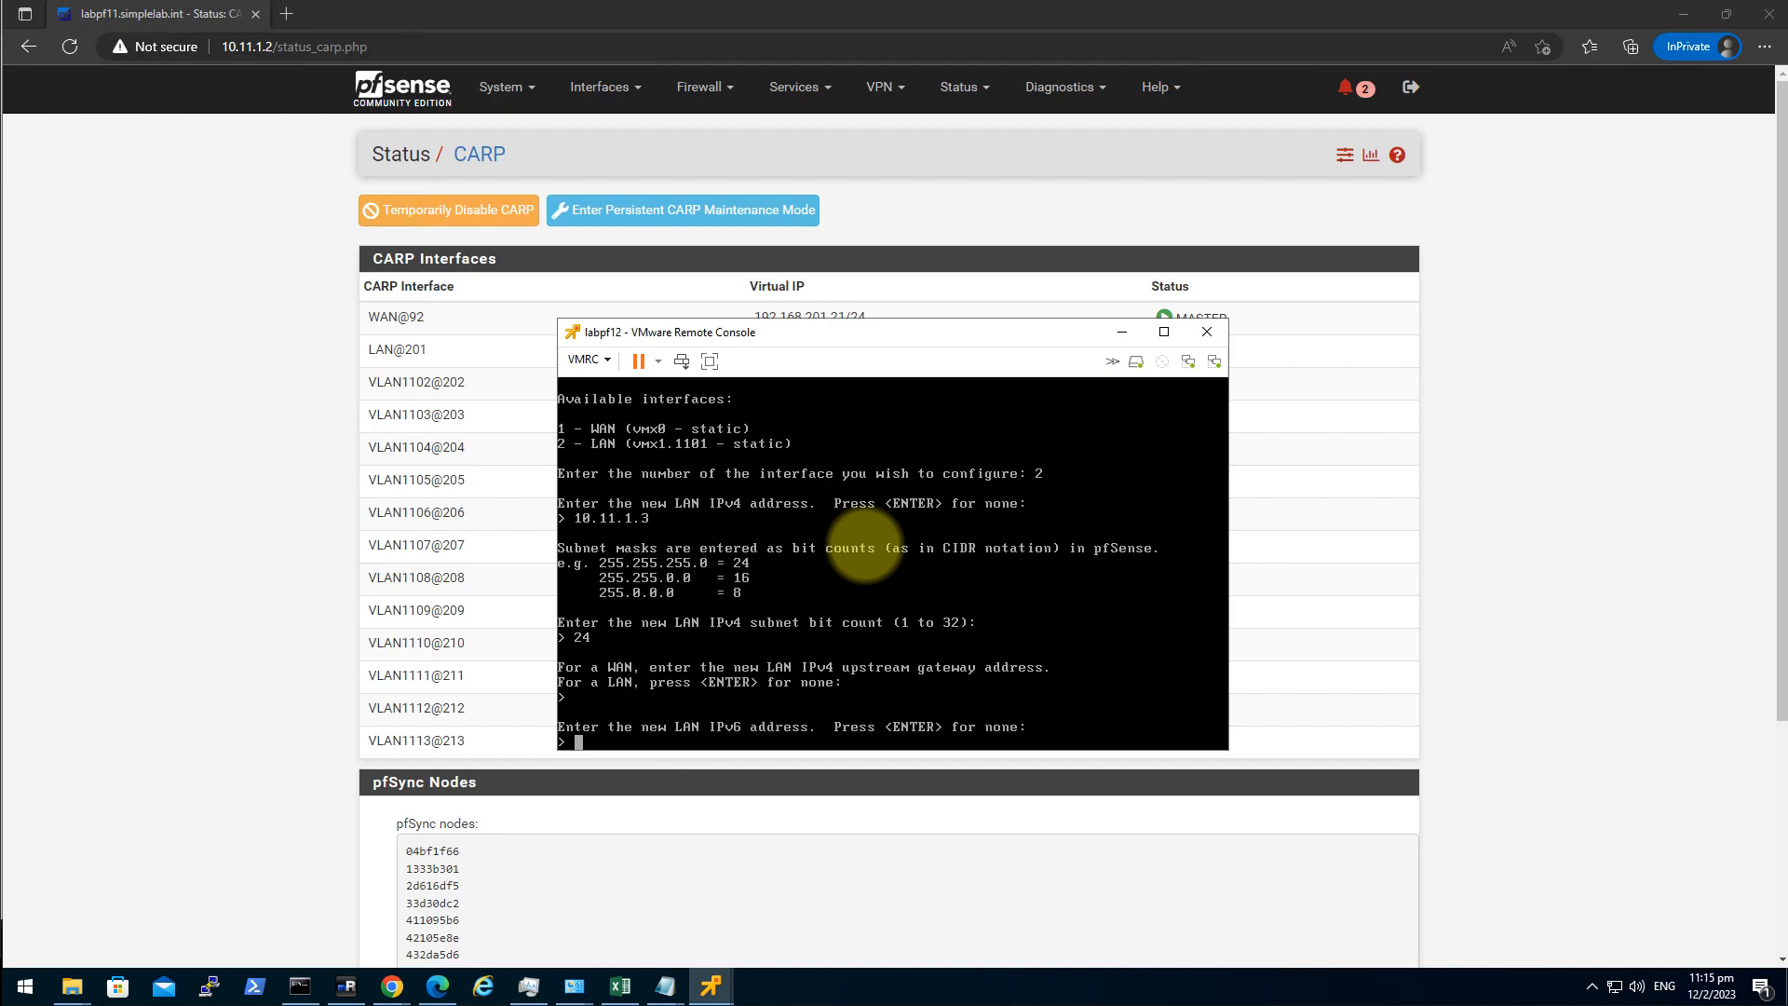
{"action": "key", "text": "Return"}
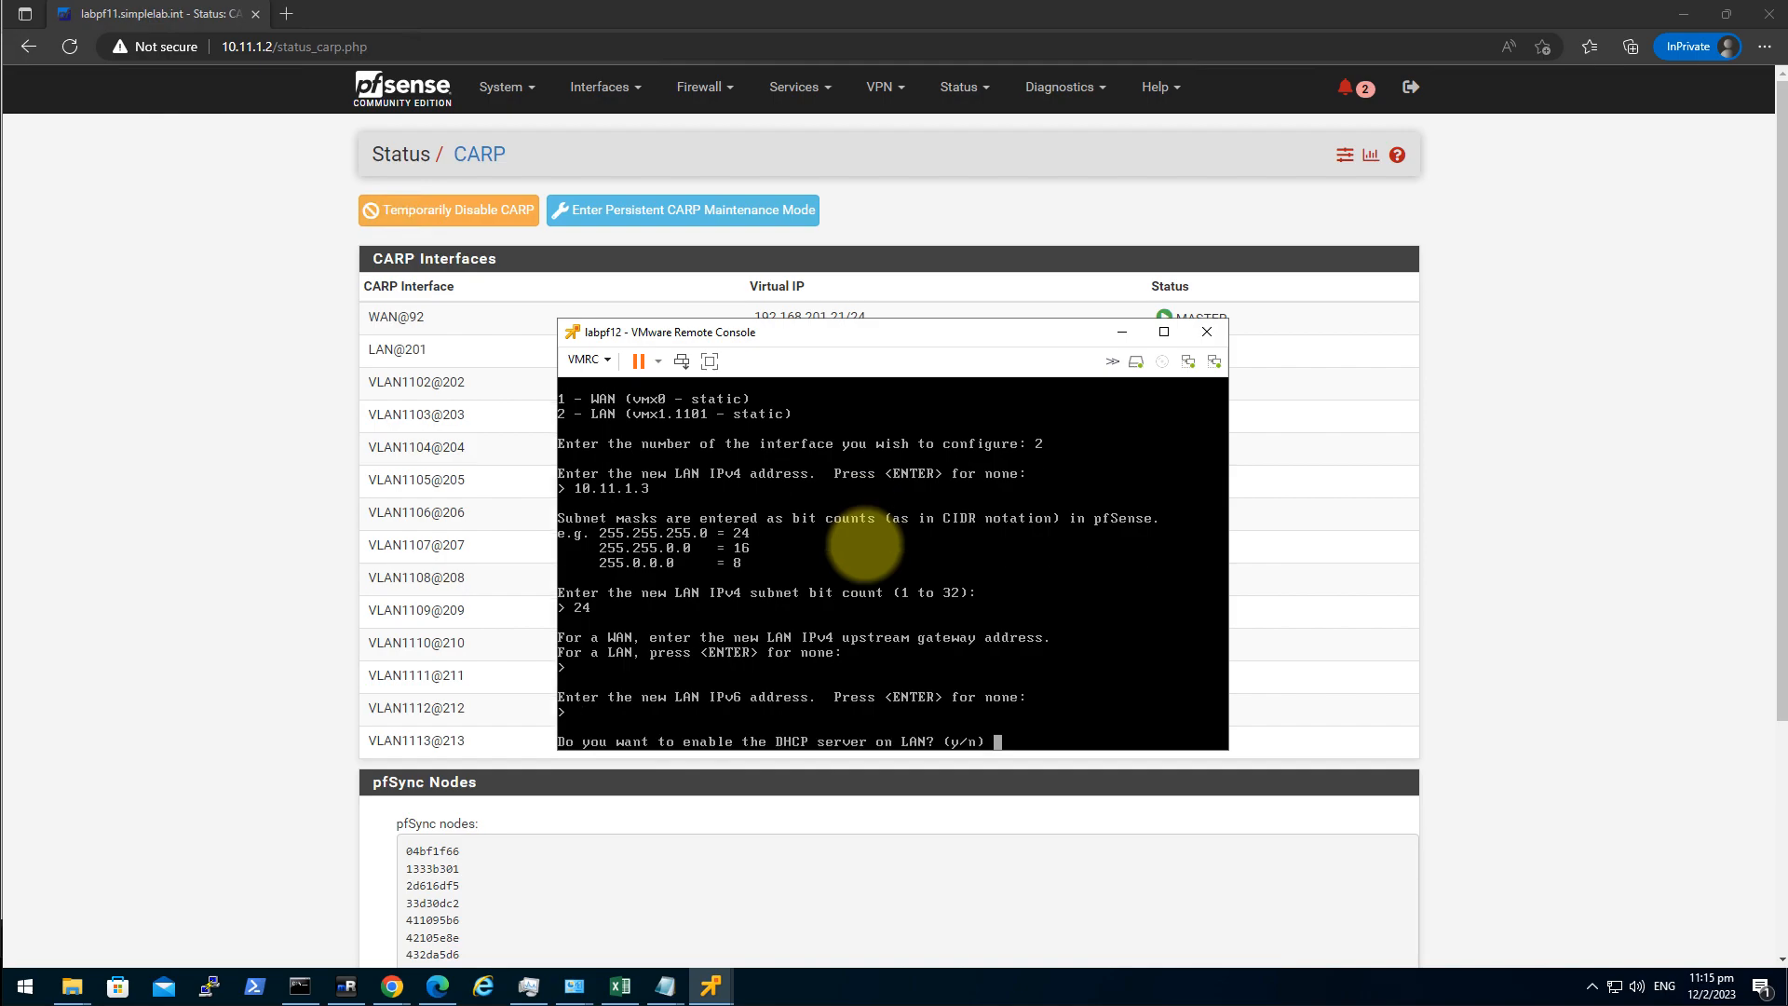
{"action": "type", "text": "n"}
{"action": "key", "text": "Return"}
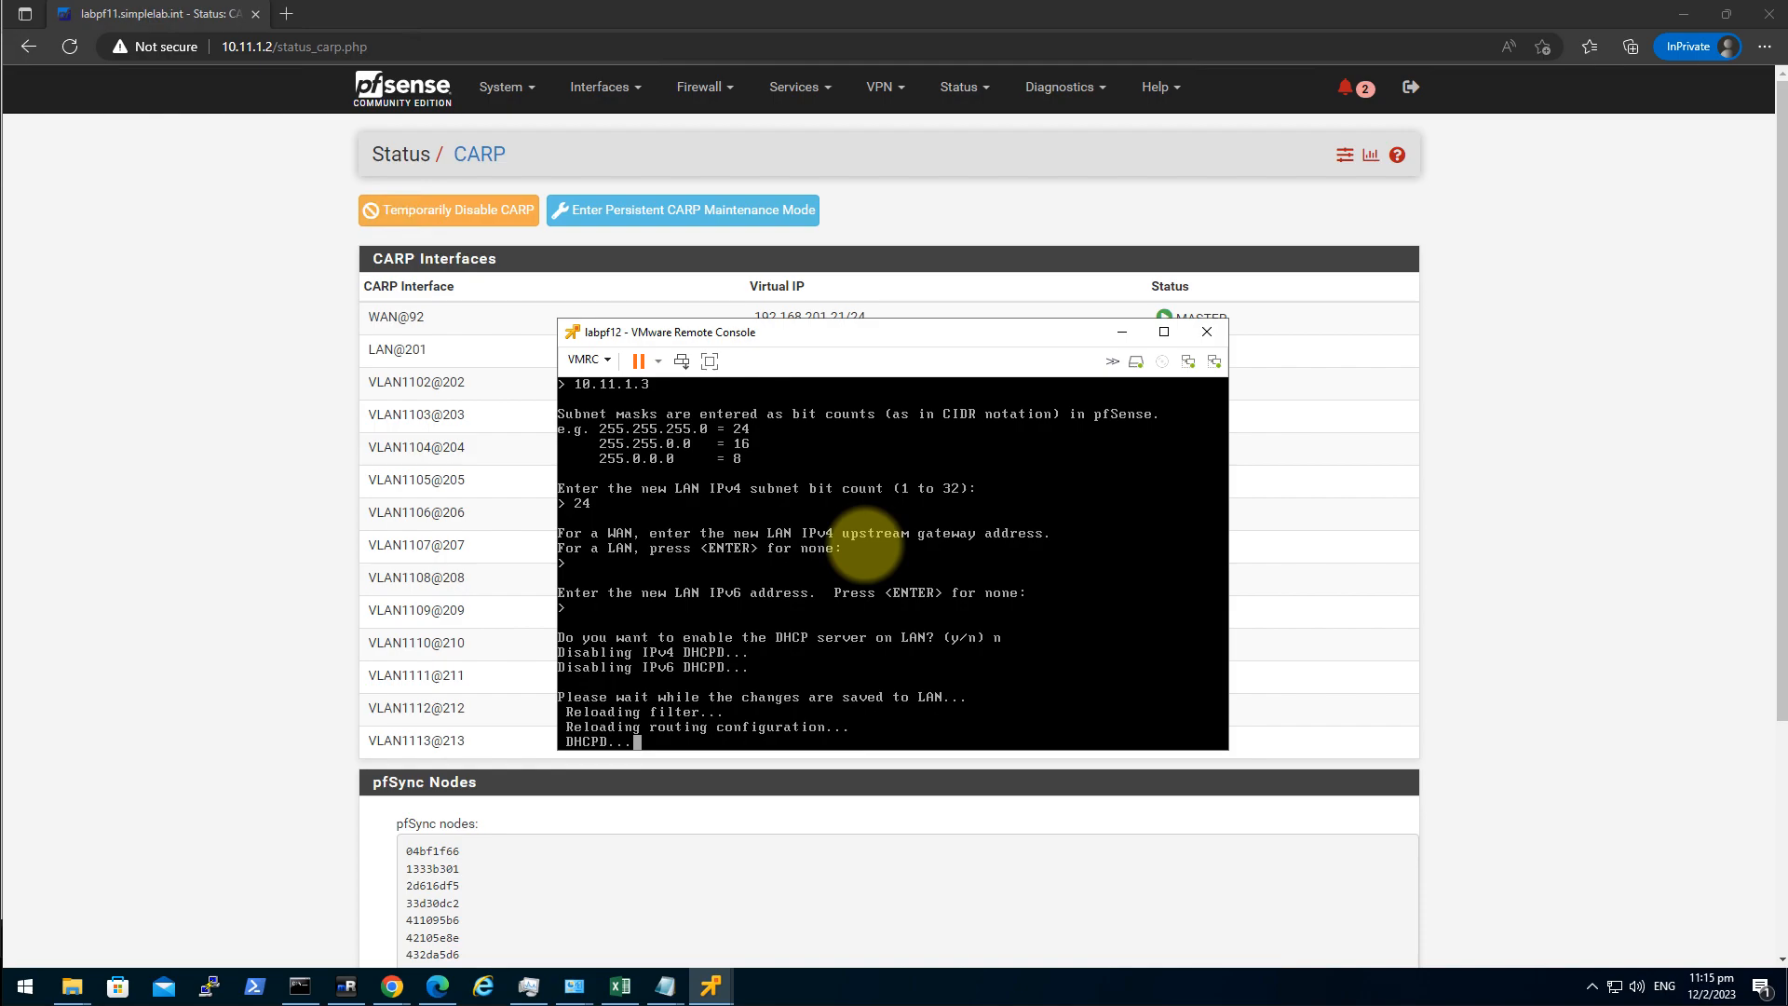
{"action": "key", "text": "Return"}
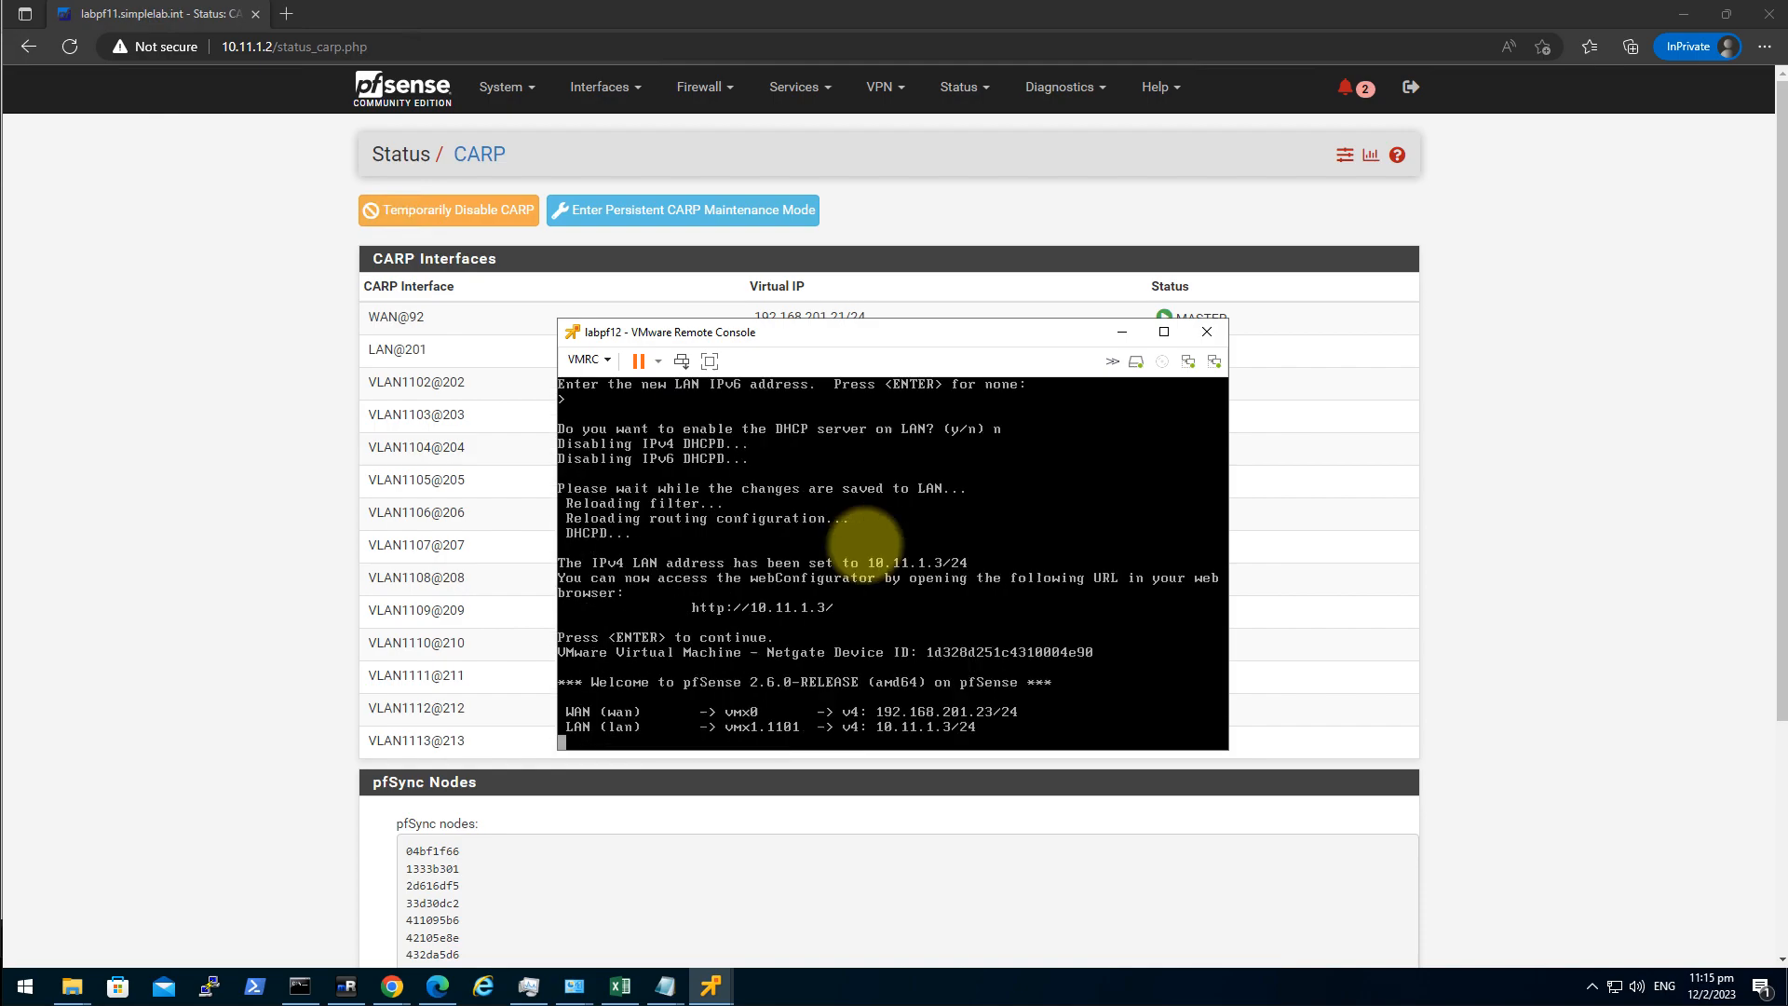
Enable Secure Shell on labpf12 with console option 14, then return to the browser.
{"action": "type", "text": "14"}
{"action": "key", "text": "Return"}
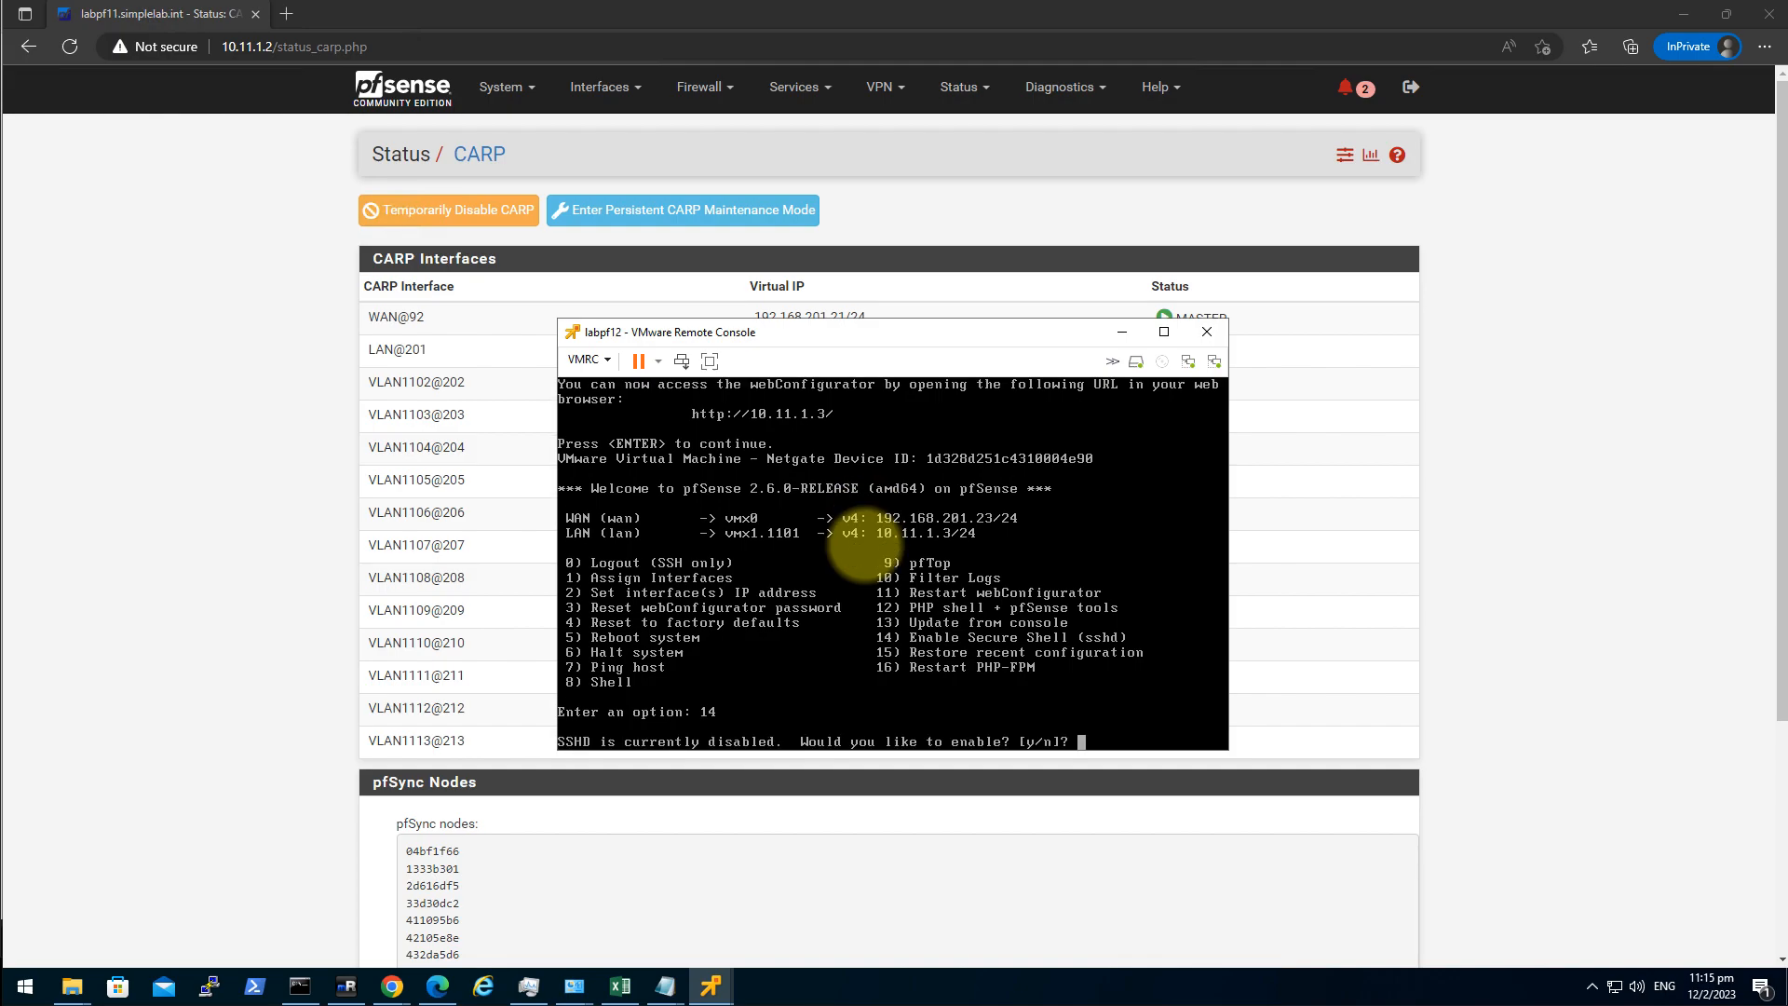
{"action": "type", "text": "y"}
{"action": "key", "text": "Return"}
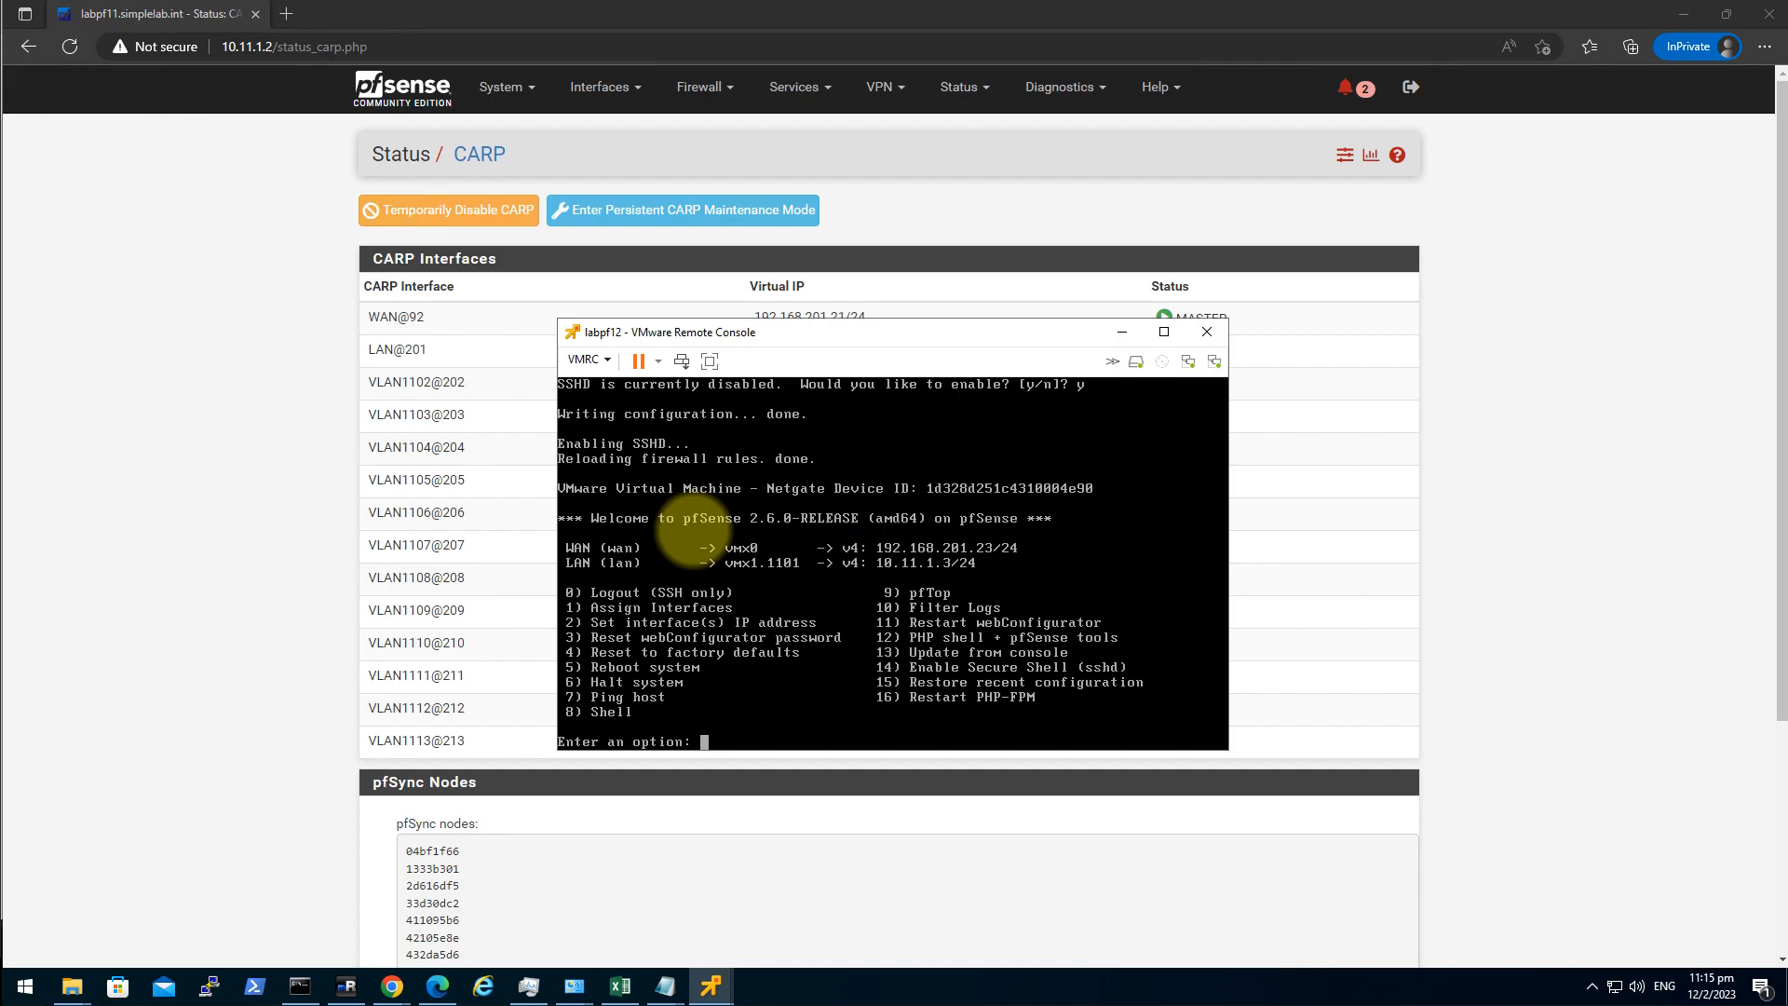
{"action": "left_click", "coordinate": [293, 20]}
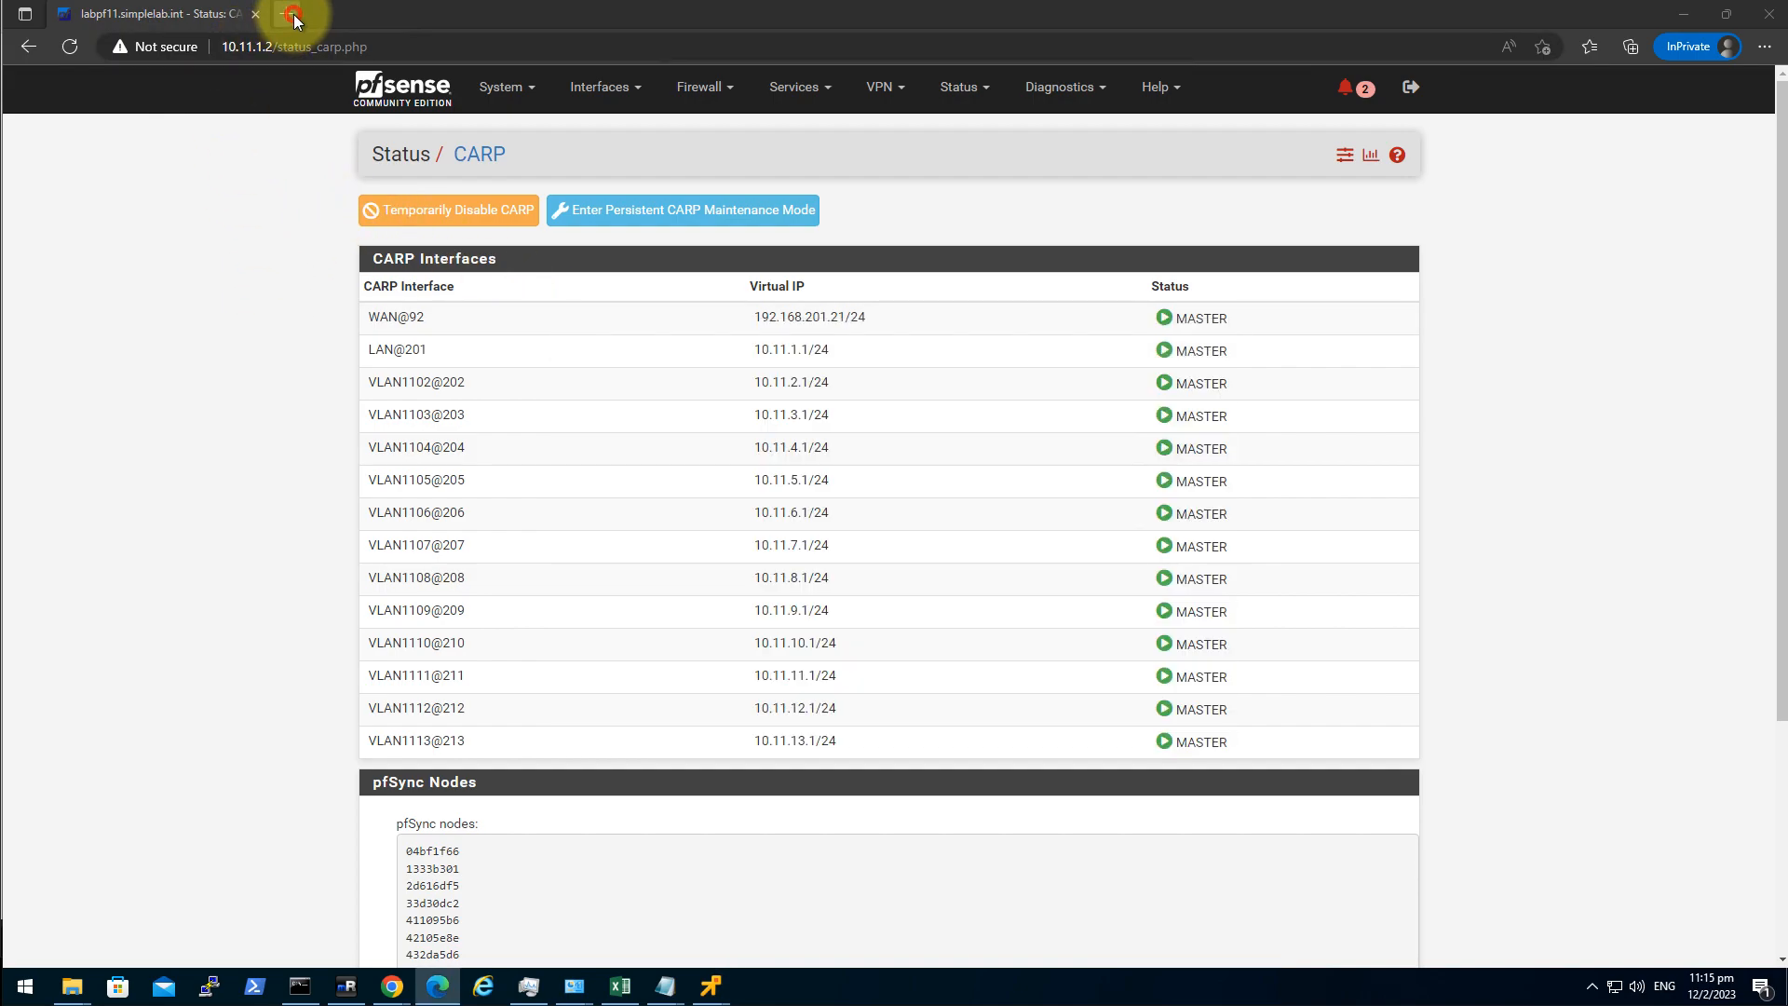
{"action": "left_click", "coordinate": [293, 20]}
{"action": "type", "text": "http"}
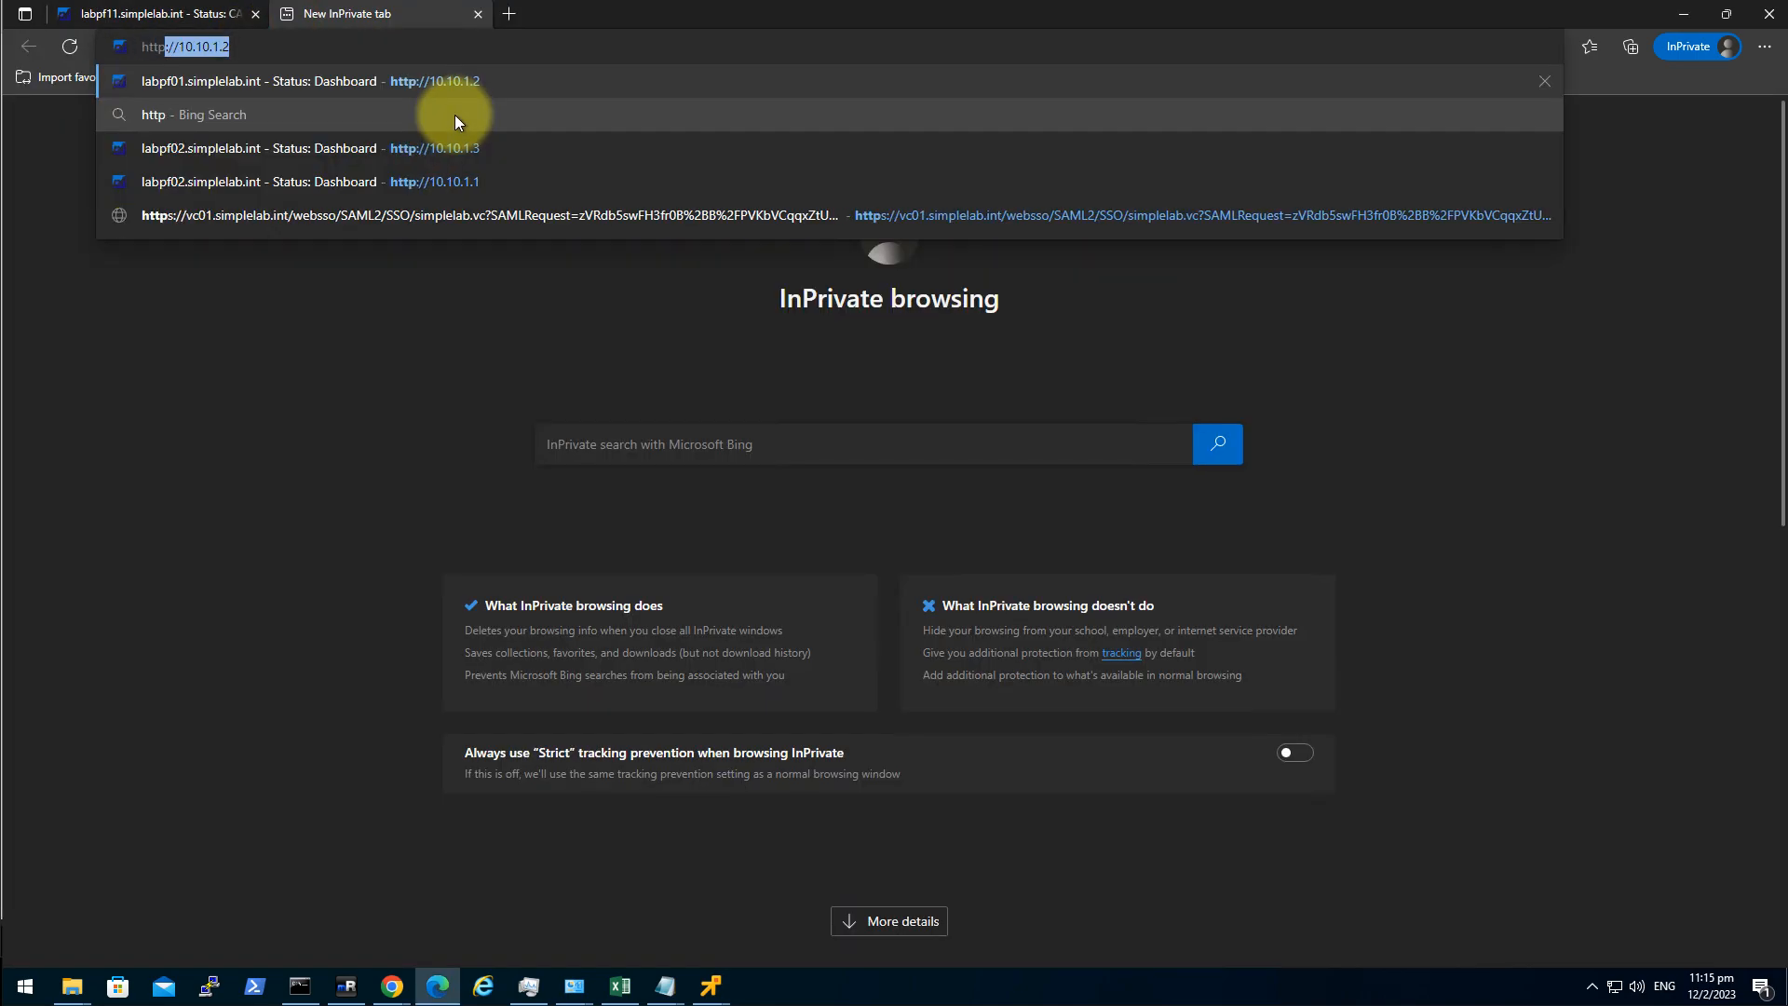
{"action": "type", "text": "://10."}
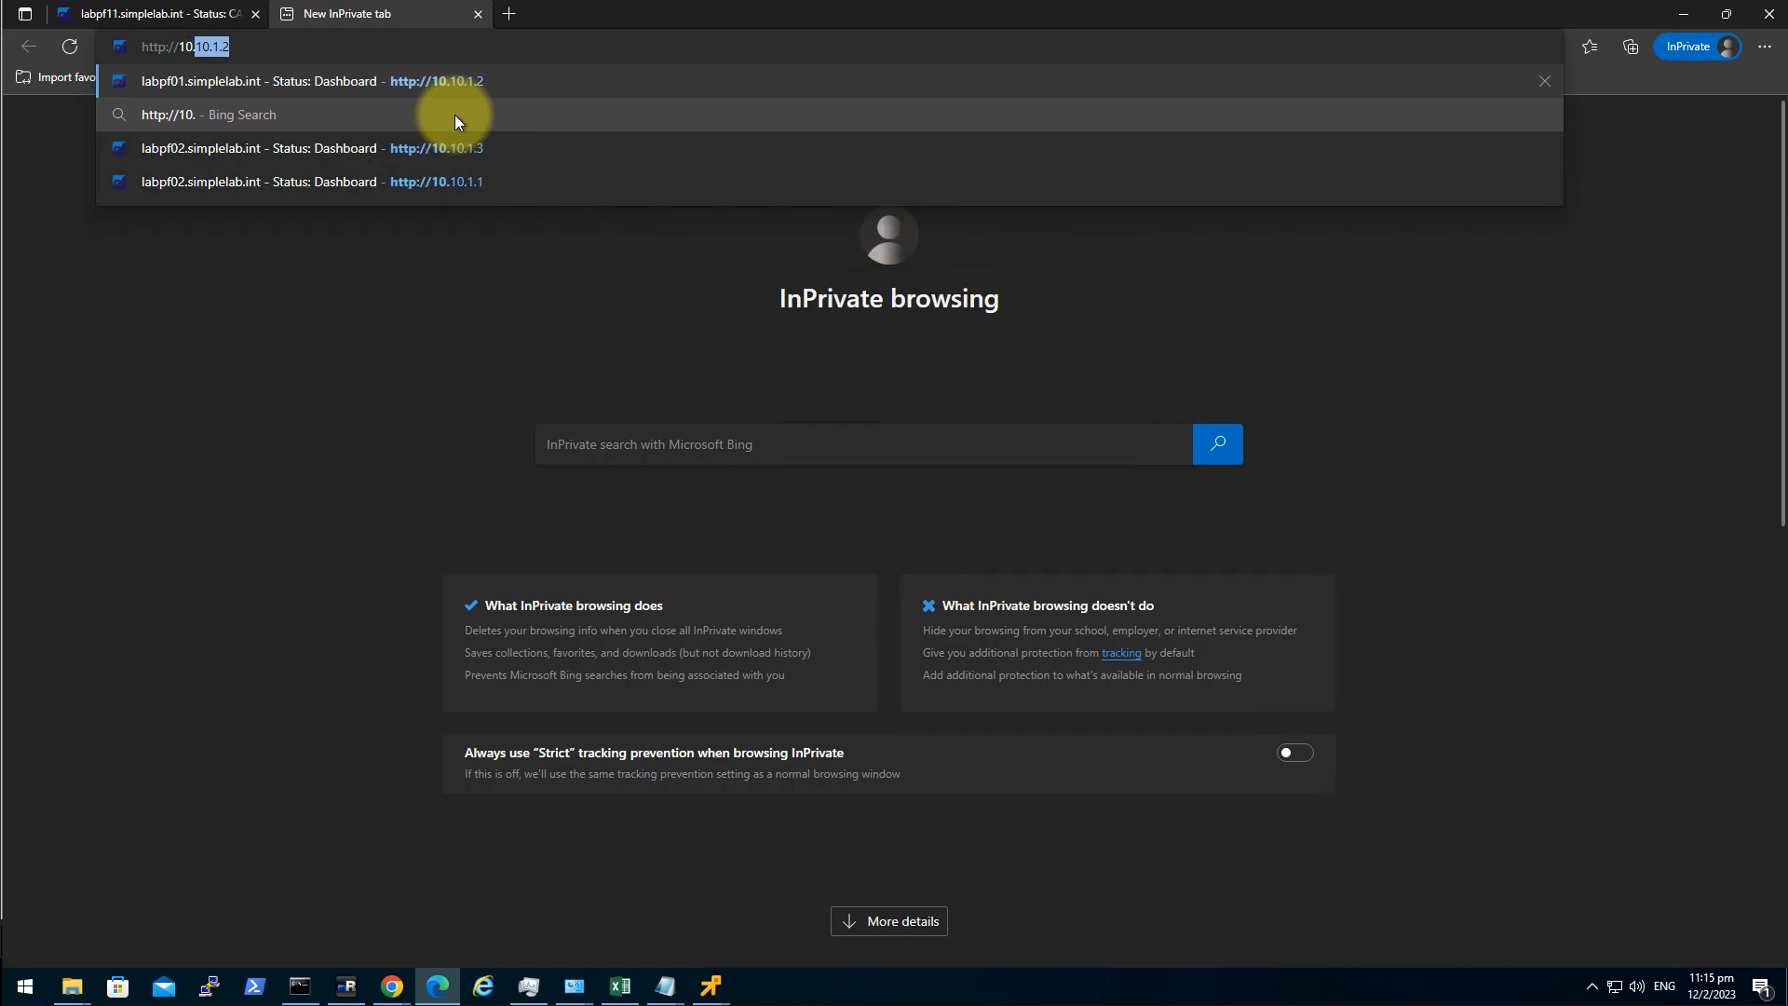
{"action": "type", "text": "11.1.3"}
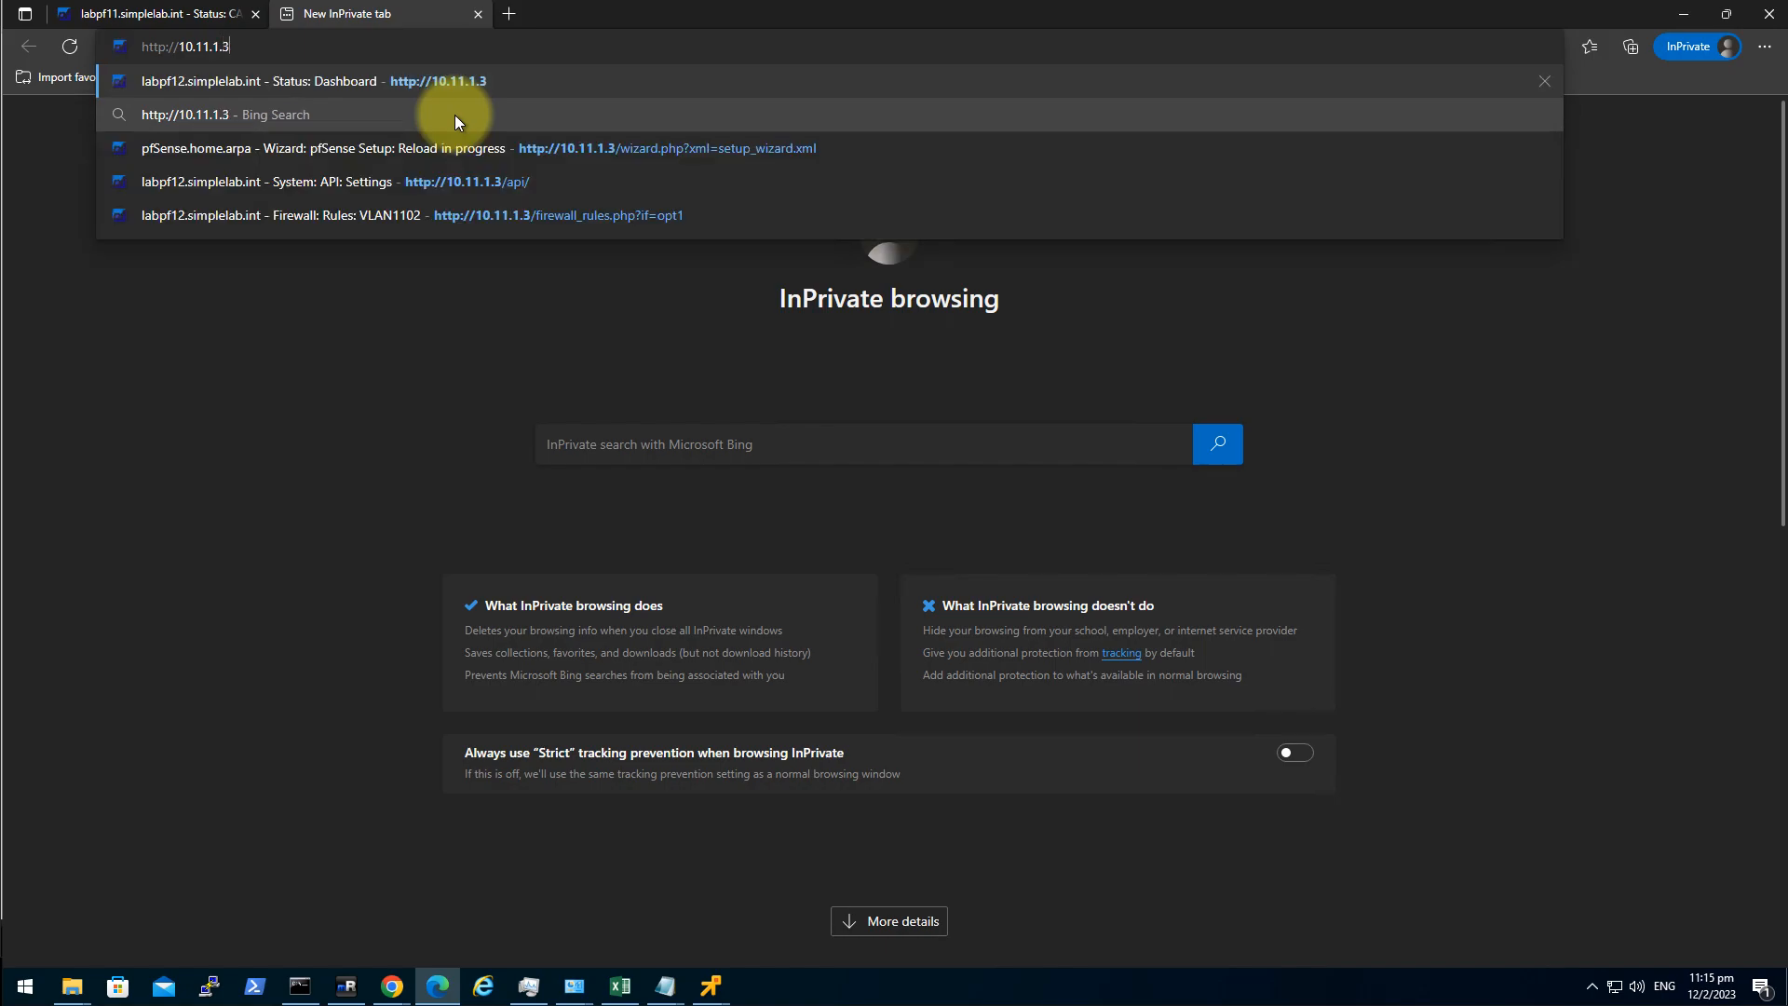
{"action": "key", "text": "Return"}
{"action": "type", "text": "admin•••••"}
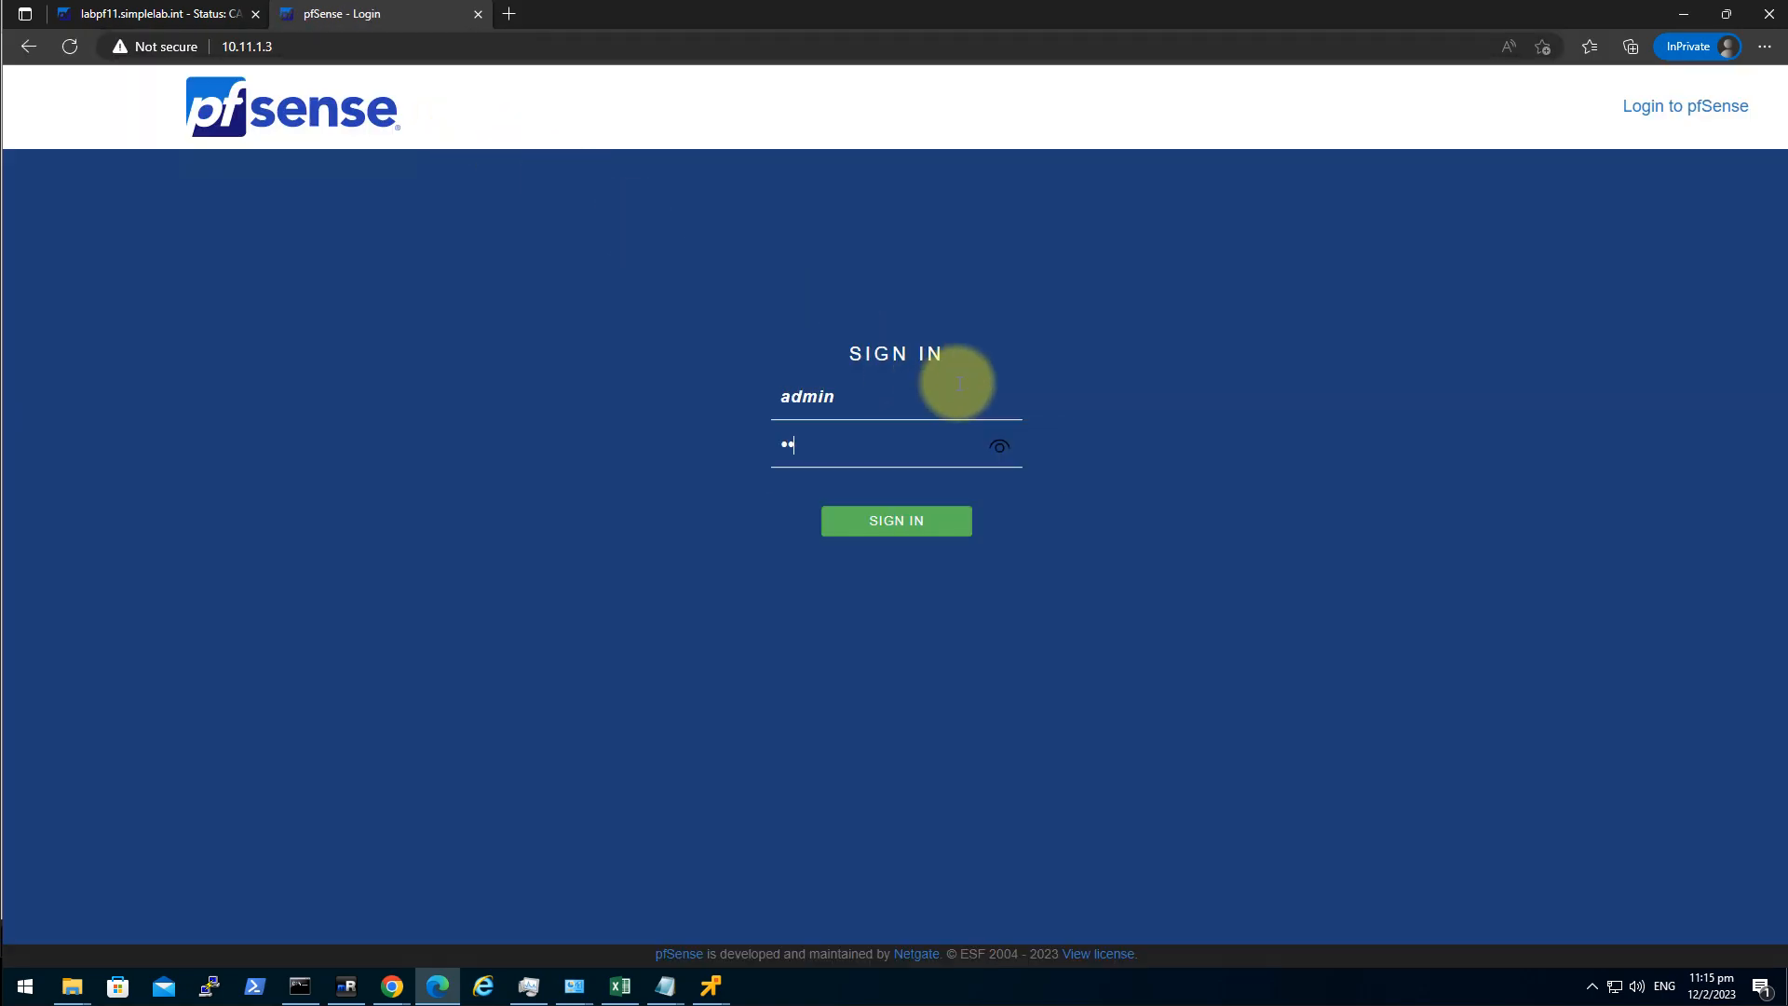
{"action": "key", "text": "Return"}
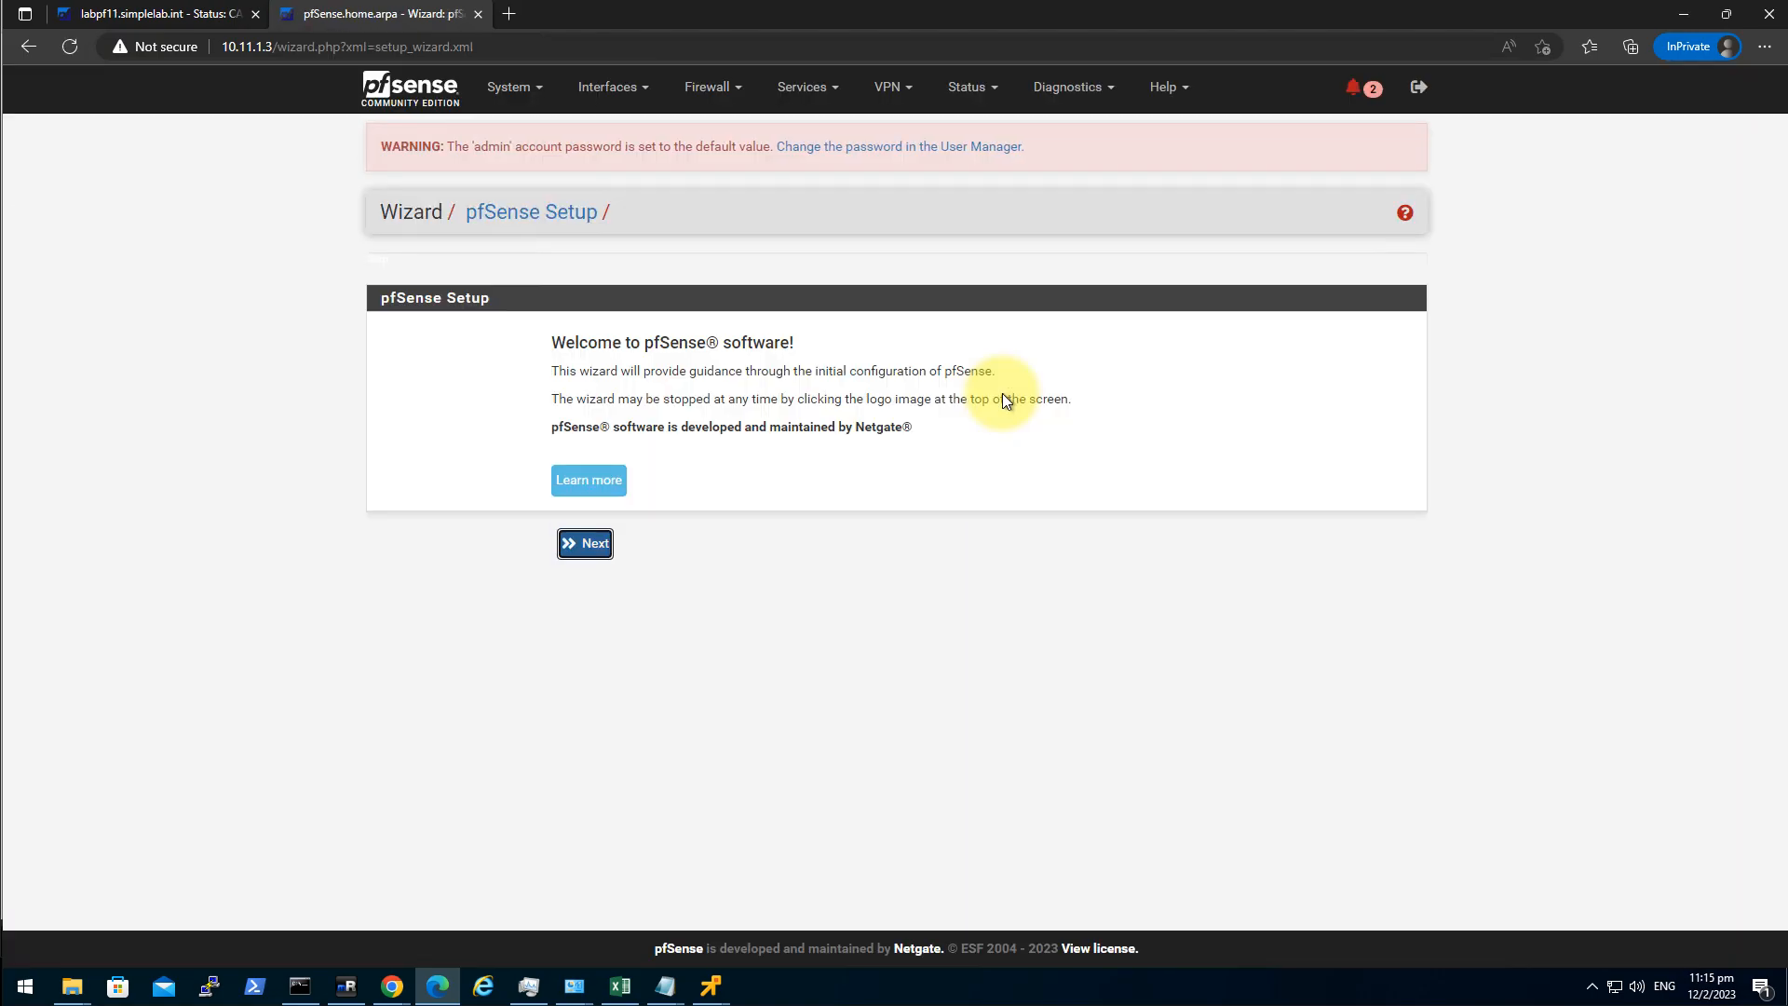
Start the setup wizard and set hostname labpf12 with domain simplelab.int.
{"action": "left_click", "coordinate": [585, 549]}
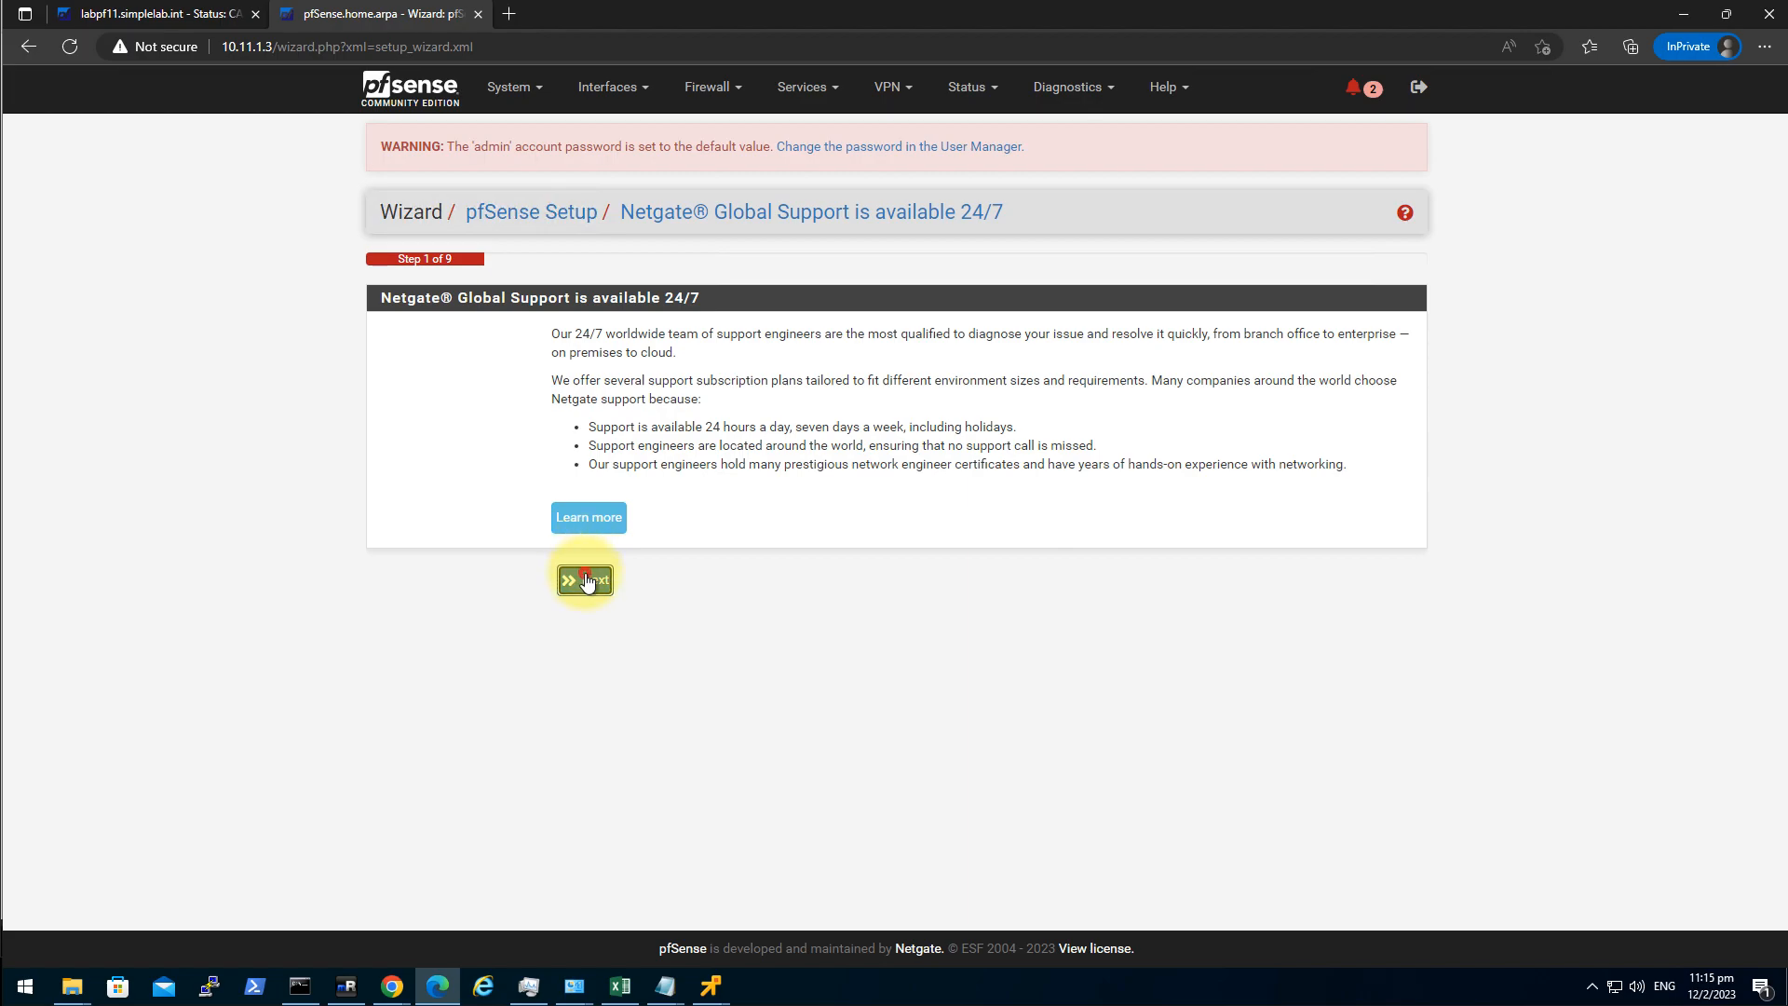
{"action": "left_click", "coordinate": [586, 580]}
{"action": "double_click", "coordinate": [652, 373]}
{"action": "key", "text": "BackSpace"}
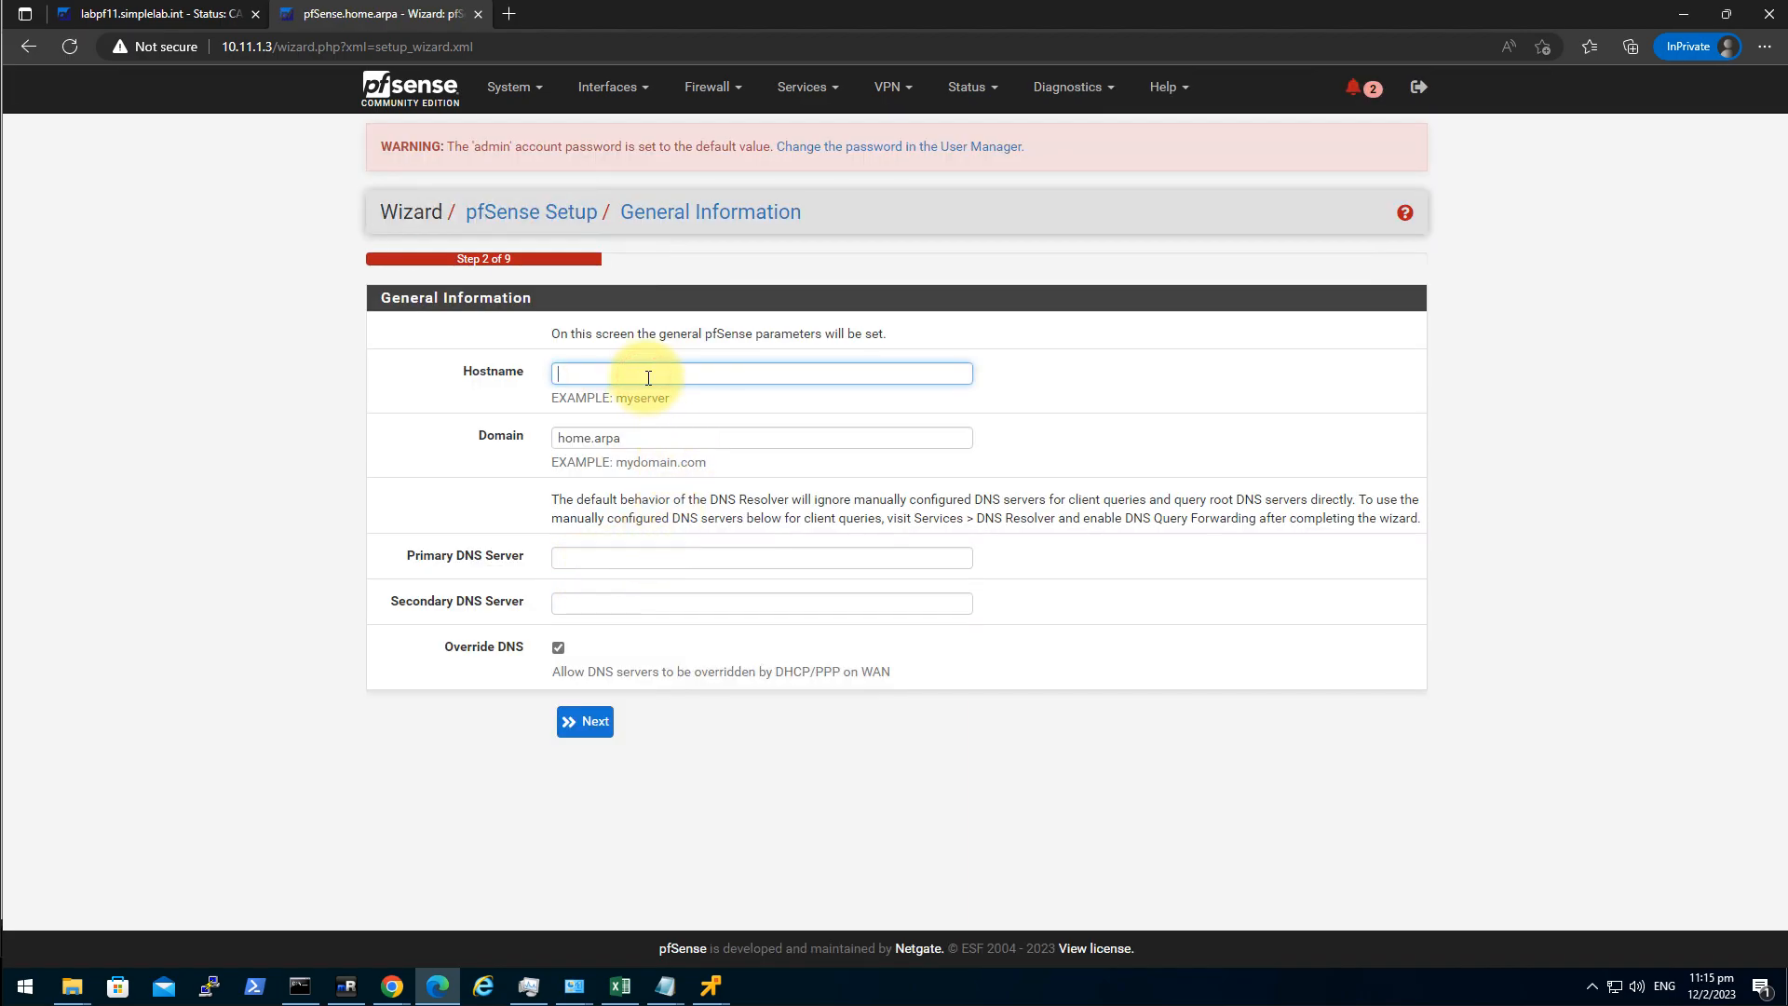
{"action": "type", "text": "labp"}
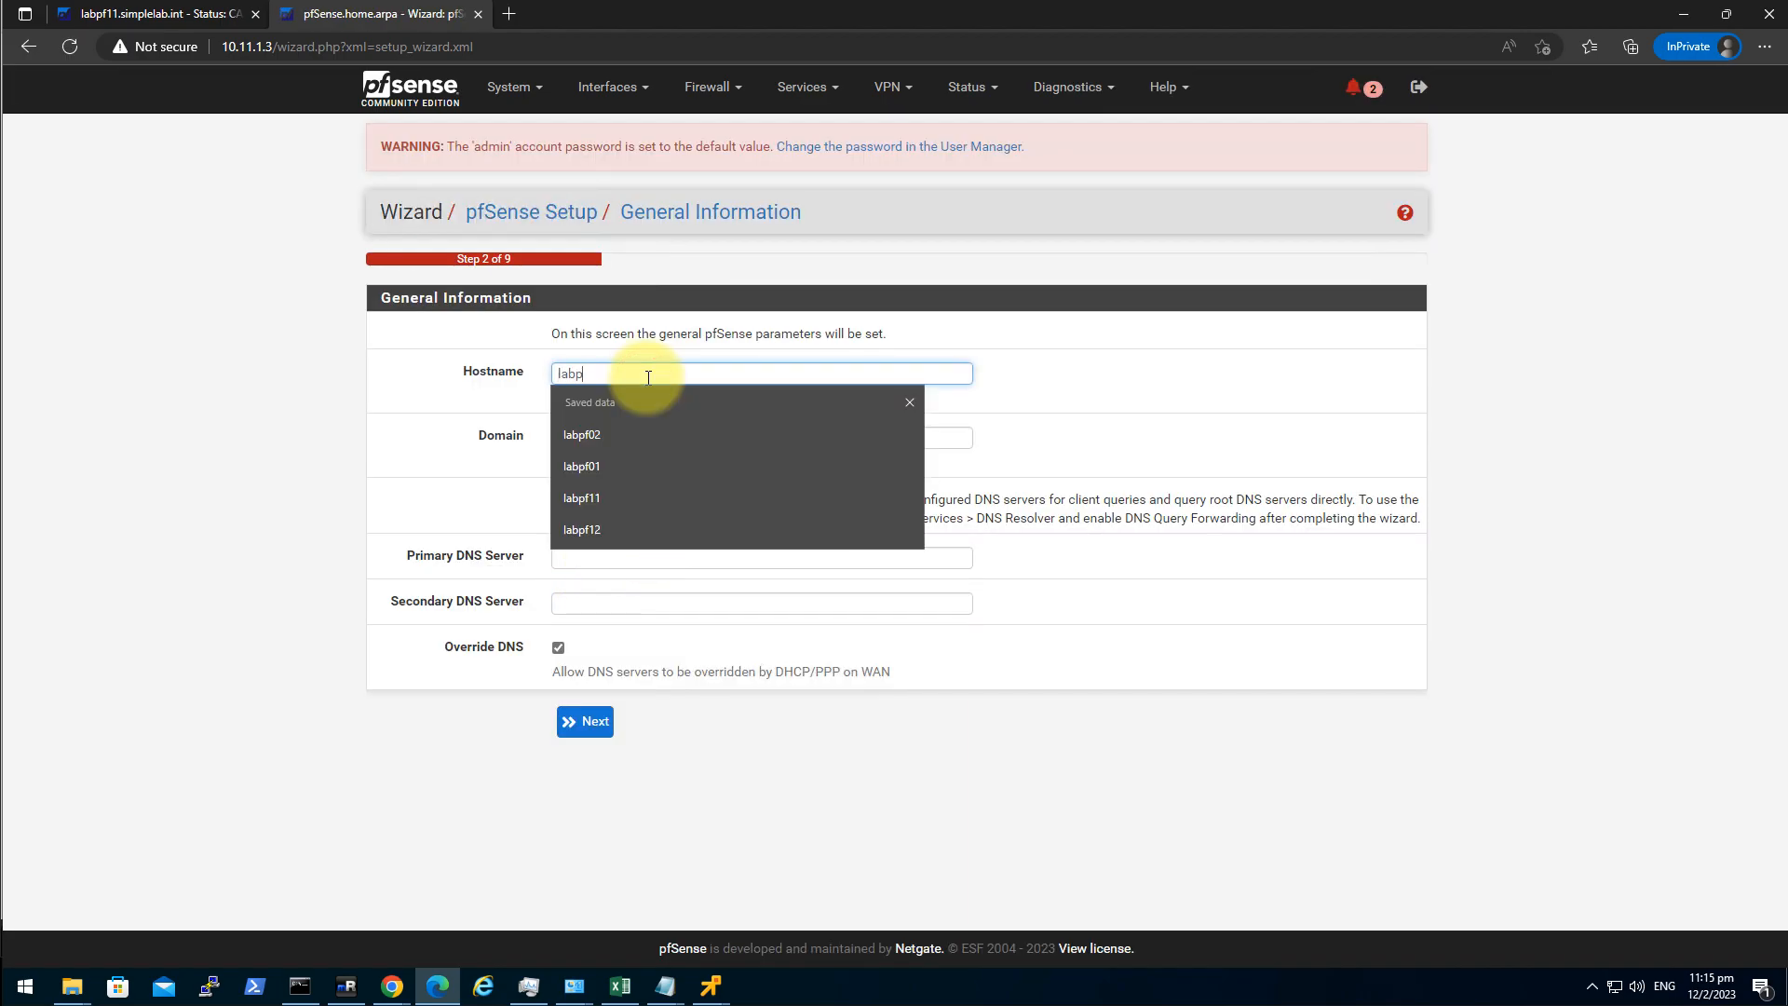
{"action": "type", "text": "f12"}
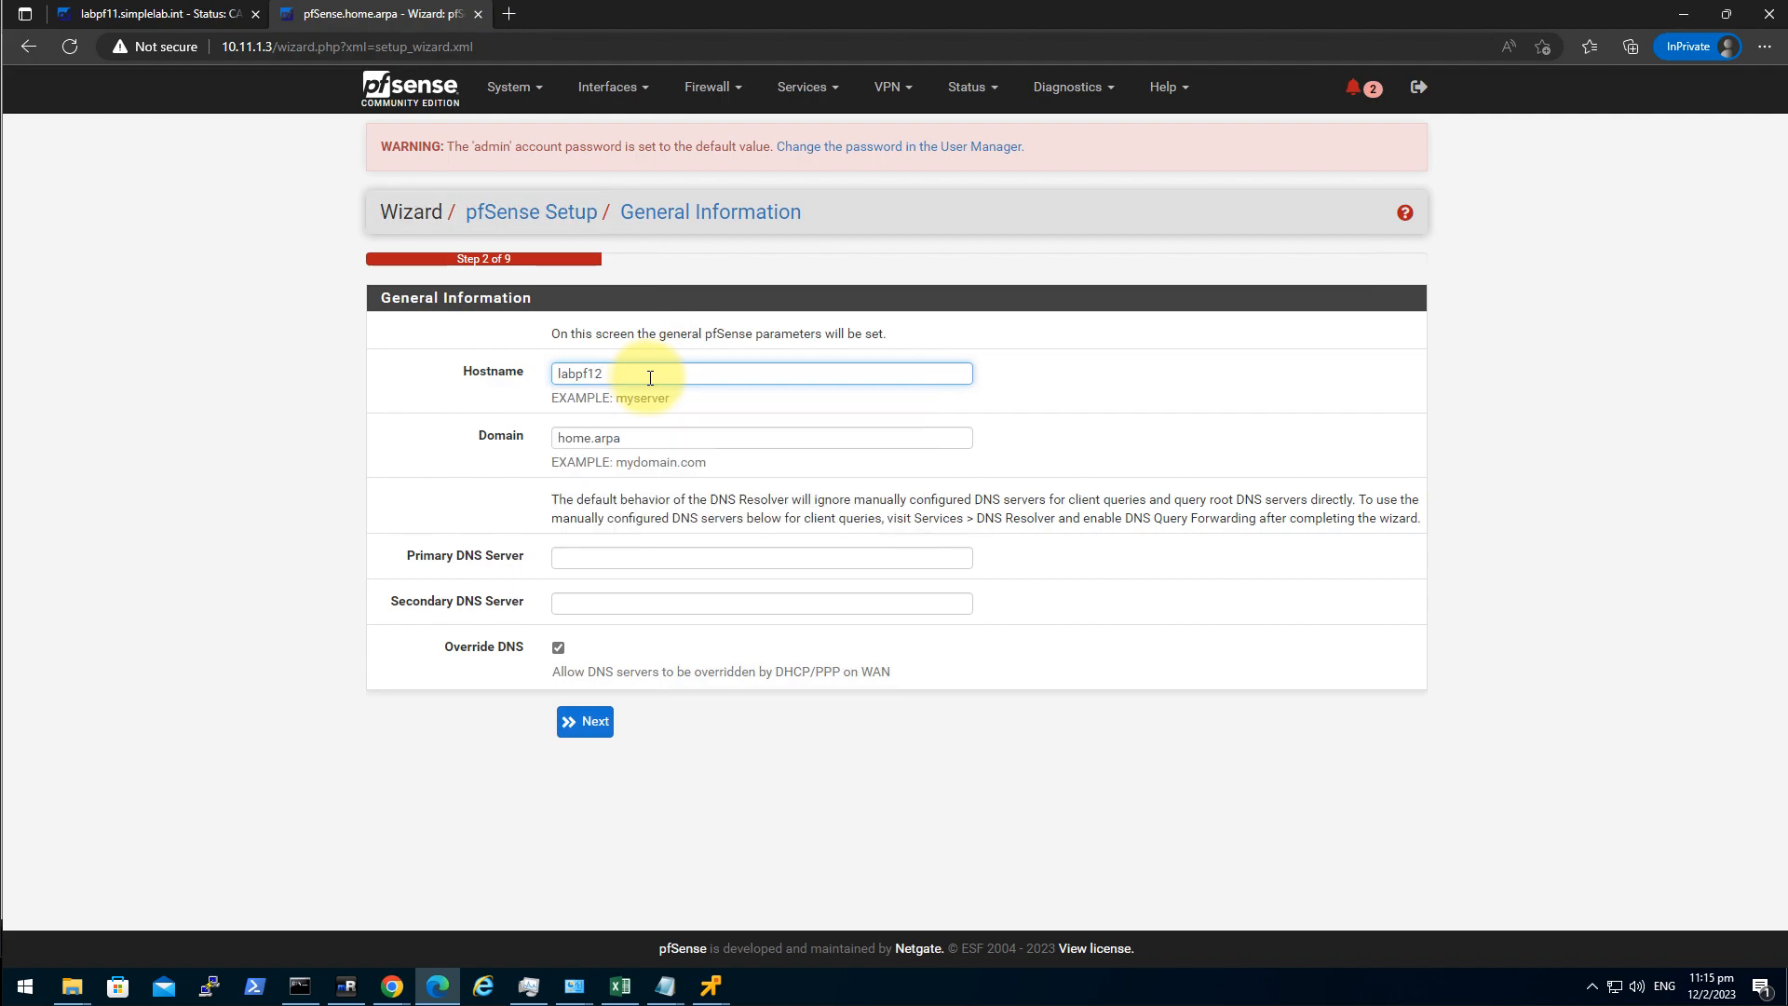
{"action": "double_click", "coordinate": [669, 439]}
{"action": "key", "text": "BackSpace"}
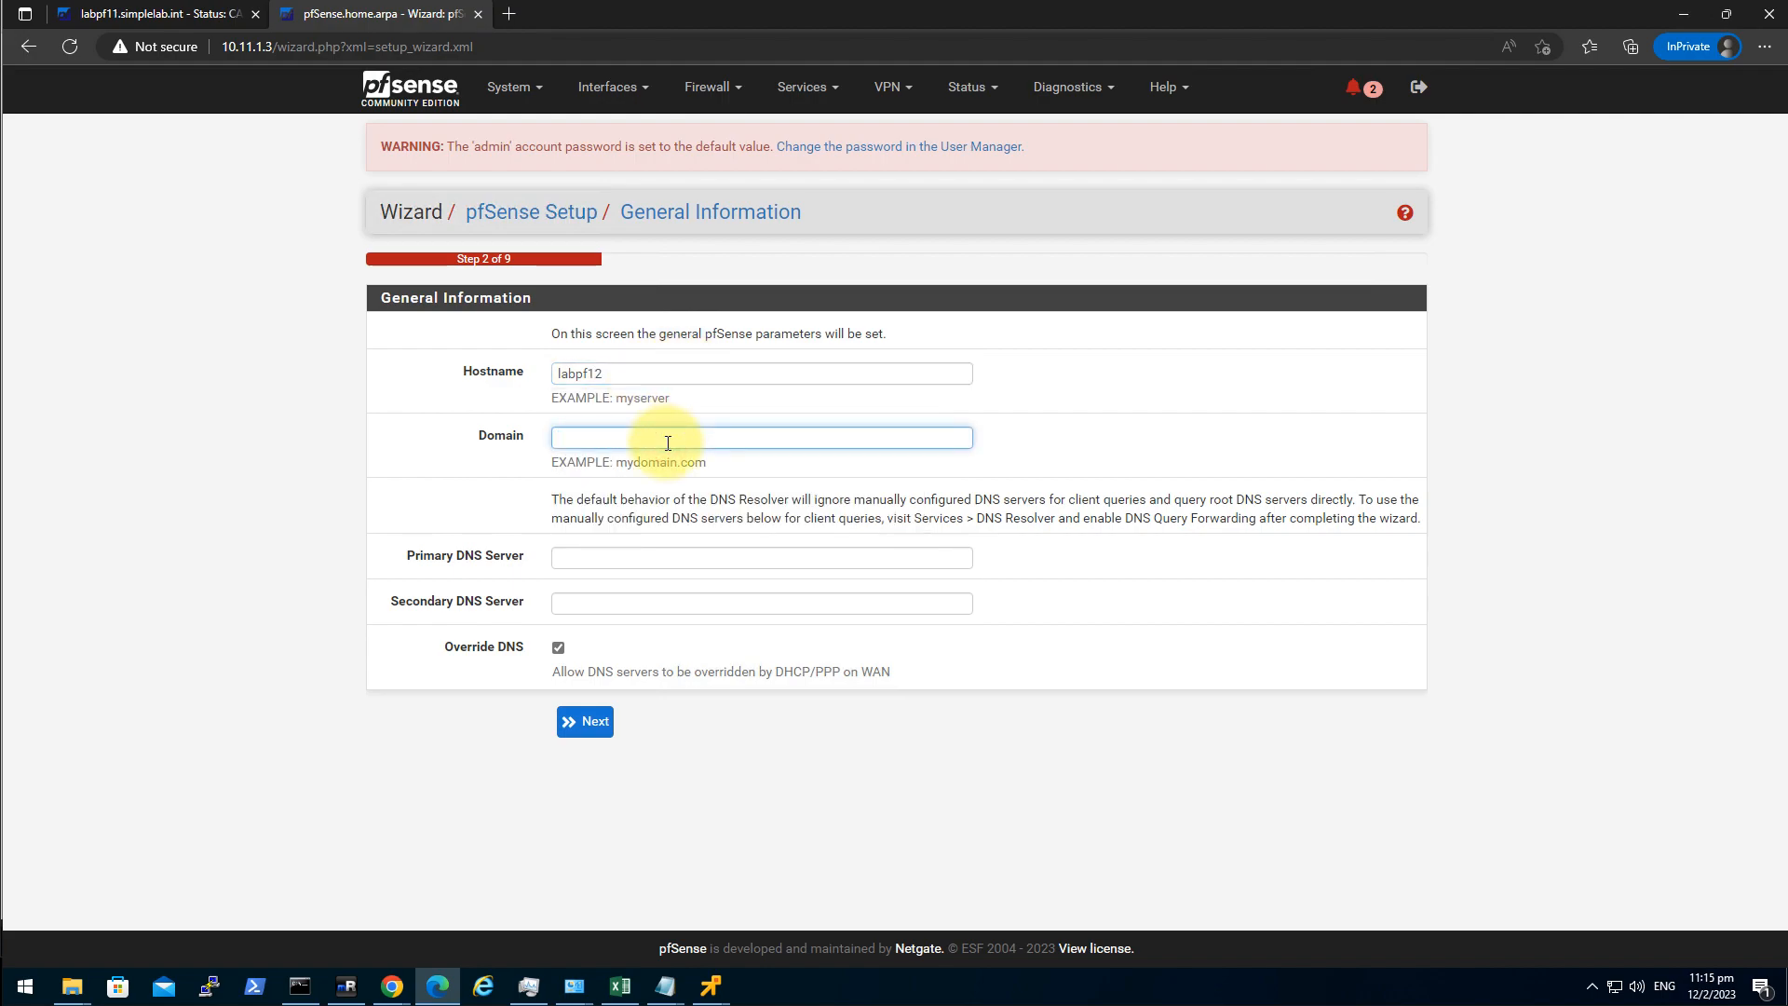
{"action": "type", "text": "sim"}
{"action": "key", "text": "Down"}
{"action": "key", "text": "Return"}
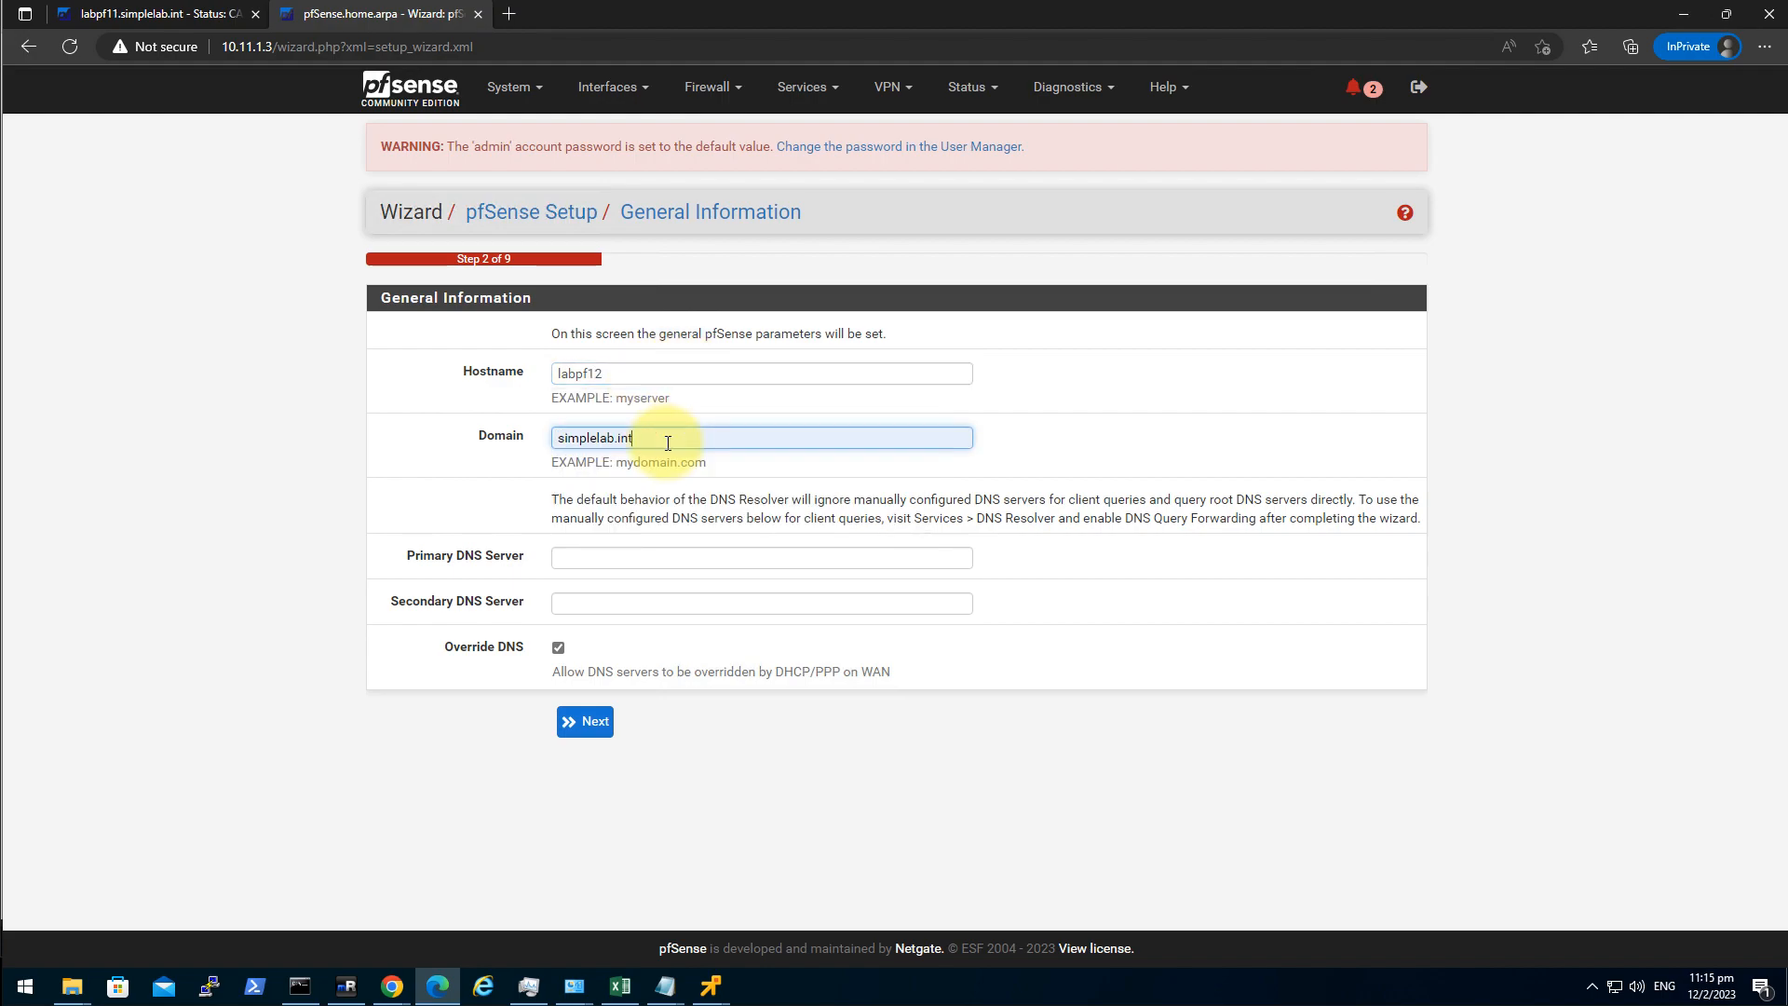
Set primary DNS 8.8.8.8 and secondary DNS 1.1.1.1.
{"action": "left_click", "coordinate": [633, 561]}
{"action": "left_click", "coordinate": [602, 619]}
{"action": "left_click", "coordinate": [619, 604]}
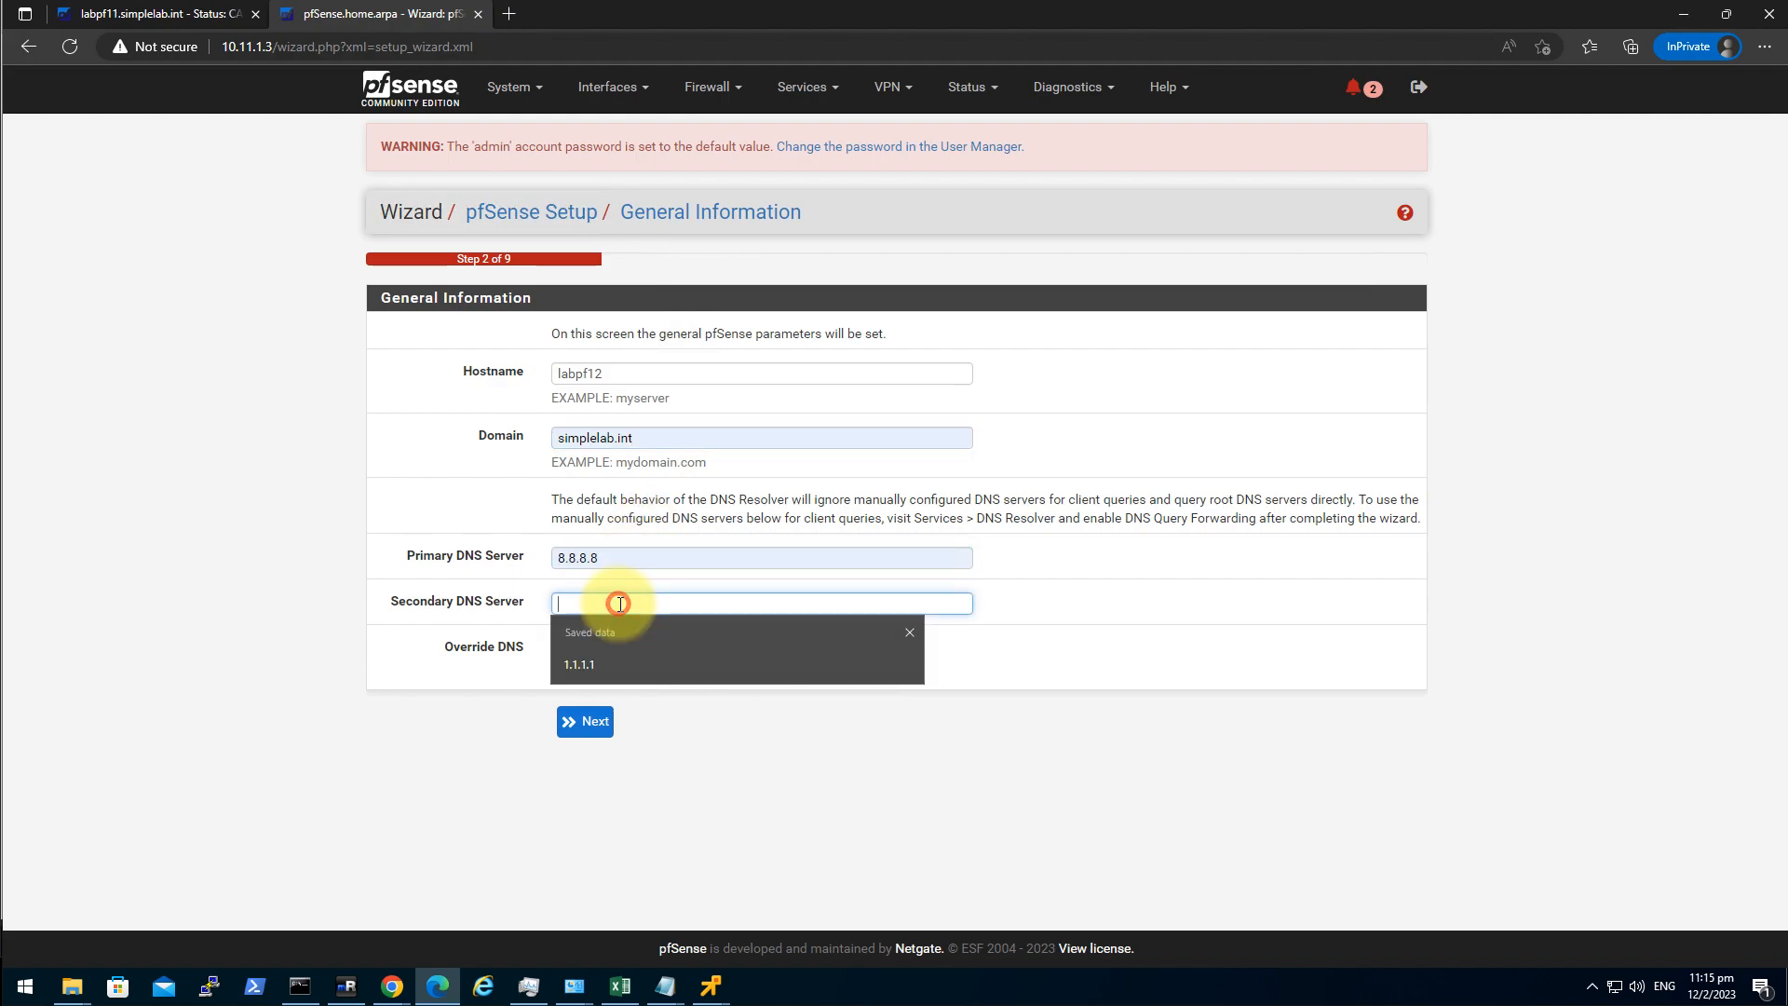
{"action": "left_click", "coordinate": [622, 658]}
{"action": "left_click", "coordinate": [586, 726]}
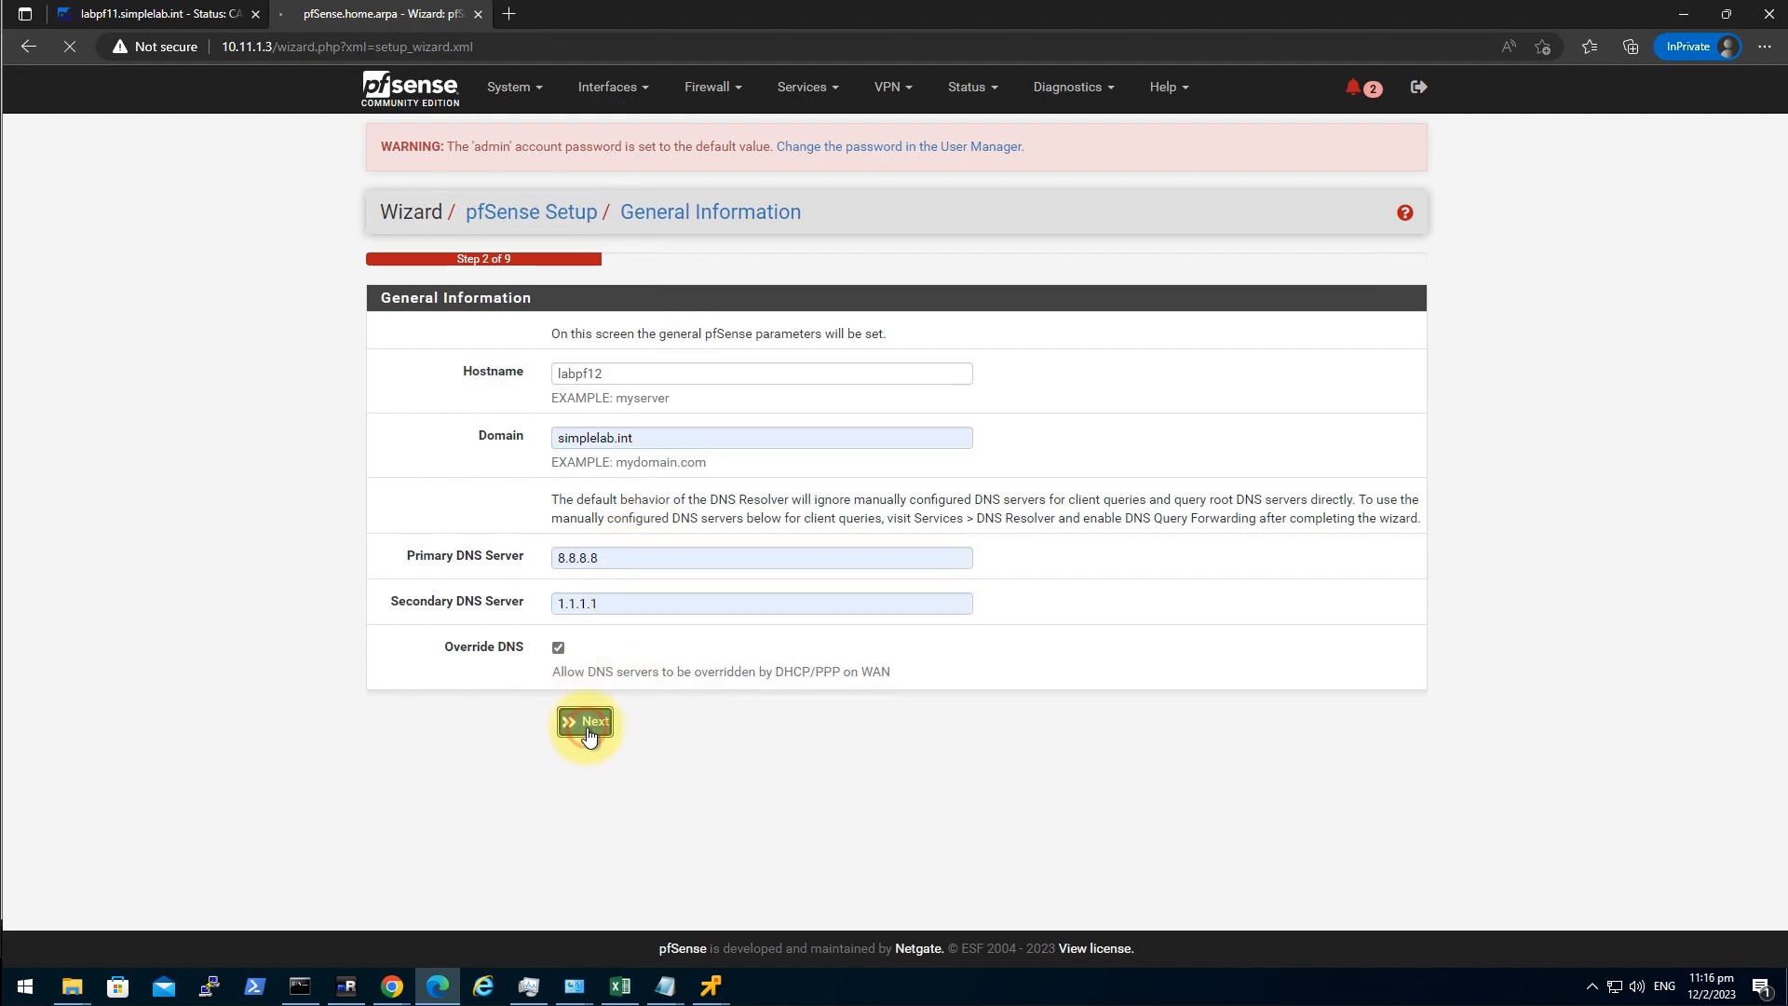
Set time server stdtime.gov.hk and timezone Asia/Hong_Kong.
{"action": "double_click", "coordinate": [743, 375]}
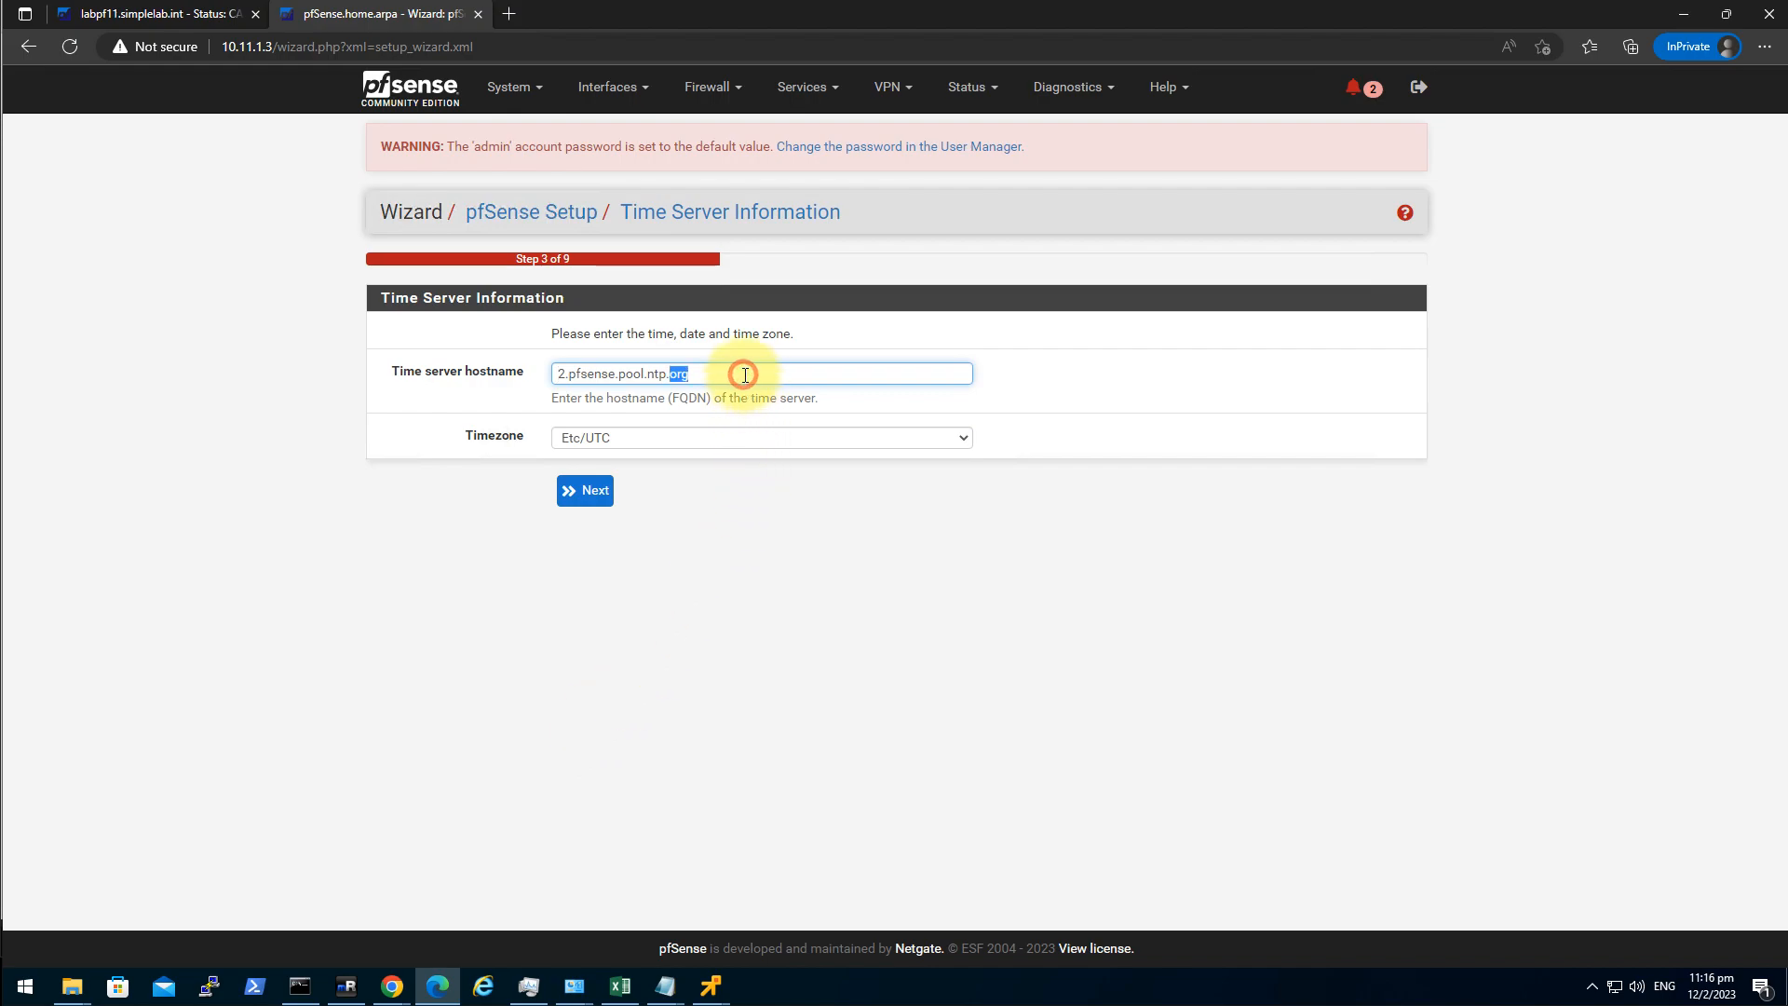
{"action": "triple_click", "coordinate": [745, 374]}
{"action": "key", "text": "BackSpace"}
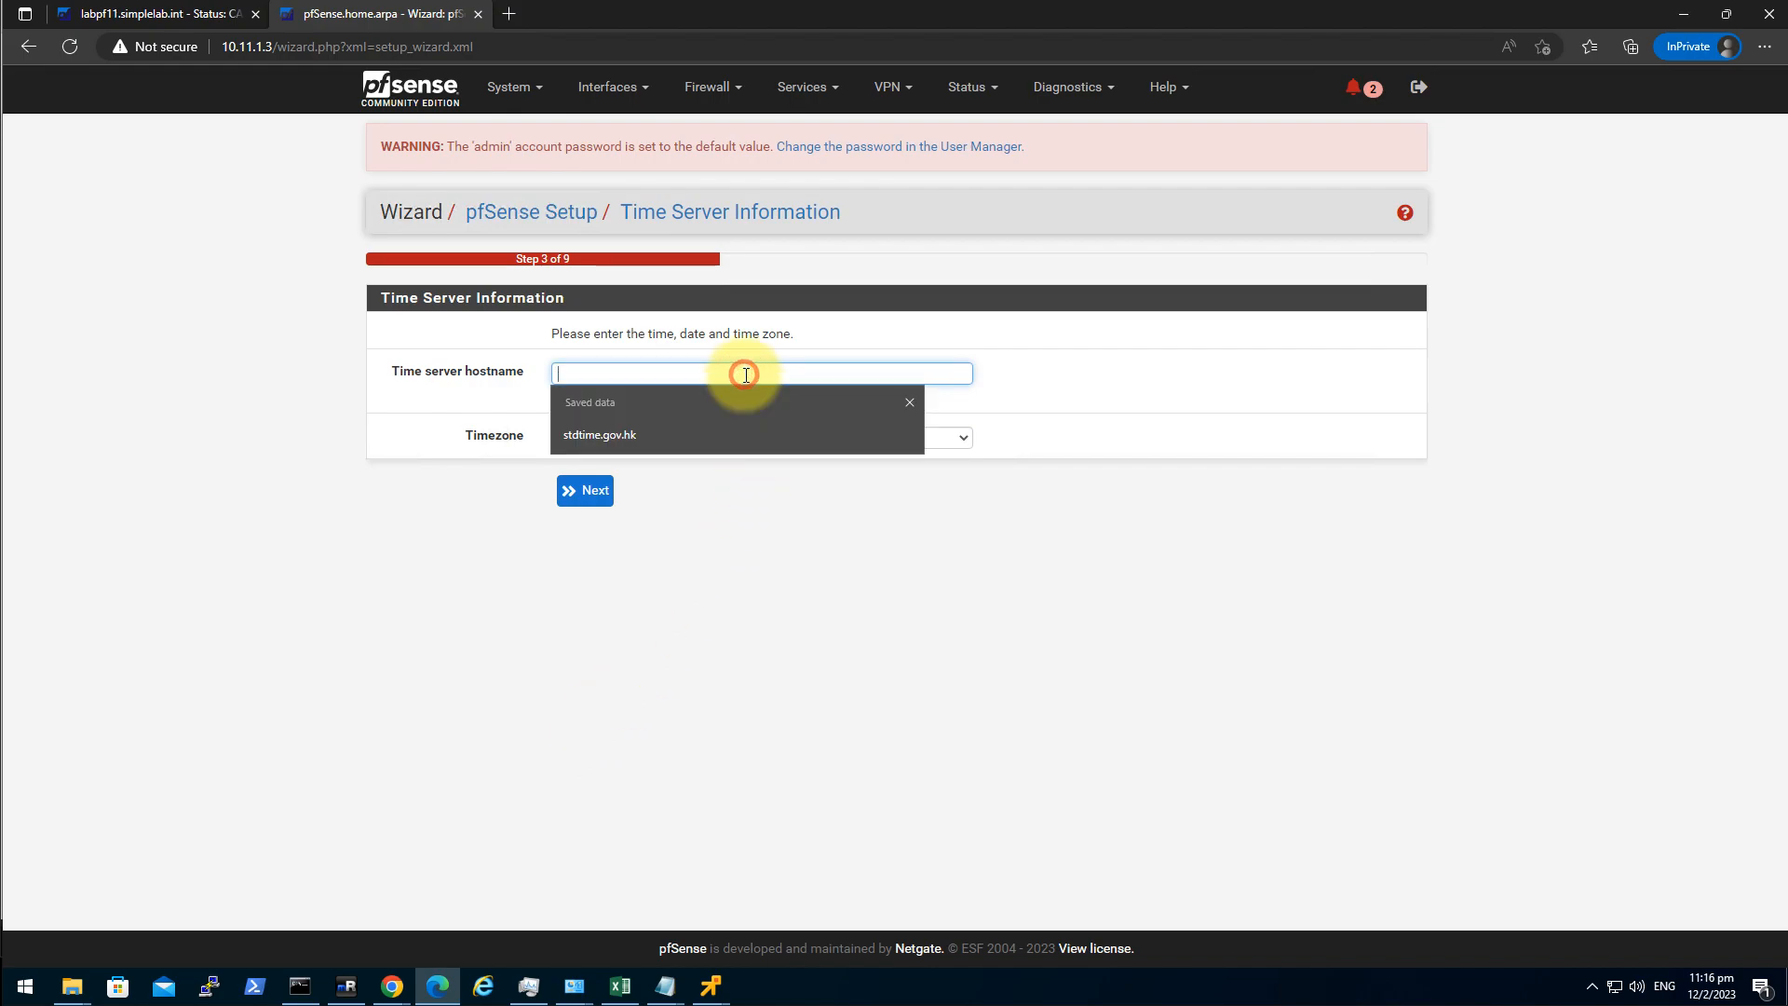
{"action": "left_click", "coordinate": [712, 433]}
{"action": "left_click", "coordinate": [712, 433]}
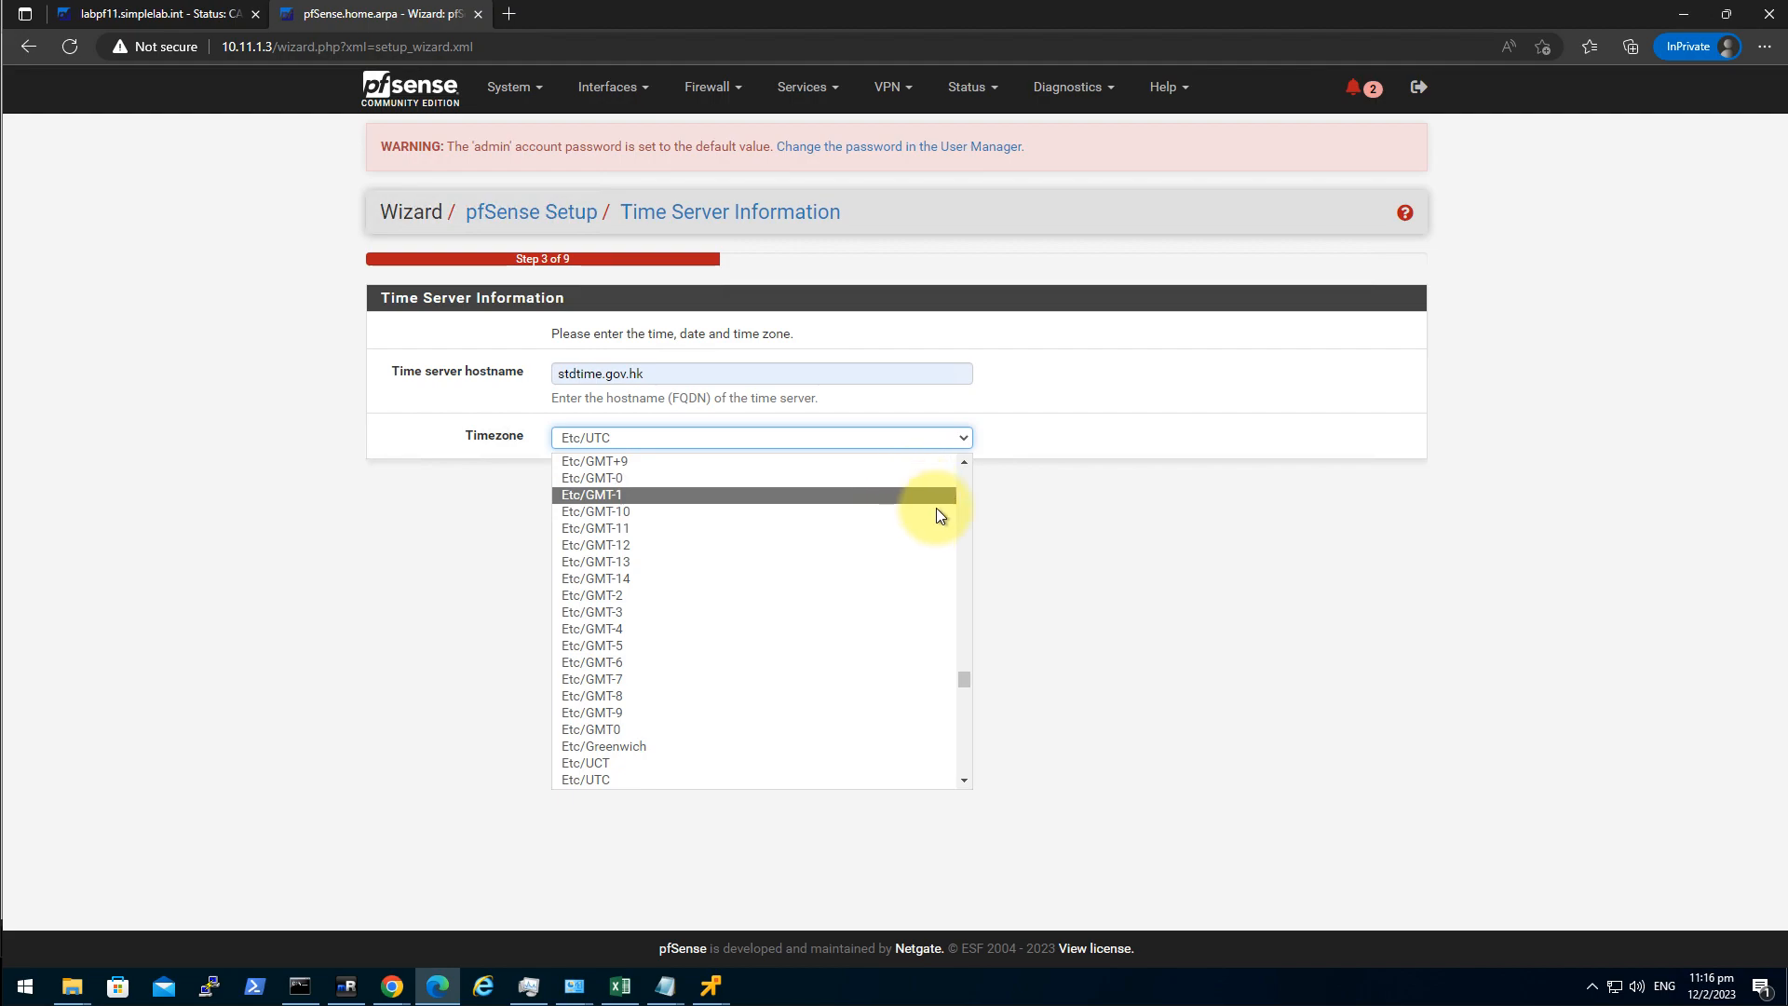
{"action": "left_click_drag", "start_coordinate": [965, 676], "coordinate": [976, 607]}
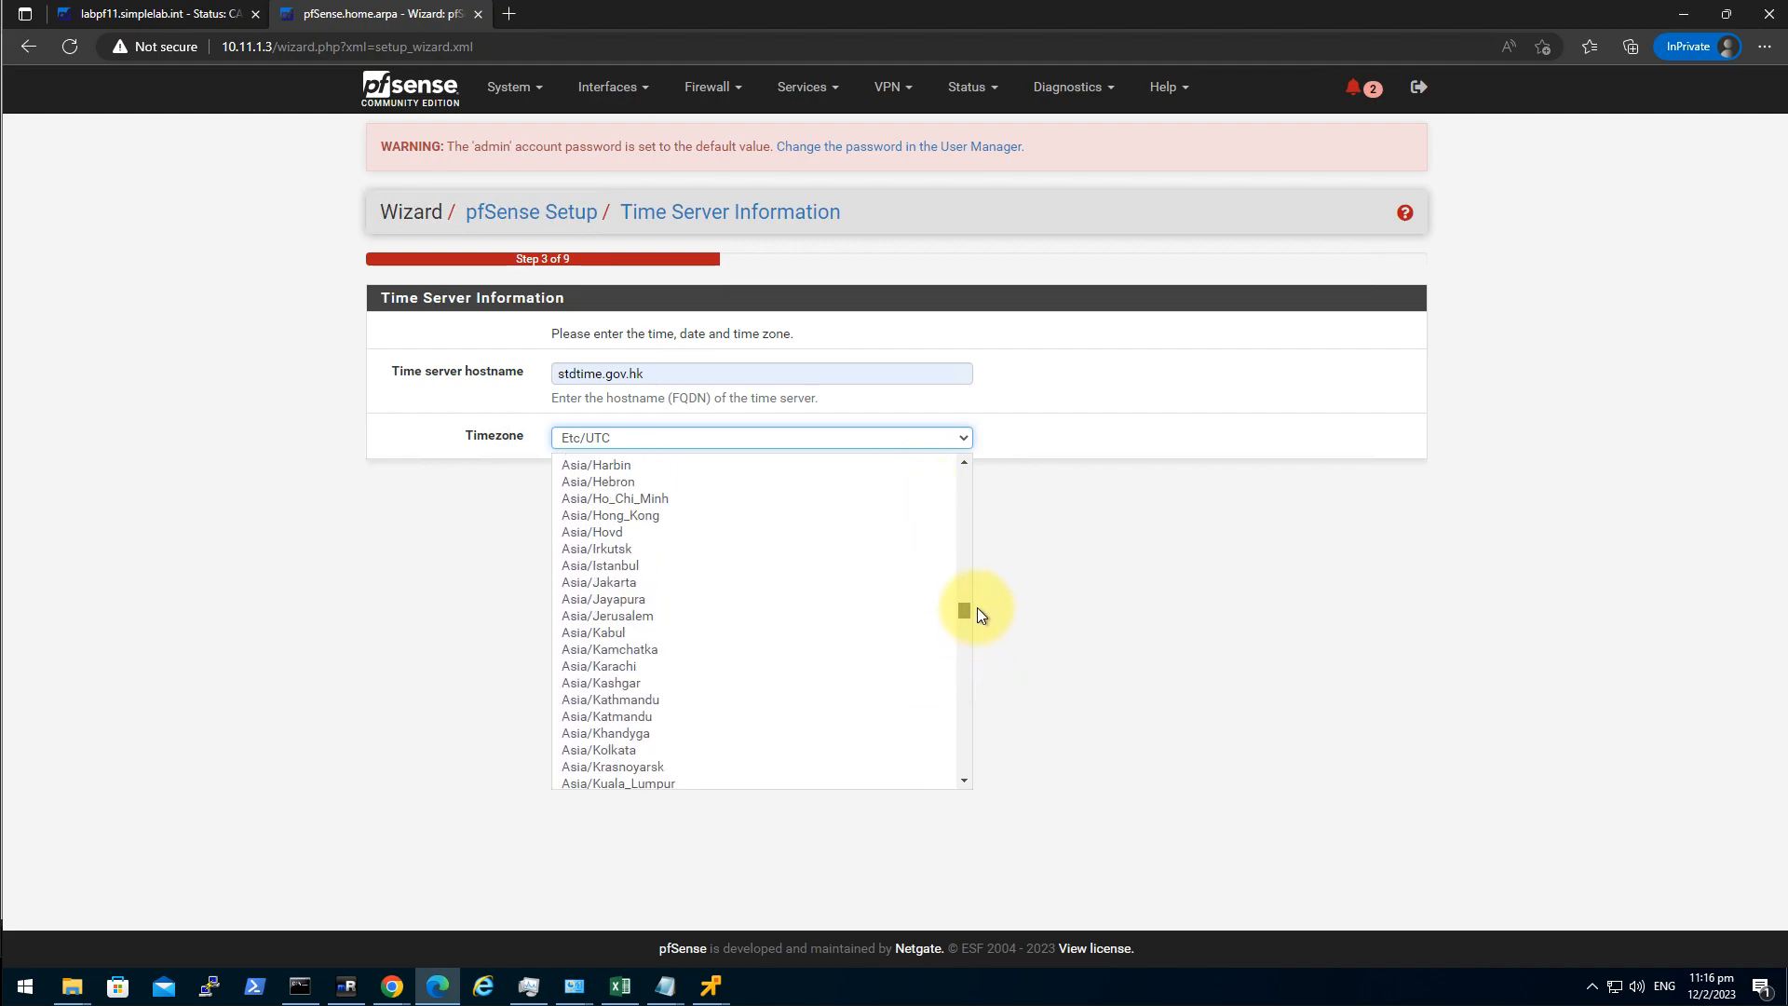
{"action": "left_click", "coordinate": [806, 518]}
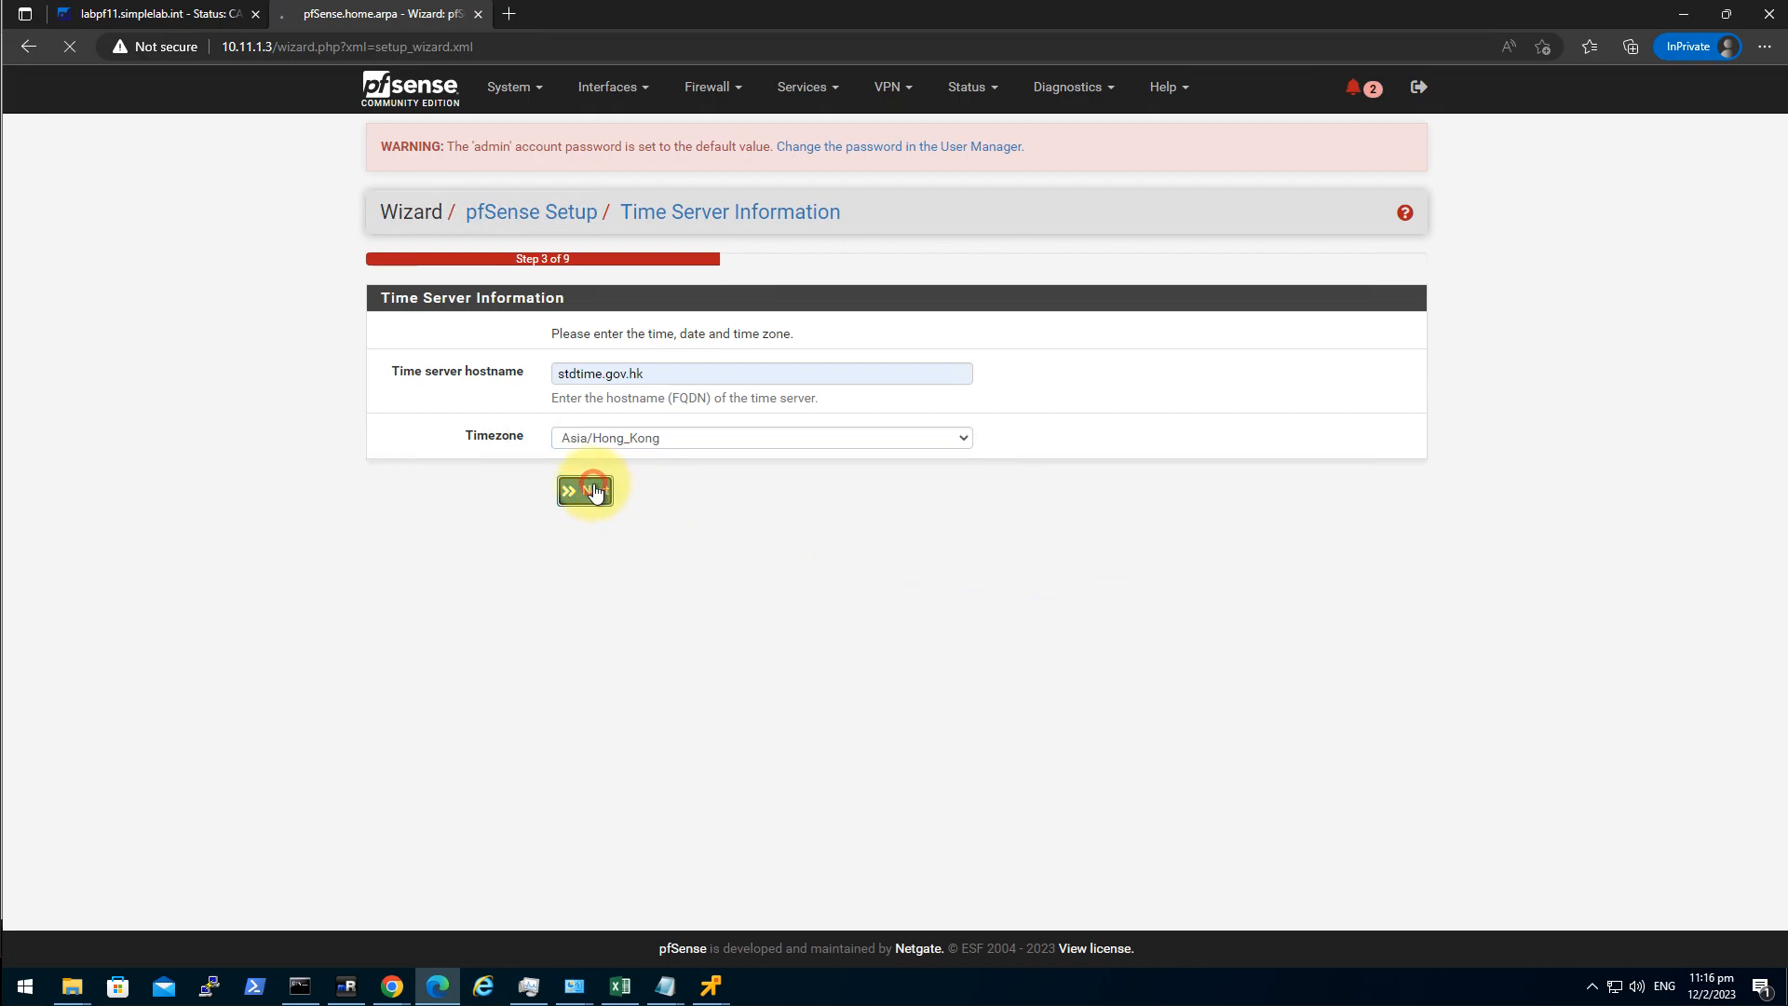
{"action": "left_click", "coordinate": [587, 487]}
Stop blocking RFC1918 private and bogon networks on WAN, keeping LAN settings unchanged.
{"action": "scroll", "coordinate": [371, 377], "scroll_direction": "down", "scroll_amount": 3}
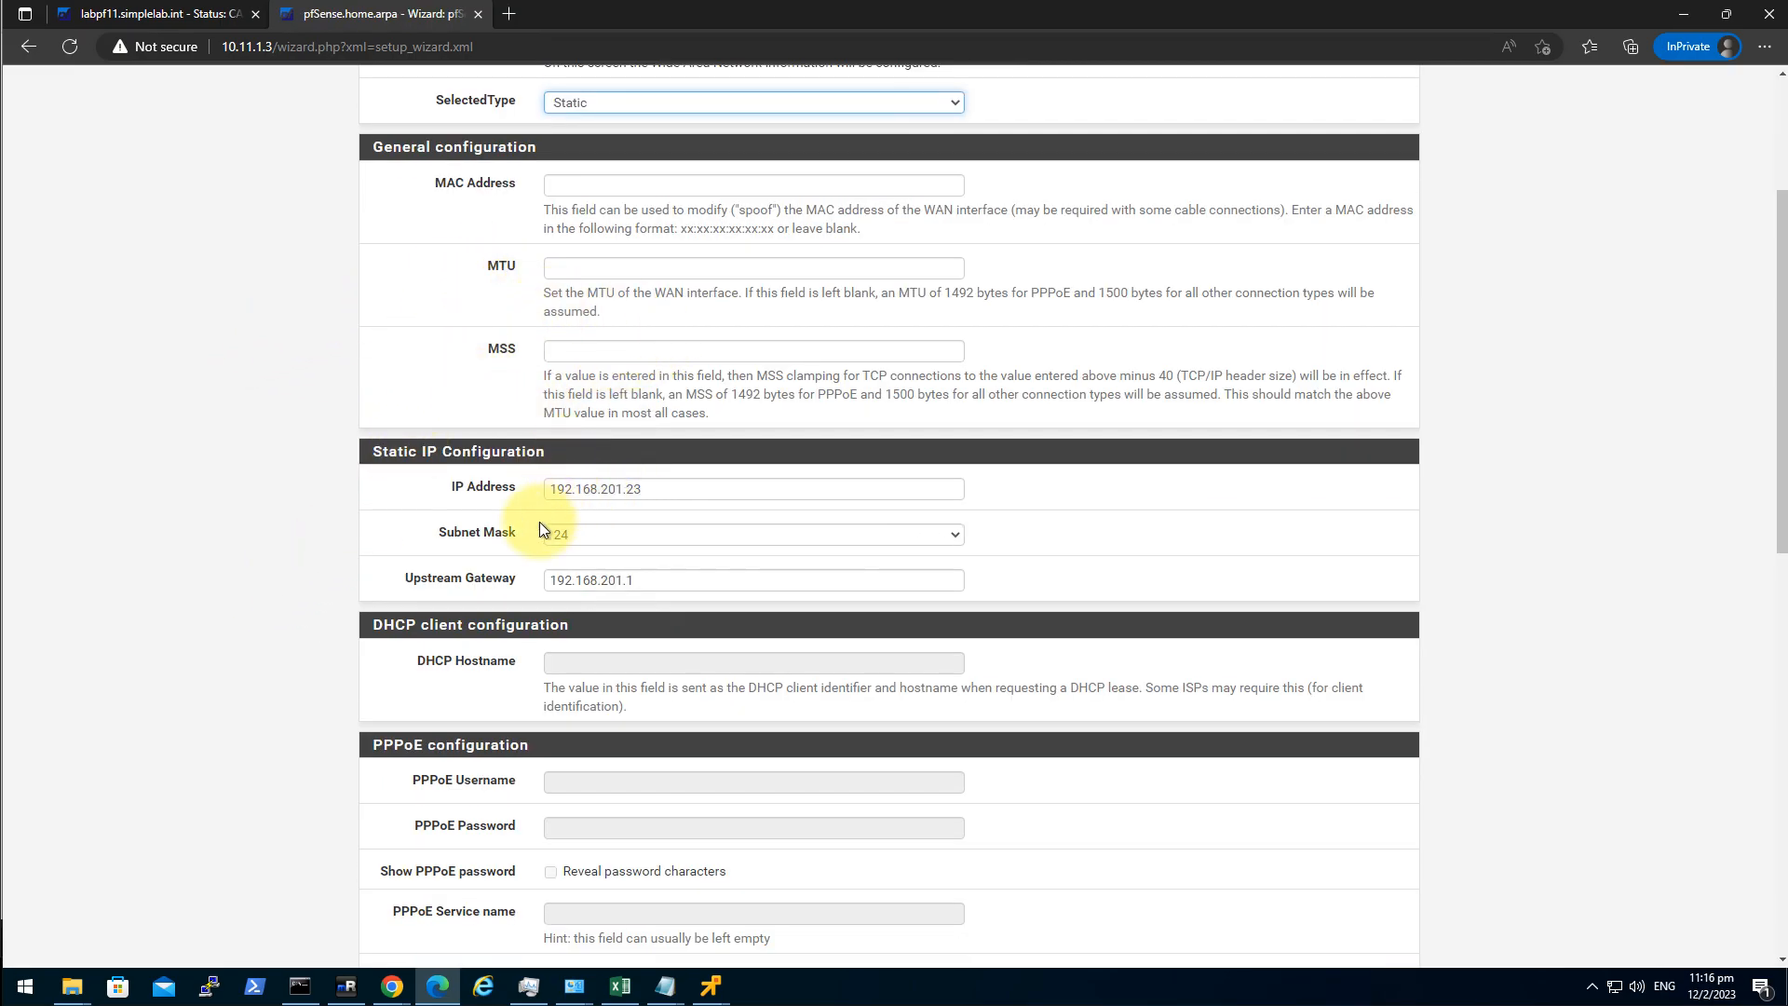
{"action": "scroll", "coordinate": [259, 584], "scroll_direction": "down", "scroll_amount": 10}
{"action": "scroll", "coordinate": [259, 583], "scroll_direction": "down", "scroll_amount": 1}
{"action": "left_click", "coordinate": [550, 658]}
{"action": "left_click", "coordinate": [551, 776]}
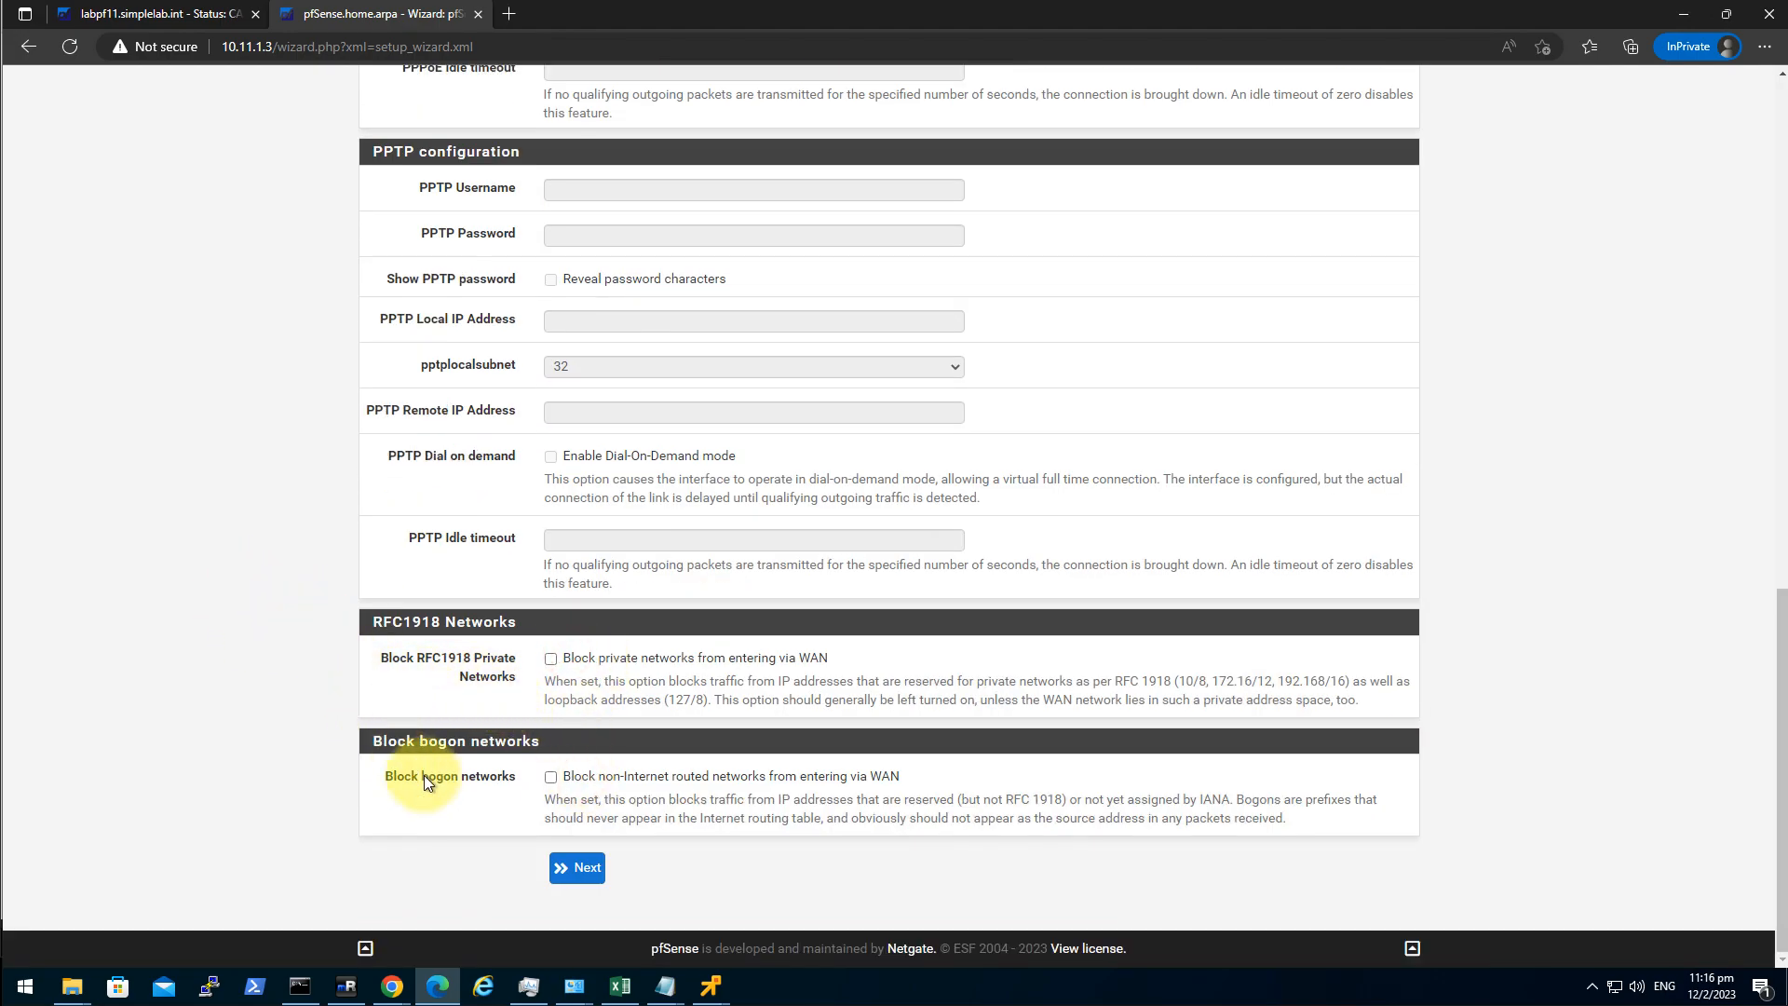
{"action": "left_click", "coordinate": [570, 868]}
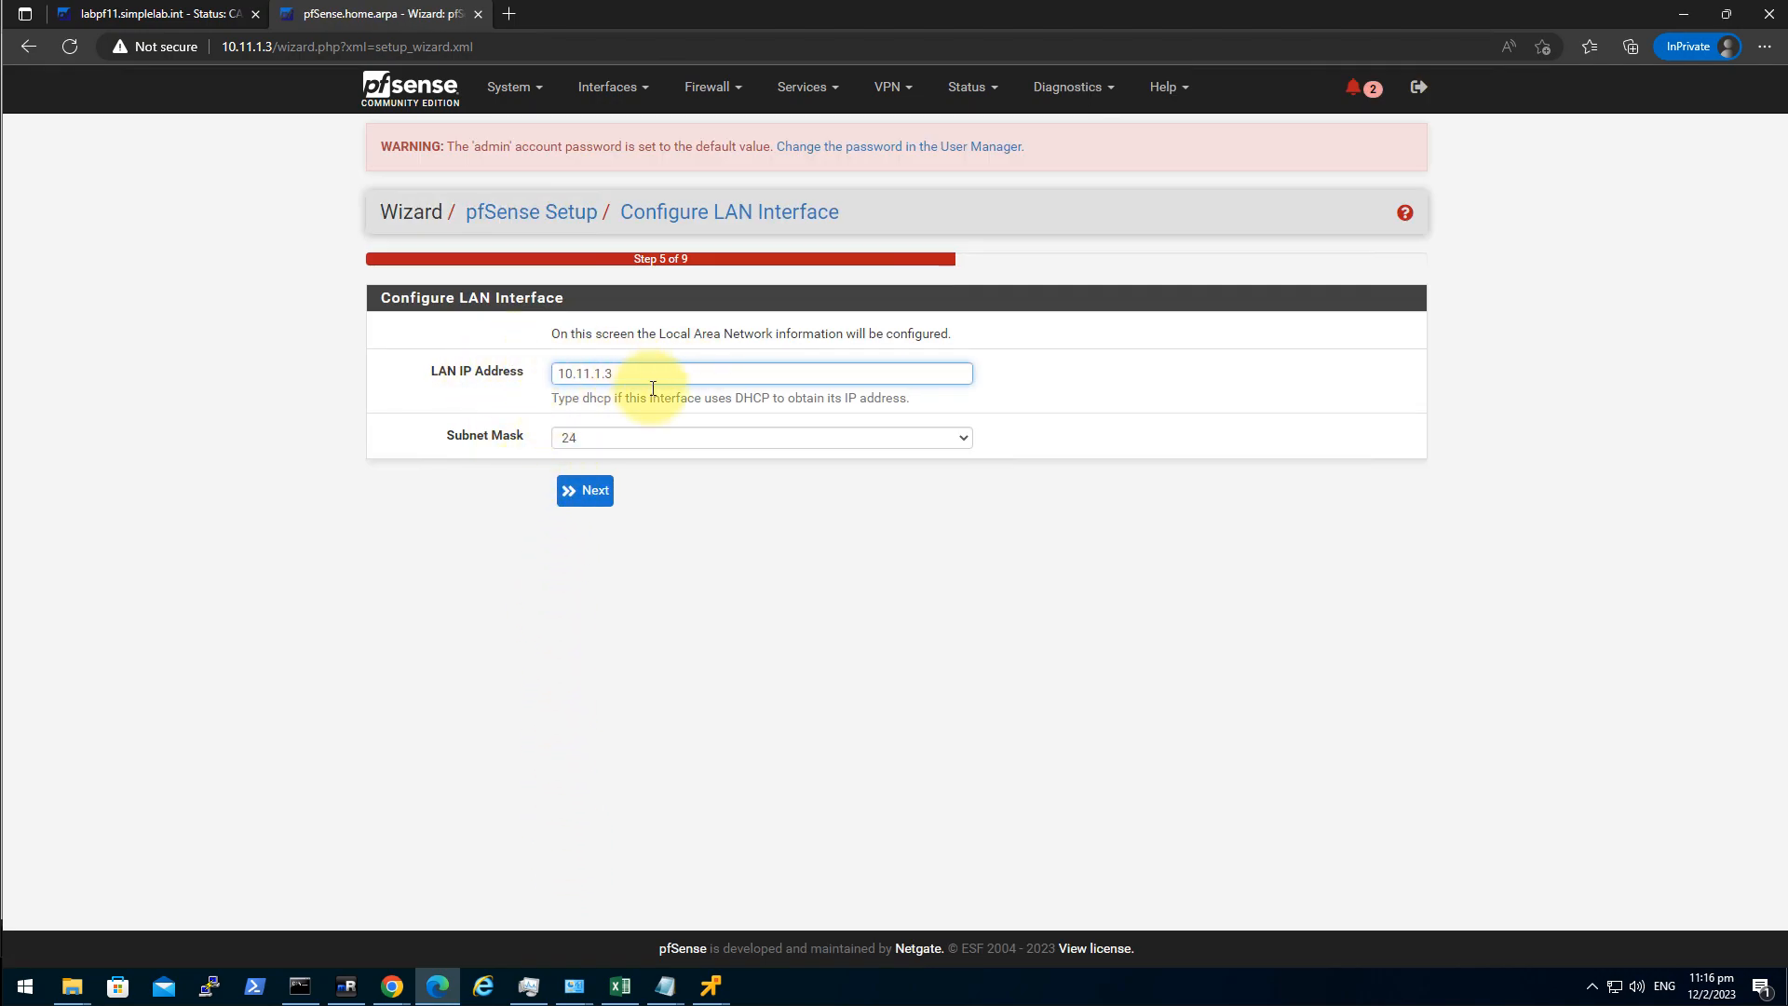
{"action": "left_click", "coordinate": [593, 494]}
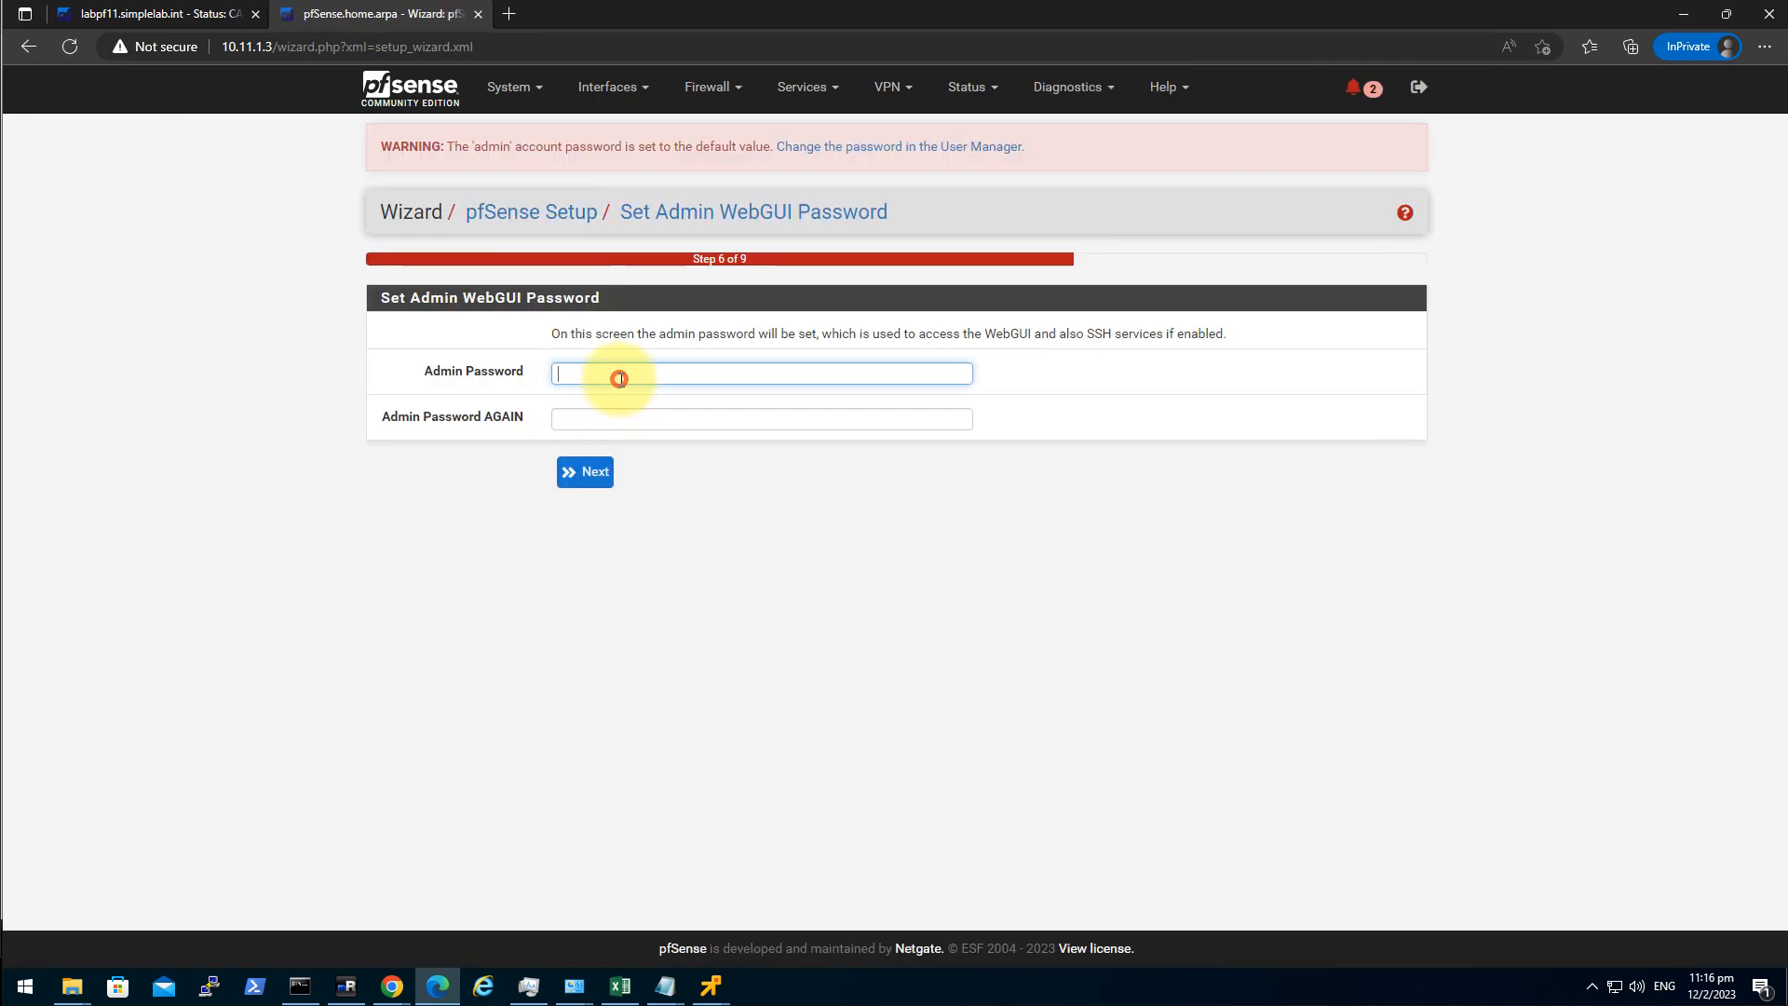
Set and confirm a new admin password, then reload the firewall configuration.
{"action": "type", "text": "**********"}
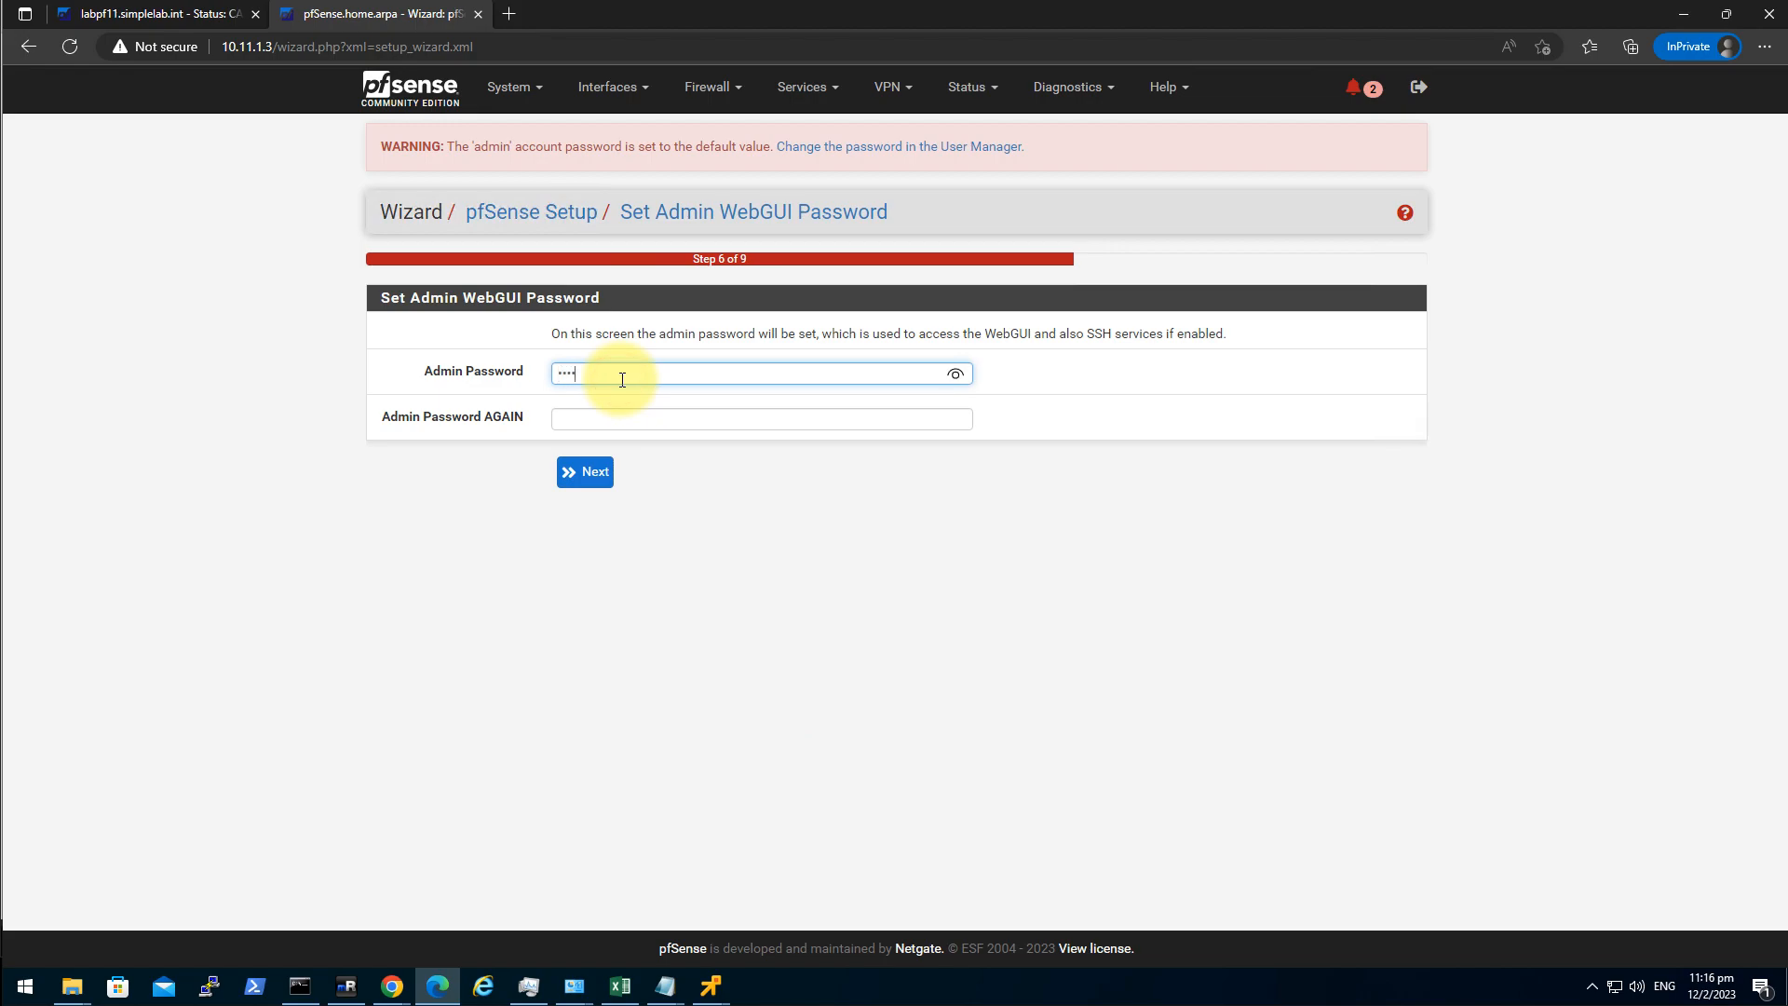
{"action": "key", "text": "Tab"}
{"action": "type", "text": "**********"}
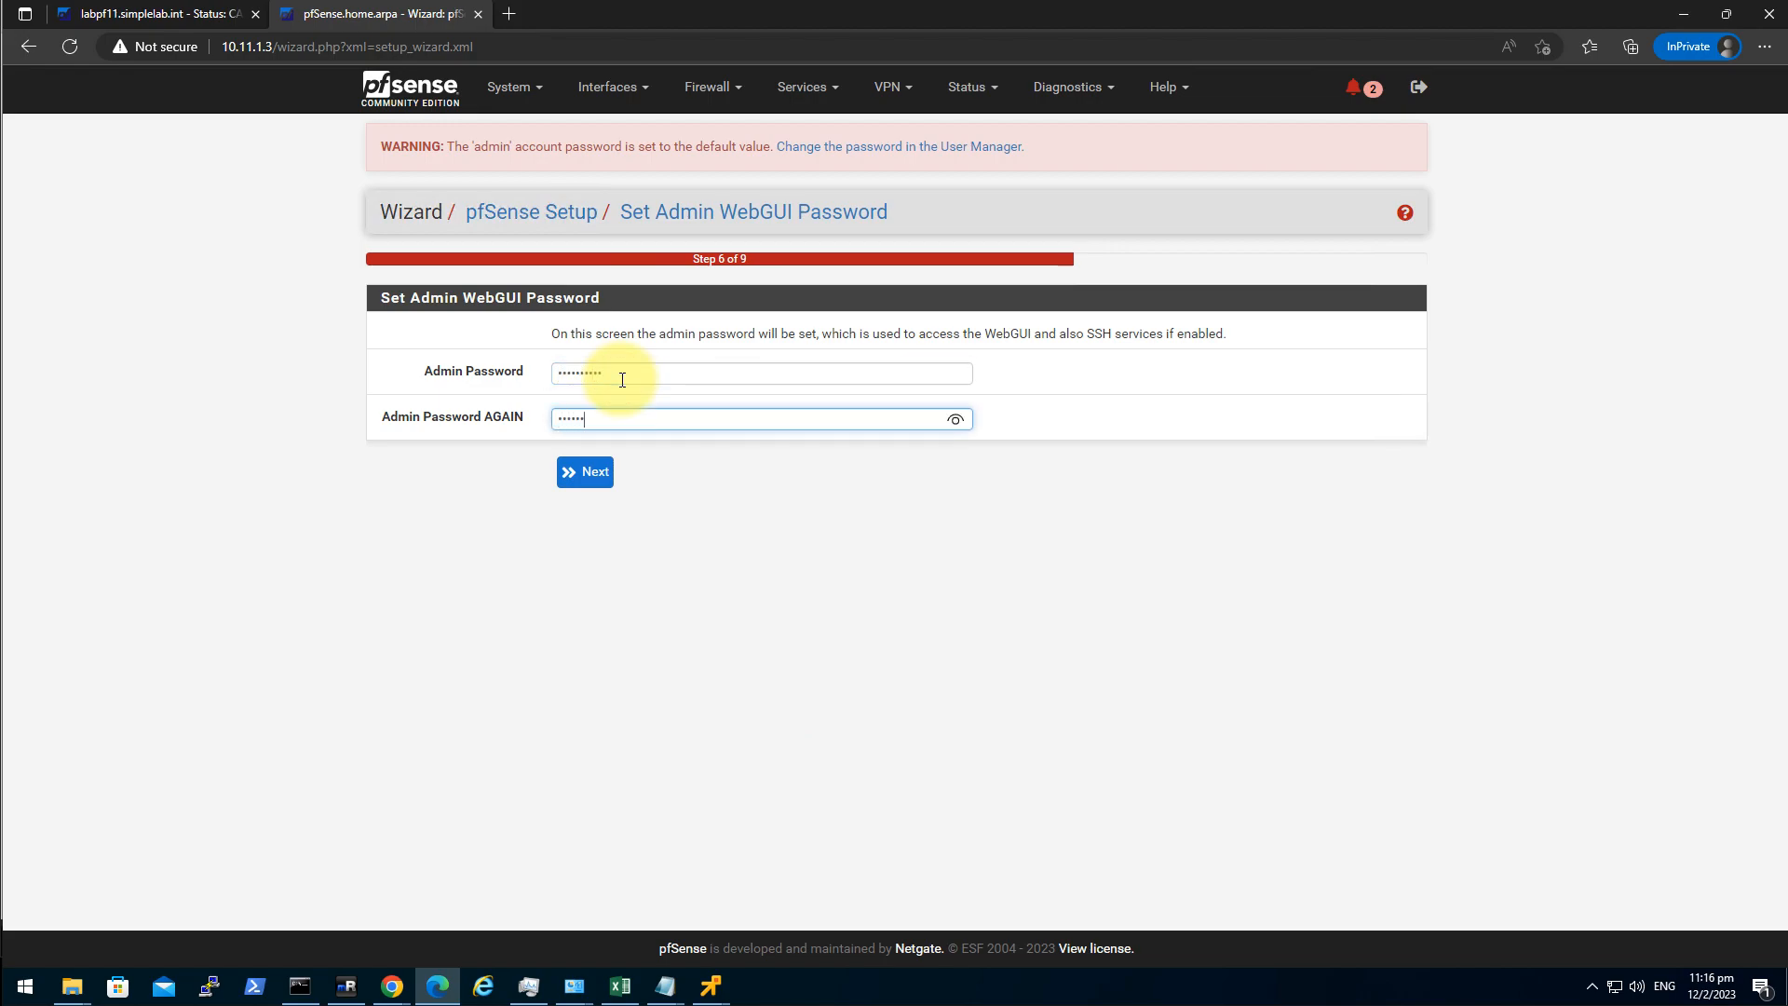
{"action": "left_click", "coordinate": [590, 472]}
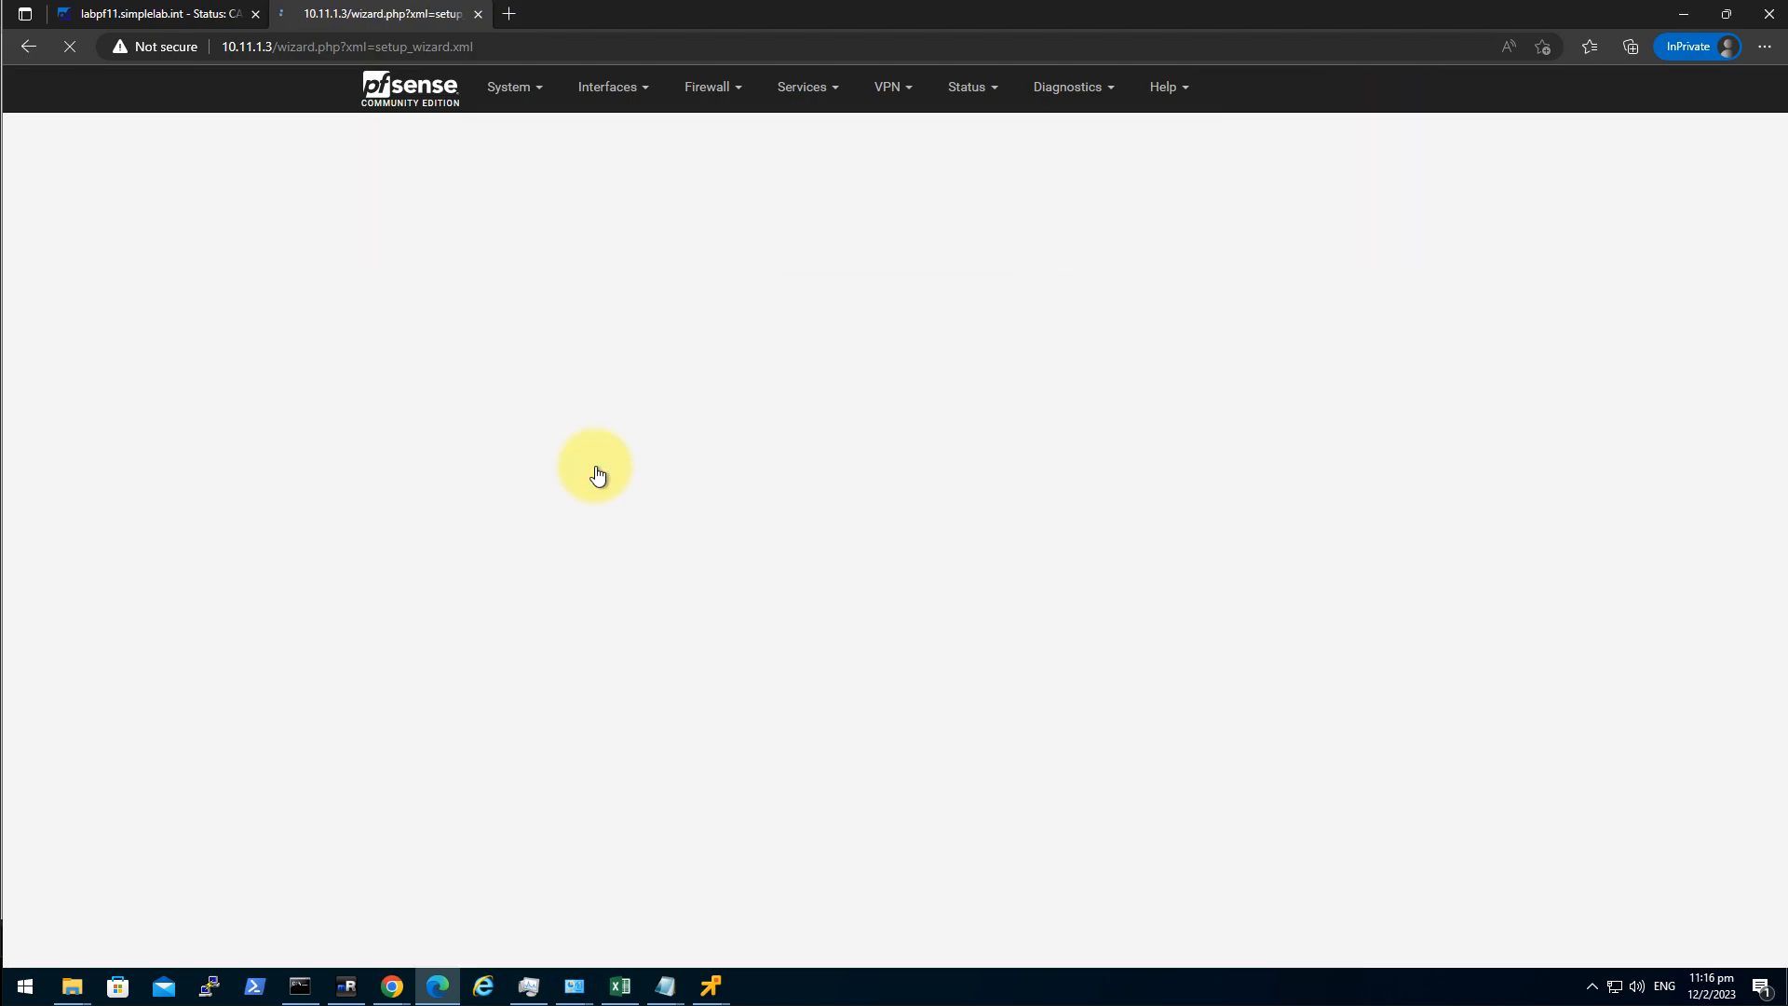
{"action": "left_click", "coordinate": [599, 323]}
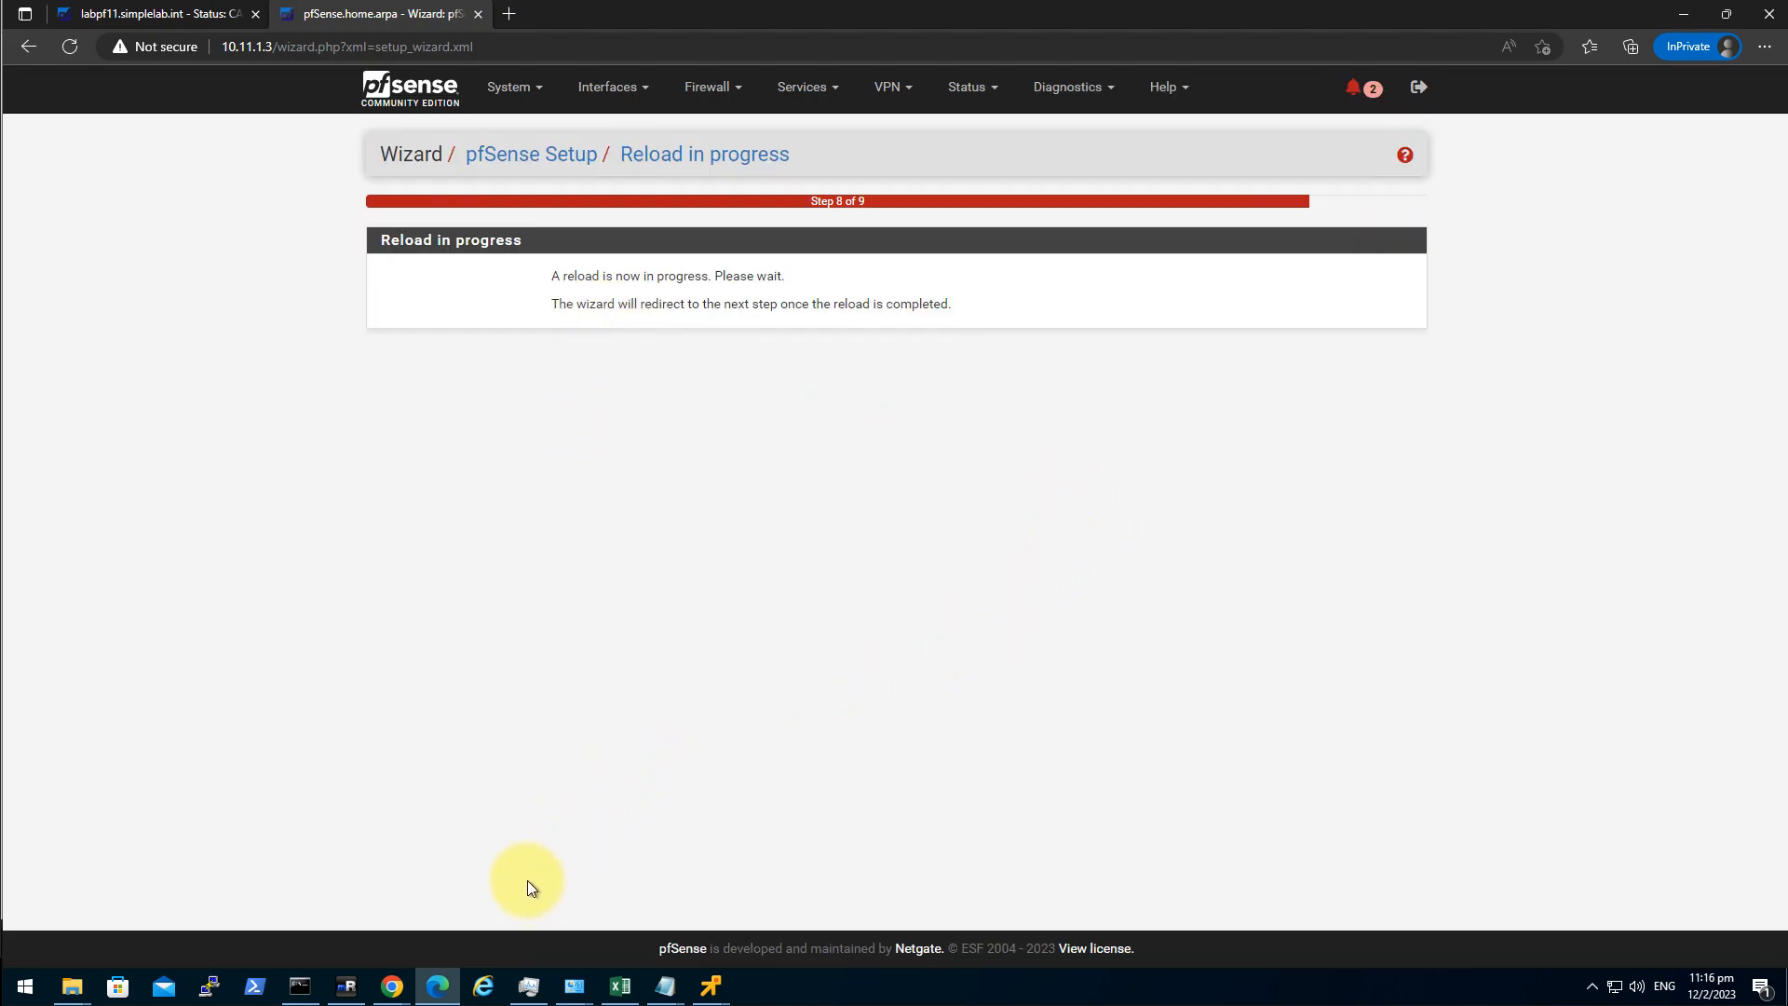
{"action": "left_click", "coordinate": [347, 987]}
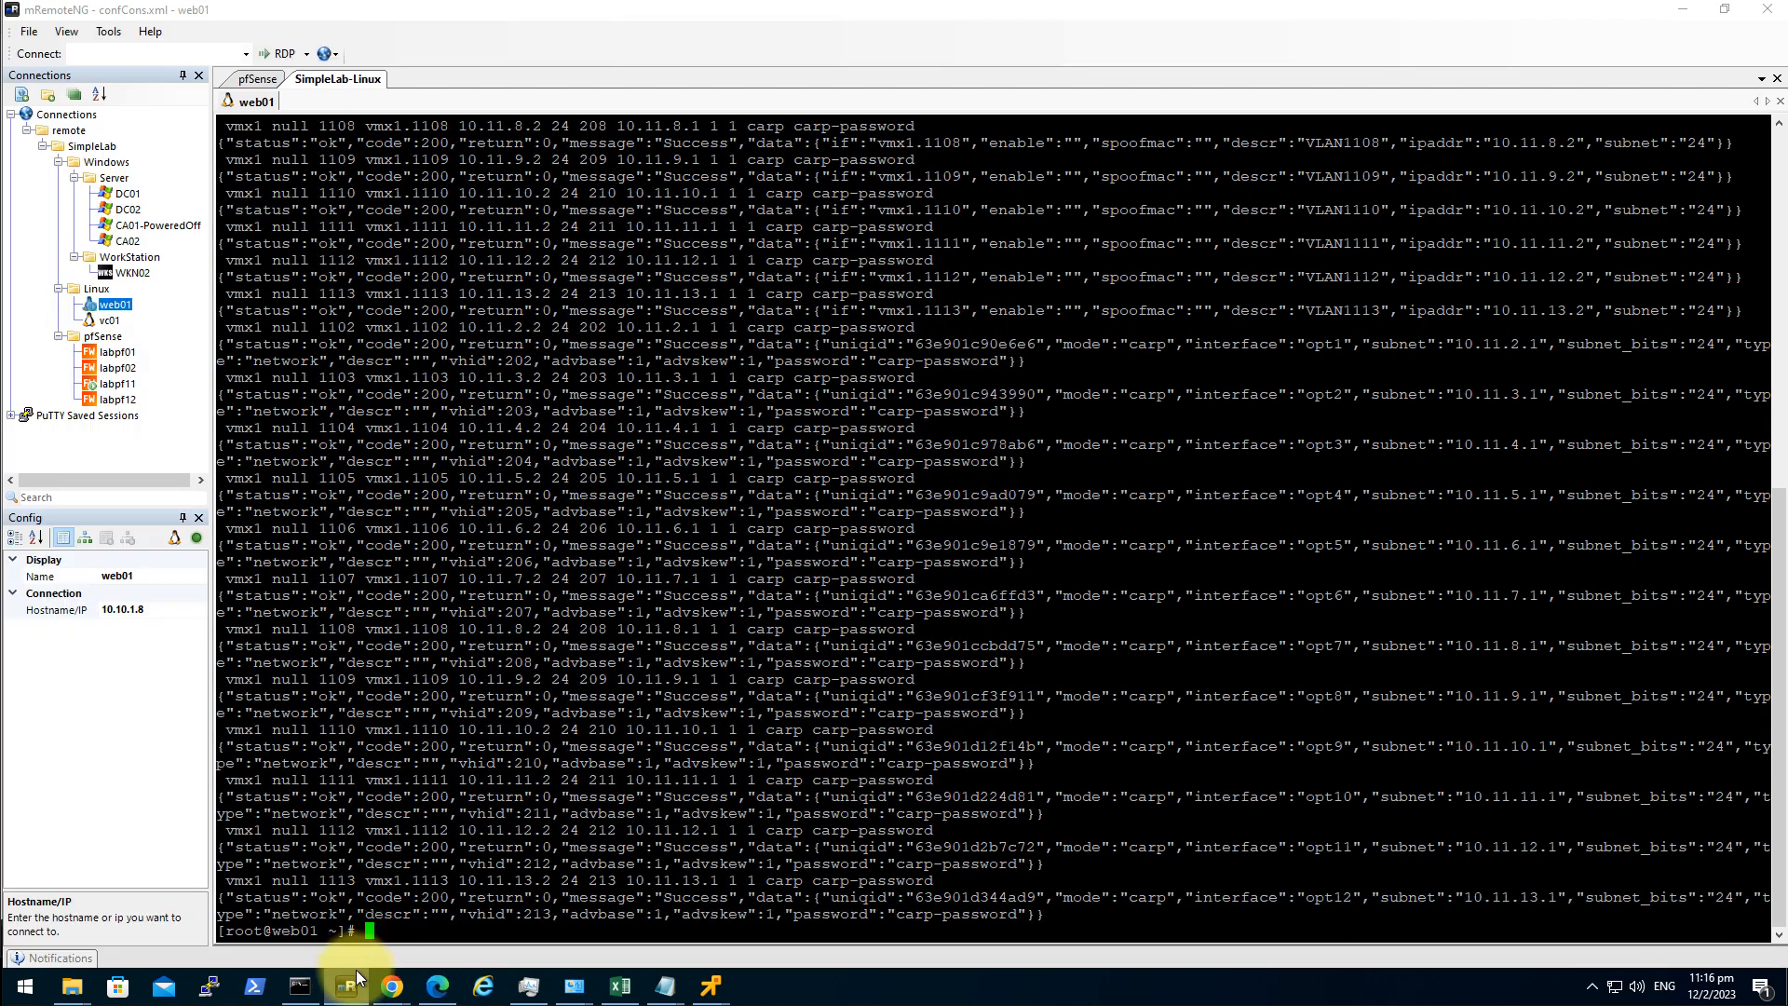
Open an SSH session to labpf12, trust its host key, and enter the shell (option 8).
{"action": "mouse_move", "coordinate": [351, 985]}
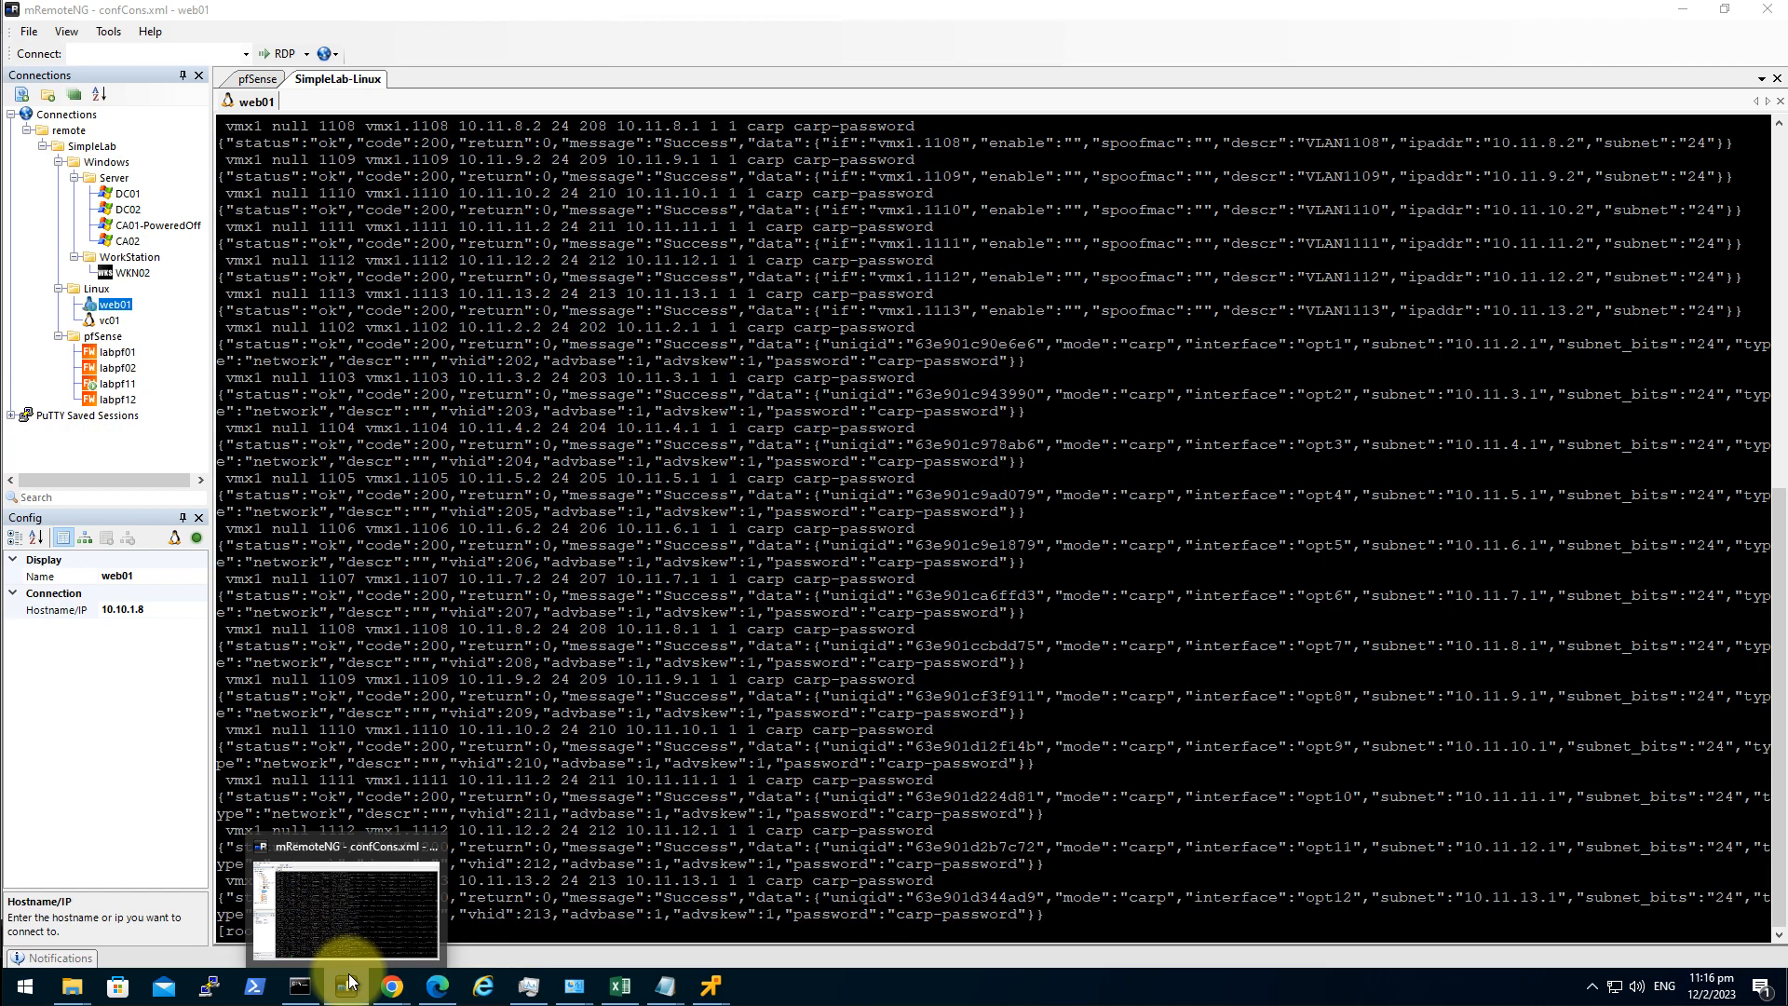
{"action": "double_click", "coordinate": [121, 400]}
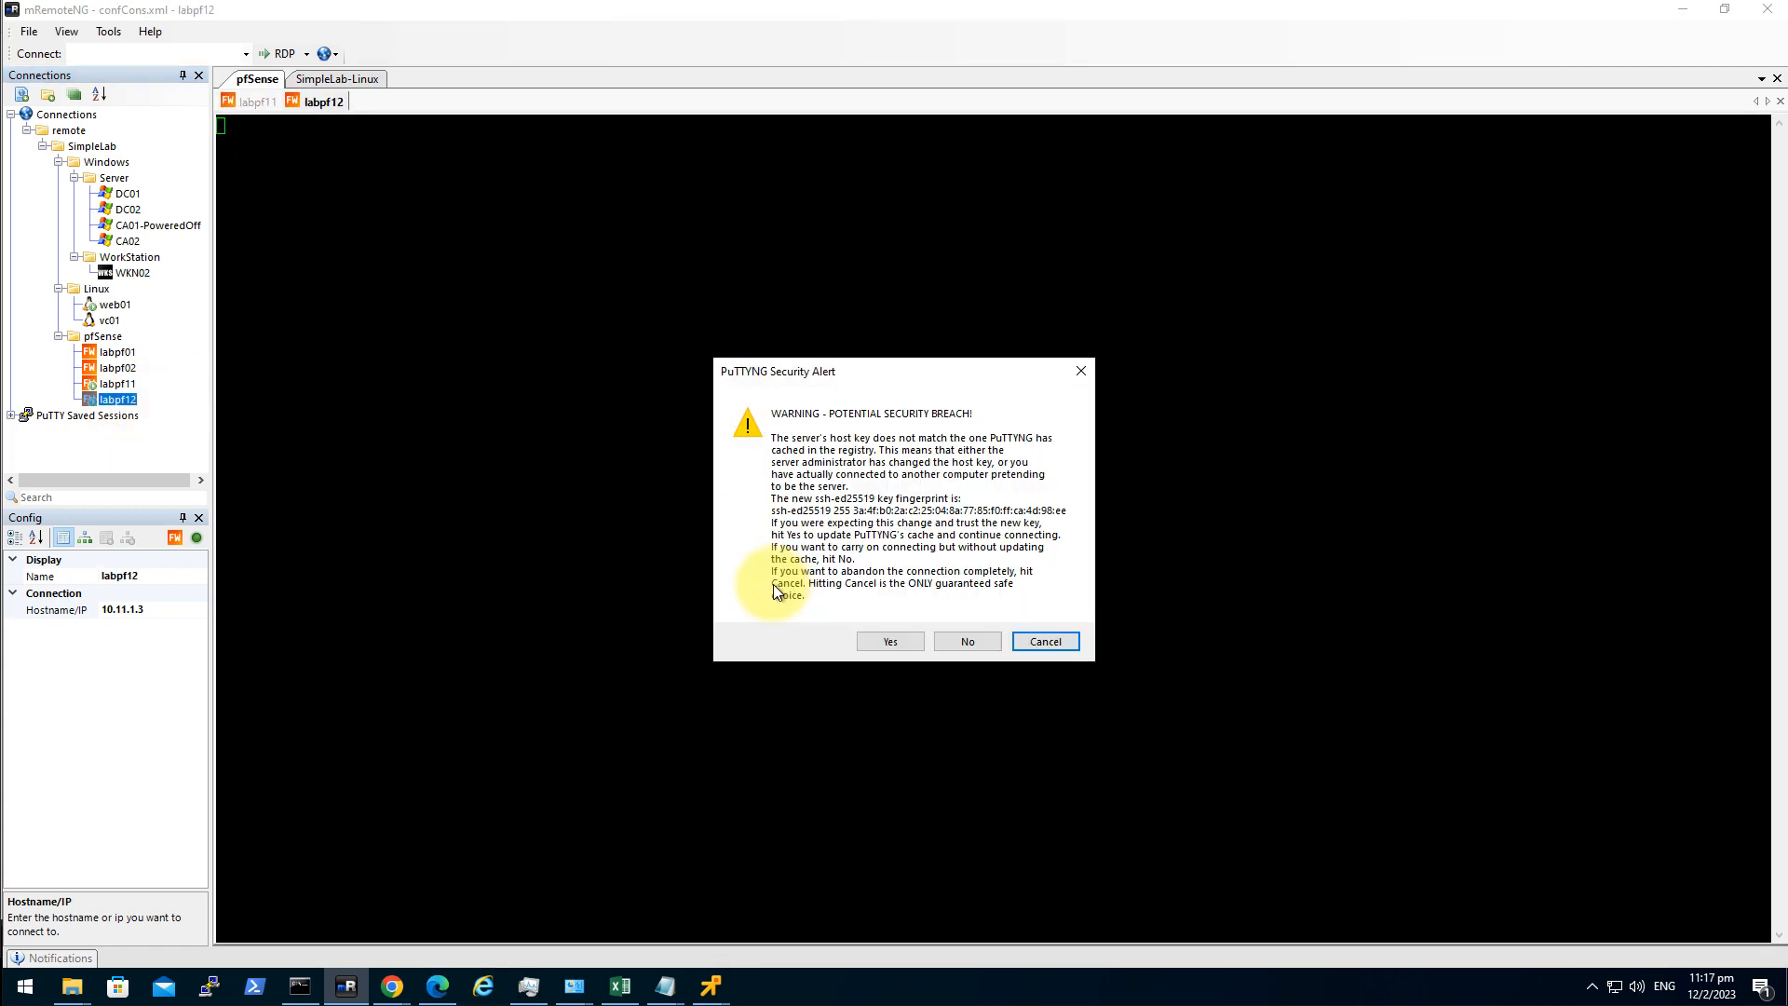
{"action": "left_click", "coordinate": [870, 641]}
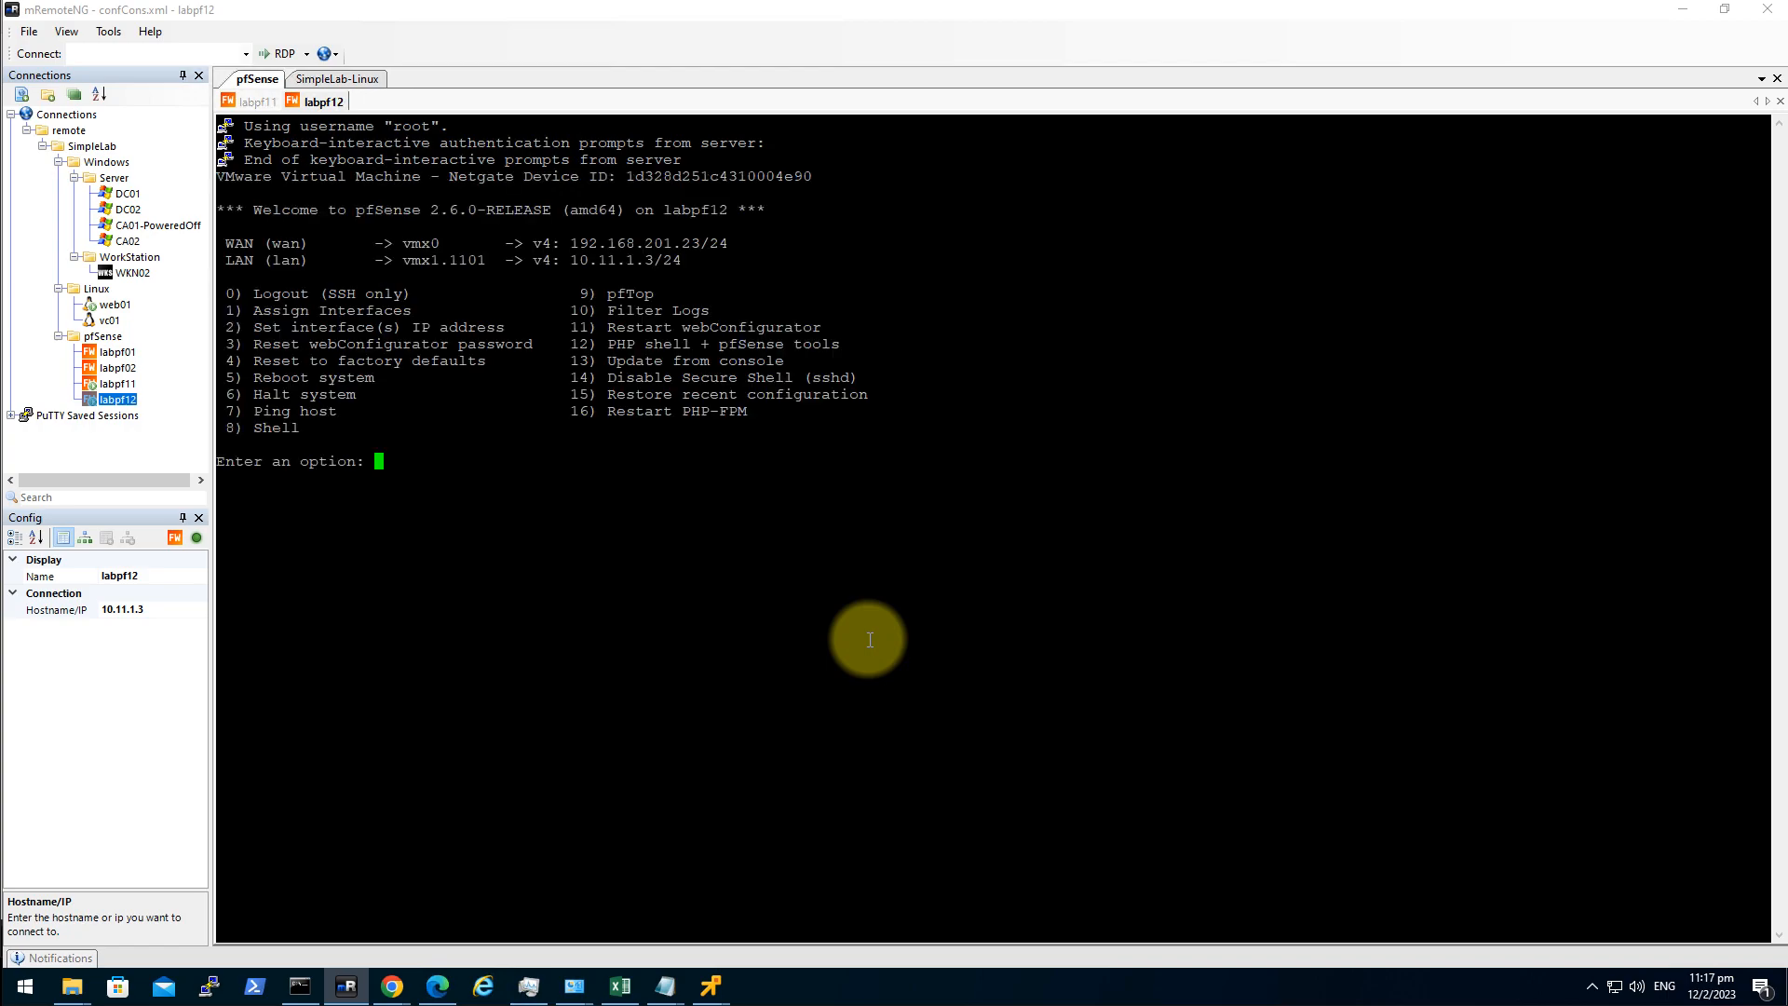
{"action": "type", "text": "8"}
{"action": "key", "text": "Return"}
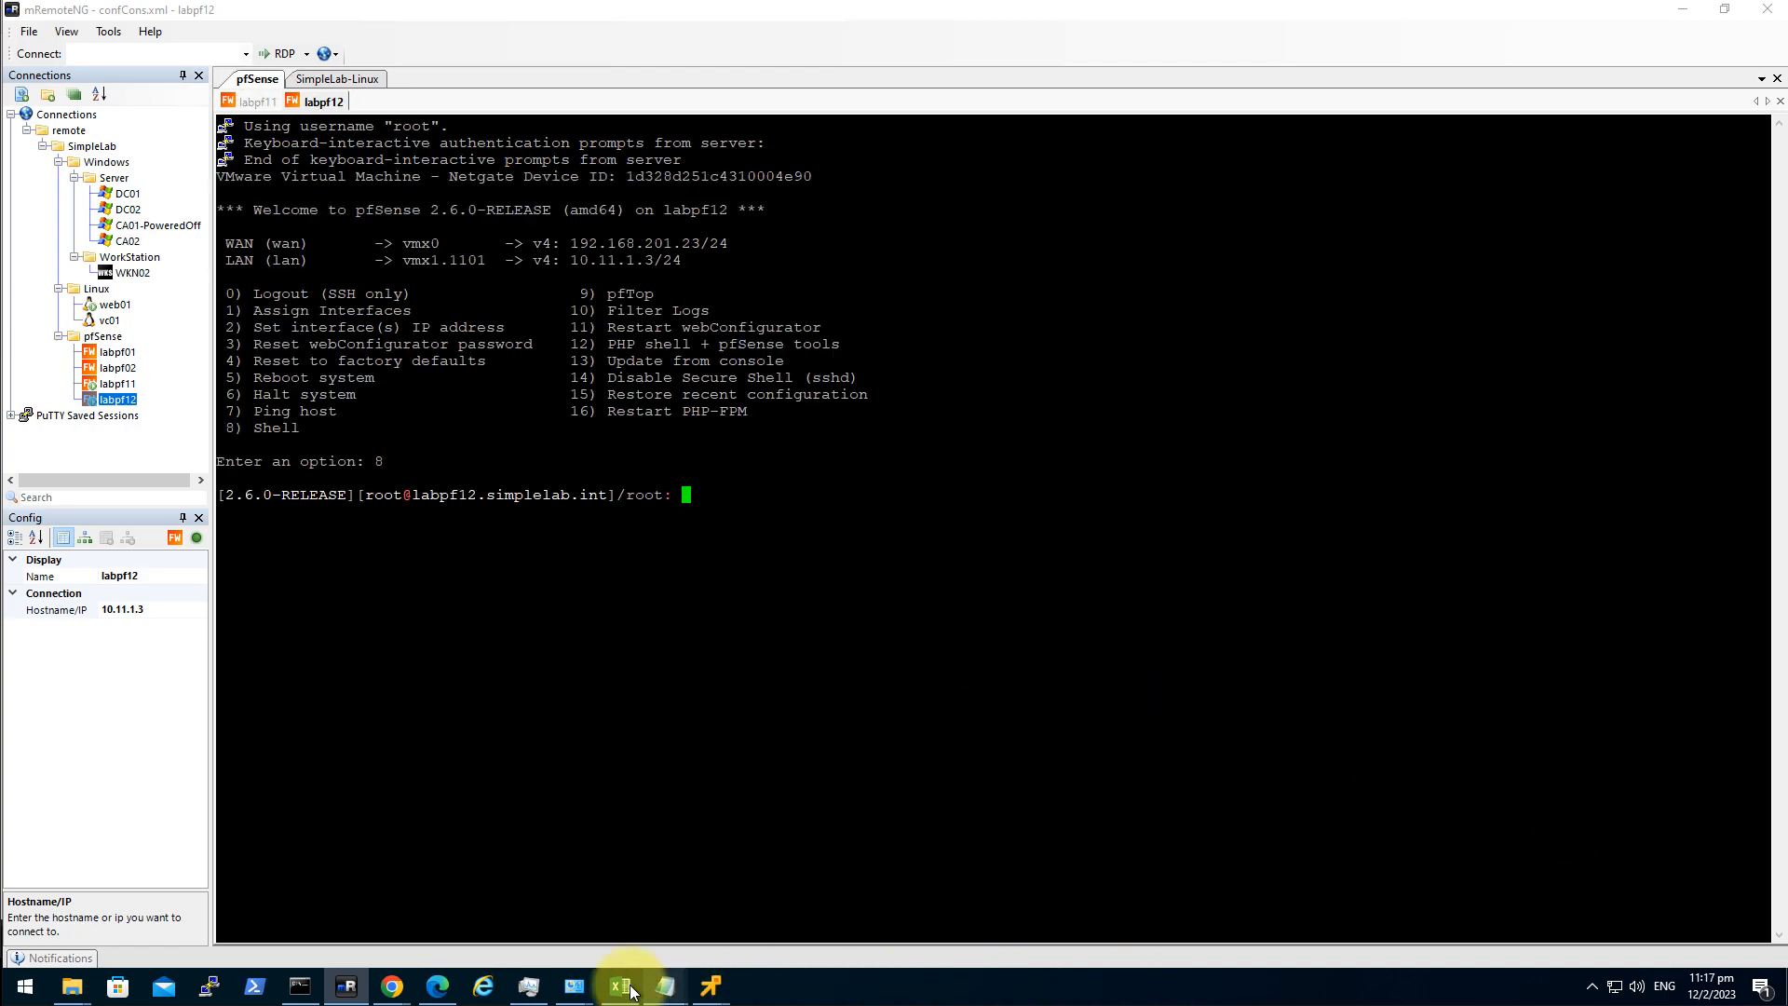
Run the pkg add command from pfsense api.txt to install the pfSense API package.
{"action": "mouse_move", "coordinate": [665, 985]}
{"action": "left_click", "coordinate": [606, 929]}
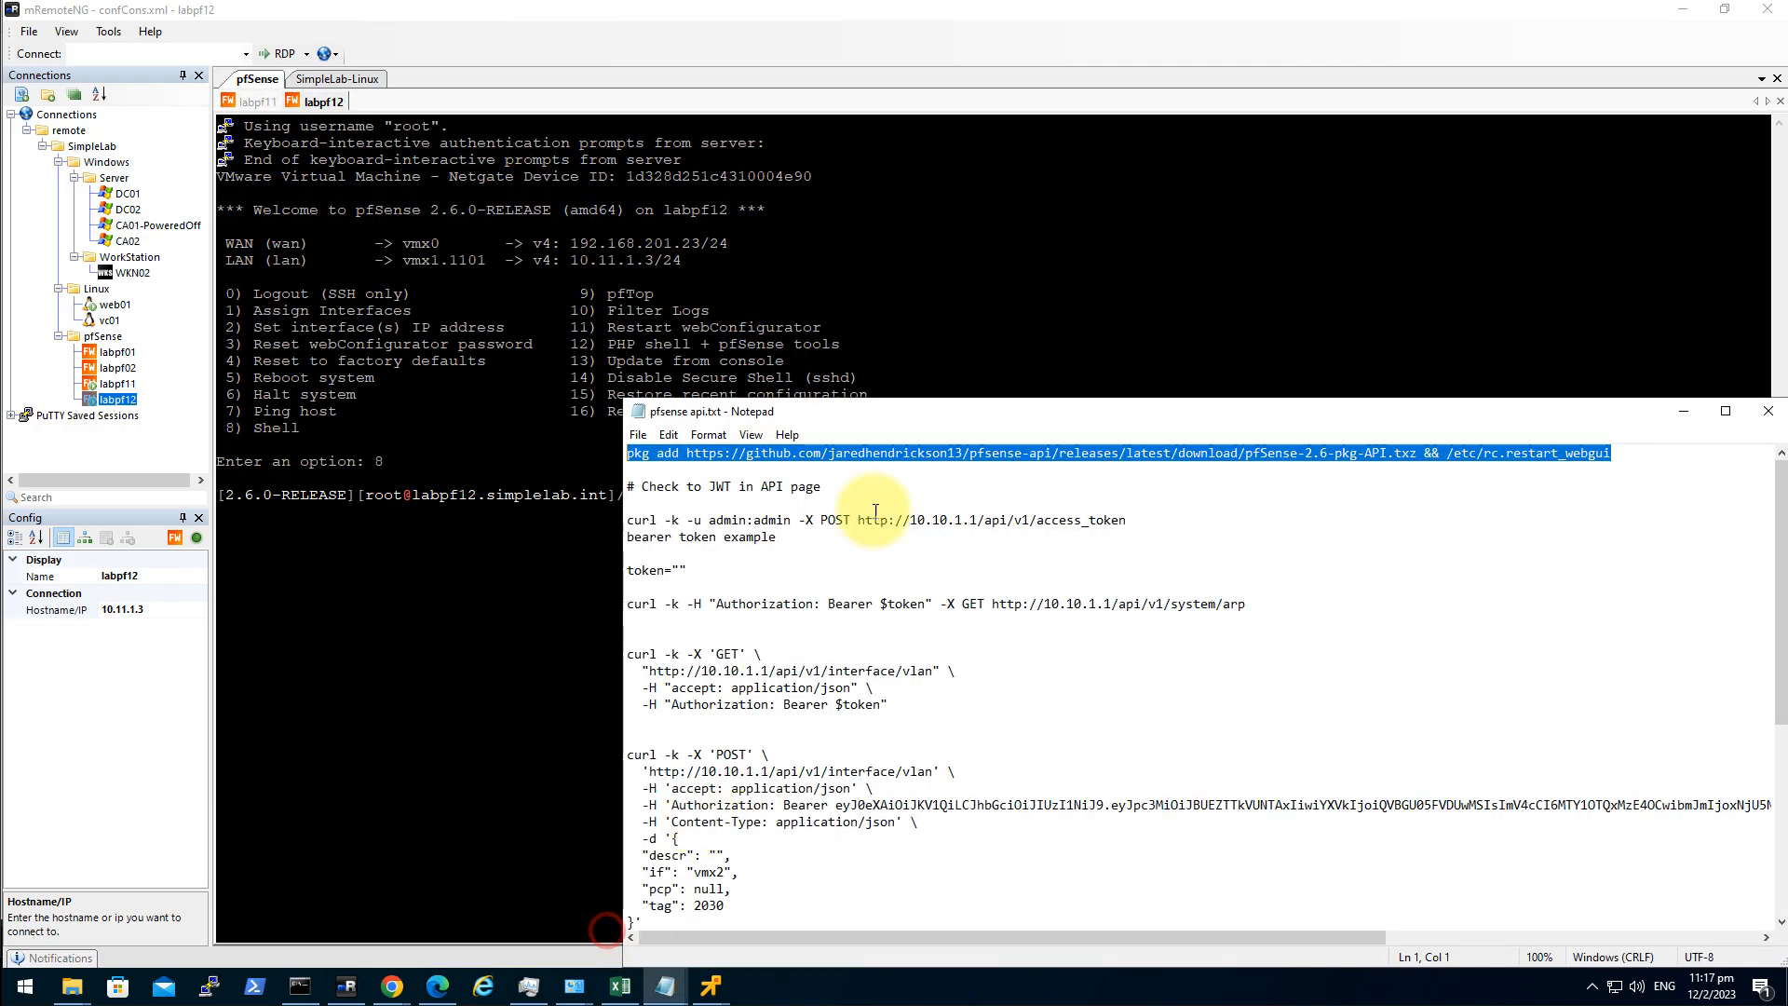
{"action": "right_click", "coordinate": [932, 456]}
{"action": "left_click", "coordinate": [814, 512]}
{"action": "left_click", "coordinate": [1003, 299]}
{"action": "right_click", "coordinate": [913, 670]}
{"action": "key", "text": "Return"}
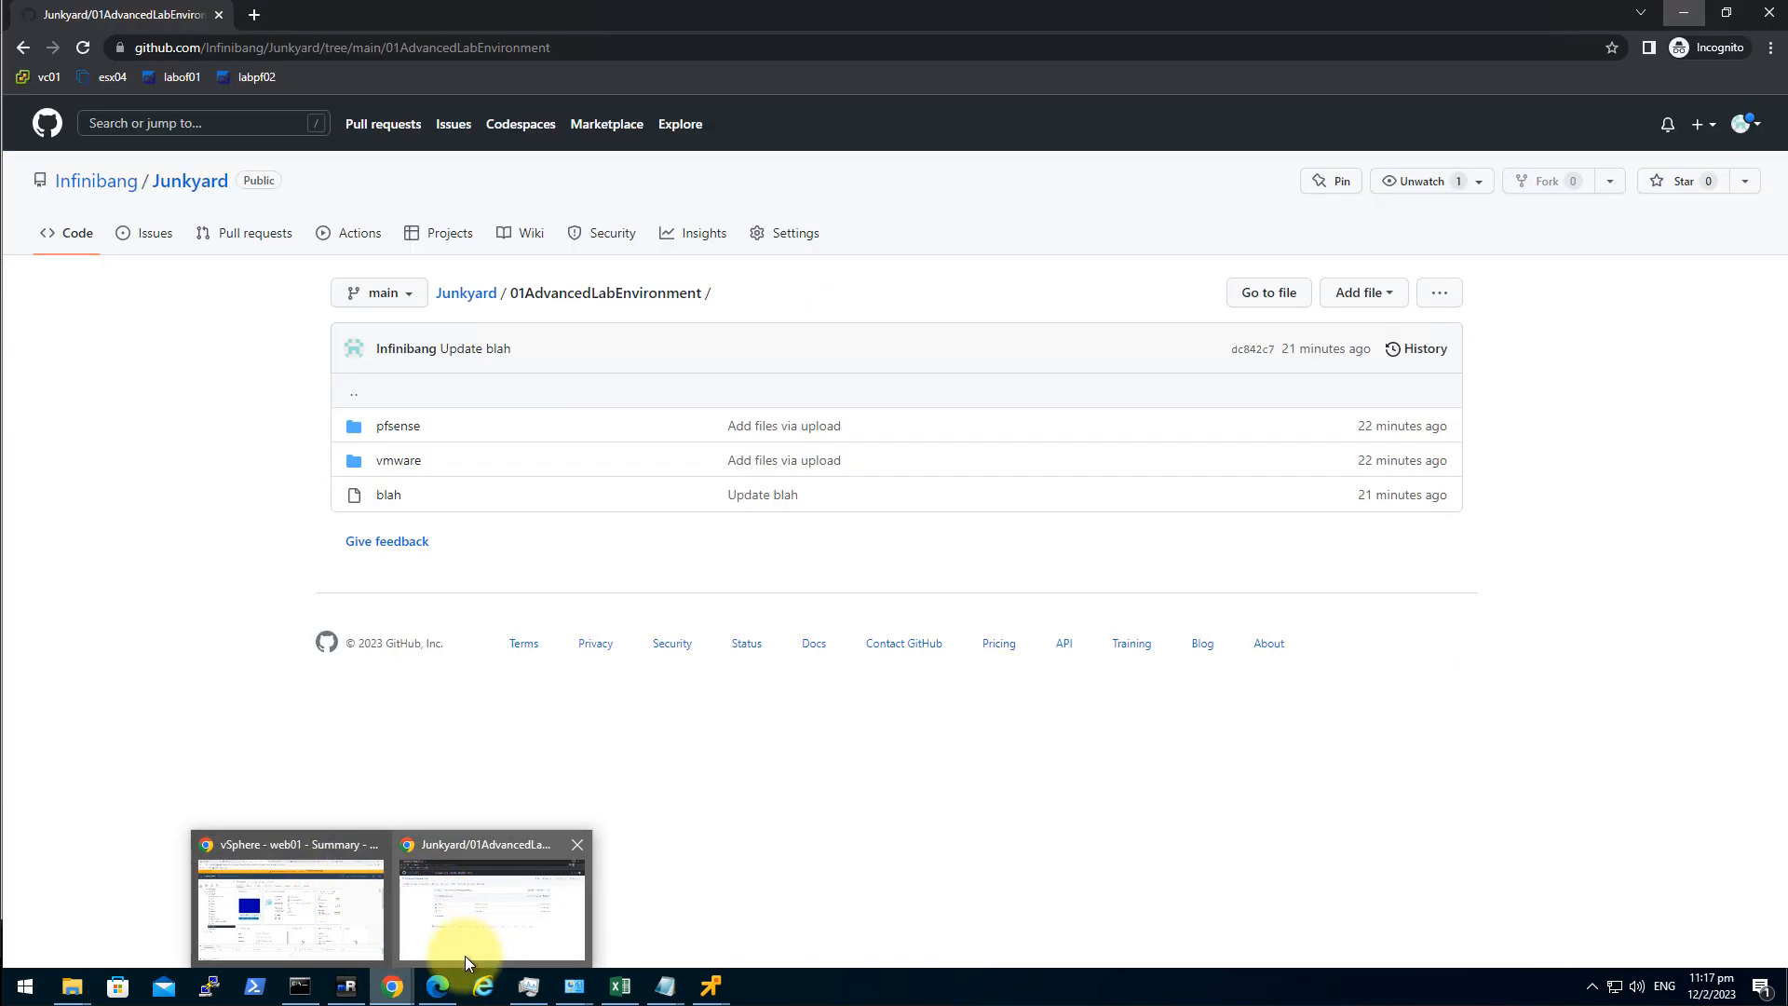
Finish the setup wizard, accept the copyright notice, dismiss the survey, and reach the dashboard.
{"action": "left_click", "coordinate": [440, 987]}
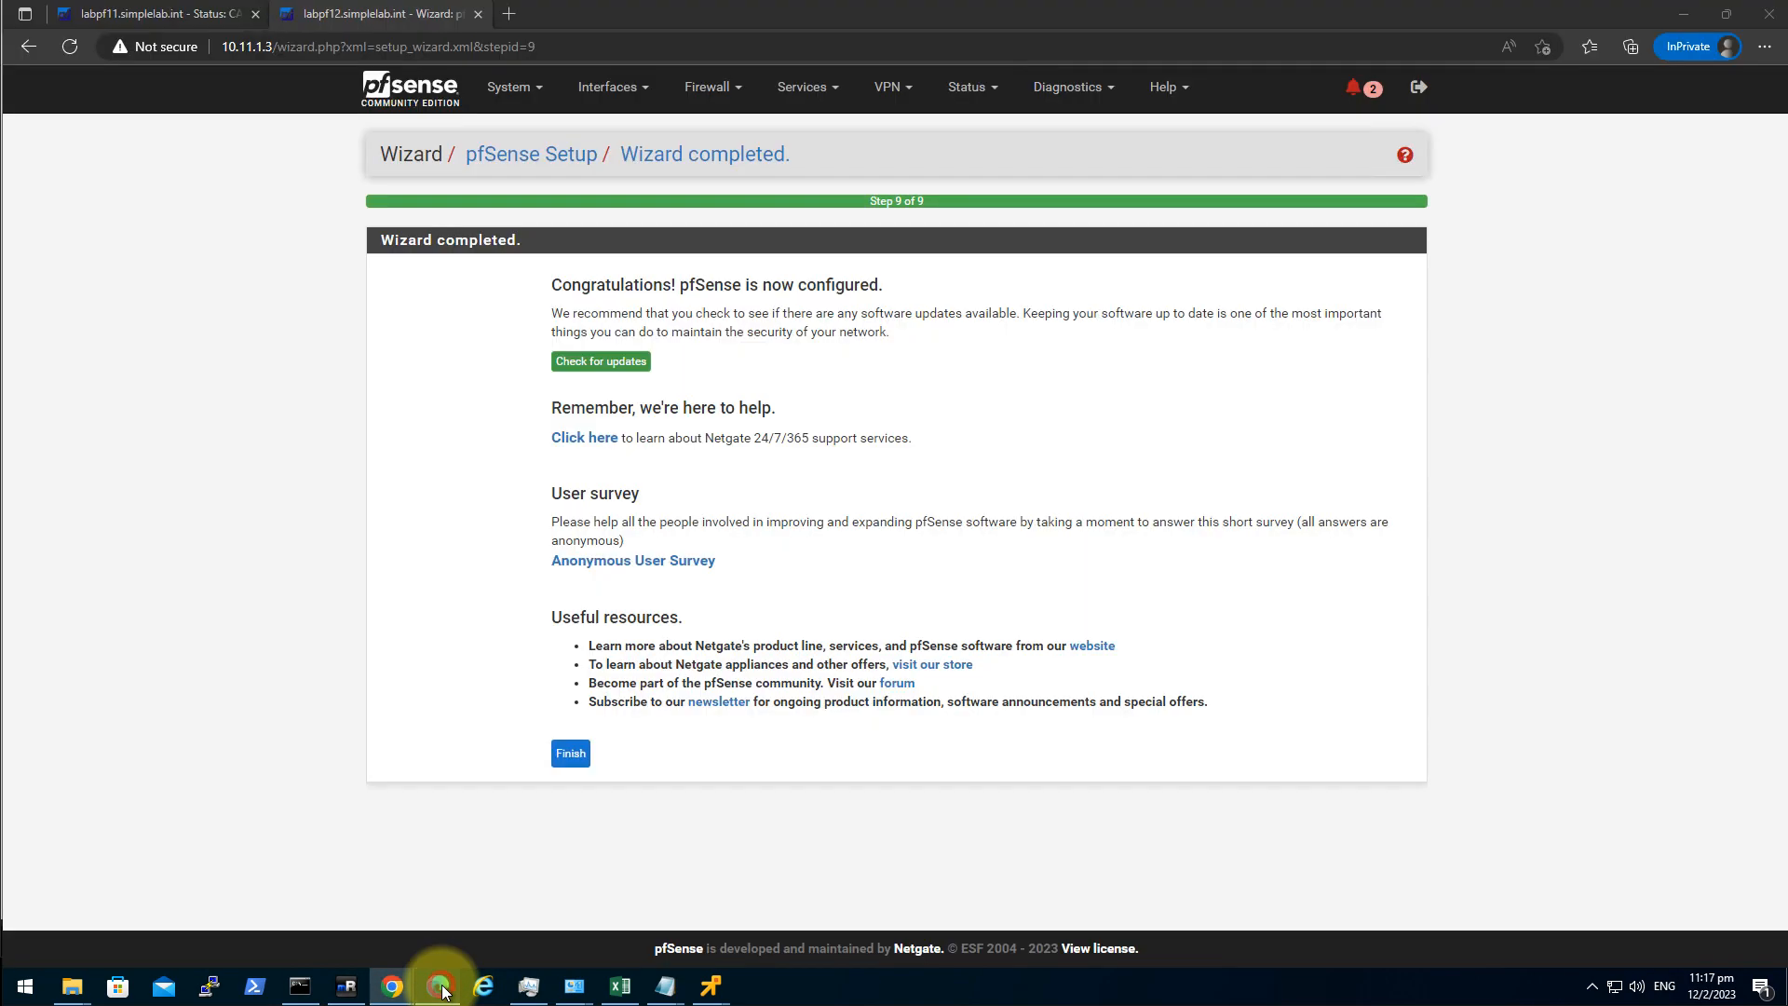
{"action": "left_click", "coordinate": [569, 750]}
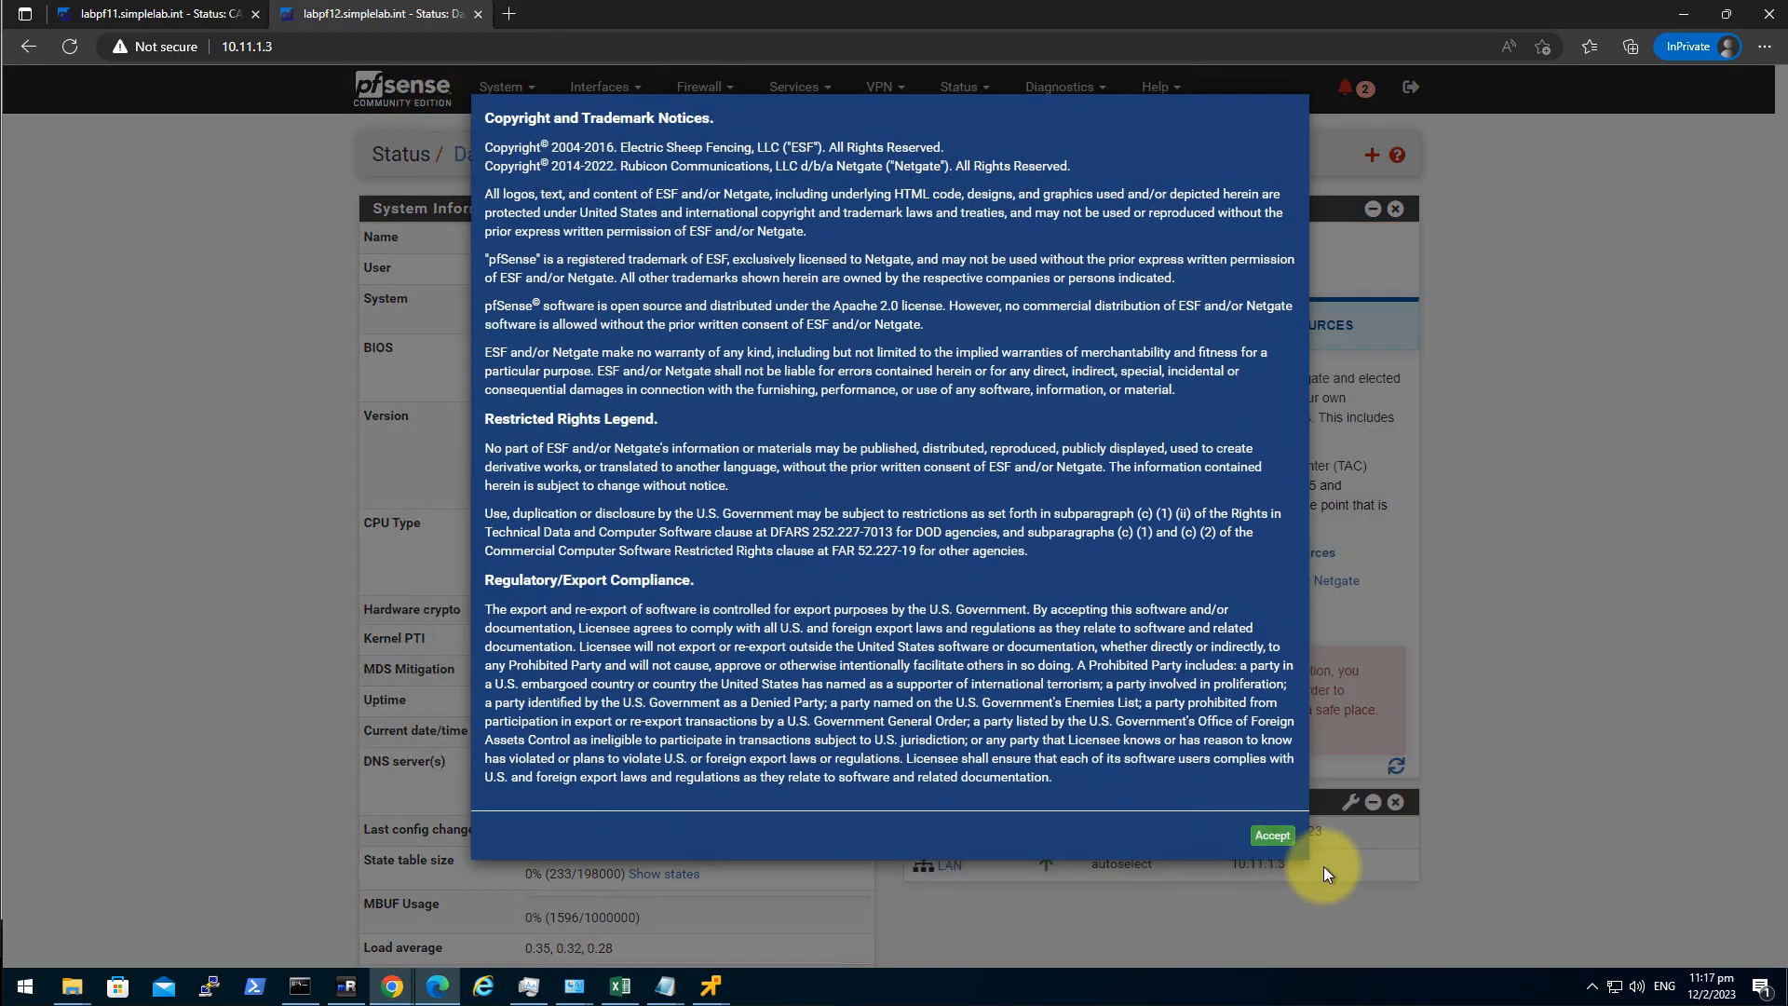
{"action": "left_click", "coordinate": [1267, 833]}
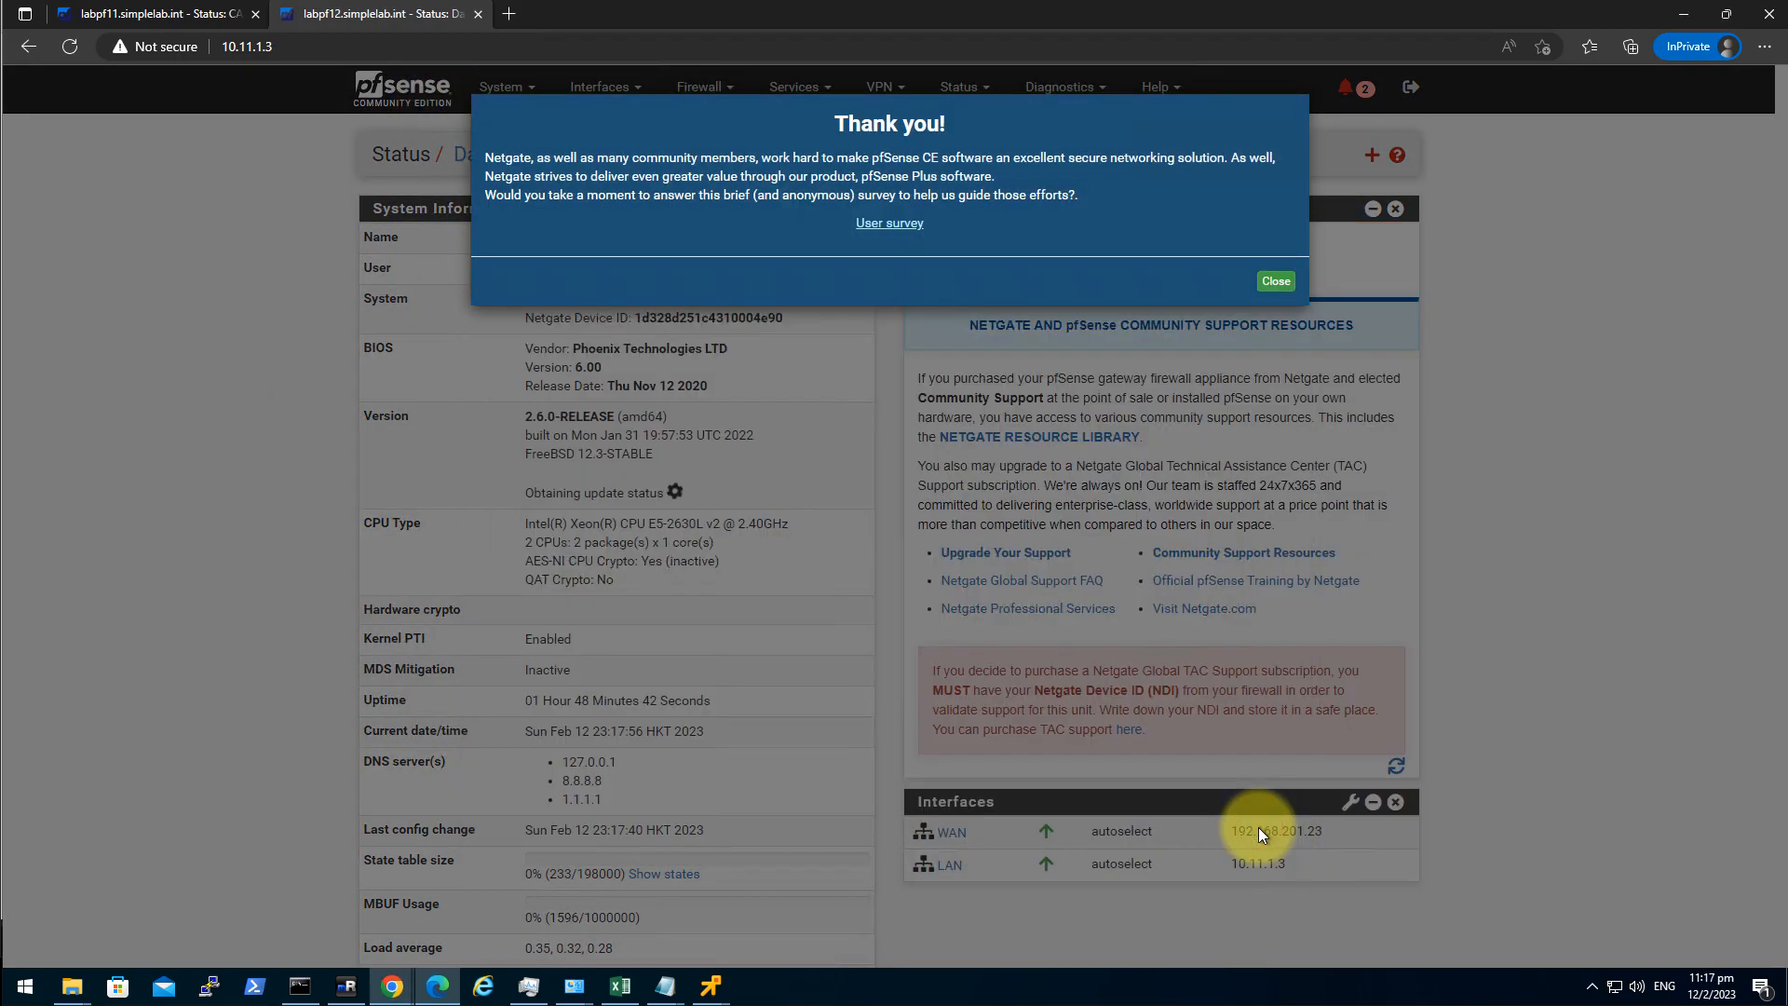
{"action": "left_click", "coordinate": [1274, 282]}
{"action": "left_click", "coordinate": [443, 106]}
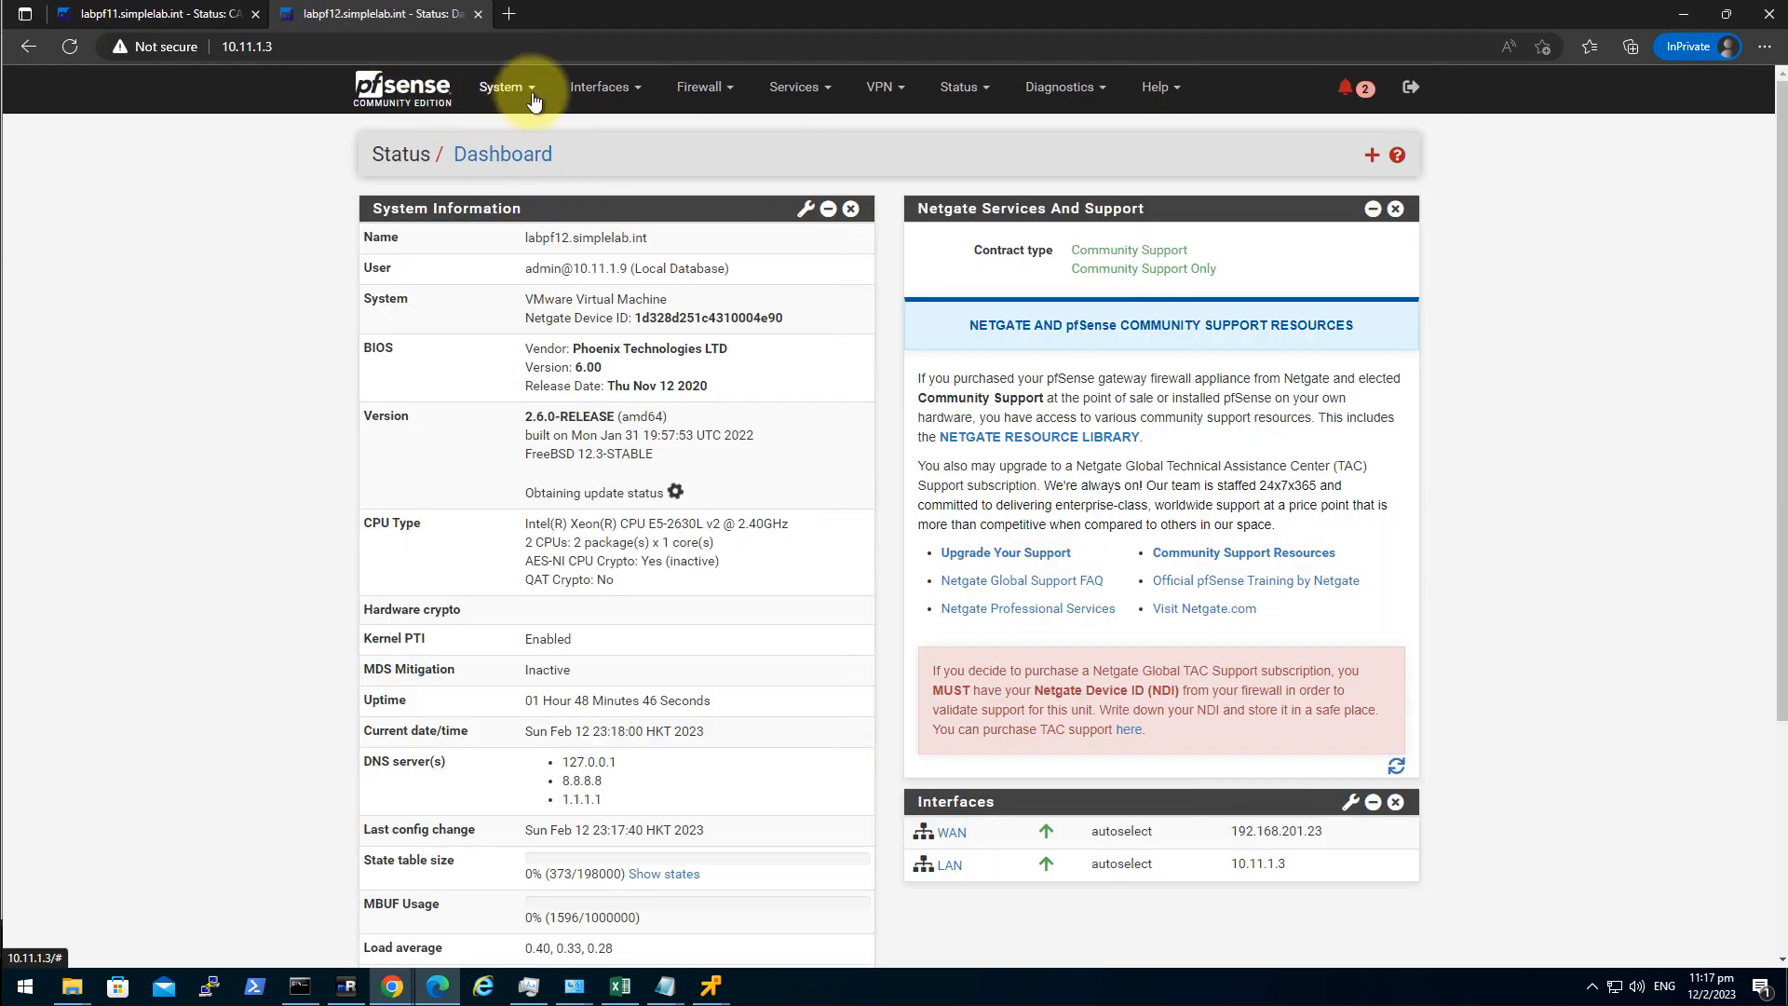
Restrict the API to LAN and switch its authentication to JWT, then save.
{"action": "left_click", "coordinate": [500, 86]}
{"action": "left_click", "coordinate": [528, 160]}
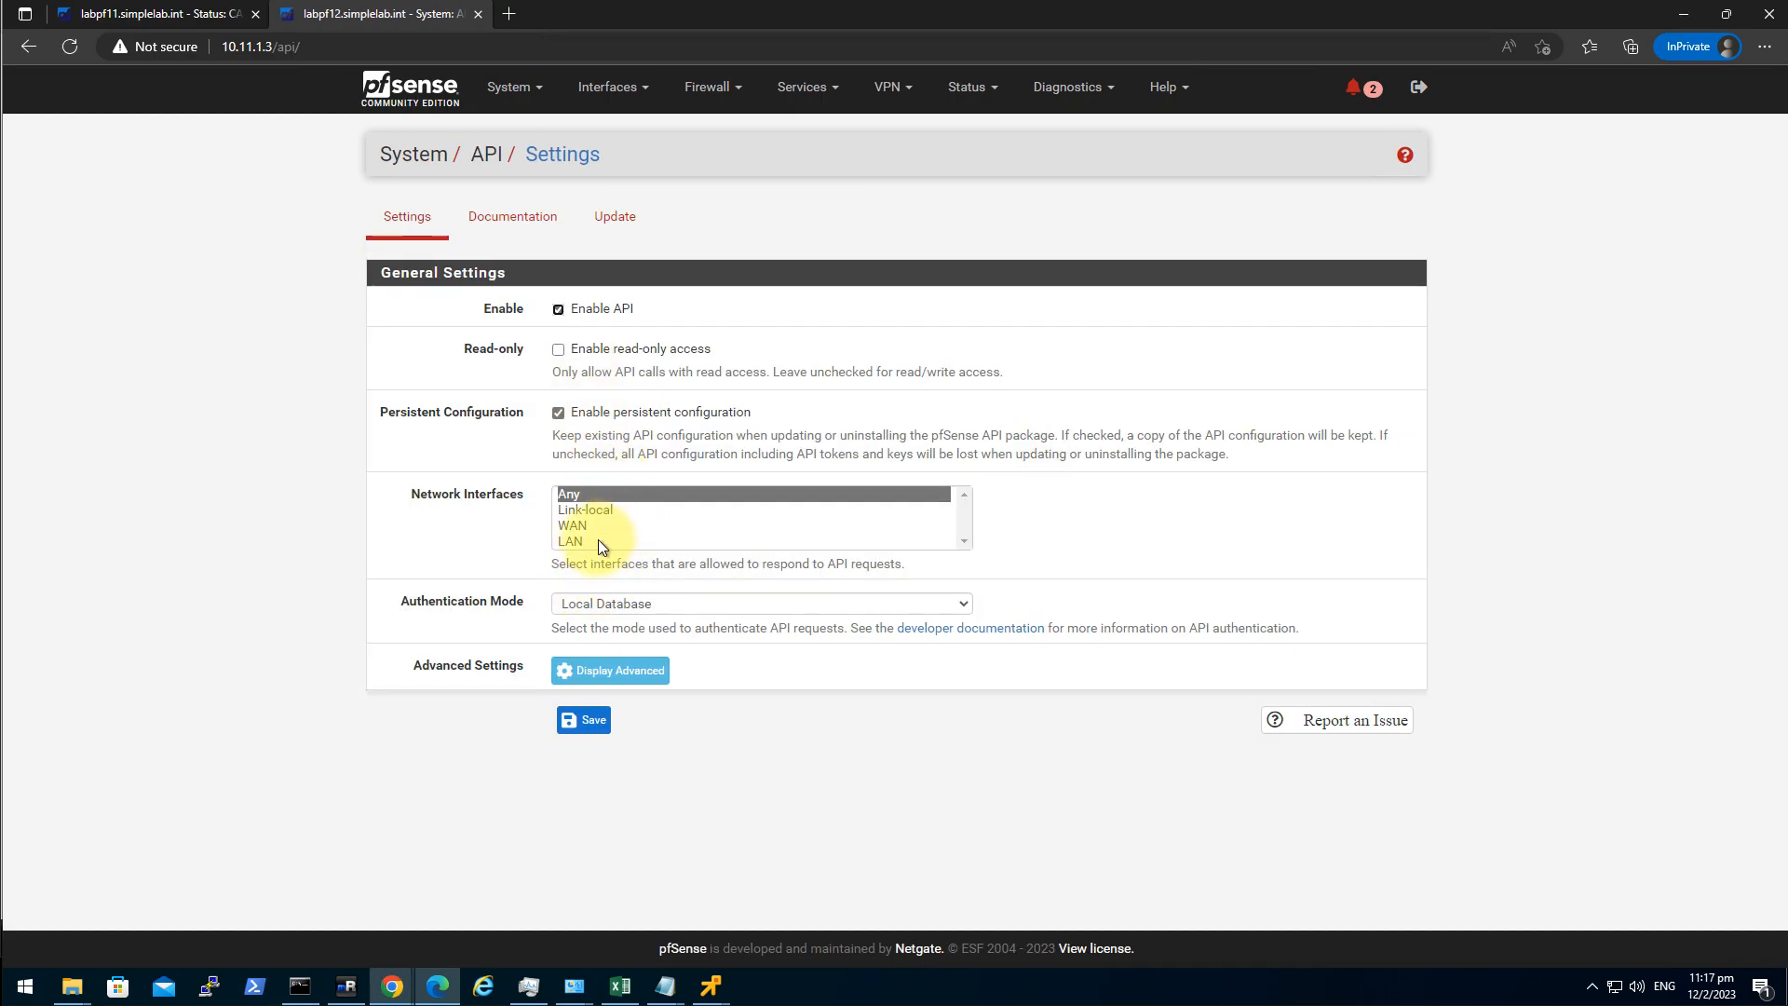
{"action": "left_click", "coordinate": [591, 540]}
{"action": "left_click", "coordinate": [647, 603]}
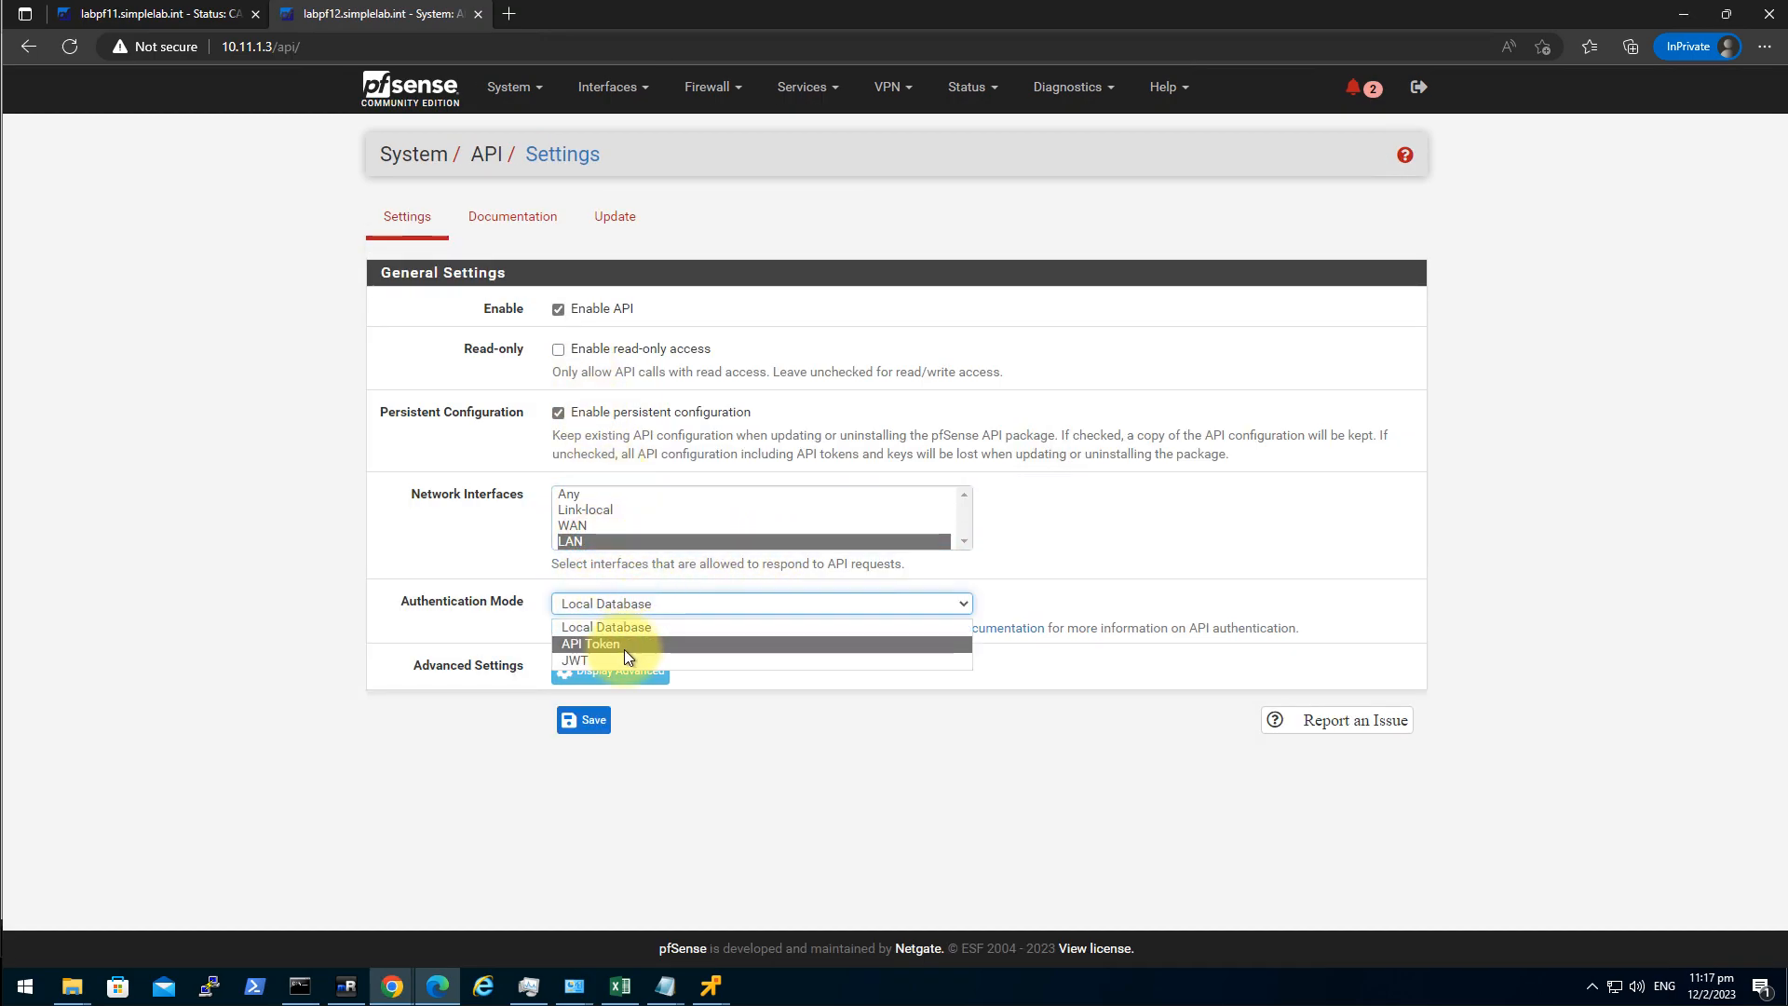
{"action": "left_click", "coordinate": [612, 655]}
{"action": "left_click", "coordinate": [608, 730]}
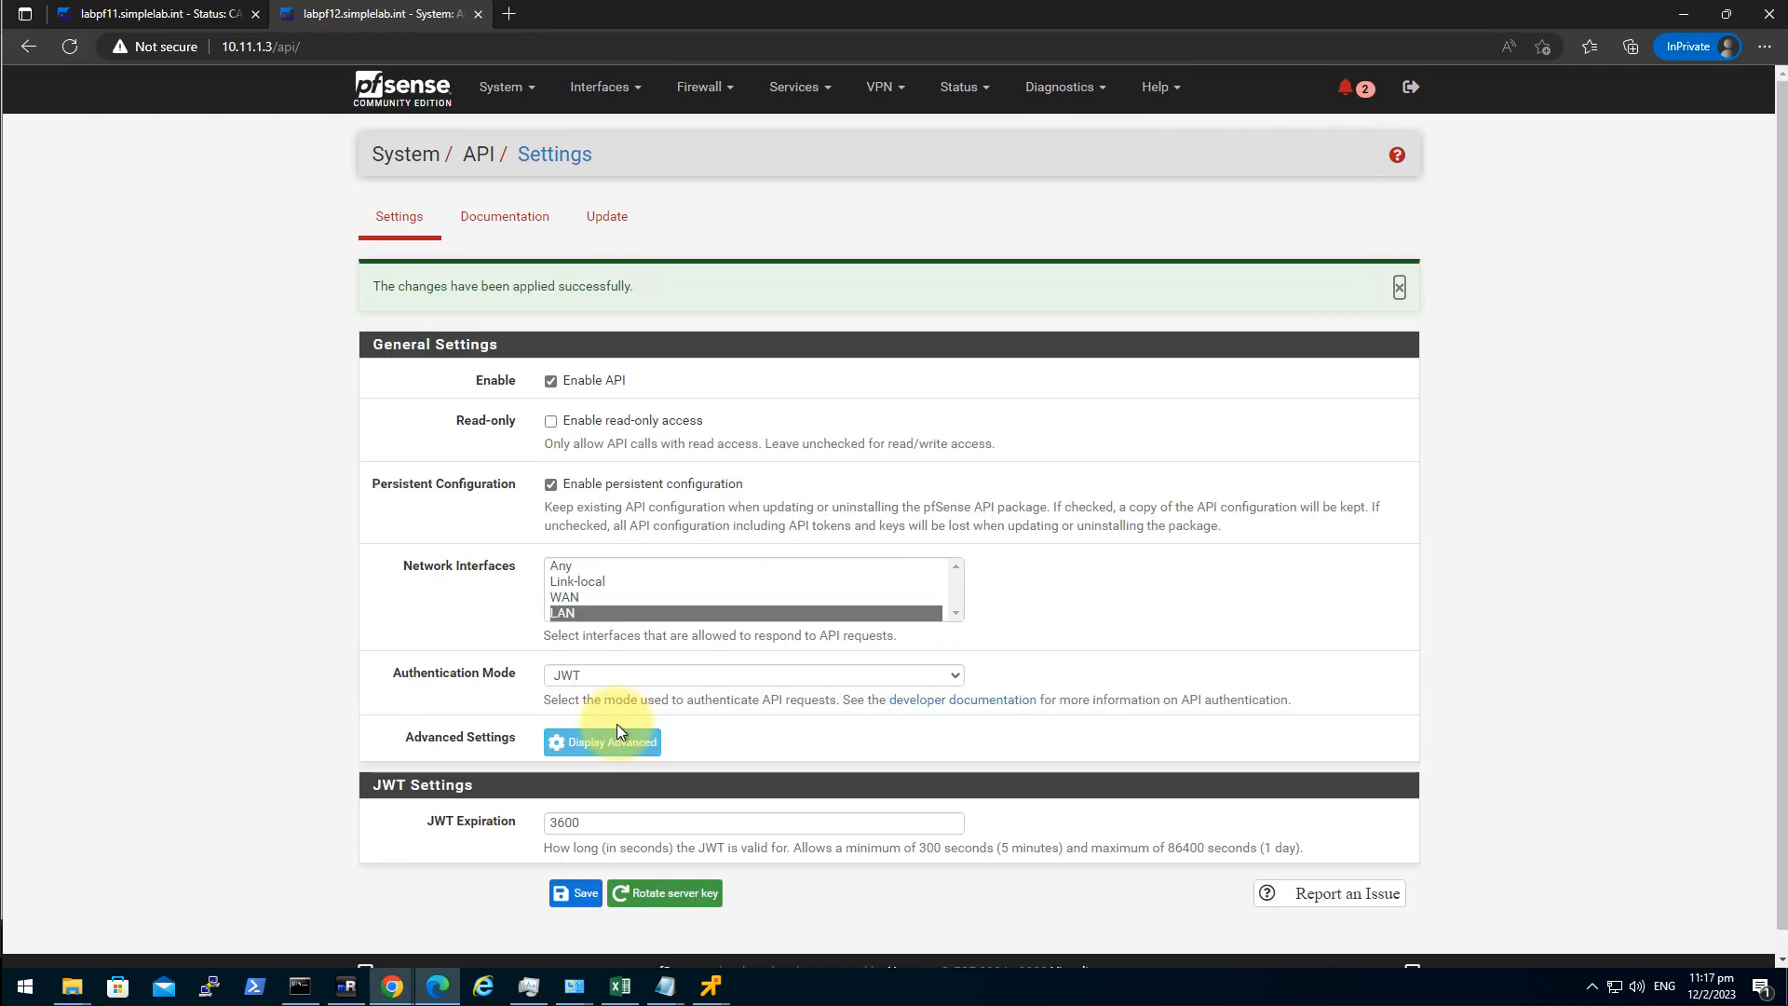
Check the empty WAN firewall rules list and return to the dashboard.
{"action": "left_click", "coordinate": [700, 87]}
{"action": "left_click", "coordinate": [695, 185]}
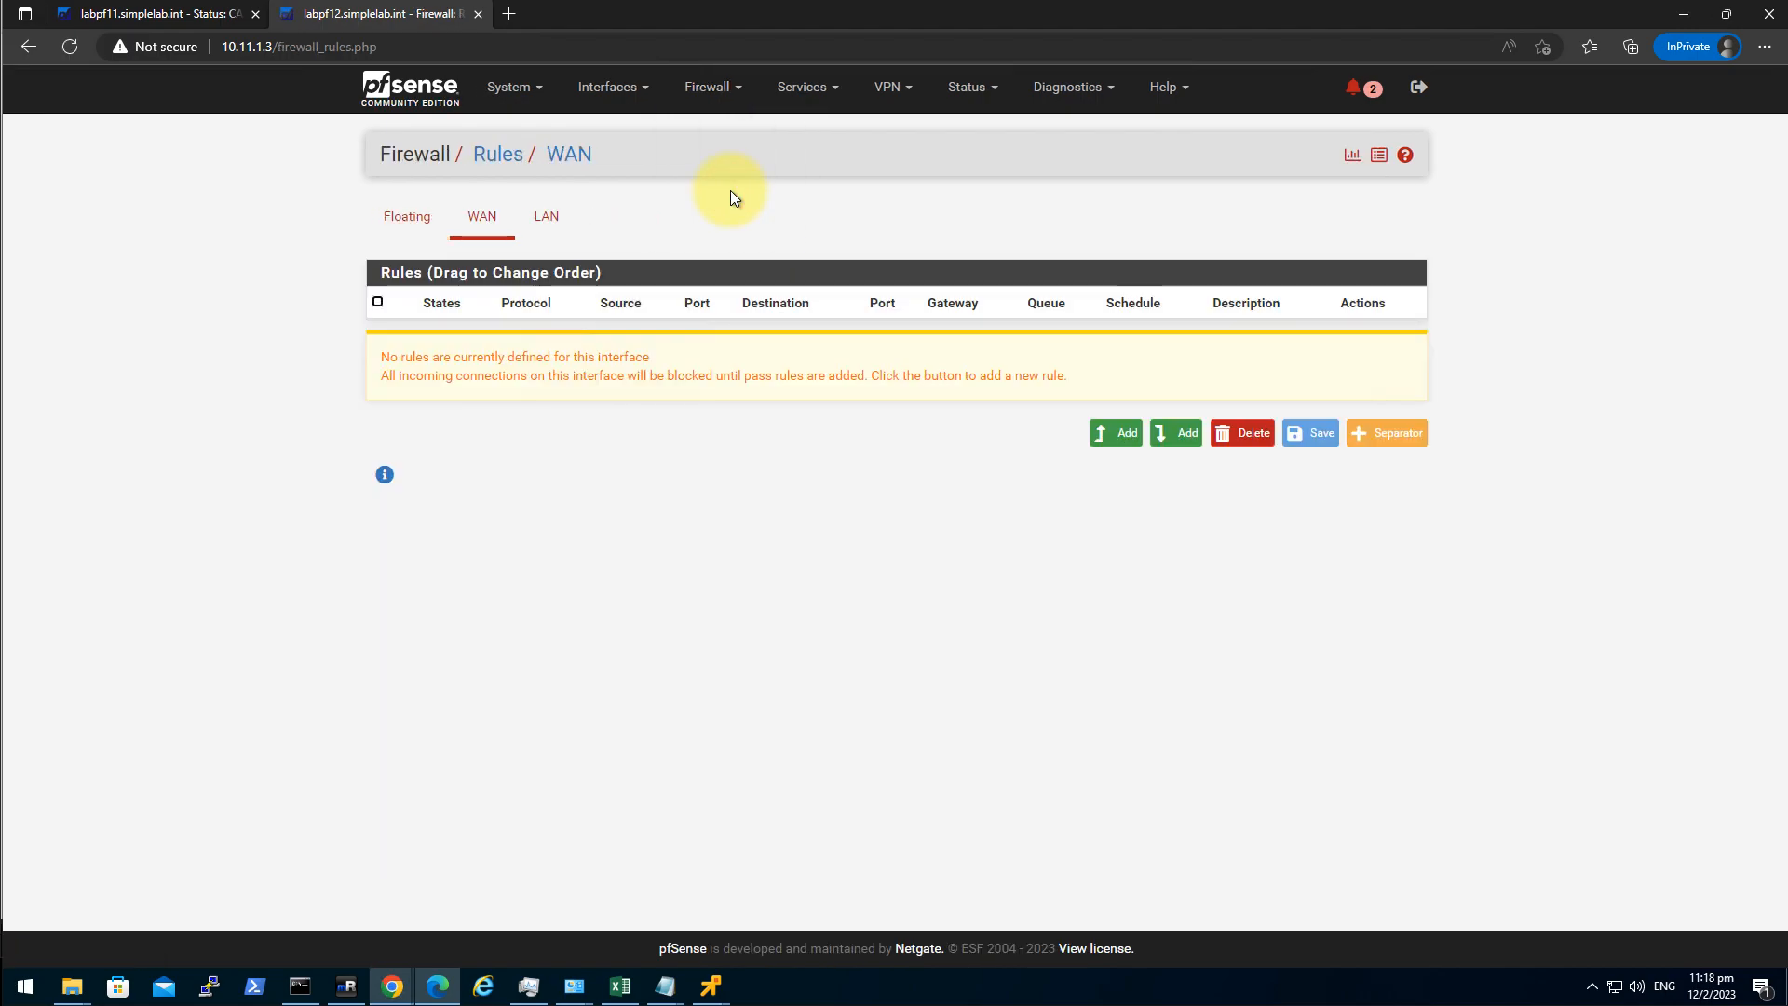
{"action": "left_click", "coordinate": [410, 98]}
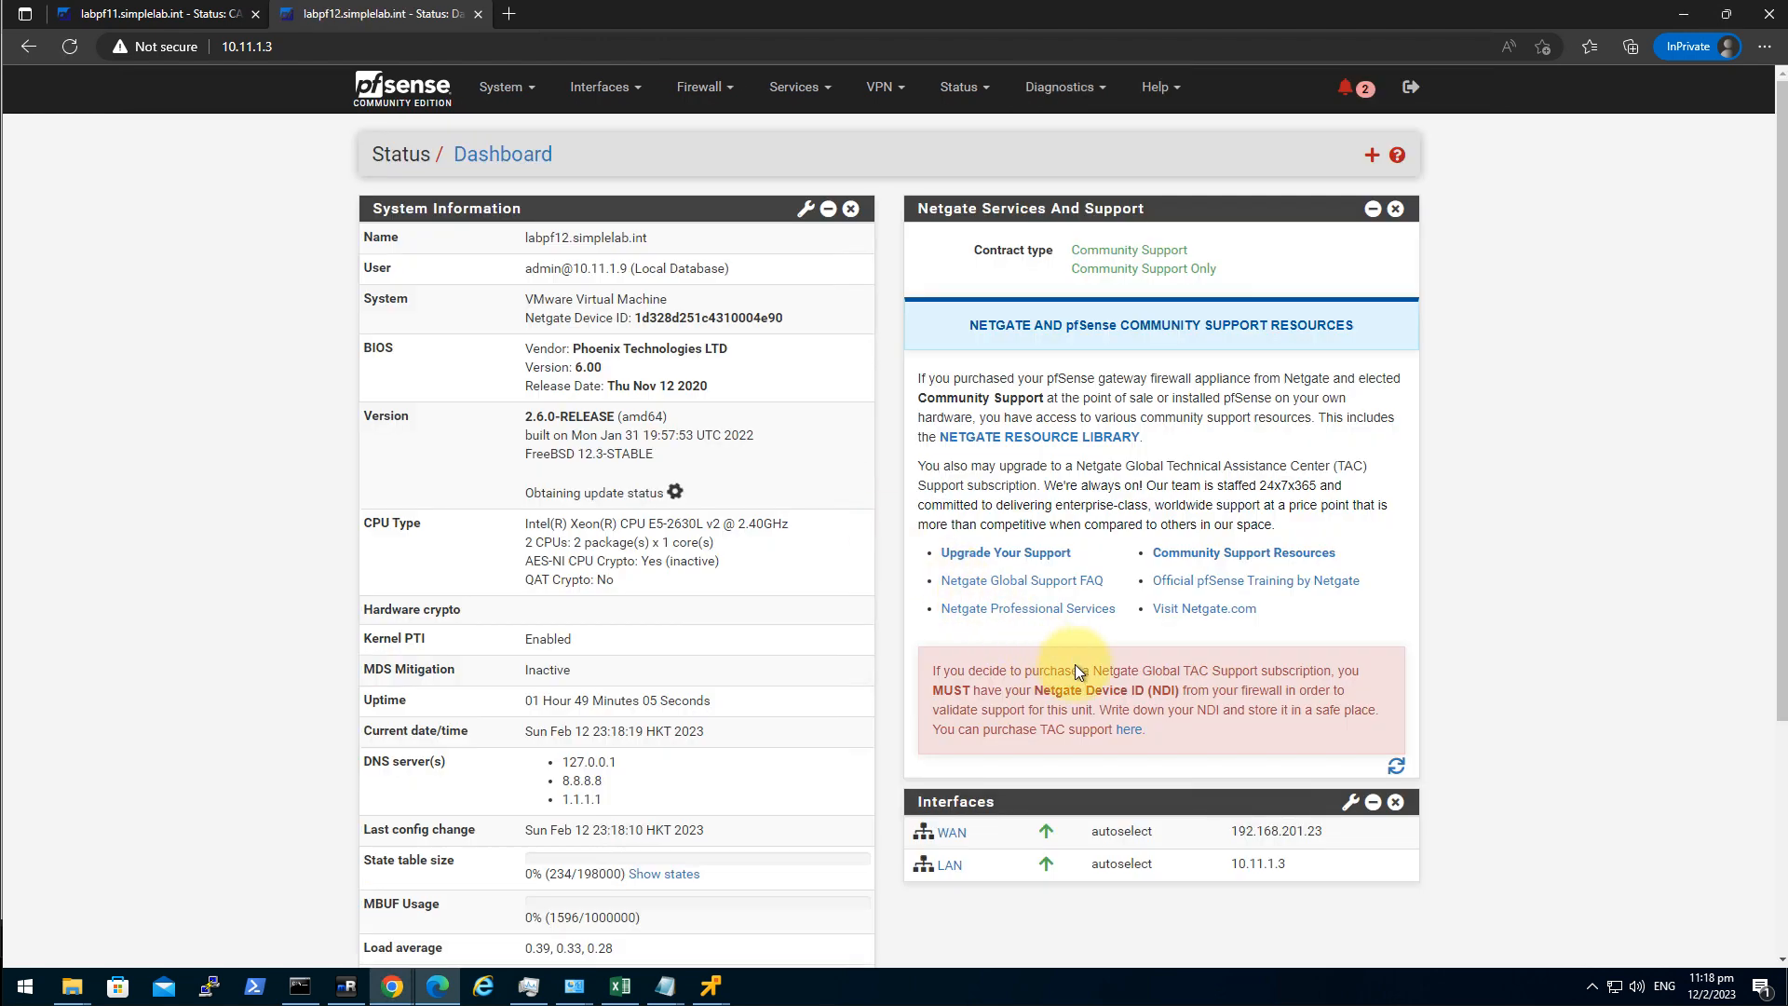
{"action": "left_click", "coordinate": [346, 989]}
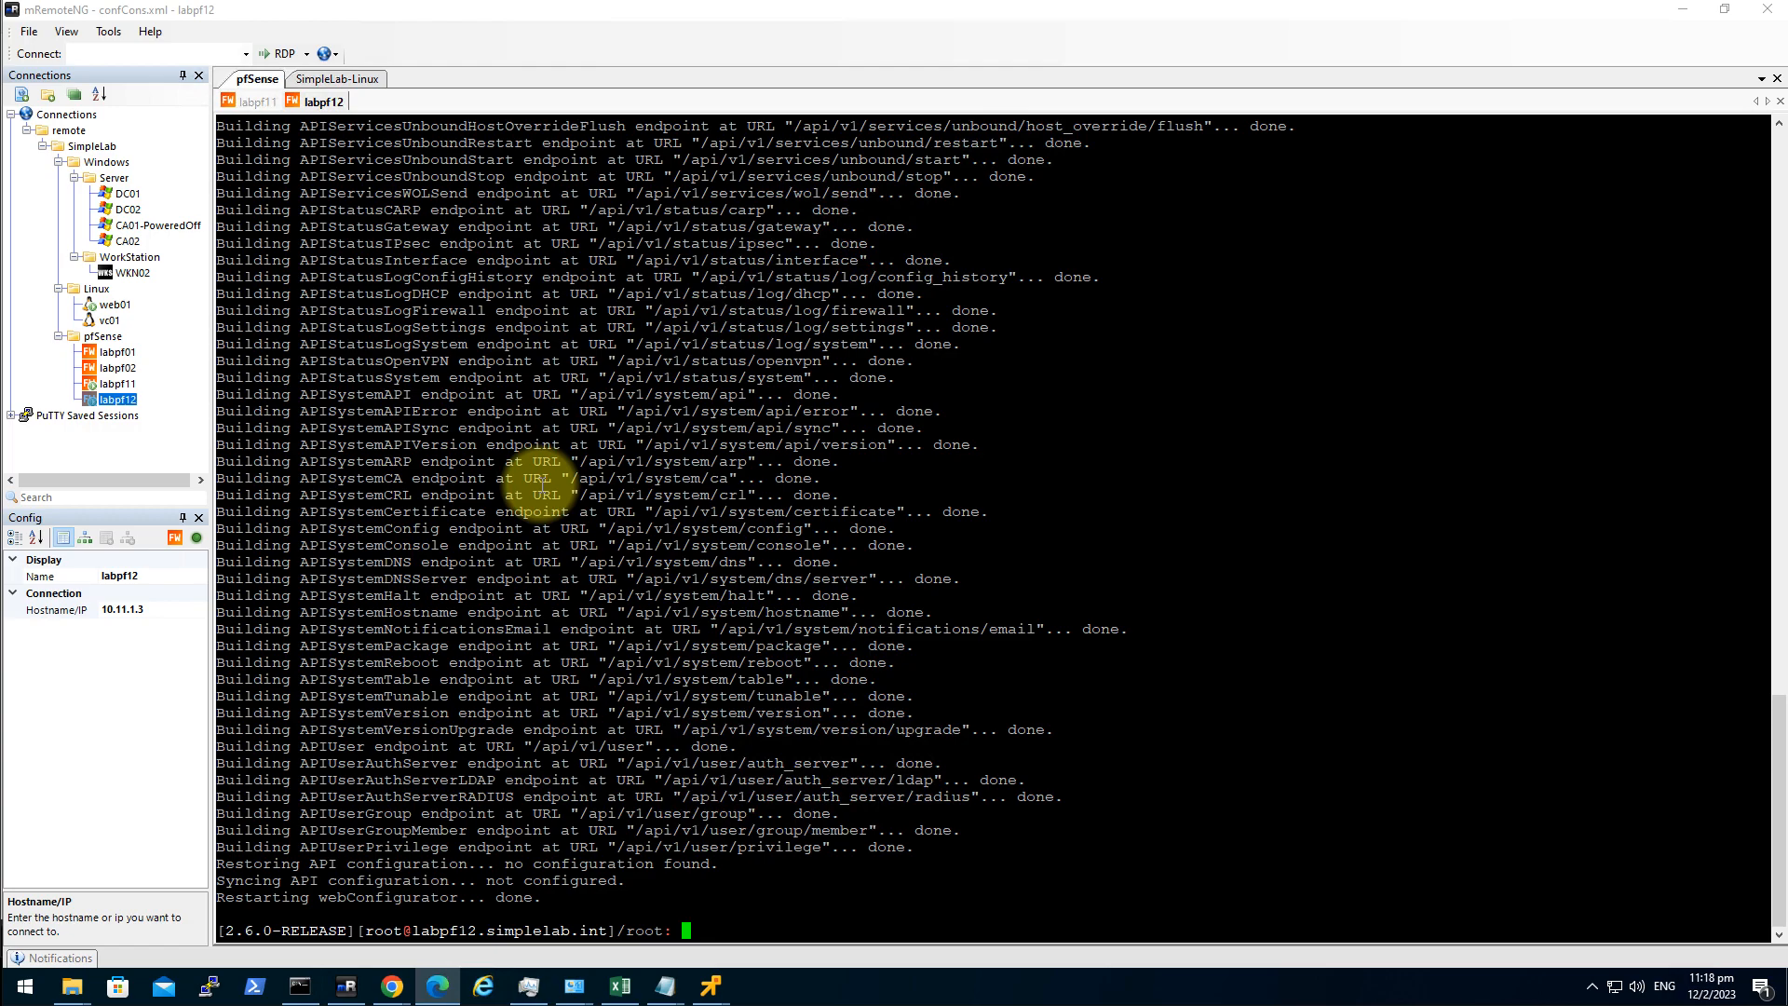
On web01, list the home directory and open pfsense-vlan-api.sh in vi.
{"action": "left_click", "coordinate": [117, 305]}
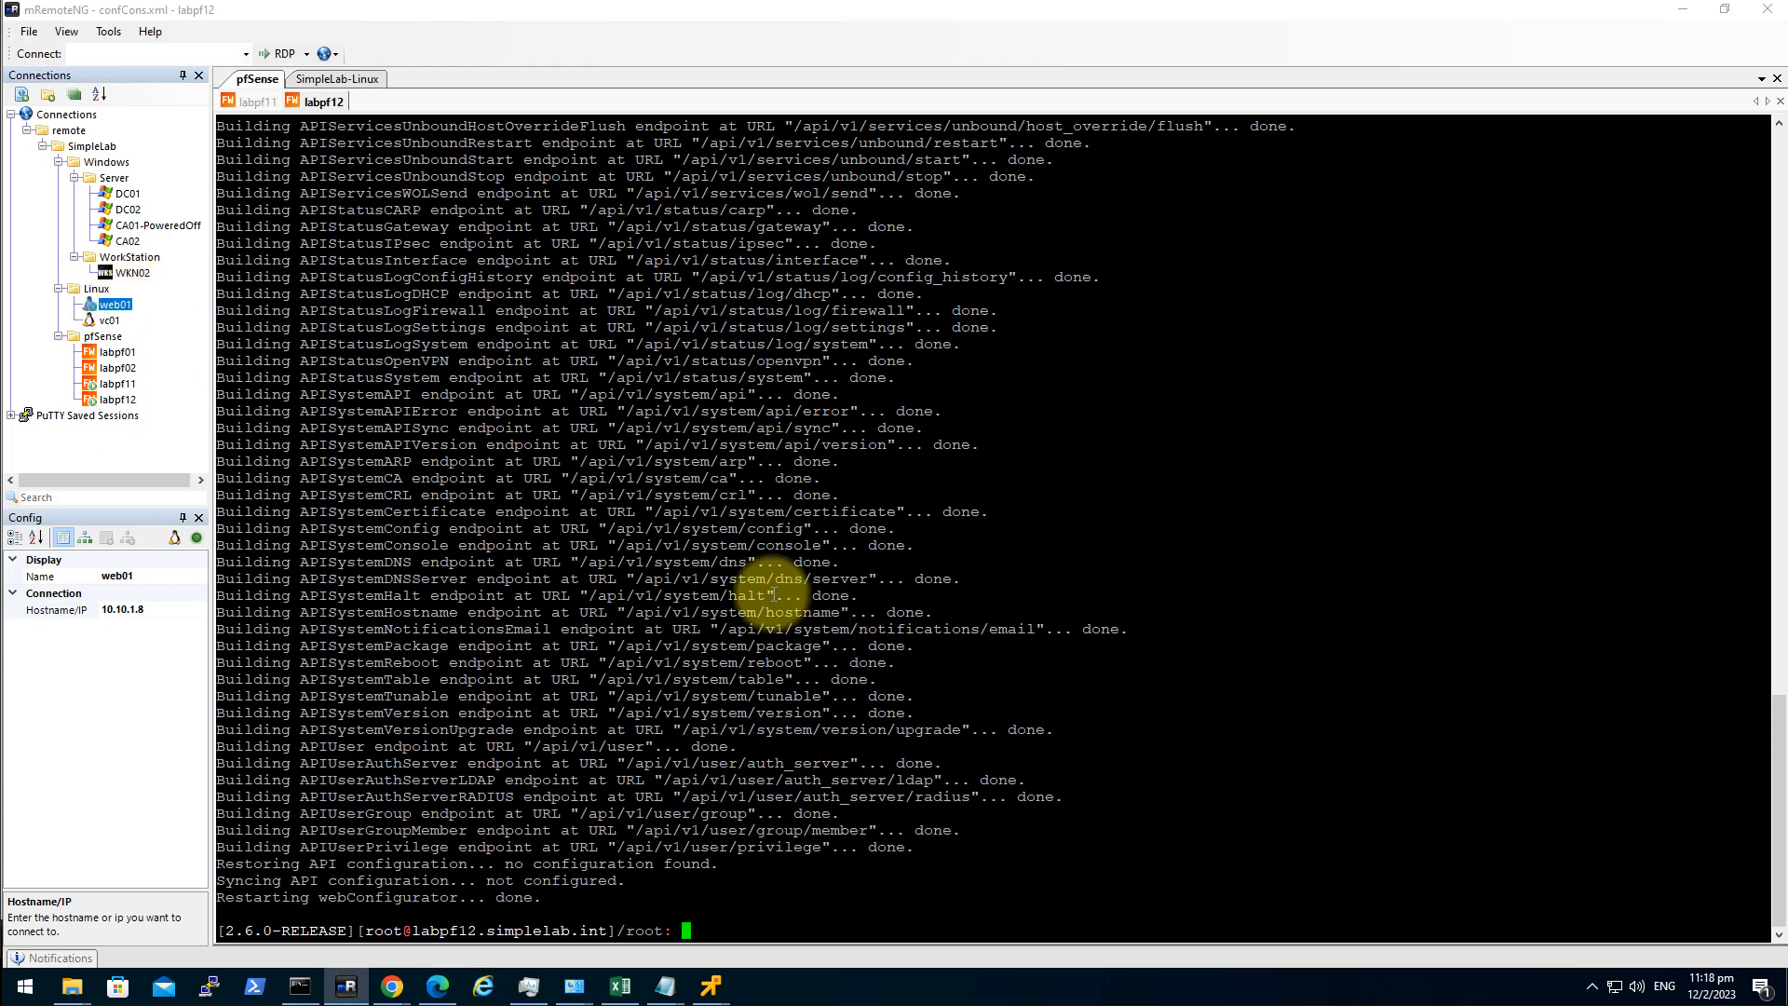
{"action": "left_click", "coordinate": [313, 80]}
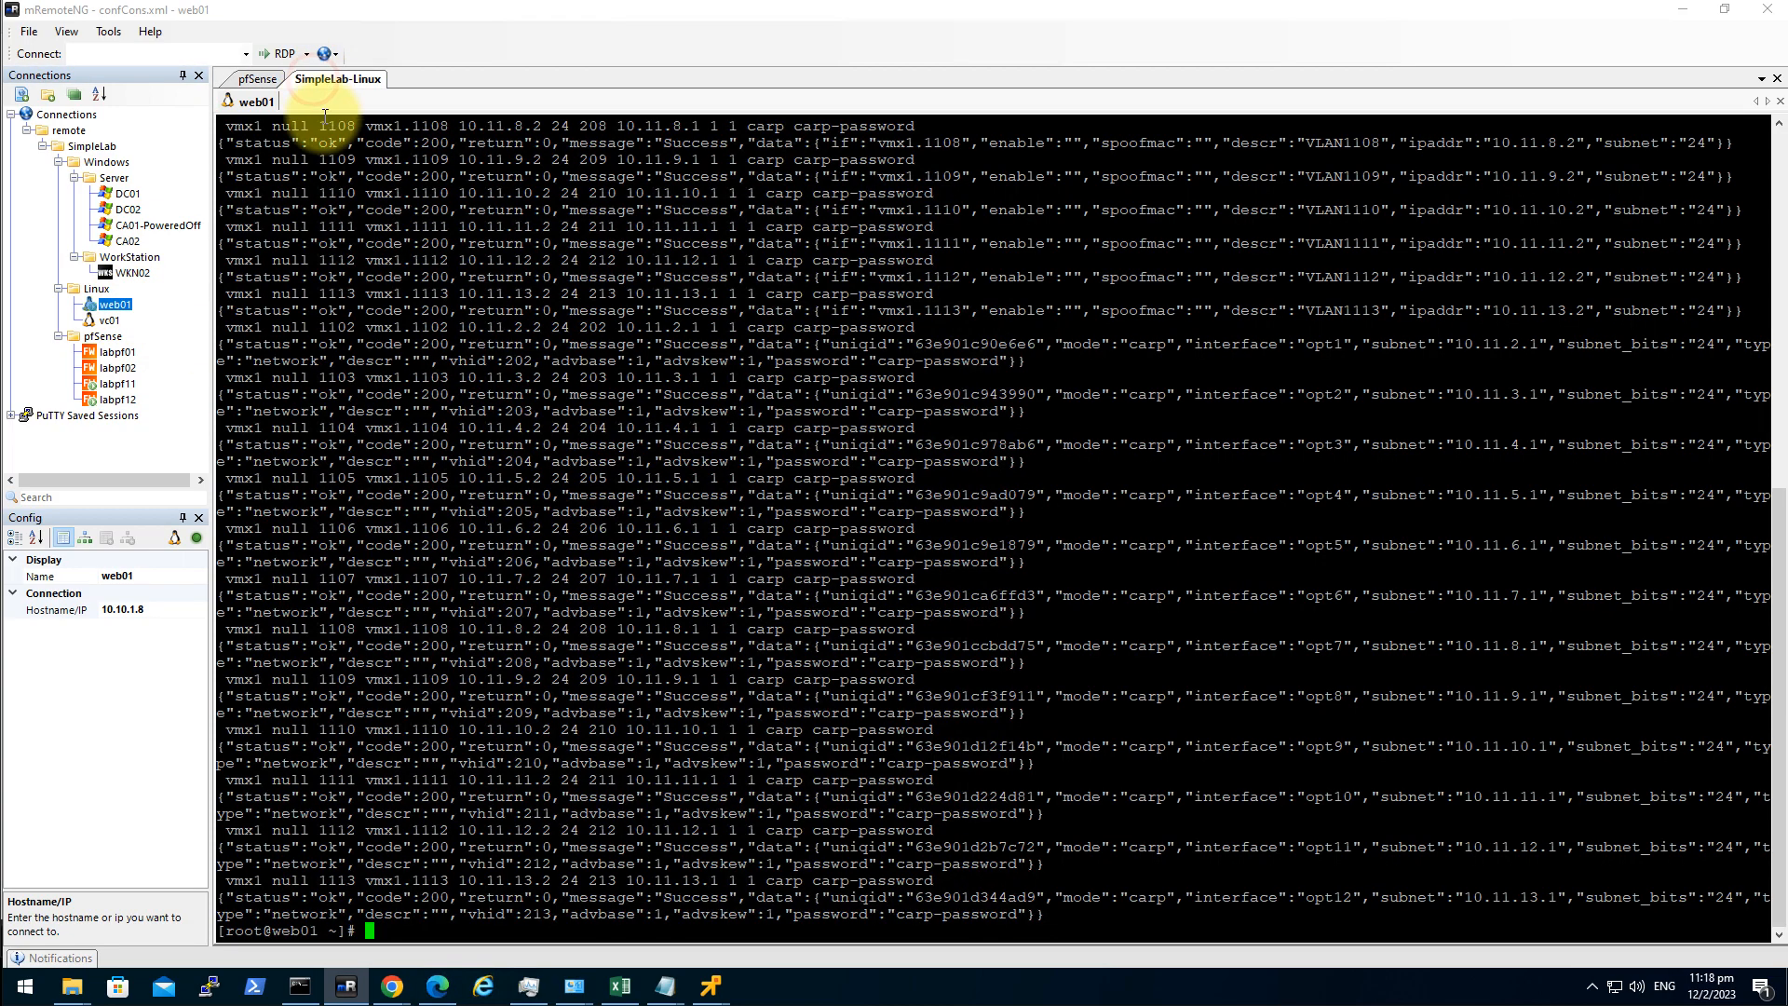
{"action": "type", "text": "clear"}
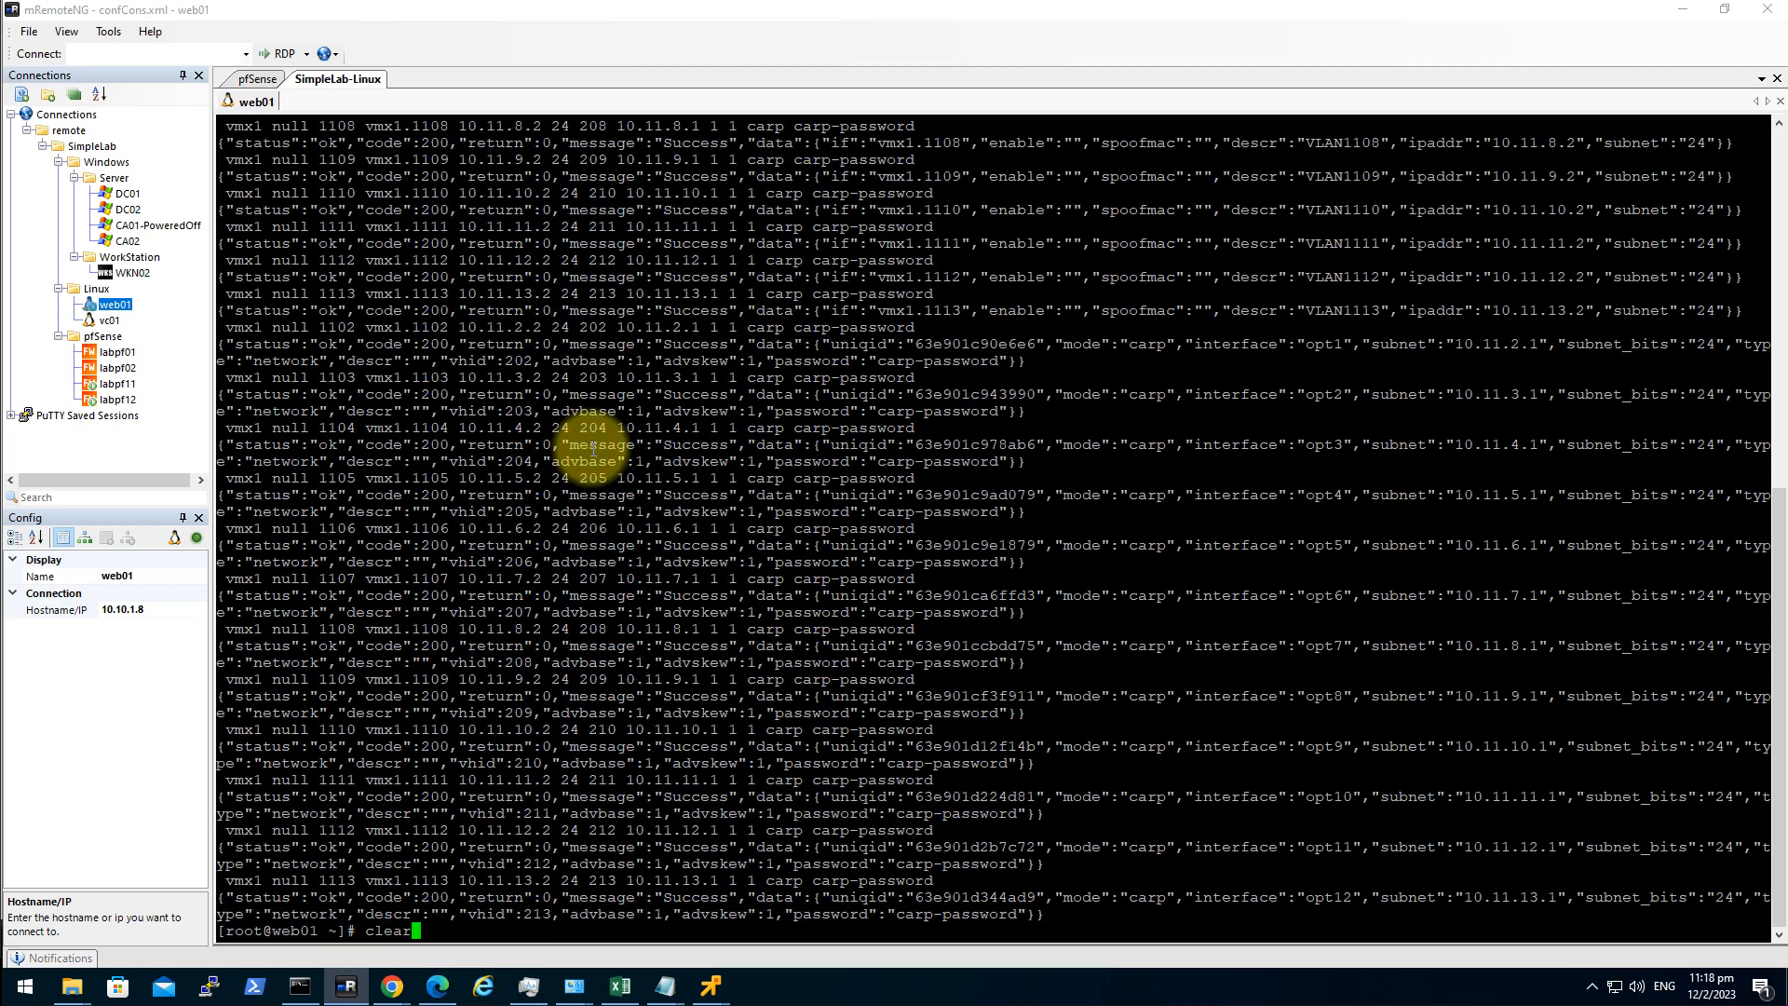
{"action": "key", "text": "Return"}
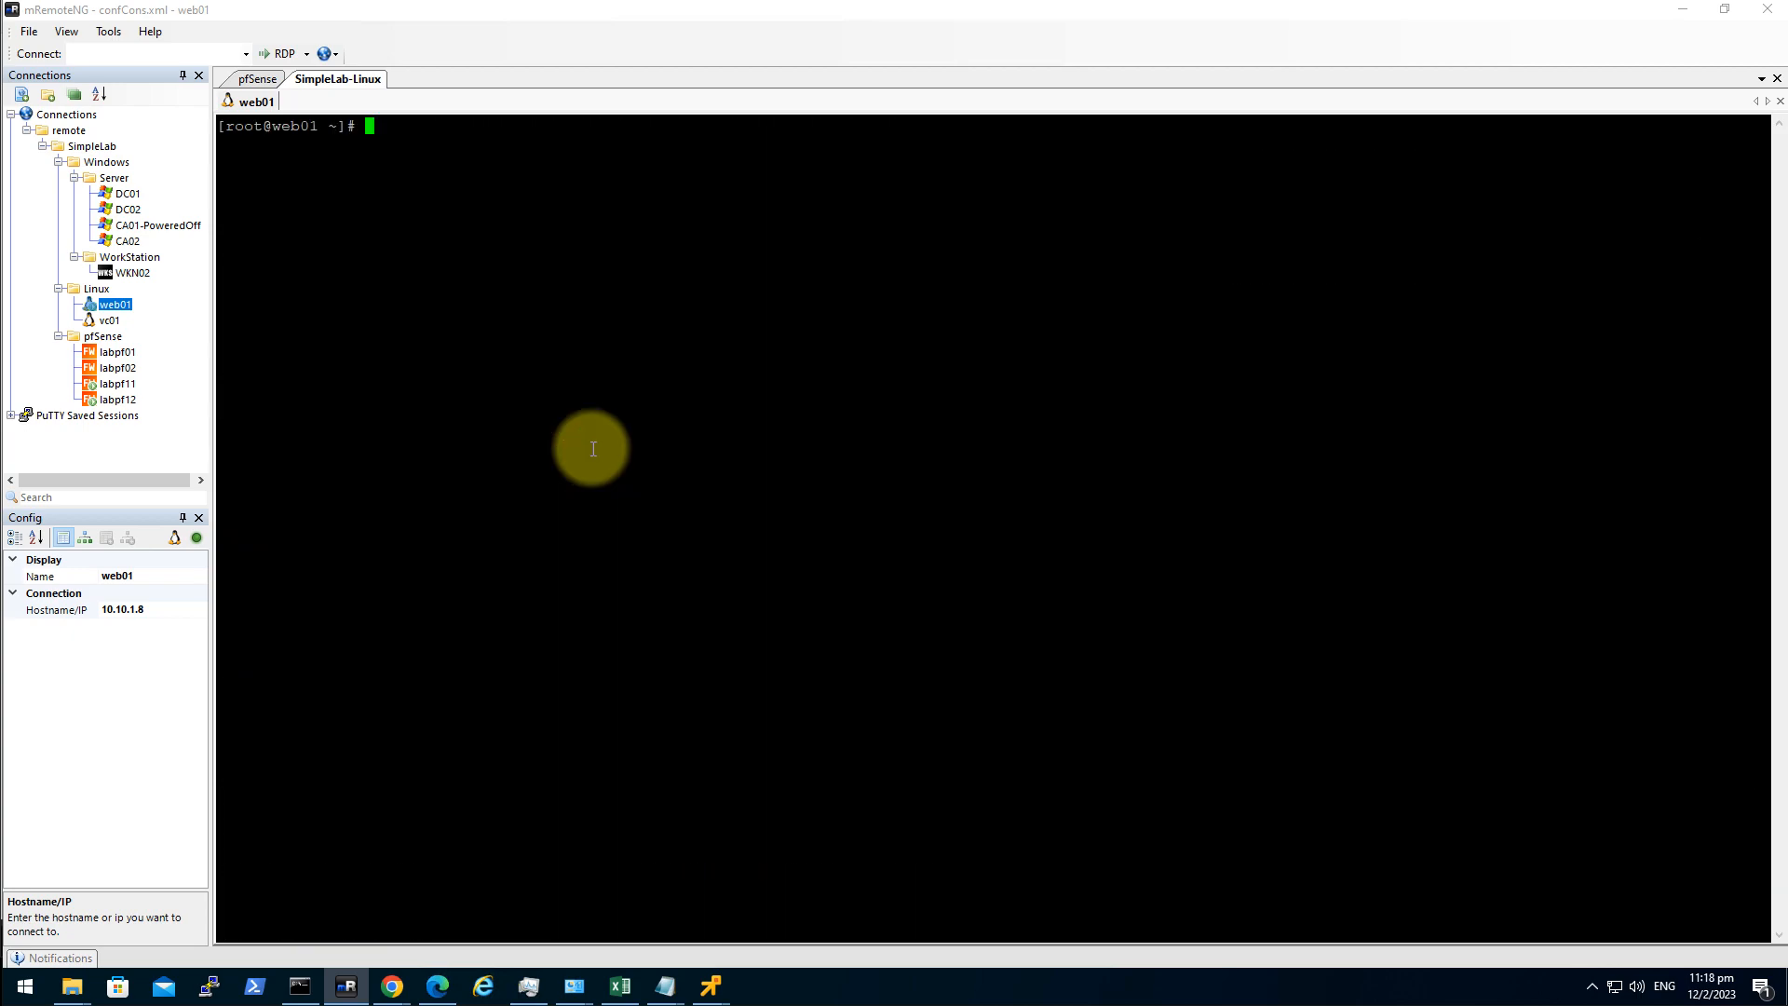
{"action": "type", "text": "ls"}
{"action": "key", "text": "Return"}
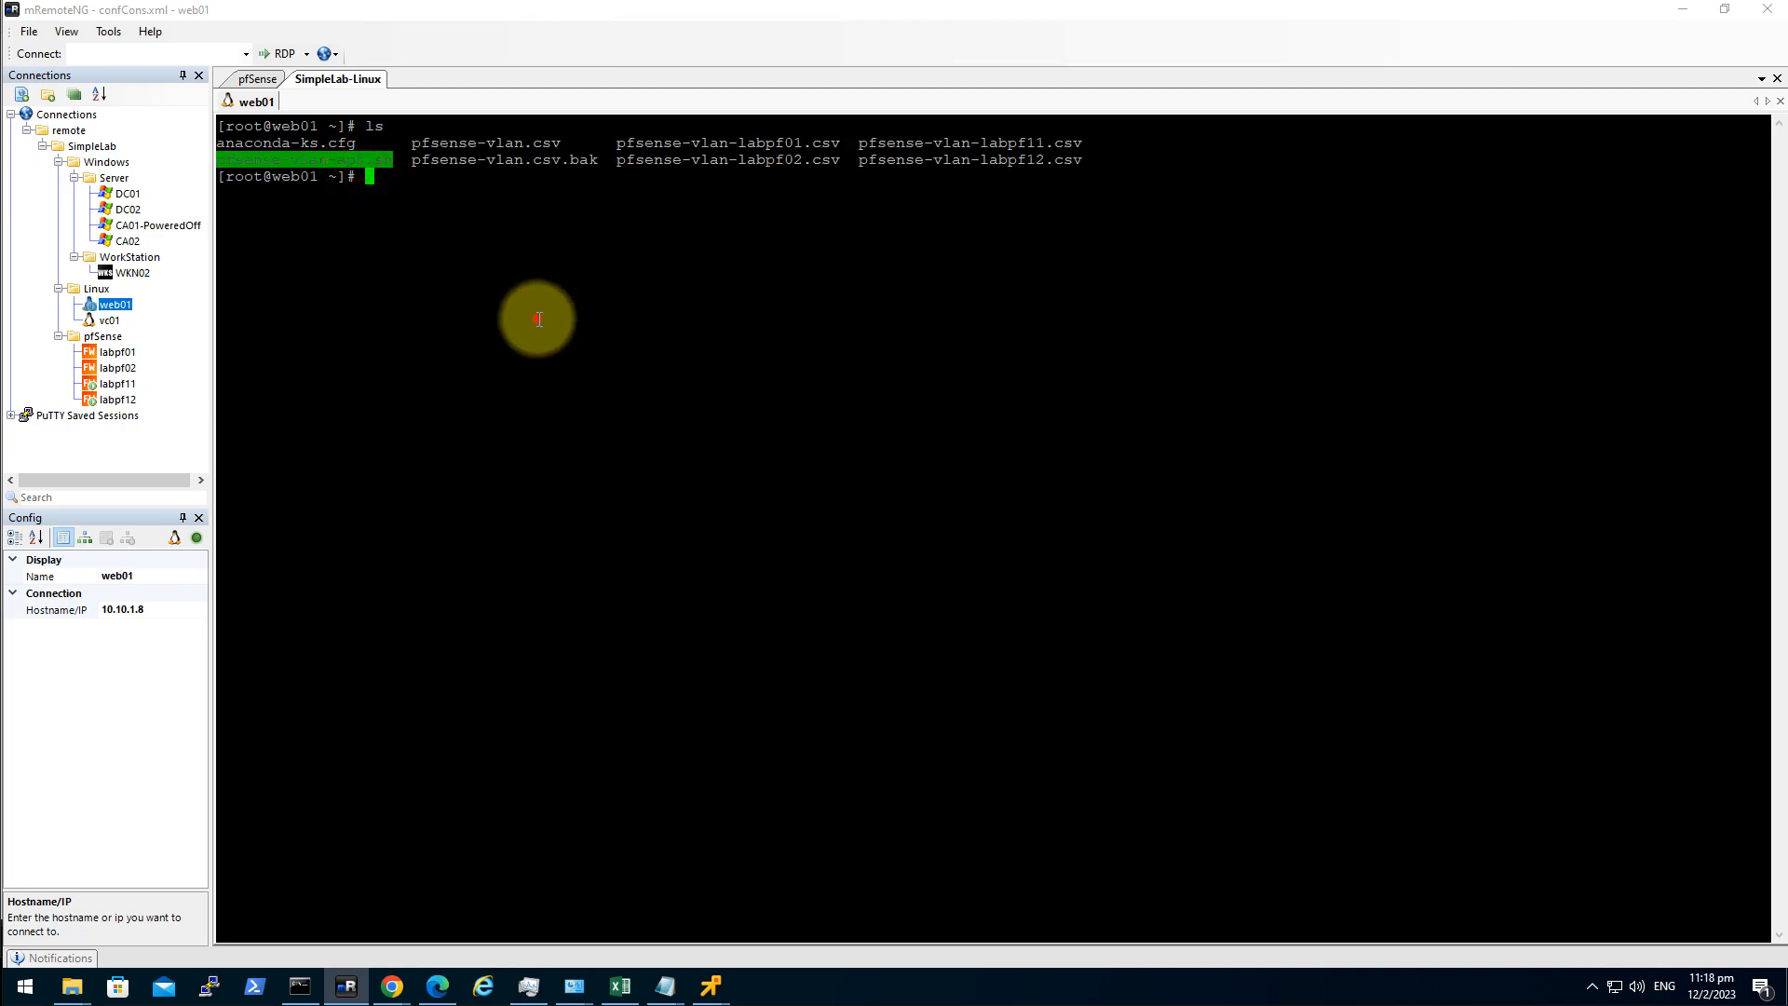
{"action": "double_click", "coordinate": [538, 321]}
{"action": "double_click", "coordinate": [368, 158]}
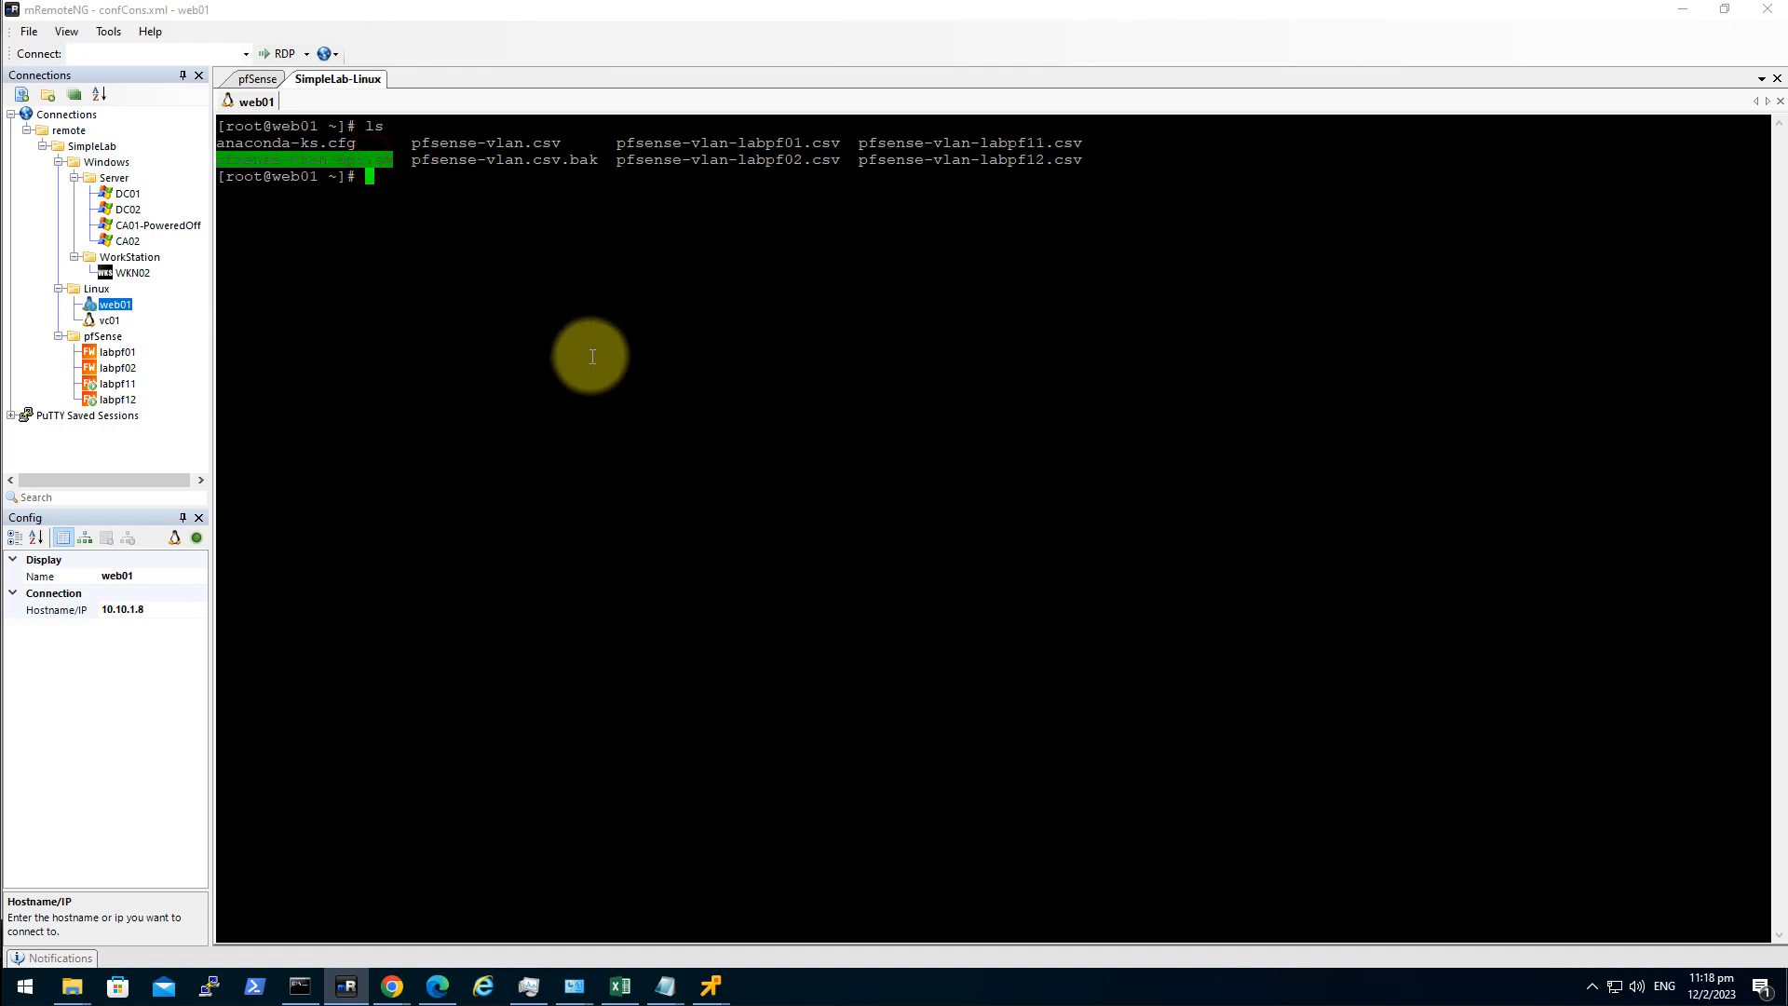
{"action": "type", "text": "vi"}
{"action": "right_click", "coordinate": [592, 357]}
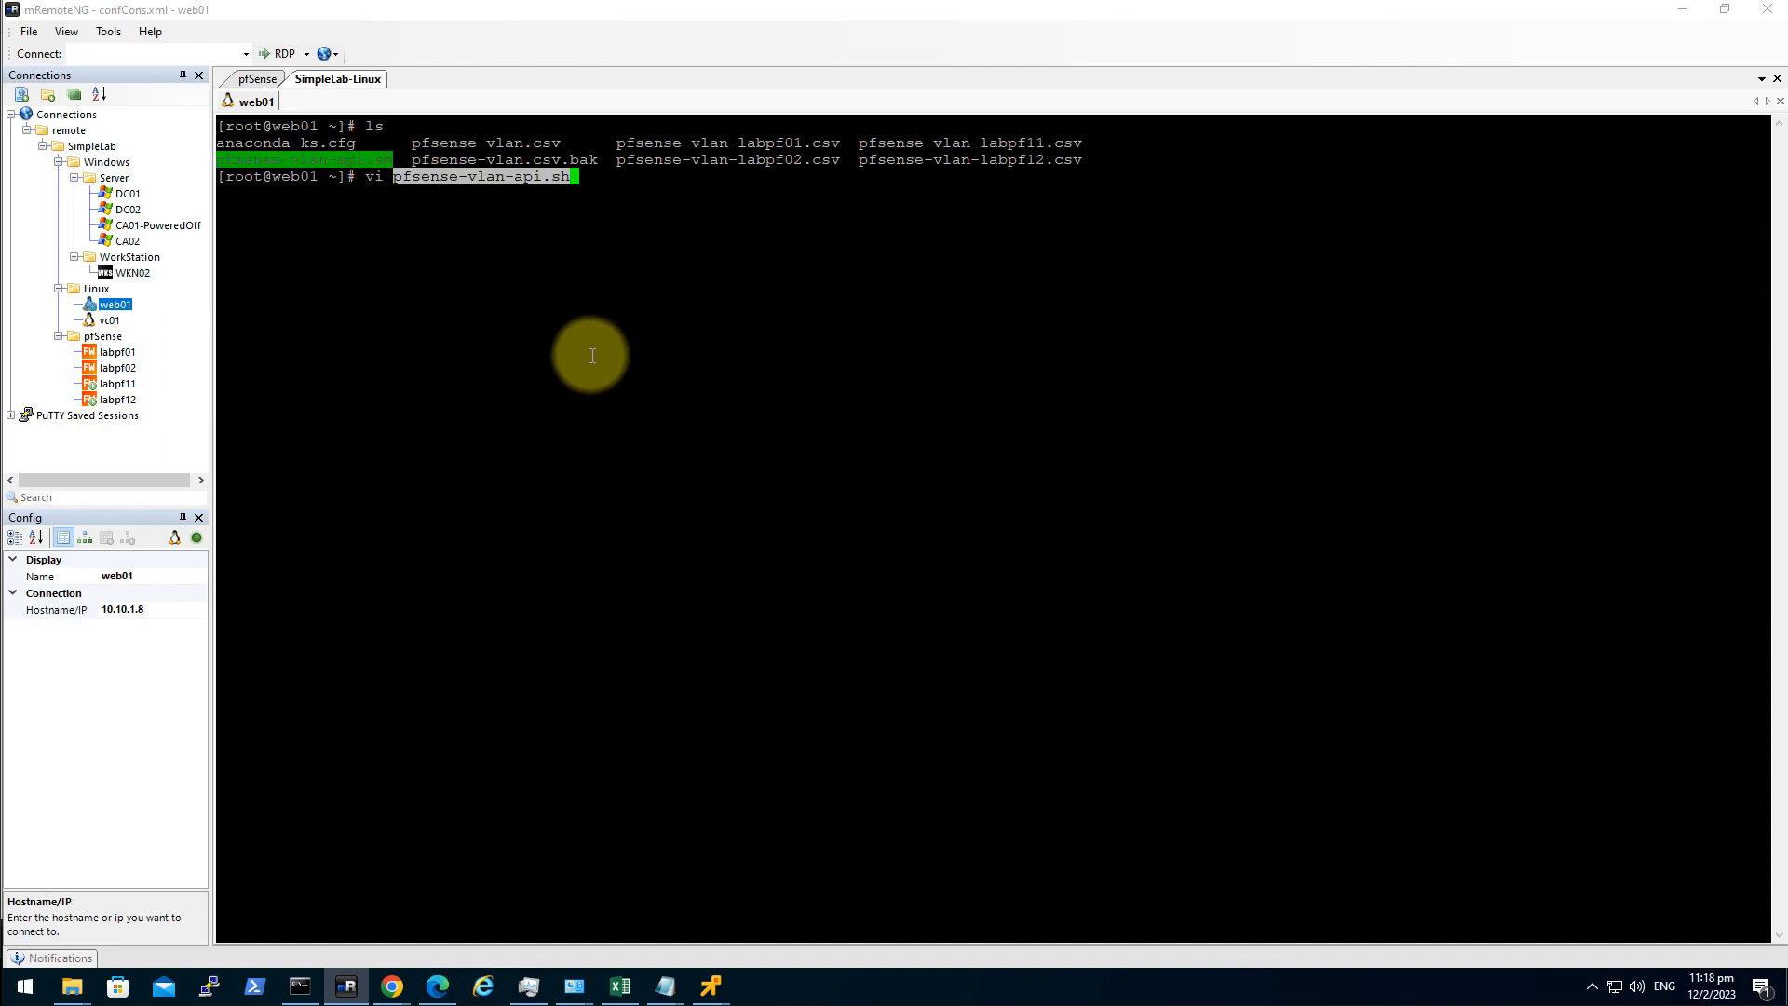
{"action": "key", "text": "Return"}
Change the script's host address to 10.11.1.3.
{"action": "key", "text": "Down"}
{"action": "key", "text": "Down"}
{"action": "key", "text": "Down"}
{"action": "key", "text": "Down"}
{"action": "key", "text": "Down"}
{"action": "key", "text": "Down"}
{"action": "key", "text": "Down"}
{"action": "key", "text": "Down"}
{"action": "key", "text": "Down"}
{"action": "key", "text": "Down"}
{"action": "key", "text": "Down"}
{"action": "key", "text": "Down"}
{"action": "key", "text": "Down"}
{"action": "key", "text": "Down"}
{"action": "key", "text": "Down"}
{"action": "key", "text": "Down"}
{"action": "key", "text": "Down"}
{"action": "key", "text": "Down"}
{"action": "key", "text": "Down"}
{"action": "key", "text": "Down"}
{"action": "key", "text": "Down"}
{"action": "key", "text": "Down"}
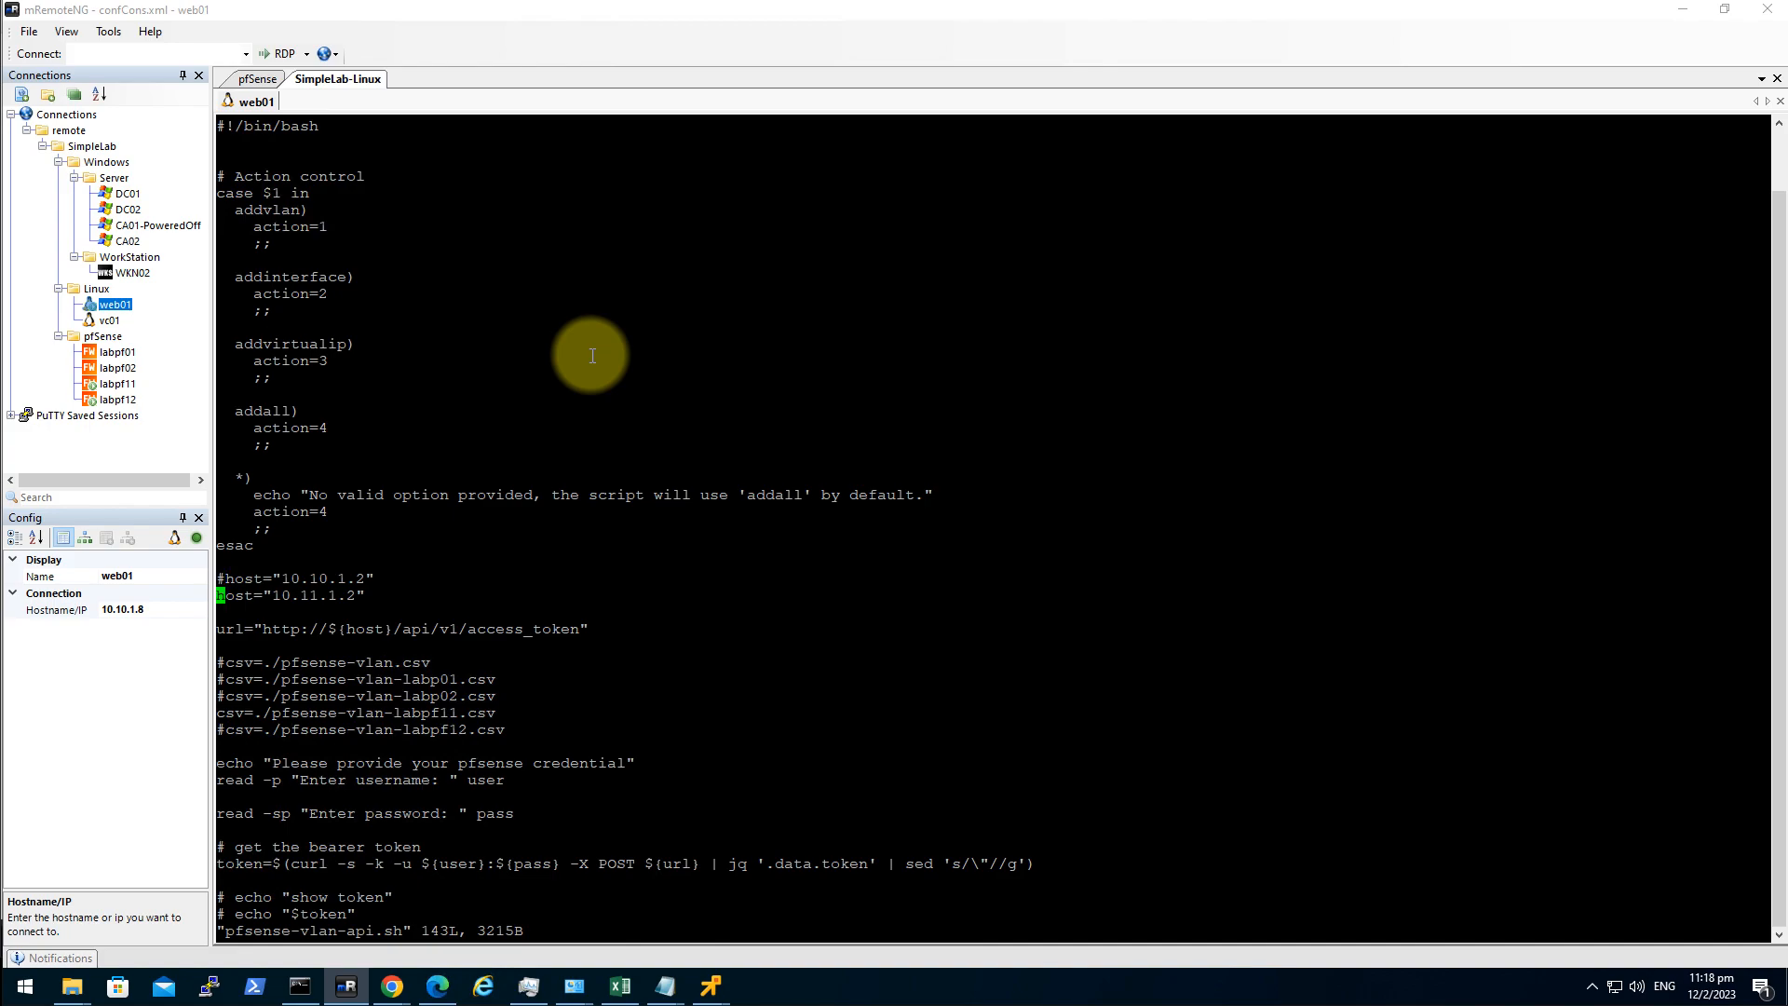
{"action": "key", "text": "i"}
{"action": "key", "text": "Right"}
{"action": "key", "text": "Right"}
{"action": "key", "text": "Right"}
{"action": "key", "text": "Right"}
{"action": "key", "text": "Right"}
{"action": "key", "text": "Right"}
{"action": "key", "text": "Right"}
{"action": "key", "text": "Right"}
{"action": "key", "text": "Right"}
{"action": "key", "text": "Right"}
{"action": "key", "text": "Right"}
{"action": "key", "text": "Right"}
{"action": "key", "text": "Right"}
{"action": "key", "text": "Right"}
{"action": "key", "text": "Right"}
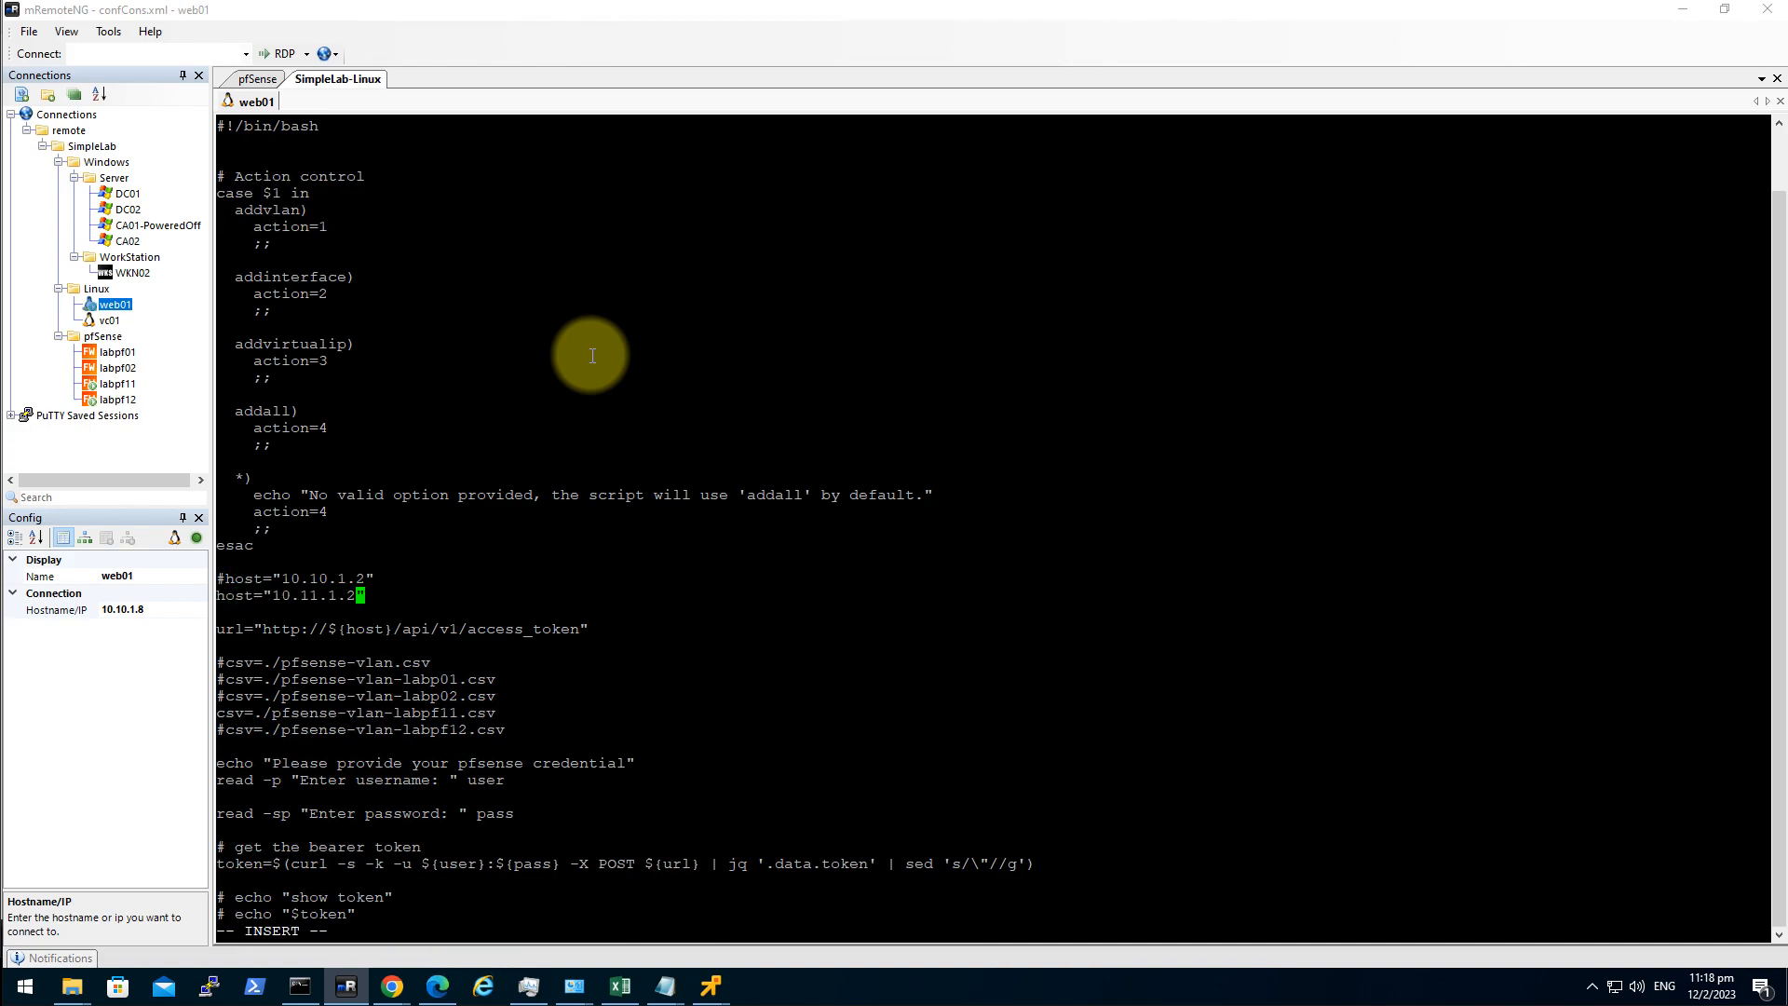
{"action": "key", "text": "BackSpace"}
{"action": "type", "text": "3"}
Comment out the labpf11 csv line, enable pfsense-vlan-labpf12.csv, and save with :wq.
{"action": "key", "text": "Down"}
{"action": "key", "text": "Down"}
{"action": "key", "text": "Down"}
{"action": "key", "text": "Down"}
{"action": "key", "text": "Down"}
{"action": "key", "text": "Down"}
{"action": "key", "text": "Down"}
{"action": "key", "text": "Left"}
{"action": "key", "text": "Left"}
{"action": "key", "text": "Left"}
{"action": "key", "text": "Left"}
{"action": "key", "text": "Left"}
{"action": "key", "text": "Left"}
{"action": "key", "text": "Left"}
{"action": "key", "text": "Left"}
{"action": "key", "text": "Left"}
{"action": "key", "text": "Left"}
{"action": "key", "text": "Left"}
{"action": "key", "text": "Left"}
{"action": "key", "text": "Left"}
{"action": "key", "text": "Left"}
{"action": "key", "text": "Left"}
{"action": "type", "text": "#"}
{"action": "key", "text": "Down"}
{"action": "key", "text": "BackSpace"}
{"action": "key", "text": "Right"}
{"action": "key", "text": "Right"}
{"action": "key", "text": "Right"}
{"action": "key", "text": "Right"}
{"action": "key", "text": "Right"}
{"action": "key", "text": "Right"}
{"action": "key", "text": "Right"}
{"action": "key", "text": "Right"}
{"action": "key", "text": "Right"}
{"action": "key", "text": "Right"}
{"action": "key", "text": "Right"}
{"action": "key", "text": "Right"}
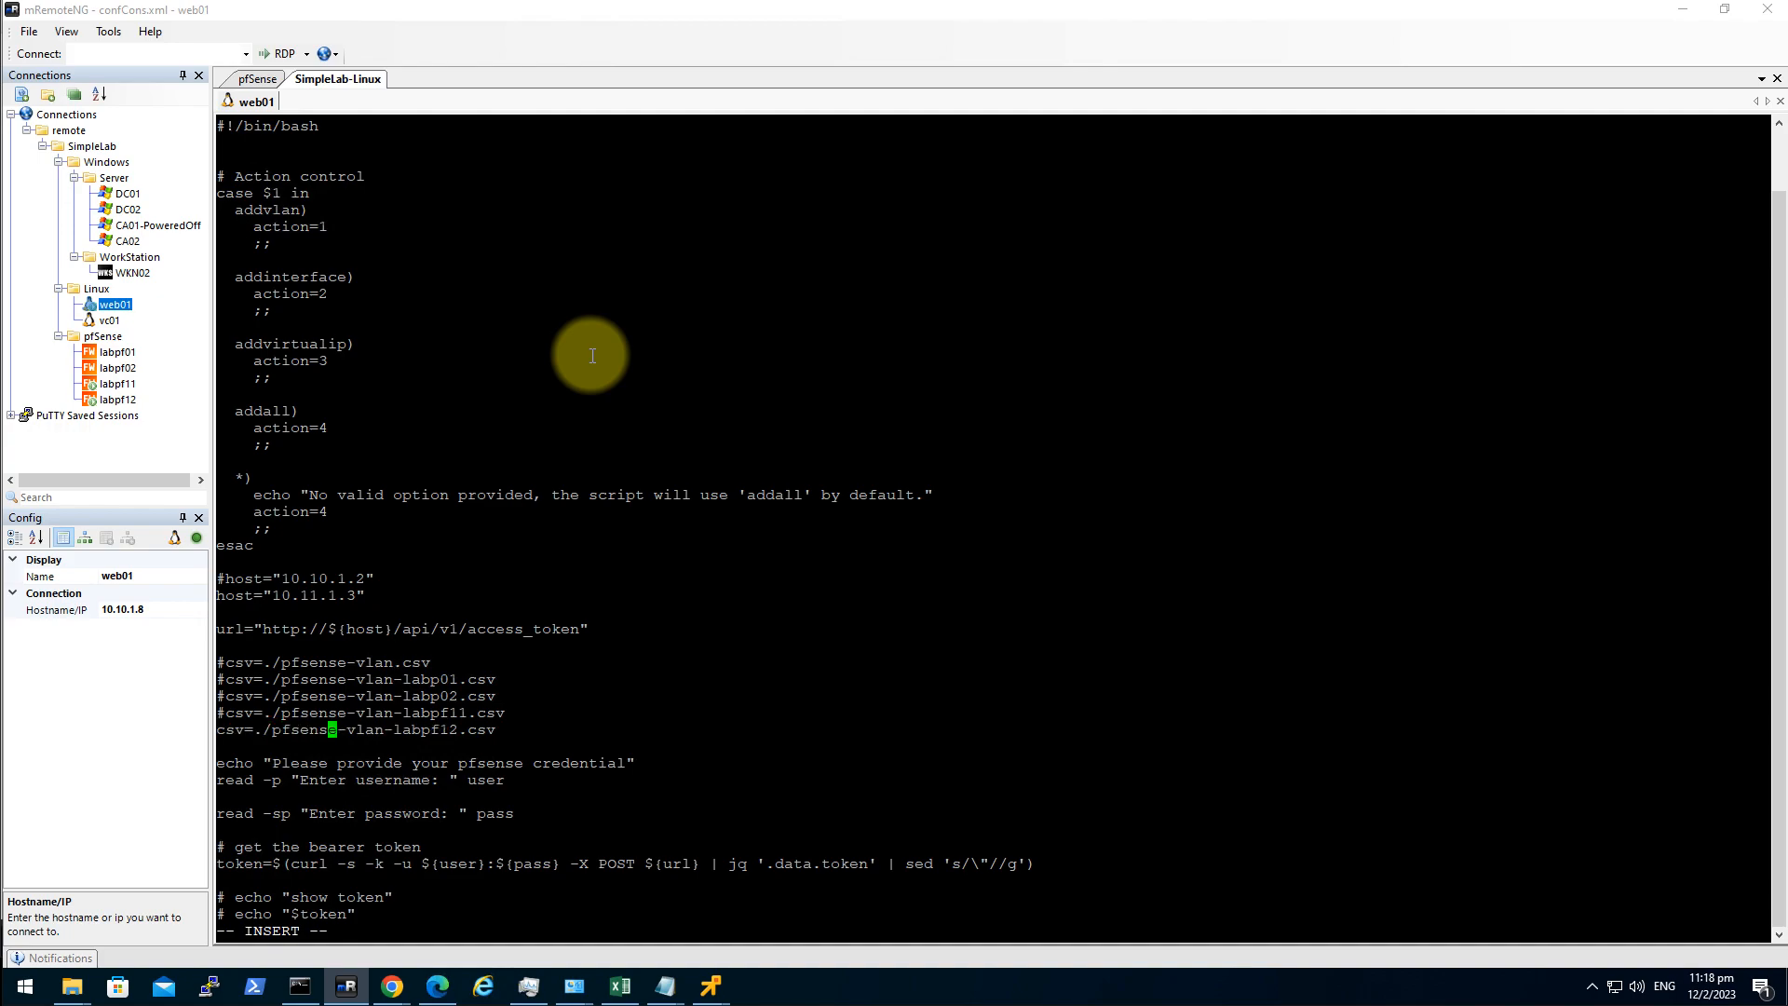
{"action": "key", "text": "Right"}
{"action": "key", "text": "Right"}
{"action": "key", "text": "Right"}
{"action": "key", "text": "Right"}
{"action": "key", "text": "Right"}
{"action": "key", "text": "Right"}
{"action": "key", "text": "Right"}
{"action": "key", "text": "Right"}
{"action": "key", "text": "Right"}
{"action": "key", "text": "Right"}
{"action": "key", "text": "Escape"}
{"action": "type", "text": ":wq"}
{"action": "key", "text": "Return"}
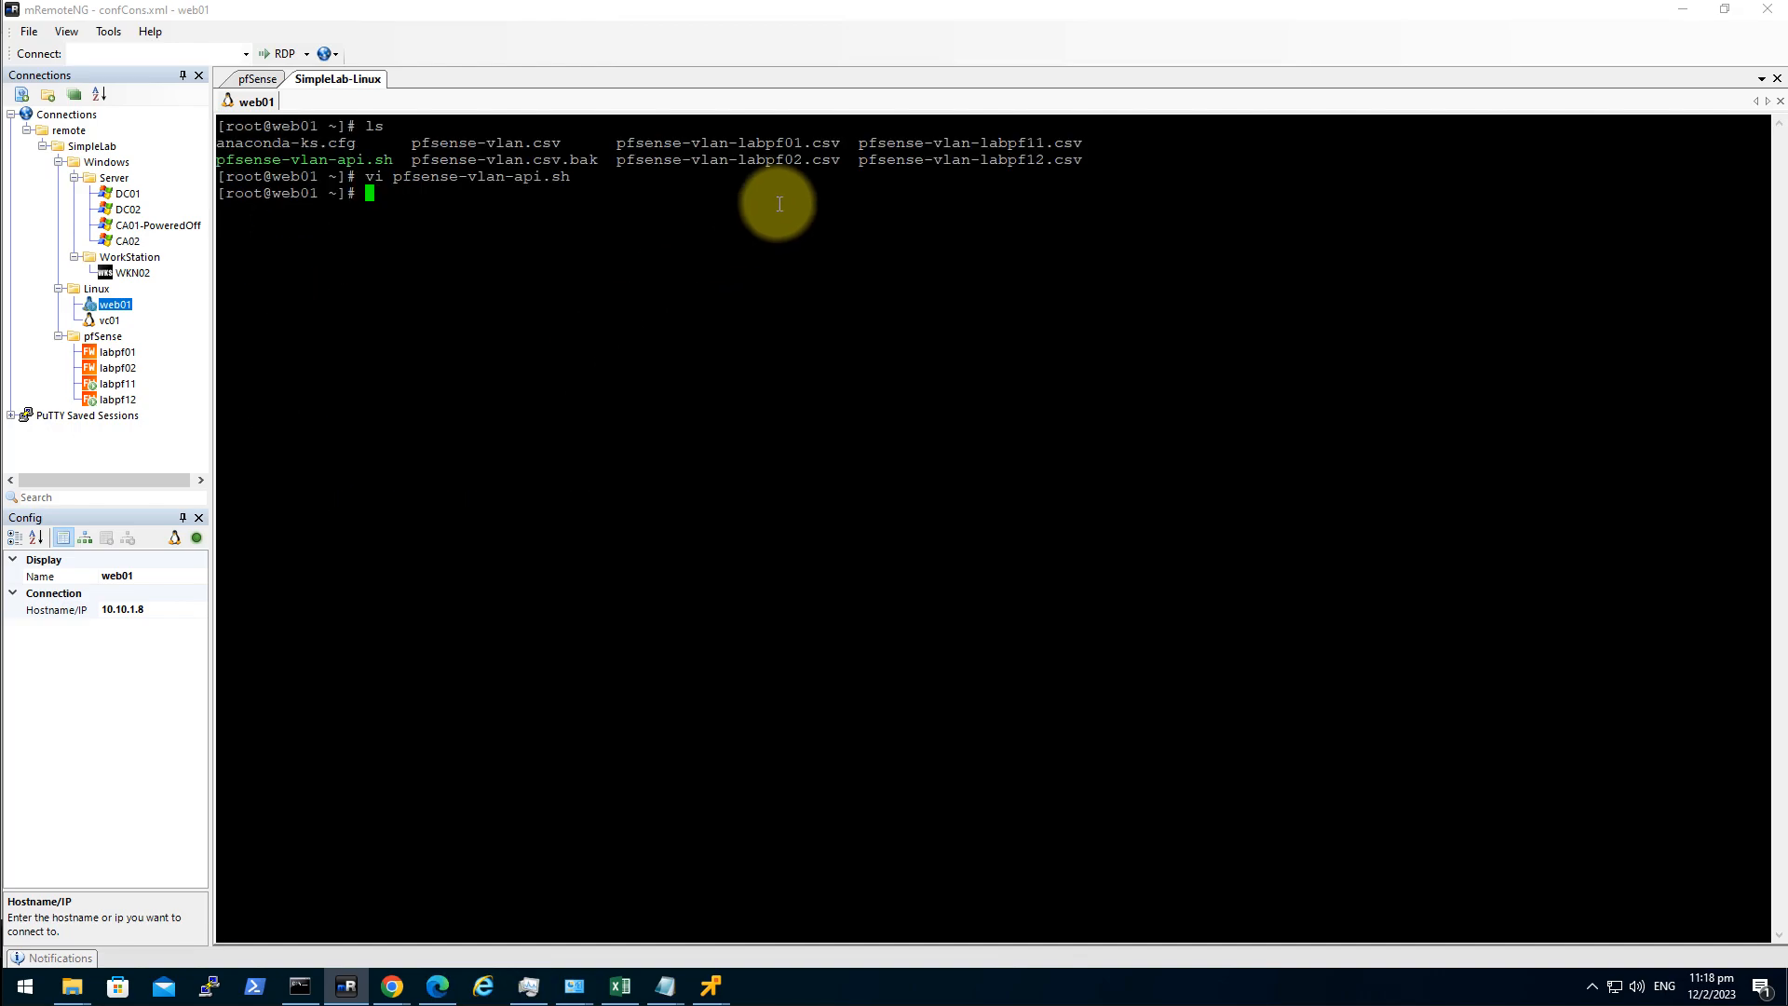
Display the contents of pfsense-vlan-labpf12.csv with cat.
{"action": "double_click", "coordinate": [899, 160]}
{"action": "type", "text": "cat"}
{"action": "right_click", "coordinate": [968, 377]}
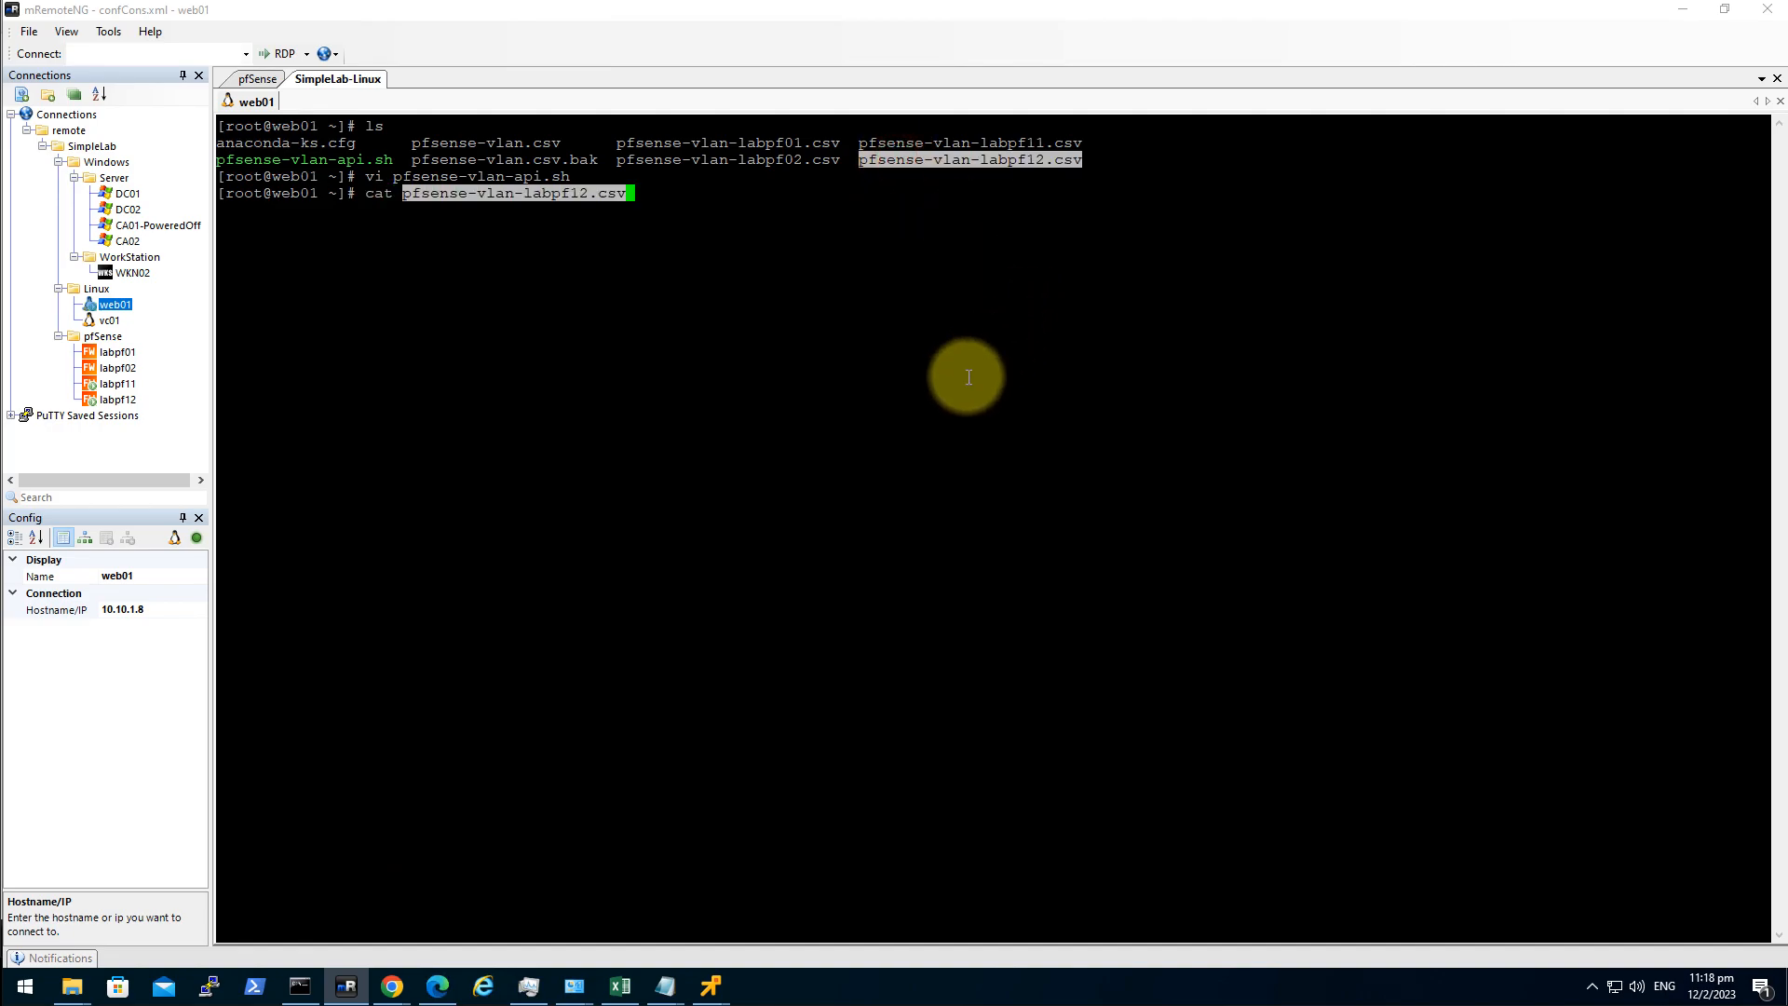
{"action": "key", "text": "Return"}
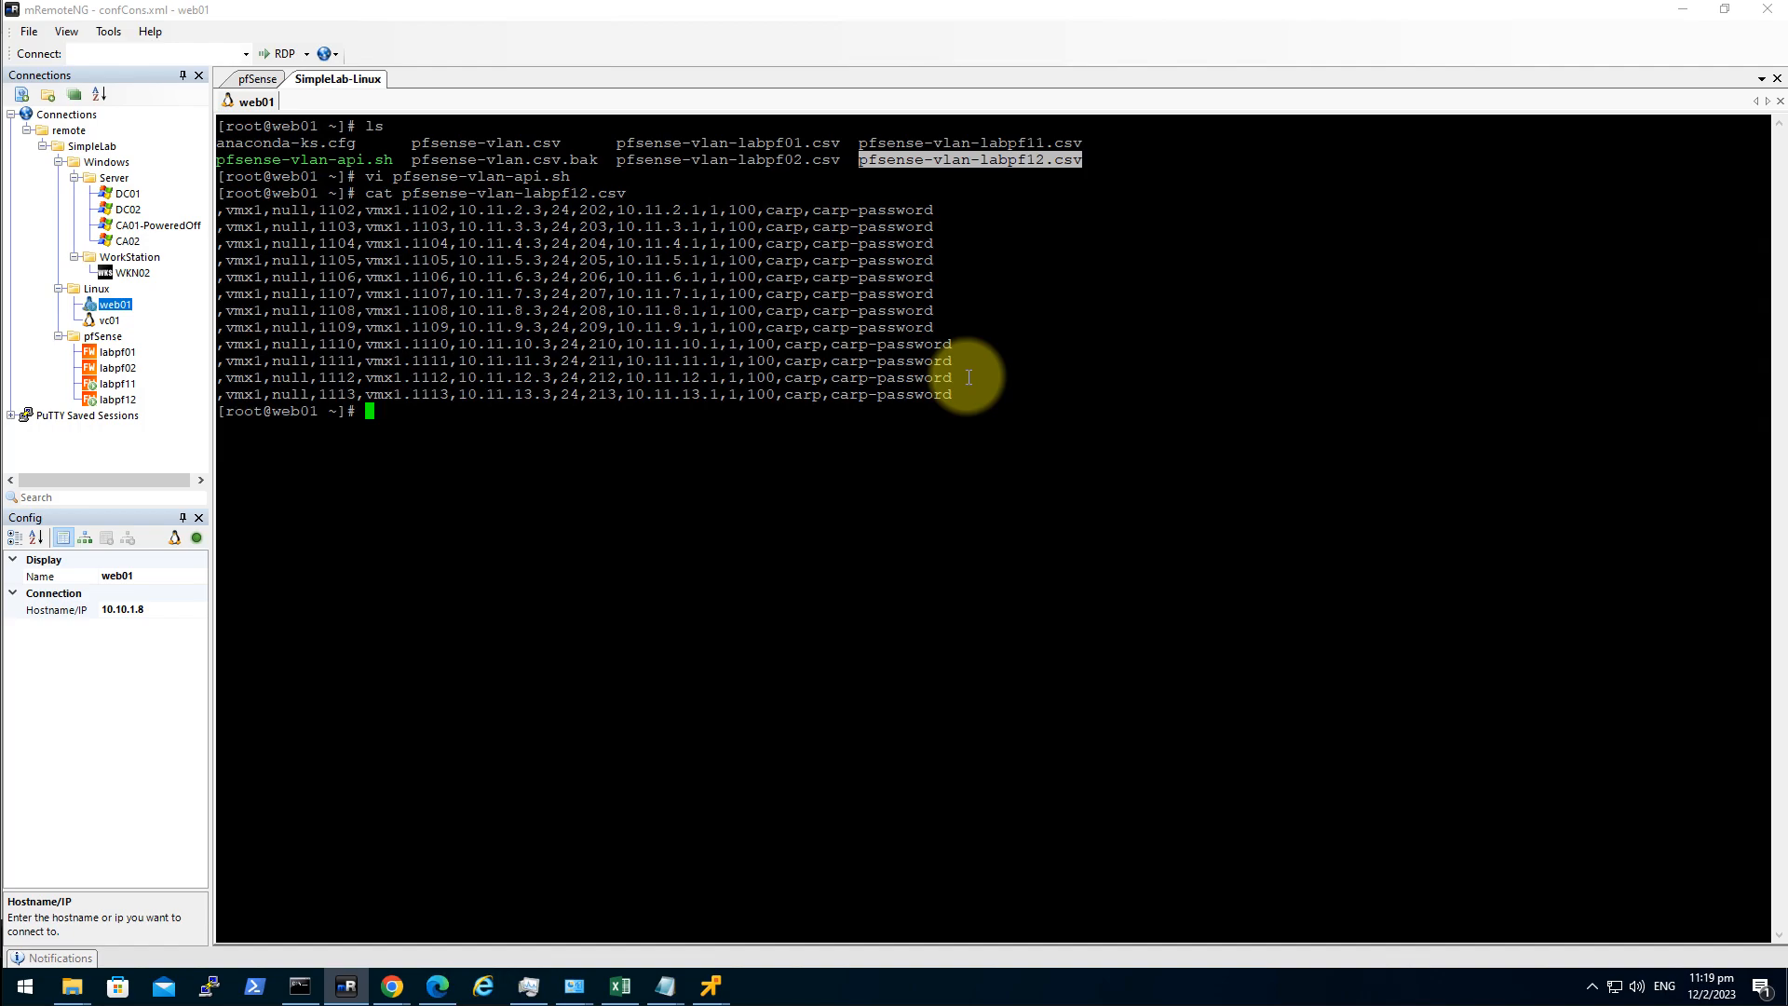
Run ./pfsense-vlan-api.sh addvlan as admin to create VLANs 1102–1113 on labpf12.
{"action": "type", "text": "./pfsense-vlan-api.sh addvlan"}
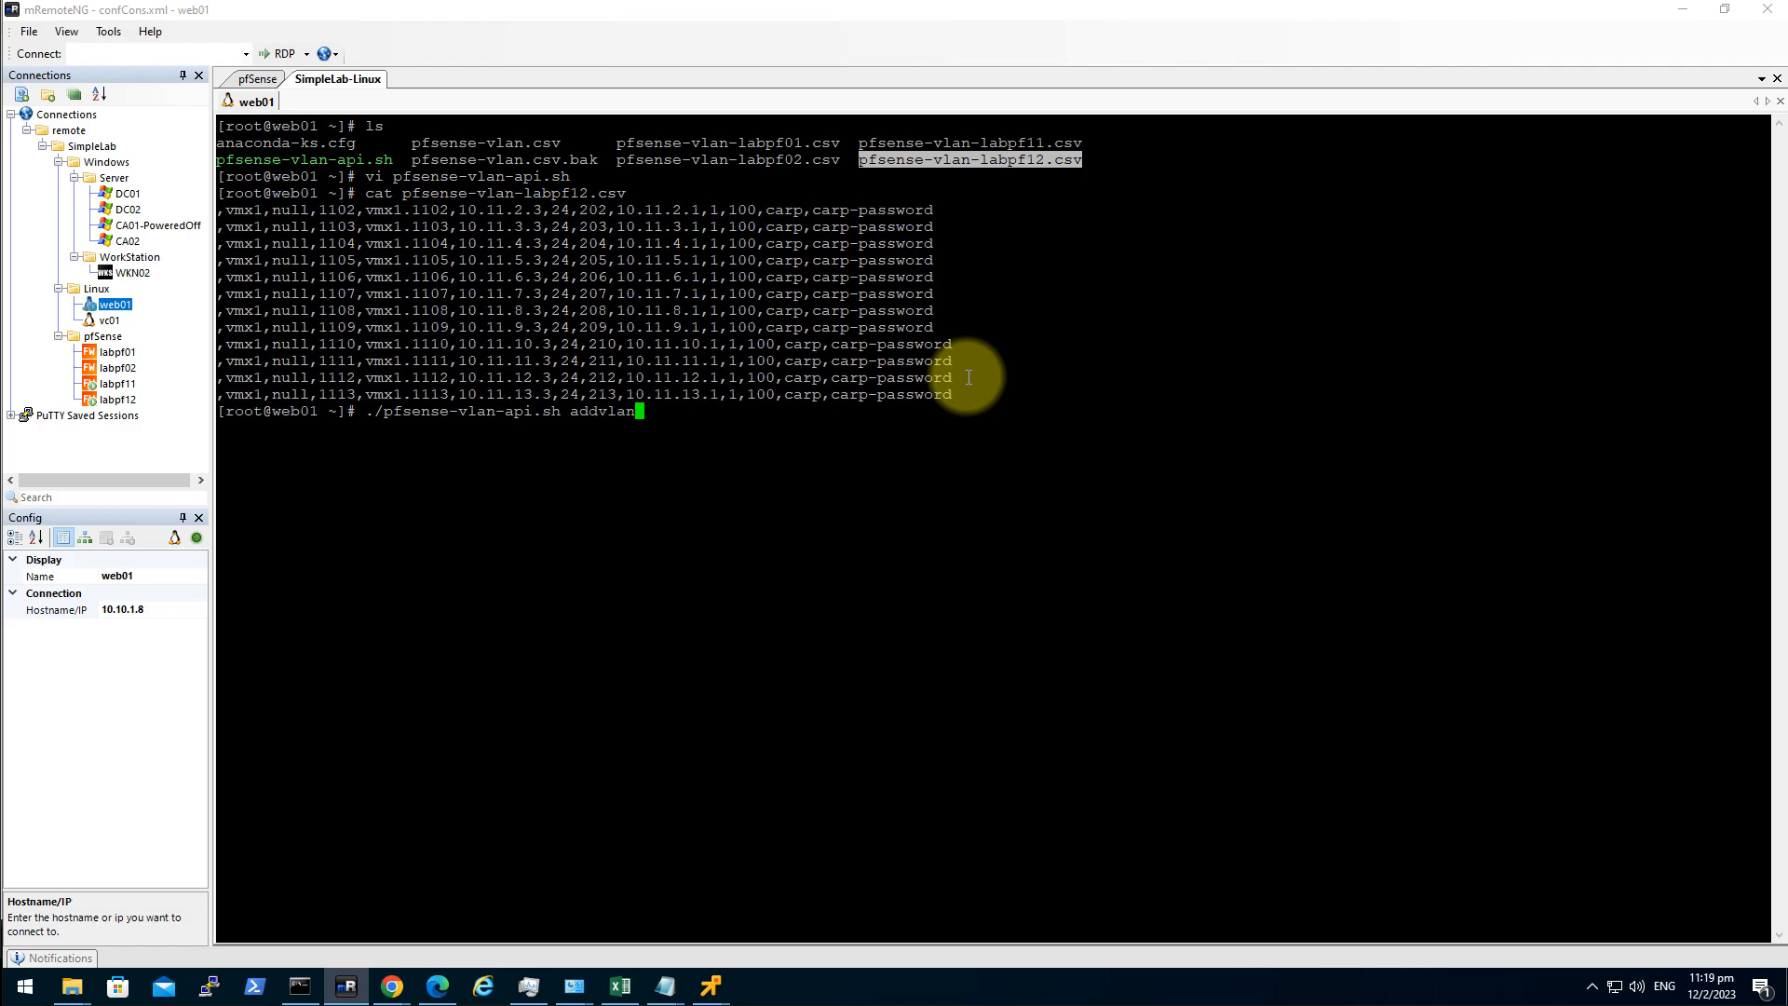
{"action": "key", "text": "Return"}
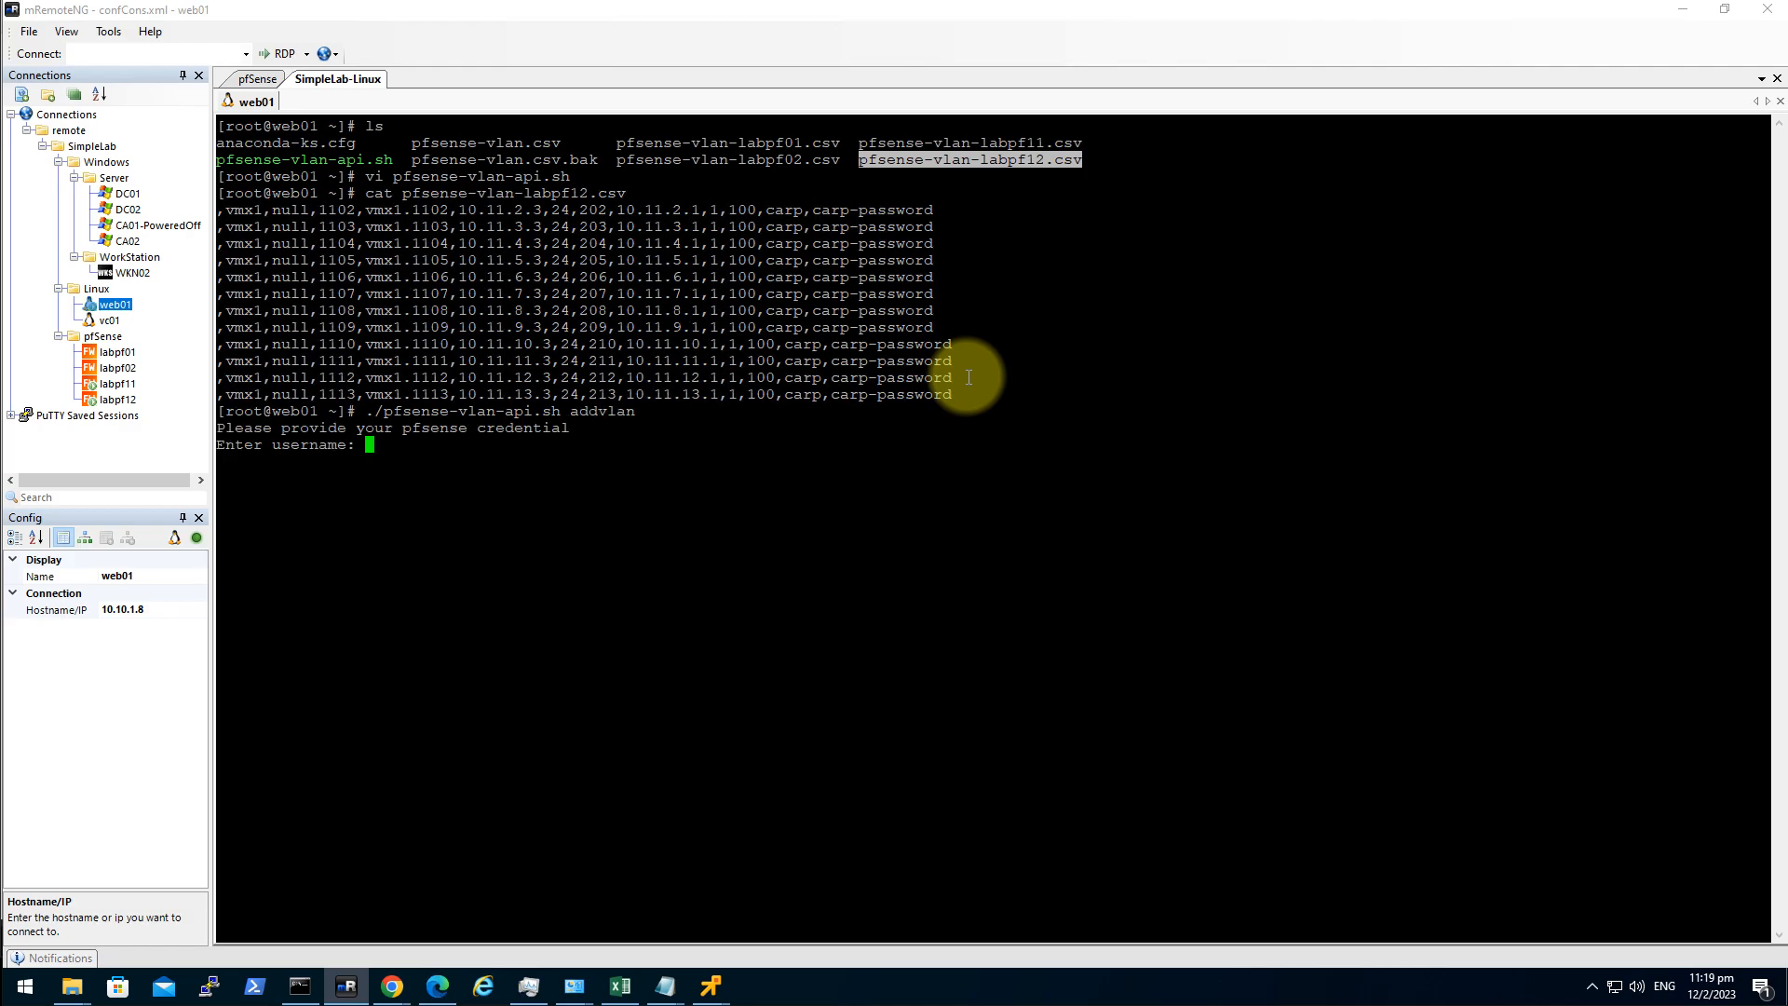
{"action": "type", "text": "admin"}
{"action": "key", "text": "Return"}
{"action": "key", "text": "Return"}
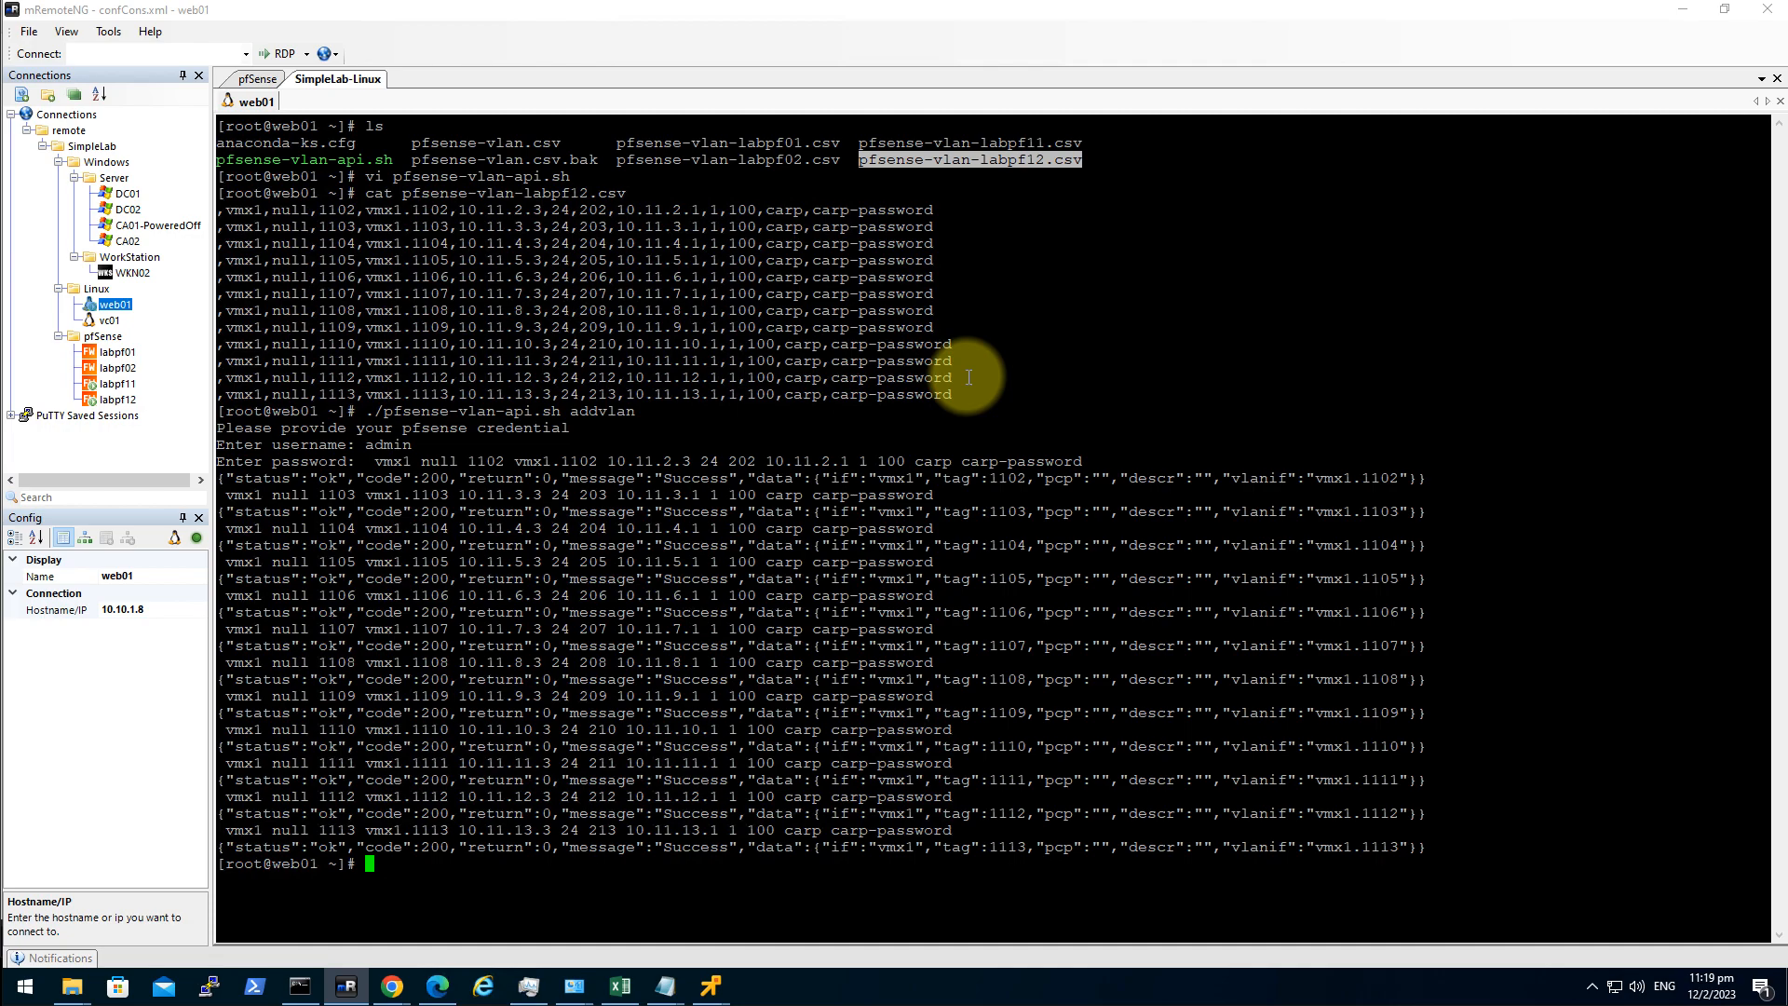
Run ./pfsense-vlan-api.sh addinterface as admin to assign the VLAN1102–VLAN1113 interfaces.
{"action": "key", "text": "Up"}
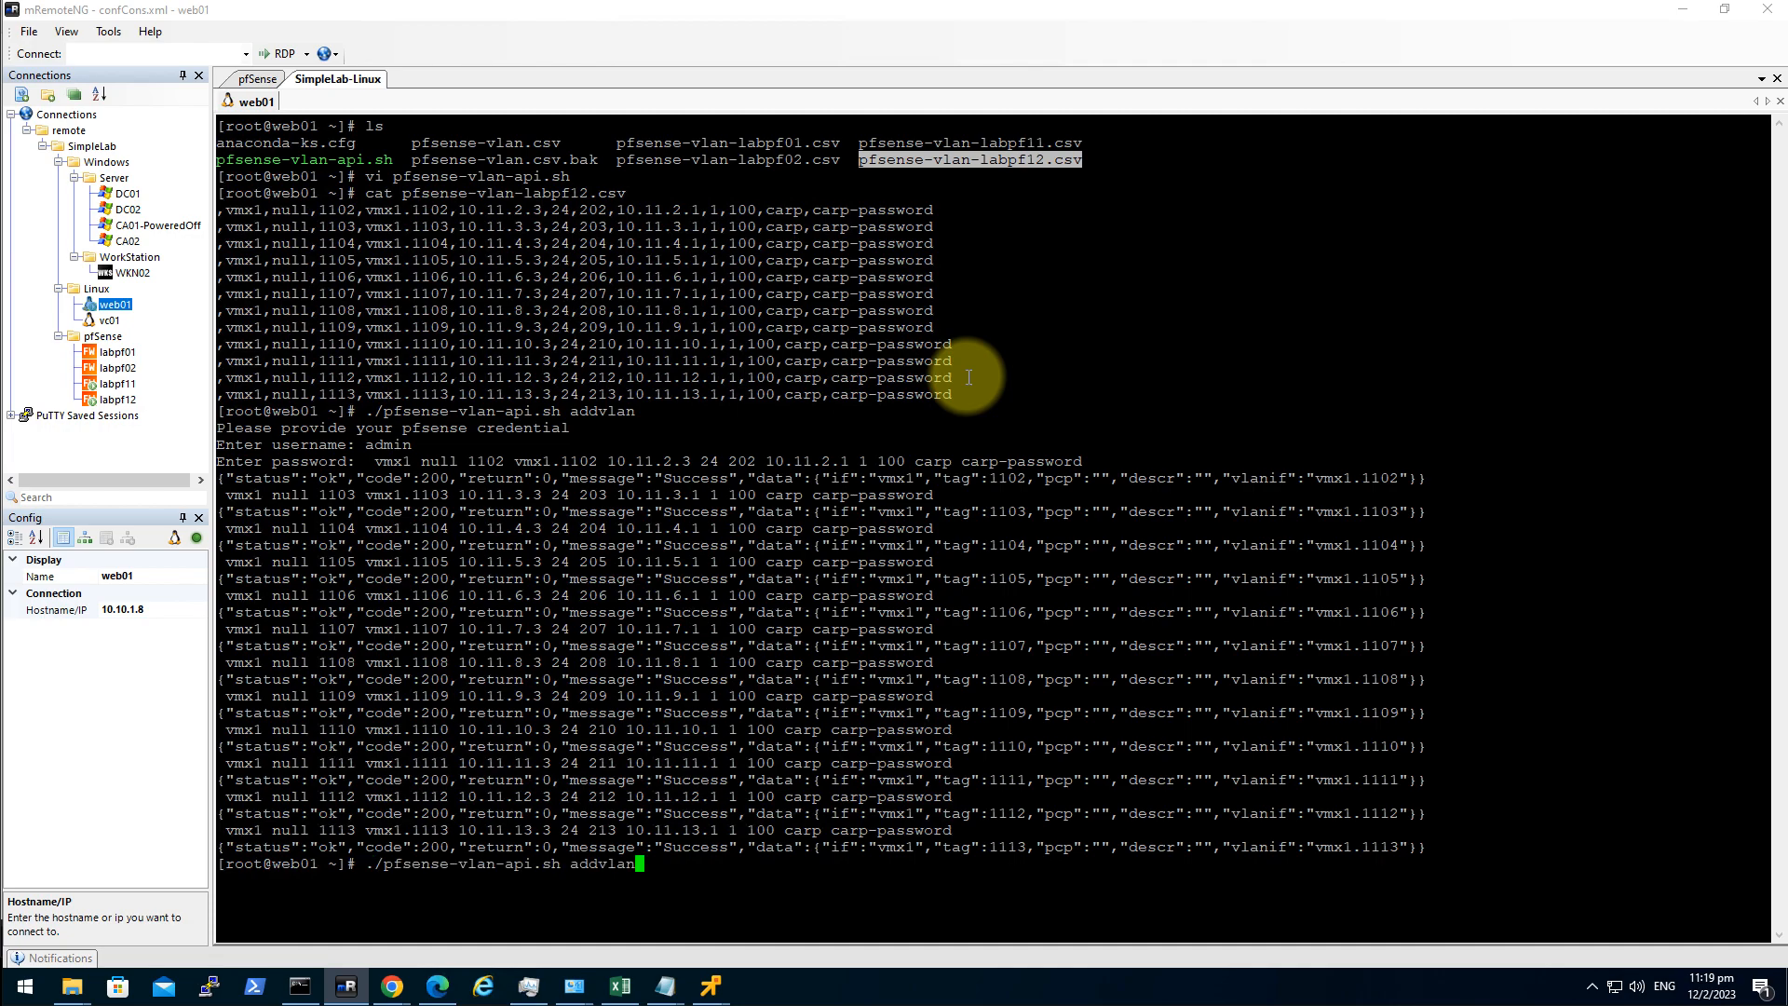
{"action": "key", "text": "BackSpace"}
{"action": "key", "text": "BackSpace"}
{"action": "key", "text": "BackSpace"}
{"action": "key", "text": "BackSpace"}
{"action": "type", "text": "interface"}
{"action": "key", "text": "Return"}
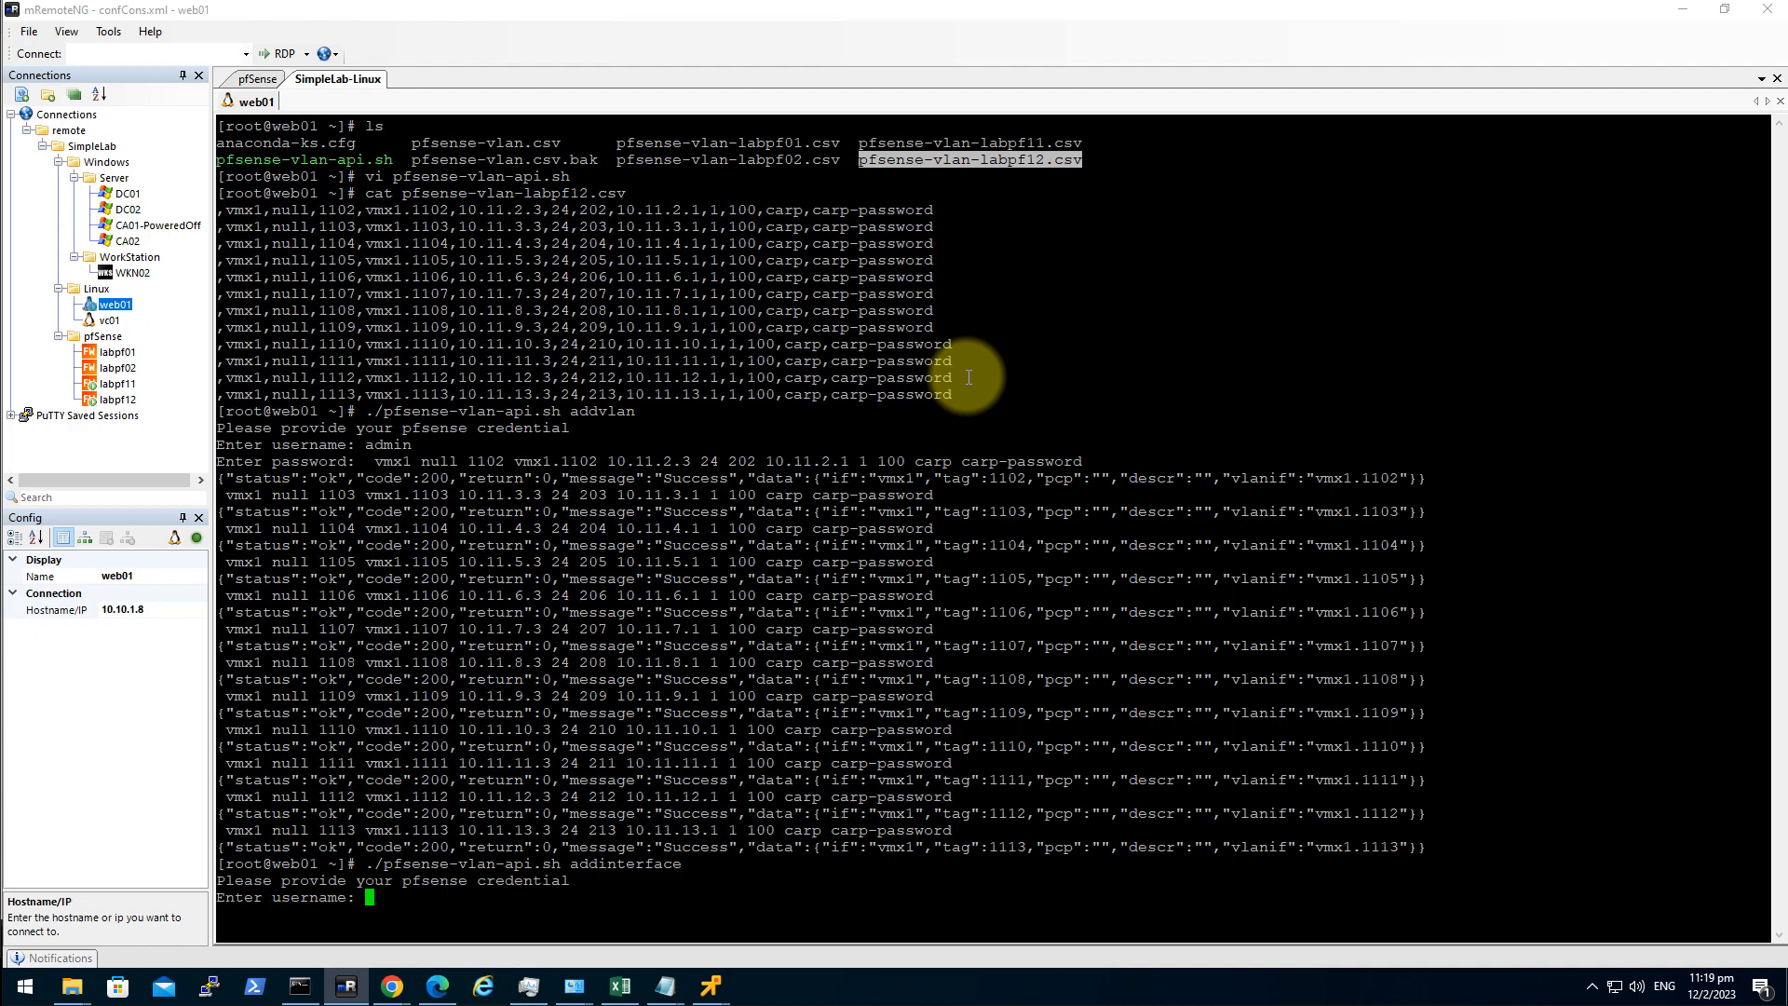
{"action": "type", "text": "admin"}
{"action": "key", "text": "Return"}
{"action": "key", "text": "Return"}
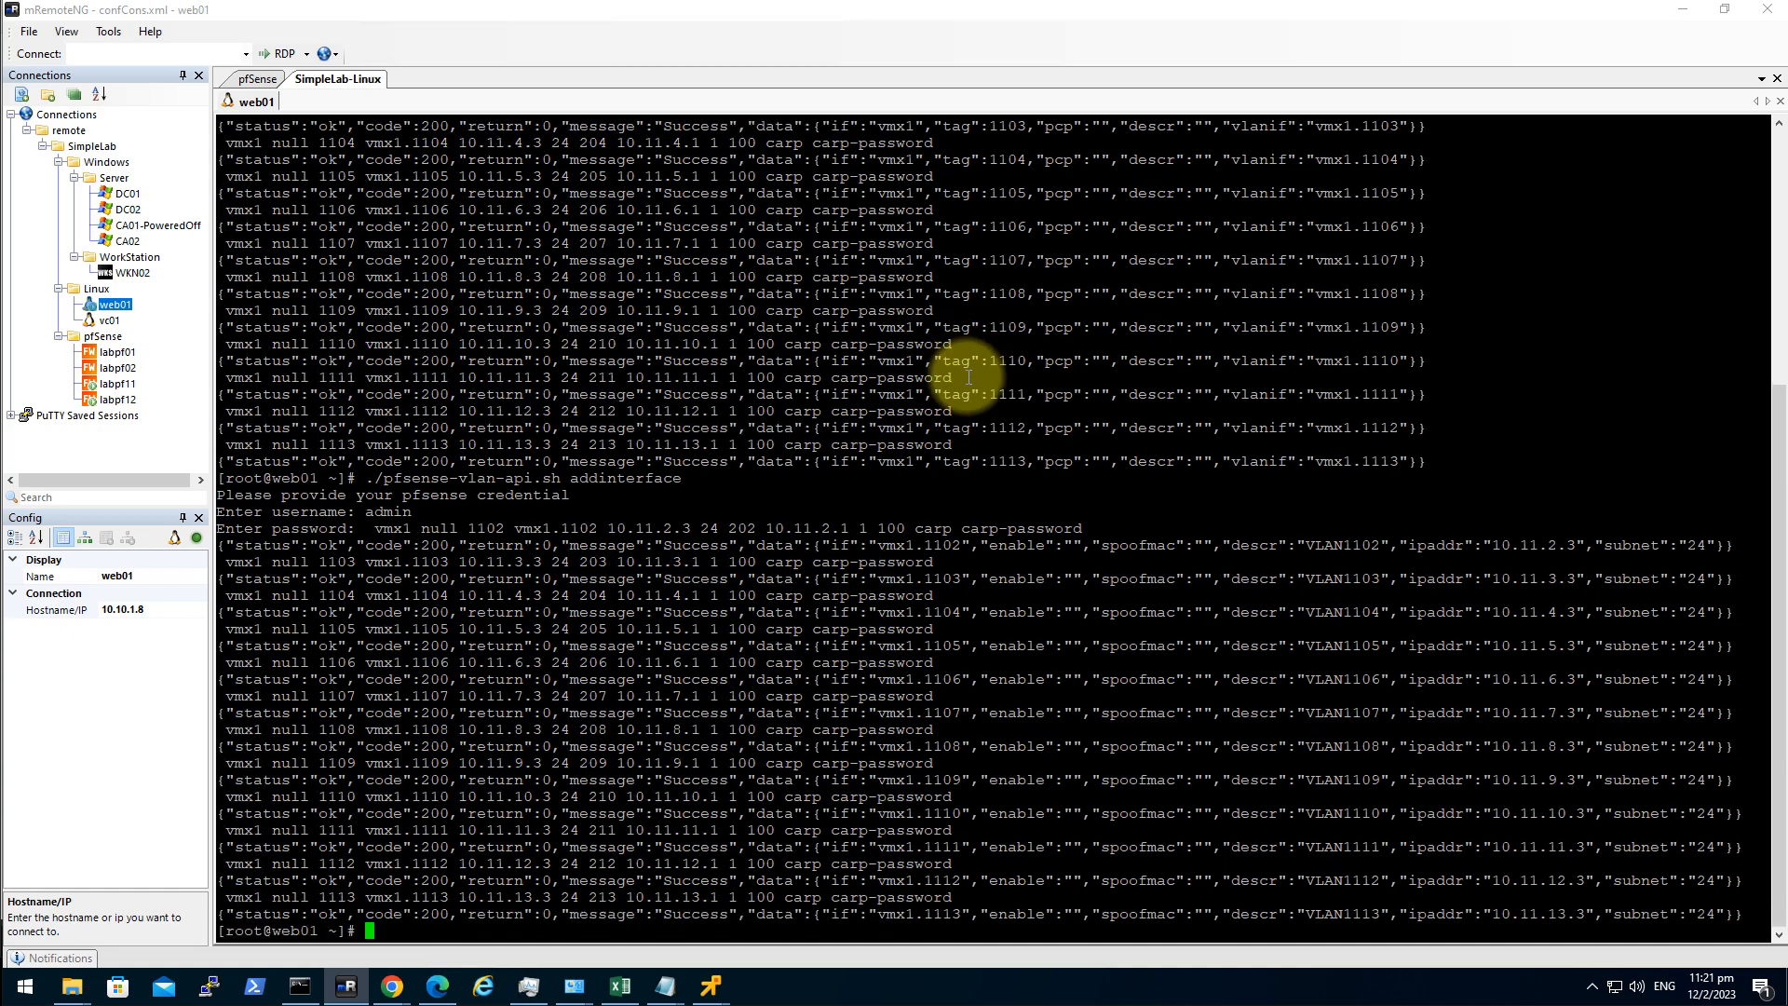
Reload labpf12's dashboard, confirm Firewall > Virtual IPs is empty, and return to web01.
{"action": "left_click", "coordinate": [438, 986]}
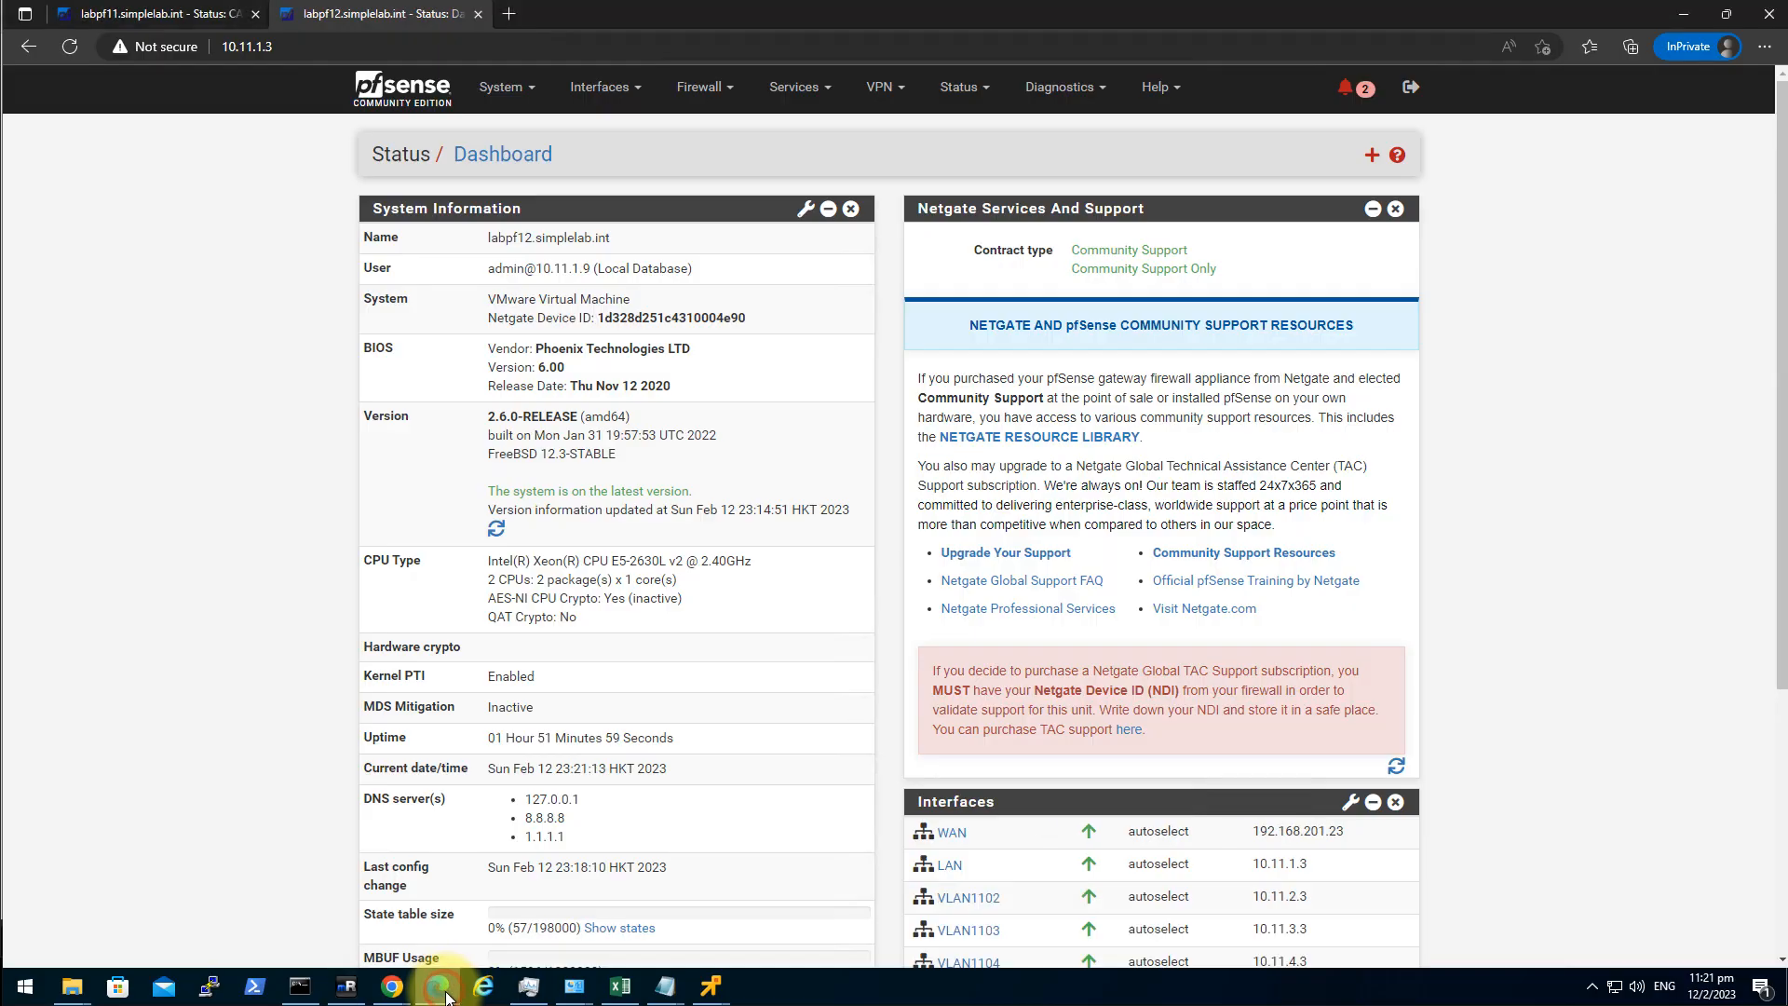
{"action": "left_click", "coordinate": [405, 90]}
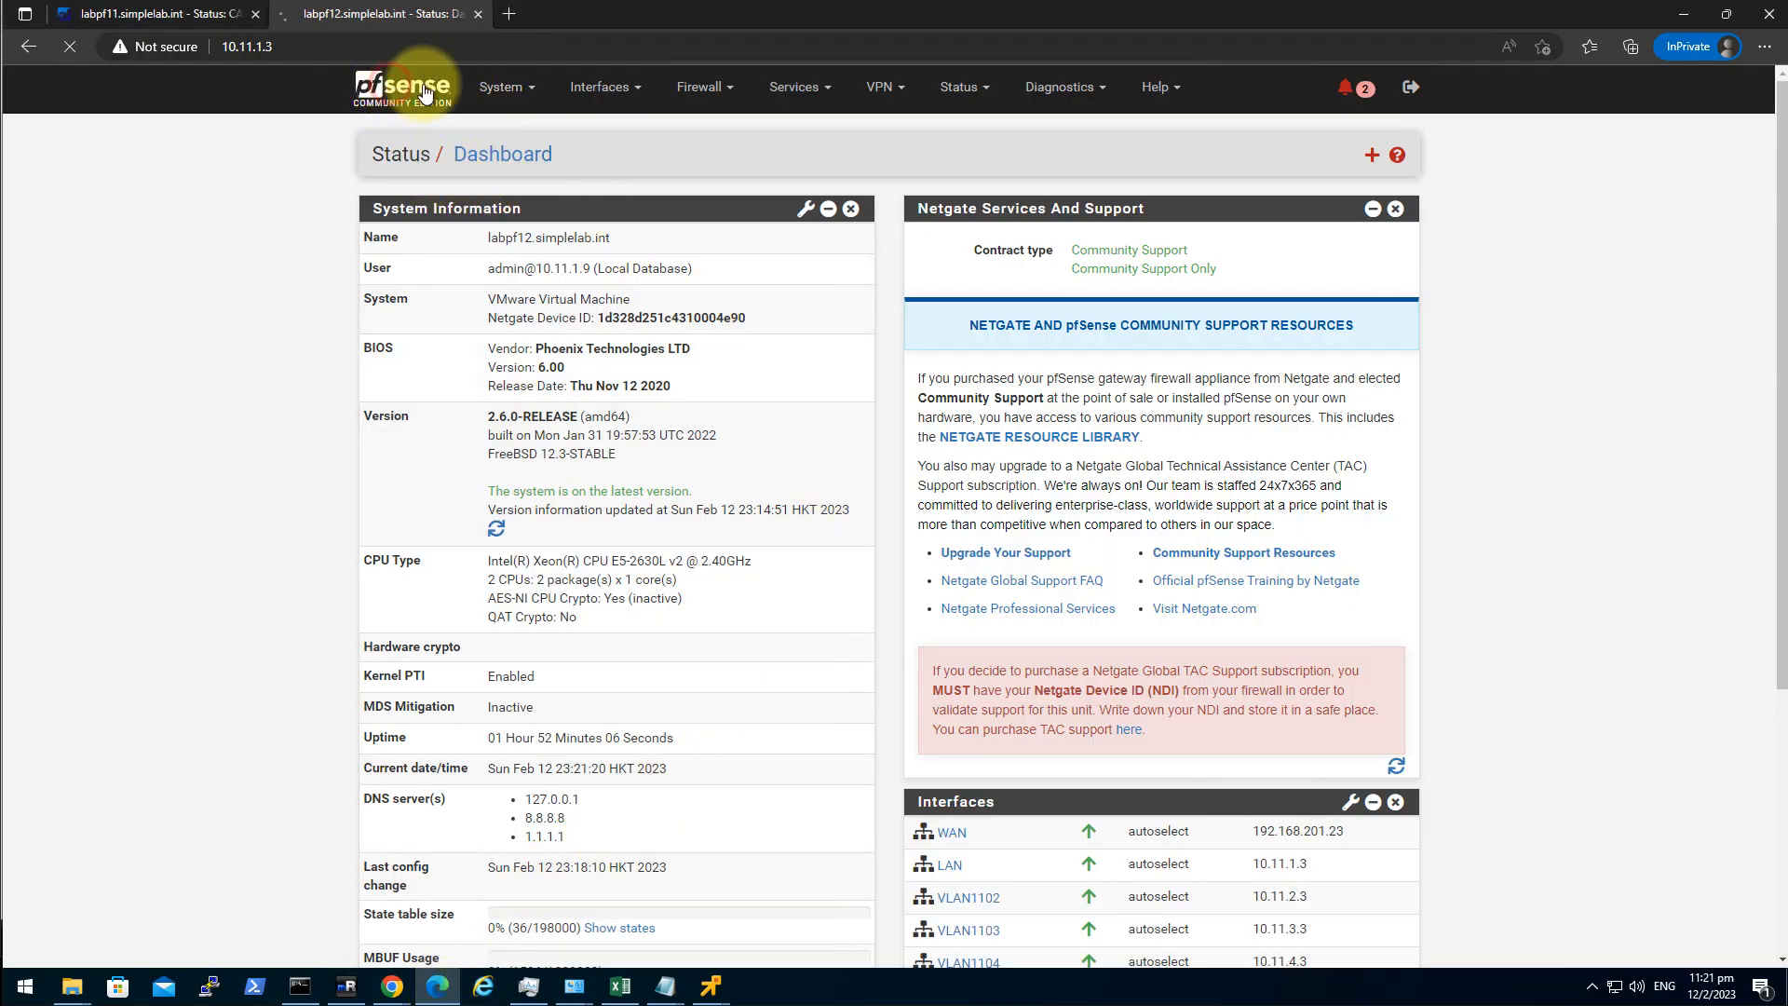
{"action": "left_click", "coordinate": [719, 88]}
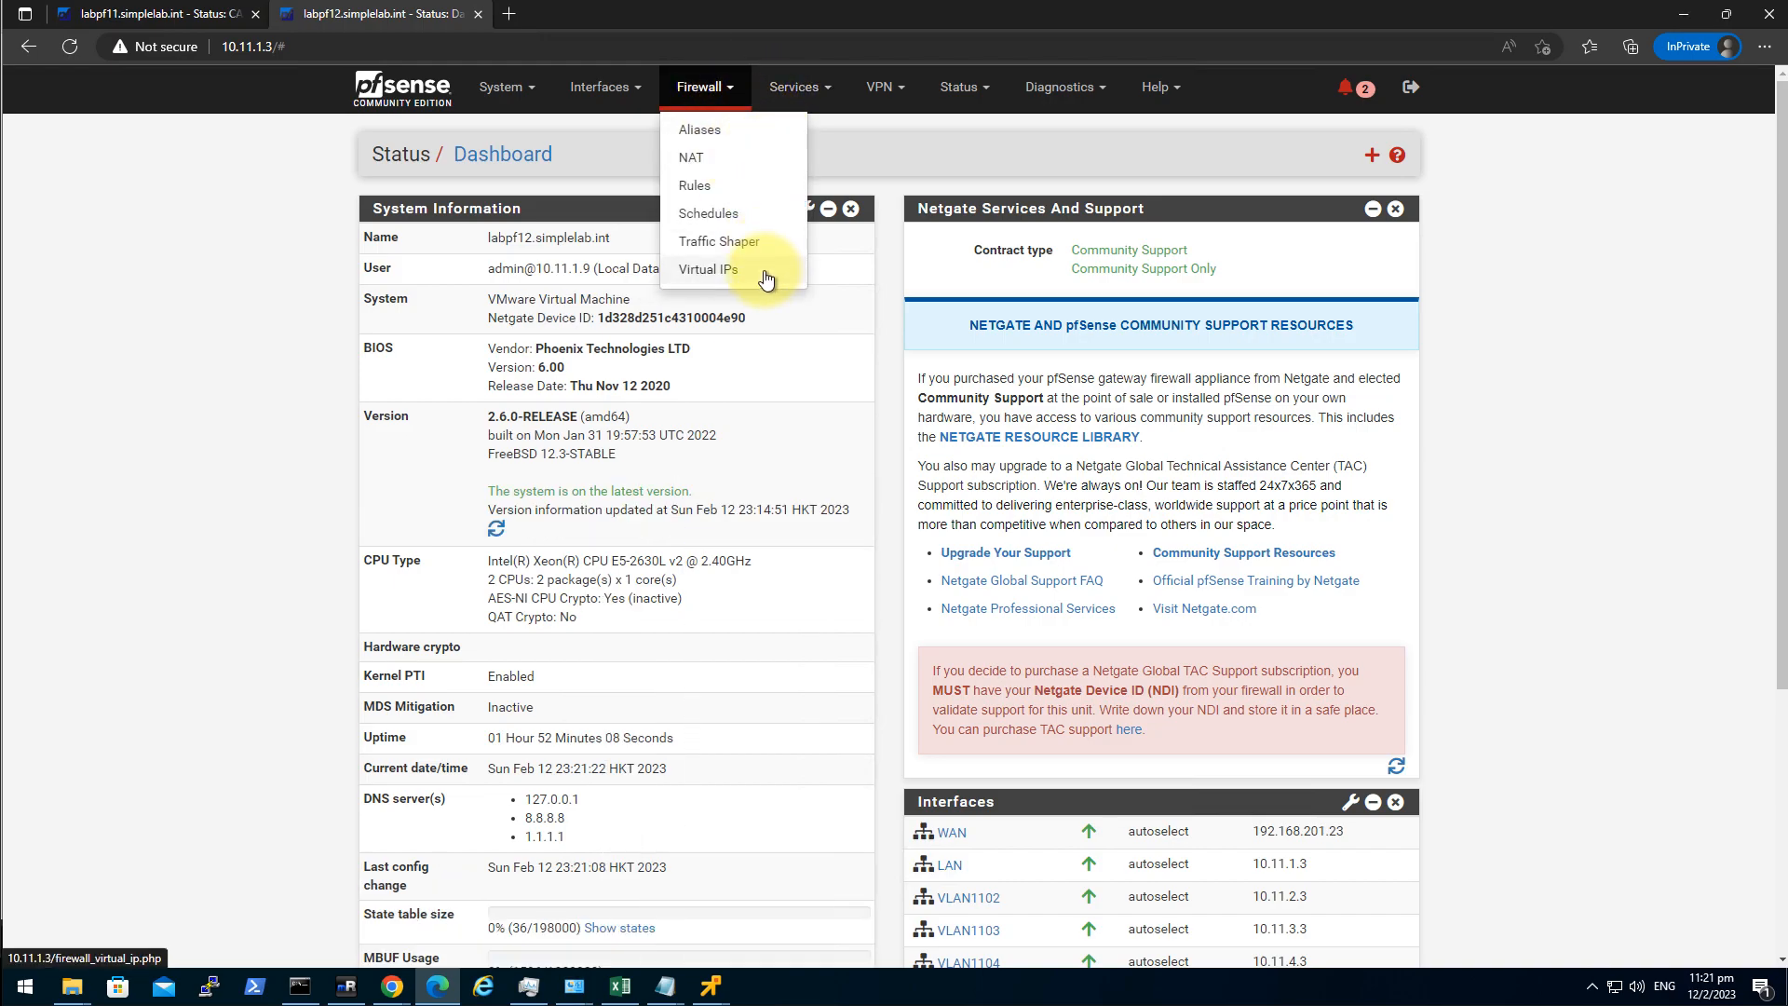
{"action": "left_click", "coordinate": [710, 269]}
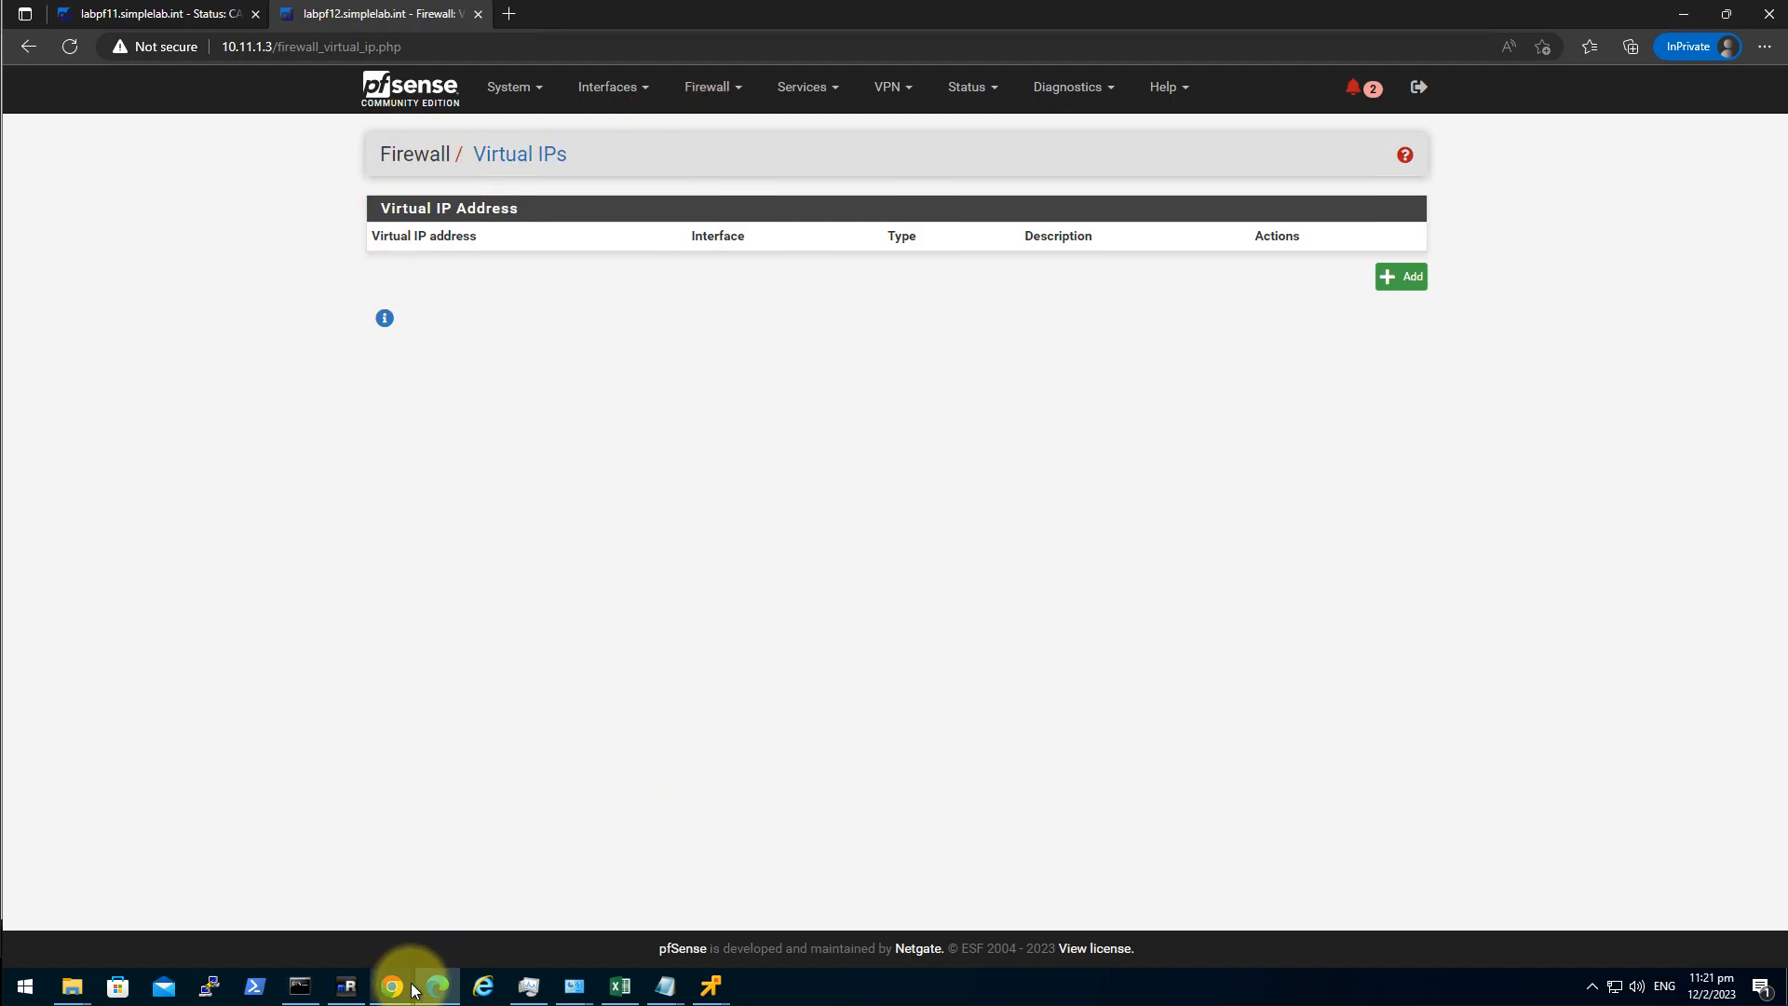
{"action": "left_click", "coordinate": [345, 985]}
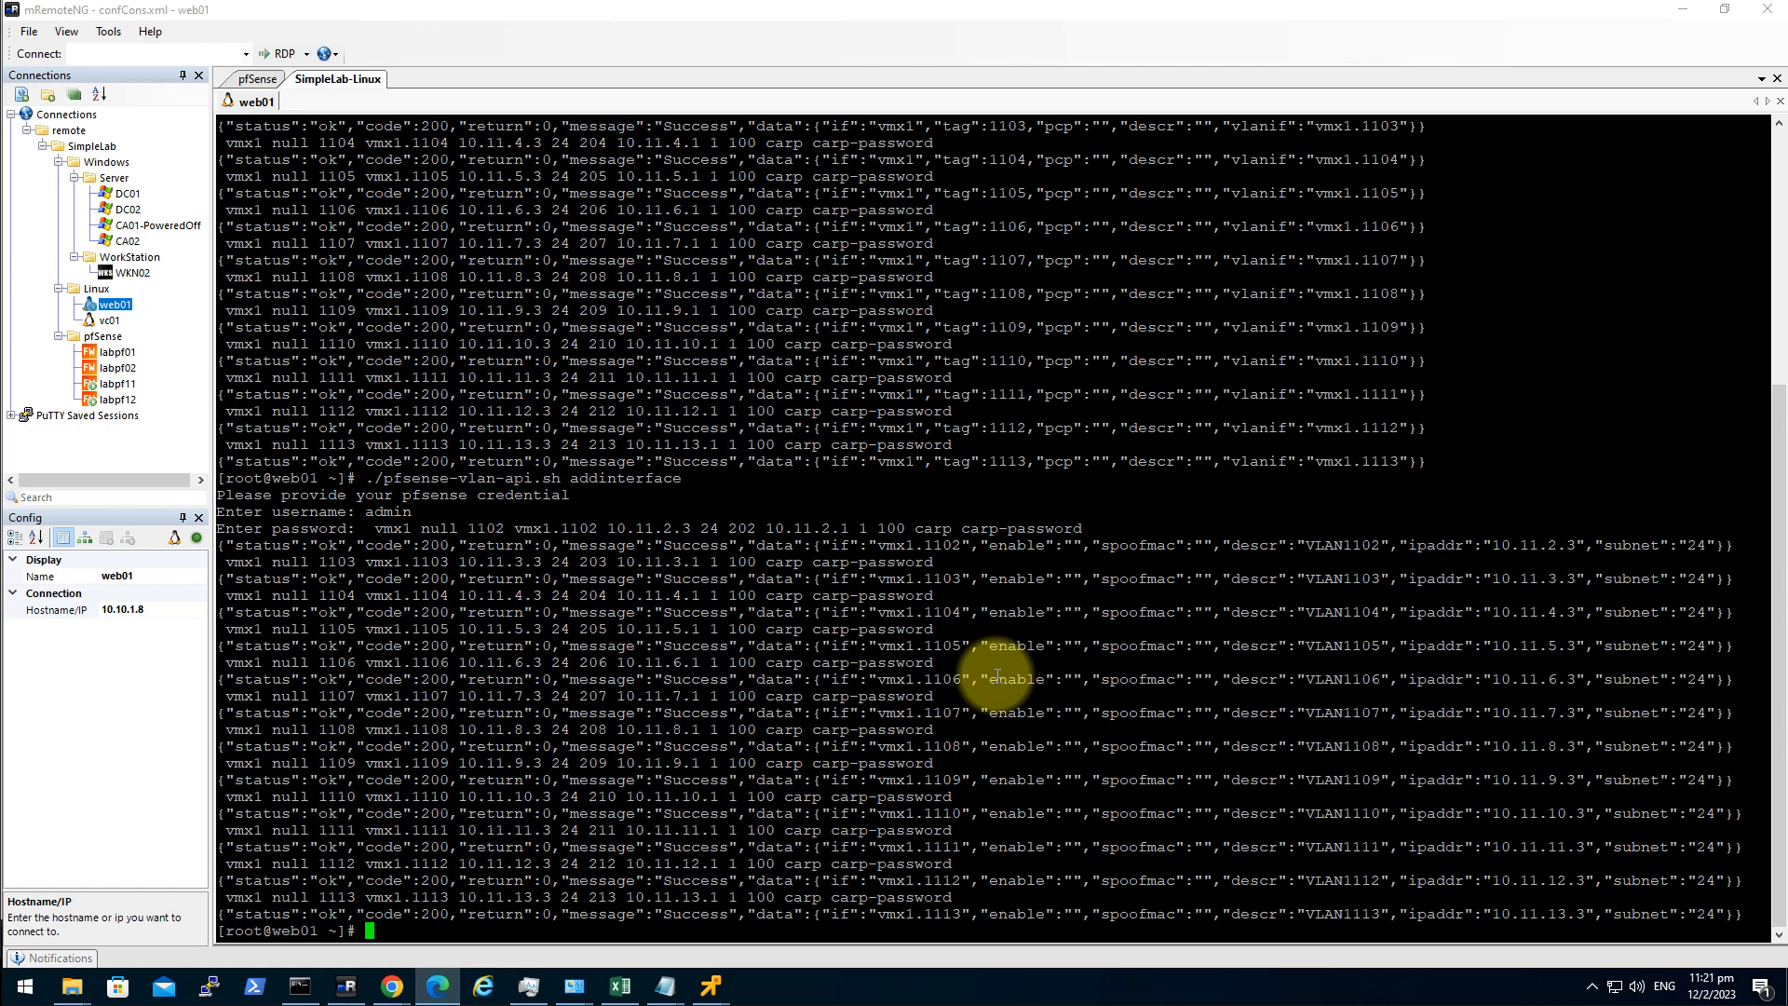
View pfsense-vlan-api.sh in vi and quit without changes.
{"action": "type", "text": "vi pfsense-vlan-a"}
{"action": "key", "text": "Tab"}
{"action": "key", "text": "Return"}
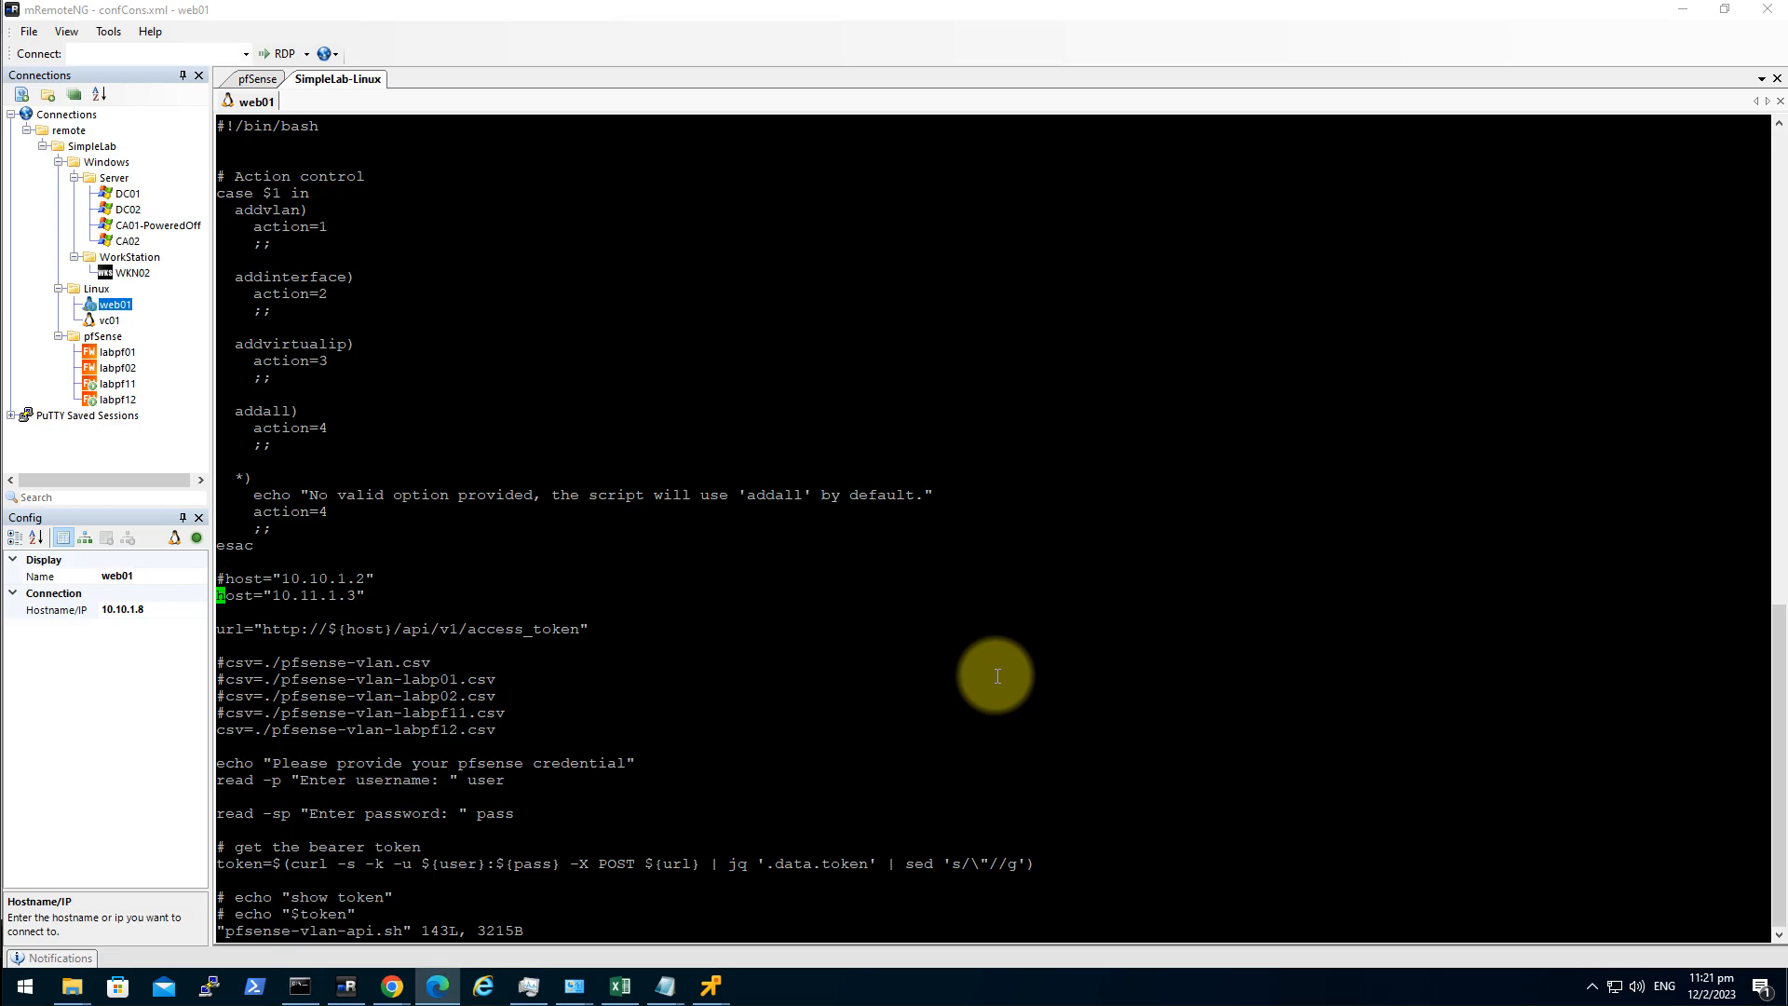
{"action": "type", "text": ":"}
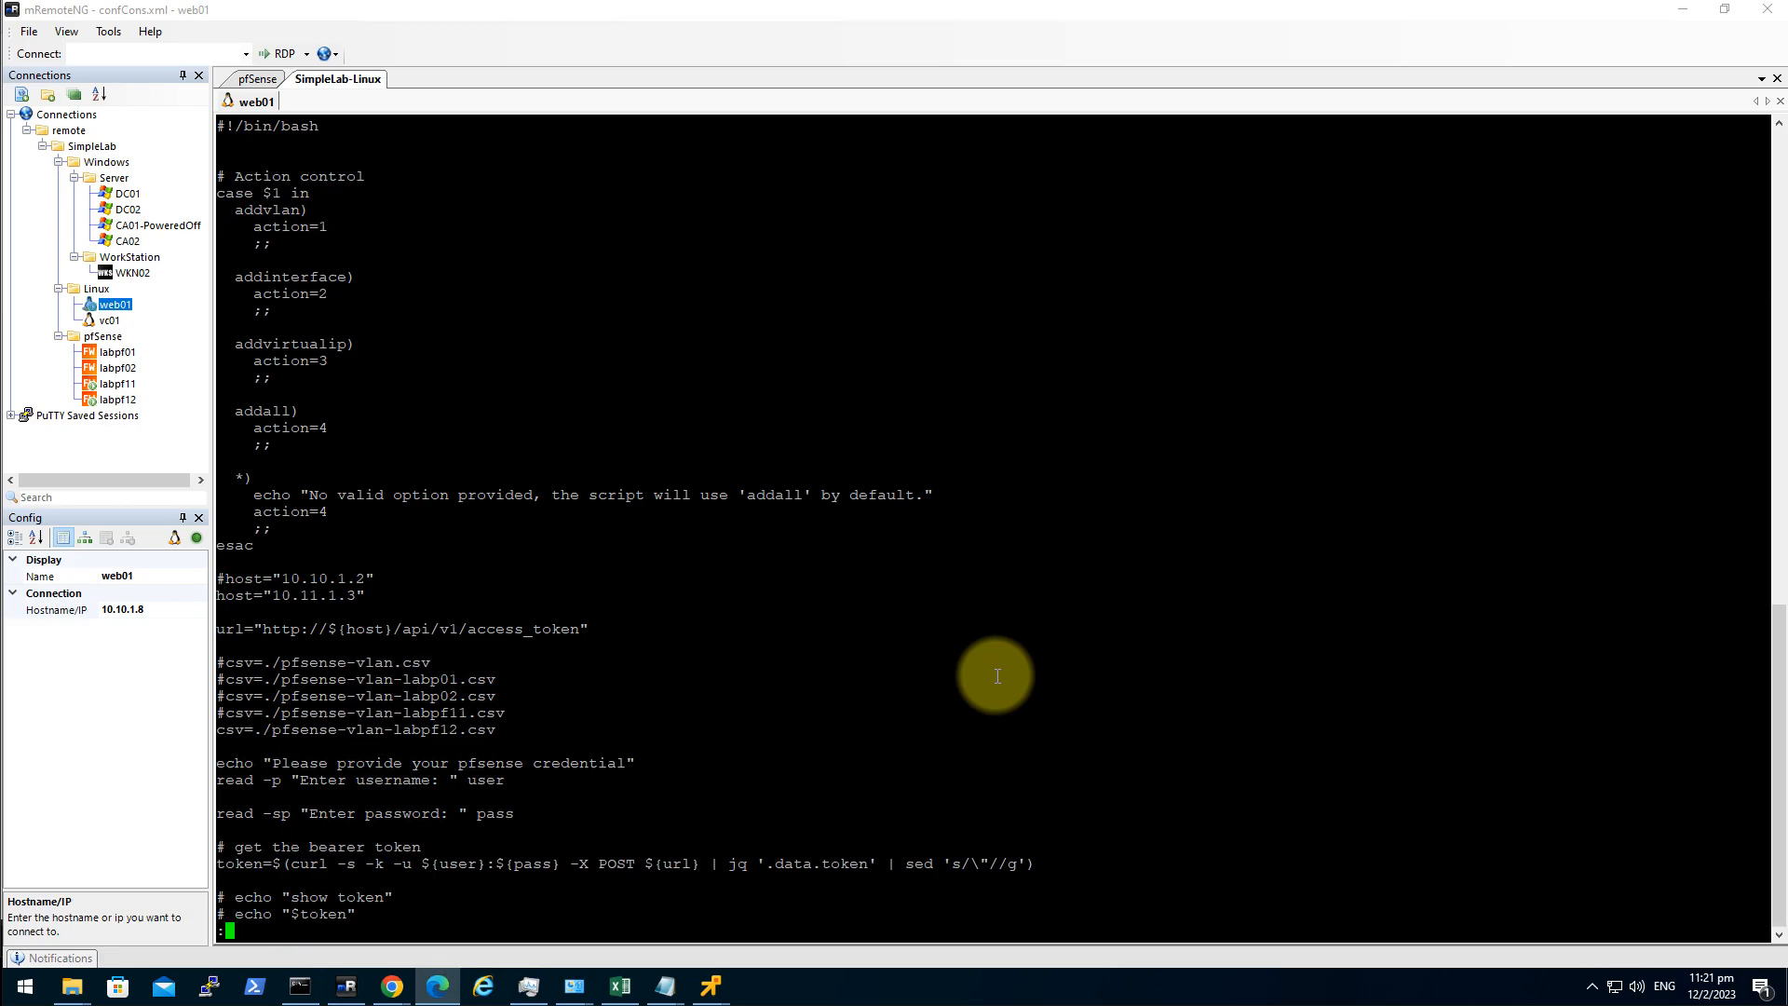
{"action": "type", "text": "q"}
{"action": "key", "text": "Return"}
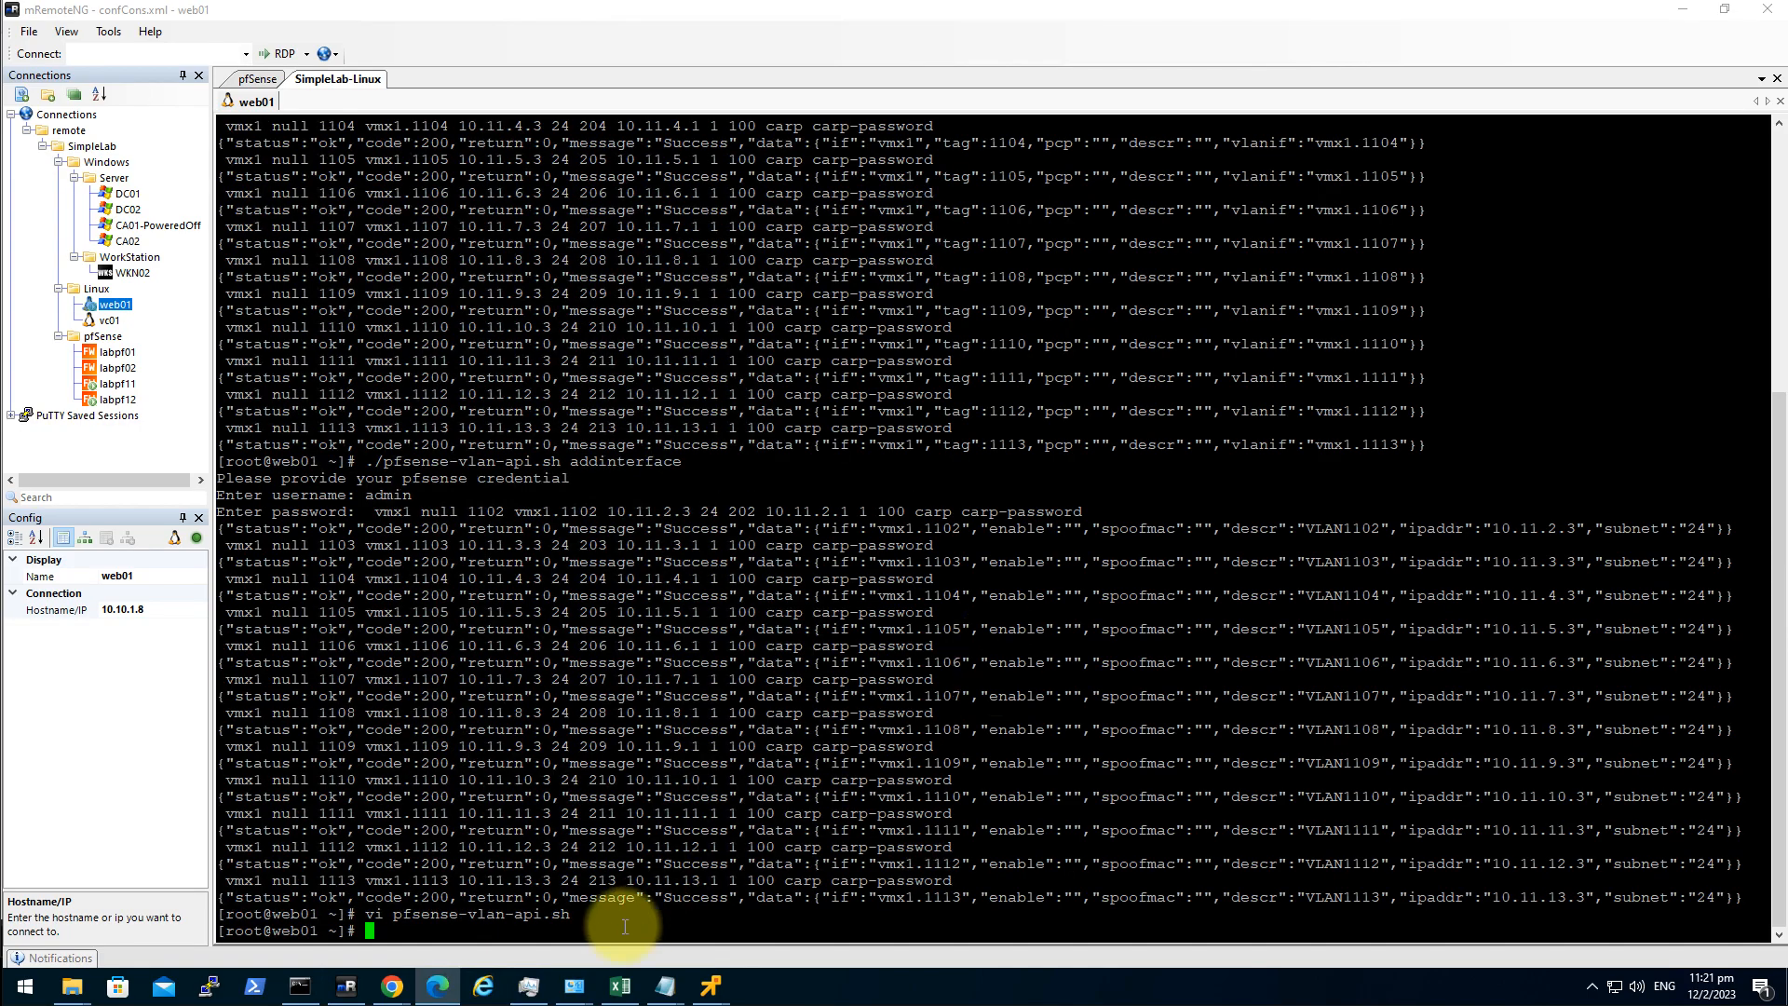
Look at the GitHub repository page, then return to labpf12's Virtual IPs page.
{"action": "mouse_move", "coordinate": [392, 985]}
{"action": "left_click", "coordinate": [511, 918]}
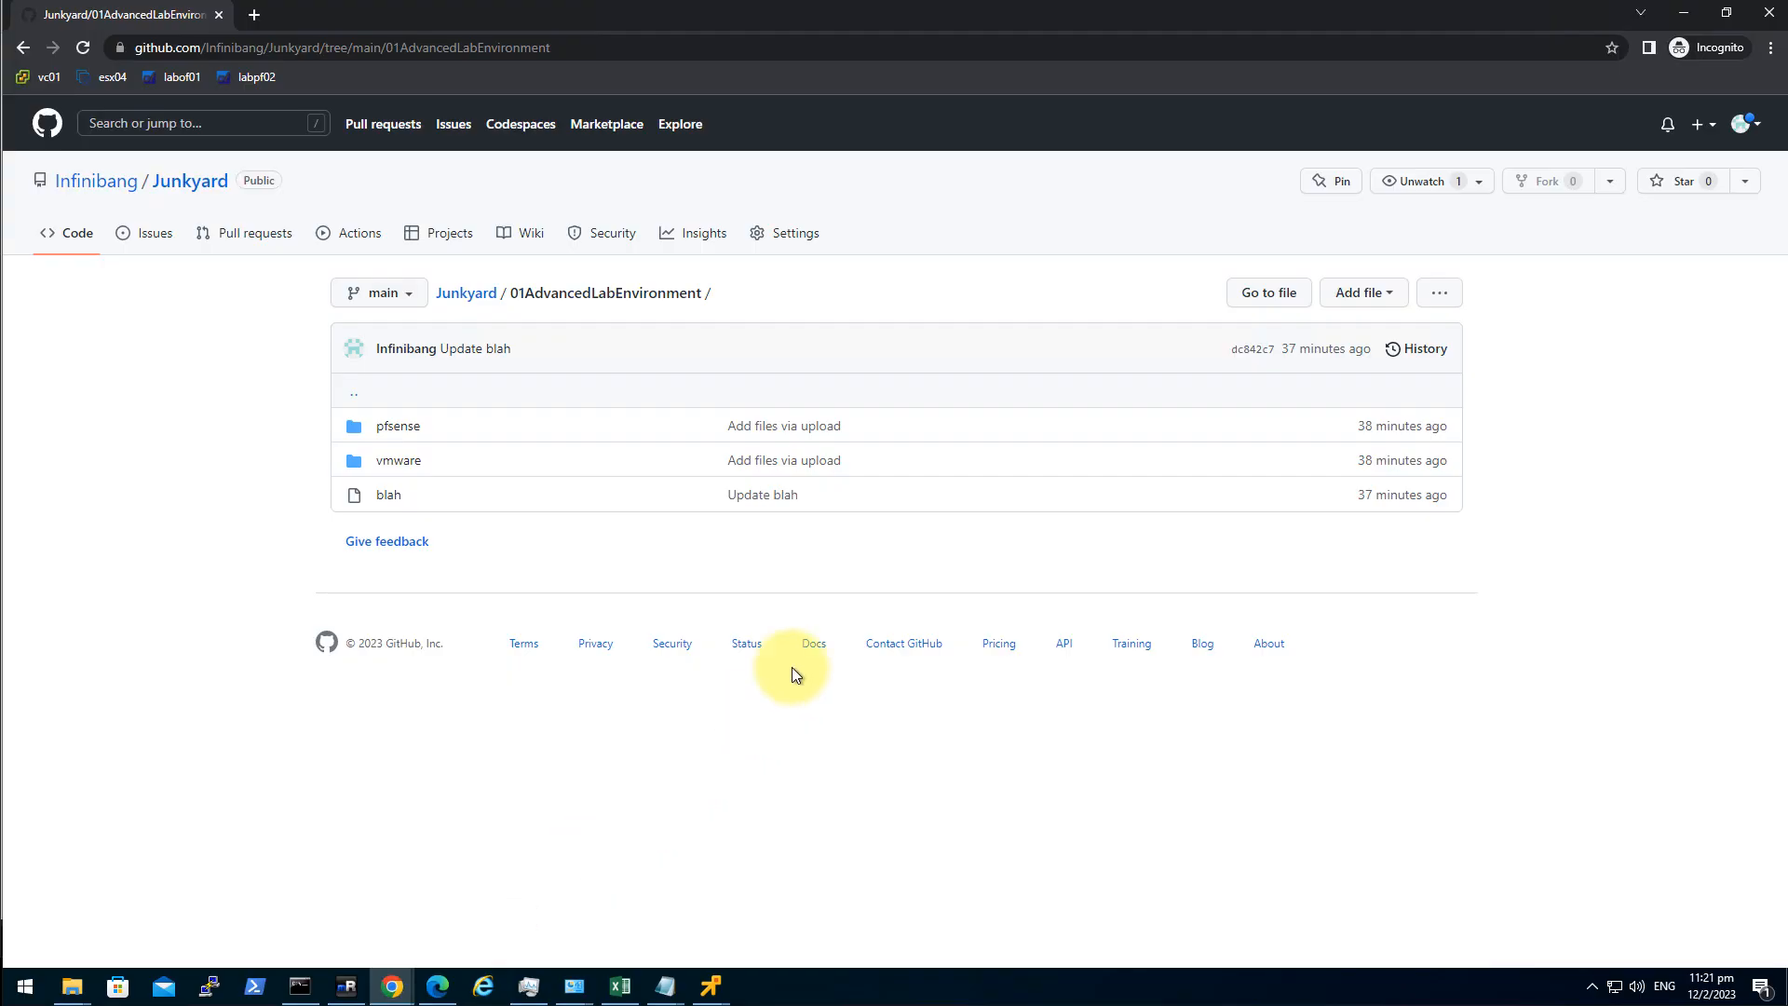
{"action": "left_click", "coordinate": [436, 987]}
{"action": "left_click", "coordinate": [830, 711]}
Open labpf12's VLAN1113 interface page, showing static IPv4 10.11.13.3/24.
{"action": "left_click", "coordinate": [728, 93]}
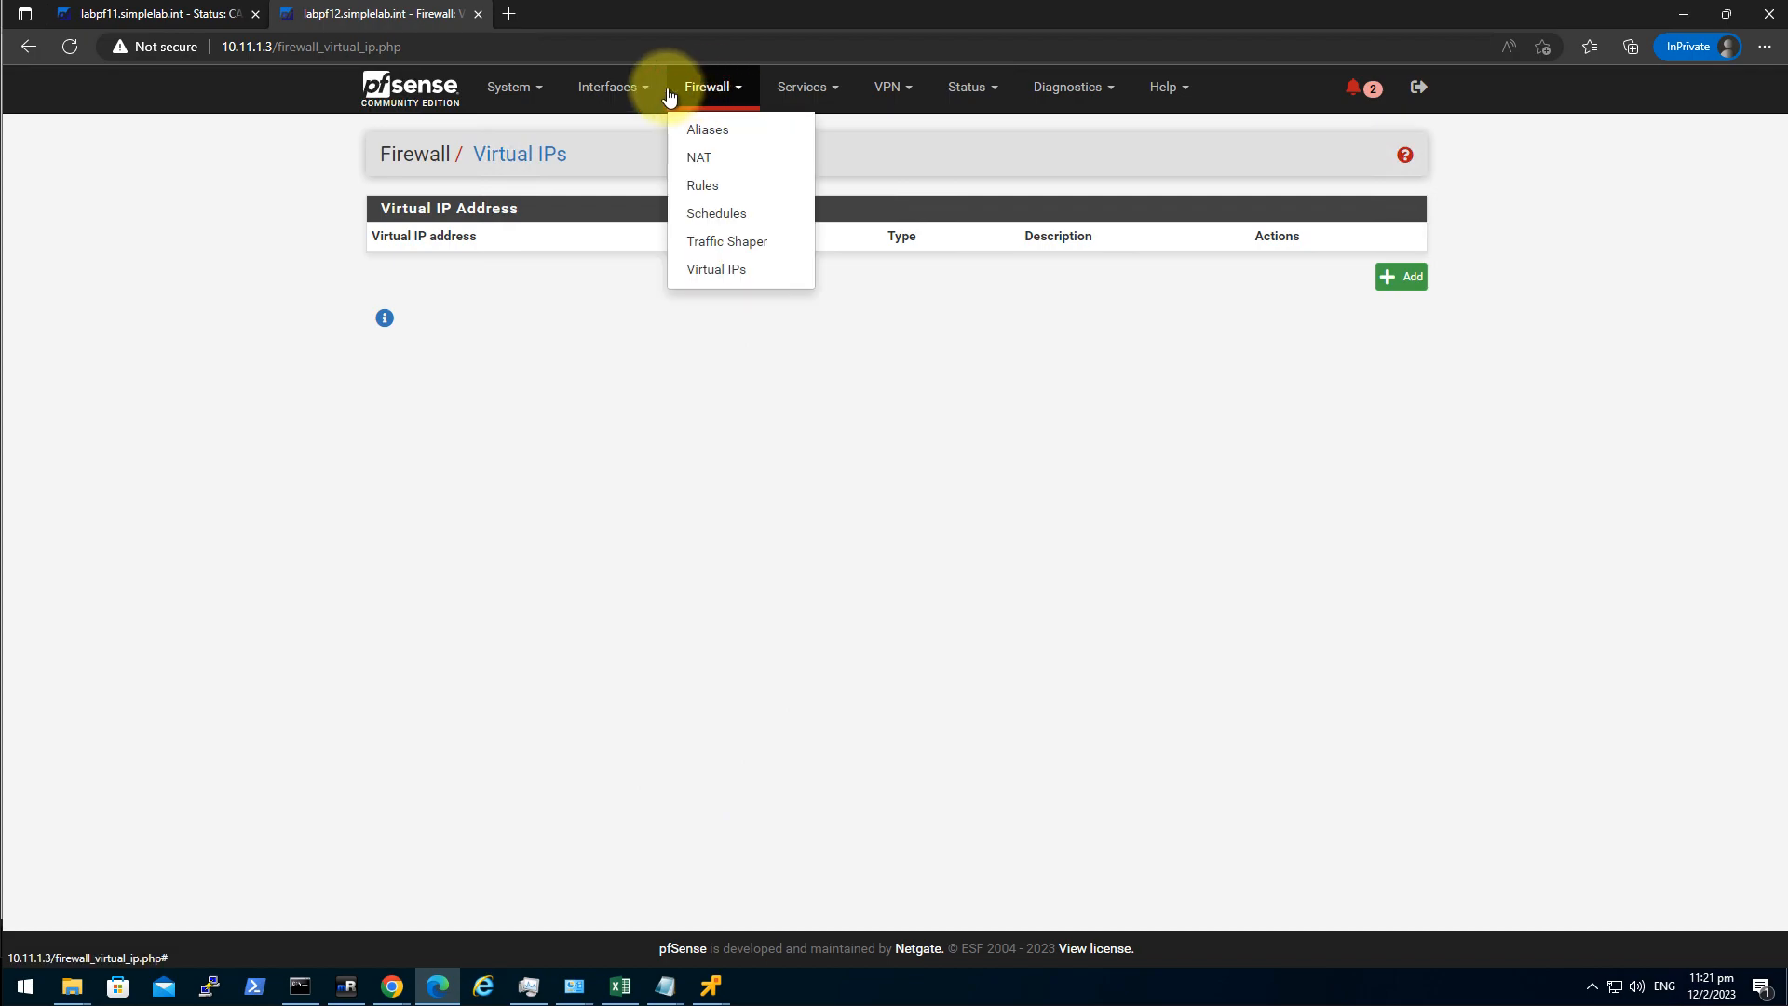
{"action": "left_click", "coordinate": [616, 87]}
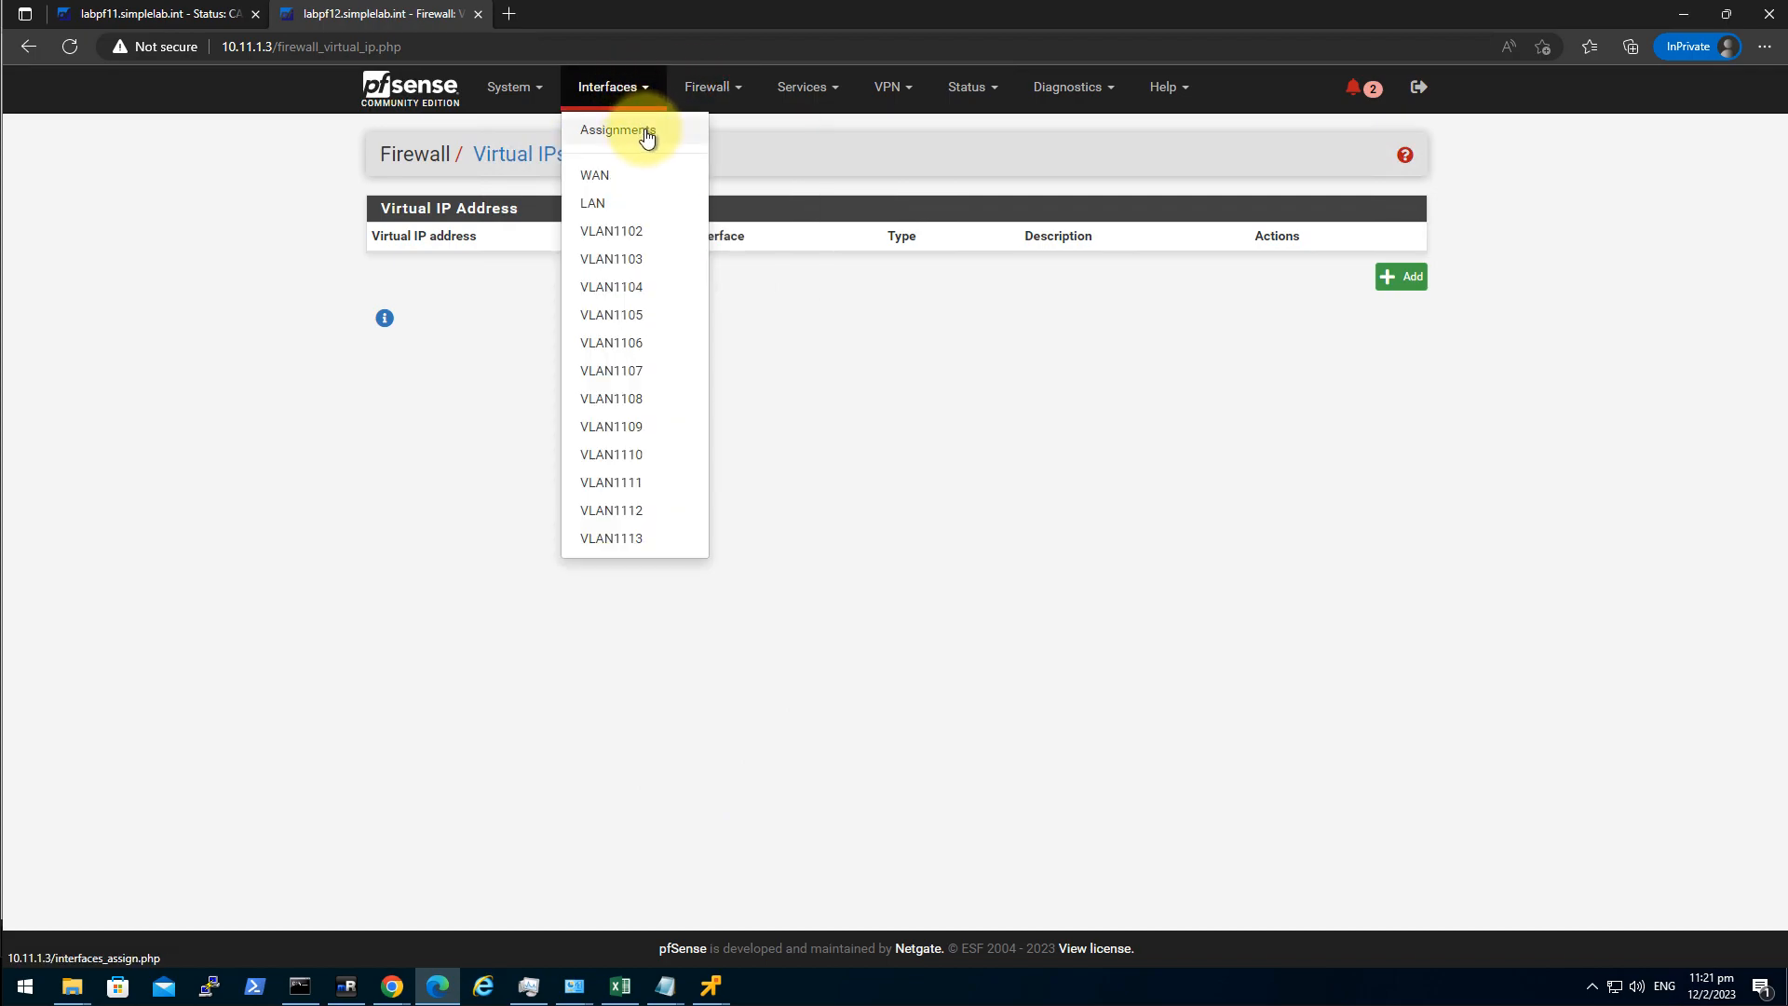
{"action": "left_click", "coordinate": [1227, 564]}
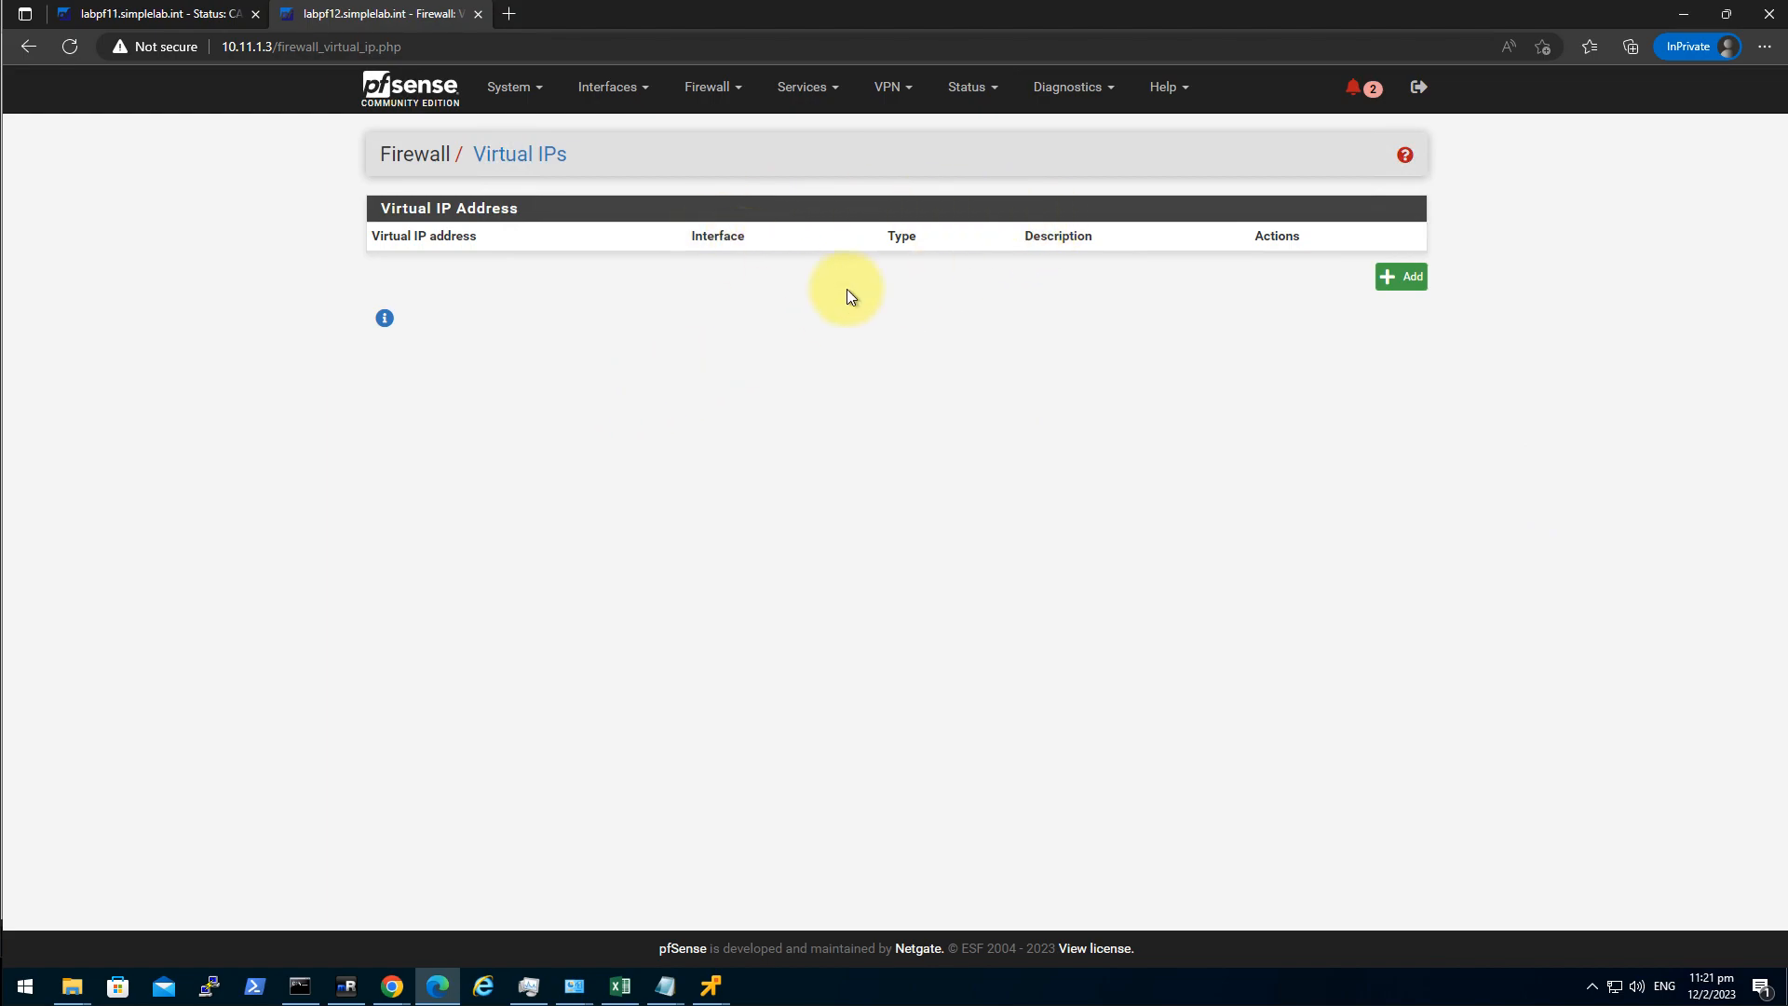
{"action": "left_click", "coordinate": [617, 85]}
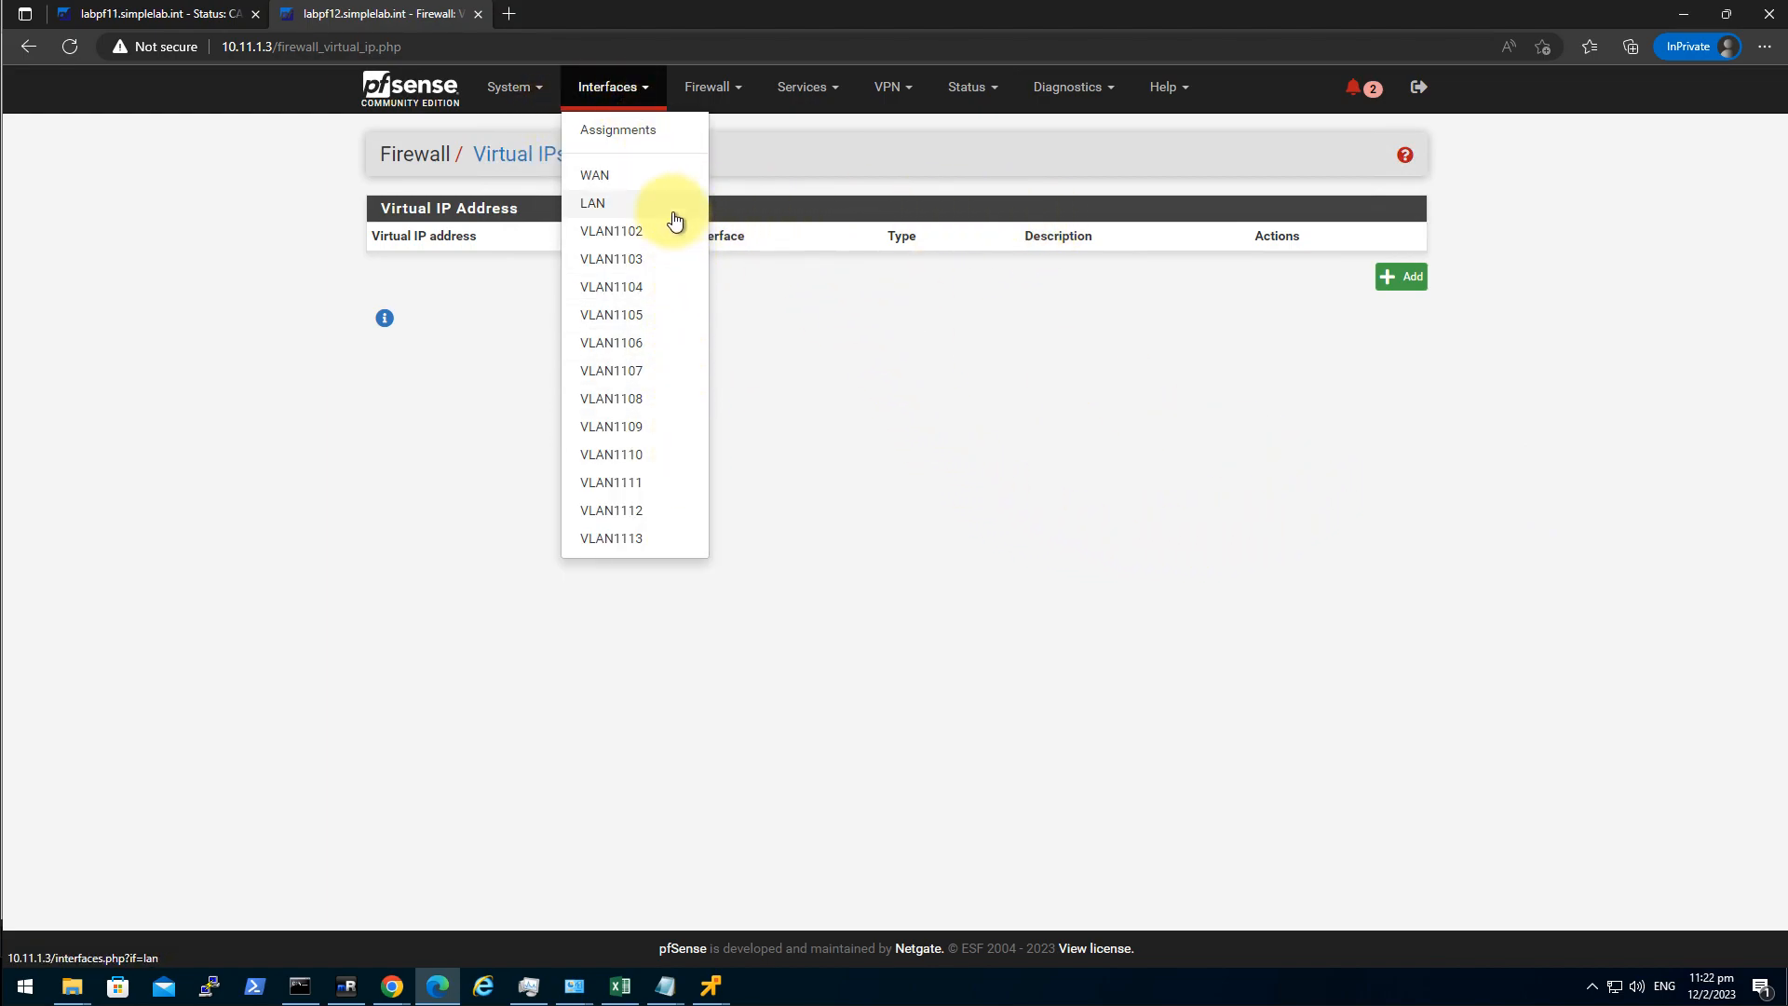
{"action": "left_click", "coordinate": [656, 540]}
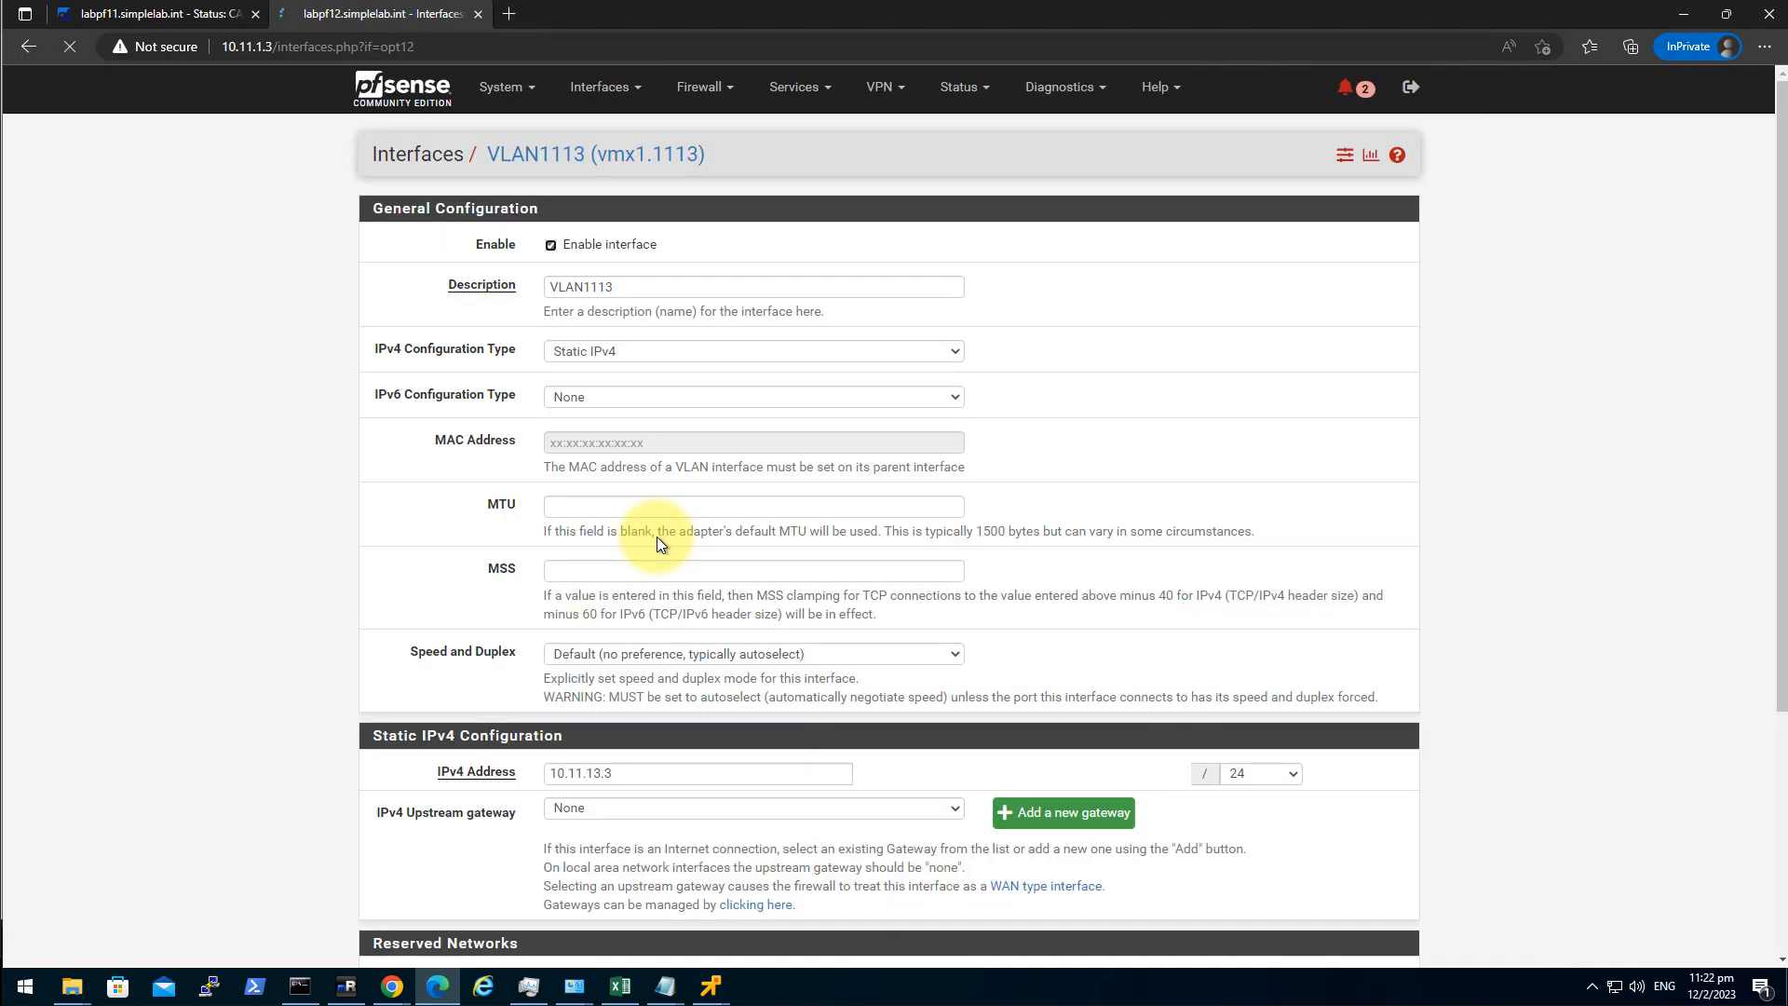
Go to the Firewall > Rules pages.
{"action": "left_click", "coordinate": [885, 88]}
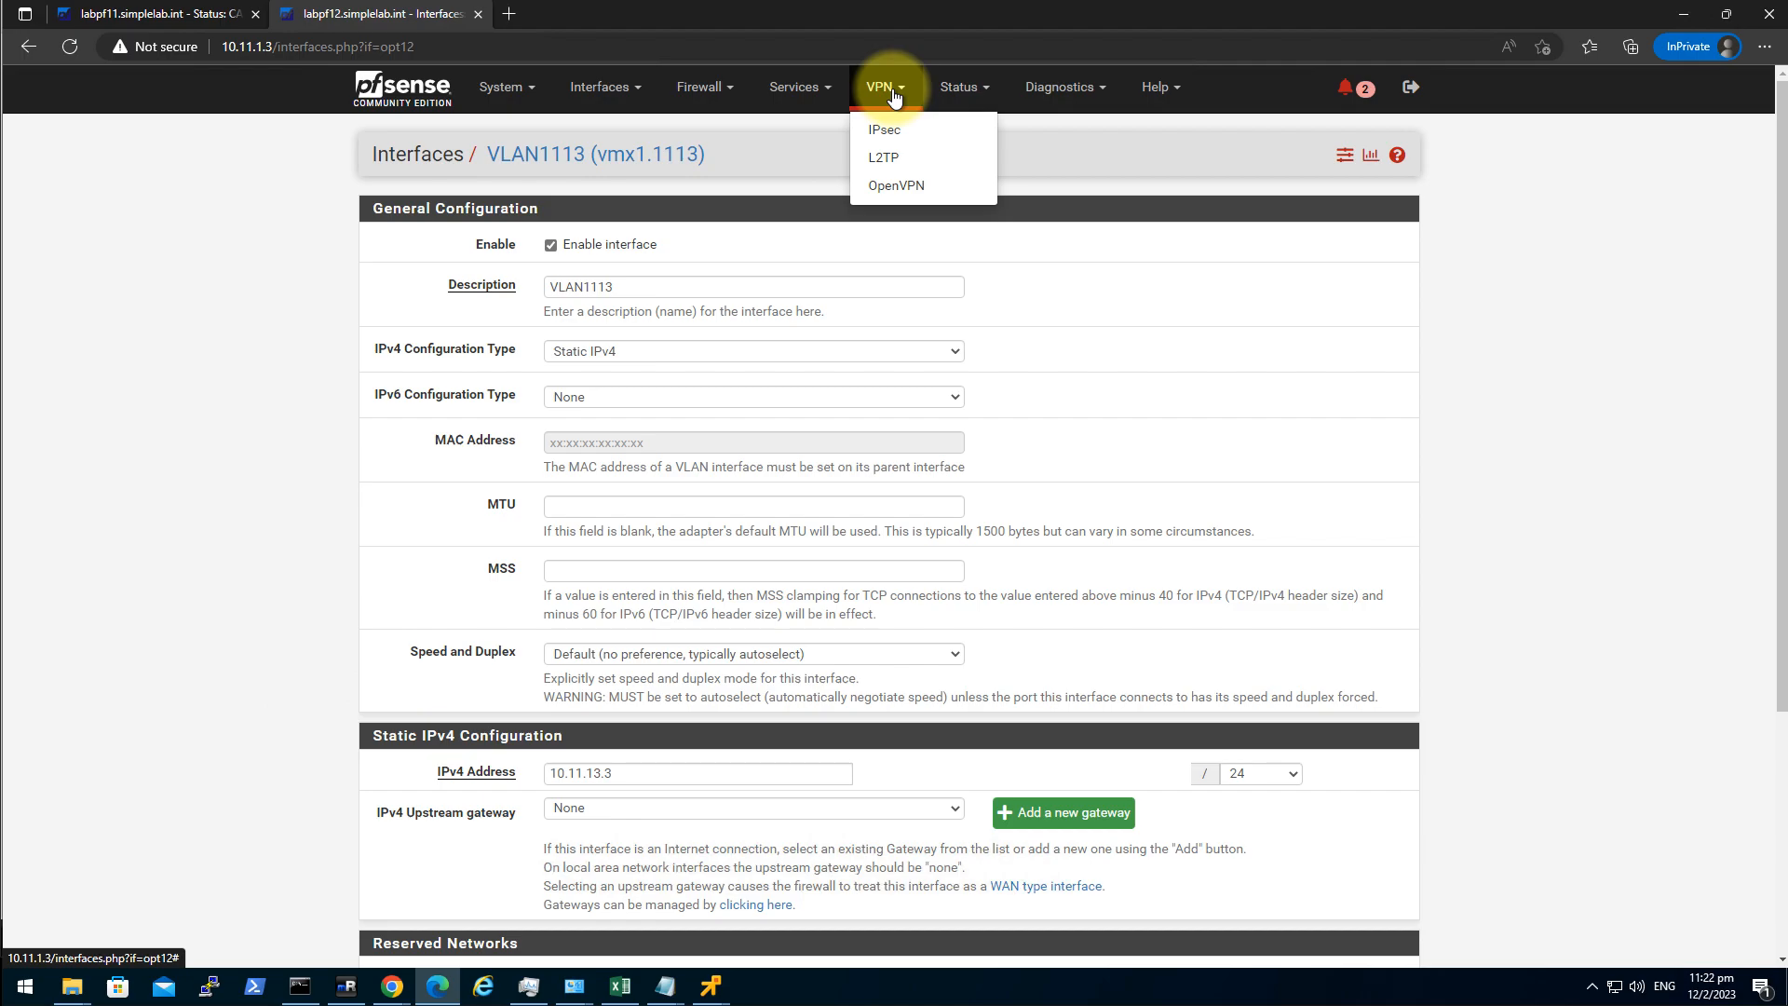
{"action": "left_click", "coordinate": [700, 87]}
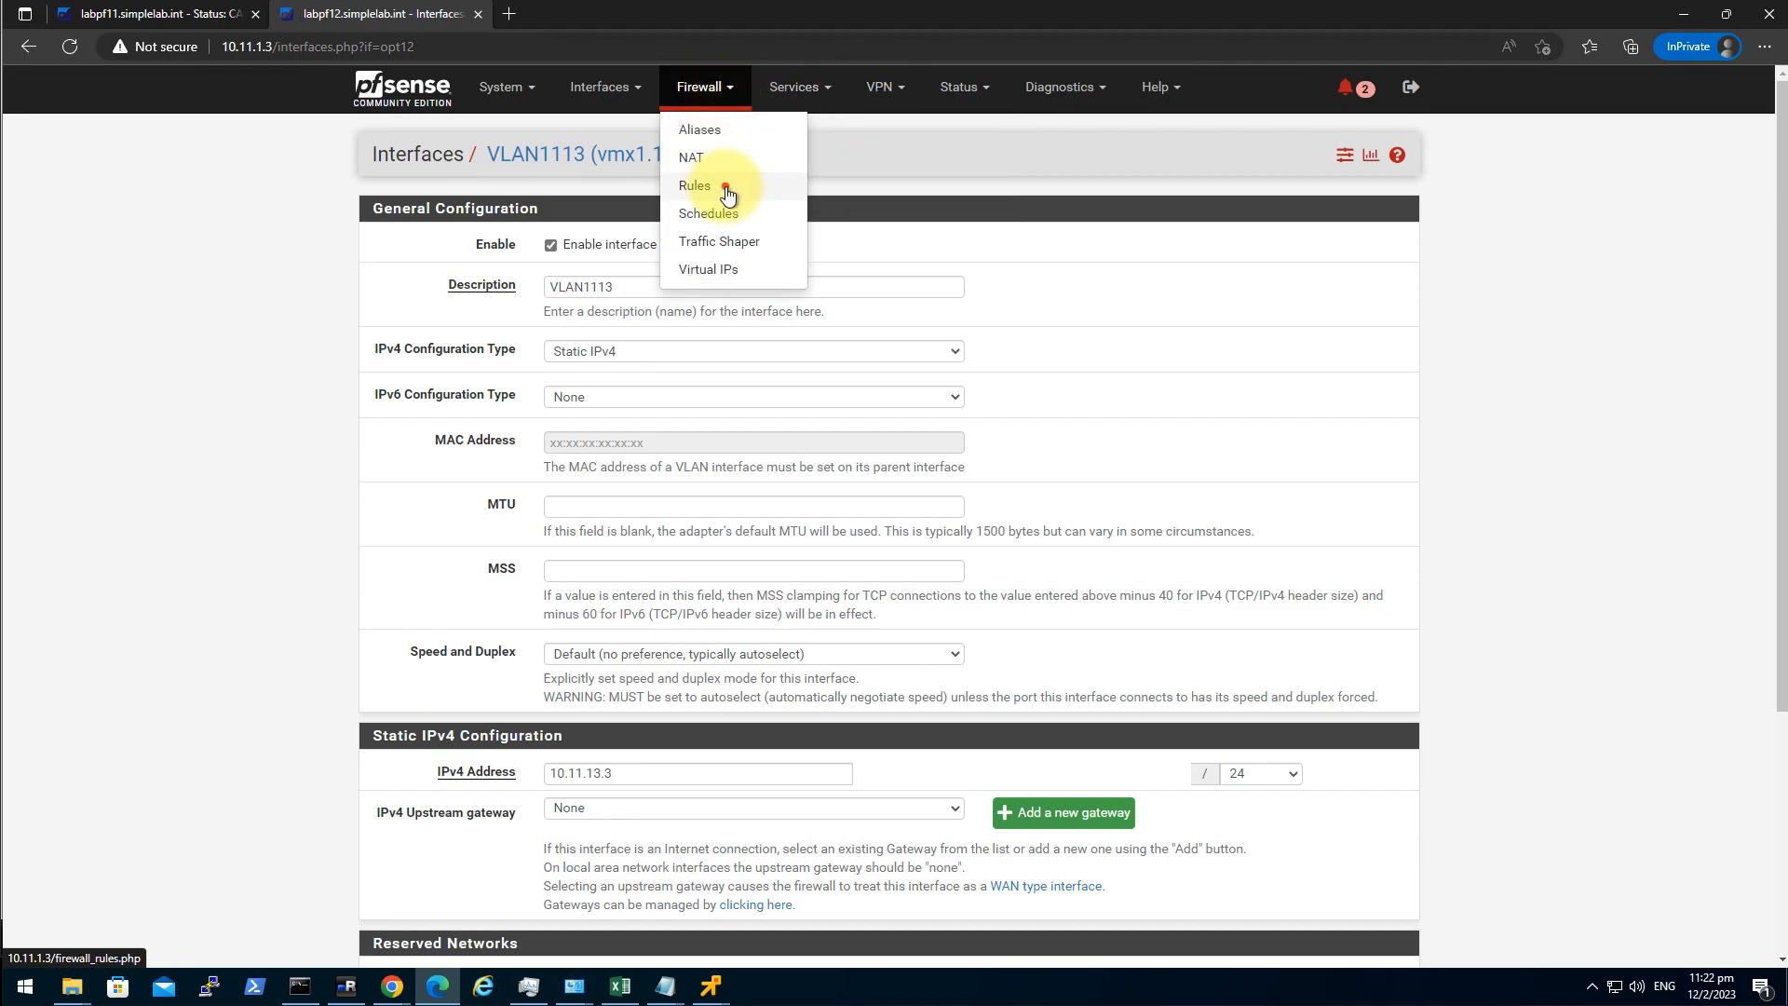
{"action": "left_click", "coordinate": [727, 191]}
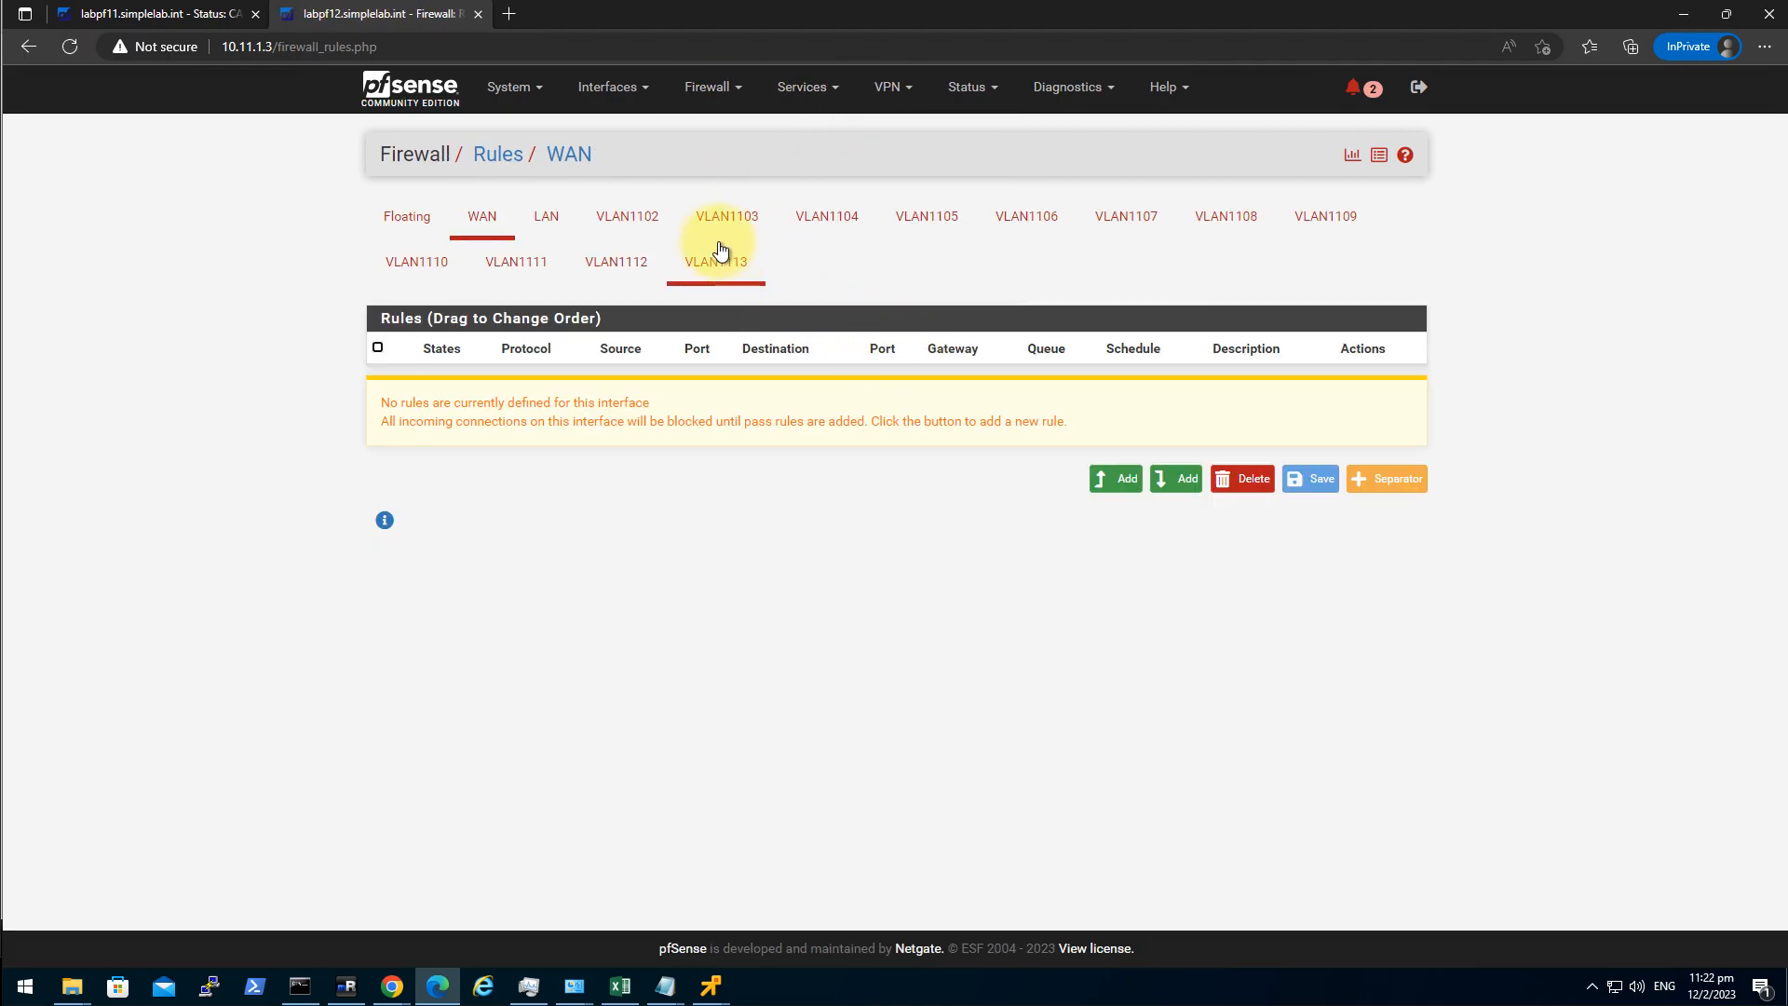
On labpf12, add and apply a VLAN1102 pass rule matching any protocol.
{"action": "left_click", "coordinate": [622, 219]}
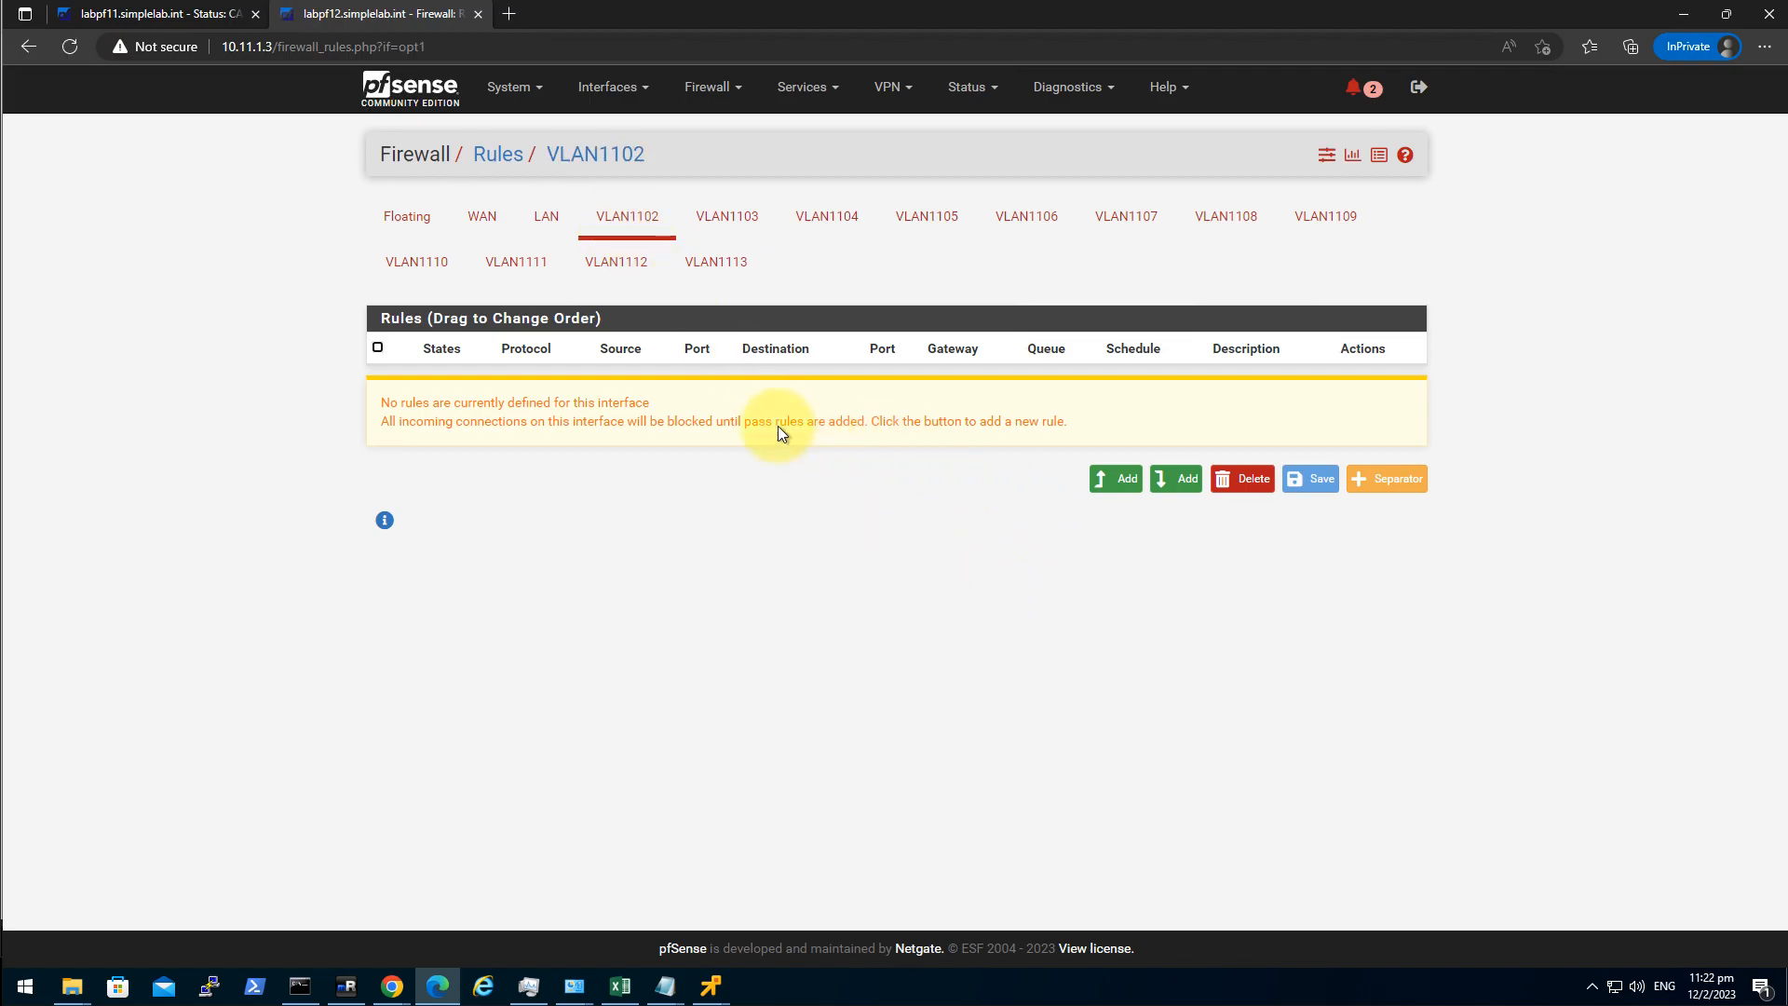
{"action": "left_click", "coordinate": [1117, 486]}
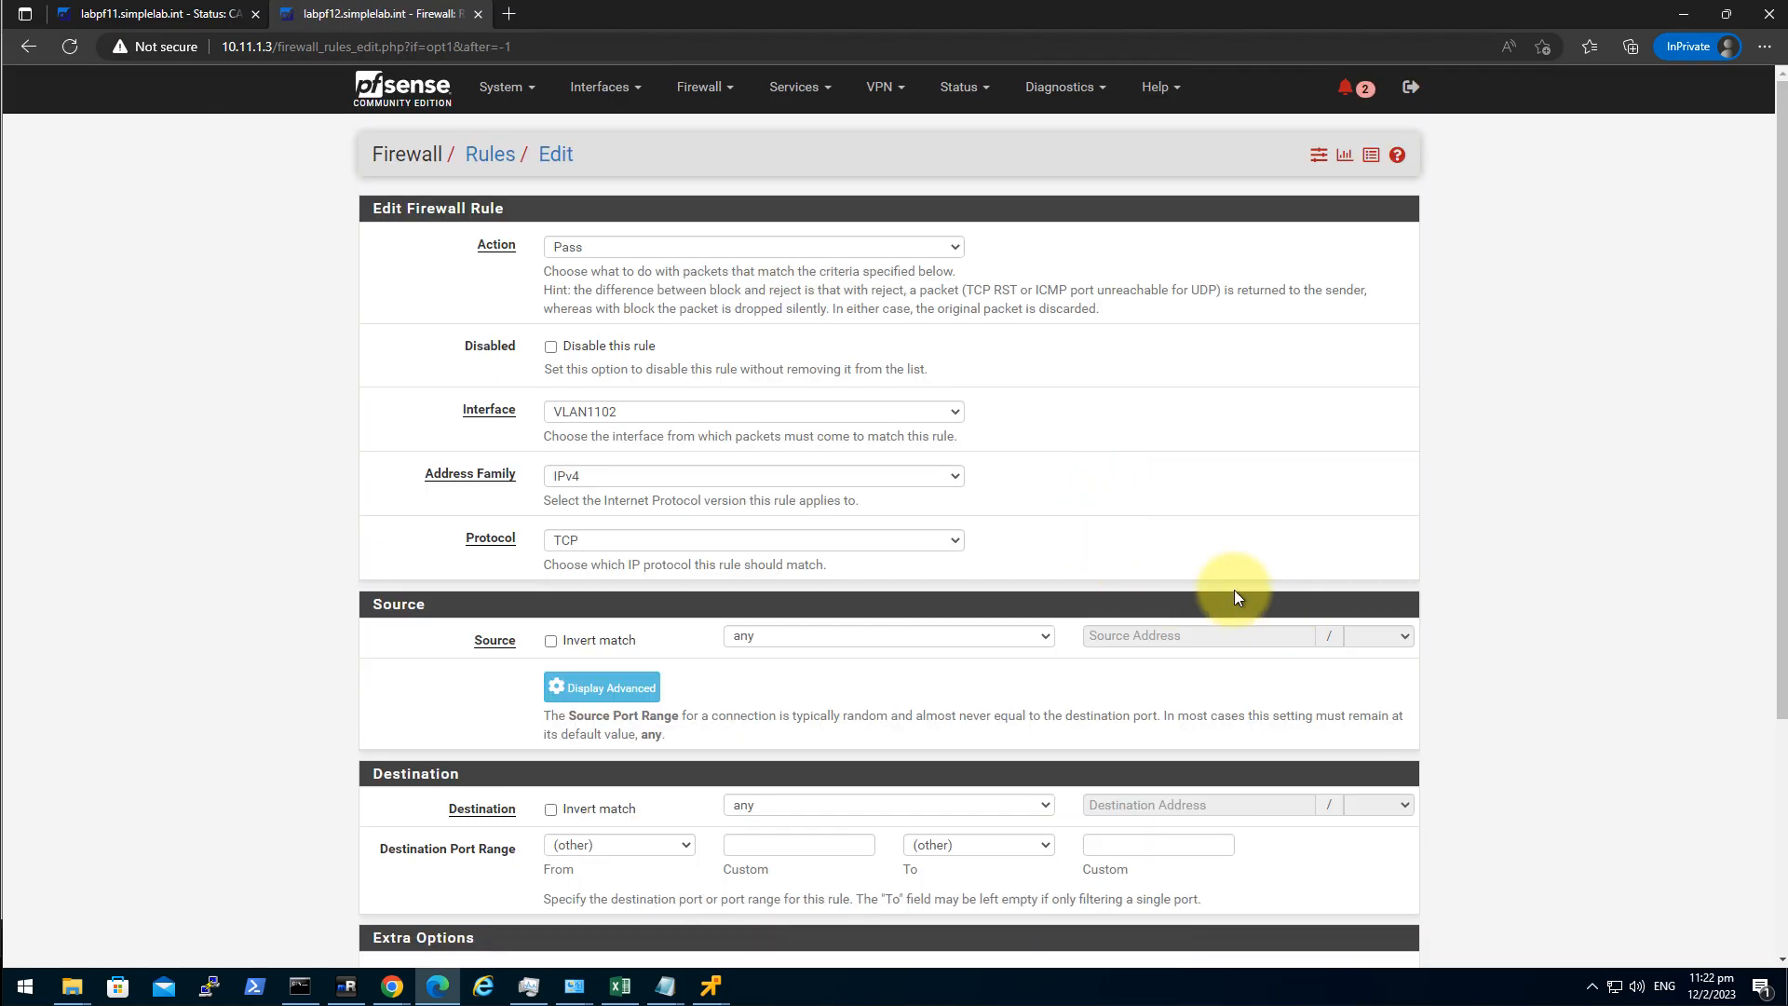
{"action": "left_click", "coordinate": [626, 541]}
{"action": "left_click", "coordinate": [619, 570]}
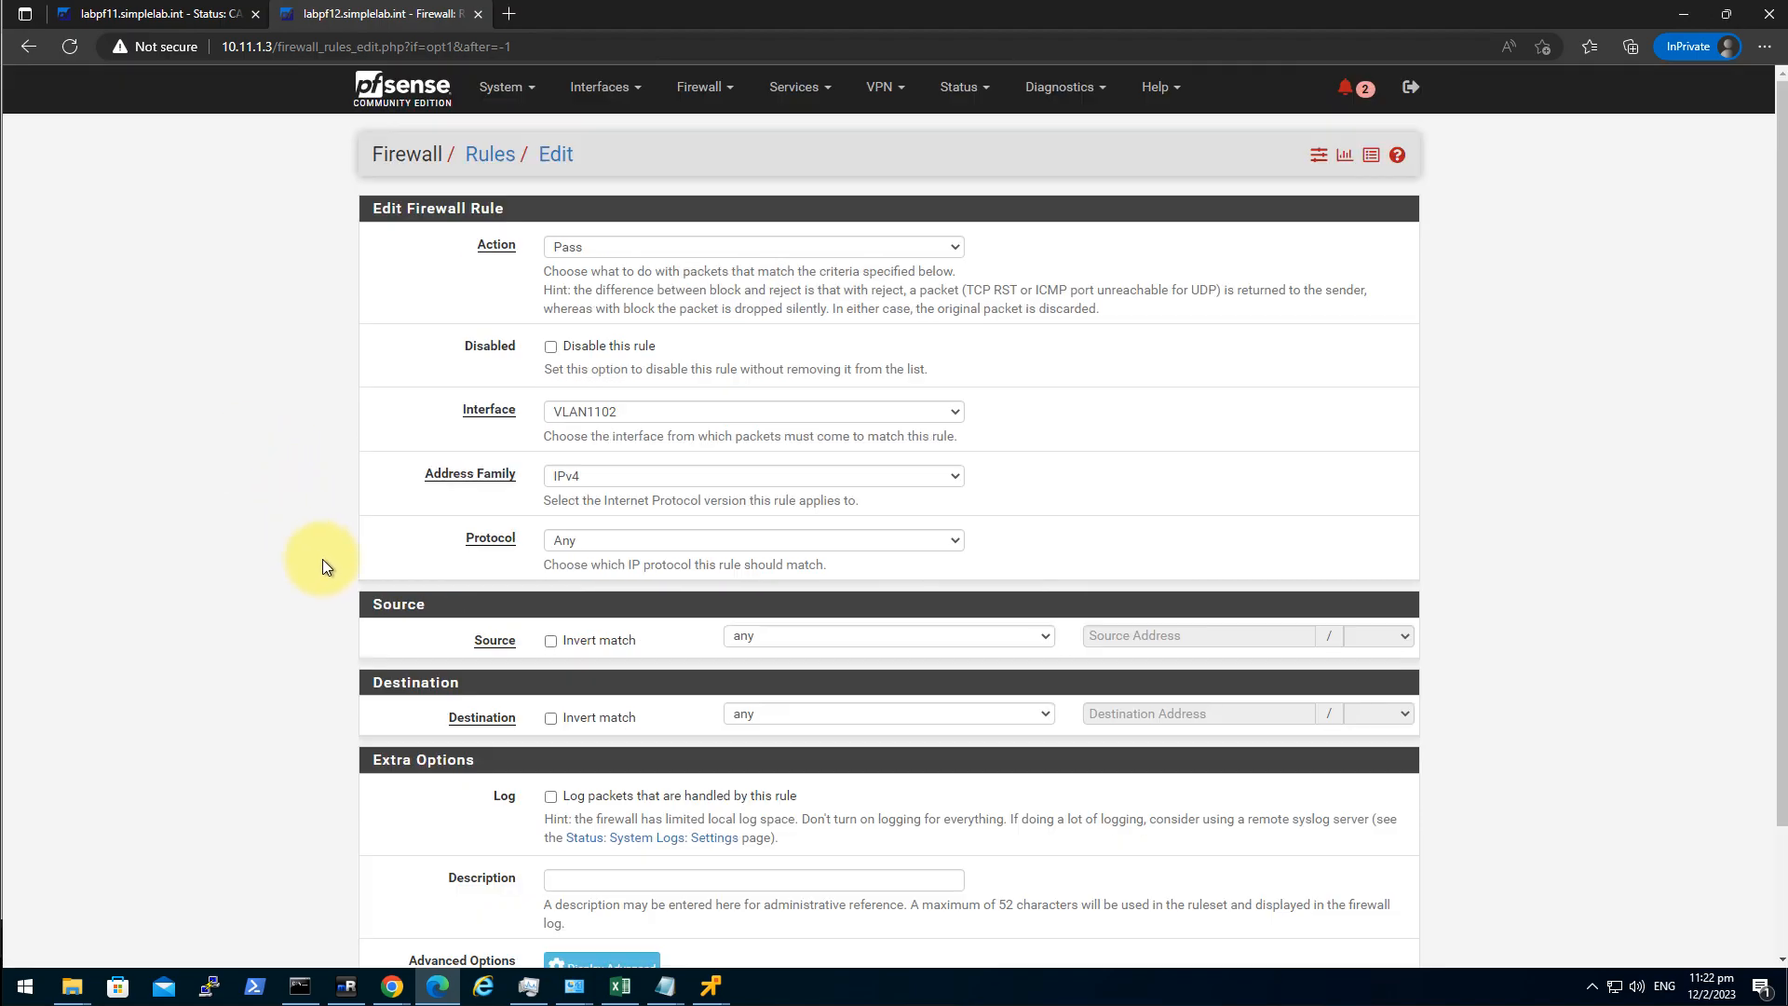
{"action": "scroll", "coordinate": [326, 540], "scroll_direction": "down", "scroll_amount": 2}
{"action": "left_click", "coordinate": [581, 871]}
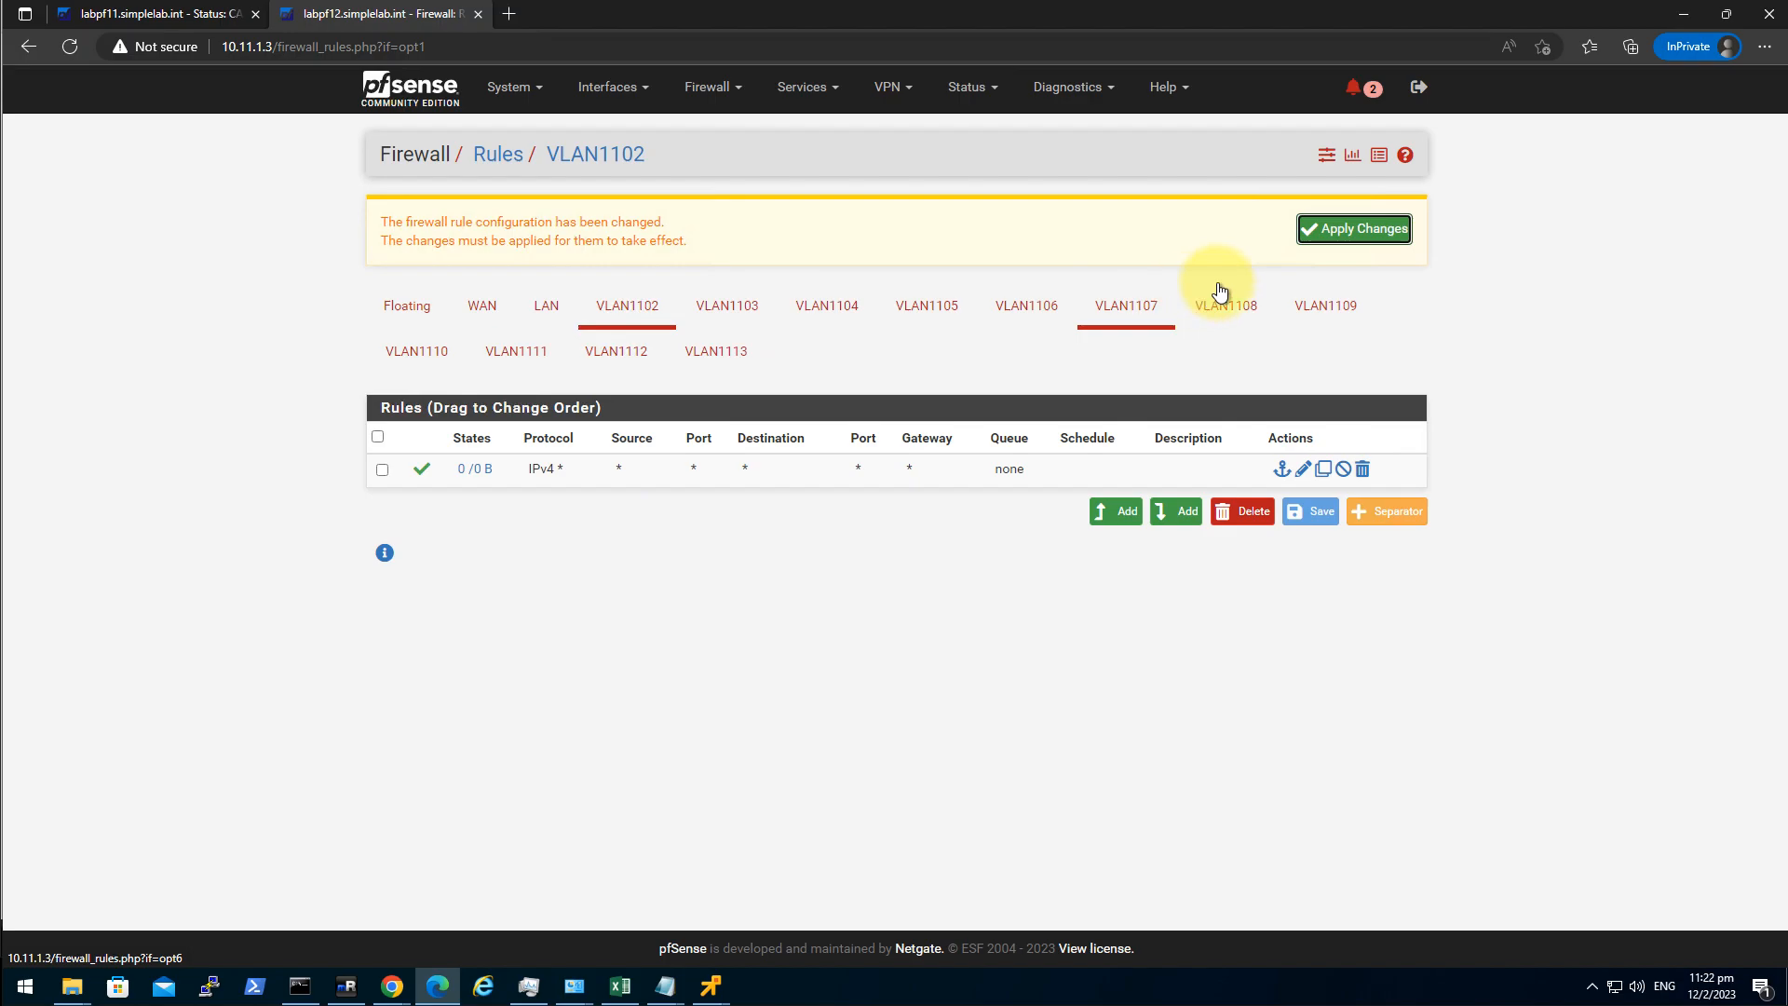
{"action": "left_click", "coordinate": [1317, 228]}
On labpf11, add and apply the same any-protocol pass rule on VLAN1102.
{"action": "left_click", "coordinate": [128, 15]}
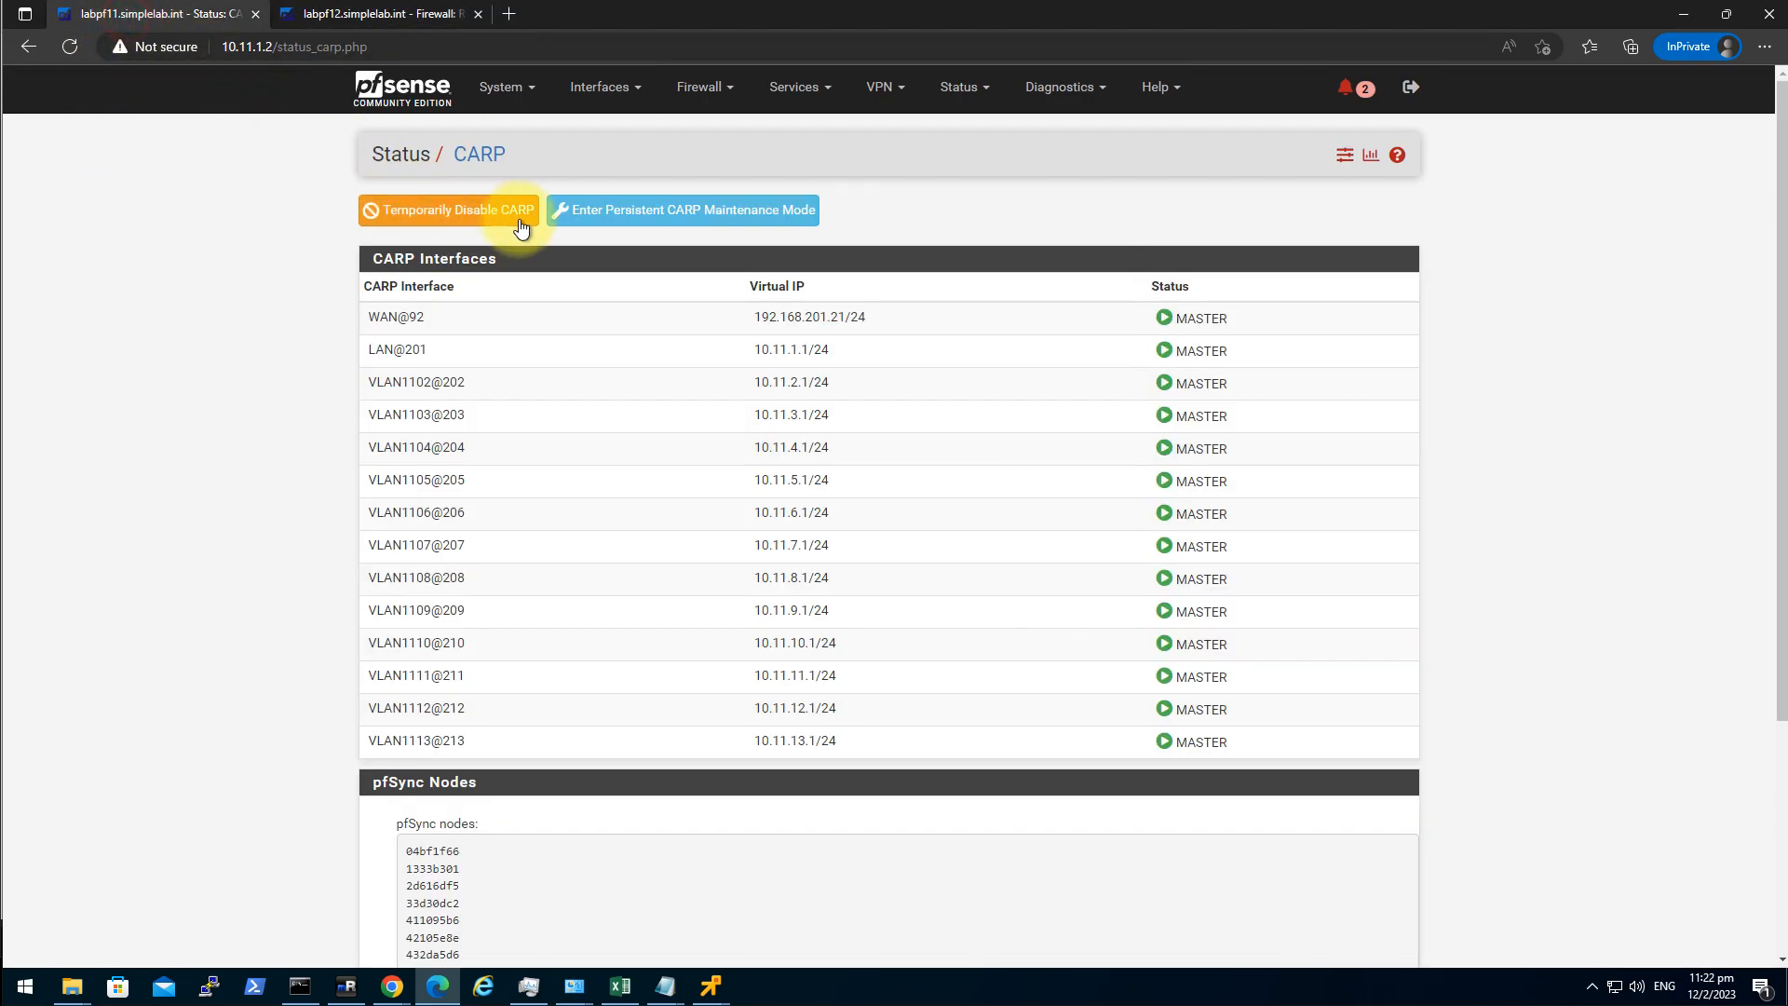
{"action": "left_click", "coordinate": [705, 89]}
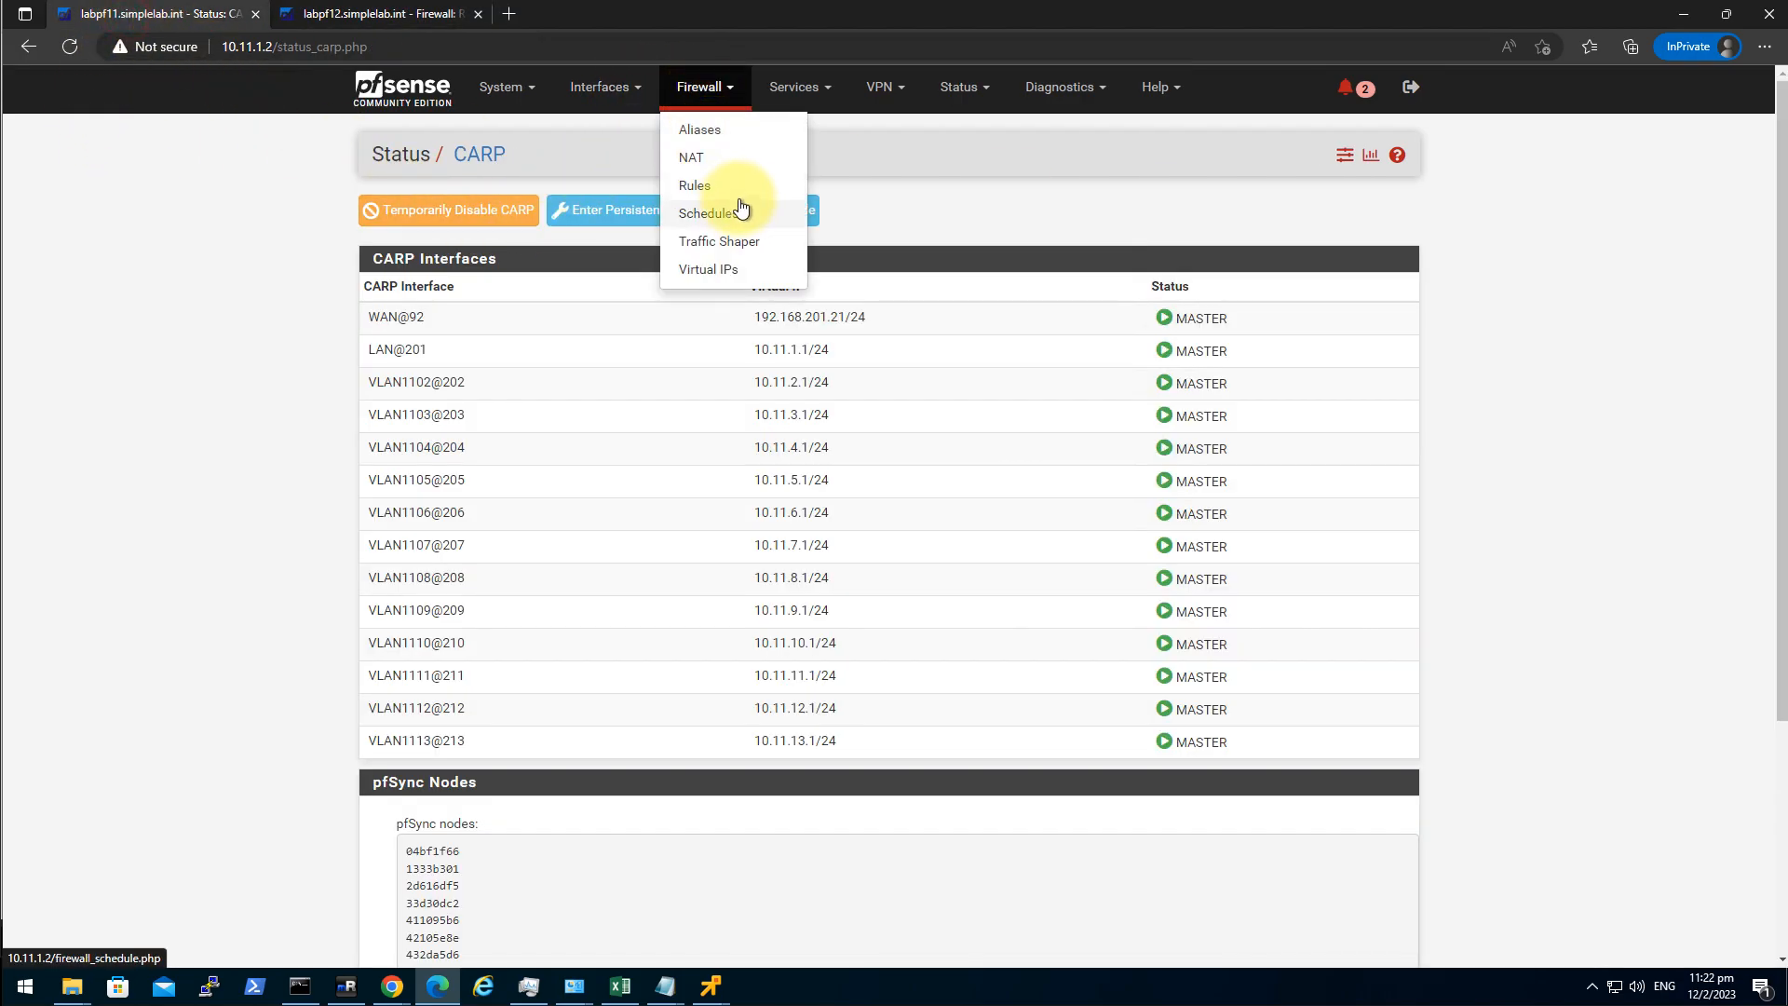
{"action": "left_click", "coordinate": [744, 188]}
{"action": "left_click", "coordinate": [649, 220]}
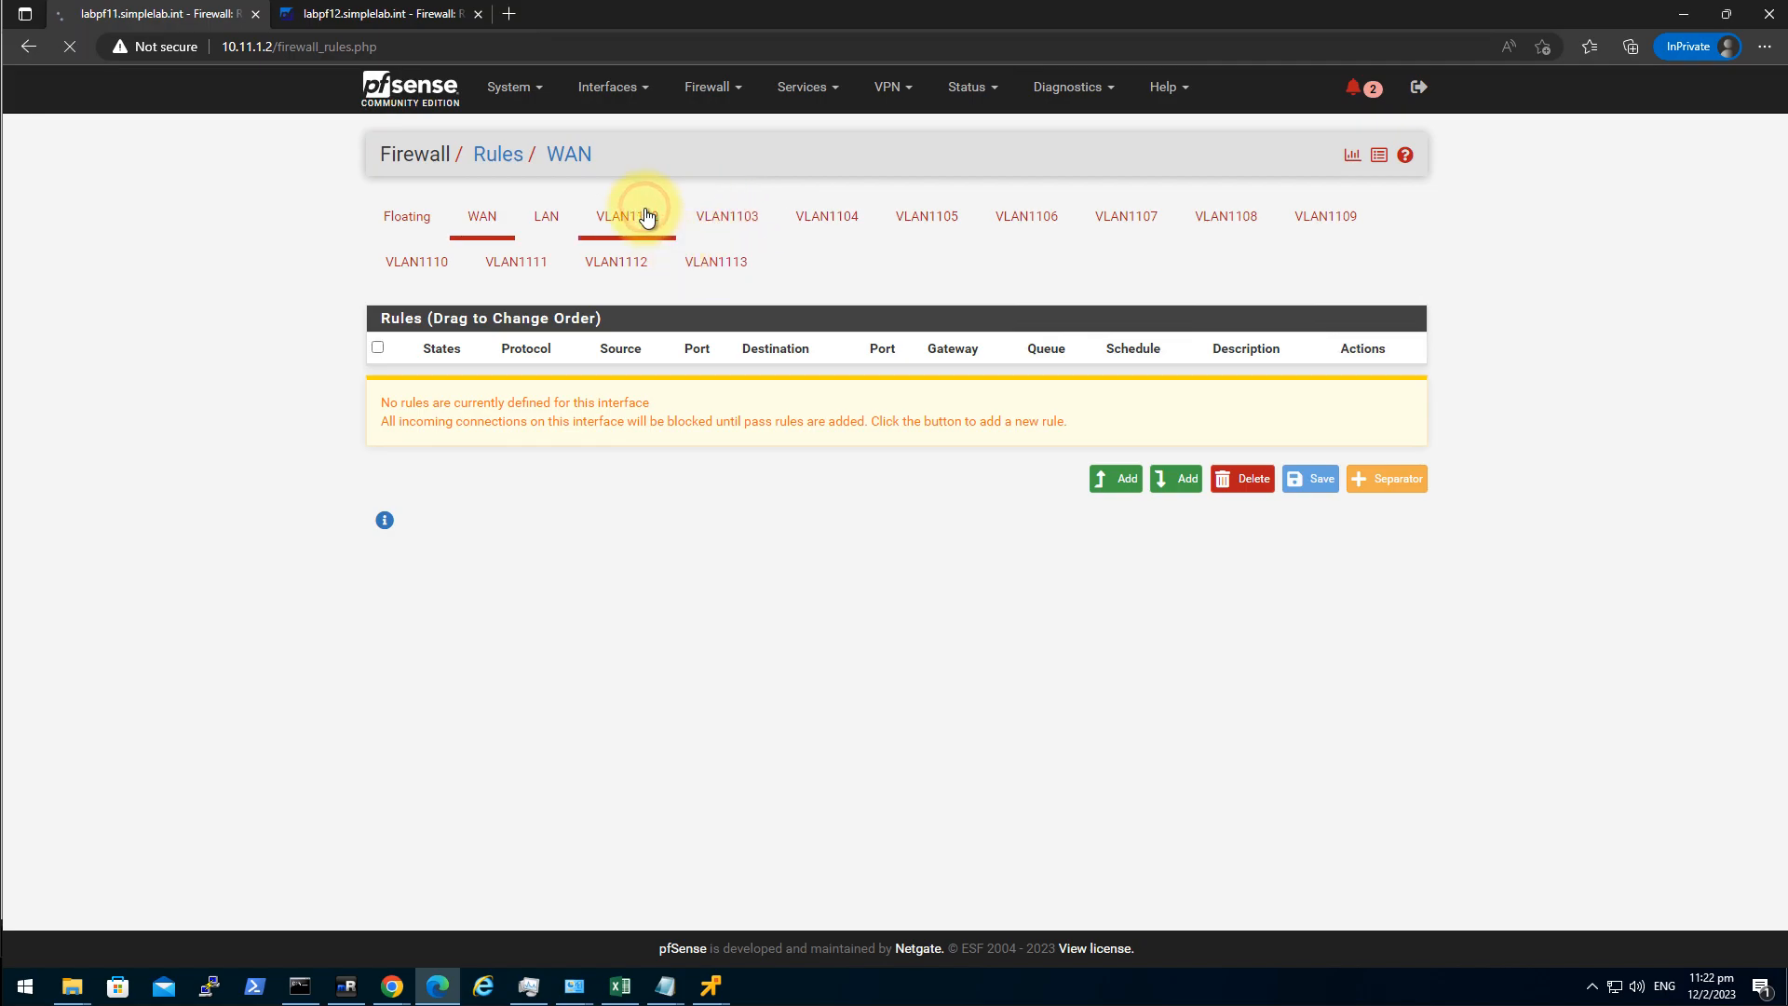
{"action": "left_click", "coordinate": [1099, 479]}
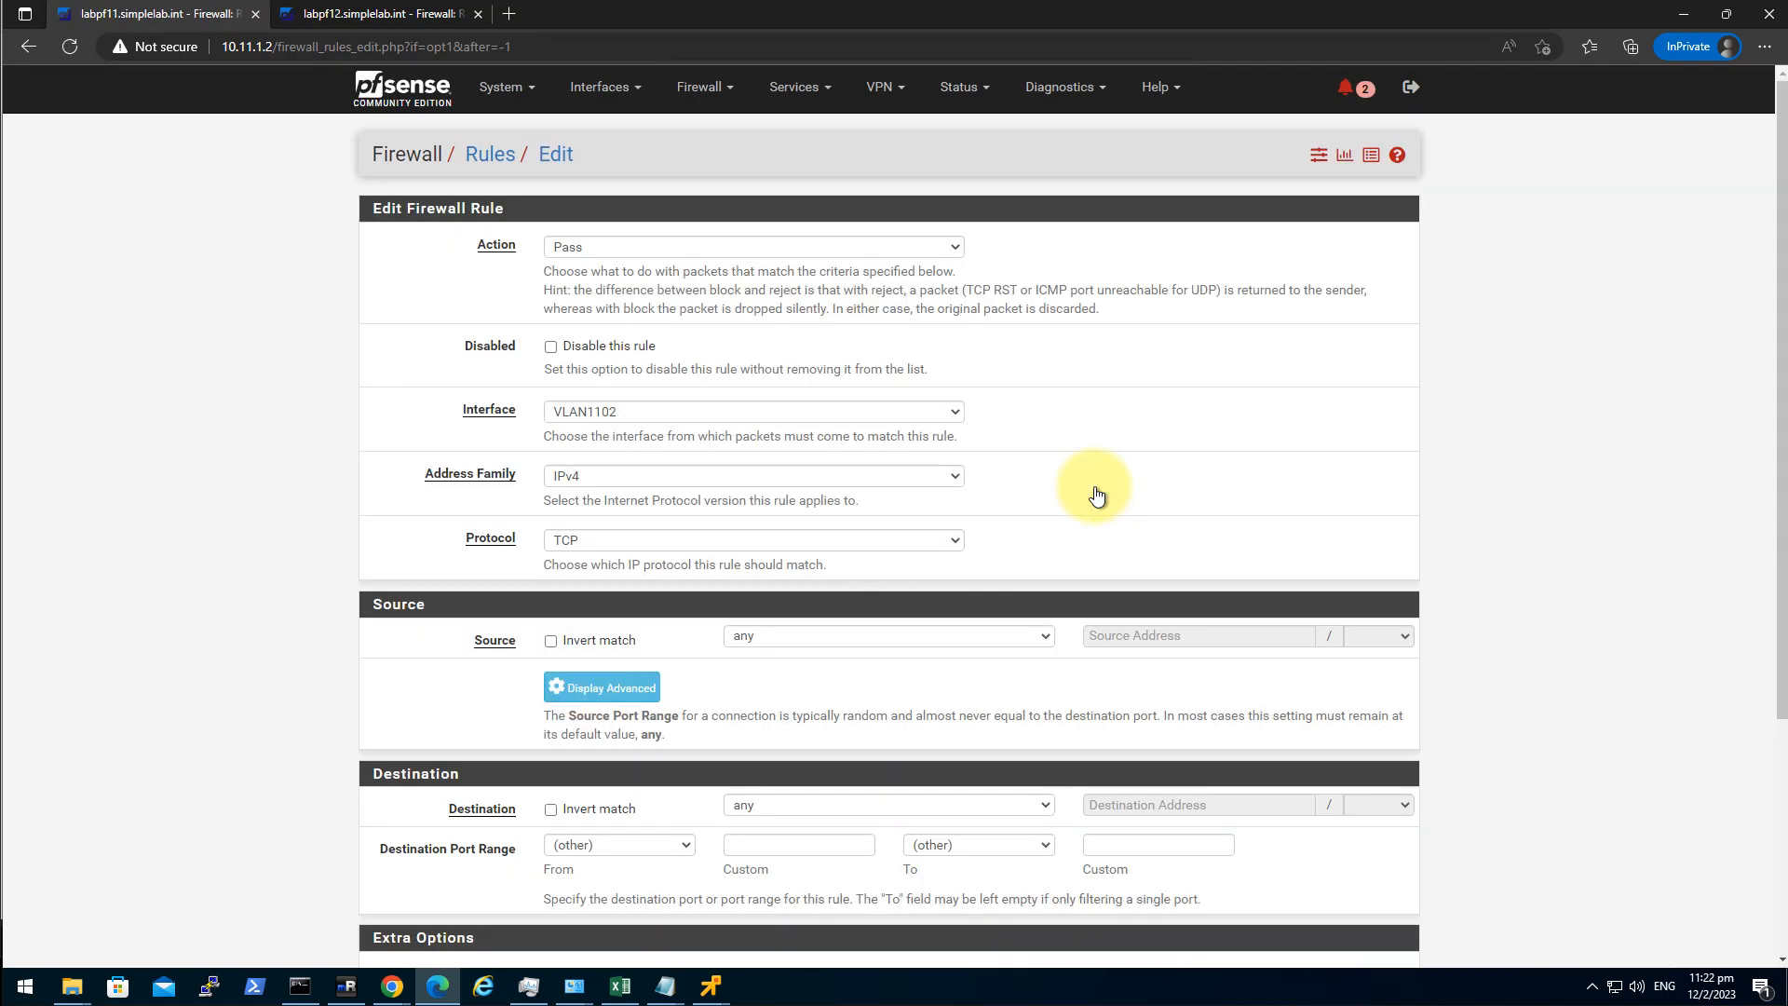
{"action": "left_click", "coordinate": [622, 540]}
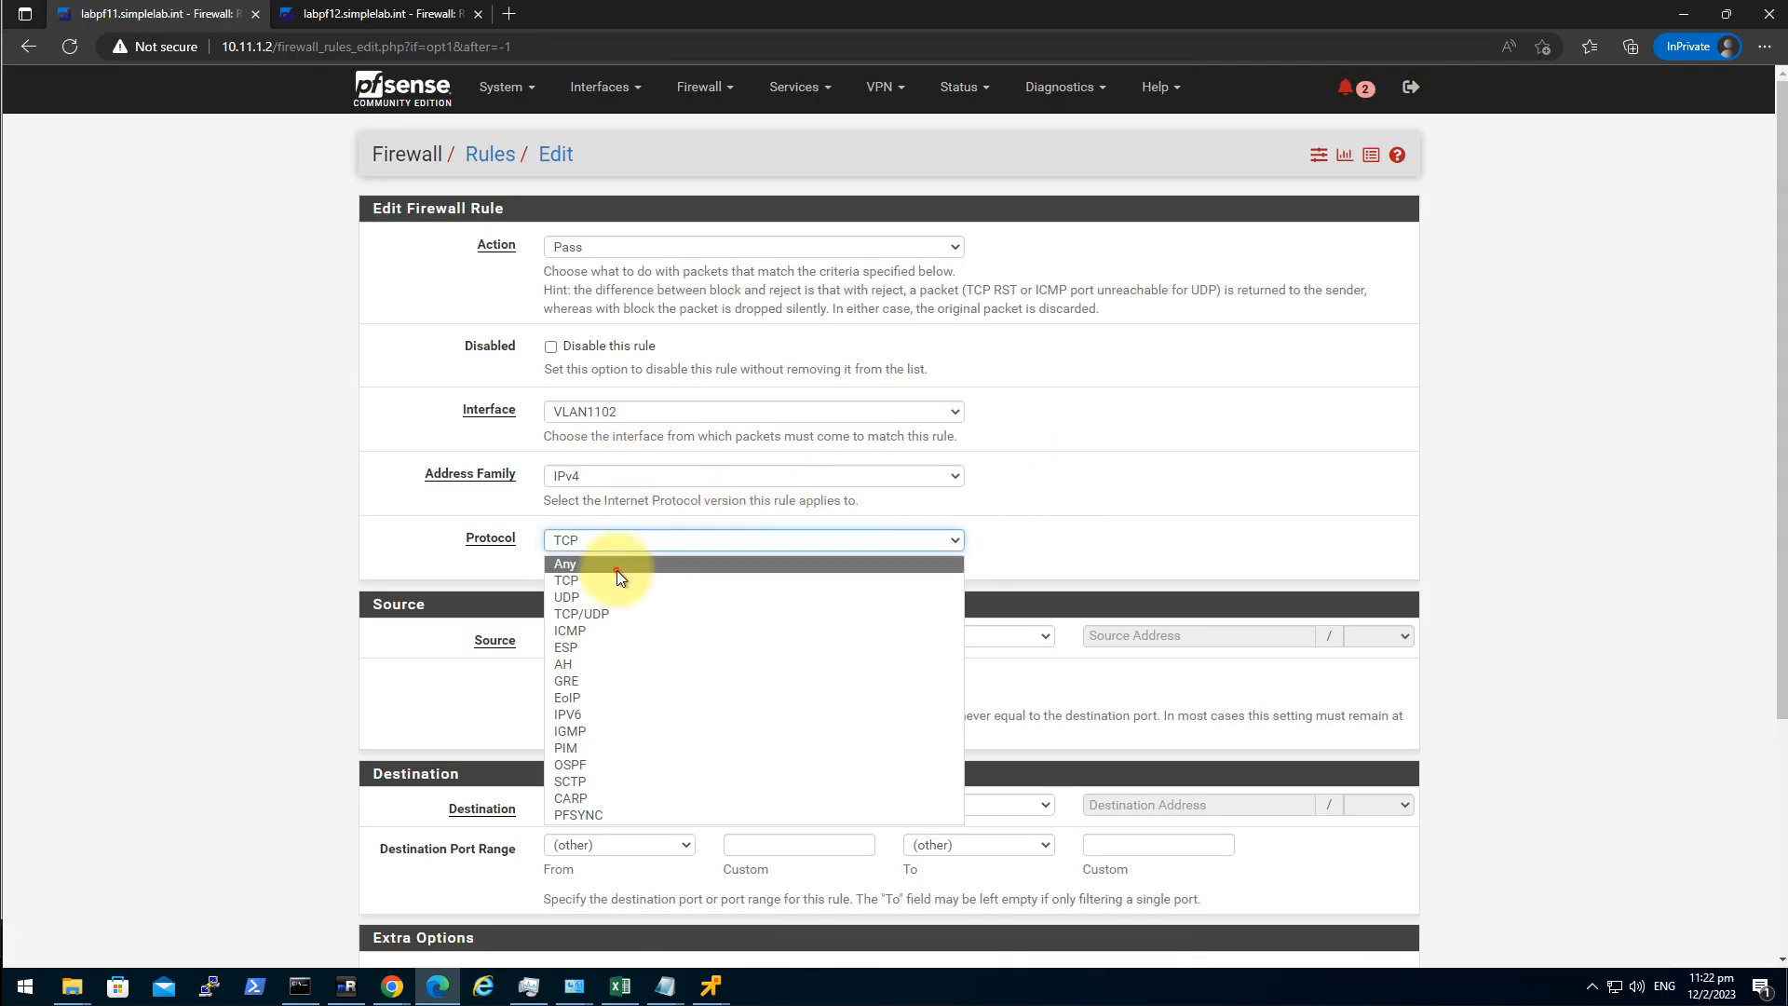
{"action": "left_click", "coordinate": [616, 570]}
{"action": "scroll", "coordinate": [246, 419], "scroll_direction": "down", "scroll_amount": 3}
{"action": "left_click", "coordinate": [575, 869]}
{"action": "left_click", "coordinate": [1387, 233]}
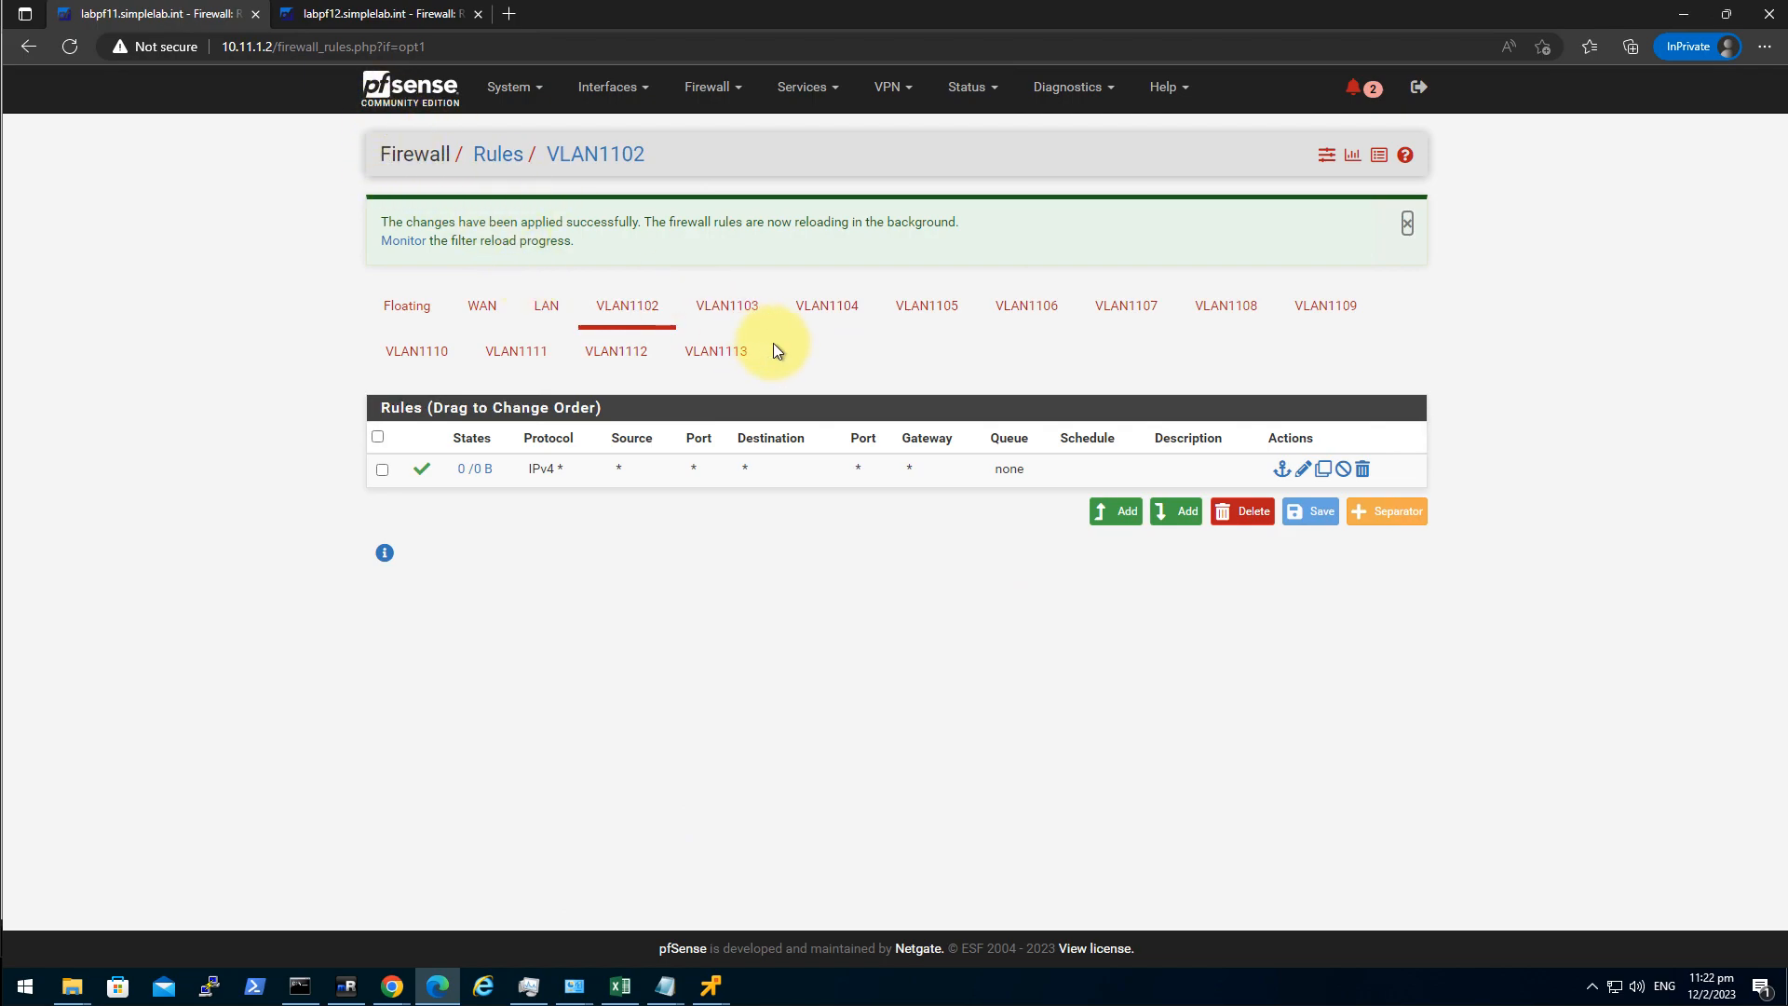
Install the Open-VM-Tools package on labpf11 through Package Manager.
{"action": "left_click", "coordinate": [516, 93]}
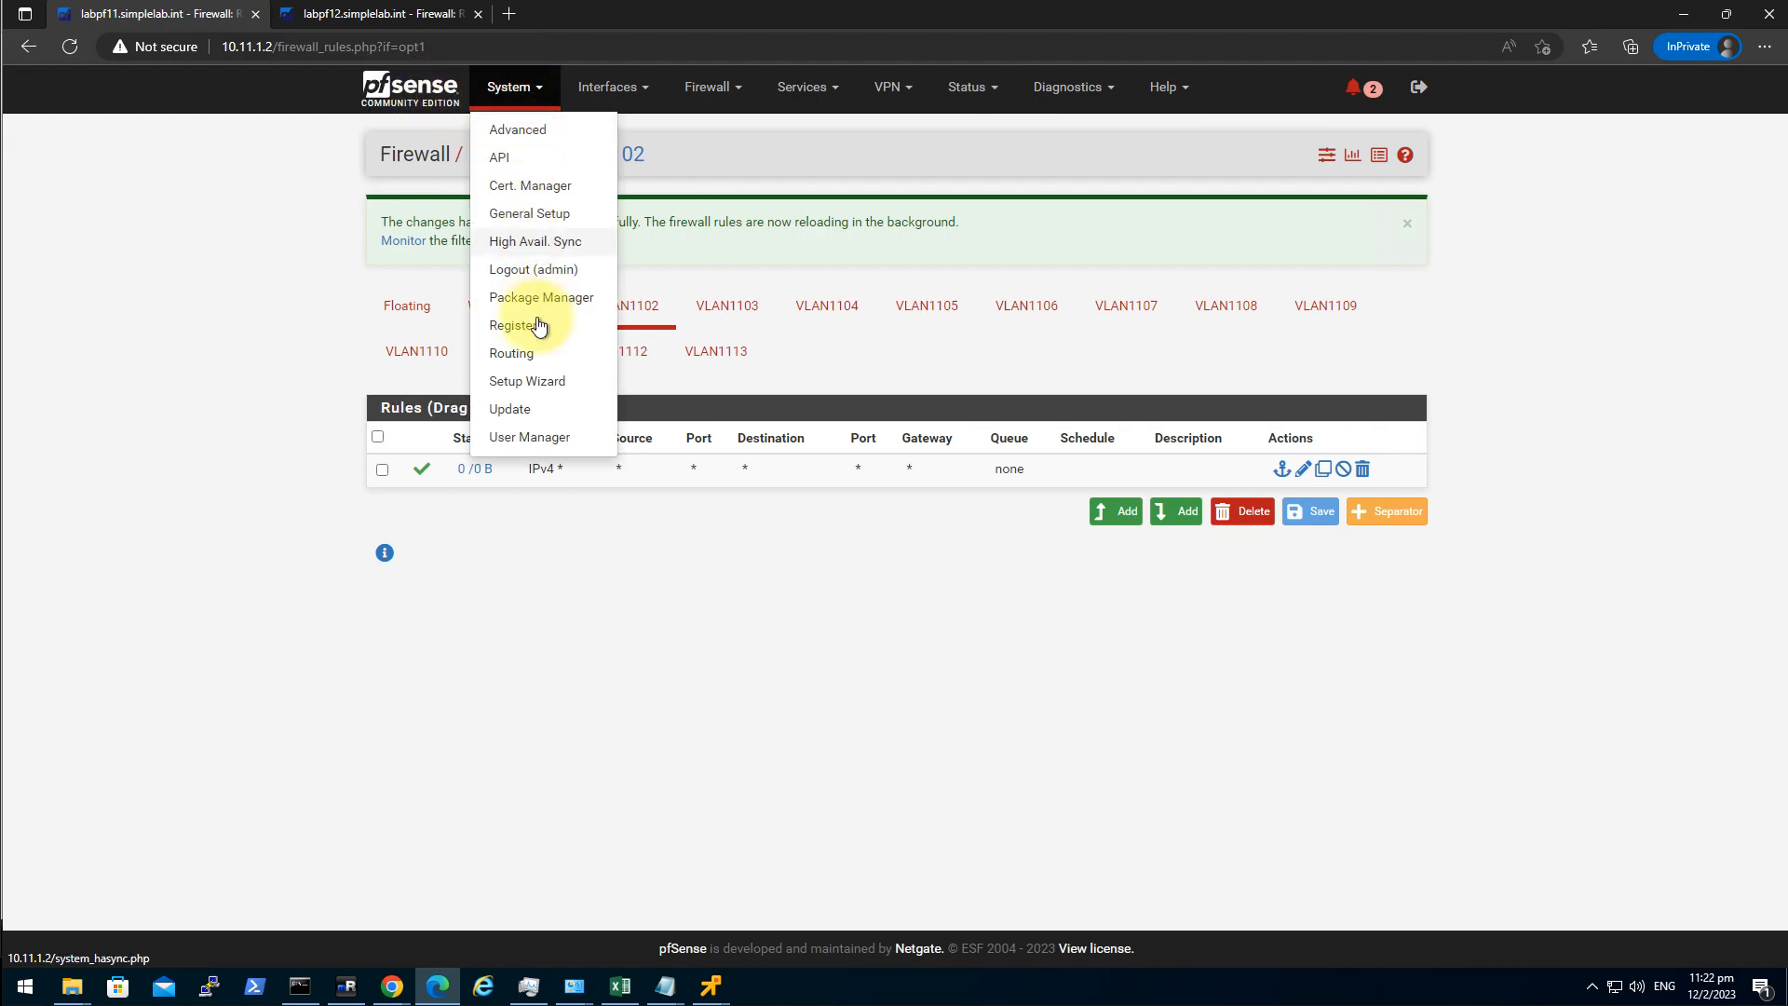
{"action": "left_click", "coordinate": [564, 298]}
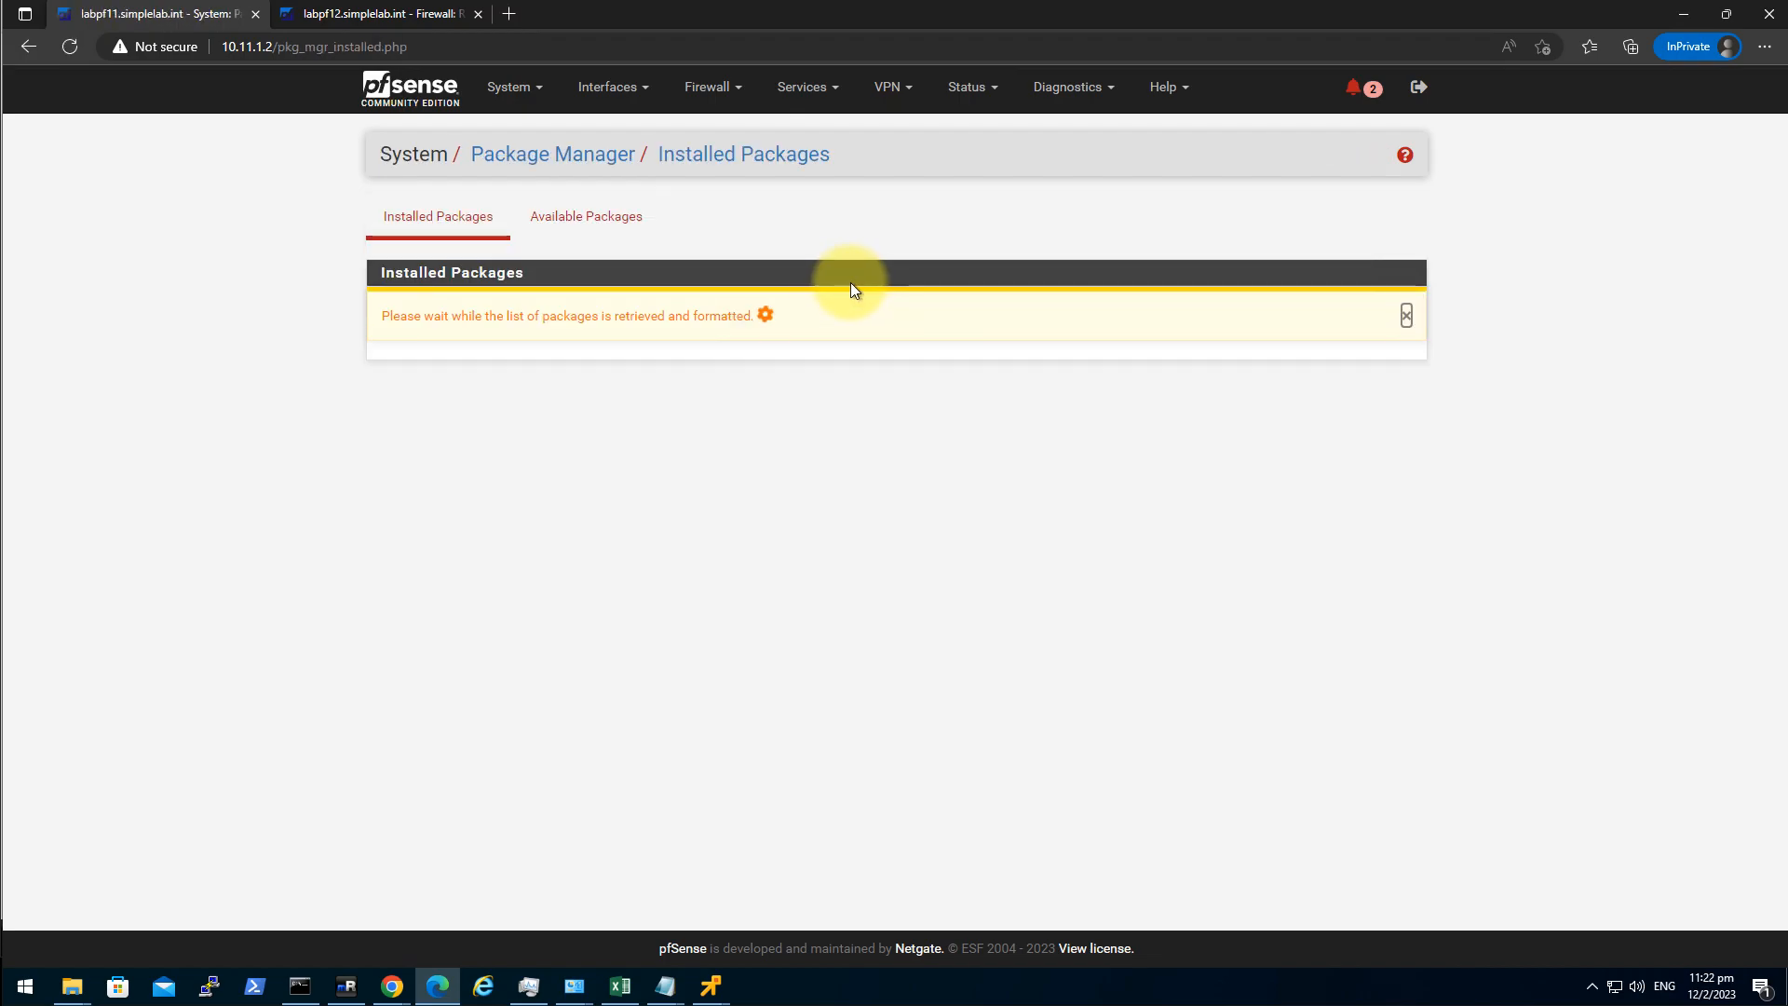
{"action": "left_click", "coordinate": [612, 229]}
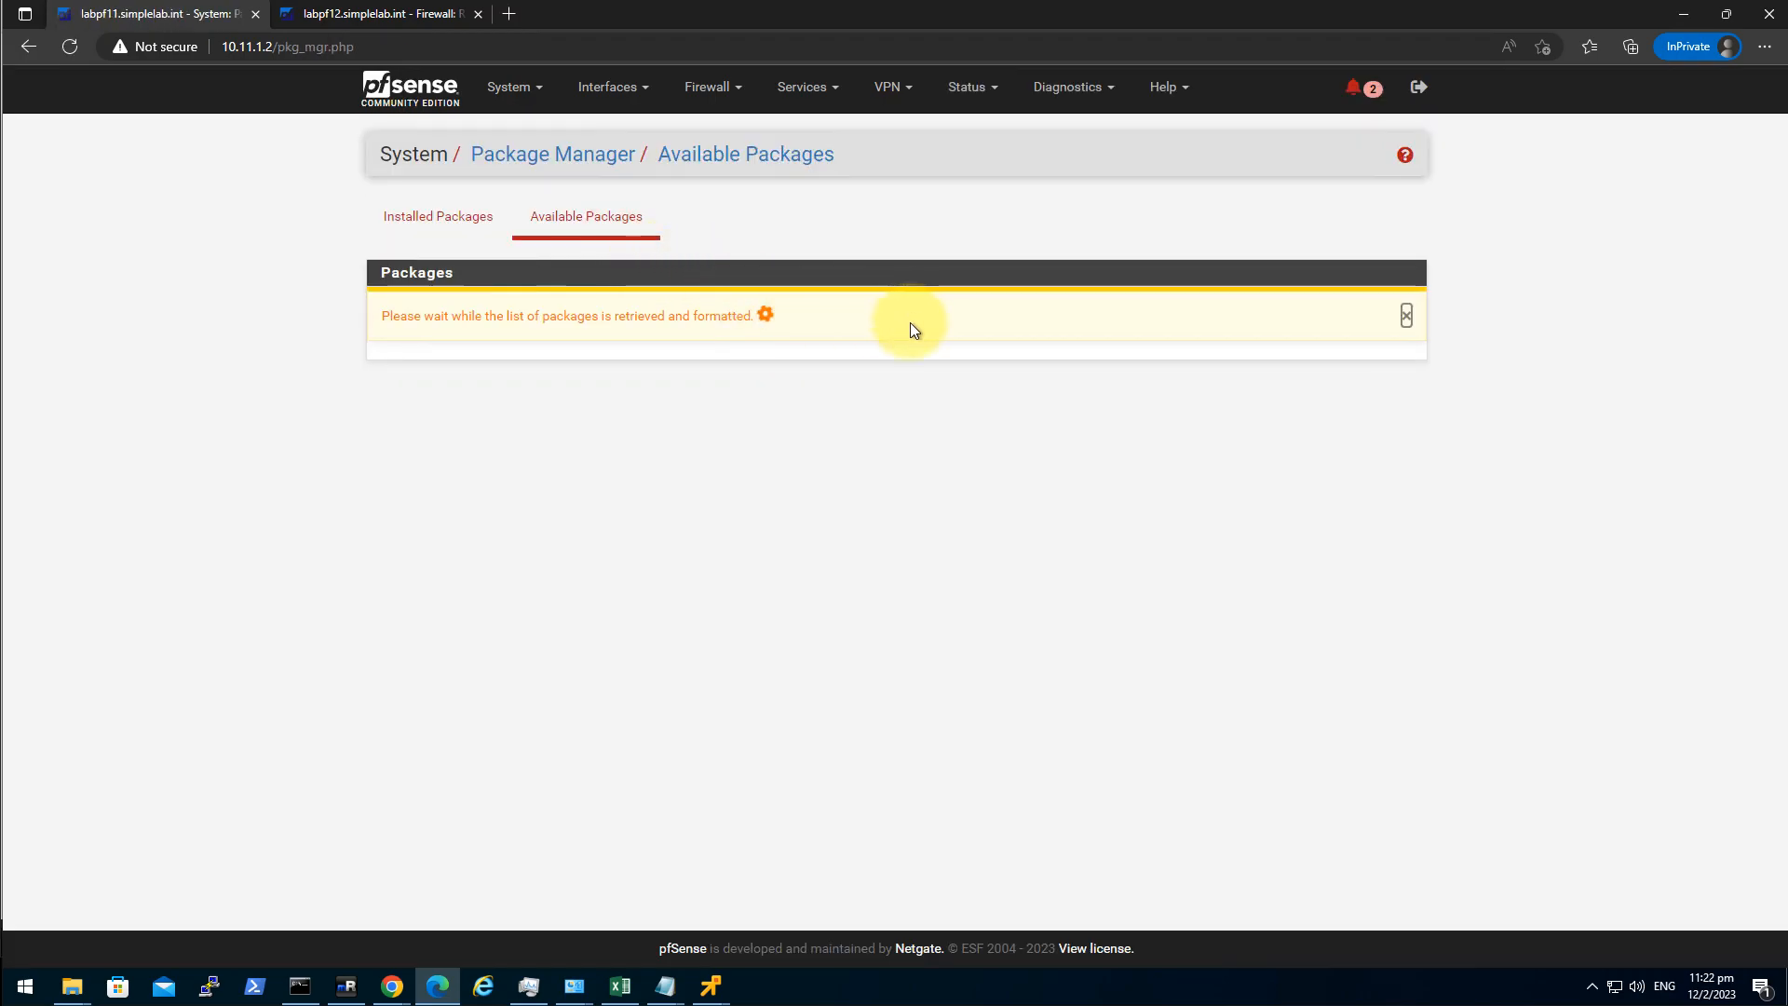
{"action": "left_click", "coordinate": [819, 300]}
{"action": "type", "text": "open-vm-tools"}
{"action": "key", "text": "Return"}
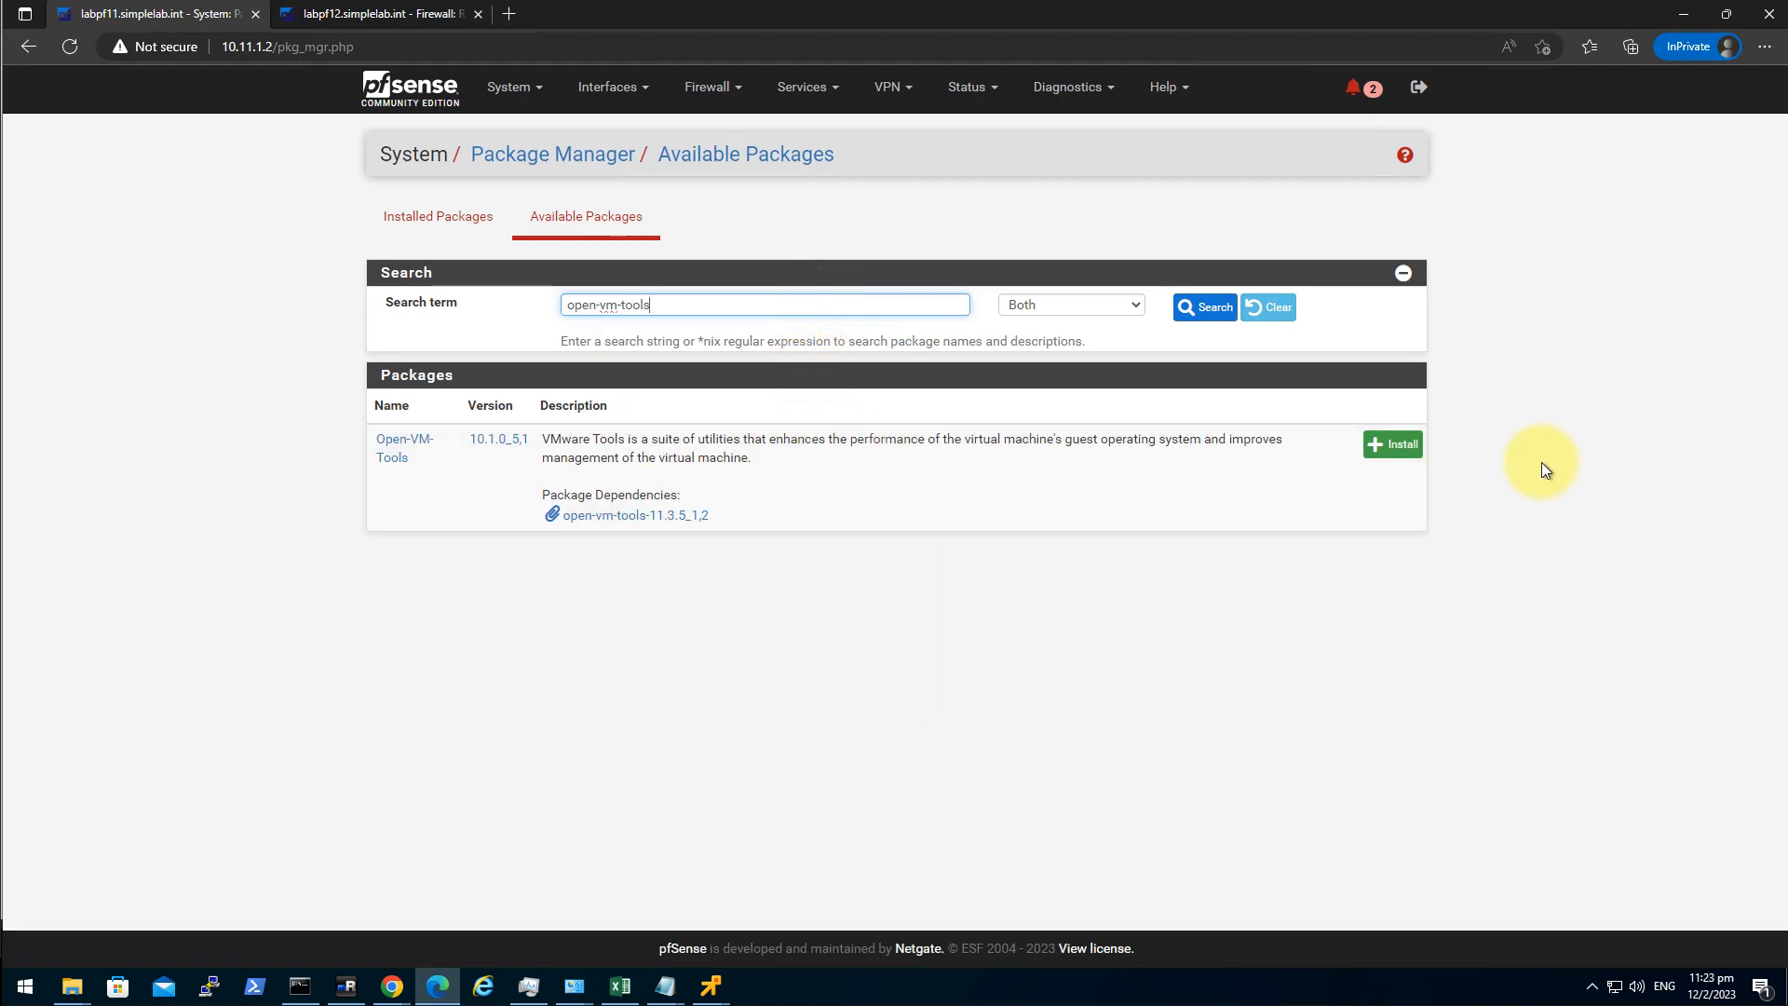
{"action": "left_click", "coordinate": [1402, 448]}
{"action": "left_click", "coordinate": [428, 314]}
Install the Open-VM-Tools package on labpf12 as well.
{"action": "left_click", "coordinate": [366, 17]}
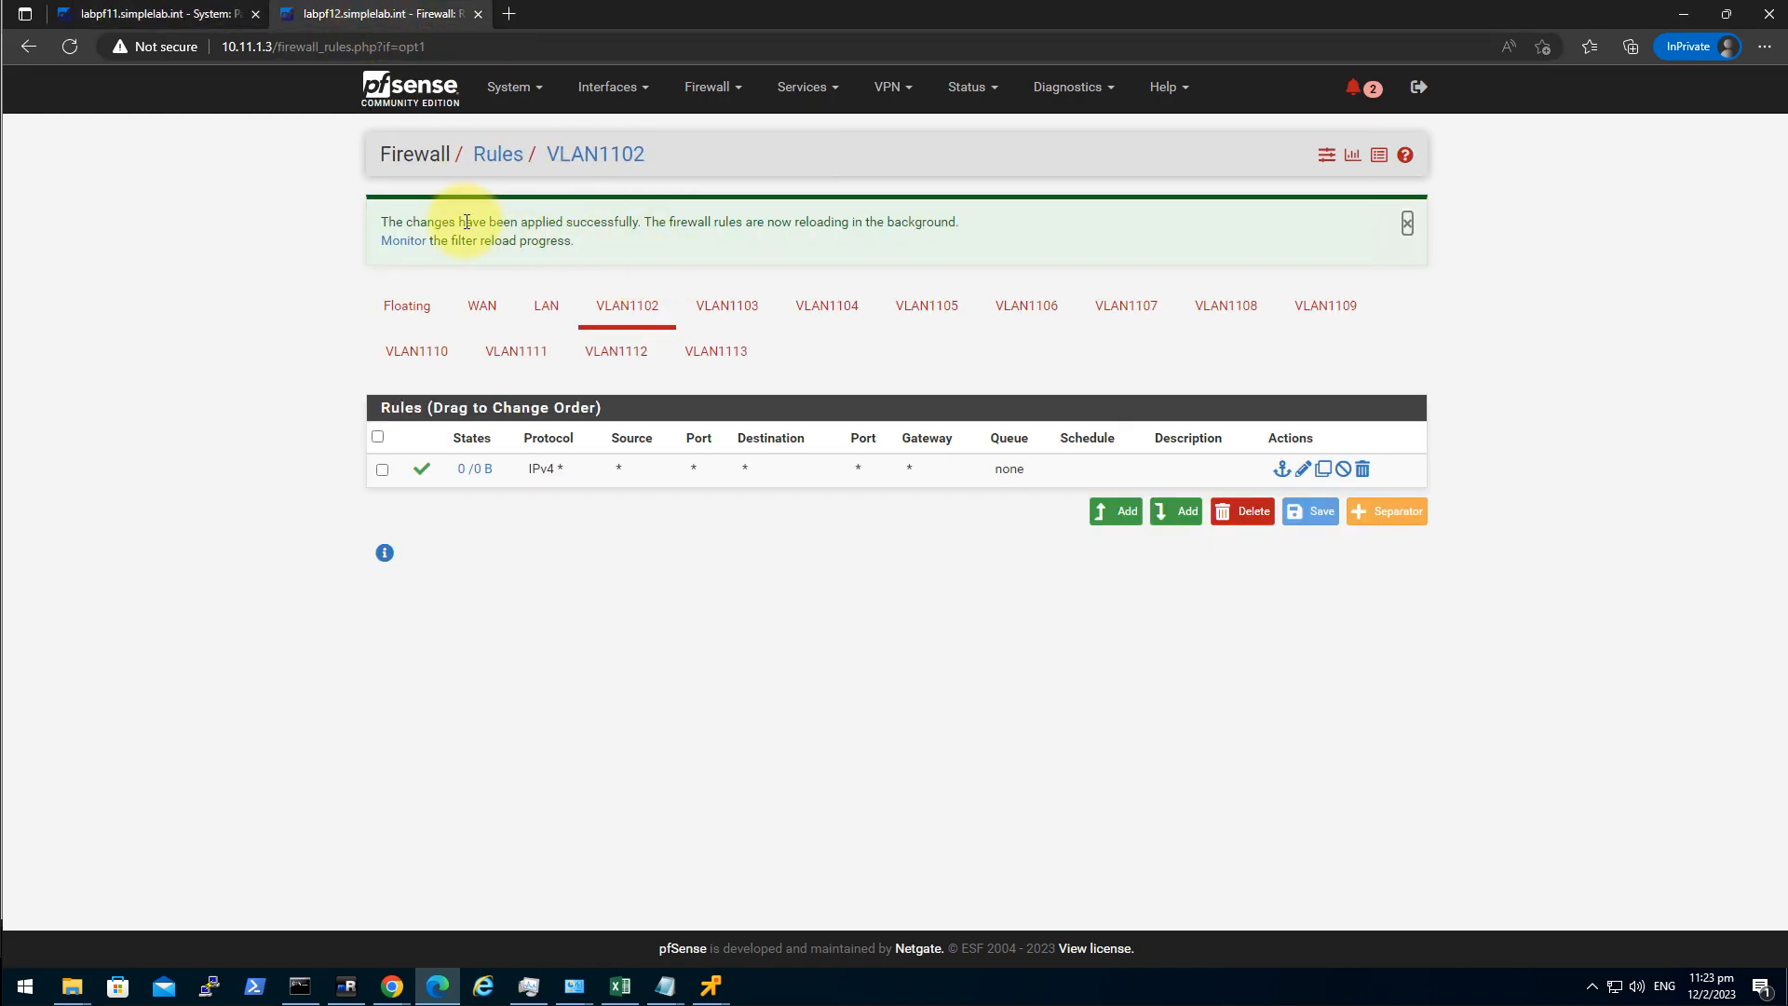
{"action": "left_click", "coordinate": [517, 97]}
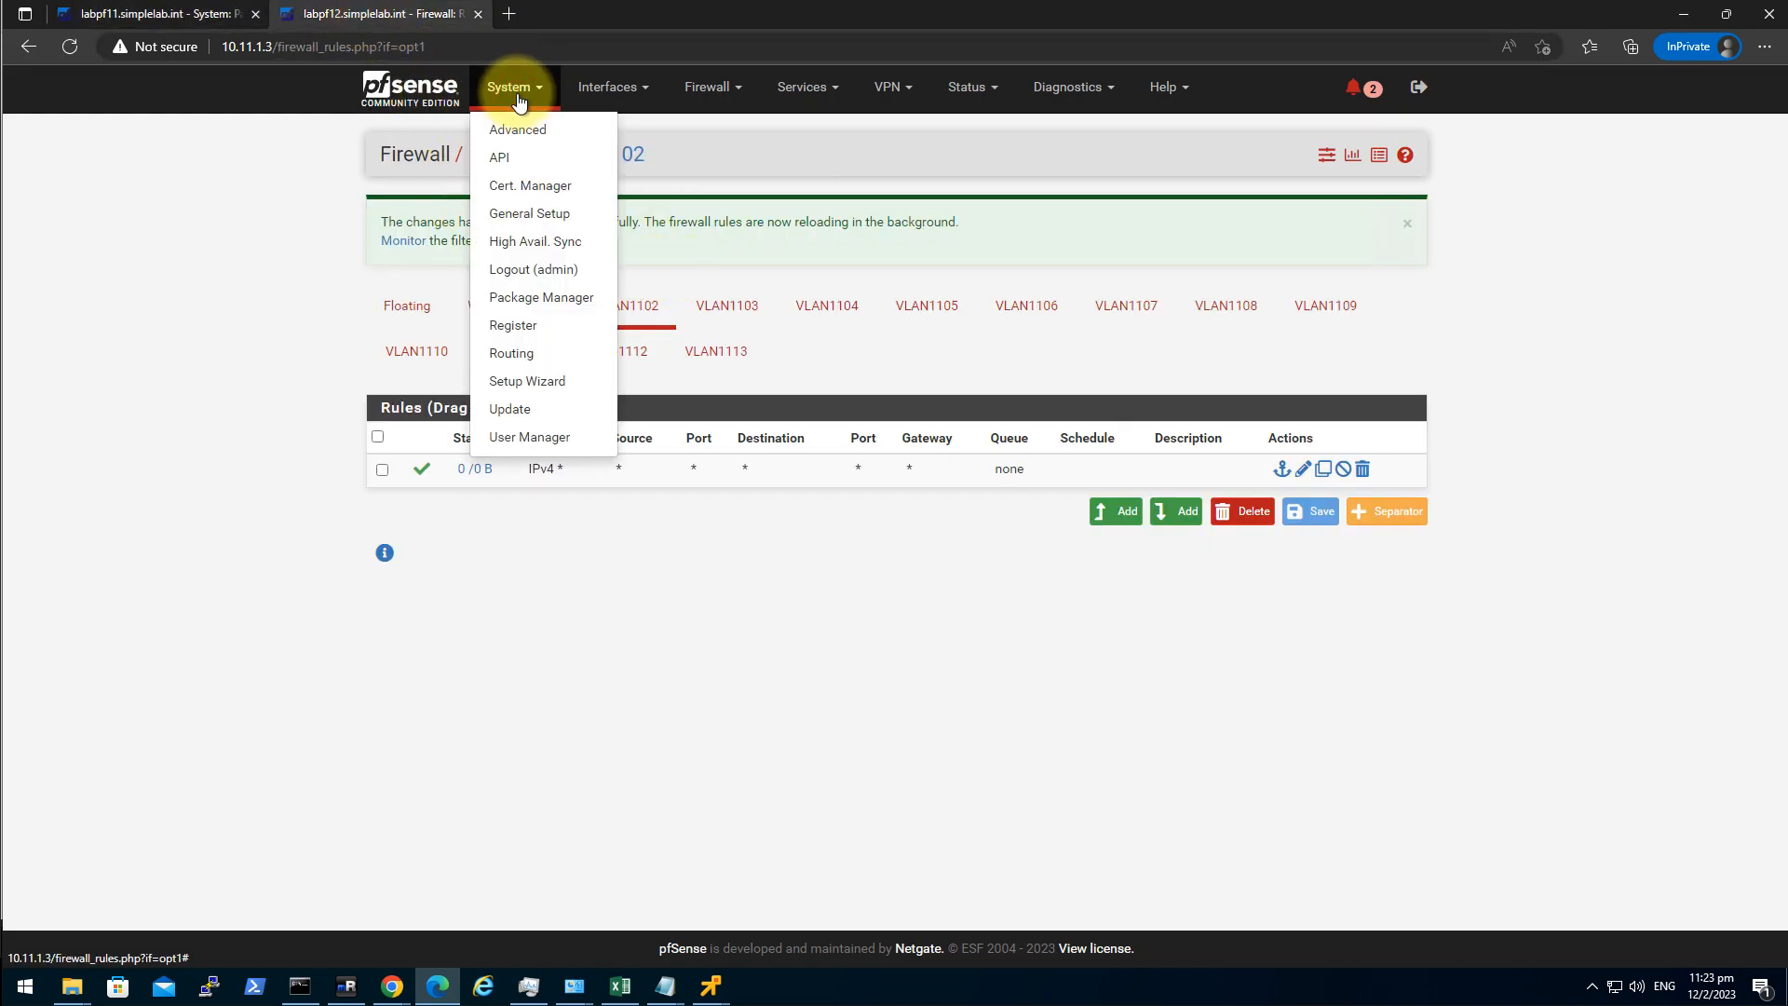
{"action": "left_click", "coordinate": [558, 297]}
{"action": "left_click", "coordinate": [596, 217]}
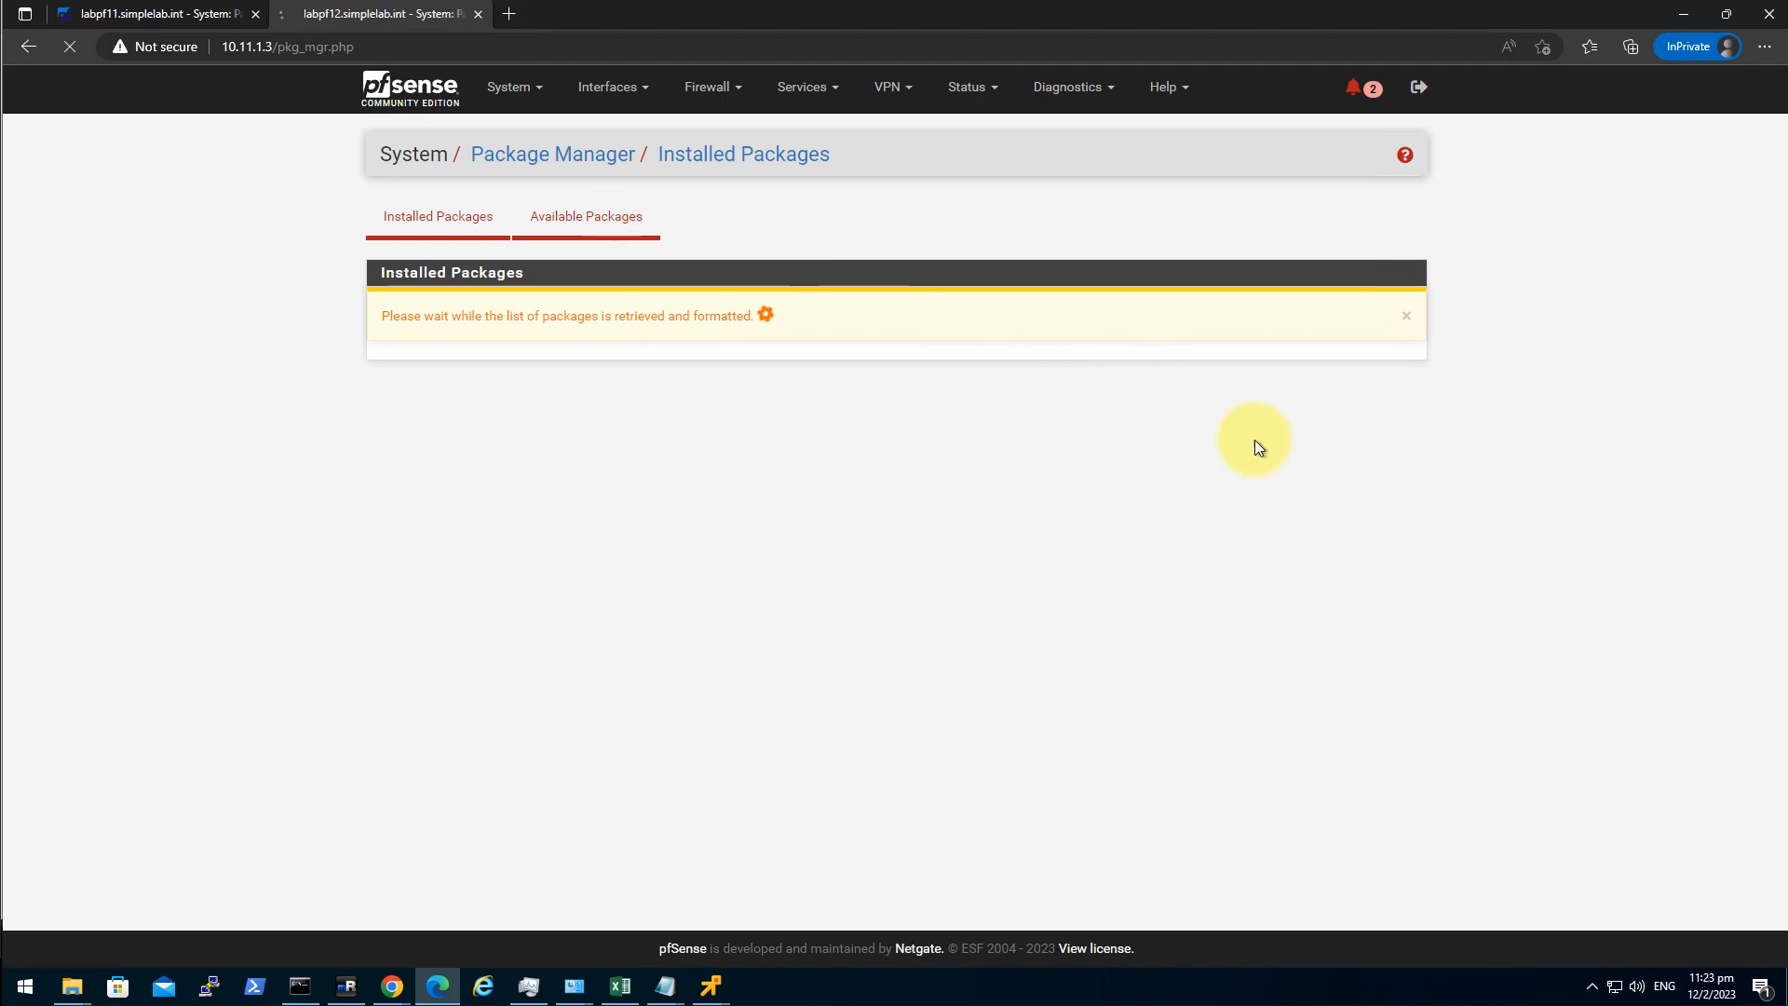
{"action": "left_click", "coordinate": [650, 308]}
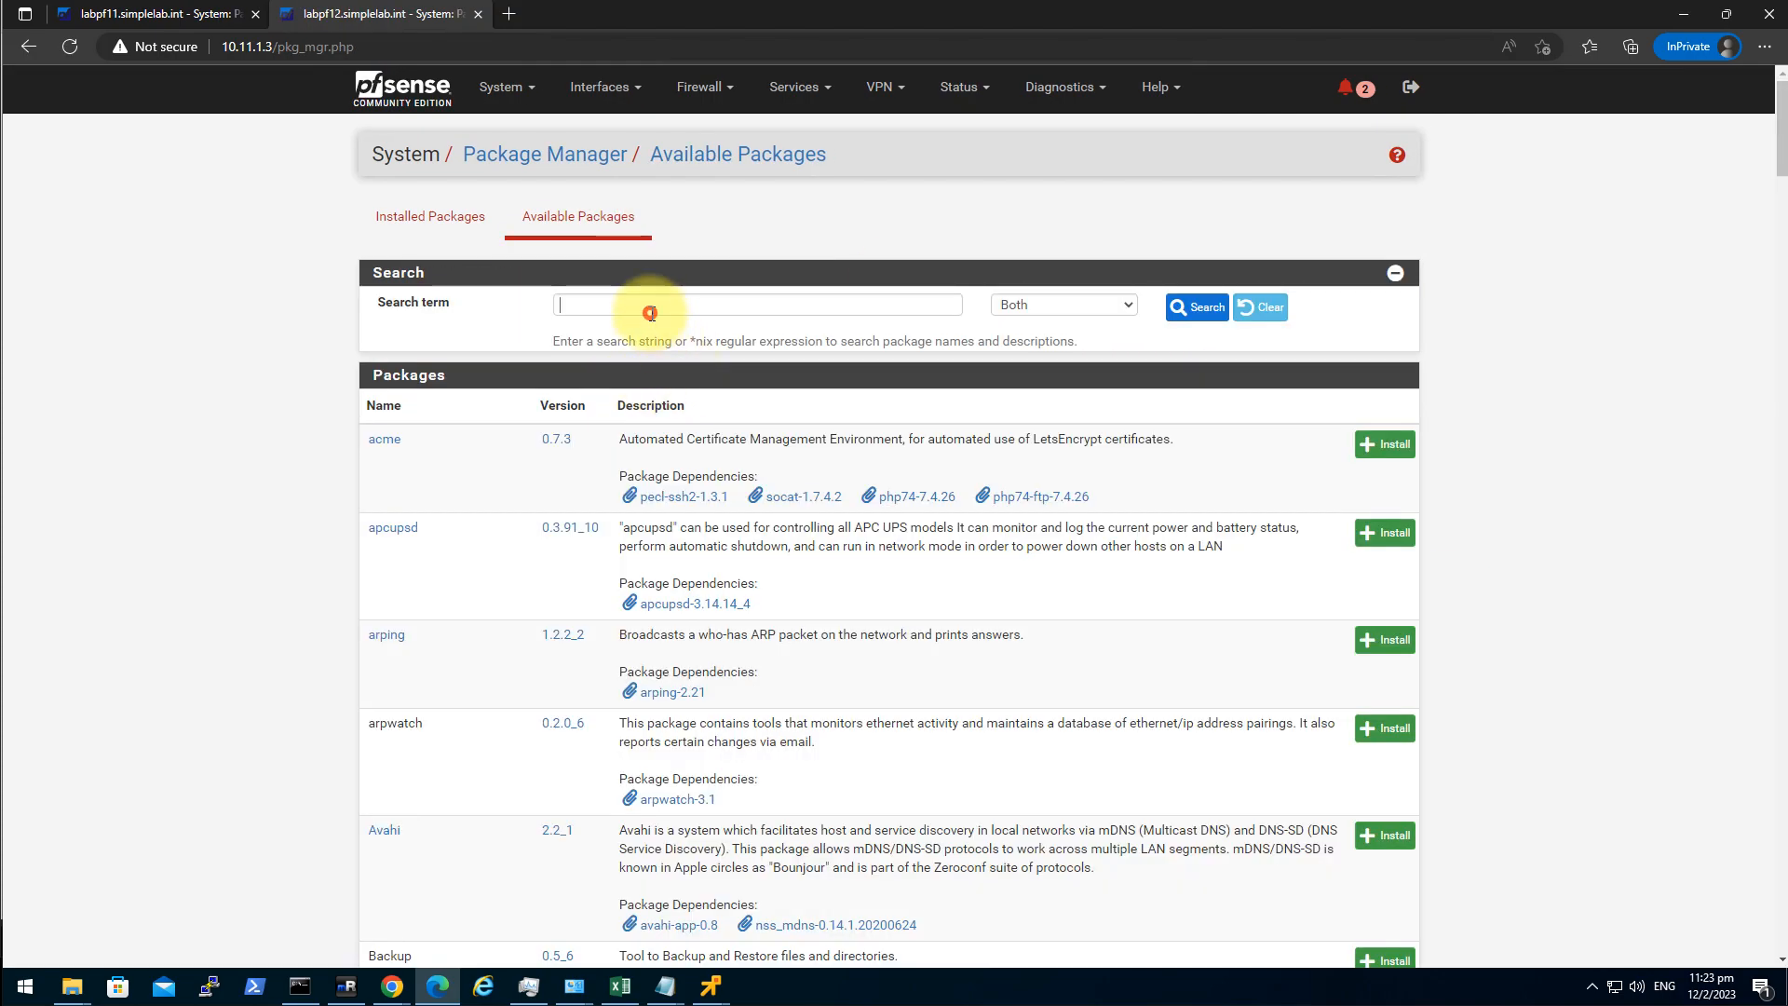
{"action": "type", "text": "open-vm-tools"}
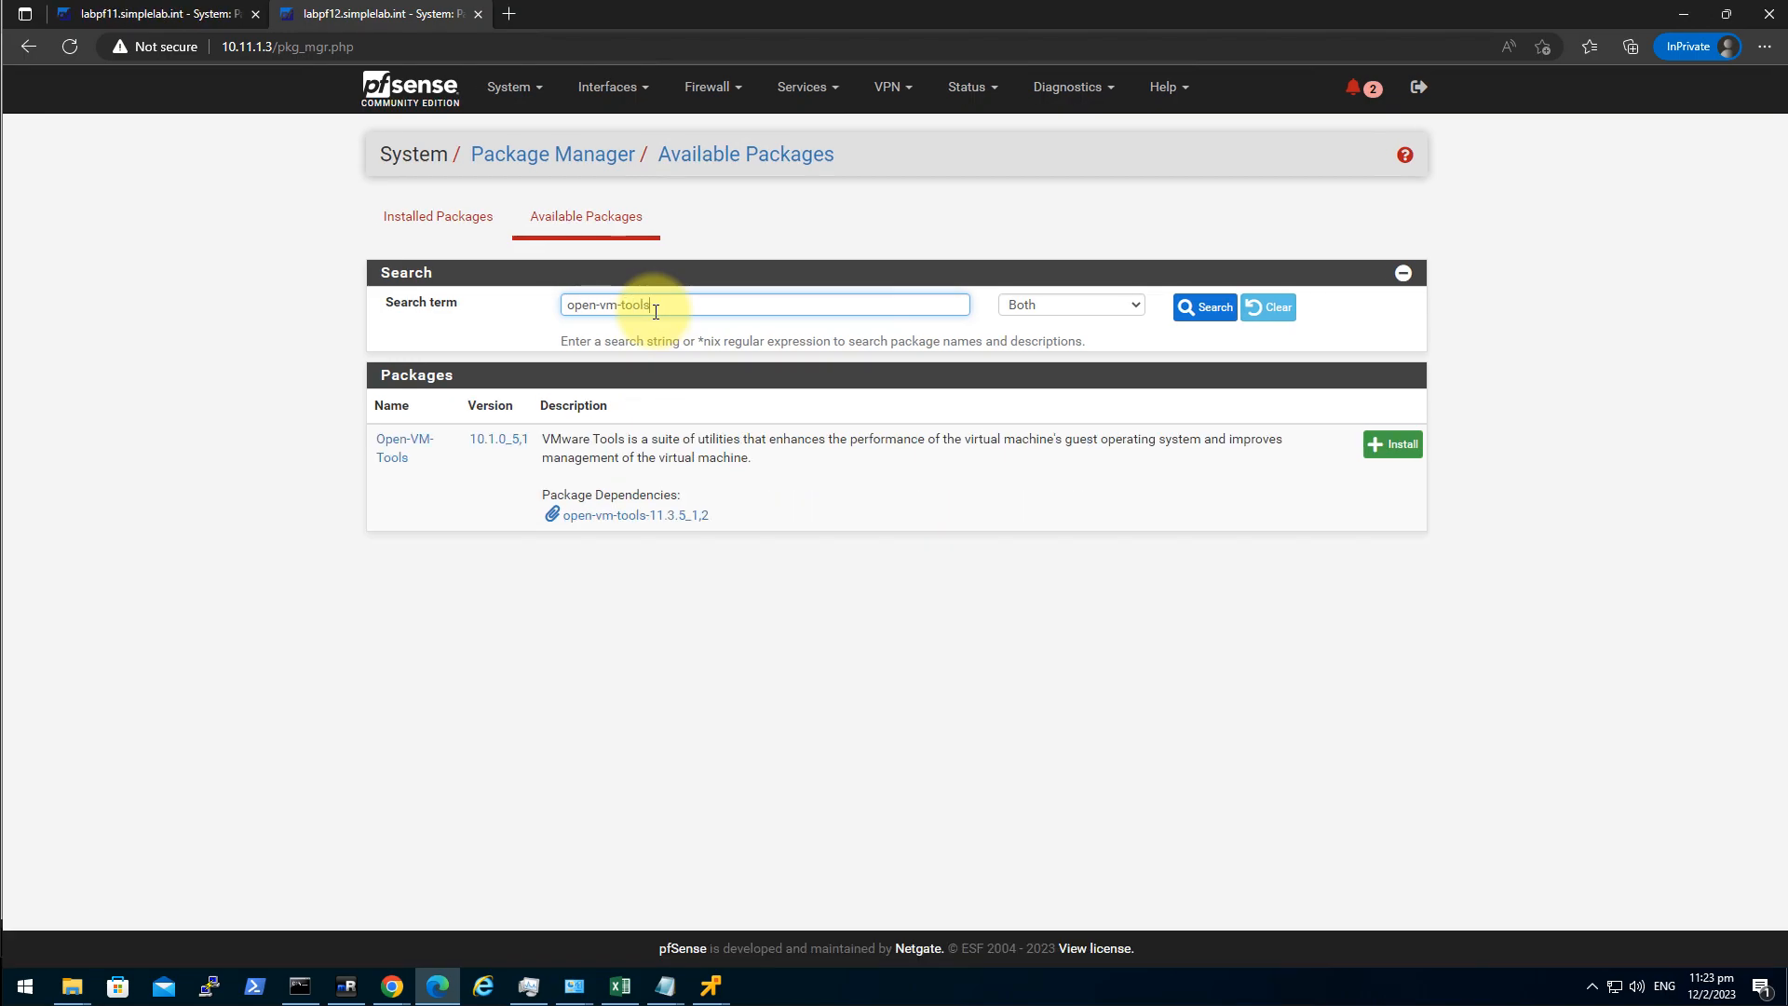
{"action": "left_click", "coordinate": [1388, 447]}
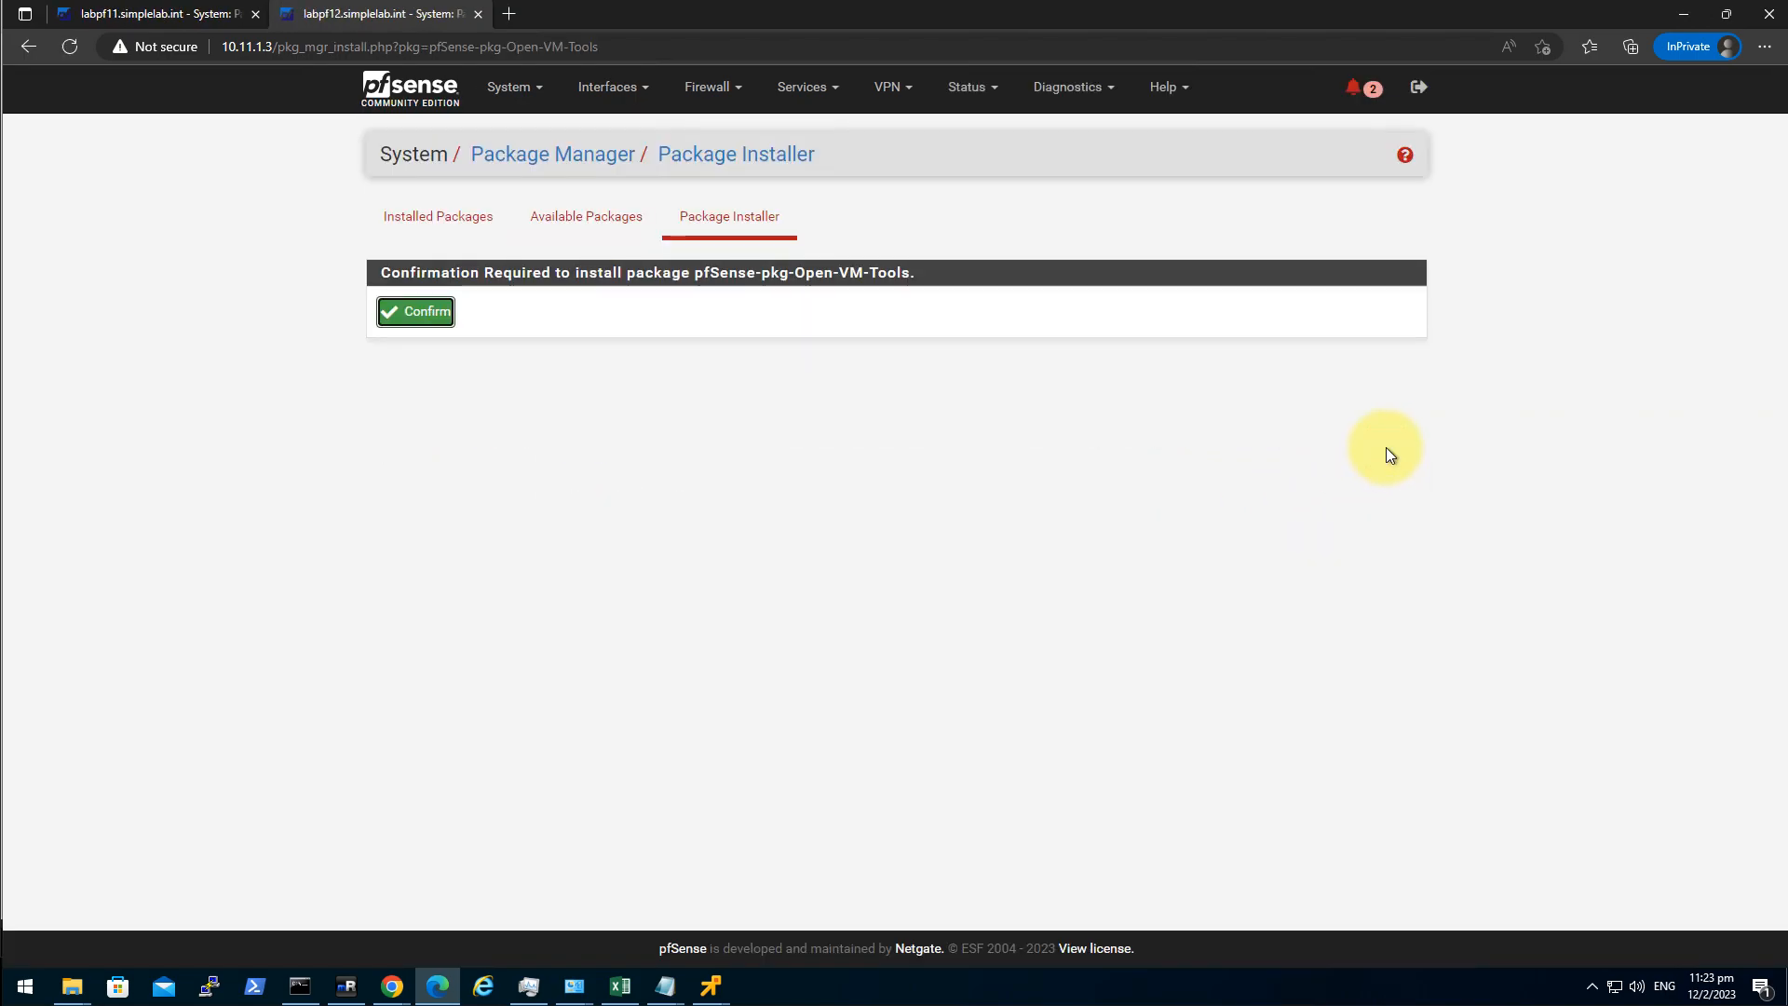
{"action": "left_click", "coordinate": [413, 313]}
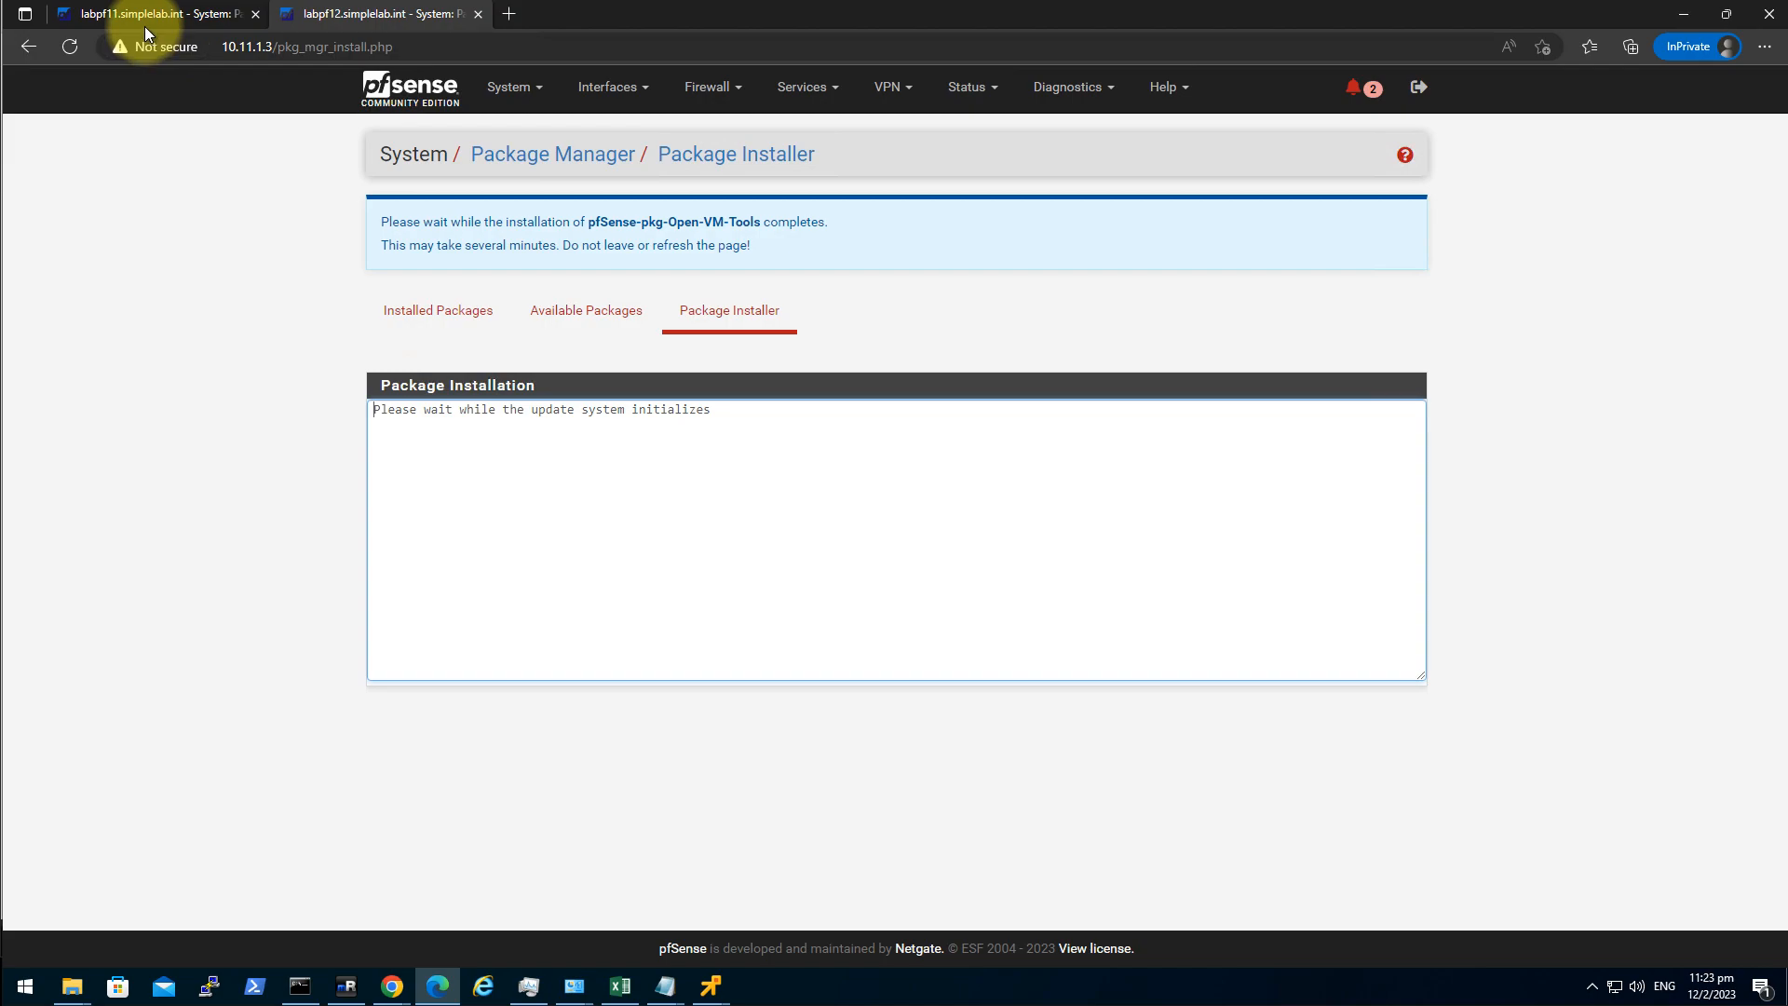
Check both firewalls until Open-VM-Tools reports a successful installation.
{"action": "left_click", "coordinate": [143, 22]}
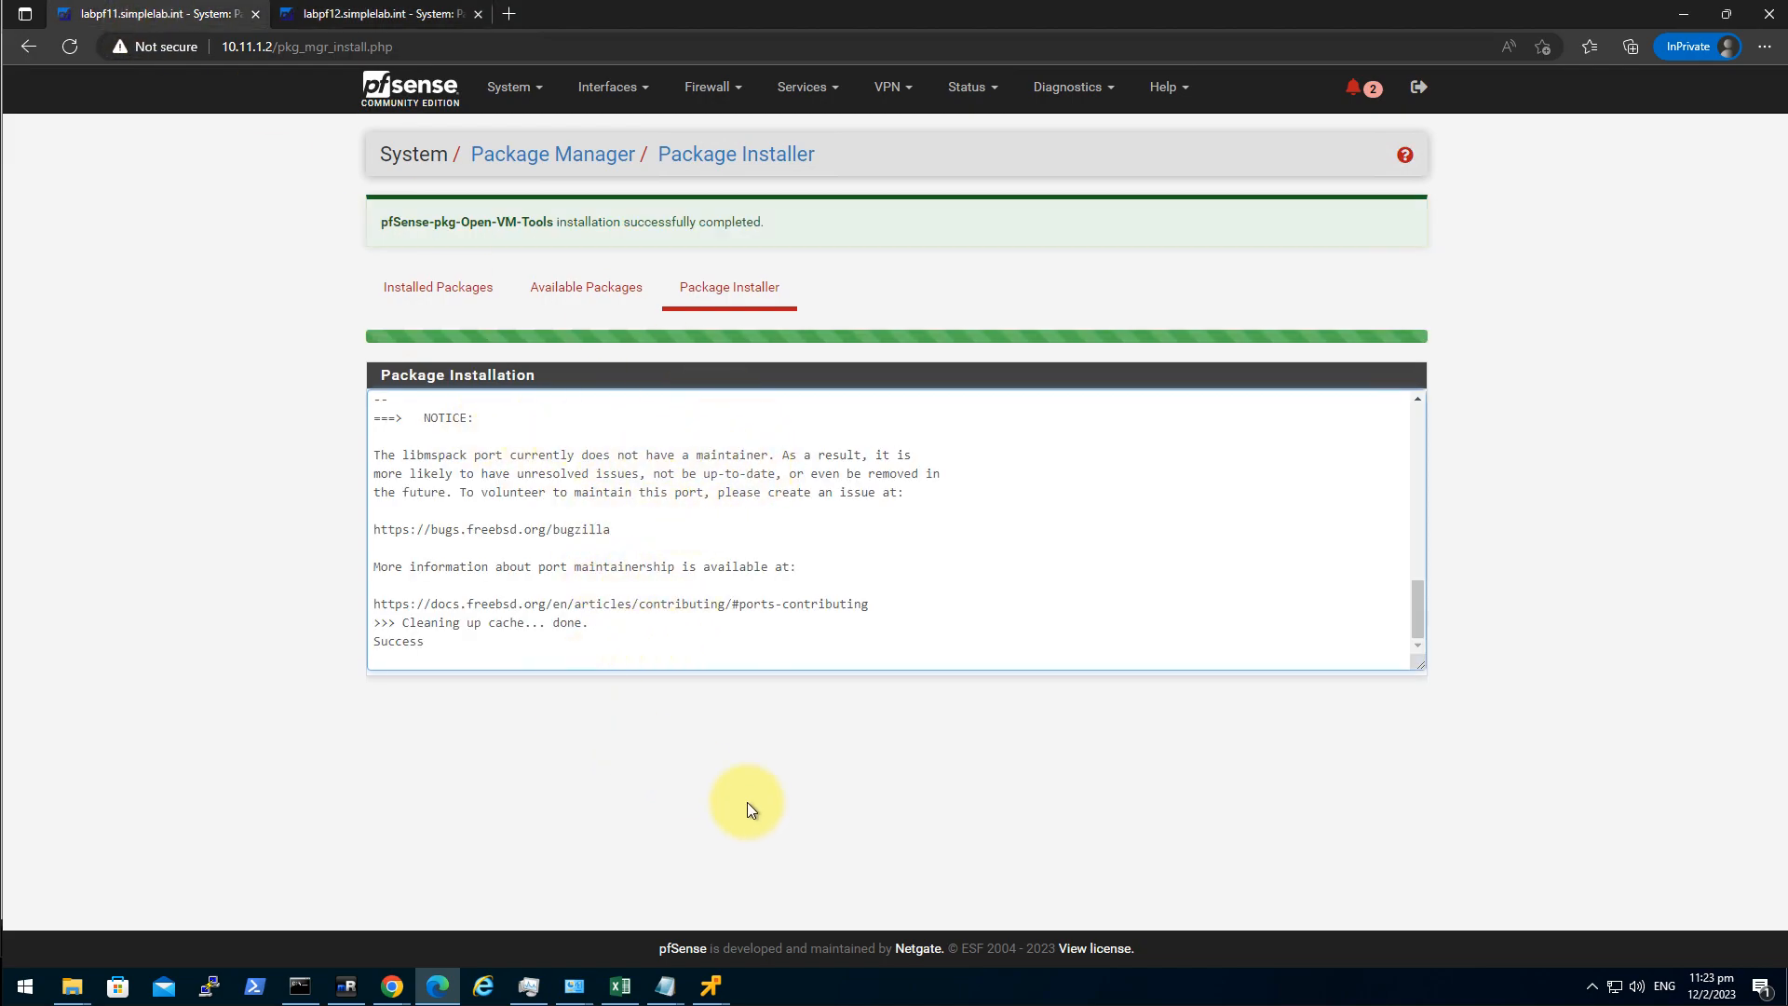
{"action": "left_click", "coordinate": [401, 14]}
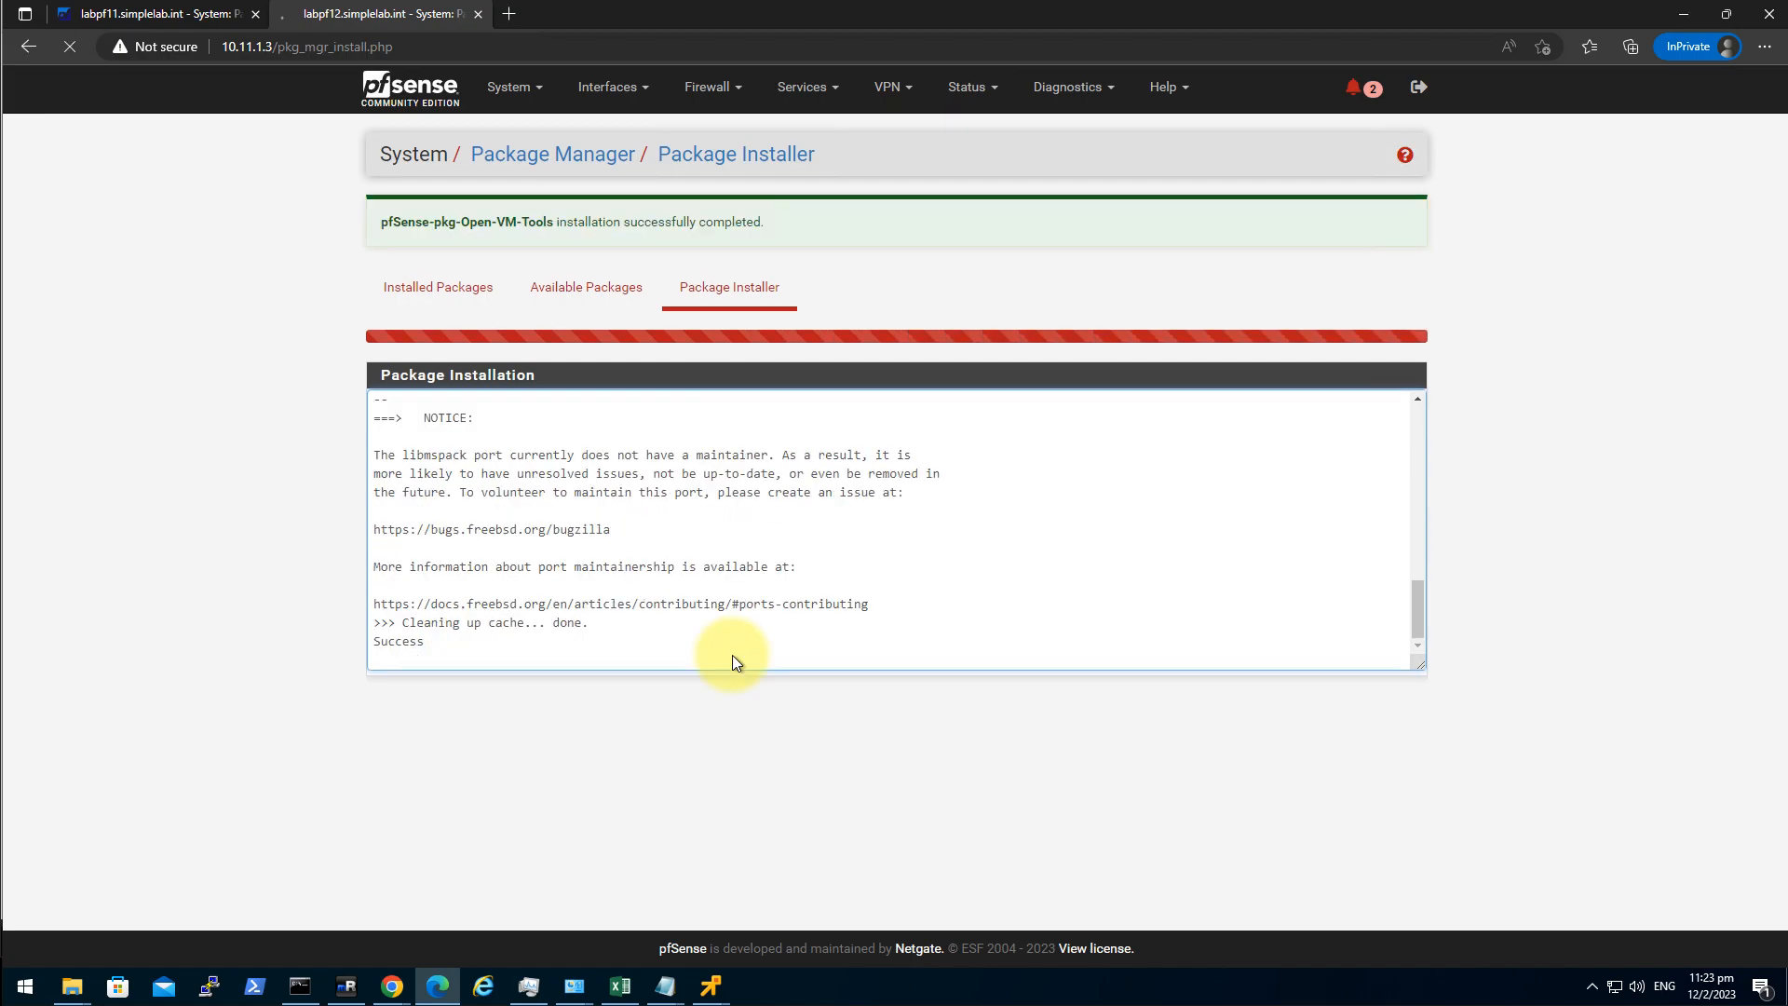
{"action": "left_click", "coordinate": [187, 14]}
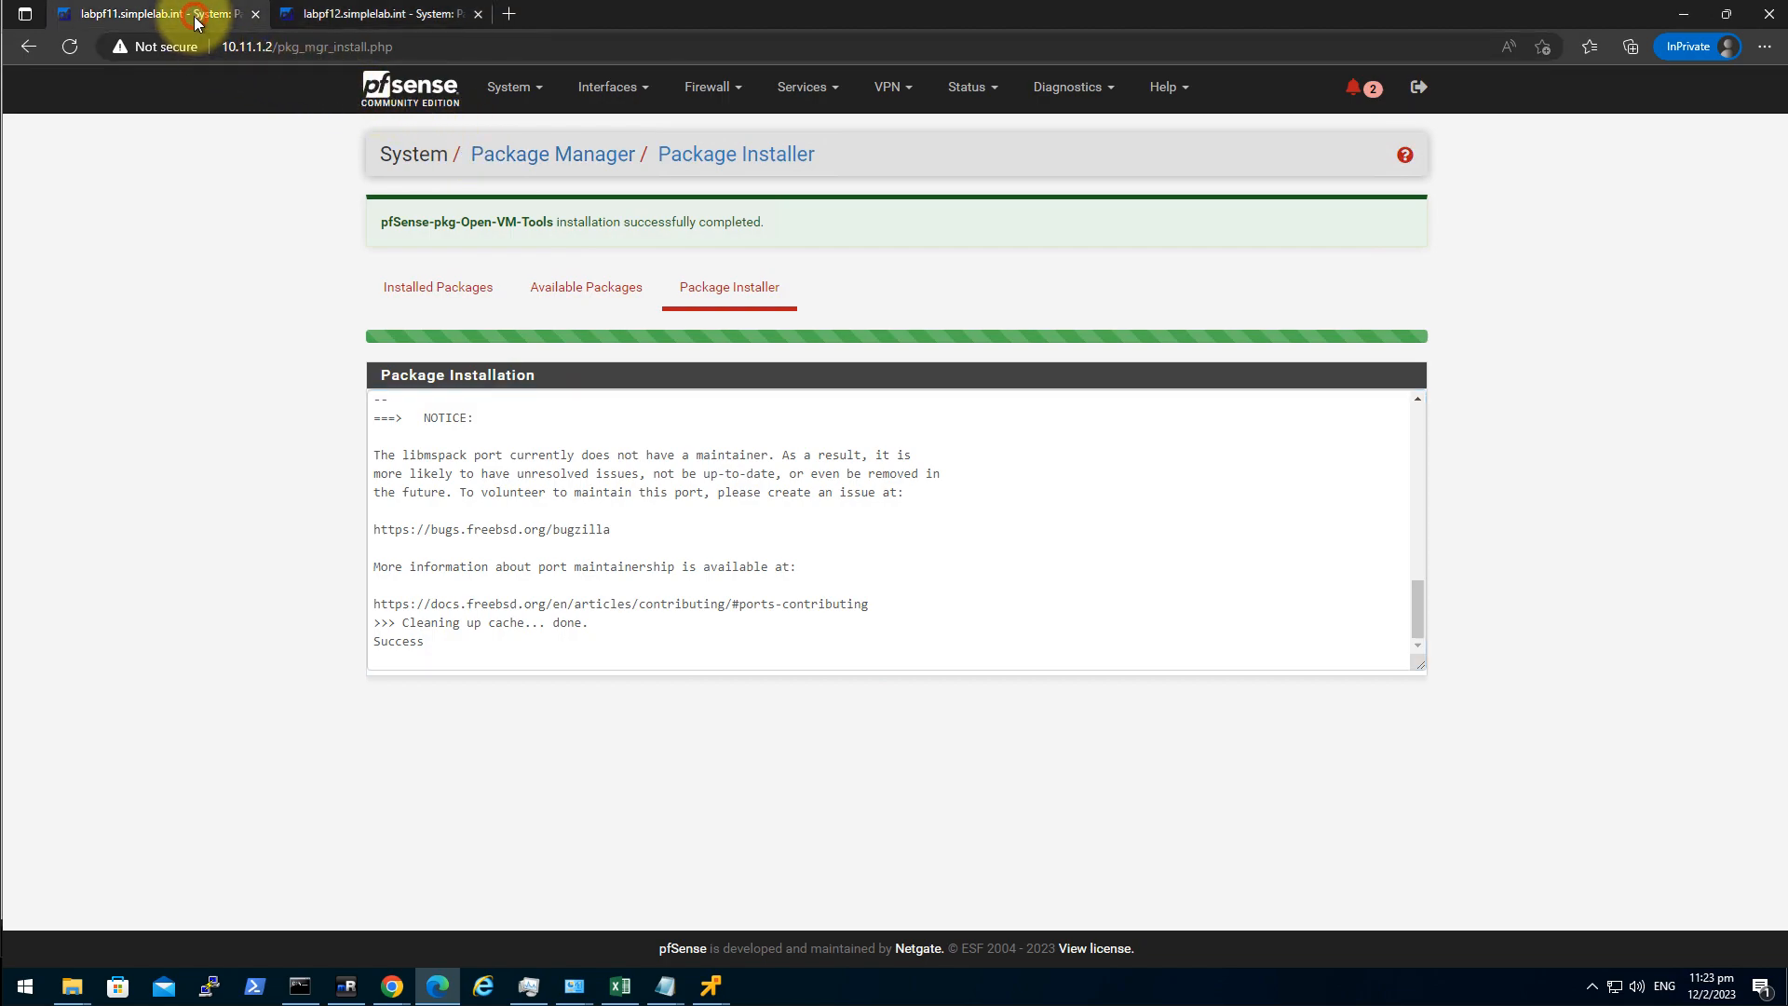
{"action": "left_click", "coordinate": [603, 91]}
In High Avail. Sync, enable state synchronization over the VLAN1102 interface.
{"action": "left_click", "coordinate": [515, 97]}
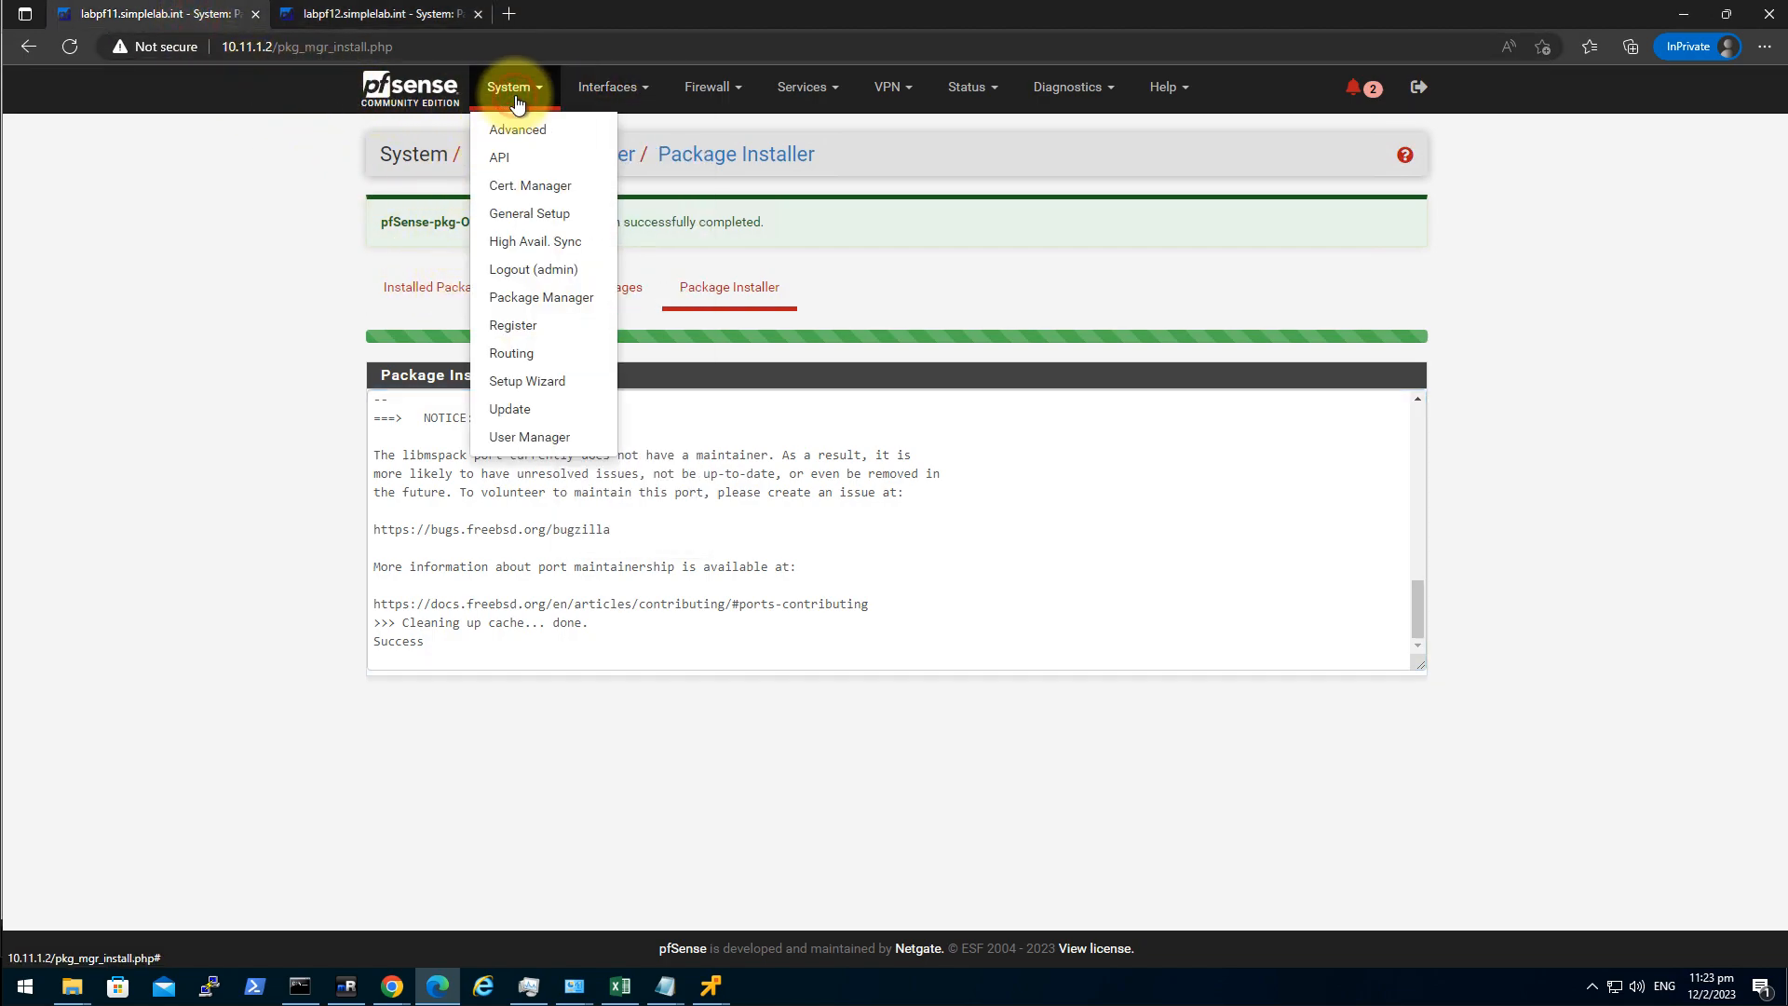
{"action": "left_click", "coordinate": [567, 248]}
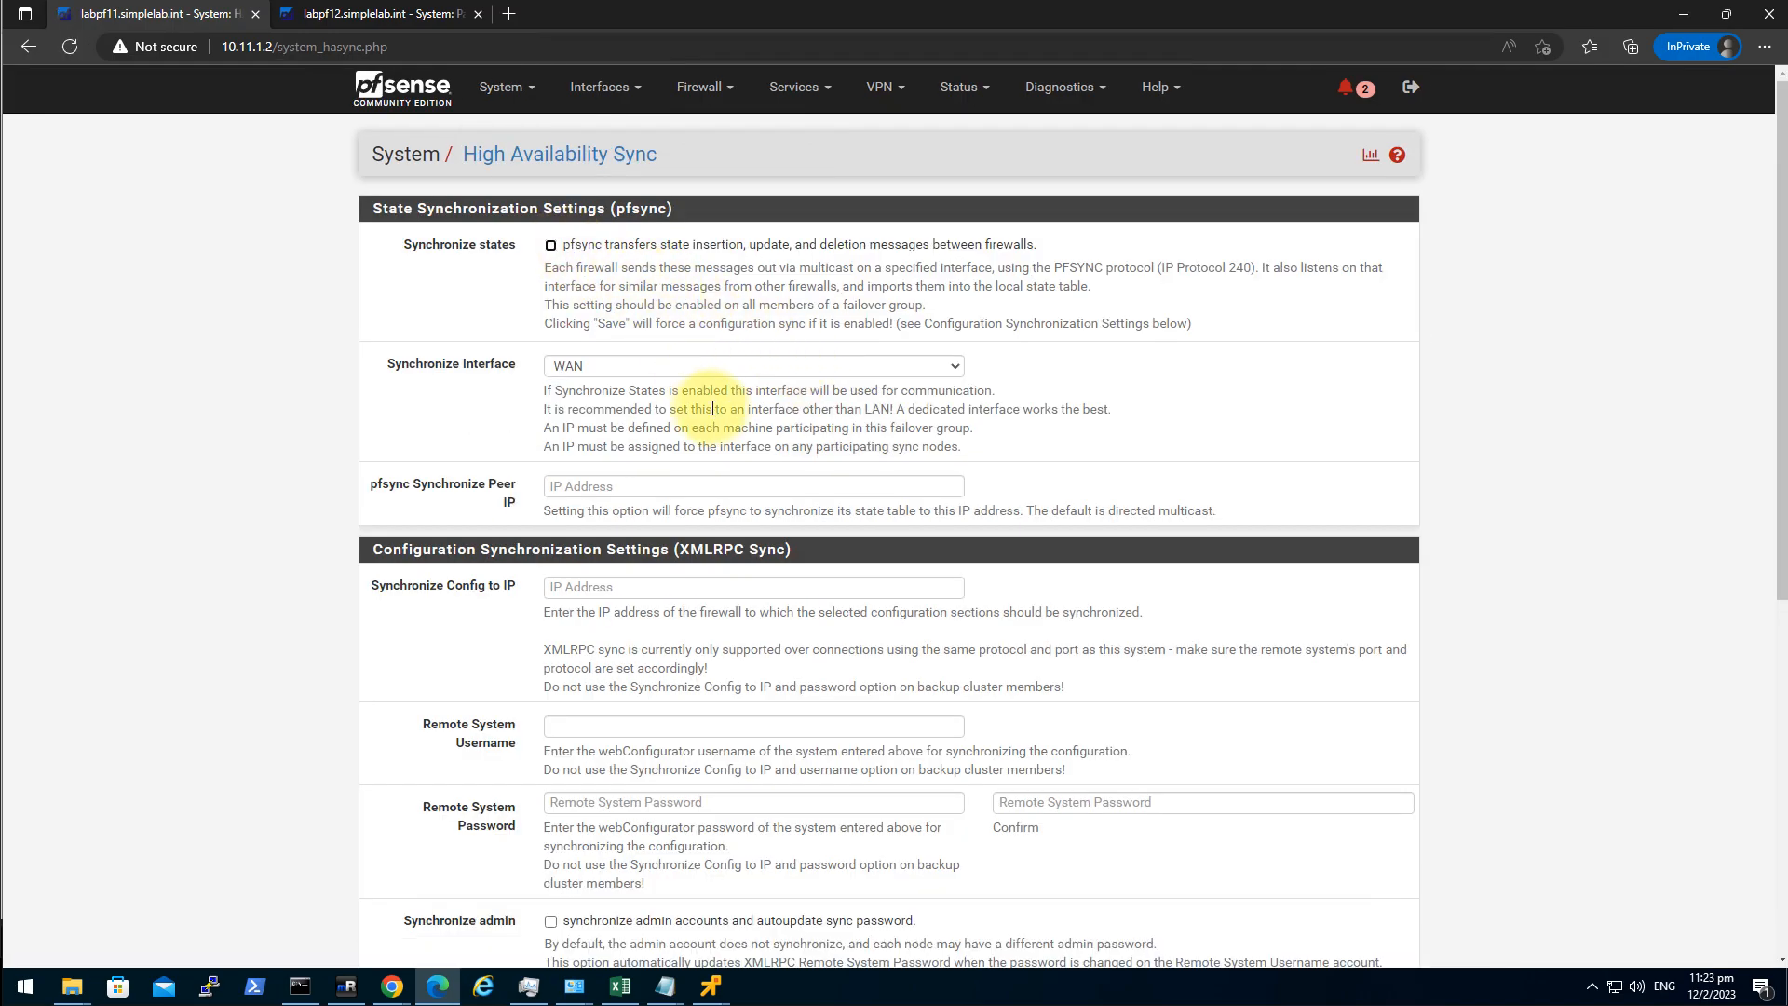
{"action": "left_click", "coordinate": [154, 15]}
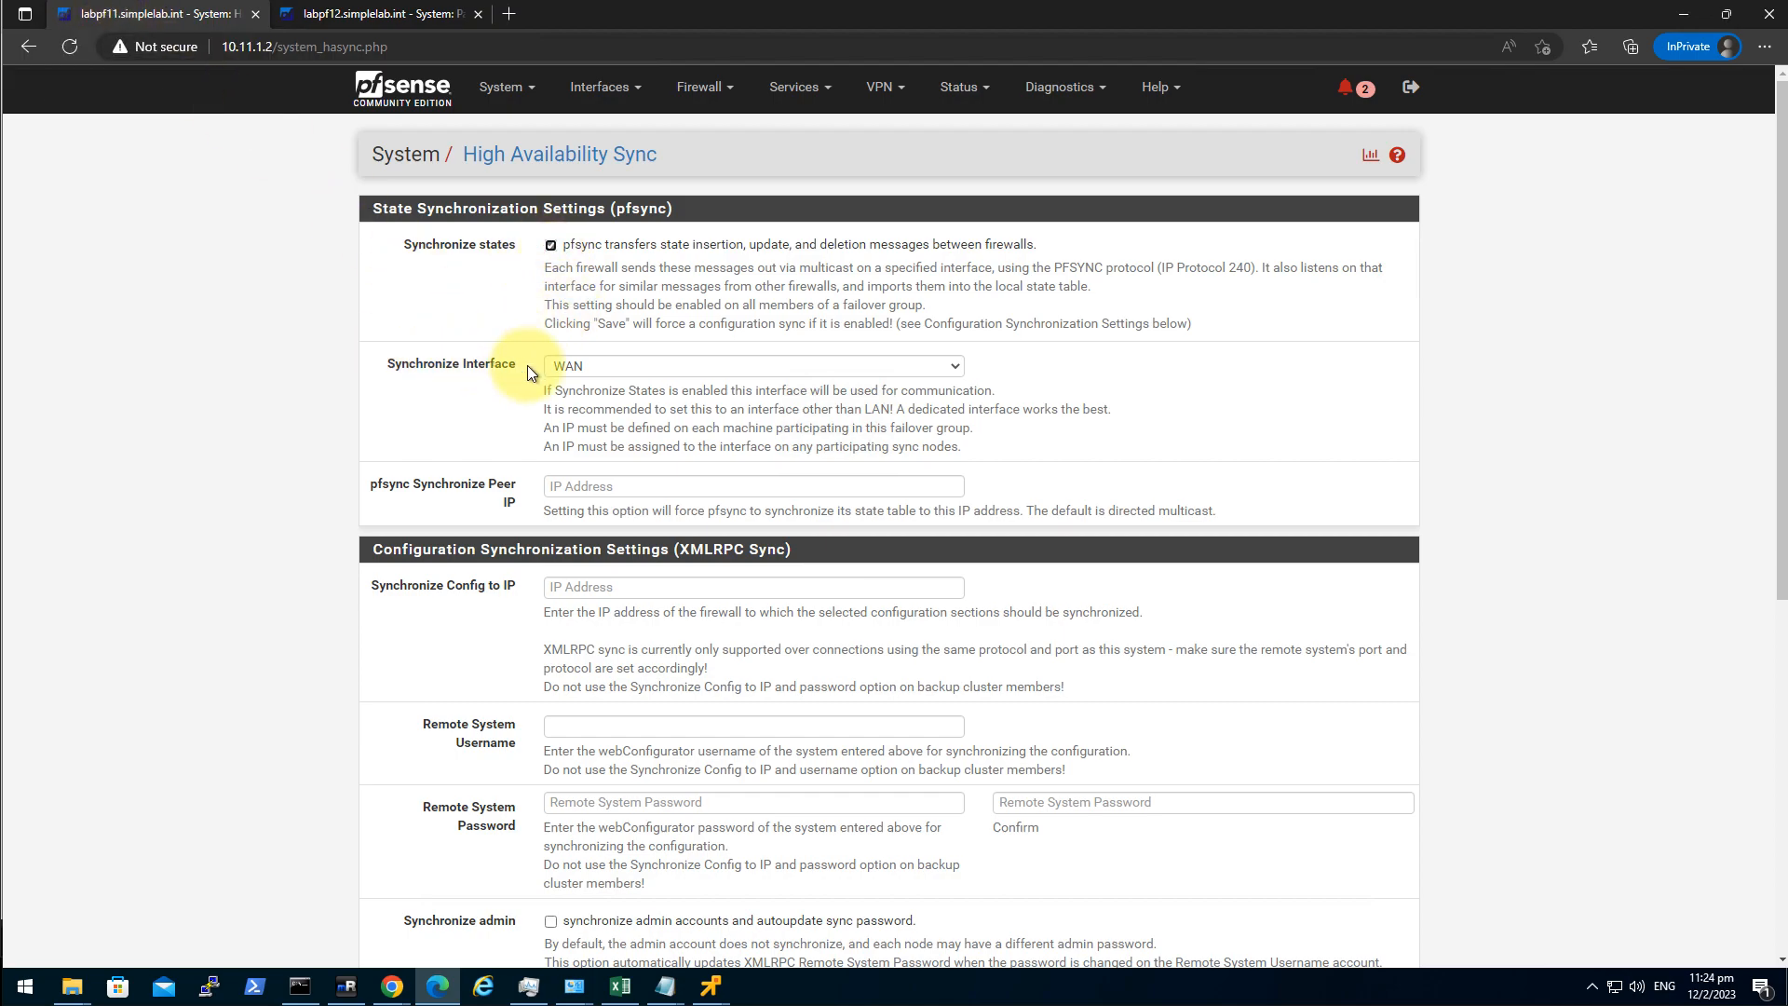
{"action": "left_click", "coordinate": [596, 366]}
{"action": "left_click", "coordinate": [613, 421]}
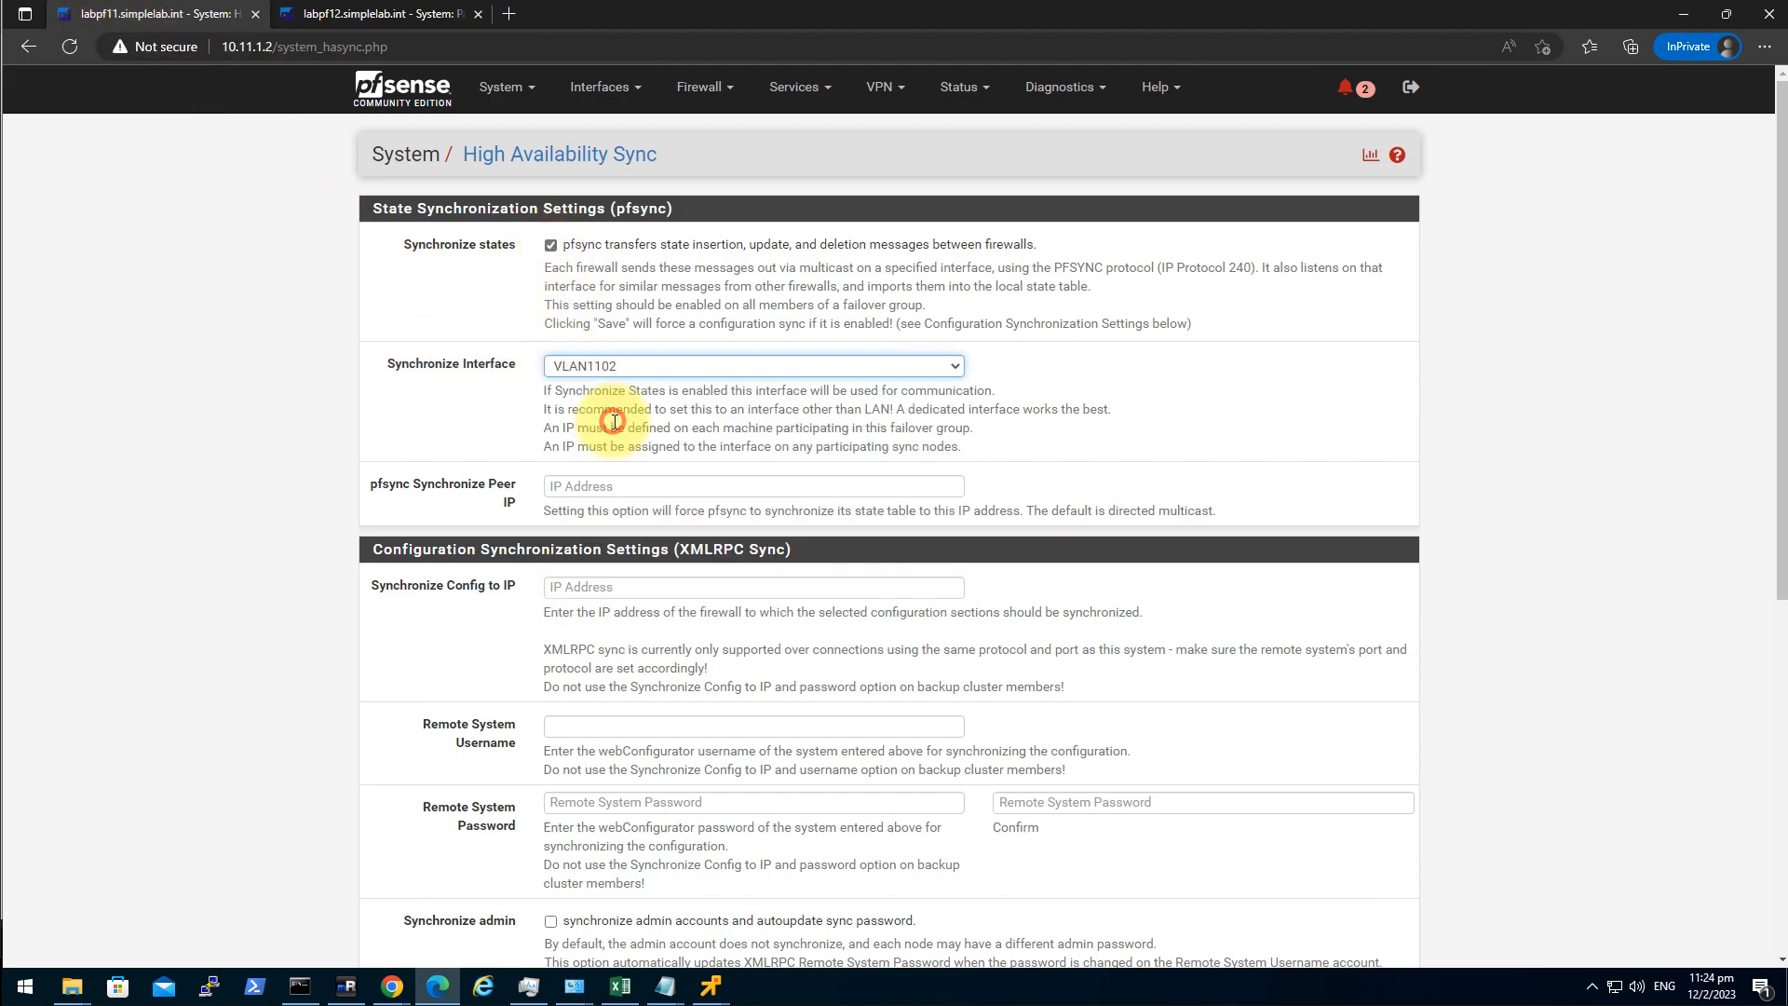
Set 10.11.2.3 as both the pfsync peer and the config sync target.
{"action": "left_click", "coordinate": [622, 484]}
{"action": "type", "text": "10.11.2.3"}
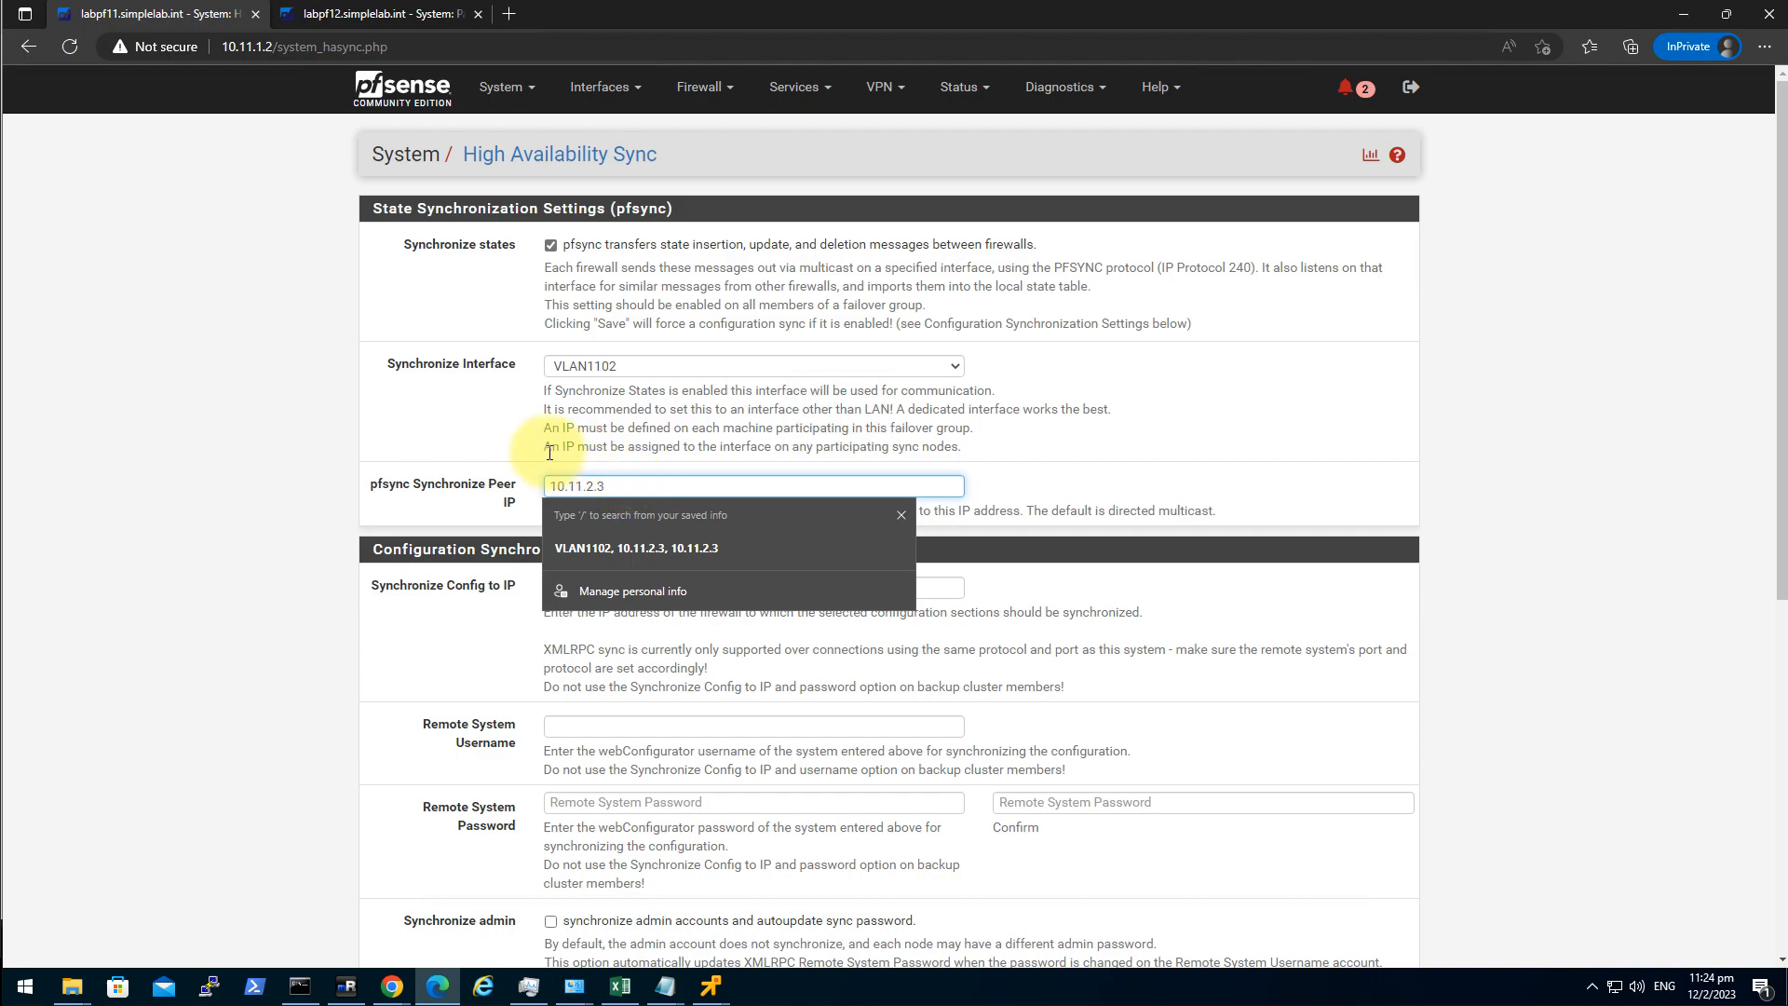
{"action": "left_click", "coordinate": [315, 483]}
{"action": "double_click", "coordinate": [606, 484]}
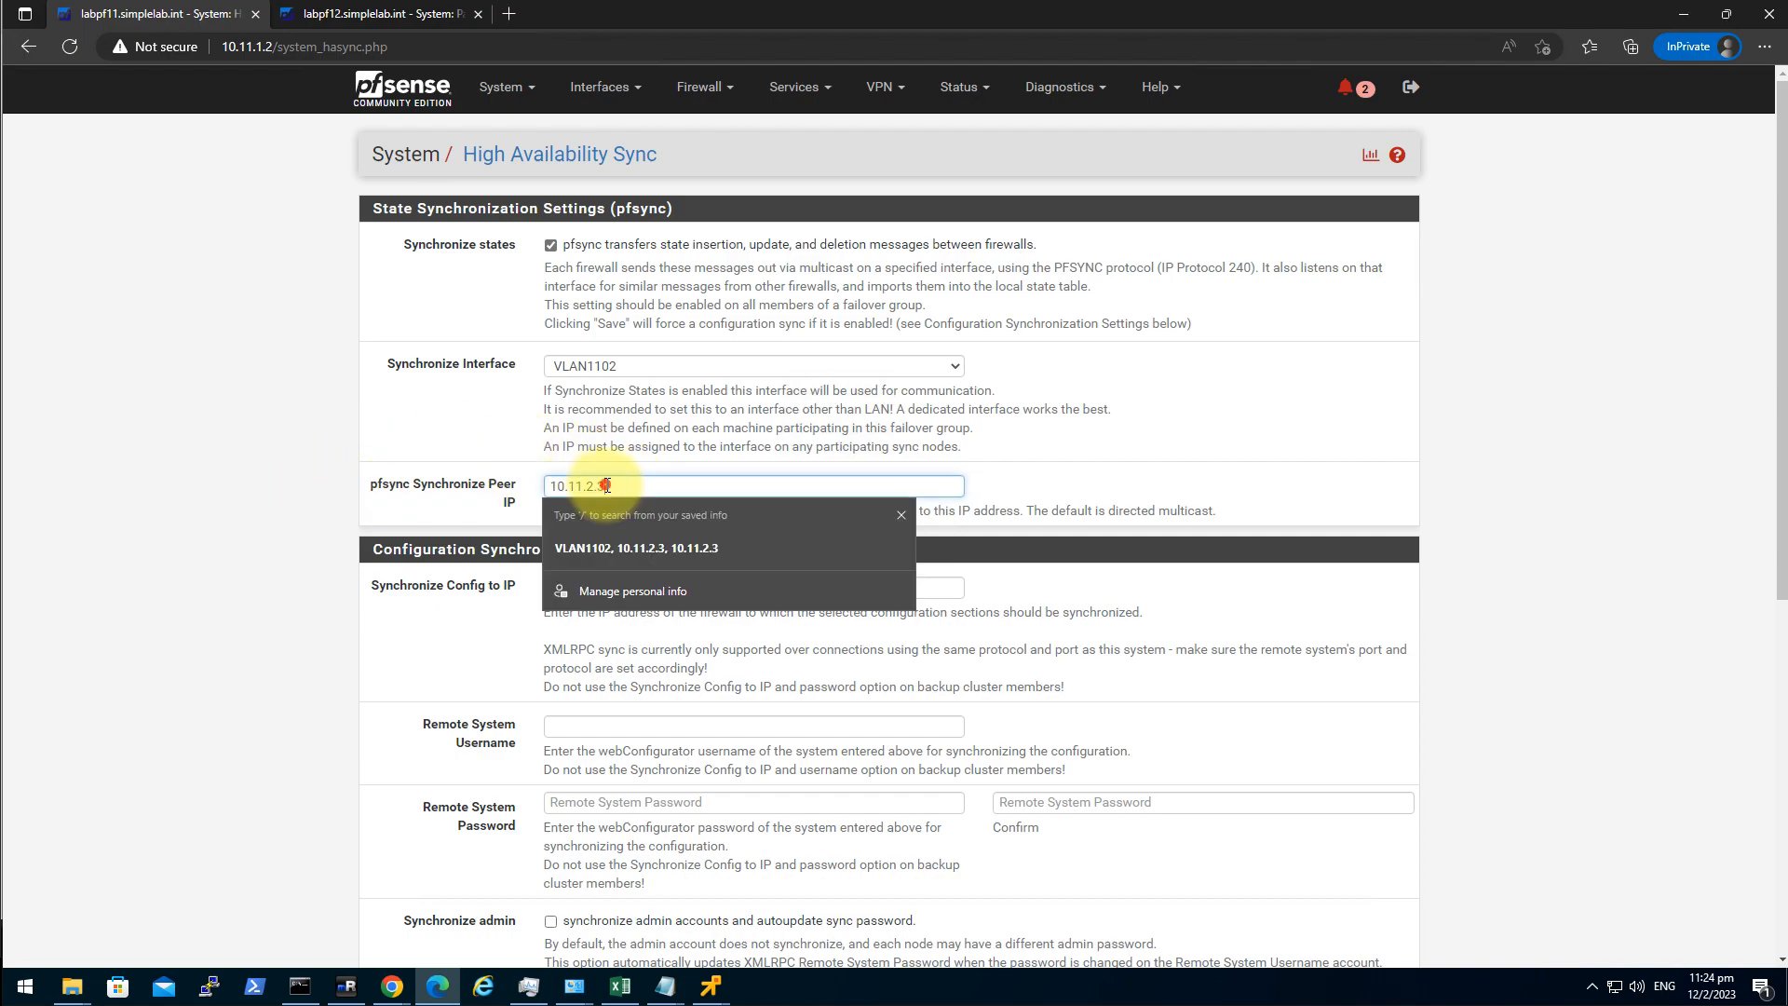
{"action": "key", "text": "ctrl+c"}
{"action": "left_click", "coordinate": [279, 623]}
{"action": "left_click", "coordinate": [619, 590]}
{"action": "key", "text": "ctrl+v"}
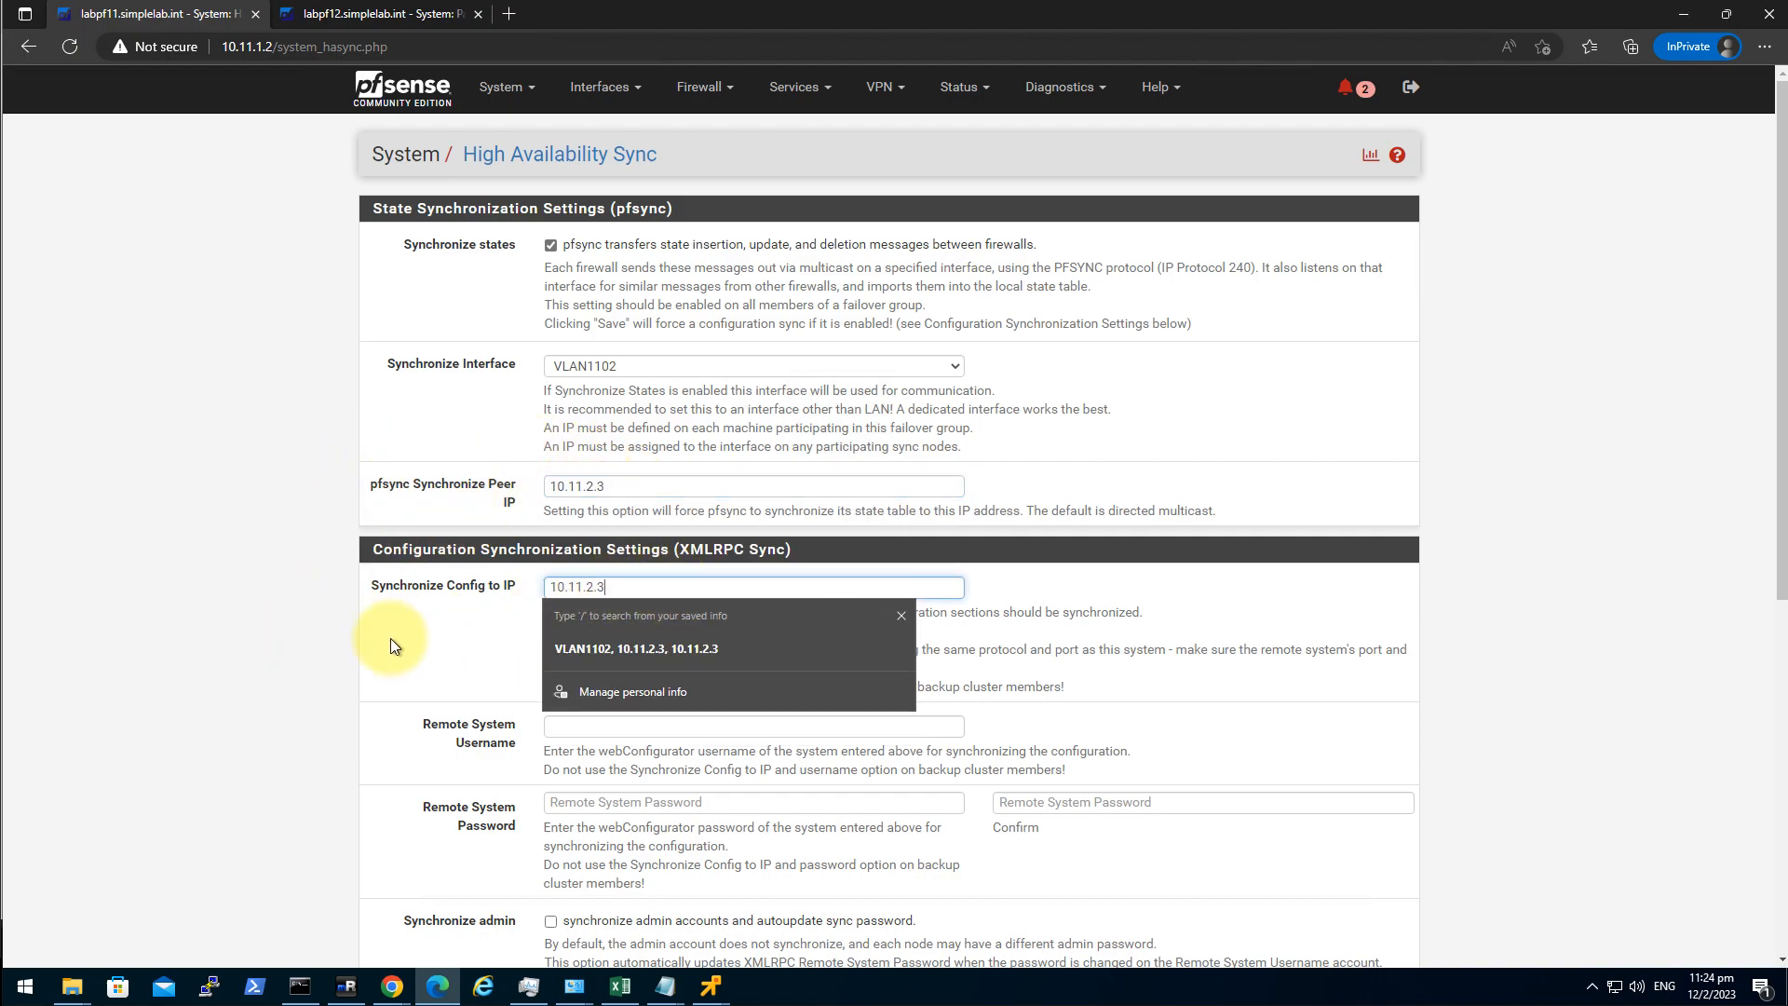
{"action": "left_click", "coordinate": [328, 655]}
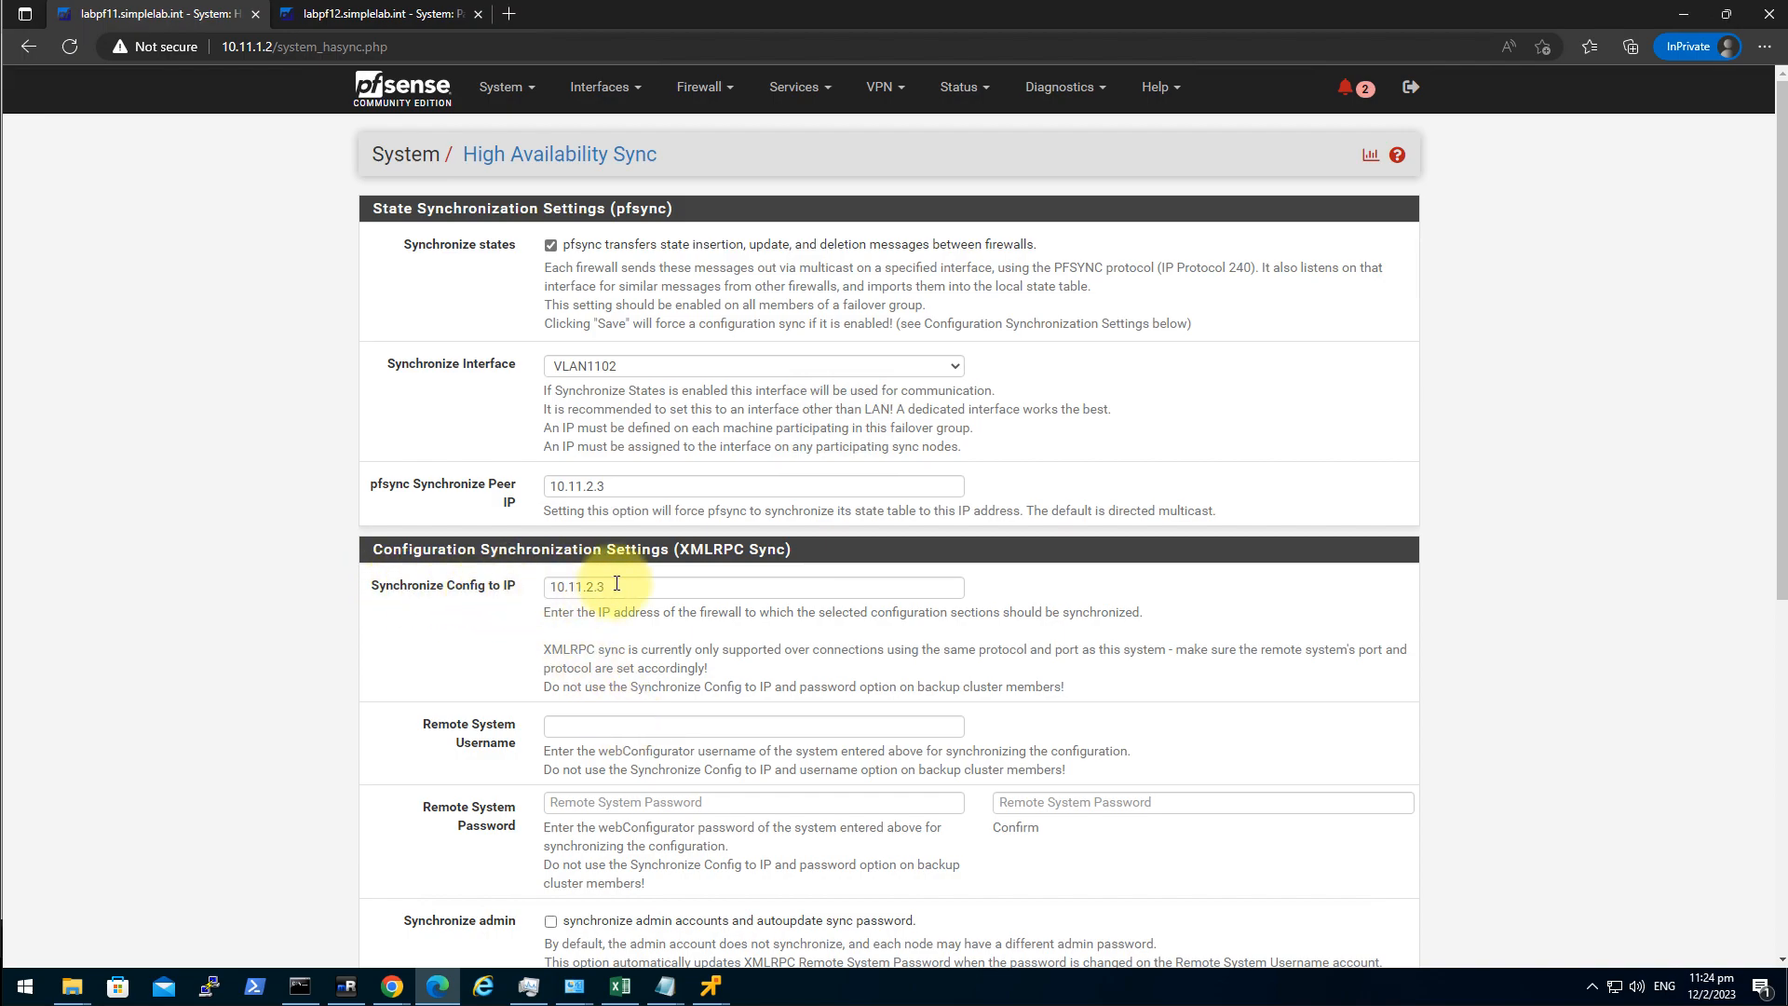
Enter the remote system username and password, with password confirmation.
{"action": "left_click", "coordinate": [600, 729]}
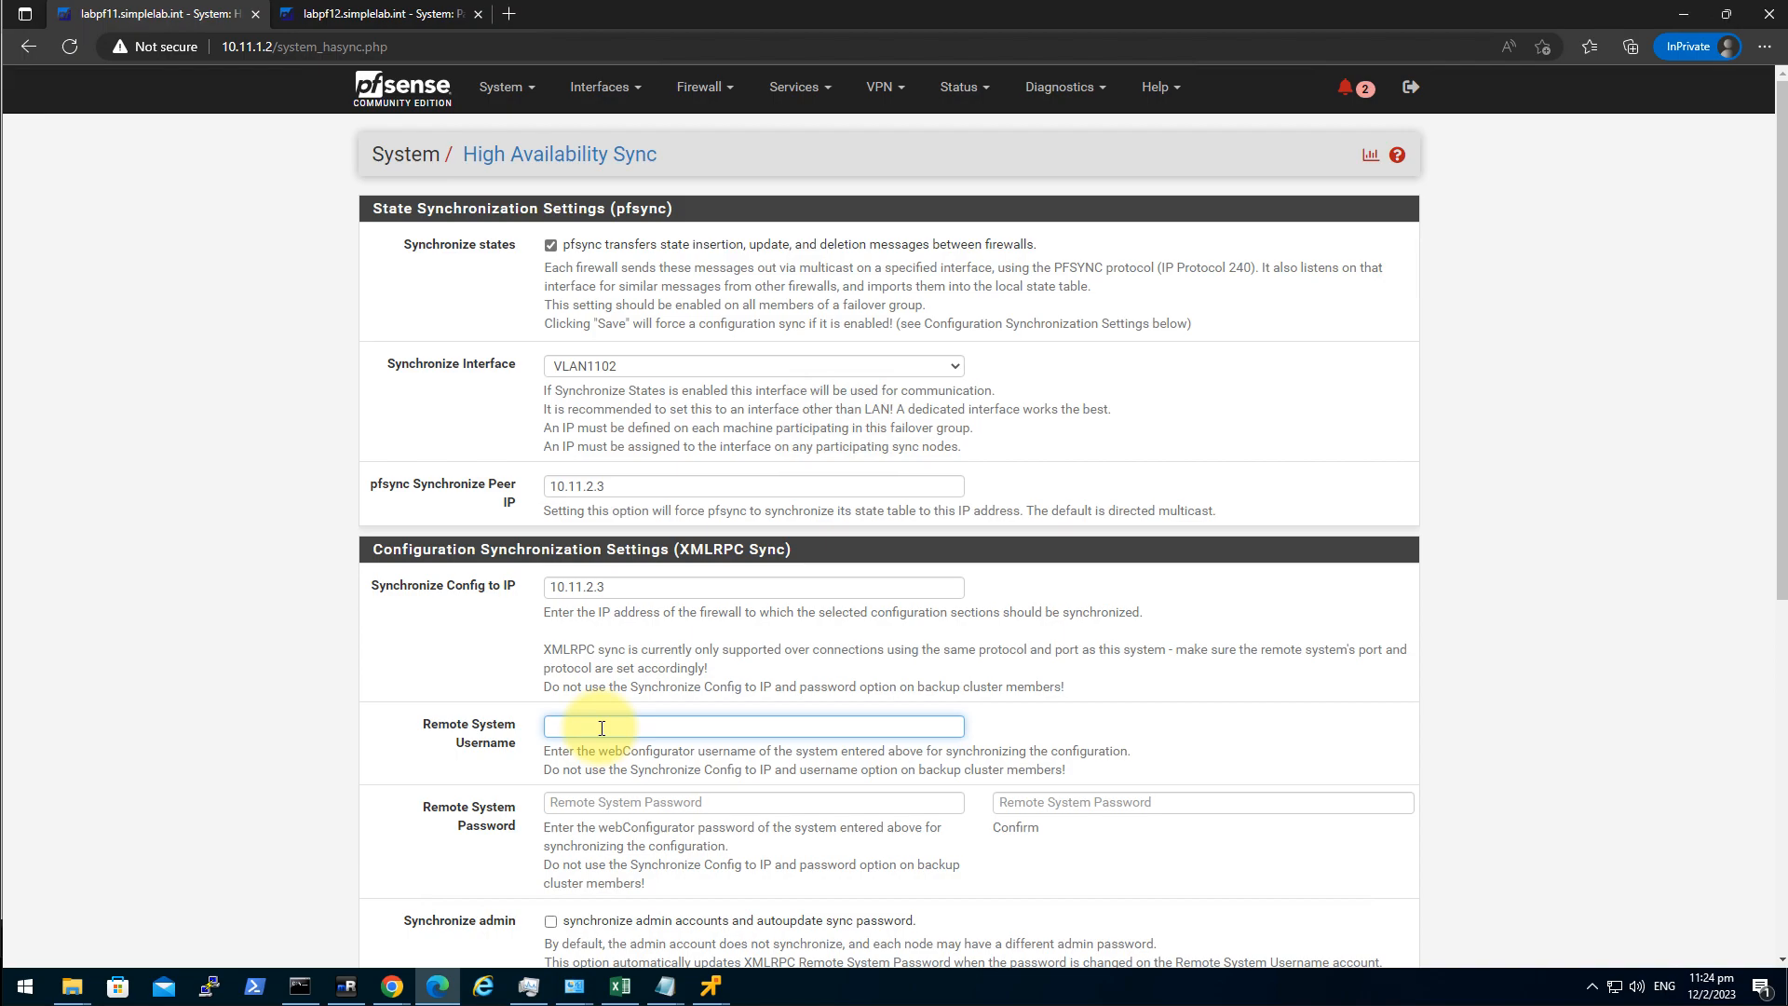
{"action": "key", "text": "Tab"}
{"action": "type", "text": "••"}
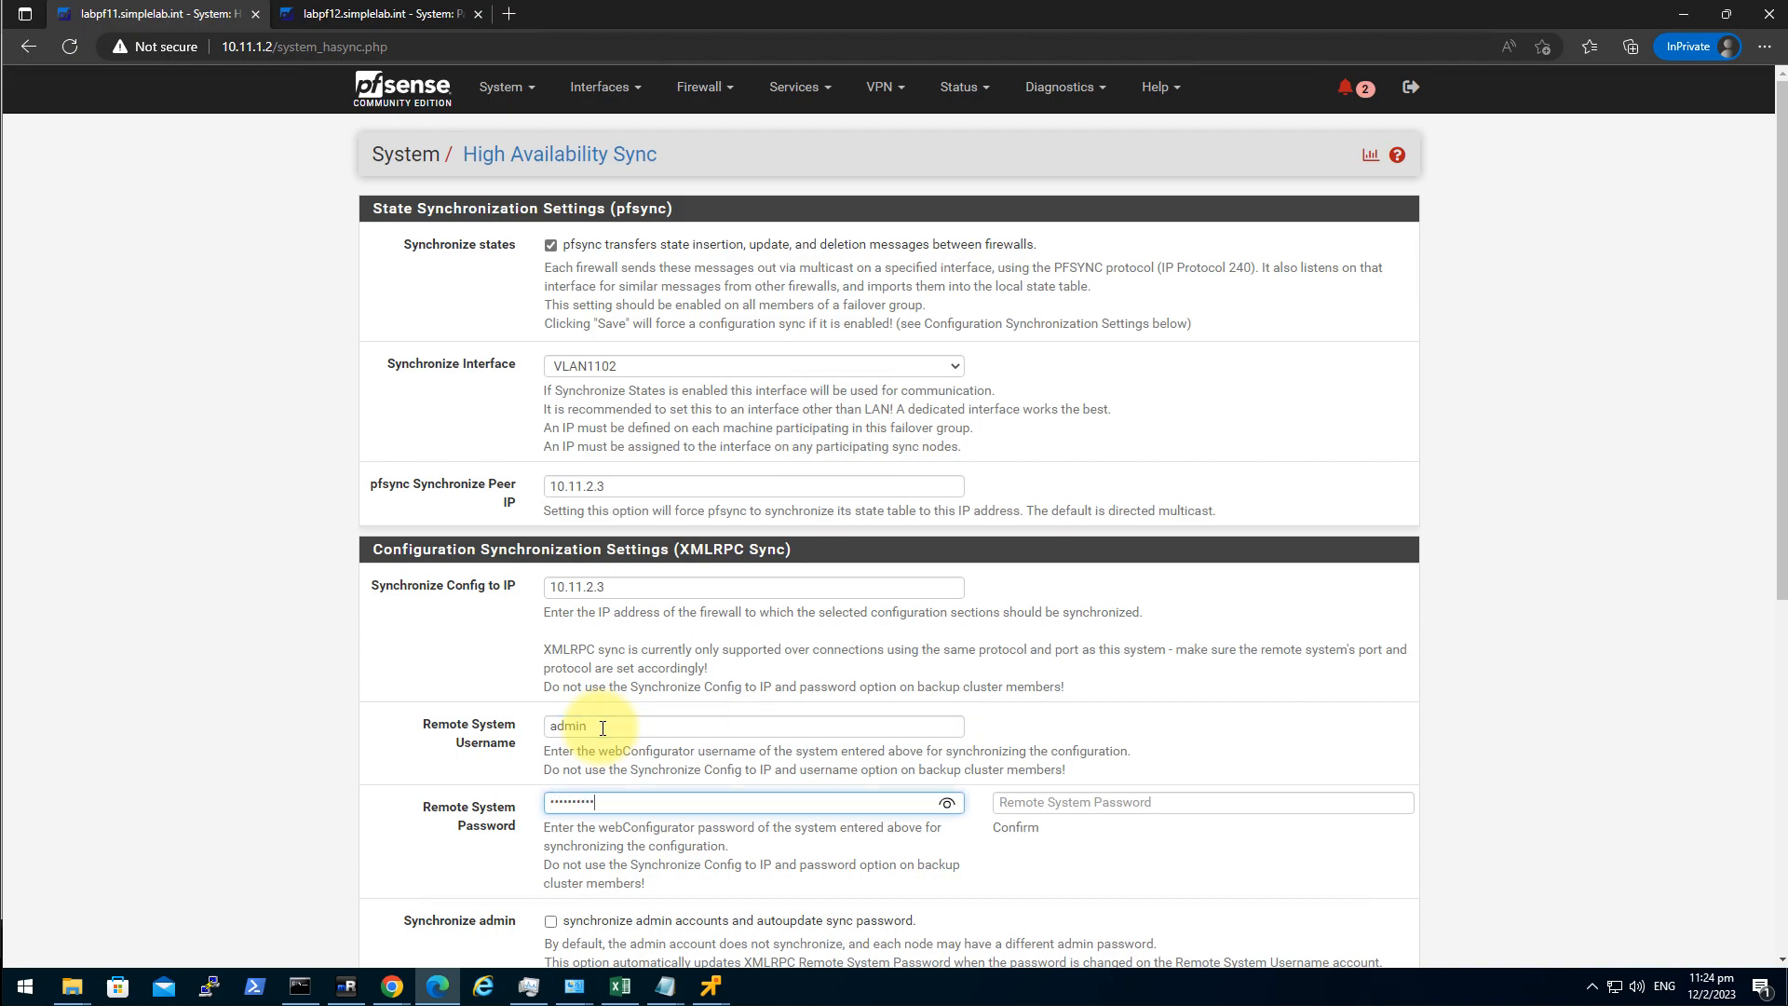
{"action": "left_click", "coordinate": [1053, 801]}
{"action": "type", "text": "••"}
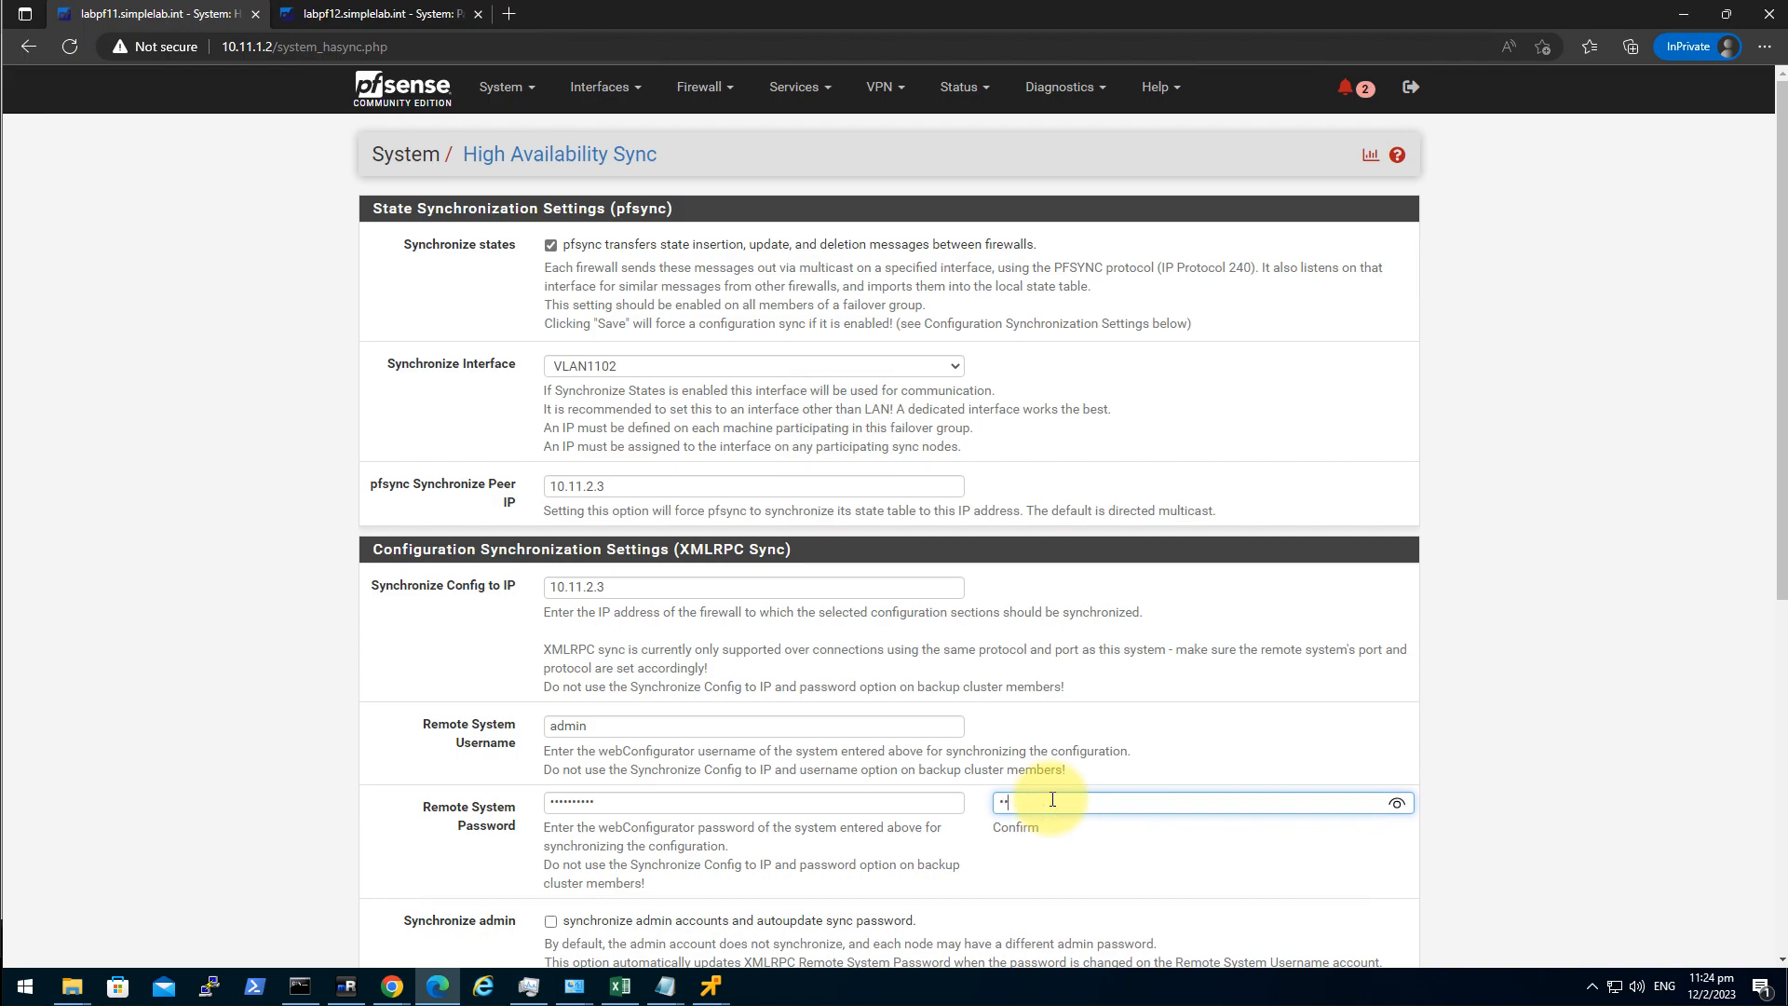
{"action": "type", "text": "•"}
Select all config areas plus admin sync, save, and mark notices read.
{"action": "scroll", "coordinate": [460, 742], "scroll_direction": "down", "scroll_amount": 3}
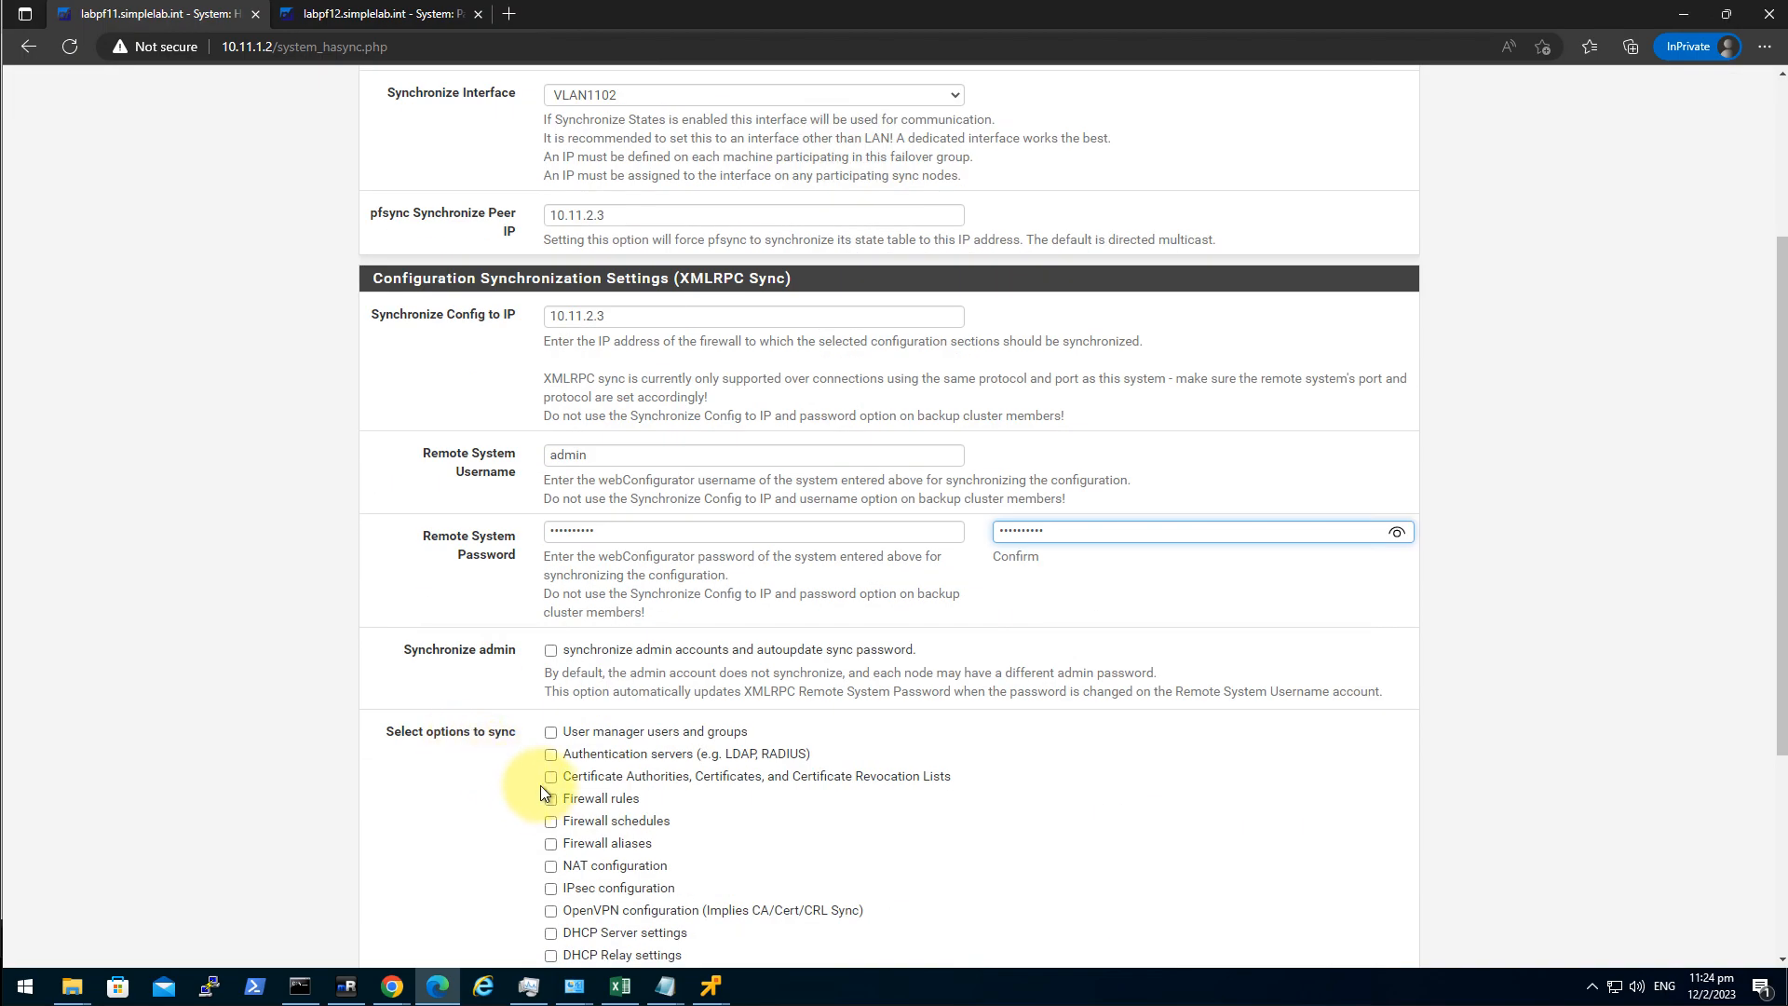
{"action": "scroll", "coordinate": [551, 652], "scroll_direction": "down", "scroll_amount": 3}
{"action": "left_click", "coordinate": [606, 819]}
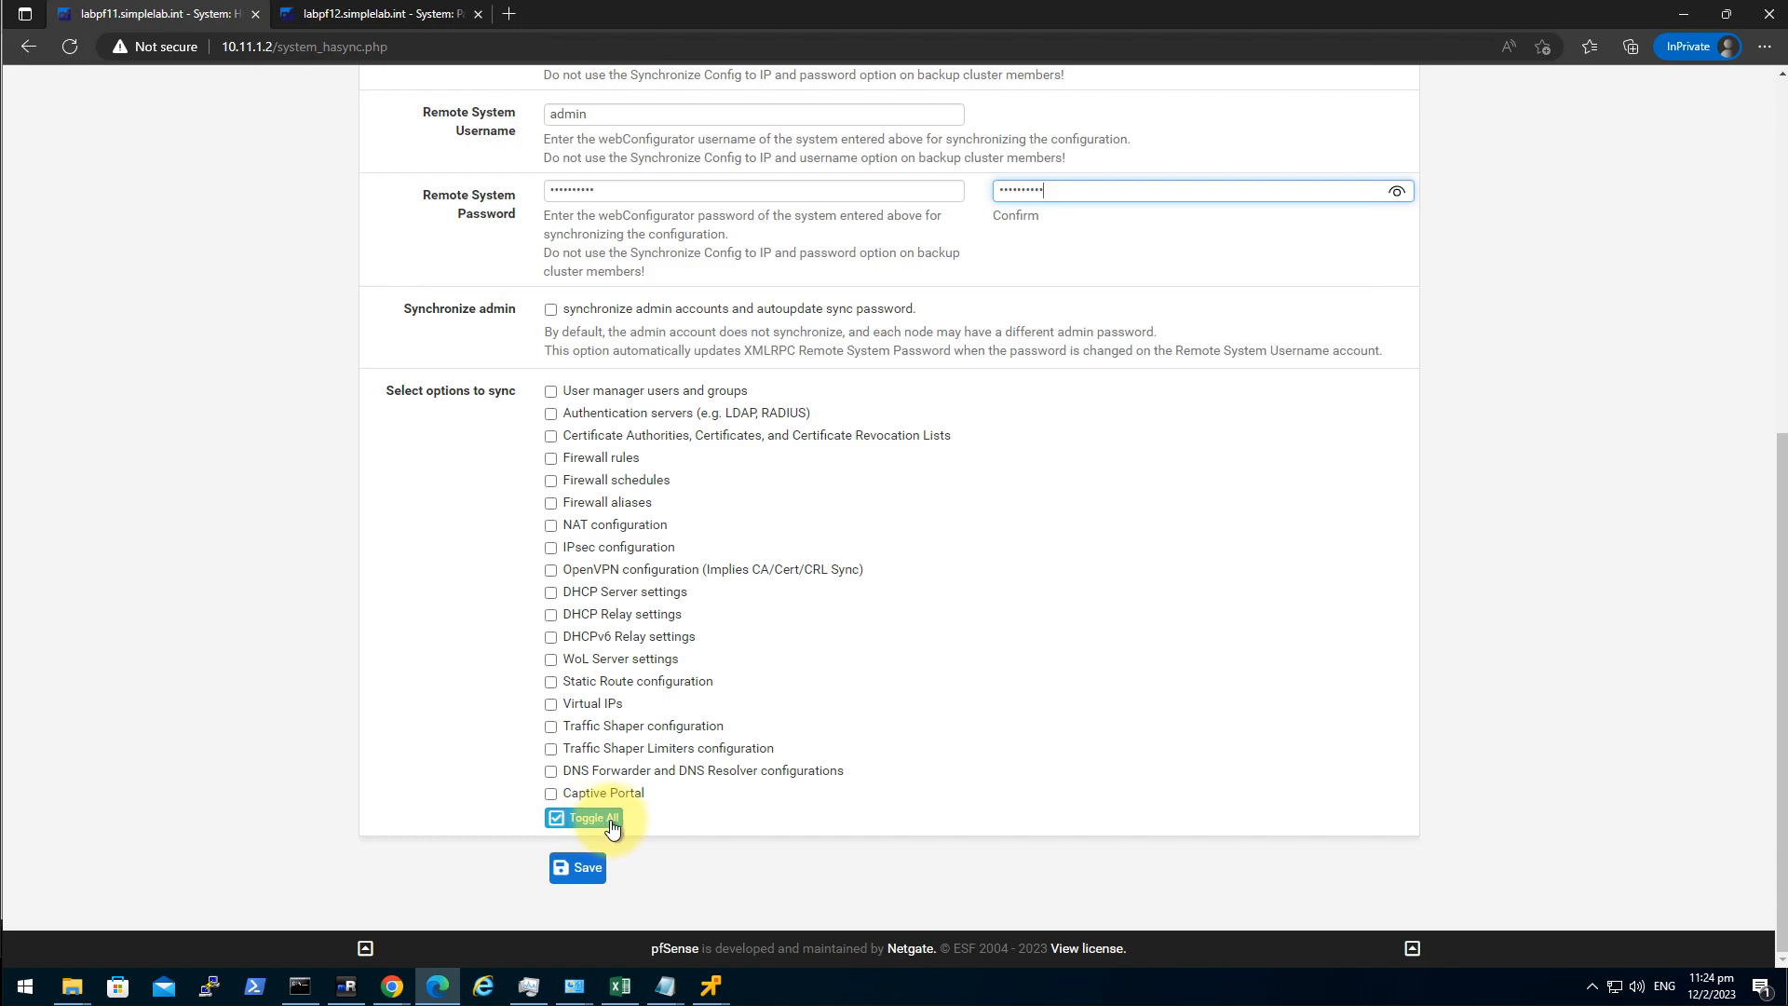
{"action": "left_click", "coordinate": [551, 310]}
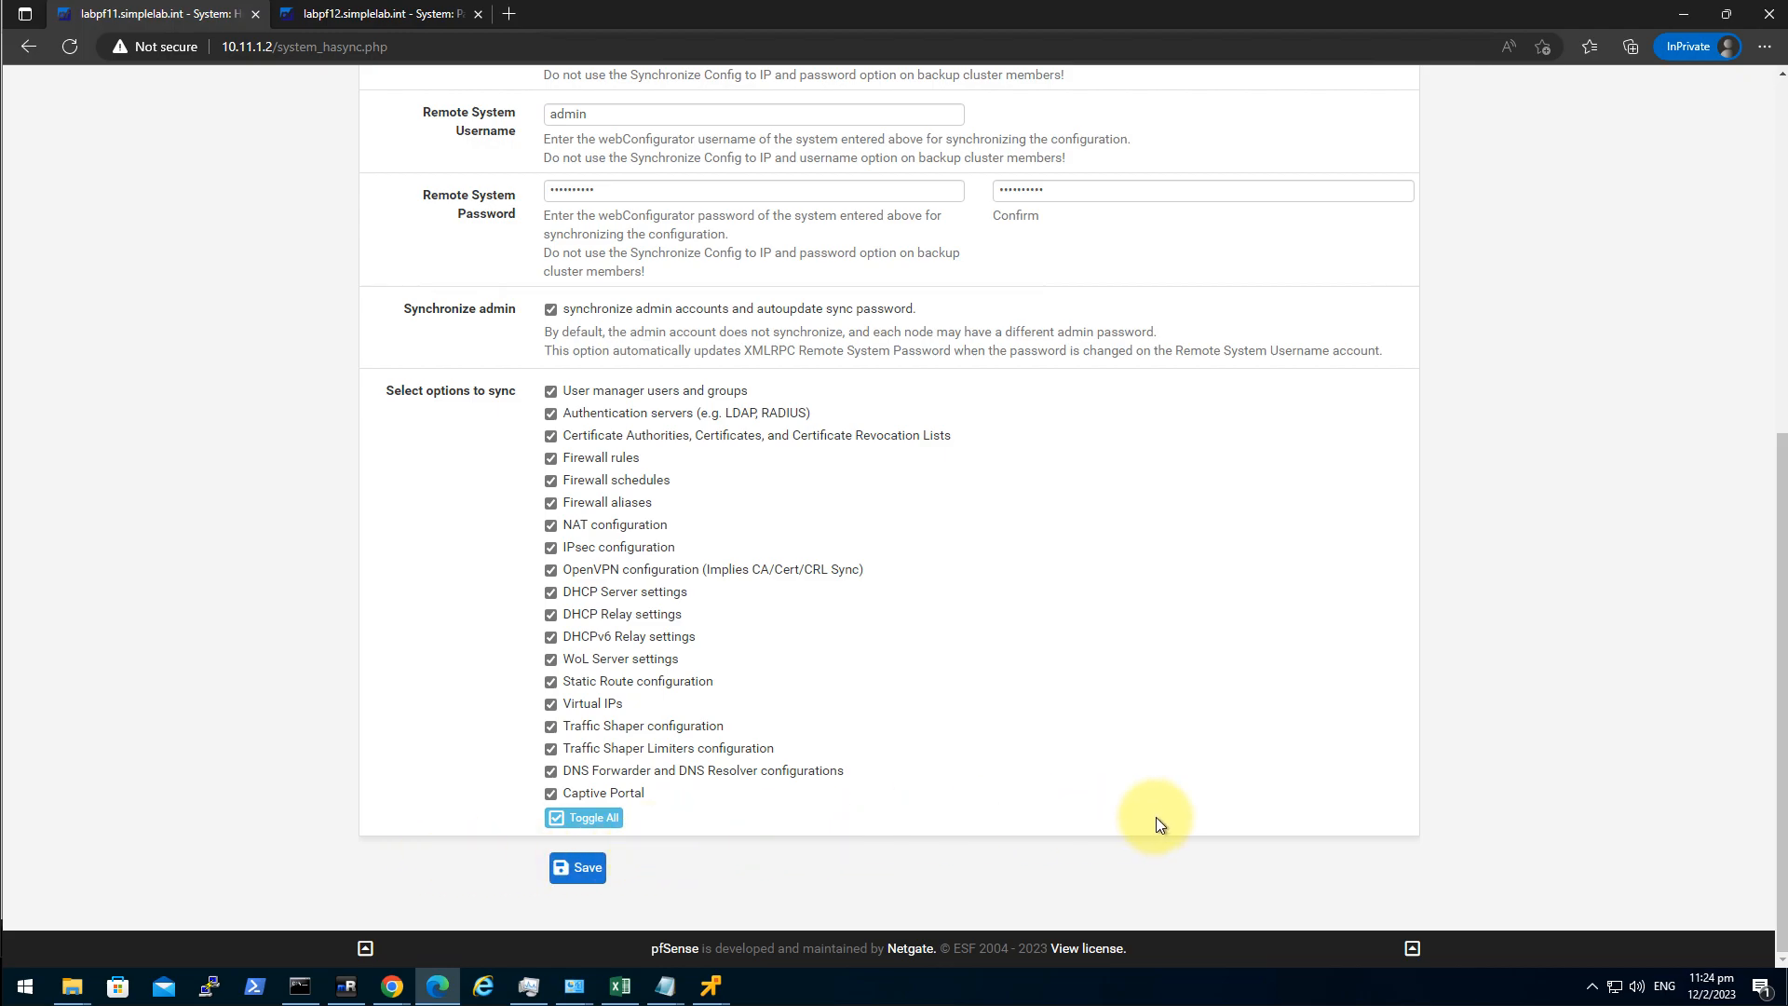
{"action": "left_click", "coordinate": [582, 875]}
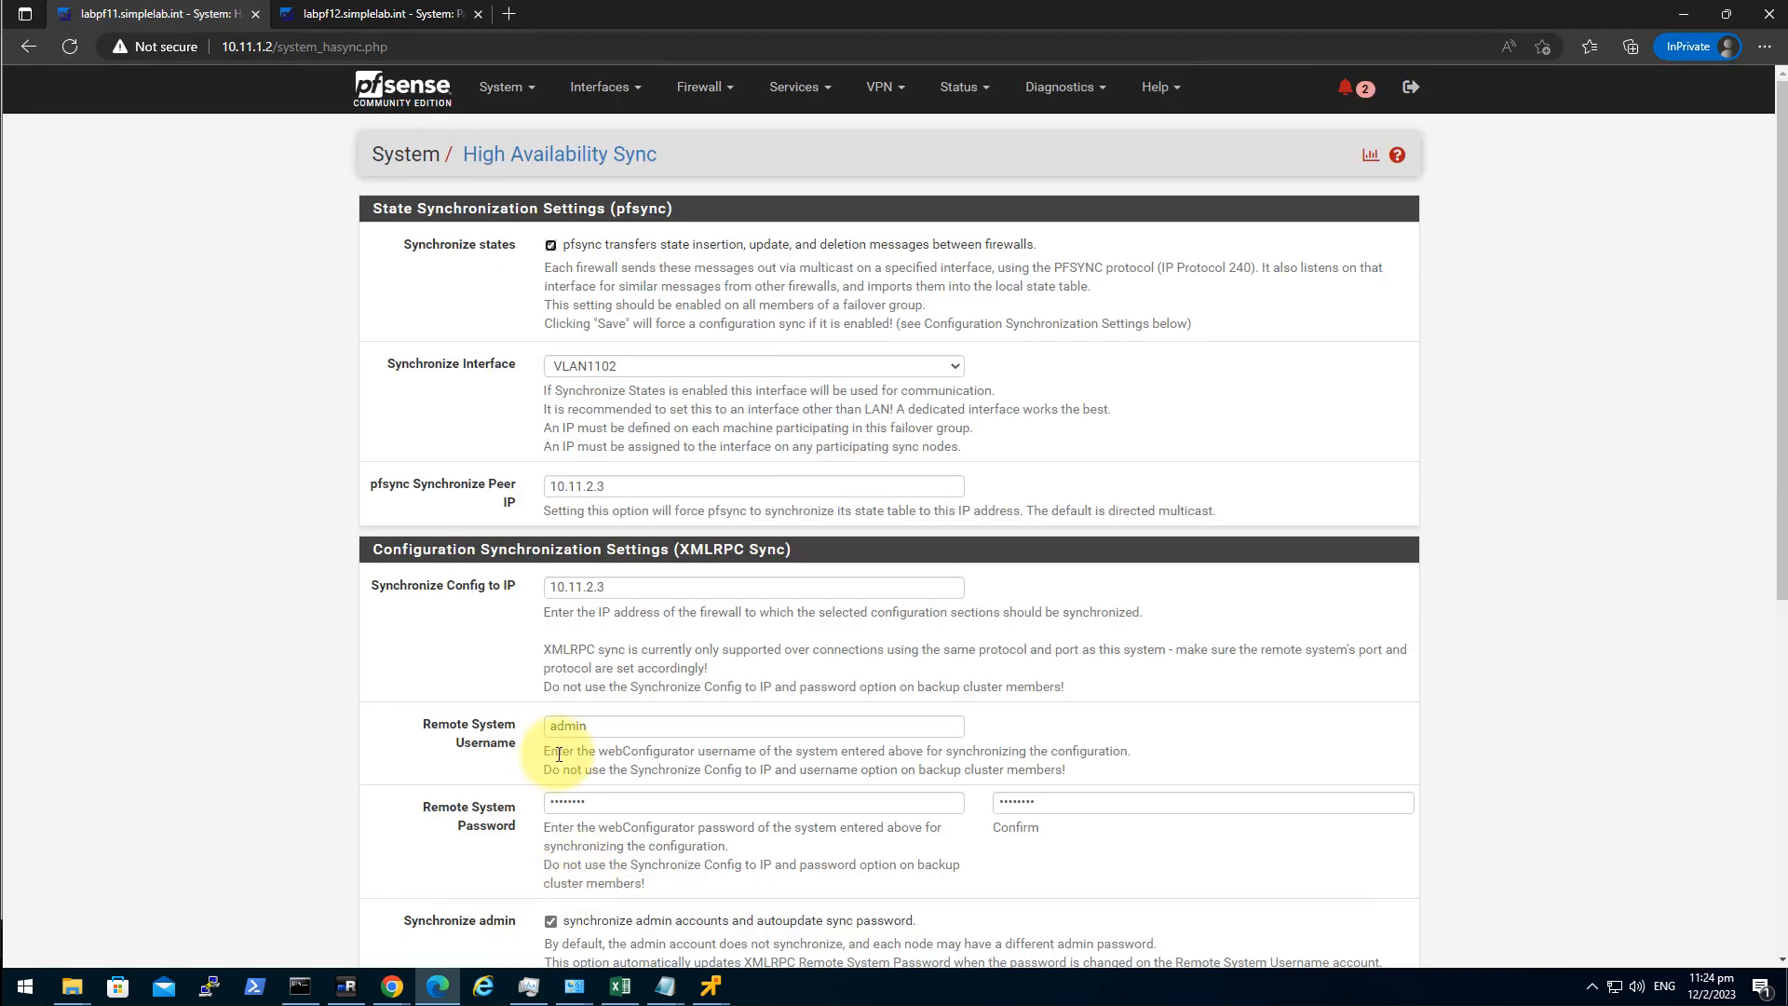
{"action": "left_click", "coordinate": [1347, 87]}
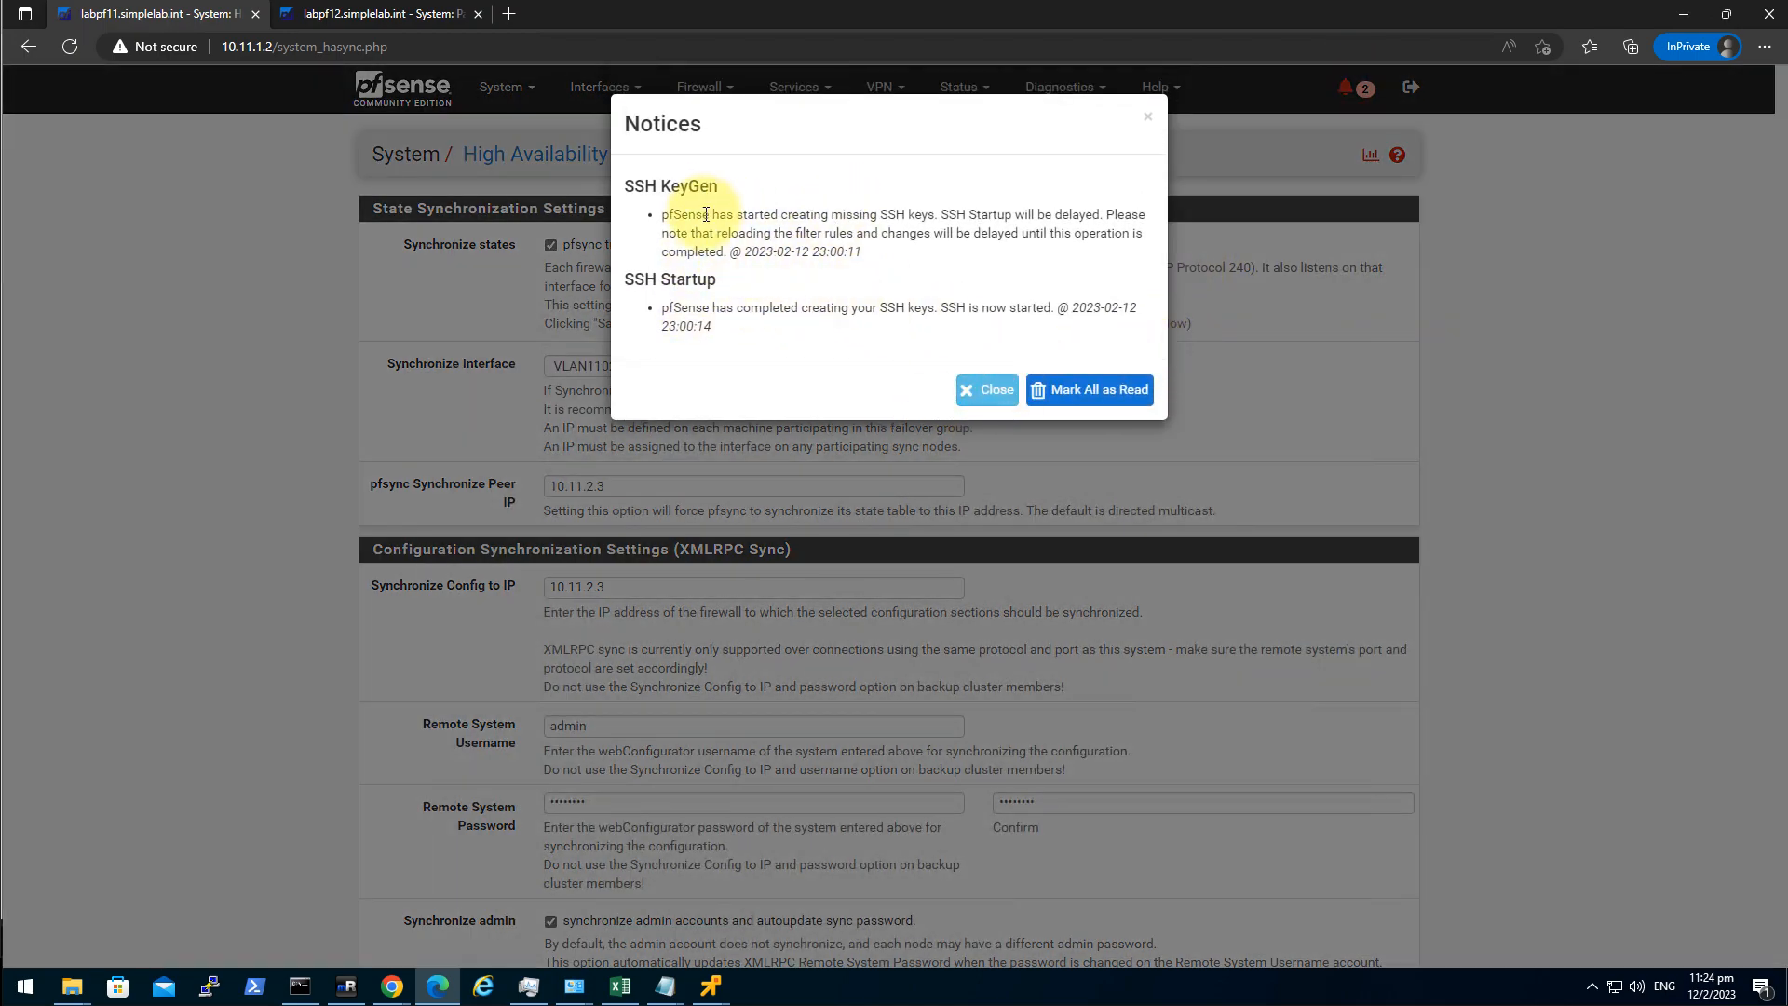
{"action": "left_click", "coordinate": [1090, 392]}
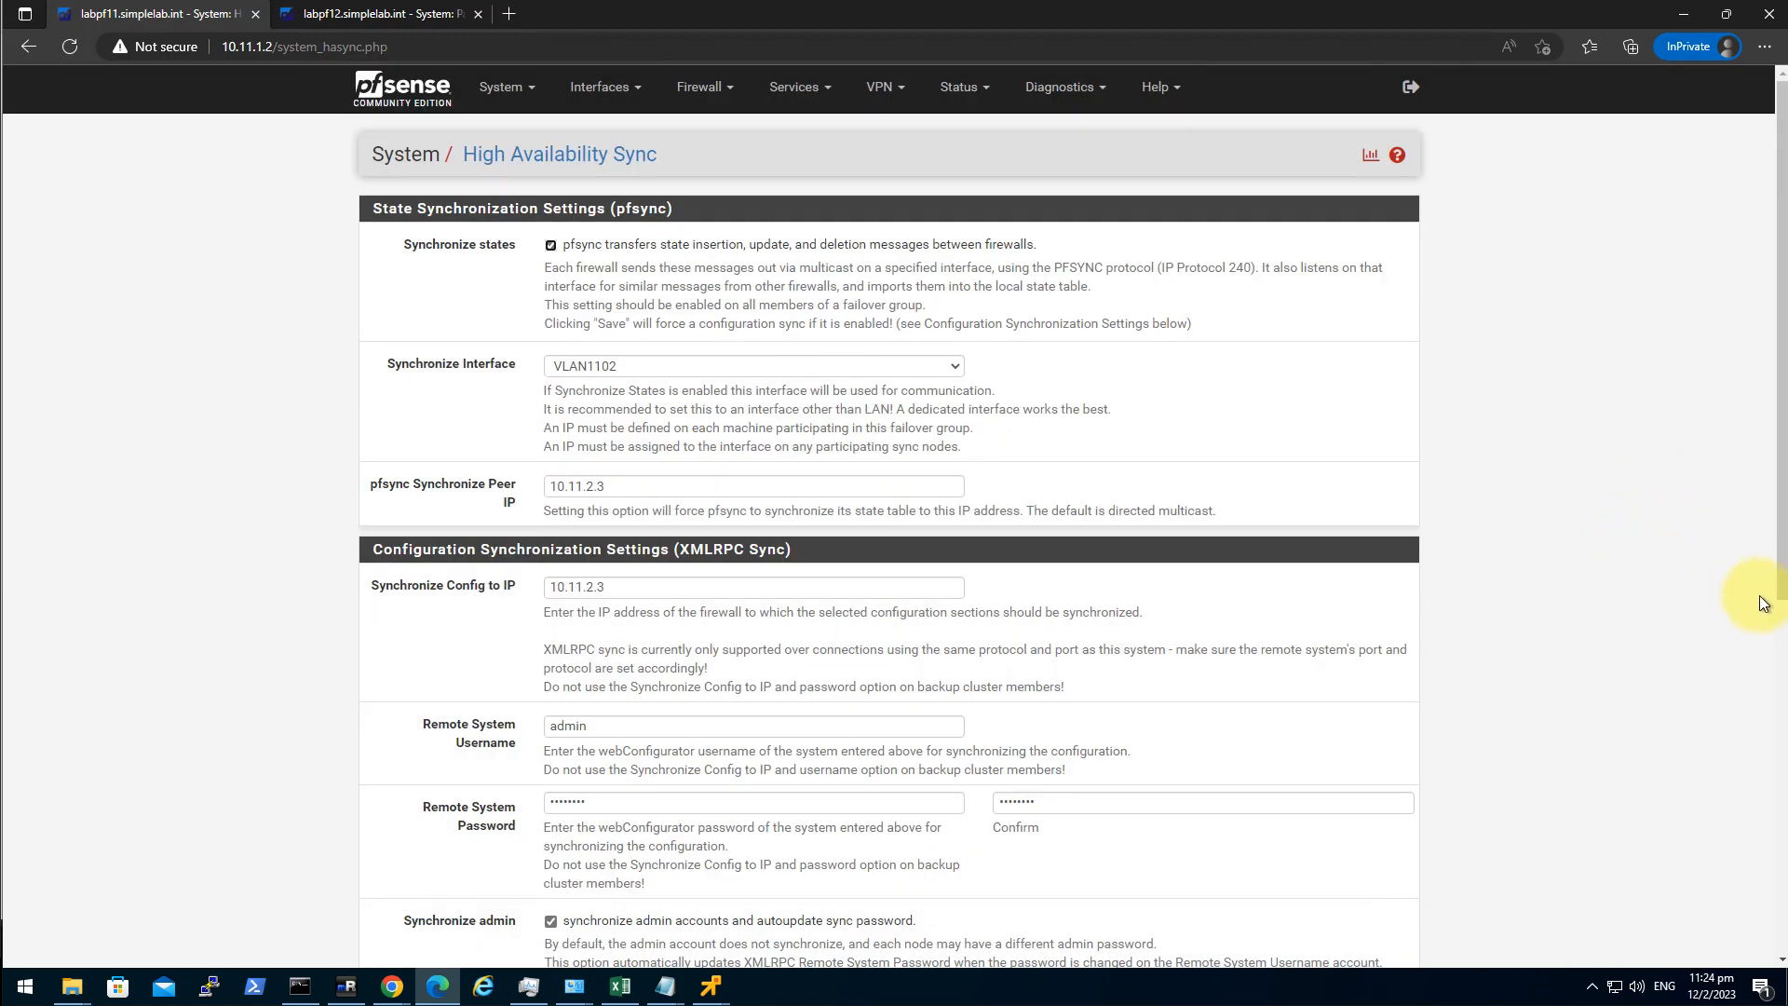
Open System > User Manager on labpf12.
{"action": "left_click", "coordinate": [382, 110]}
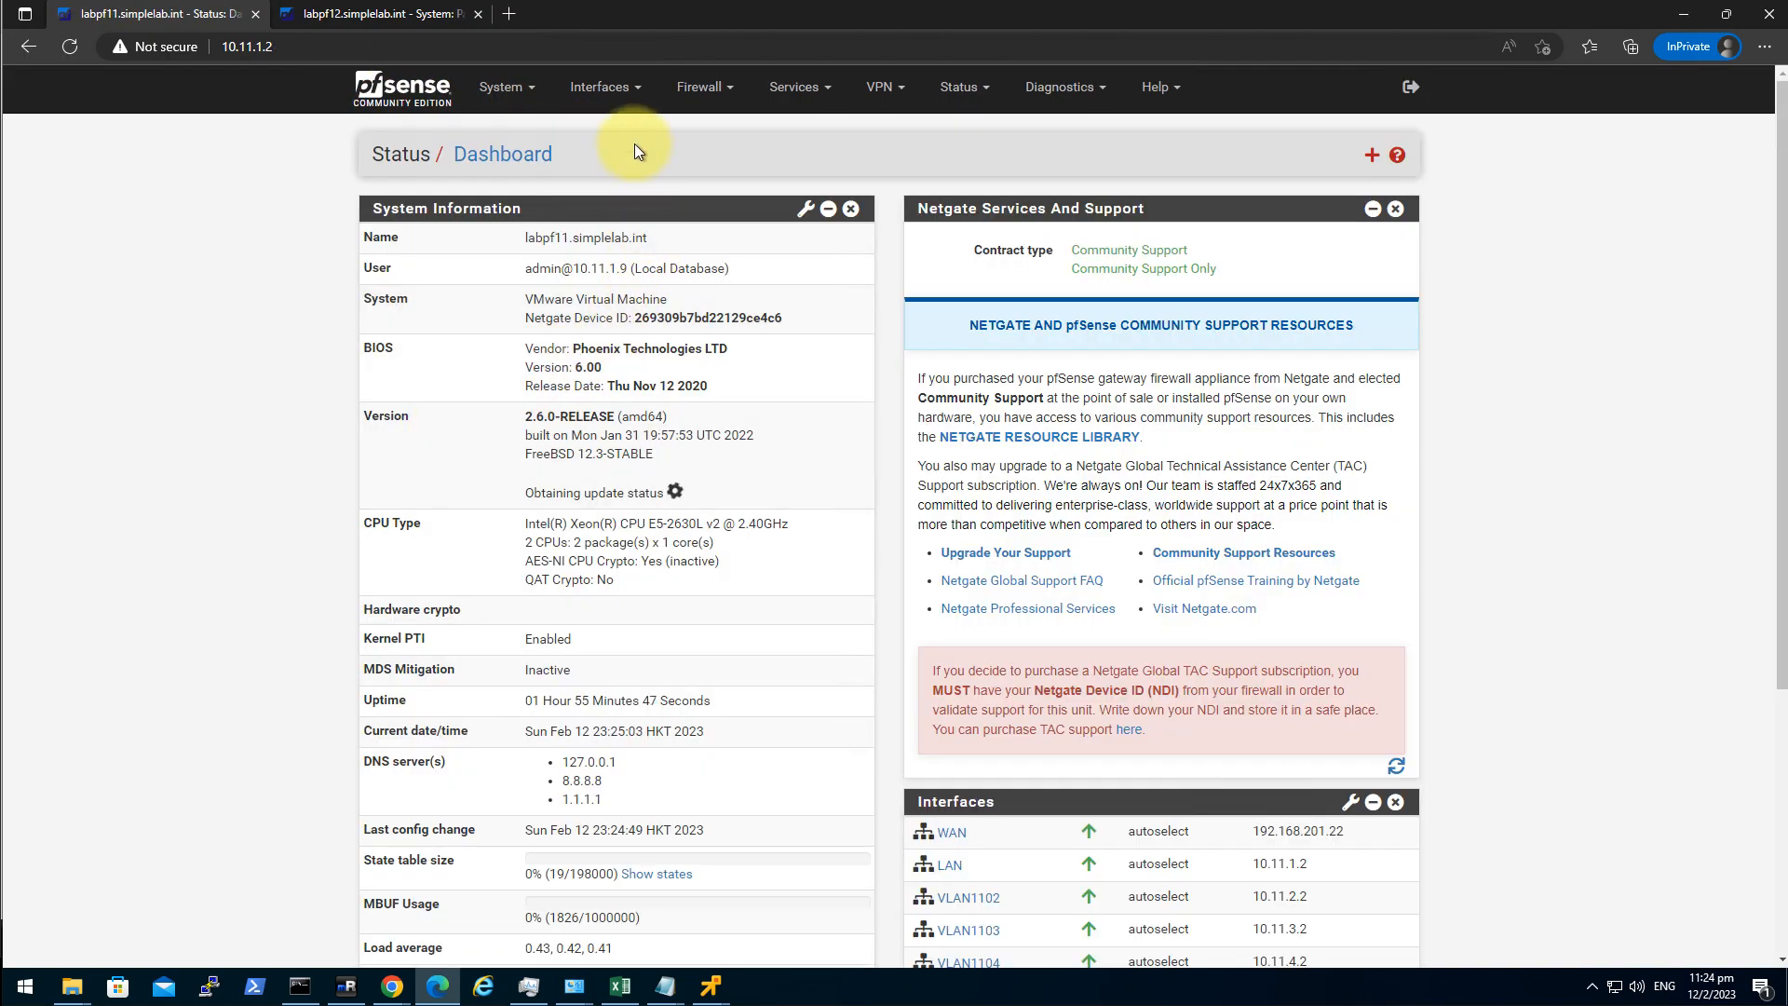
{"action": "left_click", "coordinate": [599, 87]}
{"action": "left_click", "coordinate": [503, 86]}
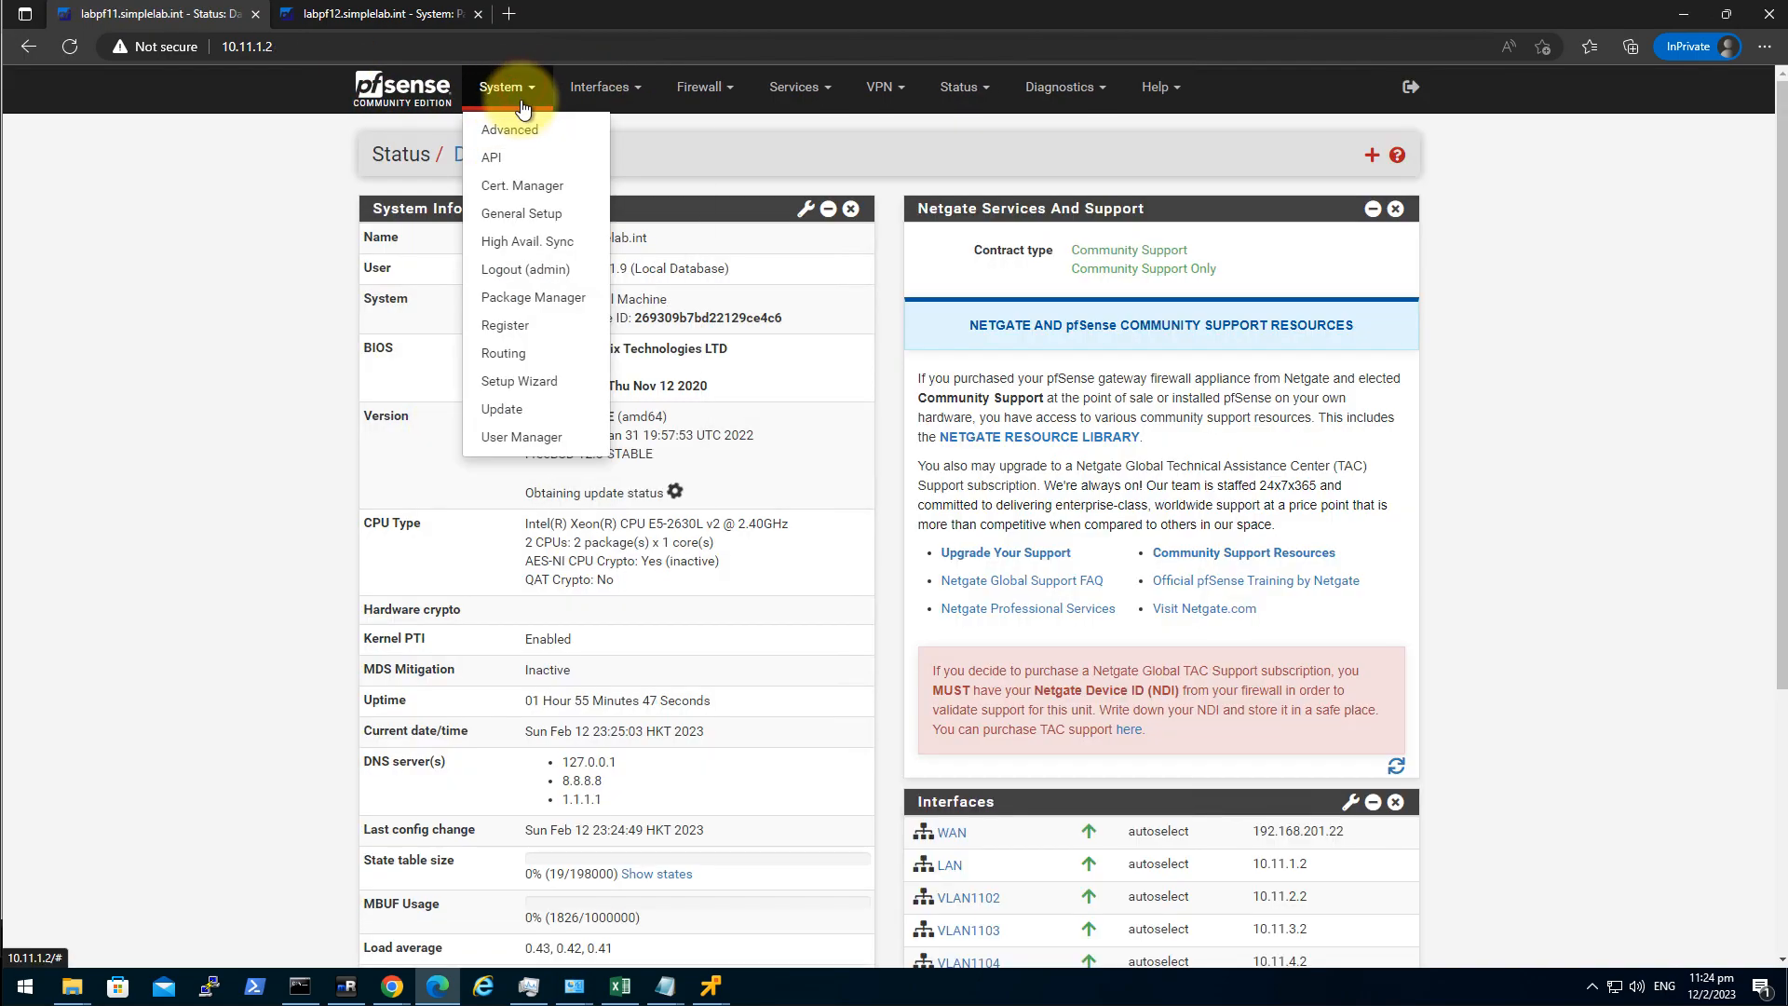
{"action": "left_click", "coordinate": [372, 14]}
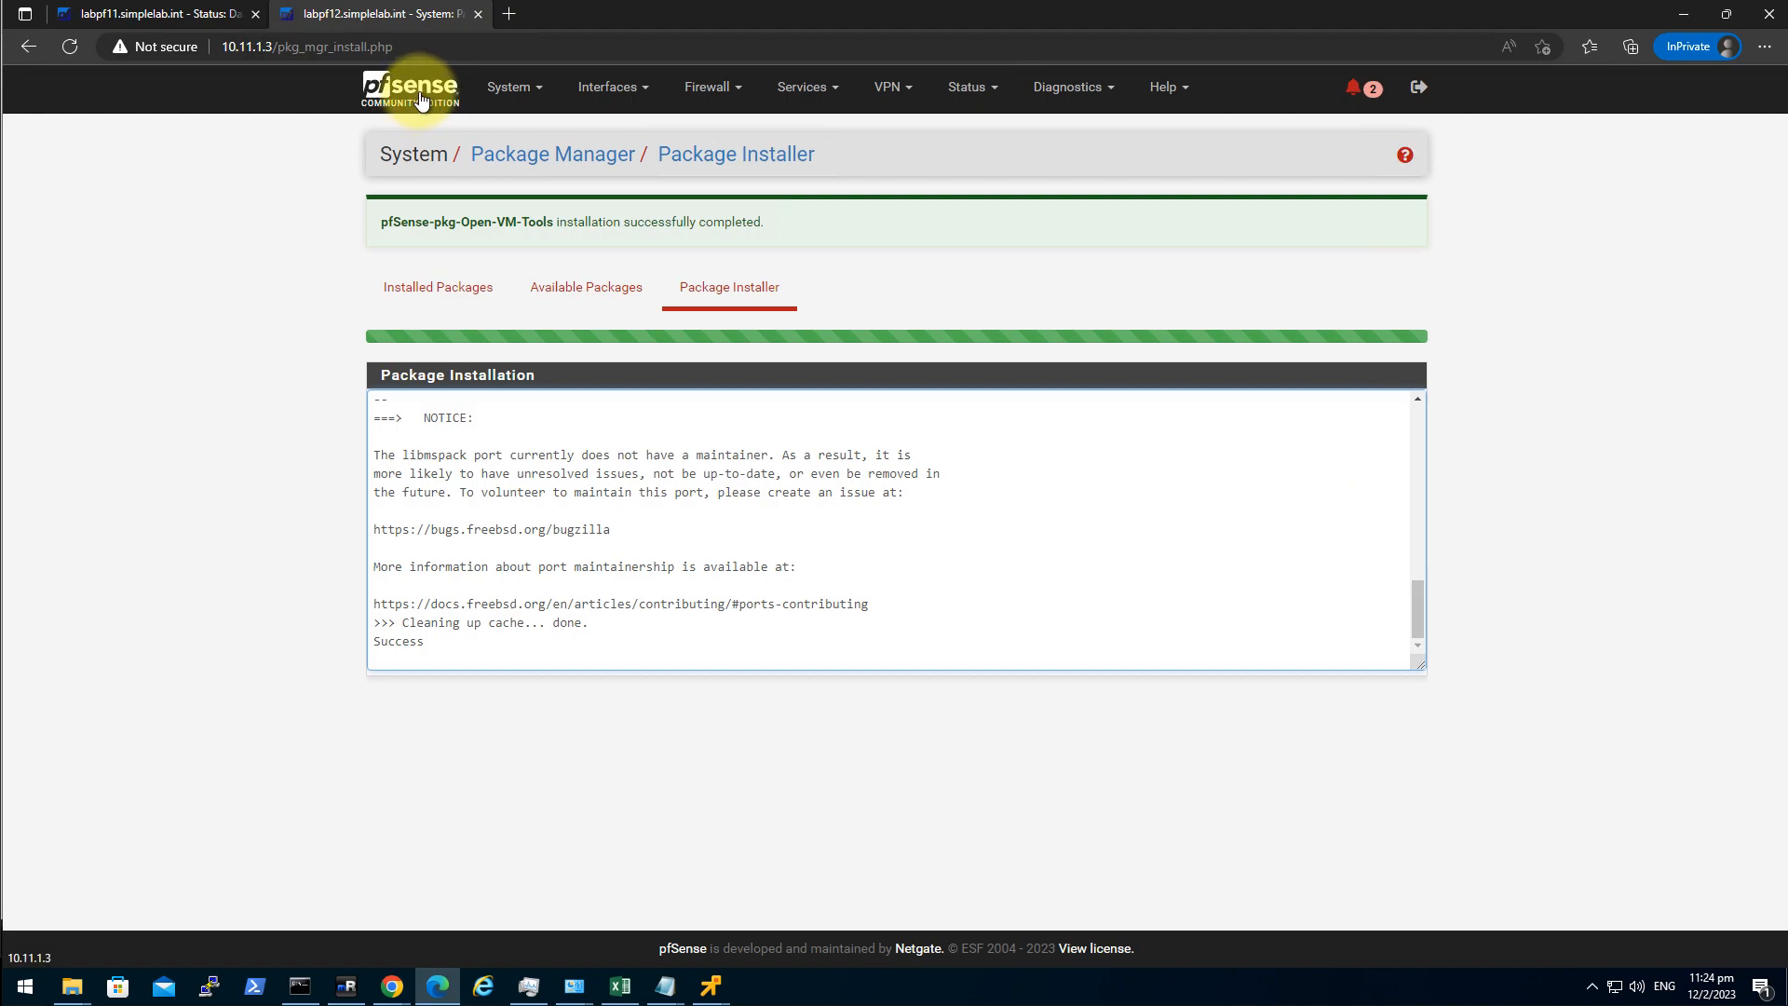
{"action": "left_click", "coordinate": [509, 89]}
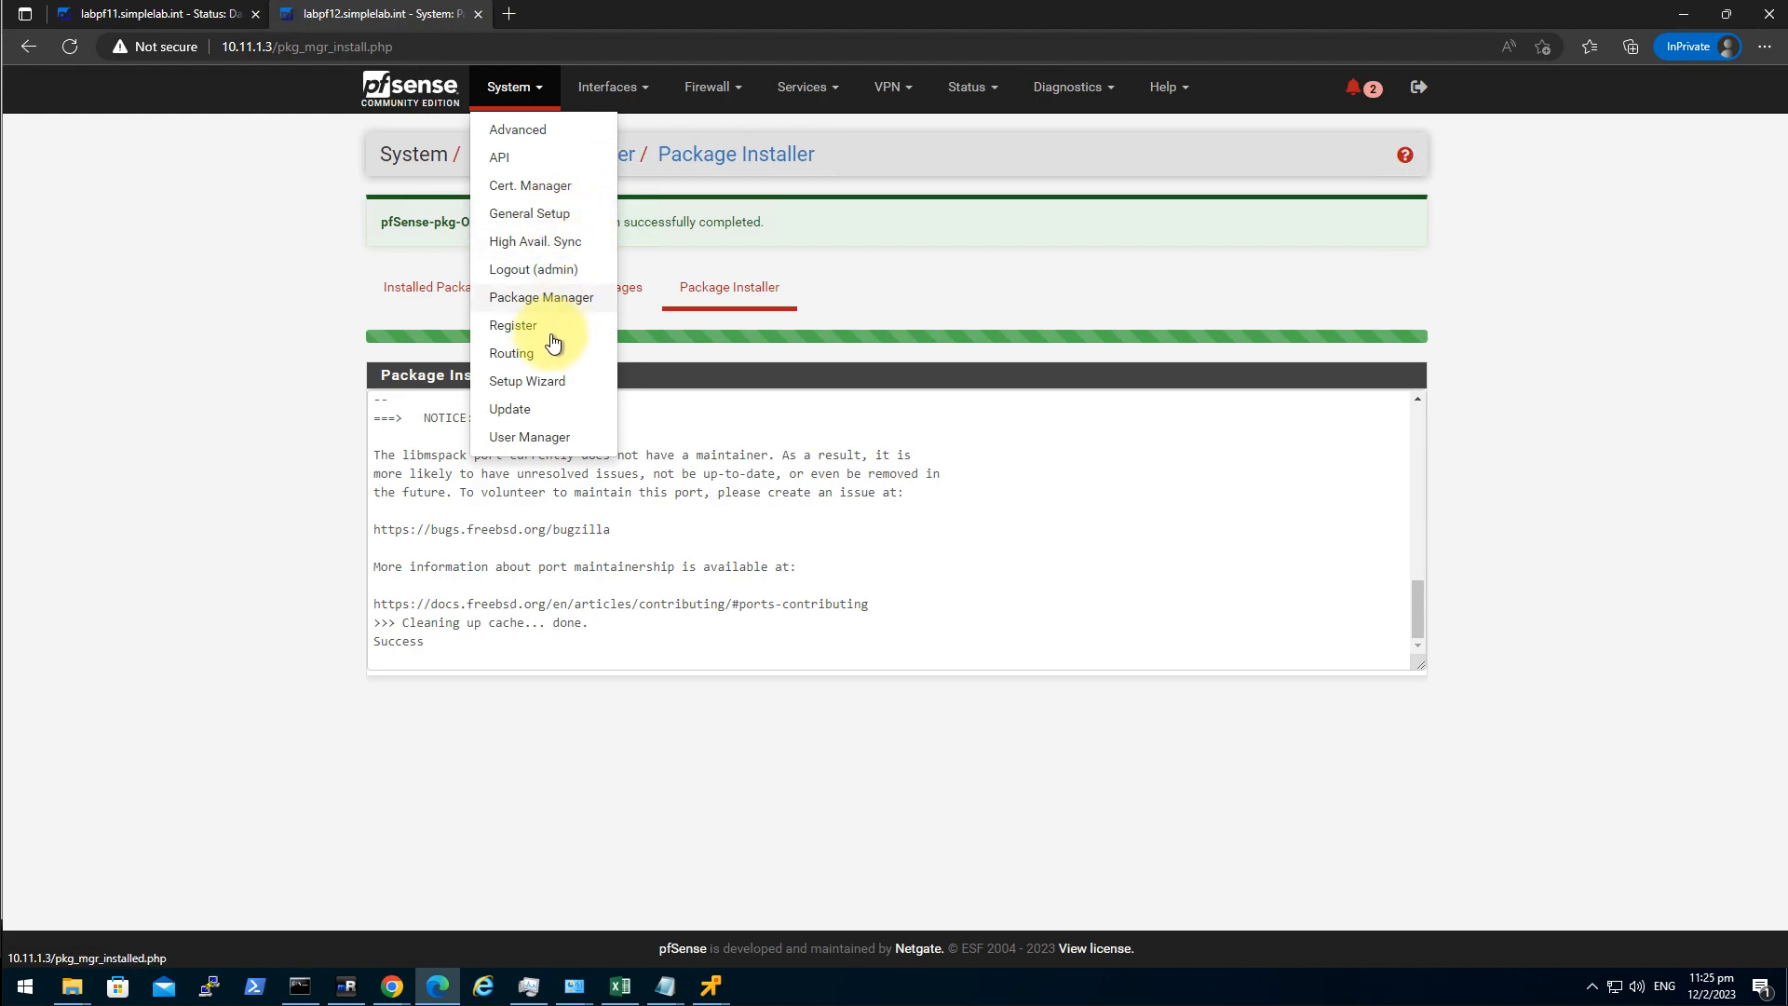
{"action": "left_click", "coordinate": [545, 438]}
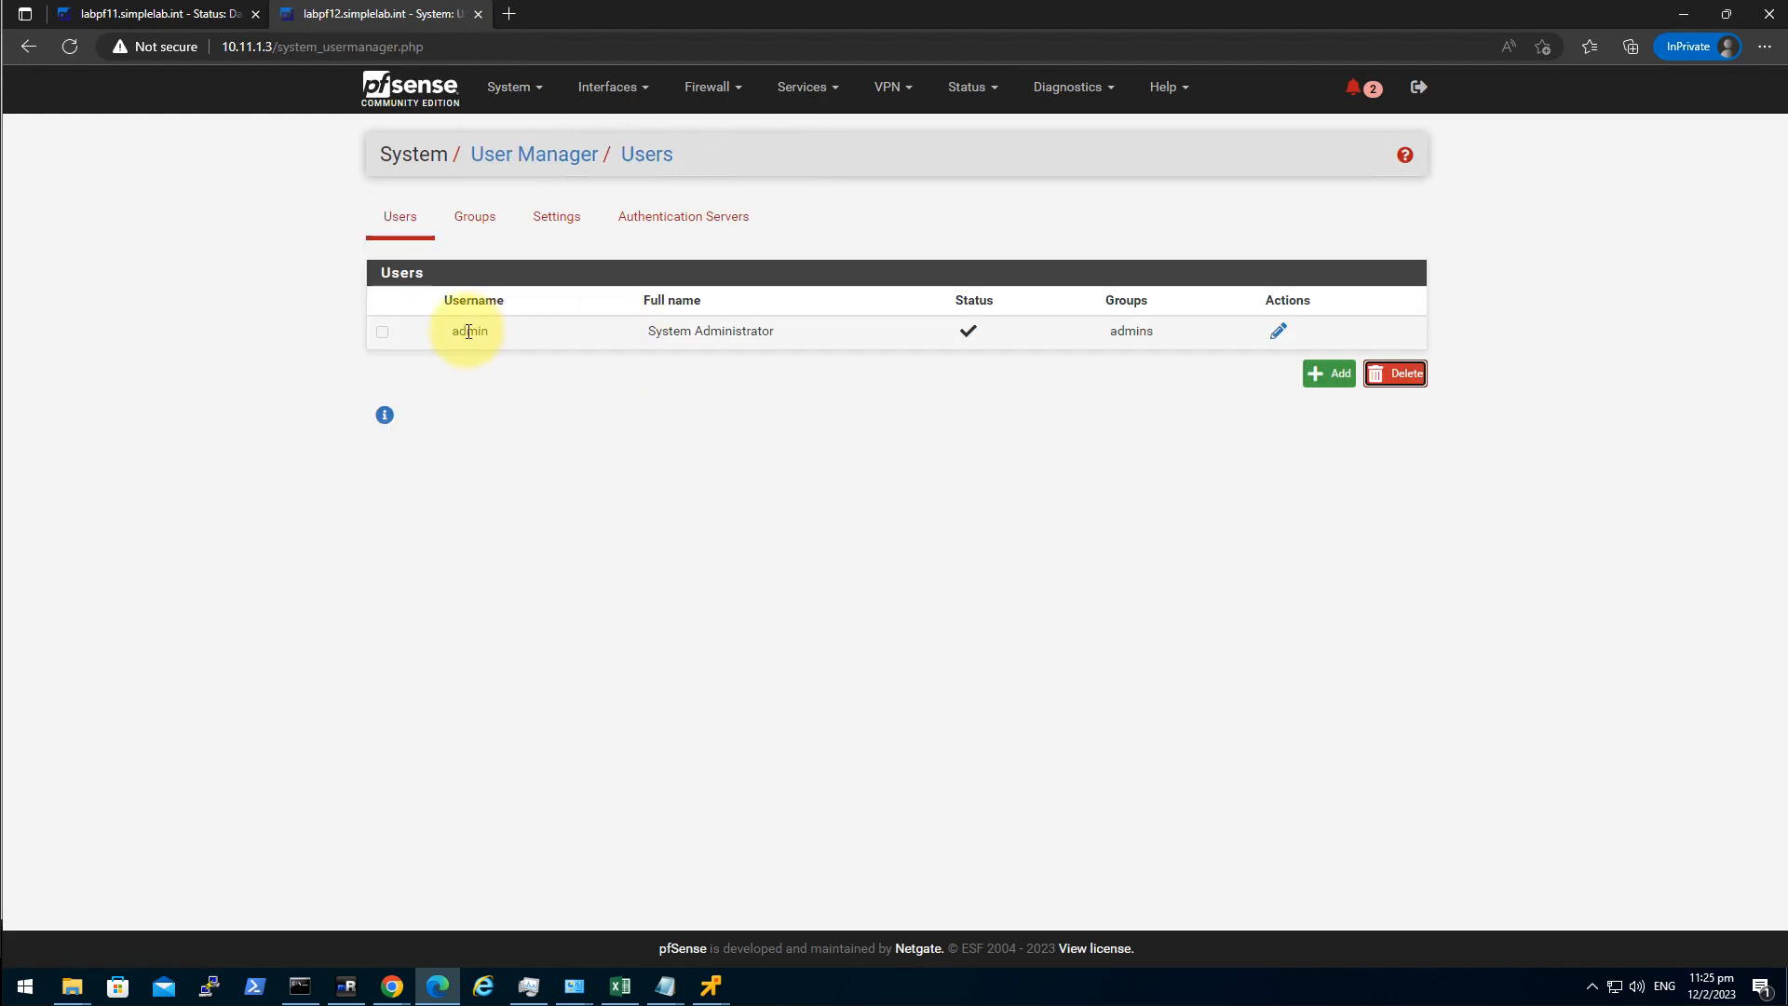
Open labpf11's User Manager and start adding a new user.
{"action": "left_click", "coordinate": [171, 26]}
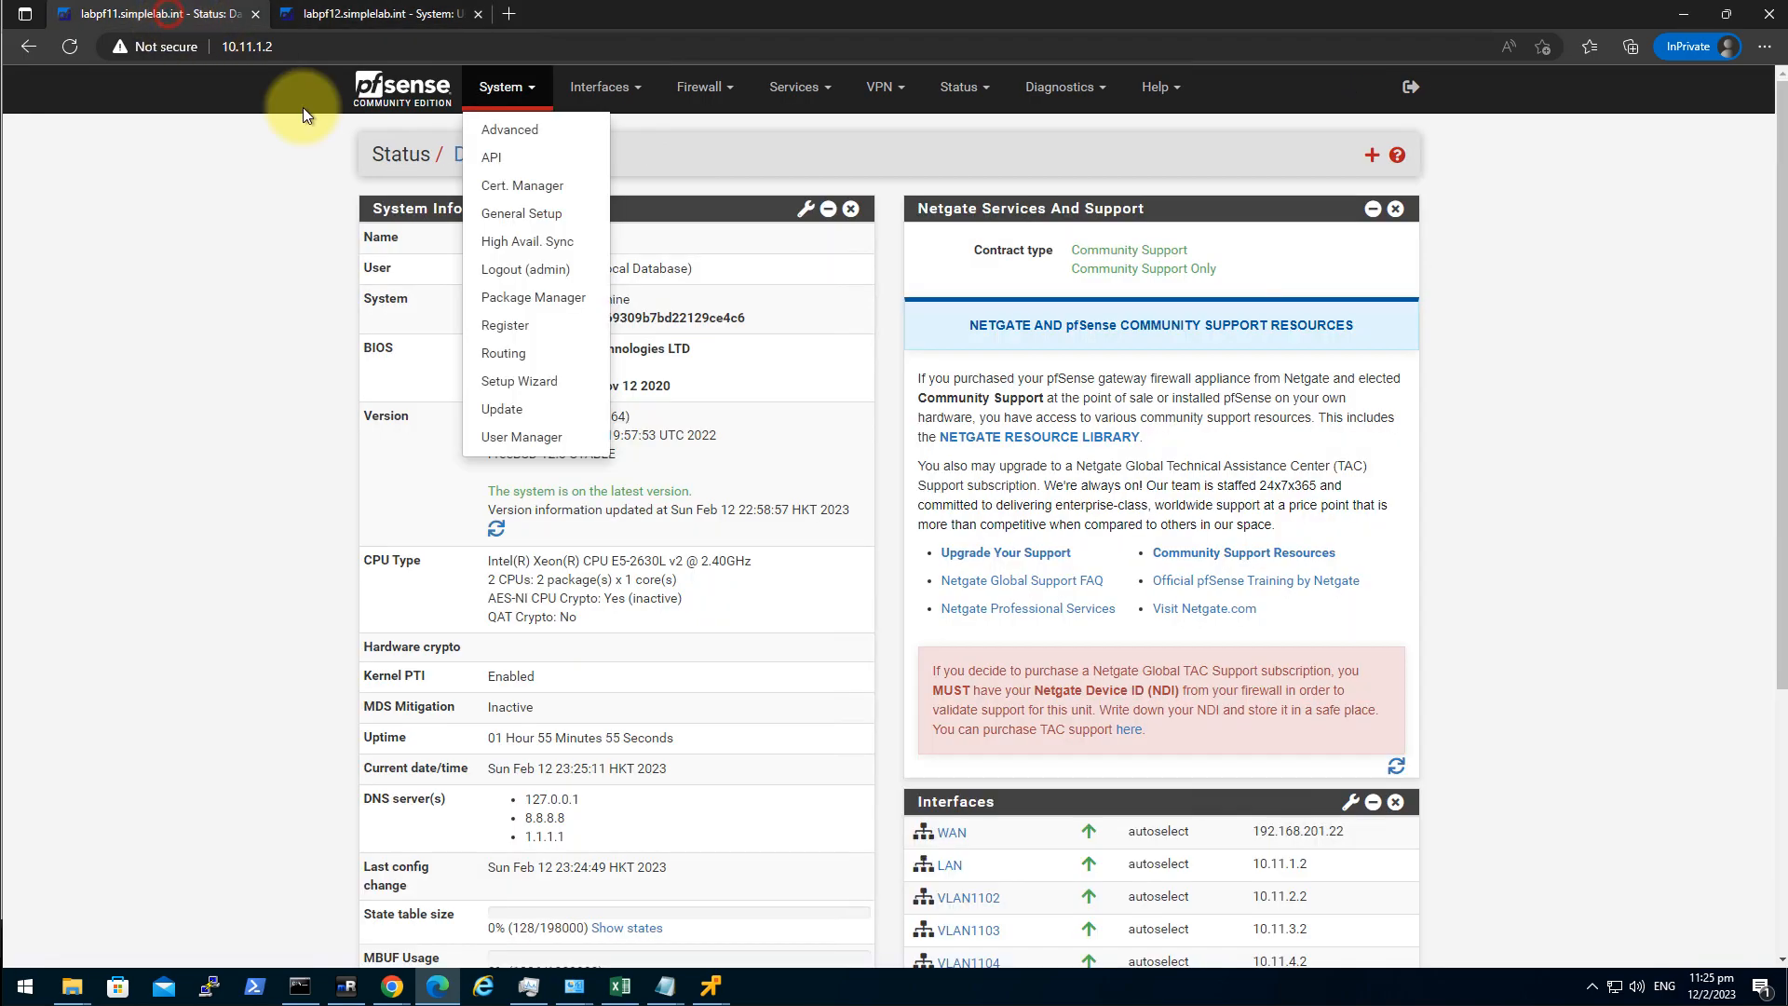
{"action": "left_click", "coordinate": [143, 387]}
{"action": "left_click", "coordinate": [501, 91]}
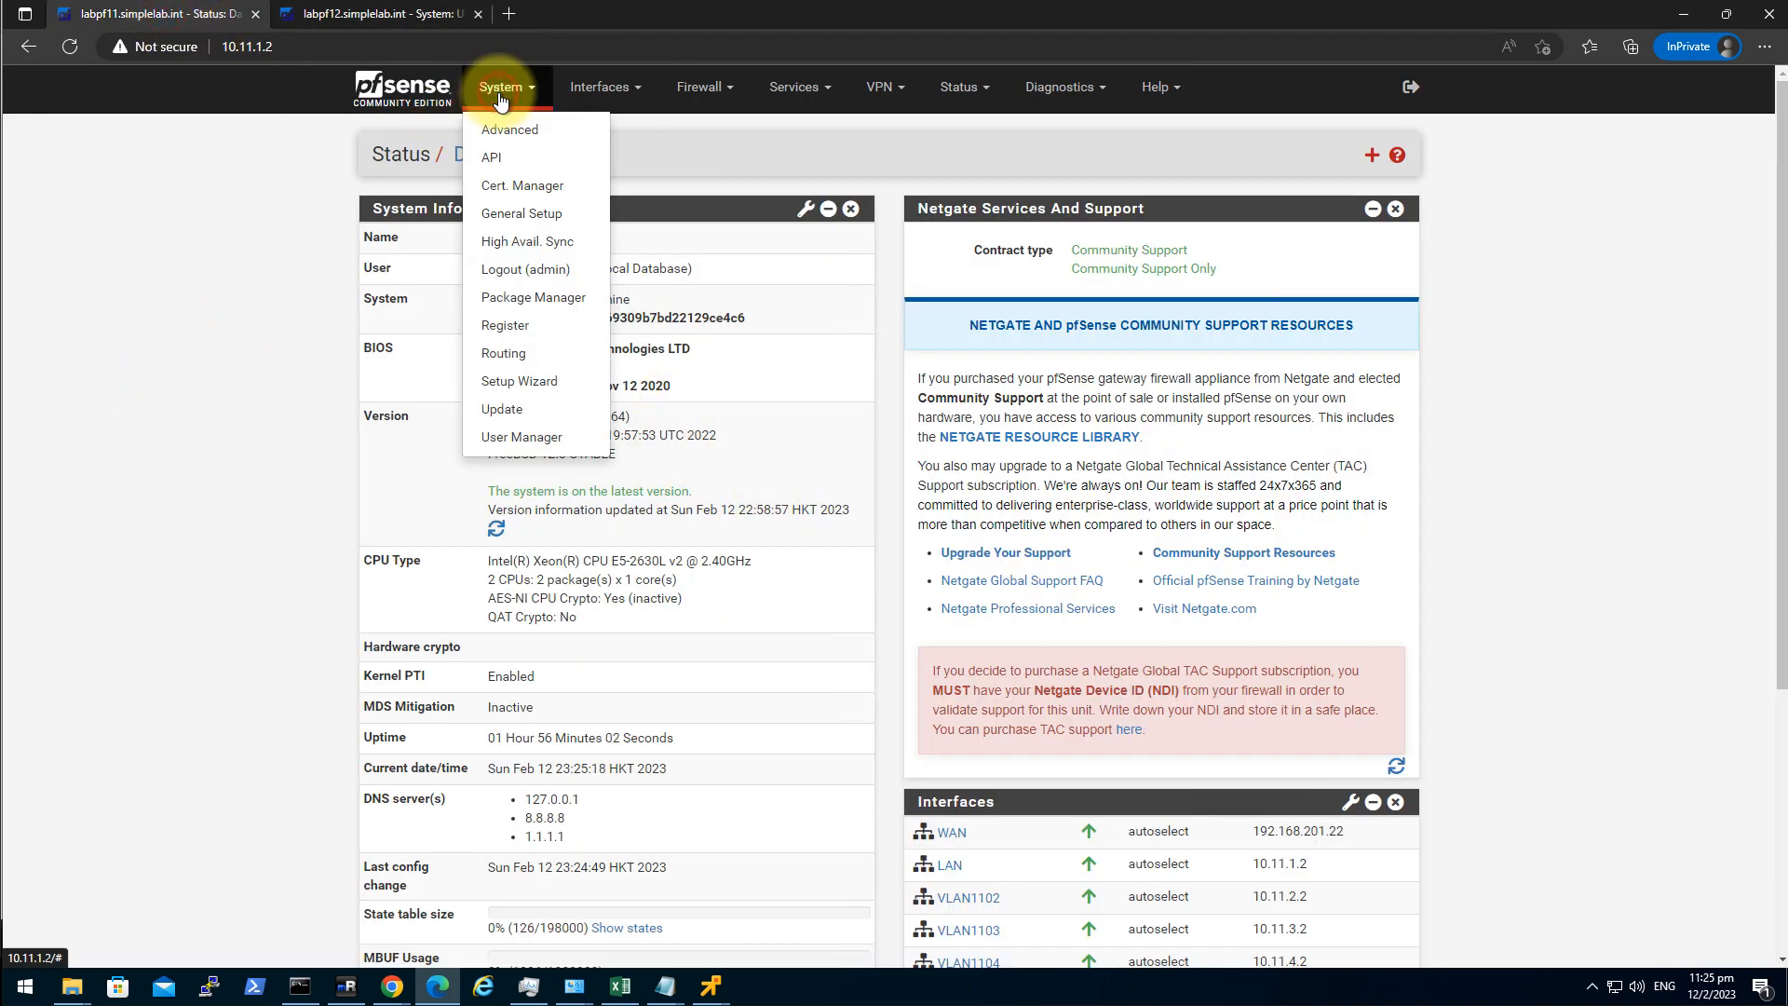
{"action": "left_click", "coordinate": [565, 443]}
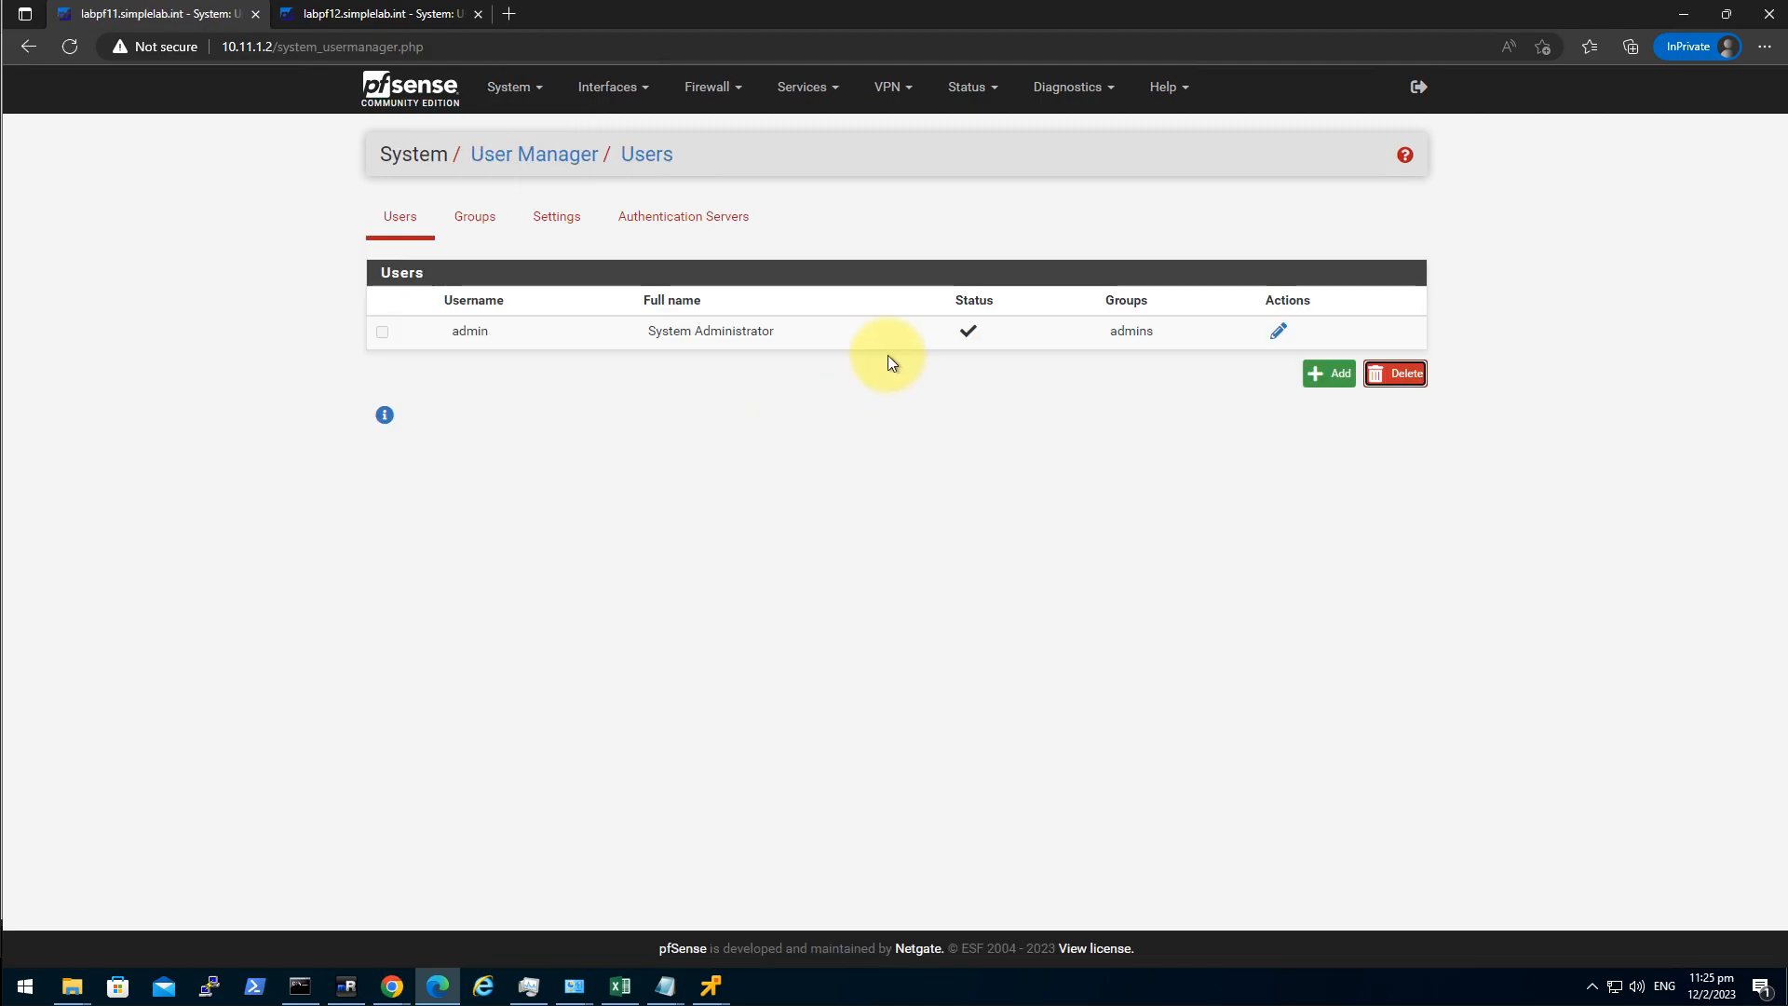
{"action": "left_click", "coordinate": [1318, 384]}
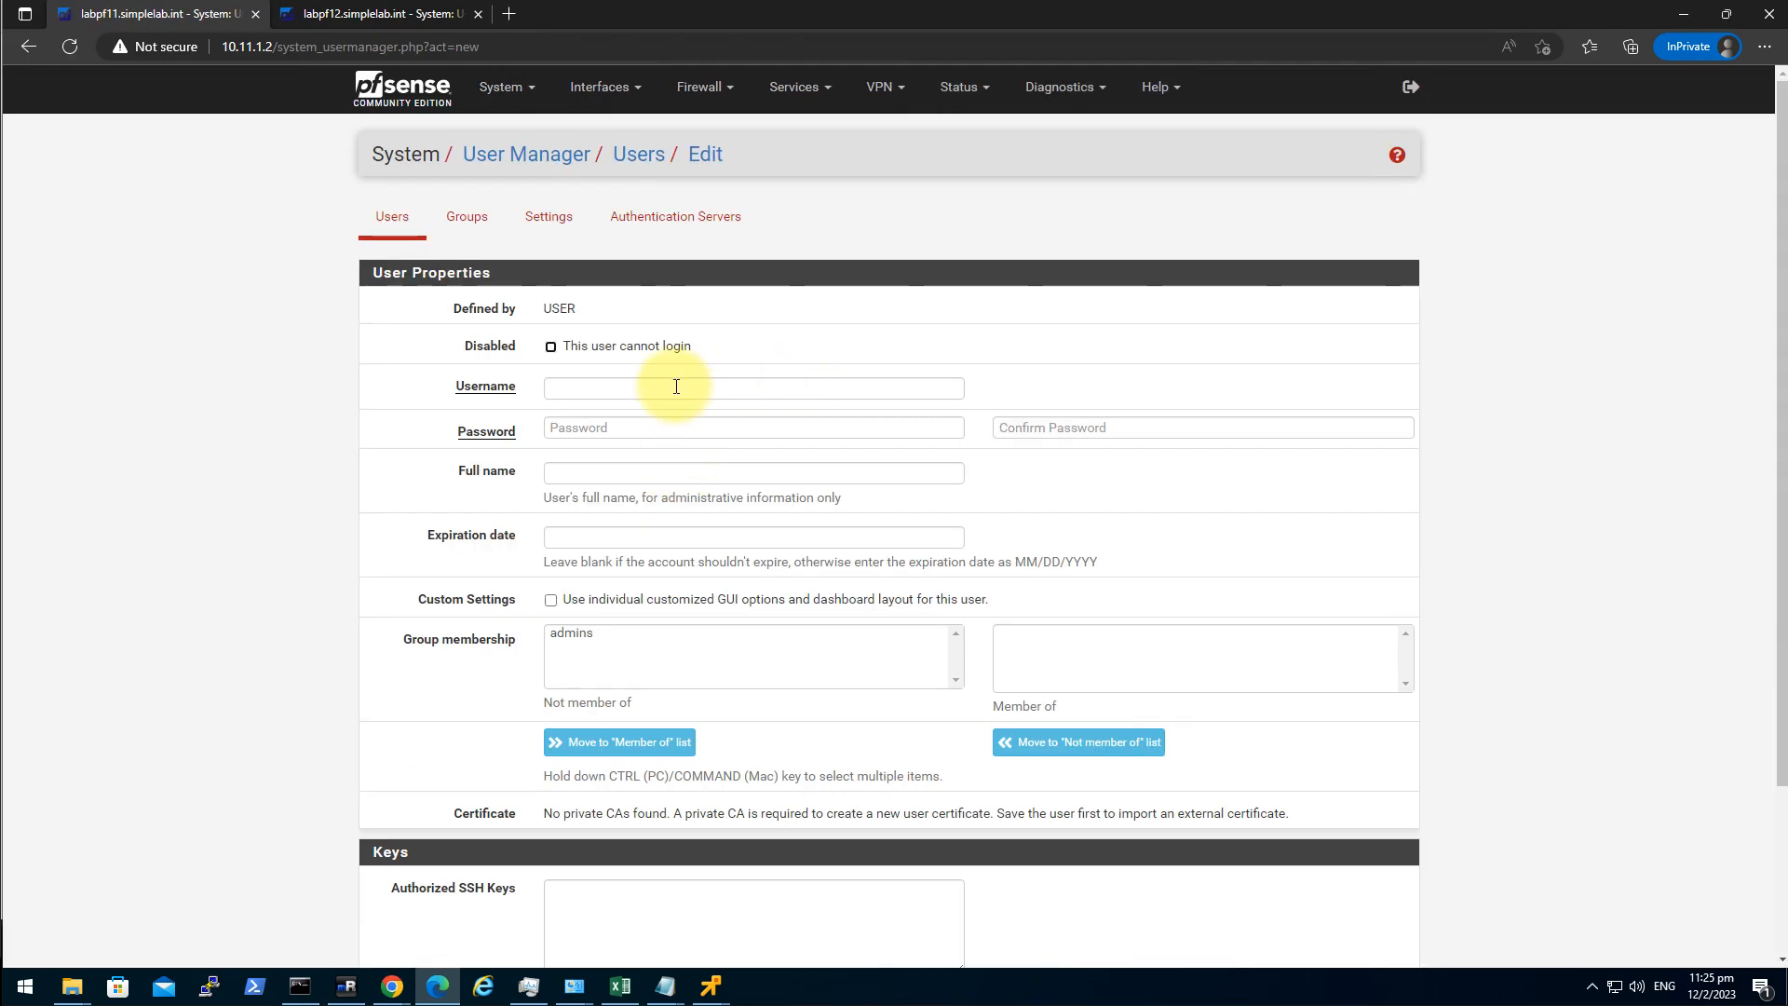
Create user hasync with its password on labpf11.
{"action": "left_click", "coordinate": [611, 385]}
{"action": "type", "text": "hasync"}
{"action": "key", "text": "Tab"}
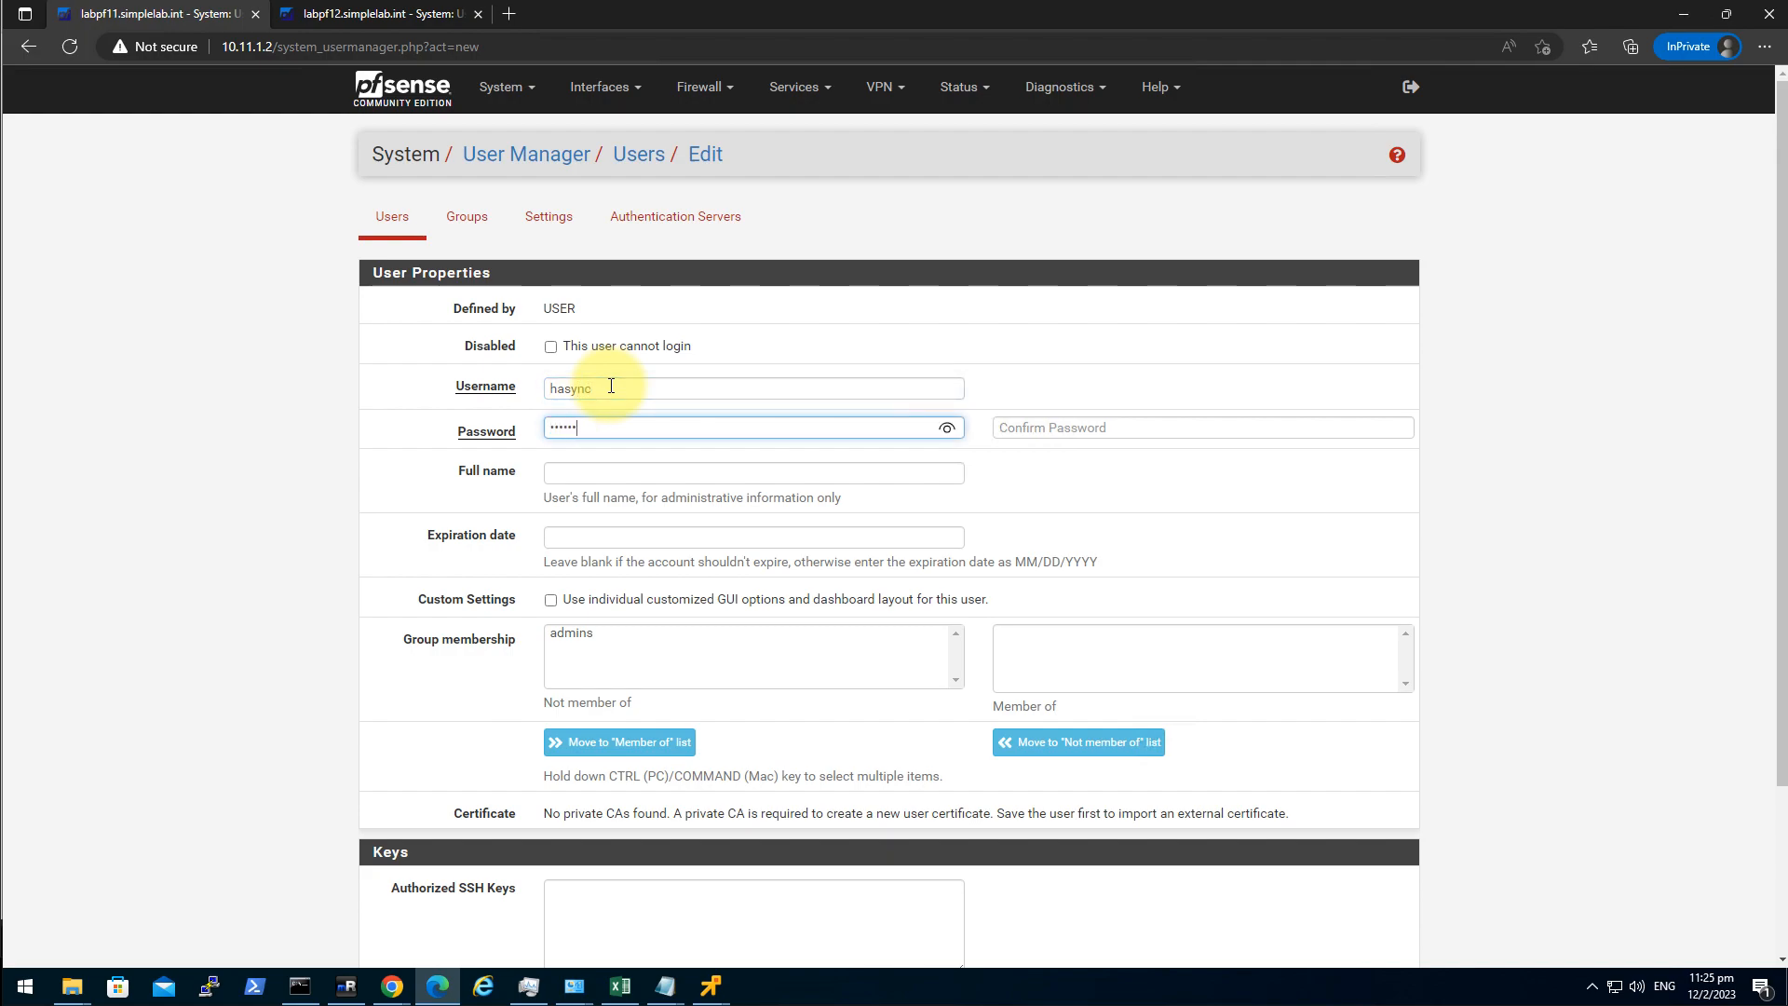
{"action": "key", "text": "Tab"}
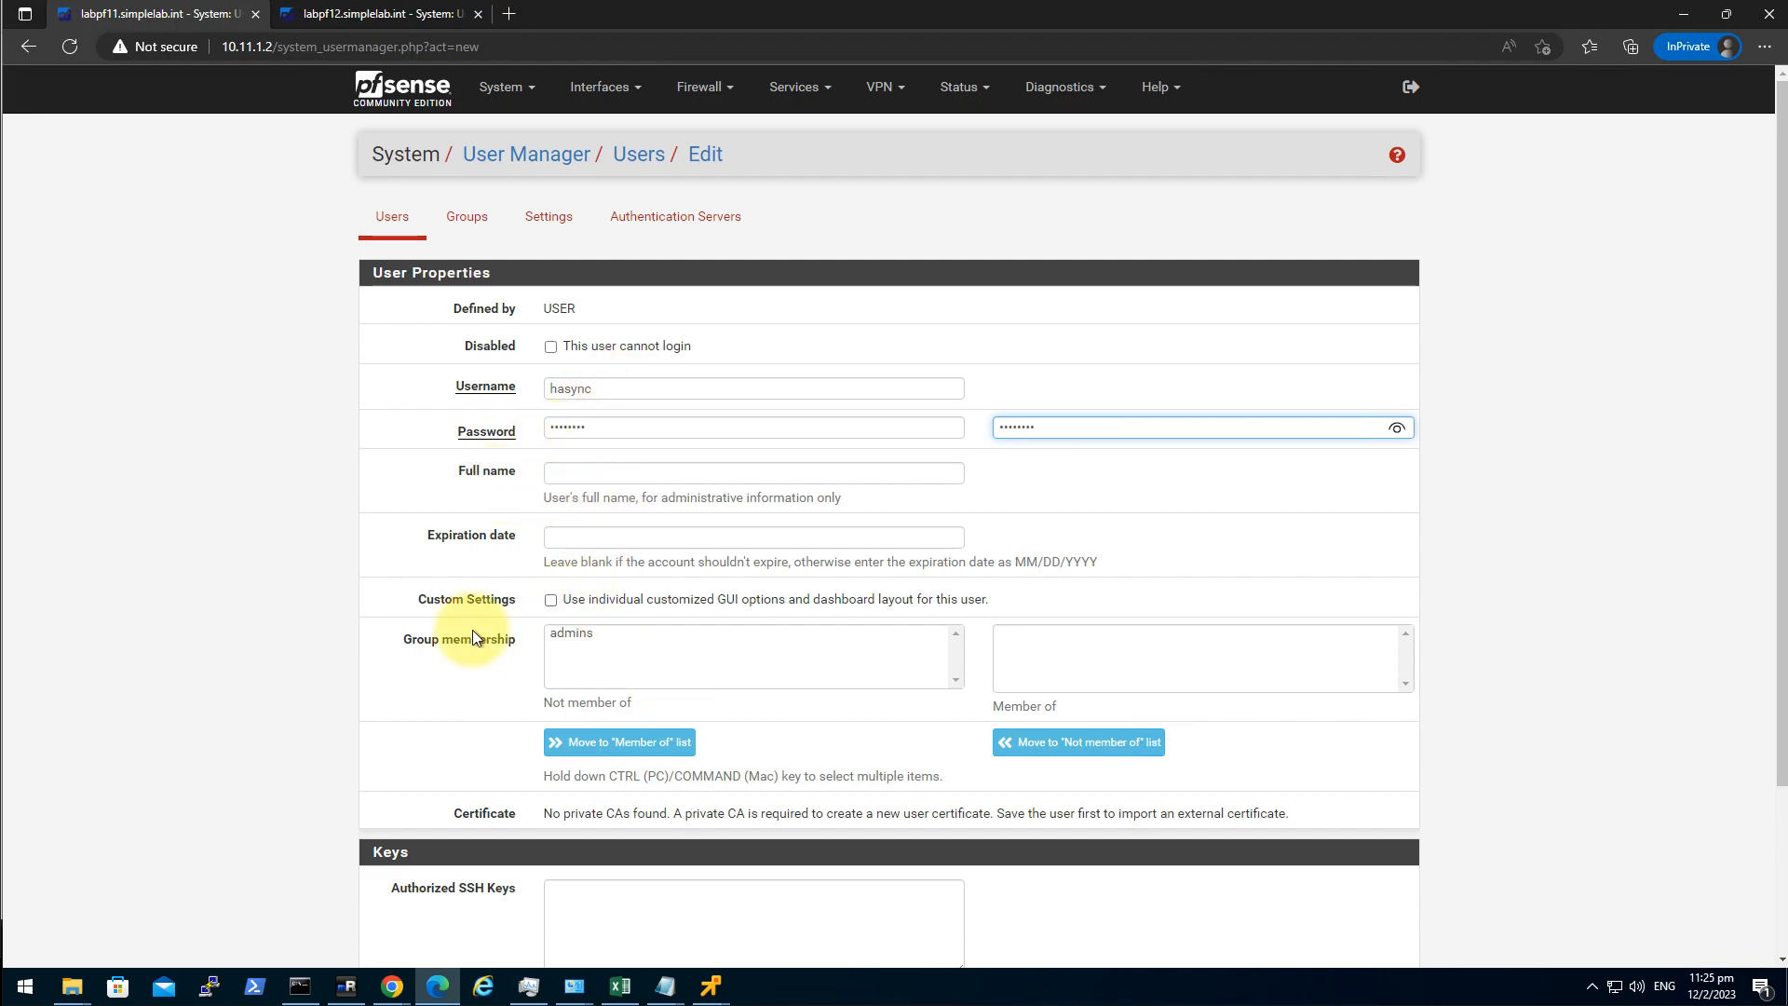
{"action": "scroll", "coordinate": [766, 842], "scroll_direction": "down", "scroll_amount": 2}
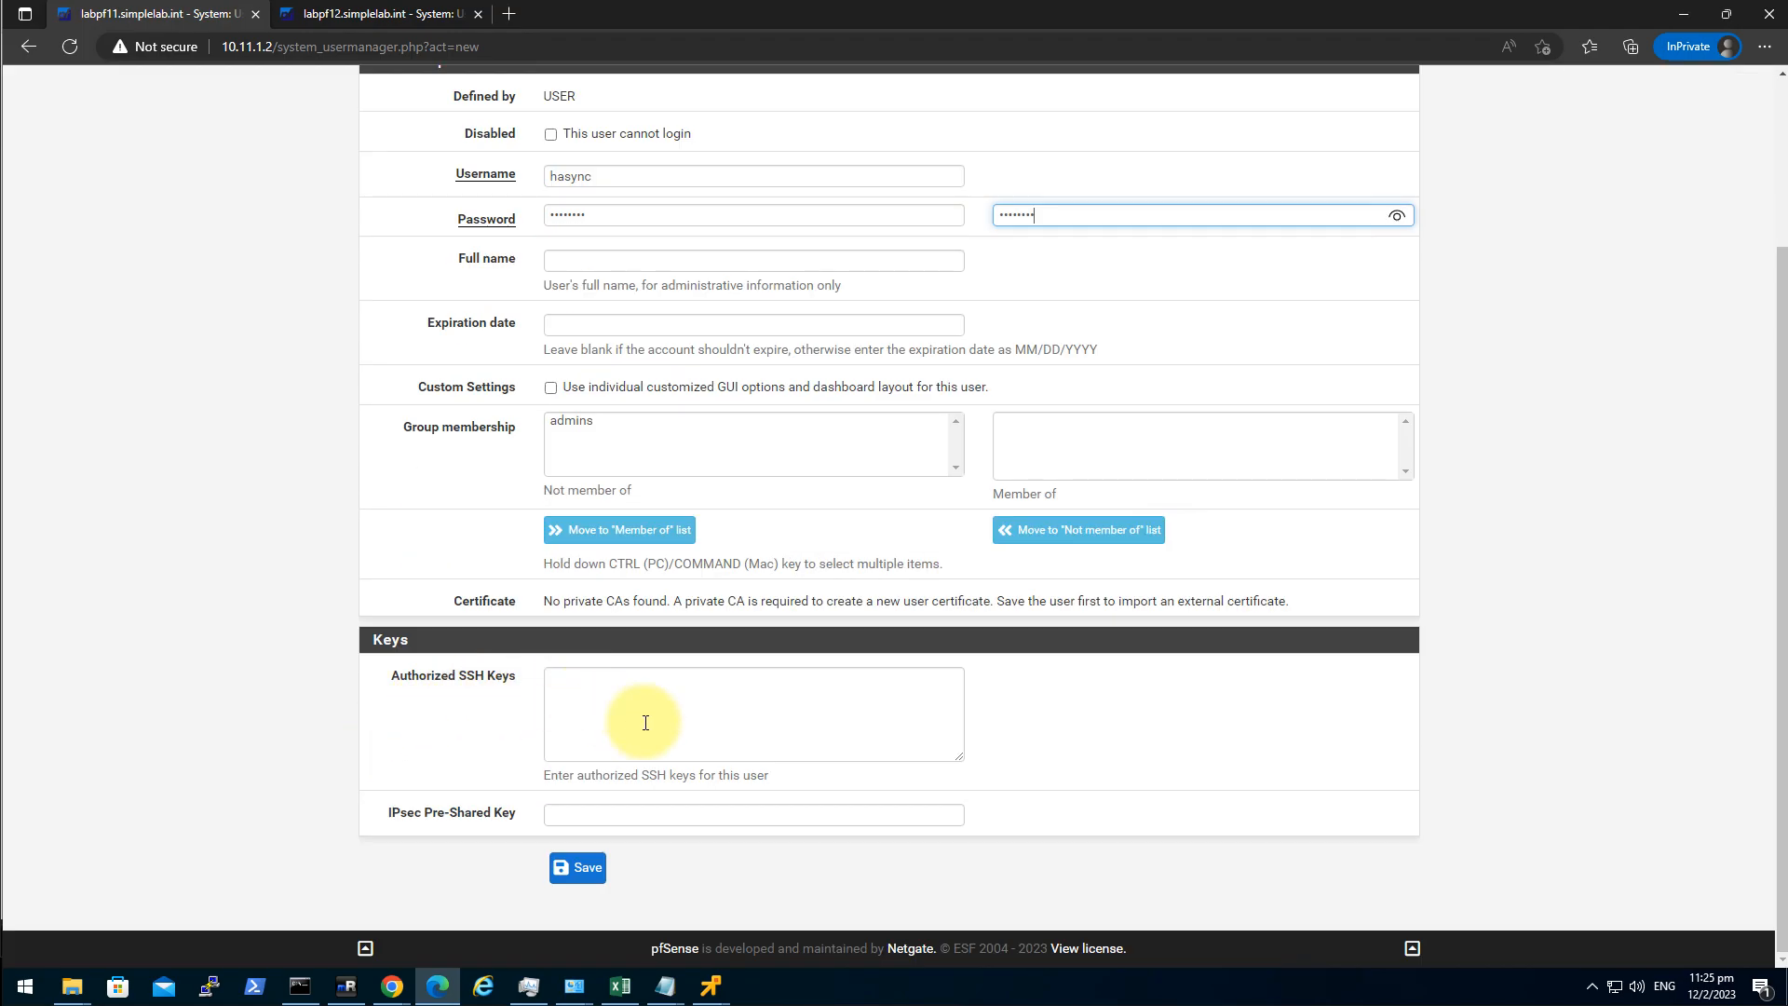
{"action": "scroll", "coordinate": [527, 552], "scroll_direction": "up", "scroll_amount": 2}
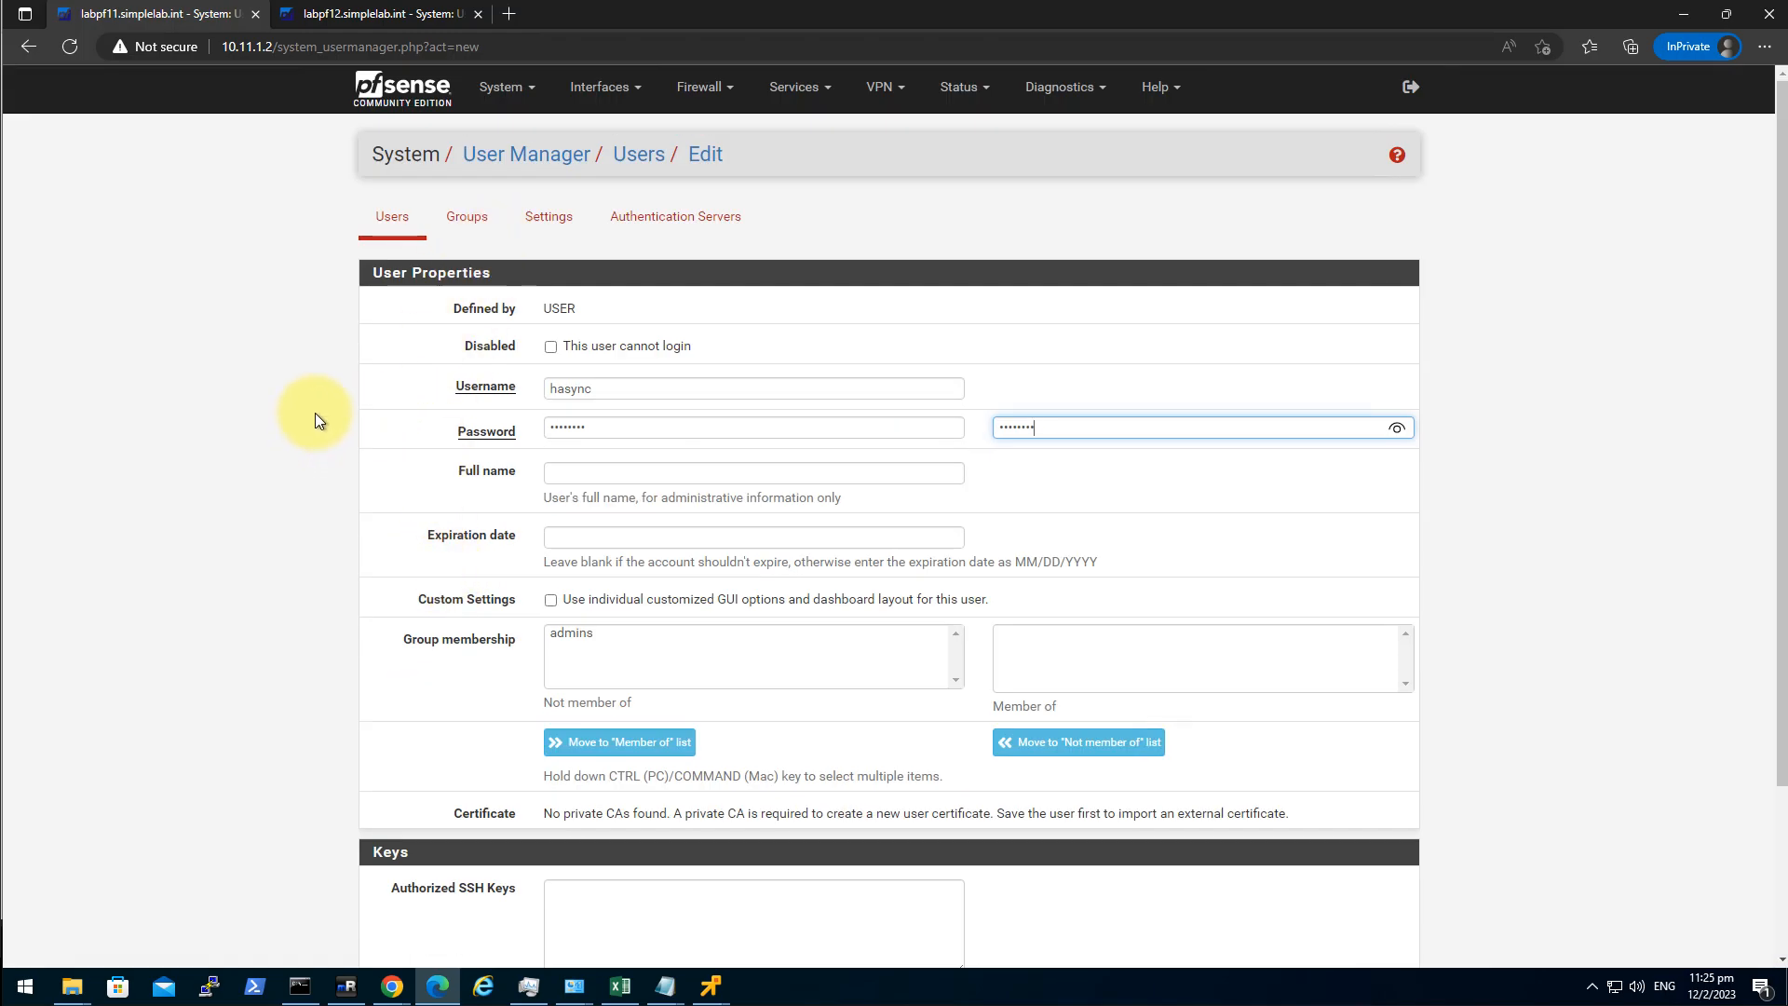
{"action": "scroll", "coordinate": [335, 438], "scroll_direction": "down", "scroll_amount": 2}
{"action": "left_click", "coordinate": [572, 864]}
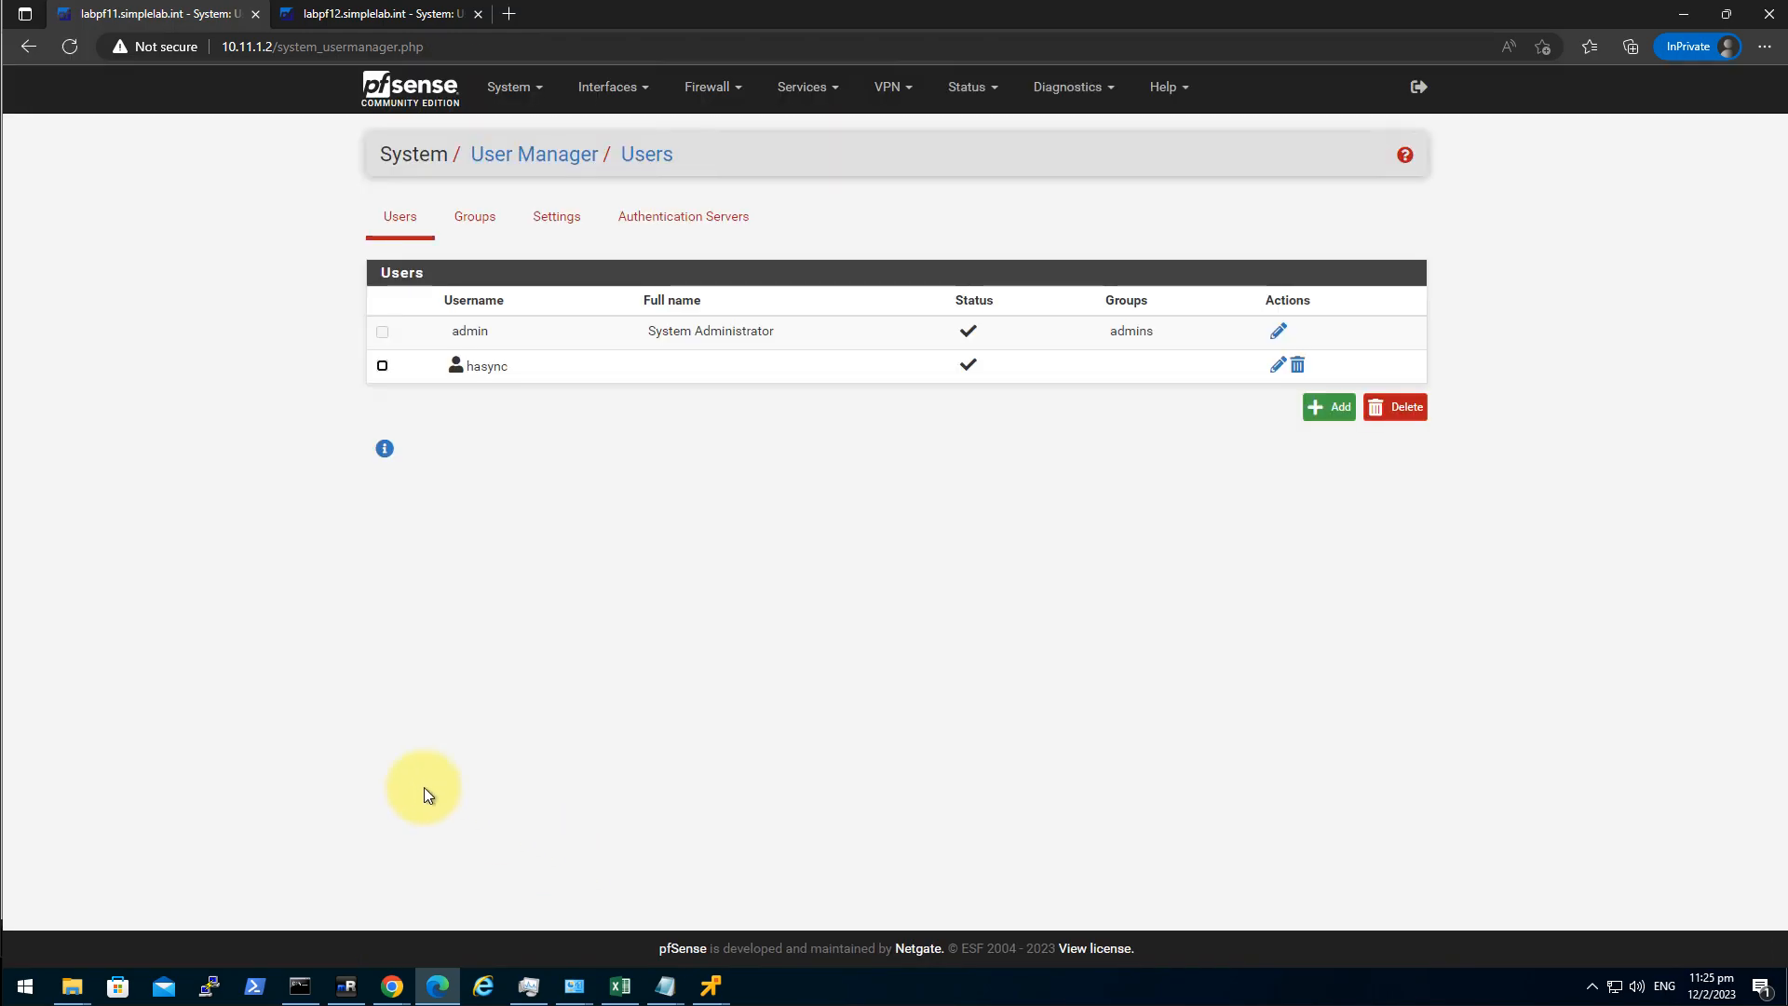
Grant hasync the 'System - HA node sync' privilege and save.
{"action": "left_click", "coordinate": [1278, 367]}
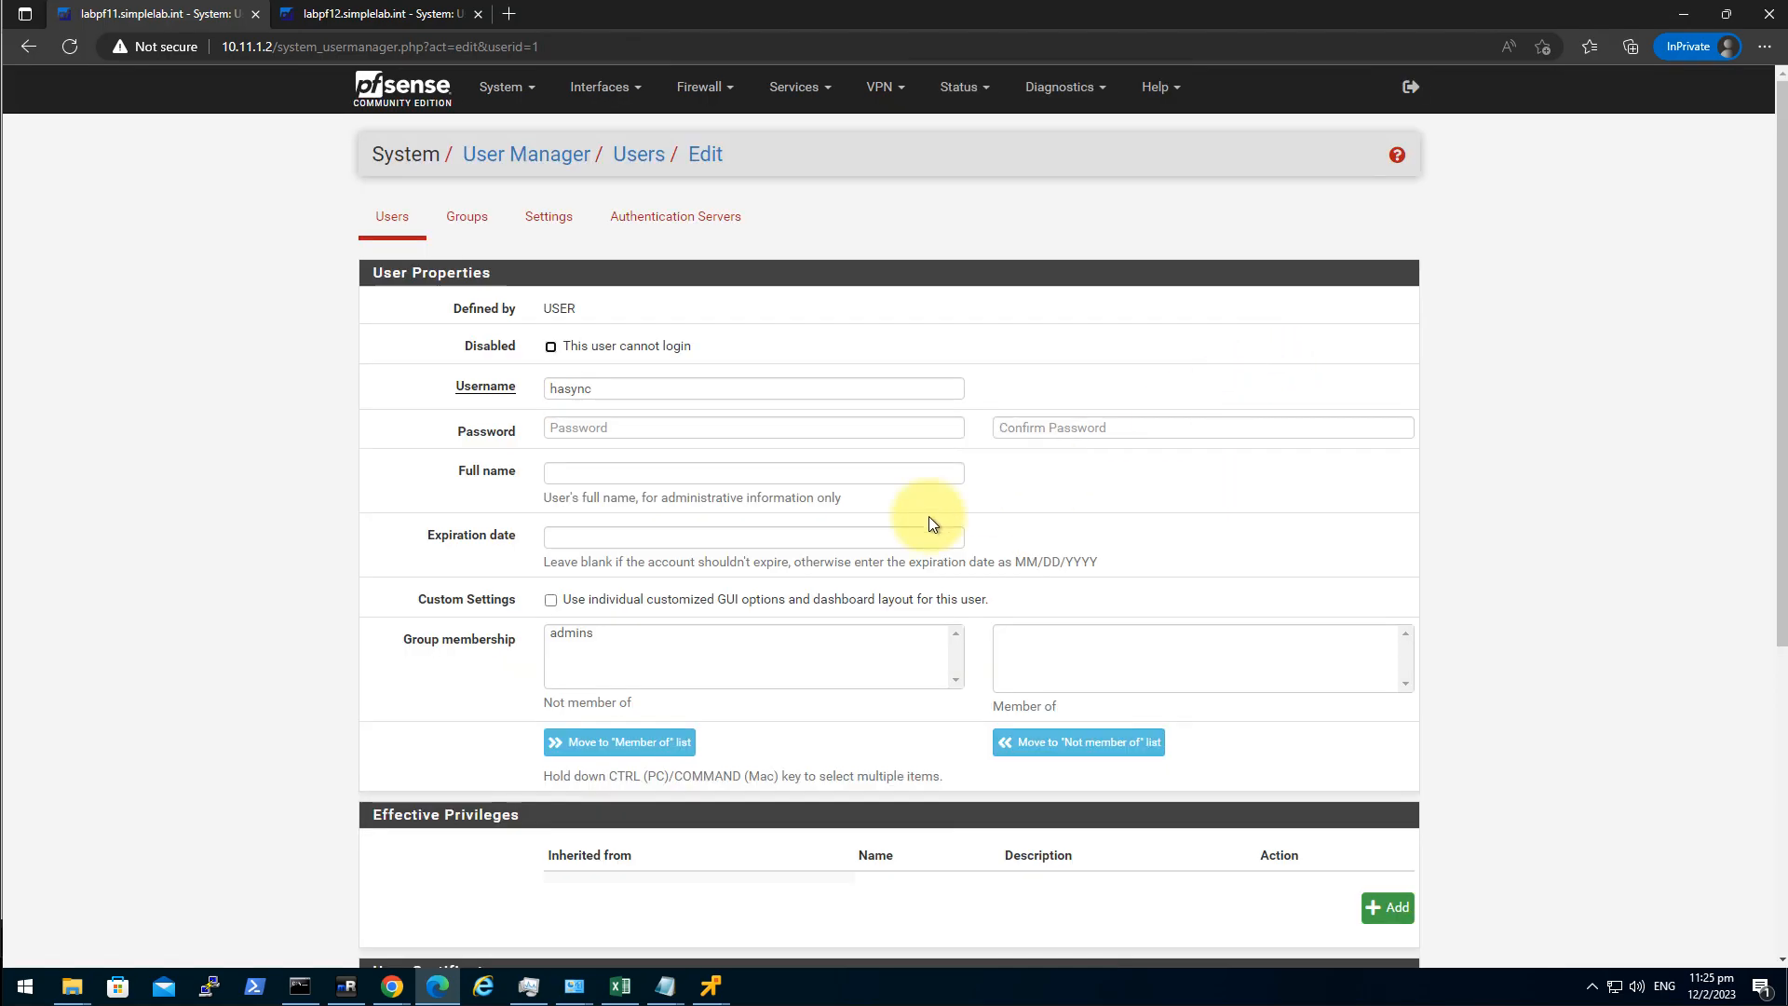
{"action": "scroll", "coordinate": [586, 612], "scroll_direction": "down", "scroll_amount": 3}
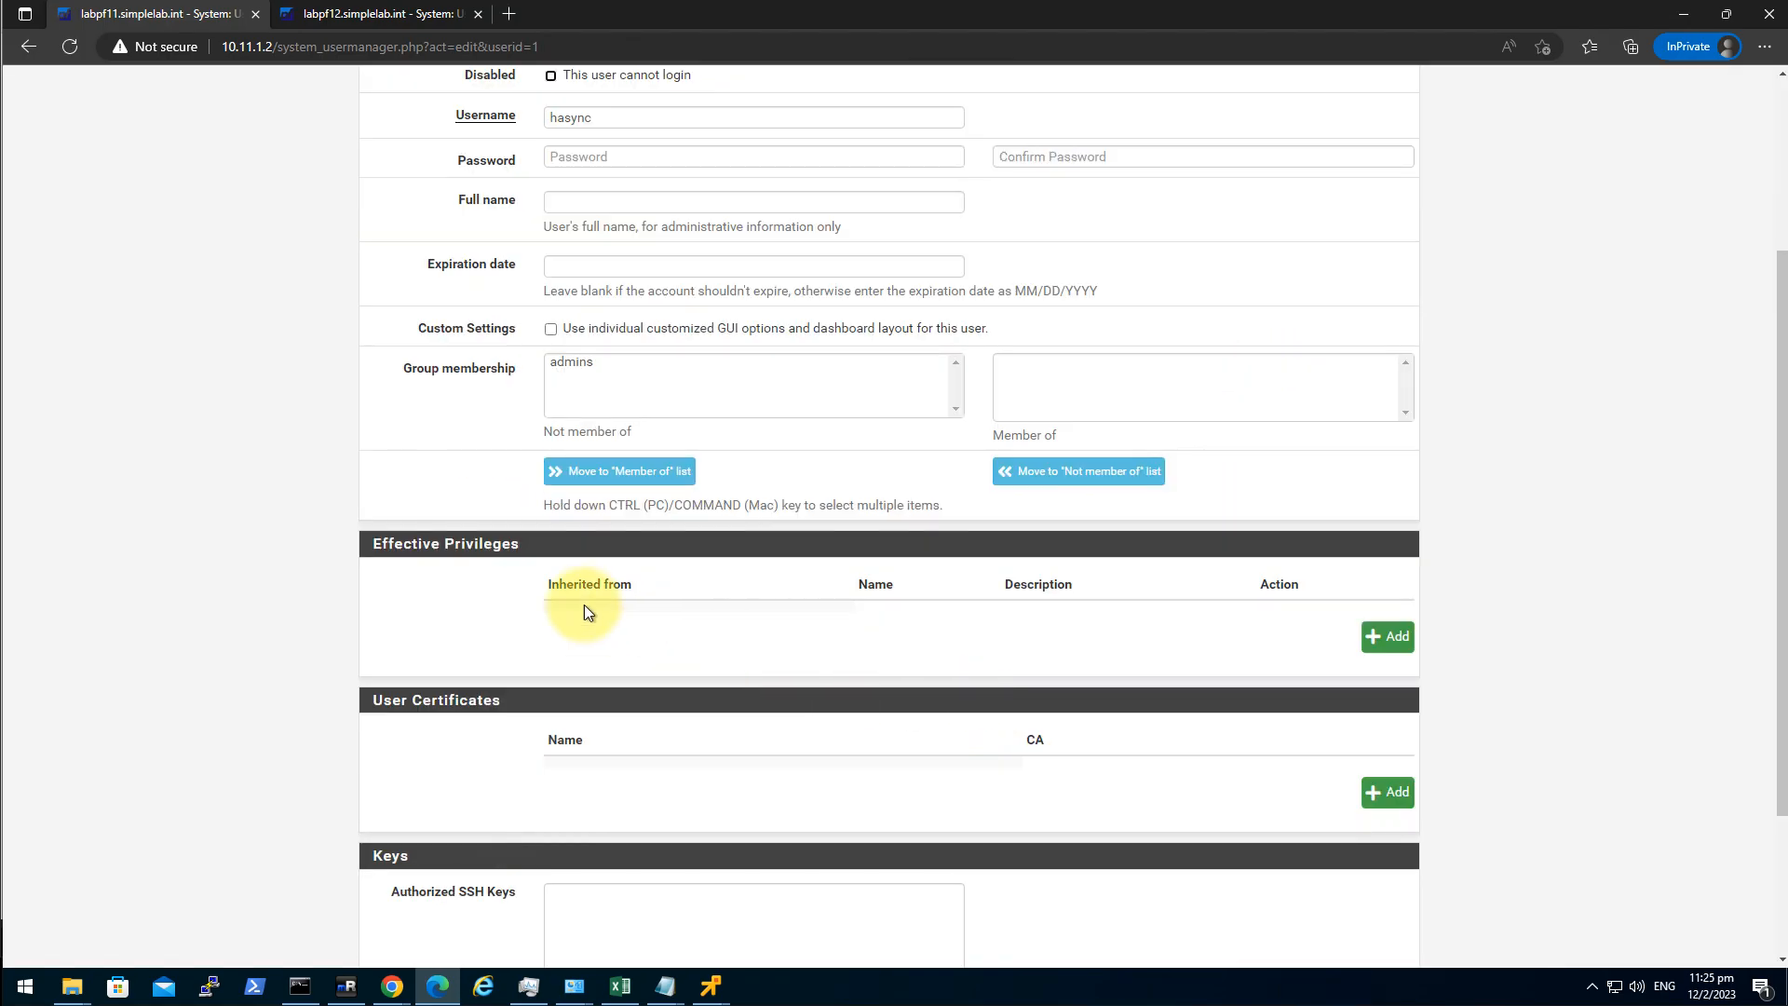
{"action": "left_click", "coordinate": [1387, 636]}
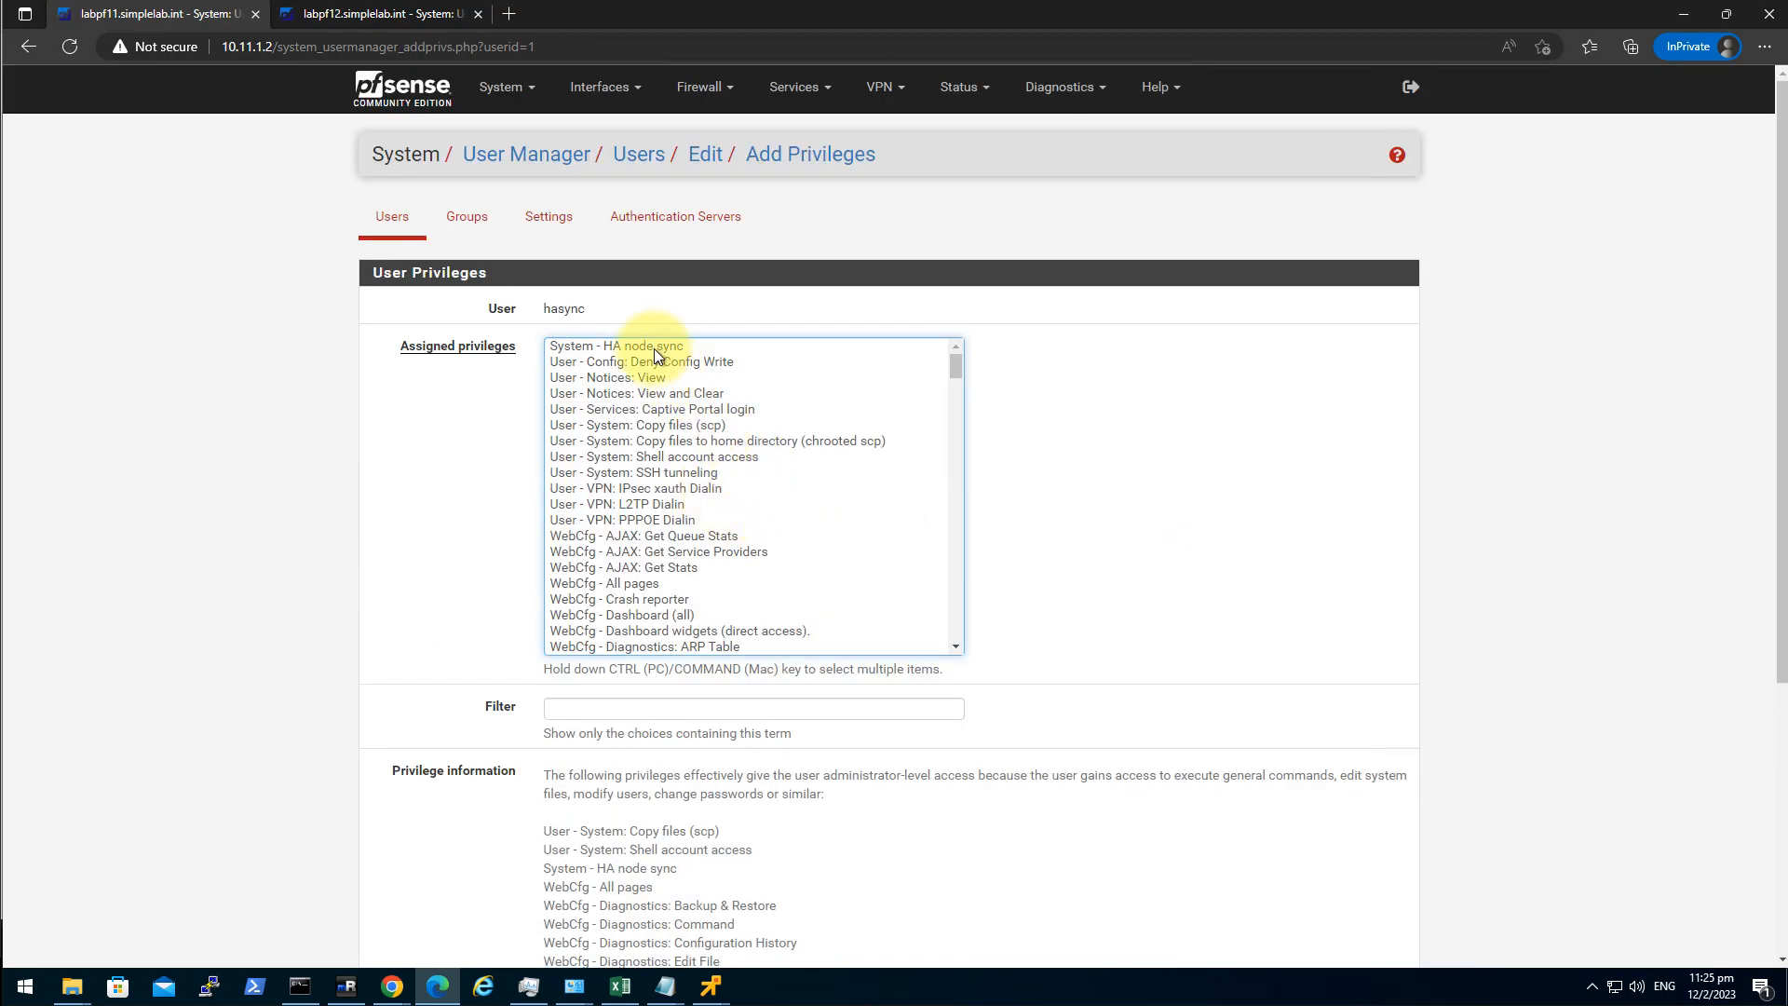
{"action": "left_click", "coordinate": [651, 347]}
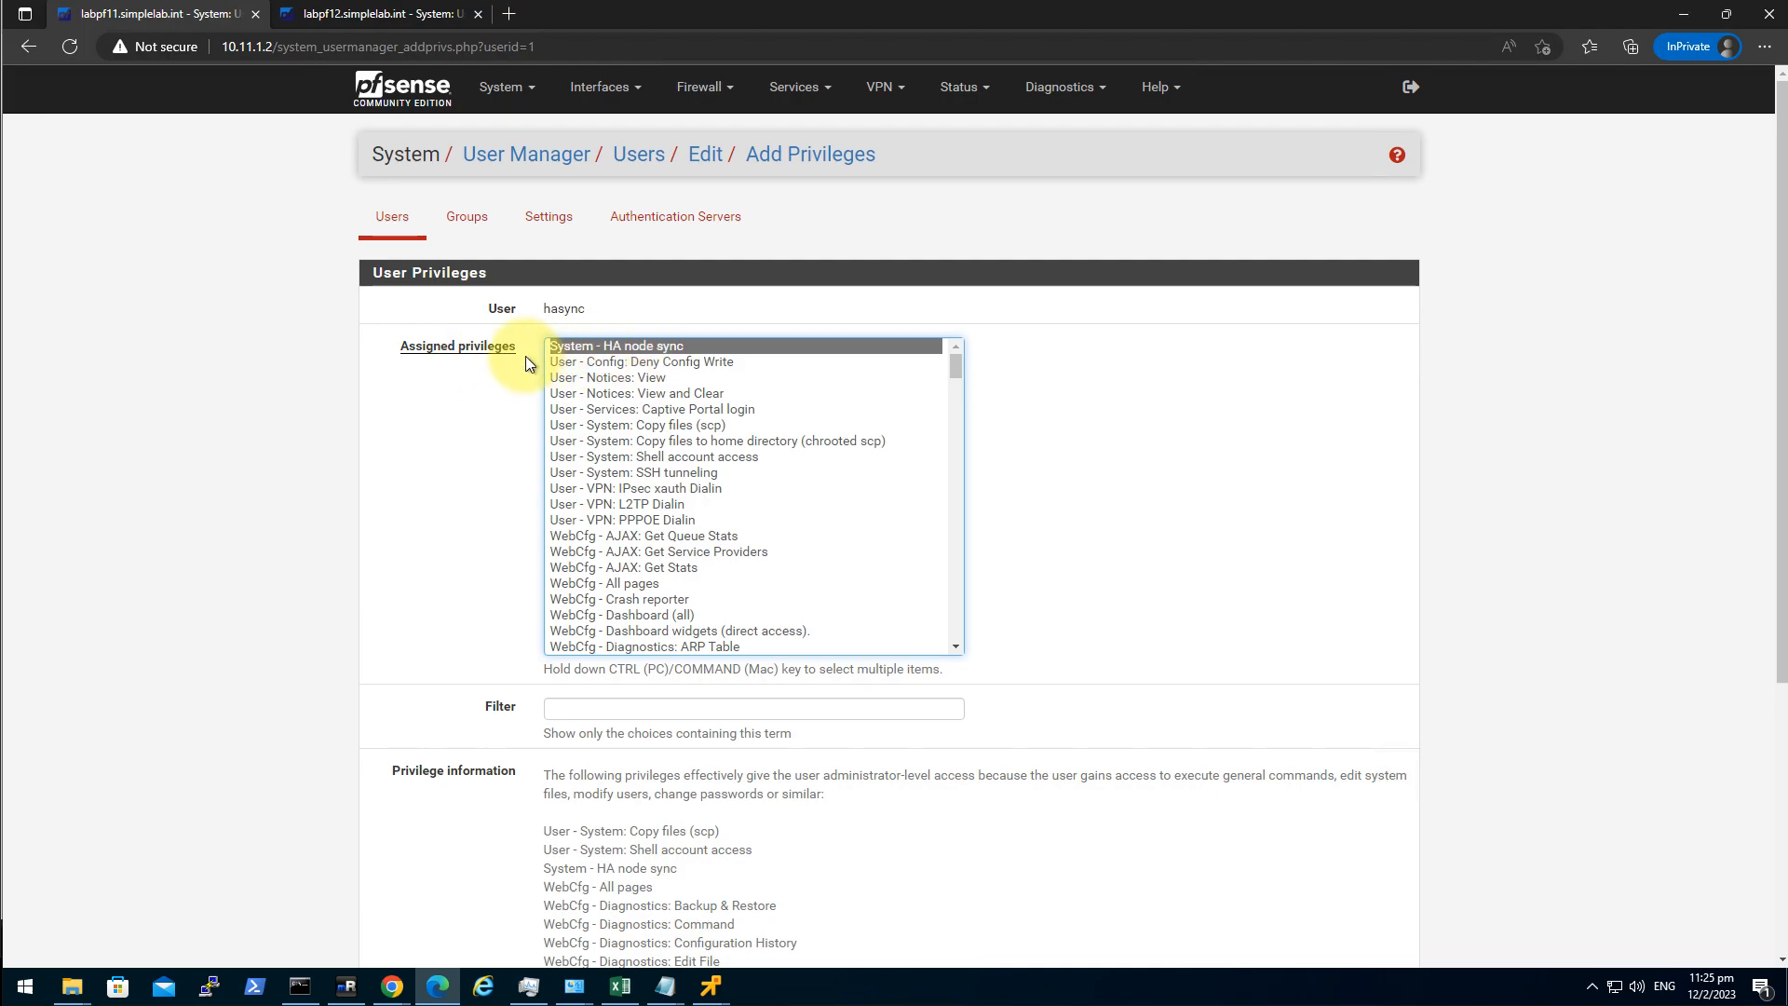
{"action": "scroll", "coordinate": [1214, 388], "scroll_direction": "down", "scroll_amount": 4}
{"action": "left_click", "coordinate": [579, 830]}
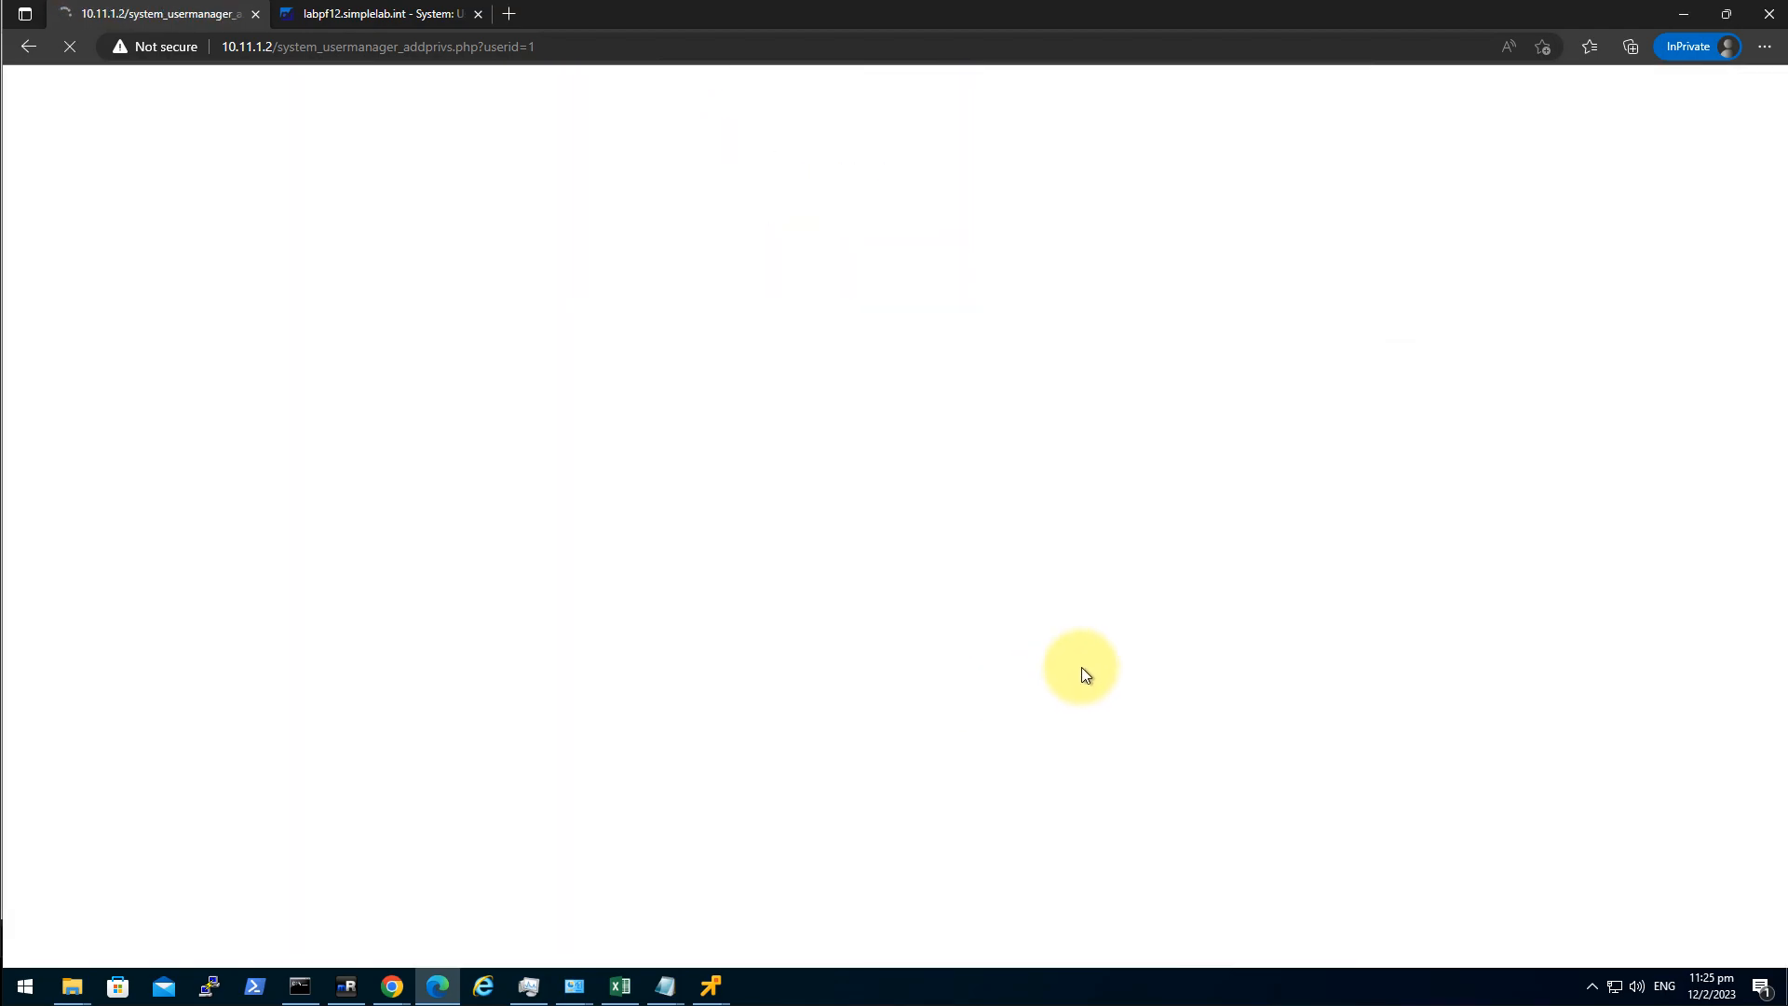
{"action": "scroll", "coordinate": [885, 711], "scroll_direction": "down", "scroll_amount": 5}
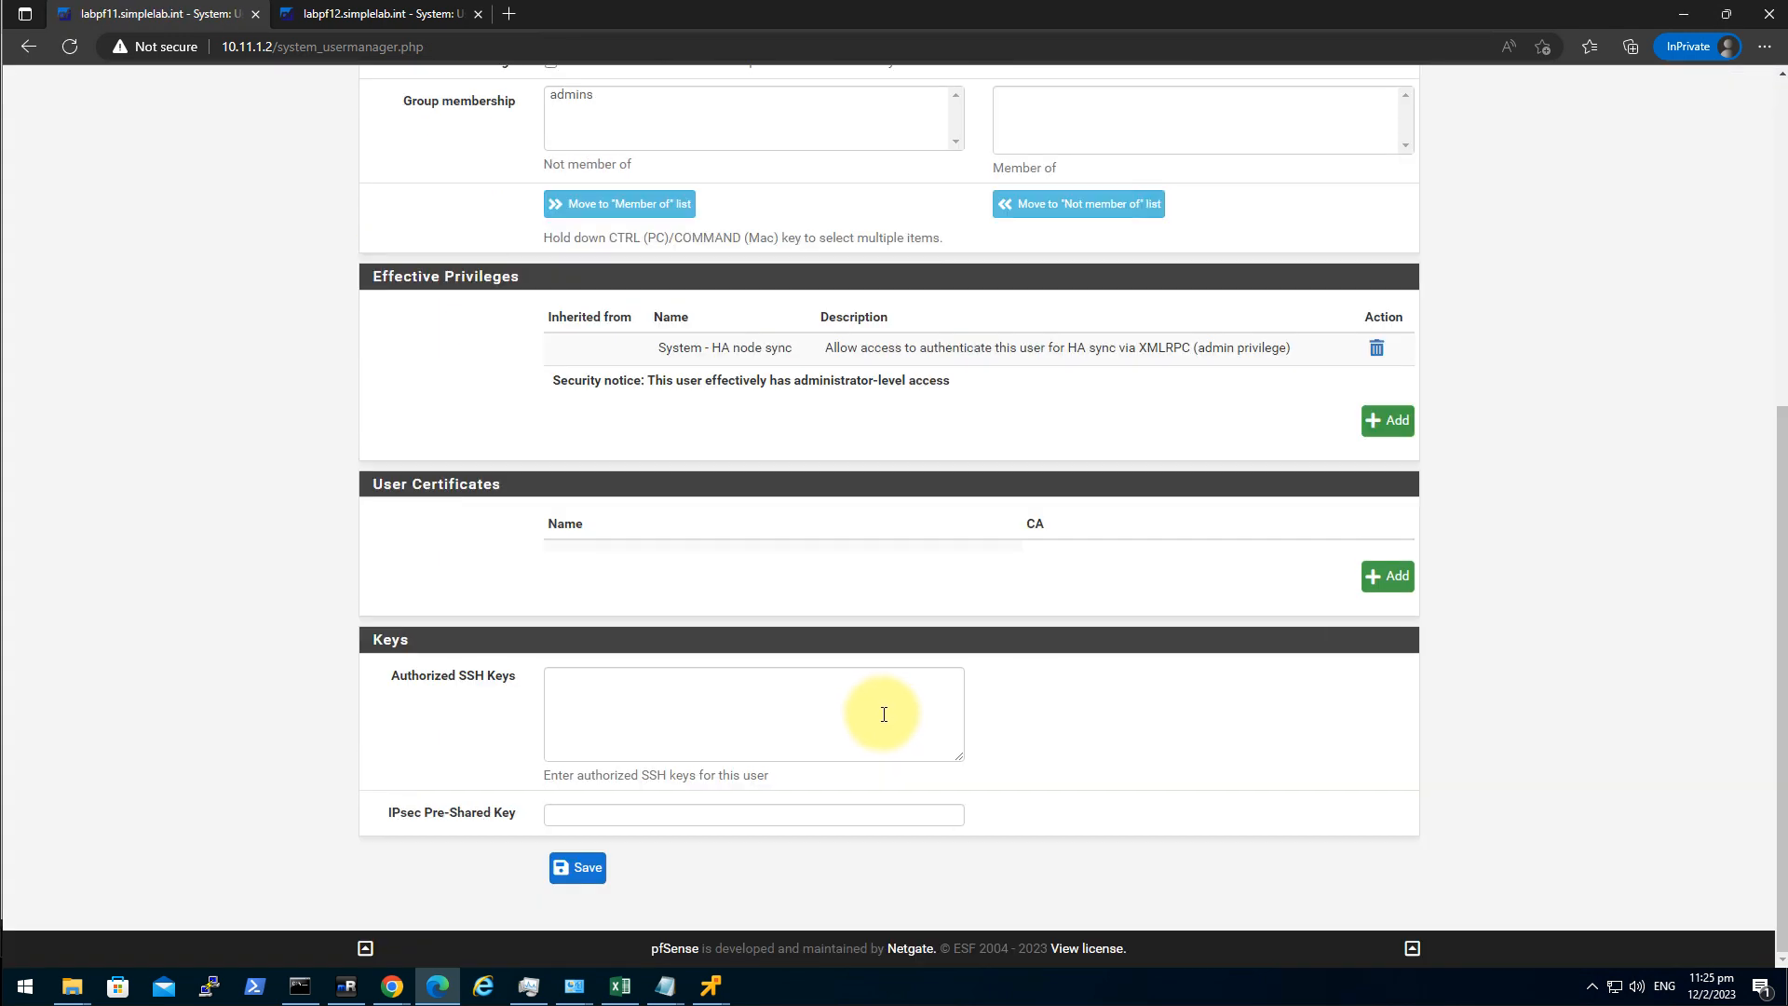
{"action": "left_click", "coordinate": [578, 867]}
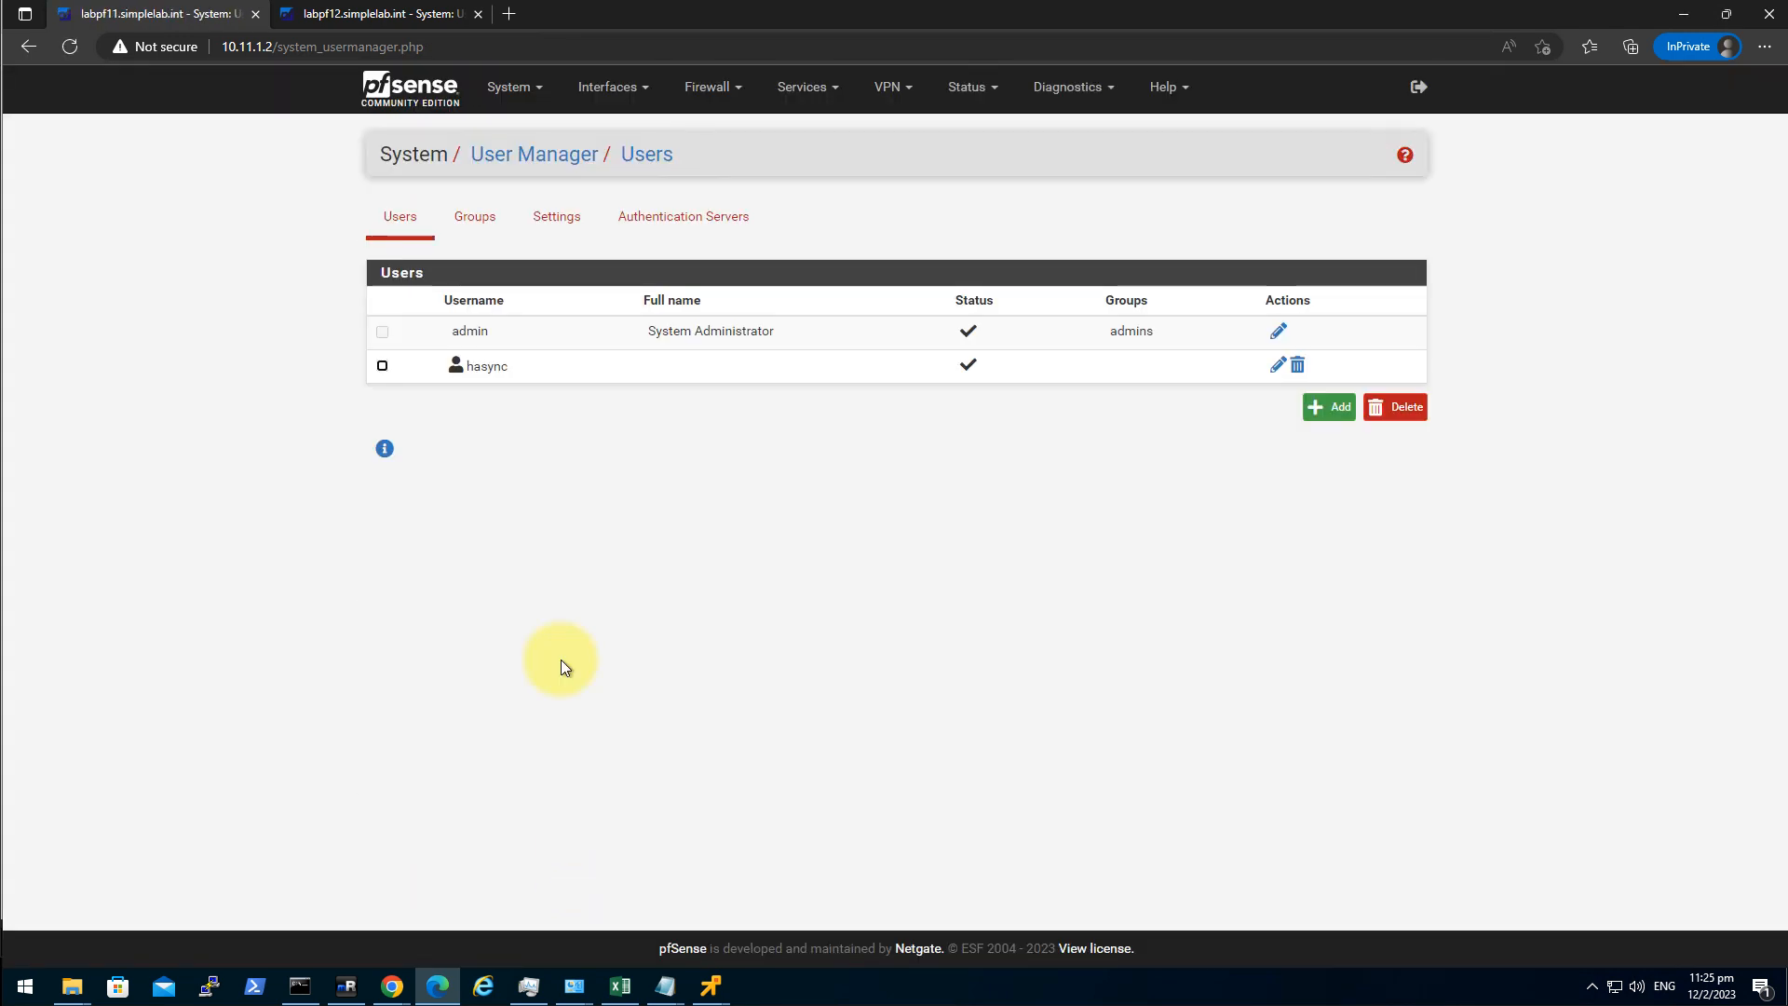
Refresh labpf12's user list to confirm hasync synced, then return to labpf11.
{"action": "left_click", "coordinate": [319, 14]}
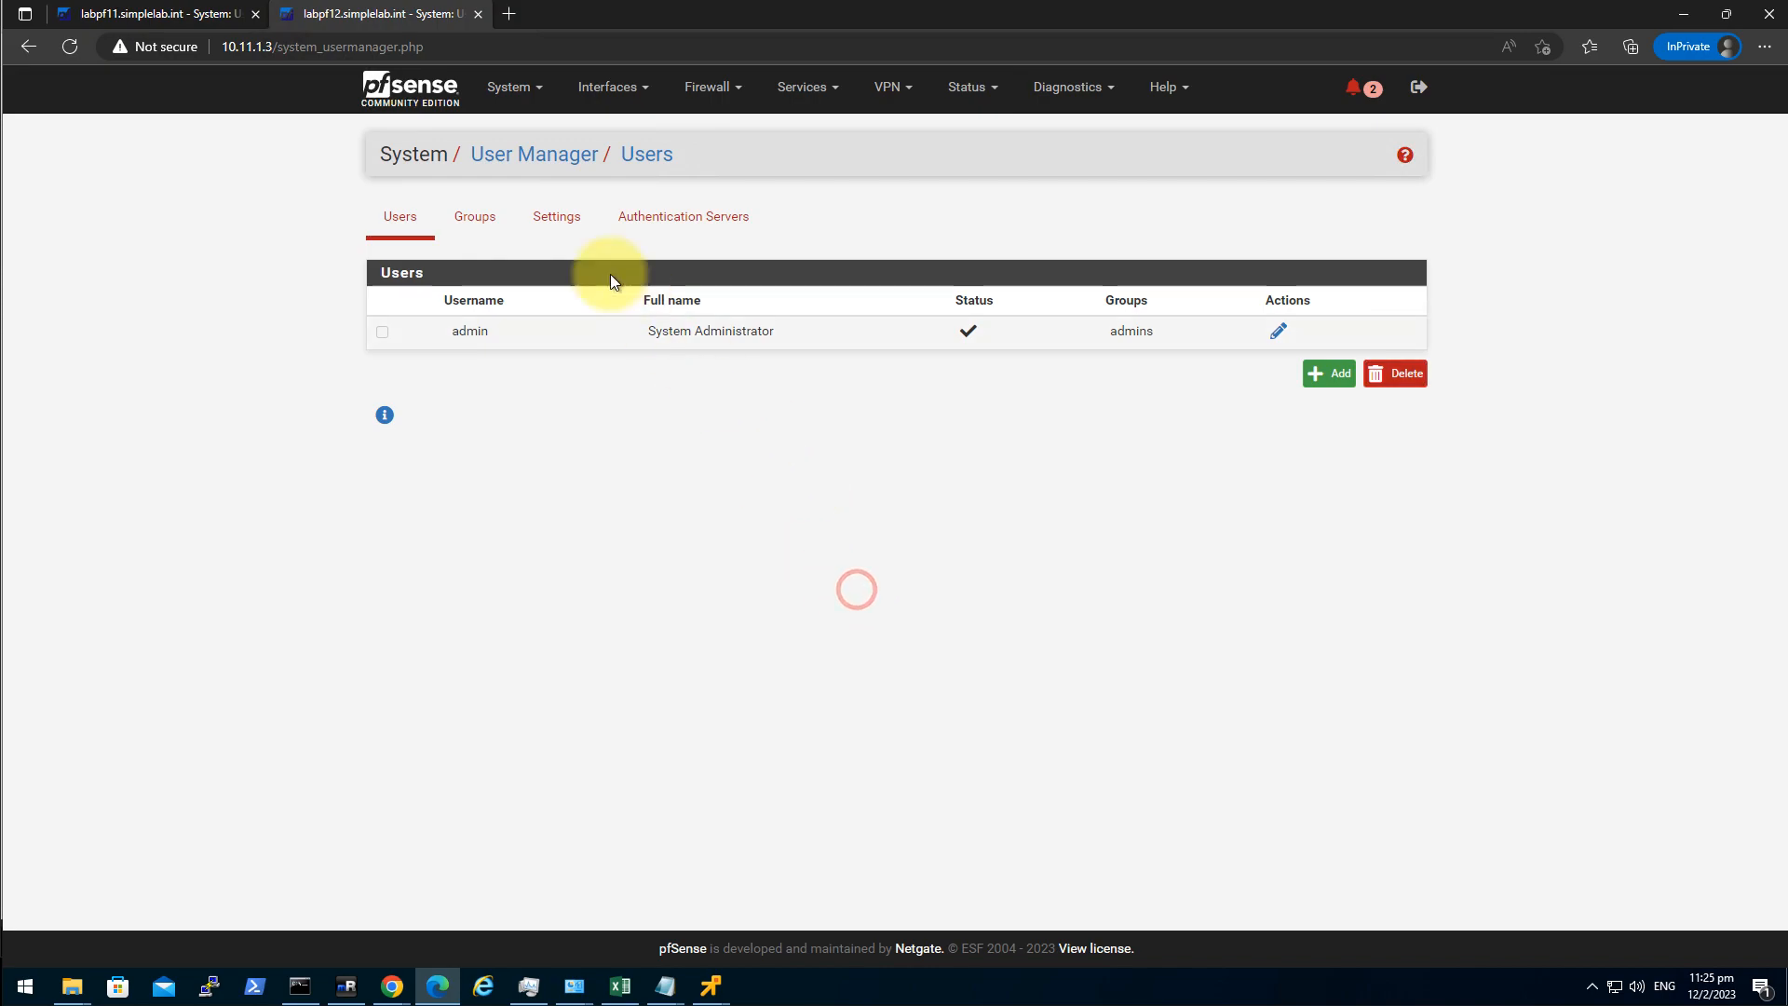
{"action": "left_click", "coordinate": [642, 154]}
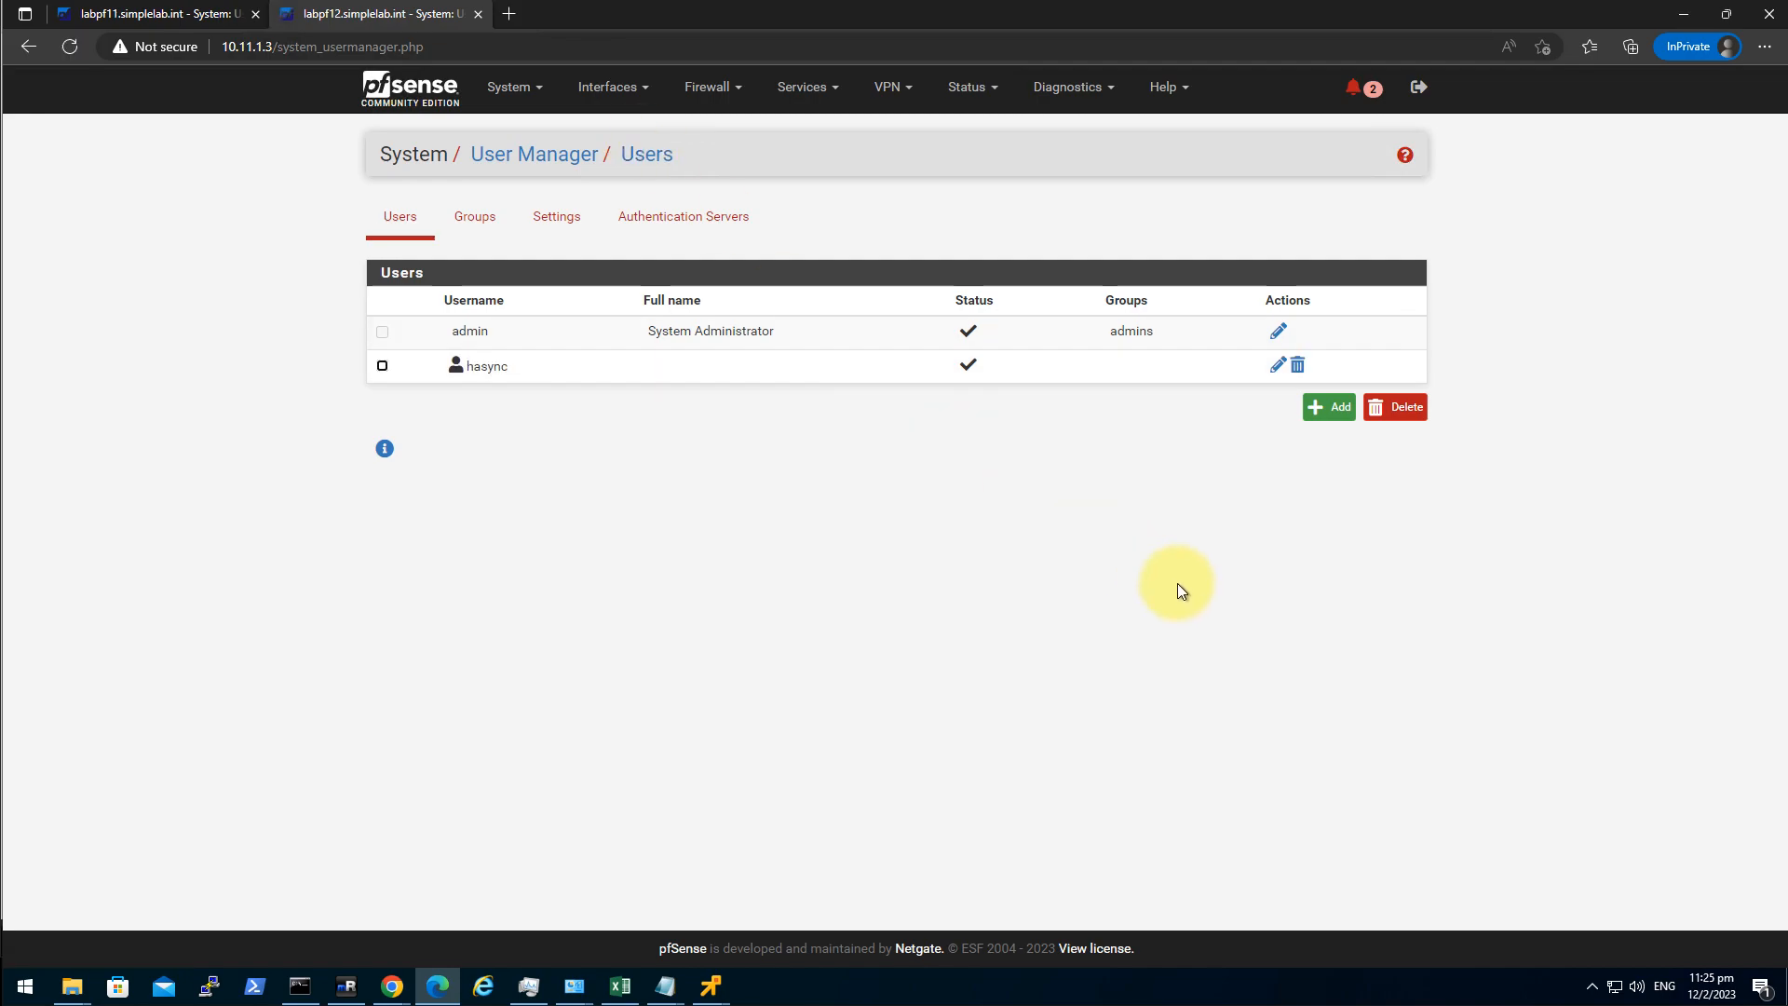
{"action": "left_click", "coordinate": [191, 14]}
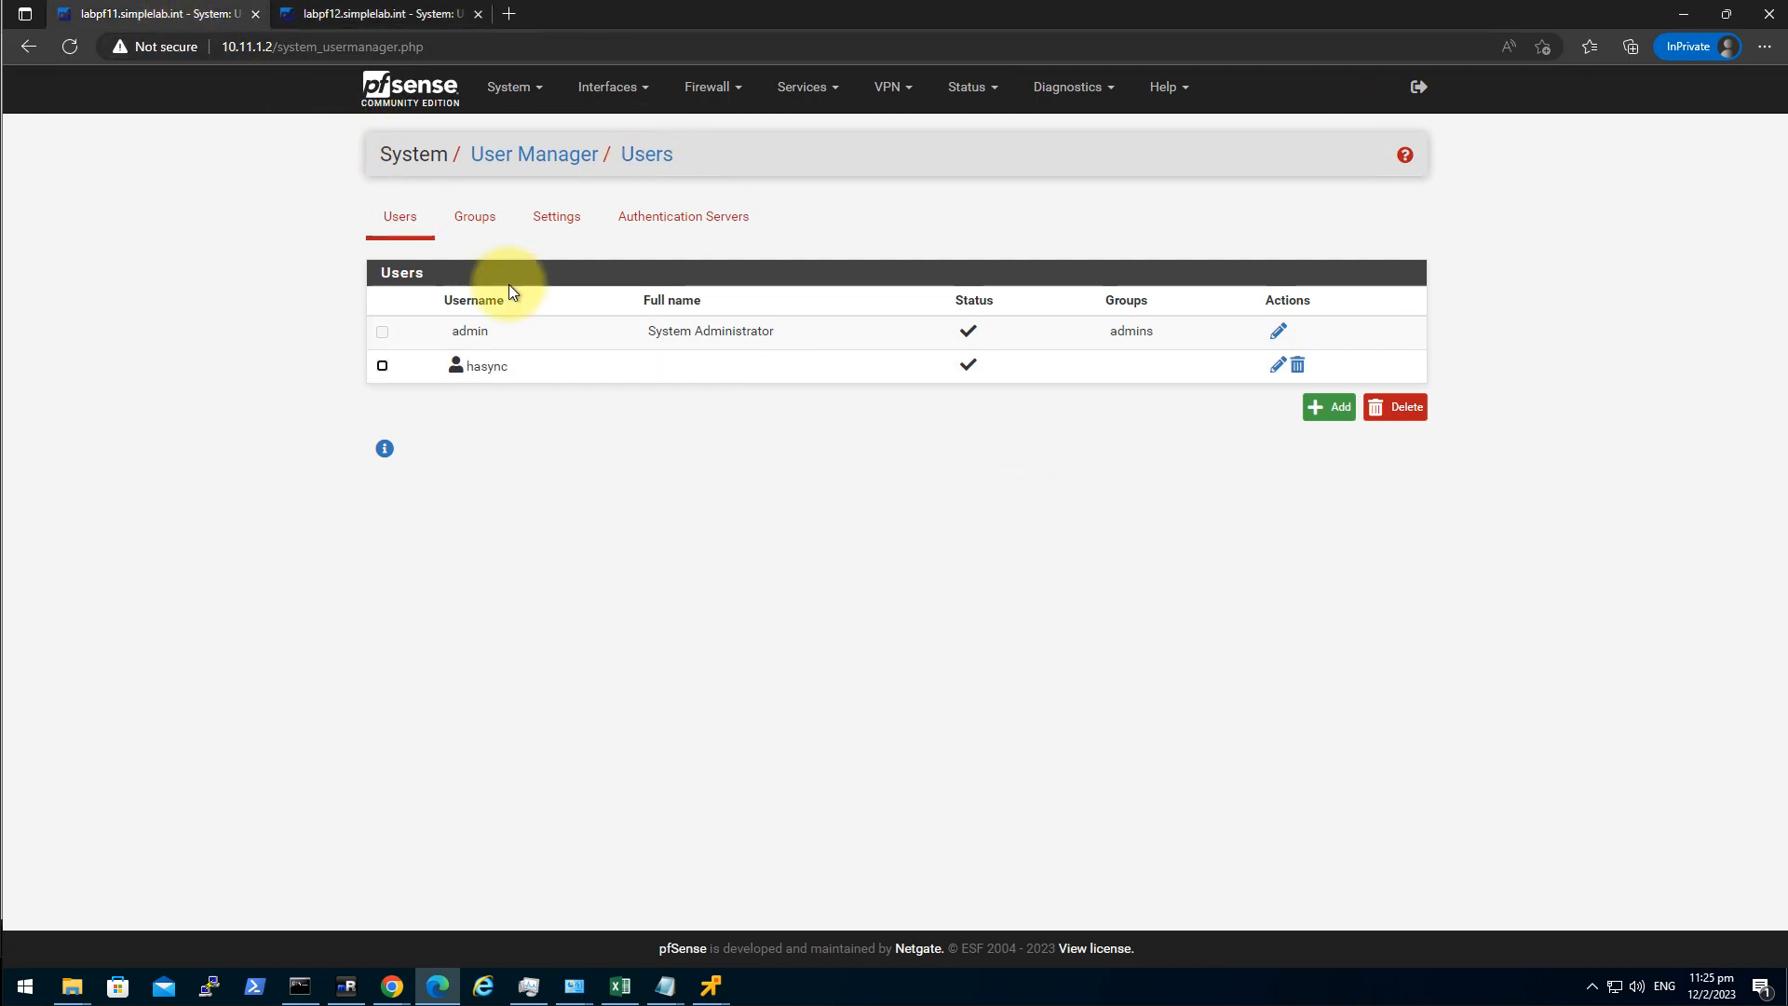
{"action": "left_click", "coordinate": [503, 90]}
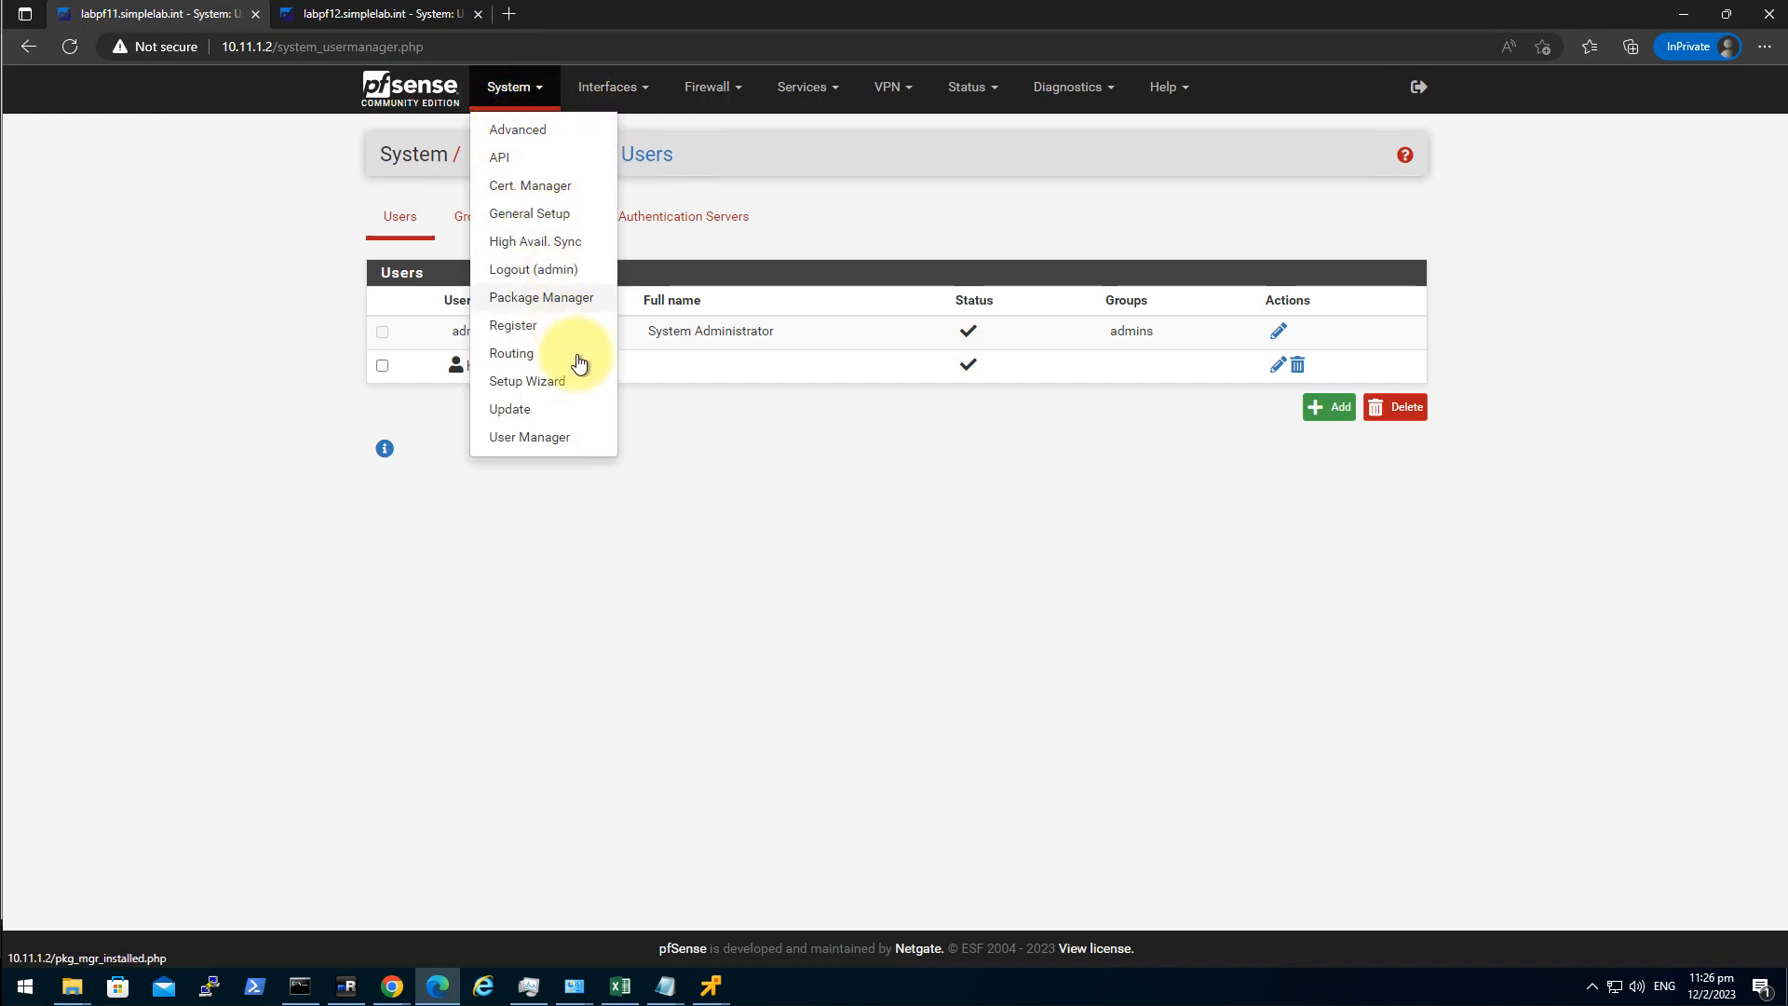
Change the HA Sync remote username to hasync, enter its password twice, and save.
{"action": "left_click", "coordinate": [574, 244]}
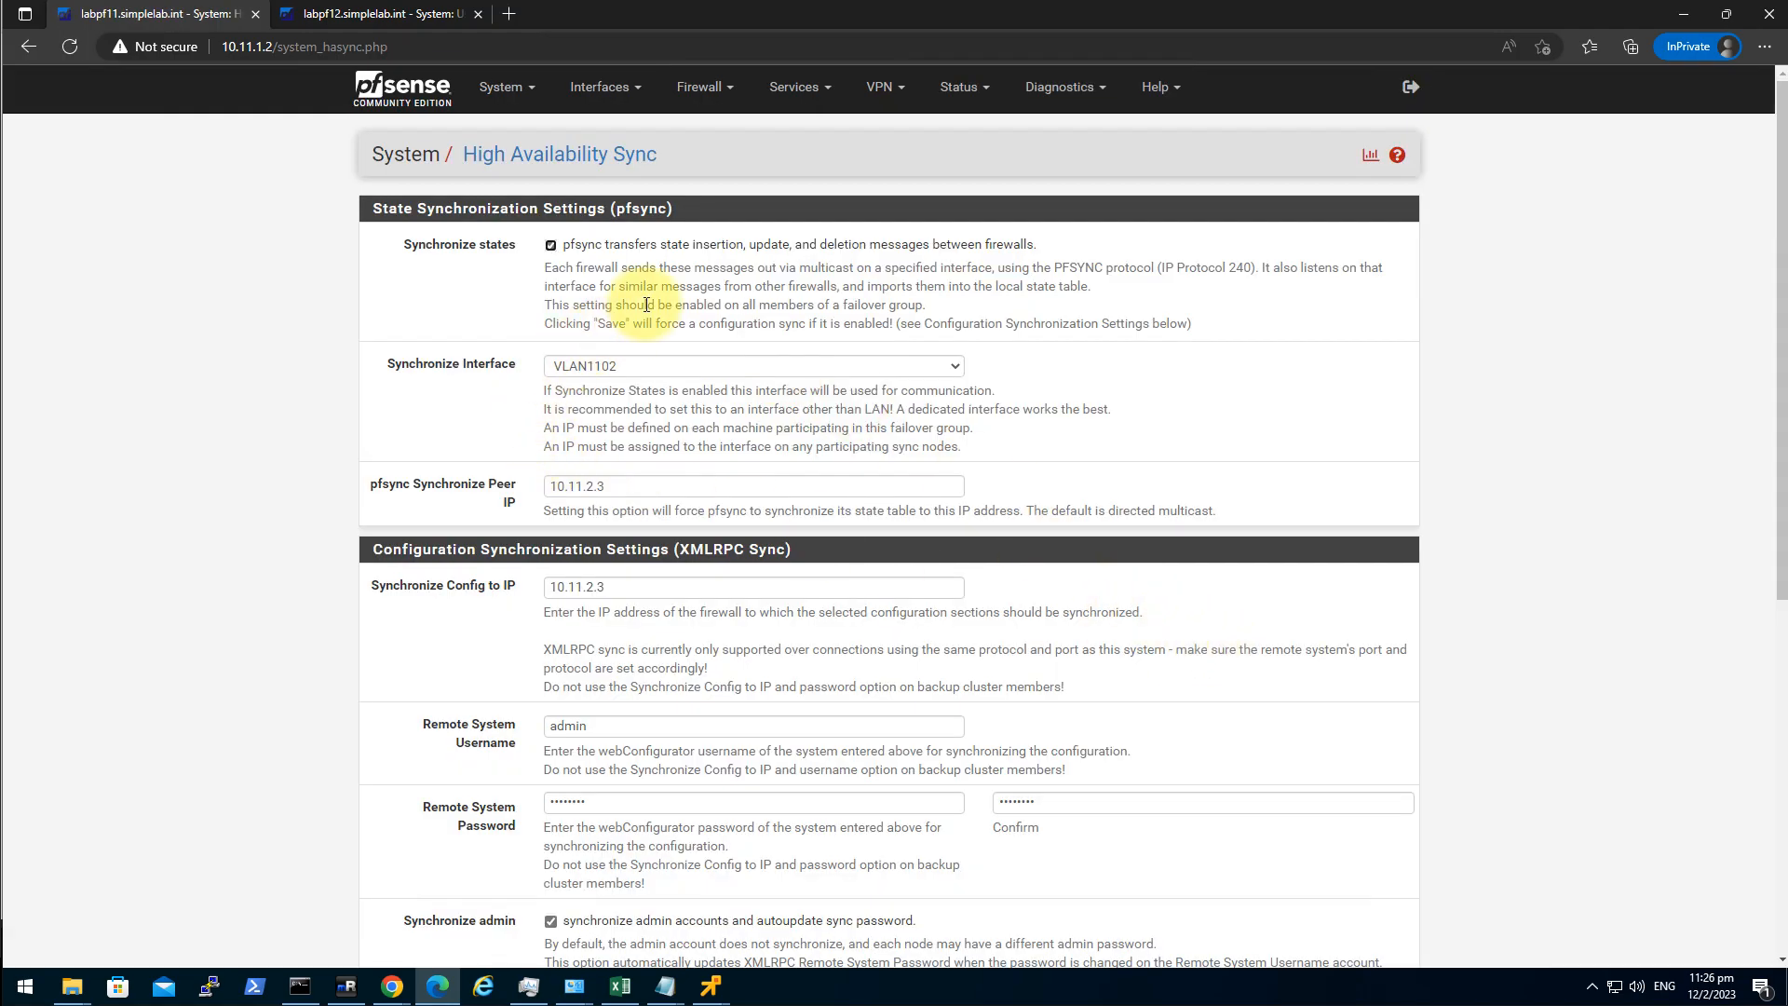
{"action": "double_click", "coordinate": [650, 727]}
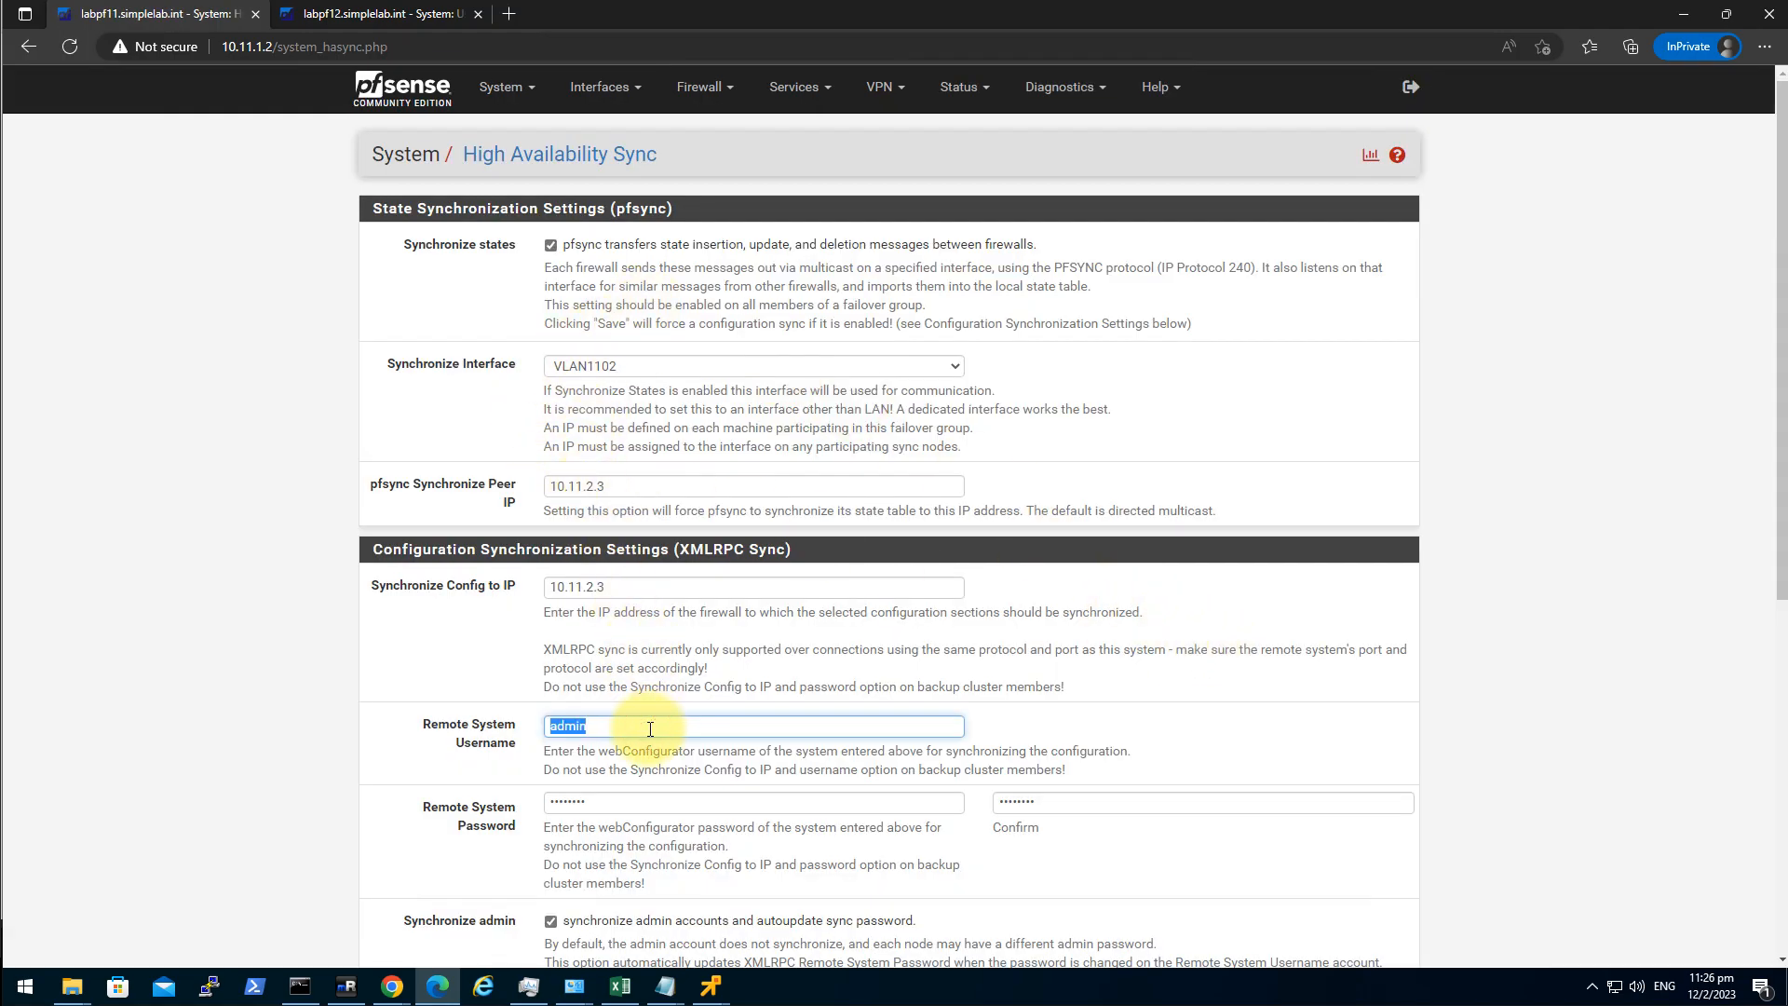
{"action": "key", "text": "Tab"}
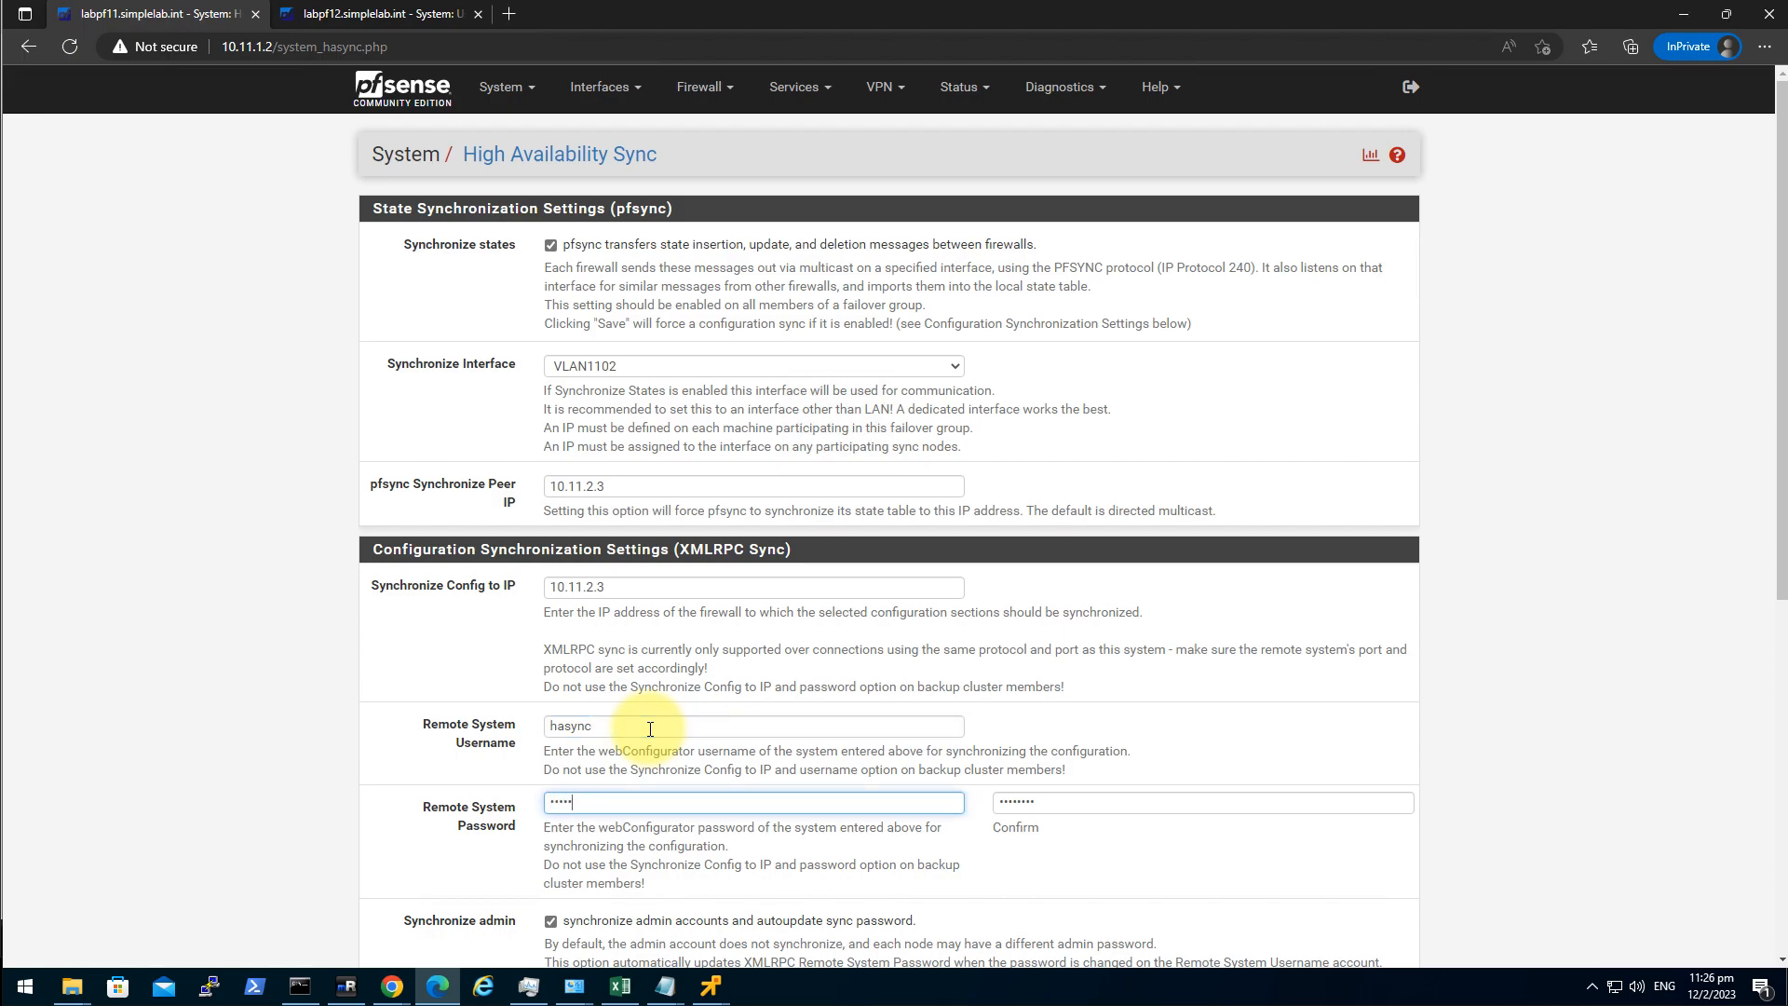
{"action": "key", "text": "Tab"}
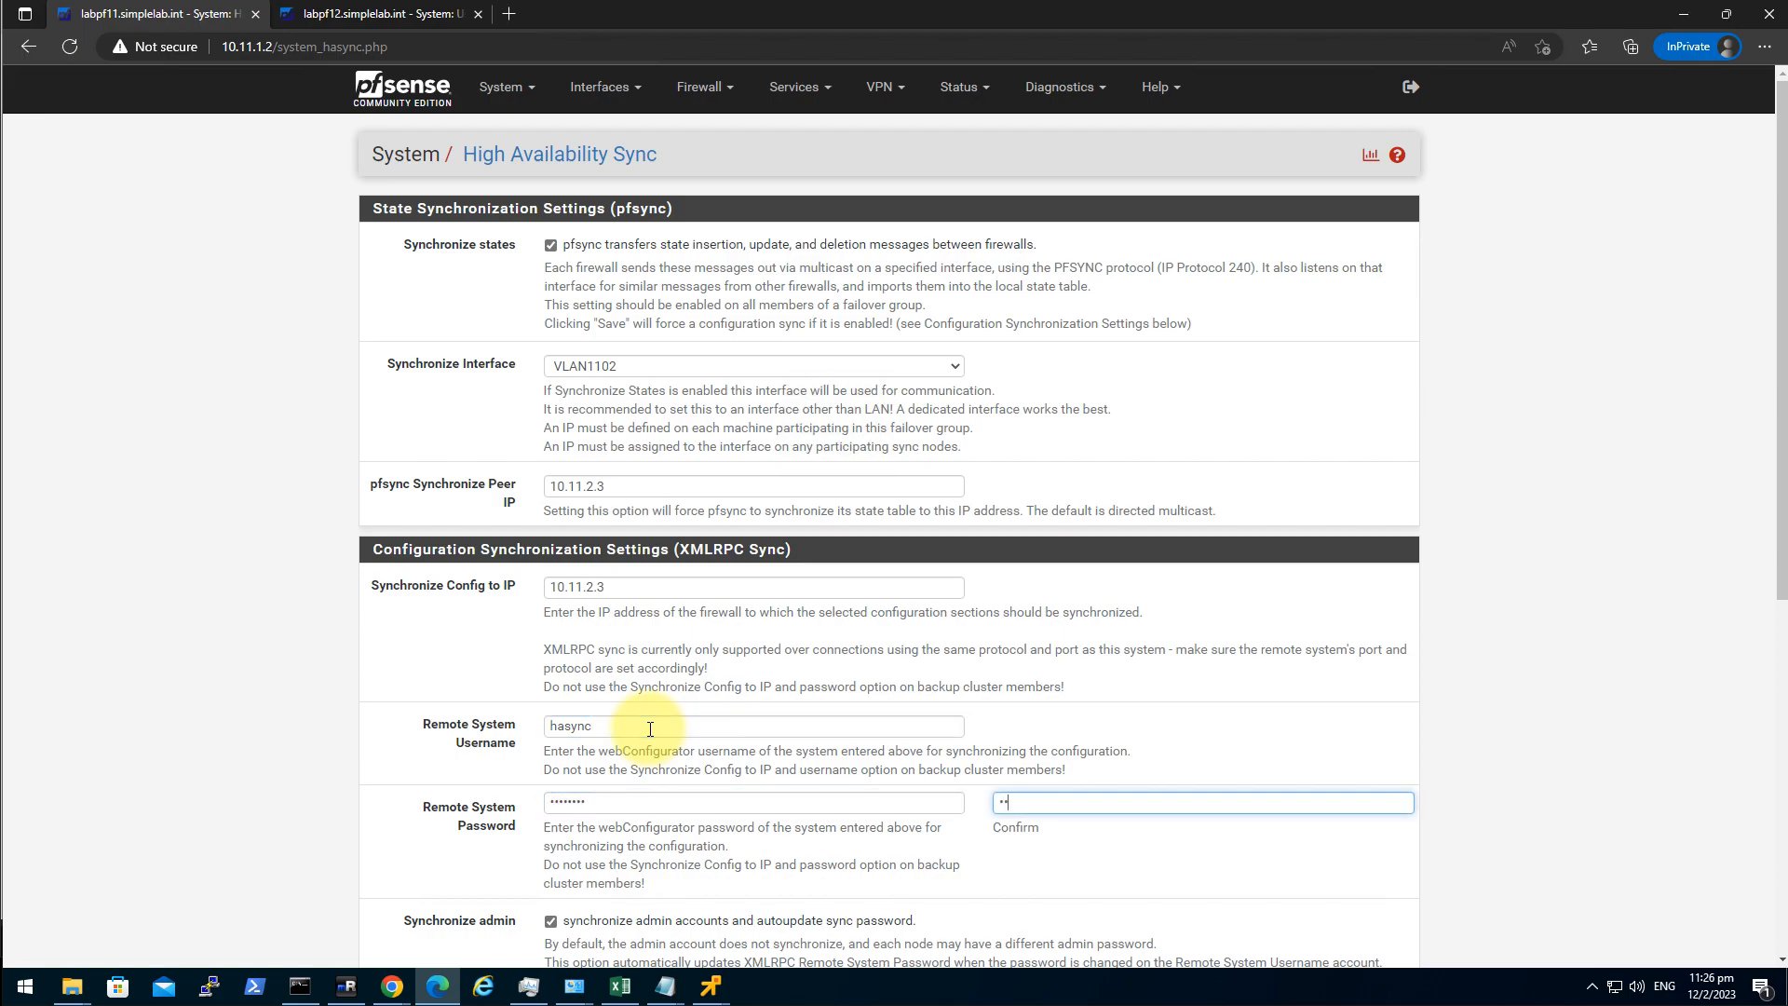
{"action": "scroll", "coordinate": [279, 740], "scroll_direction": "down", "scroll_amount": 6}
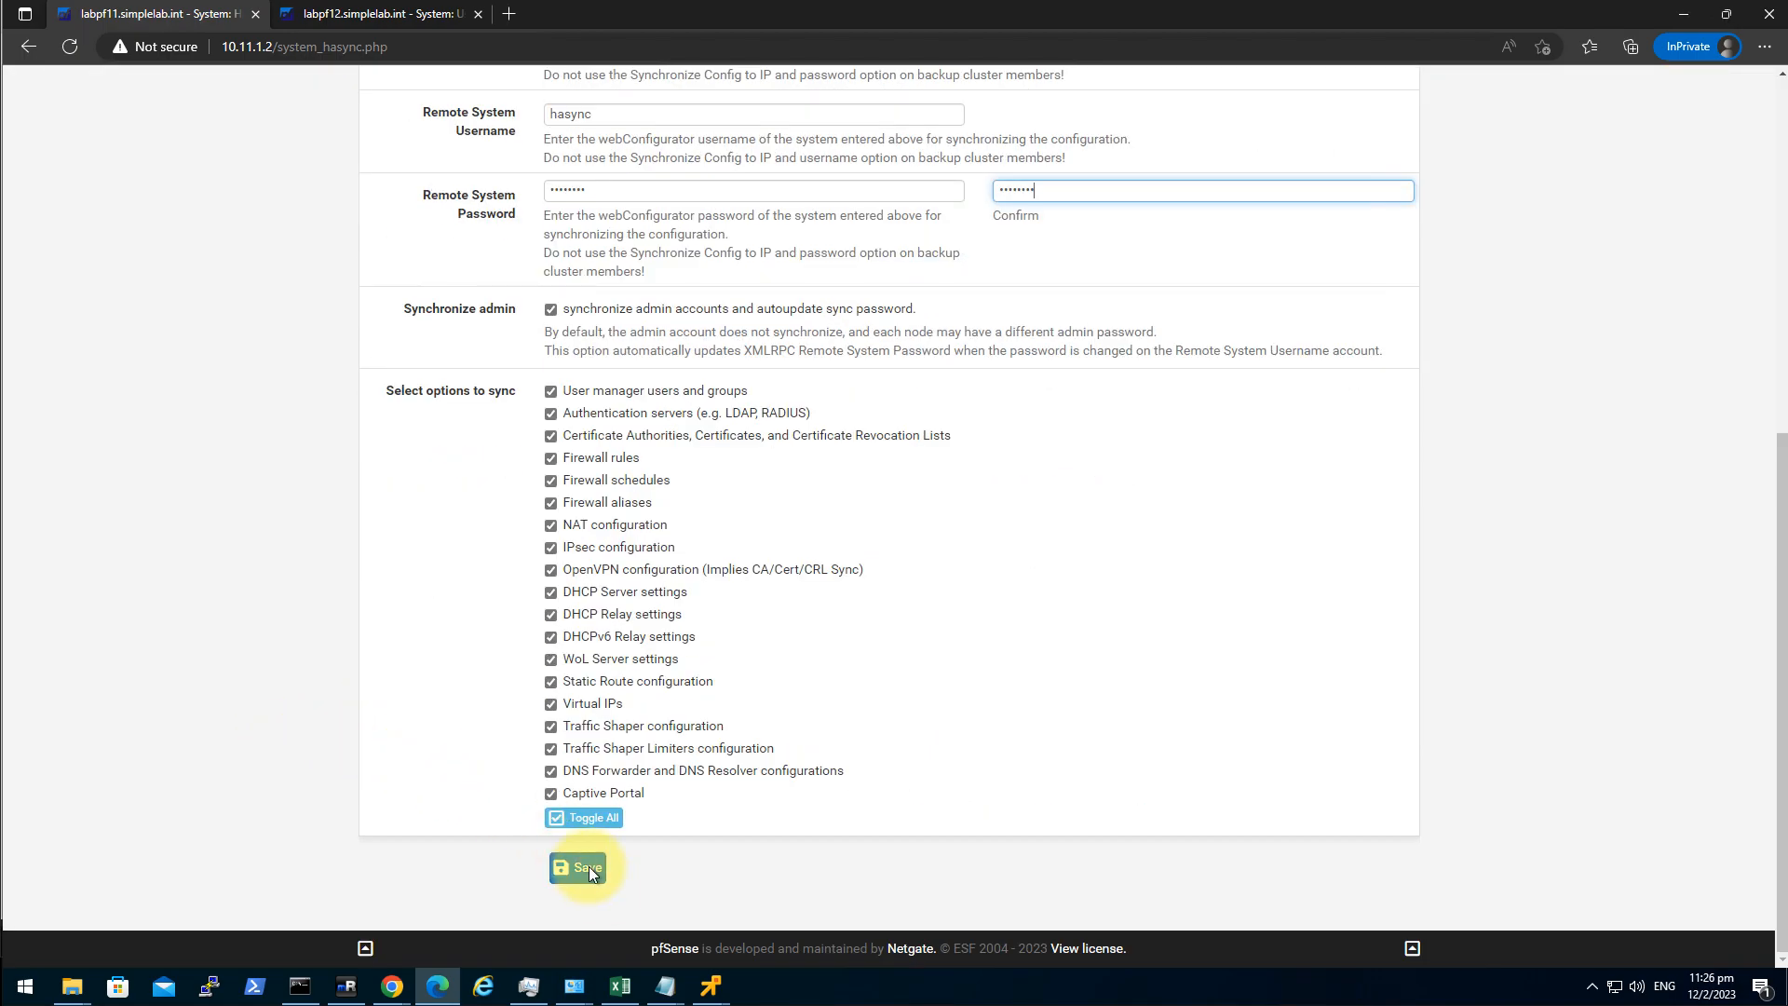
{"action": "left_click", "coordinate": [587, 868]}
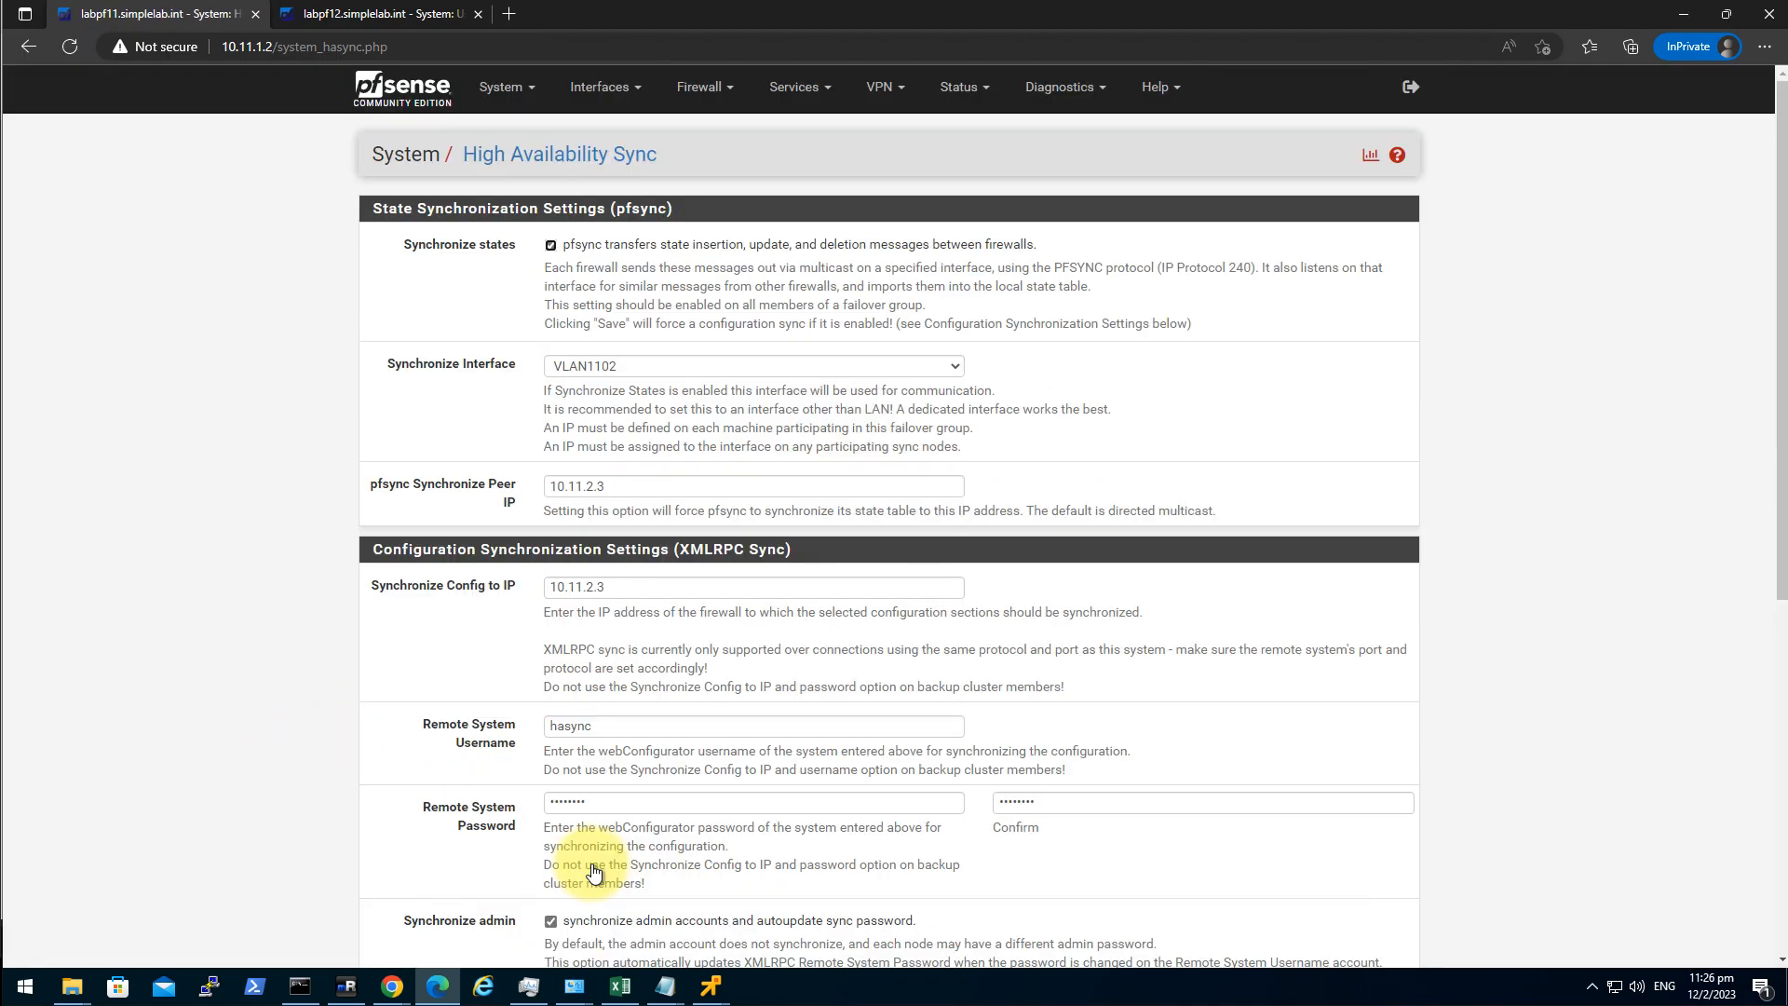
Open Firewall > Rules for the LAN interface.
{"action": "left_click", "coordinate": [710, 98]}
{"action": "left_click", "coordinate": [747, 182]}
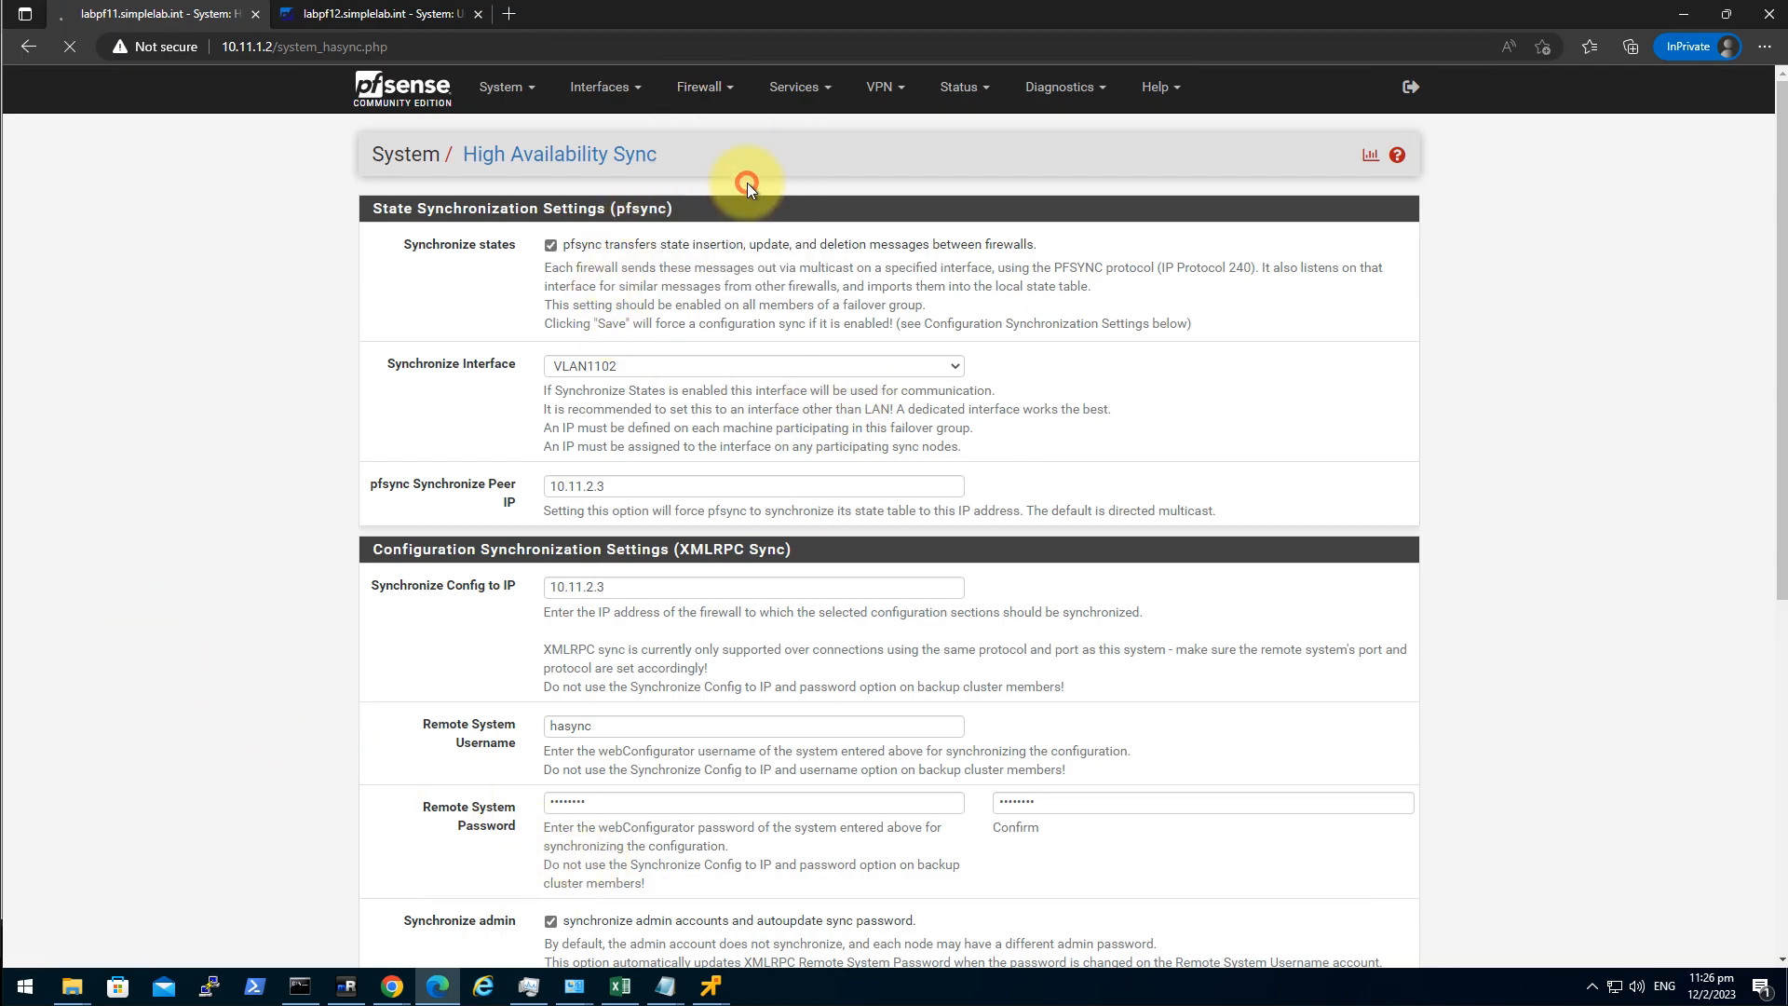
{"action": "left_click", "coordinate": [547, 228]}
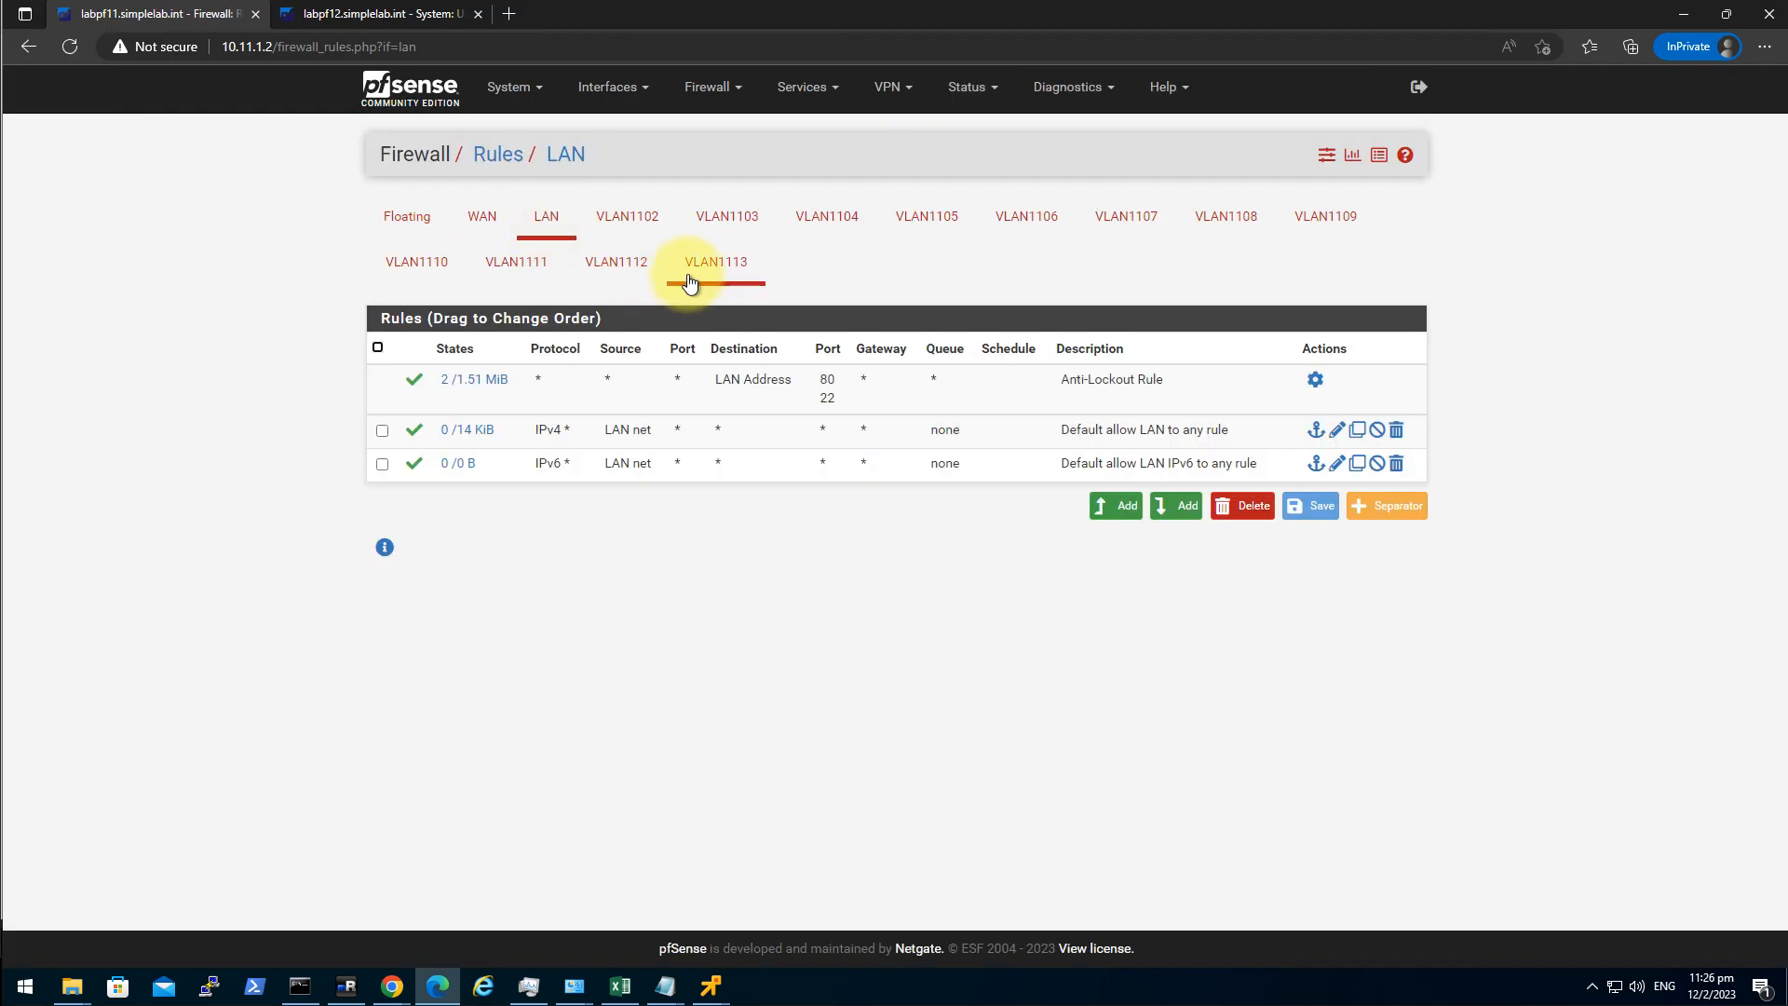
Add a pass rule with protocol Any to VLAN1103 on labpf11 and apply the changes.
{"action": "left_click", "coordinate": [733, 226]}
{"action": "left_click", "coordinate": [1108, 478]}
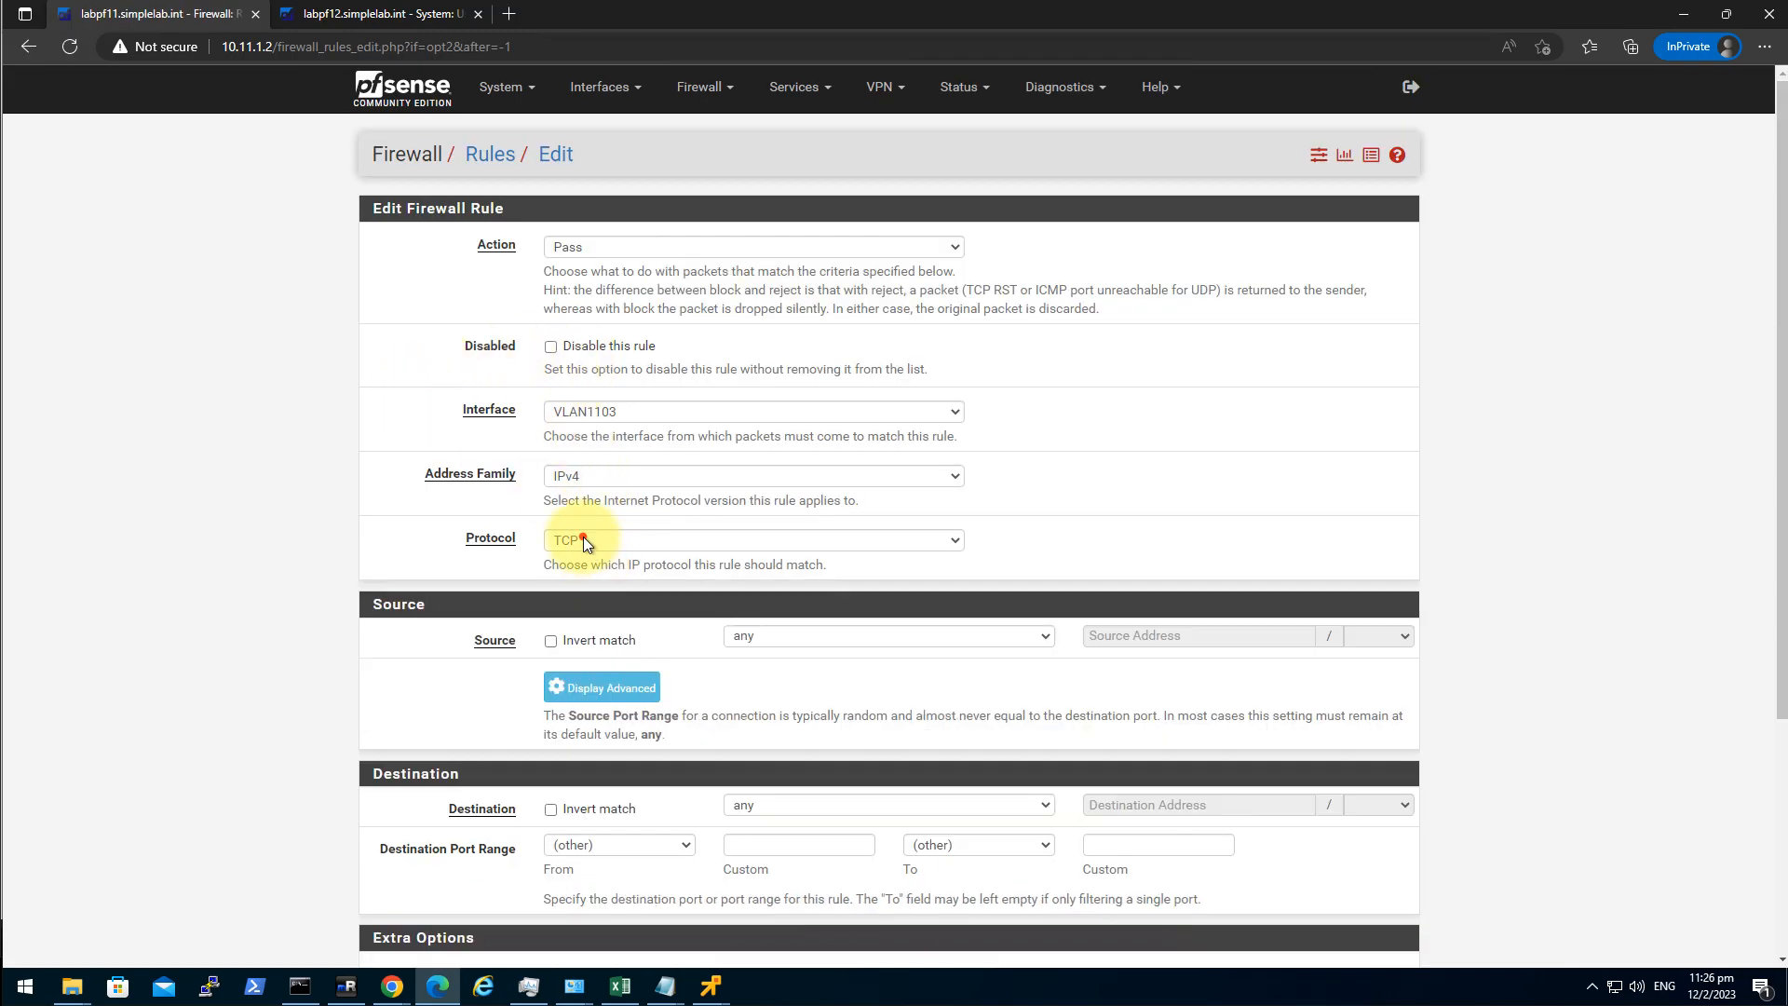
{"action": "left_click", "coordinate": [583, 540]}
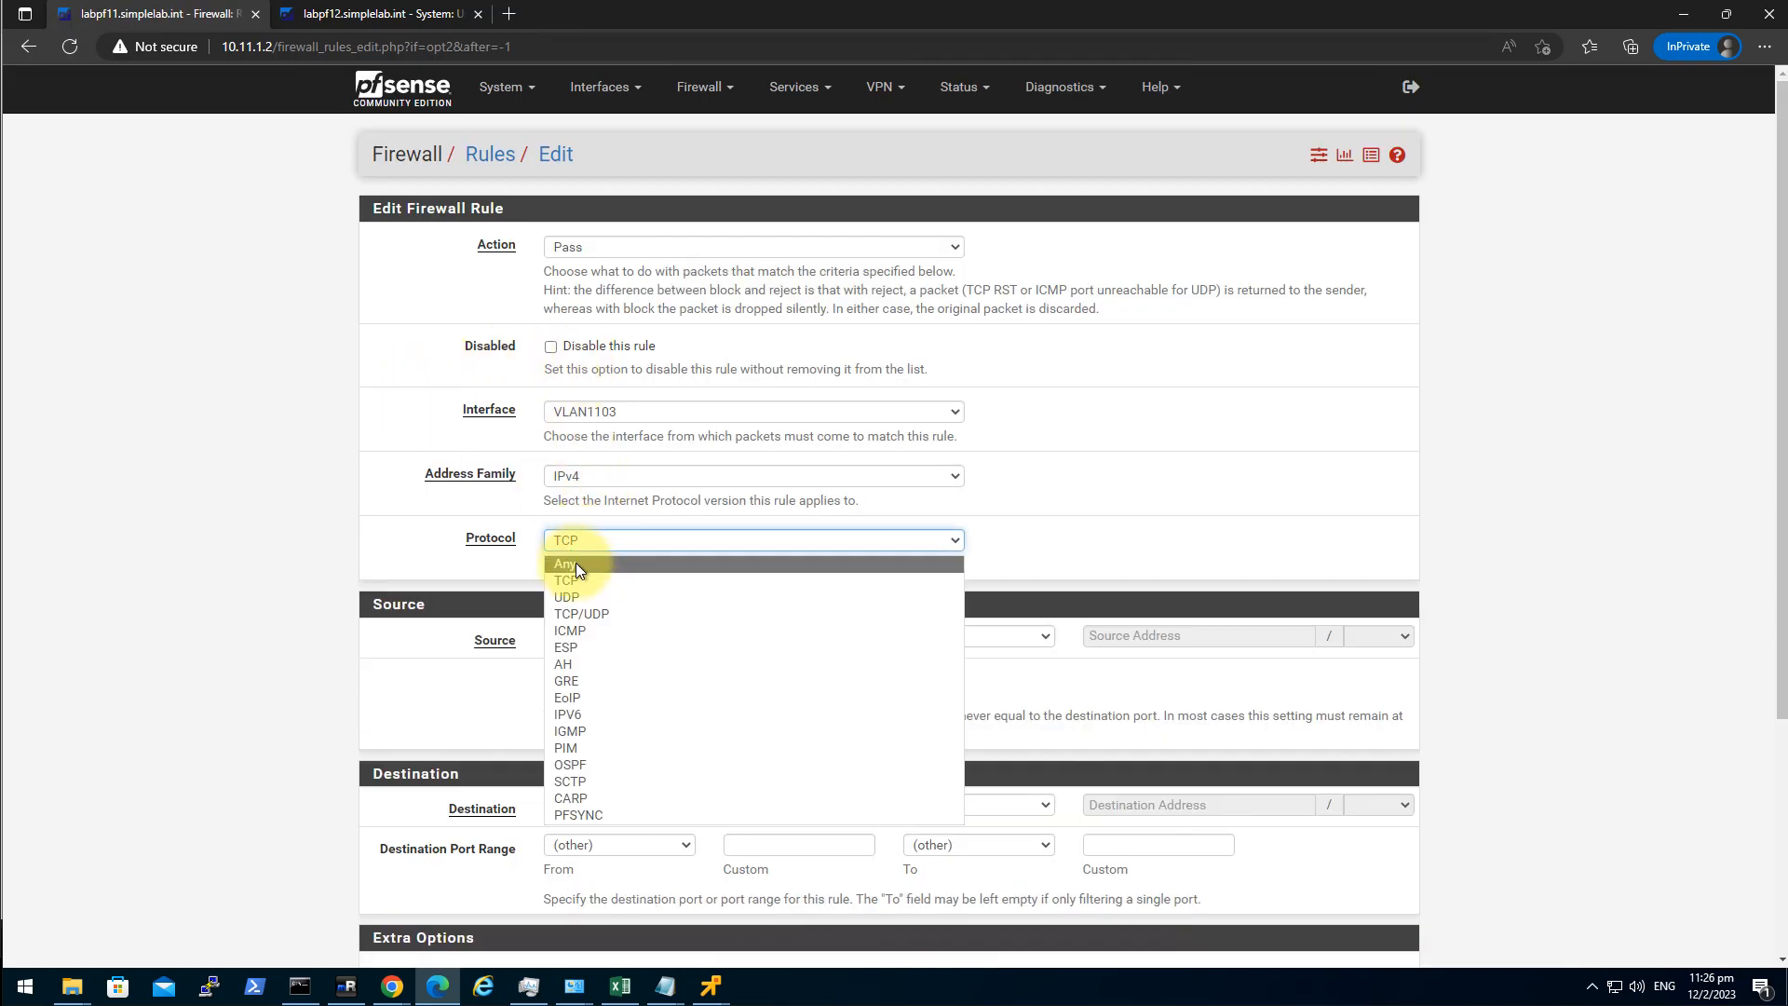
{"action": "left_click", "coordinate": [575, 562]}
{"action": "scroll", "coordinate": [315, 820], "scroll_direction": "down", "scroll_amount": 2}
{"action": "left_click", "coordinate": [574, 877]}
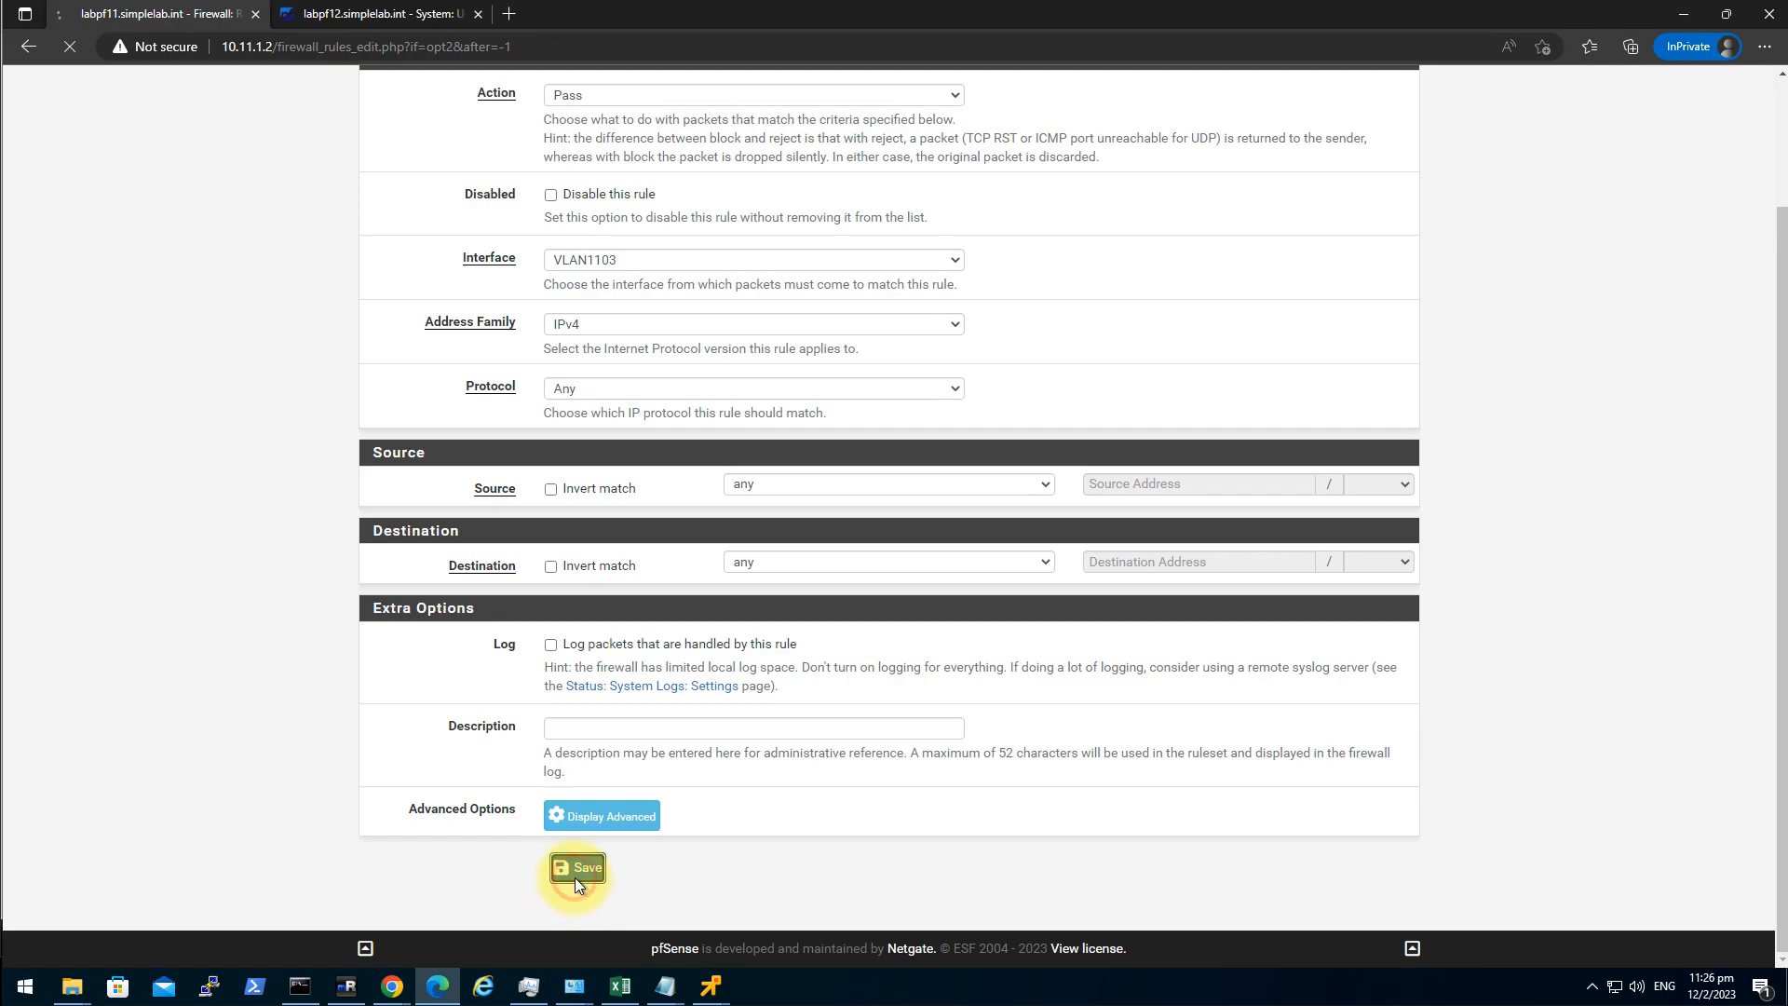
{"action": "left_click", "coordinate": [1379, 232]}
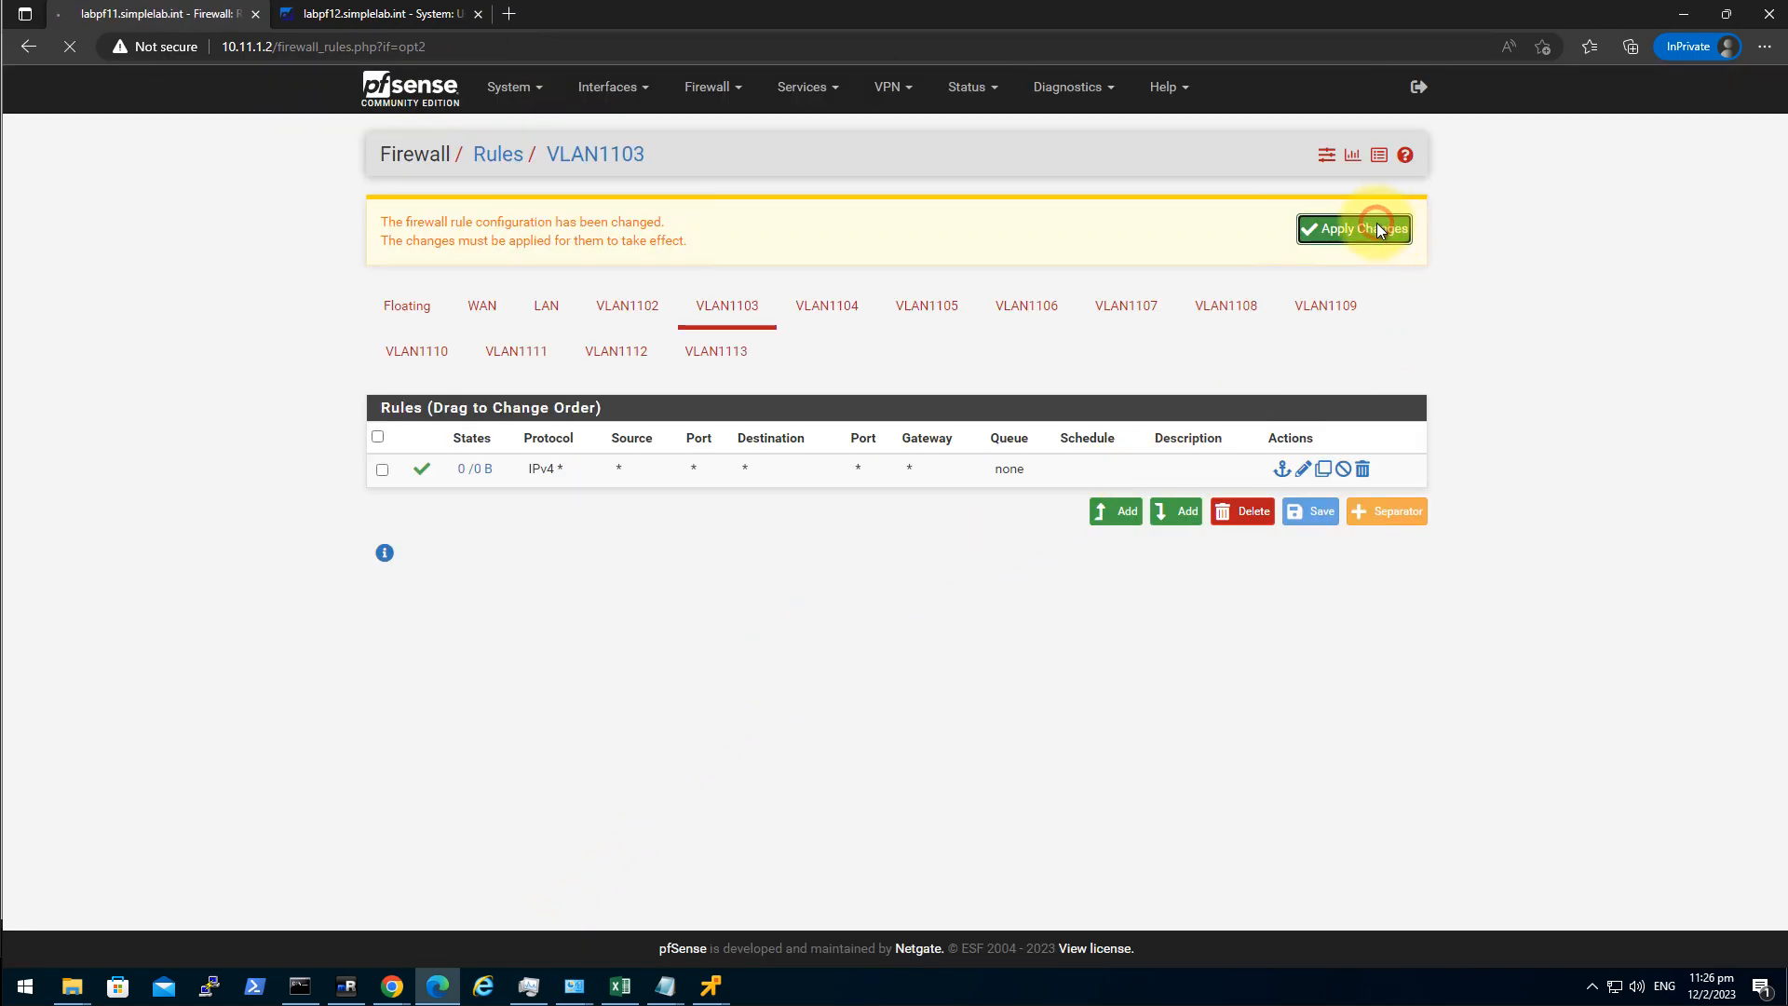
Check that labpf12's VLAN1103 rules show the synced rule, then return to labpf11.
{"action": "left_click", "coordinate": [352, 17]}
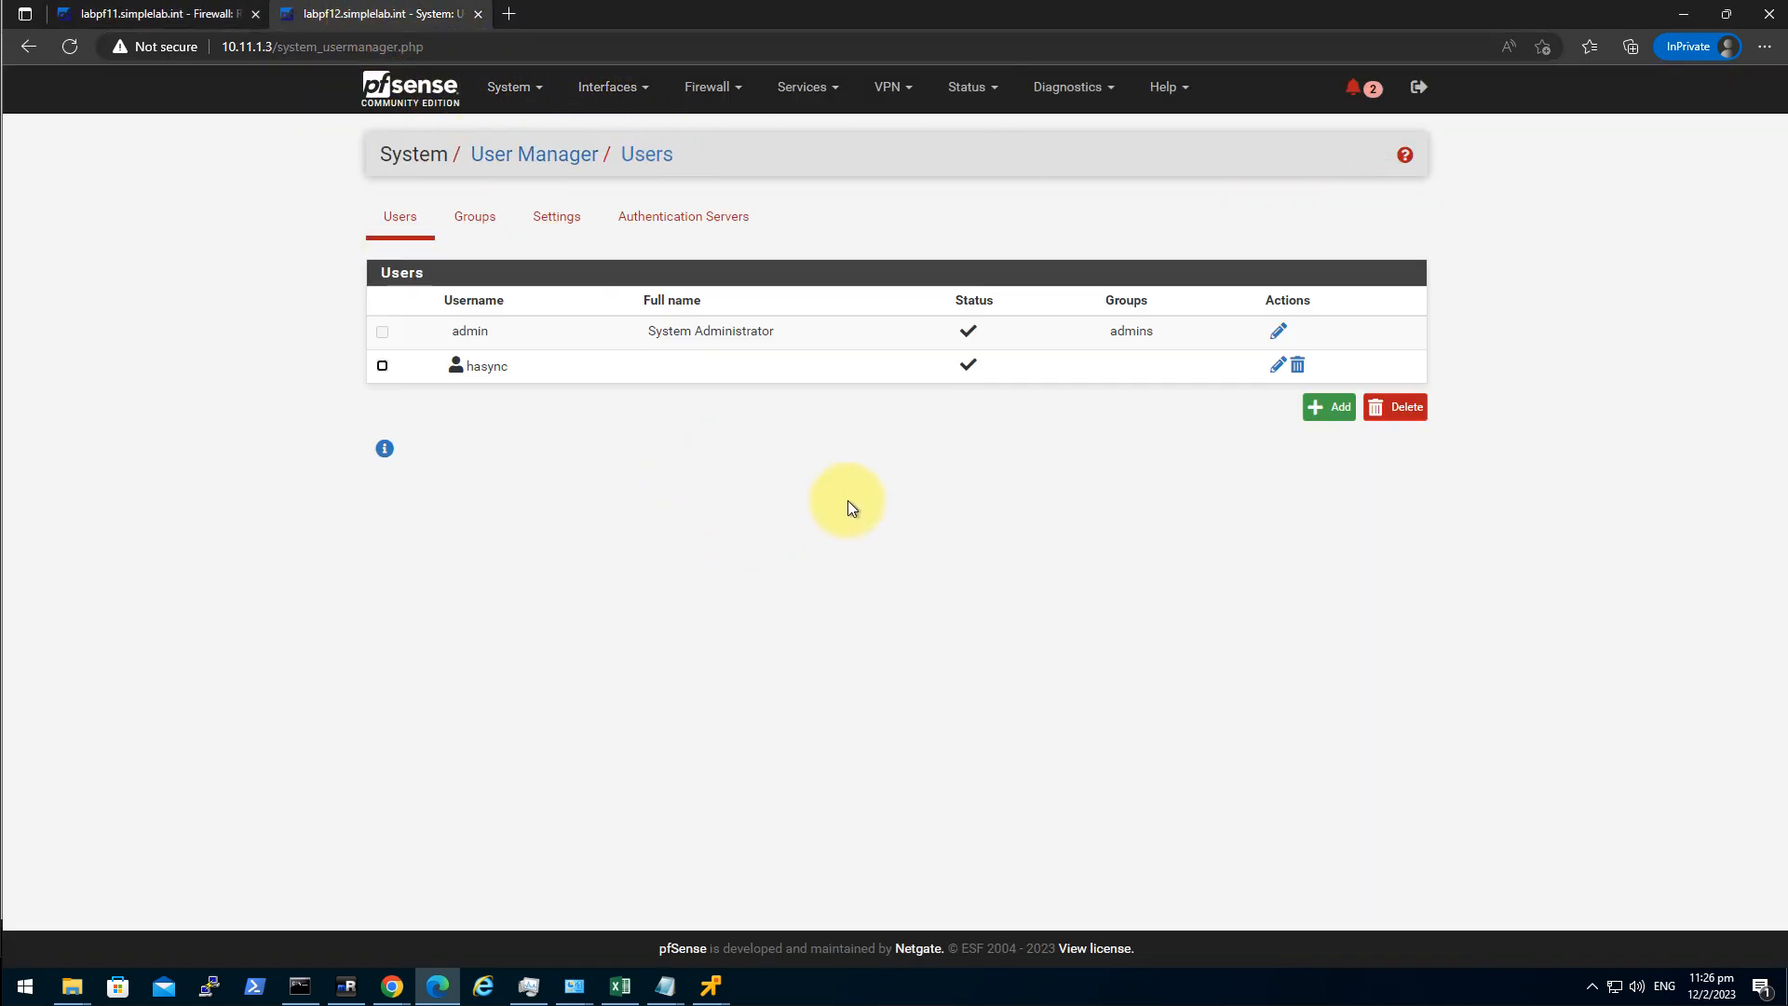
{"action": "left_click", "coordinate": [711, 86]}
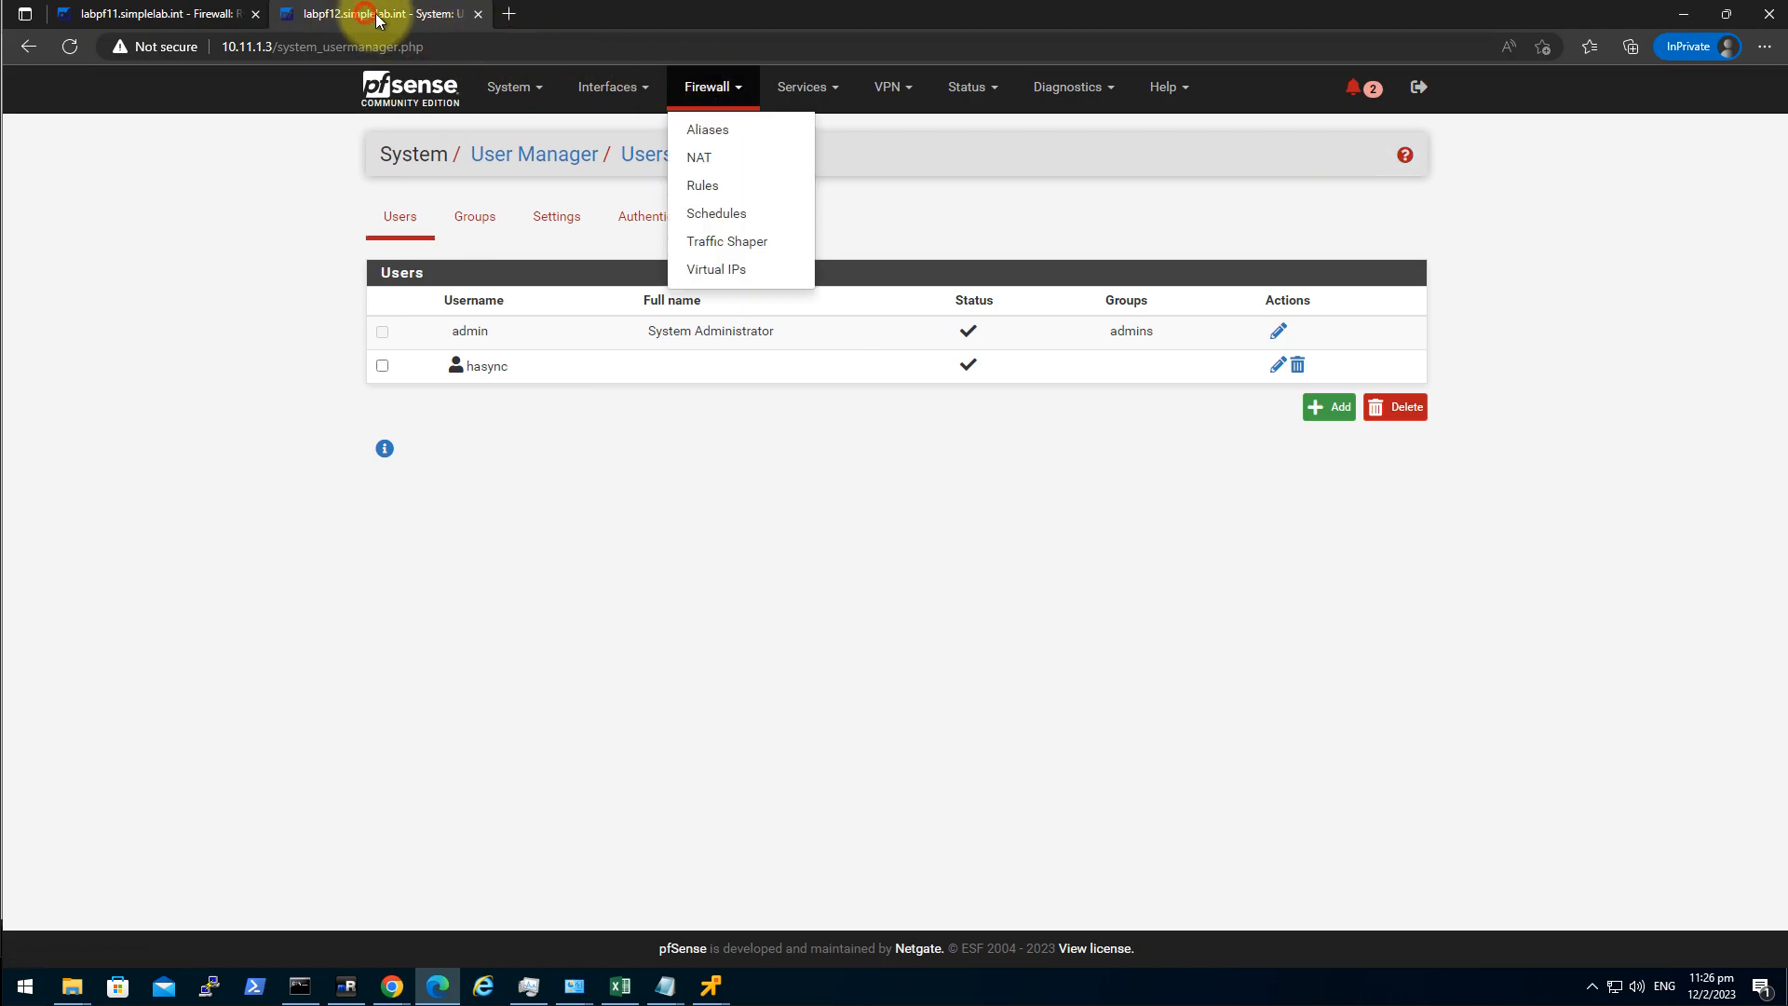
{"action": "left_click", "coordinate": [732, 190]}
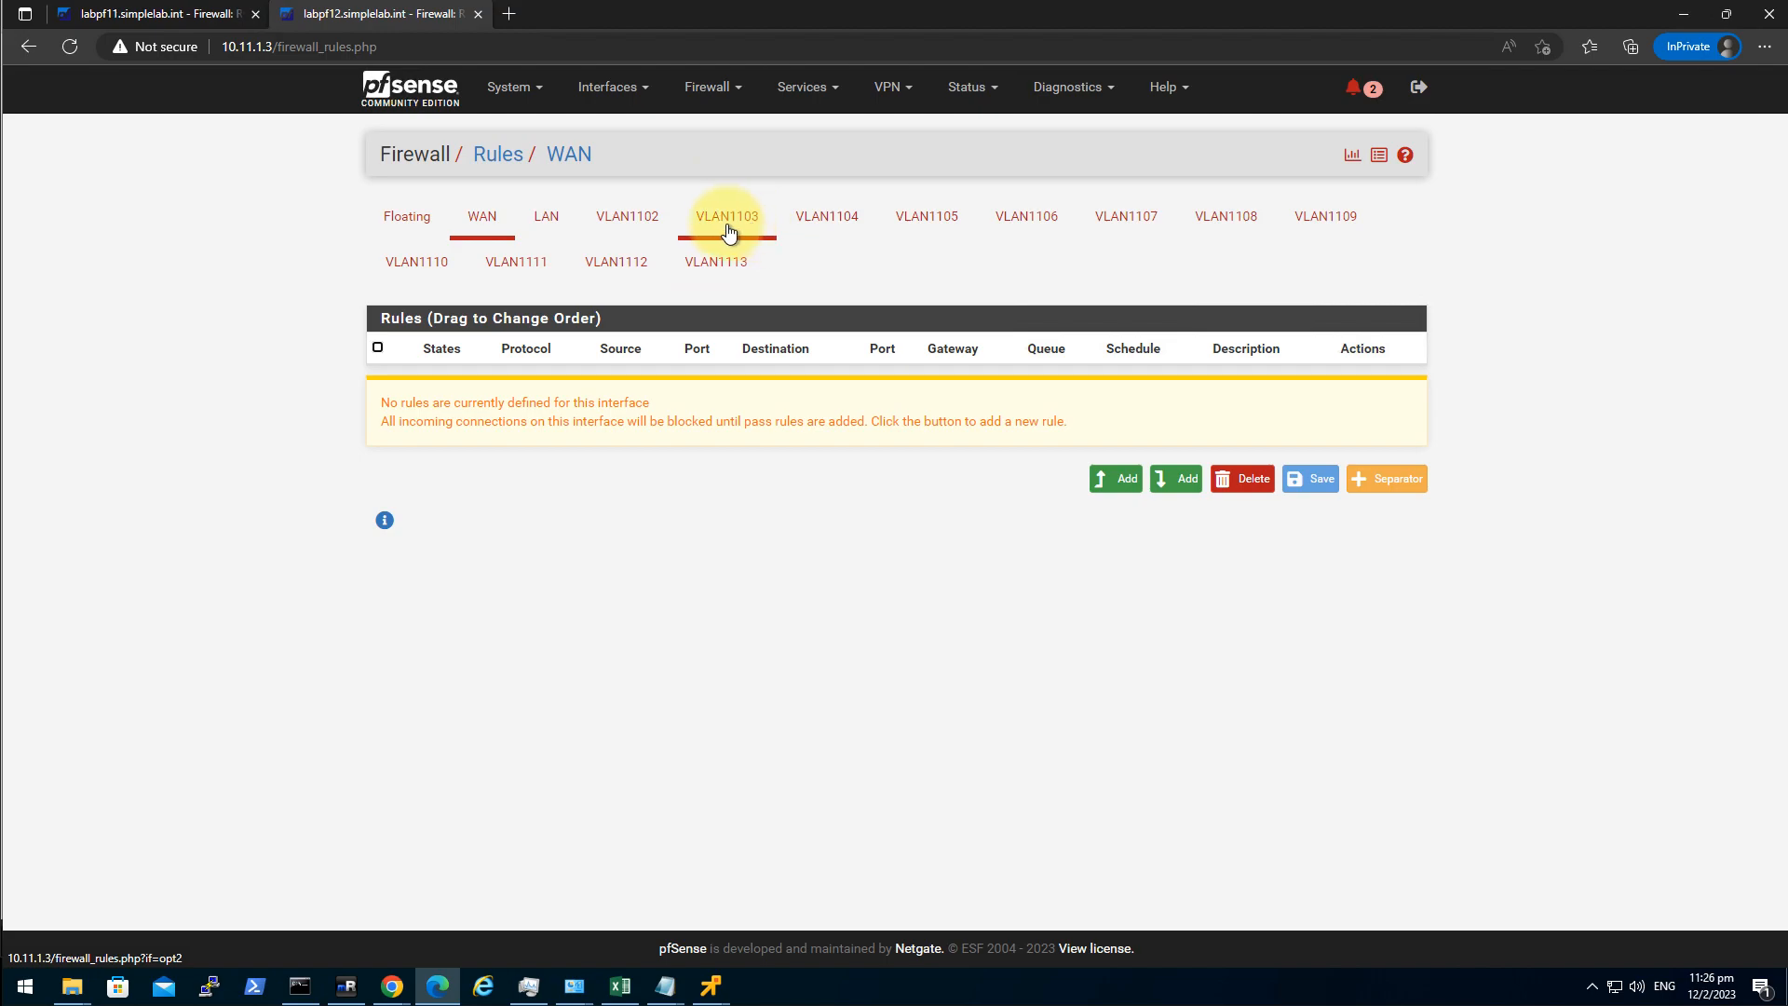
{"action": "left_click", "coordinate": [729, 224]}
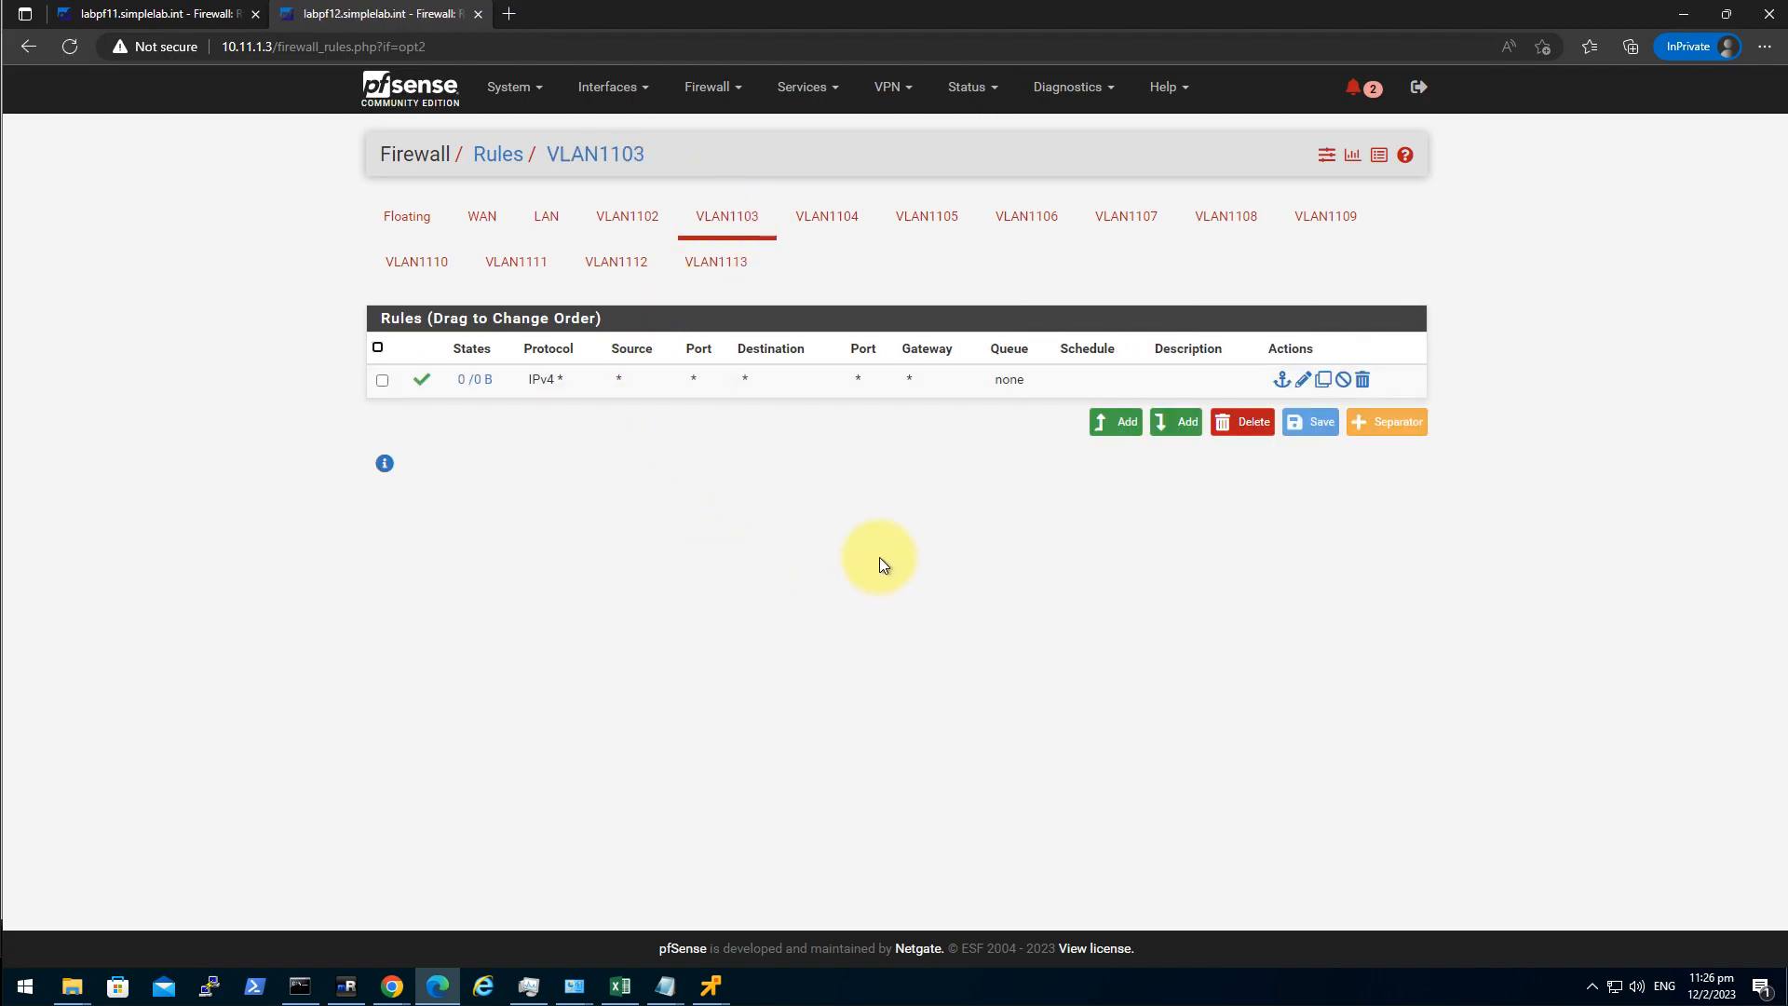
{"action": "left_click", "coordinate": [177, 14]}
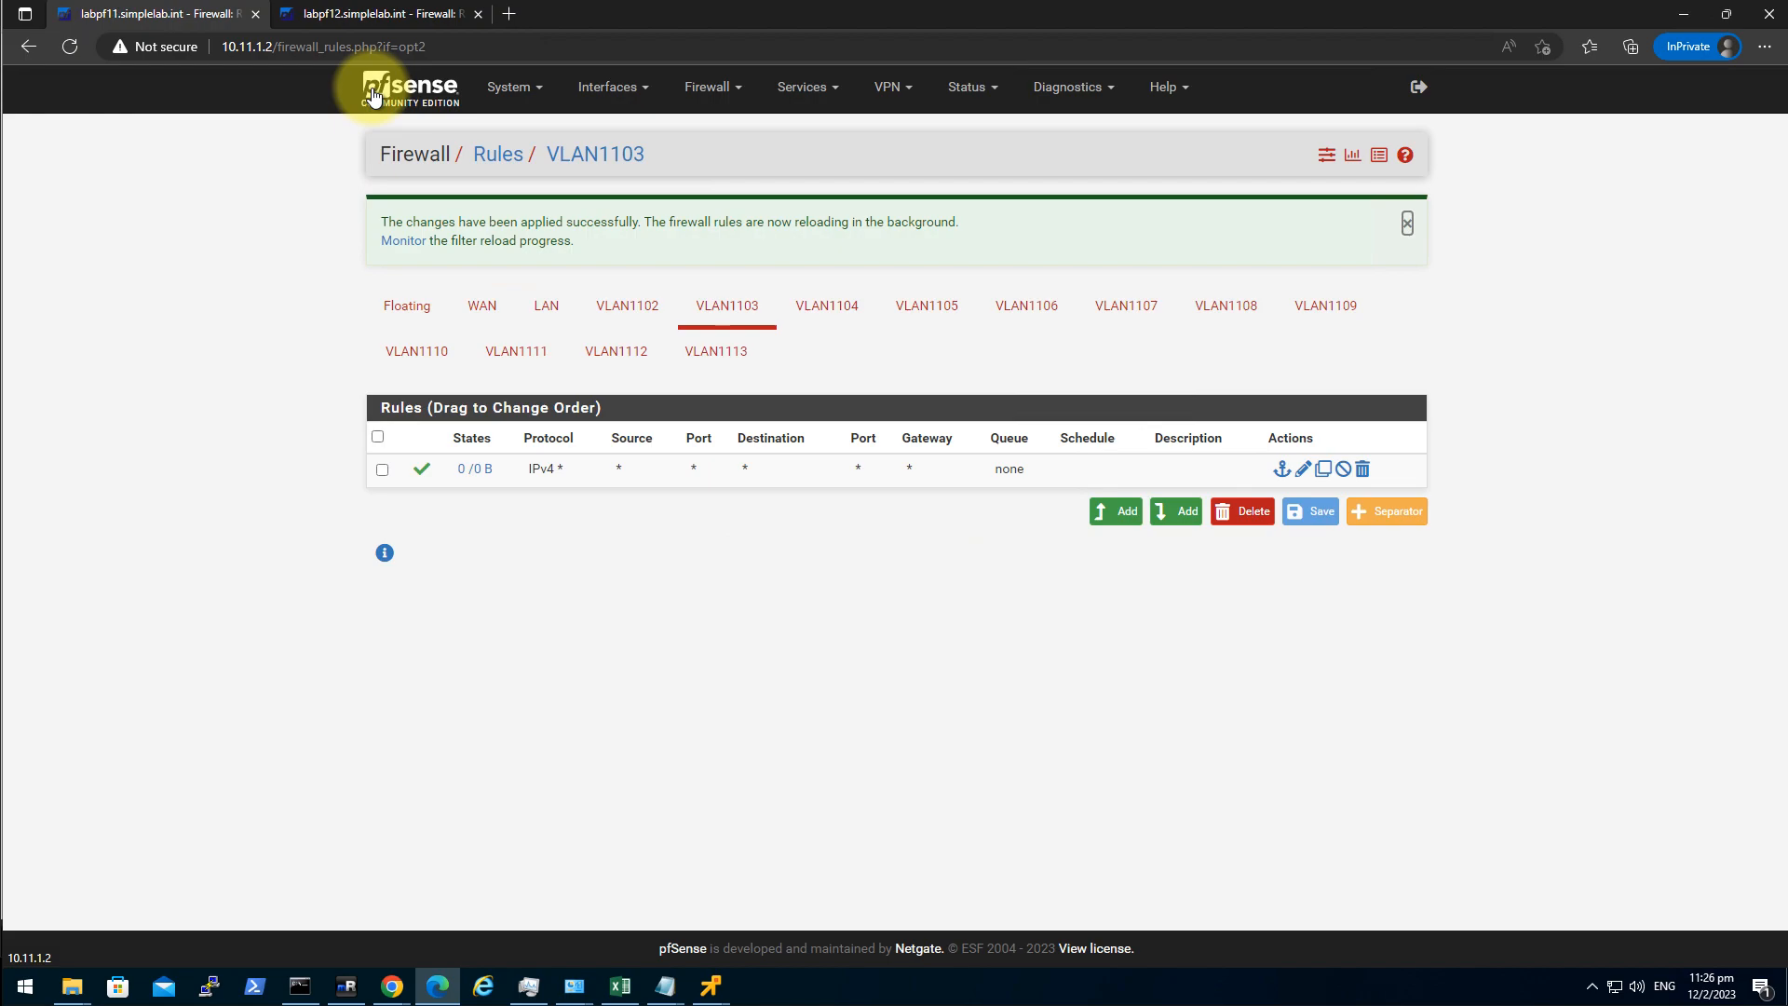
Start a new CA named SimpleLab_RootCA with method Import an existing Certificate Authority.
{"action": "left_click", "coordinate": [528, 91]}
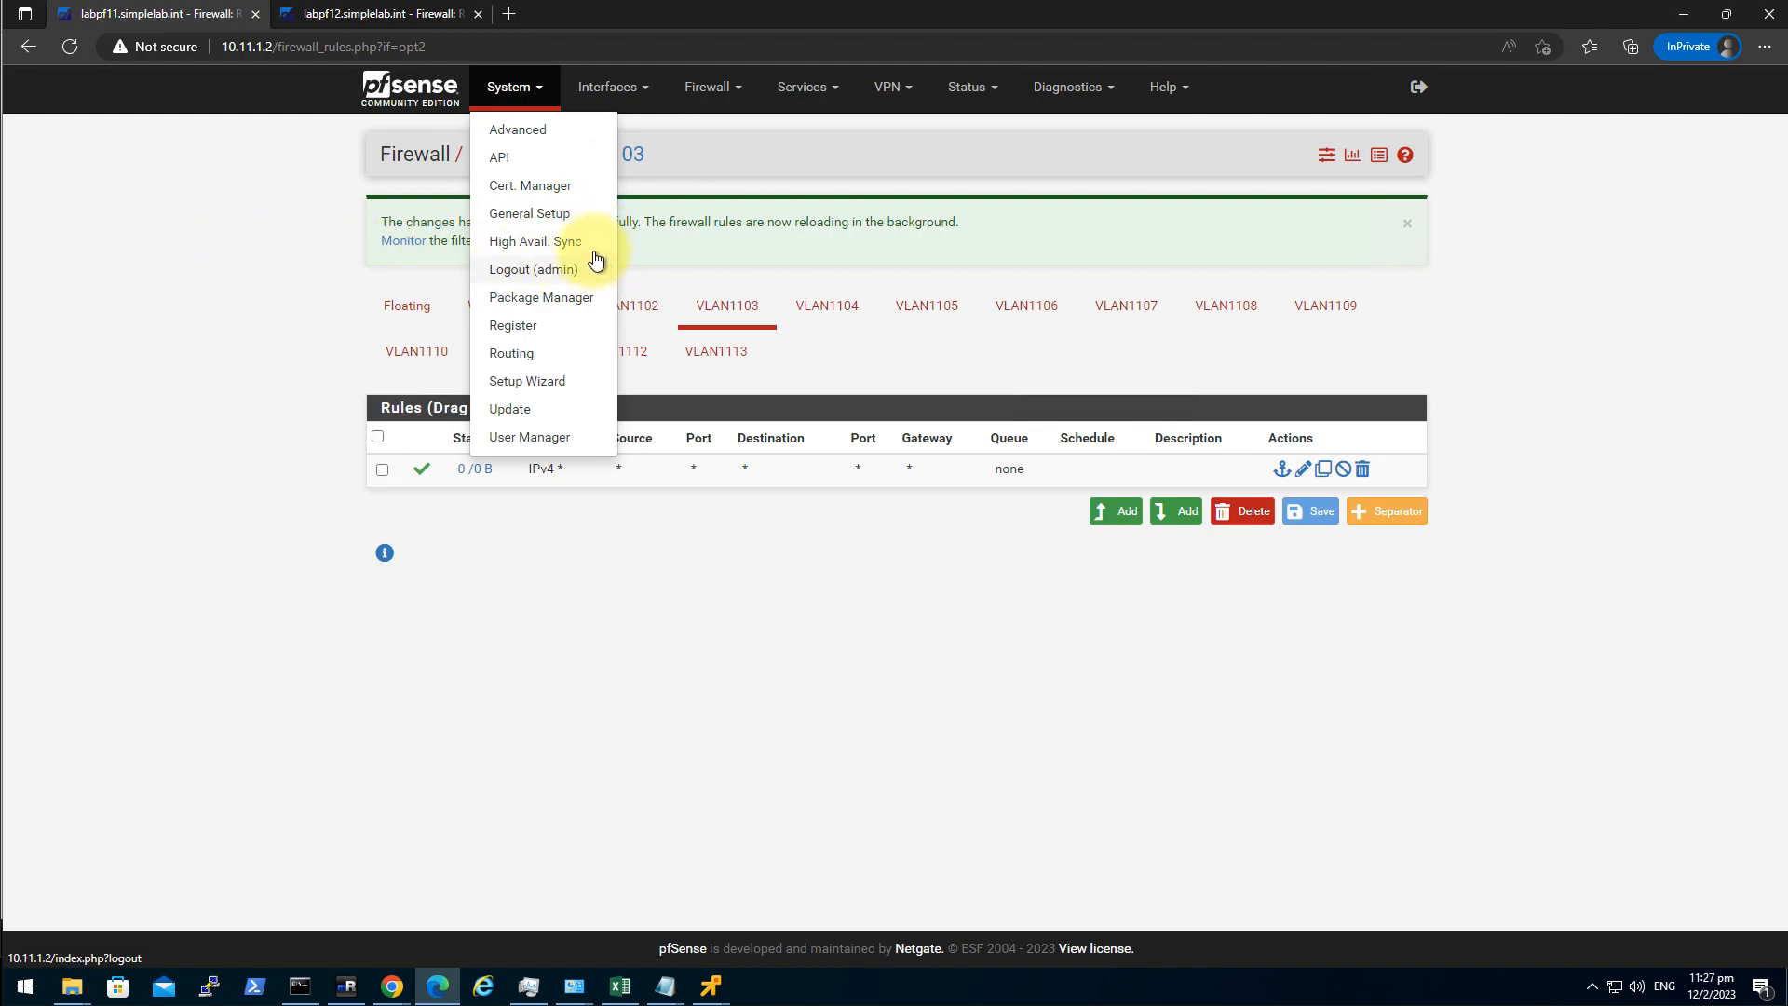
{"action": "left_click", "coordinate": [555, 187]}
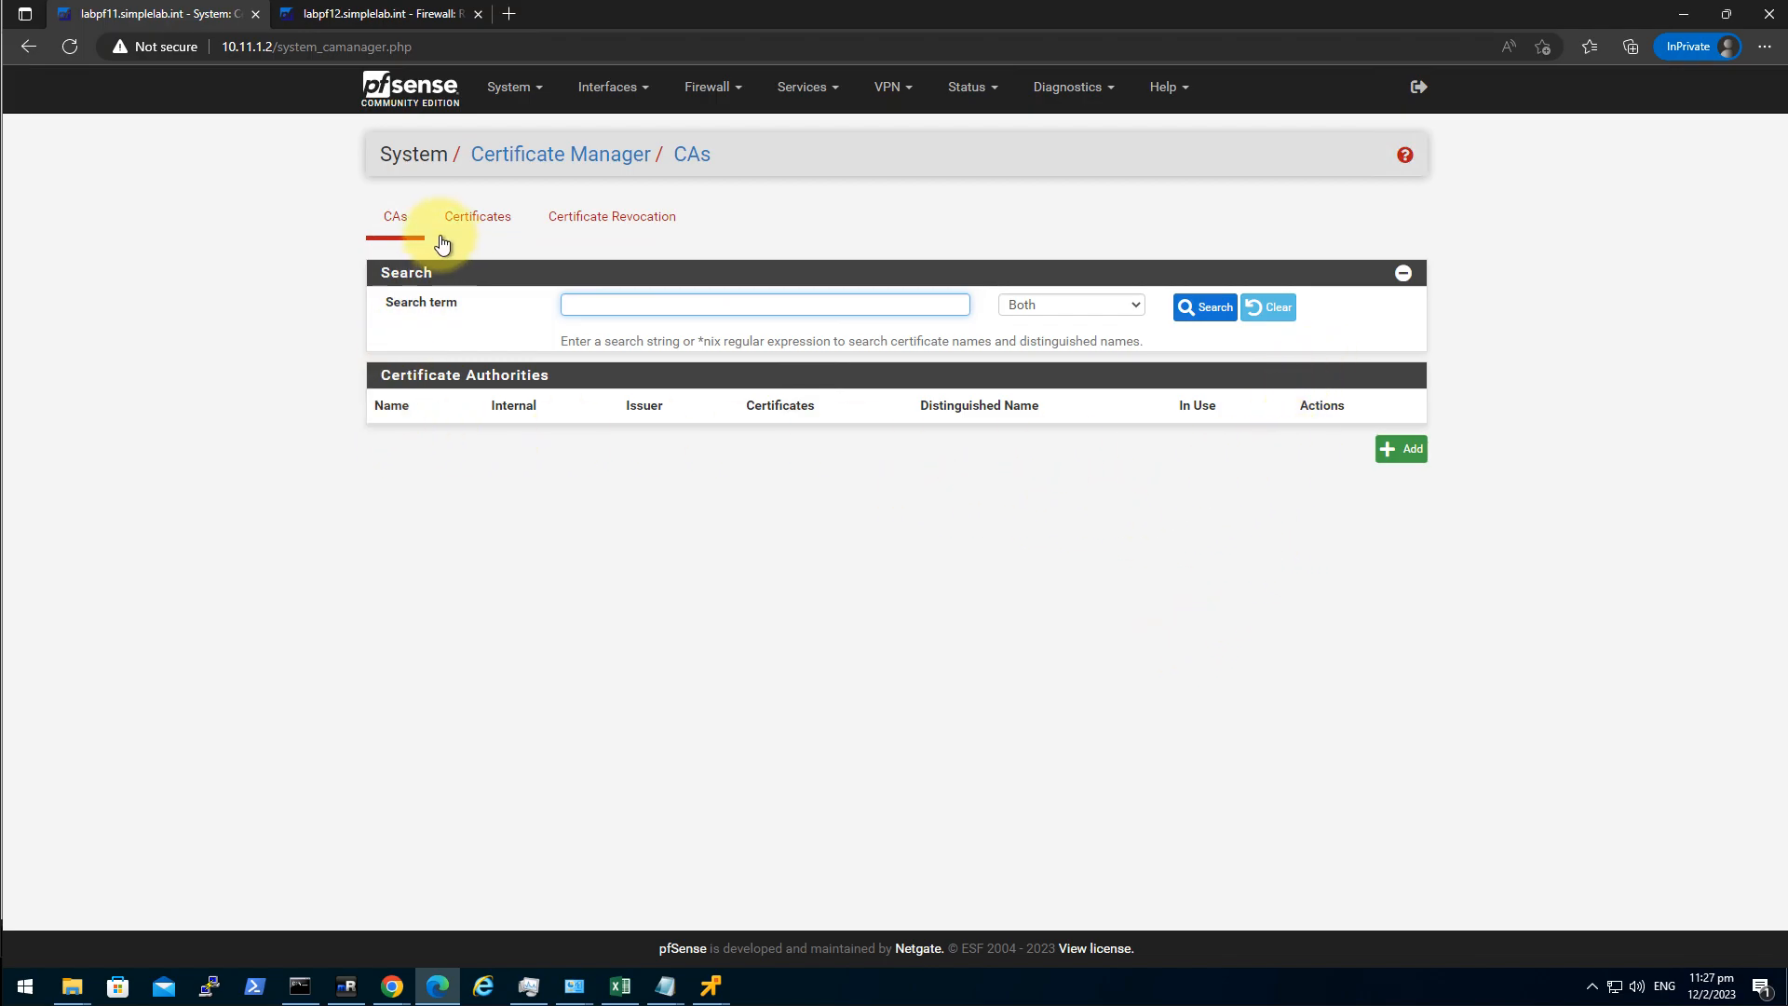
{"action": "left_click", "coordinate": [1402, 449]}
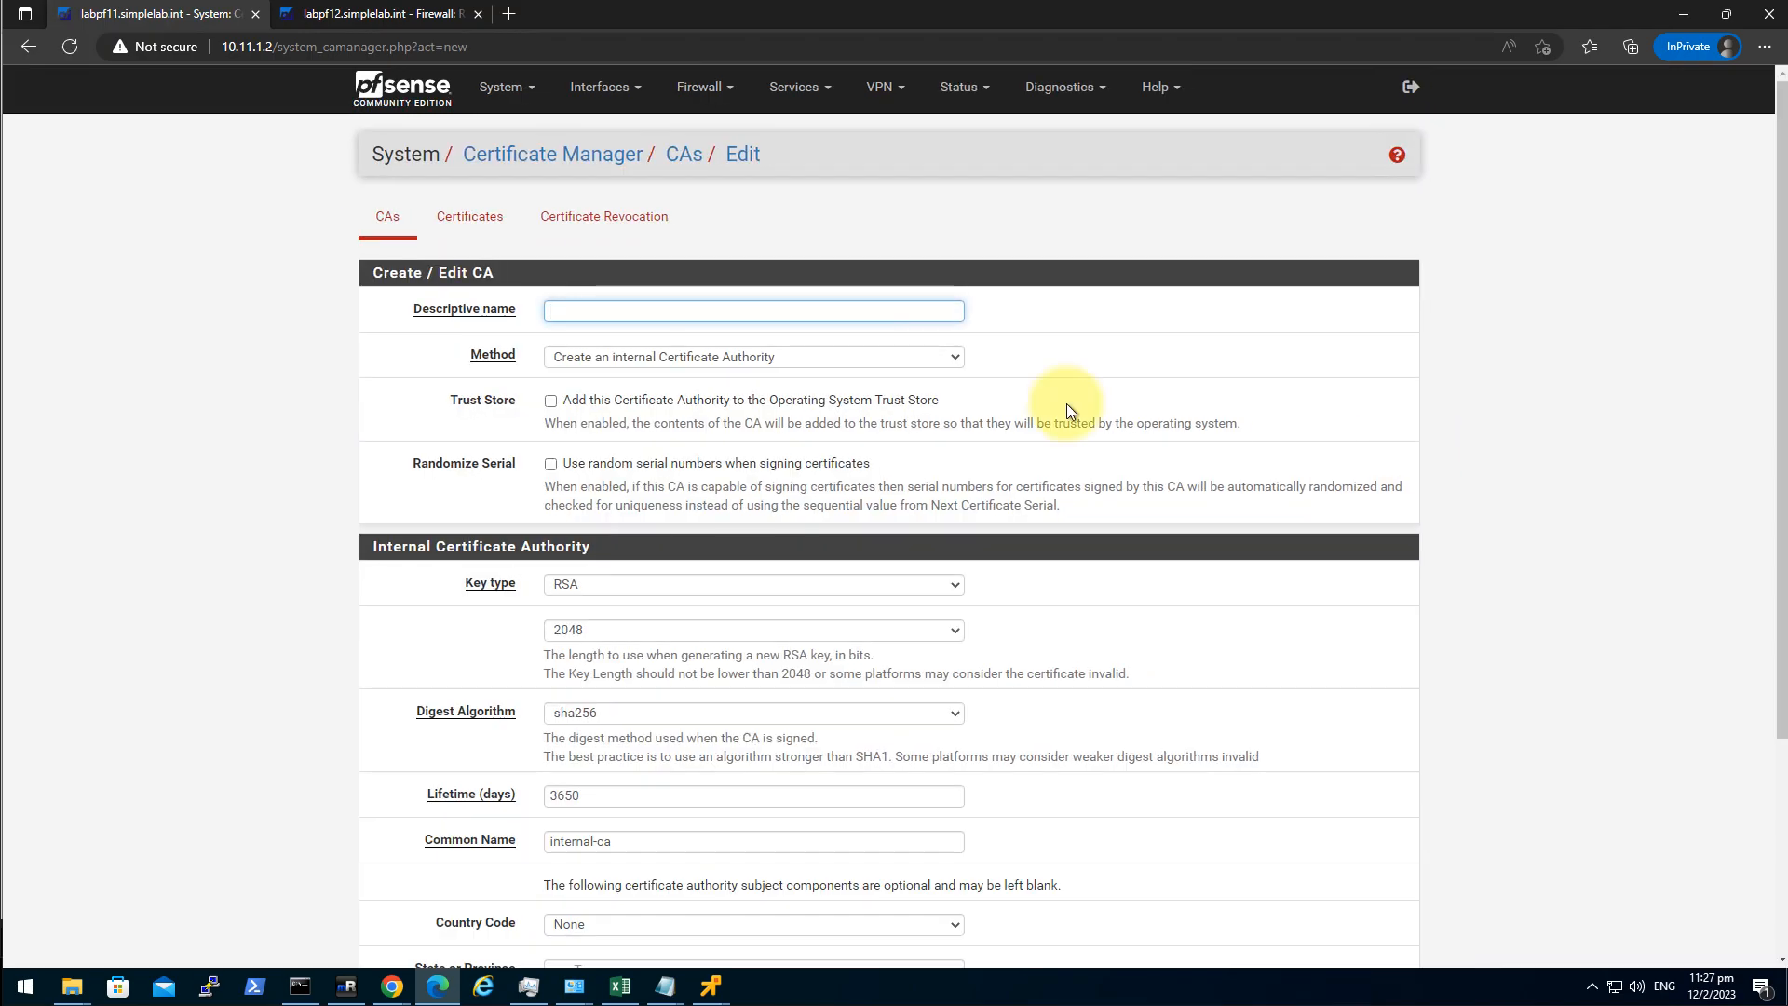
{"action": "left_click", "coordinate": [595, 307]}
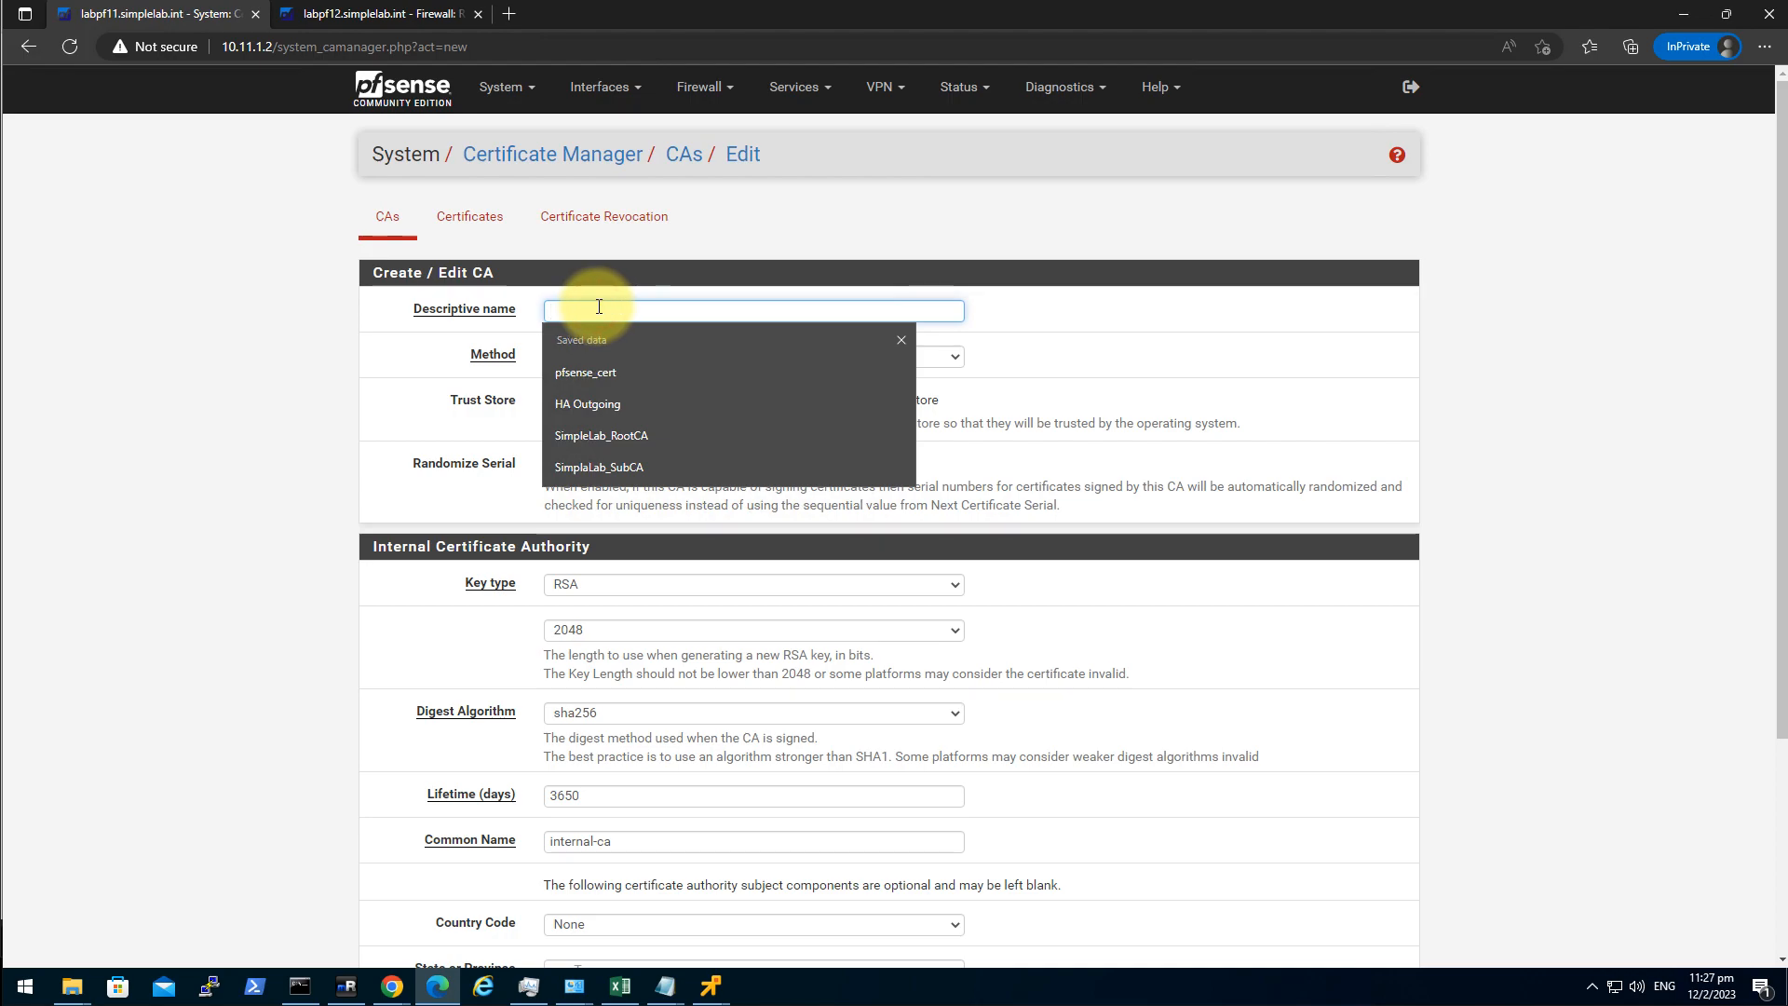
{"action": "left_click", "coordinate": [685, 441]}
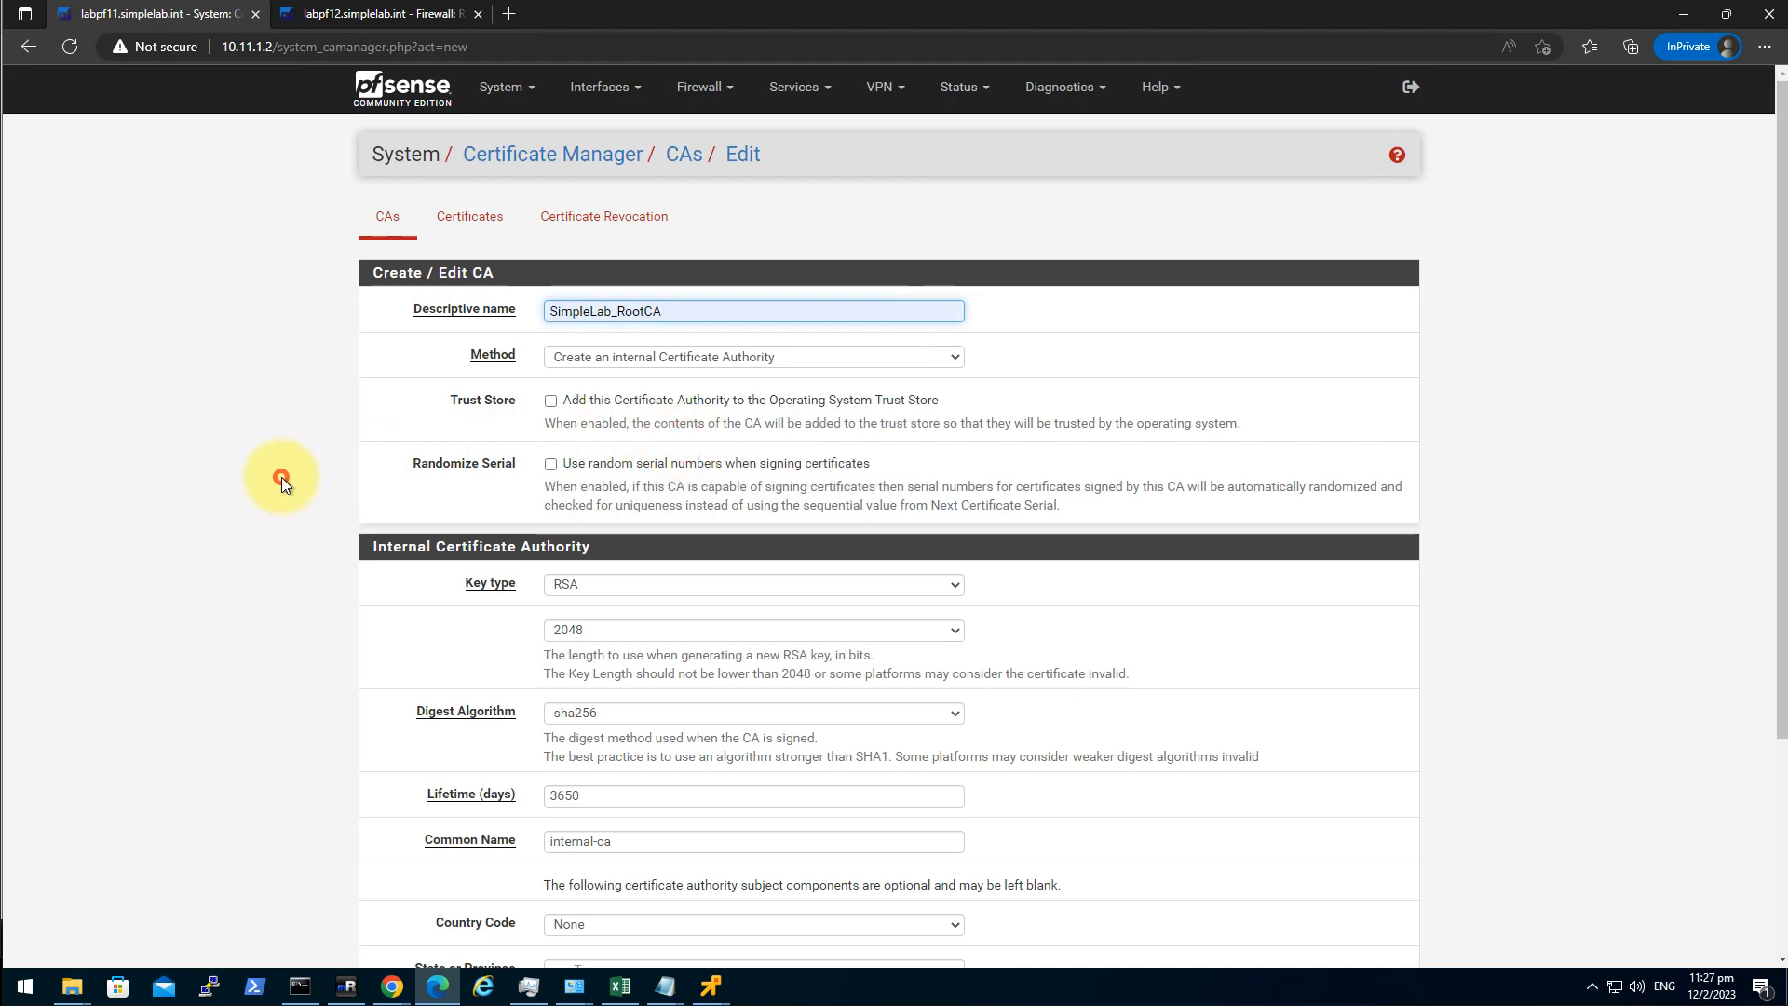
{"action": "left_click", "coordinate": [742, 361]}
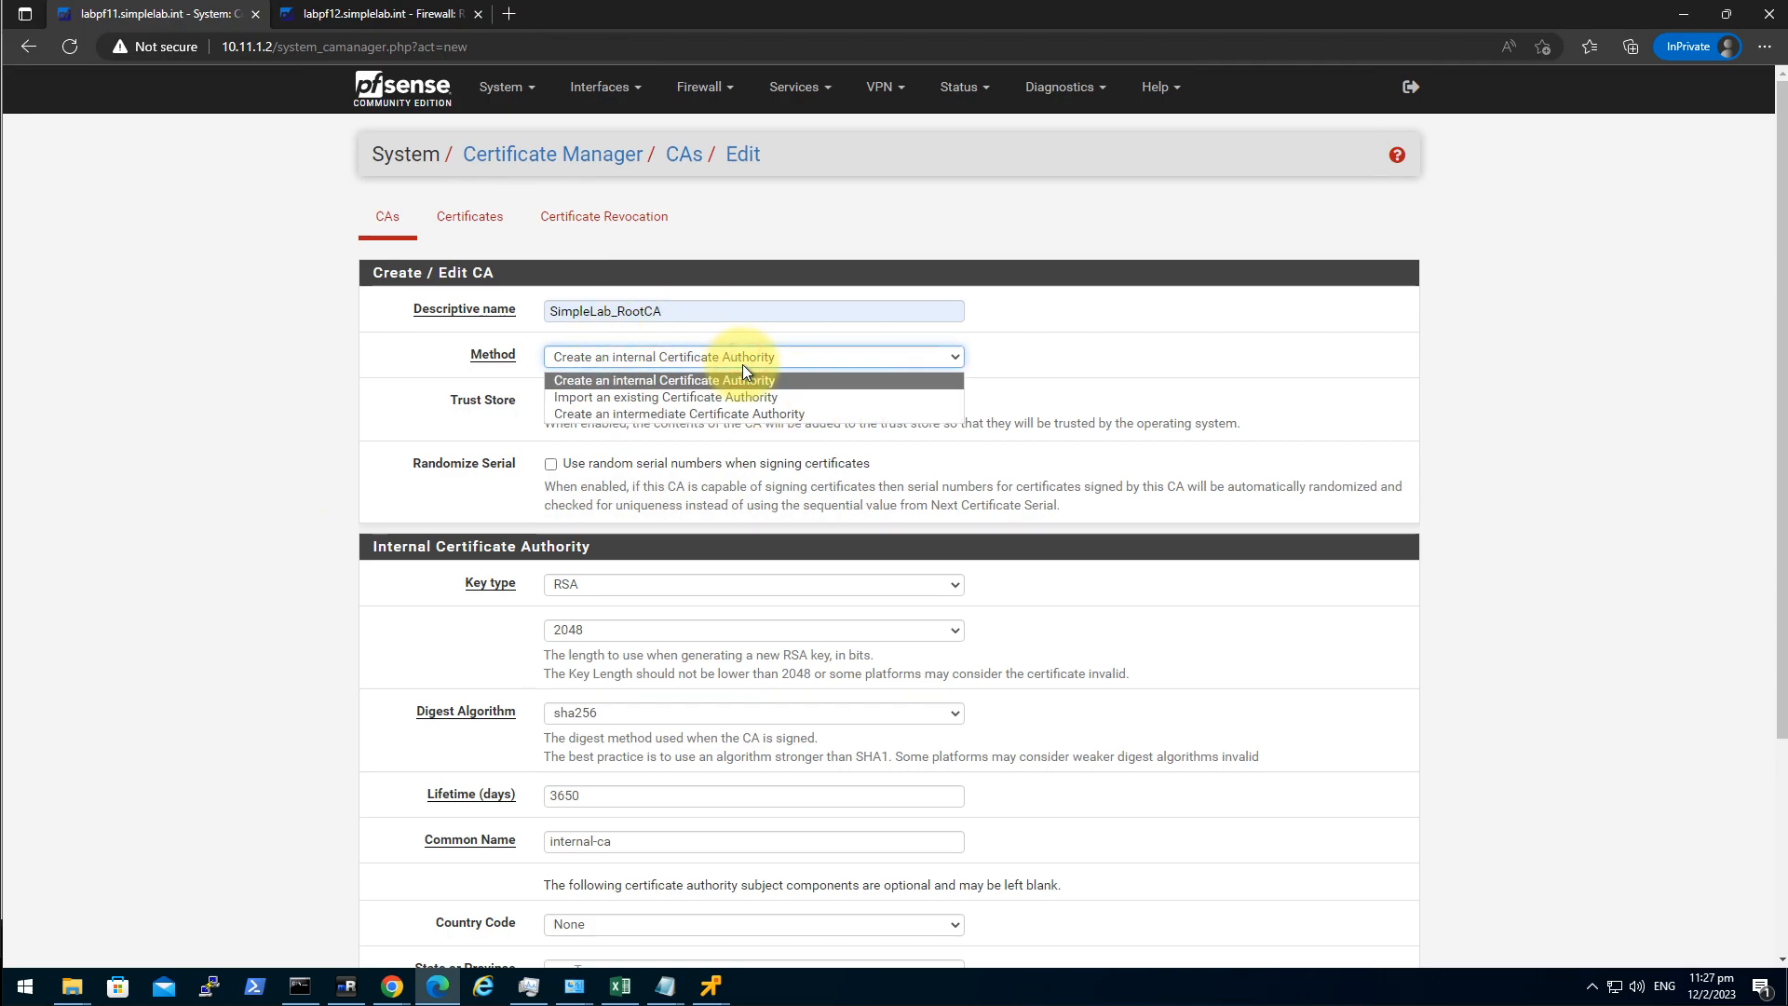
{"action": "left_click", "coordinate": [732, 398]}
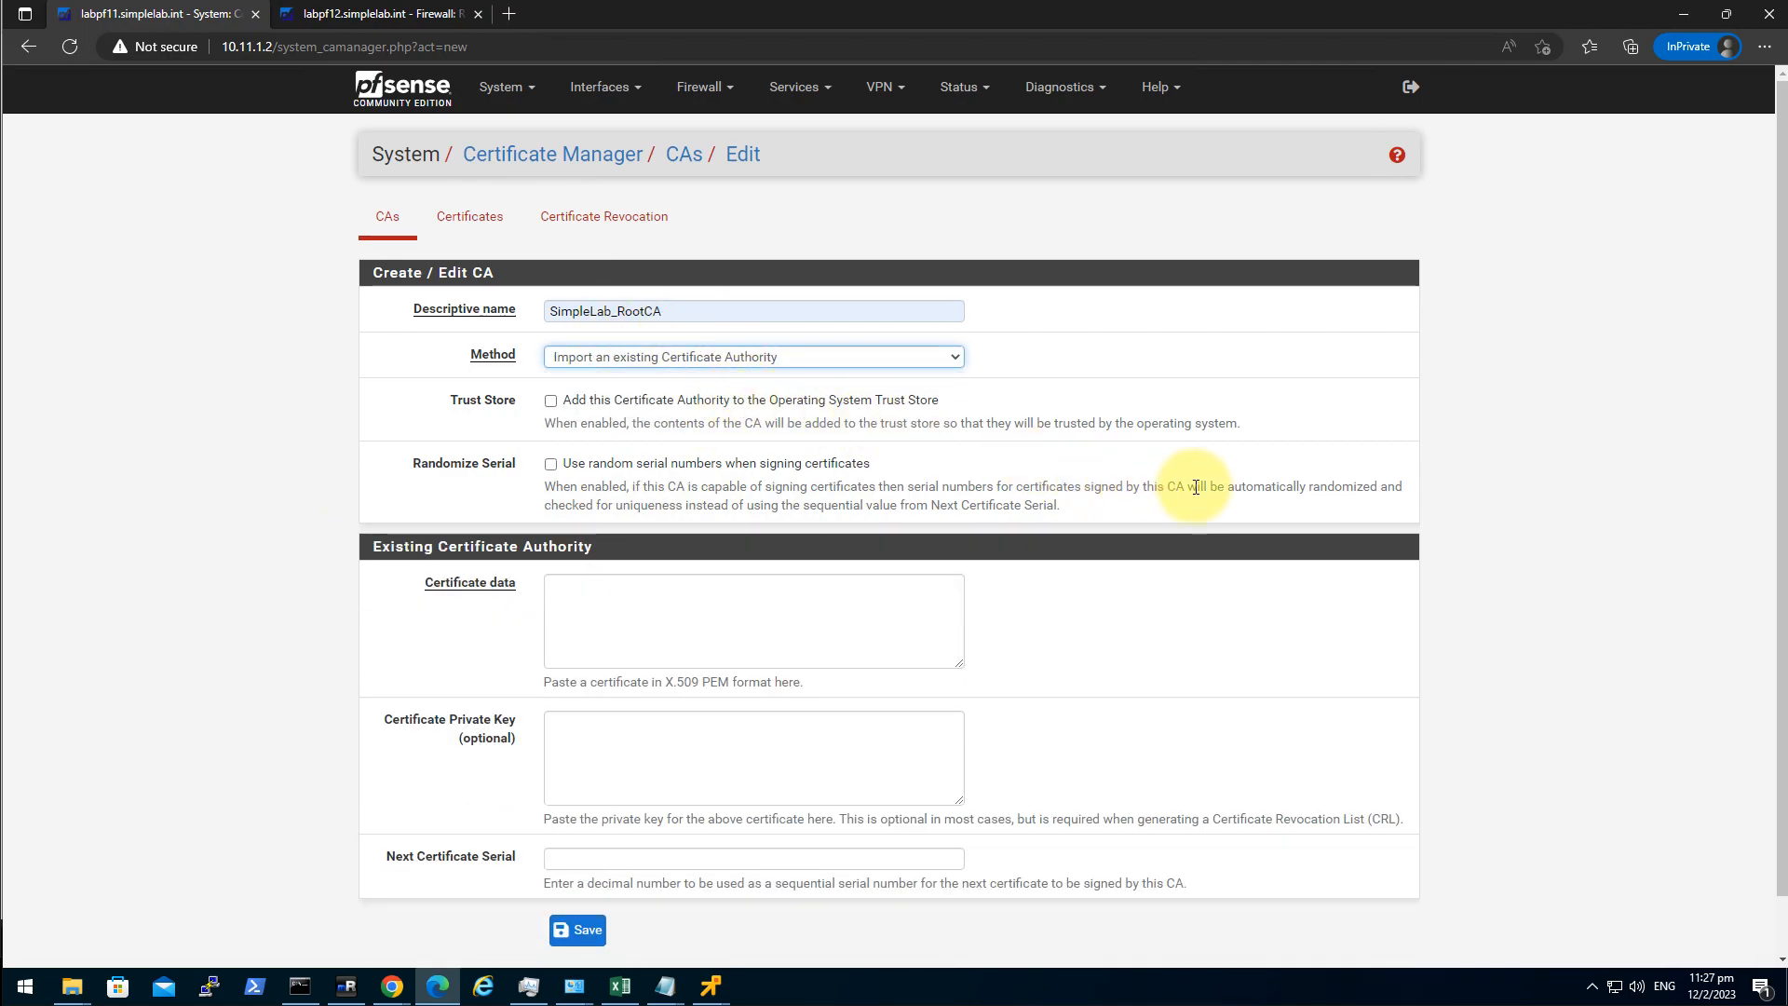
{"action": "scroll", "coordinate": [447, 791], "scroll_direction": "down", "scroll_amount": 1}
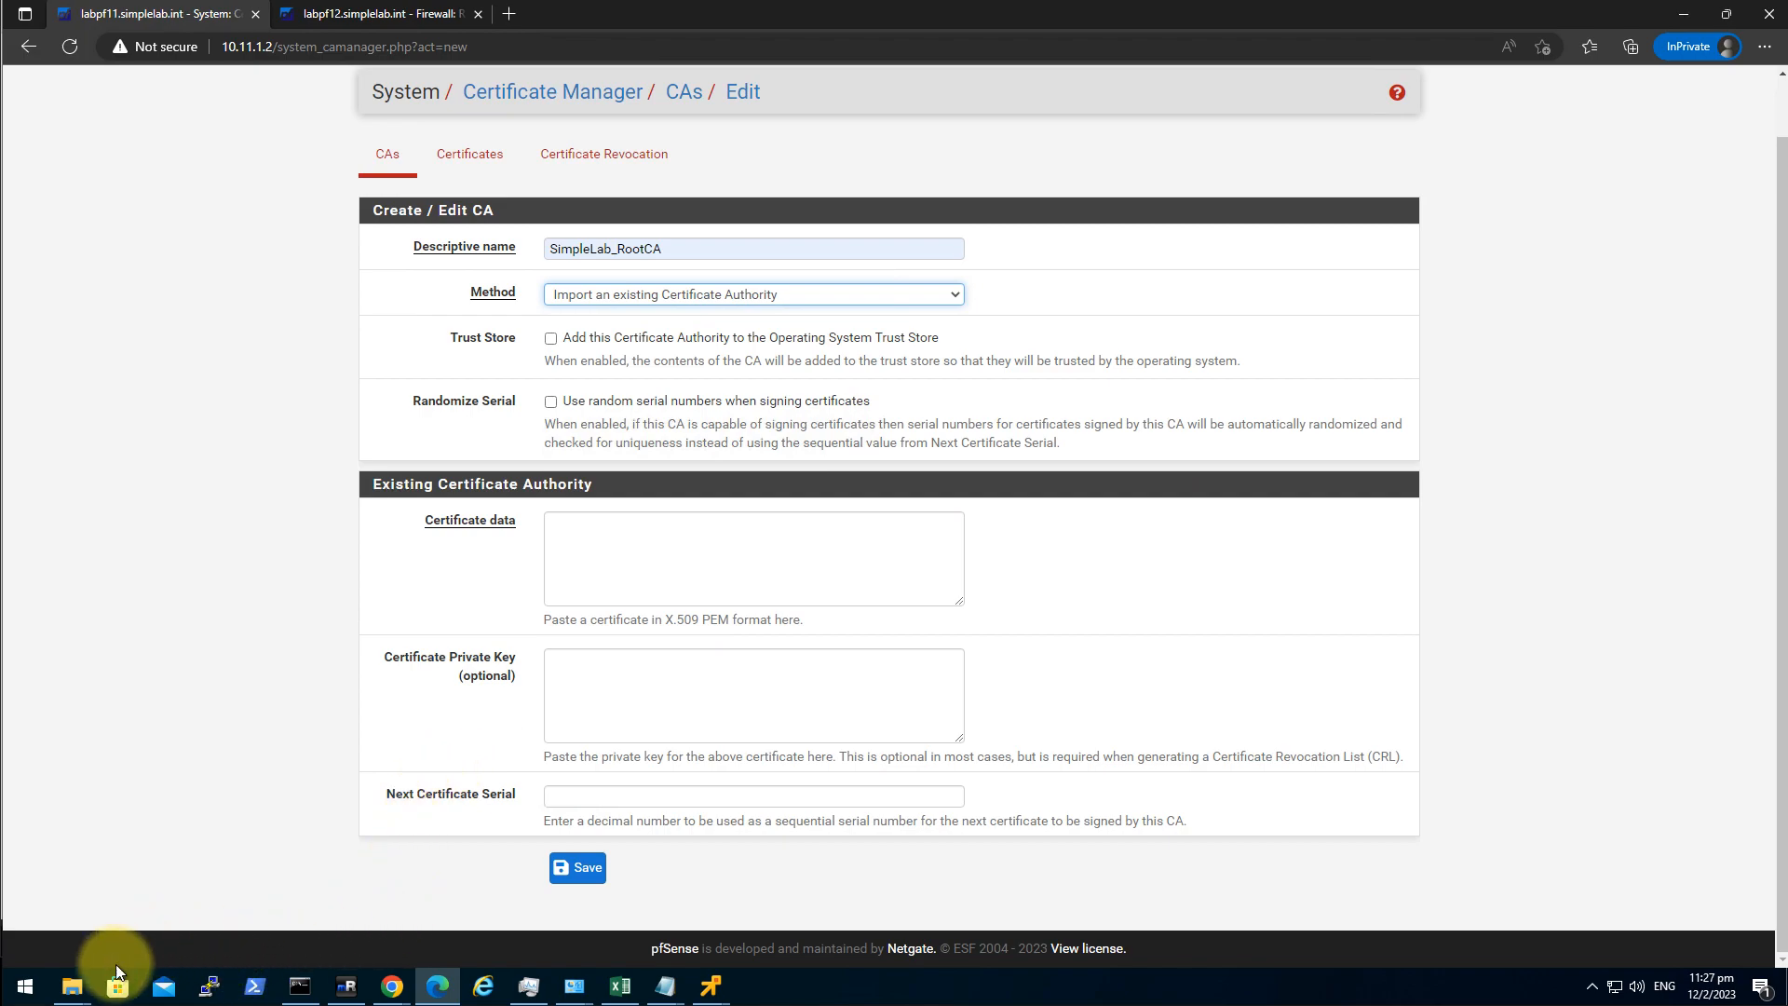
Open Desktop\cert\chain\root.cer in Notepad++ and select all its certificate text.
{"action": "left_click", "coordinate": [72, 980]}
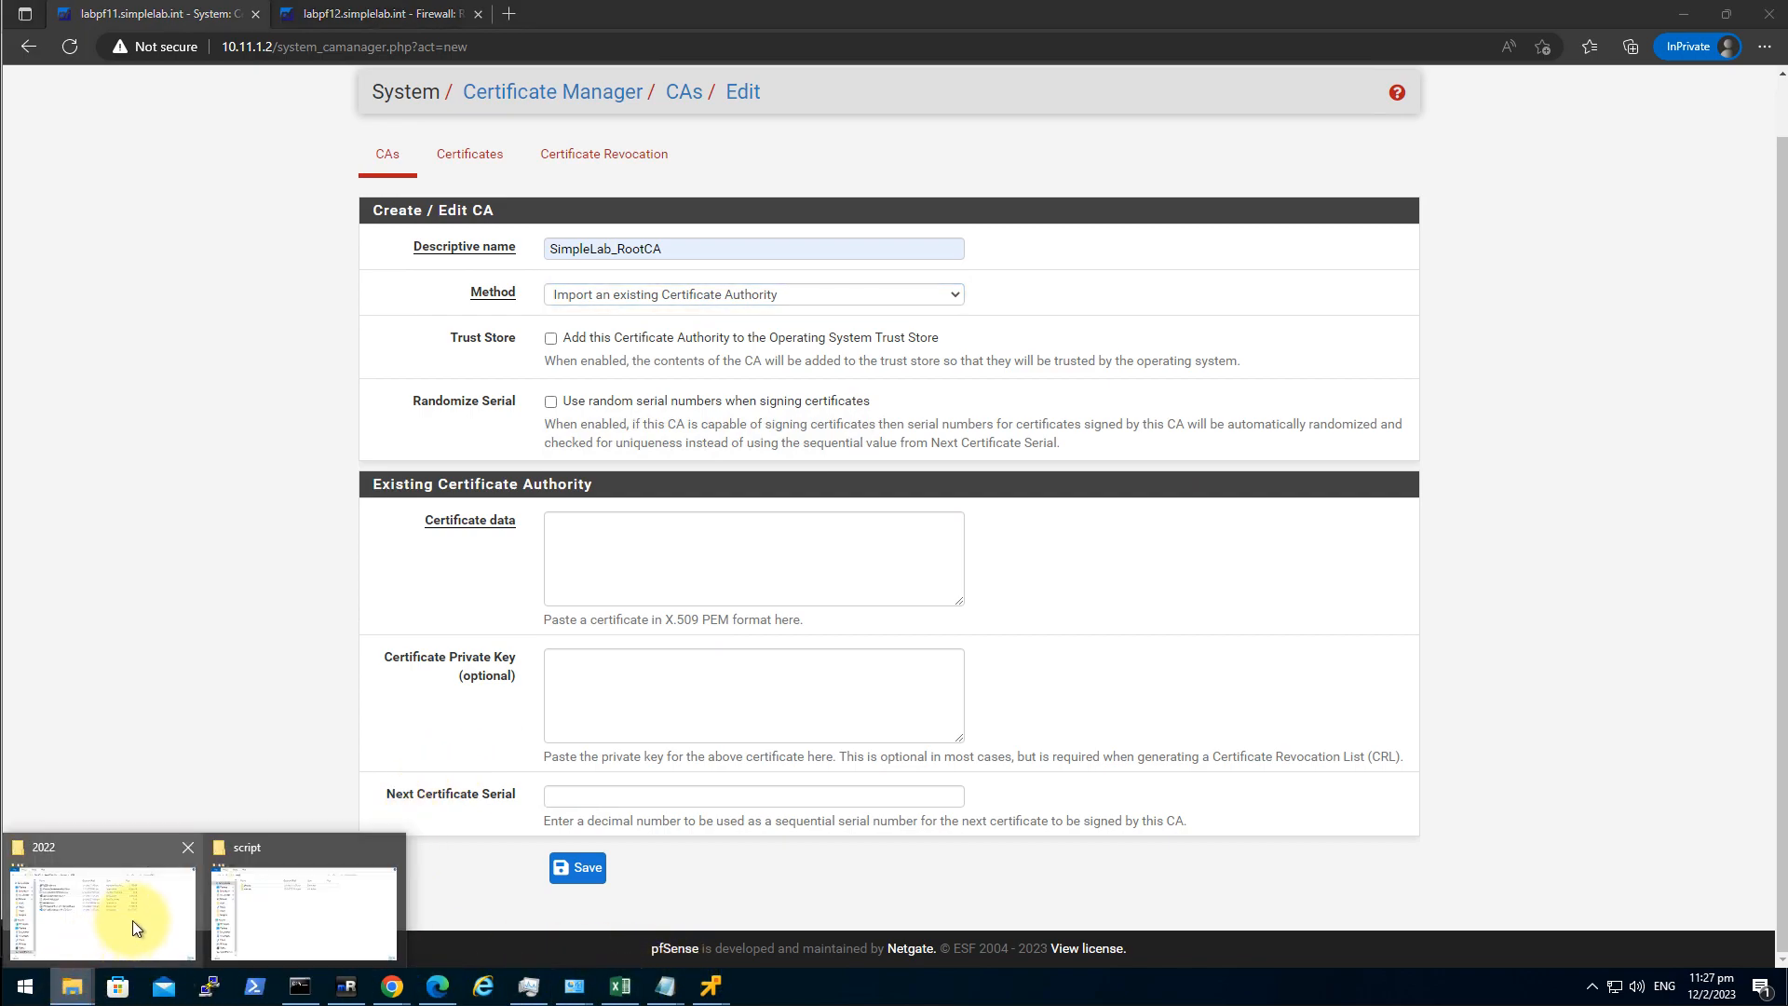
{"action": "left_click", "coordinate": [270, 913]}
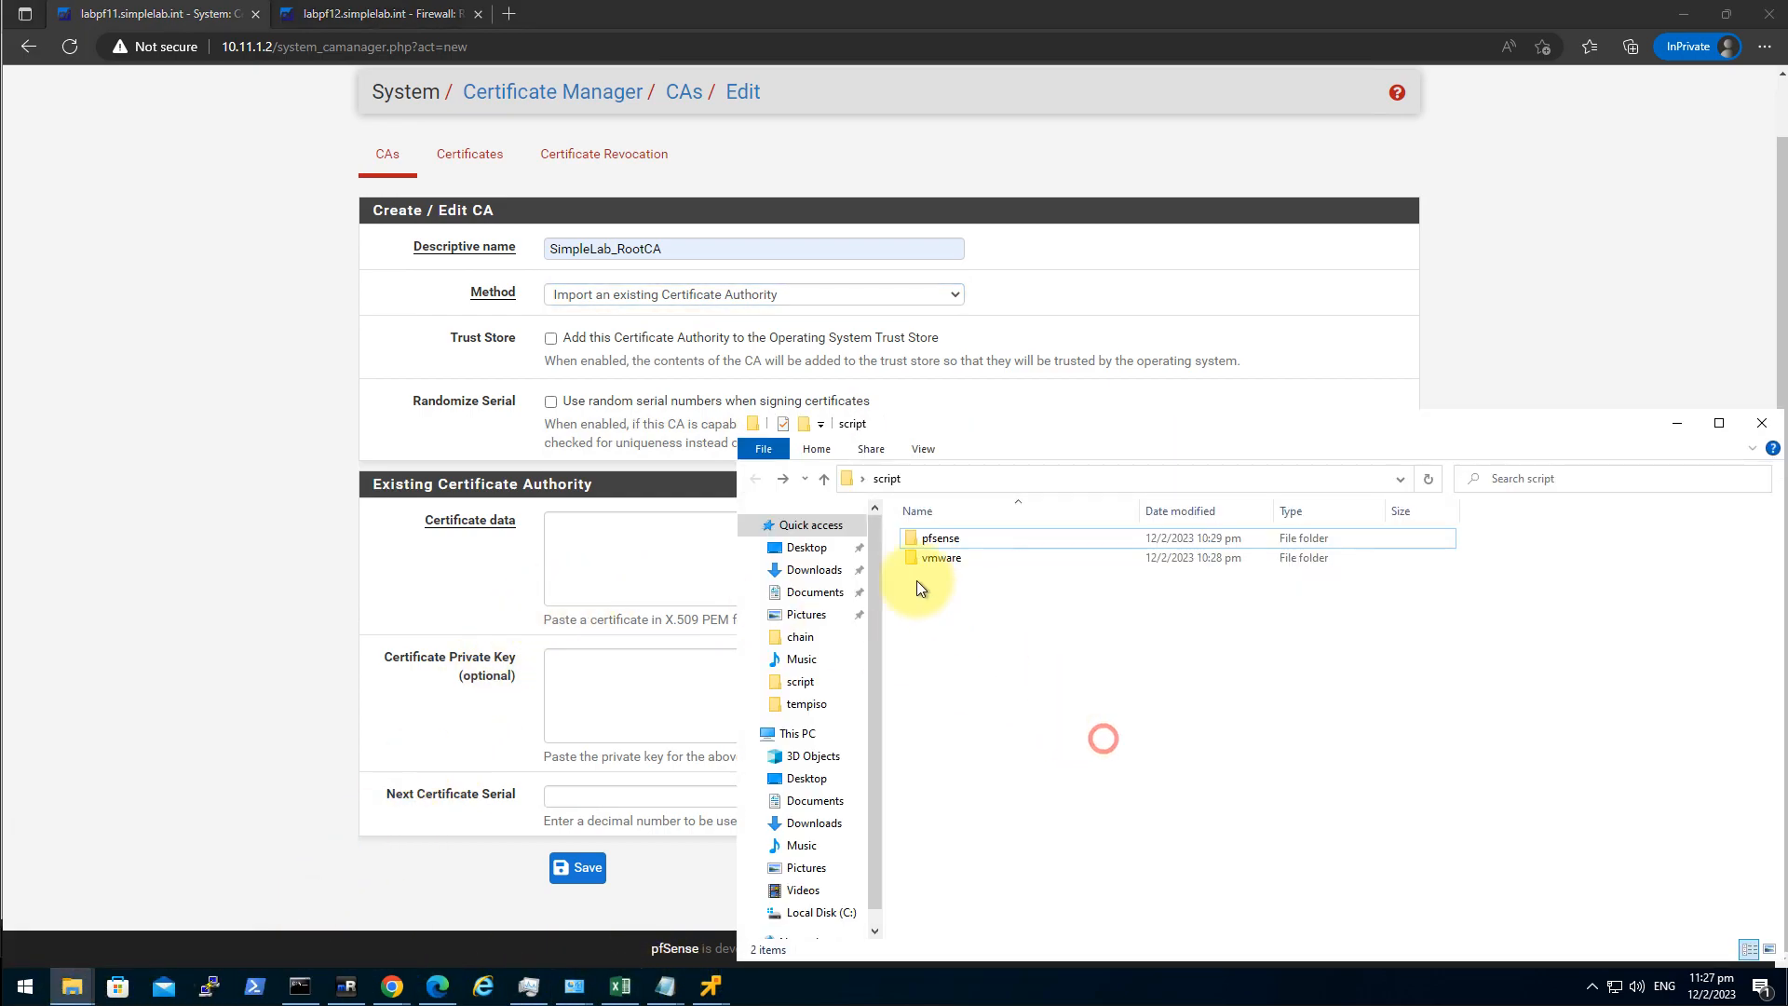
{"action": "left_click", "coordinate": [807, 547]}
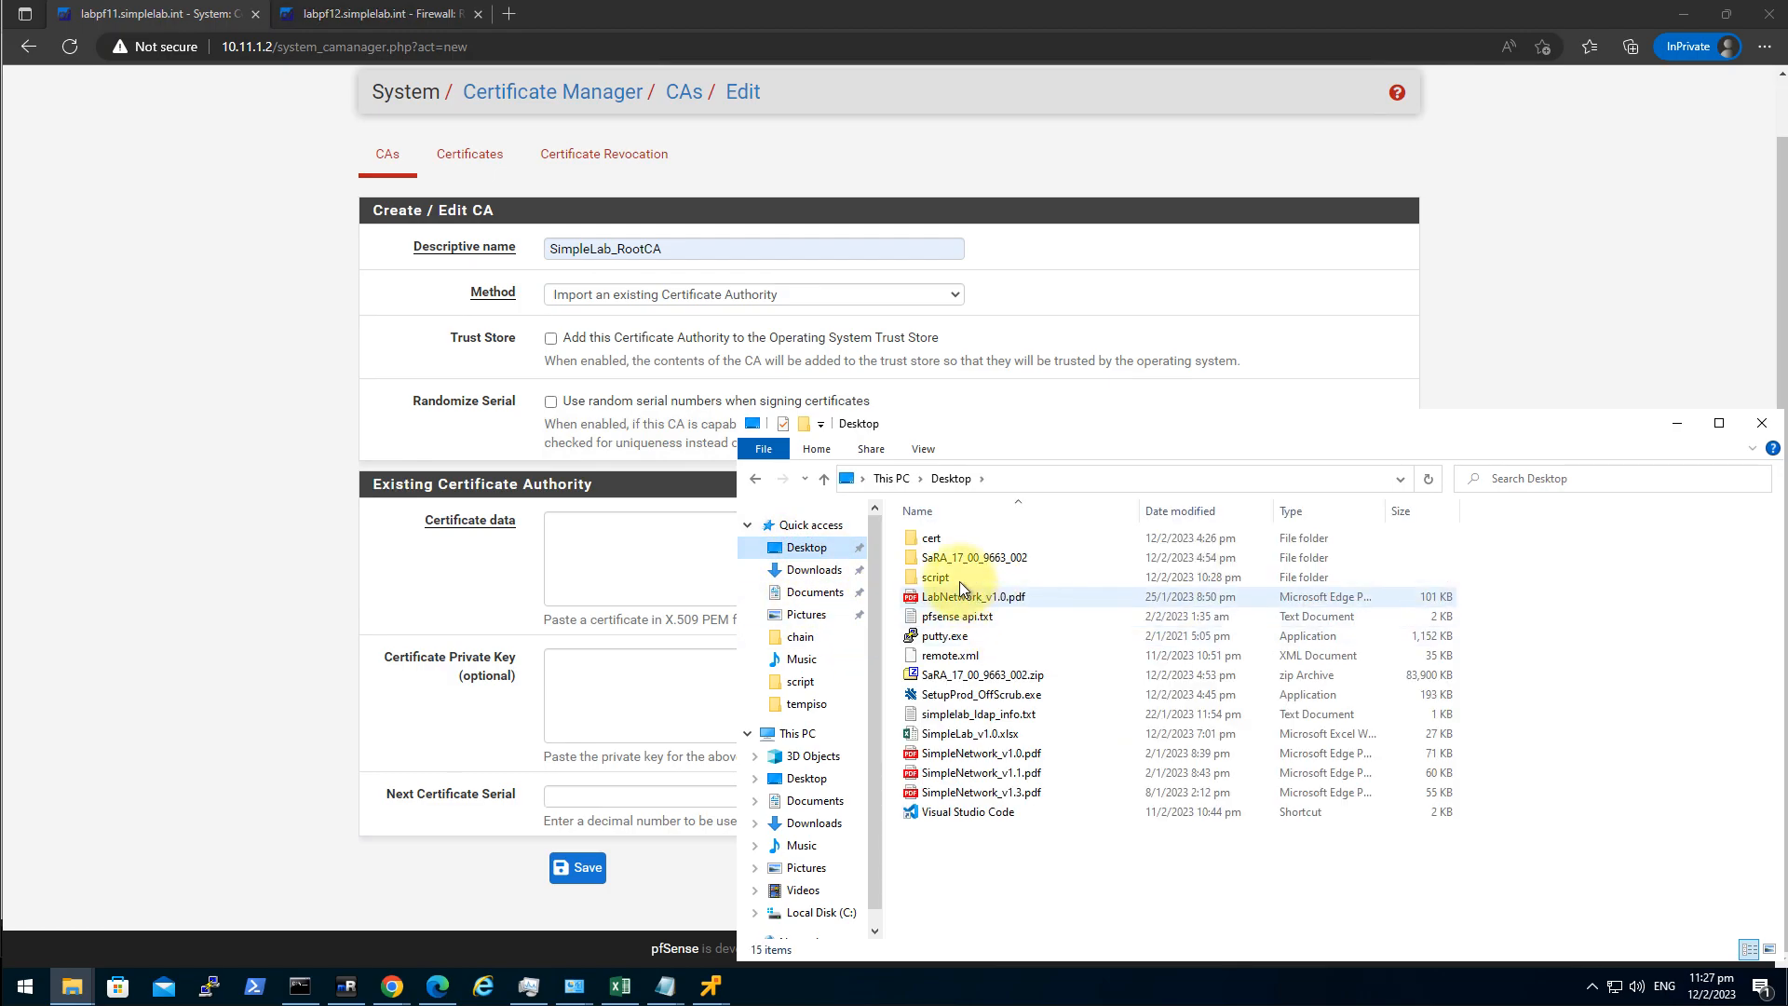
{"action": "double_click", "coordinate": [931, 538]}
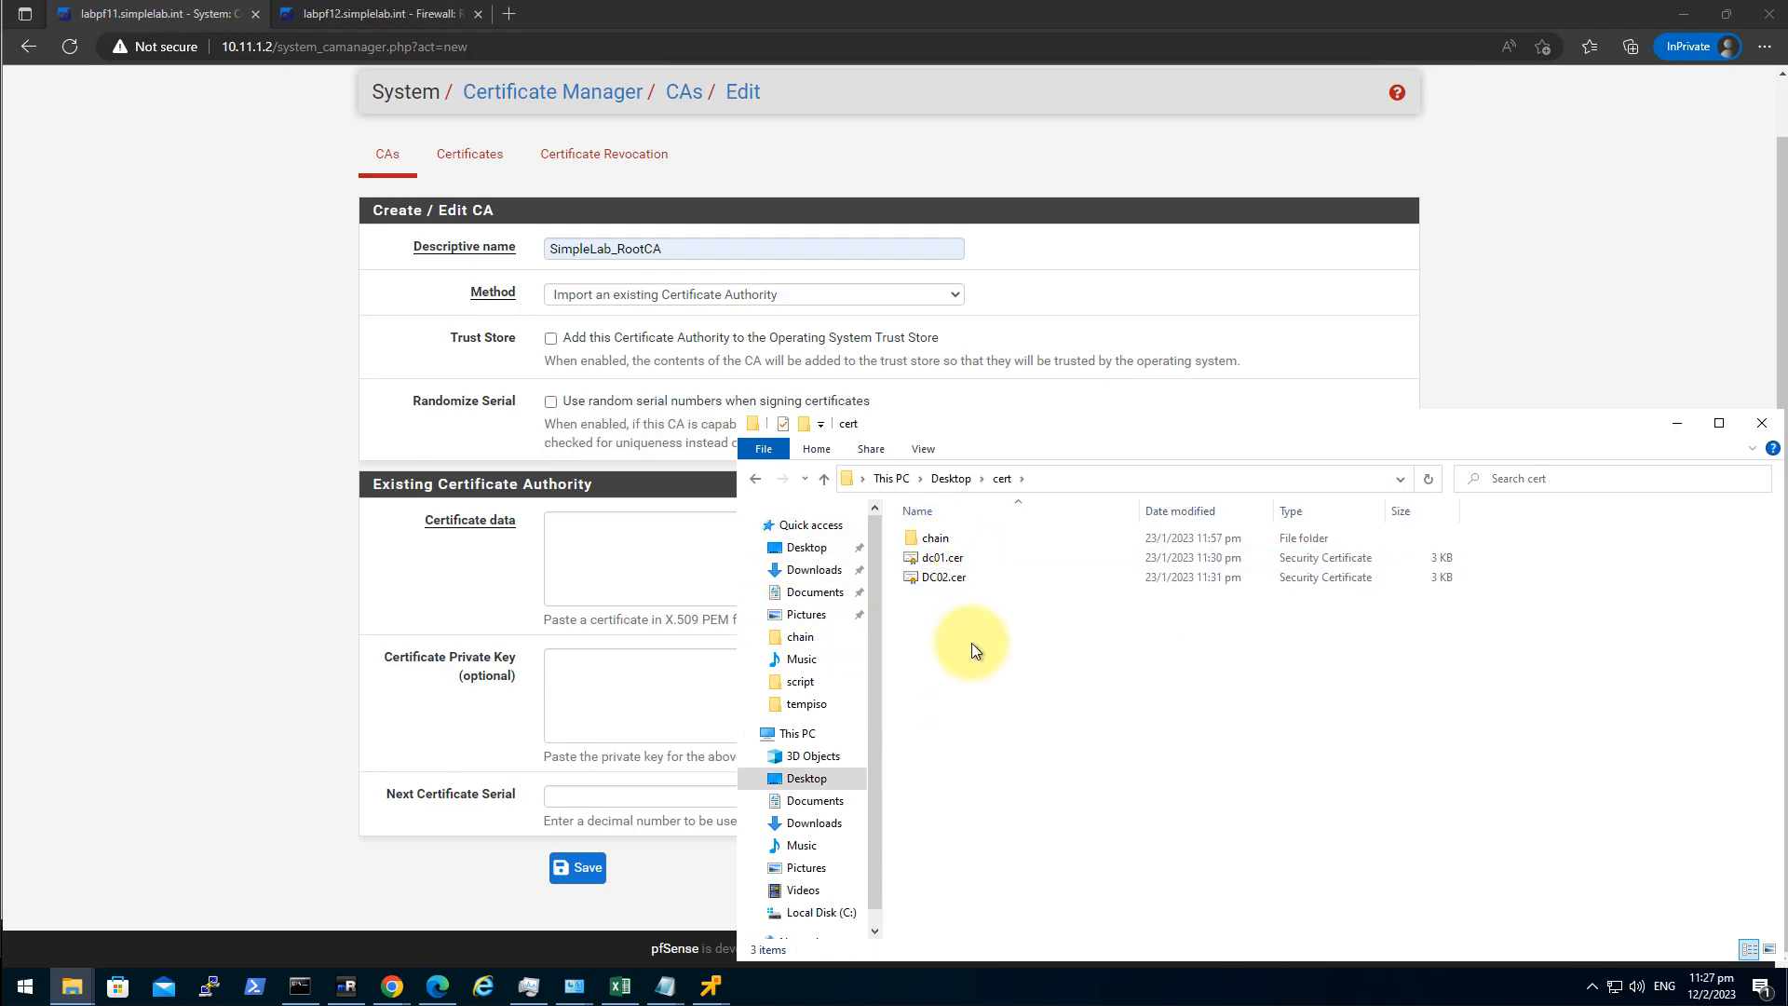
{"action": "double_click", "coordinate": [934, 538]}
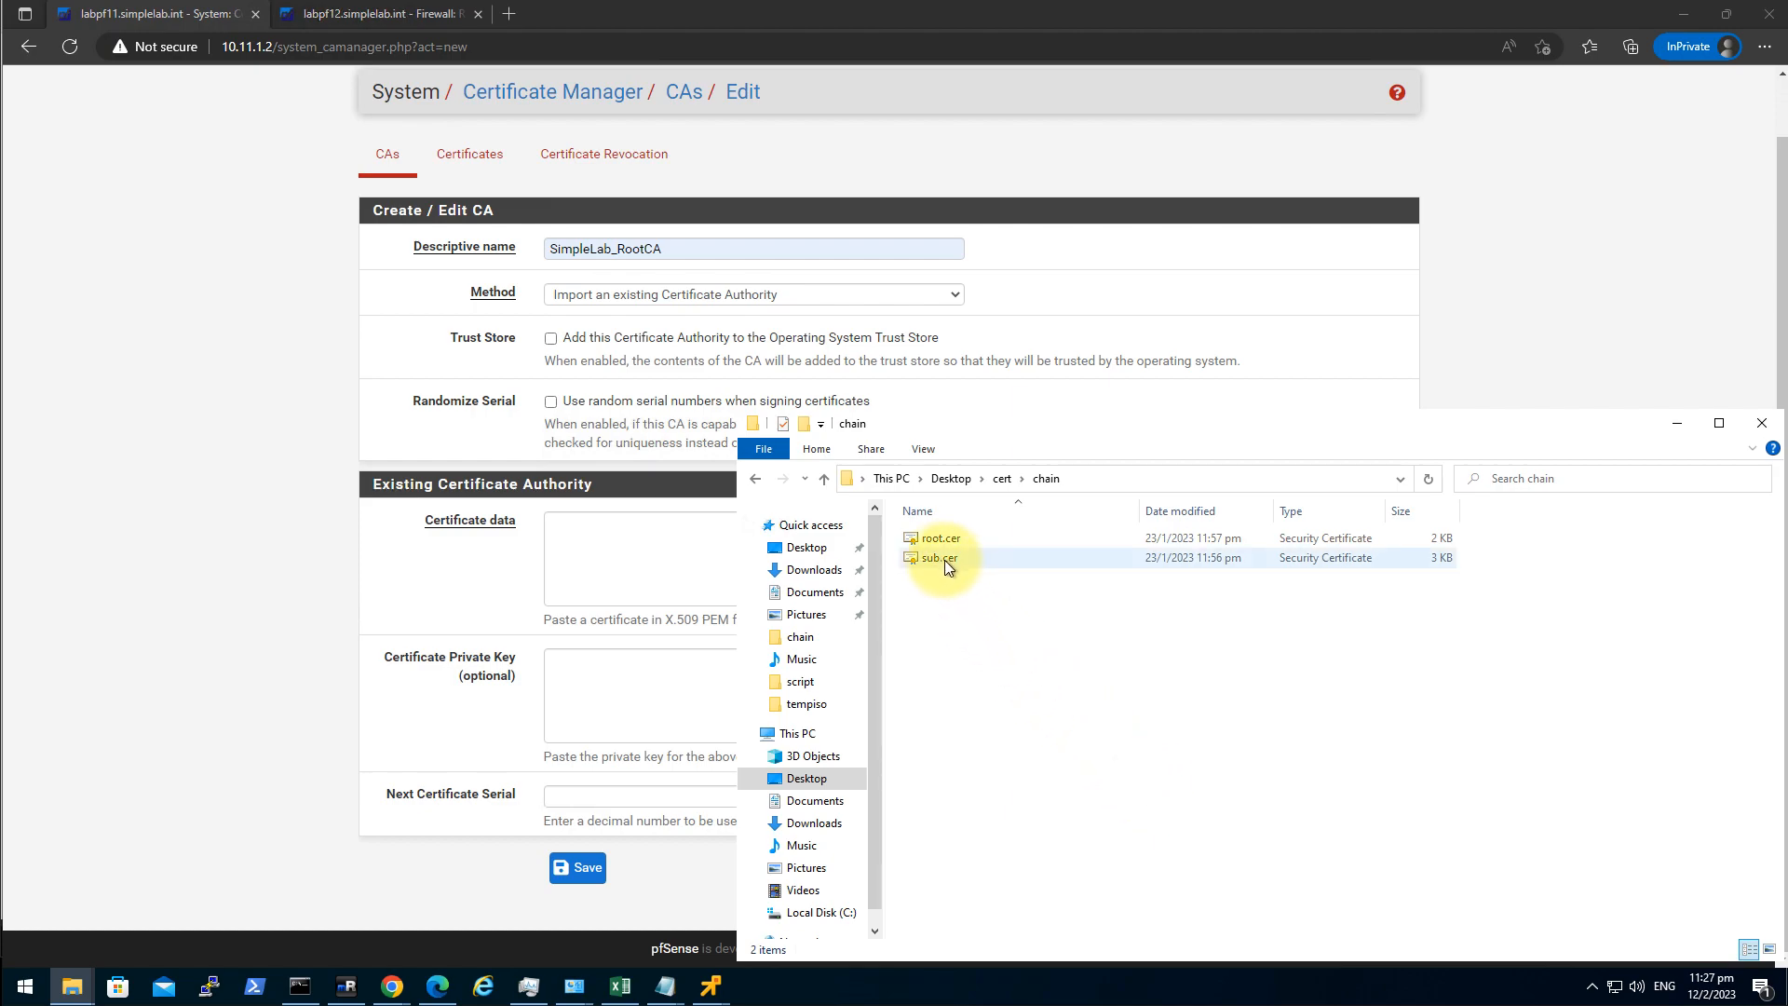
{"action": "left_click", "coordinate": [941, 540]}
{"action": "right_click", "coordinate": [941, 542]}
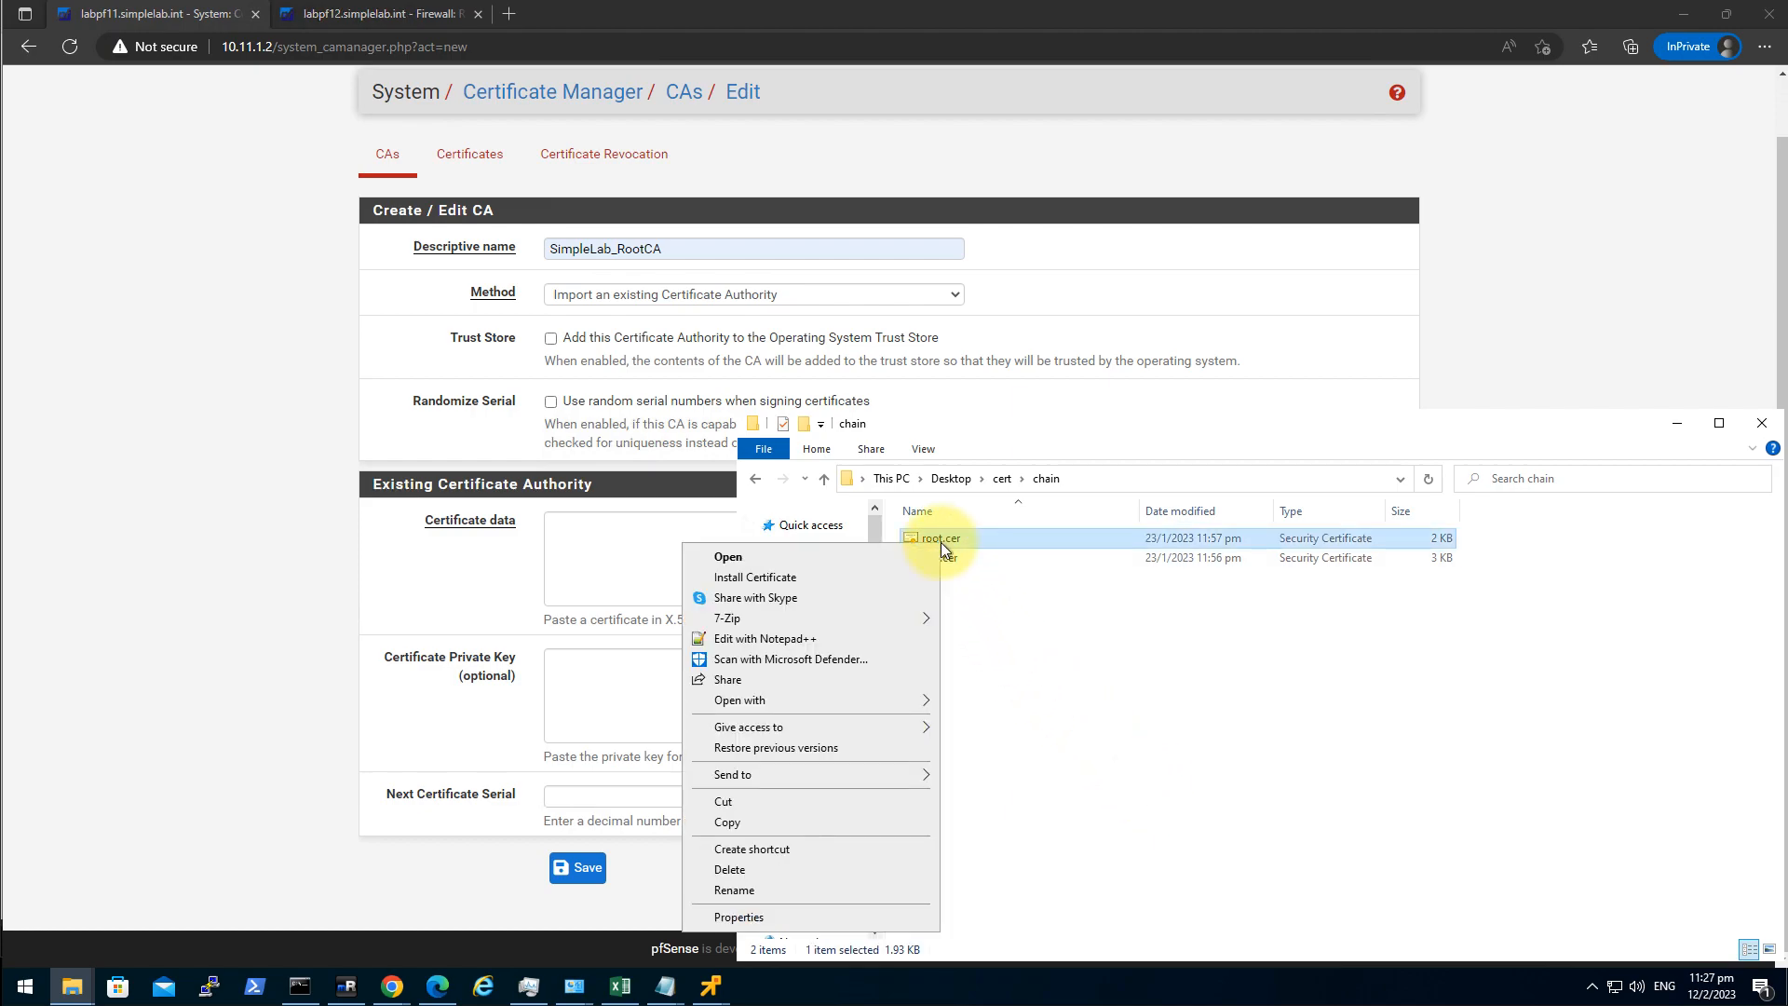
{"action": "left_click", "coordinate": [814, 637]}
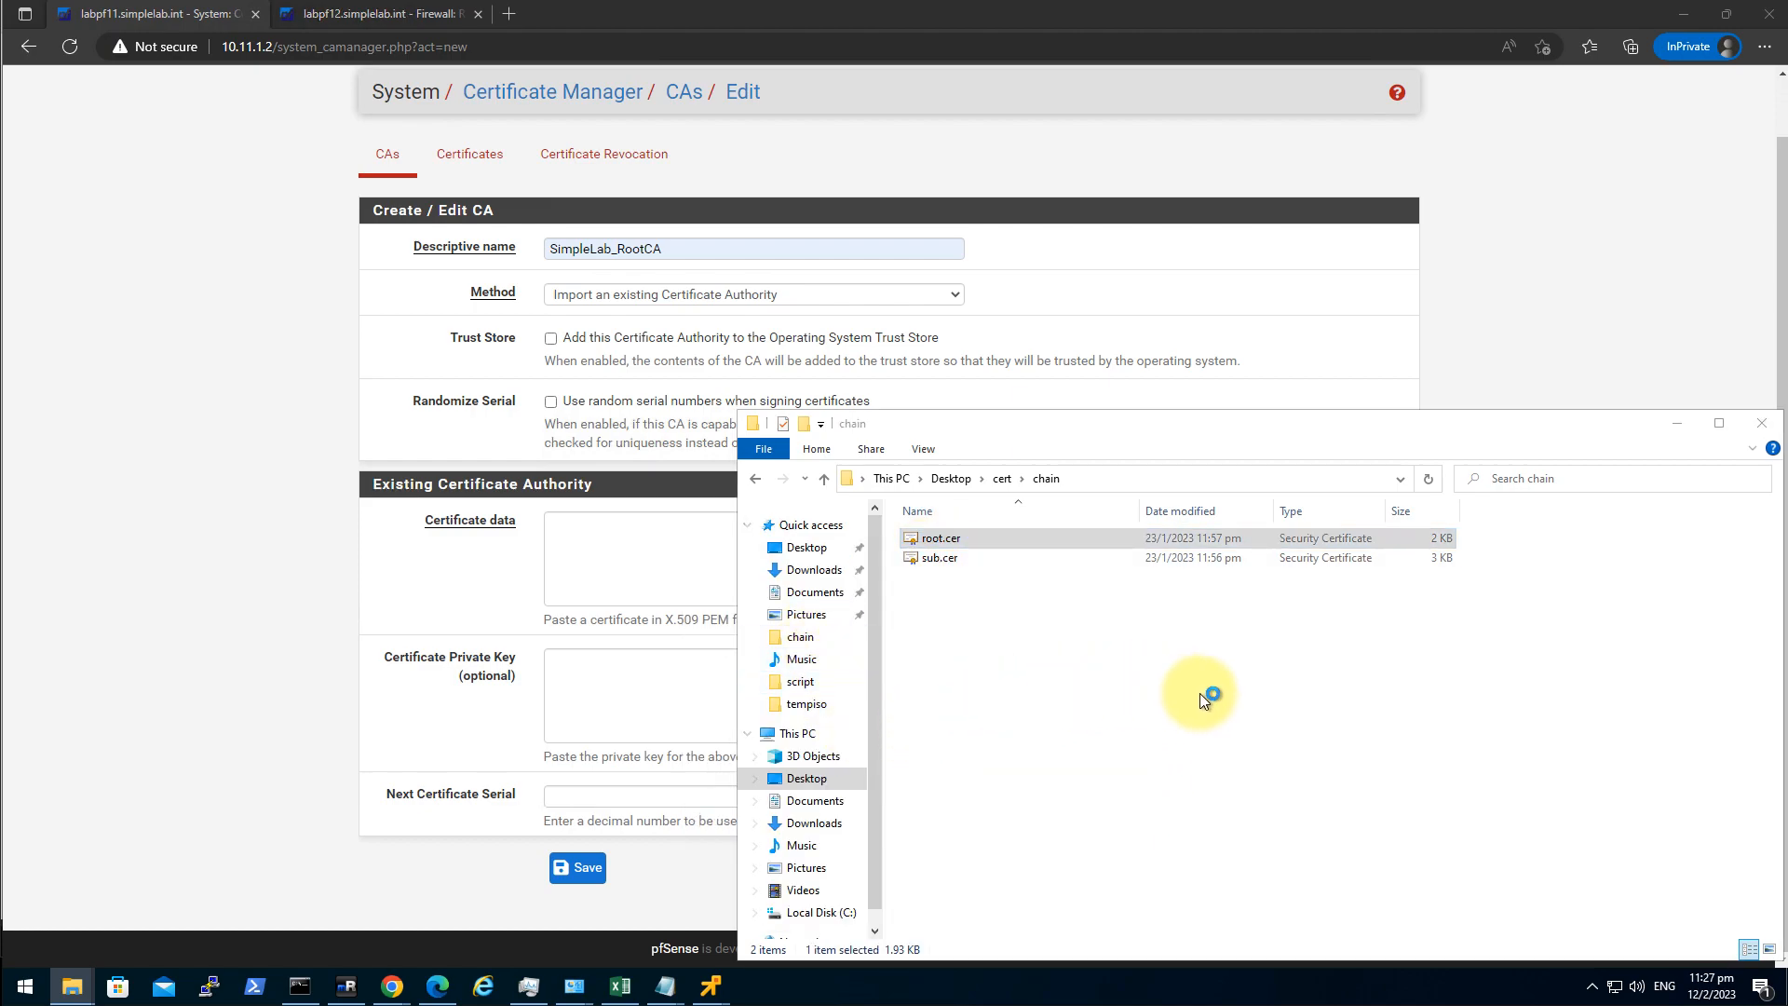
{"action": "left_click", "coordinate": [1016, 518]}
{"action": "key", "text": "ctrl+a"}
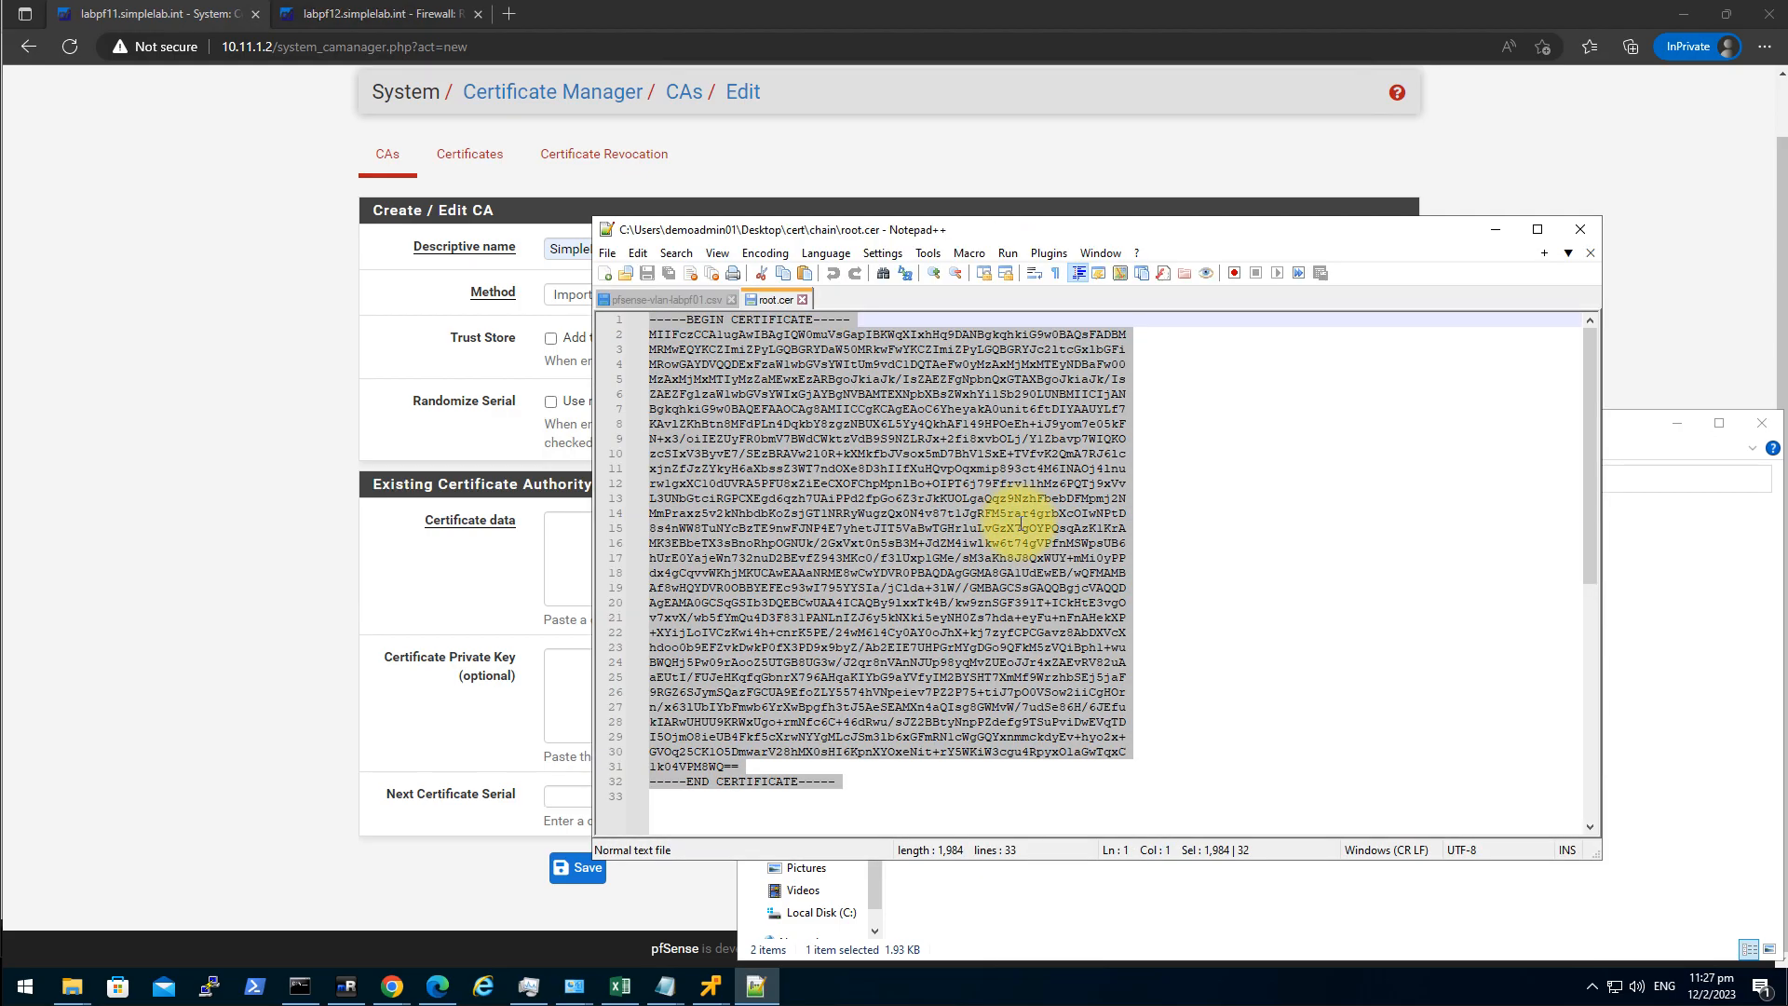
Paste the root.cer PEM into Certificate data and save the CA.
{"action": "left_click", "coordinate": [221, 620]}
{"action": "left_click", "coordinate": [705, 553]}
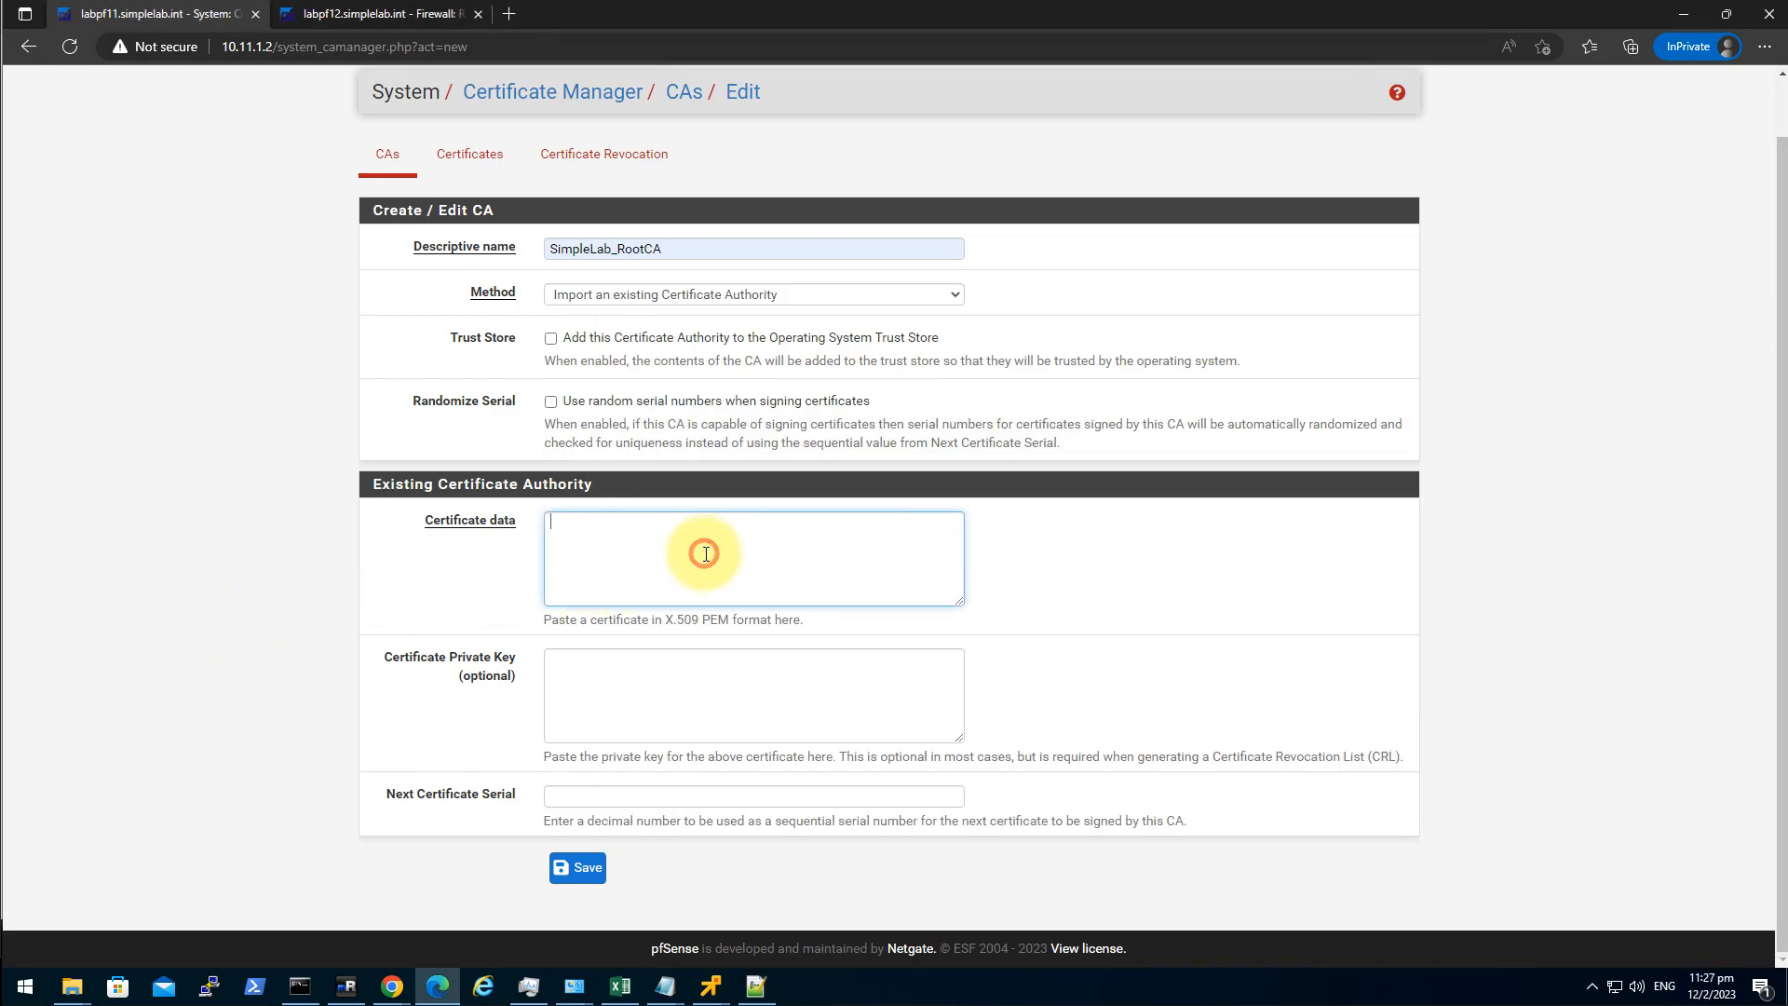
{"action": "key", "text": "ctrl+v"}
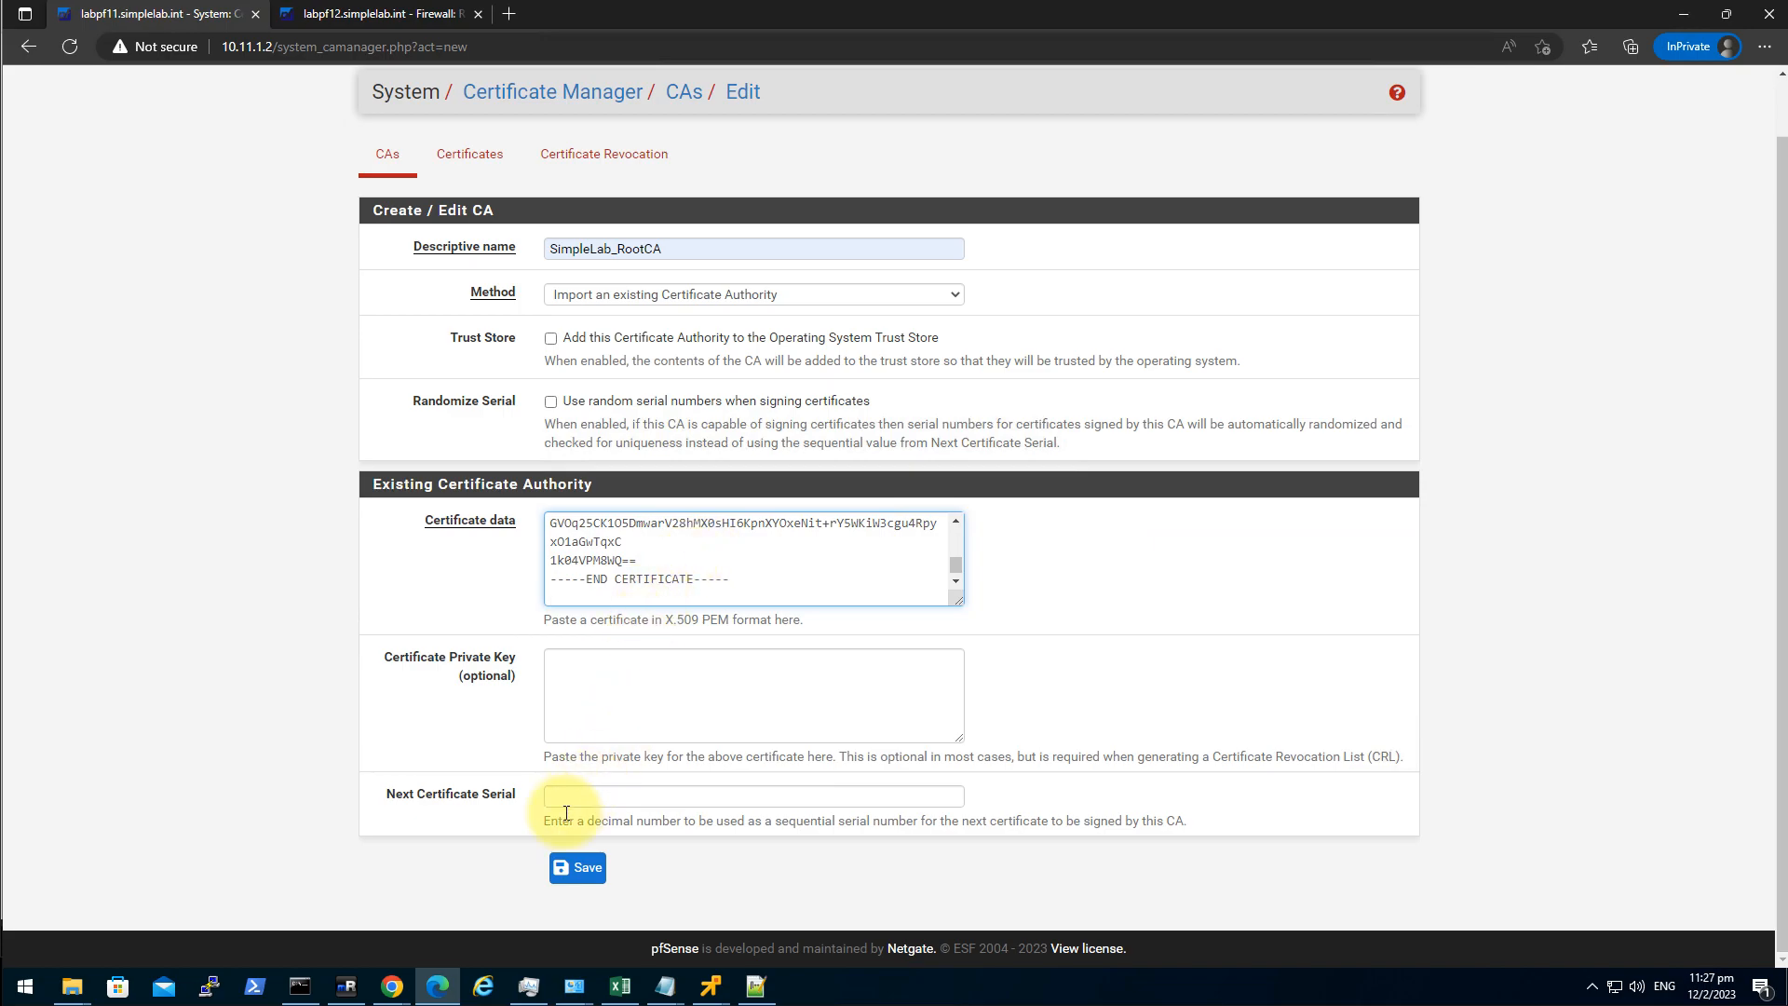
{"action": "left_click", "coordinate": [579, 868]}
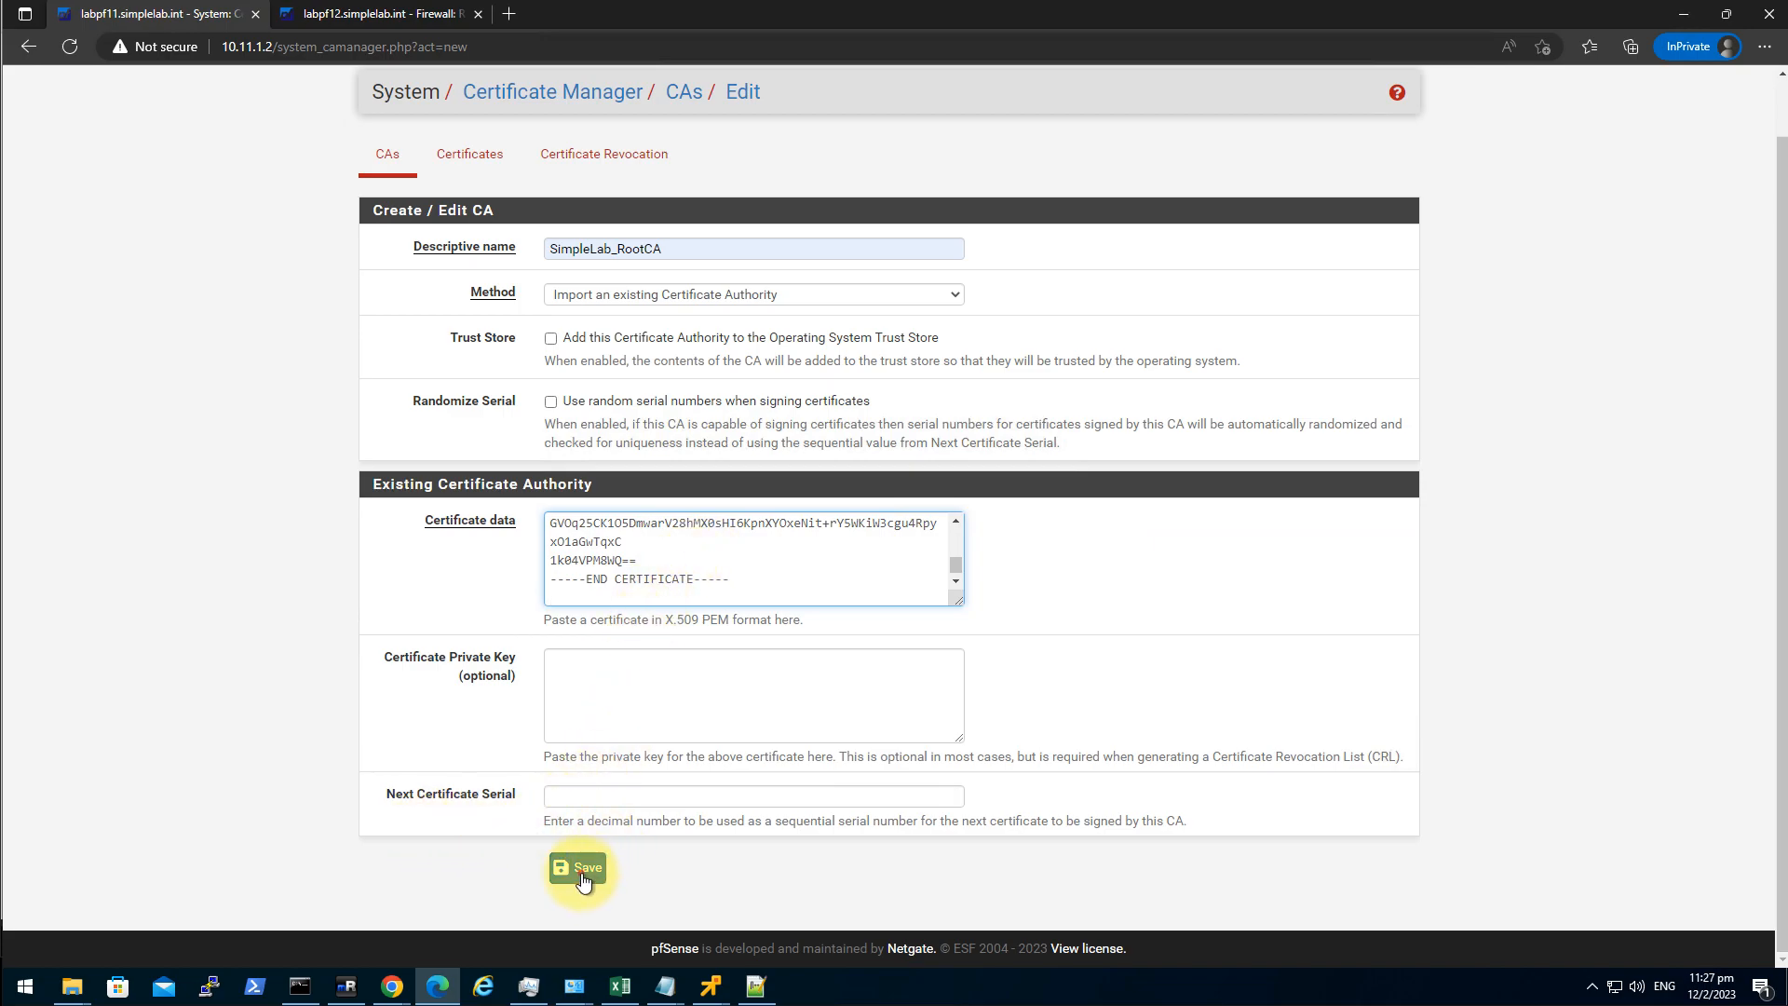
{"action": "left_click", "coordinate": [1087, 754]}
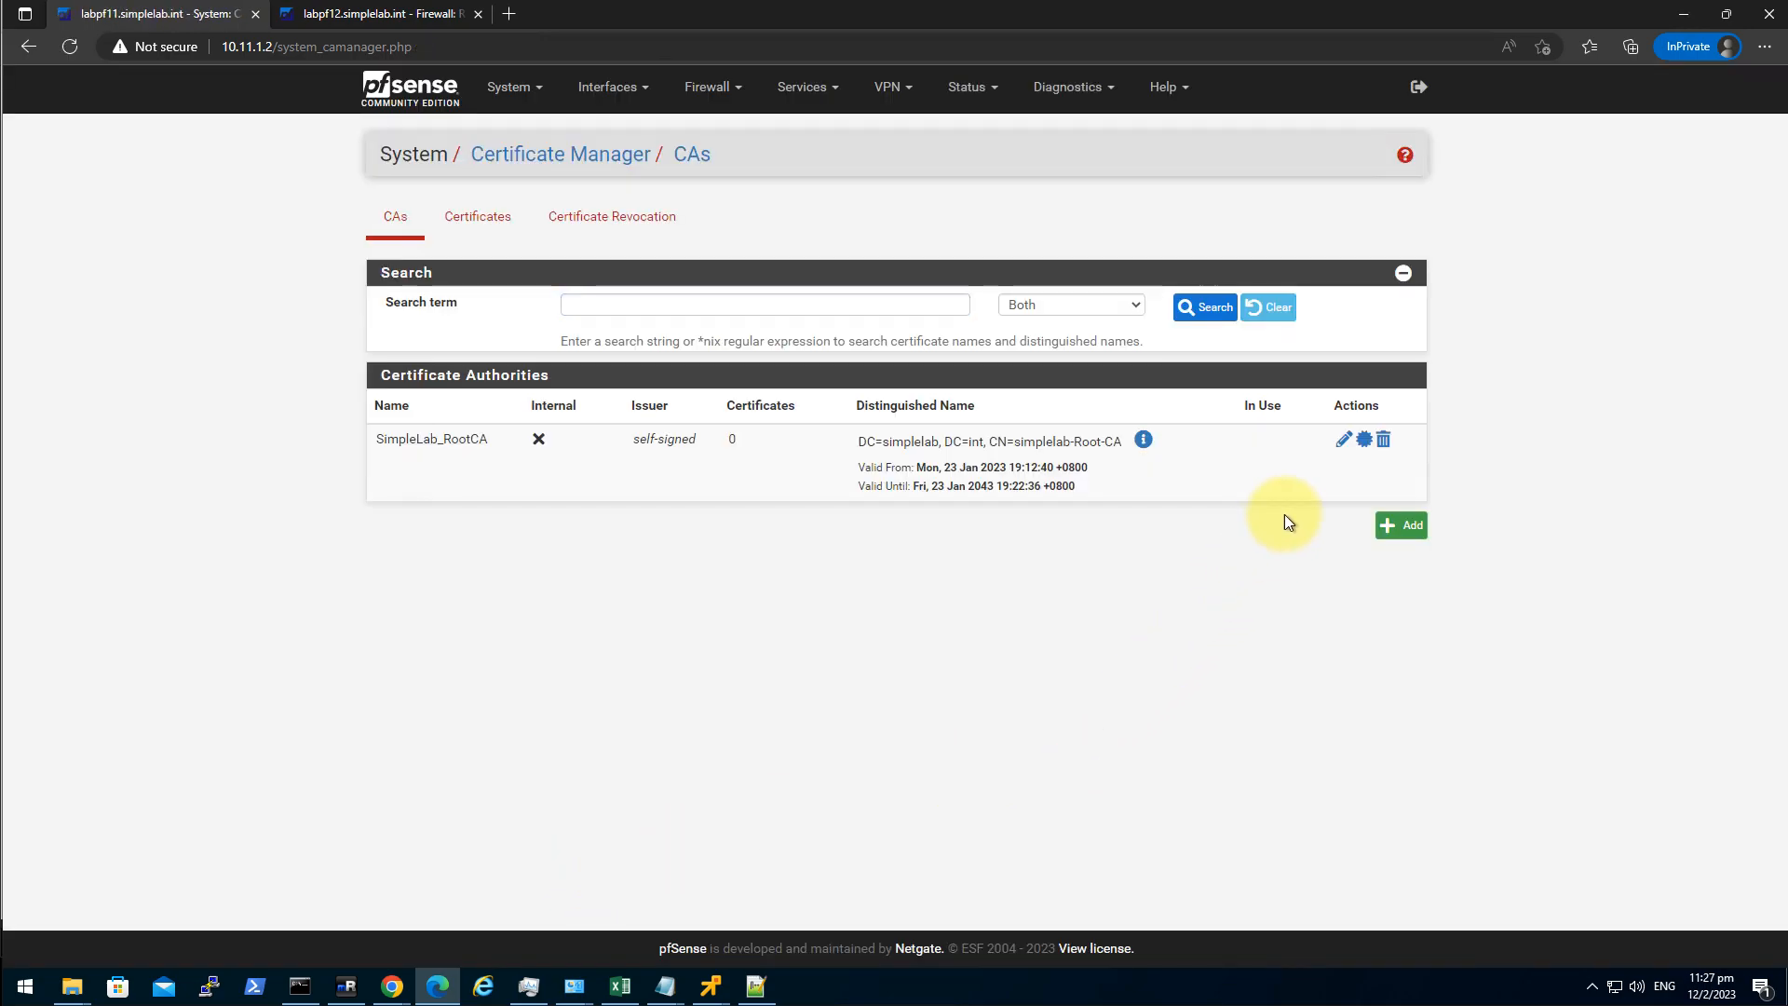
Add a new CA named SimplaLab_SubCA using Import an existing Certificate Authority.
{"action": "left_click", "coordinate": [1400, 525]}
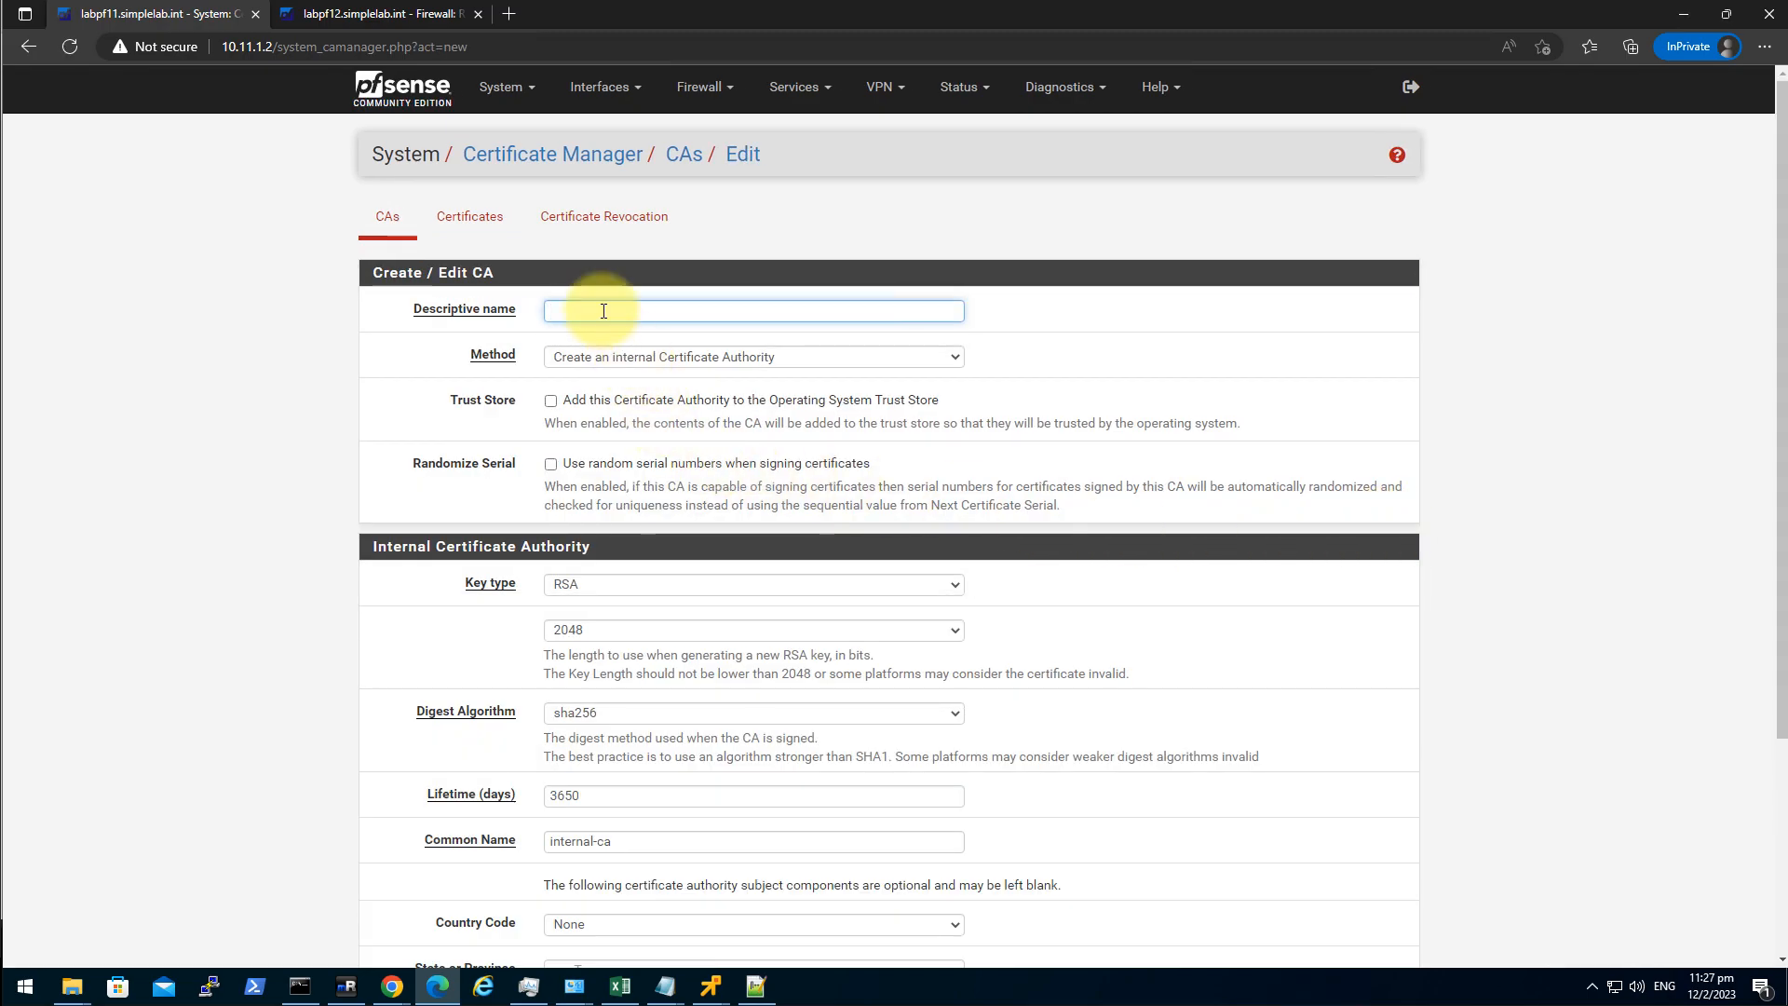
{"action": "left_click", "coordinate": [647, 311]}
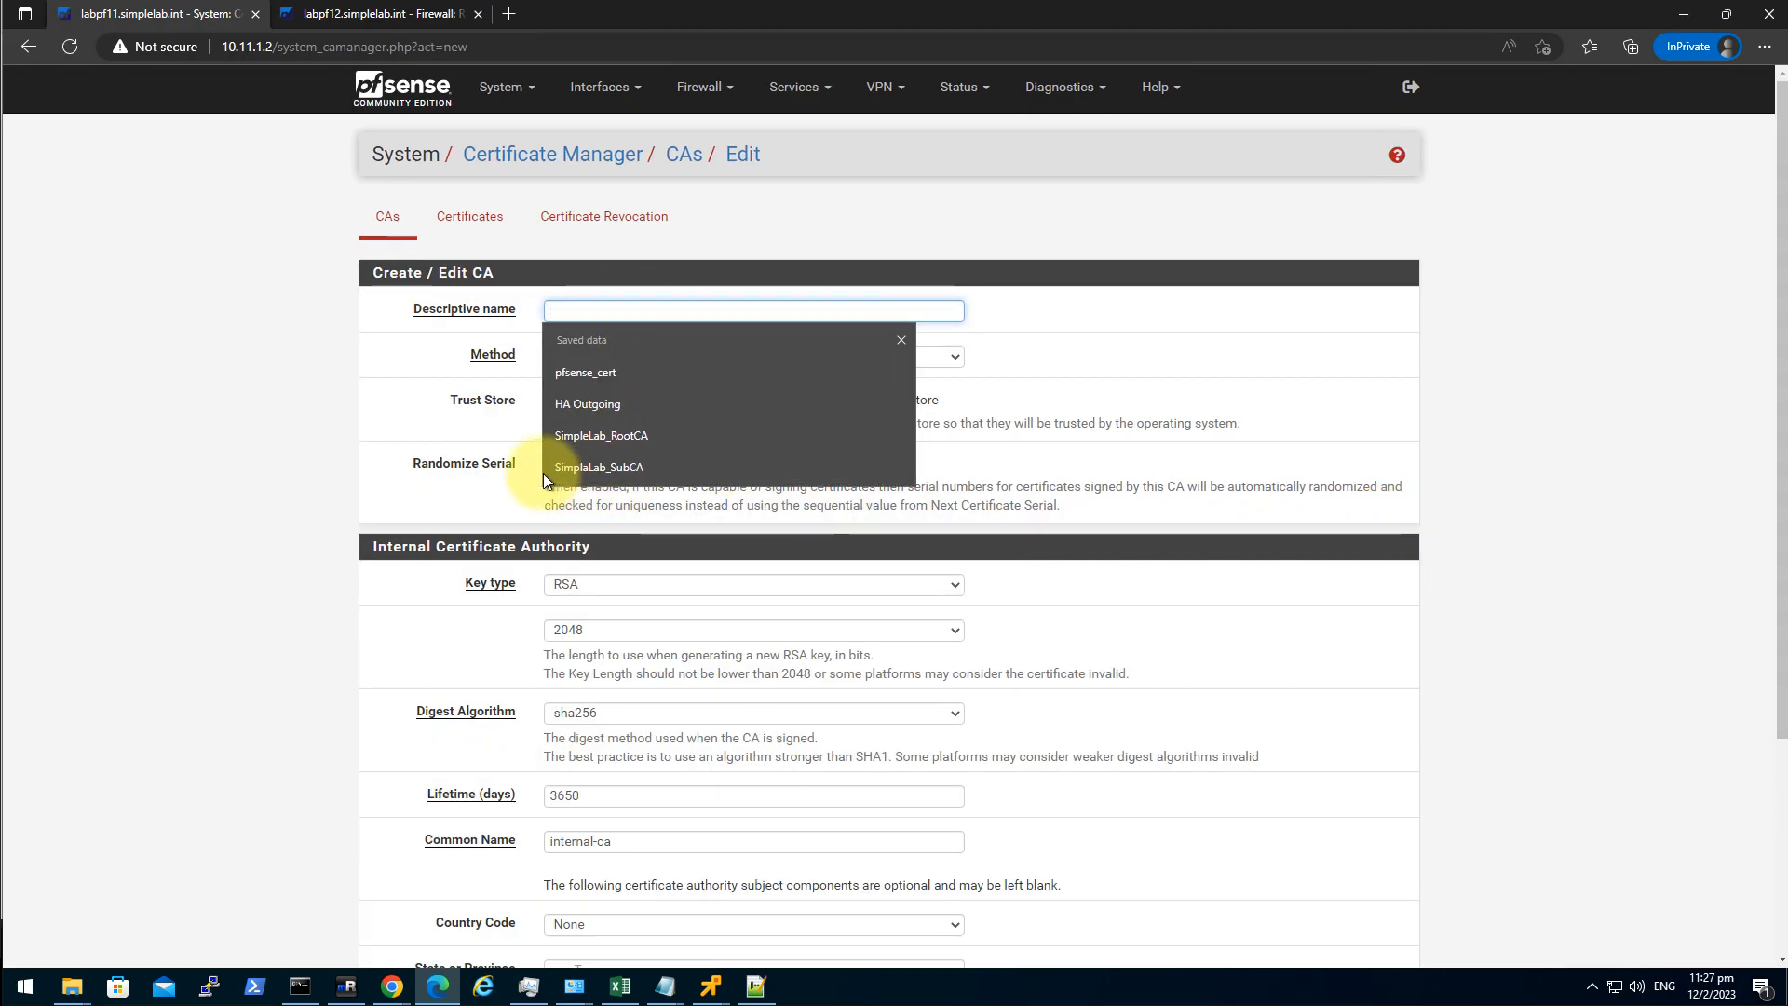
{"action": "left_click", "coordinate": [624, 471]}
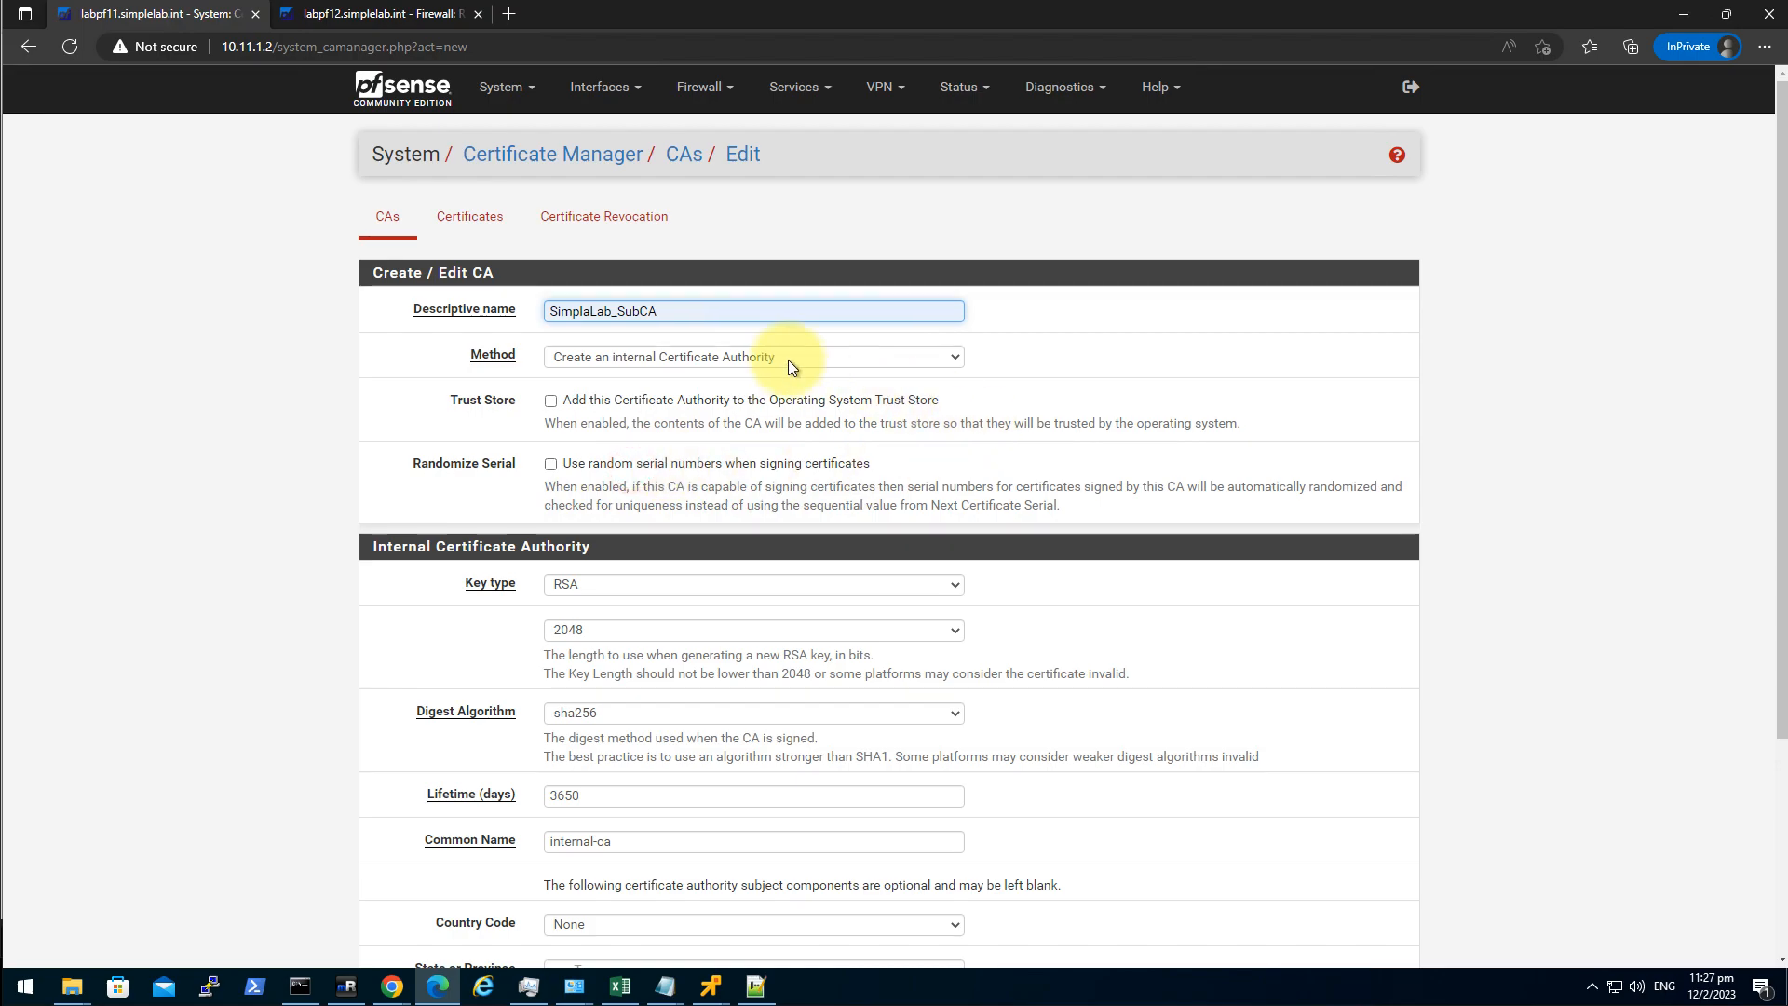
{"action": "left_click", "coordinate": [725, 357]}
{"action": "left_click", "coordinate": [628, 398]}
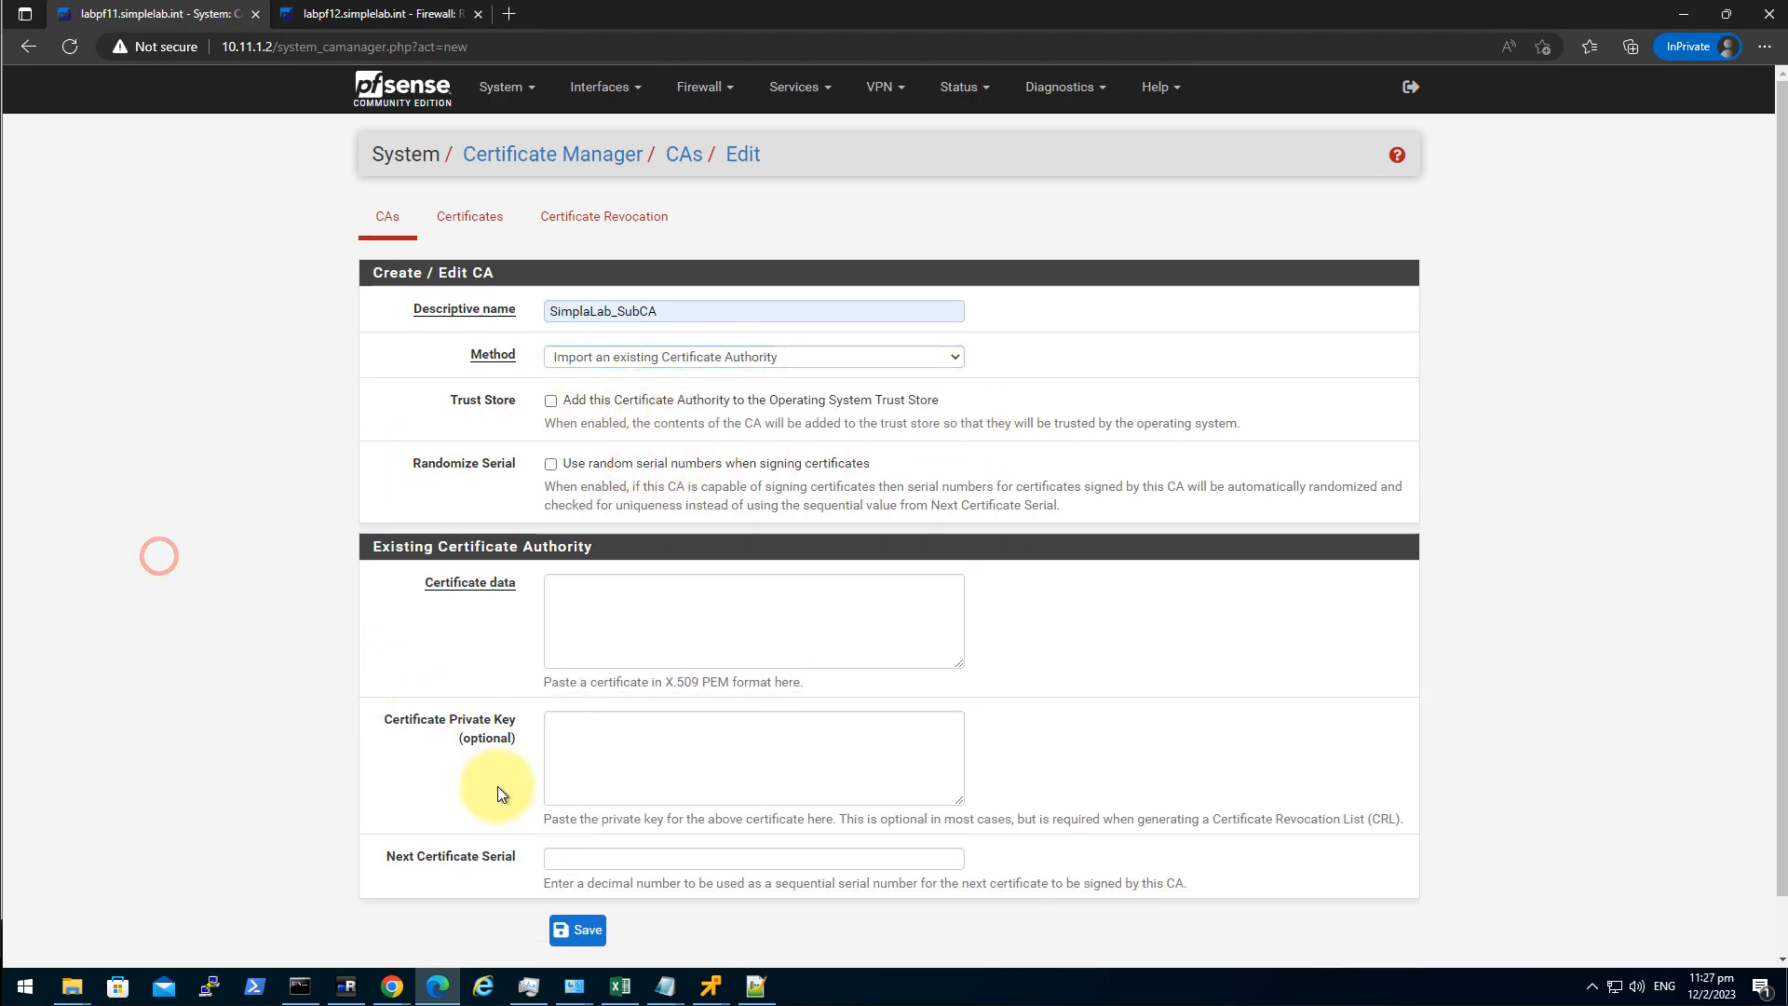
Open sub.cer from the chain folder in Notepad++ and copy all its text.
{"action": "mouse_move", "coordinate": [73, 987]}
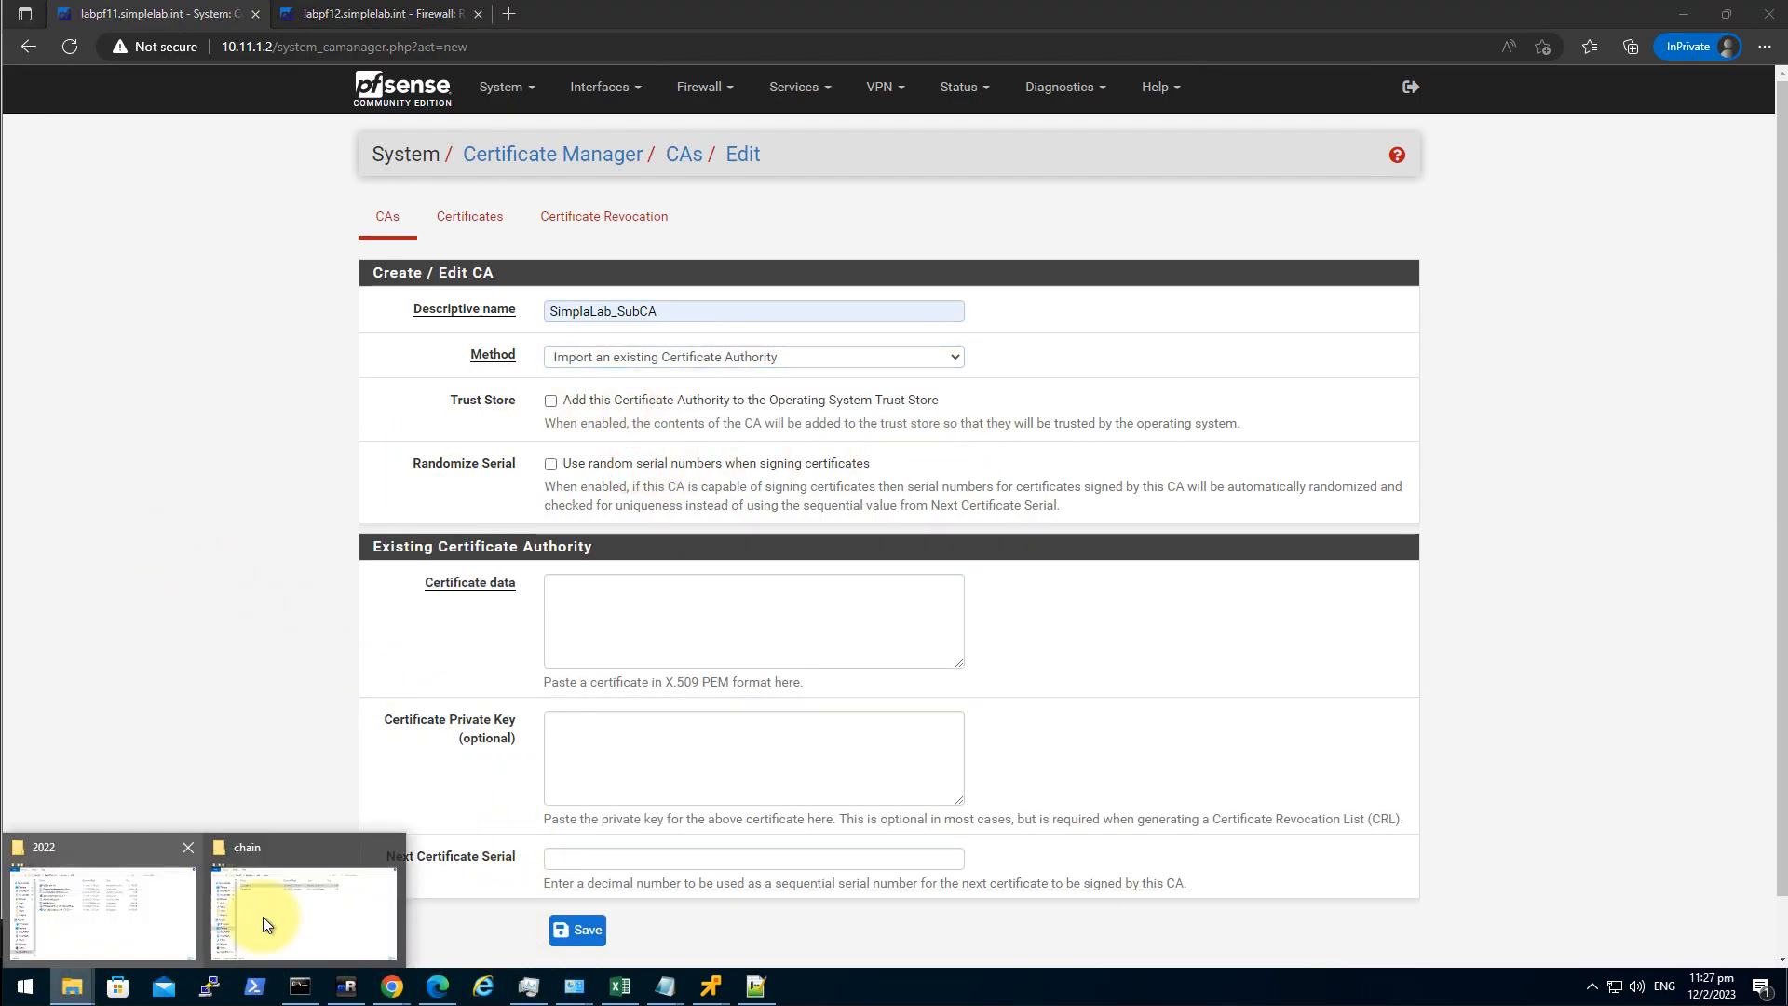
{"action": "left_click", "coordinate": [289, 905]}
{"action": "right_click", "coordinate": [929, 565]}
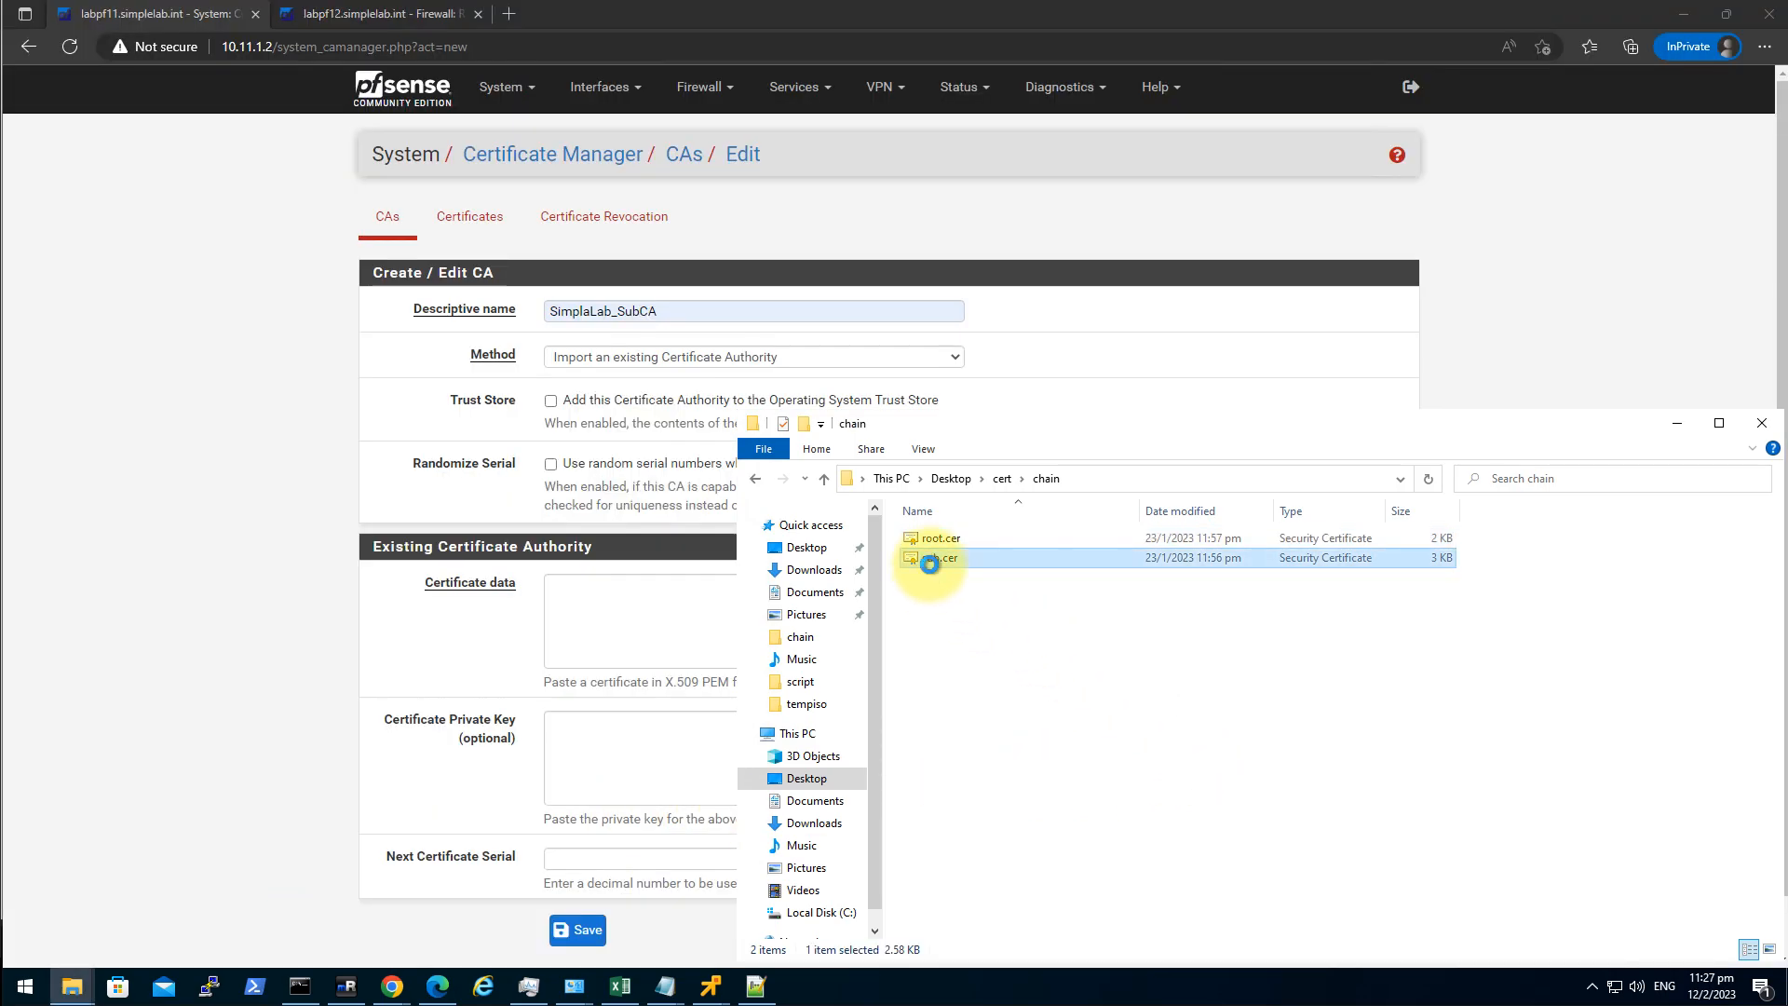
{"action": "left_click", "coordinate": [806, 661]}
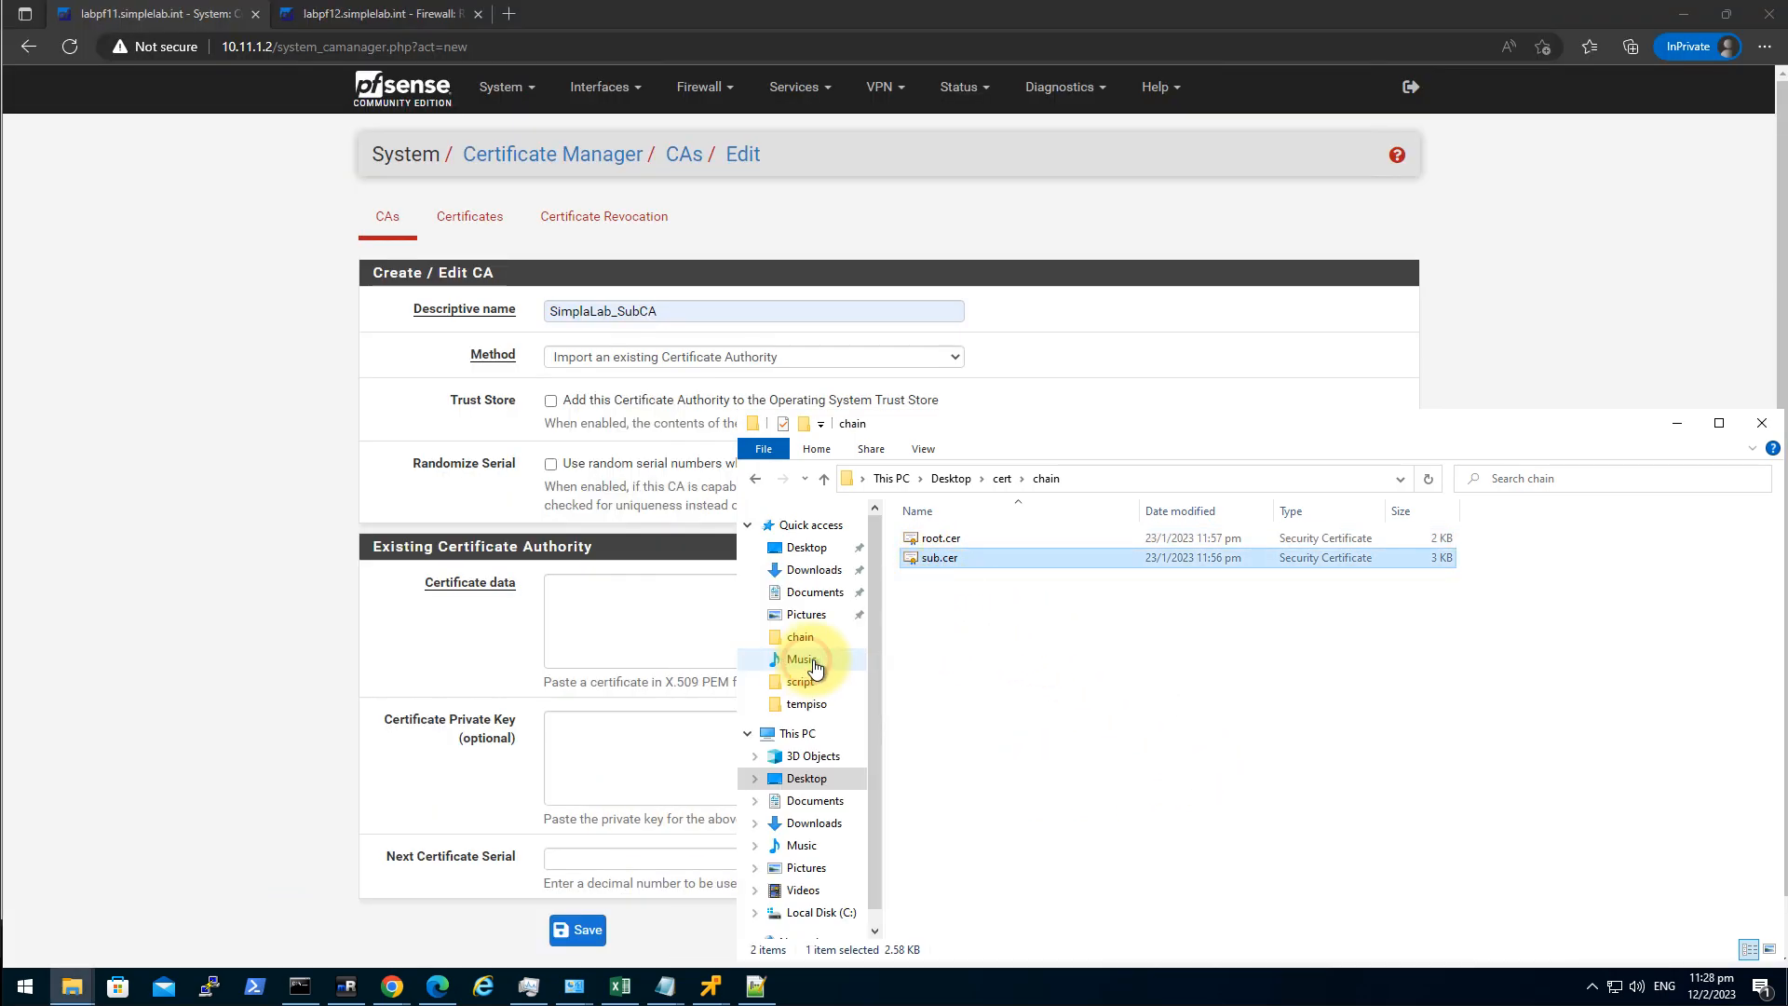
{"action": "left_click", "coordinate": [933, 424]}
{"action": "key", "text": "ctrl+a"}
{"action": "key", "text": "ctrl+c"}
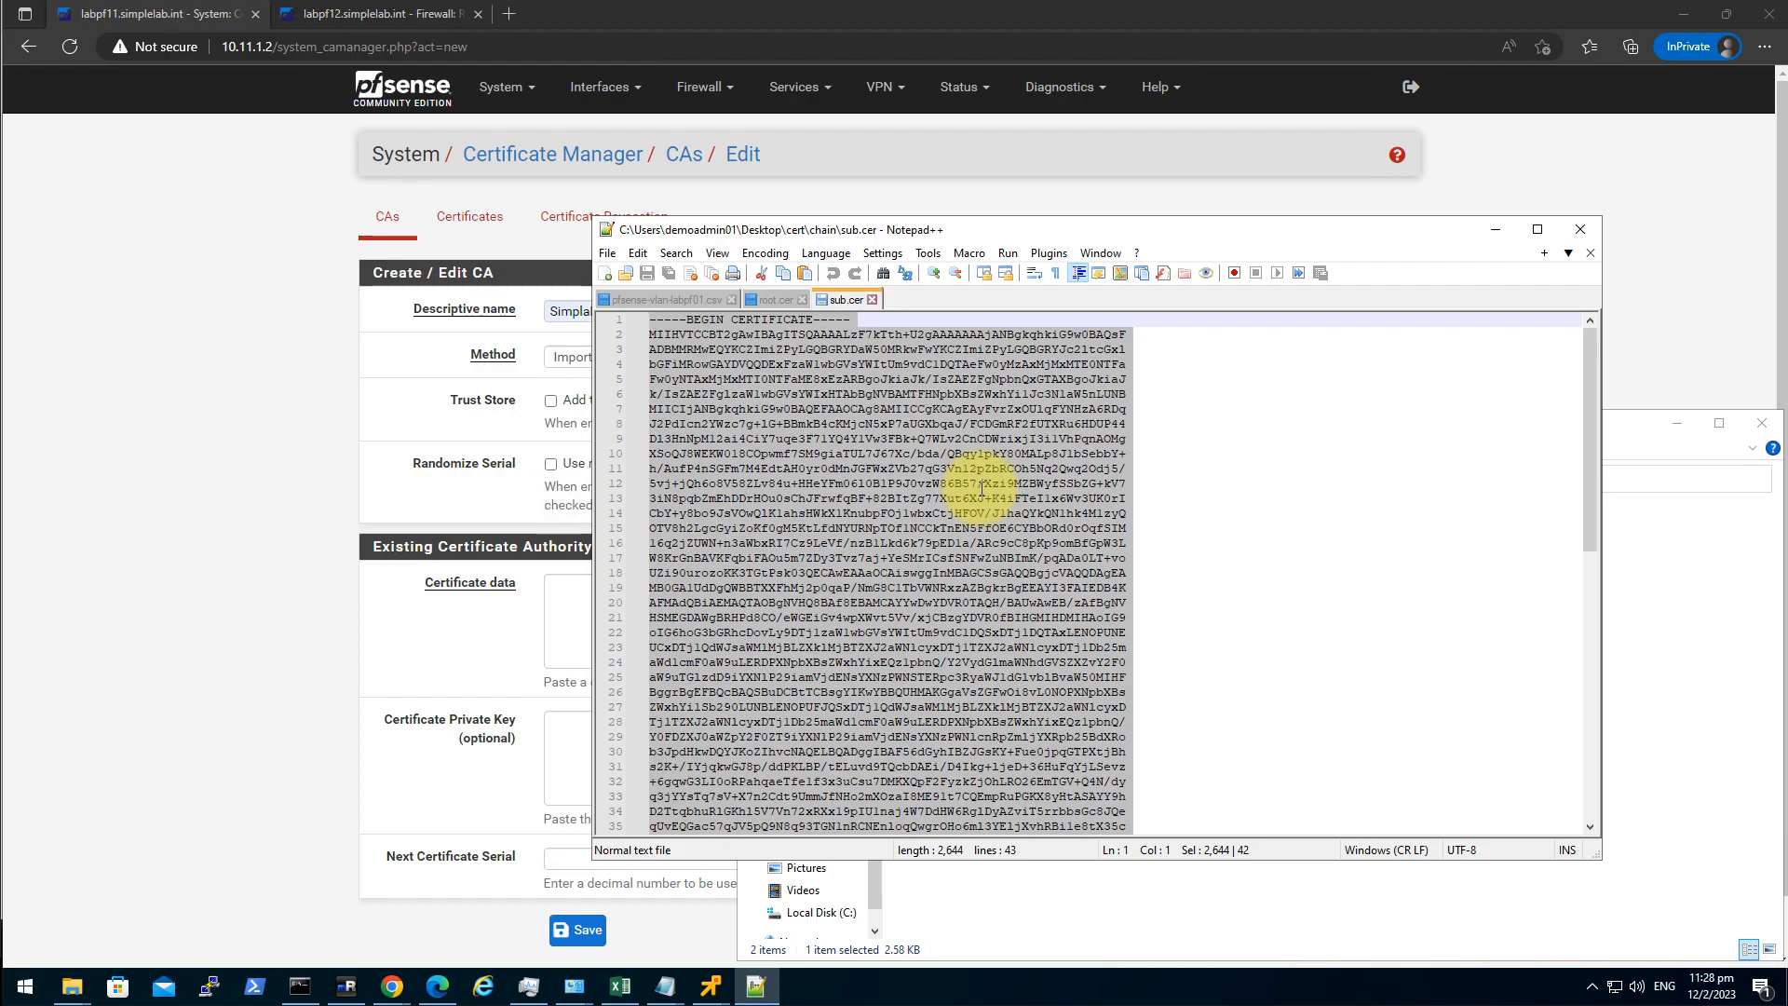
Paste the sub.cer PEM into Certificate data and save the subordinate CA.
{"action": "left_click", "coordinate": [82, 643]}
{"action": "left_click", "coordinate": [644, 603]}
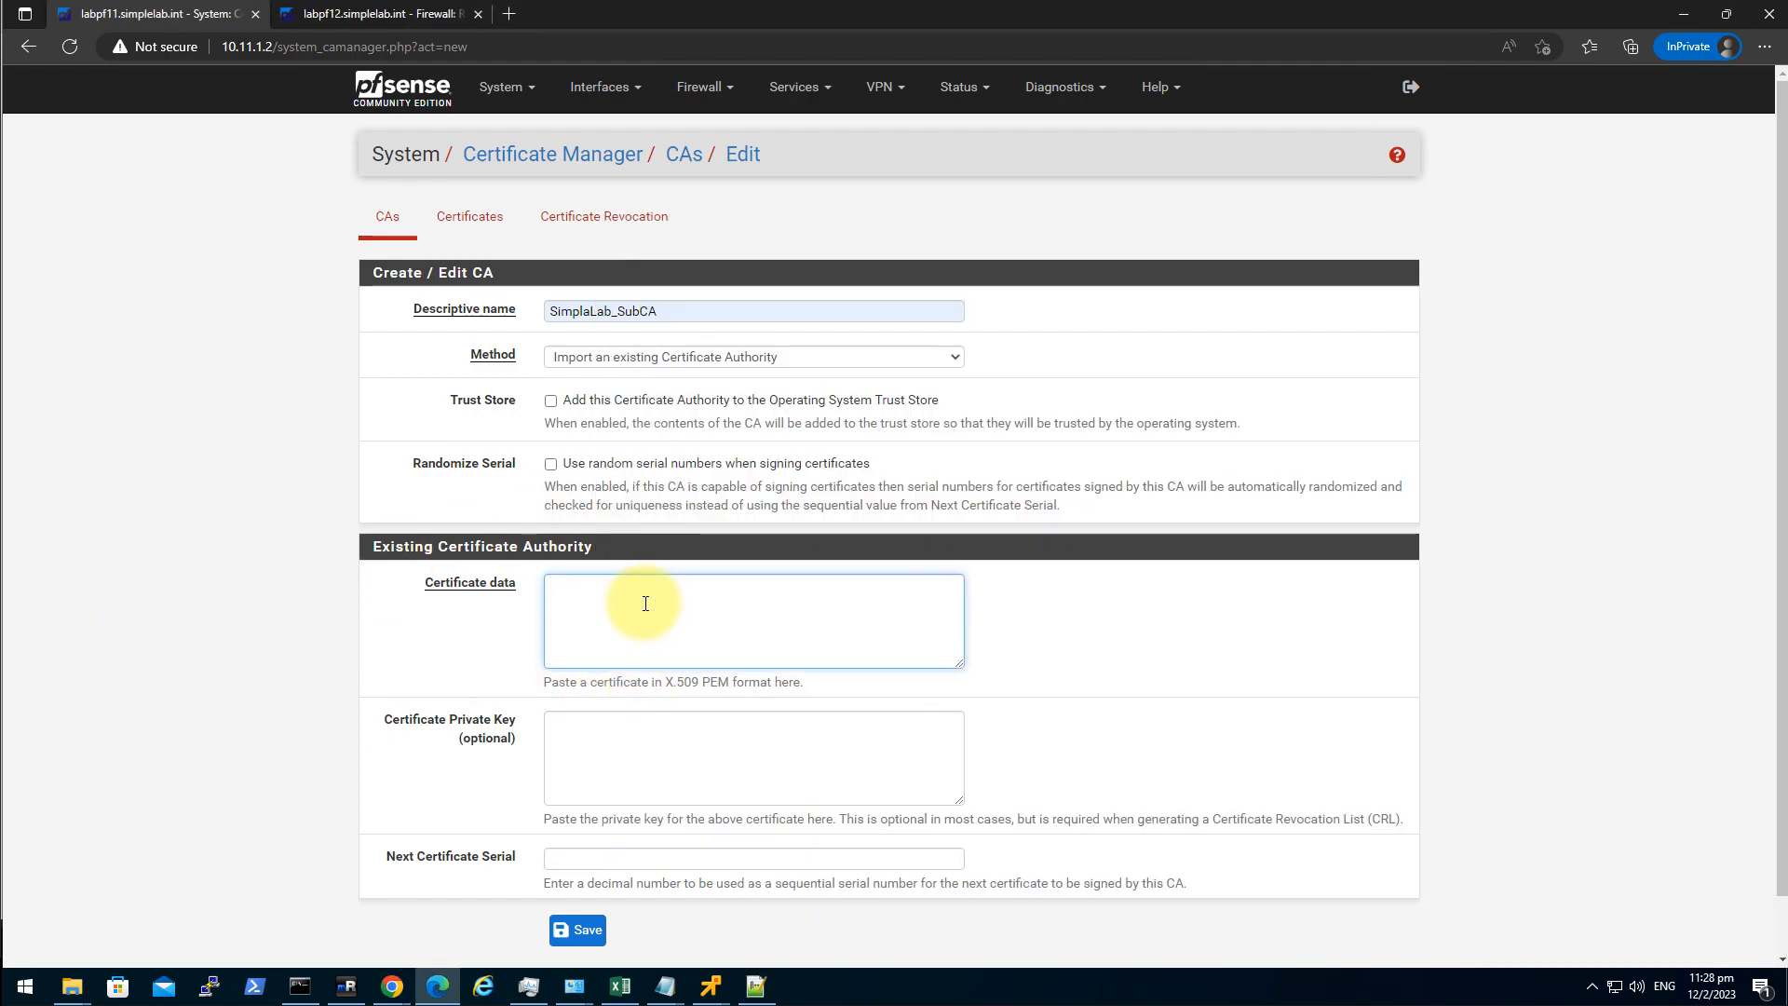
{"action": "key", "text": "ctrl+v"}
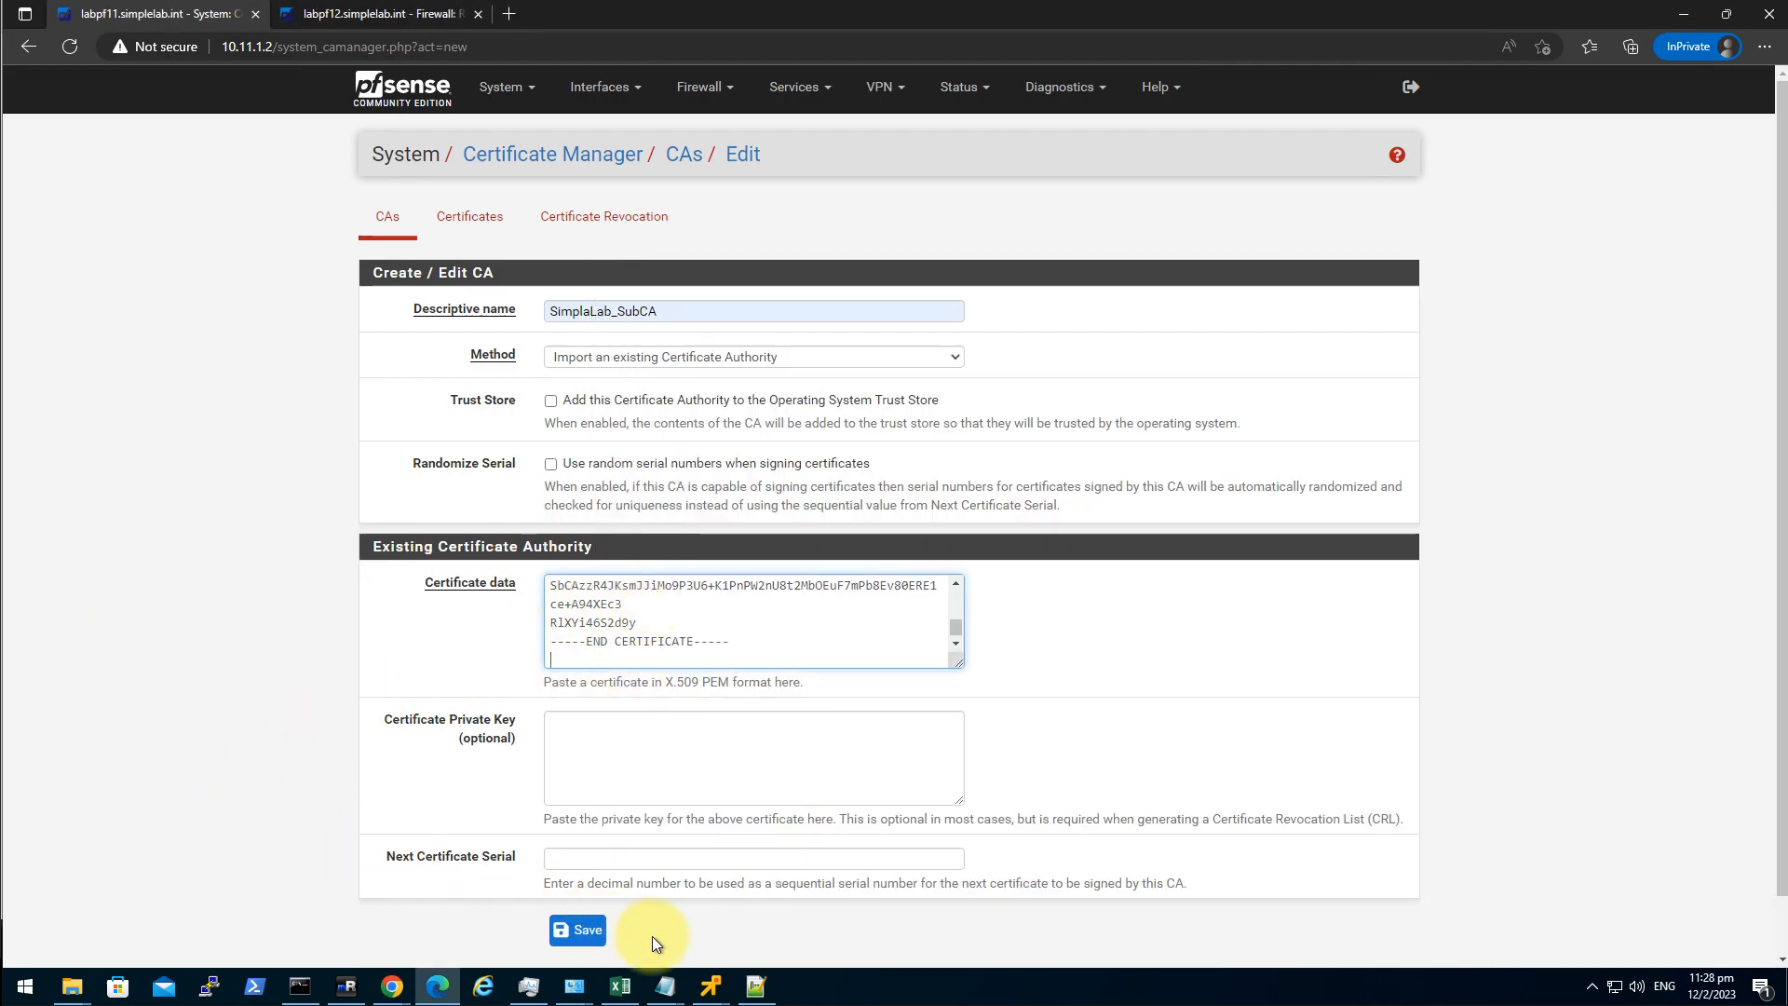
{"action": "left_click", "coordinate": [570, 930]}
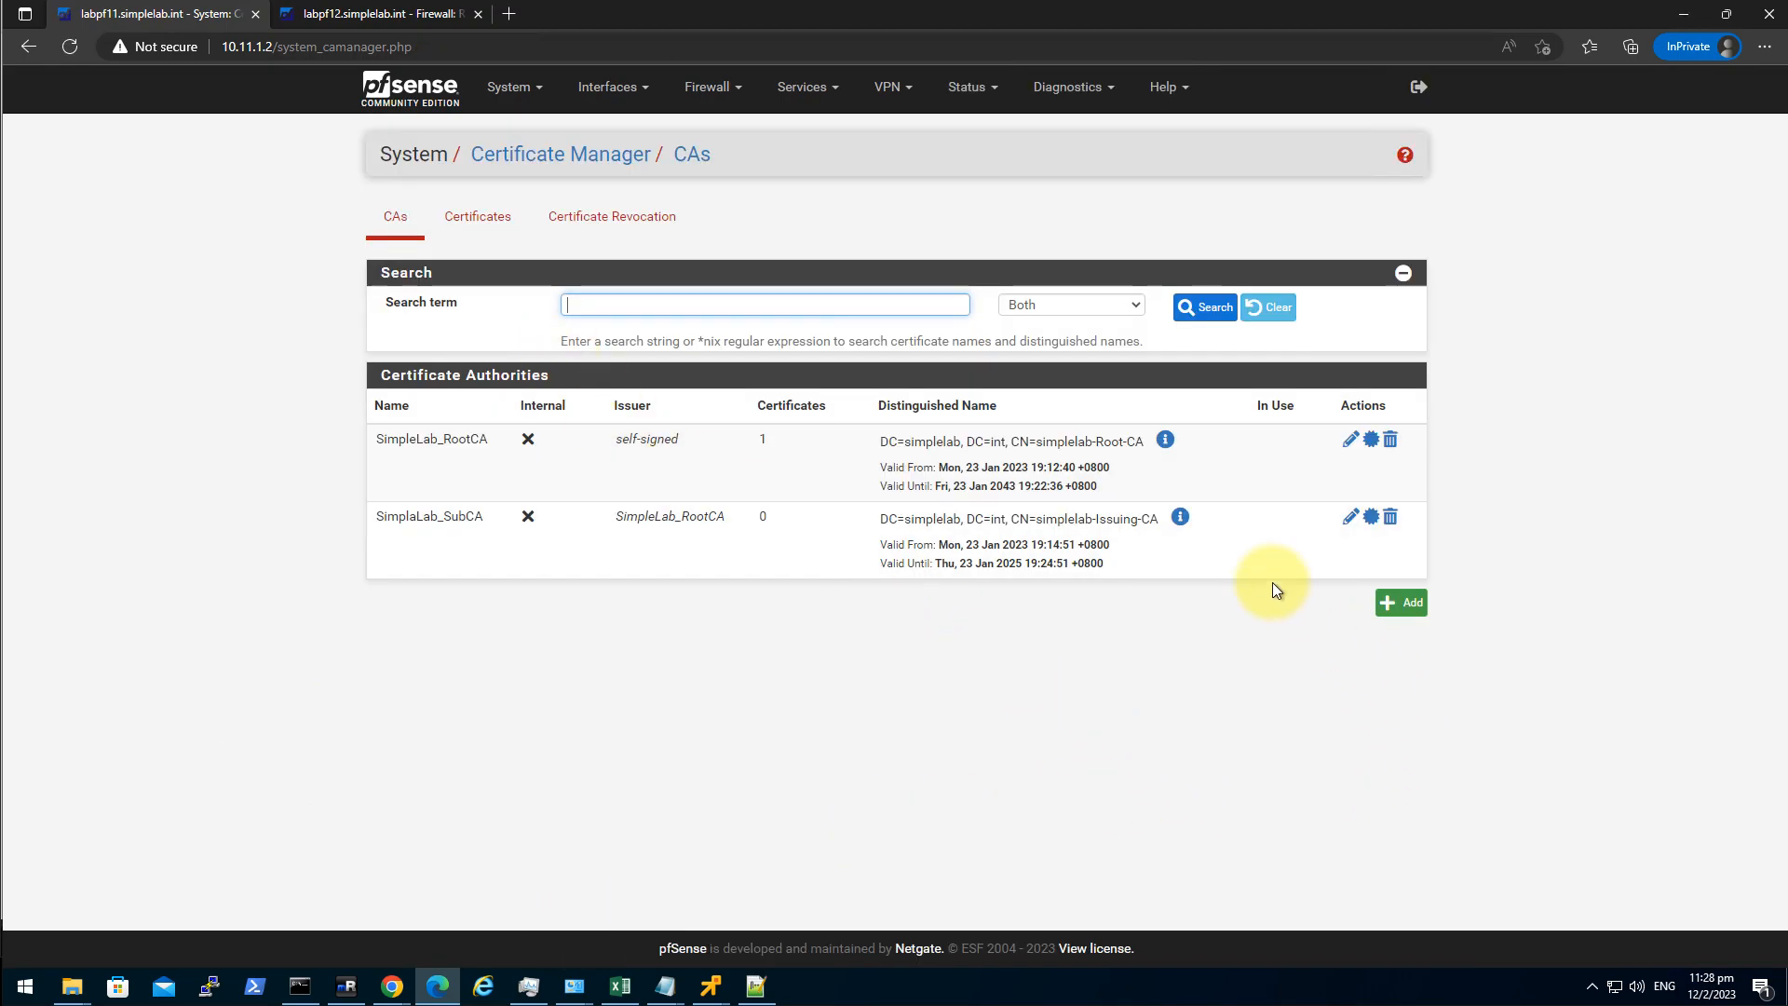
Check labpf12's Certificate Manager for the synced CAs, then view labpf11's Certificates list.
{"action": "left_click", "coordinate": [435, 17]}
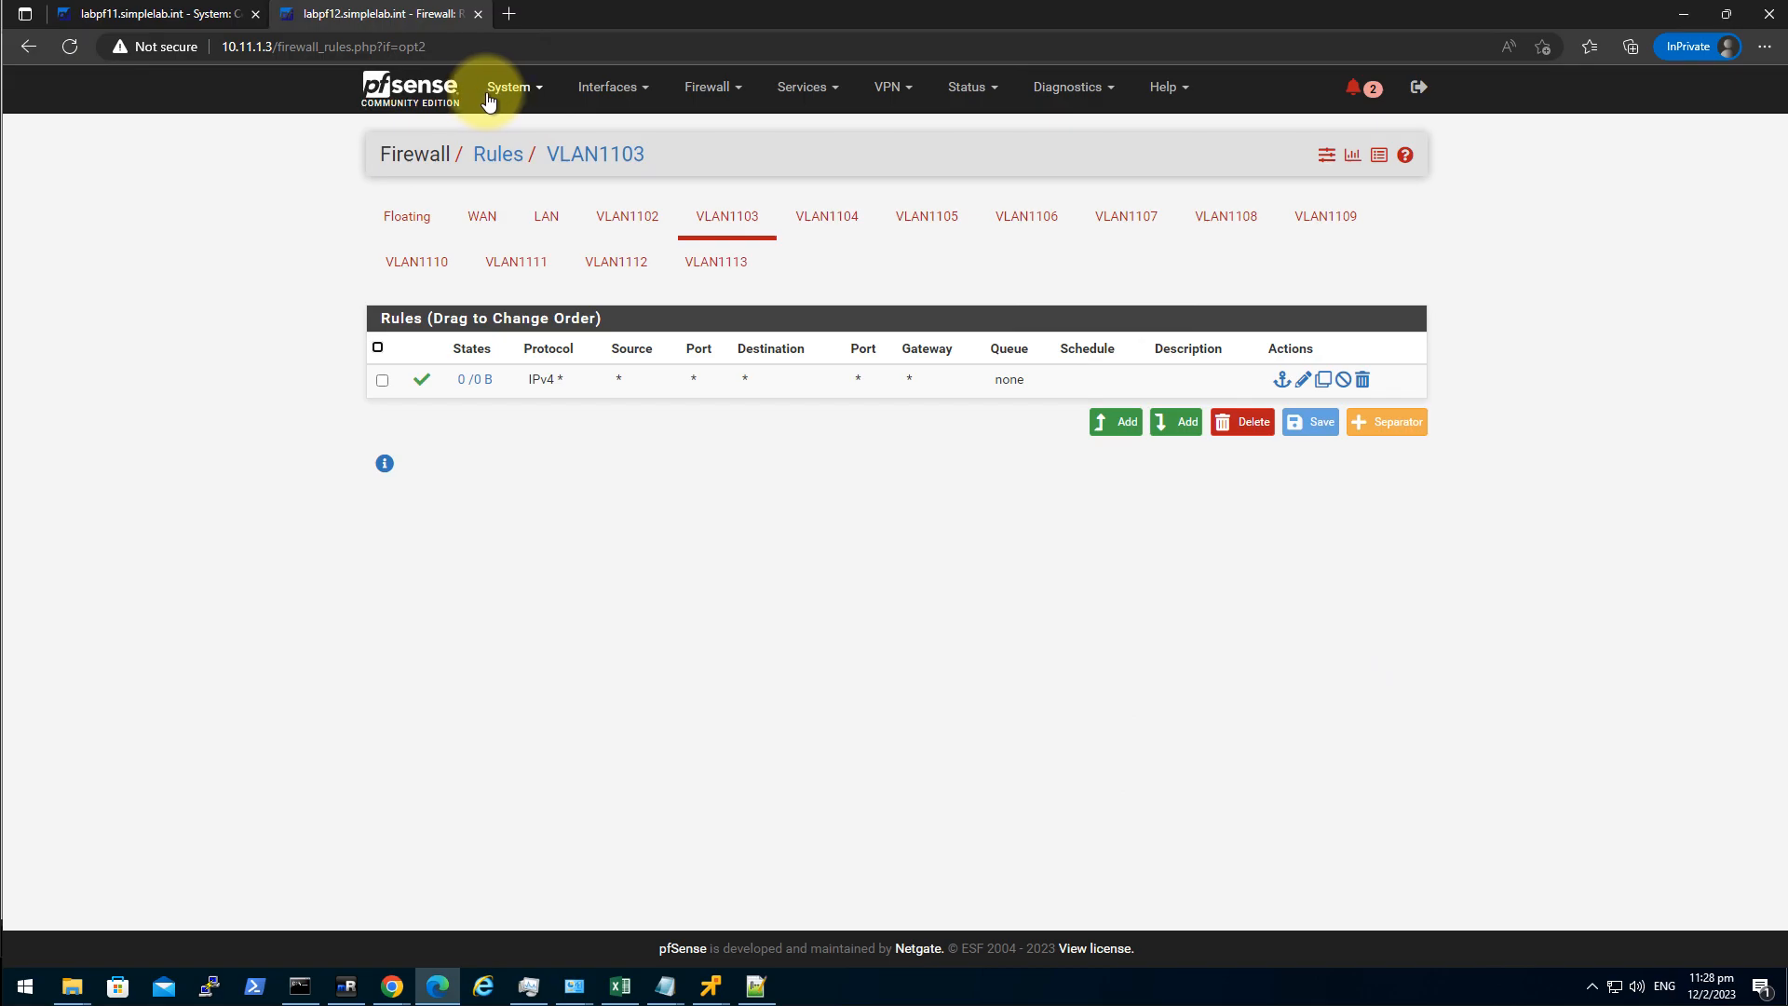
{"action": "left_click", "coordinate": [410, 88]}
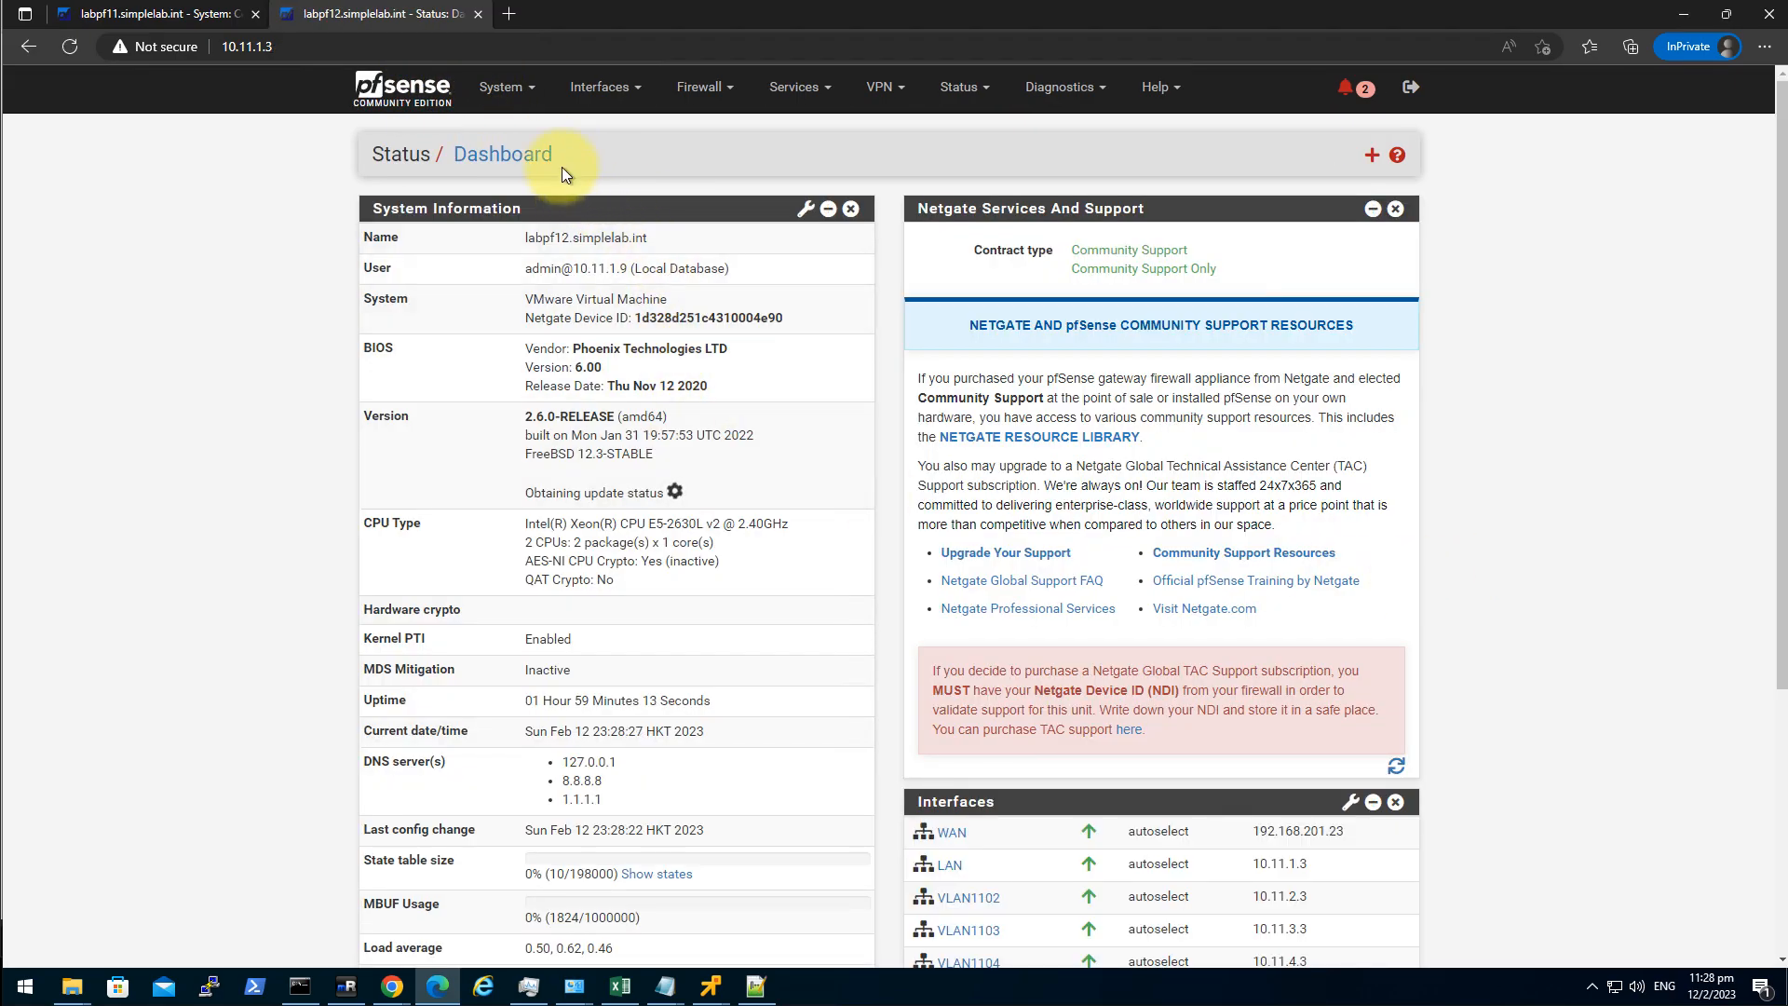
{"action": "left_click", "coordinate": [502, 87]}
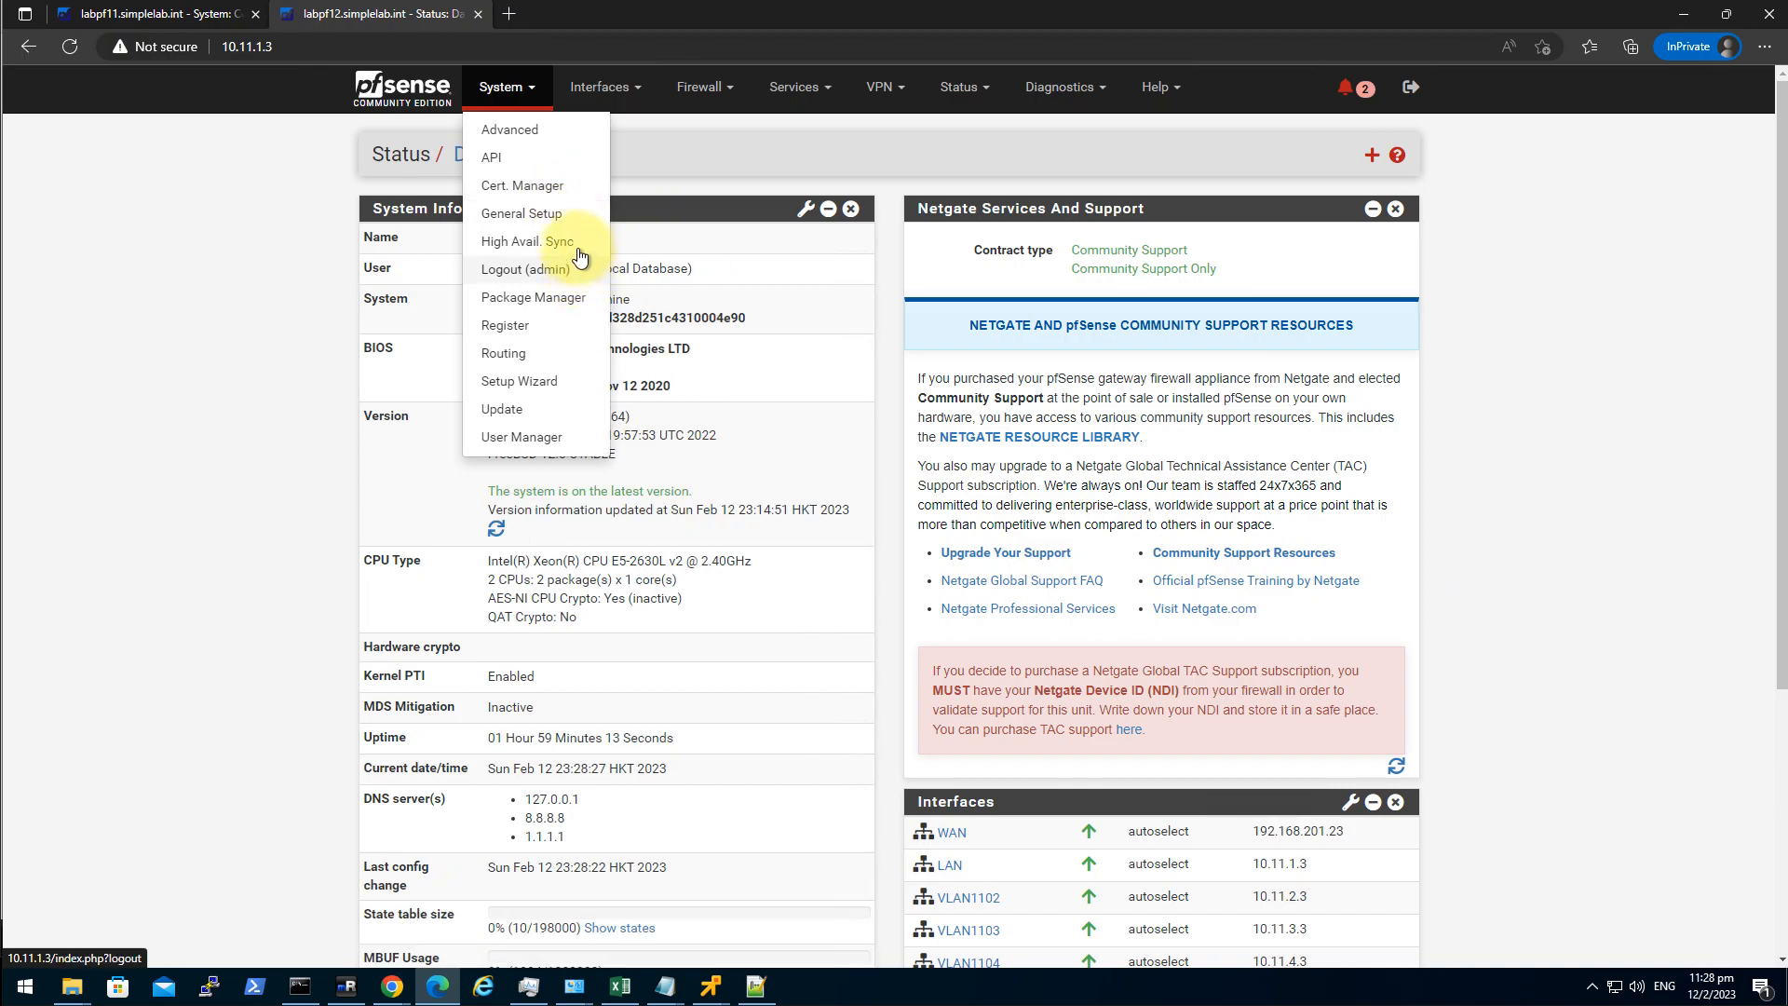
{"action": "left_click", "coordinate": [553, 186]}
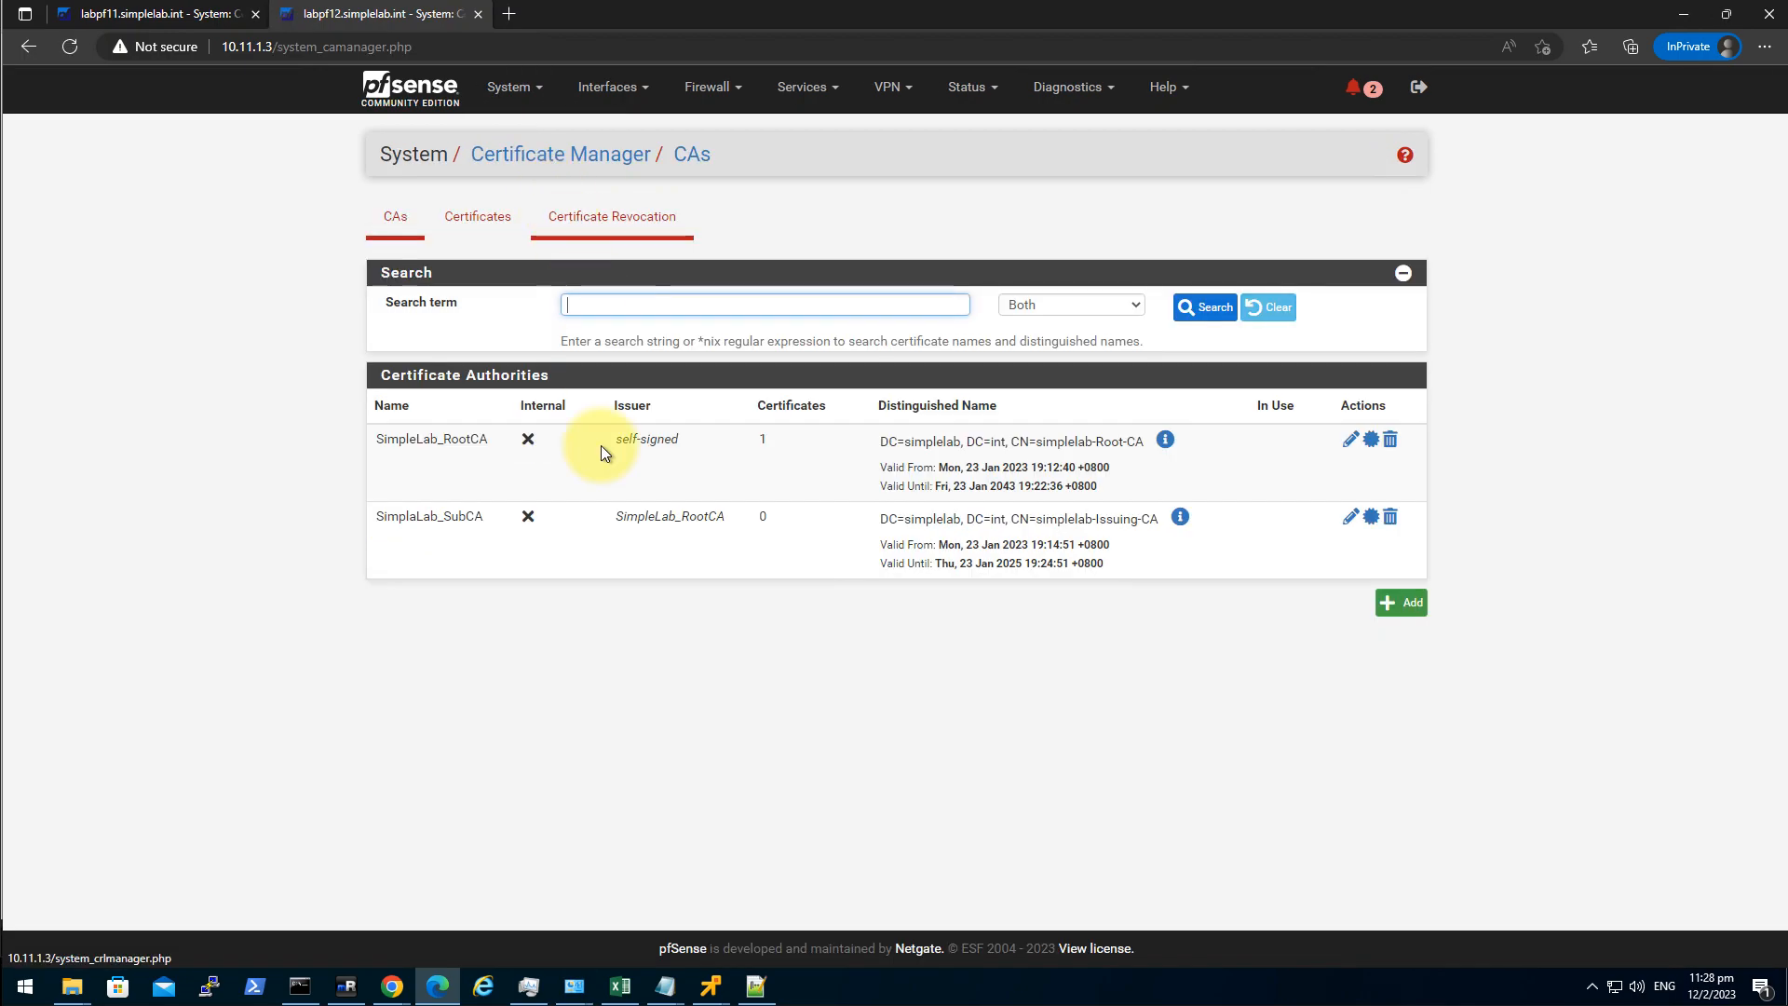
{"action": "left_click", "coordinate": [168, 13]}
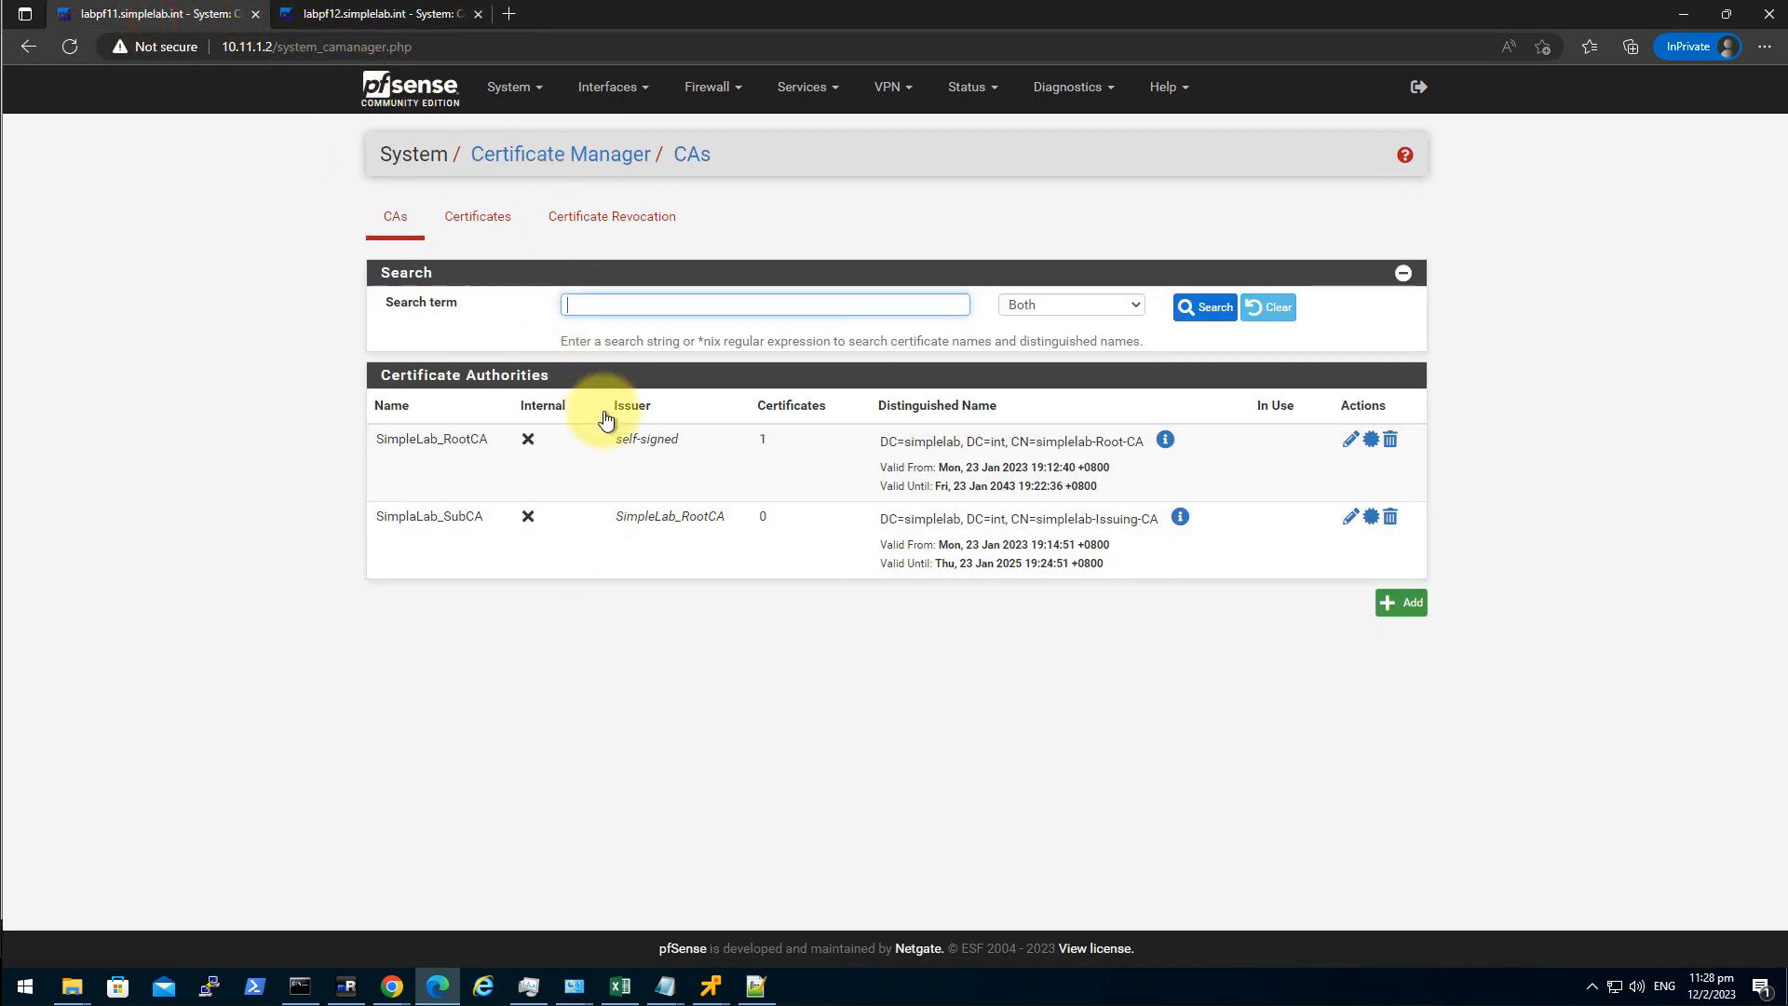
{"action": "left_click", "coordinate": [476, 224]}
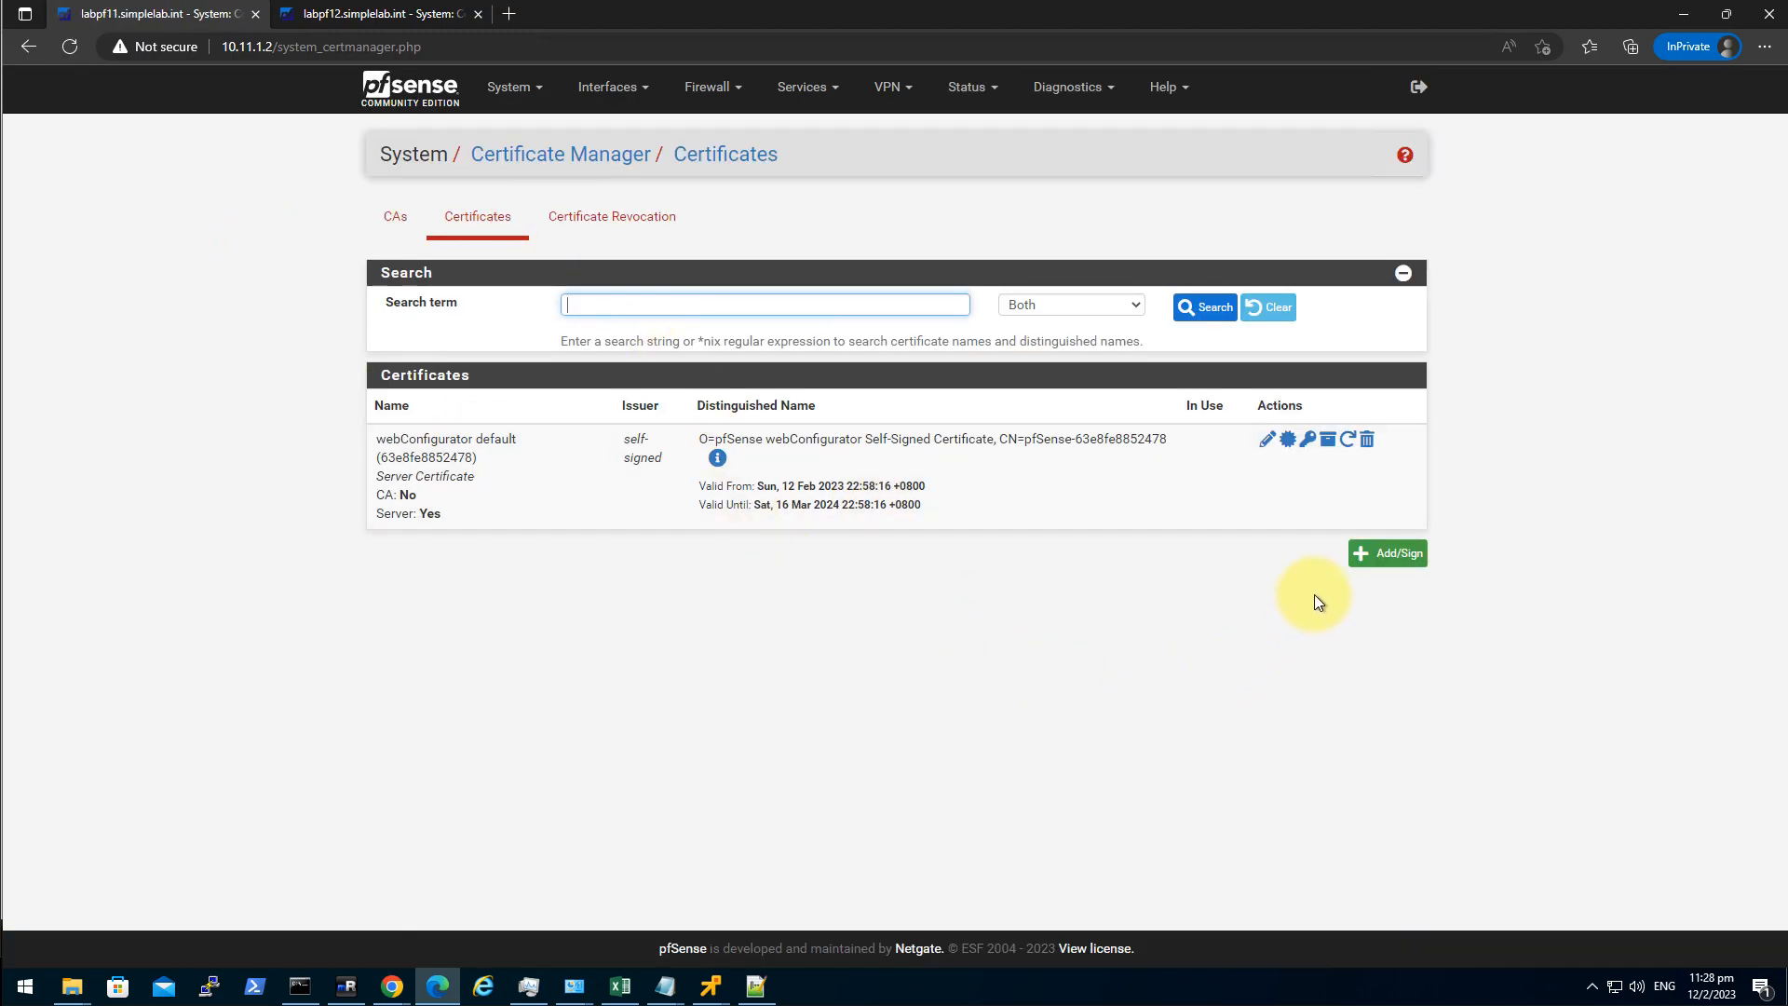
Start a new Certificate Signing Request with descriptive name pfsense_cert.
{"action": "left_click", "coordinate": [1400, 556]}
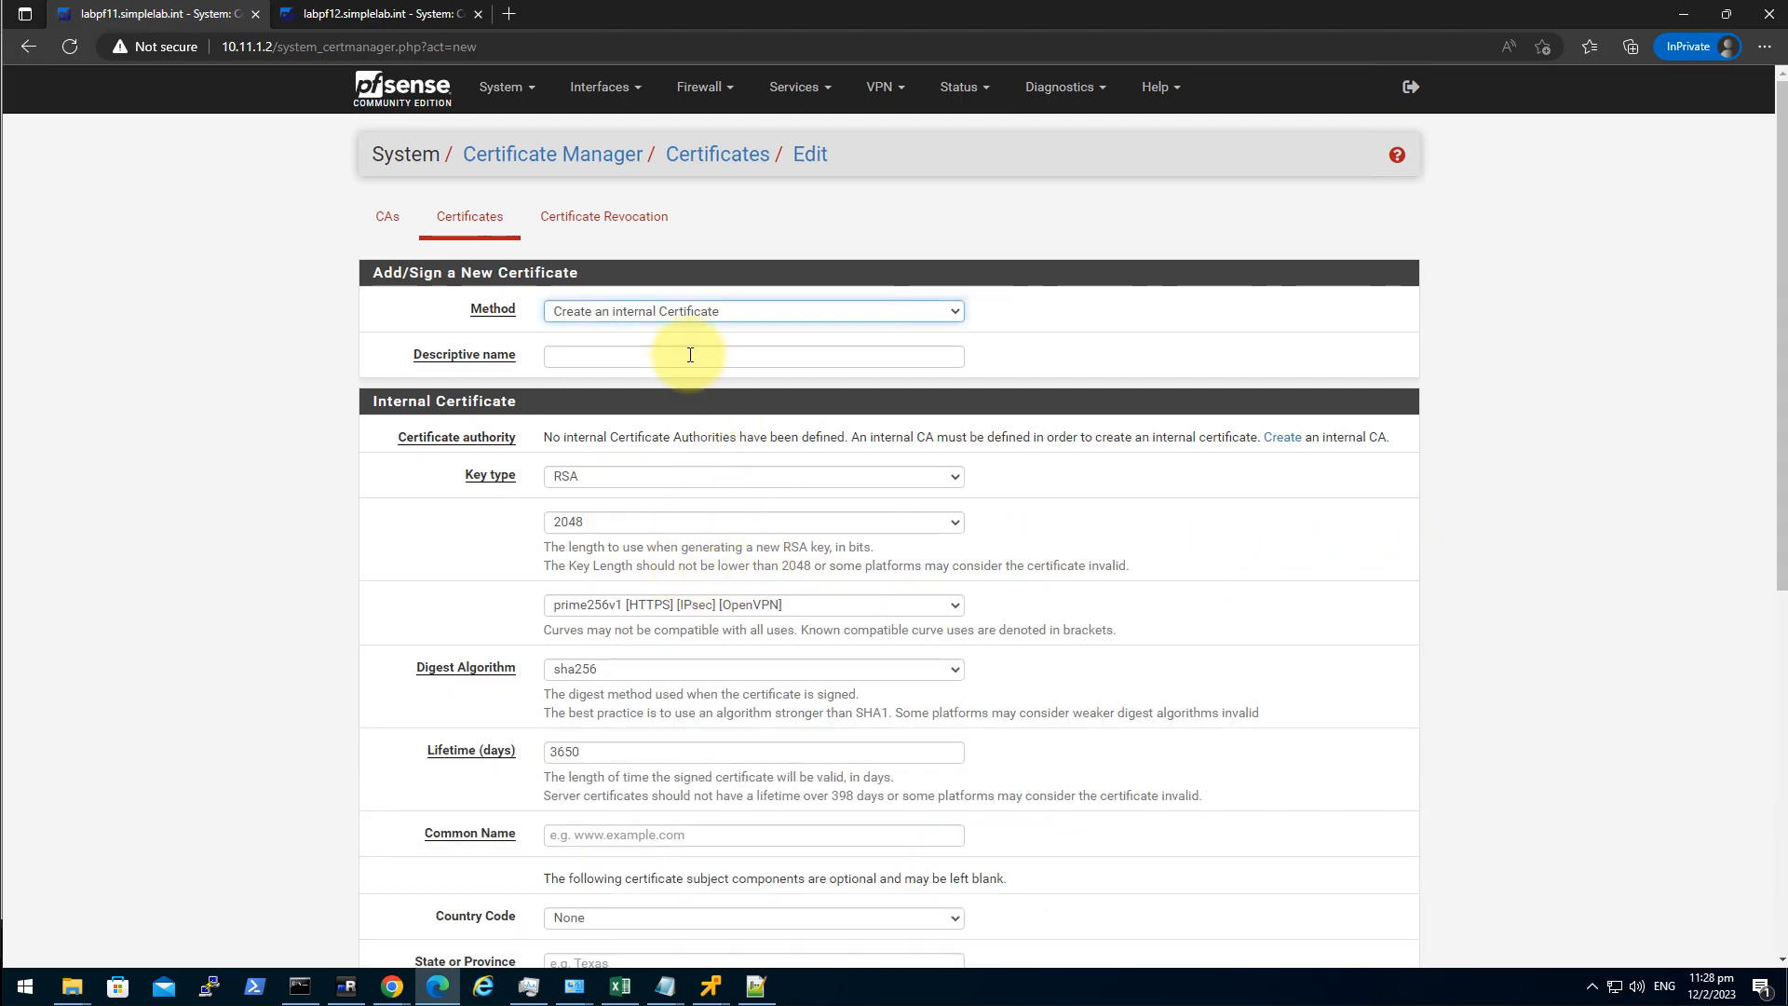
{"action": "left_click", "coordinate": [667, 309]}
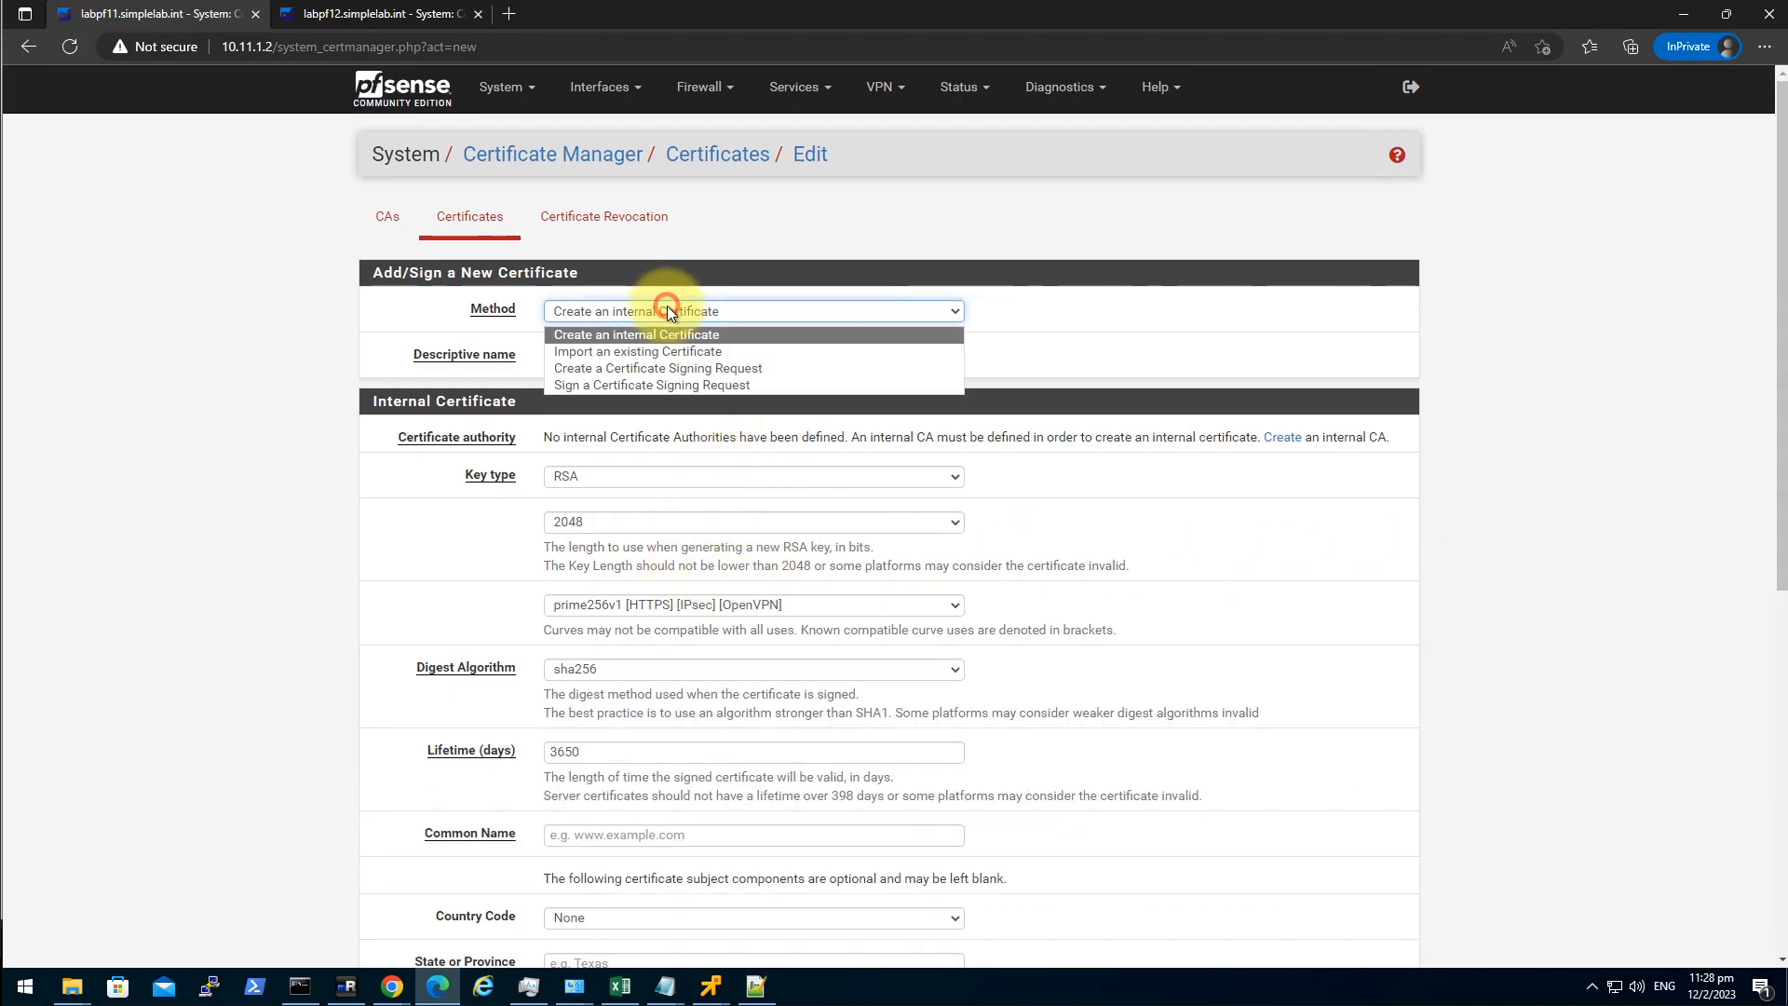
{"action": "left_click", "coordinate": [711, 368]}
{"action": "left_click", "coordinate": [582, 358]}
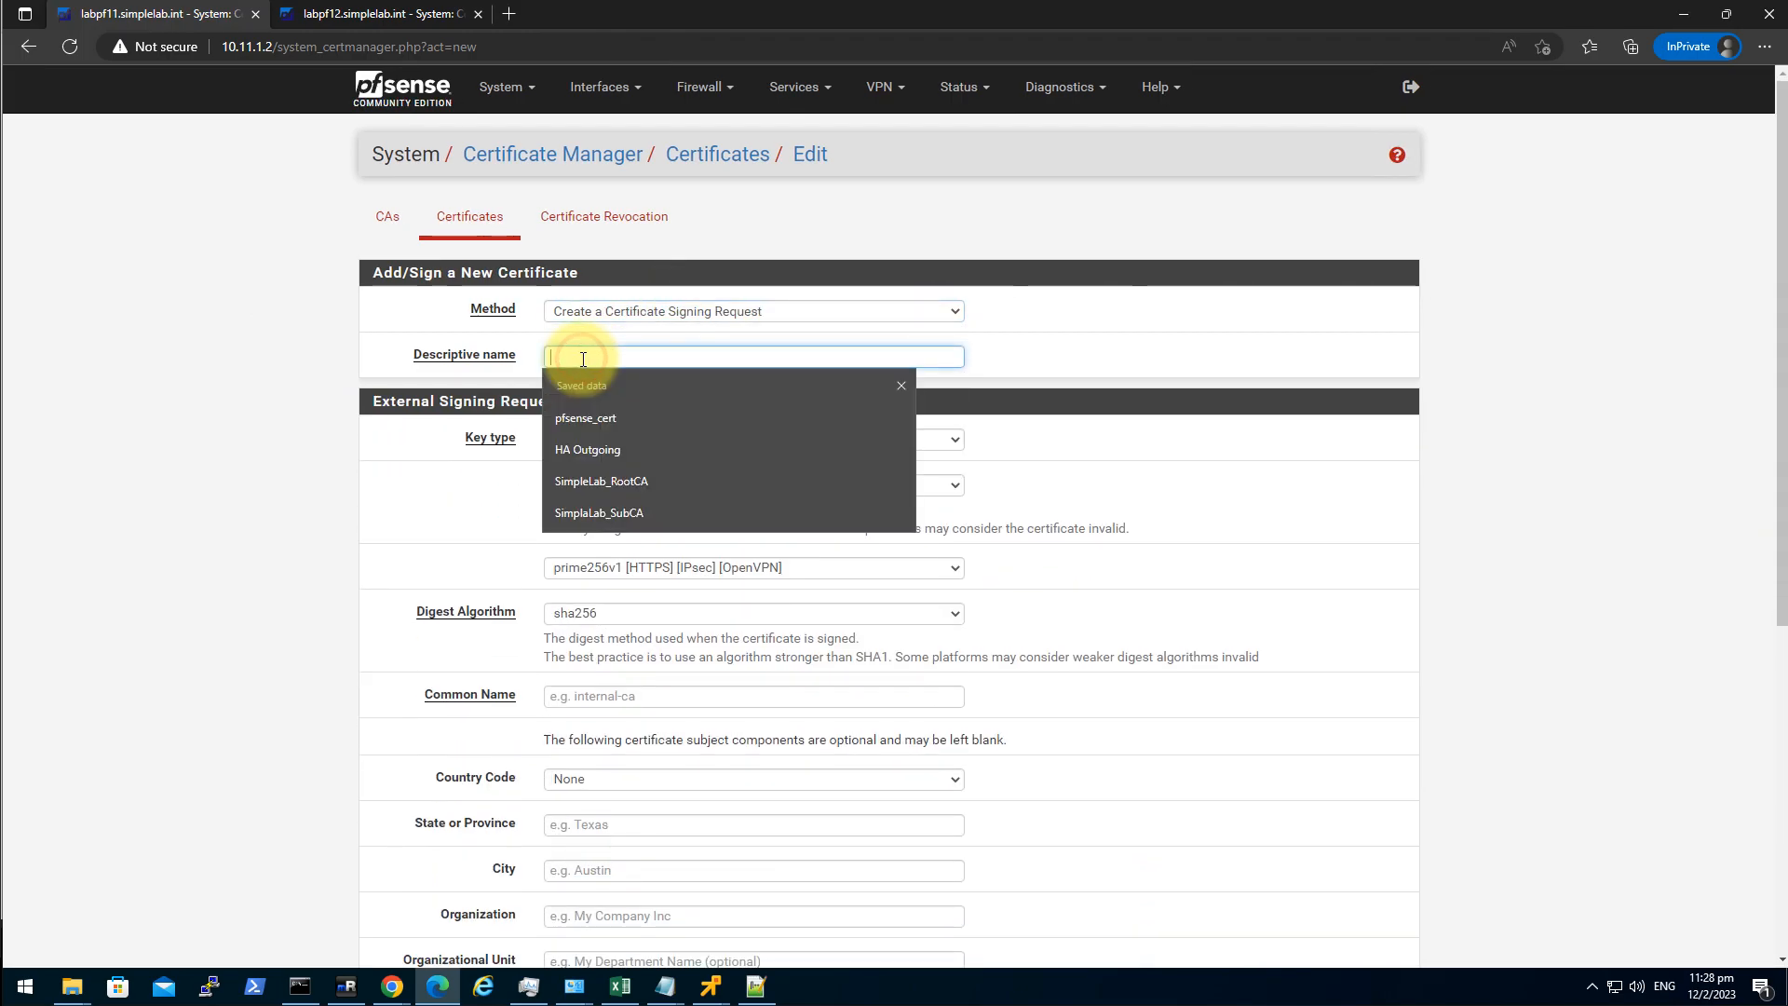
{"action": "left_click", "coordinate": [642, 416]}
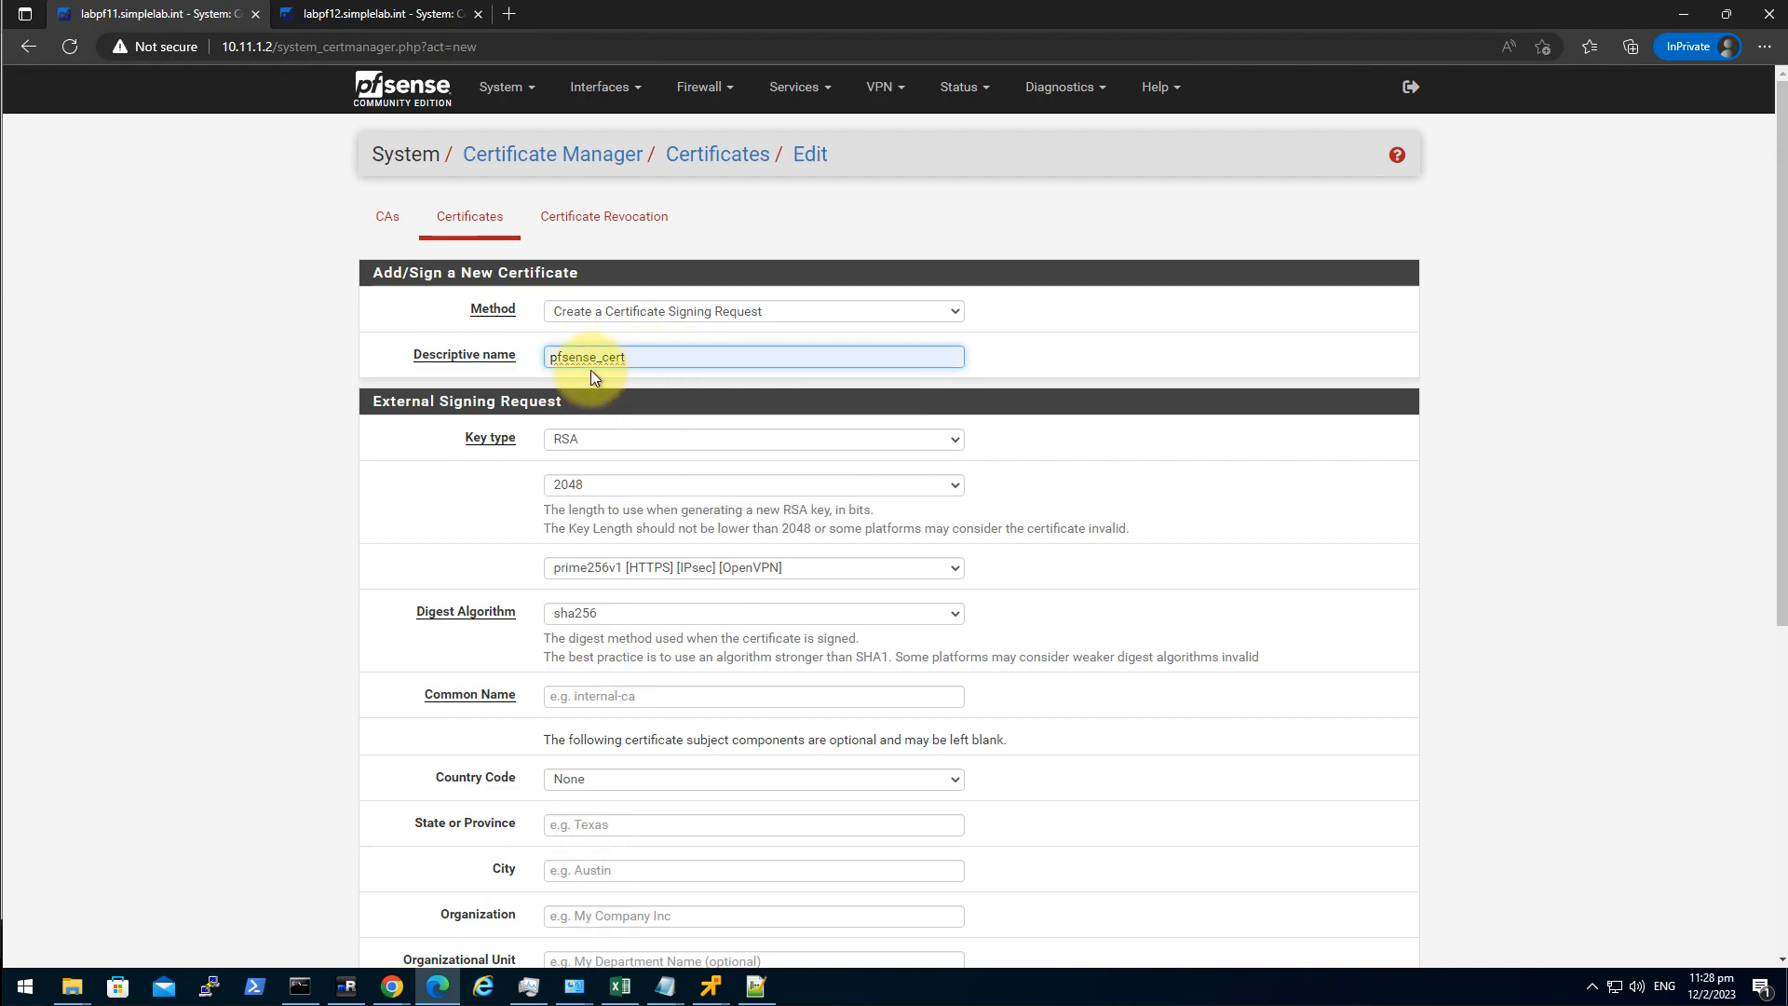
{"action": "scroll", "coordinate": [428, 623], "scroll_direction": "down", "scroll_amount": 3}
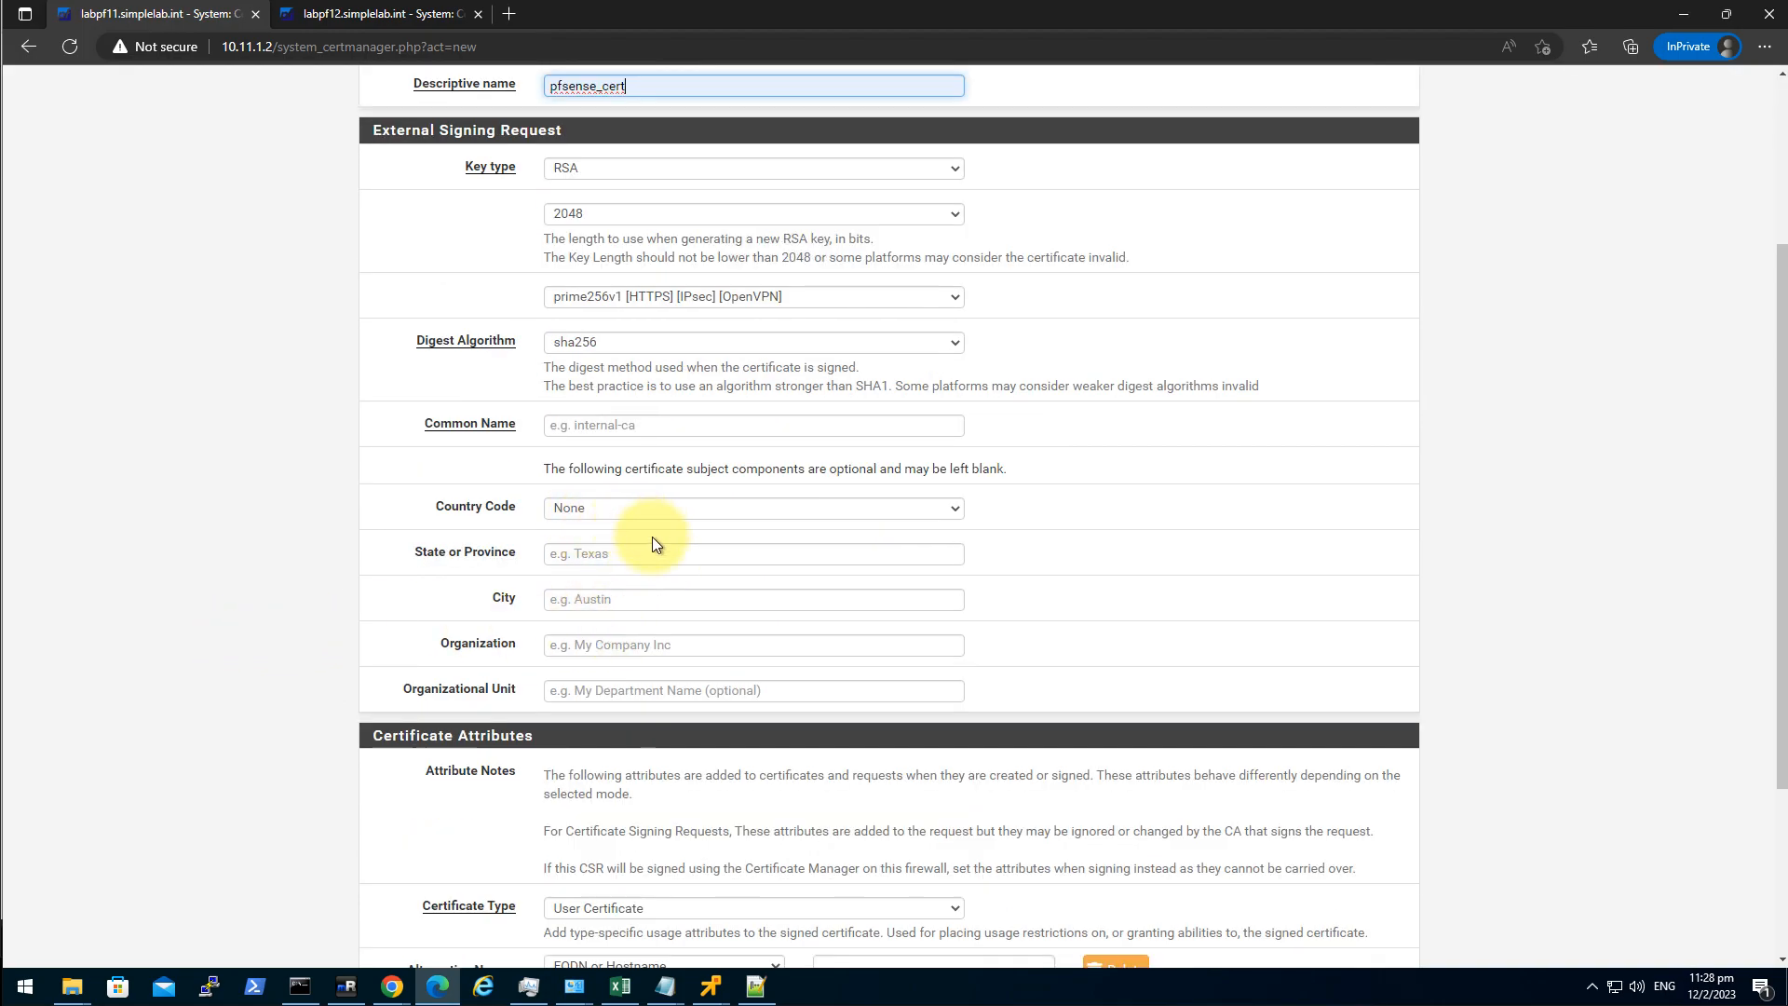
Set the common name to labpf11.simplelab.int.
{"action": "left_click", "coordinate": [596, 424]}
{"action": "left_click", "coordinate": [628, 488]}
{"action": "left_click", "coordinate": [588, 425]}
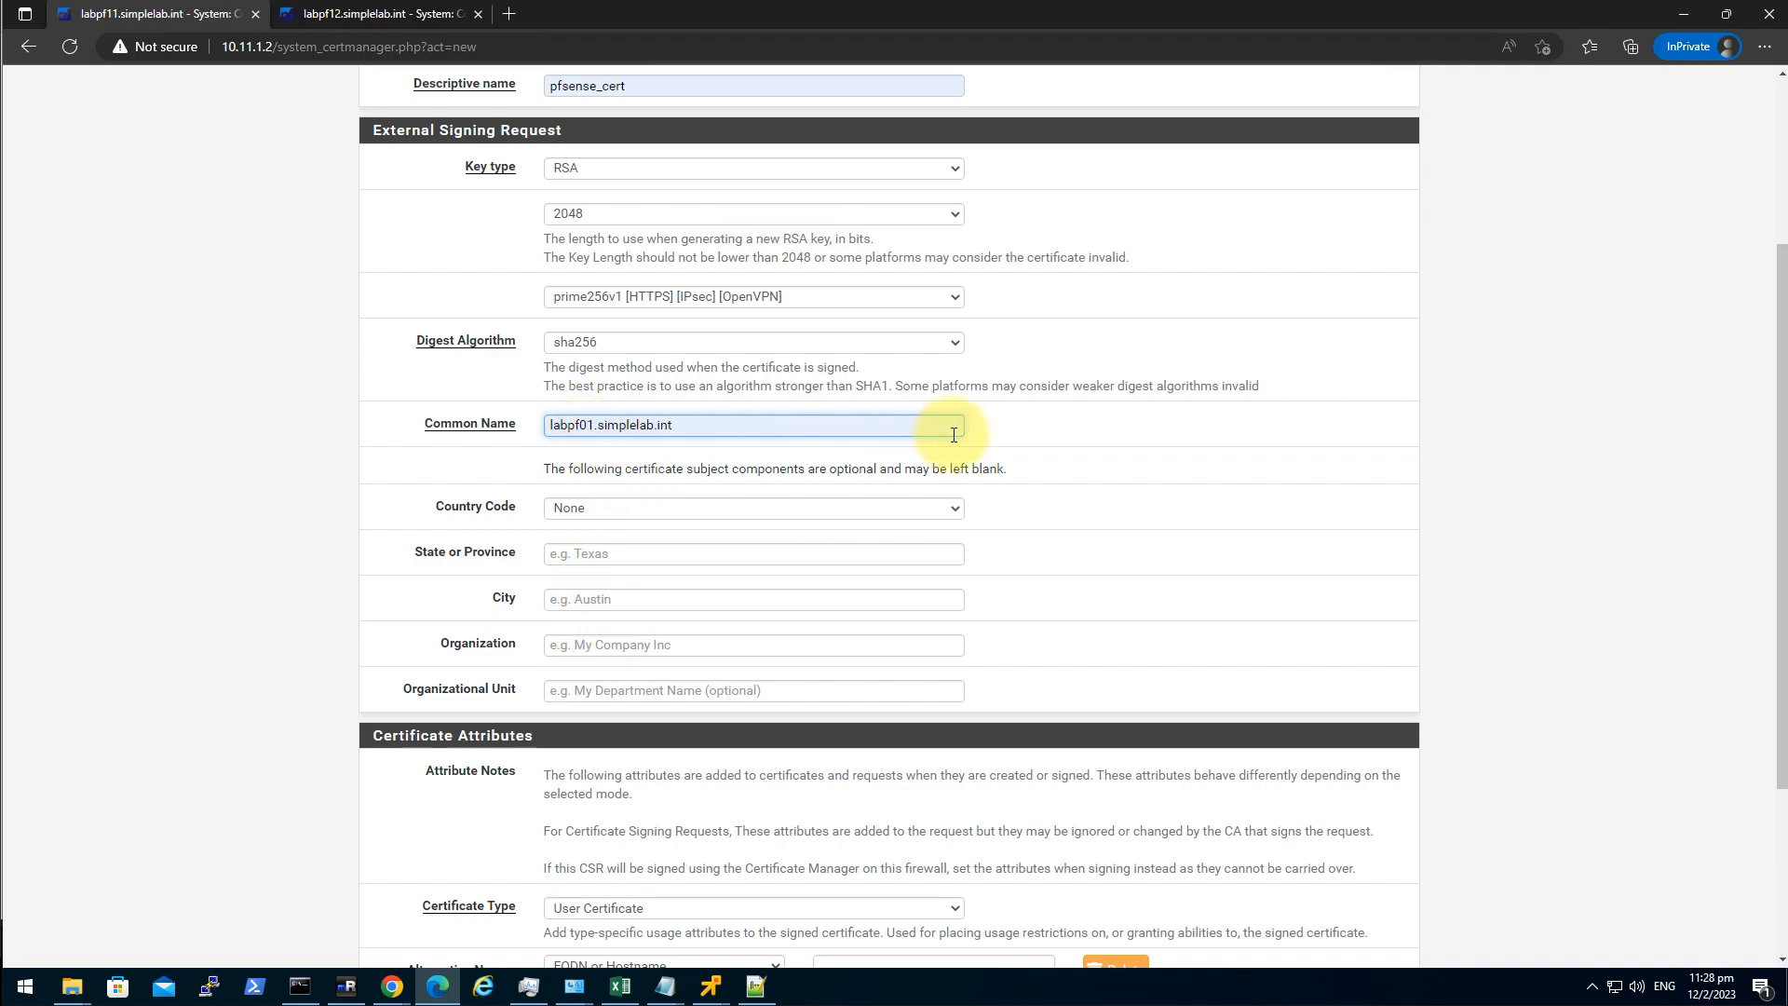
{"action": "key", "text": "BackSpace"}
{"action": "type", "text": "1"}
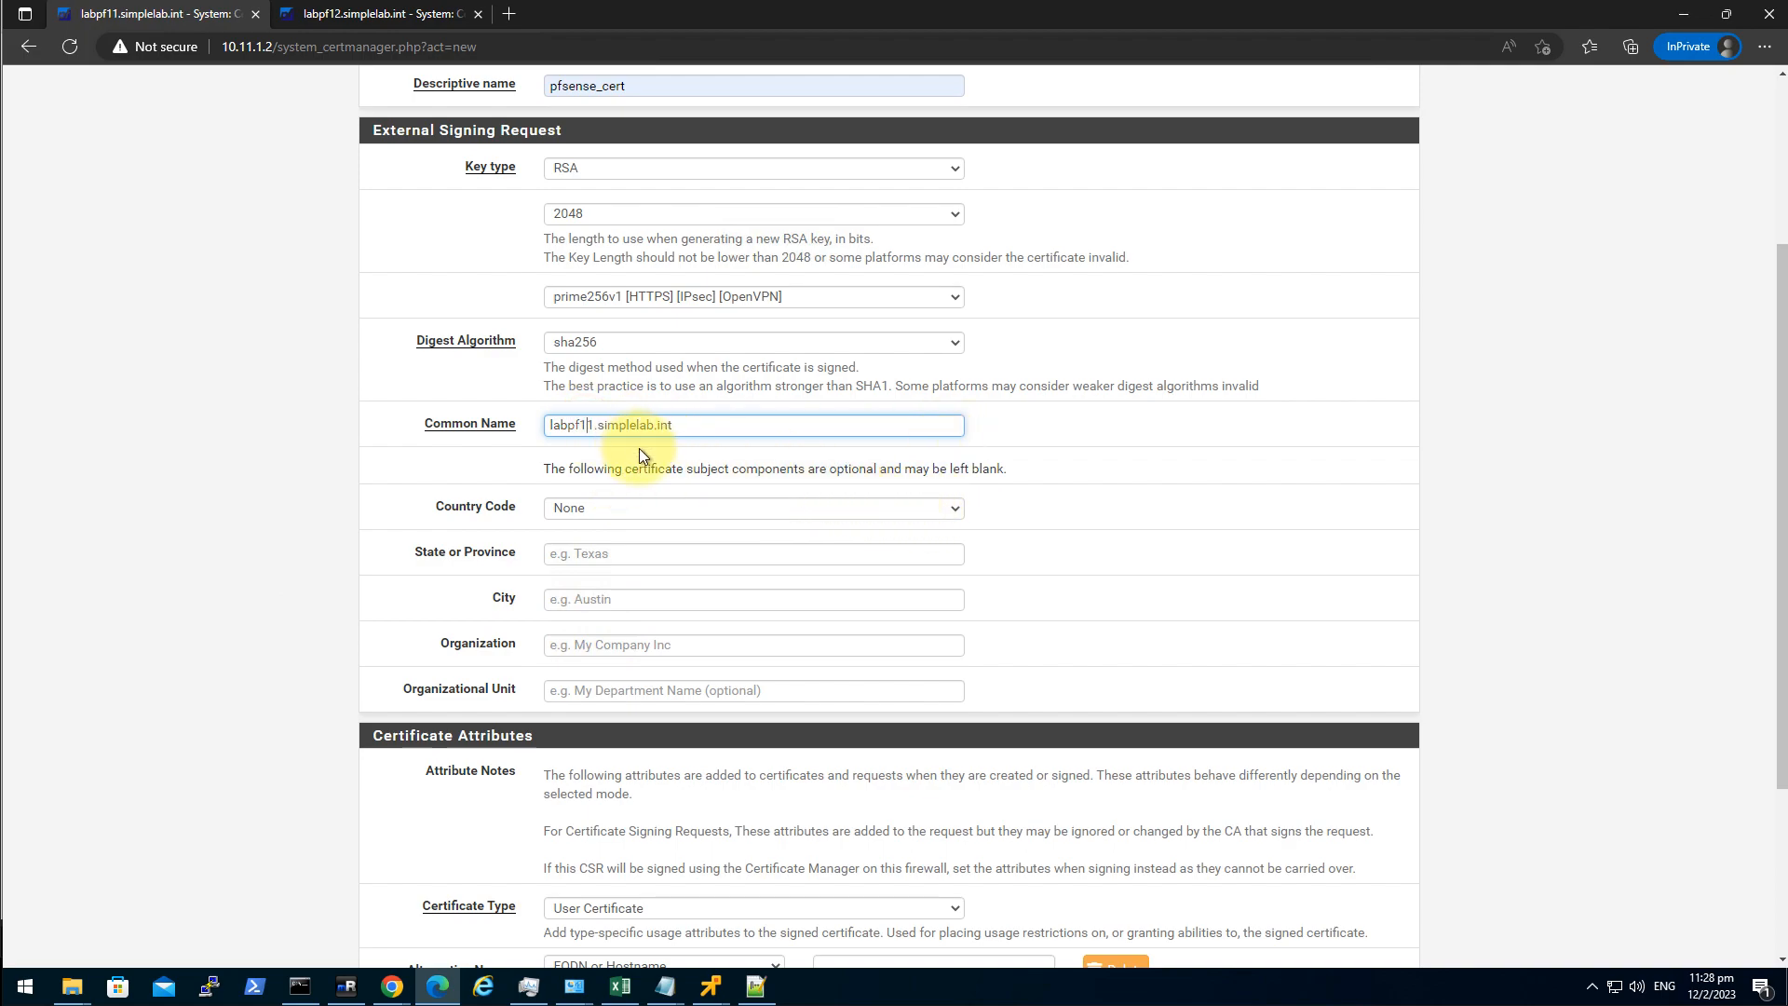
Set country code HK, state HK and city HK.
{"action": "left_click", "coordinate": [626, 510]}
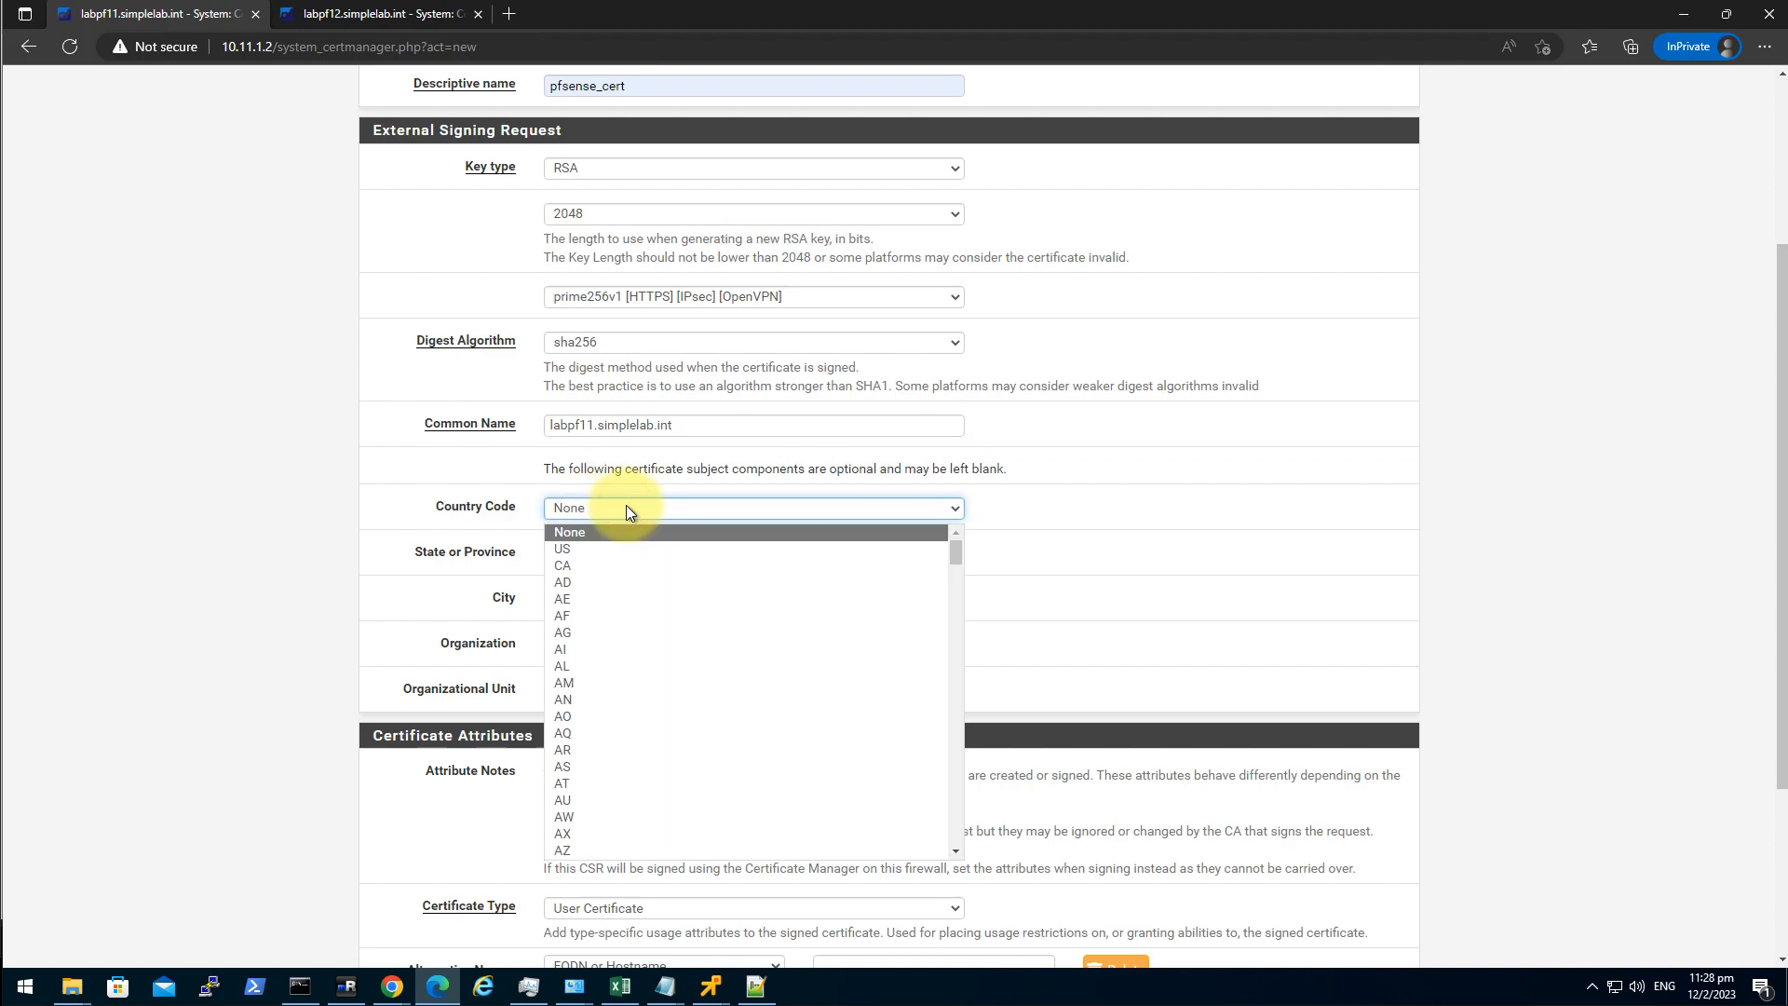
{"action": "type", "text": "hk"}
{"action": "key", "text": "Return"}
{"action": "key", "text": "Tab"}
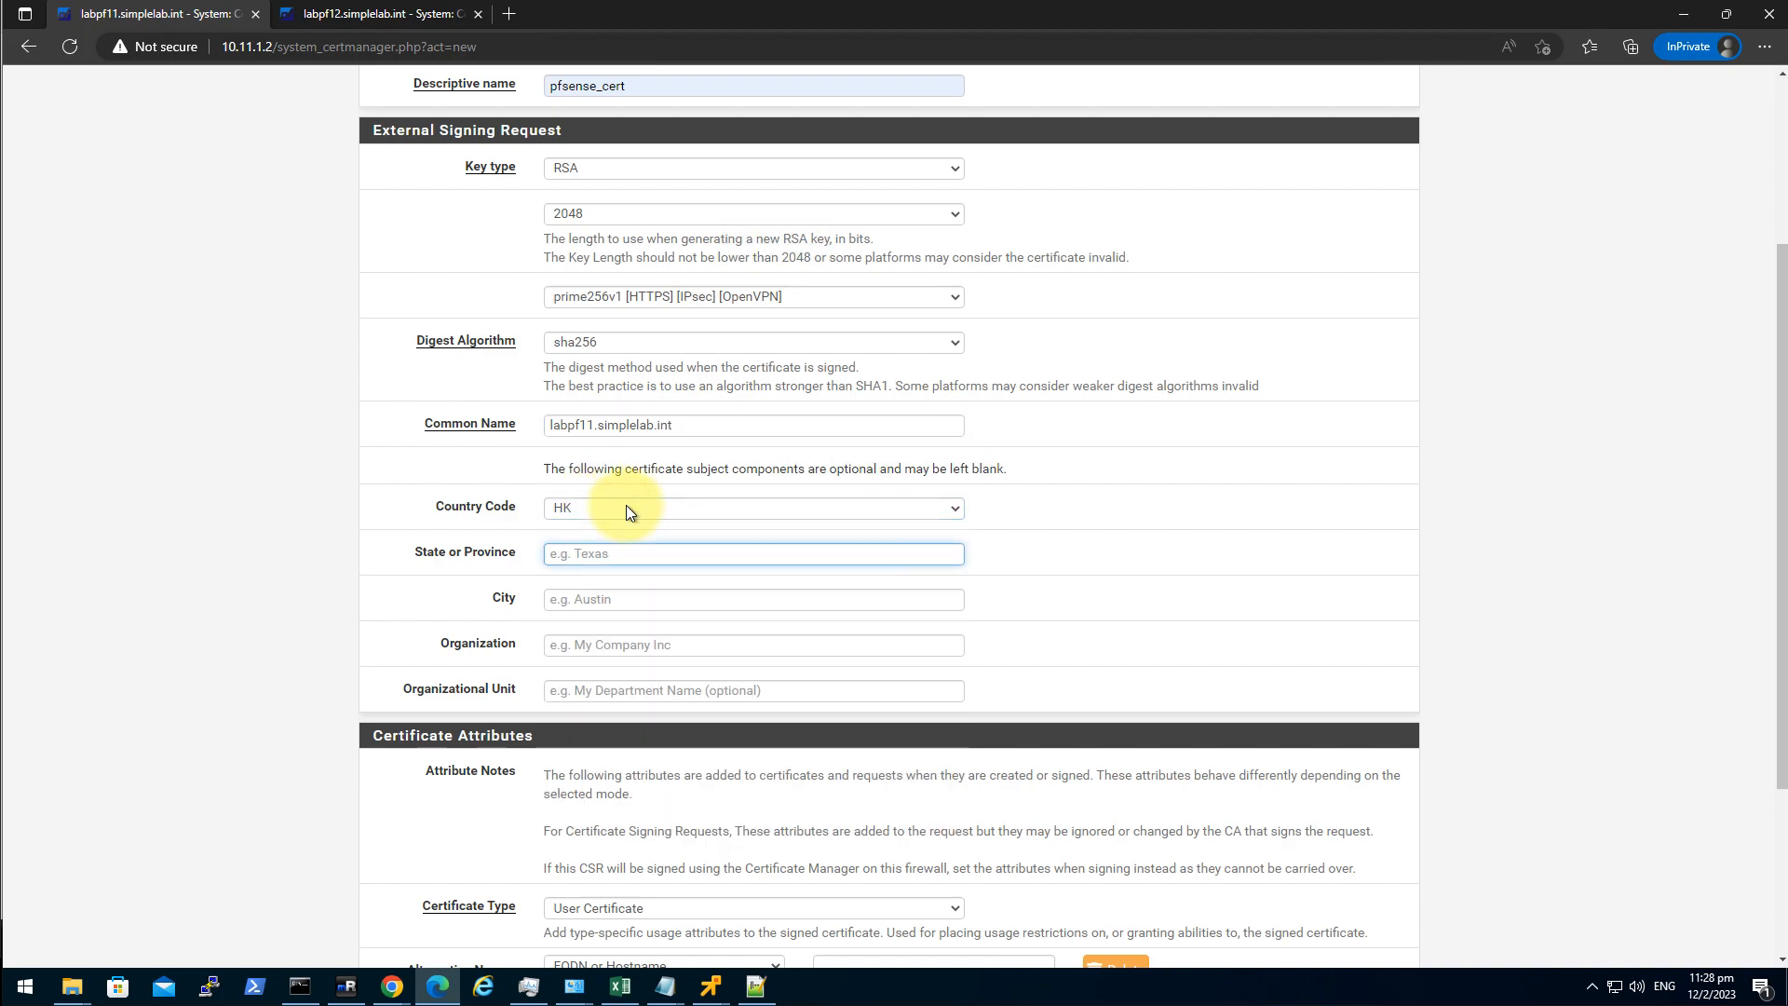
{"action": "left_click", "coordinate": [642, 555]}
{"action": "left_click", "coordinate": [402, 579]}
{"action": "left_click", "coordinate": [616, 551]}
{"action": "type", "text": "HK"}
{"action": "key", "text": "Tab"}
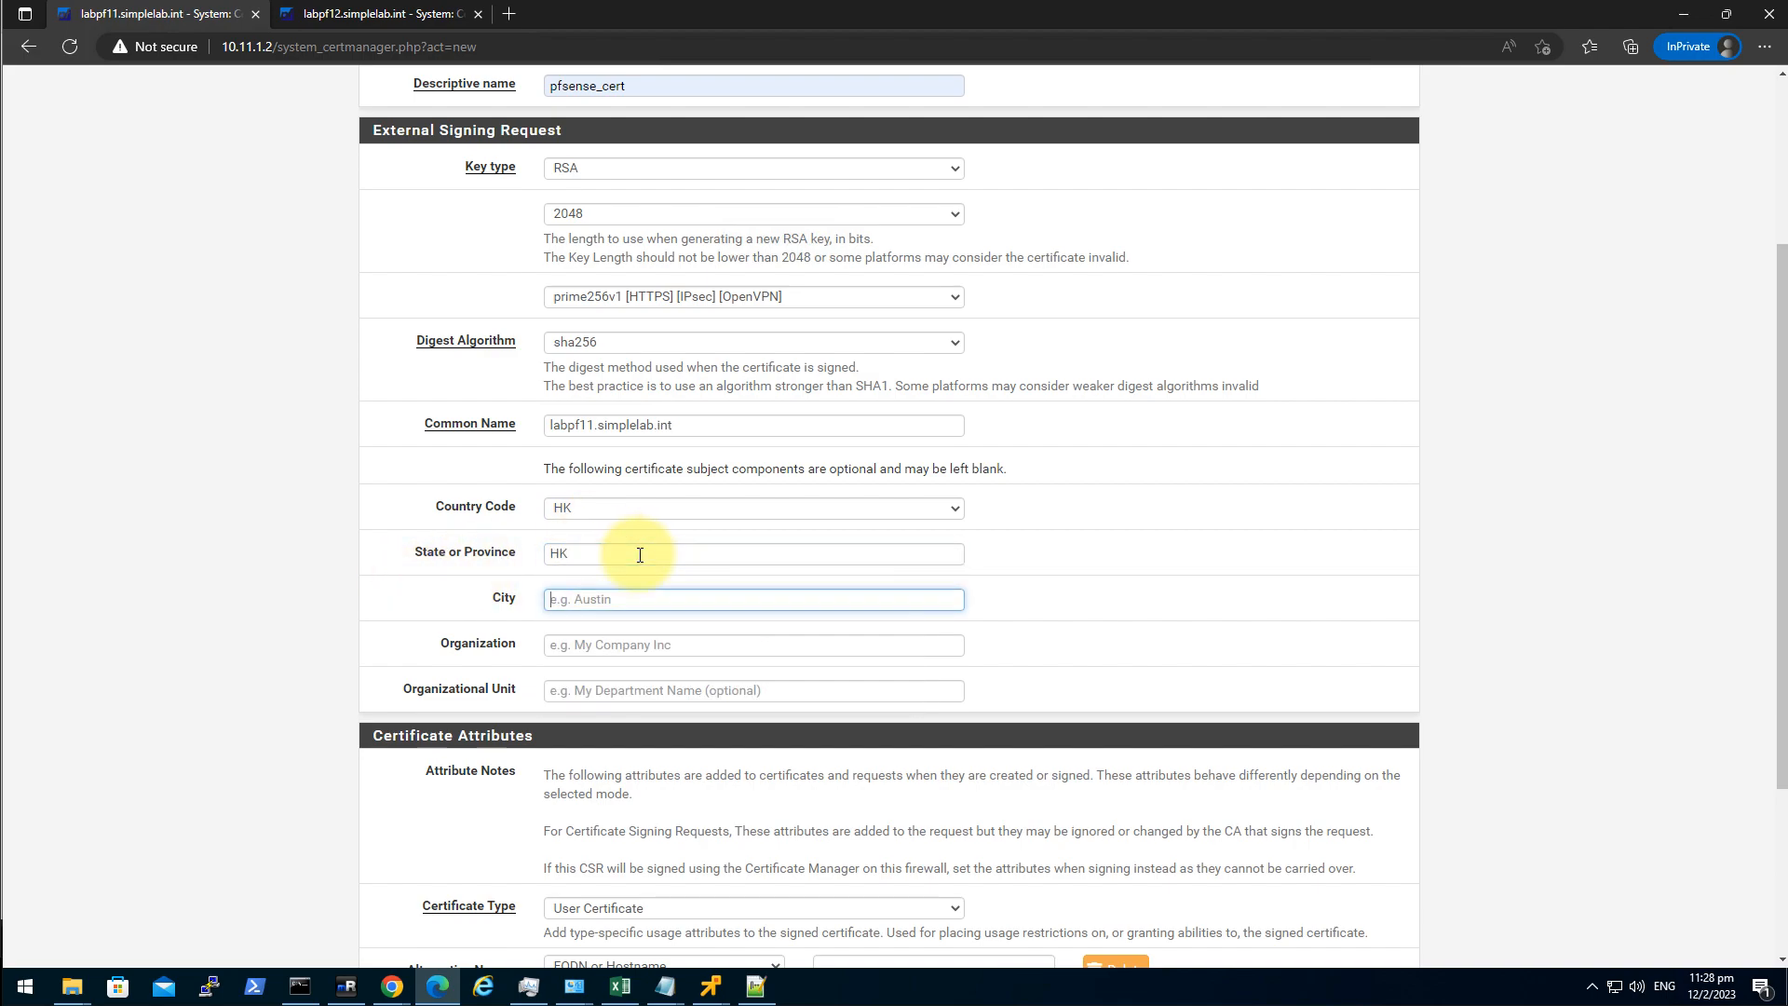
{"action": "type", "text": "HK"}
{"action": "key", "text": "Tab"}
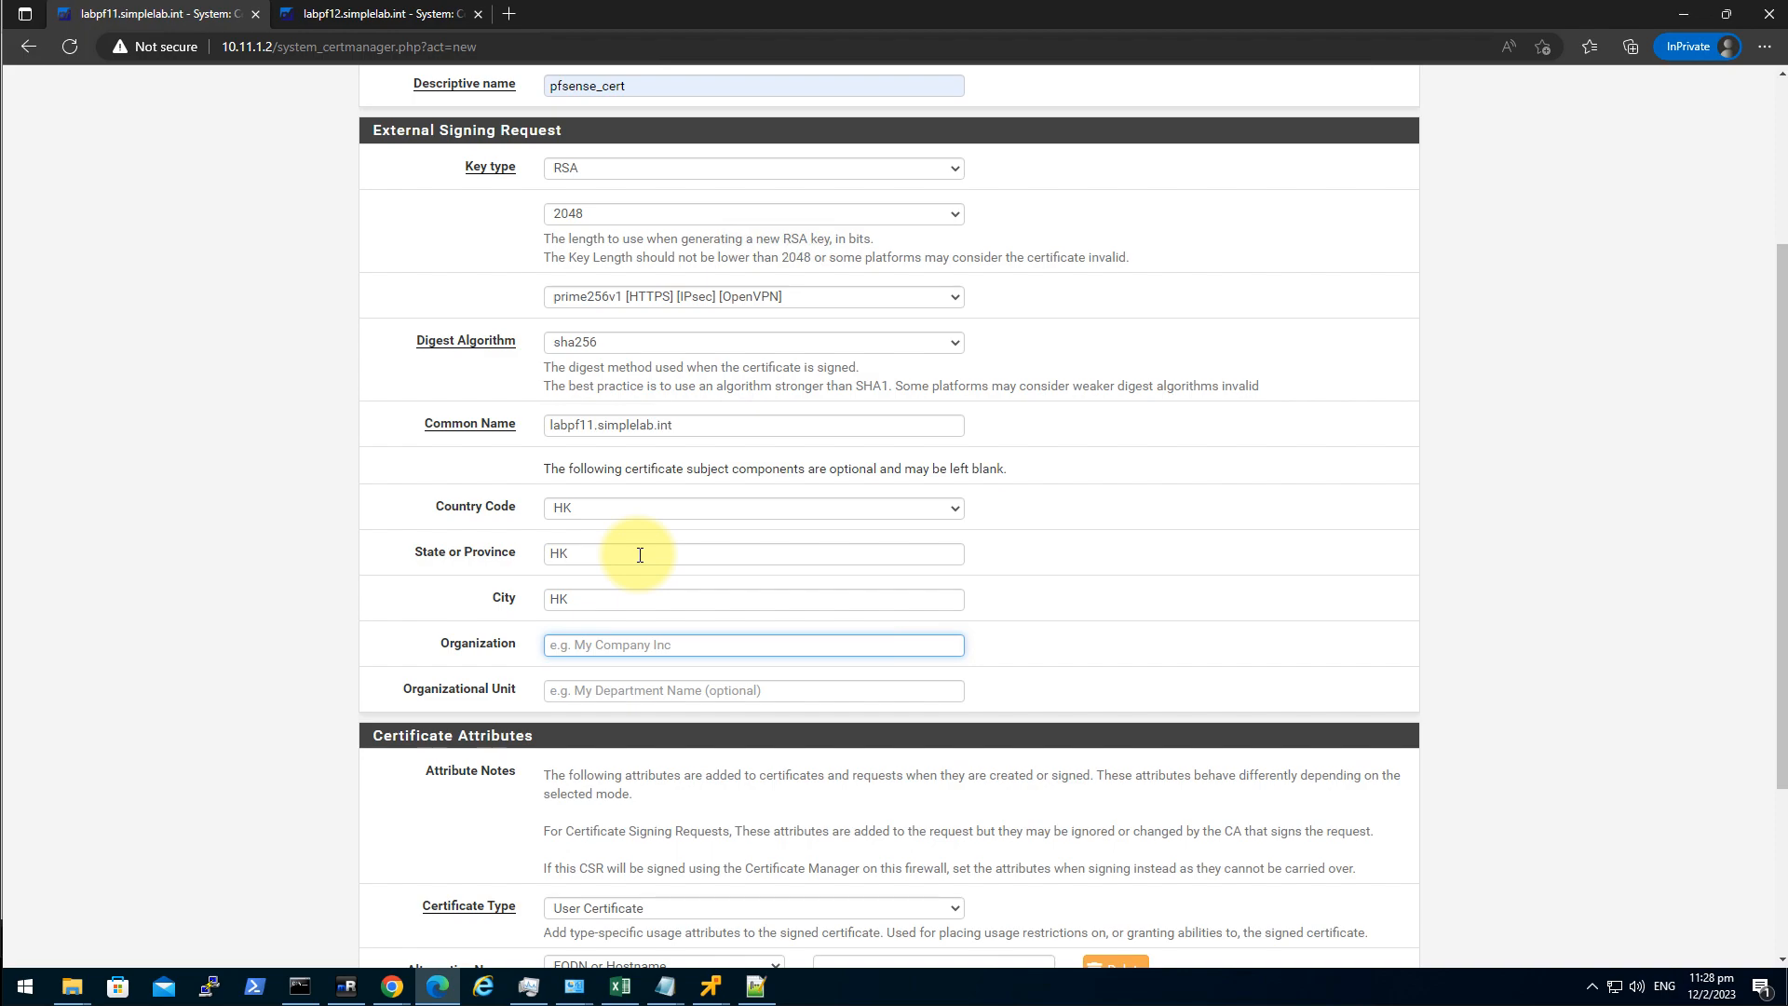
Set organization to Tech Junkie and organizational unit to Lab.
{"action": "key", "text": "Down"}
{"action": "left_click", "coordinate": [607, 706]}
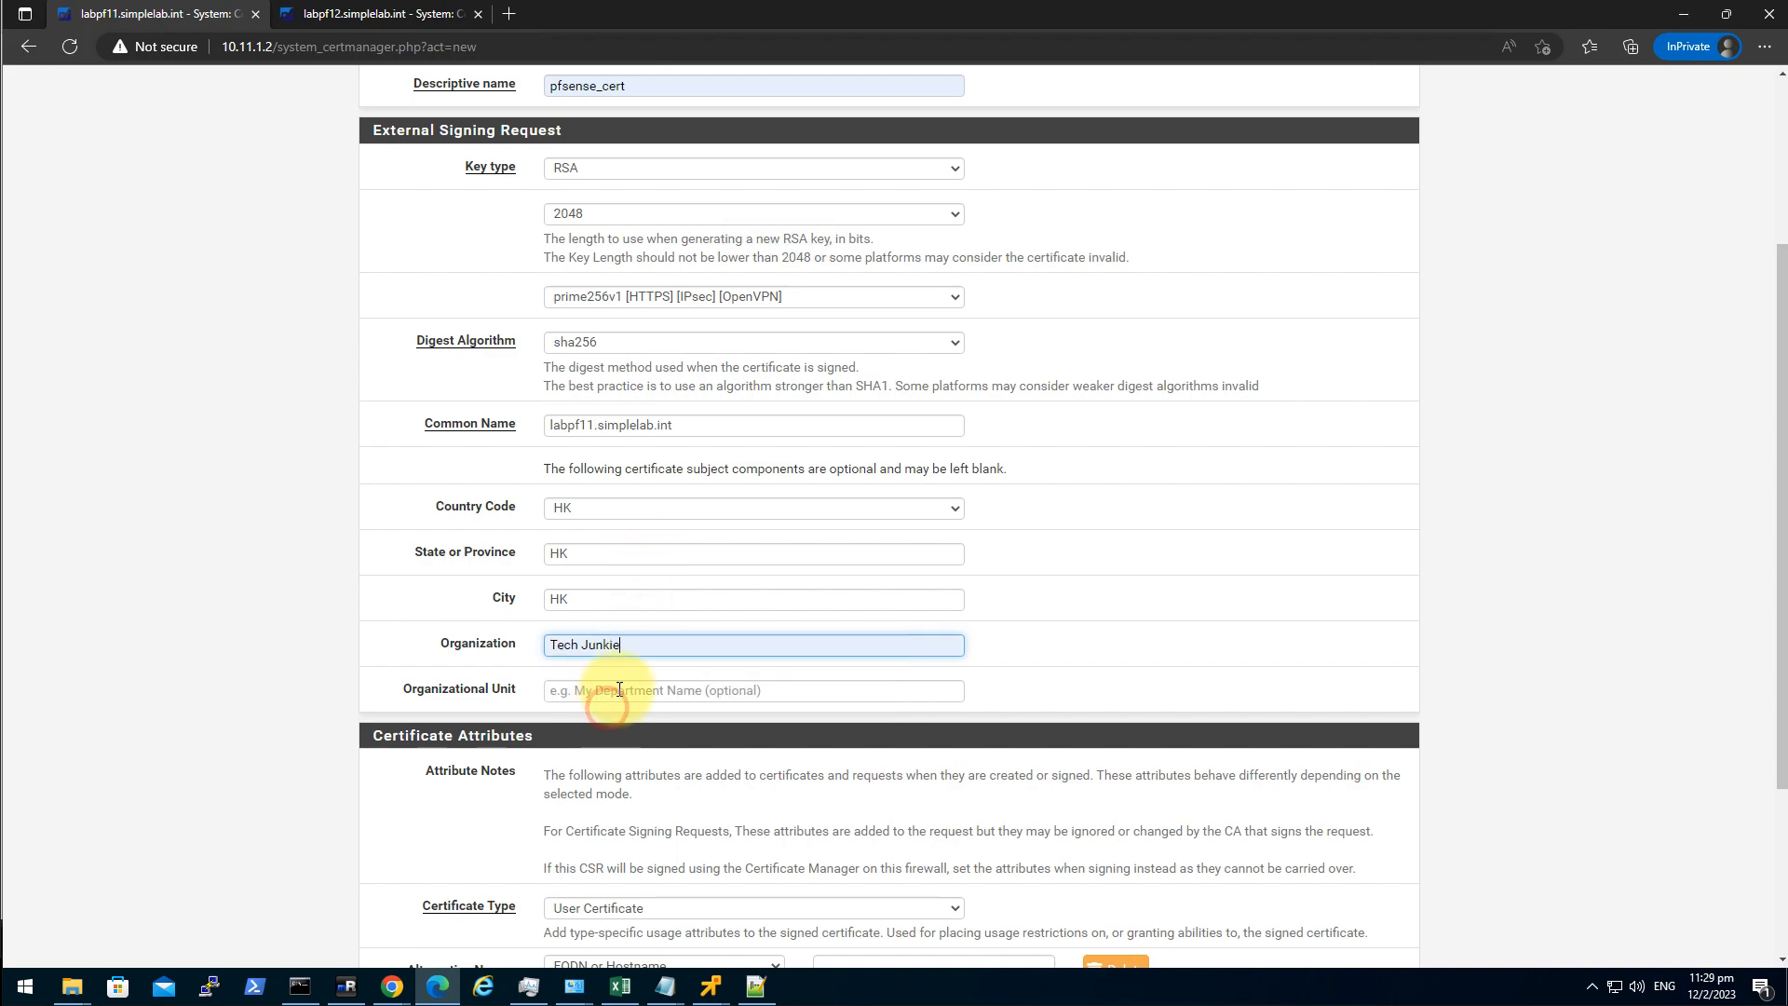
{"action": "left_click", "coordinate": [619, 687]}
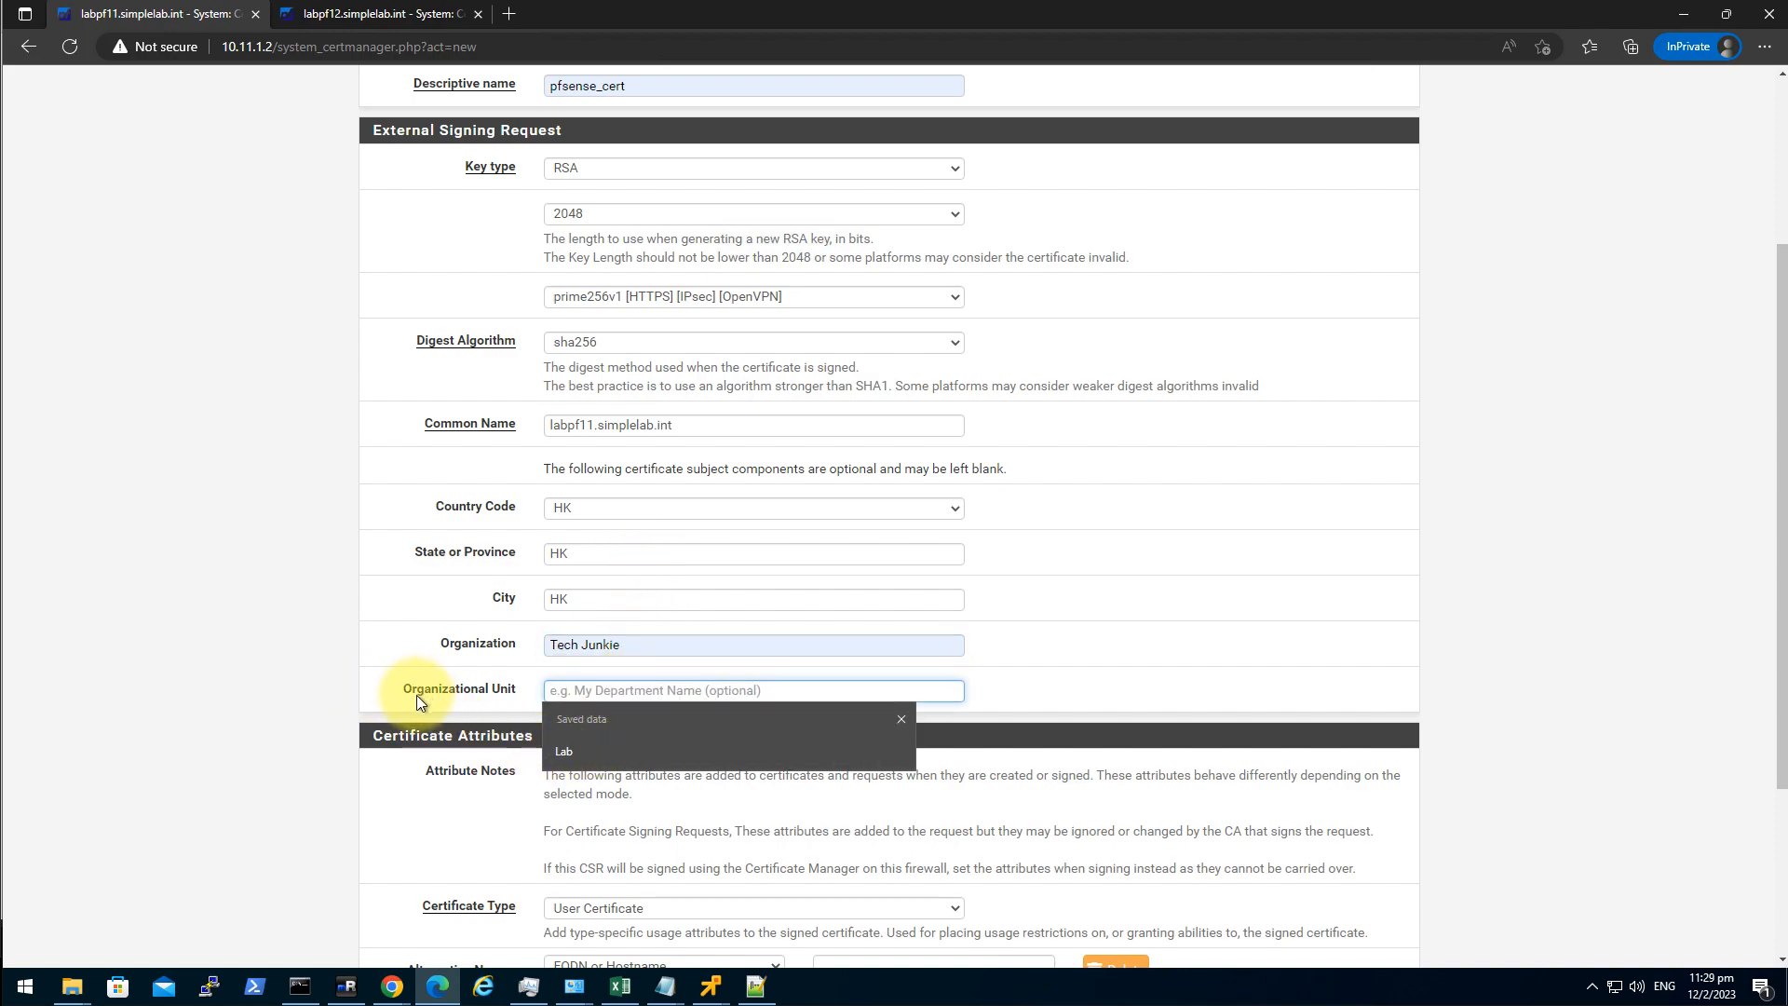
{"action": "left_click", "coordinate": [613, 740]}
Make it a Server Certificate with FQDN alternative name labpf11.simplelab.int.
{"action": "scroll", "coordinate": [354, 773], "scroll_direction": "down", "scroll_amount": 3}
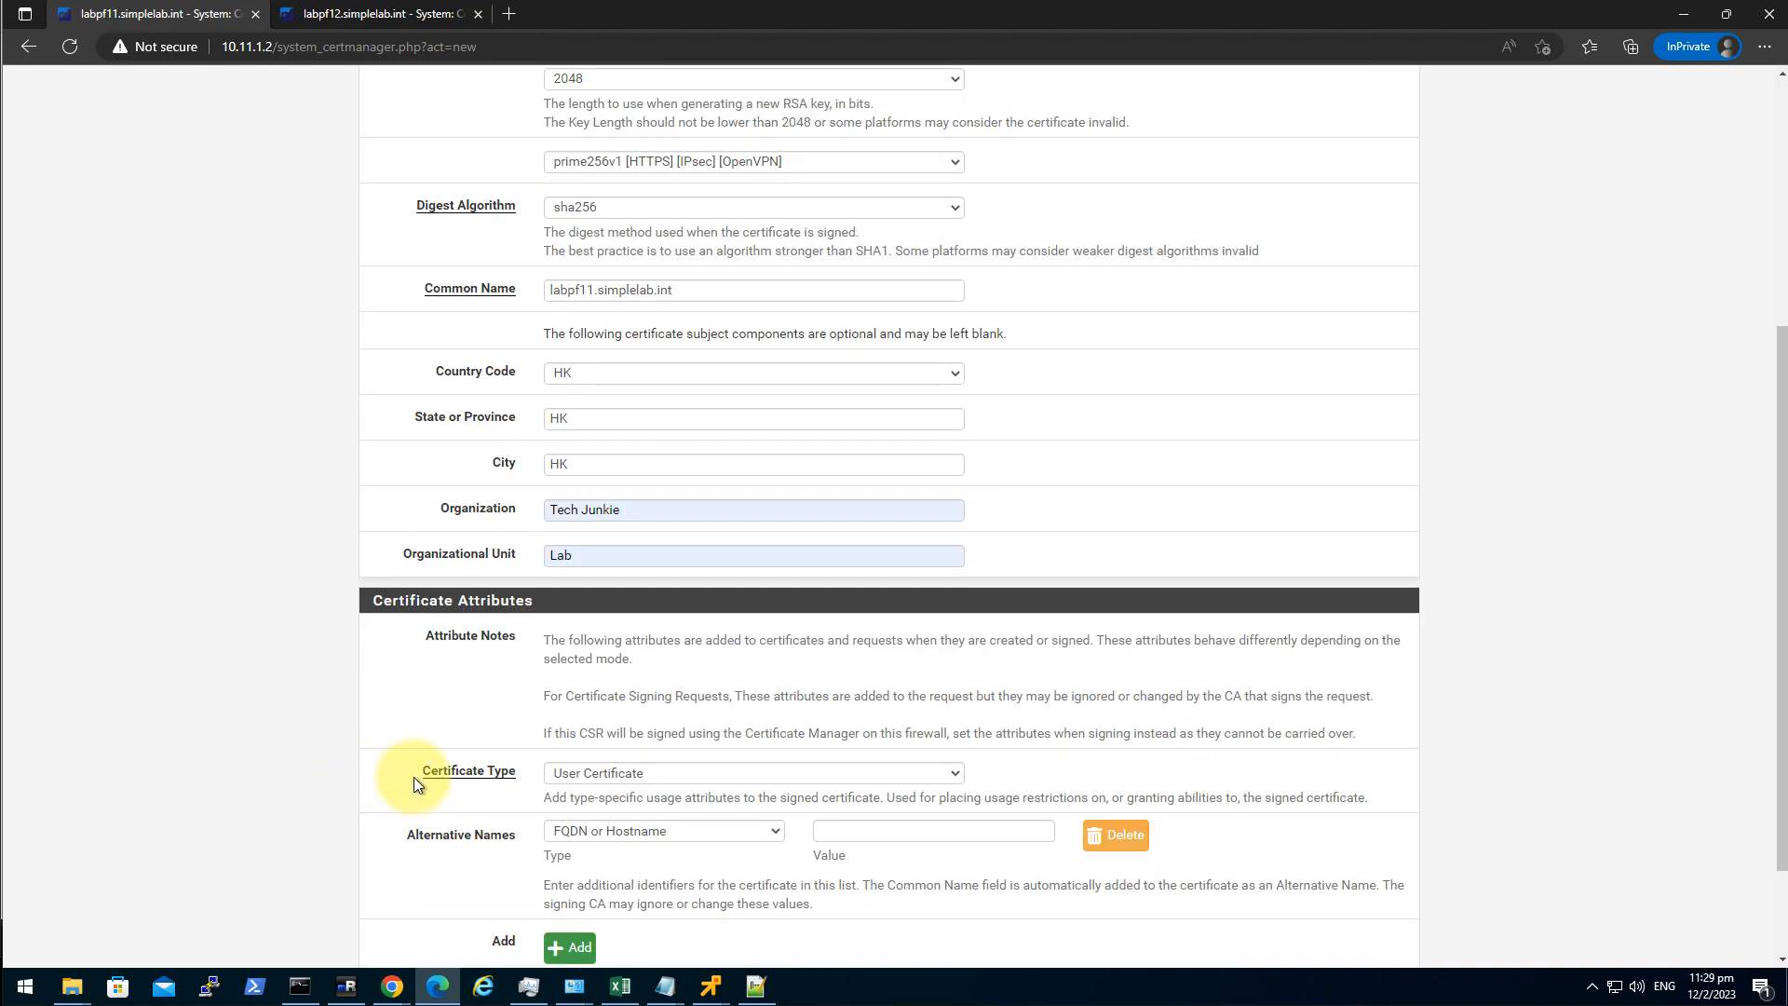
{"action": "left_click", "coordinate": [617, 640]}
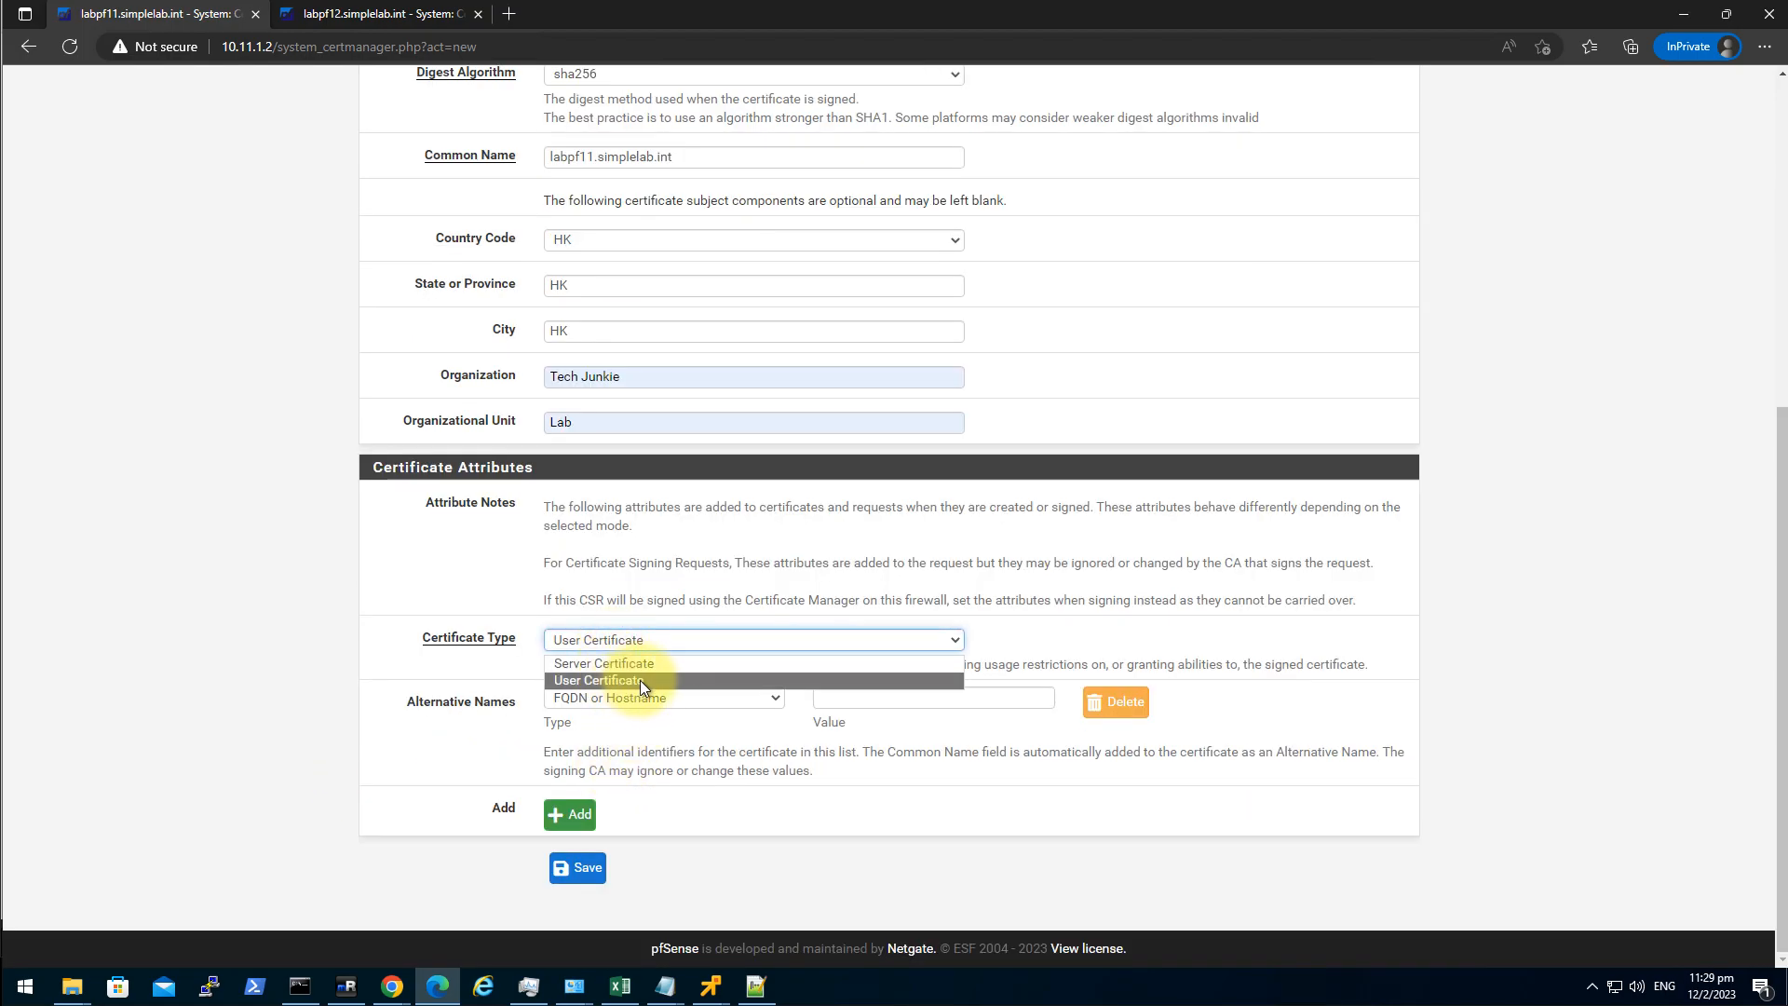
{"action": "left_click", "coordinate": [647, 665]}
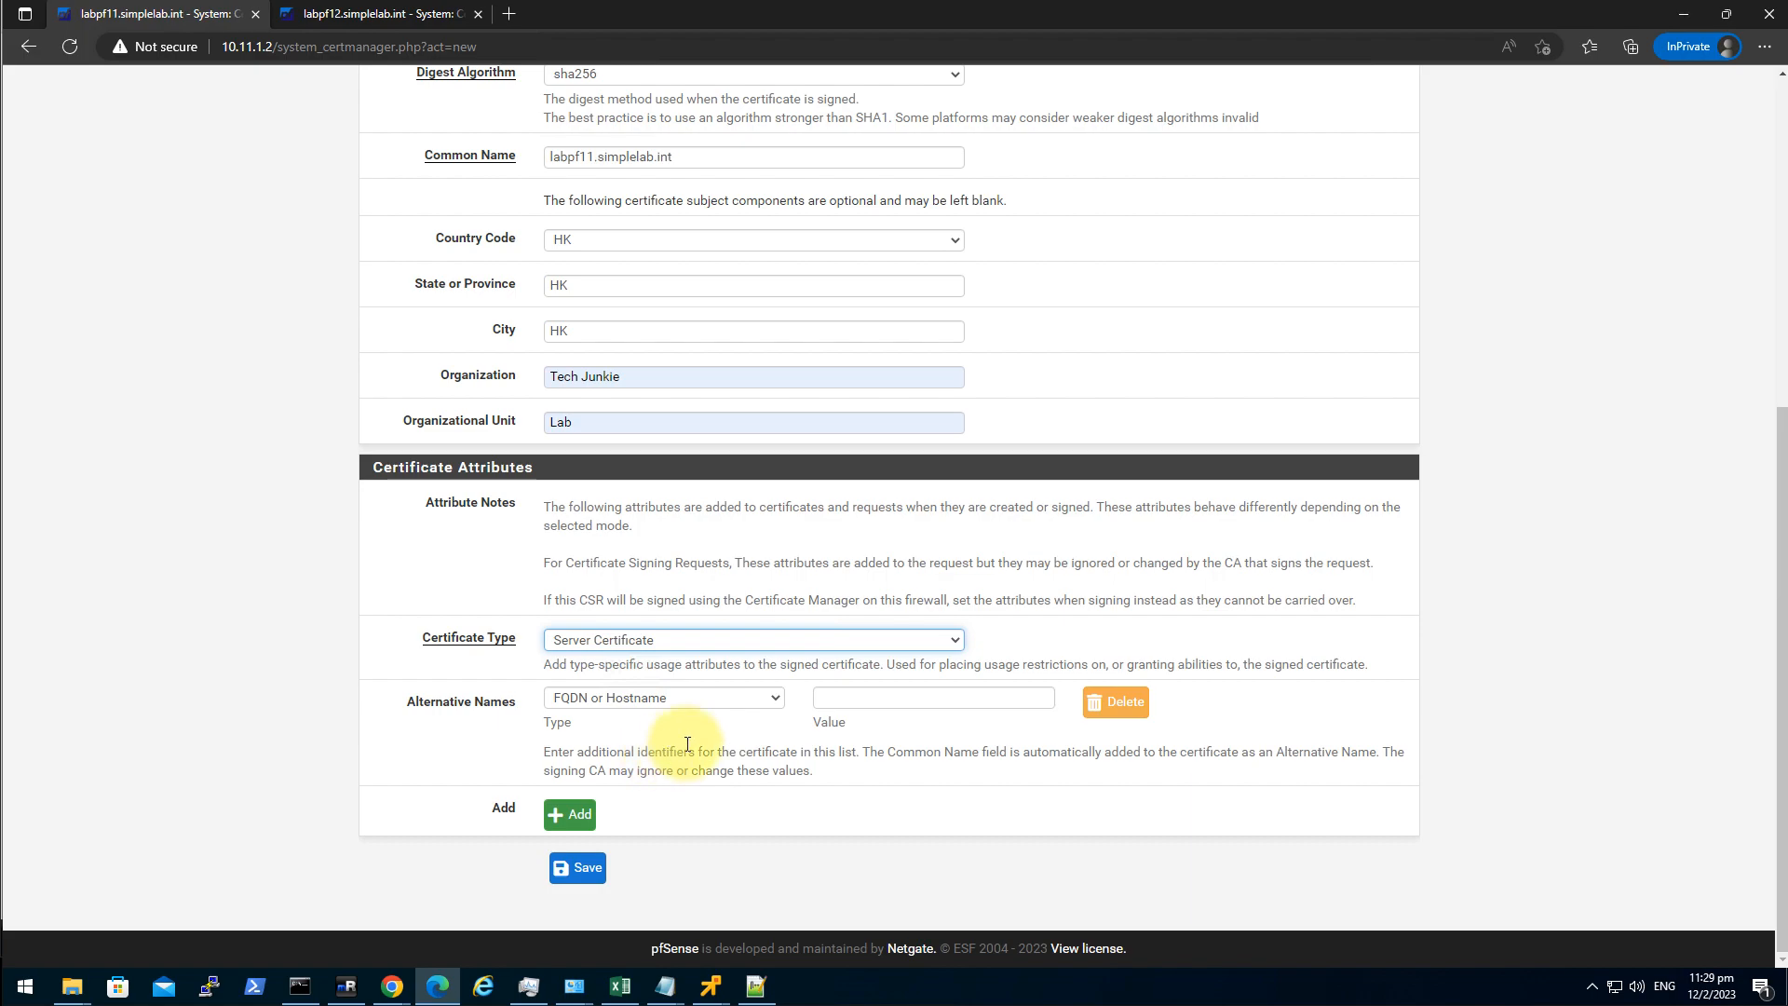
{"action": "left_click", "coordinate": [751, 701]}
{"action": "left_click", "coordinate": [745, 696]}
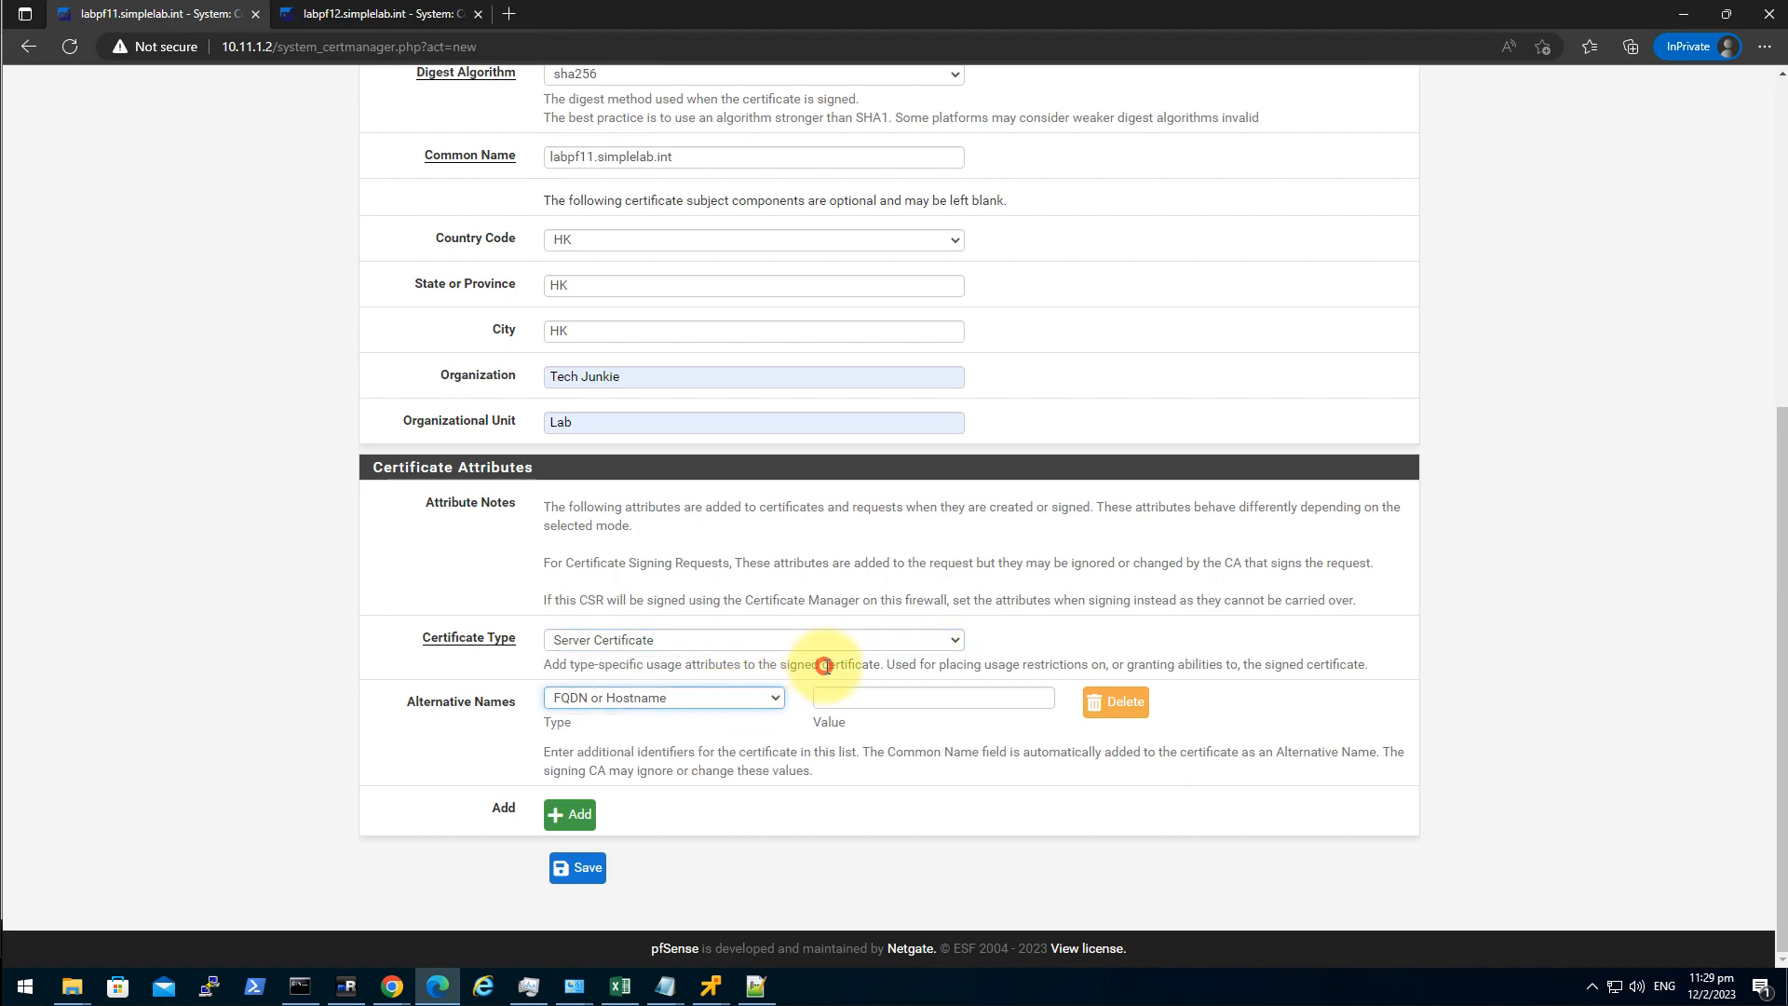
{"action": "left_click", "coordinate": [864, 698]}
{"action": "left_click", "coordinate": [879, 788]}
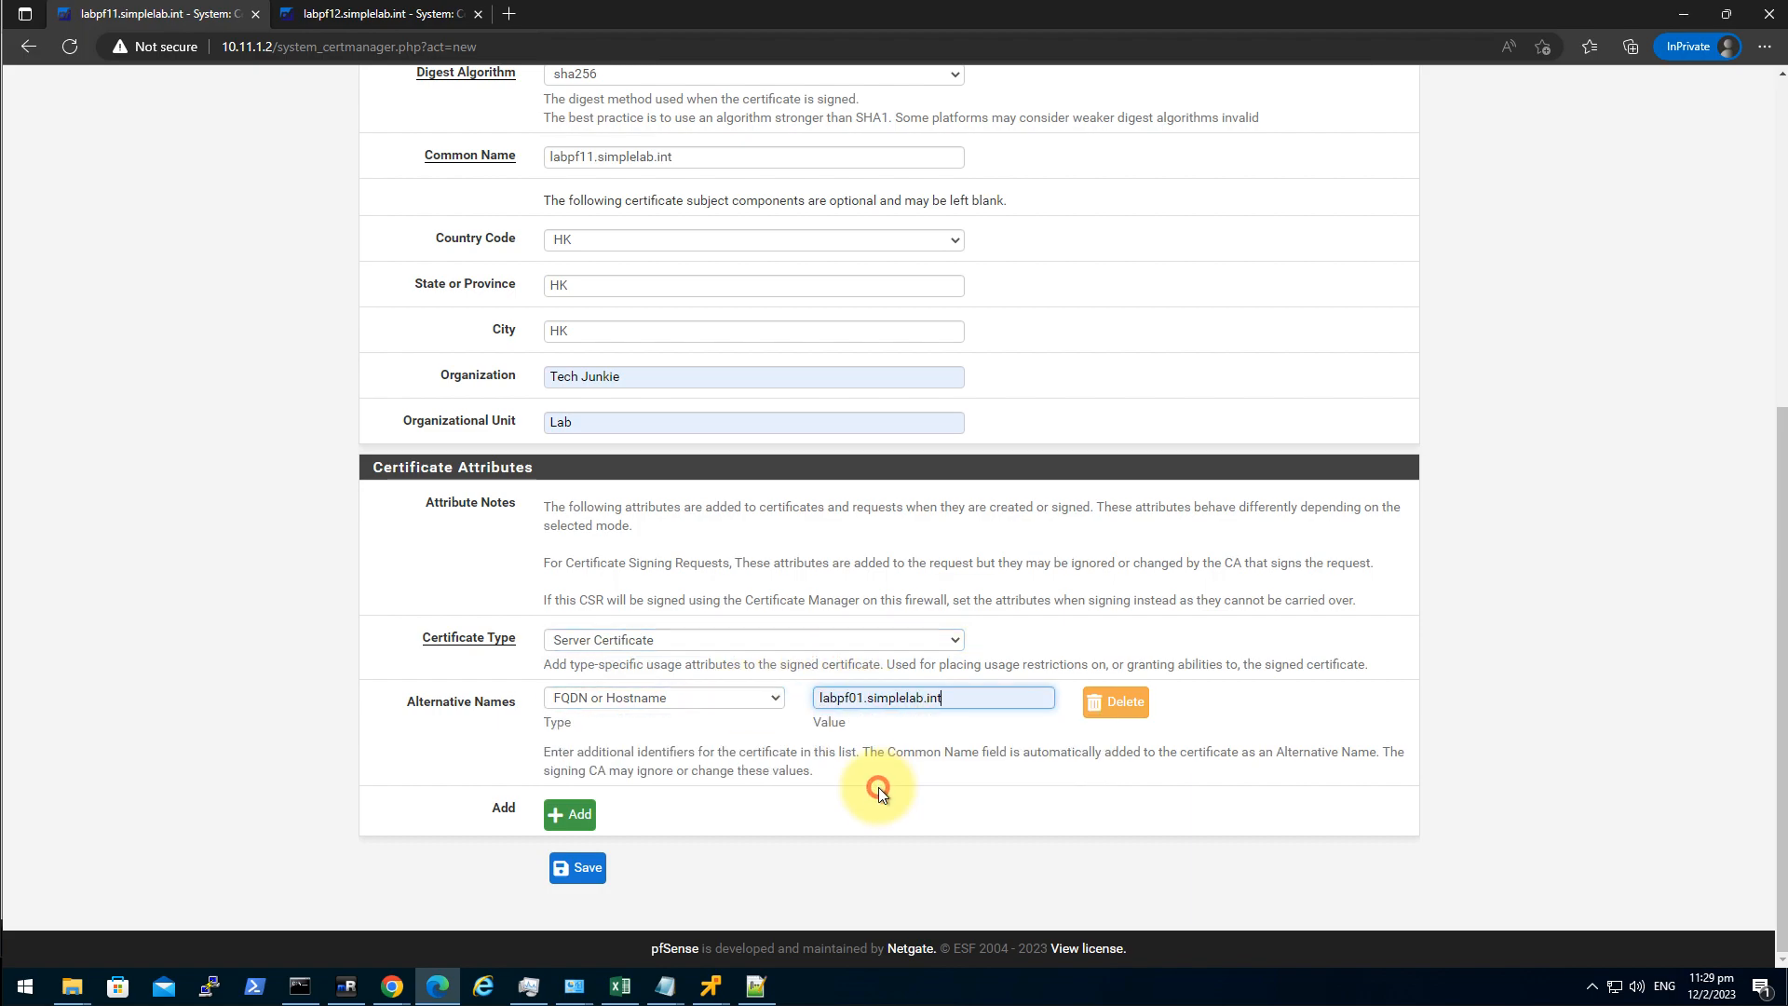
{"action": "key", "text": "BackSpace"}
{"action": "type", "text": "1"}
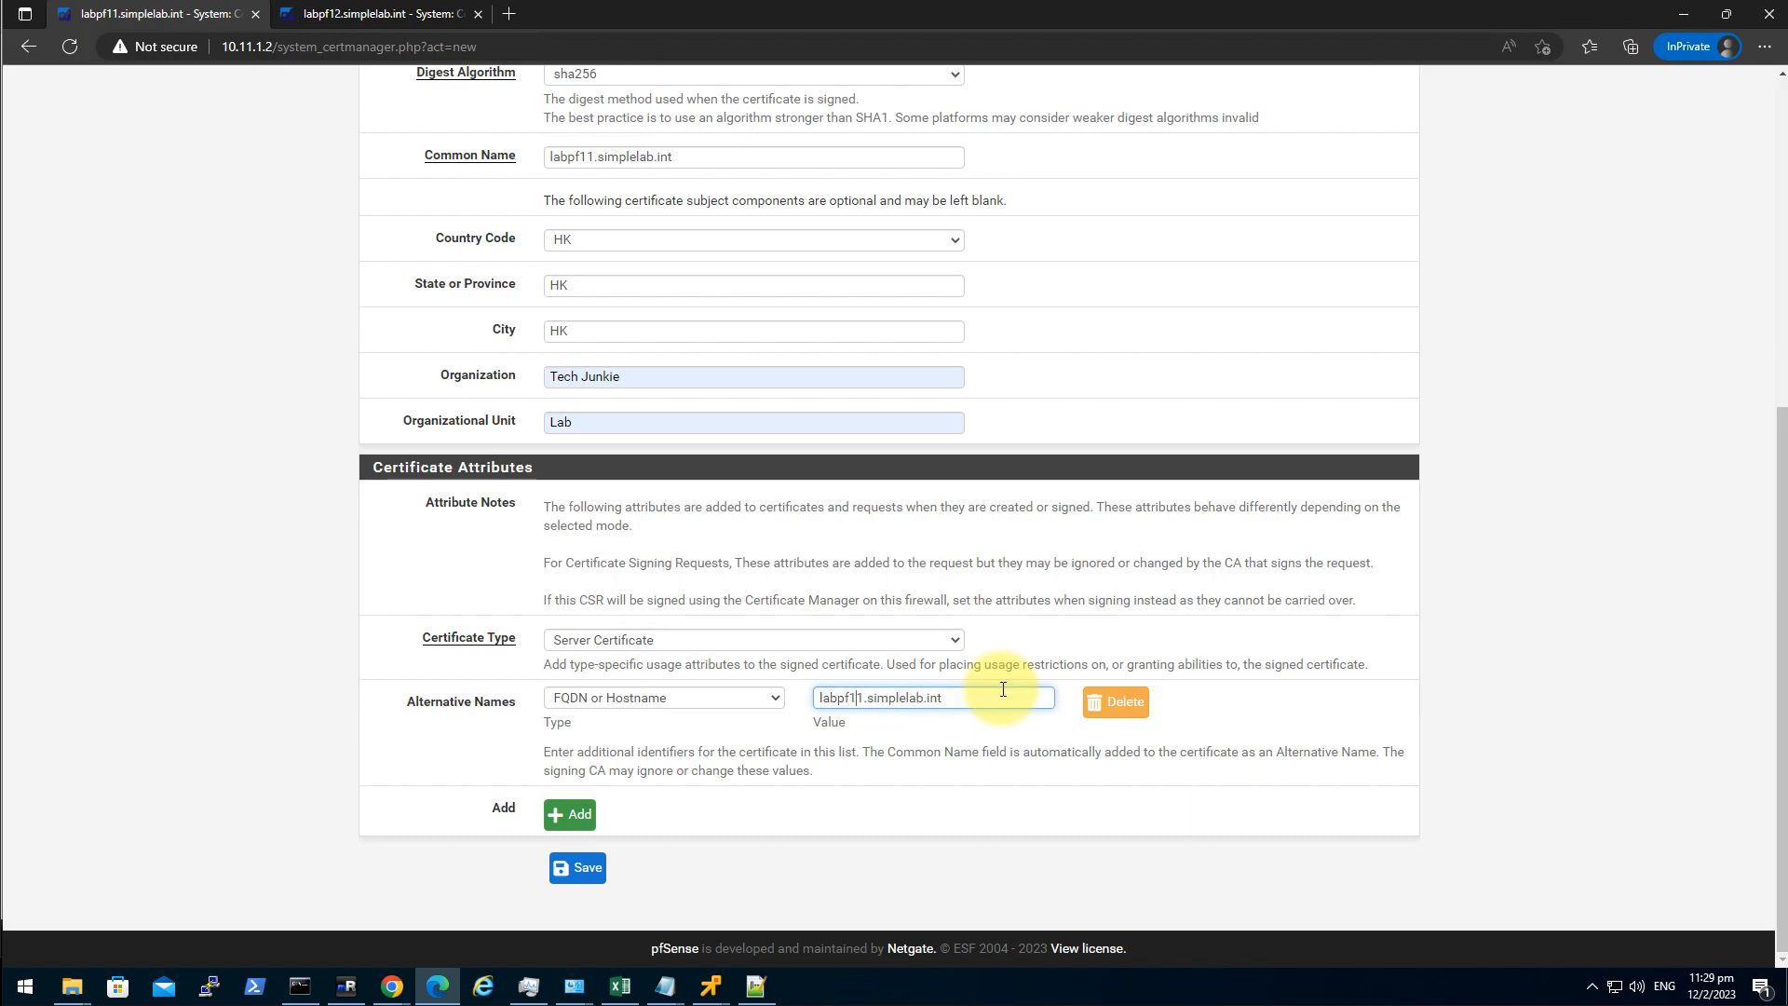
Add a second FQDN alternative name, labpf12.simplelab.int.
{"action": "left_click", "coordinate": [570, 814]}
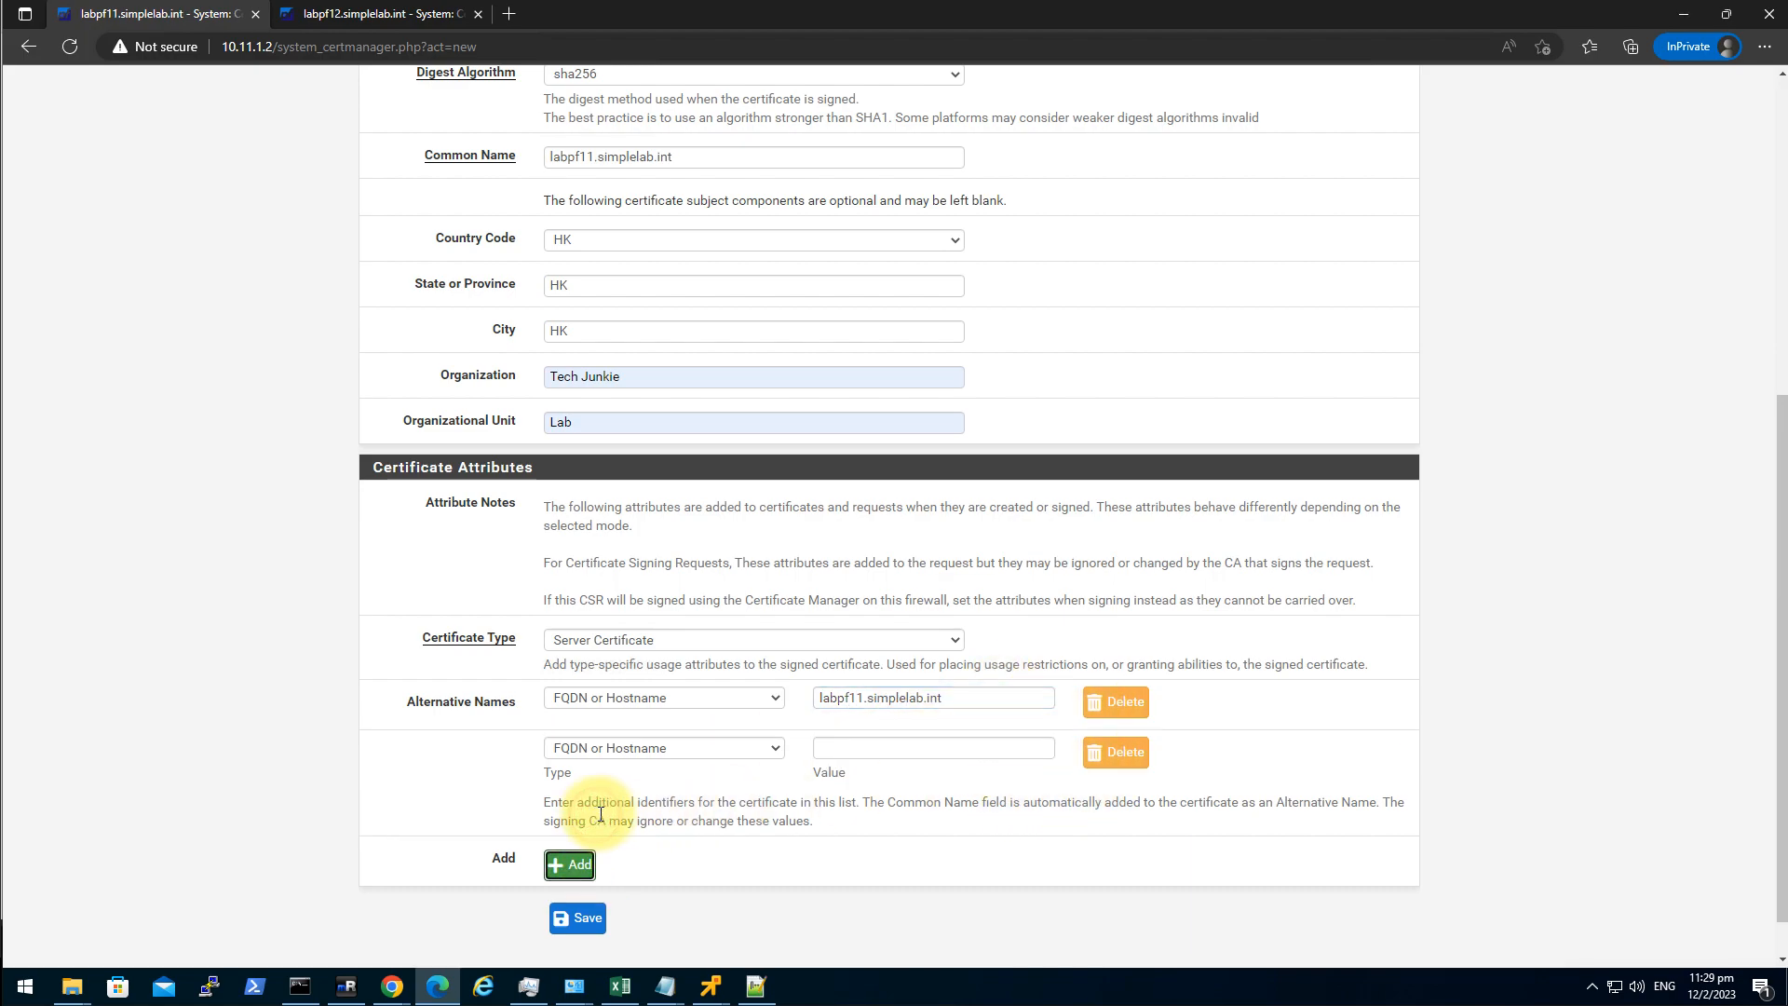
{"action": "left_click", "coordinate": [892, 750]}
{"action": "left_click", "coordinate": [885, 805]}
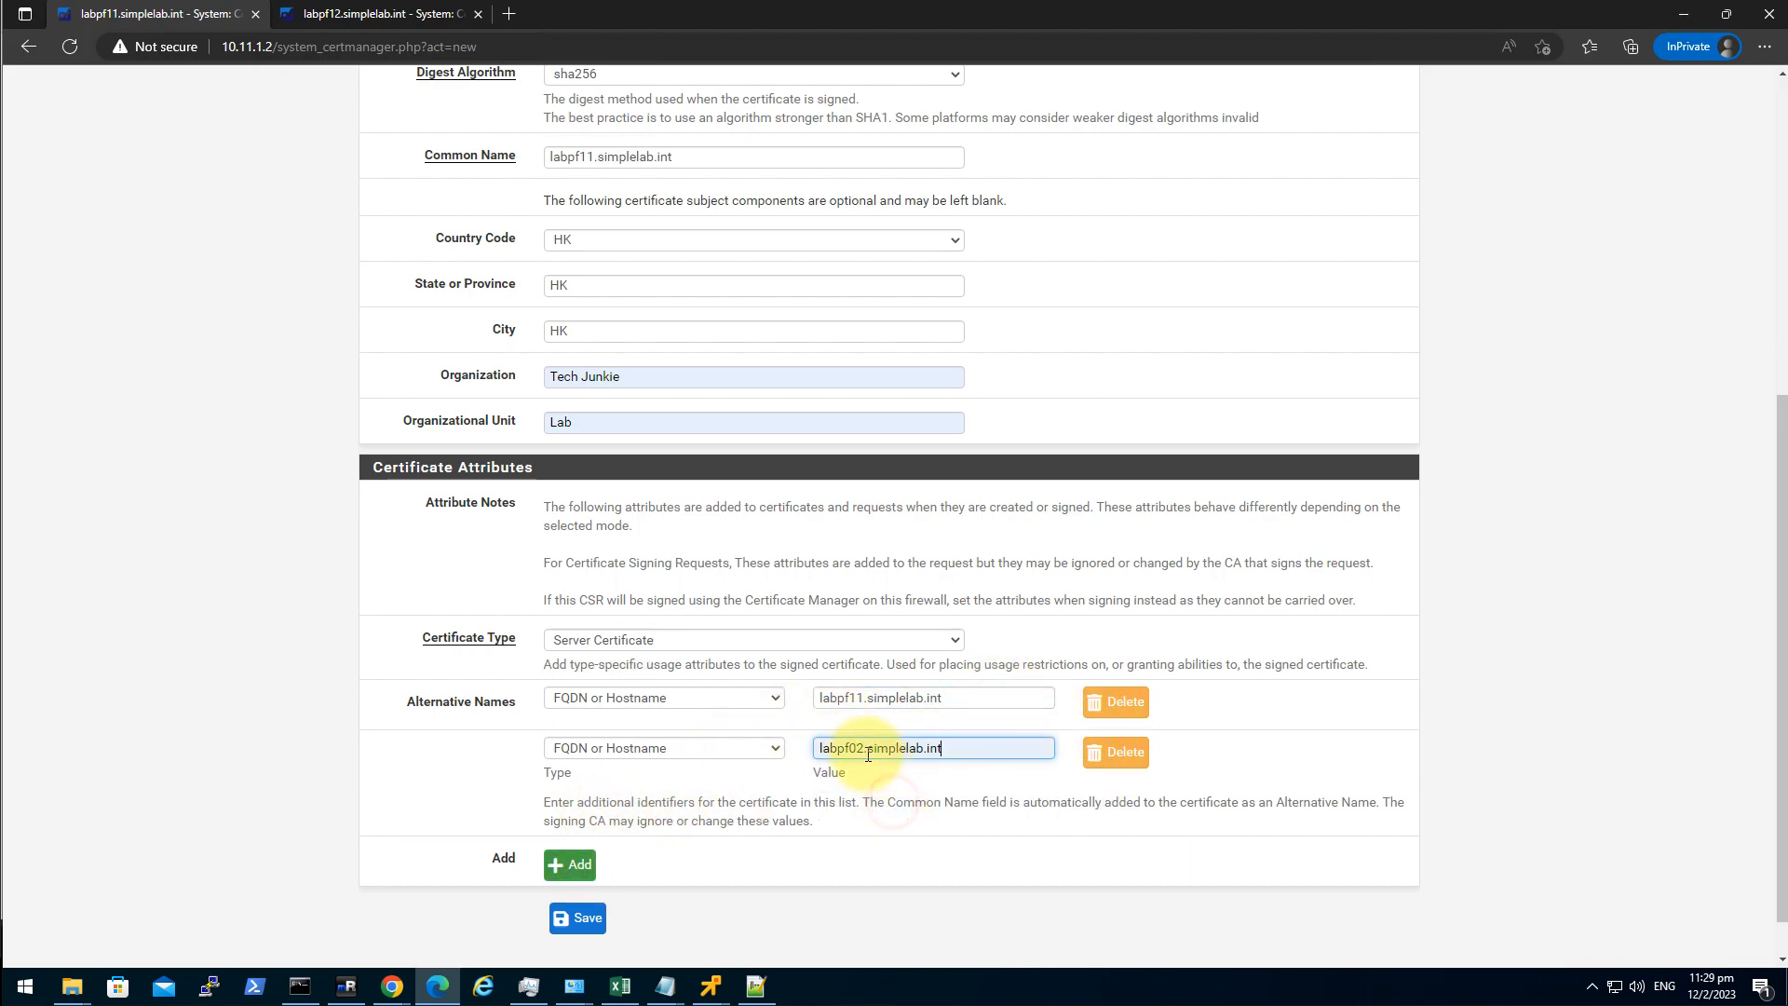
{"action": "key", "text": "BackSpace"}
{"action": "type", "text": "1"}
{"action": "left_click", "coordinate": [872, 862]}
Review the form and save the pfsense_cert signing request.
{"action": "scroll", "coordinate": [628, 918], "scroll_direction": "up", "scroll_amount": 4}
{"action": "scroll", "coordinate": [628, 918], "scroll_direction": "up", "scroll_amount": 2}
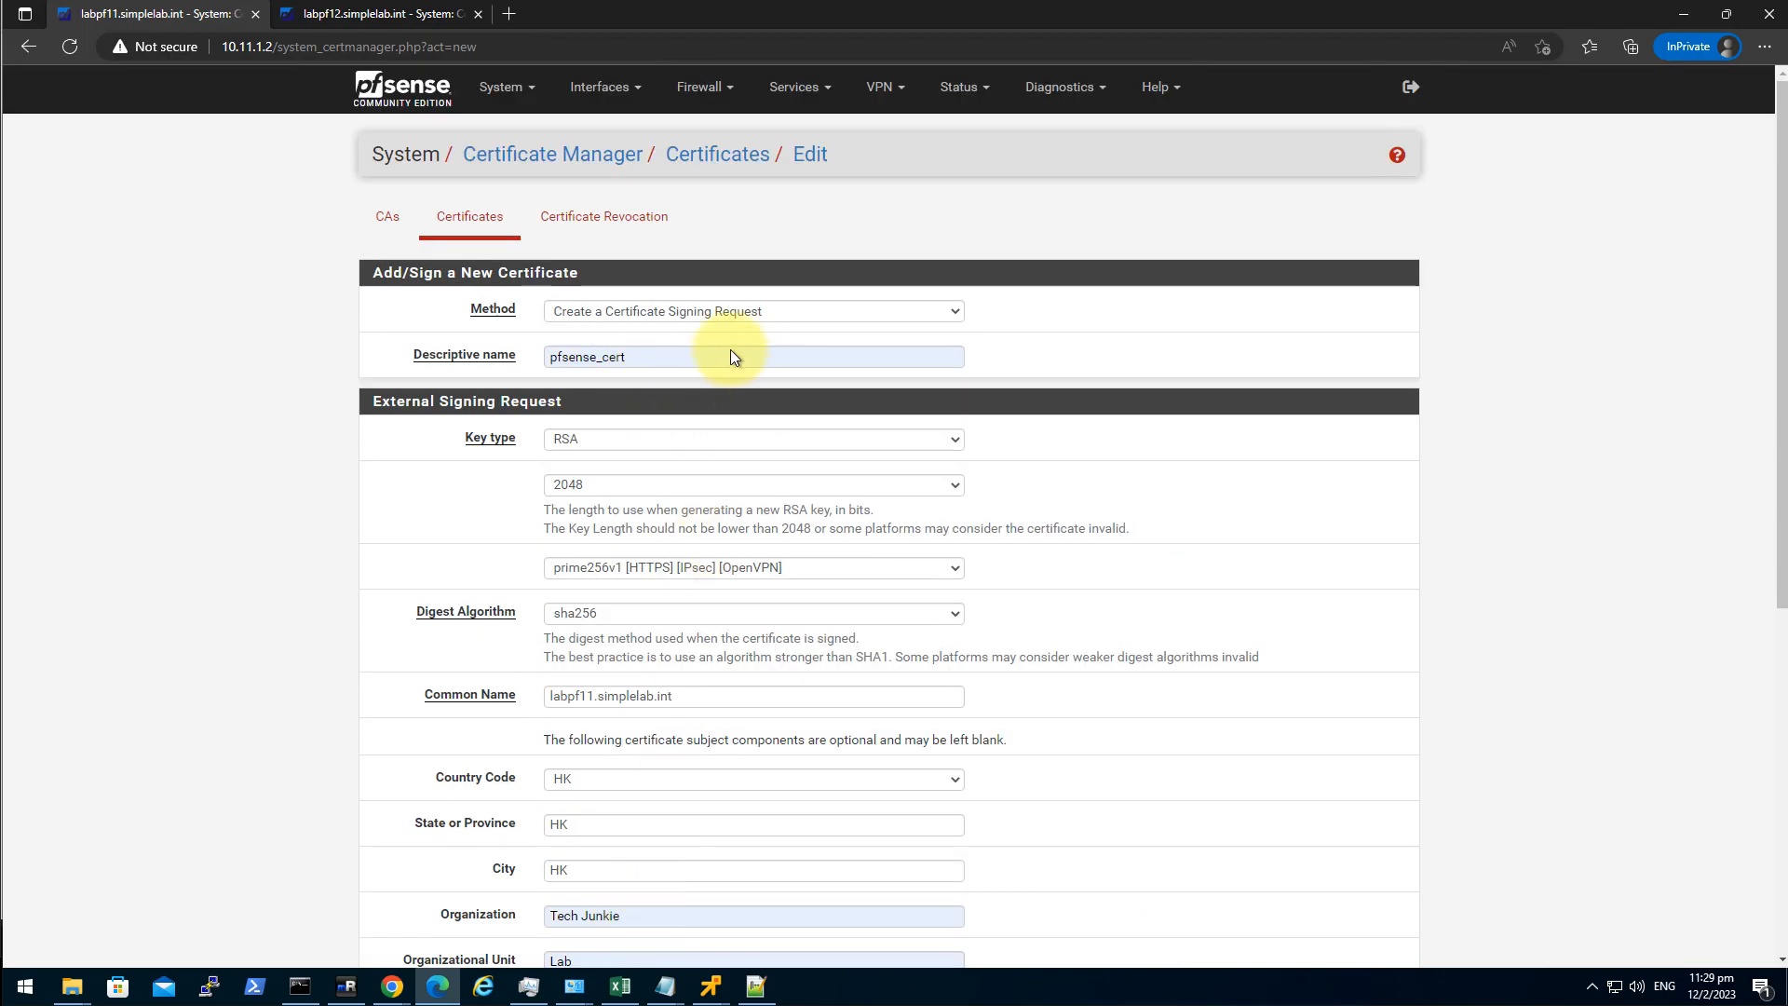
{"action": "scroll", "coordinate": [730, 384], "scroll_direction": "down", "scroll_amount": 5}
{"action": "scroll", "coordinate": [689, 550], "scroll_direction": "up", "scroll_amount": 1}
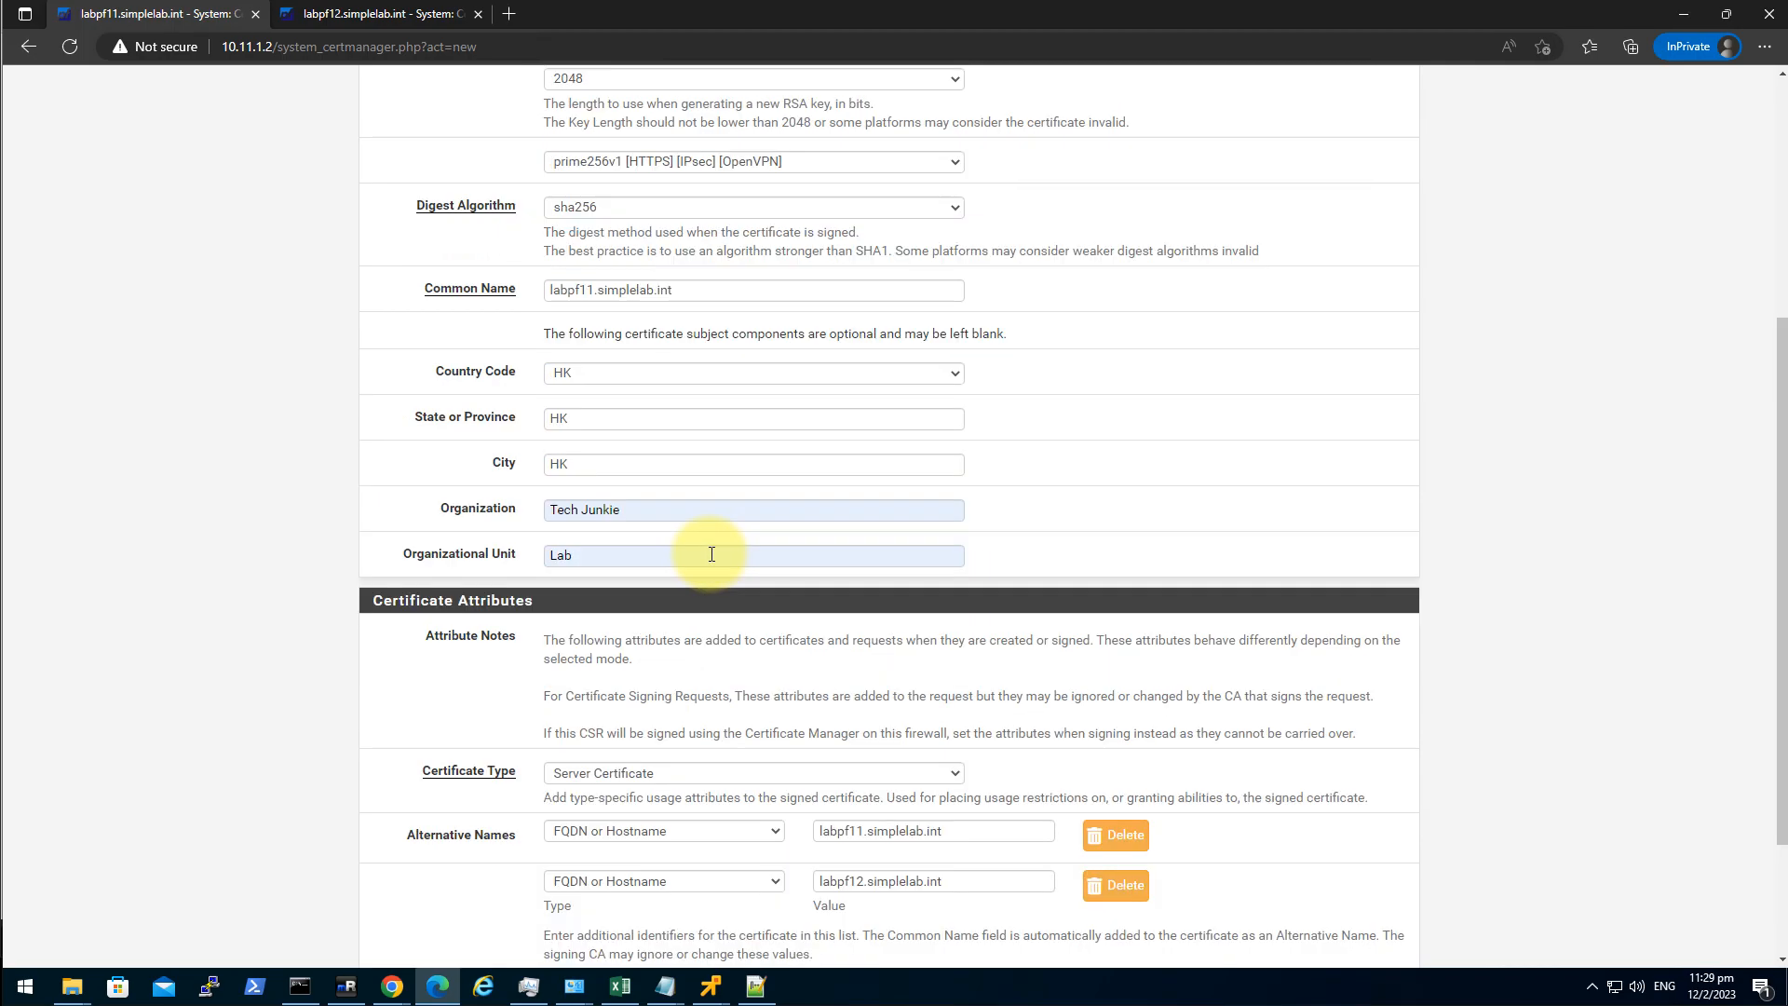
{"action": "scroll", "coordinate": [1158, 544], "scroll_direction": "down", "scroll_amount": 2}
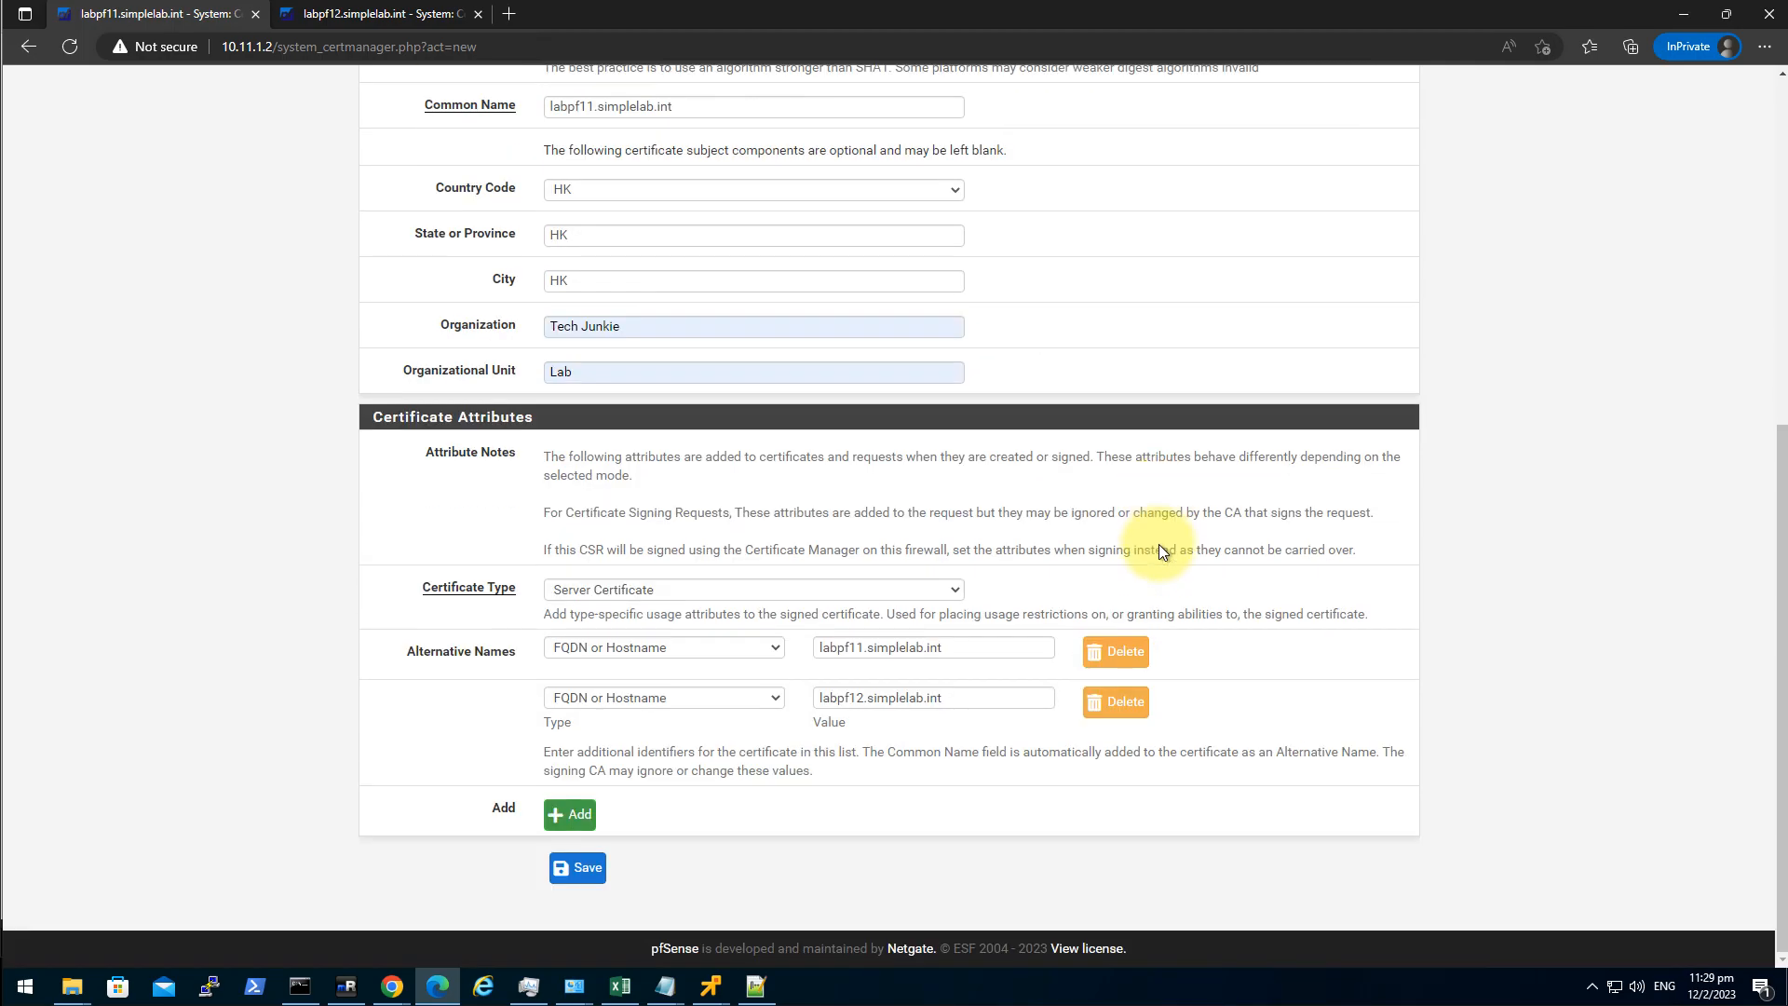
{"action": "left_click", "coordinate": [598, 875]}
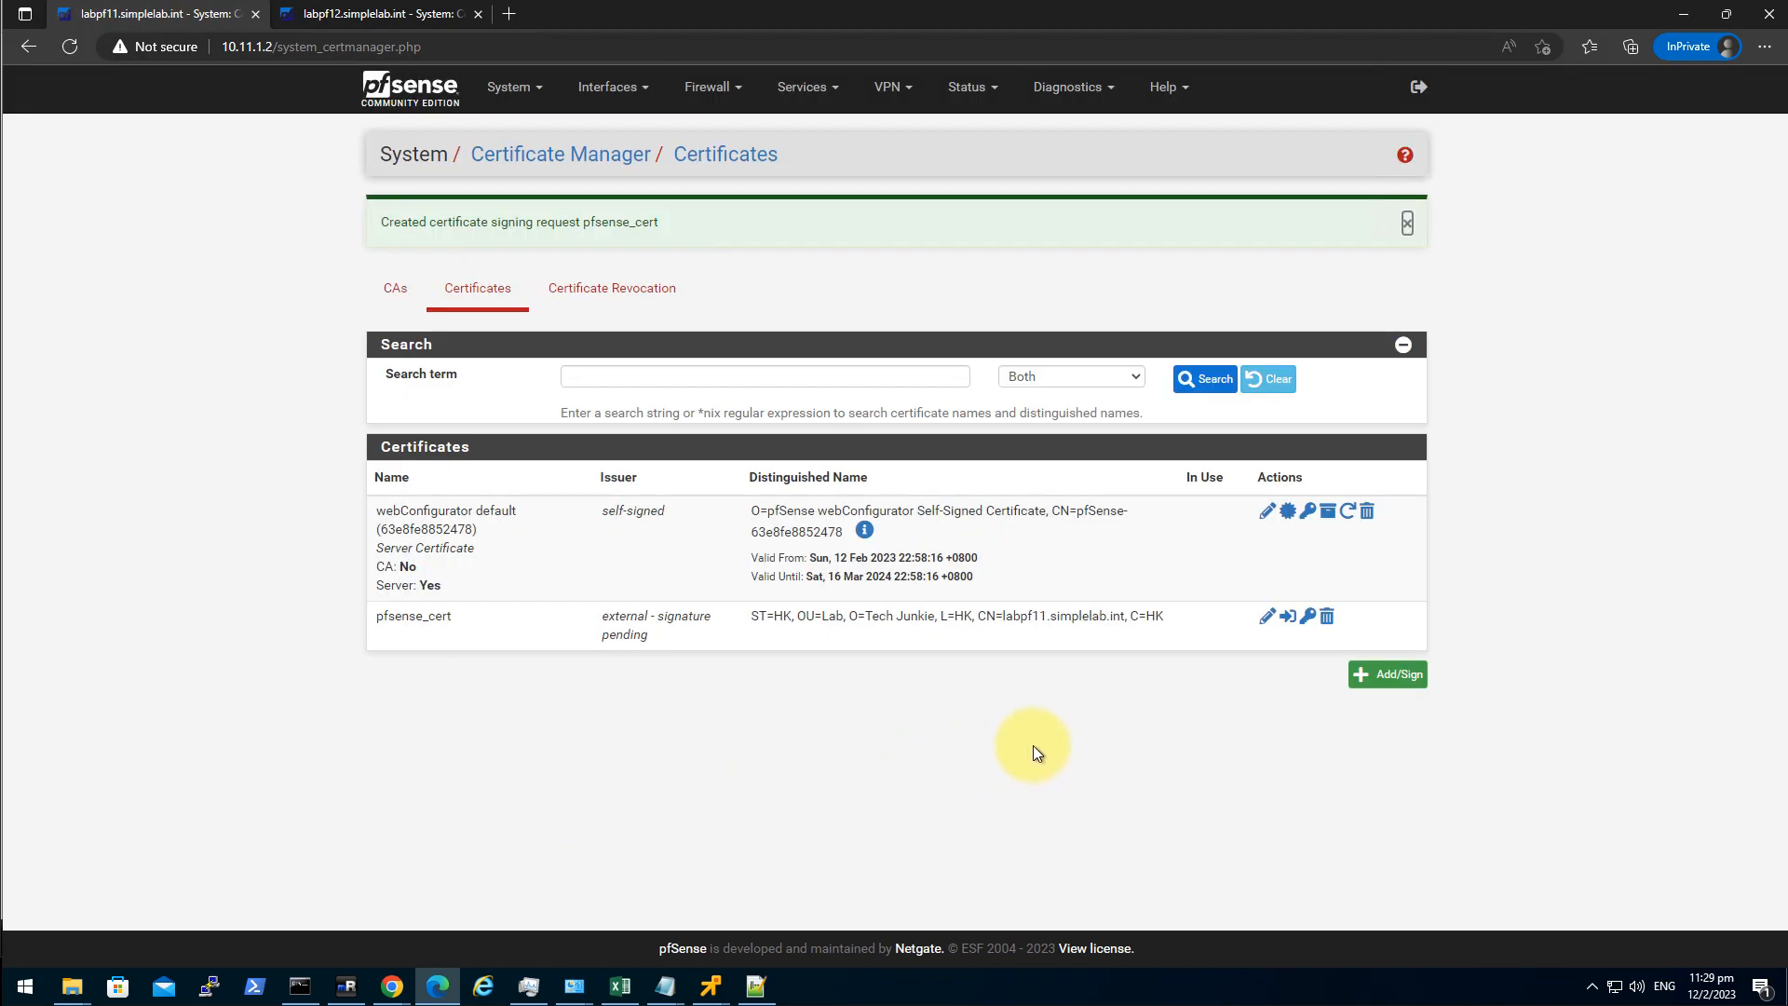
Export pfsense_cert (3).req, open it in Notepad++ and select all its text.
{"action": "left_click", "coordinate": [1287, 621]}
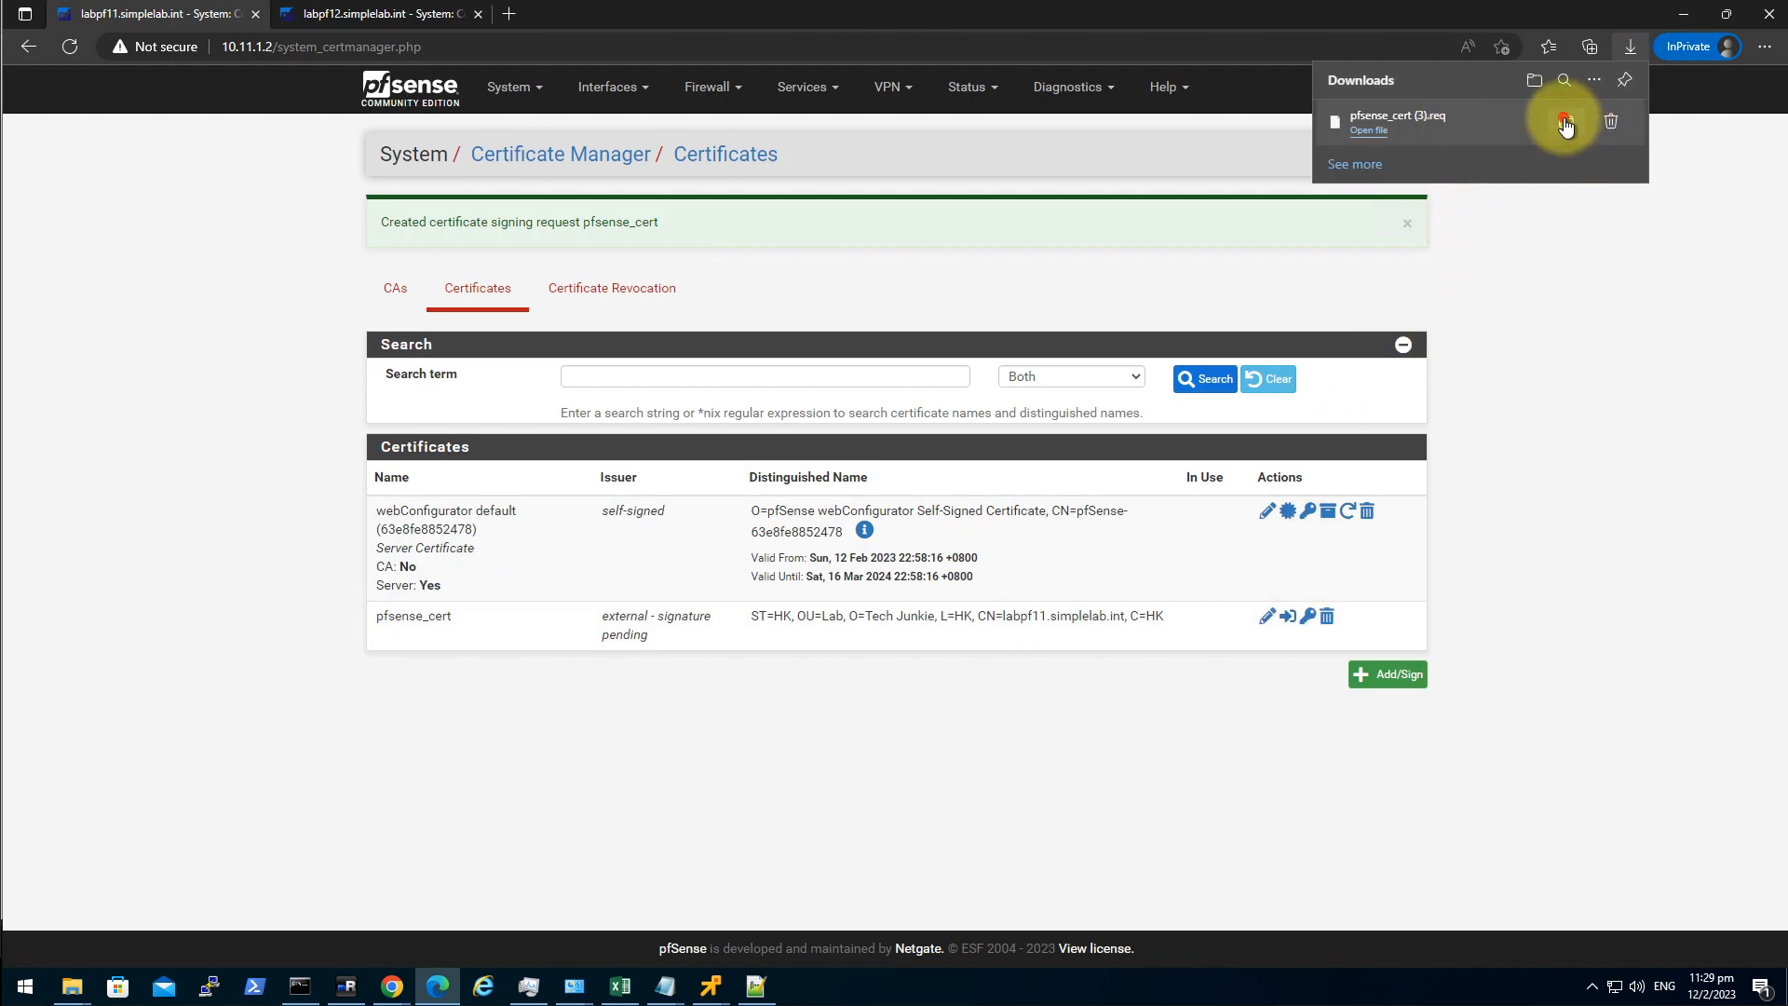
{"action": "left_click", "coordinate": [1565, 123]}
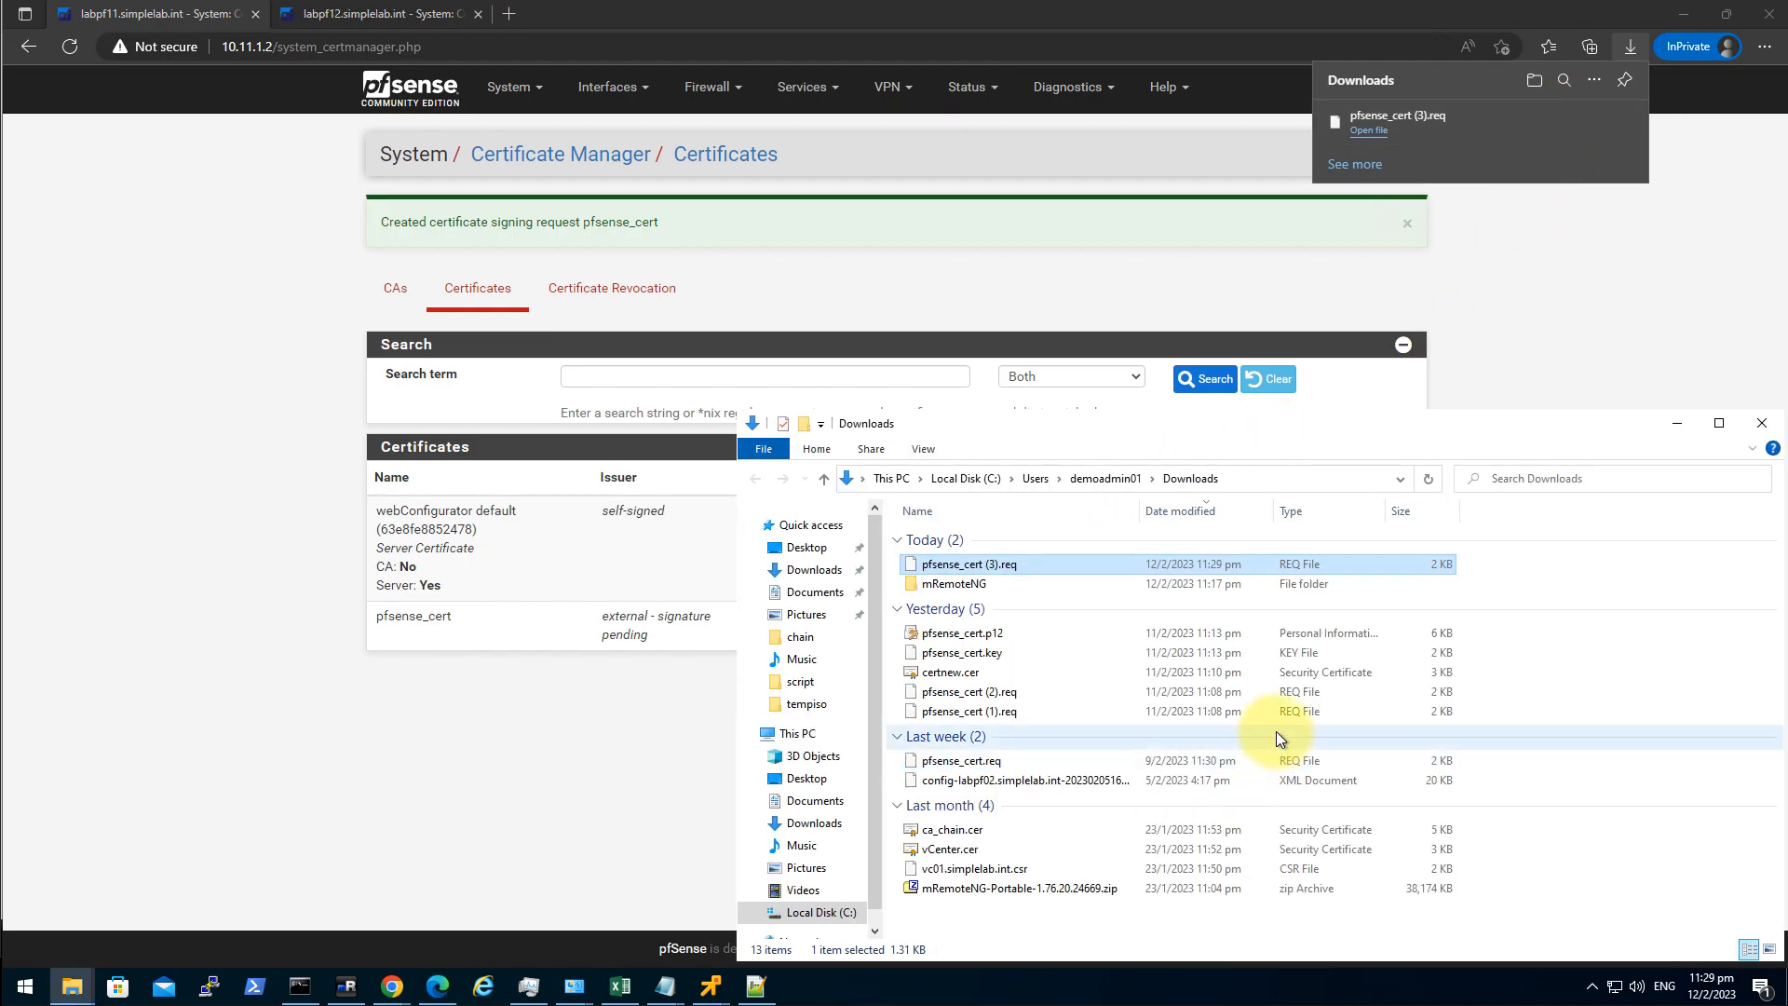
{"action": "right_click", "coordinate": [1002, 564]}
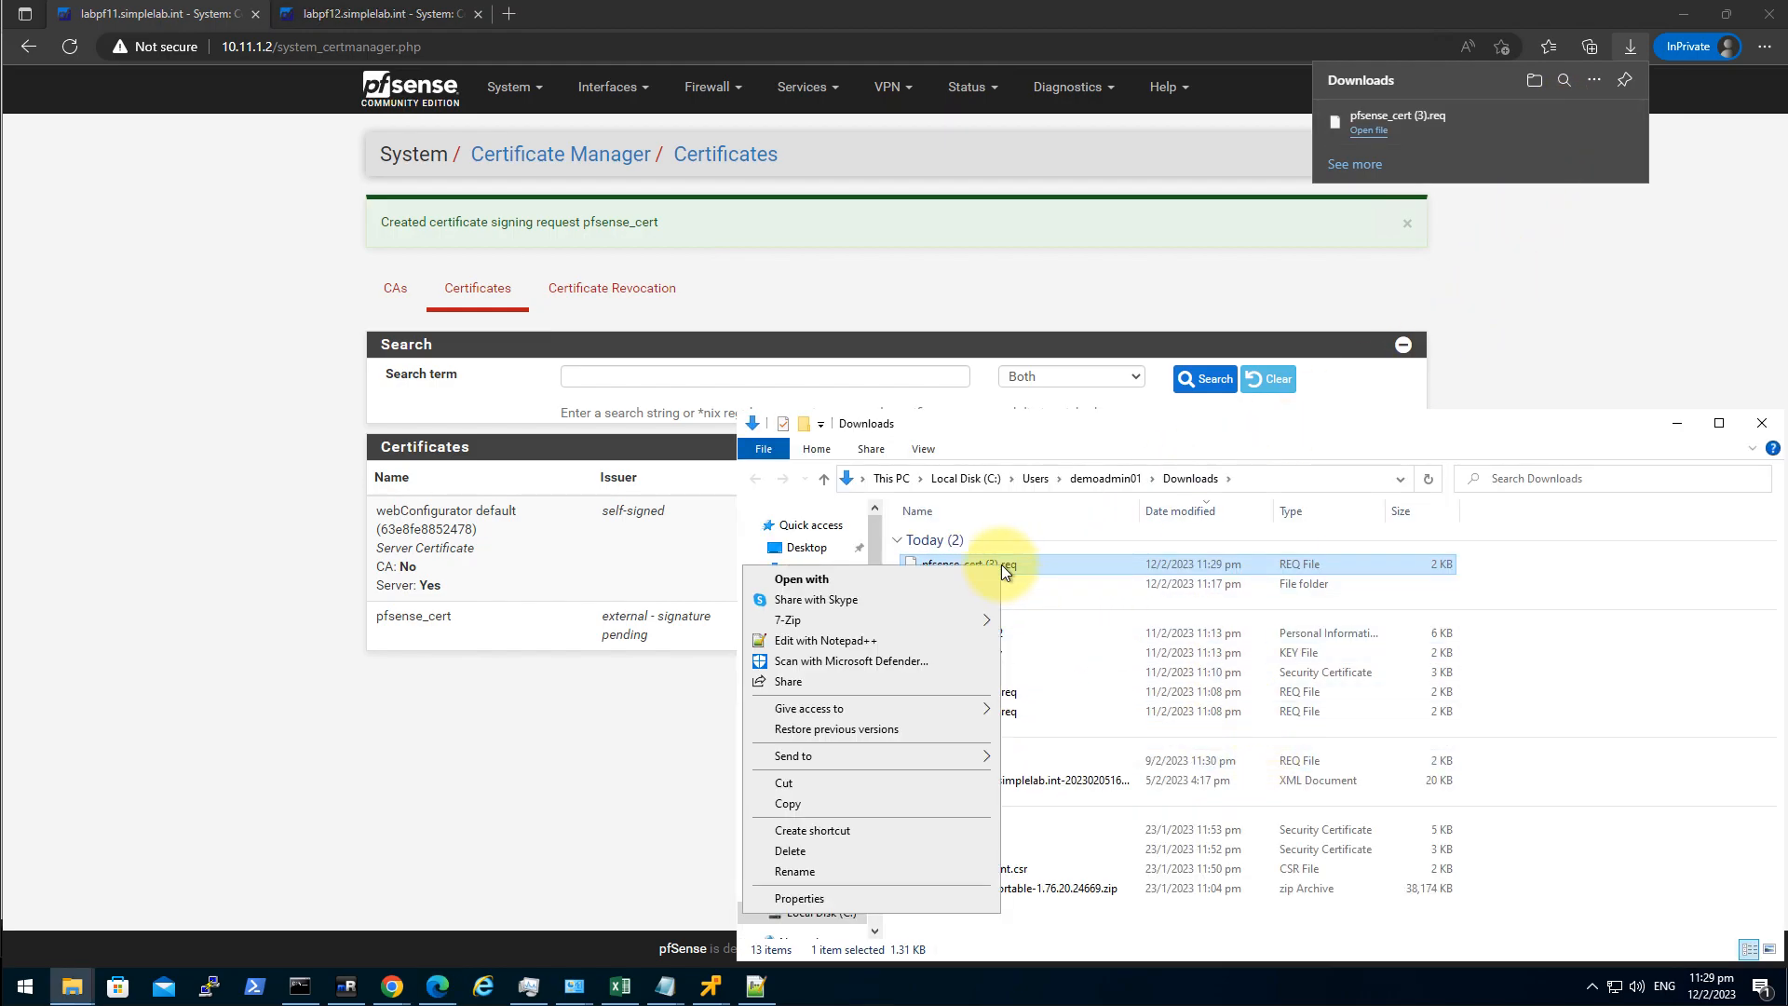
{"action": "left_click", "coordinate": [909, 644]}
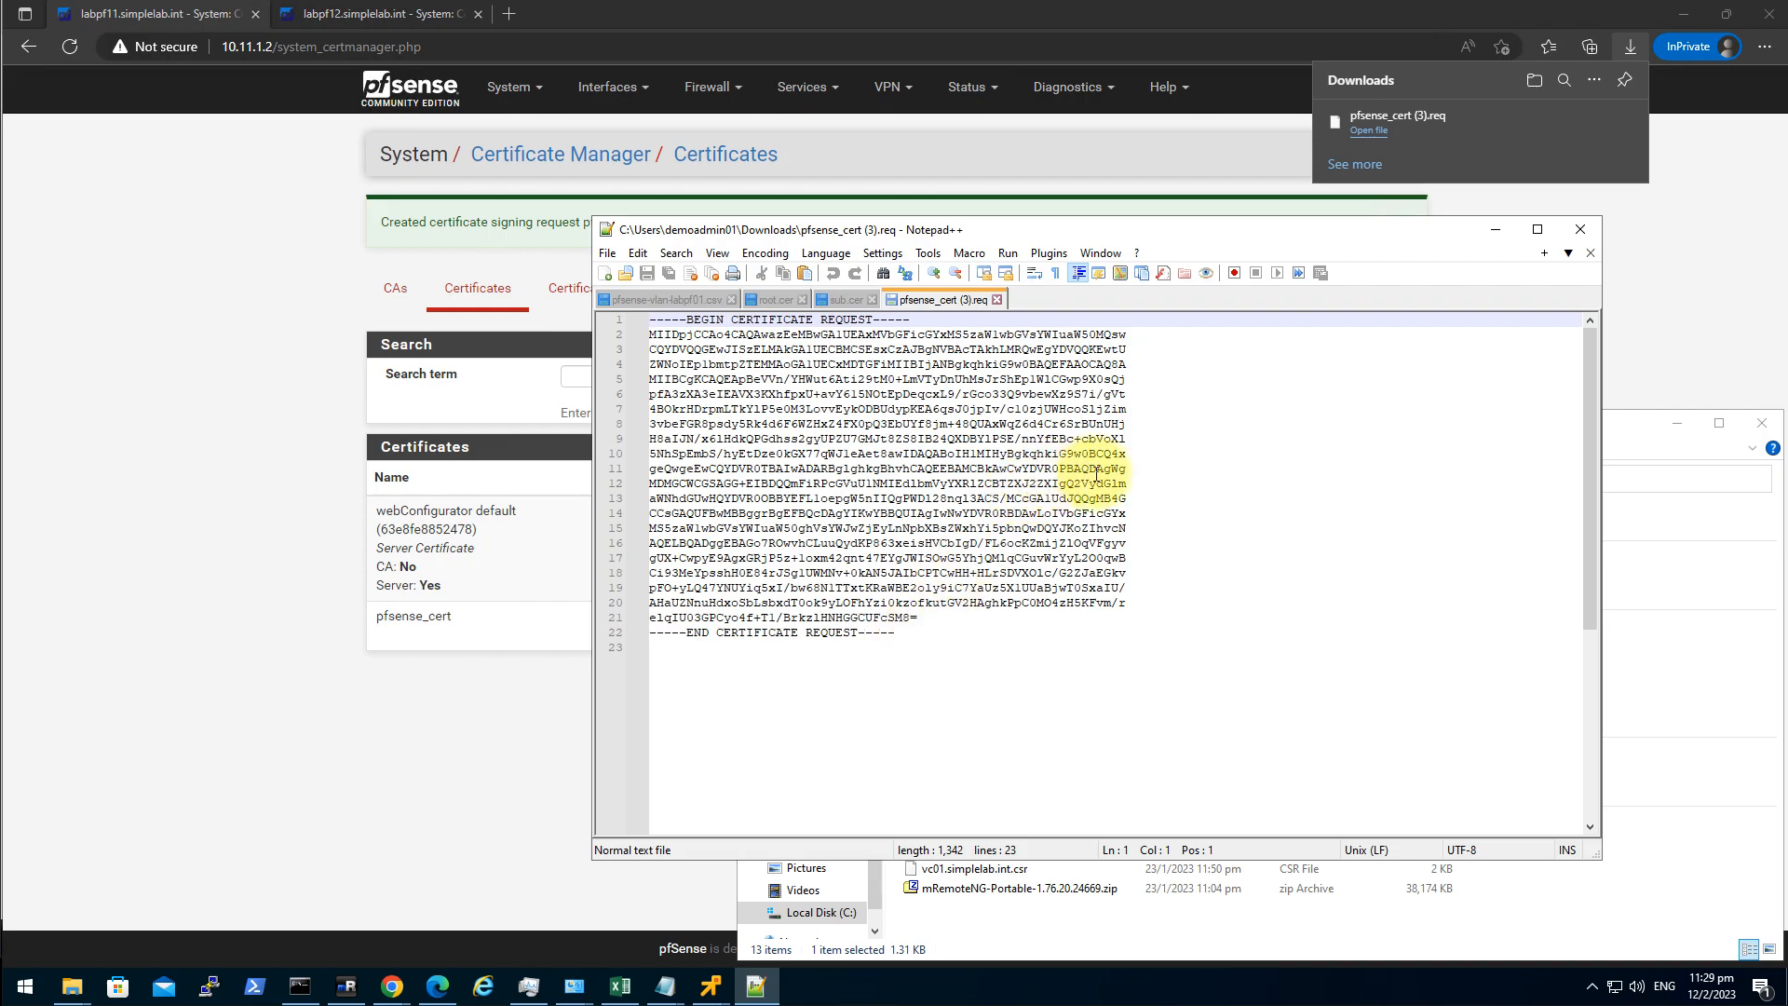
{"action": "key", "text": "ctrl+a"}
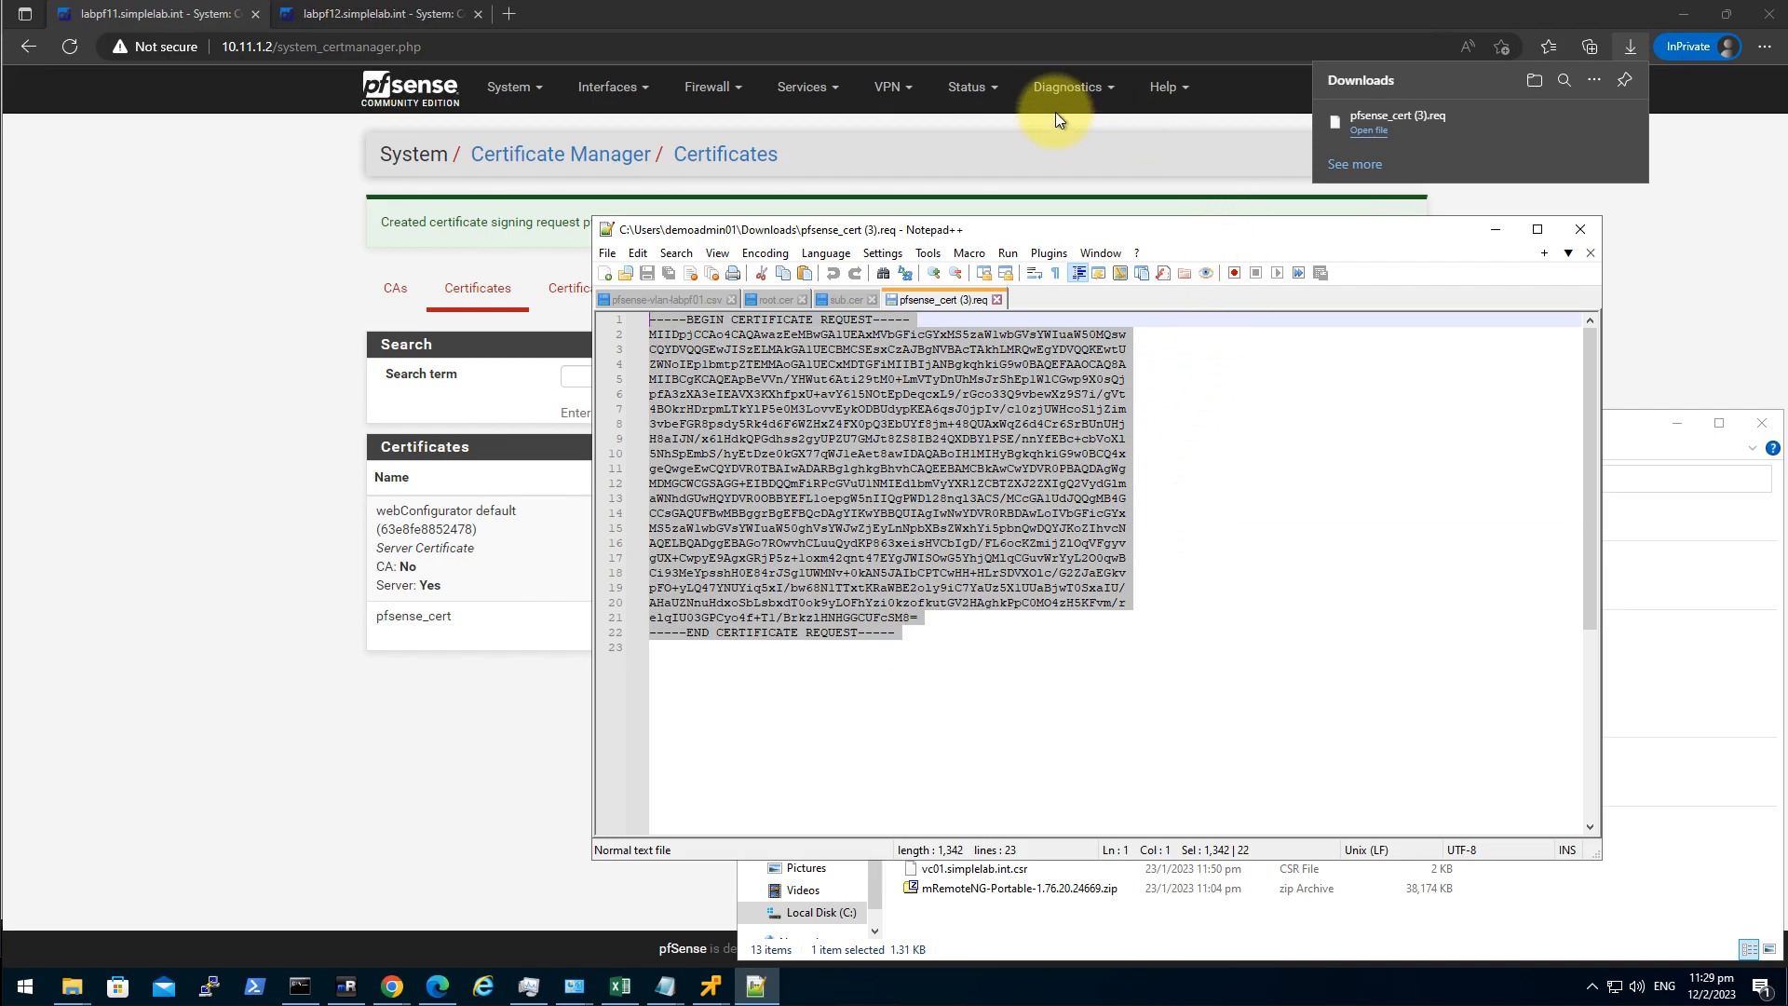
In a new private tab, browse to ca02.simplelab.int/certsrv and sign in with the admin account credentials.
{"action": "left_click", "coordinate": [509, 13]}
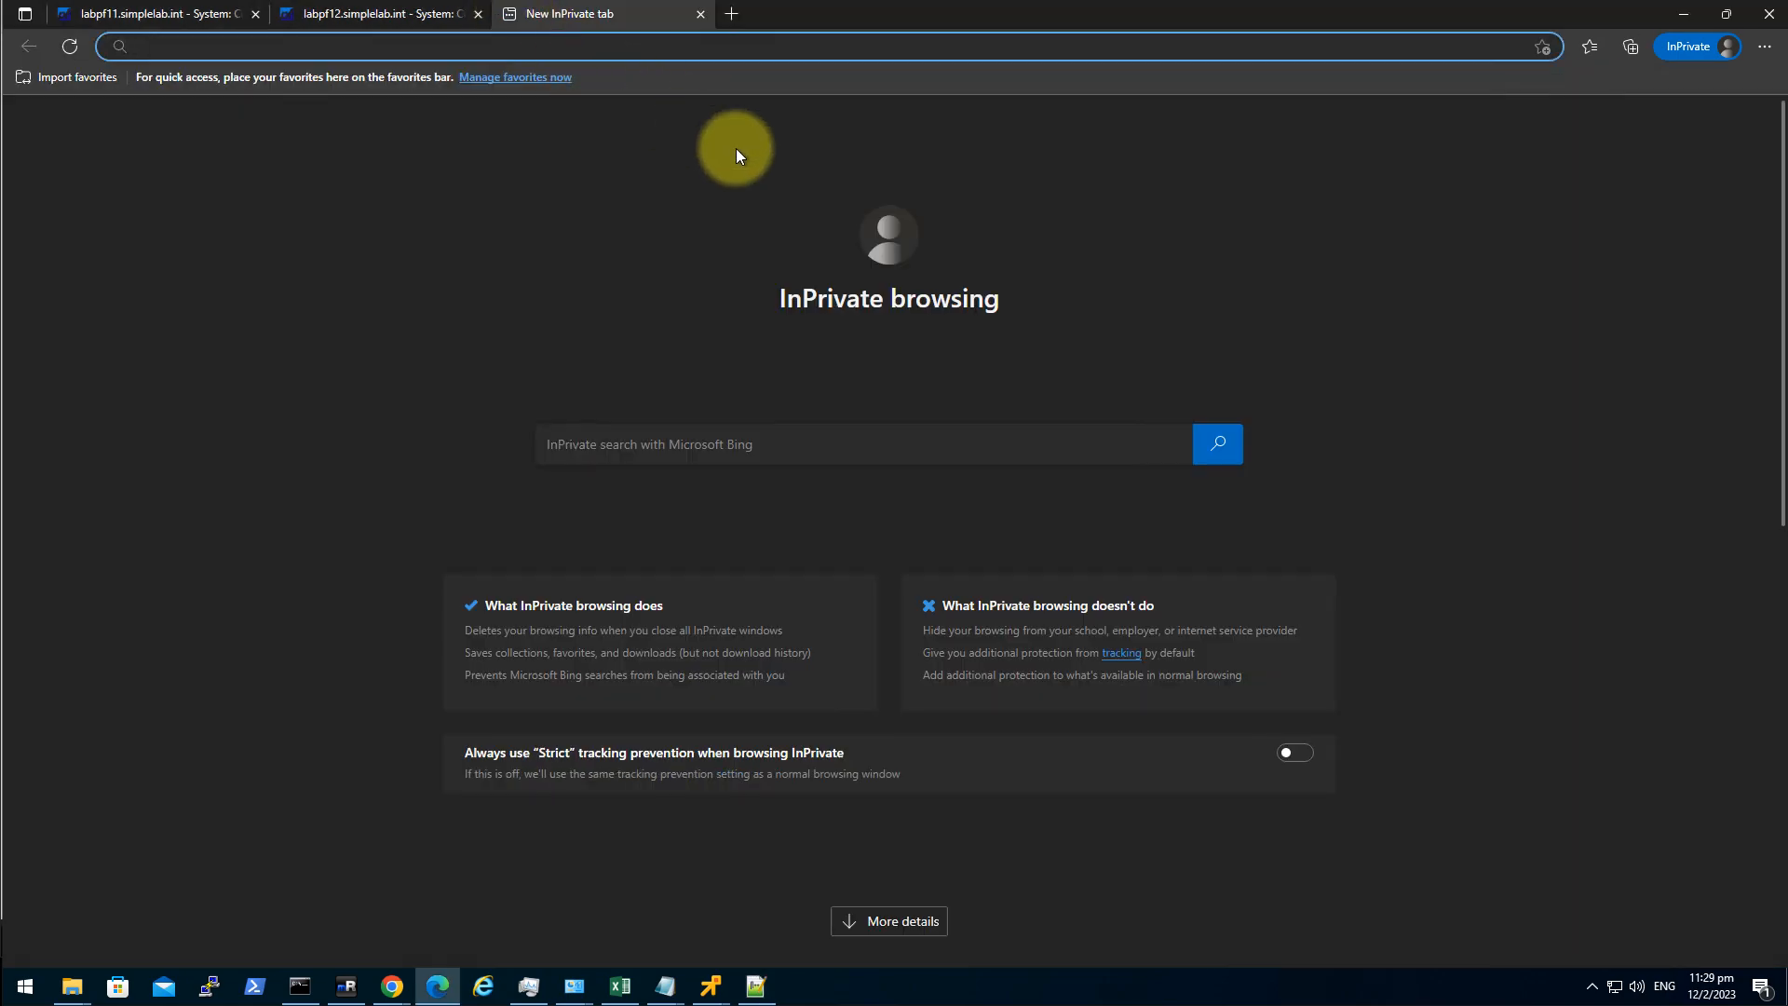
{"action": "type", "text": "HTT"}
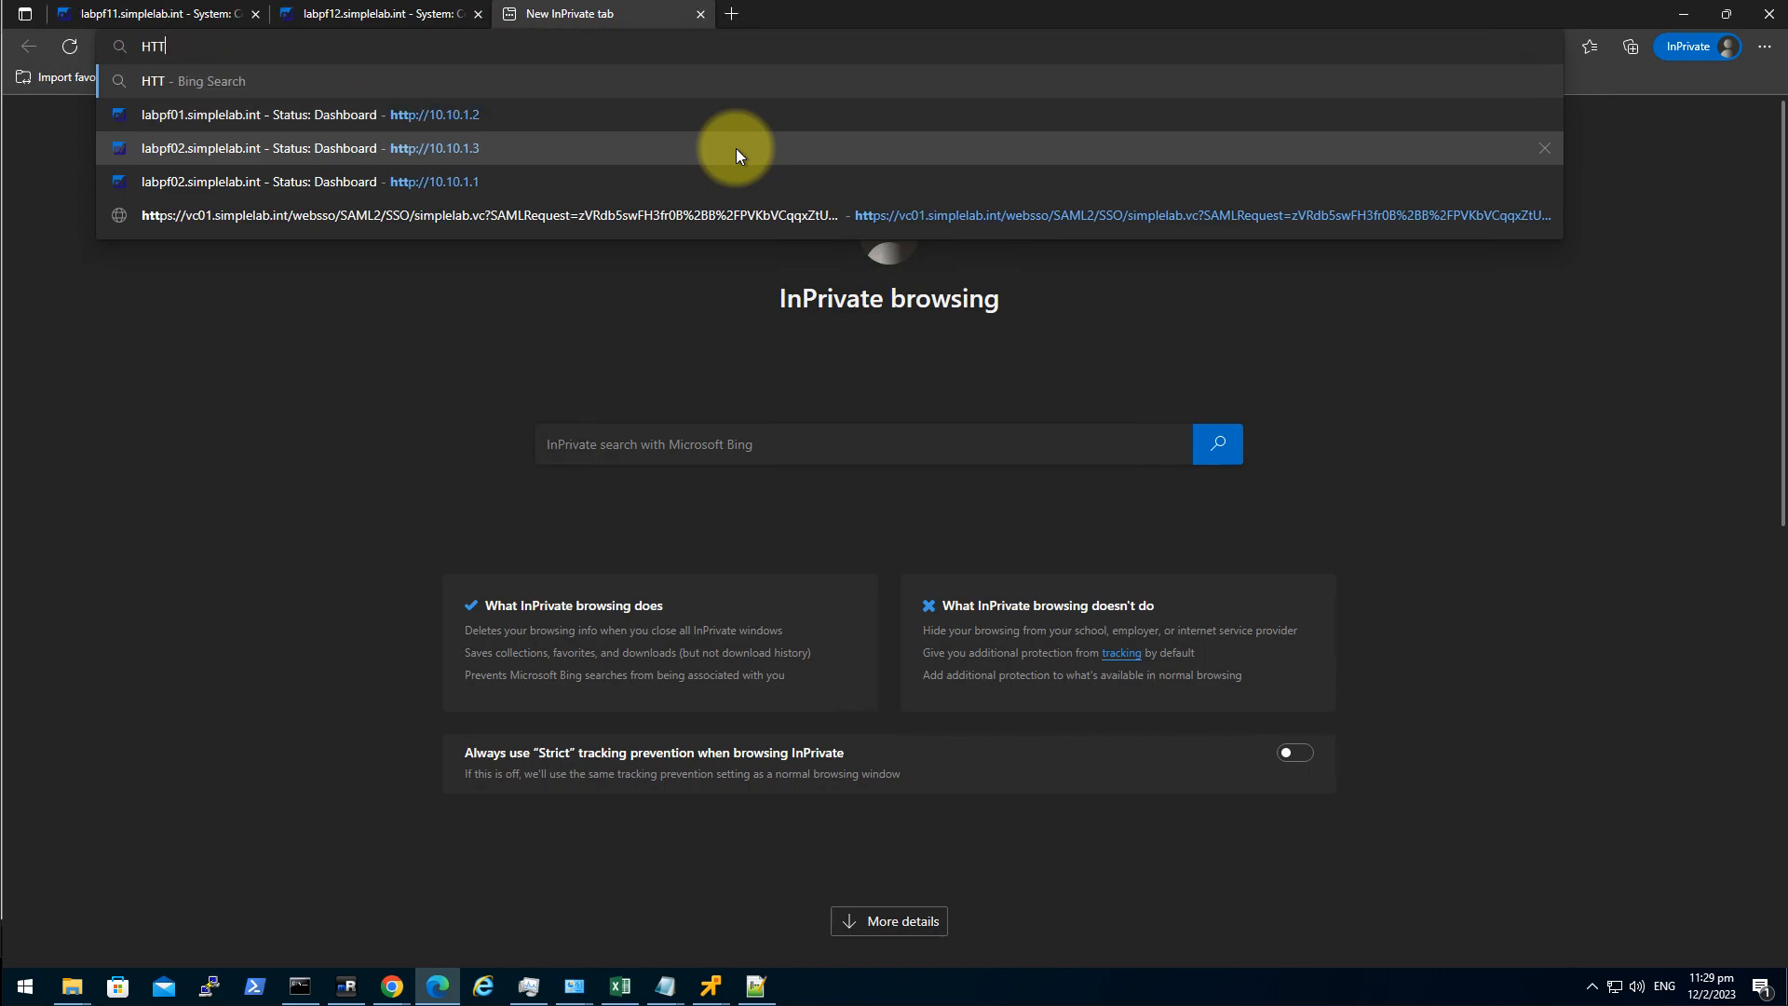
{"action": "key", "text": "BackSpace"}
{"action": "key", "text": "BackSpace"}
{"action": "key", "text": "BackSpace"}
{"action": "type", "text": "htt"}
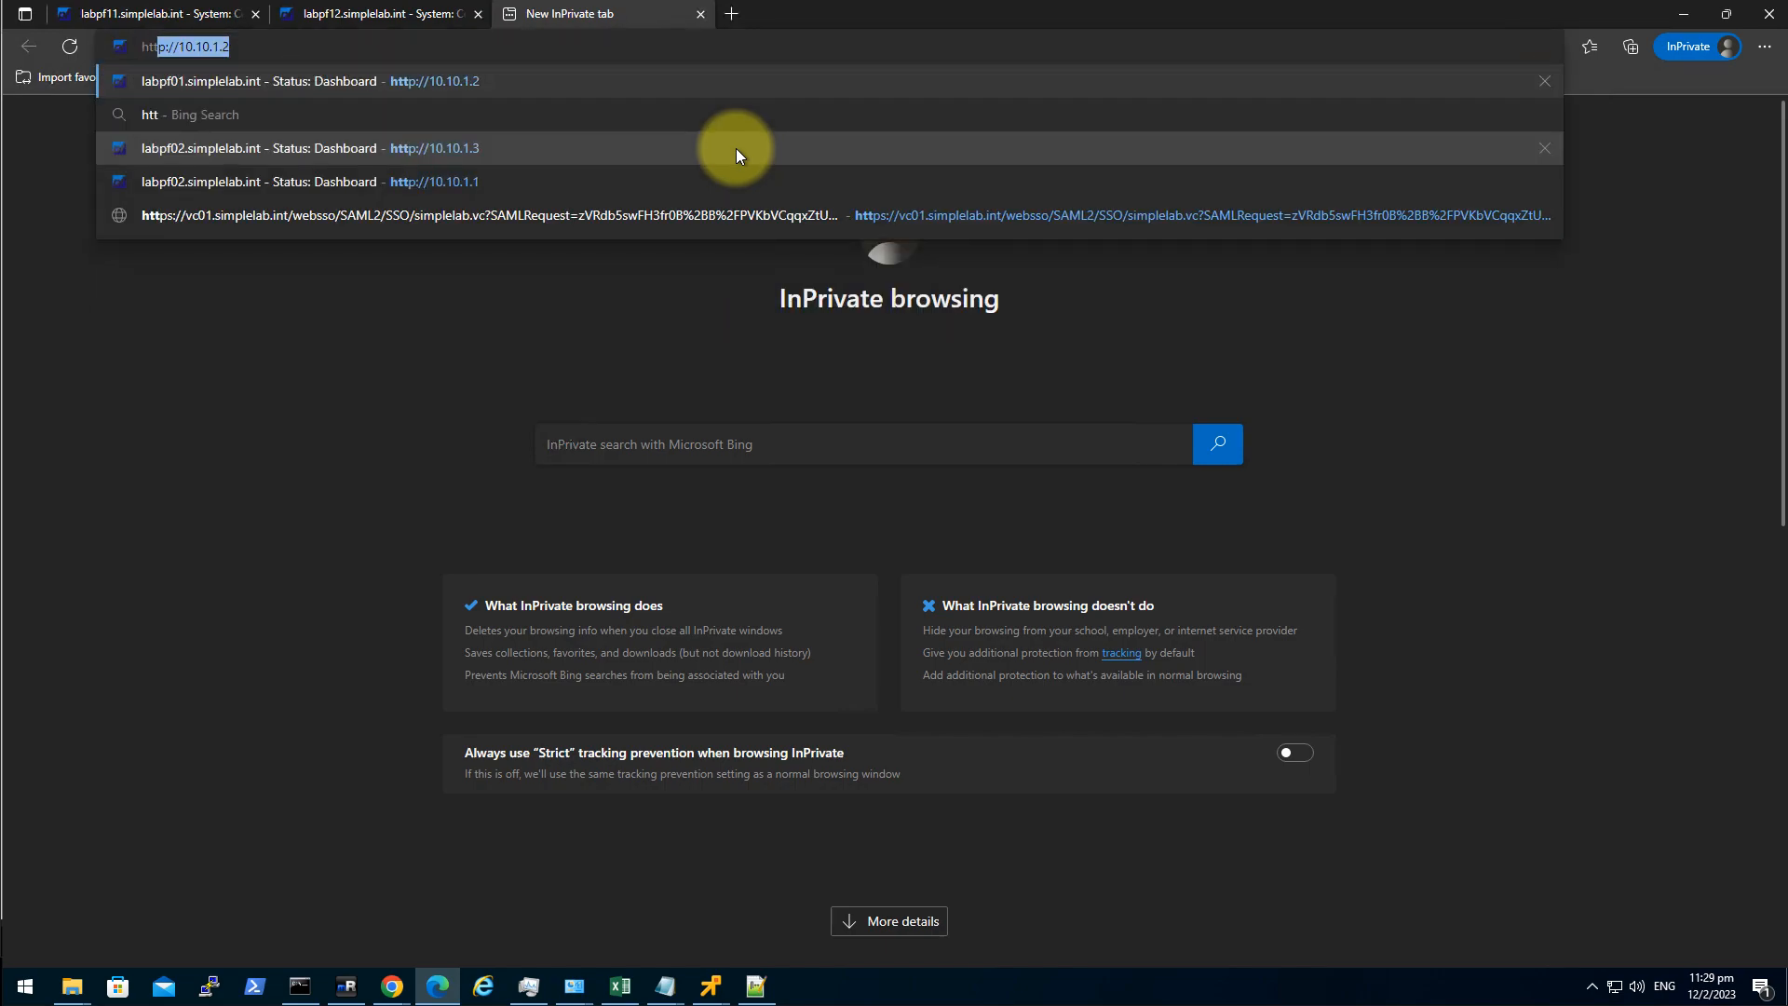
{"action": "type", "text": "p://"}
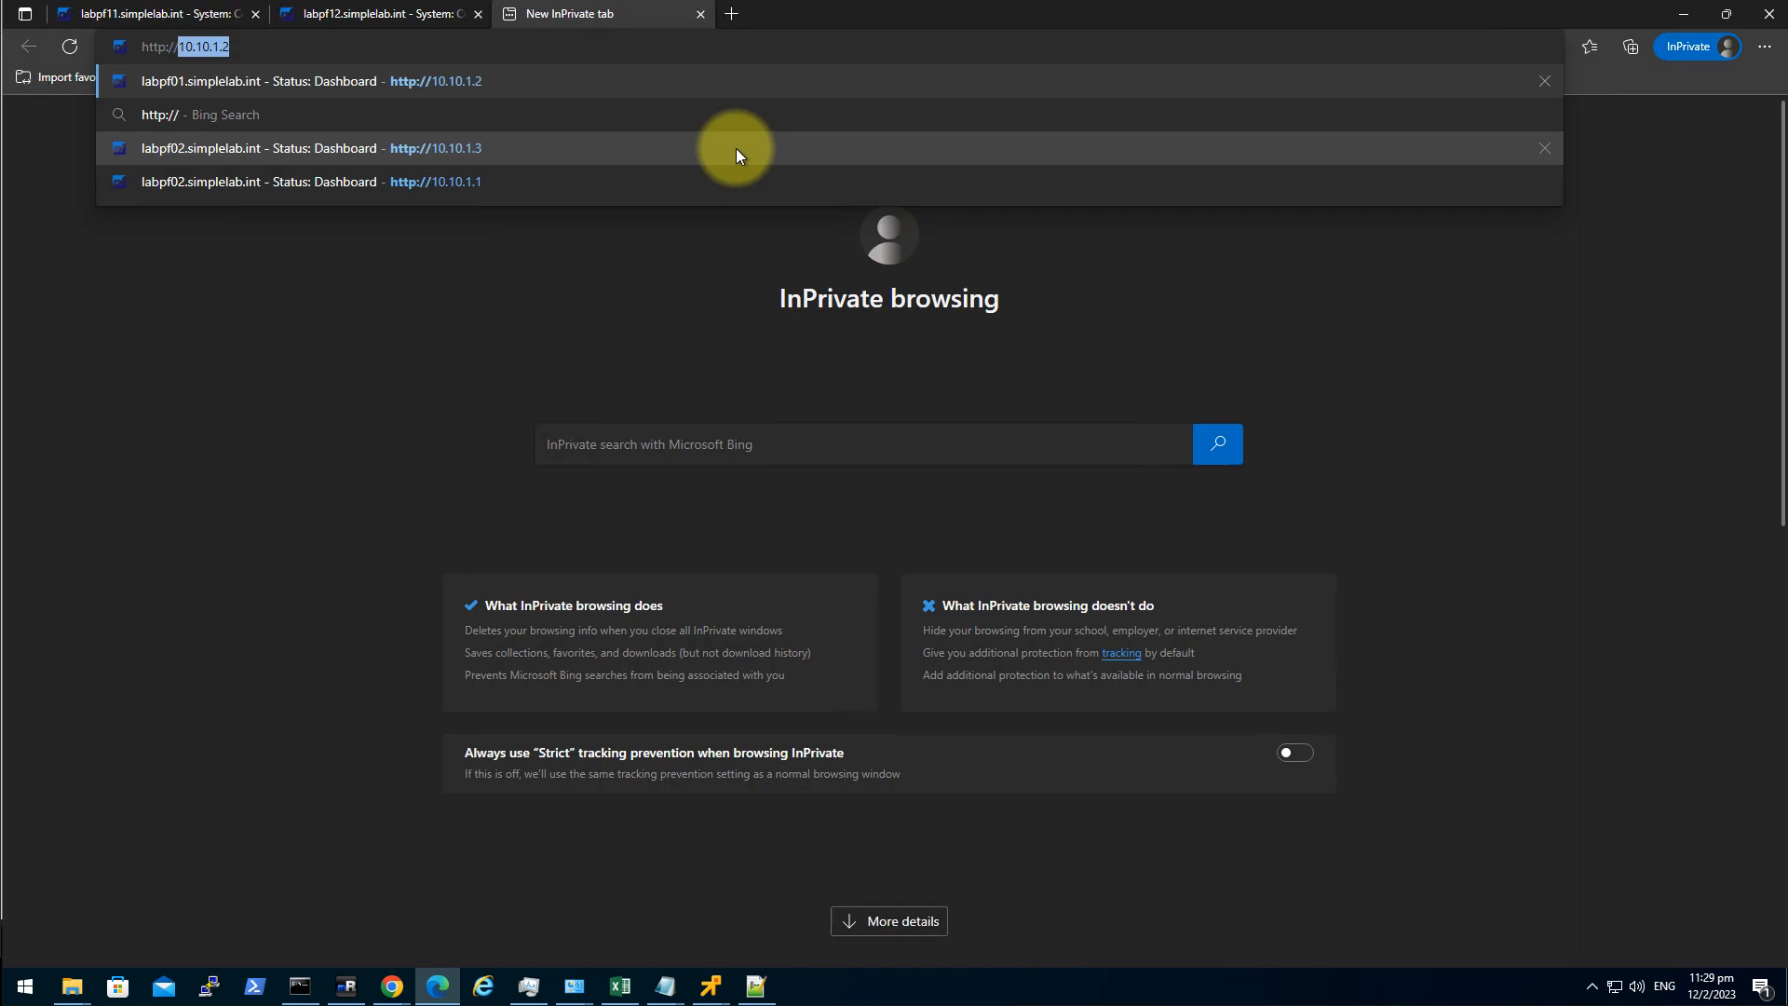
{"action": "type", "text": "ca"}
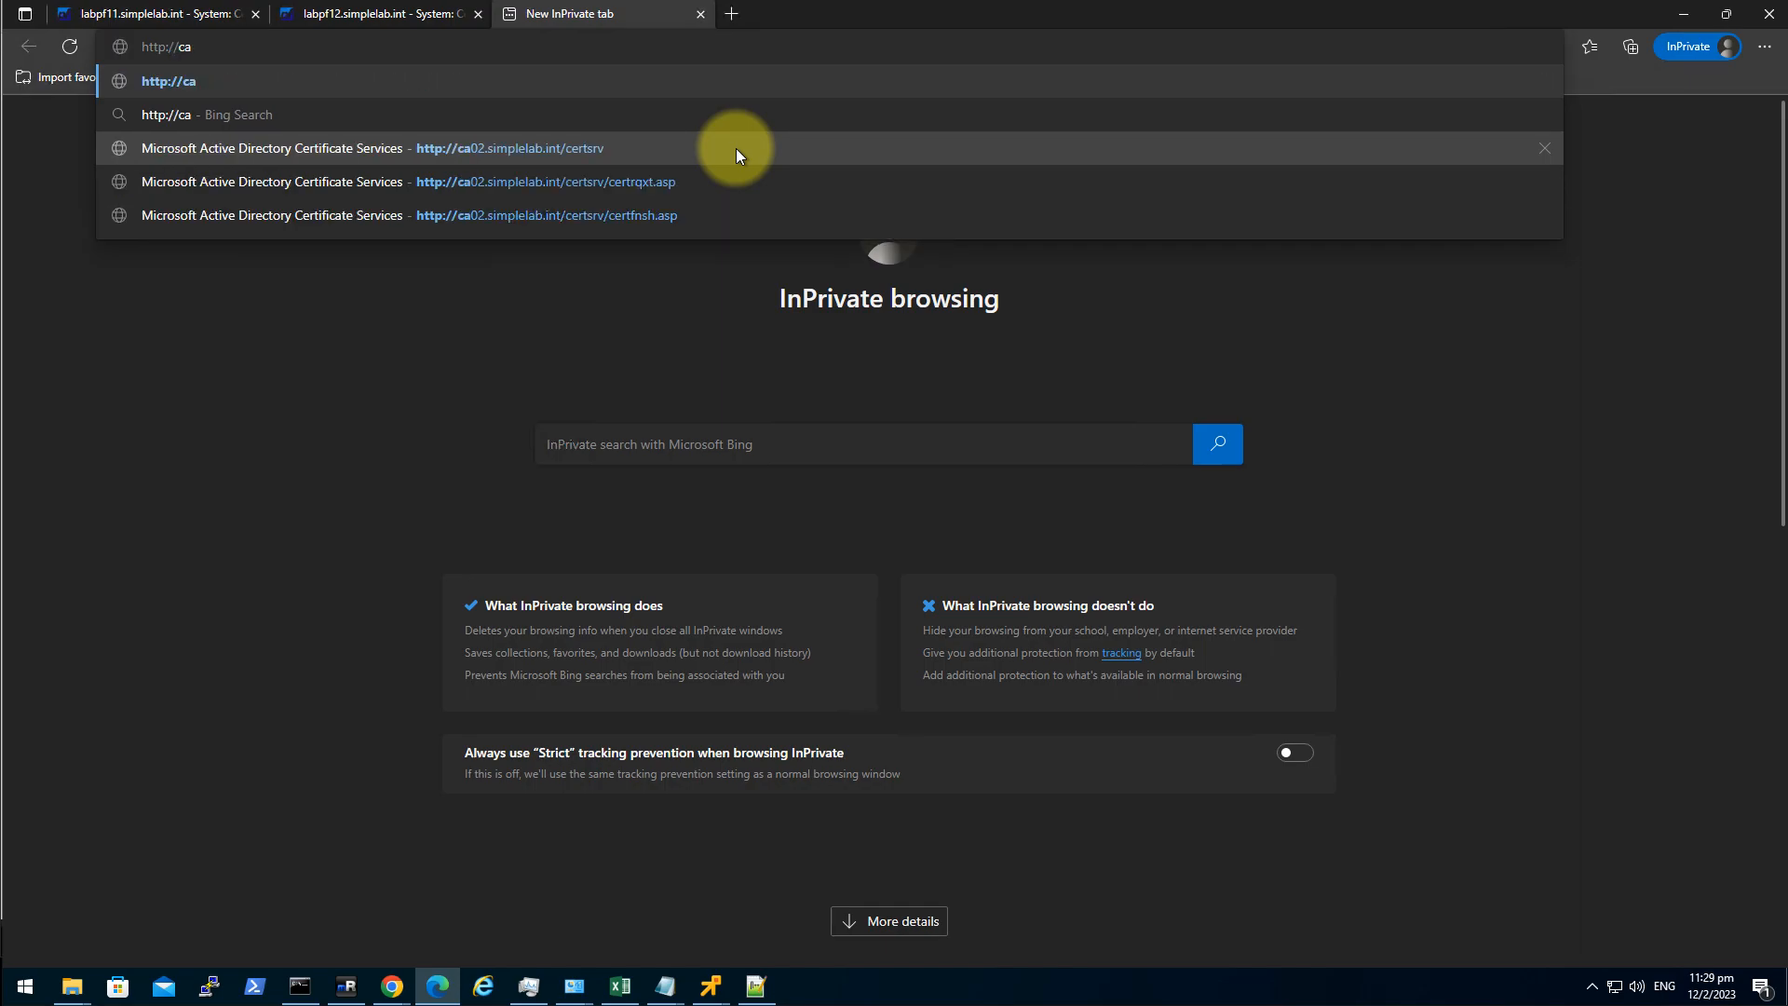
{"action": "left_click", "coordinate": [679, 148]}
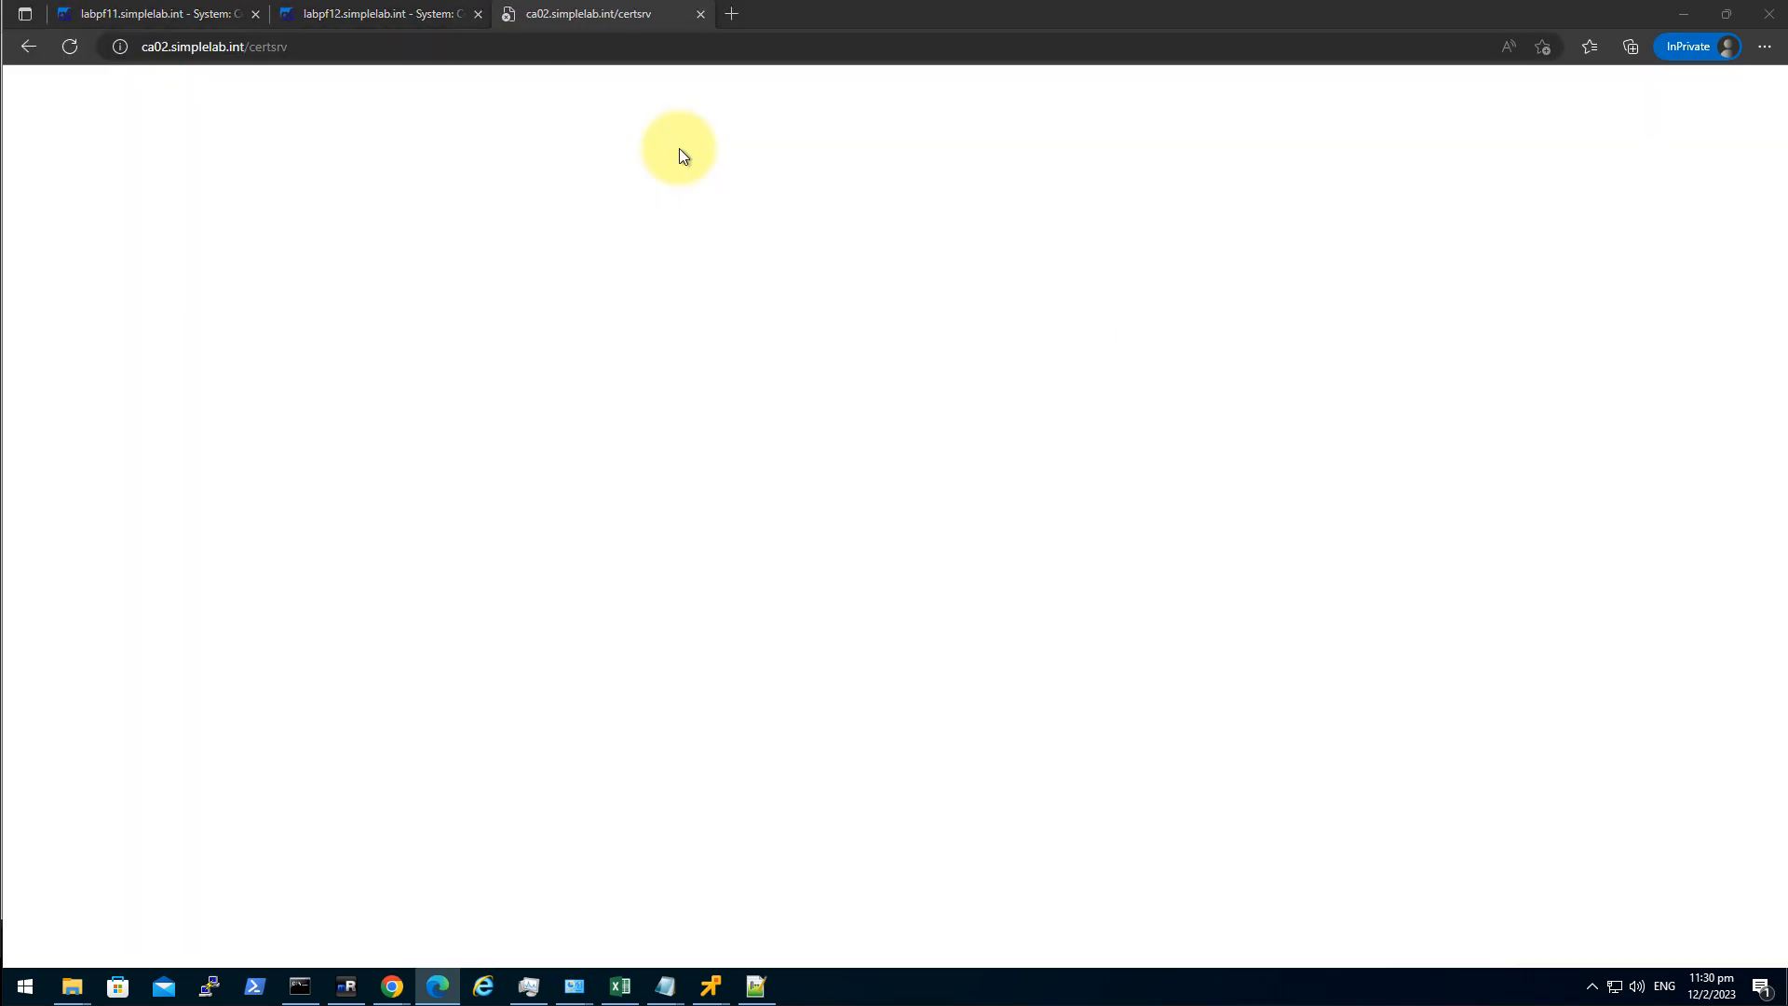
{"action": "type", "text": "de"}
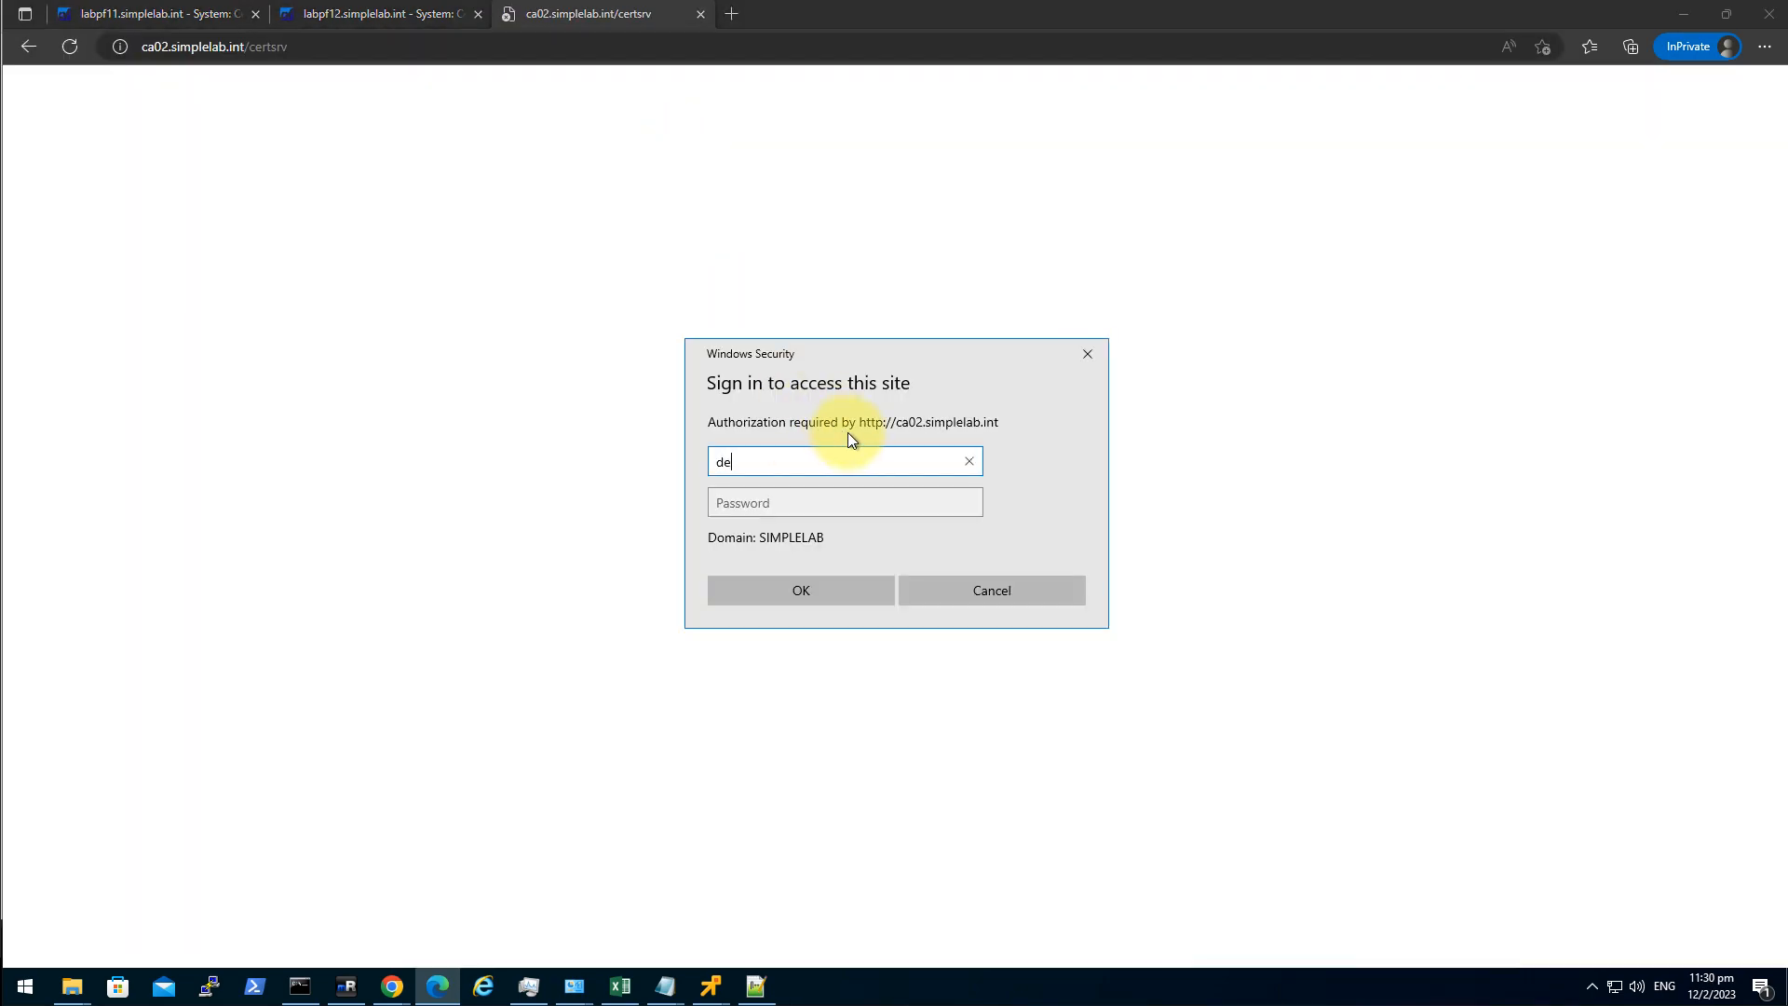
{"action": "type", "text": "moadmin01"}
{"action": "key", "text": "Tab"}
{"action": "type", "text": "••••••••"}
{"action": "key", "text": "Return"}
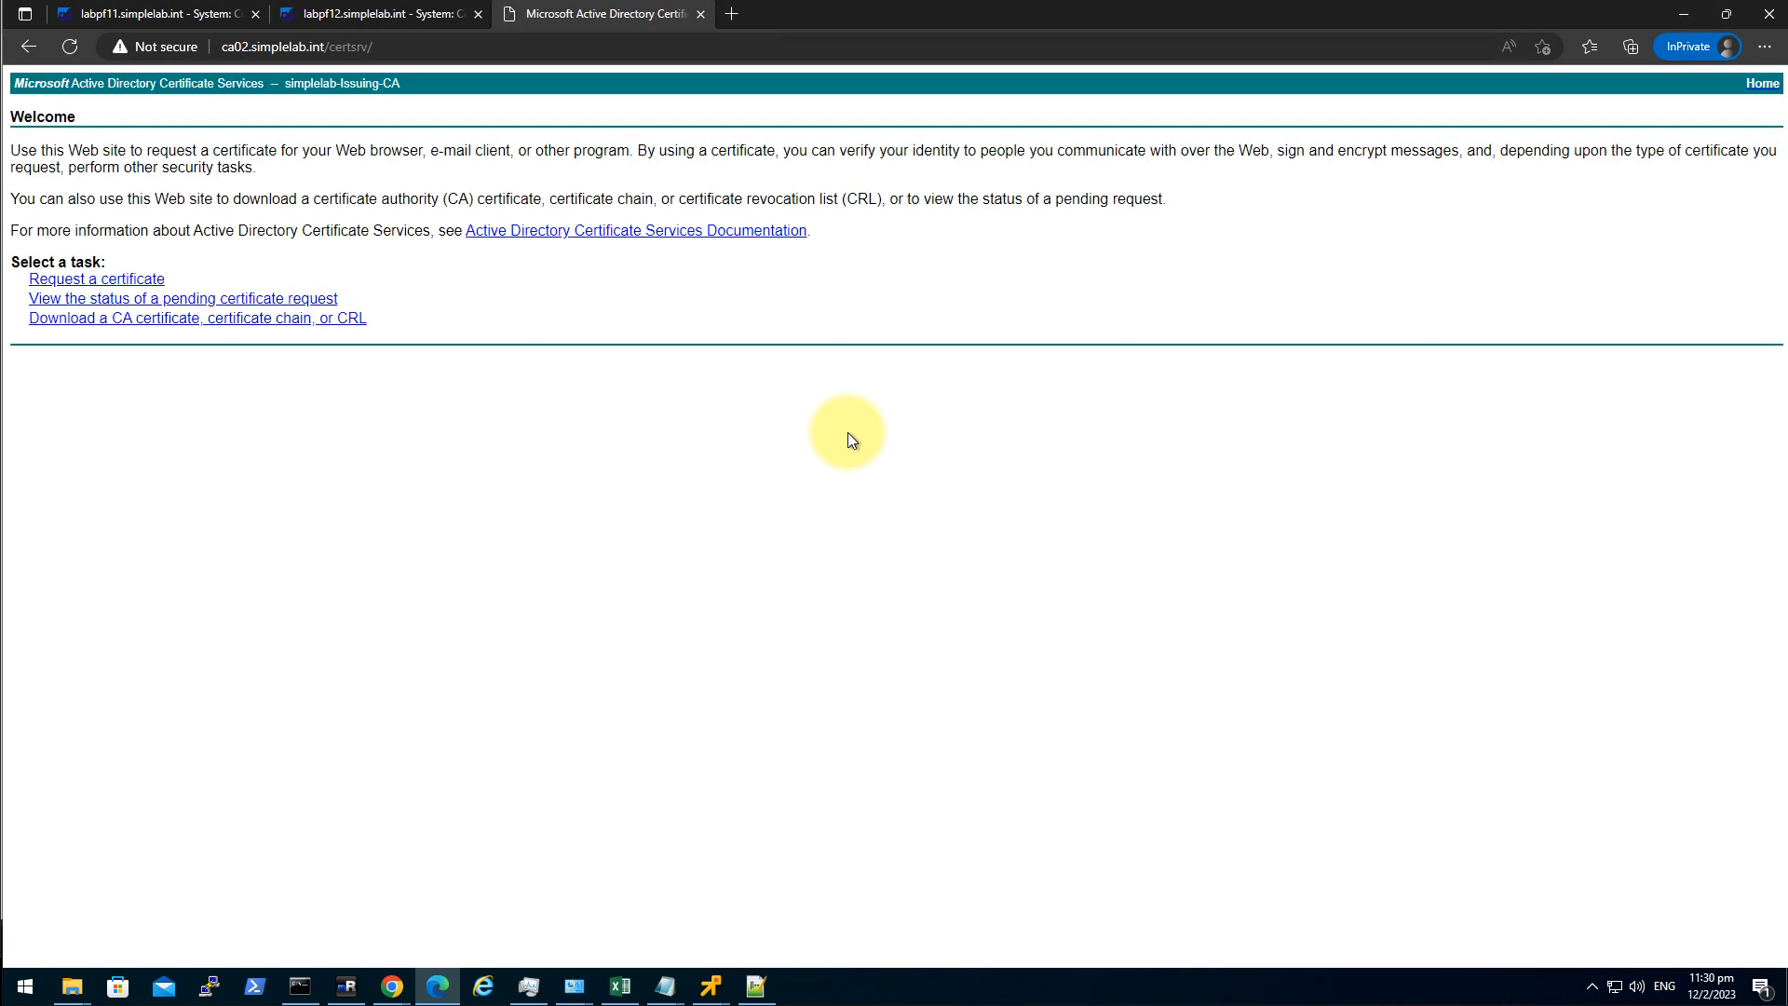
Submit the pasted CSR as an advanced certificate request using the Web Server template.
{"action": "left_click", "coordinate": [130, 279]}
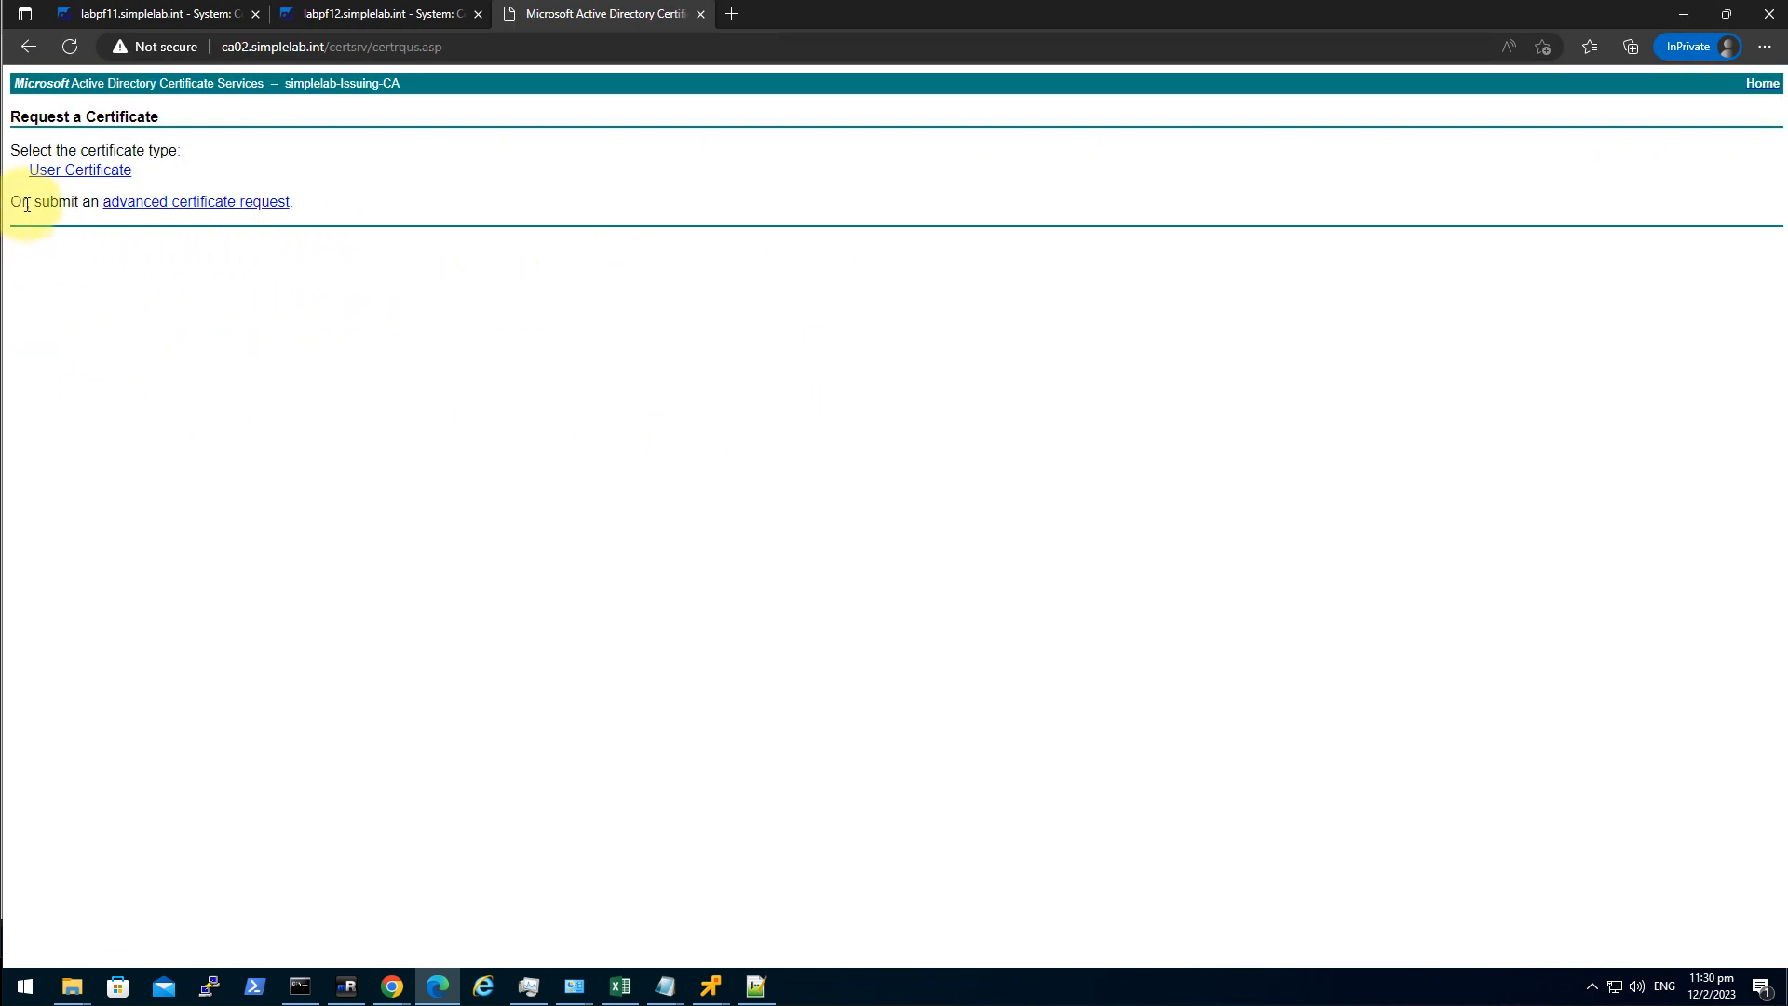
{"action": "left_click", "coordinate": [223, 203]}
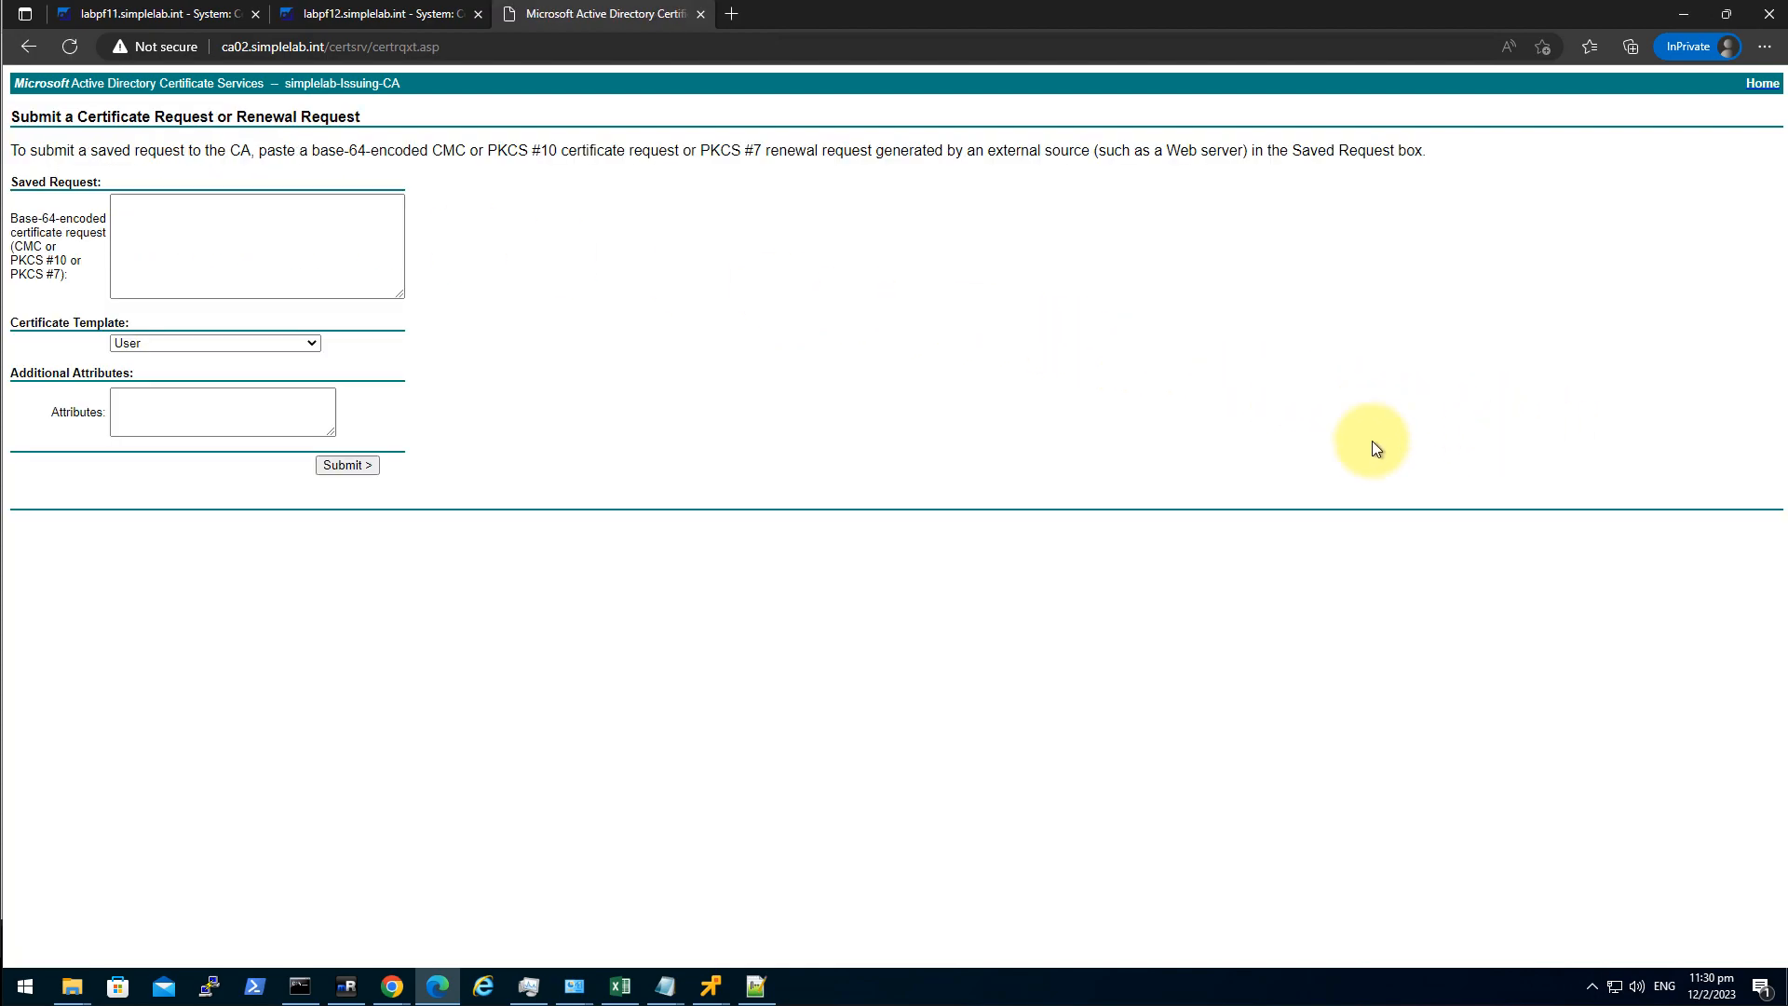
{"action": "left_click", "coordinate": [299, 235]}
{"action": "key", "text": "ctrl+v"}
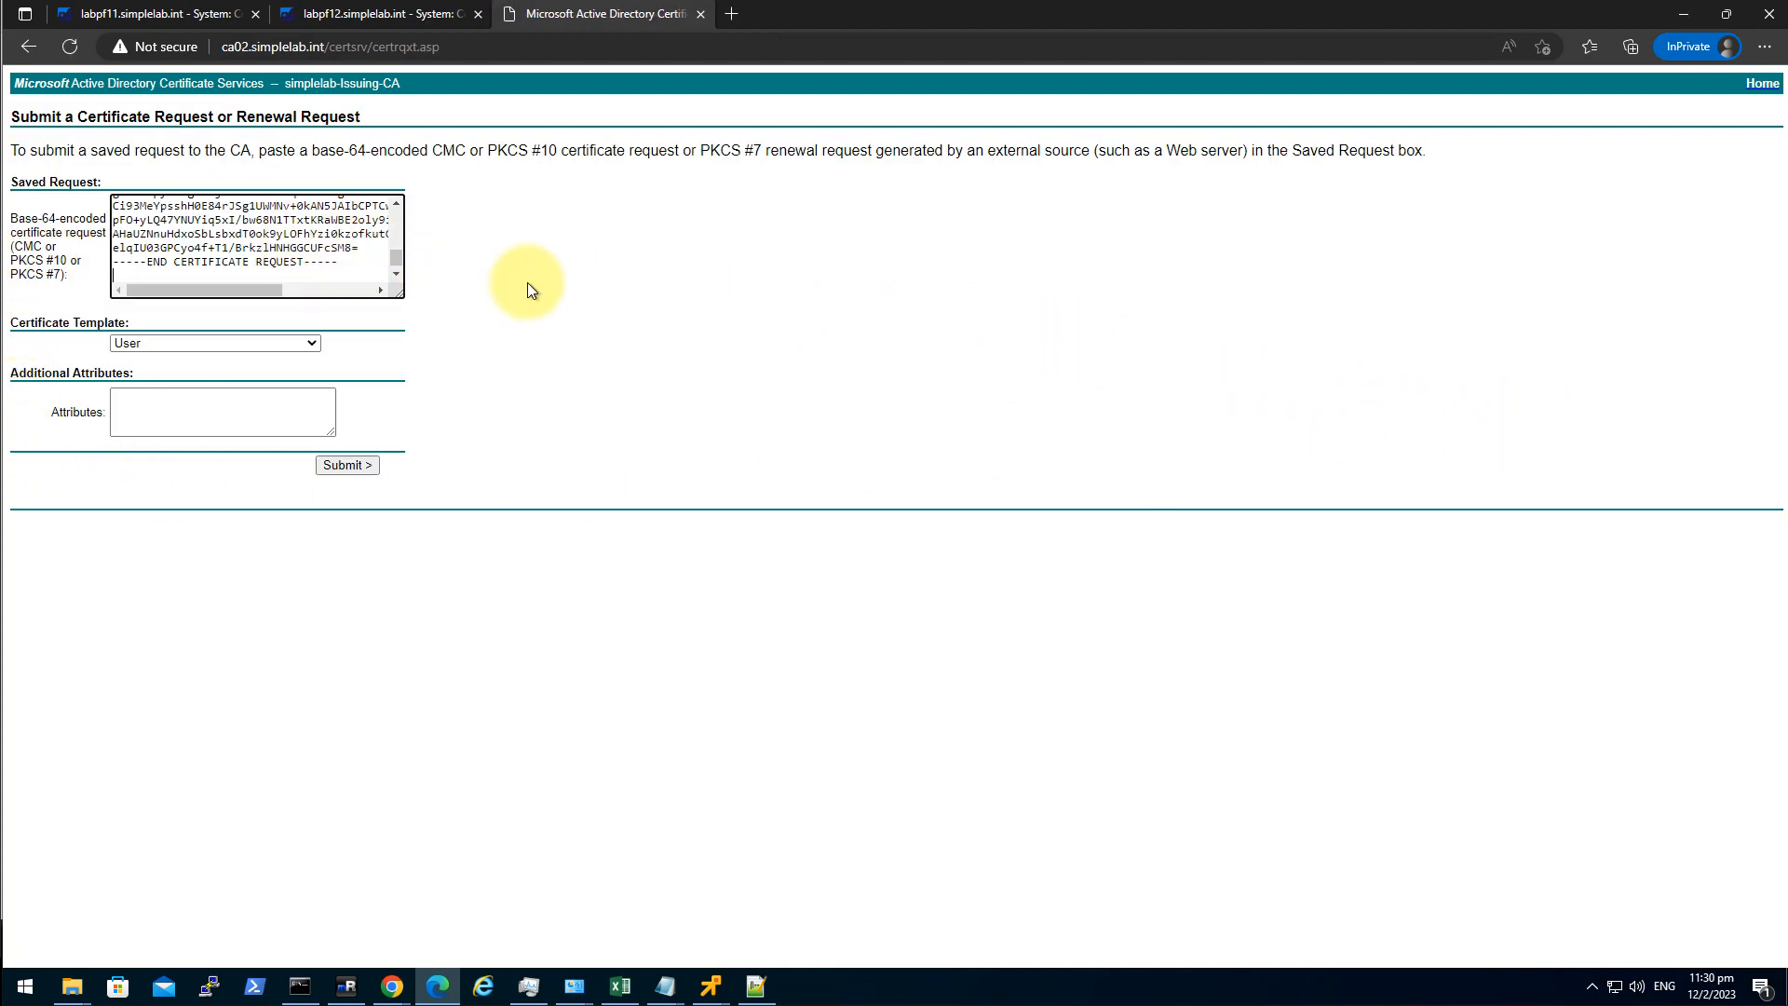
{"action": "left_click", "coordinate": [177, 342]}
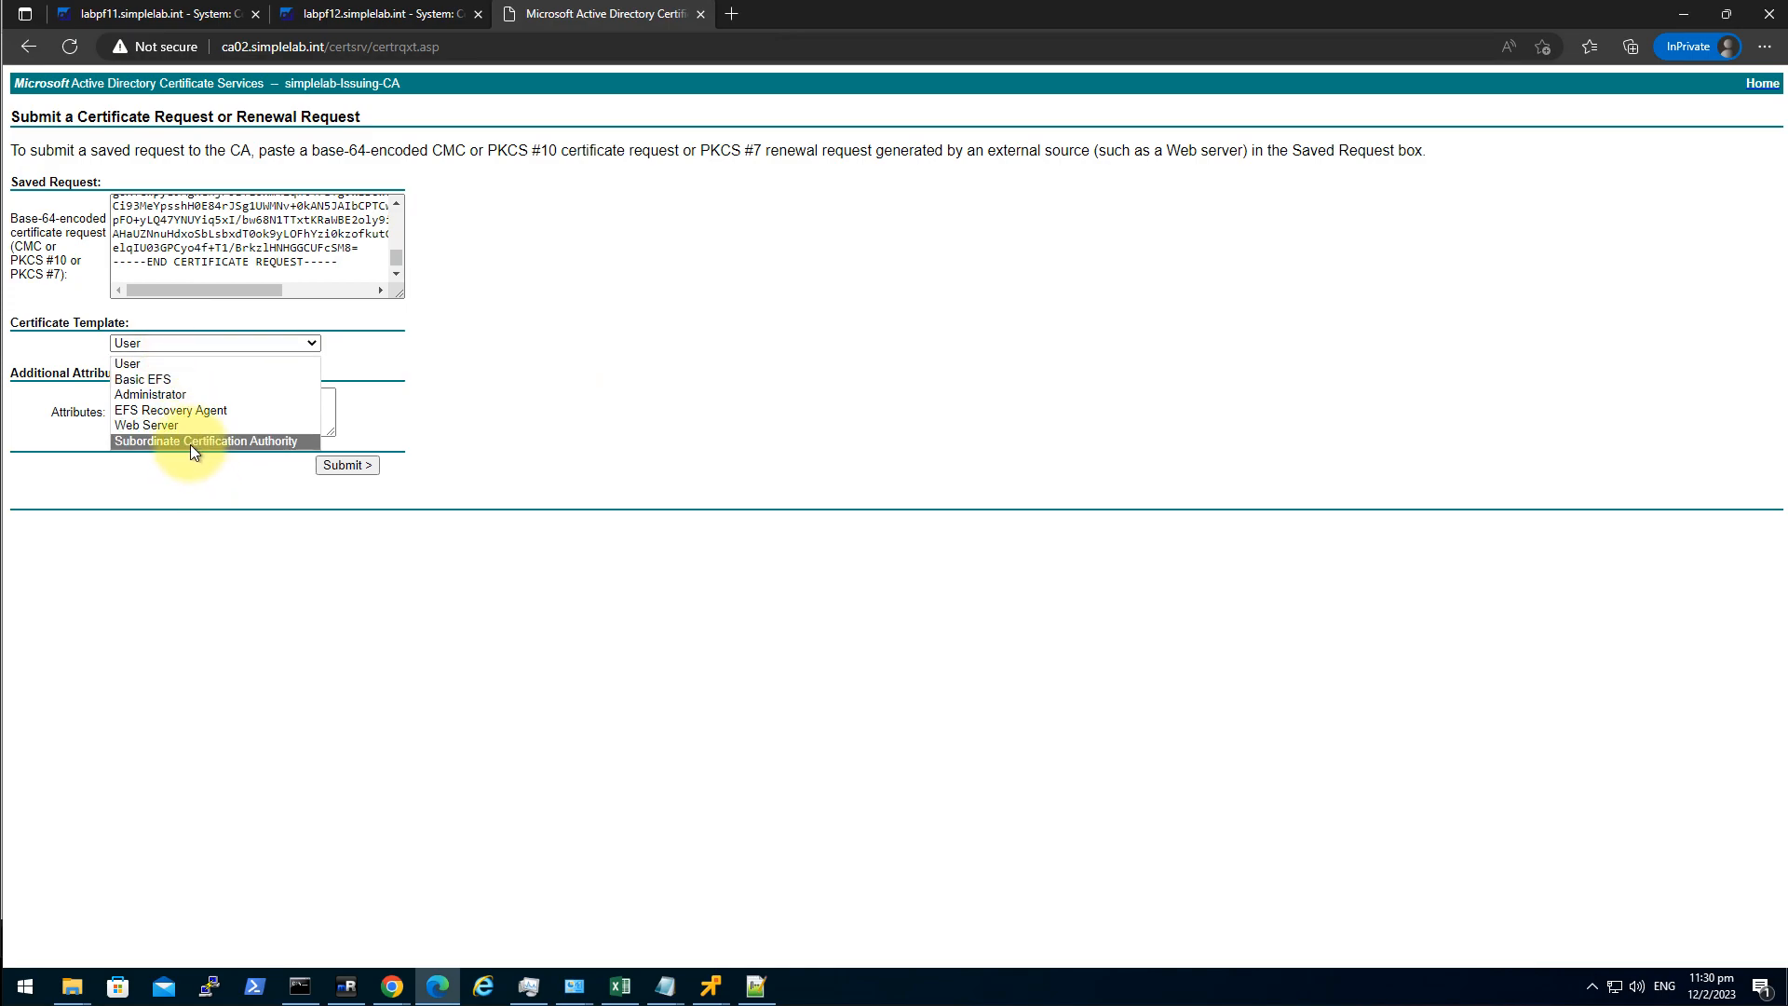
{"action": "left_click", "coordinate": [177, 424]}
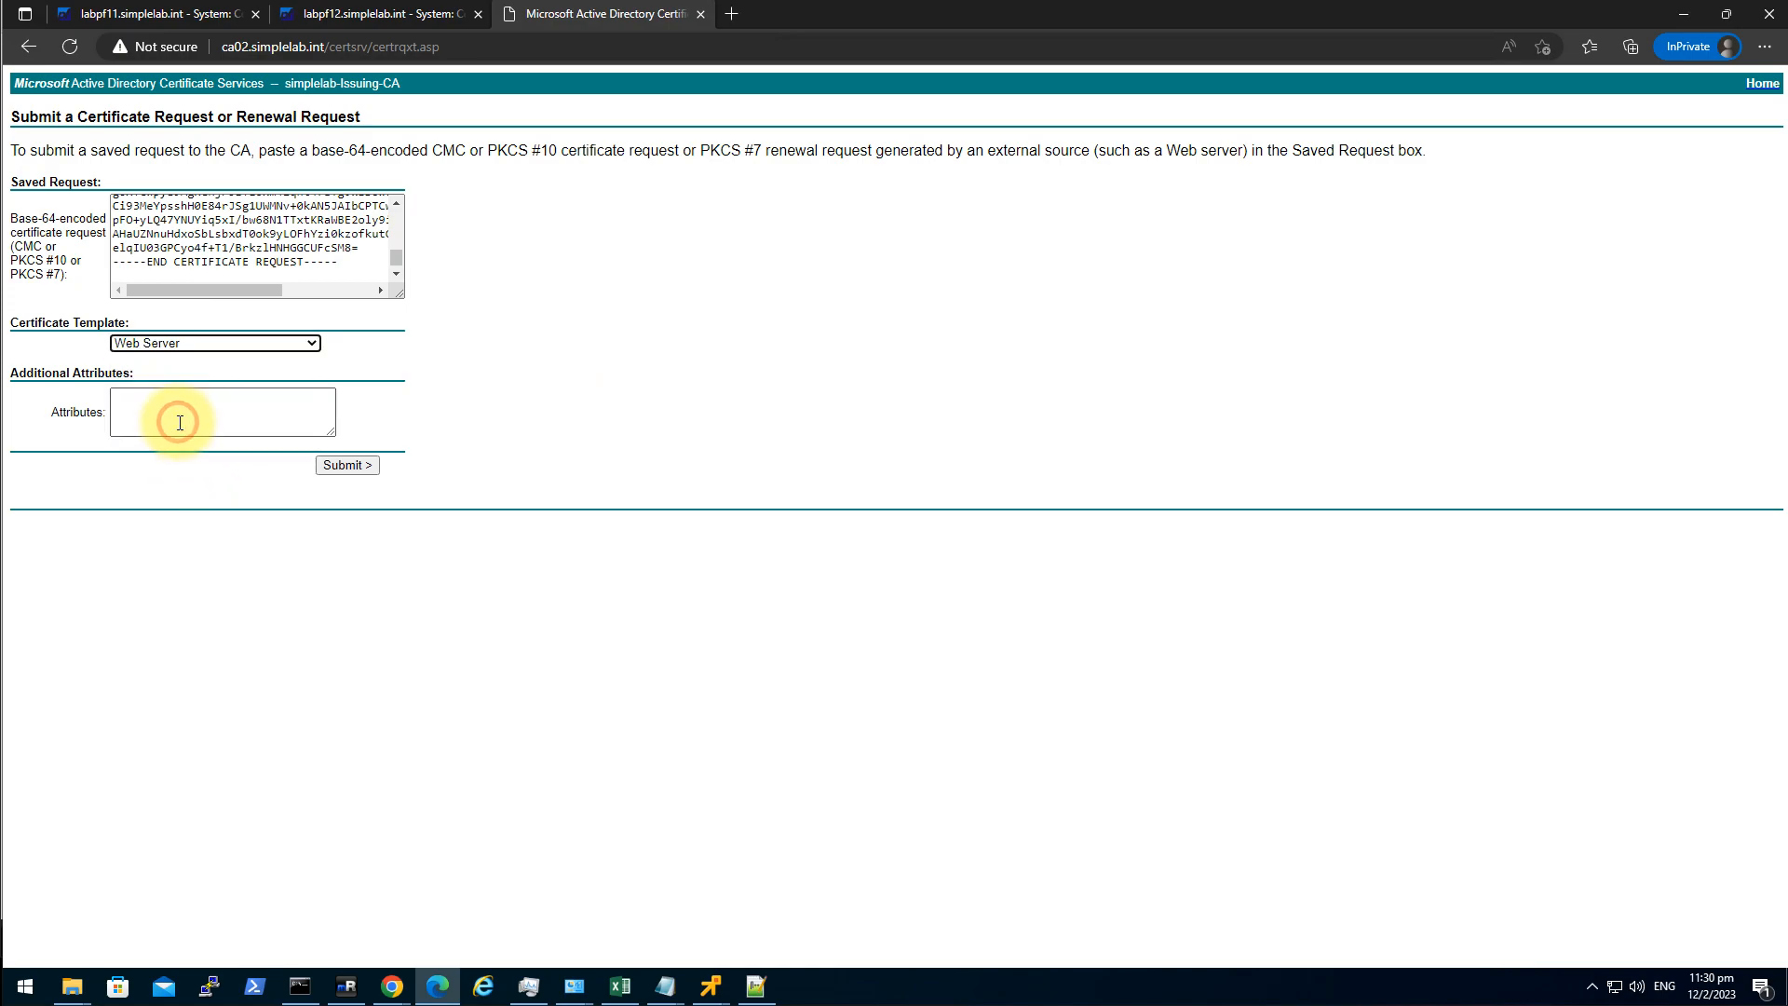
{"action": "left_click", "coordinate": [363, 468]}
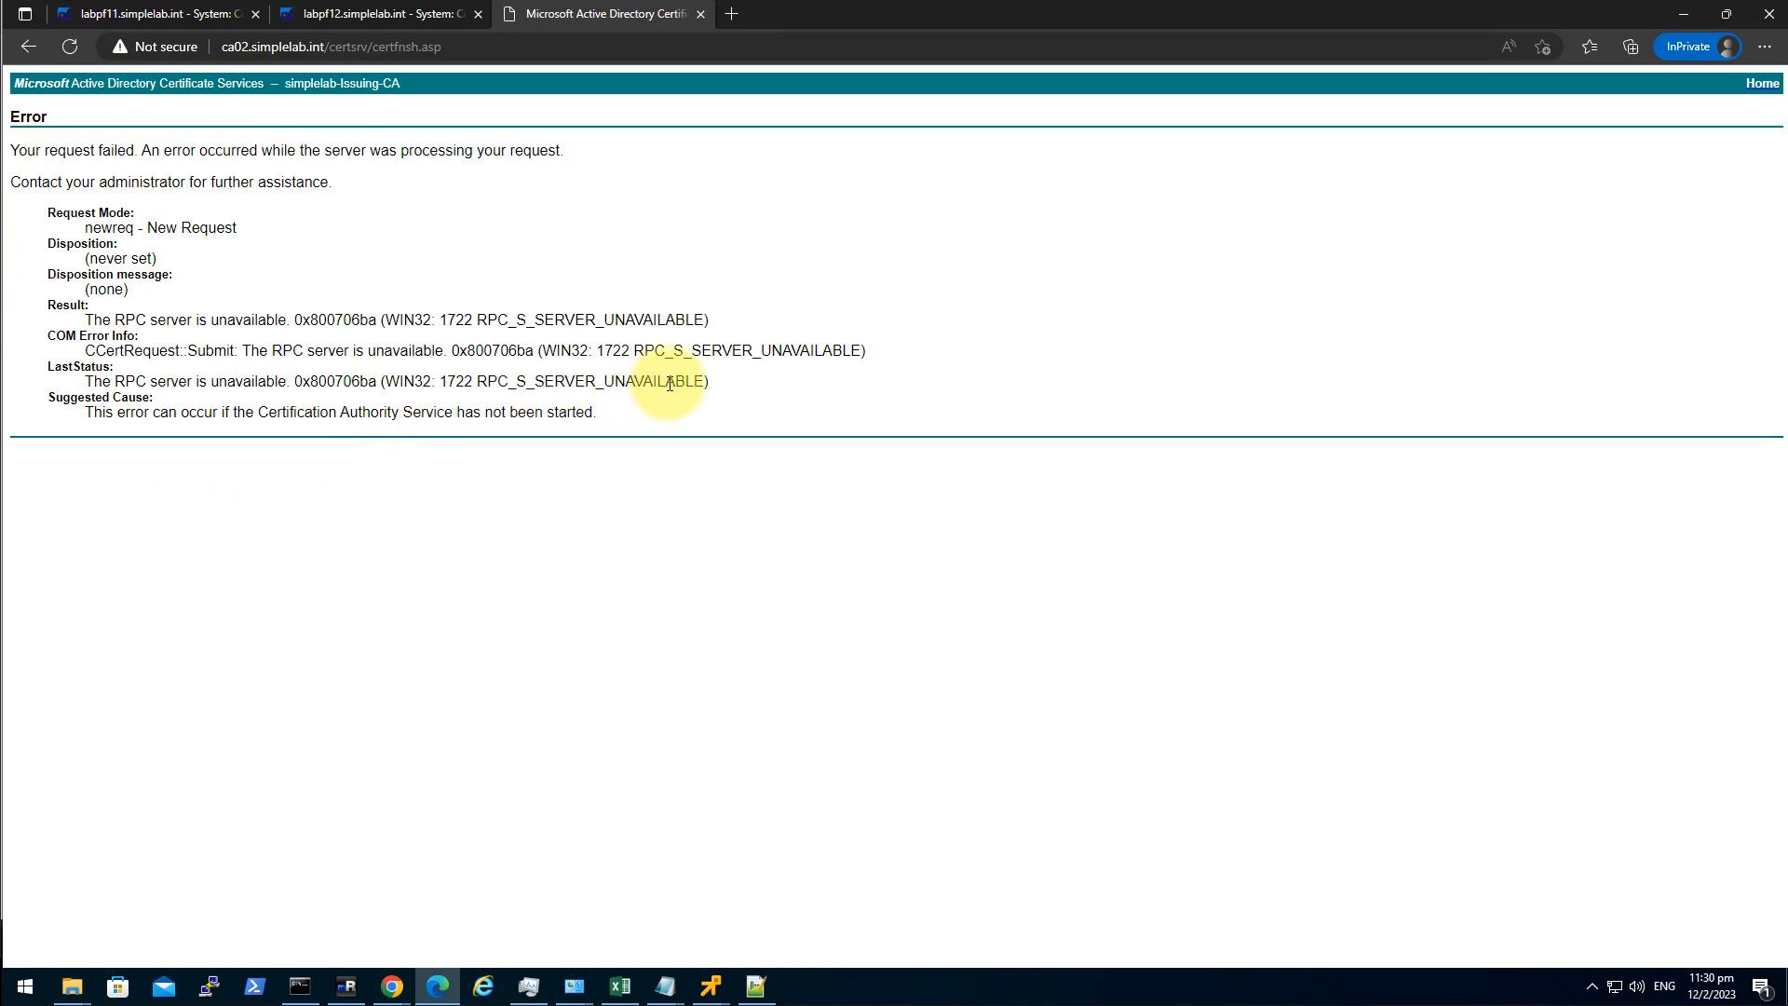
{"action": "left_click", "coordinate": [828, 412]}
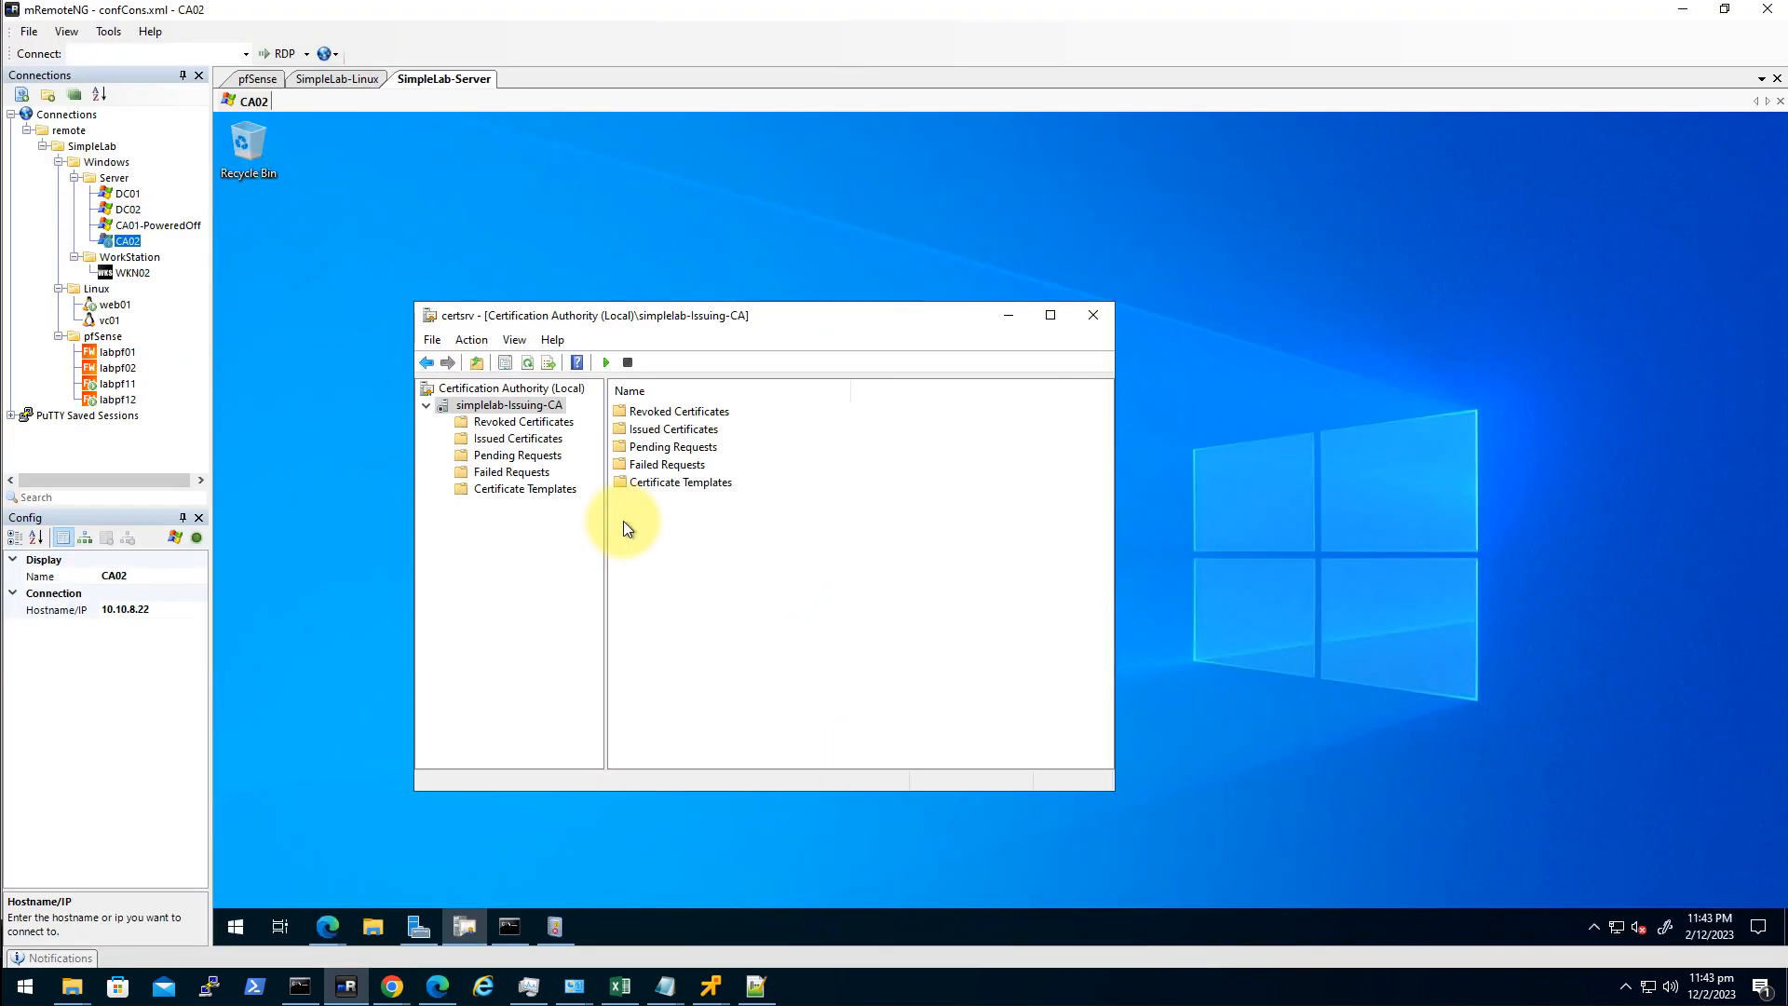
{"action": "right_click", "coordinate": [556, 410]}
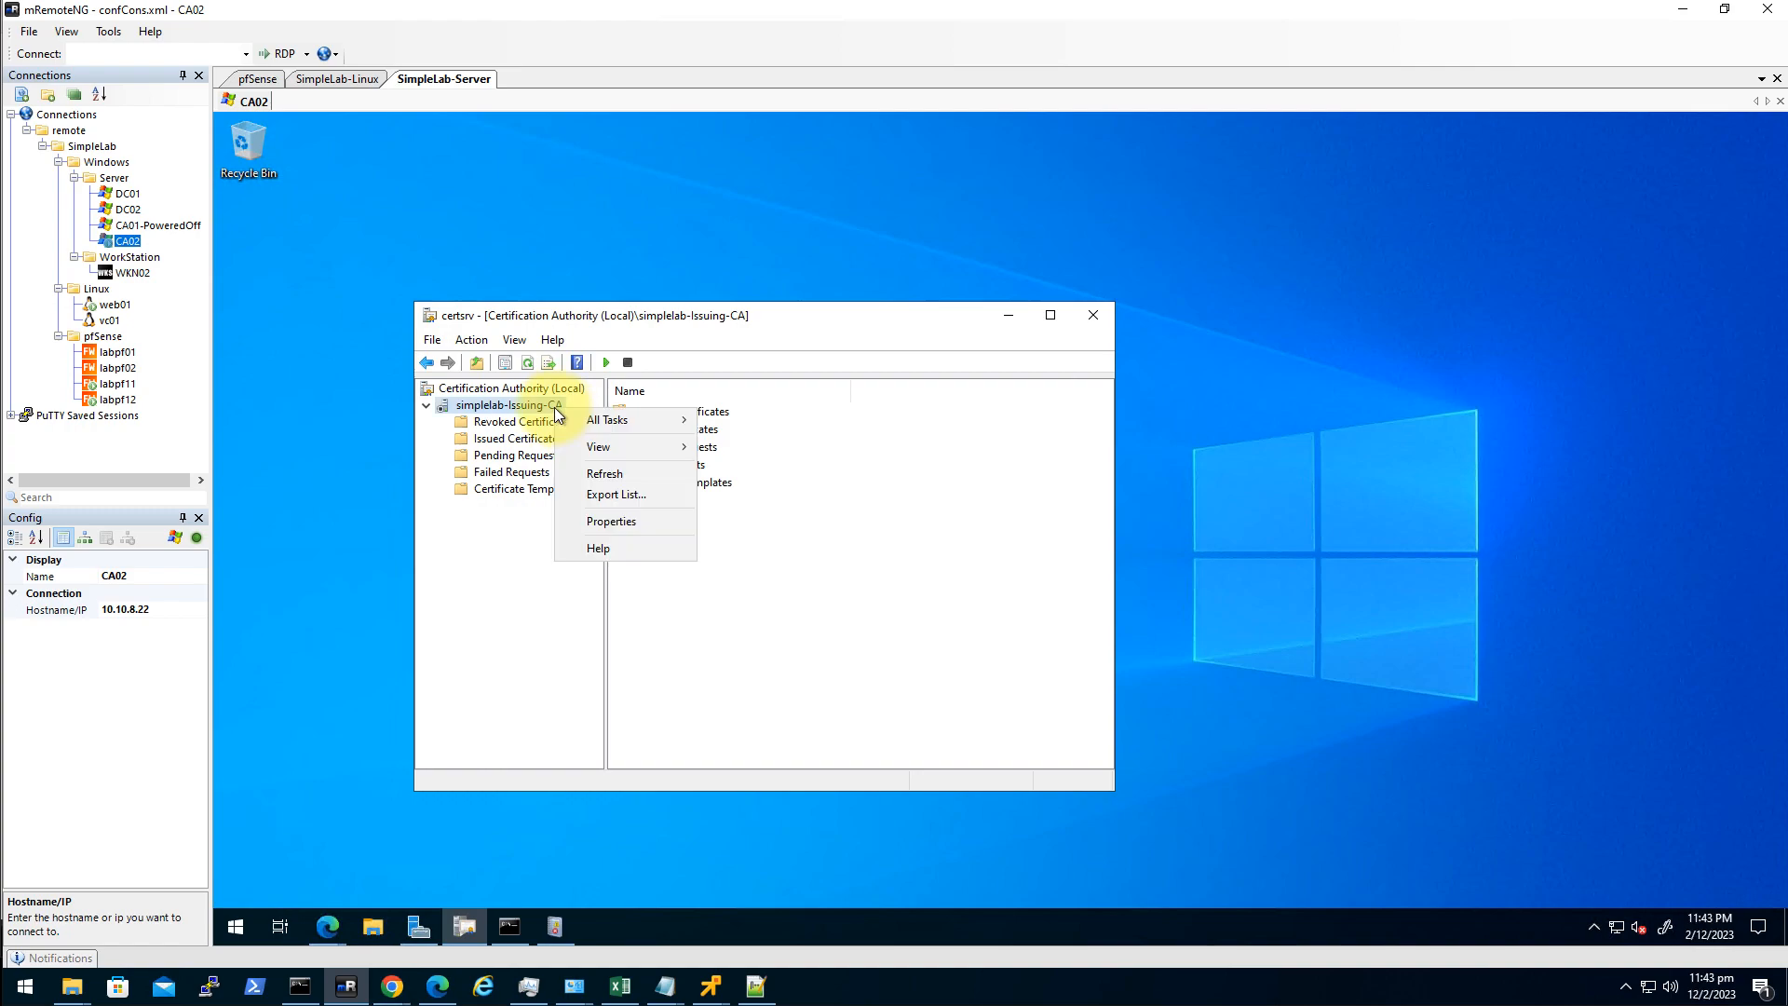
{"action": "mouse_move", "coordinate": [617, 423]}
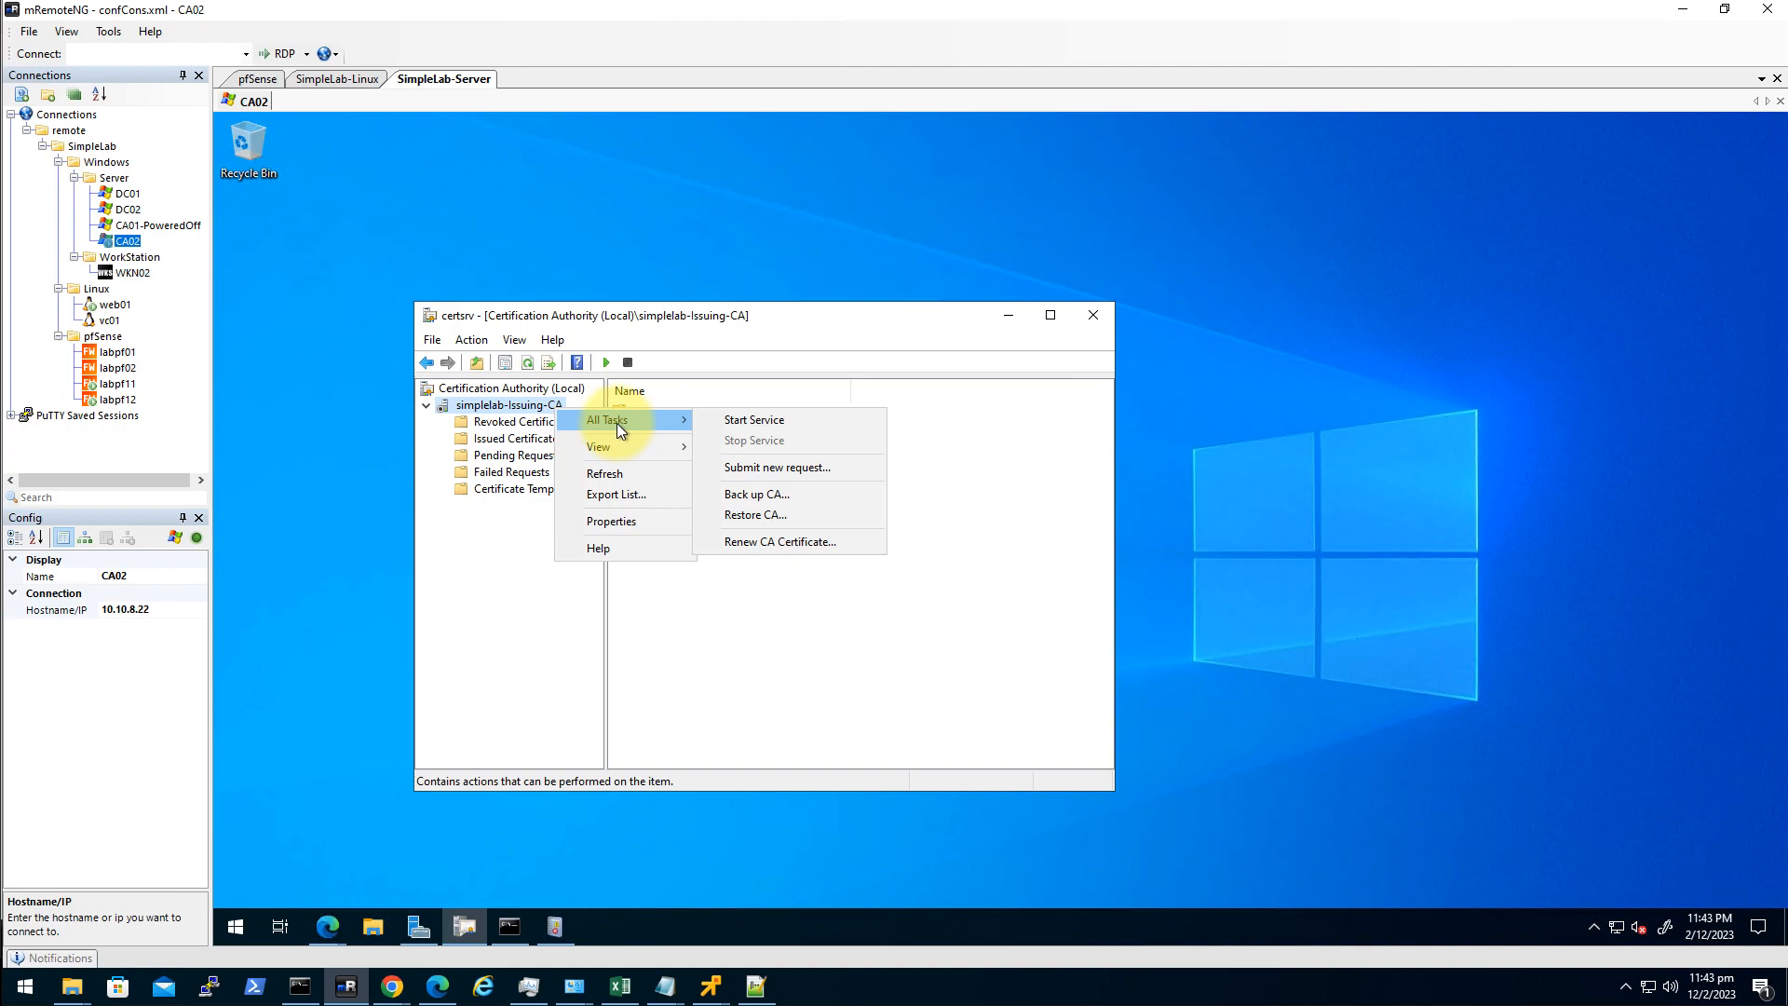
{"action": "left_click", "coordinate": [513, 655]}
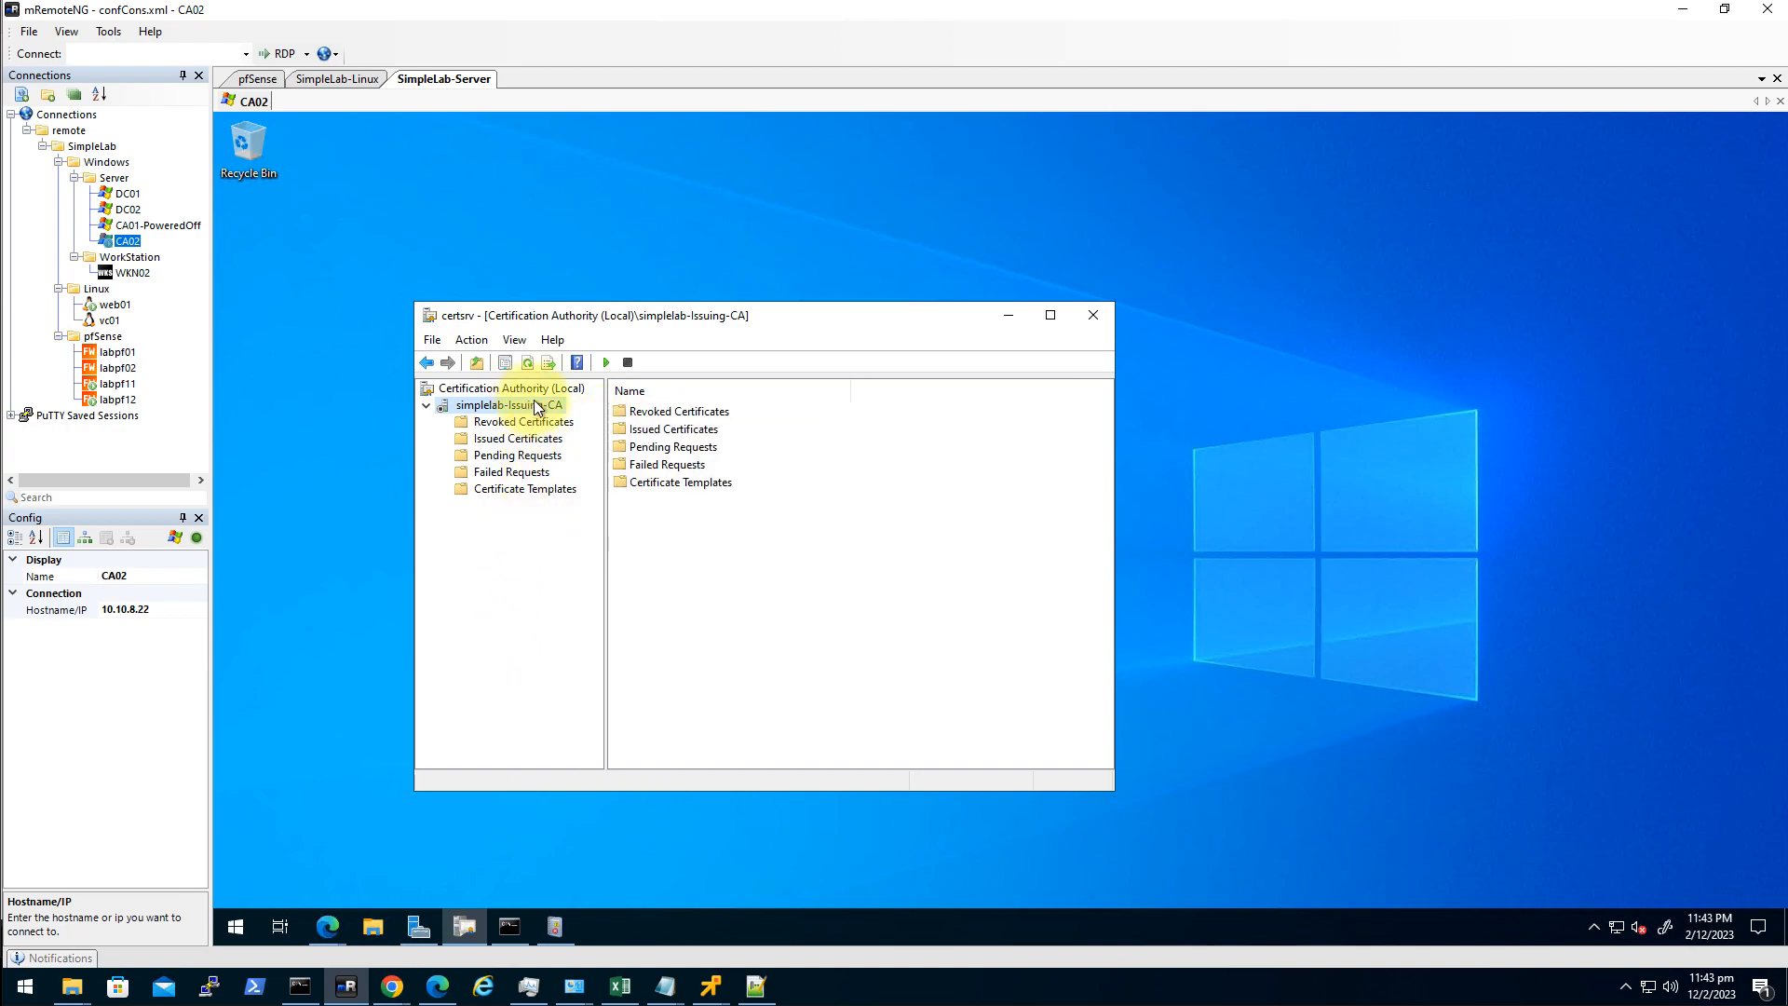
{"action": "right_click", "coordinate": [537, 407]}
{"action": "mouse_move", "coordinate": [579, 412]}
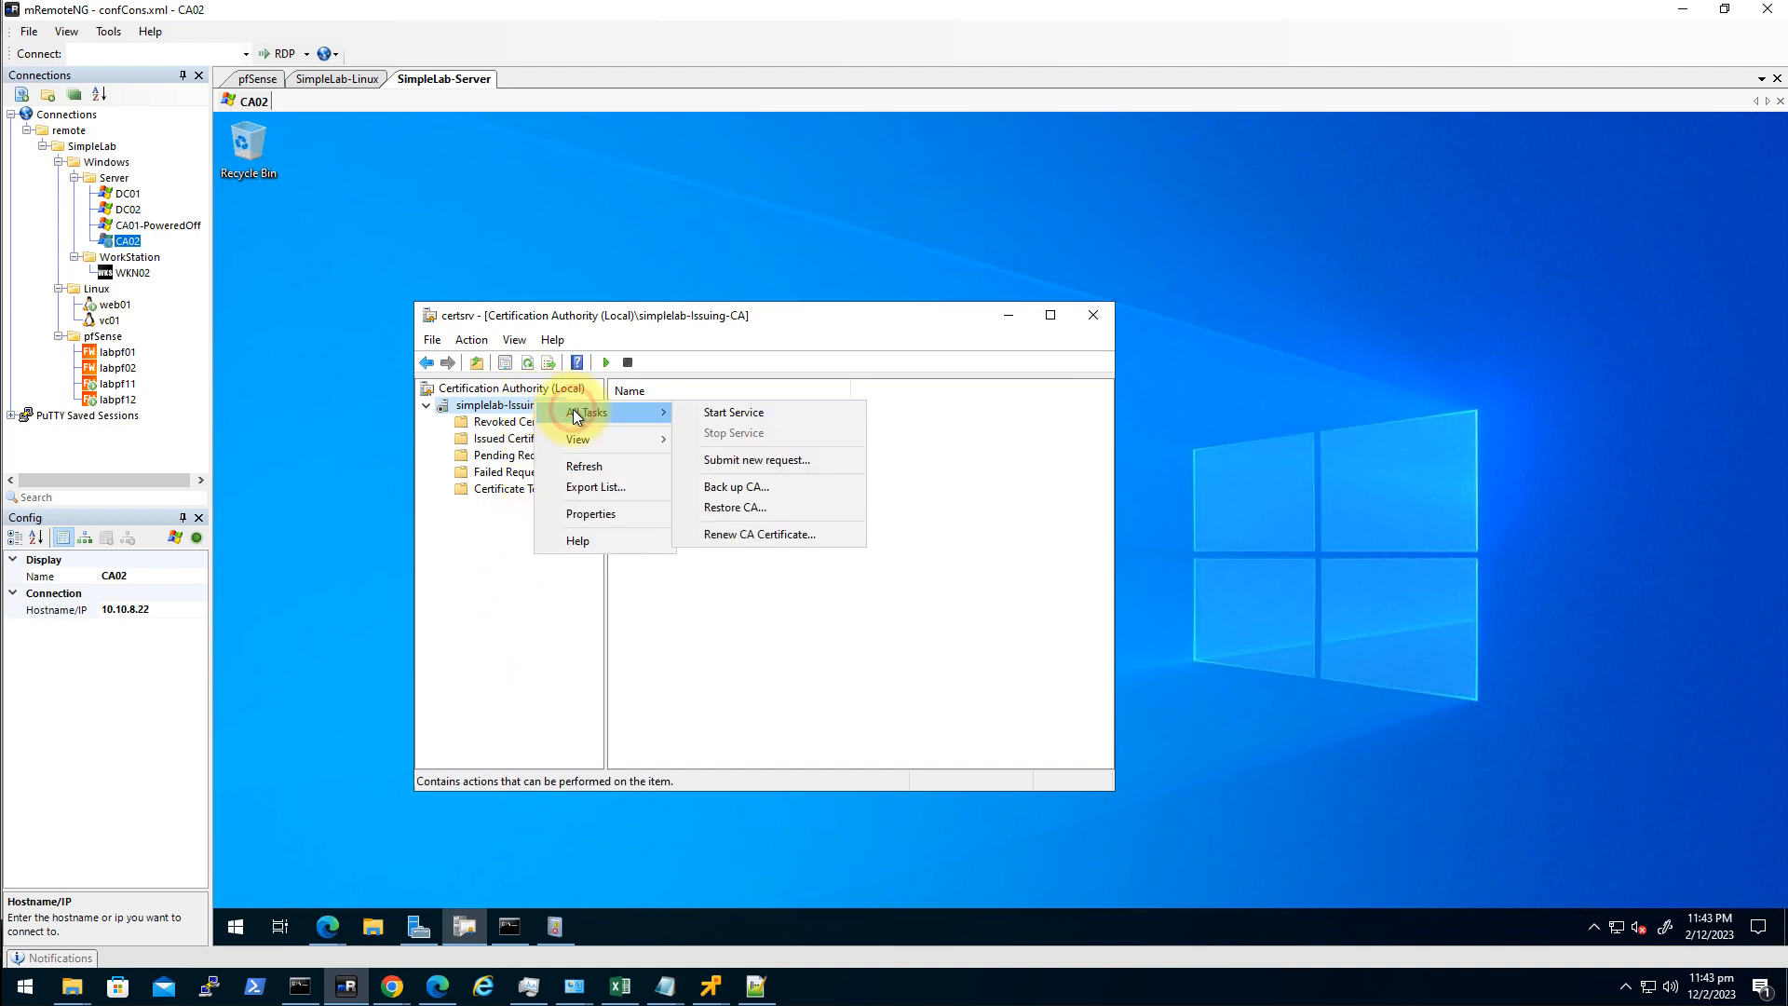
{"action": "left_click", "coordinate": [762, 420]}
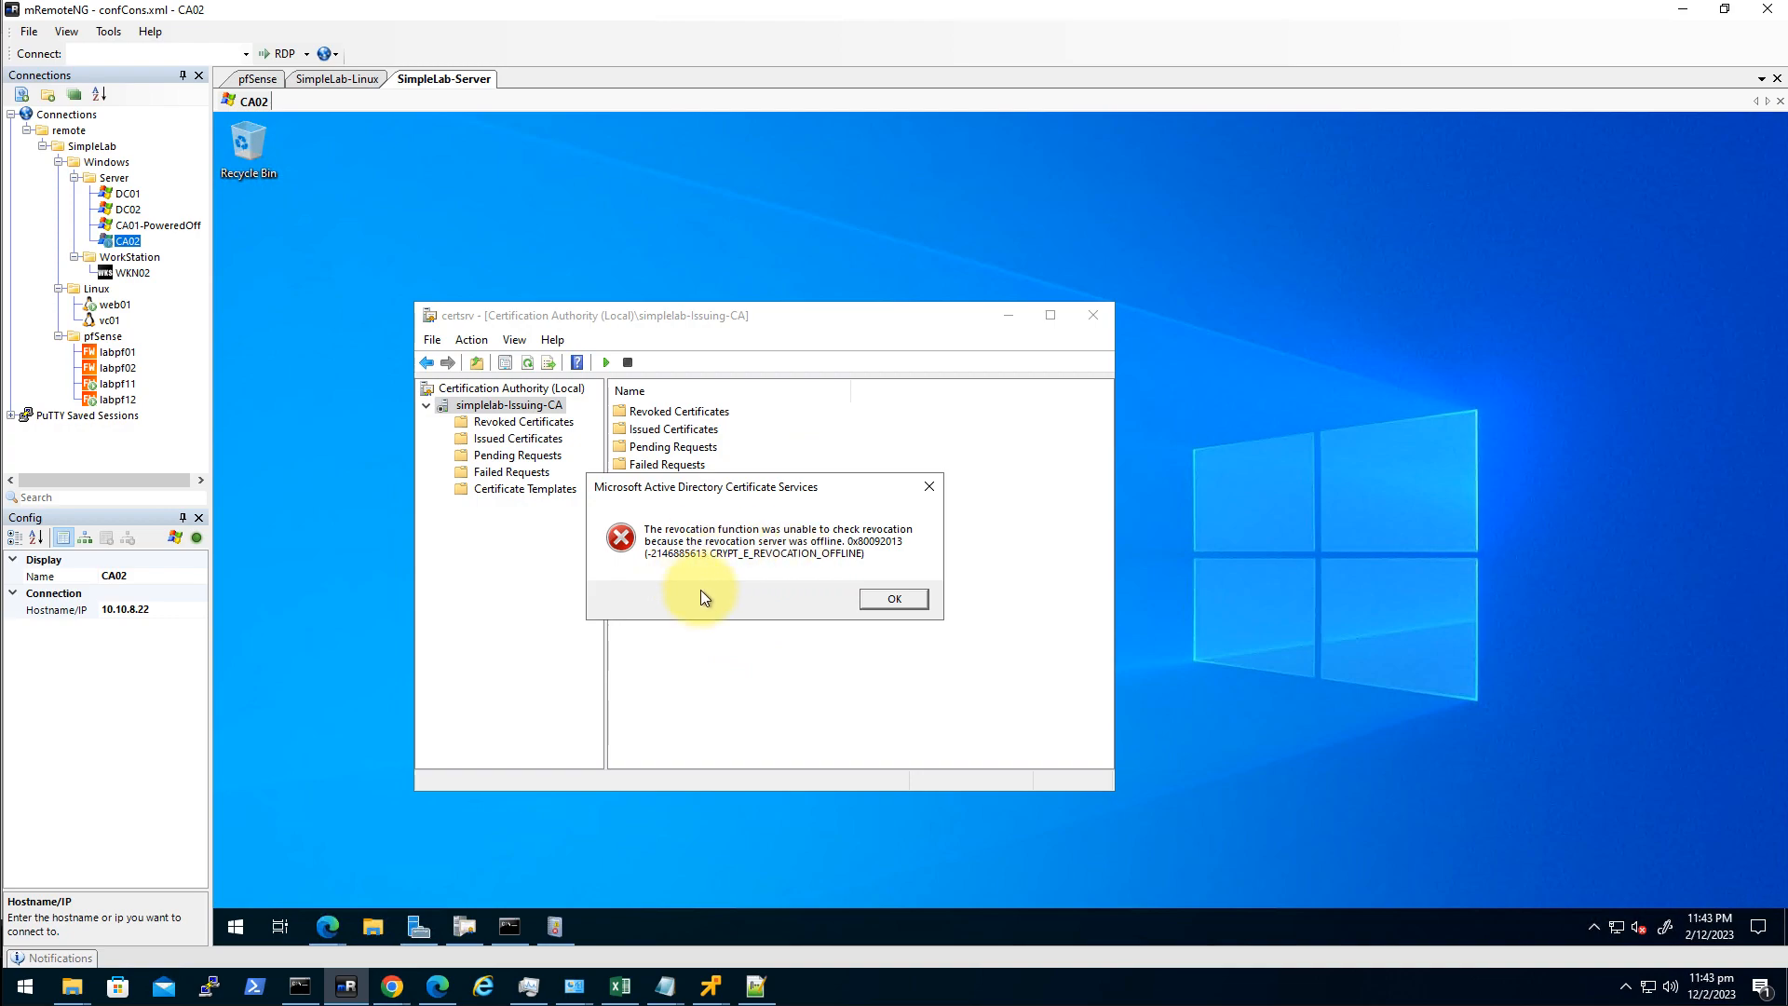
{"action": "left_click", "coordinate": [894, 602]}
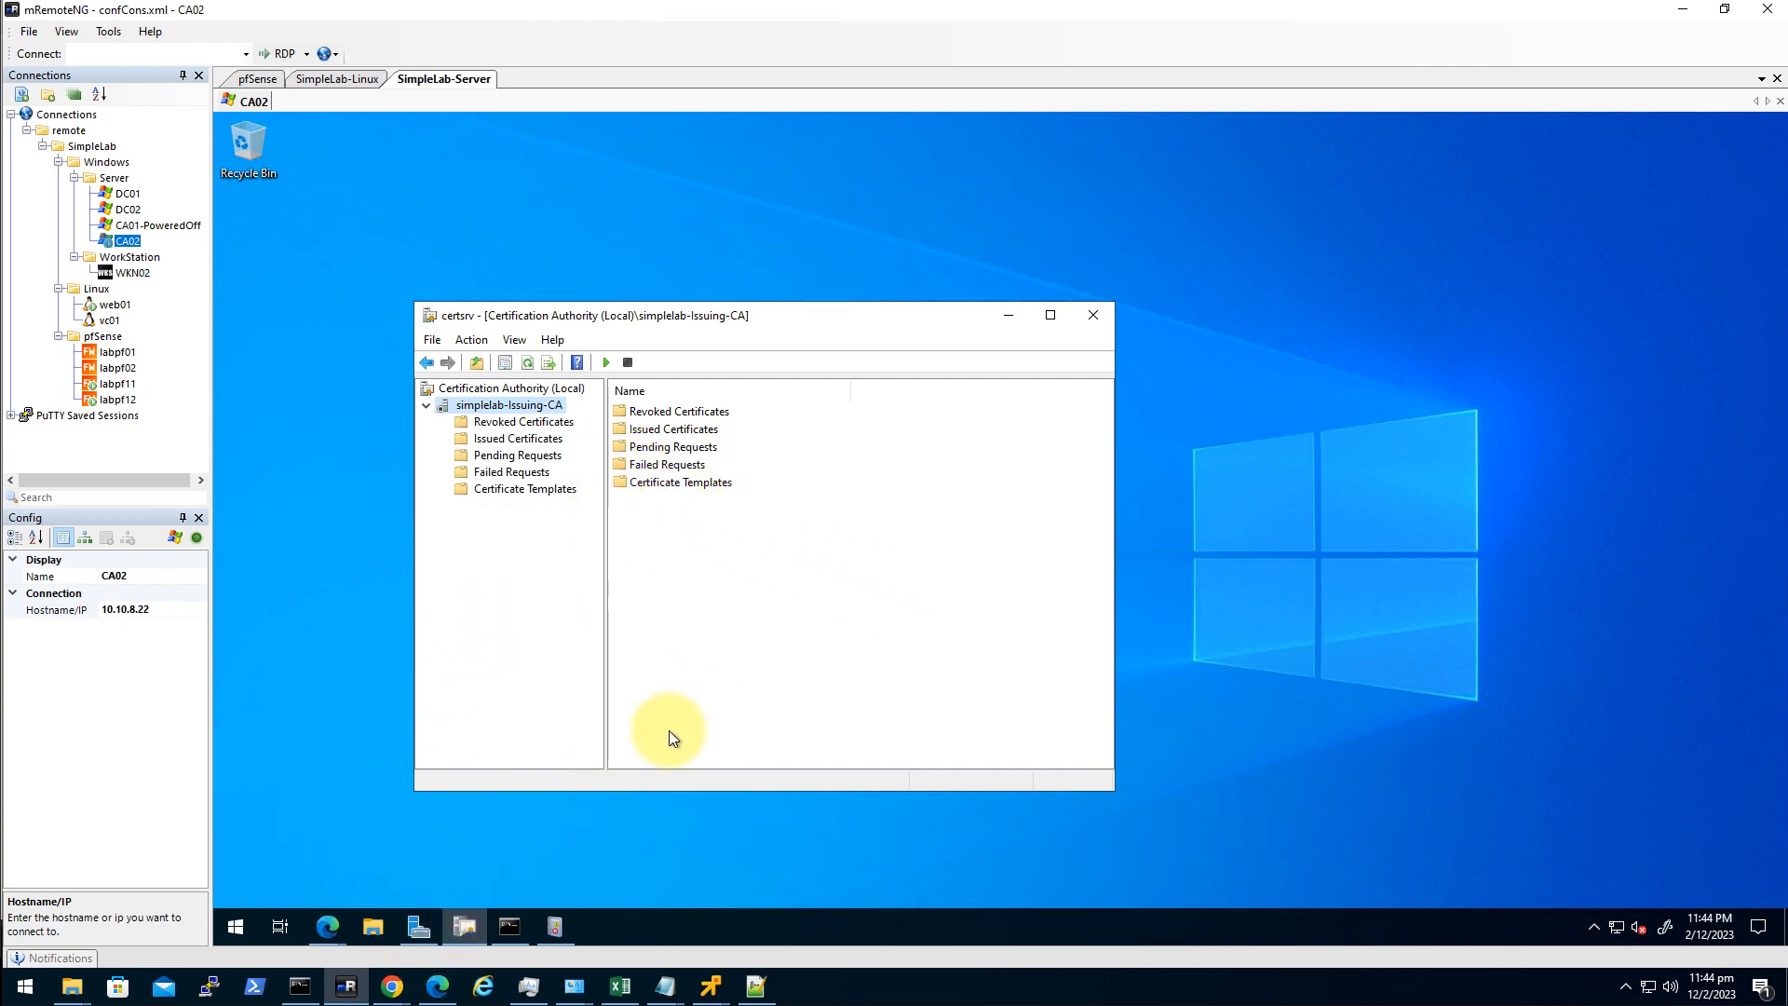
{"action": "left_click", "coordinate": [393, 986]}
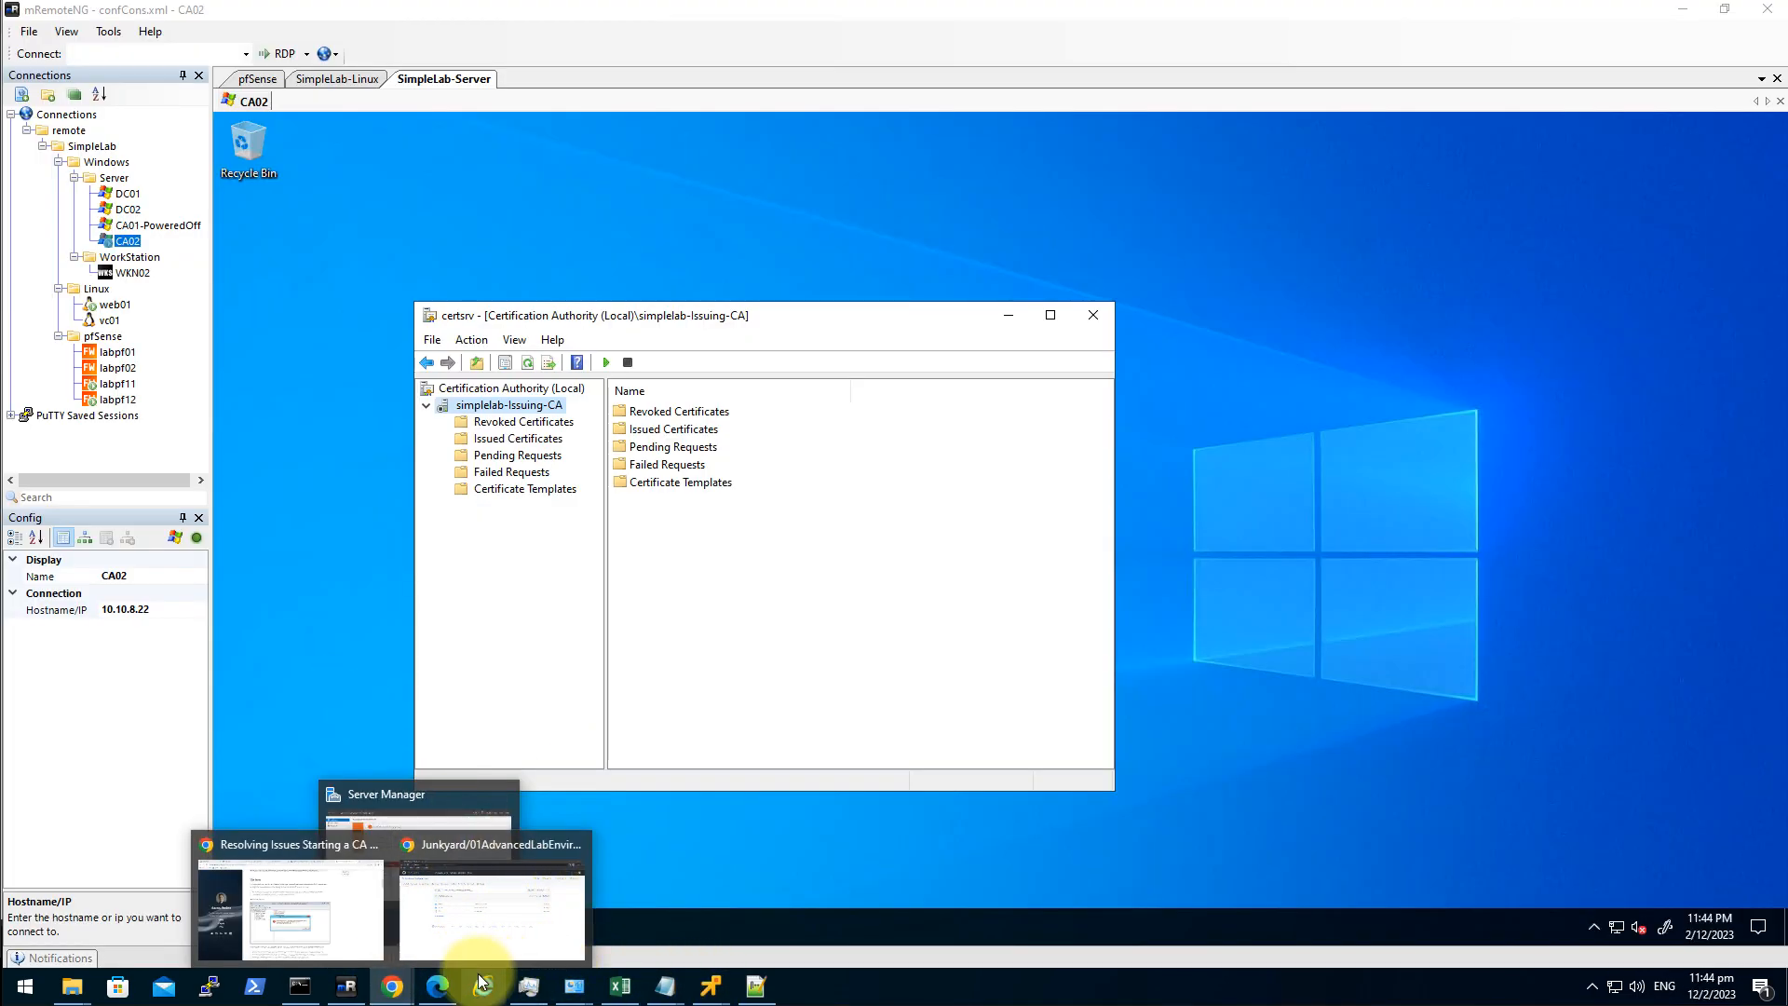
Bring up the vSphere CA01 summary and power on the CA01 virtual machine.
{"action": "left_click", "coordinate": [392, 989]}
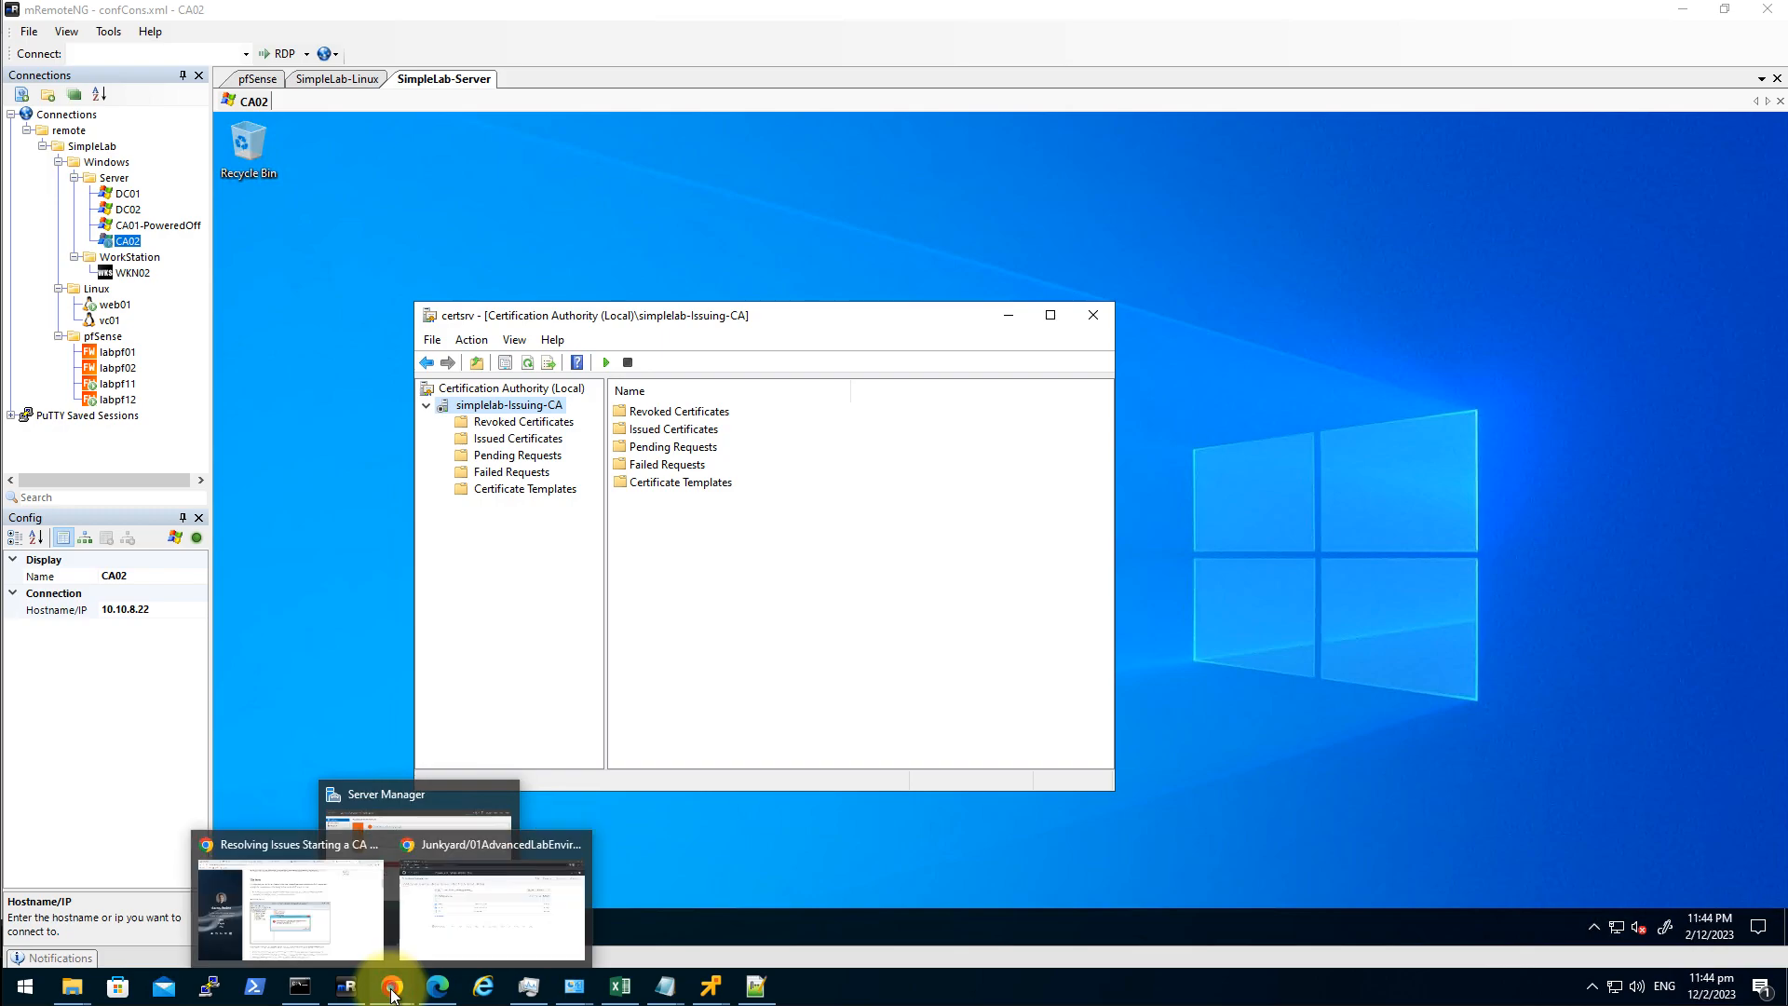
{"action": "left_click", "coordinate": [486, 890]}
{"action": "mouse_move", "coordinate": [392, 986]}
{"action": "left_click", "coordinate": [319, 922]}
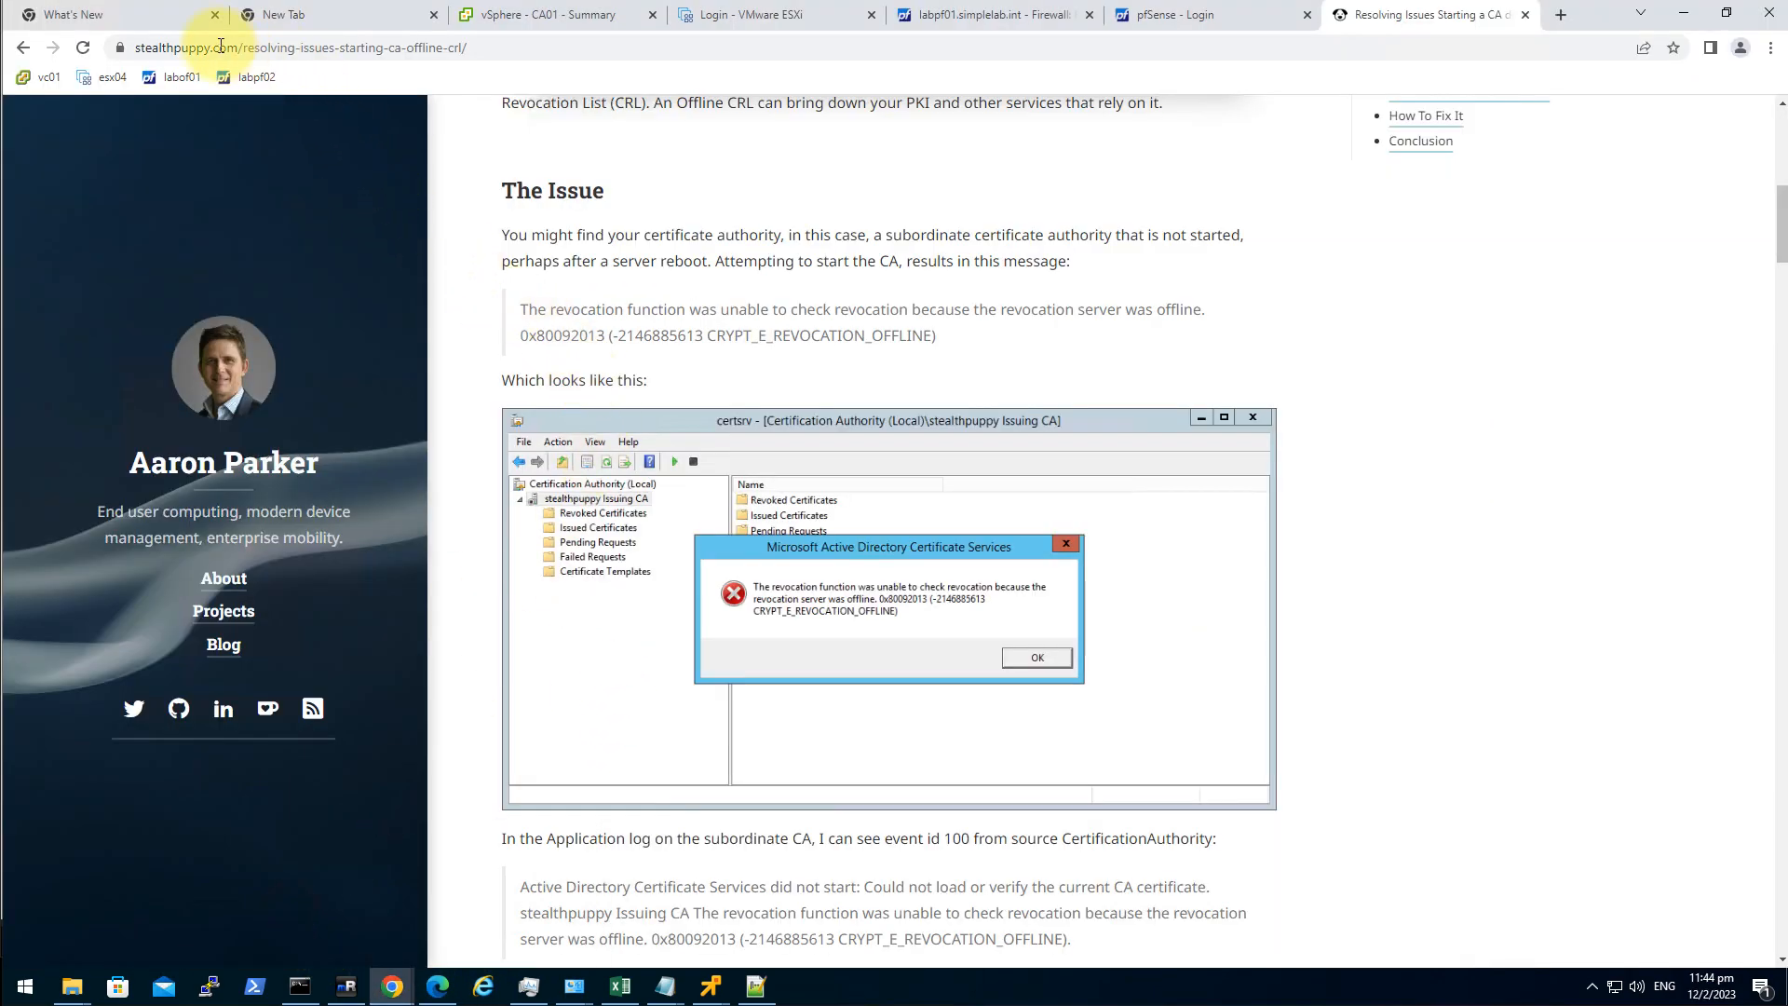
{"action": "left_click", "coordinate": [473, 19]}
{"action": "left_click", "coordinate": [149, 377]}
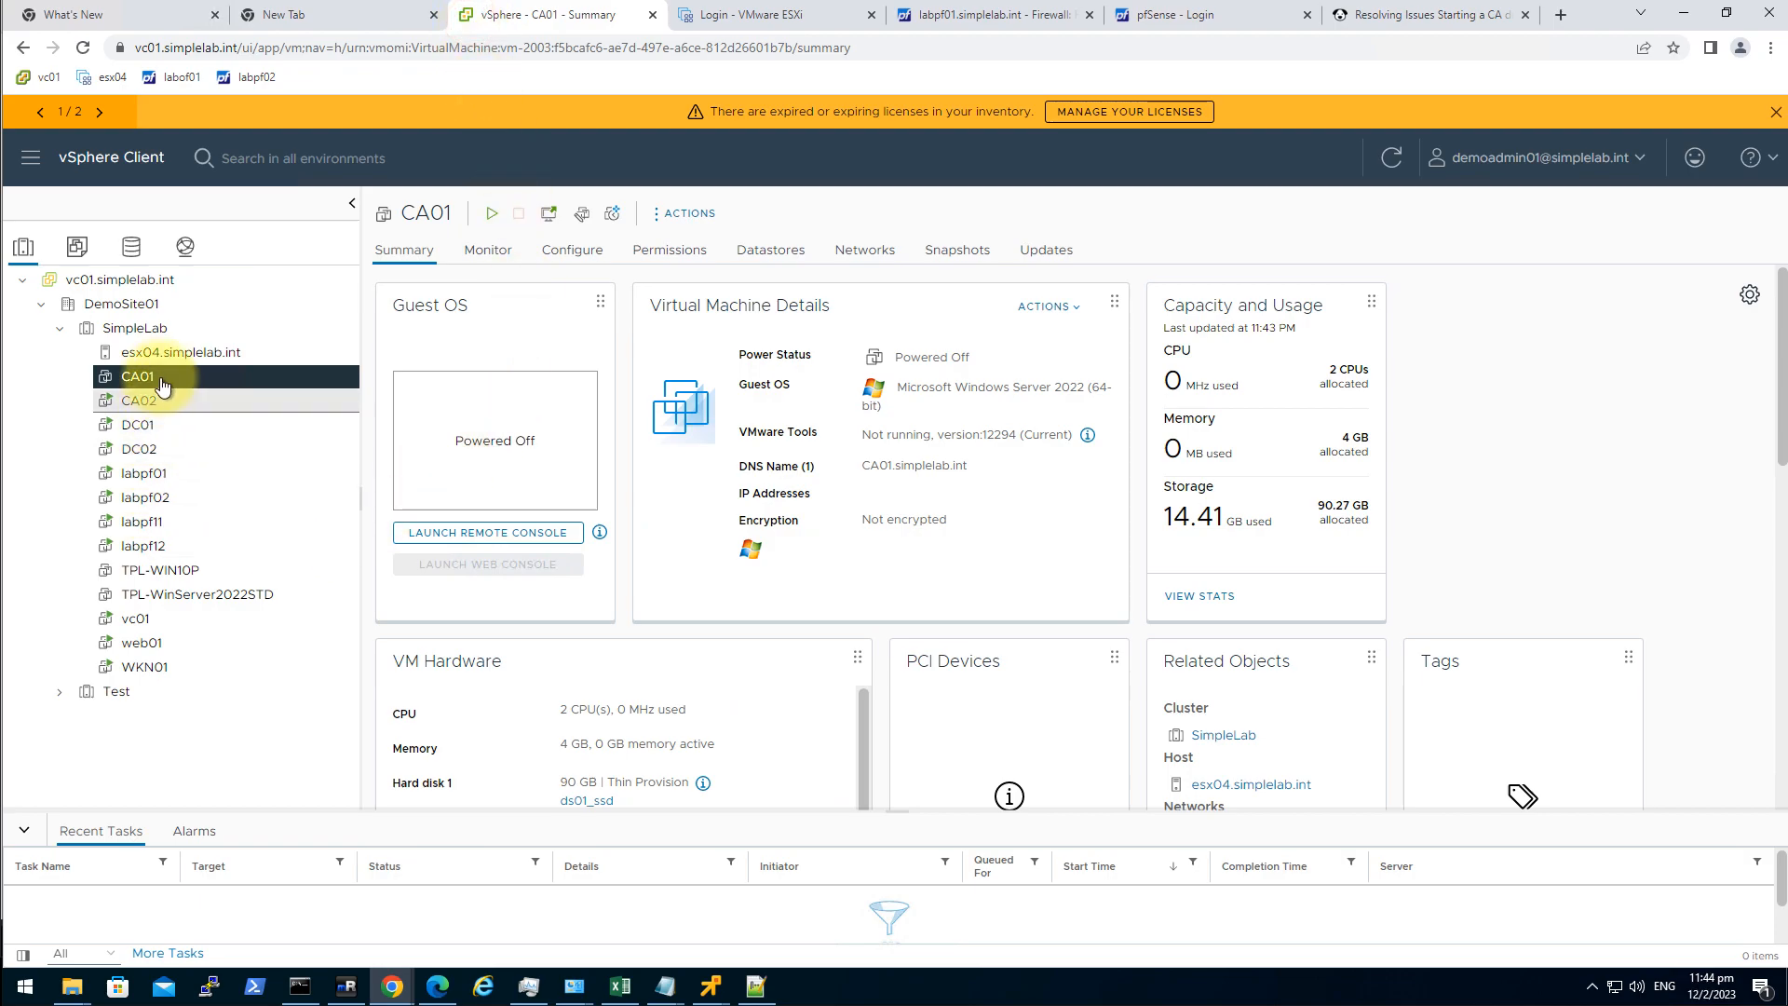
{"action": "left_click", "coordinate": [491, 212]}
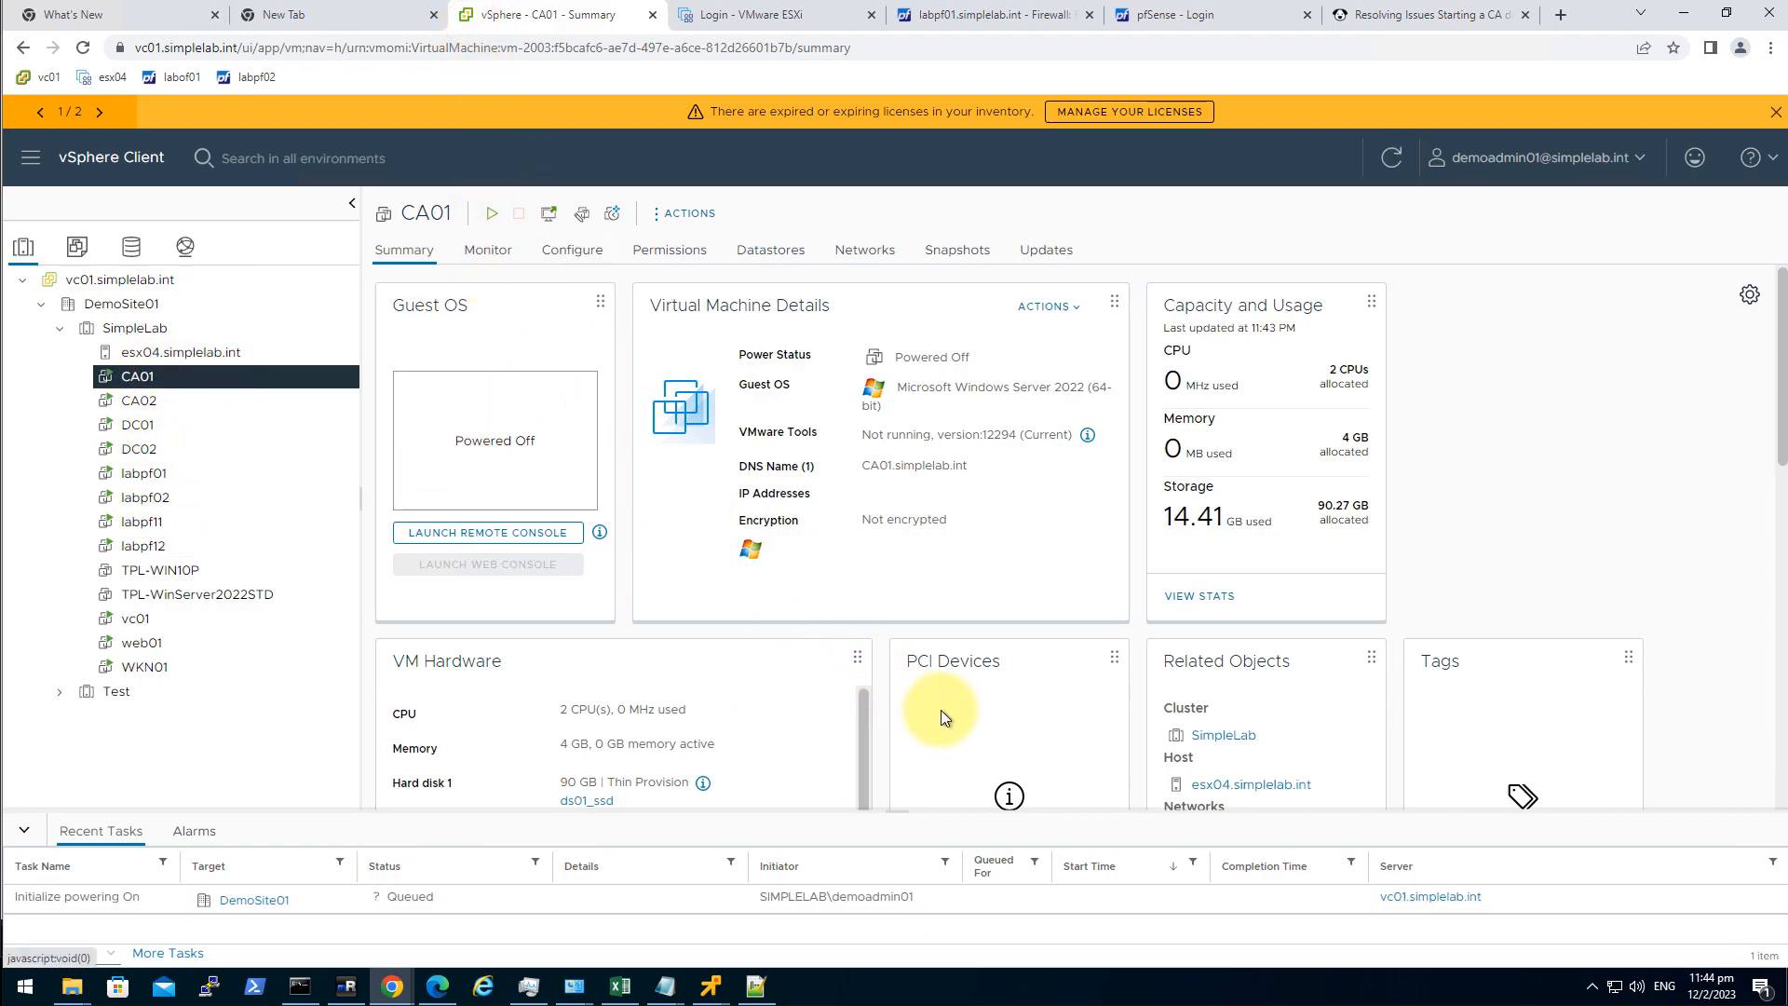
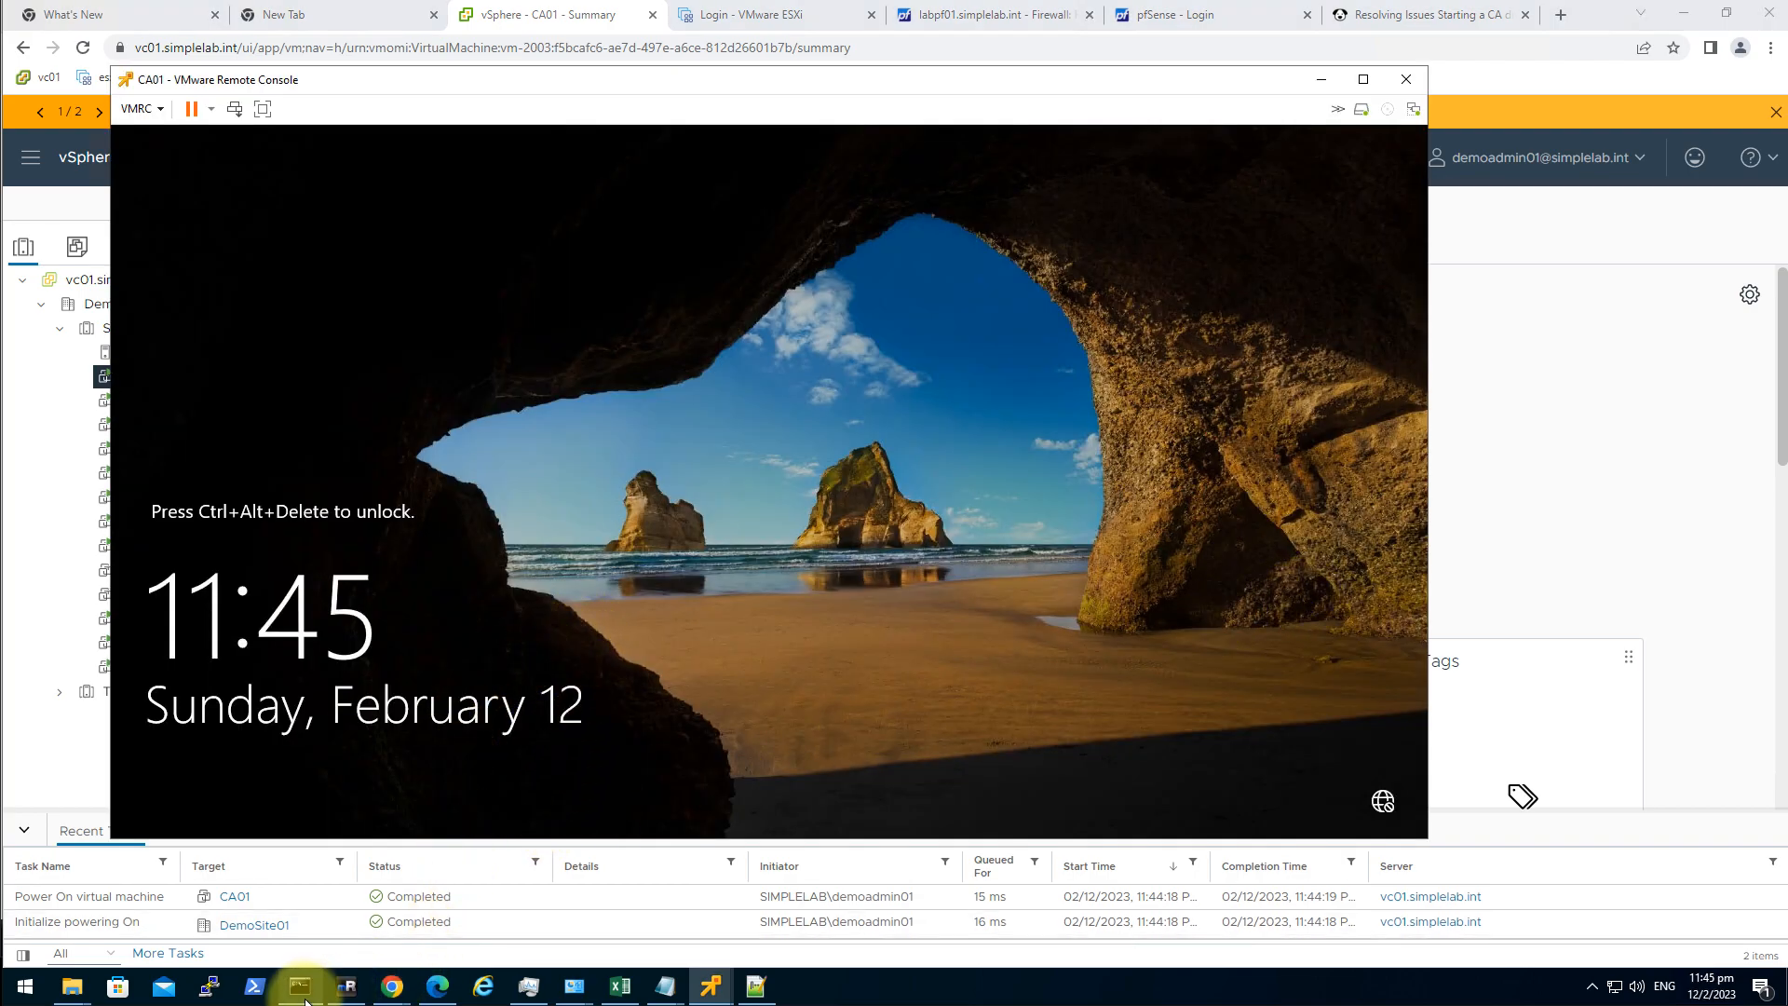
Bring the mRemoteNG window with the CA02 remote session to the front from the taskbar preview.
{"action": "mouse_move", "coordinate": [345, 994]}
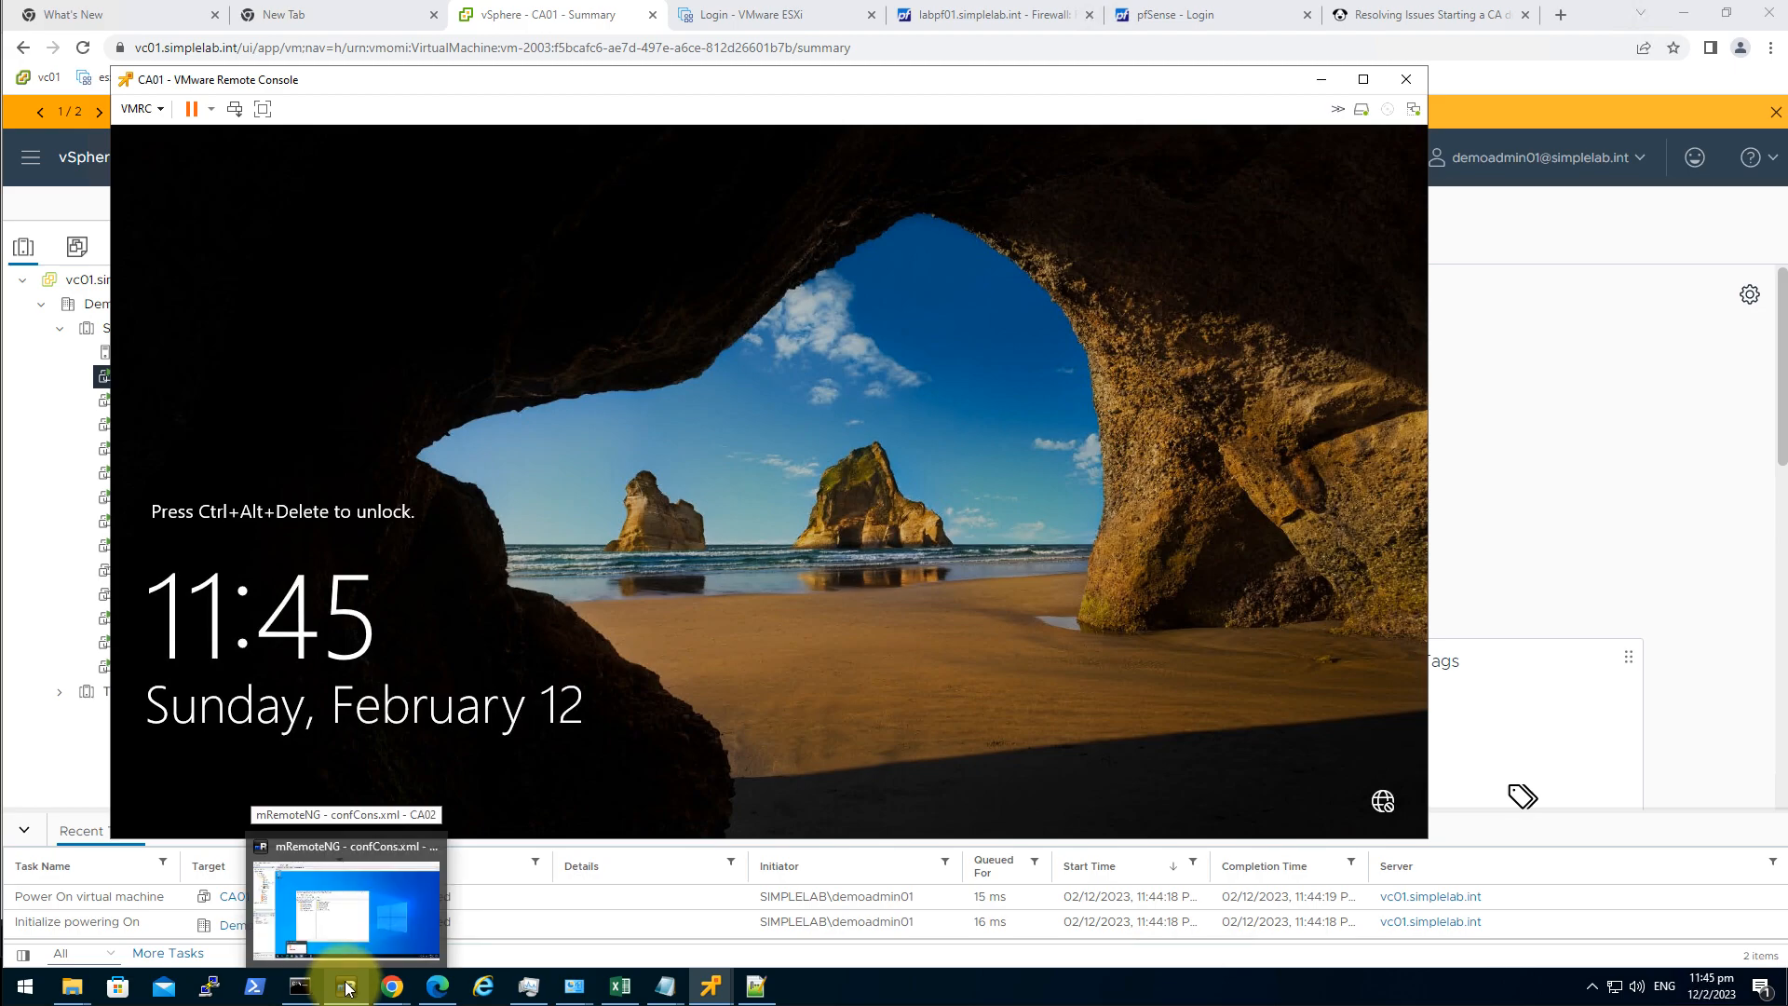
{"action": "left_click", "coordinate": [377, 851]}
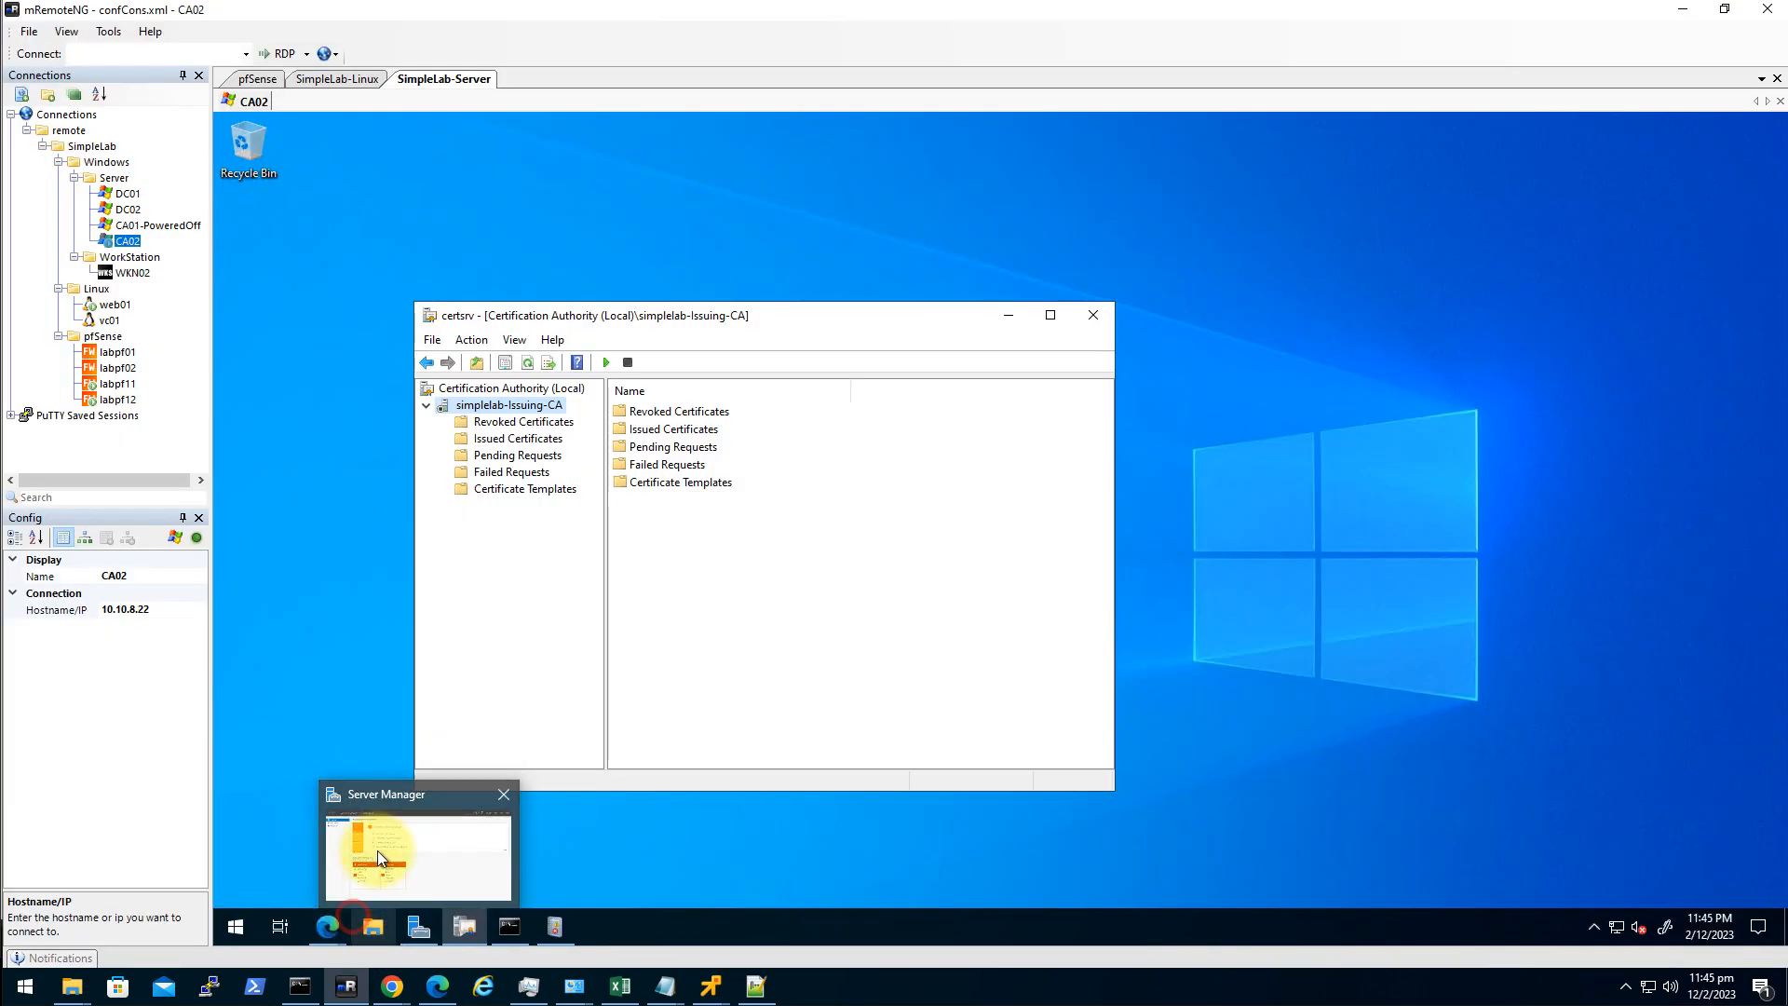
Start Active Directory Certificate Services for simplelab-Issuing-CA via All Tasks > Start Service.
{"action": "right_click", "coordinate": [541, 410]}
{"action": "mouse_move", "coordinate": [633, 424]}
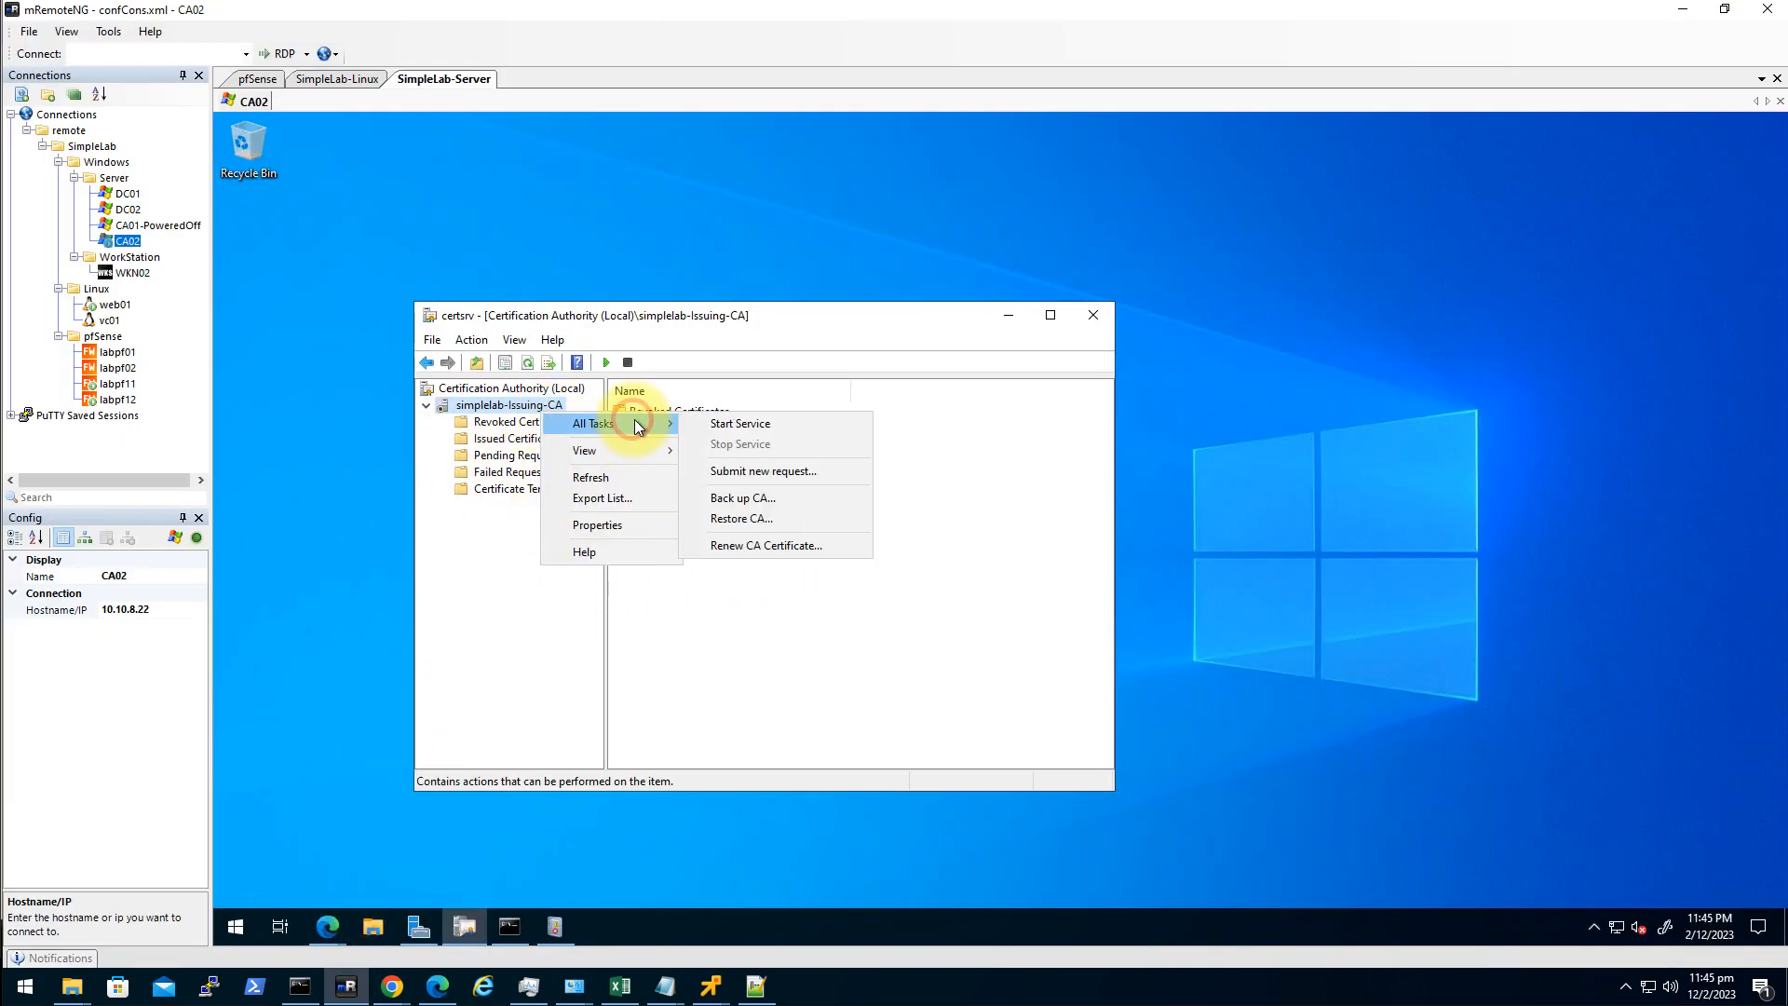
{"action": "left_click", "coordinate": [767, 429]}
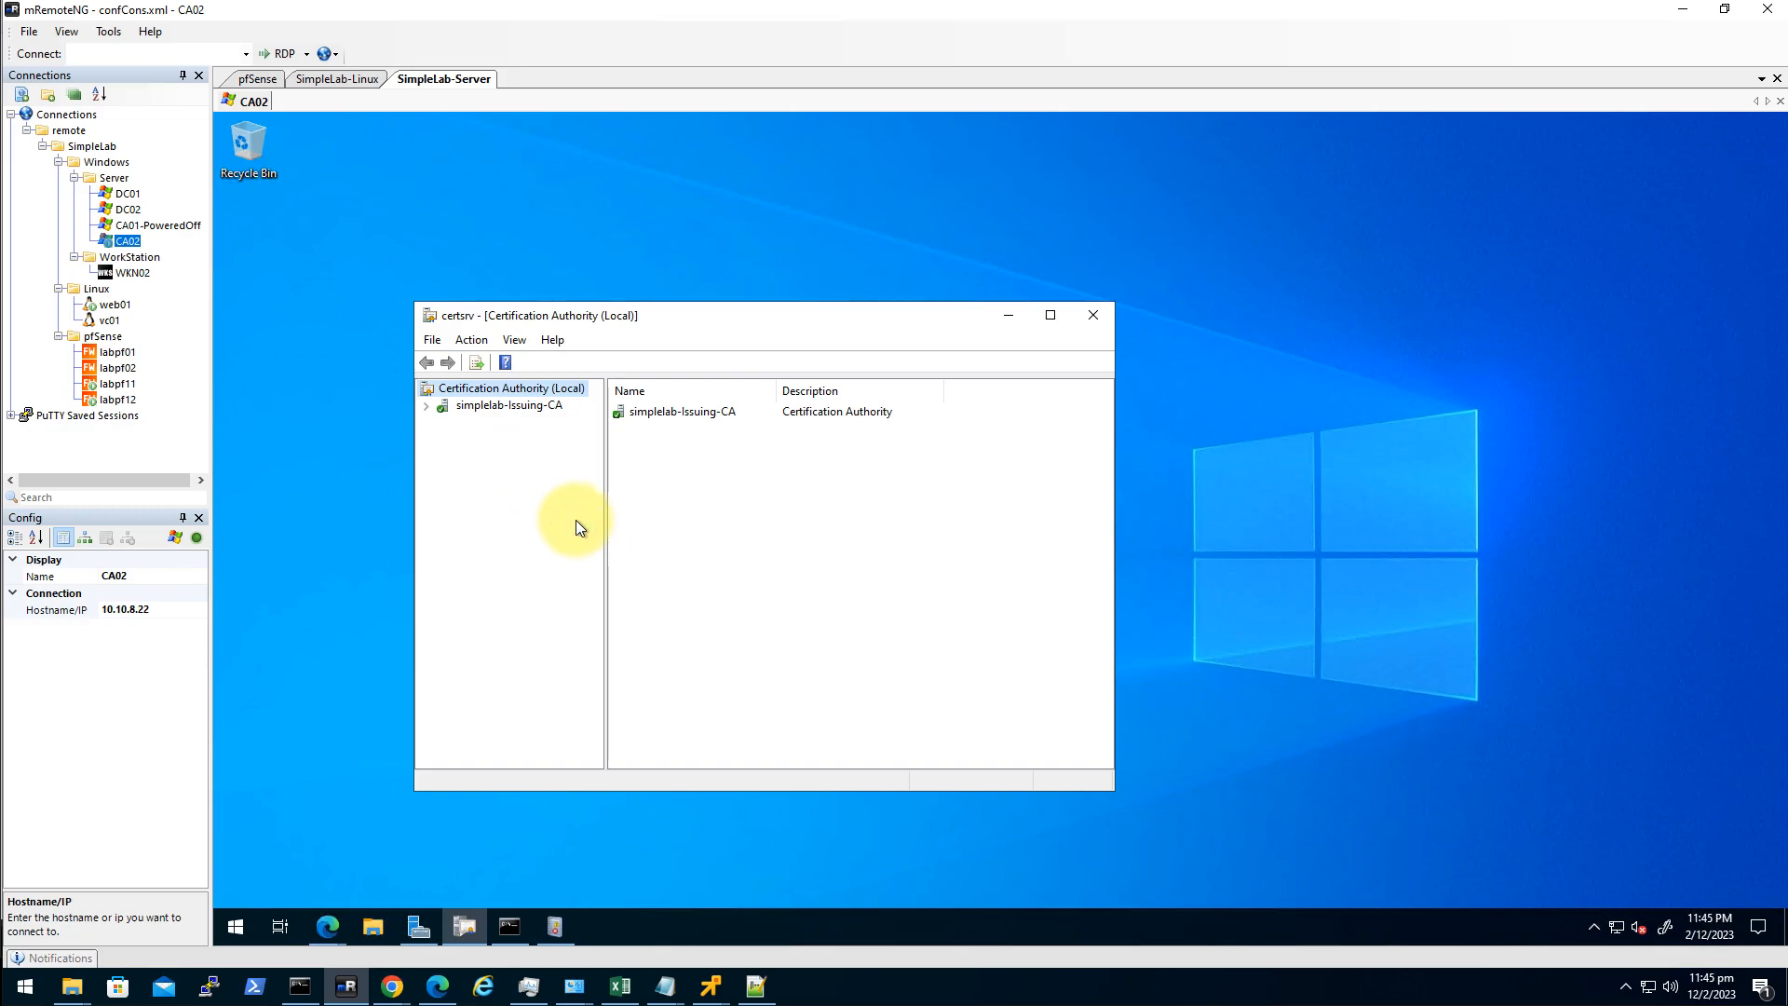
Reload the certsrv home page and begin a new advanced certificate request.
{"action": "left_click", "coordinate": [443, 986]}
{"action": "left_click", "coordinate": [28, 46]}
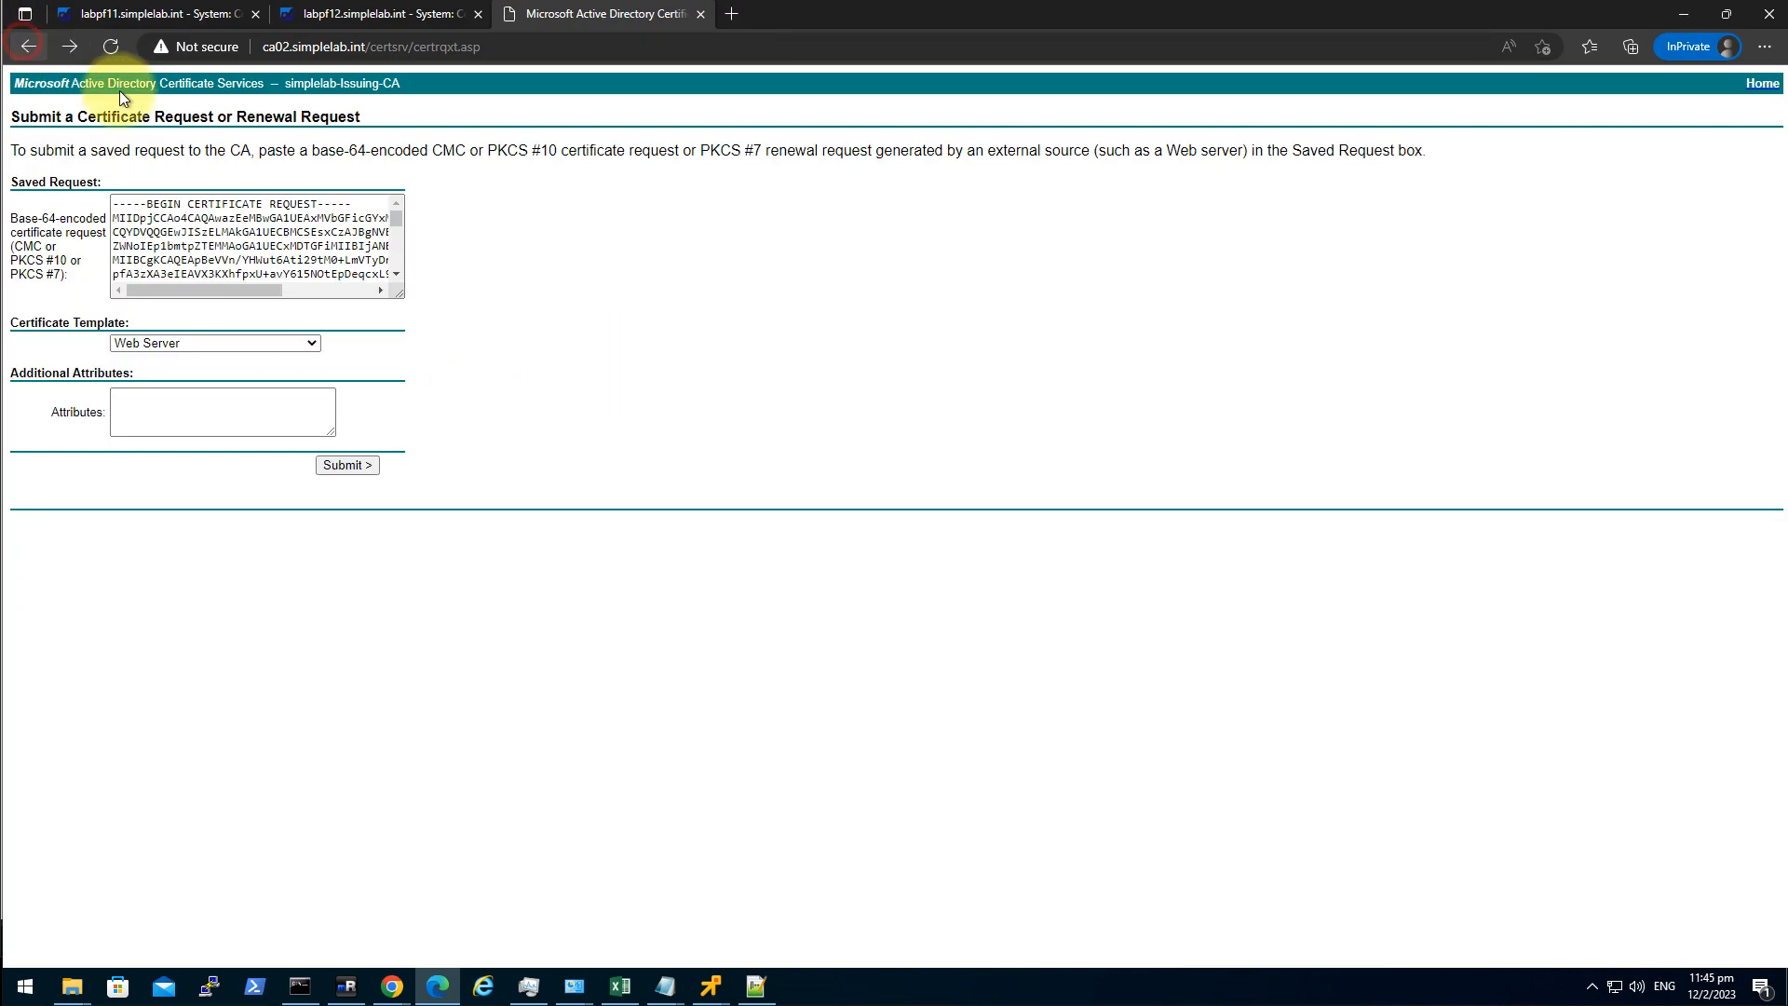
{"action": "left_click", "coordinate": [318, 260]}
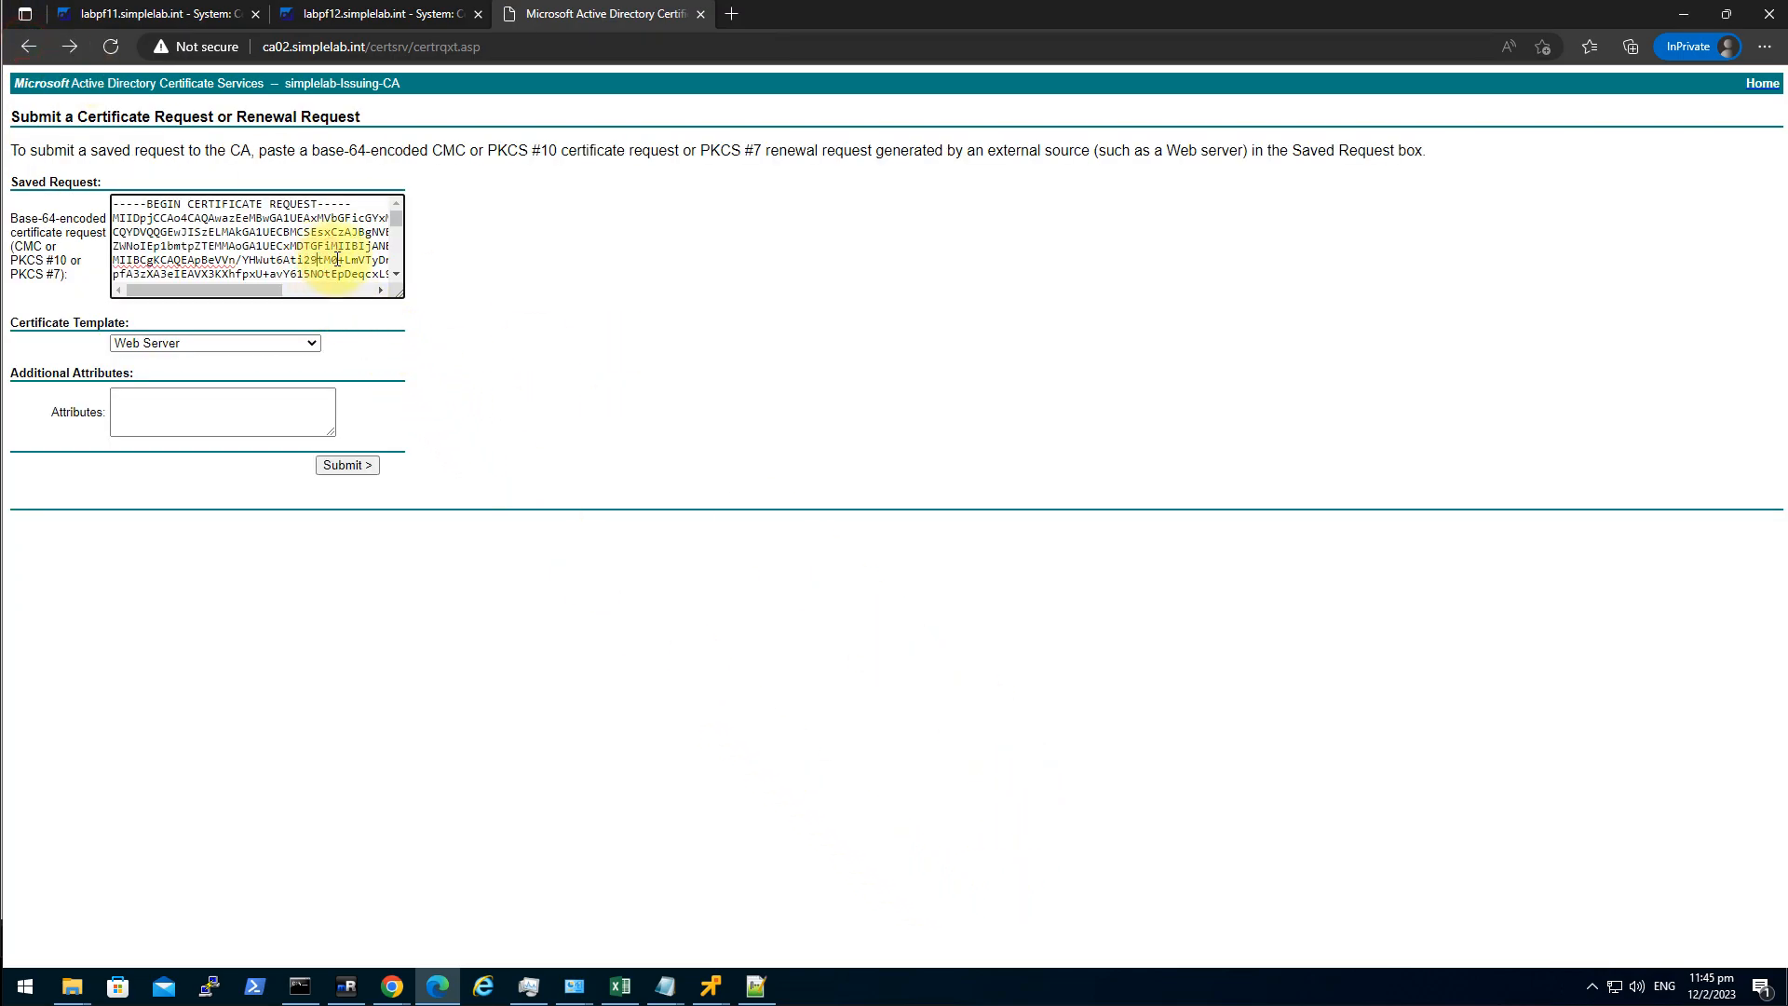
{"action": "left_click", "coordinate": [428, 52]}
{"action": "left_click", "coordinate": [416, 47]}
{"action": "key", "text": "shift+End"}
{"action": "key", "text": "Delete"}
{"action": "key", "text": "Return"}
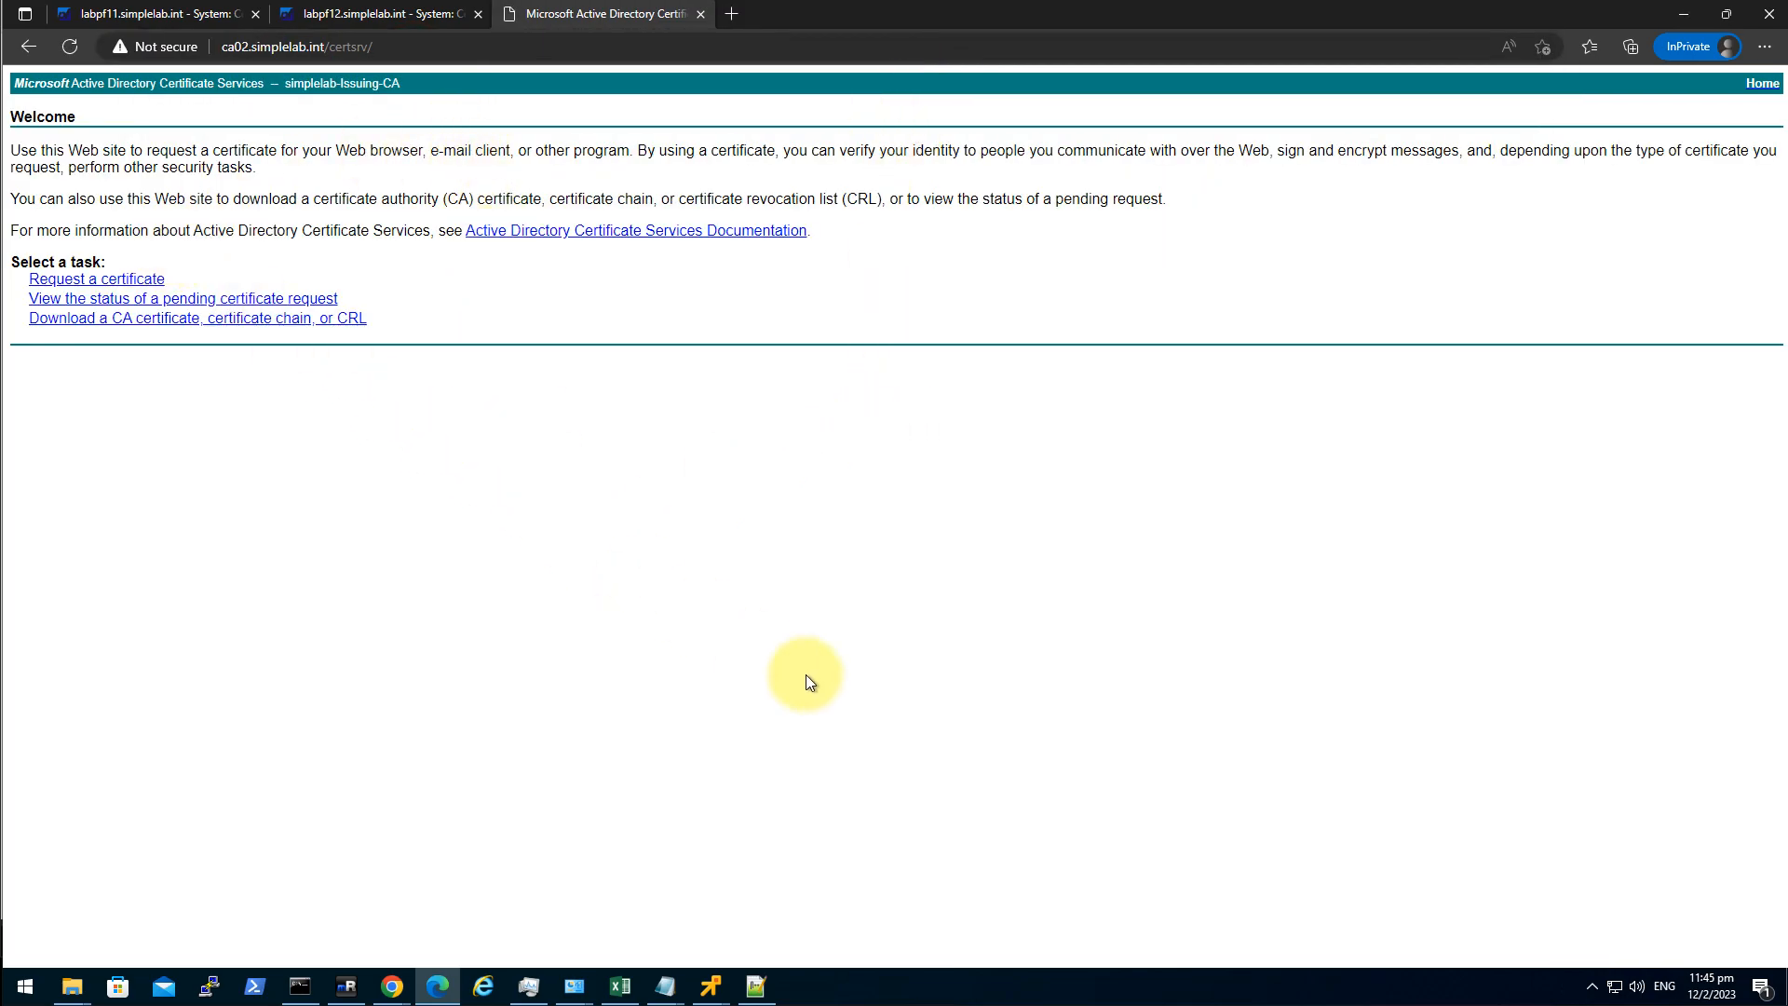
{"action": "left_click", "coordinate": [117, 279]}
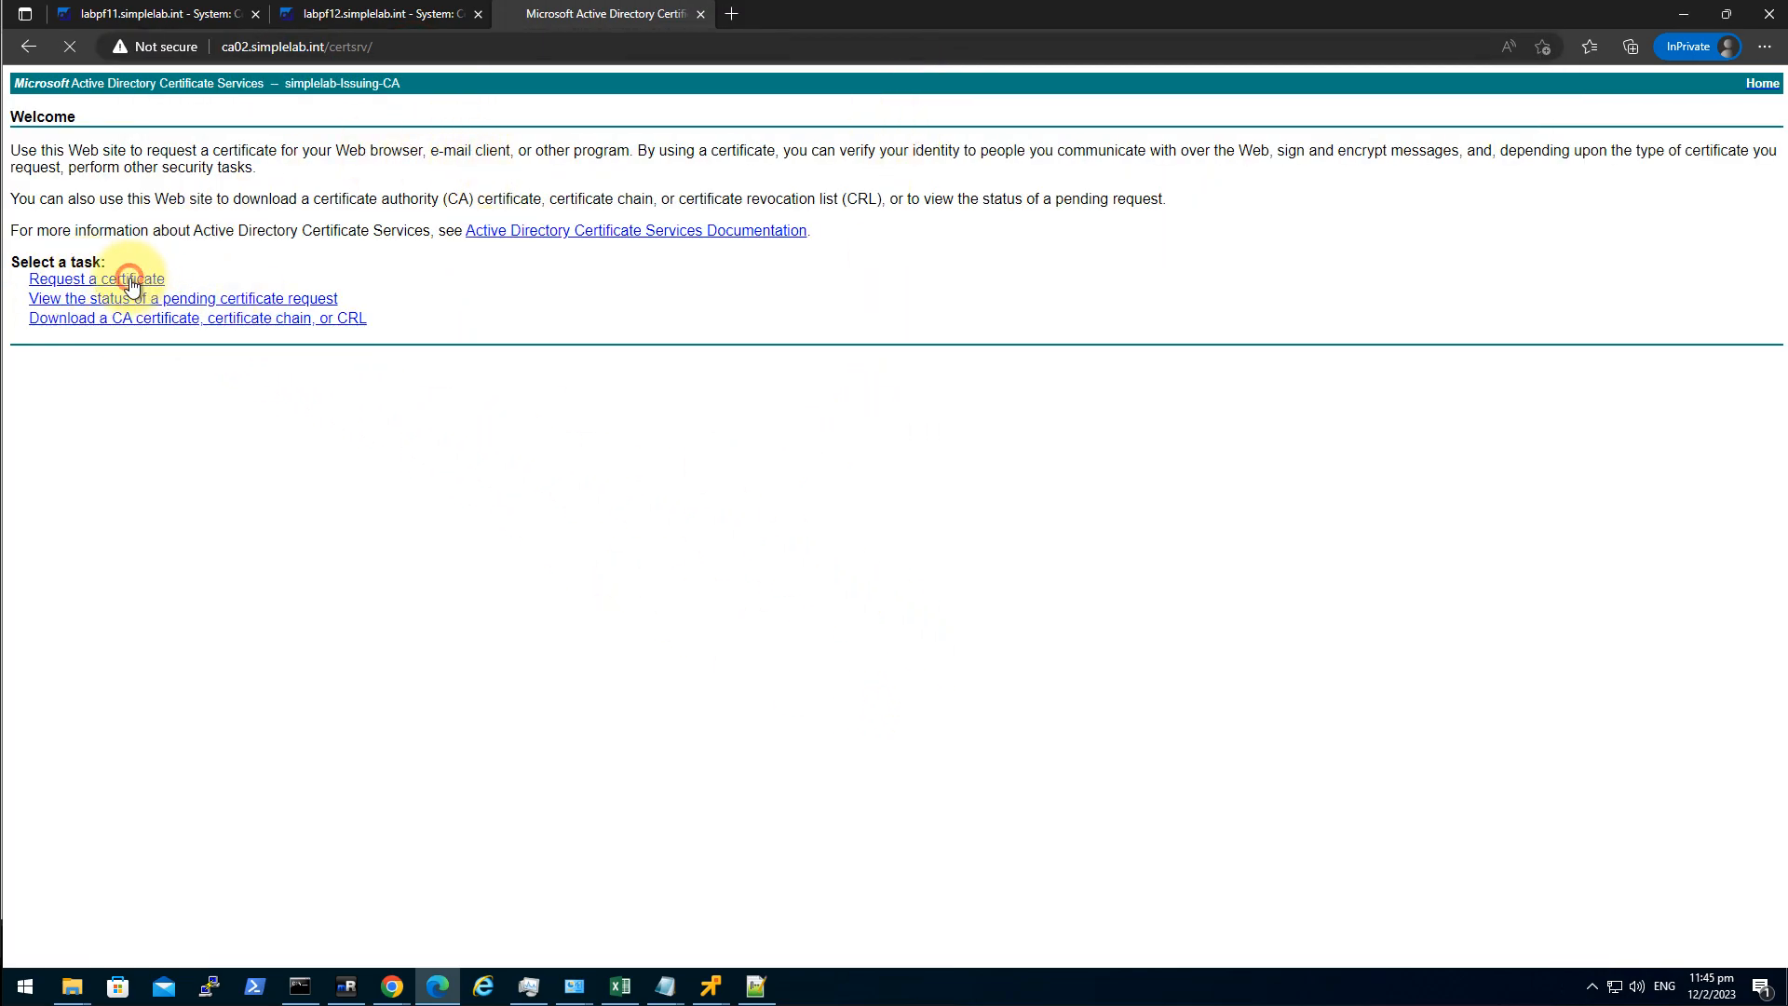
{"action": "left_click", "coordinate": [194, 202]}
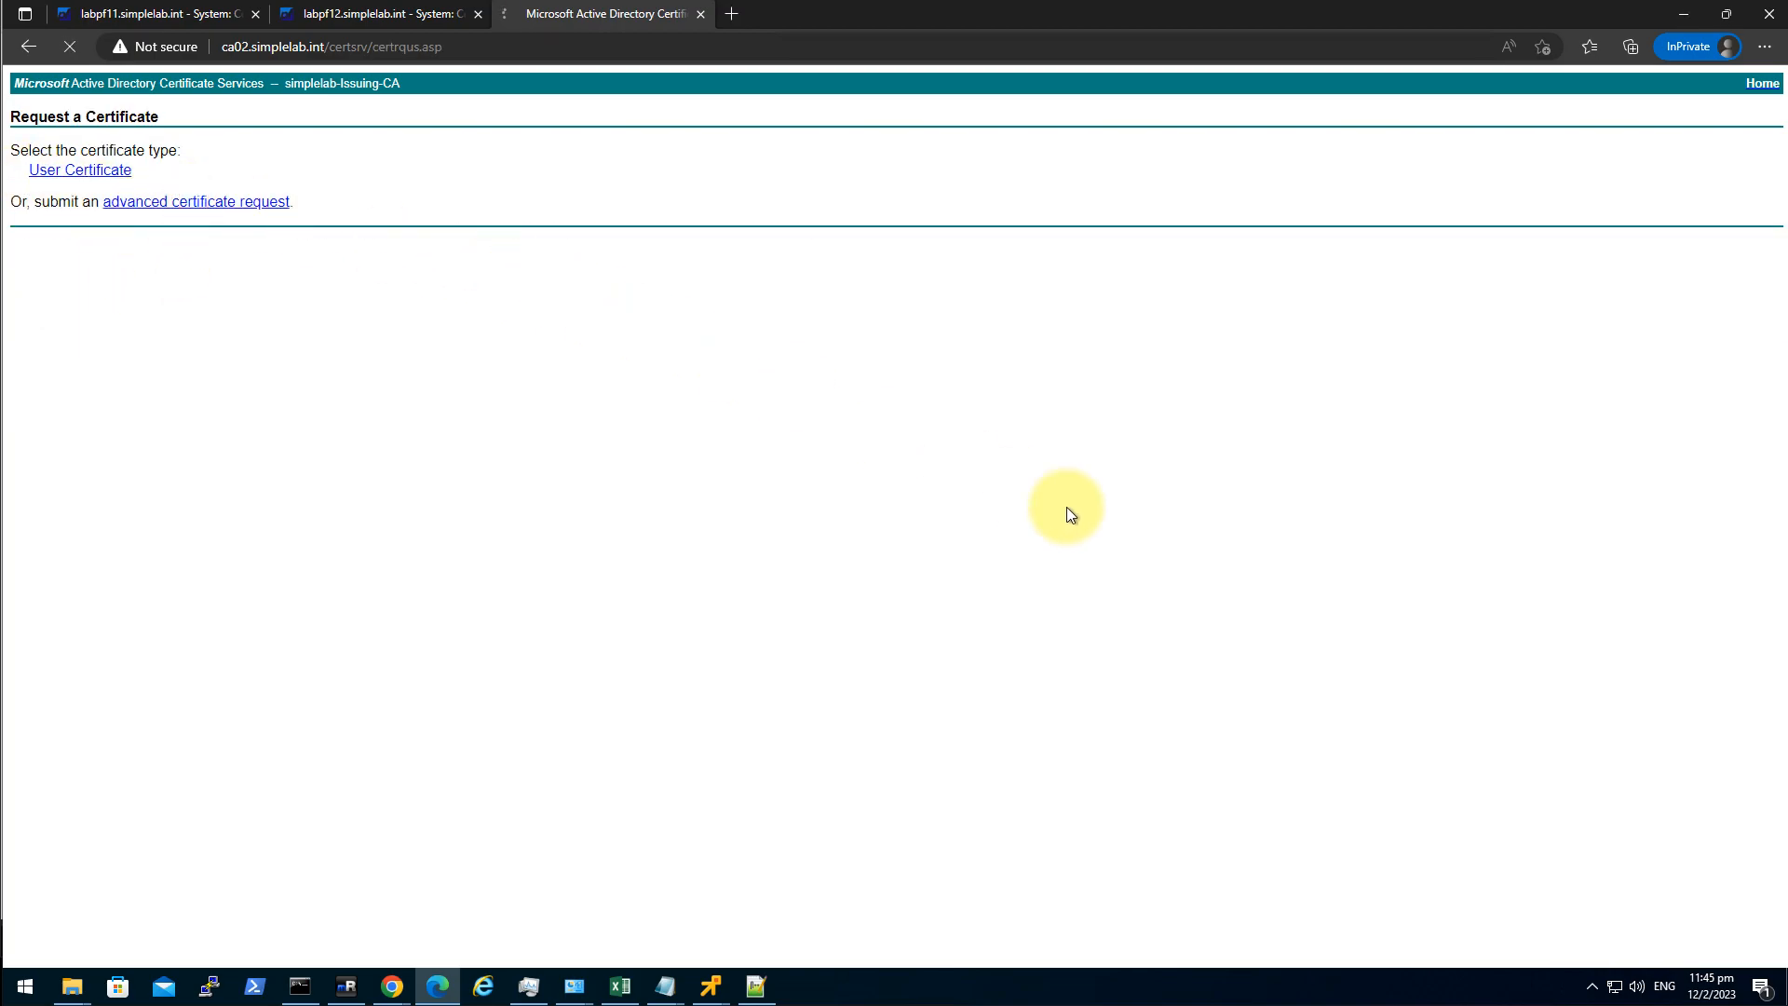
Paste the pfSense CSR into the request with the Web Server template and submit it.
{"action": "left_click", "coordinate": [772, 993]}
{"action": "right_click", "coordinate": [801, 454]}
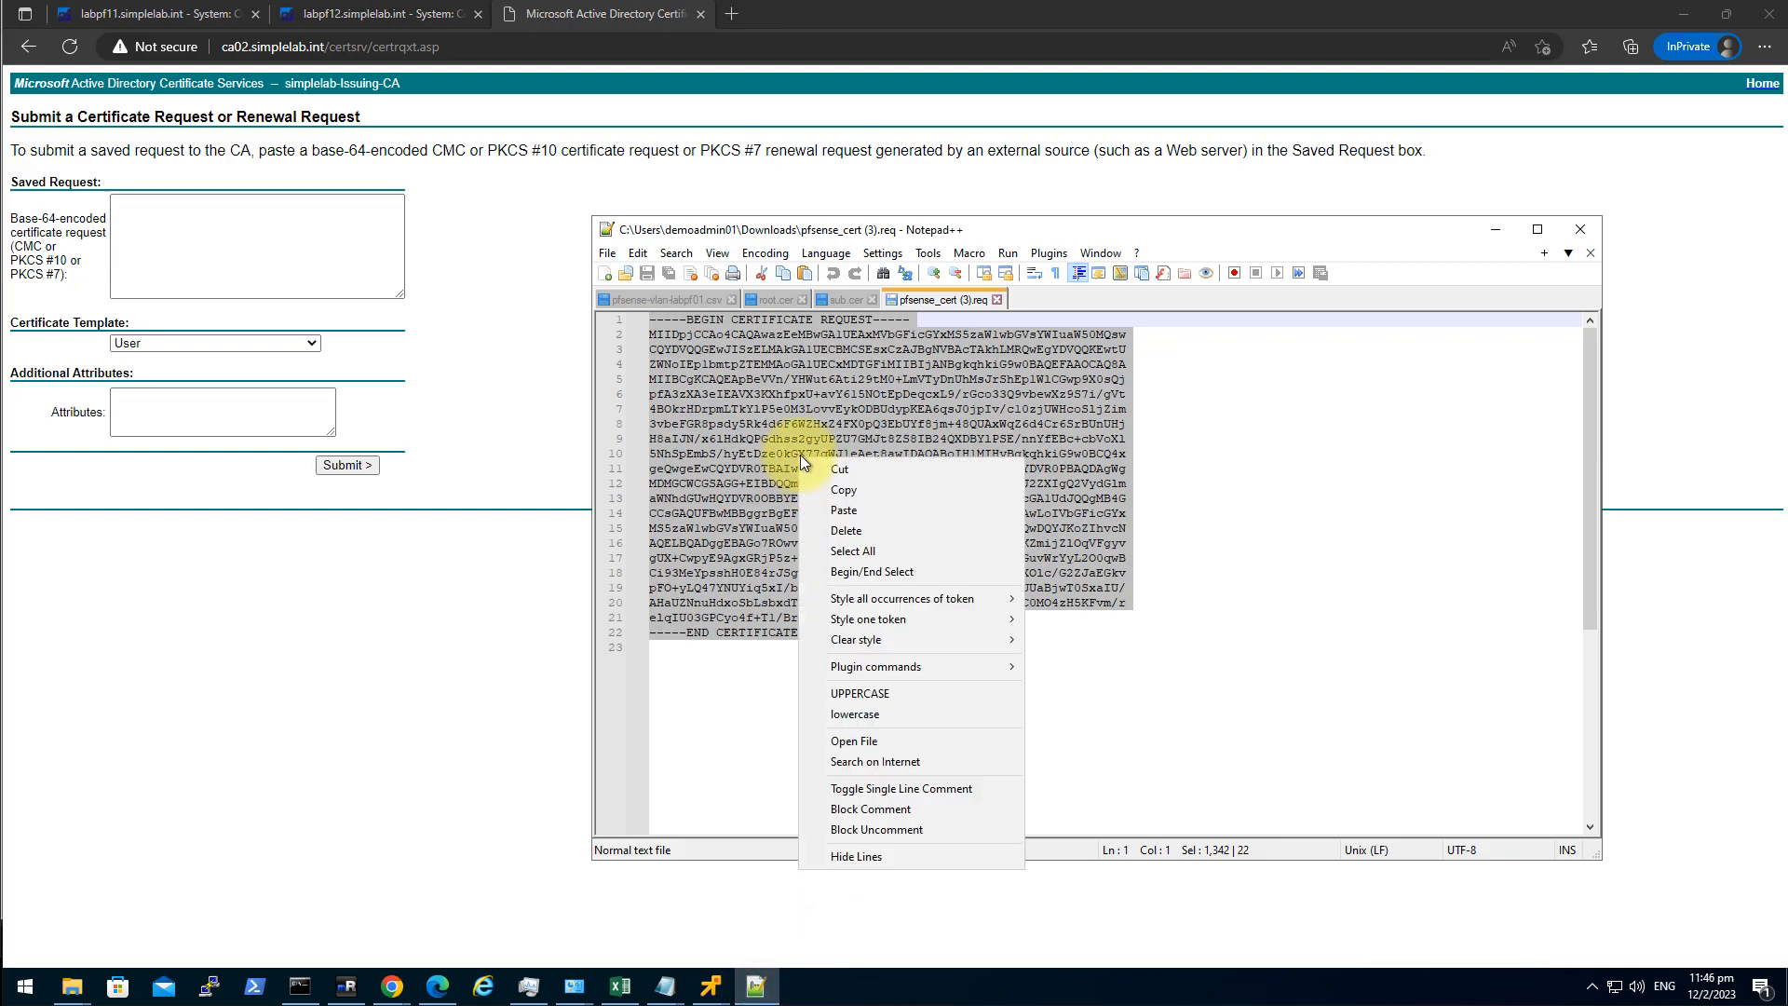
{"action": "left_click", "coordinate": [881, 493]}
{"action": "left_click", "coordinate": [314, 253]}
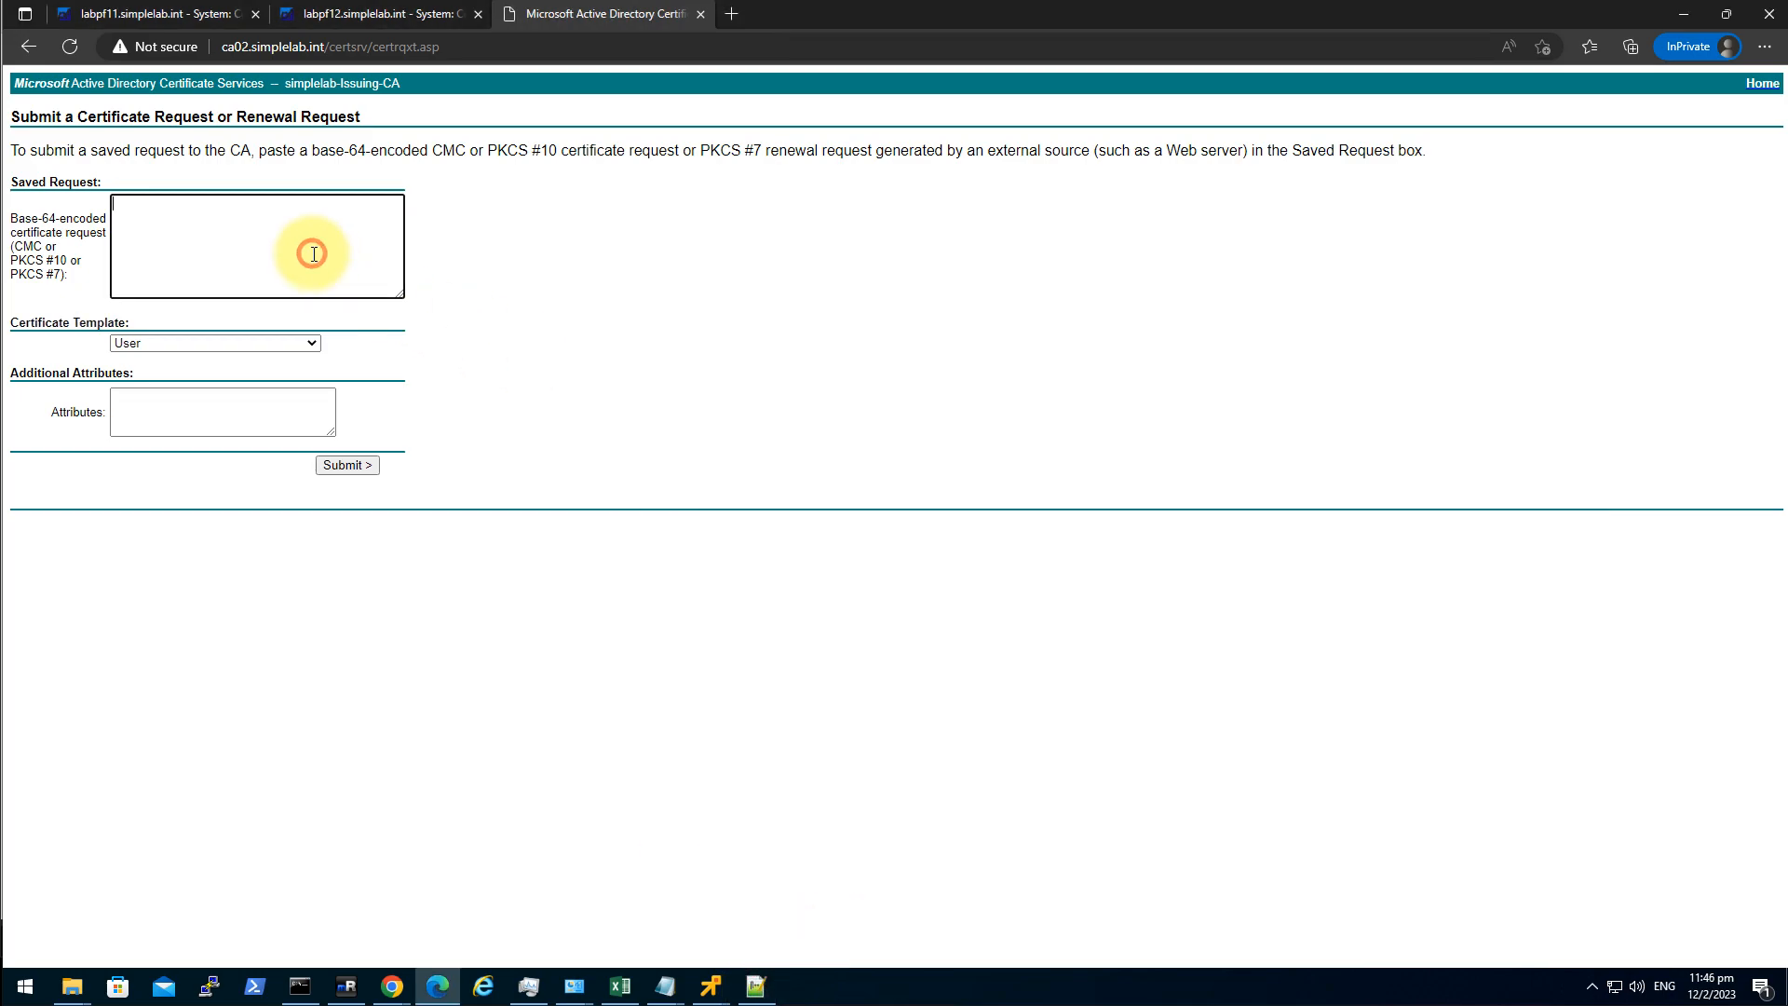
{"action": "key", "text": "ctrl+v"}
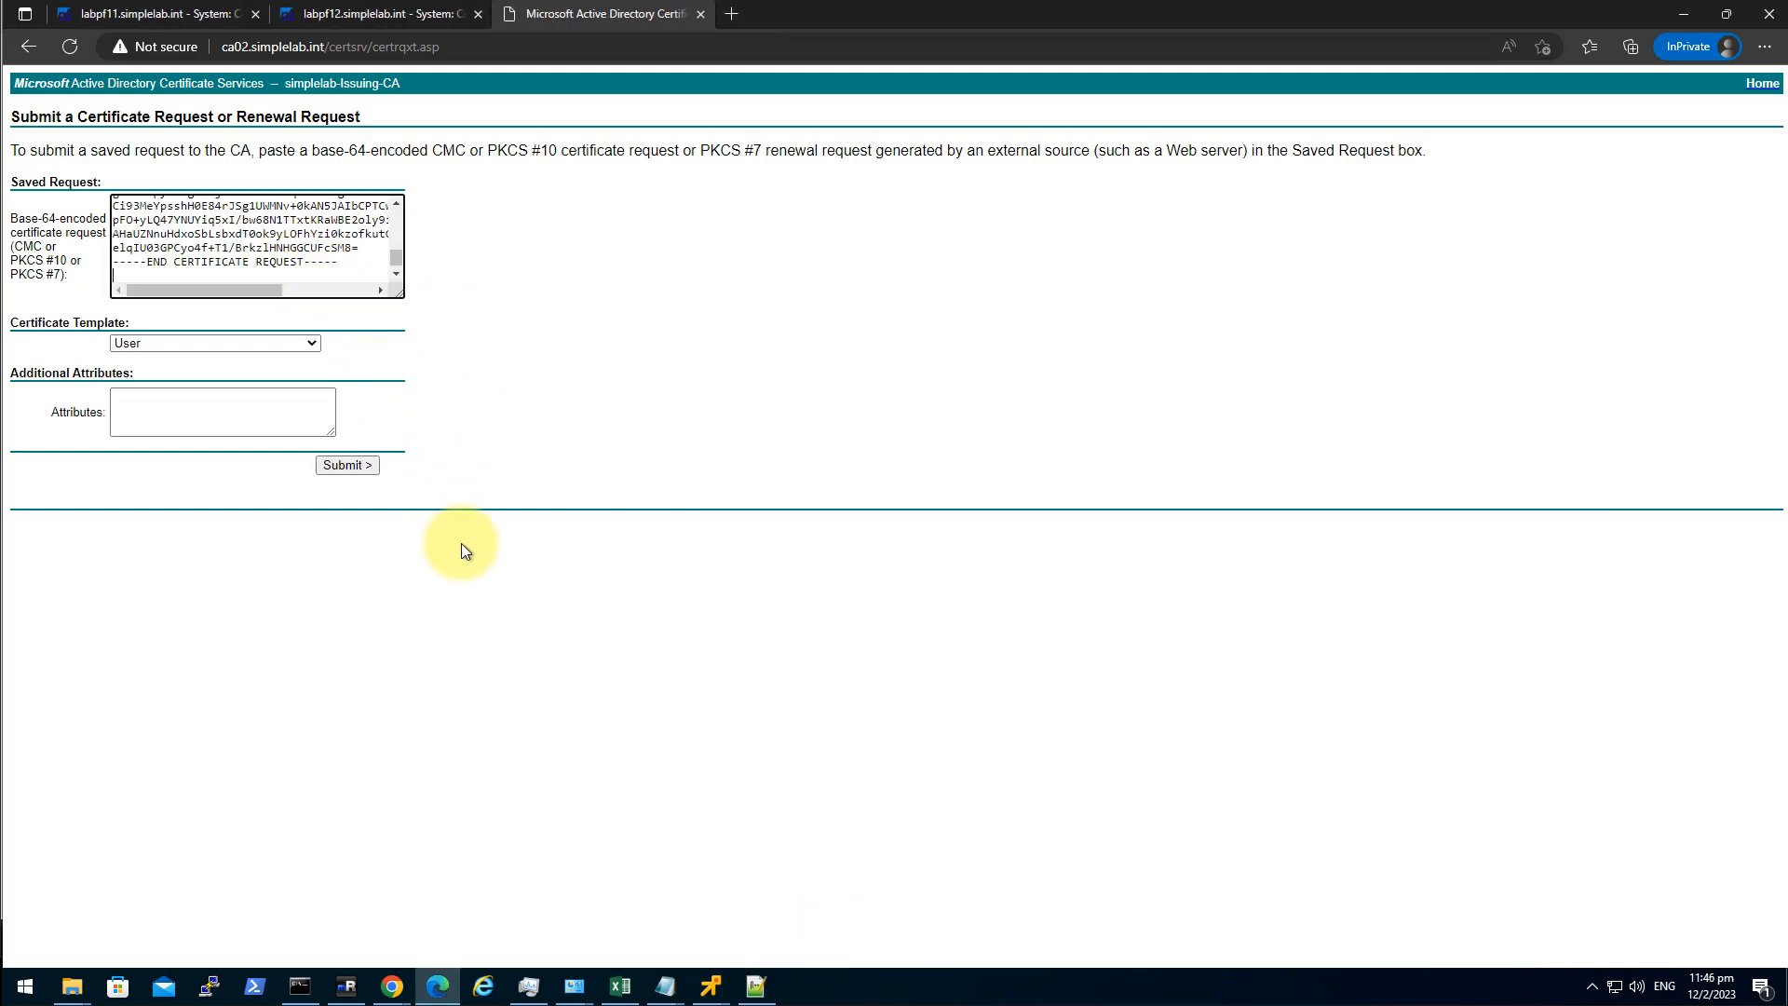
{"action": "left_click", "coordinate": [203, 344]}
{"action": "left_click", "coordinate": [189, 417]}
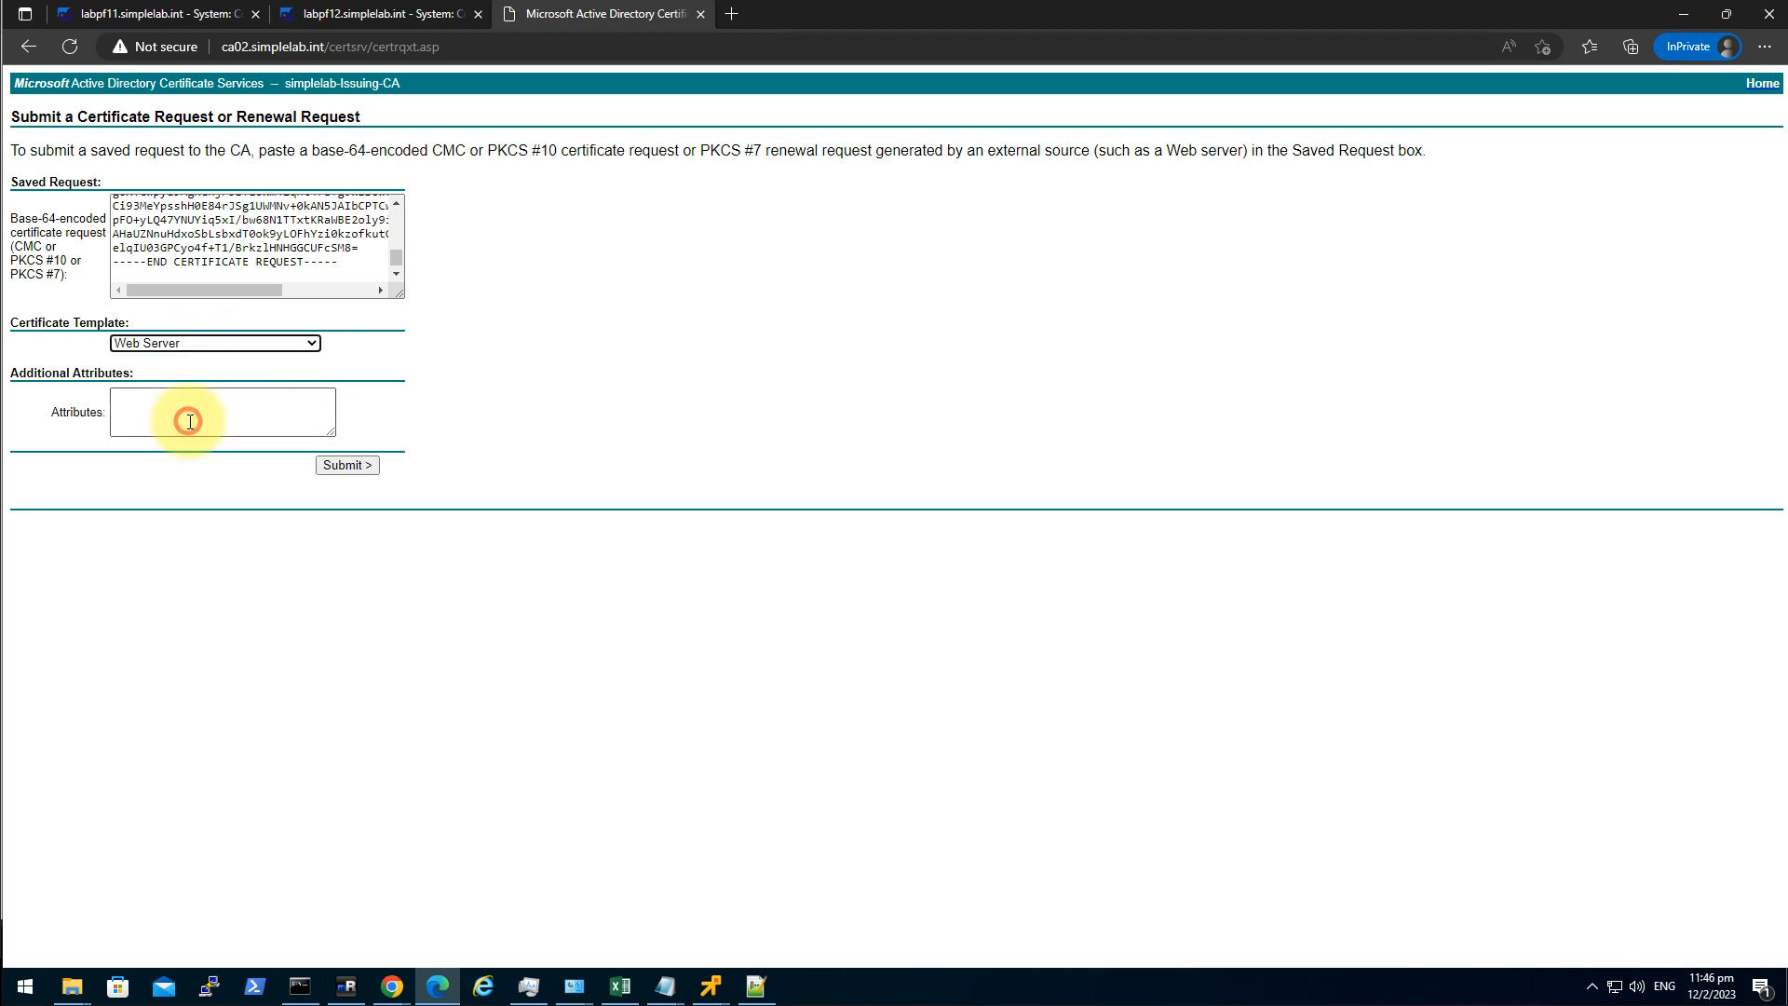
{"action": "left_click", "coordinate": [365, 467]}
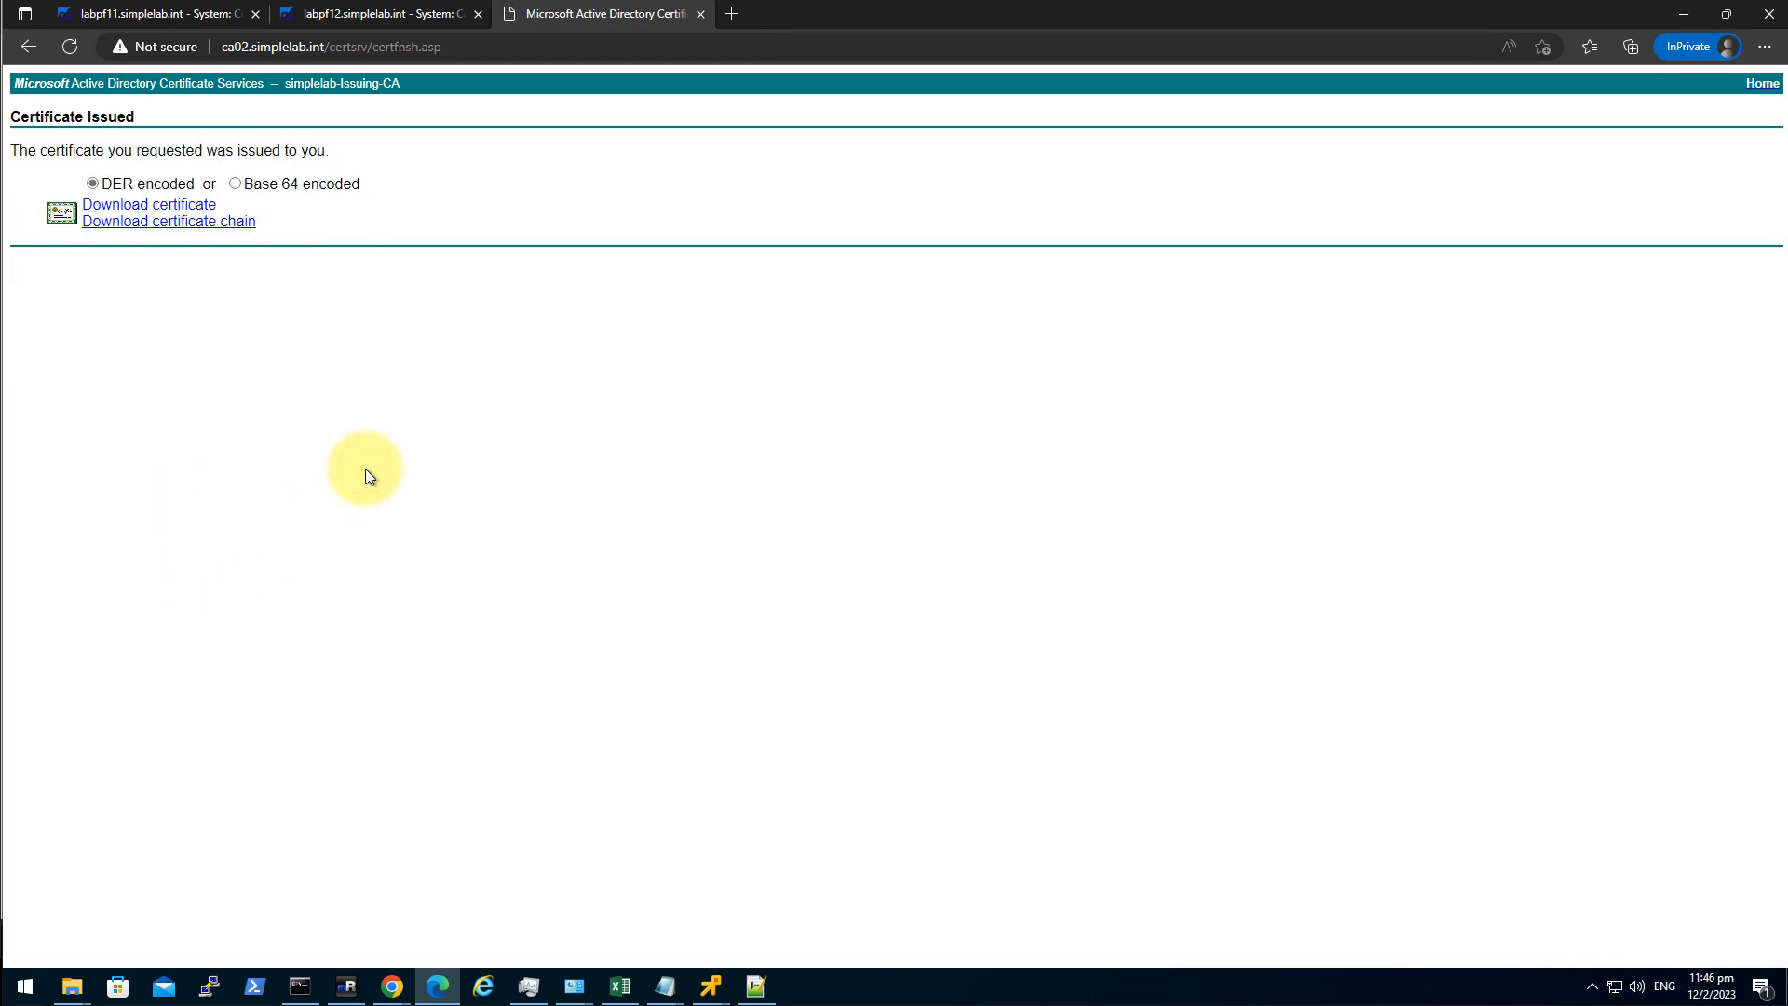
Download the issued certificate as Base 64 and open certnew (1).cer in Notepad++.
{"action": "left_click", "coordinate": [236, 183]}
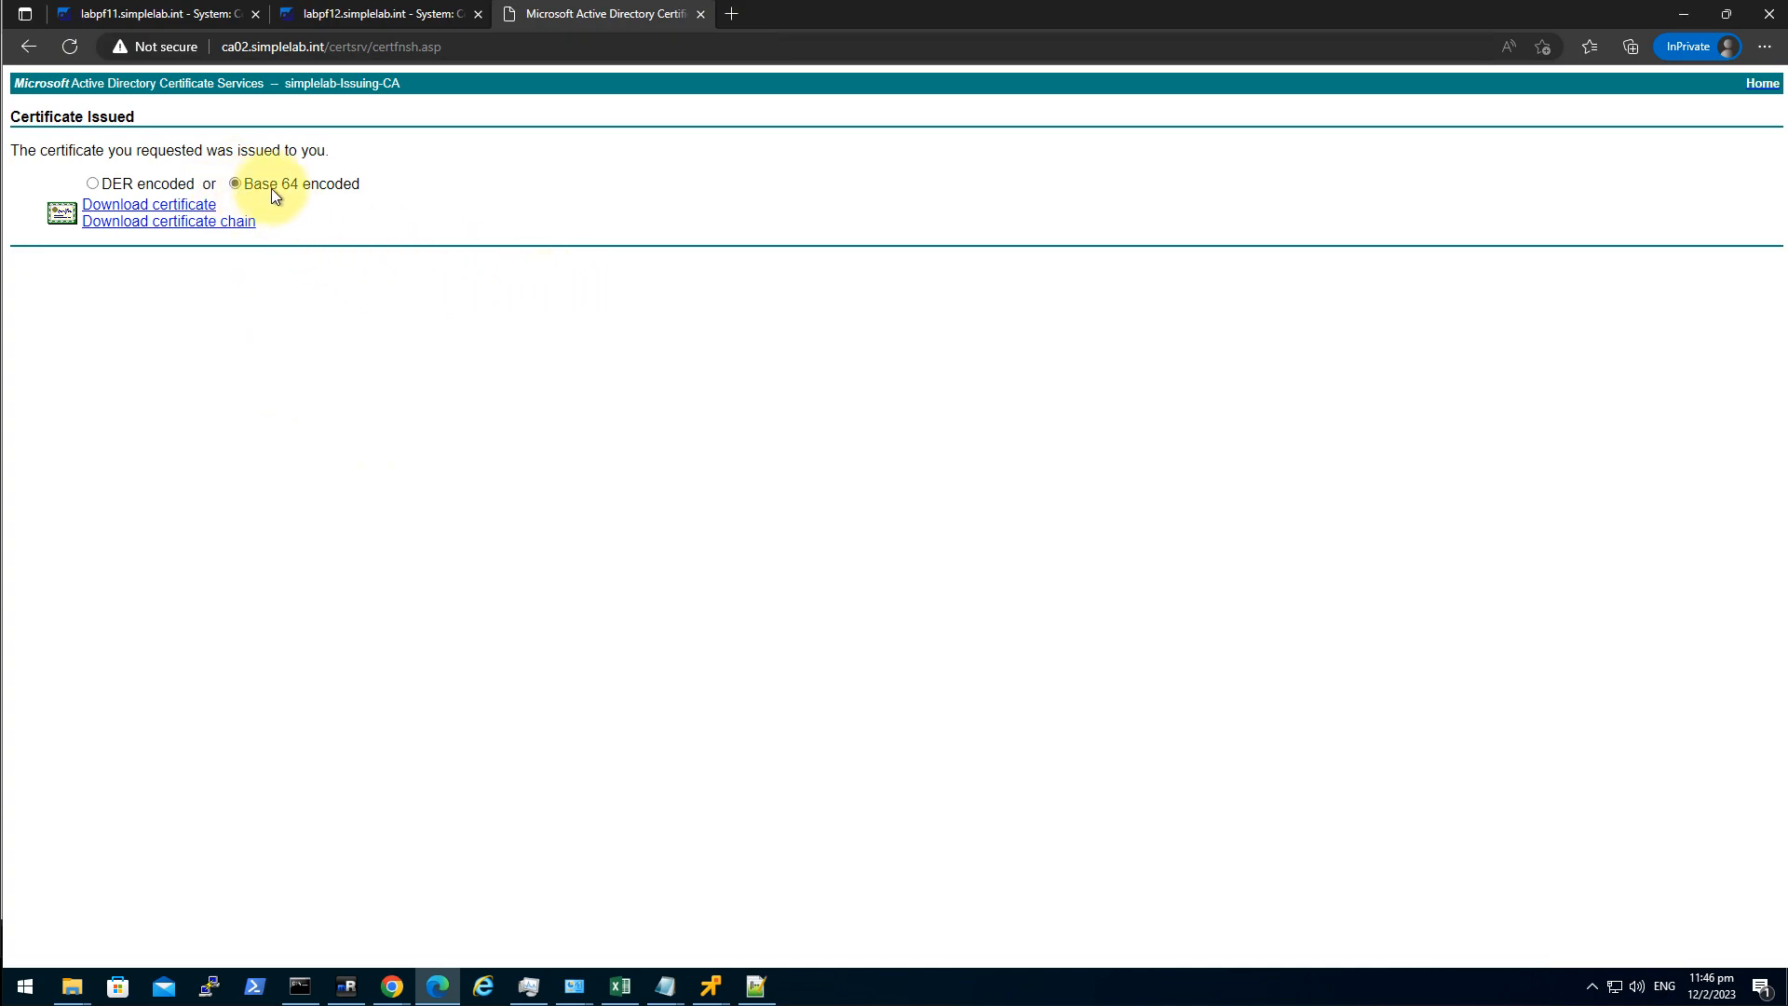
{"action": "left_click", "coordinate": [203, 213]}
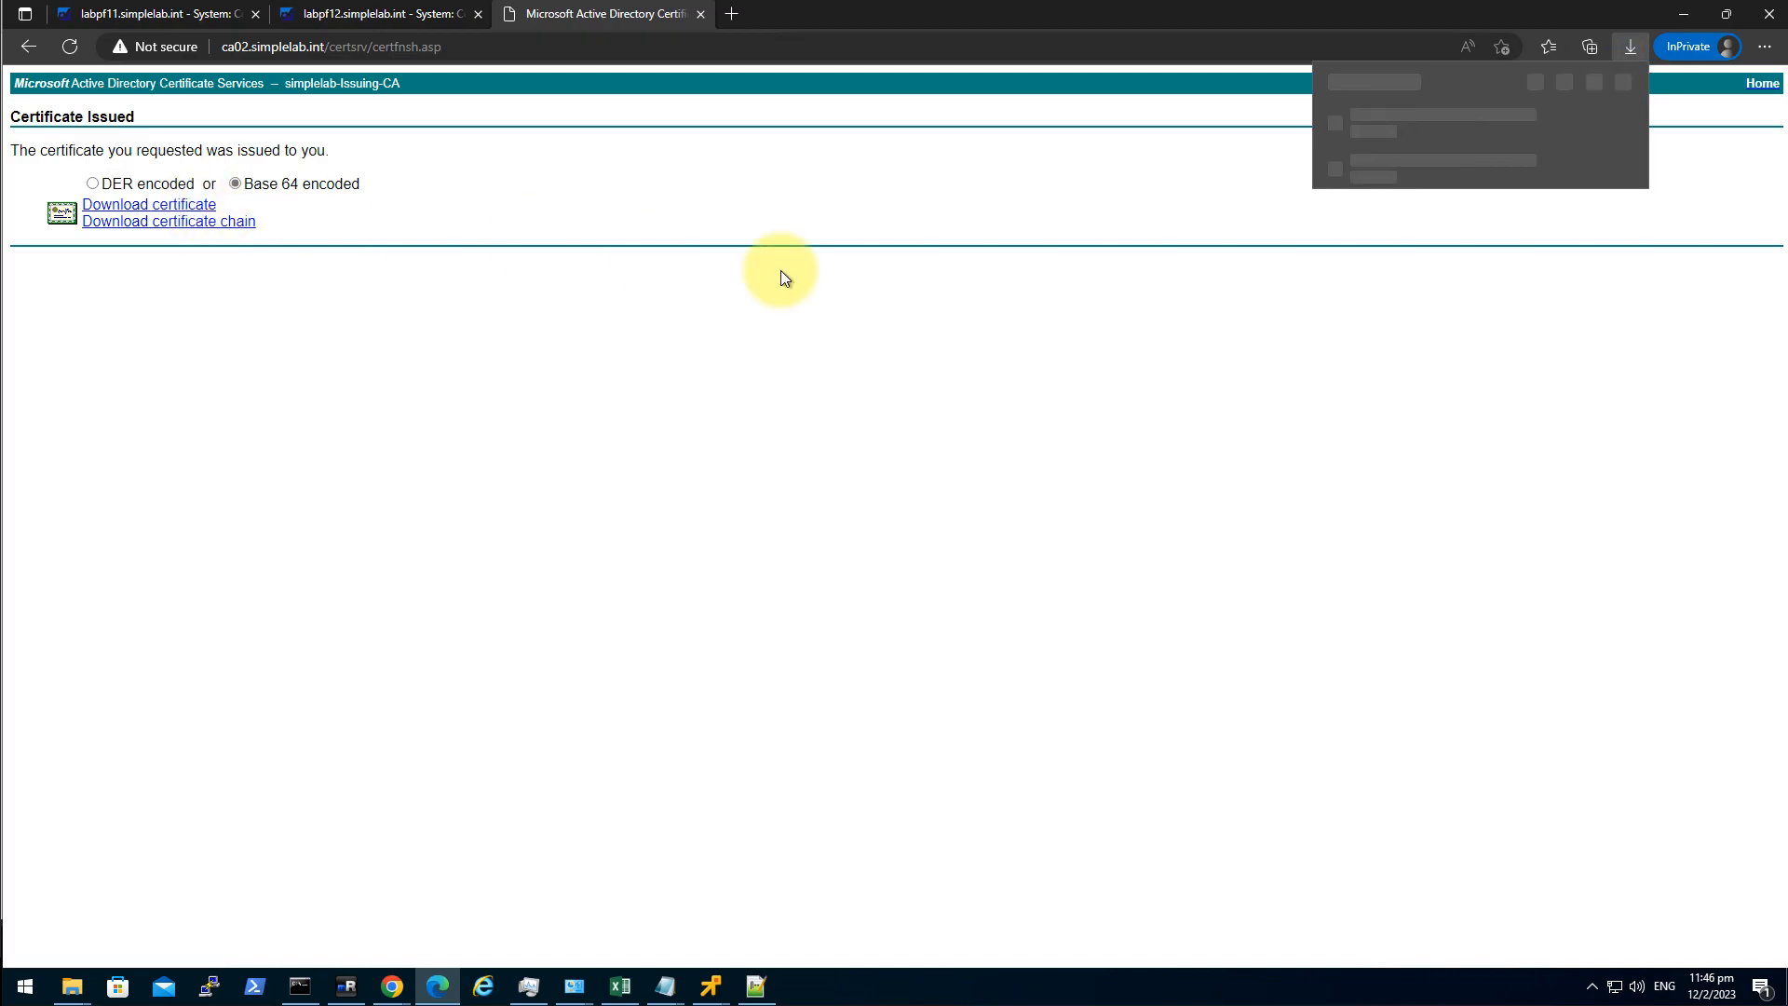
{"action": "left_click", "coordinate": [1565, 123]}
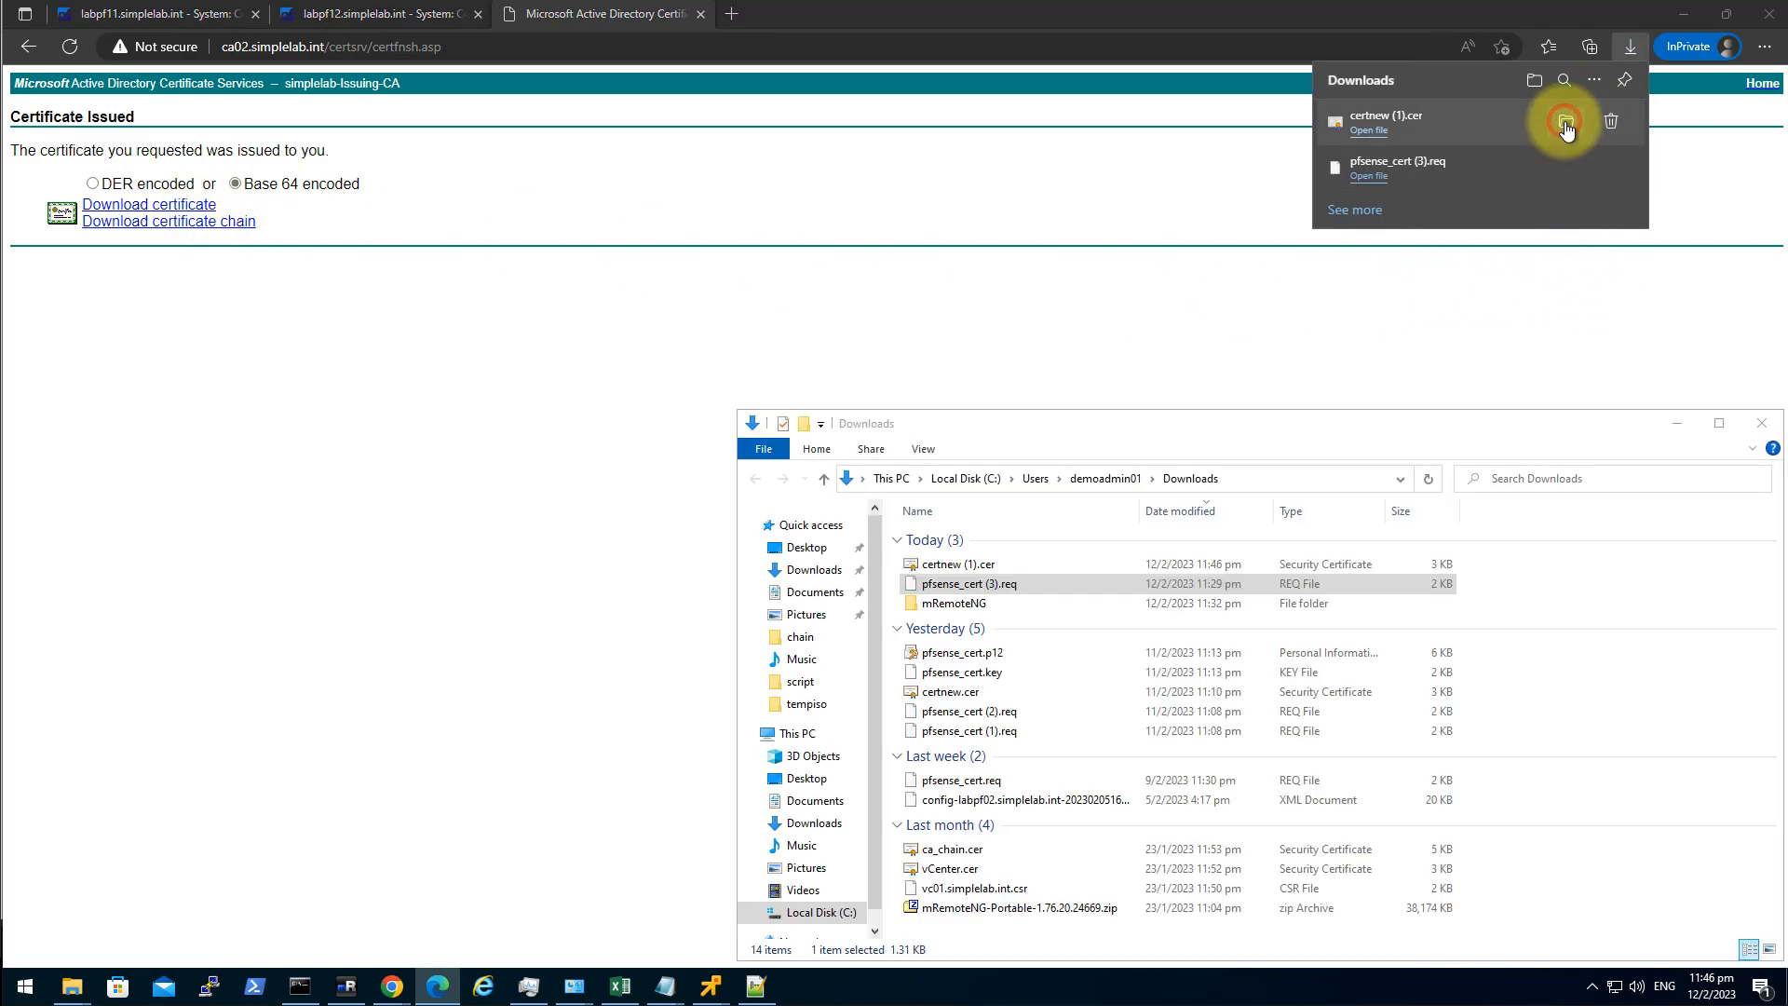
{"action": "left_click", "coordinate": [974, 566]}
{"action": "right_click", "coordinate": [974, 566]}
{"action": "left_click", "coordinate": [790, 658]}
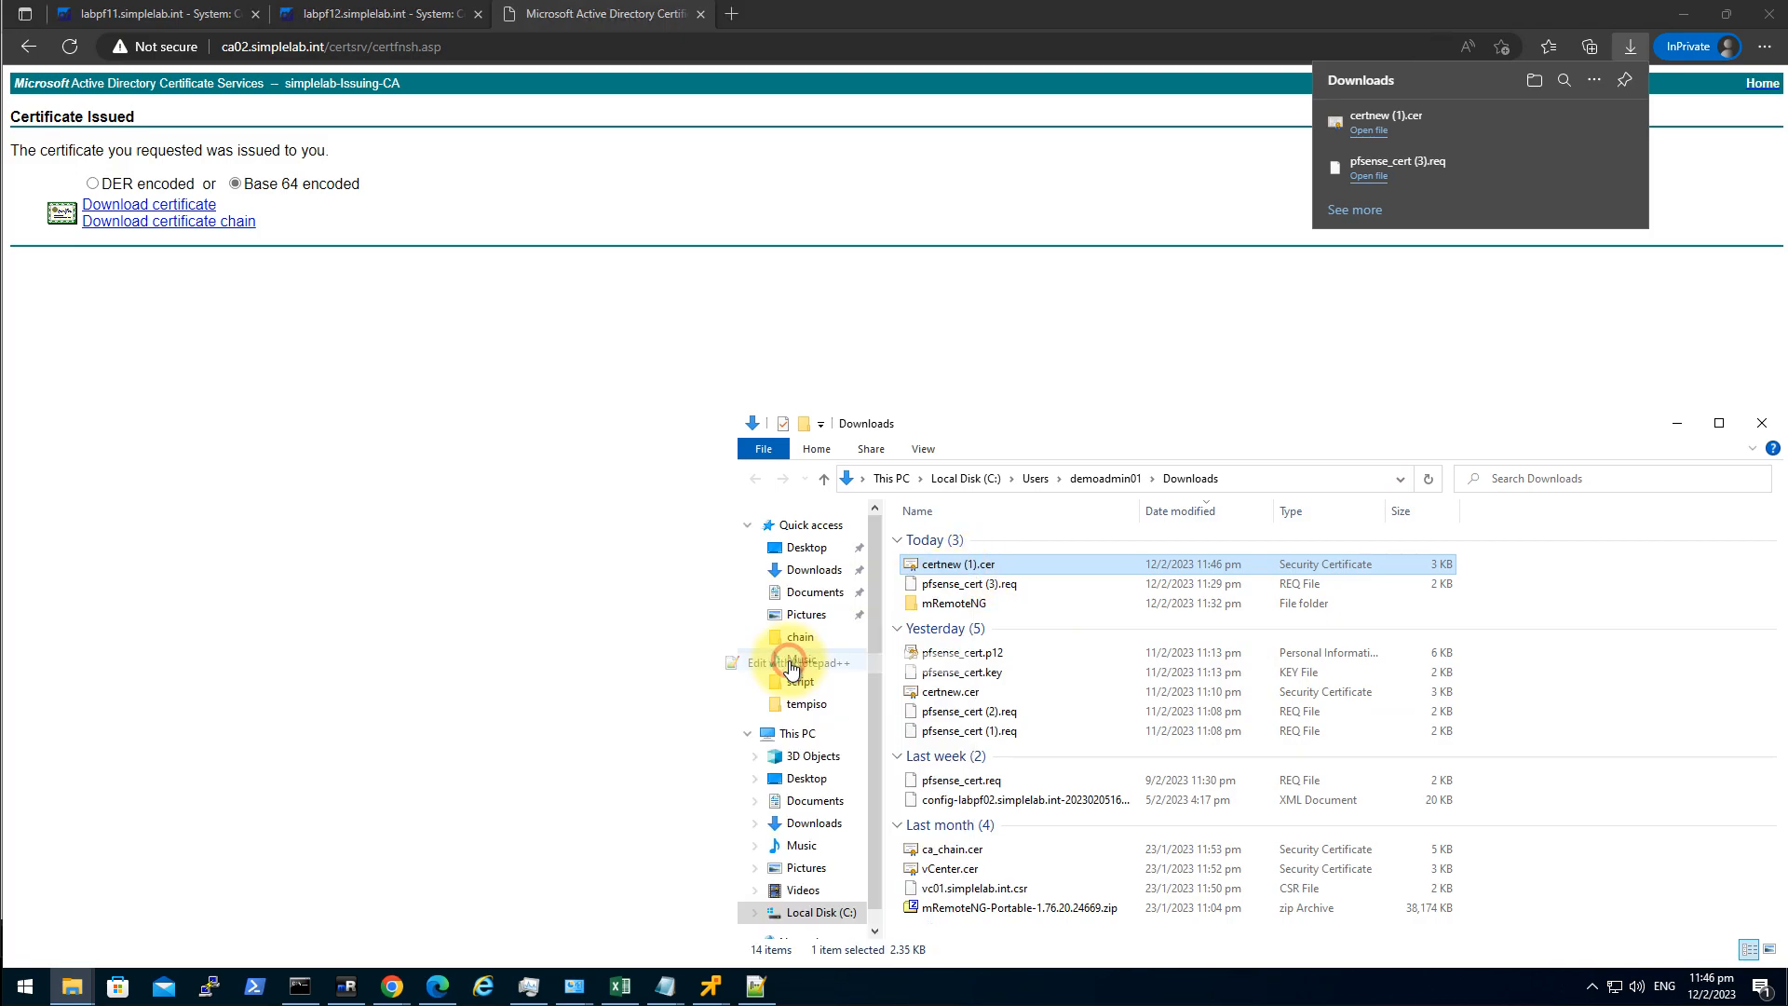
Copy the entire certificate text from Notepad++ and return to labpf11's certificate manager.
{"action": "key", "text": "ctrl+a"}
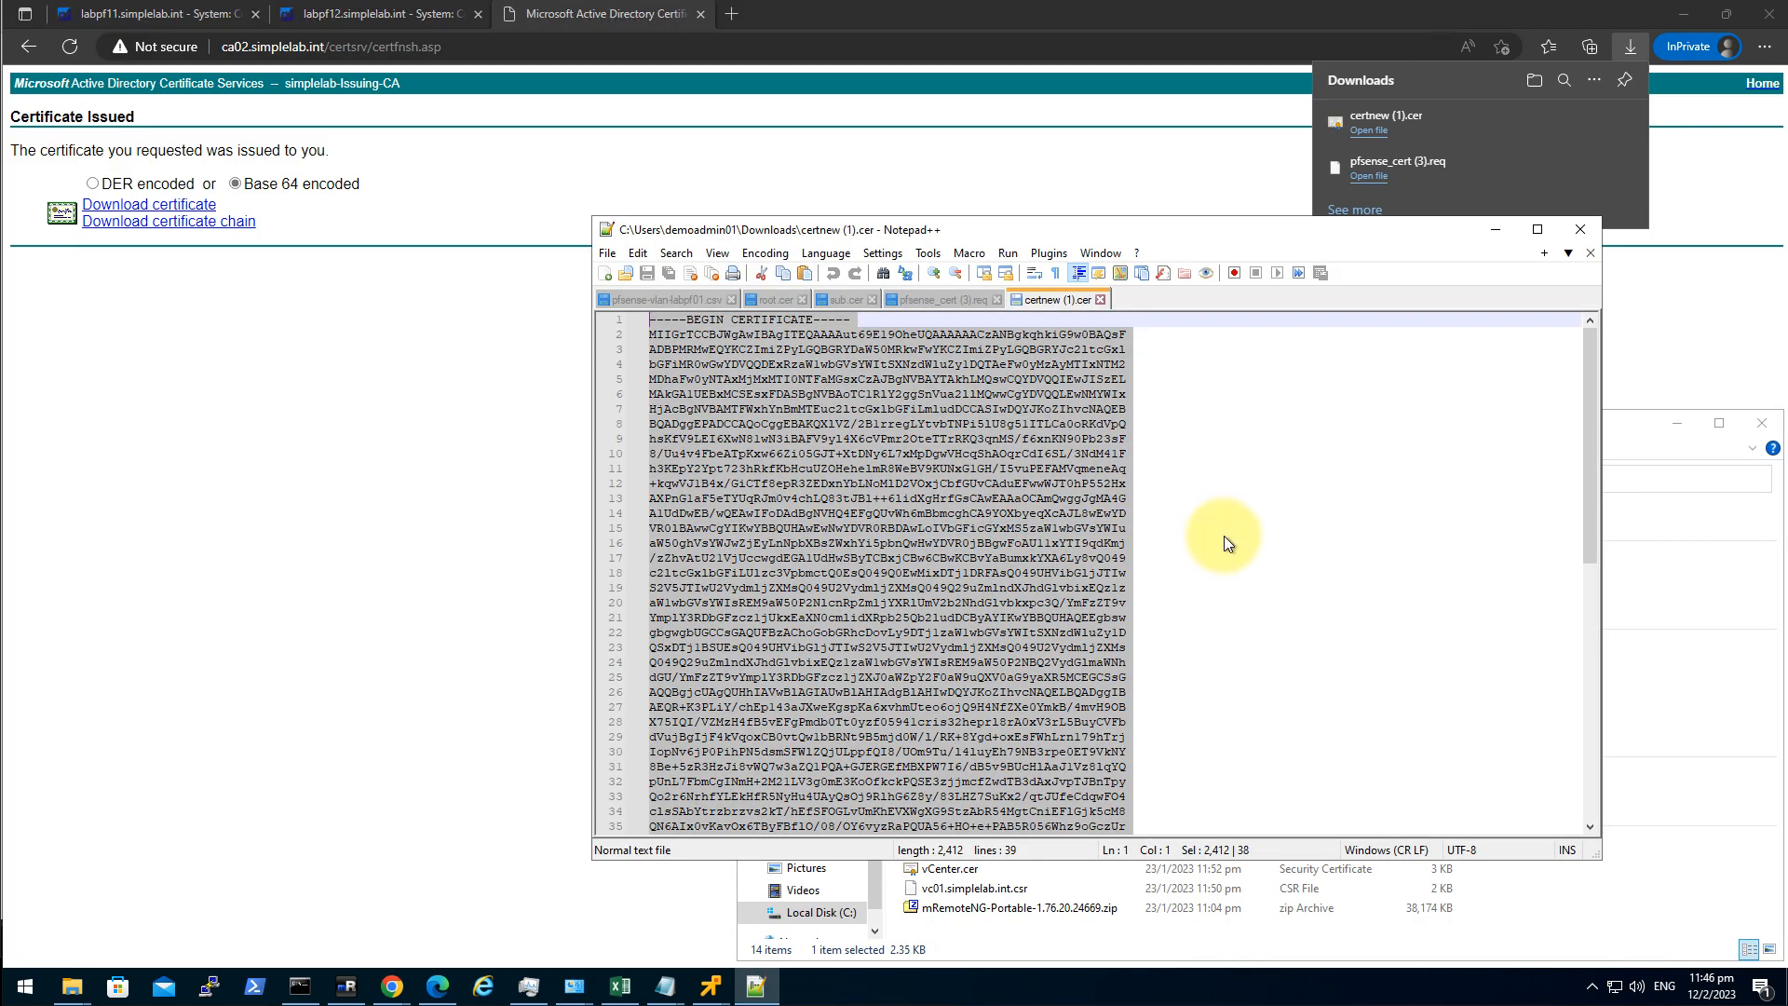
{"action": "right_click", "coordinate": [980, 490]}
{"action": "left_click", "coordinate": [1039, 523]}
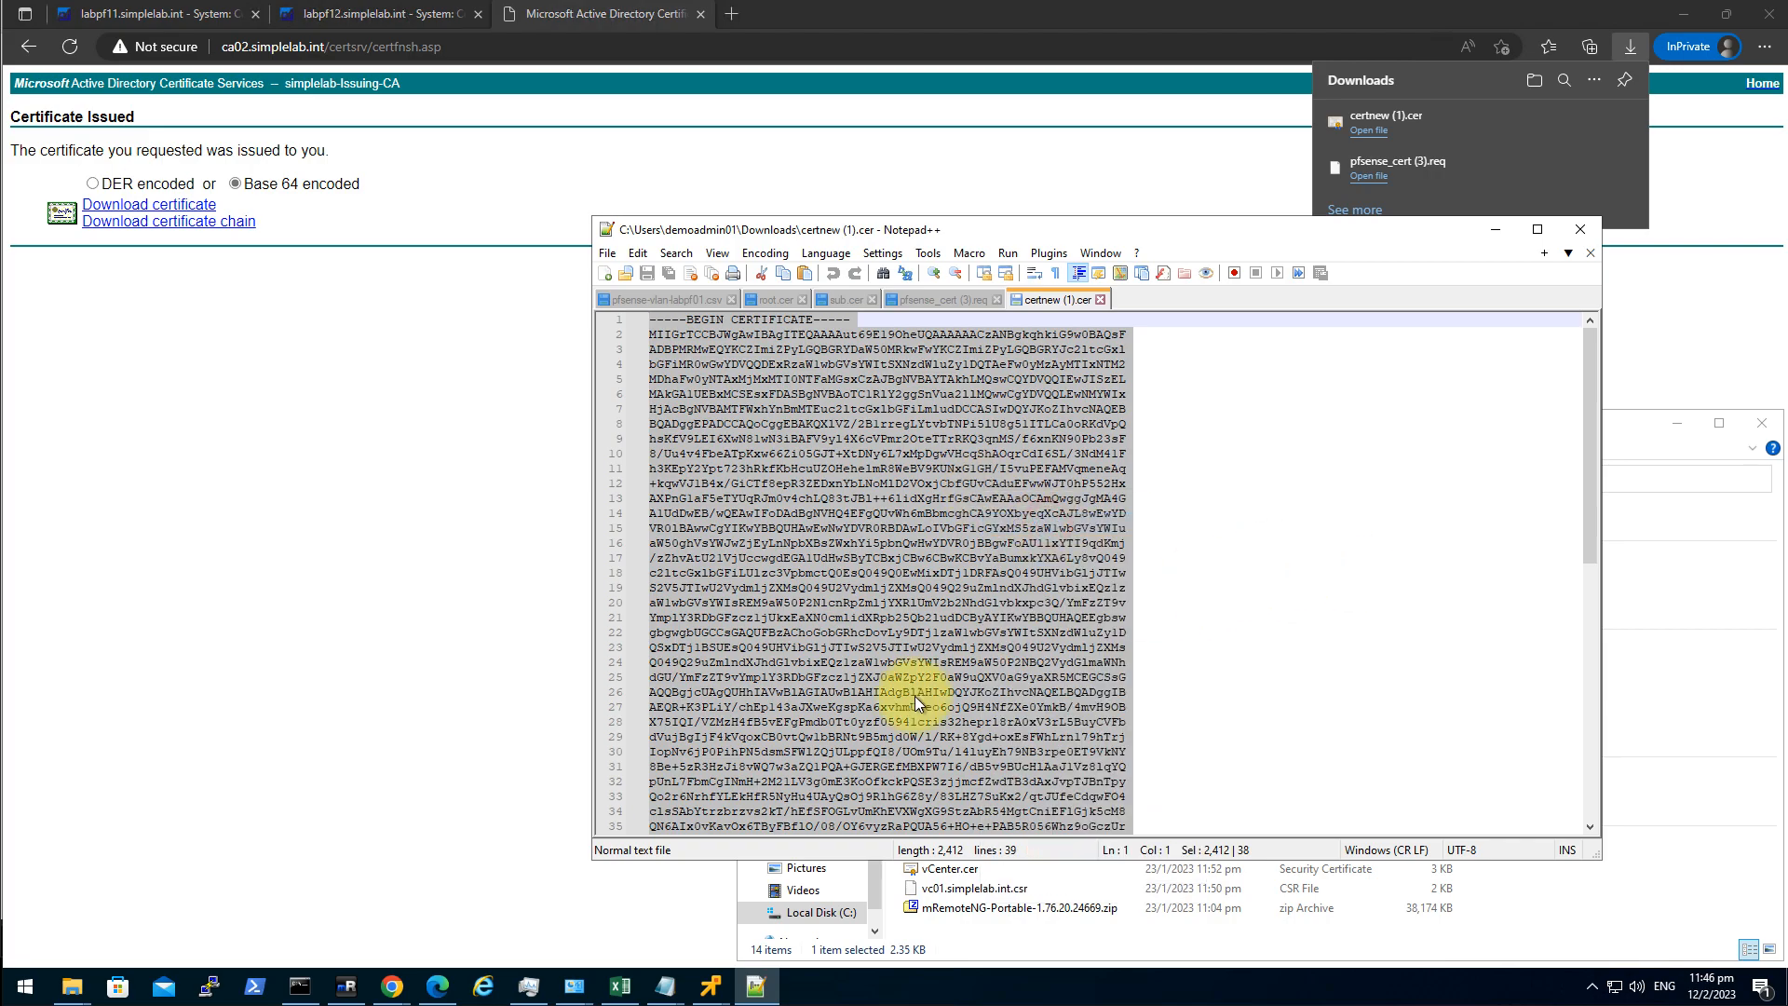
{"action": "left_click", "coordinate": [430, 980]}
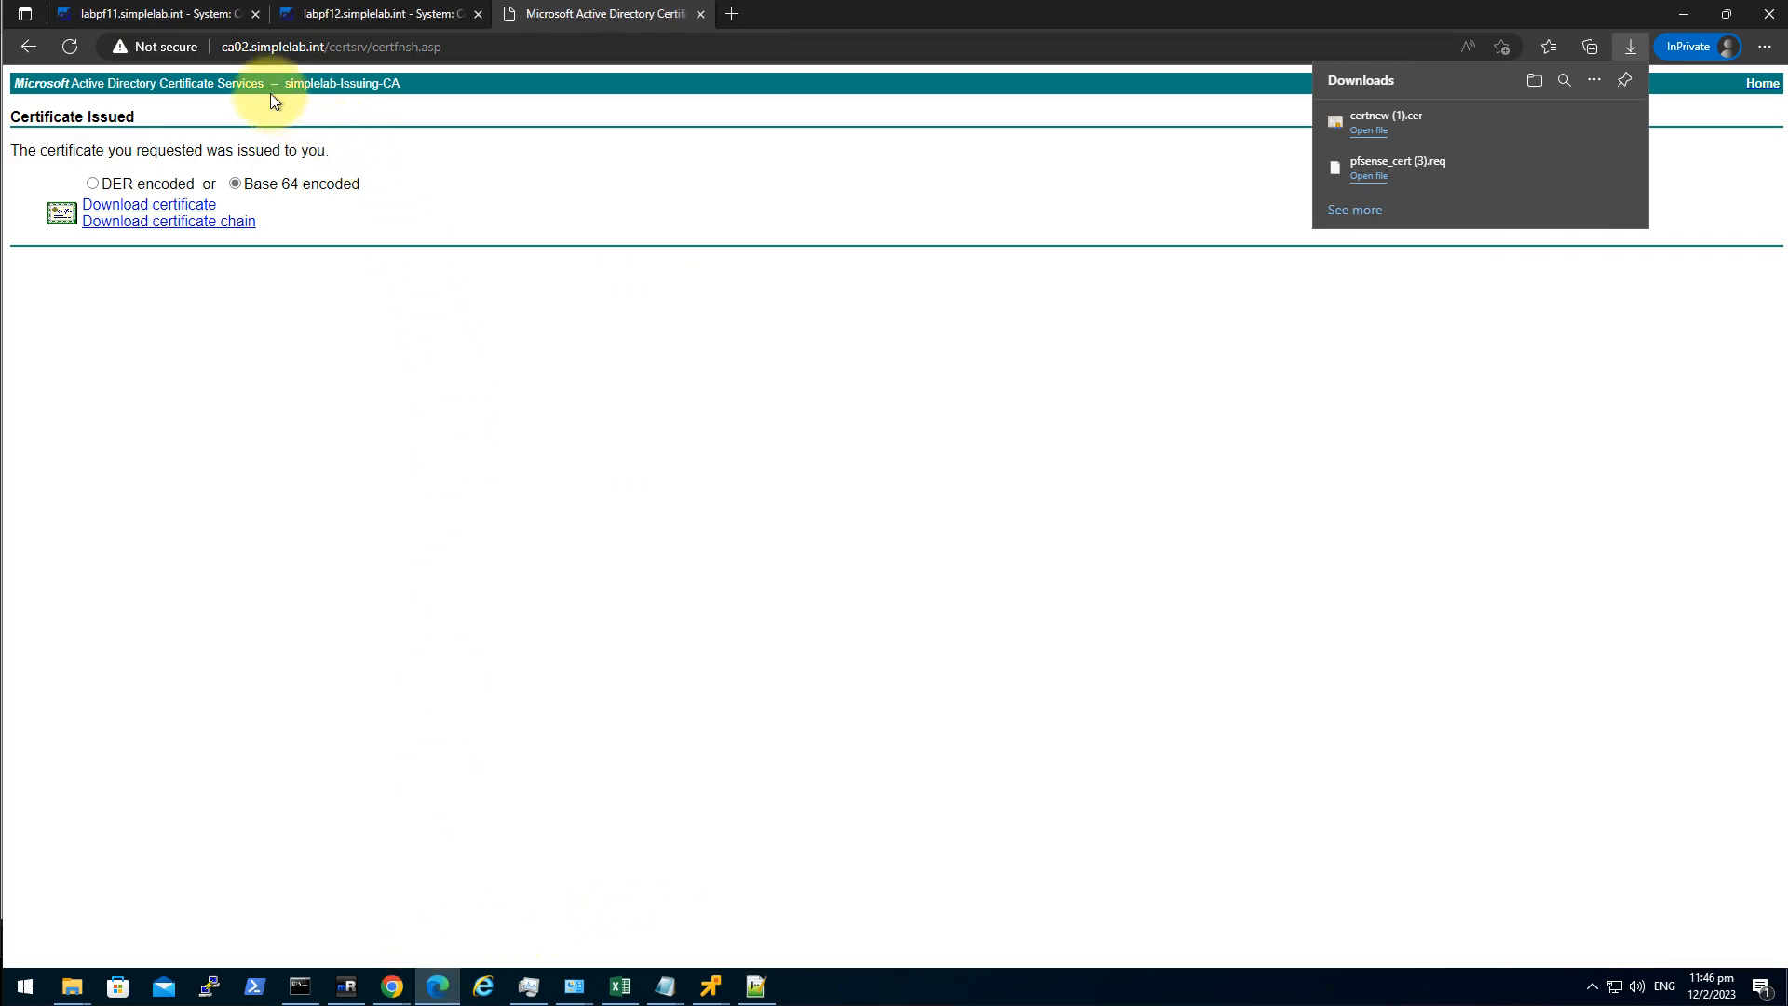
{"action": "left_click", "coordinate": [165, 19]}
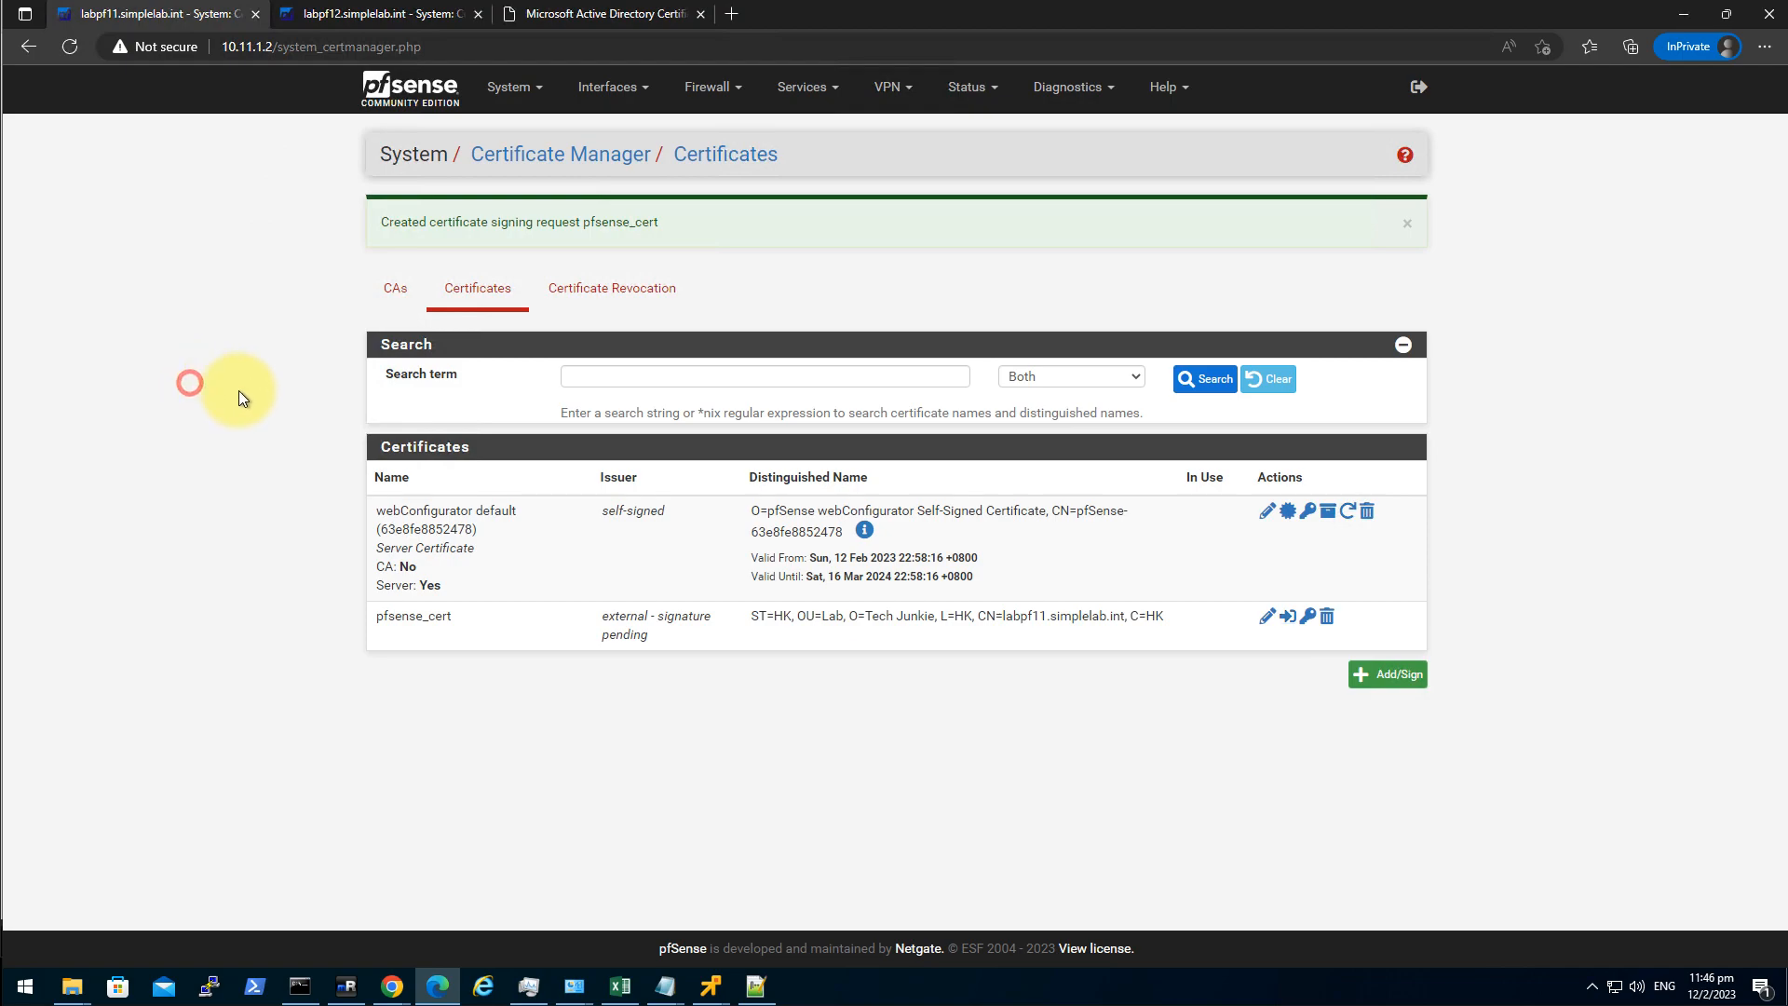
Complete the pending pfsense_cert request by pasting the issued certificate and saving it.
{"action": "left_click", "coordinate": [1266, 617]}
{"action": "left_click", "coordinate": [633, 485]}
{"action": "key", "text": "ctrl+v"}
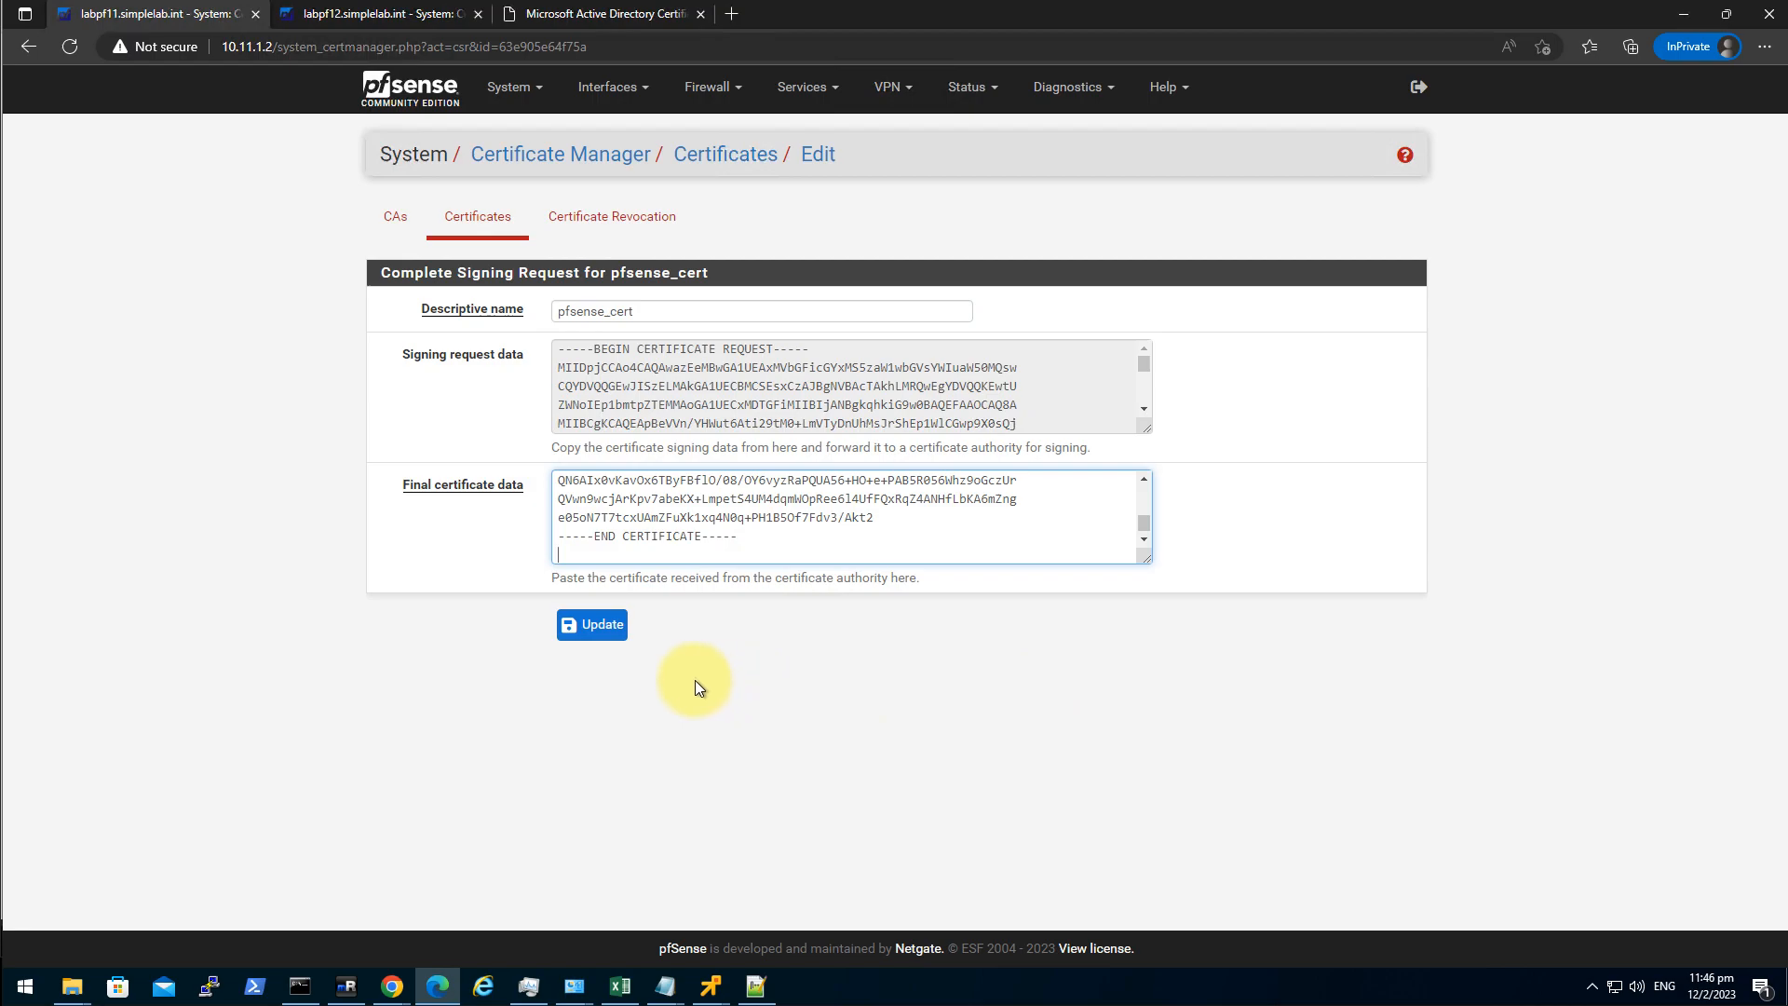
{"action": "left_click", "coordinate": [596, 626]}
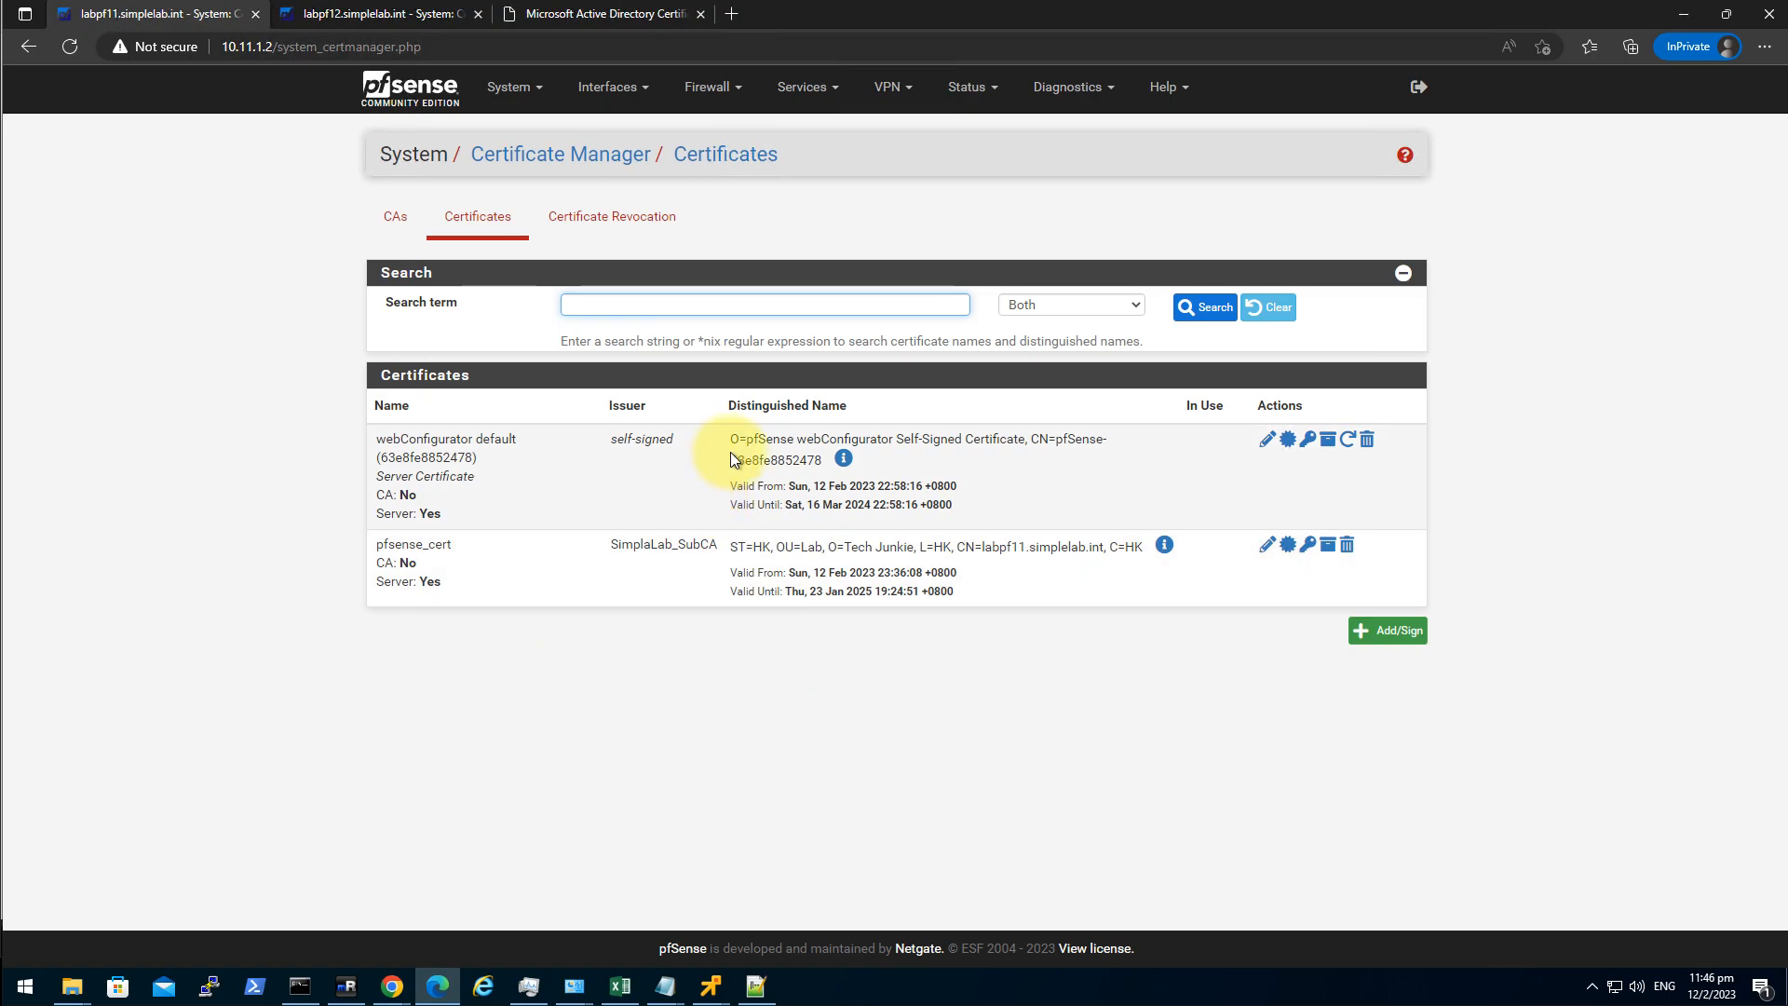
Review labpf12's certificate list, then return to labpf11's System settings.
{"action": "left_click", "coordinate": [336, 20]}
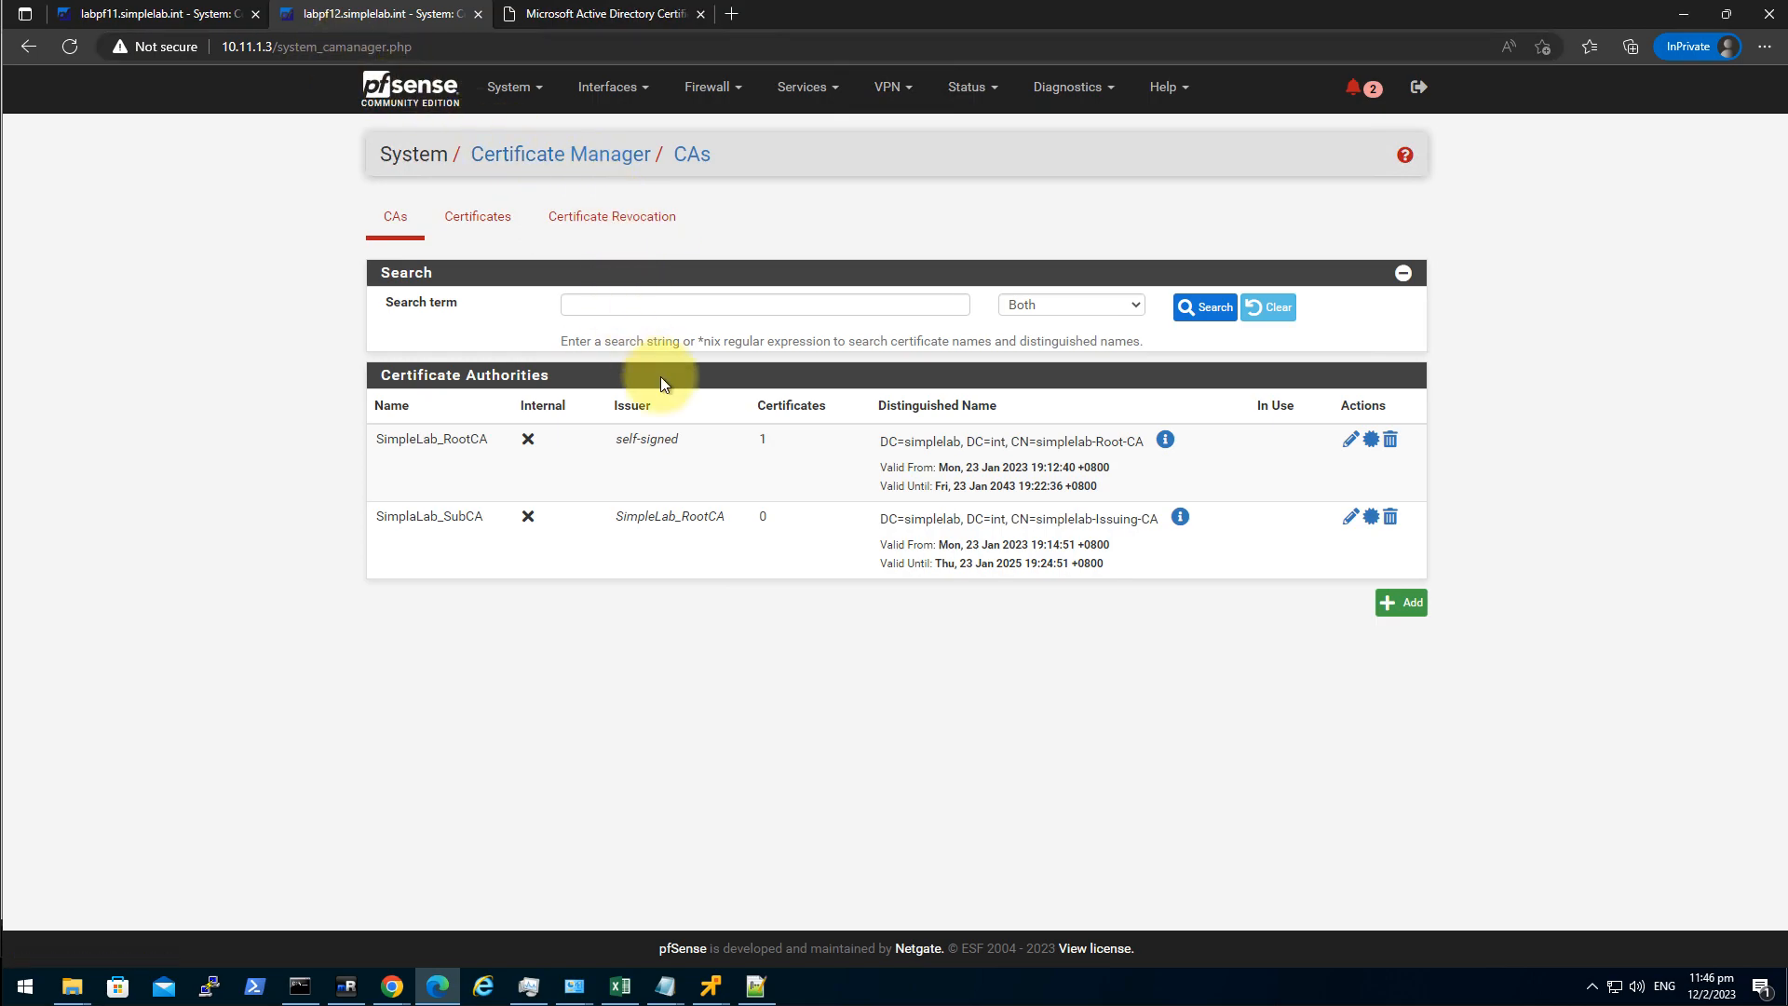
{"action": "left_click", "coordinate": [478, 220]}
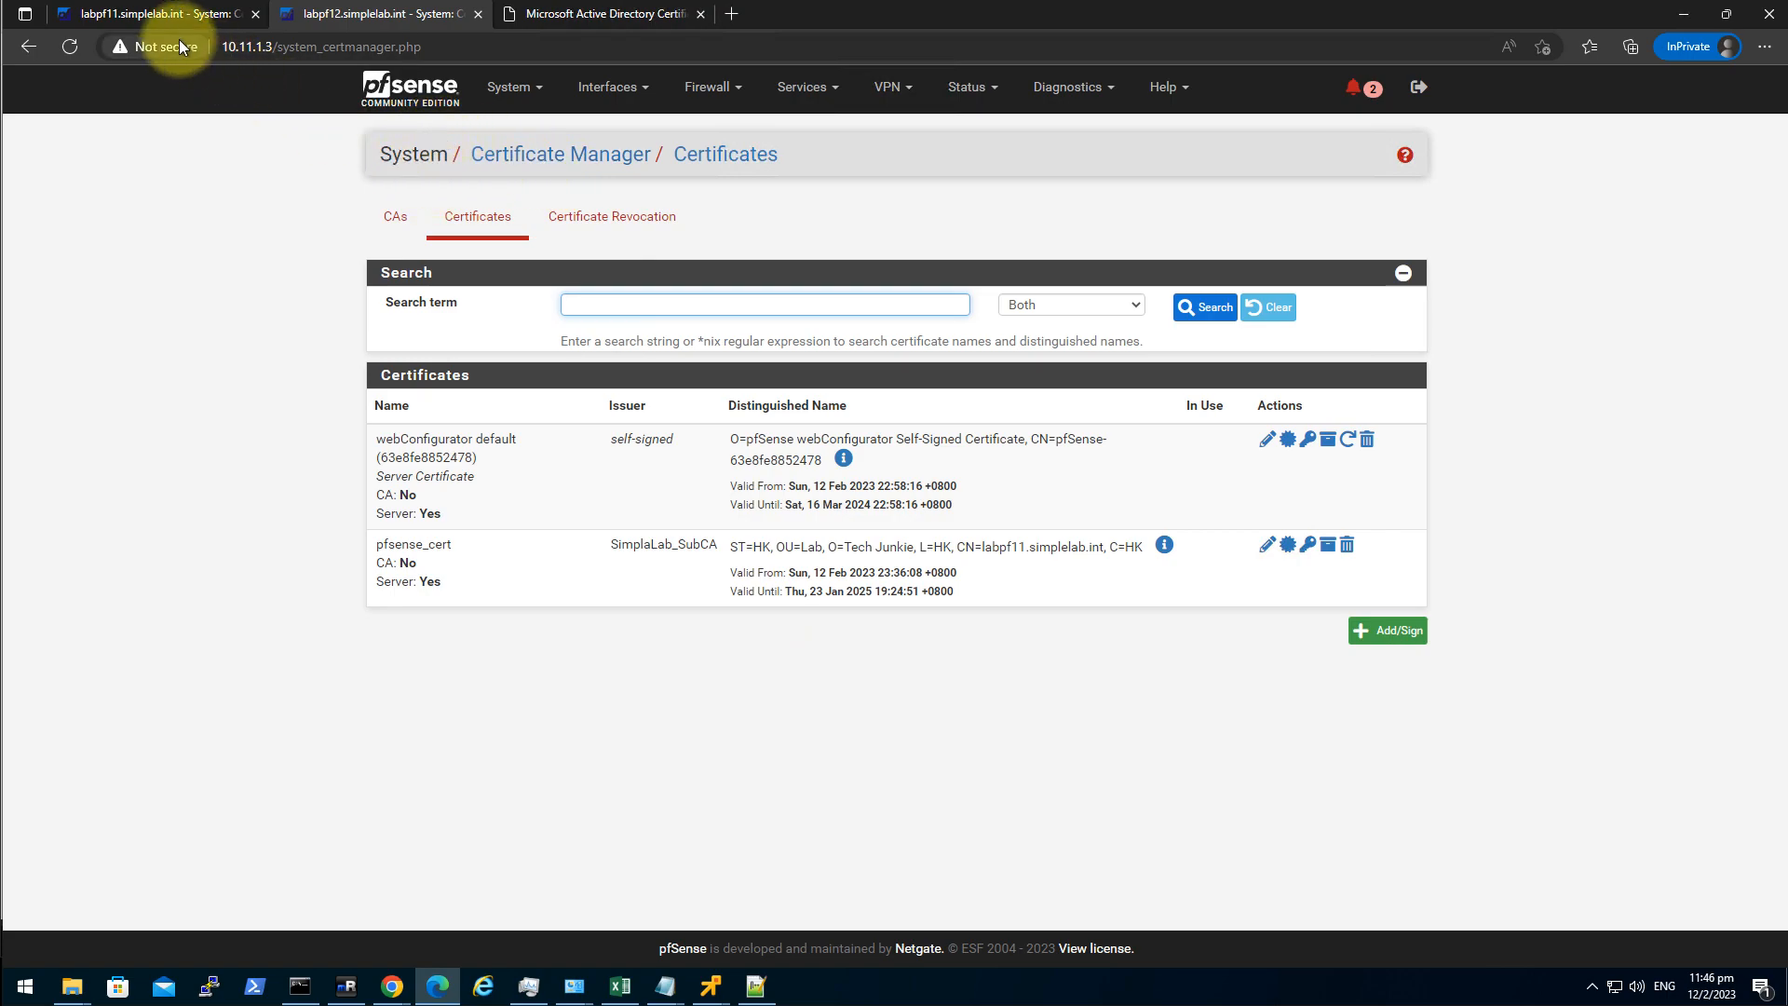
{"action": "left_click", "coordinate": [158, 19]}
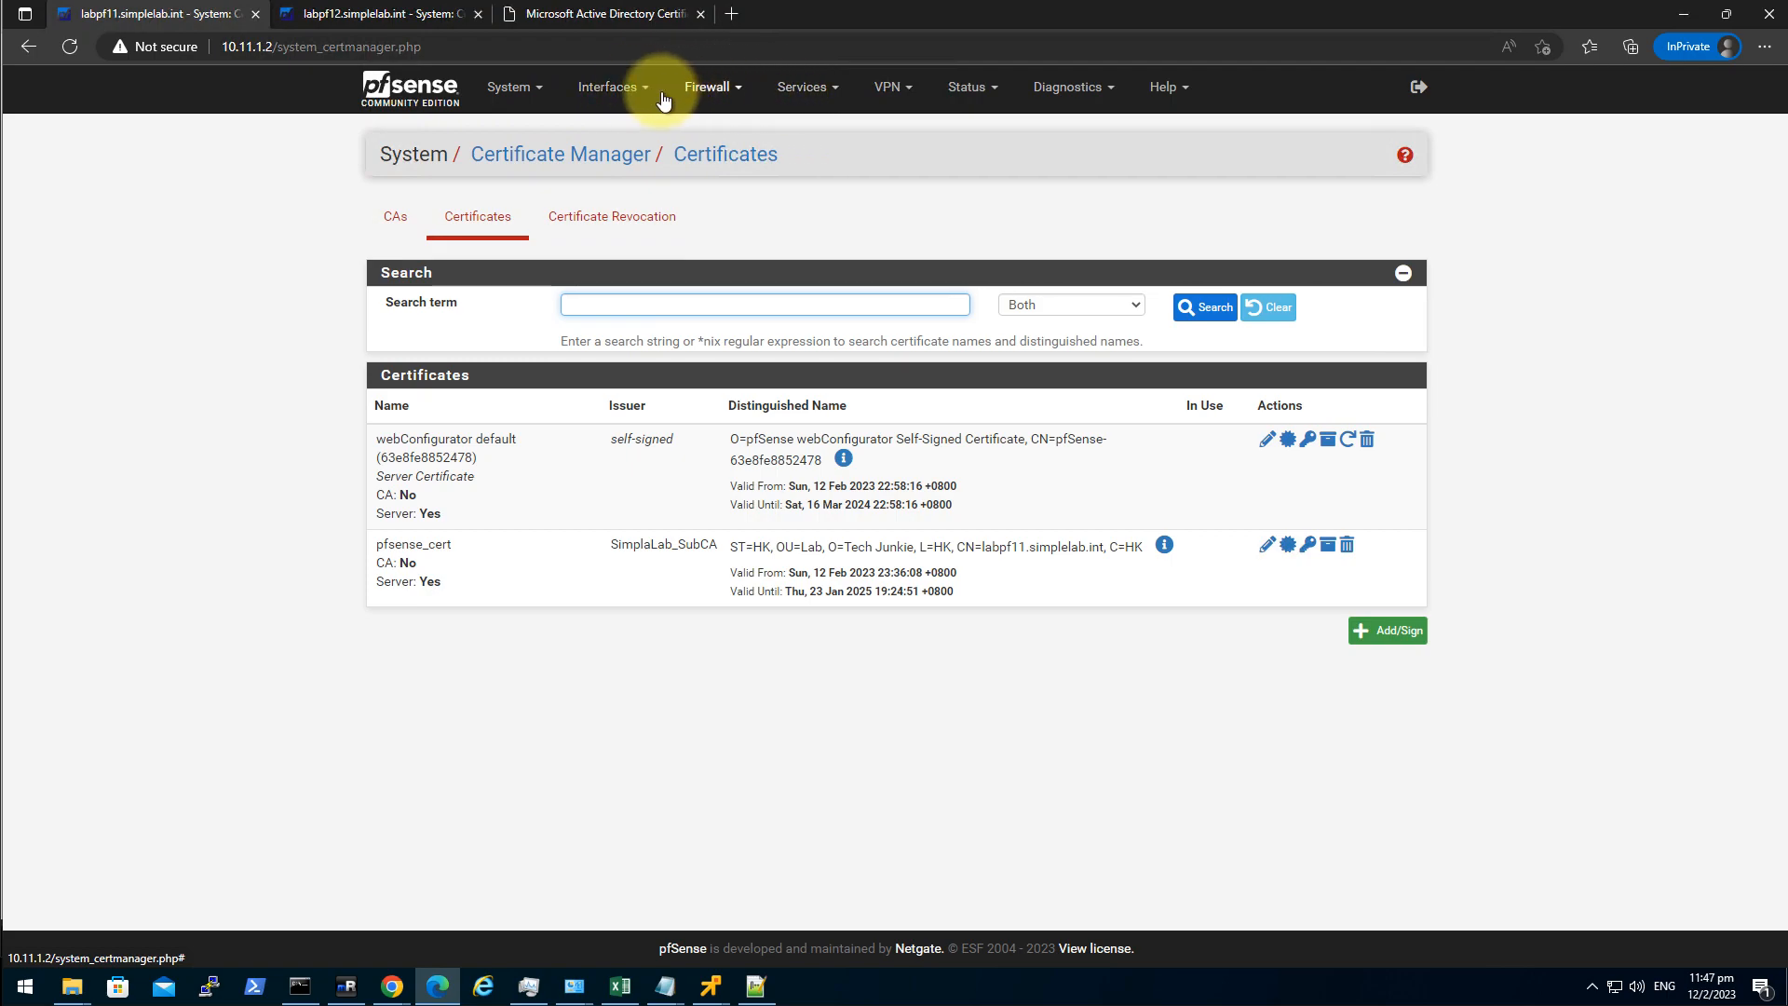
{"action": "left_click", "coordinate": [516, 87]}
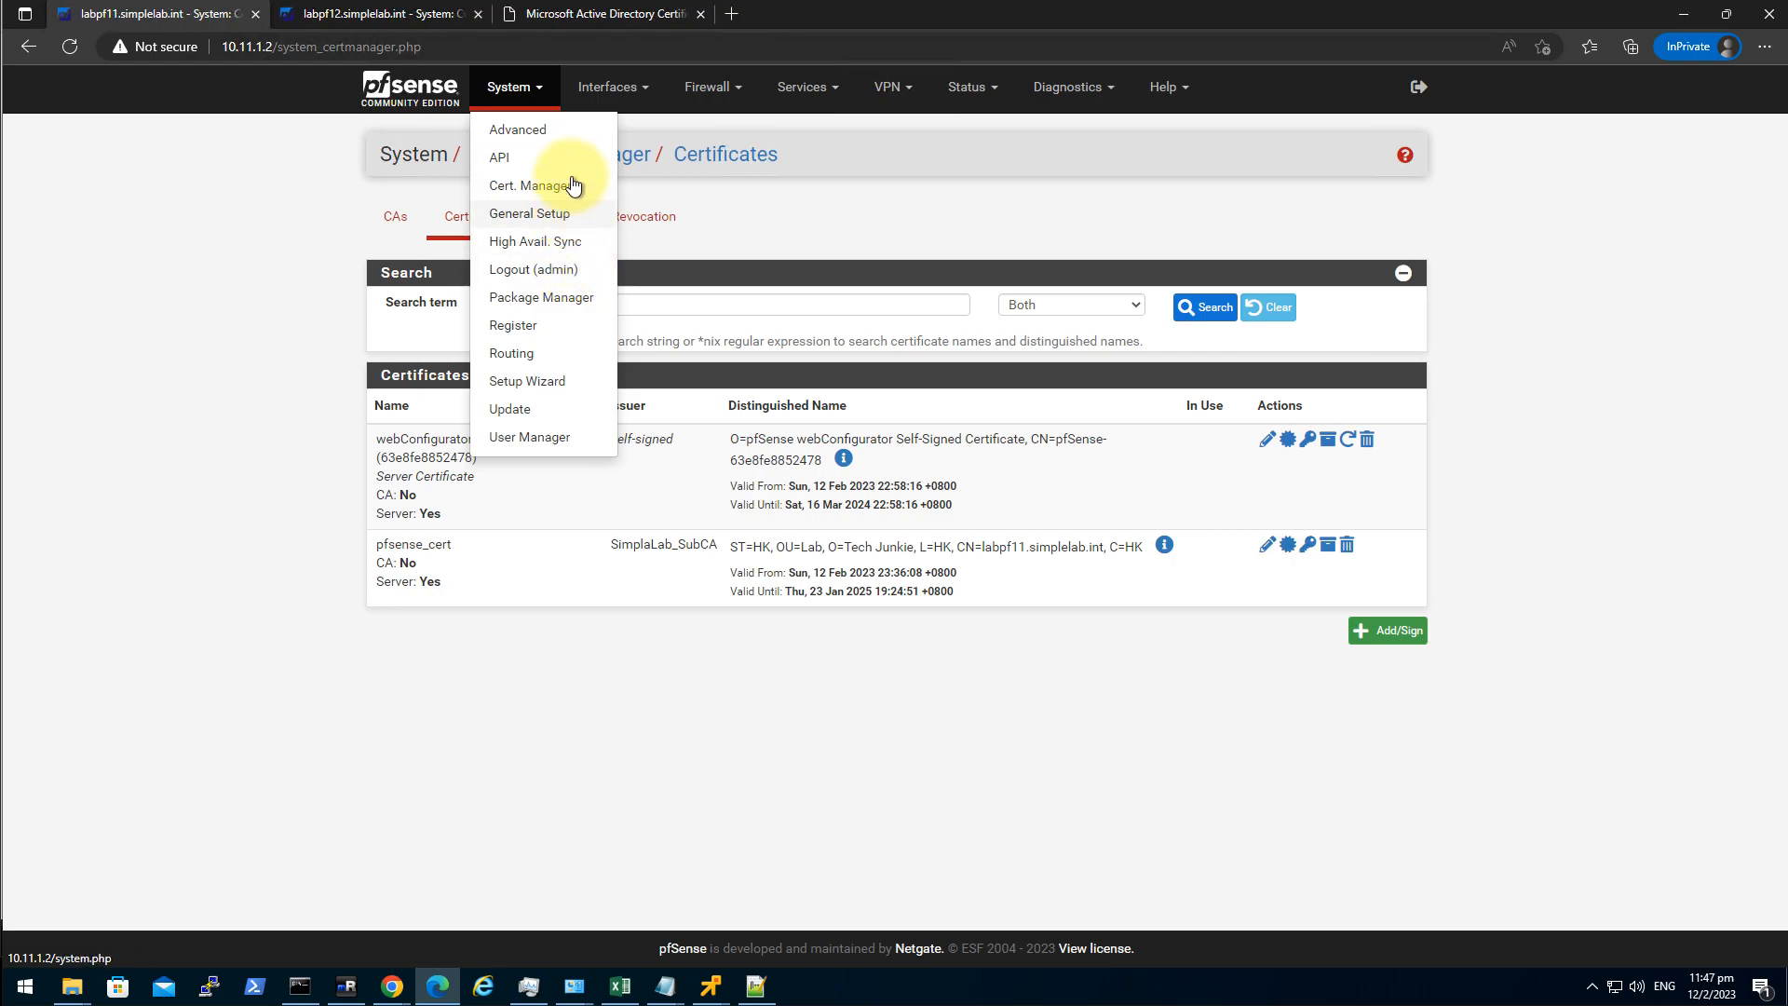
On labpf11, set web admin to HTTPS with pfsense_cert on port 8088, password-protect the console, and save.
{"action": "left_click", "coordinate": [528, 132]}
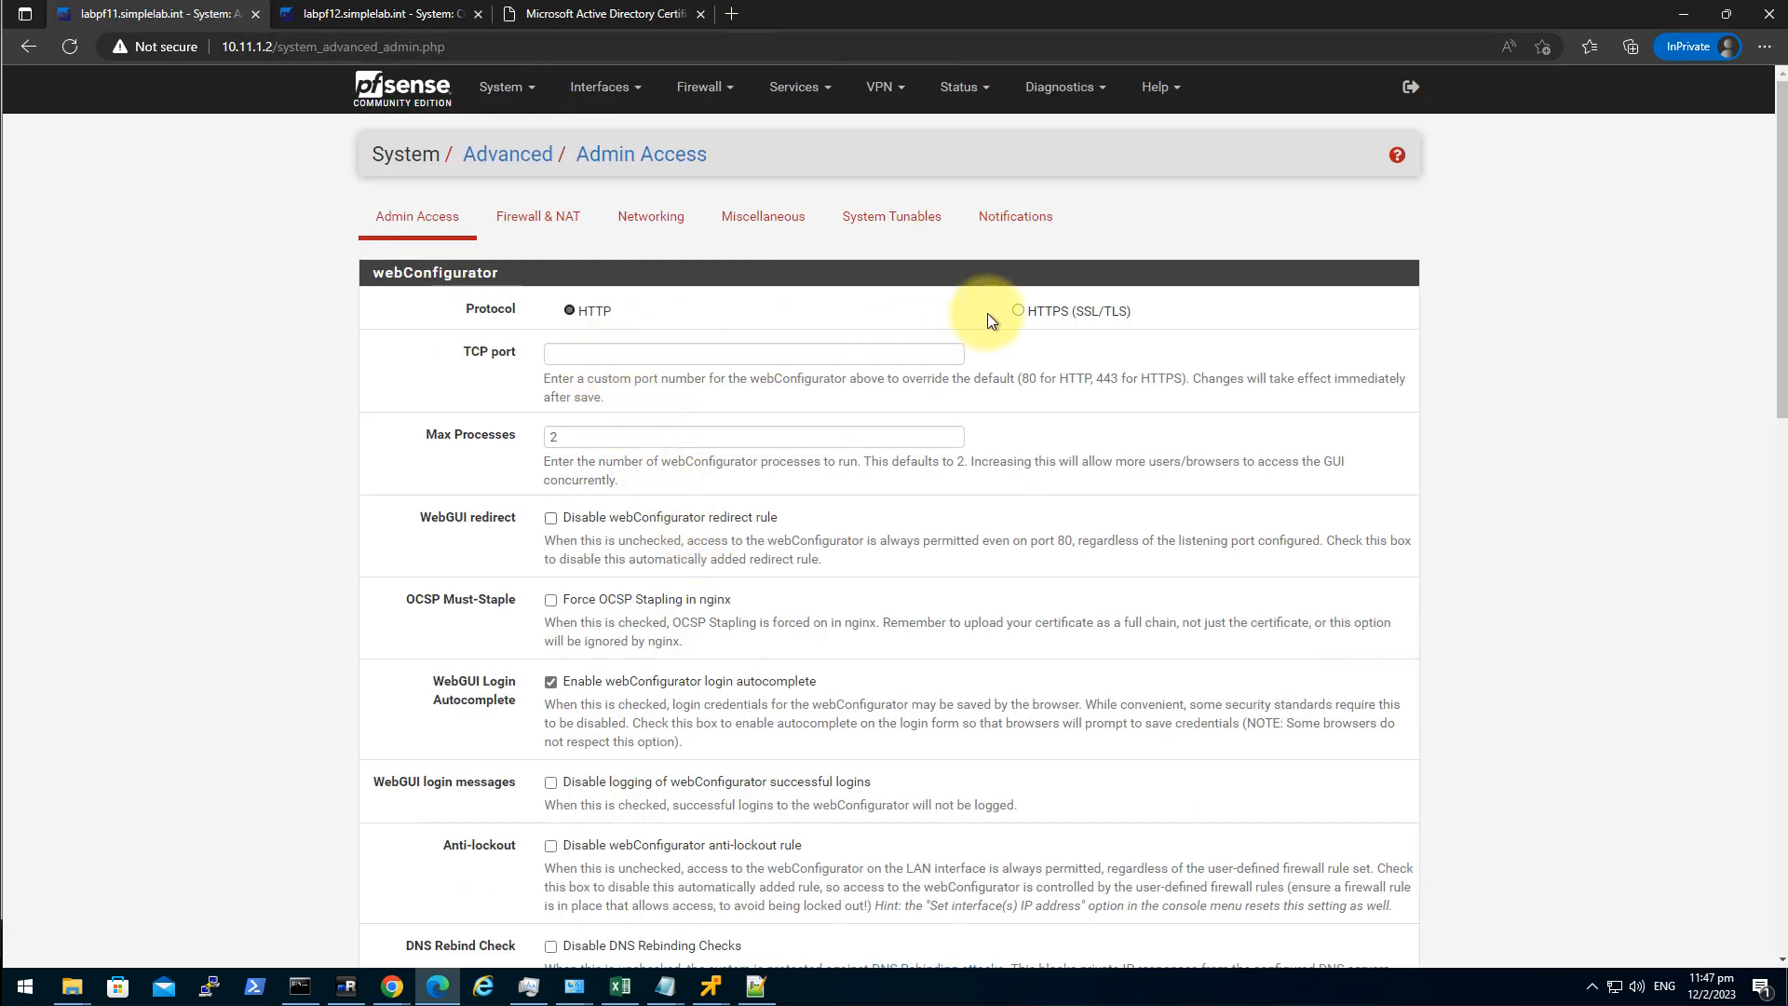
{"action": "left_click", "coordinate": [1018, 310]}
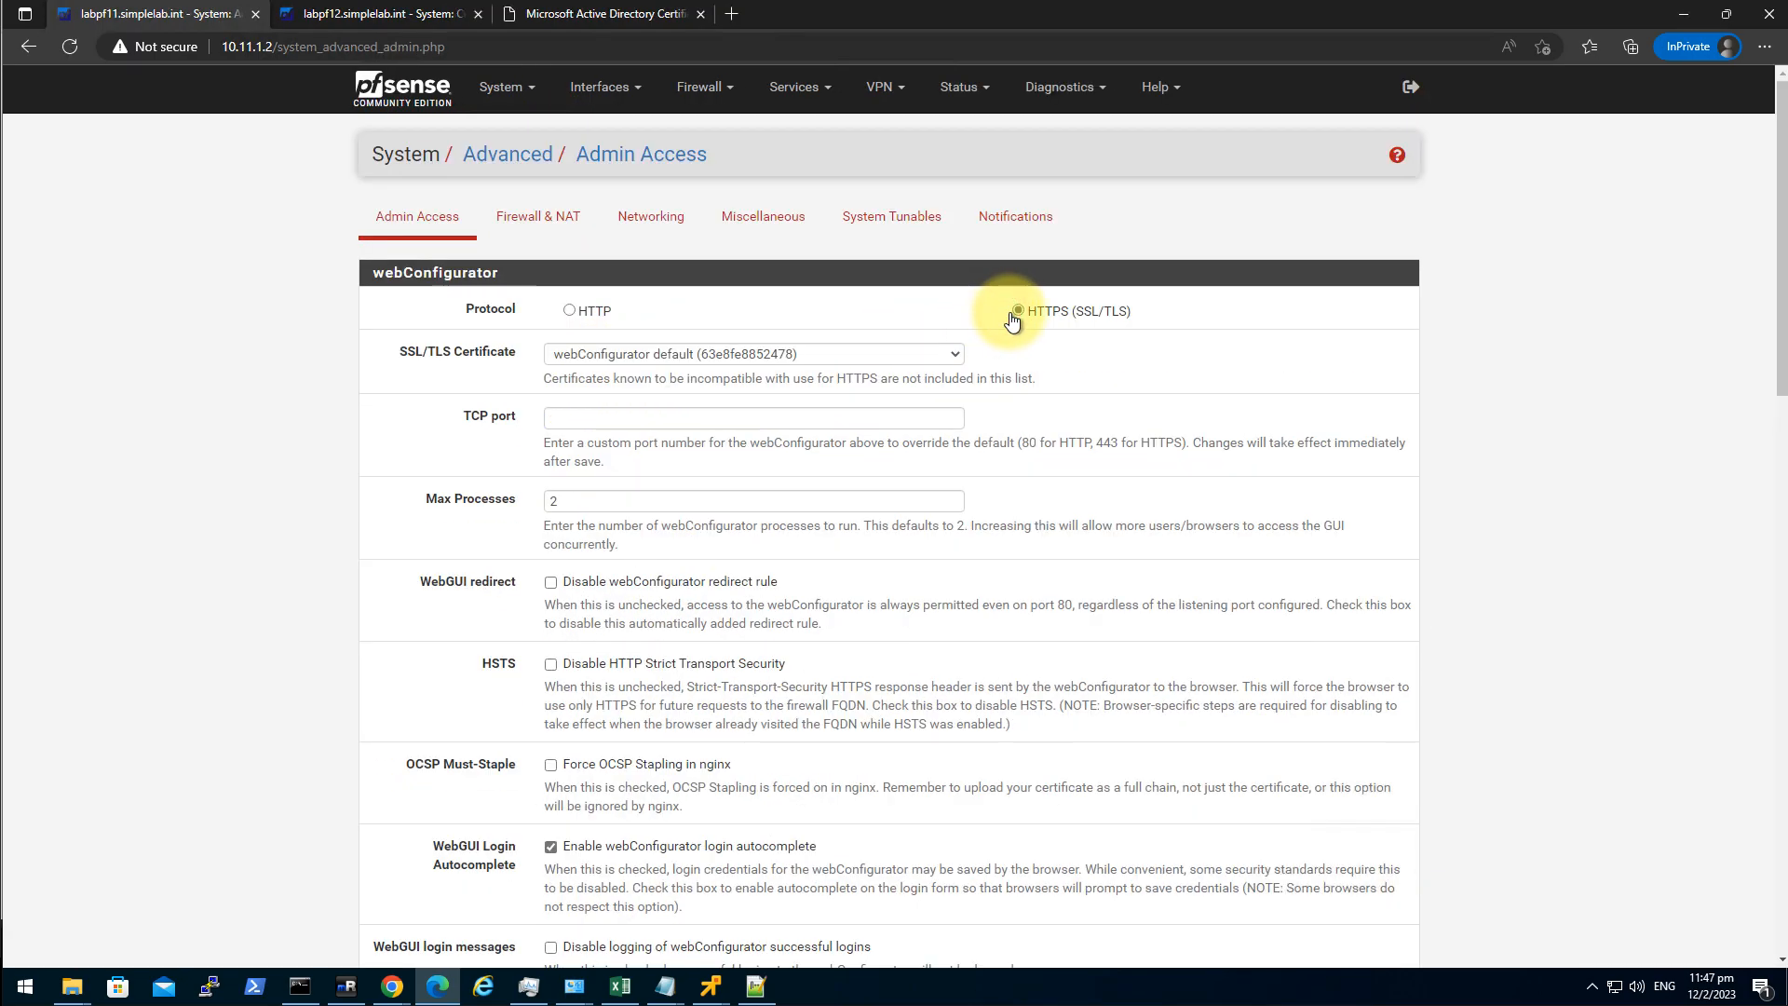
{"action": "left_click", "coordinate": [628, 355]}
{"action": "left_click", "coordinate": [629, 394]}
{"action": "left_click", "coordinate": [594, 413]}
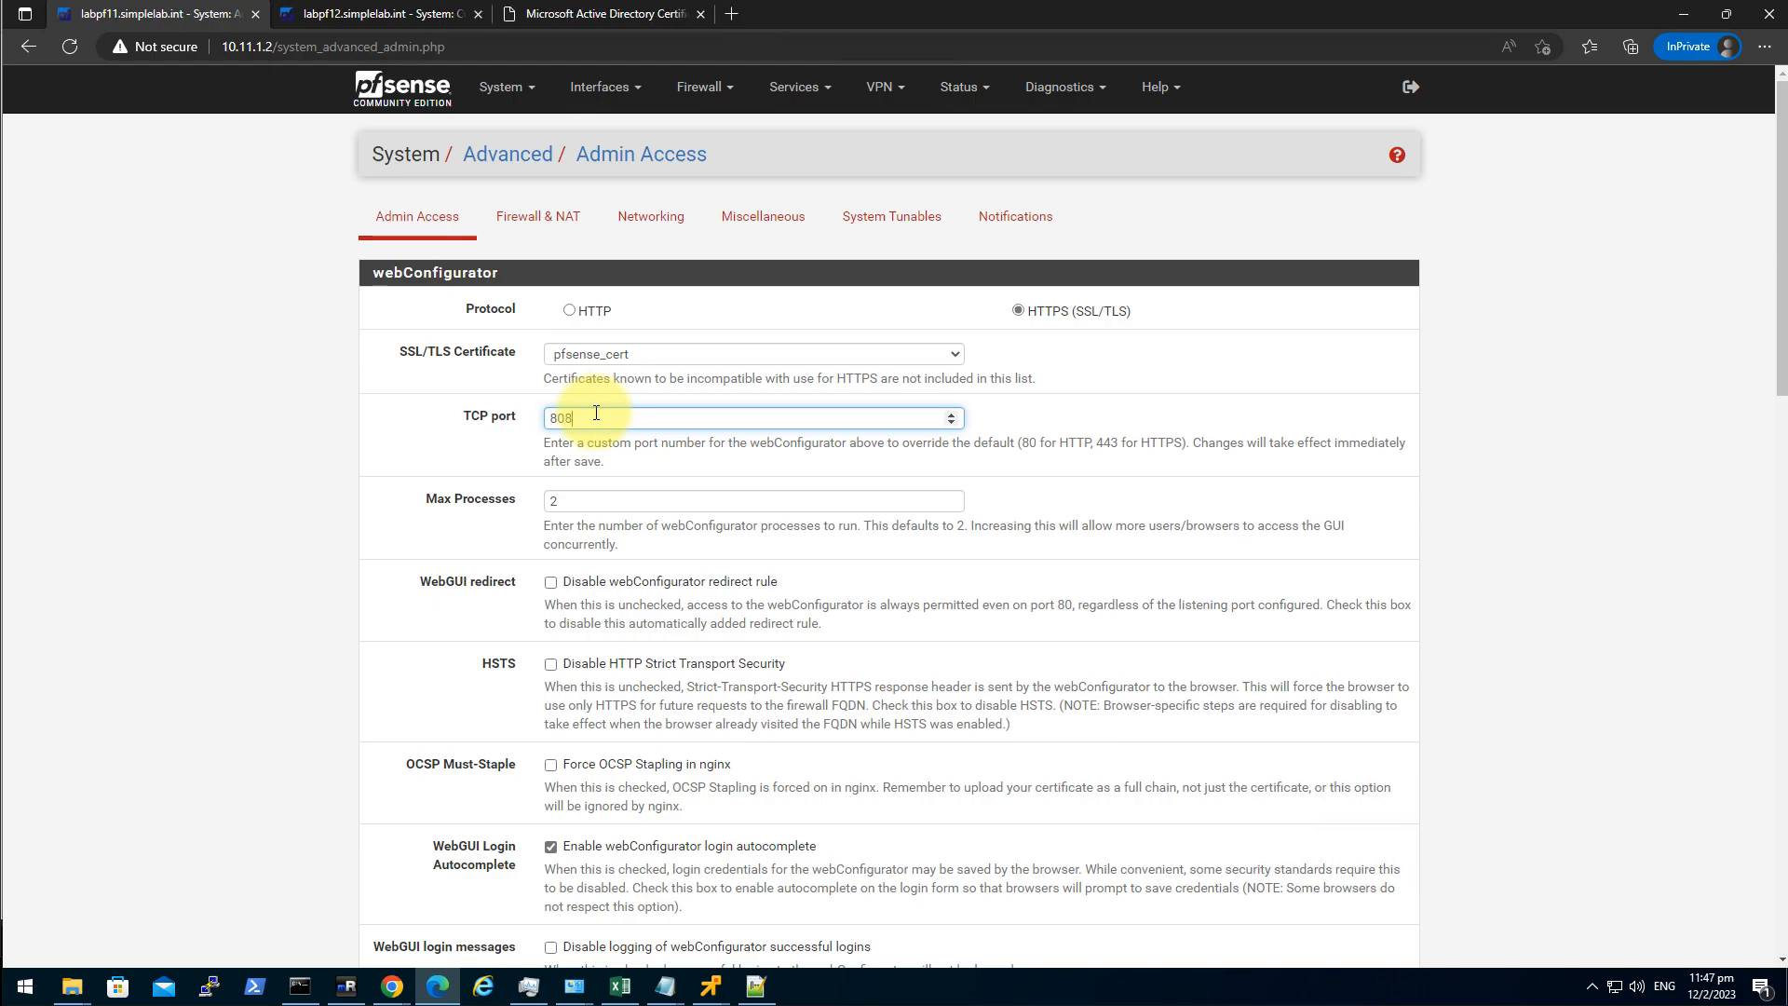
{"action": "type", "text": "8088"}
{"action": "scroll", "coordinate": [280, 663], "scroll_direction": "down", "scroll_amount": 15}
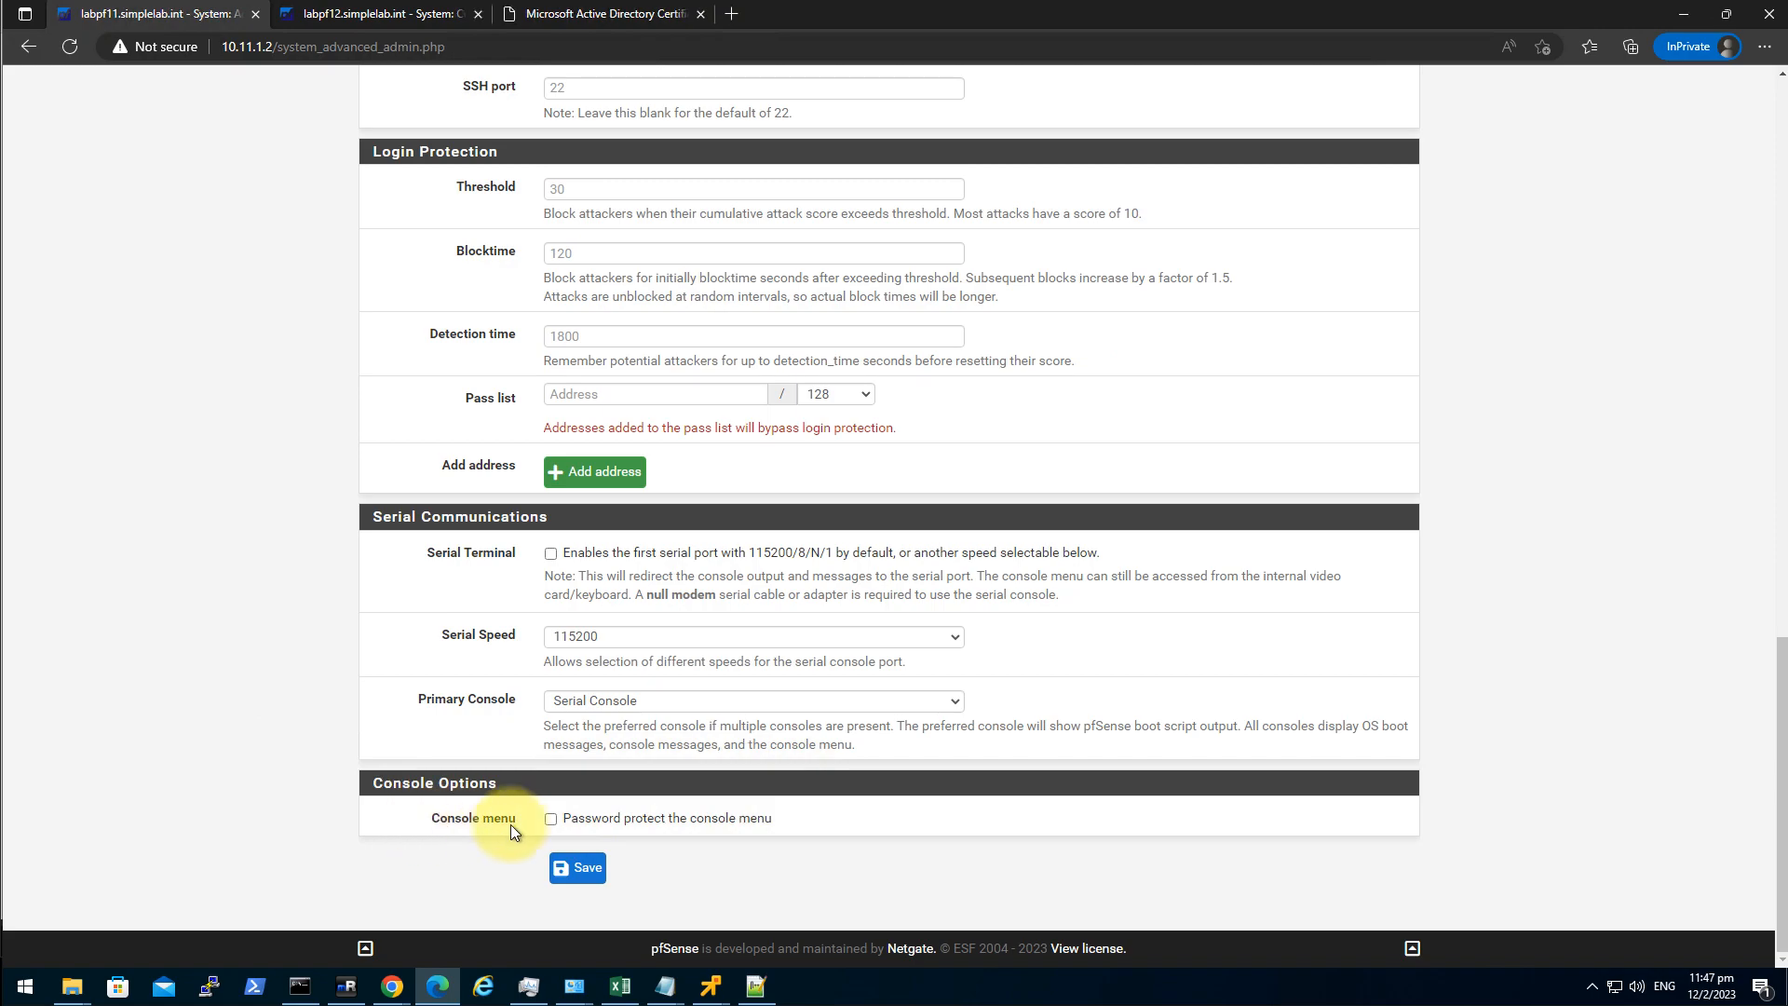
{"action": "left_click", "coordinate": [551, 819]}
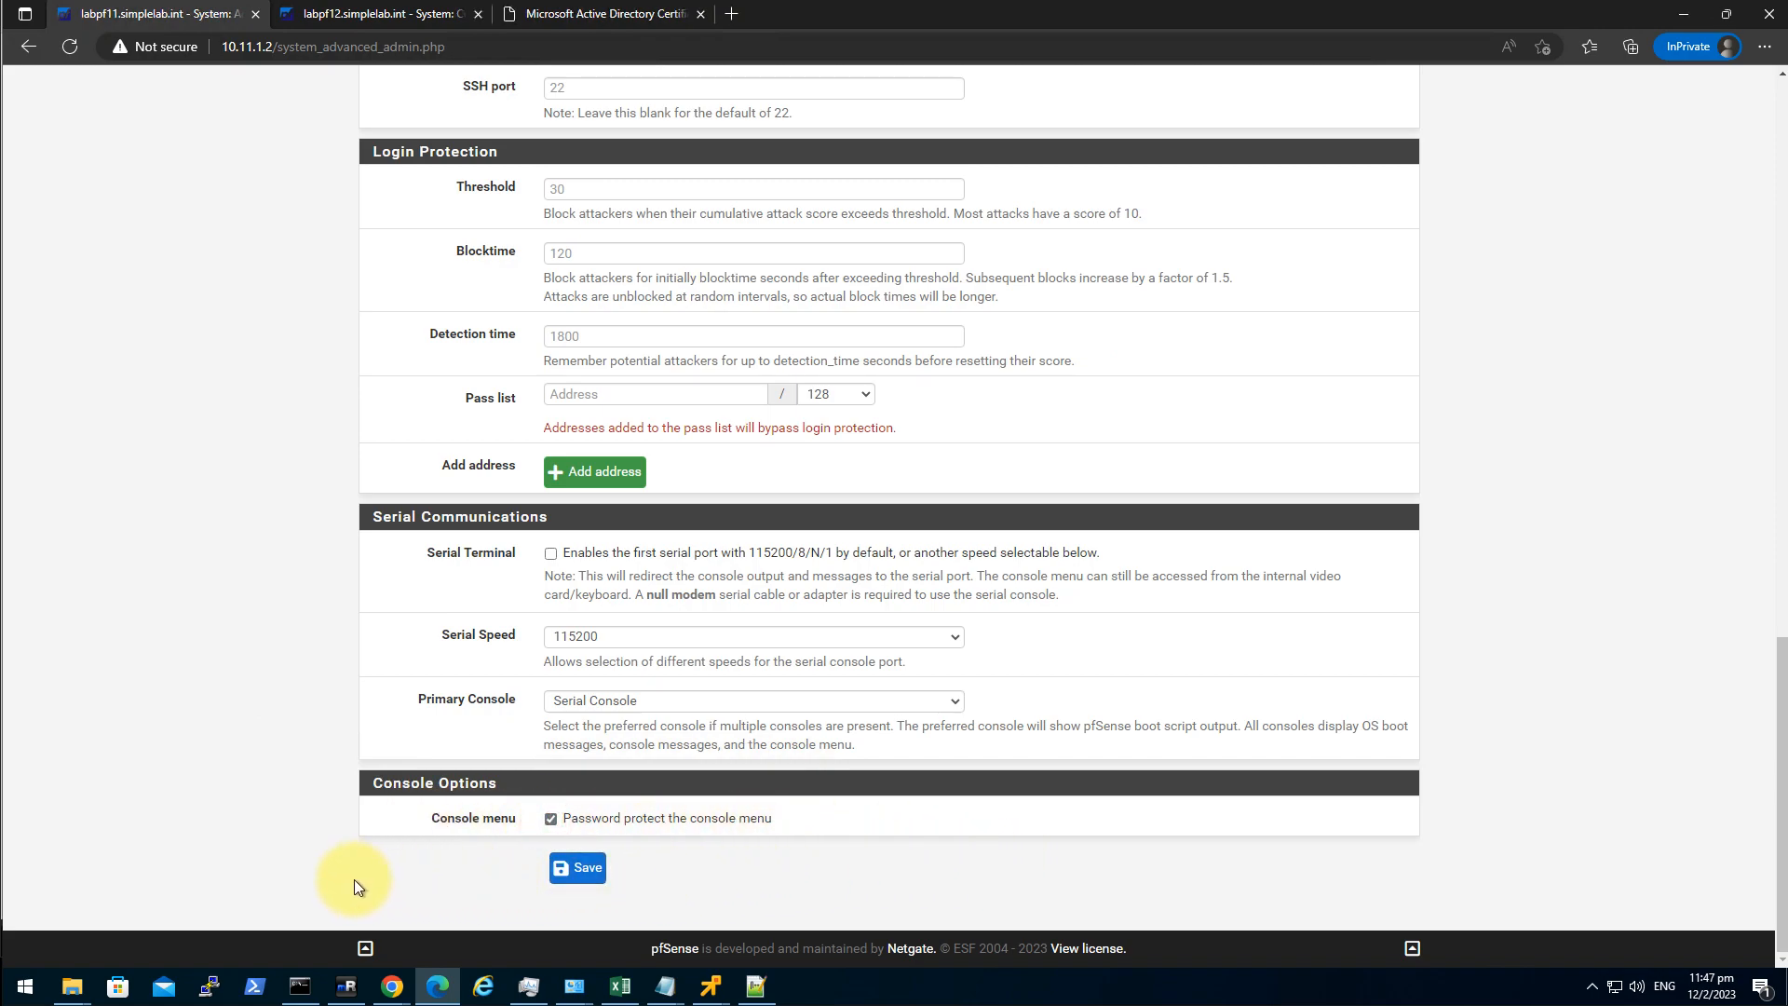
{"action": "left_click", "coordinate": [577, 870]}
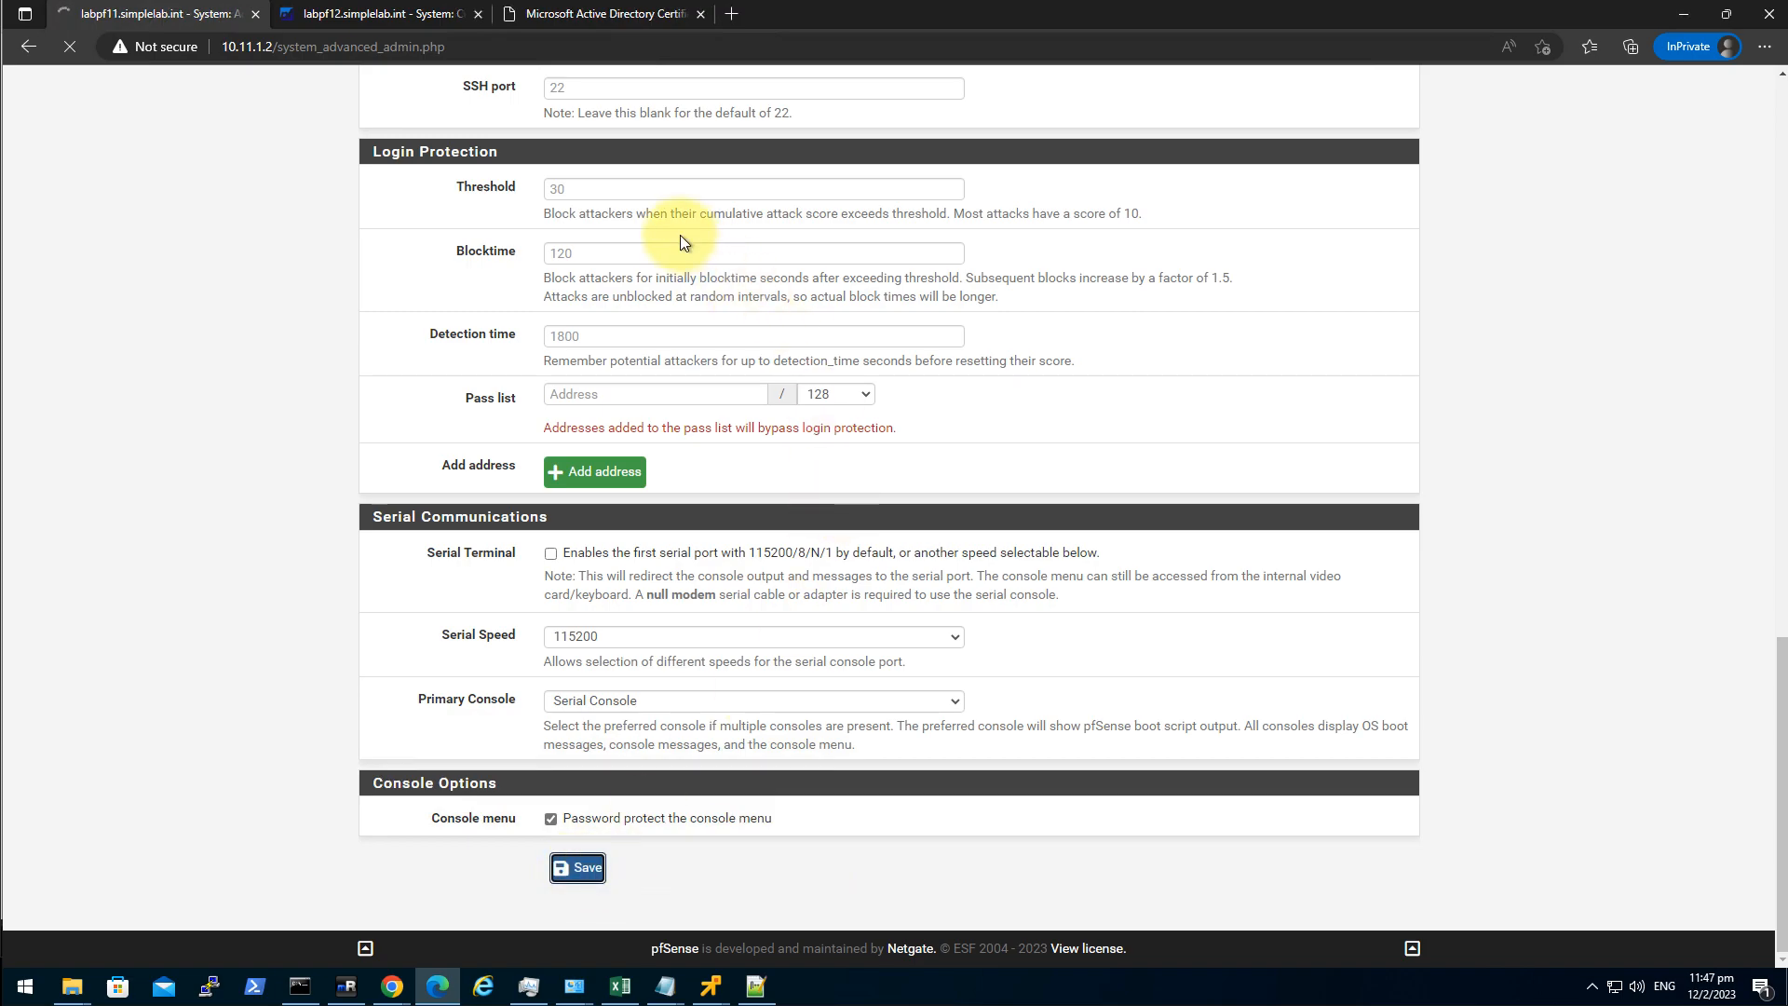
{"action": "left_click", "coordinate": [359, 20]}
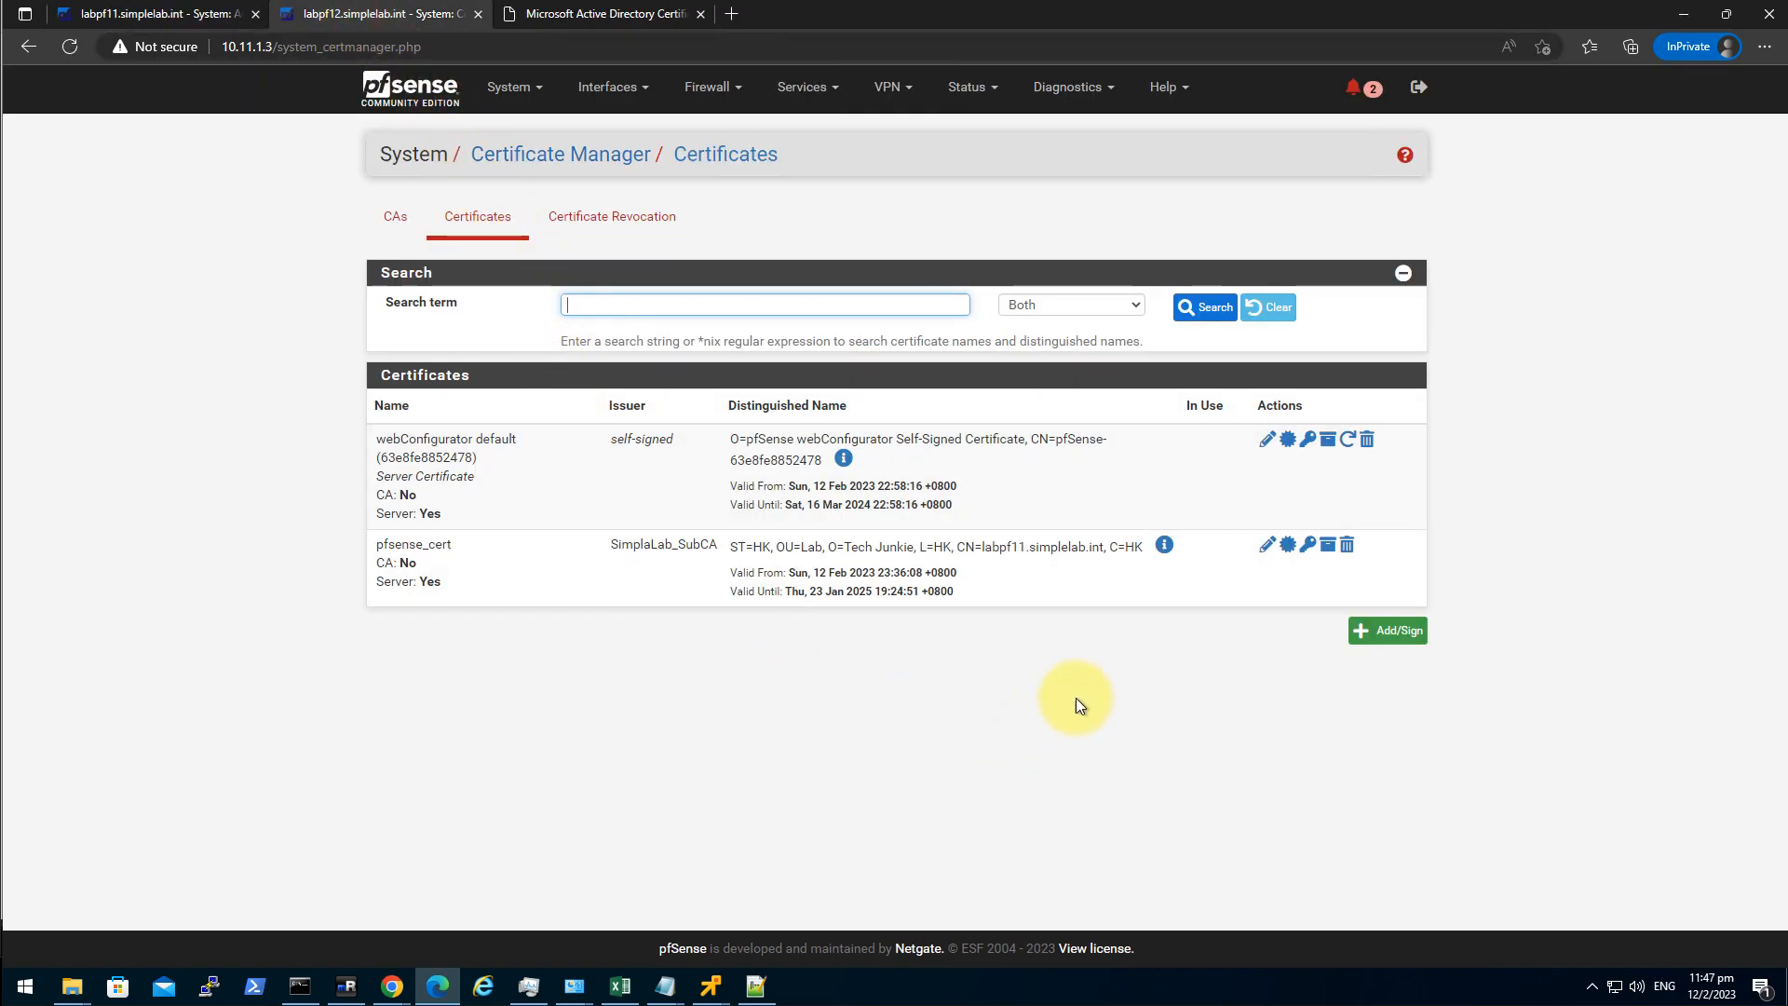
On labpf12, set web admin to HTTPS with pfsense_cert on a custom TCP port and save.
{"action": "left_click", "coordinate": [519, 93]}
{"action": "left_click", "coordinate": [544, 128]}
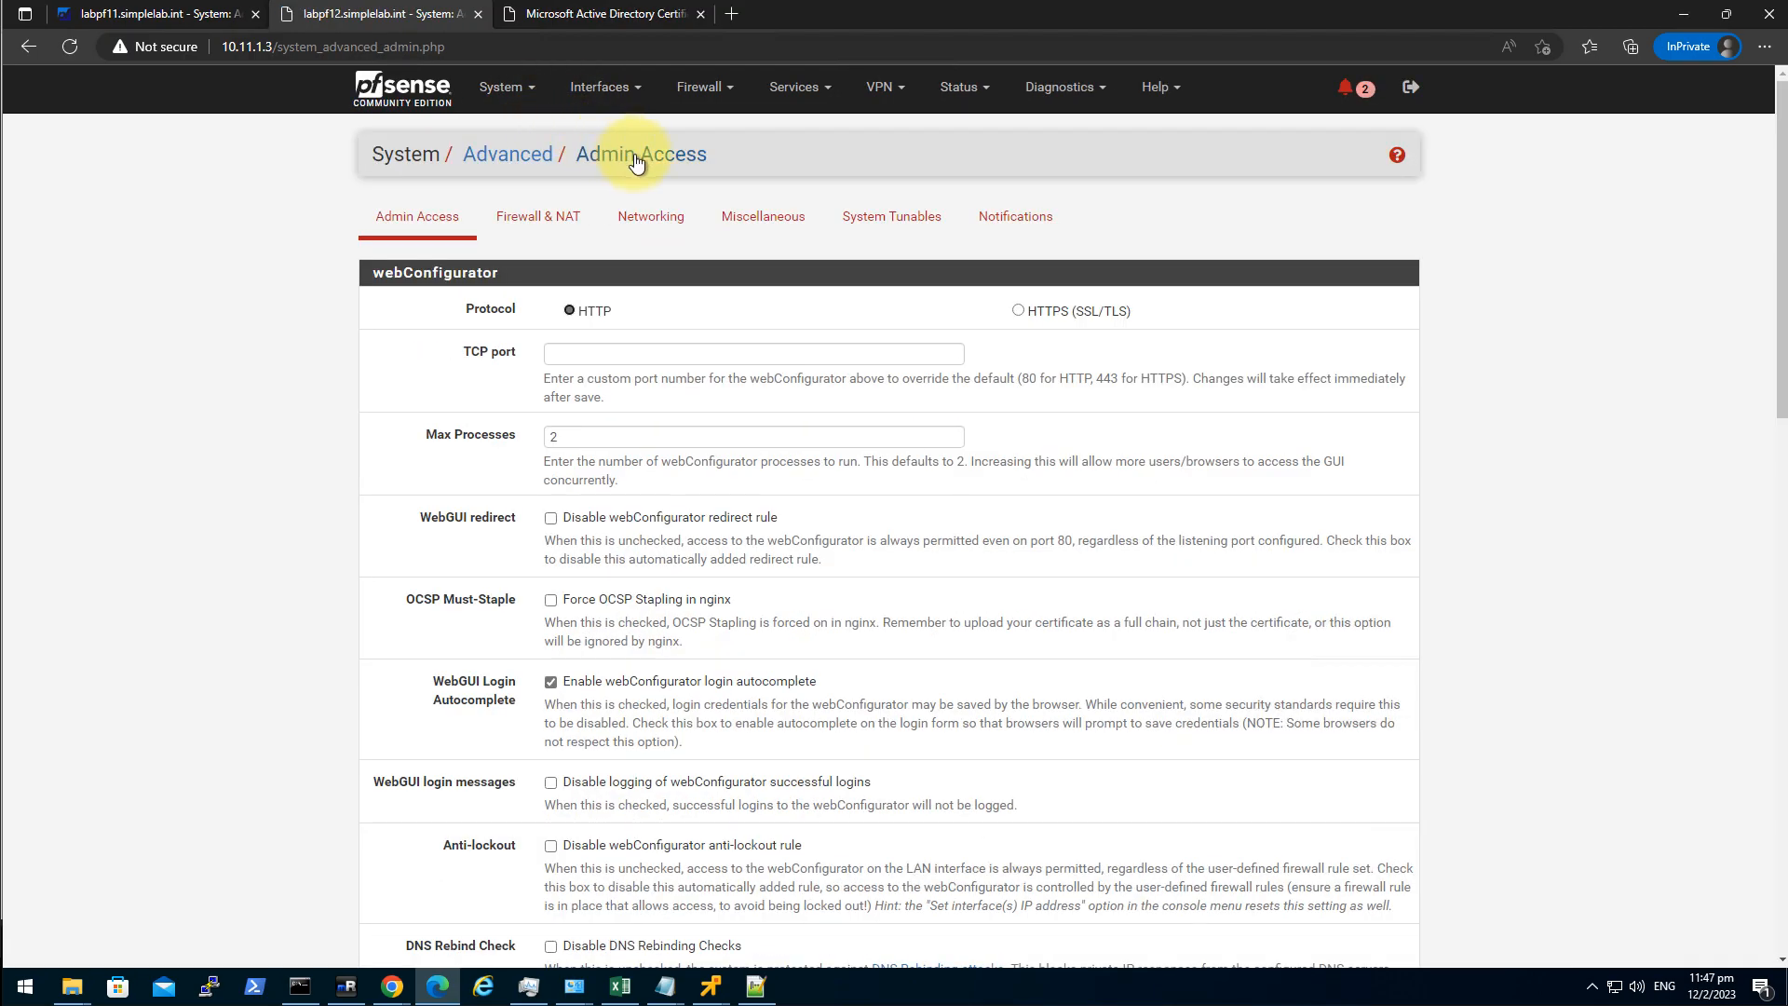
{"action": "left_click", "coordinate": [1043, 311]}
{"action": "left_click", "coordinate": [605, 356]}
{"action": "left_click", "coordinate": [626, 388]}
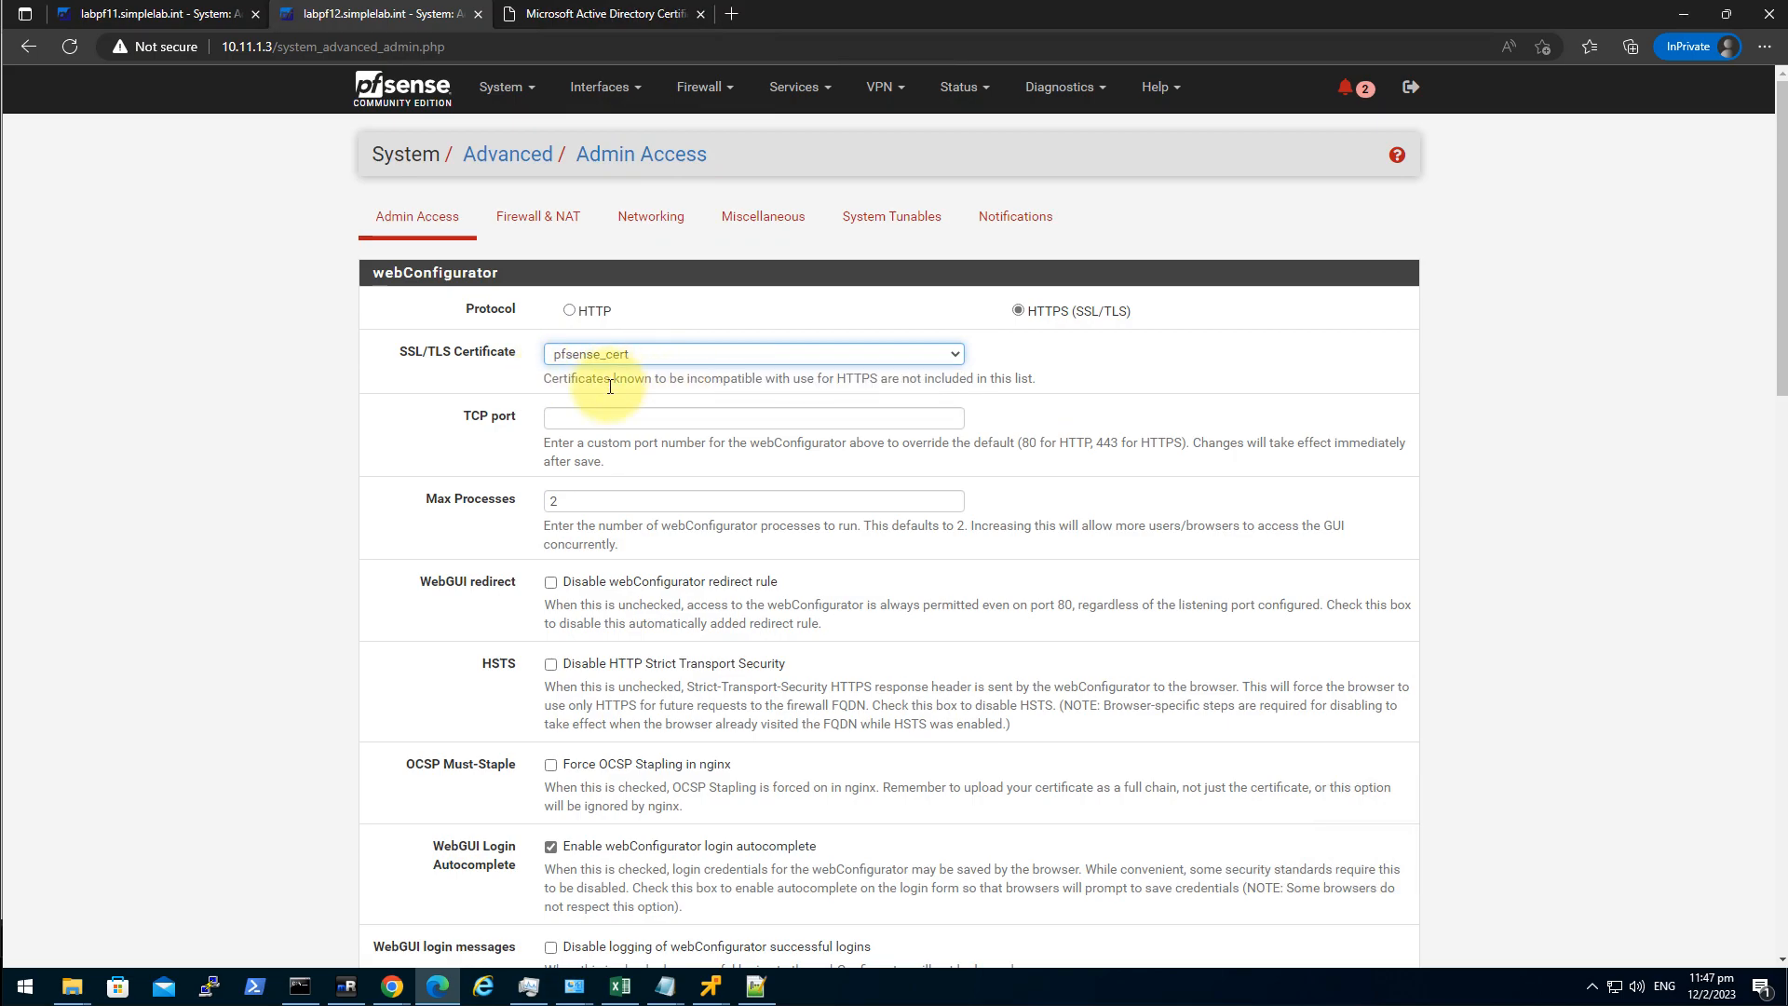
{"action": "left_click", "coordinate": [675, 426]}
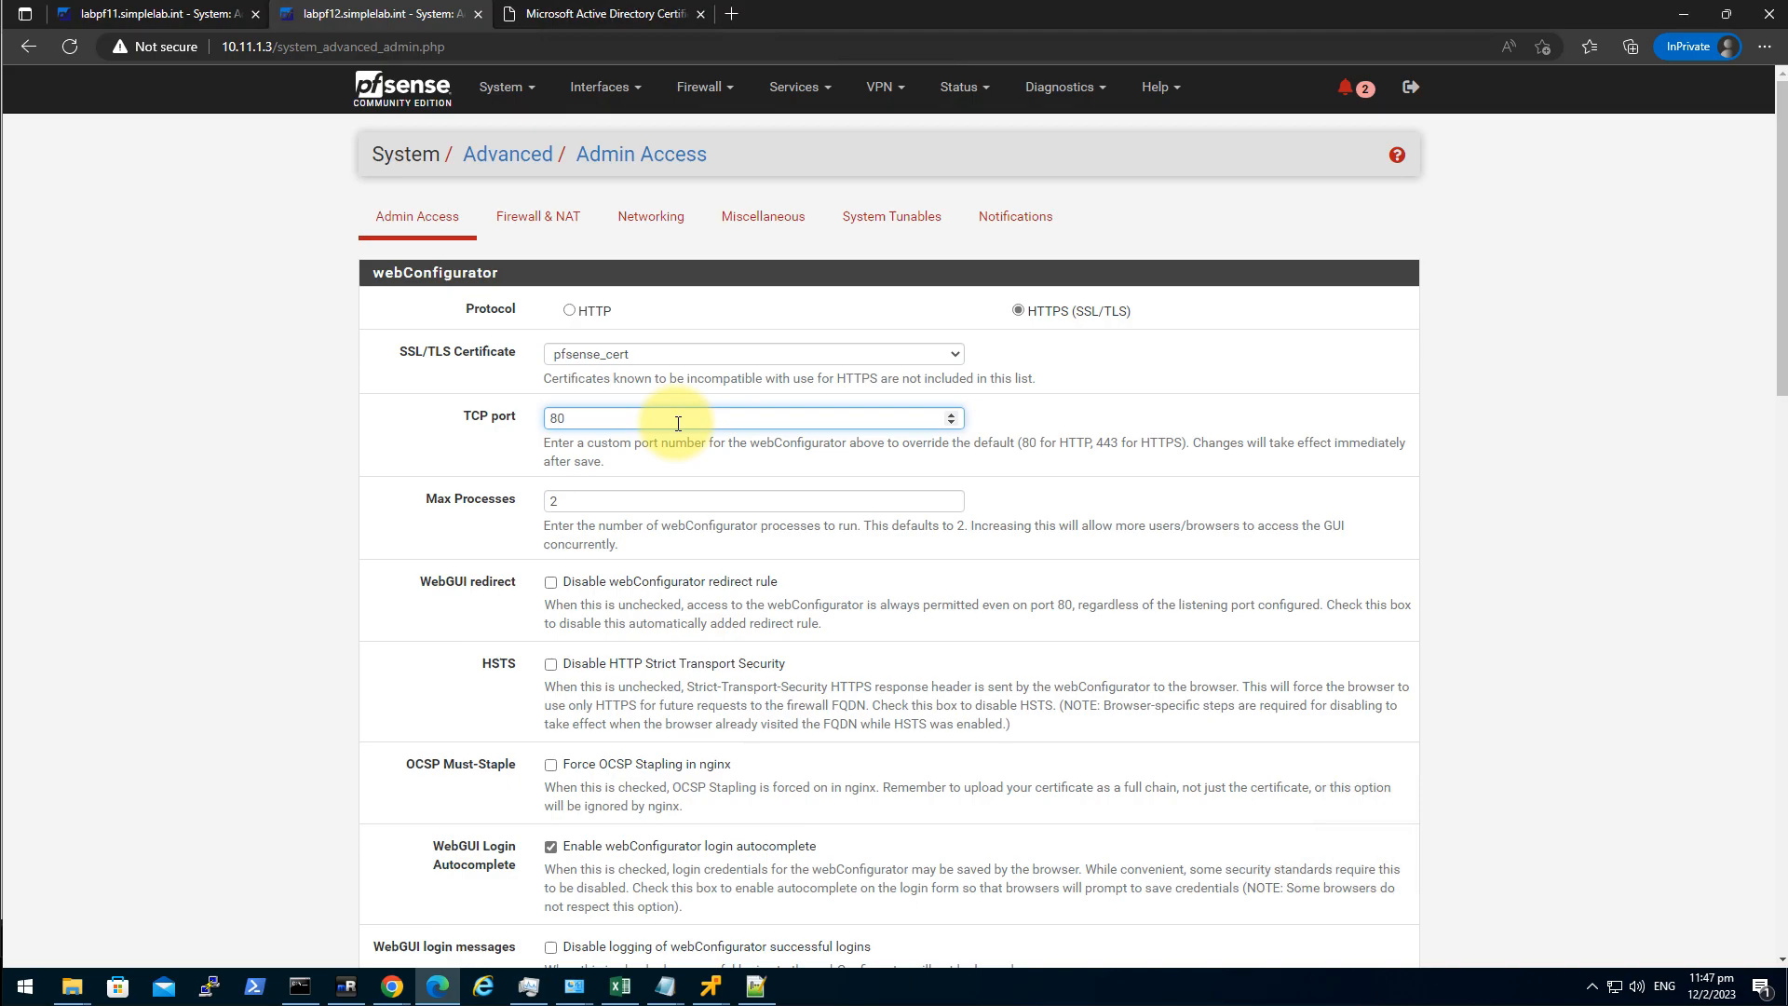
{"action": "scroll", "coordinate": [484, 605], "scroll_direction": "down", "scroll_amount": 15}
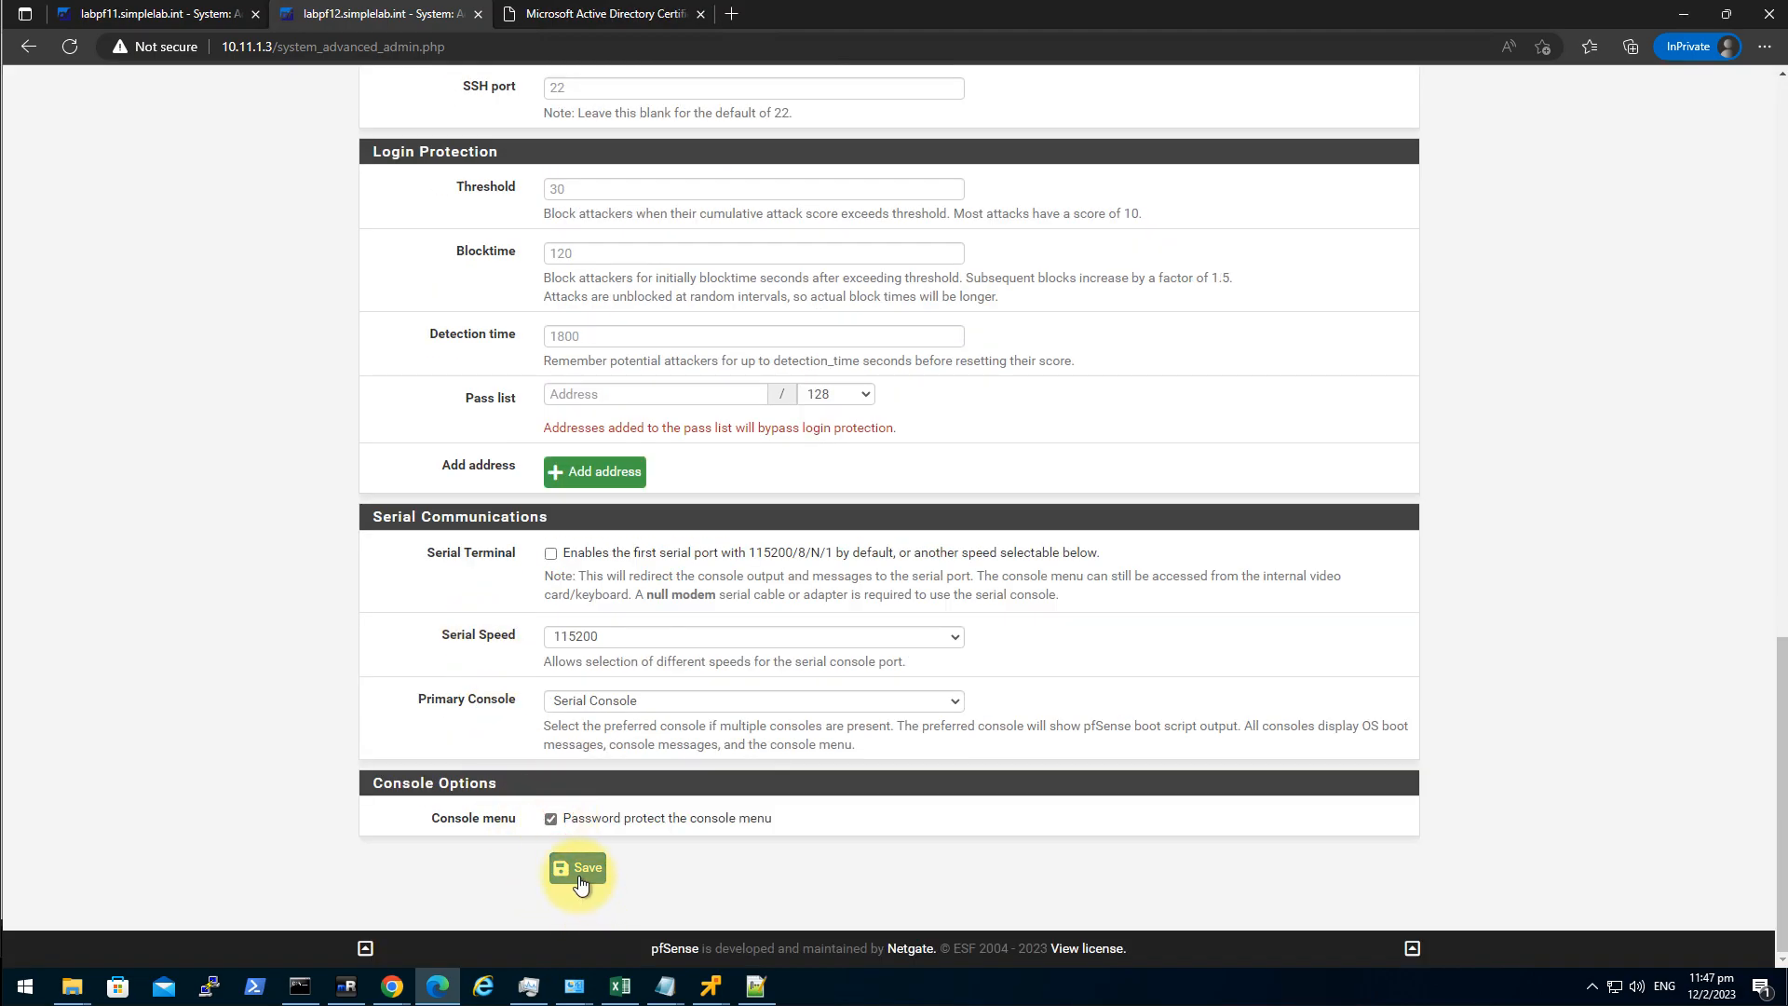
{"action": "left_click", "coordinate": [580, 880]}
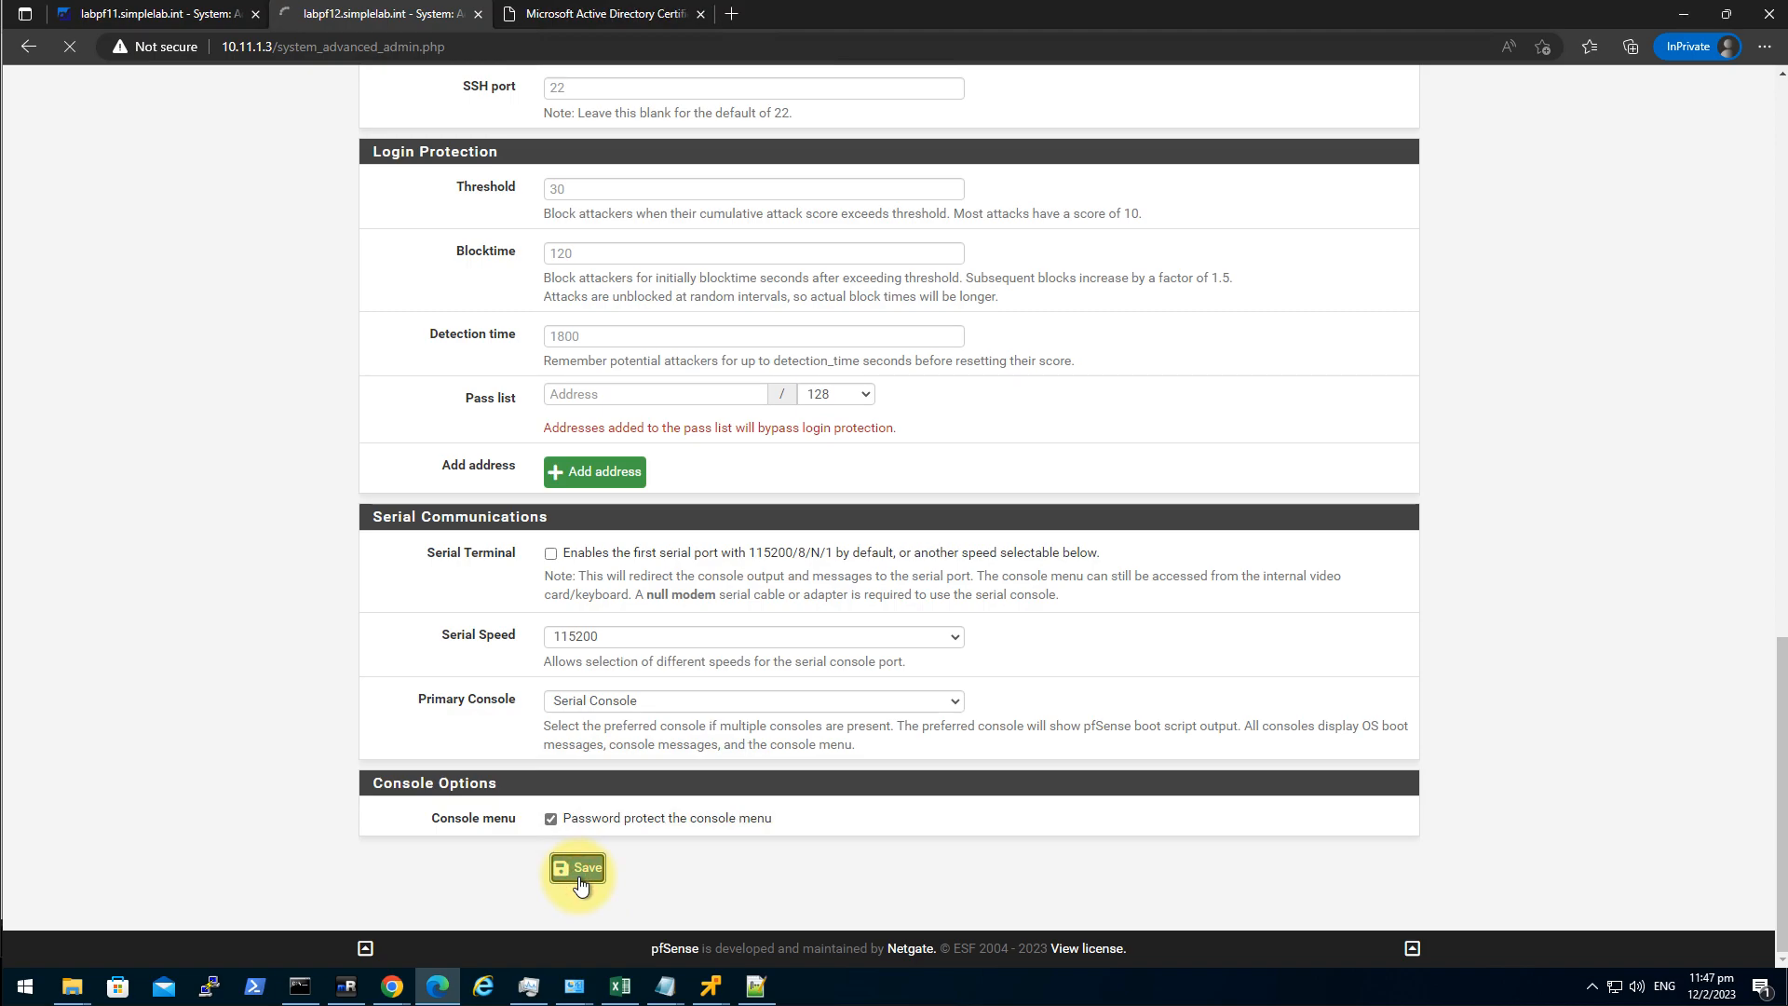
{"action": "left_click", "coordinate": [160, 14]}
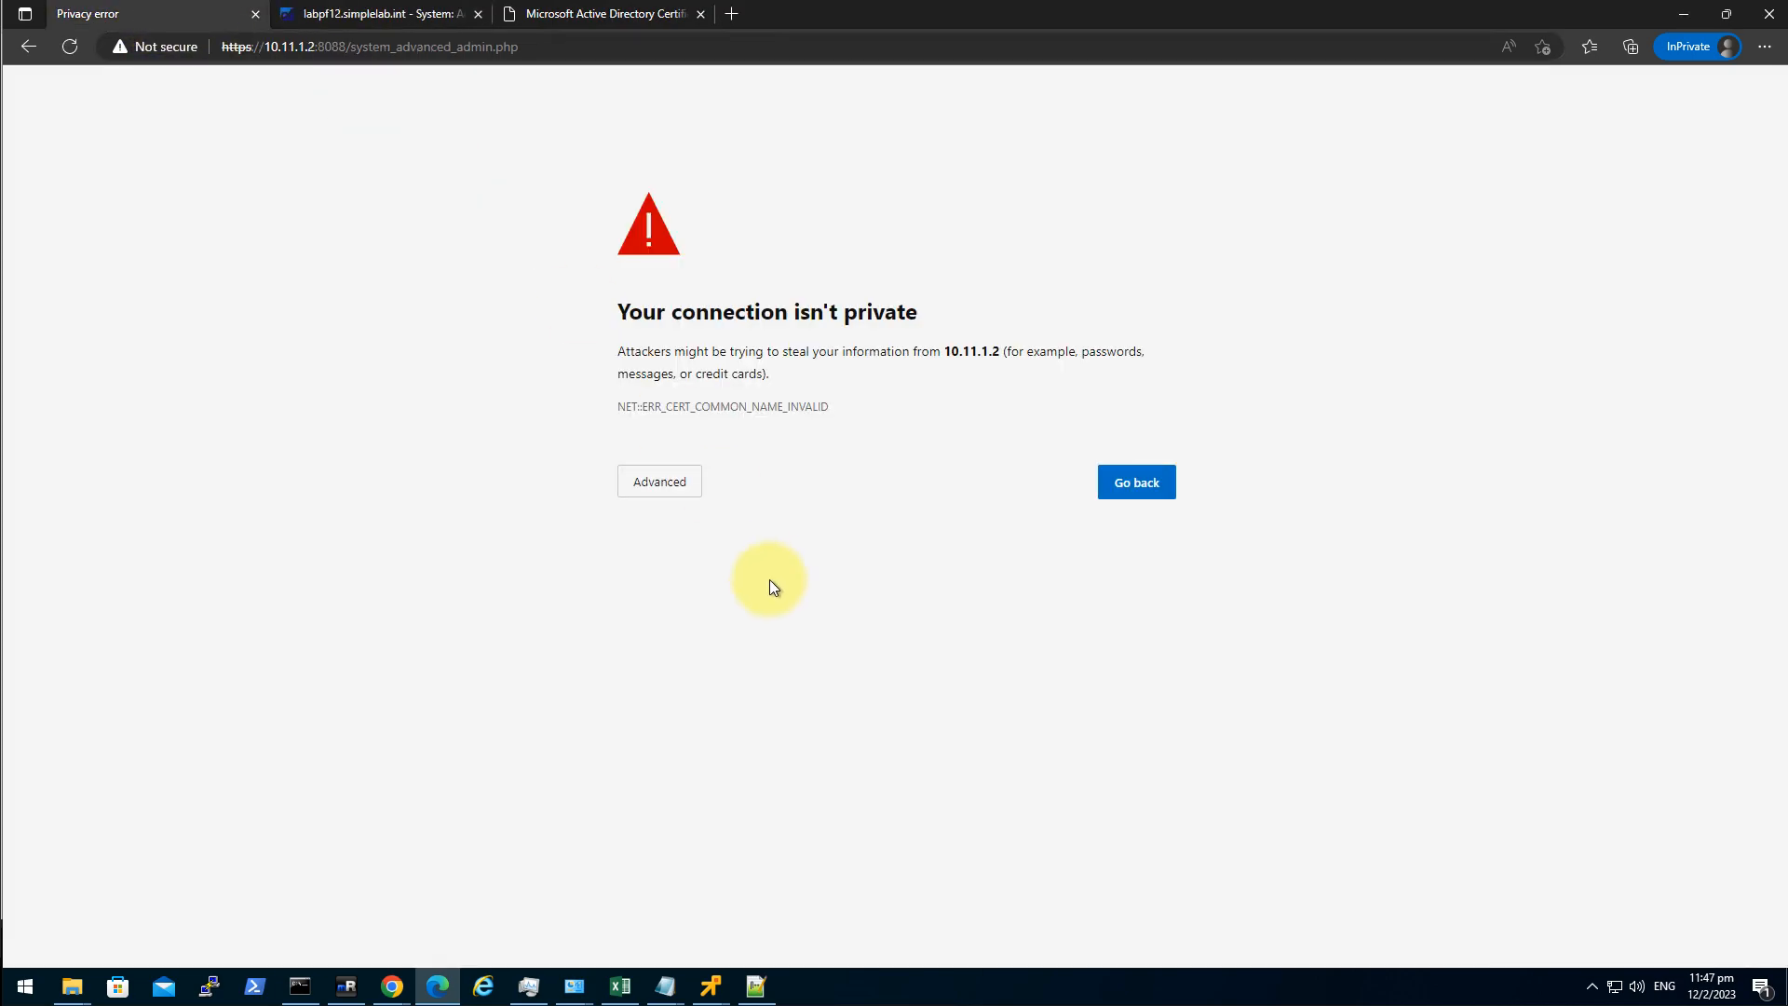
Inspect labpf11's certificate warning details, move Edge aside, and open the DC01 remote session.
{"action": "left_click", "coordinate": [679, 482]}
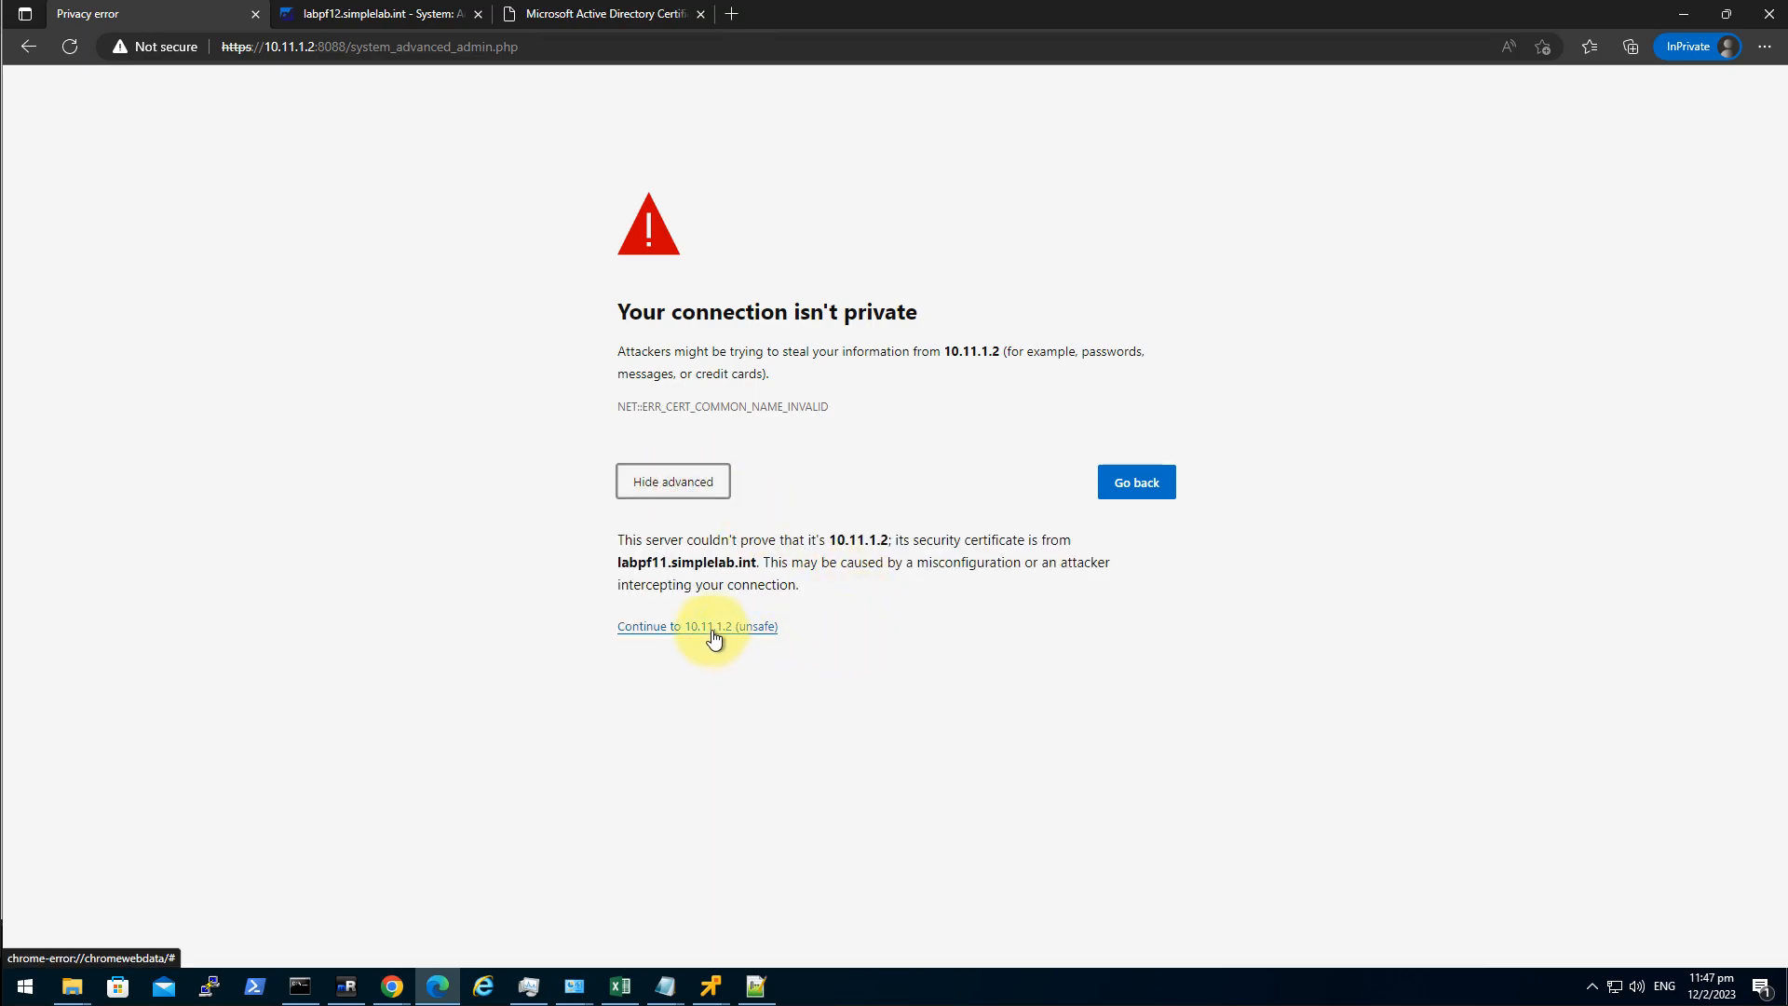
{"action": "double_click", "coordinate": [830, 21]}
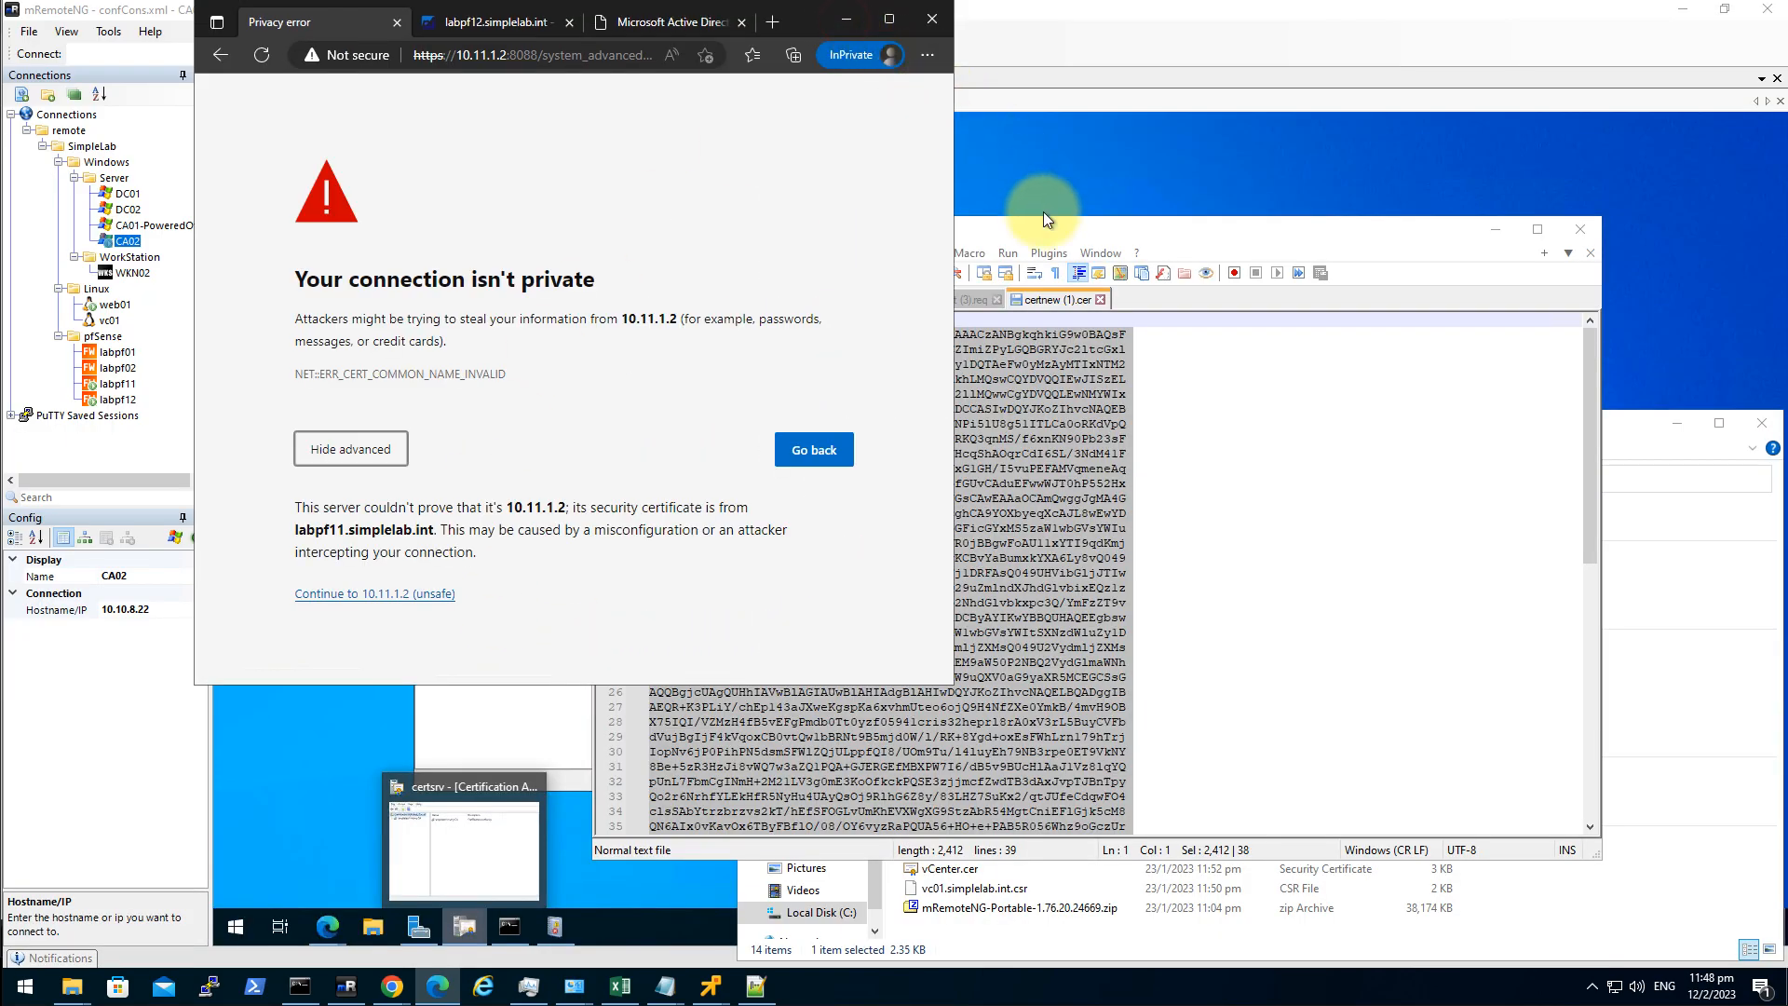
{"action": "left_click_drag", "start_coordinate": [802, 26], "coordinate": [1208, 107]}
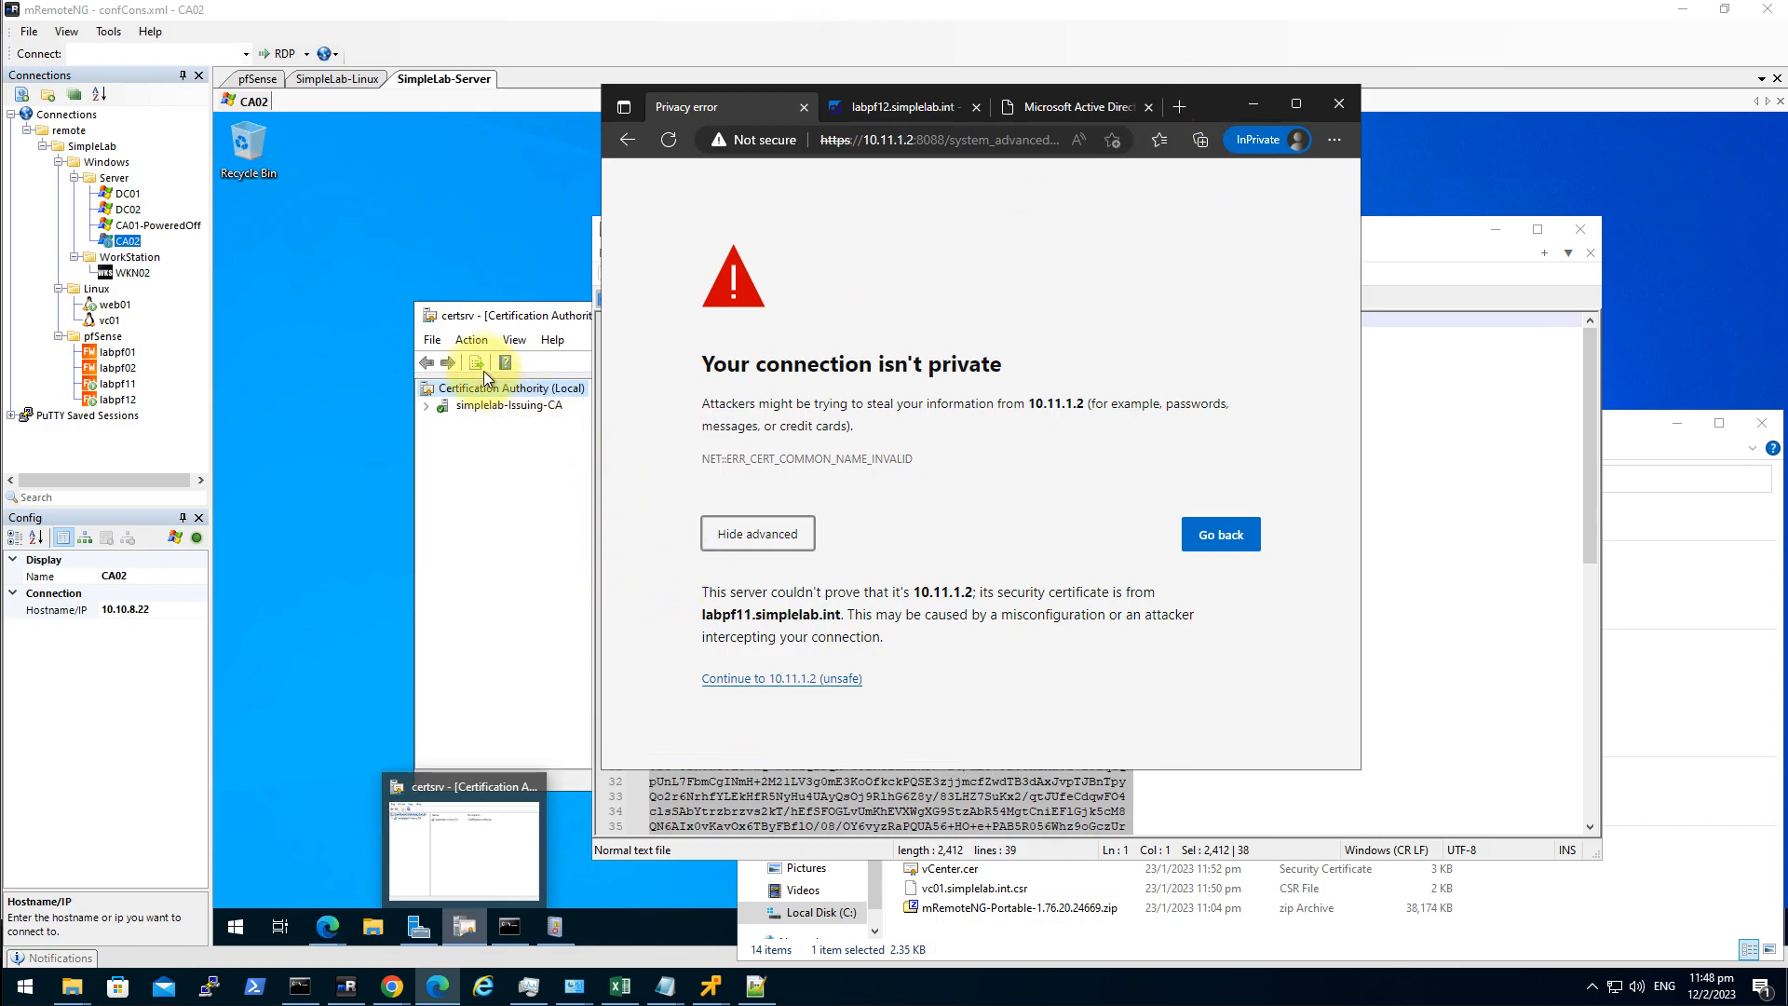
{"action": "left_click", "coordinate": [311, 315]}
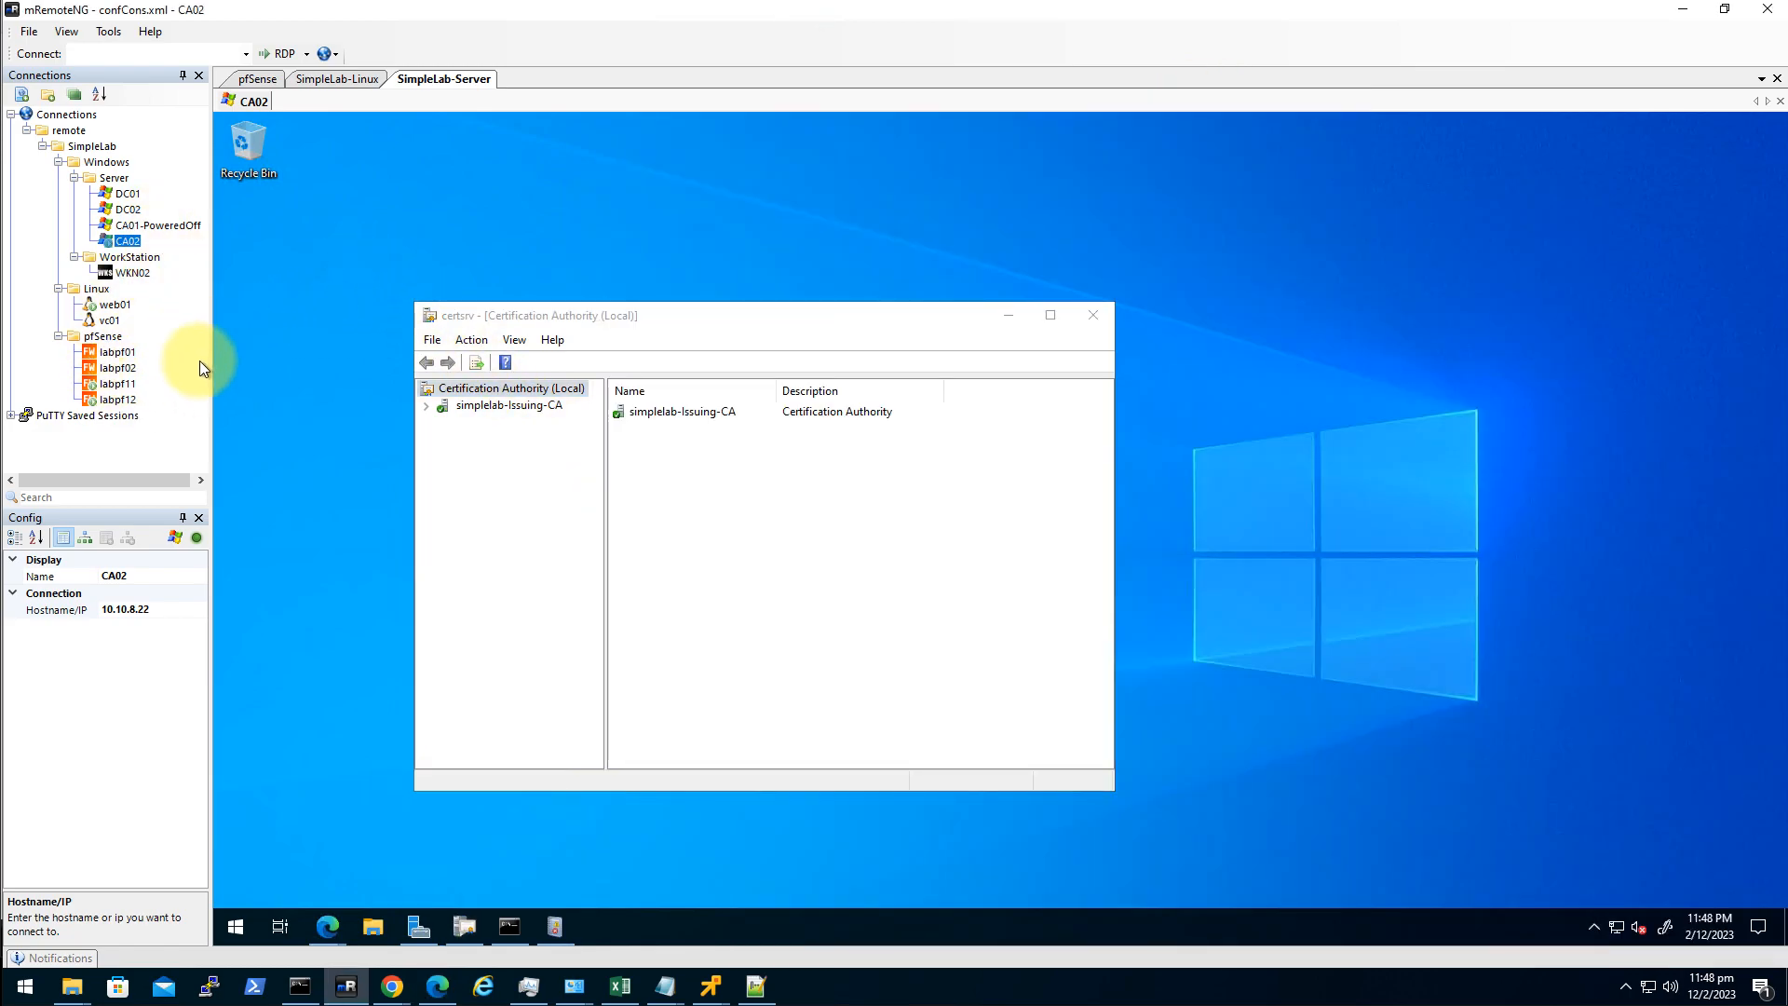
{"action": "double_click", "coordinate": [126, 195]}
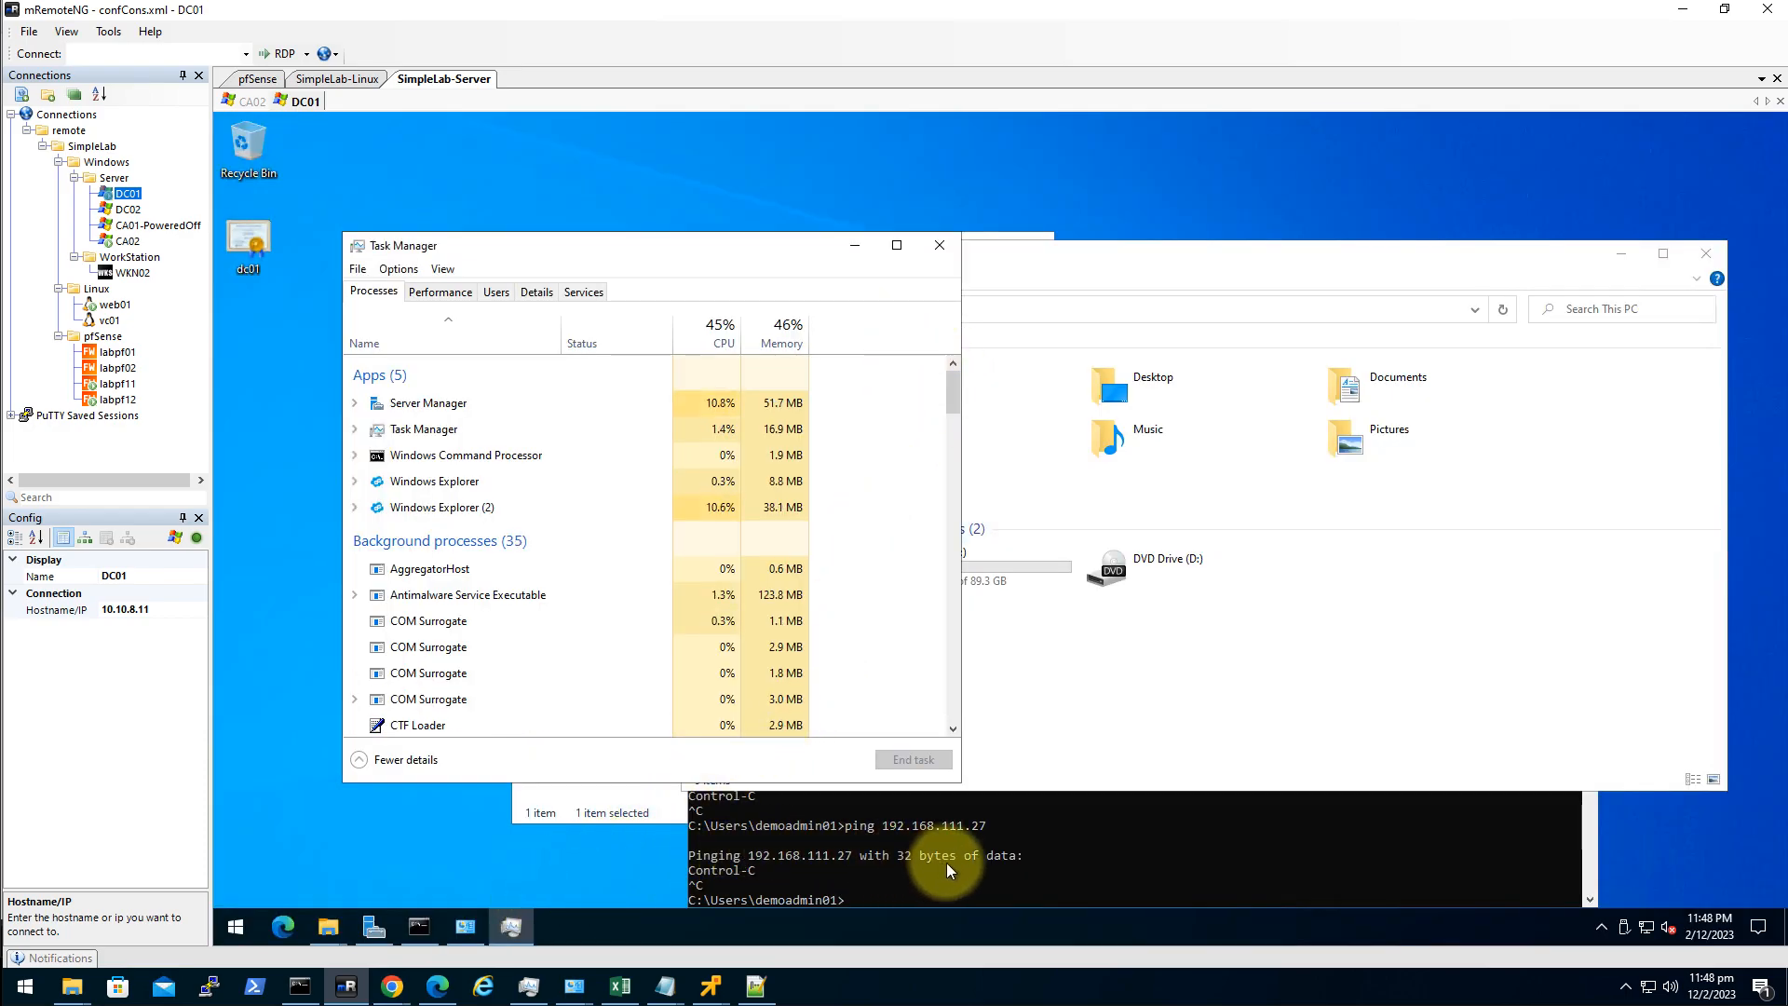
Launch DNS Manager with dnsmgmt.msc and open the simplelab.int forward lookup zone.
{"action": "left_click", "coordinate": [1025, 838]}
{"action": "type", "text": "cls"}
{"action": "key", "text": "Return"}
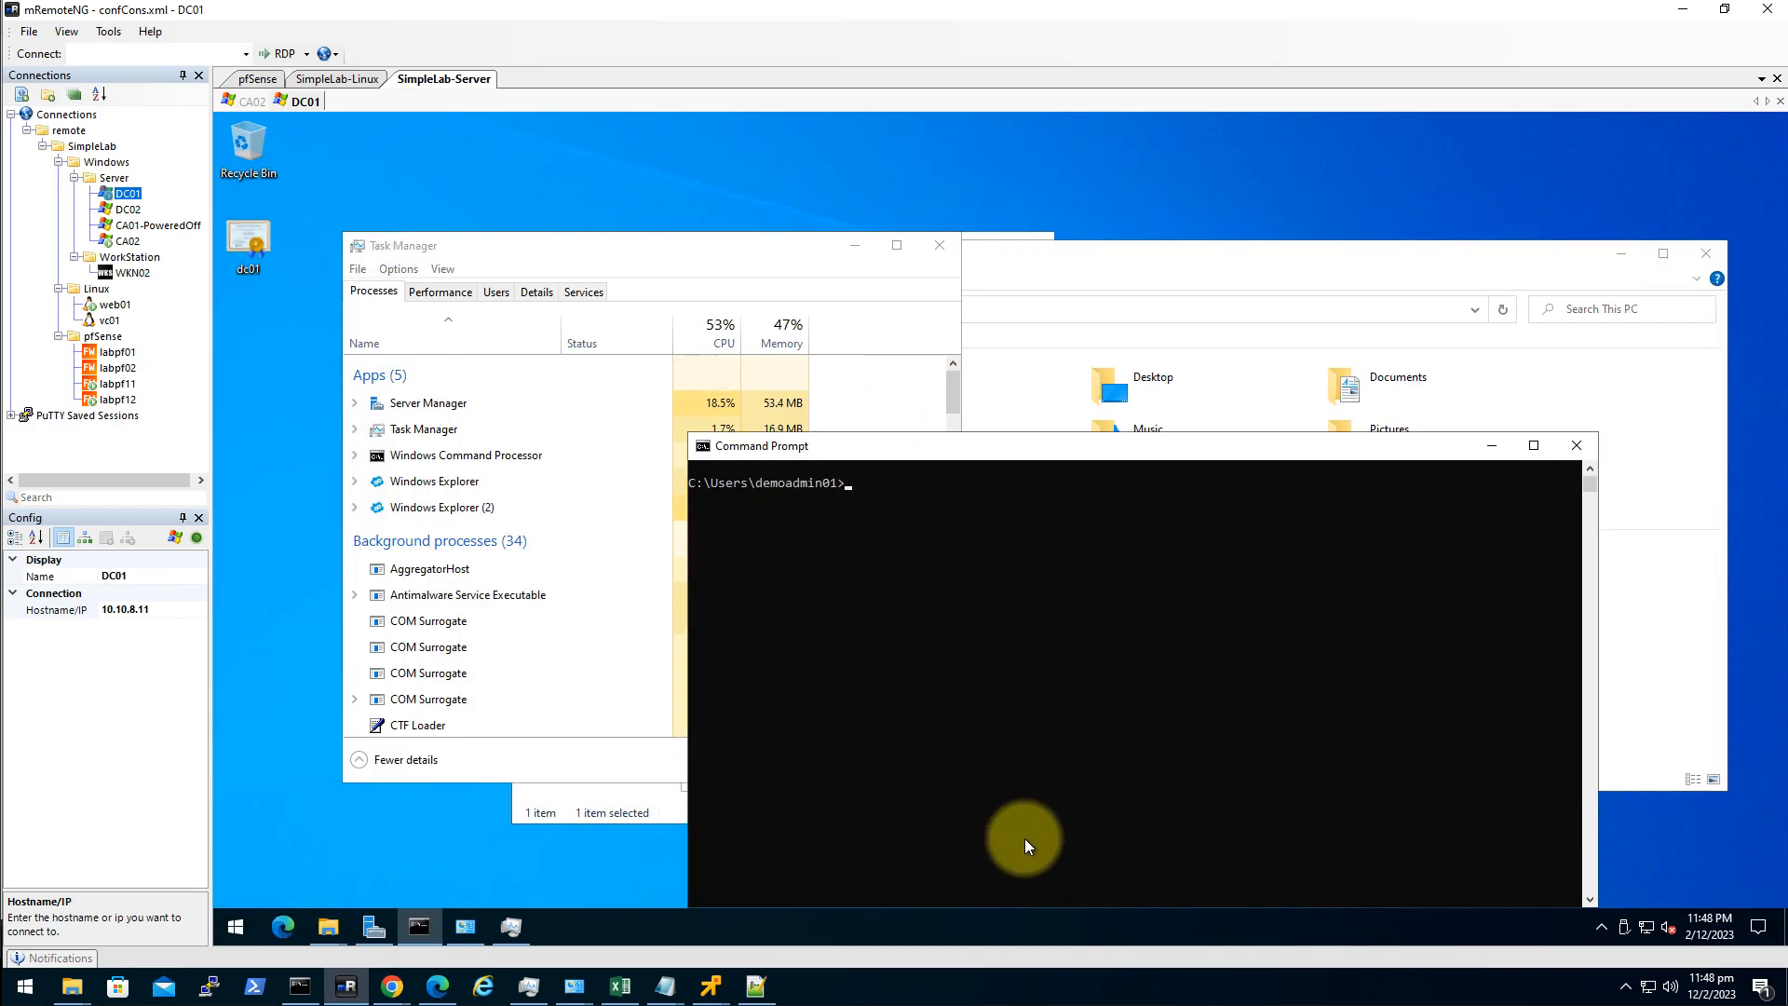
{"action": "type", "text": "dnsmgmt.msc"}
{"action": "key", "text": "Return"}
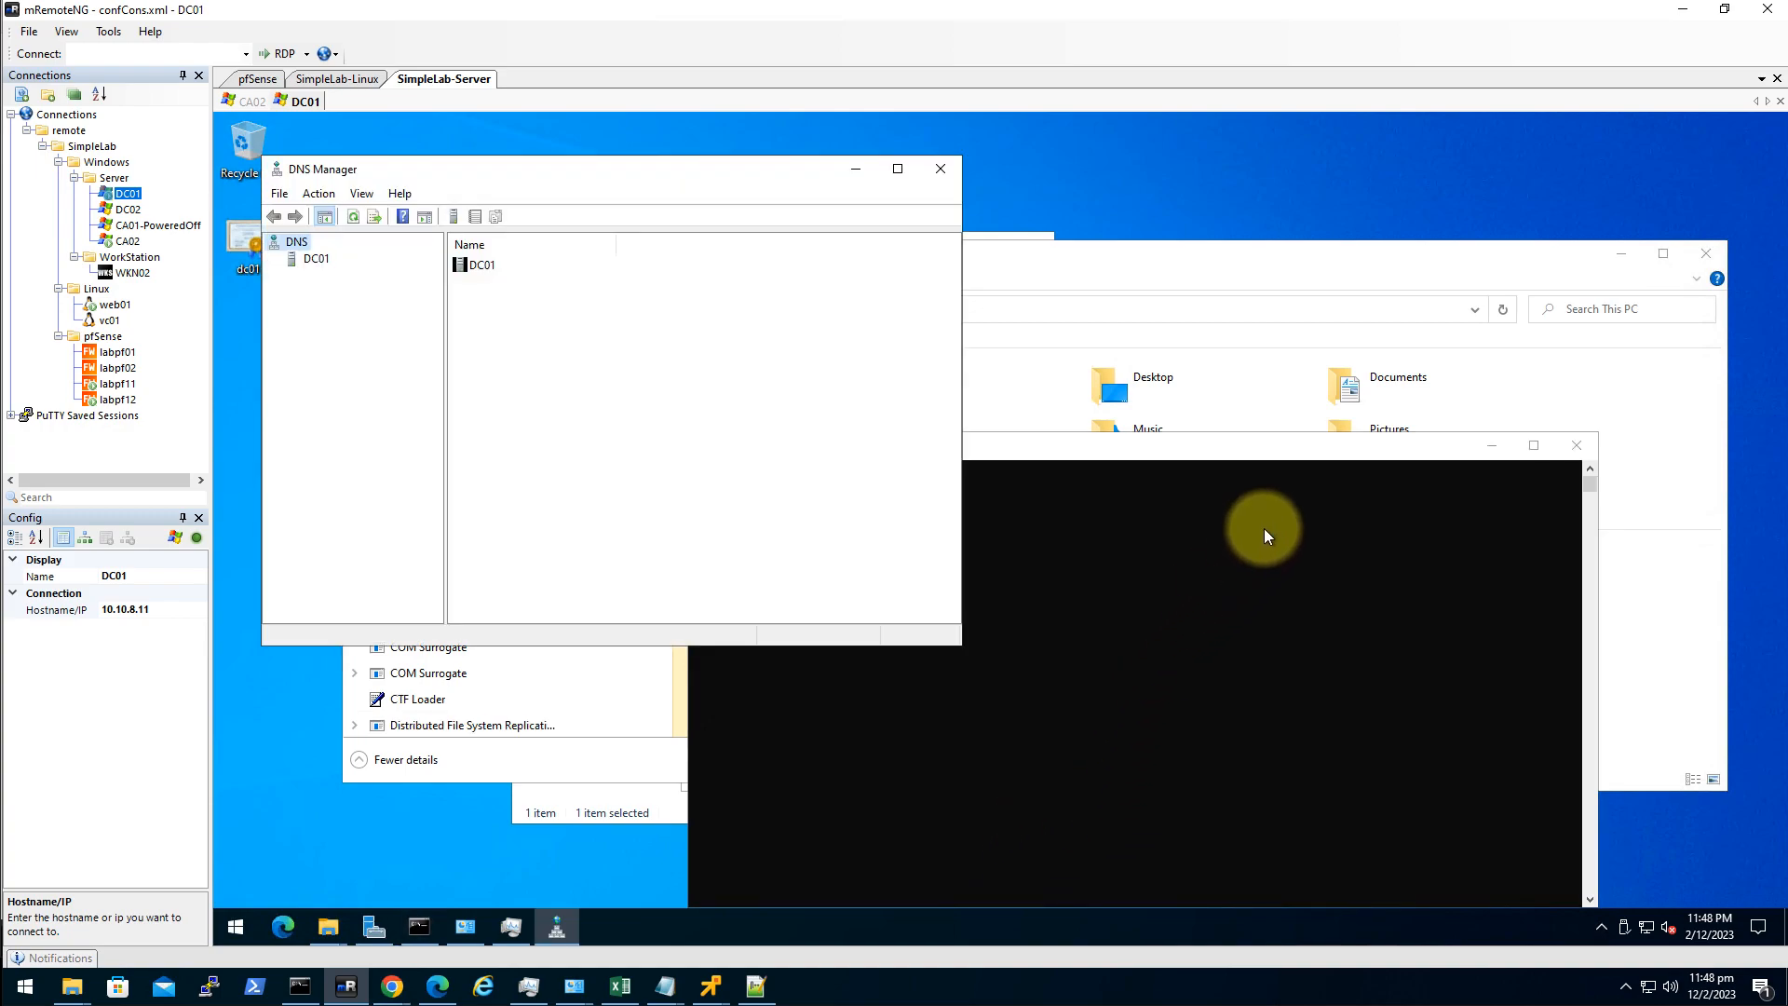
{"action": "left_click", "coordinate": [299, 259]}
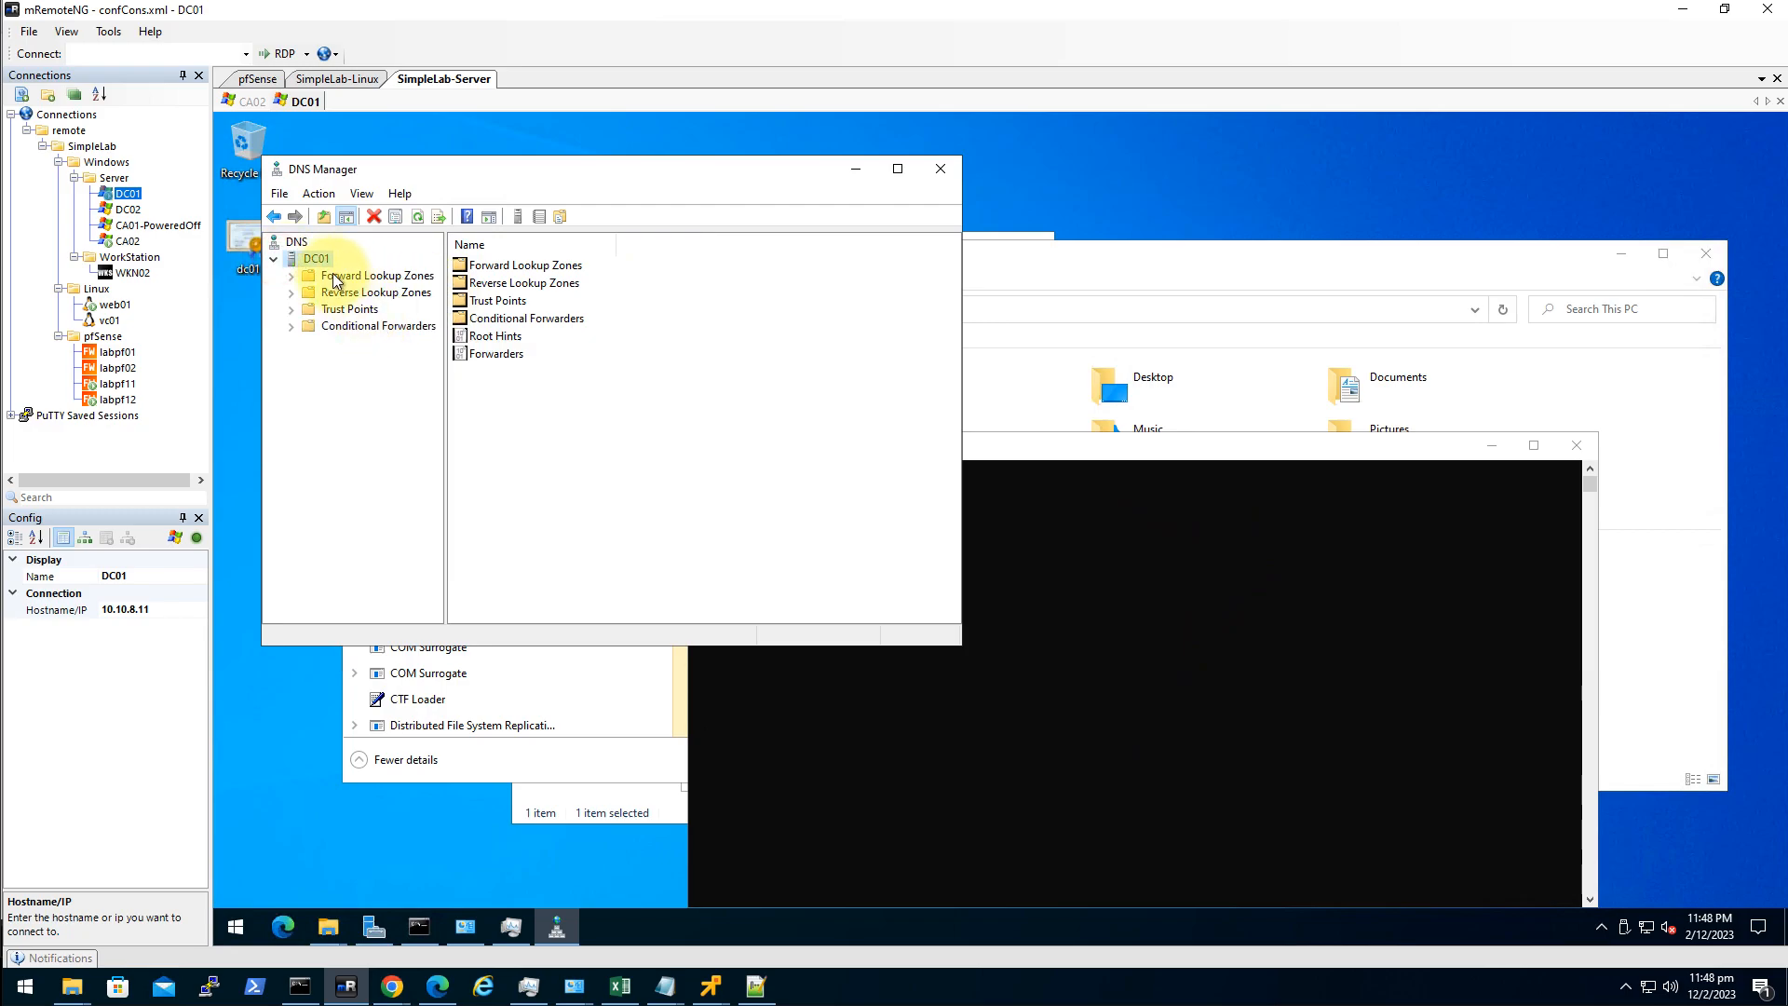
{"action": "double_click", "coordinate": [313, 276]}
{"action": "double_click", "coordinate": [370, 309]}
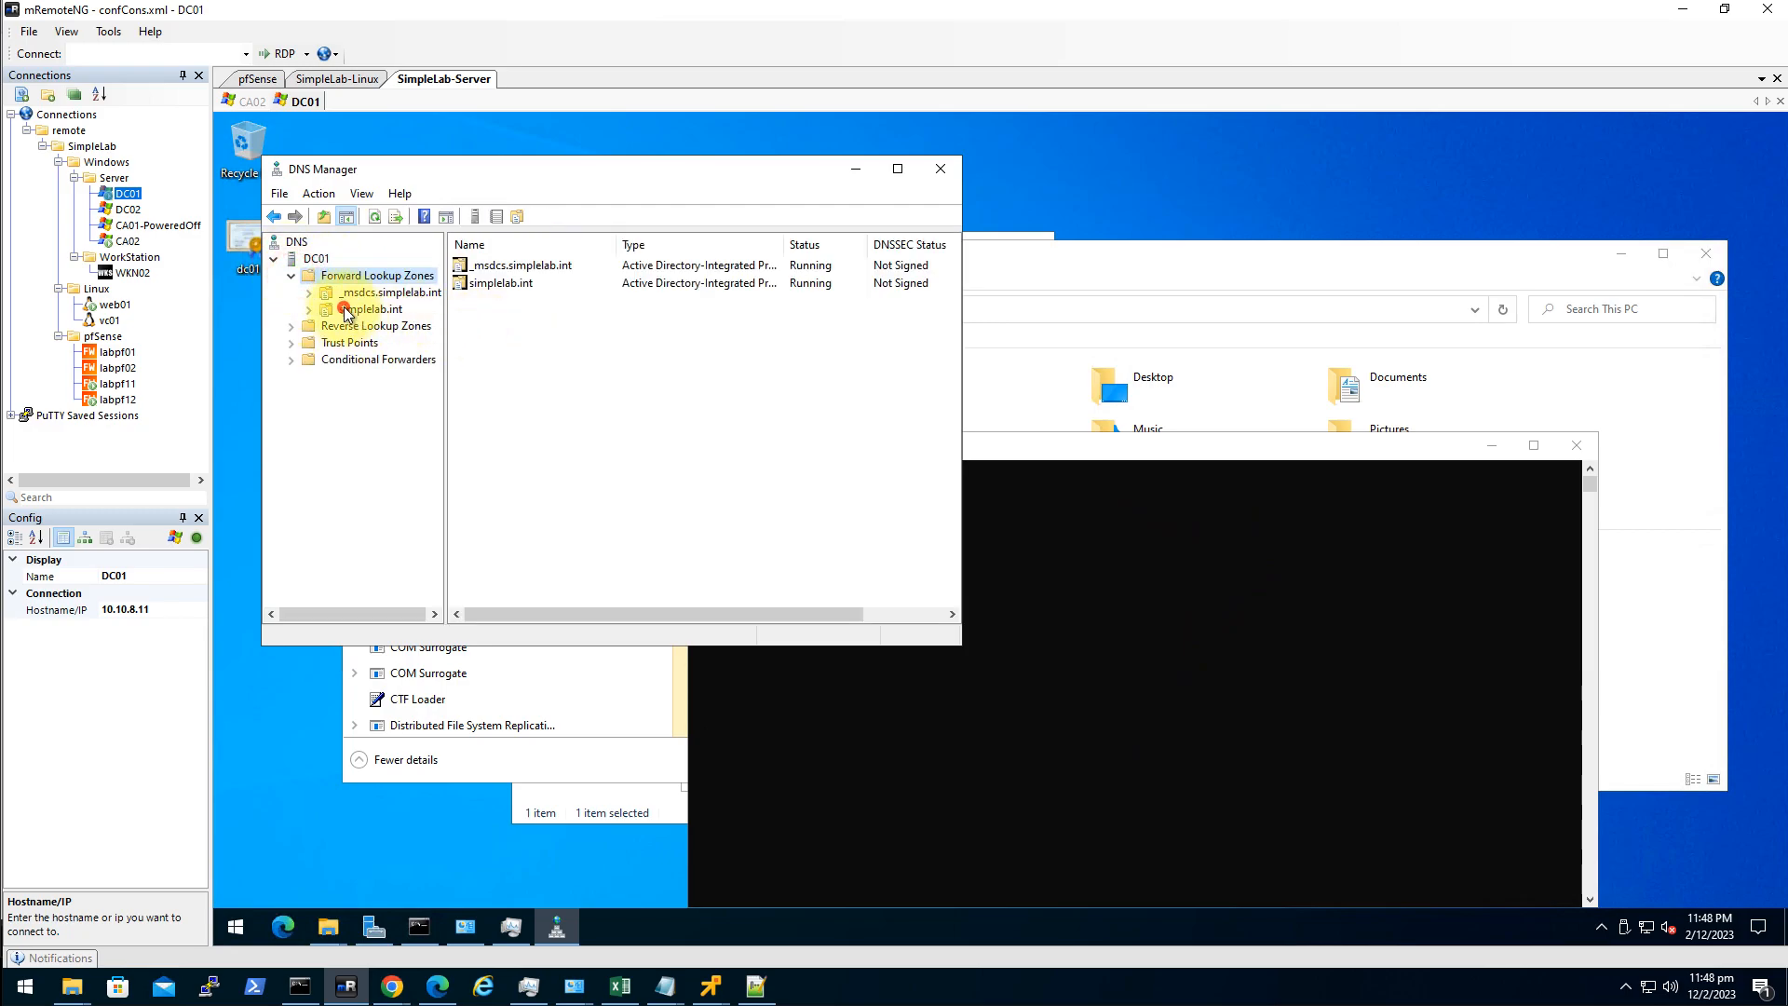
{"action": "double_click", "coordinate": [485, 168]}
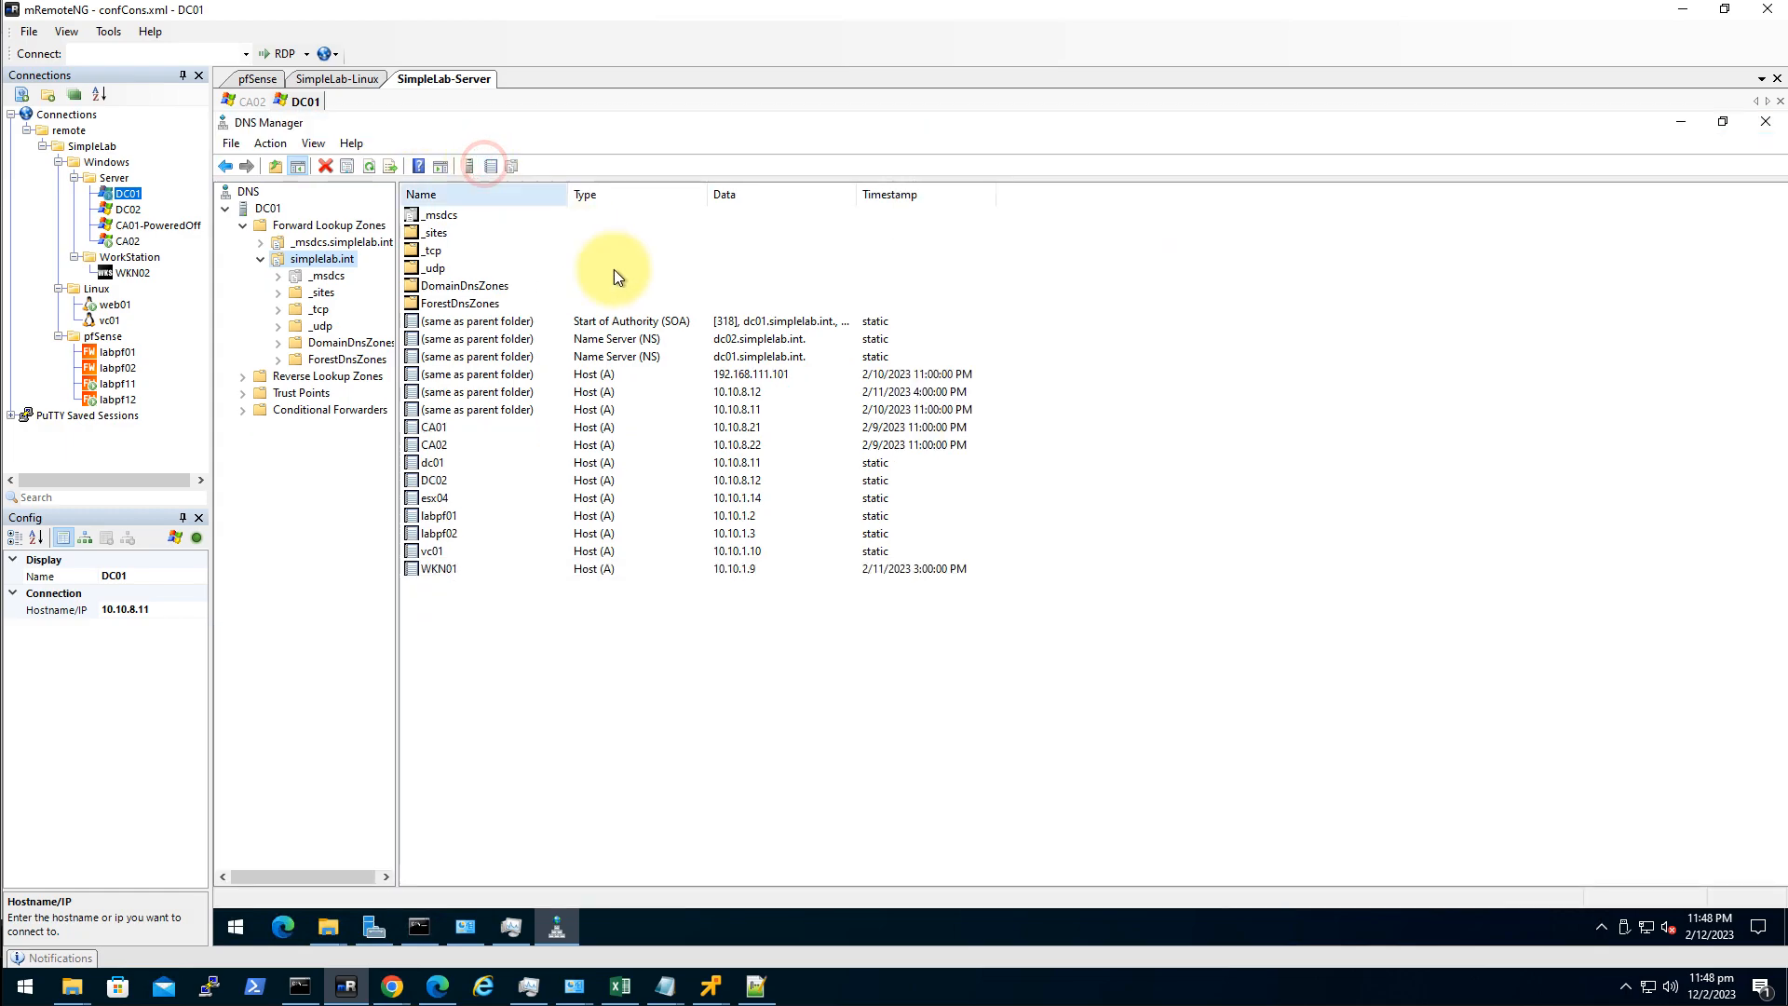
Add host record labpf11 at 10.11.1.2 with its PTR record.
{"action": "right_click", "coordinate": [454, 609]}
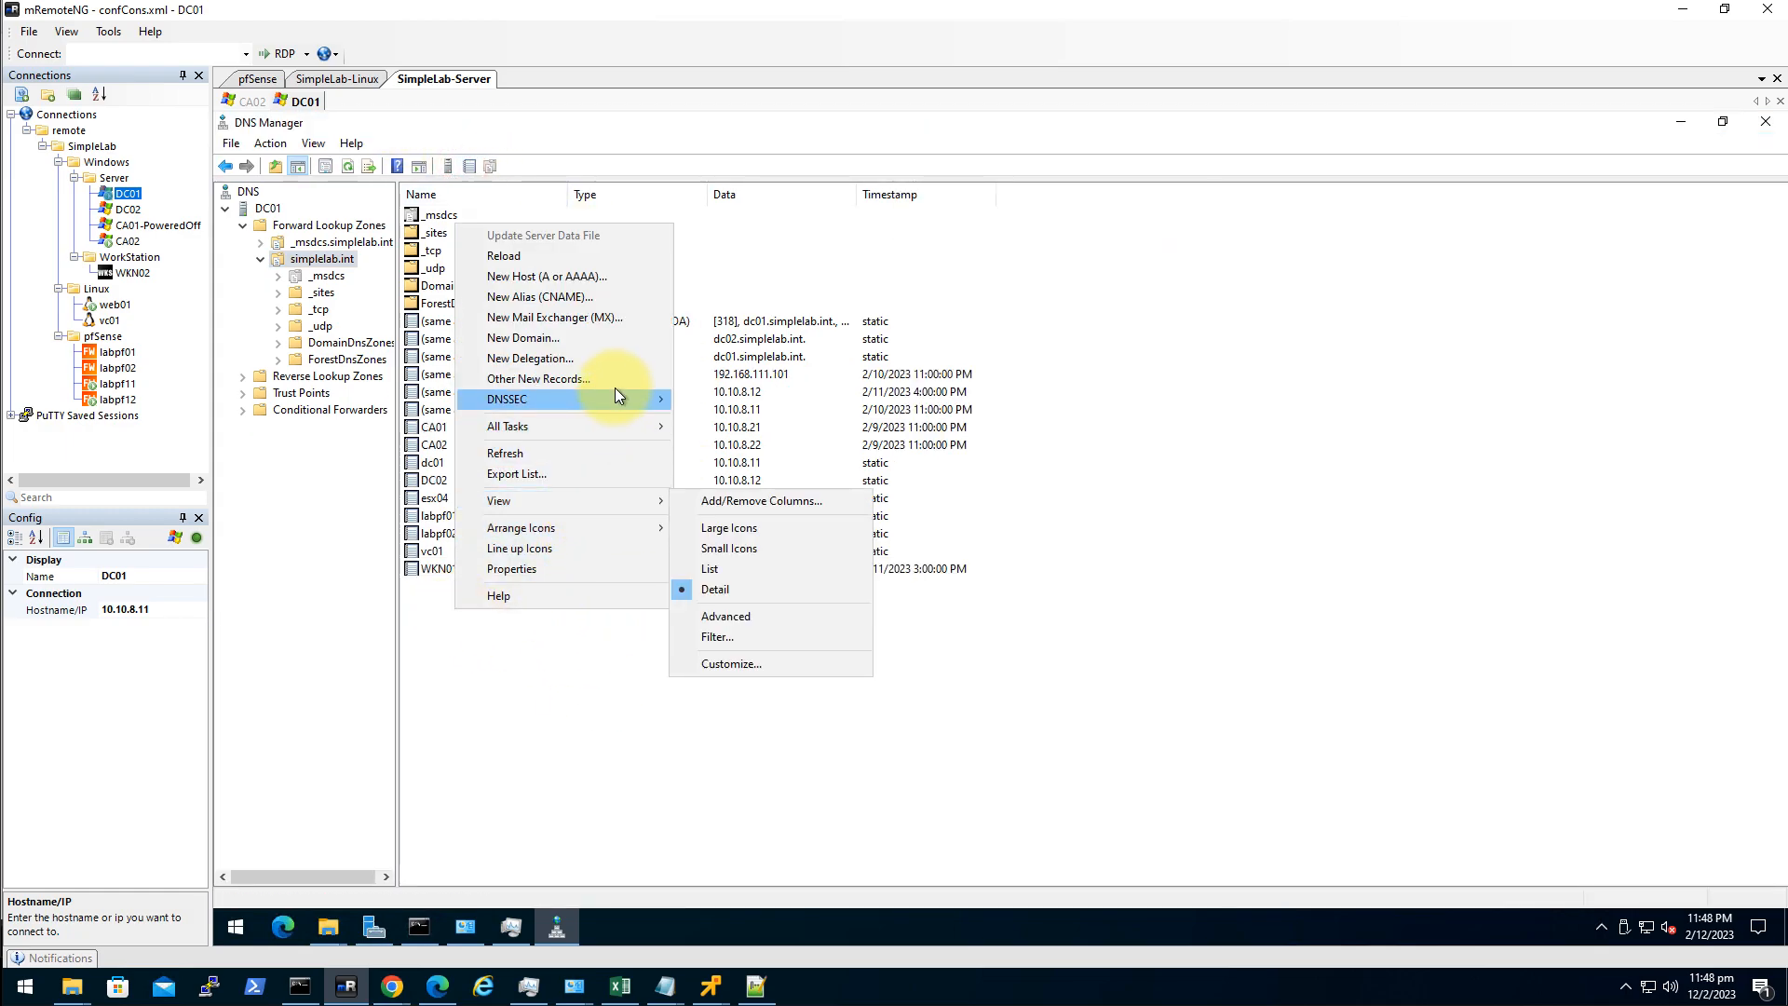
{"action": "left_click", "coordinate": [609, 277]}
{"action": "left_click", "coordinate": [892, 527]}
{"action": "left_click", "coordinate": [887, 410]}
{"action": "type", "text": "labpf11"}
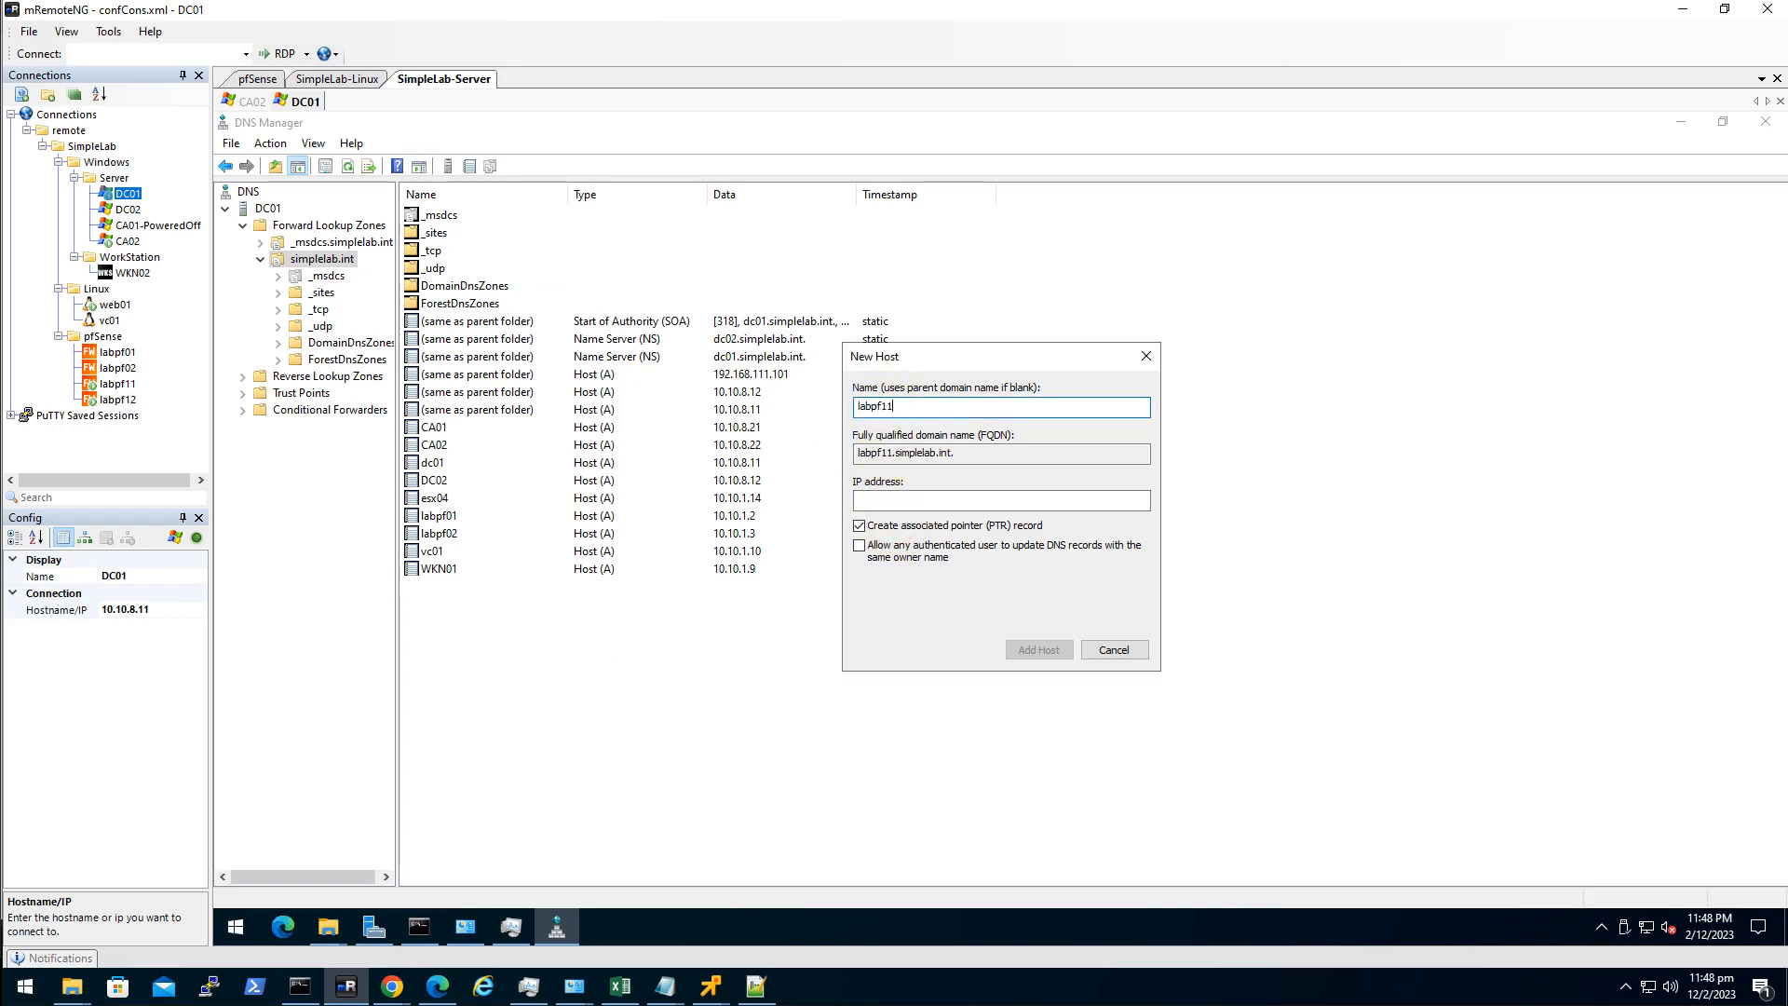
{"action": "key", "text": "Tab"}
{"action": "type", "text": "10"}
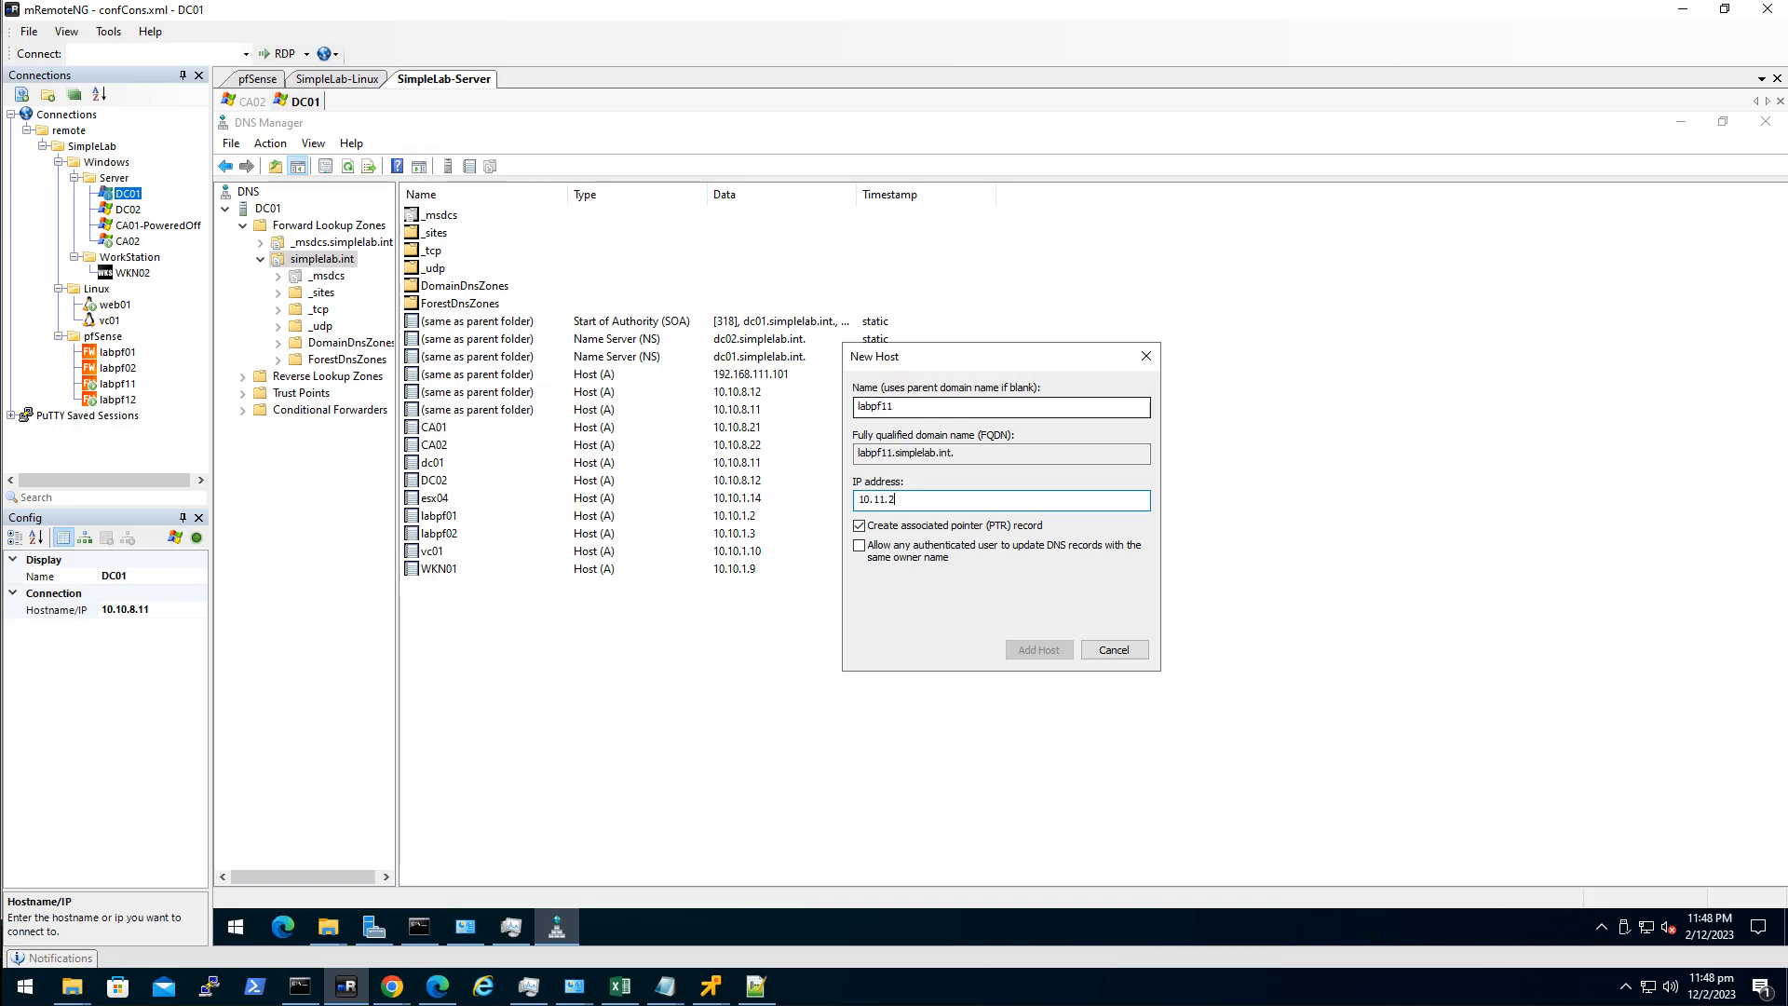
{"action": "type", "text": ".11.1.2"}
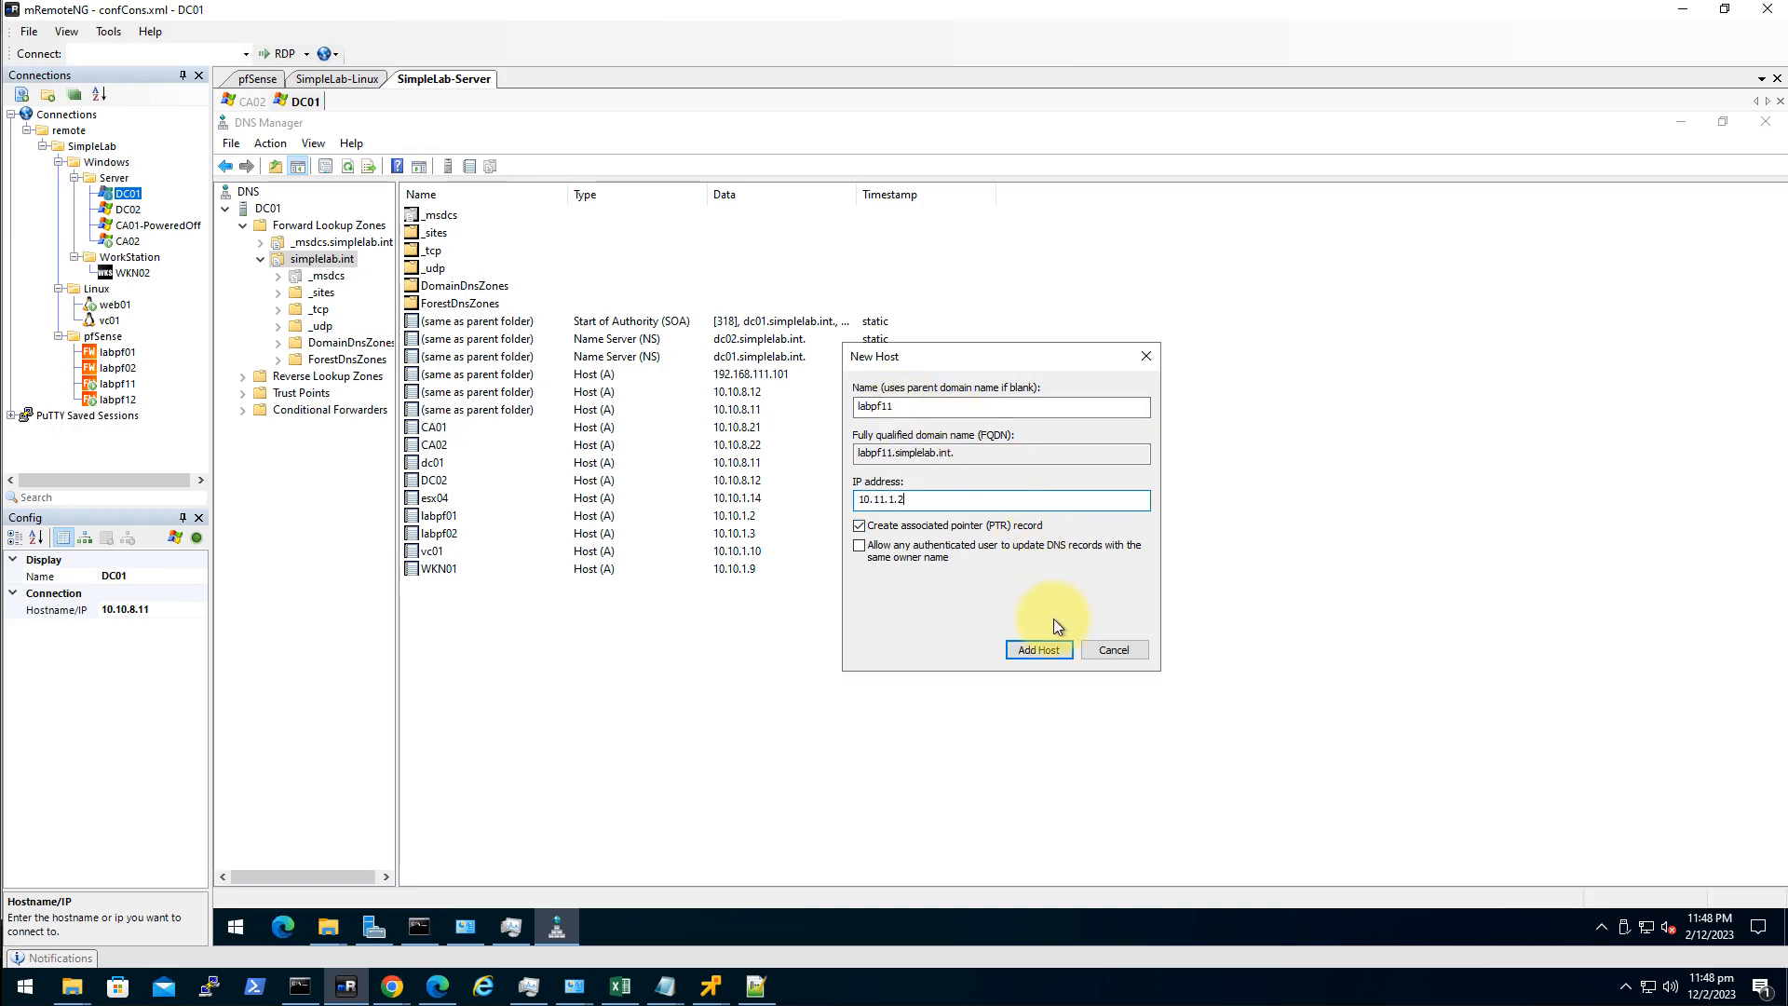
{"action": "left_click", "coordinate": [1038, 649]}
{"action": "left_click", "coordinate": [1140, 585]}
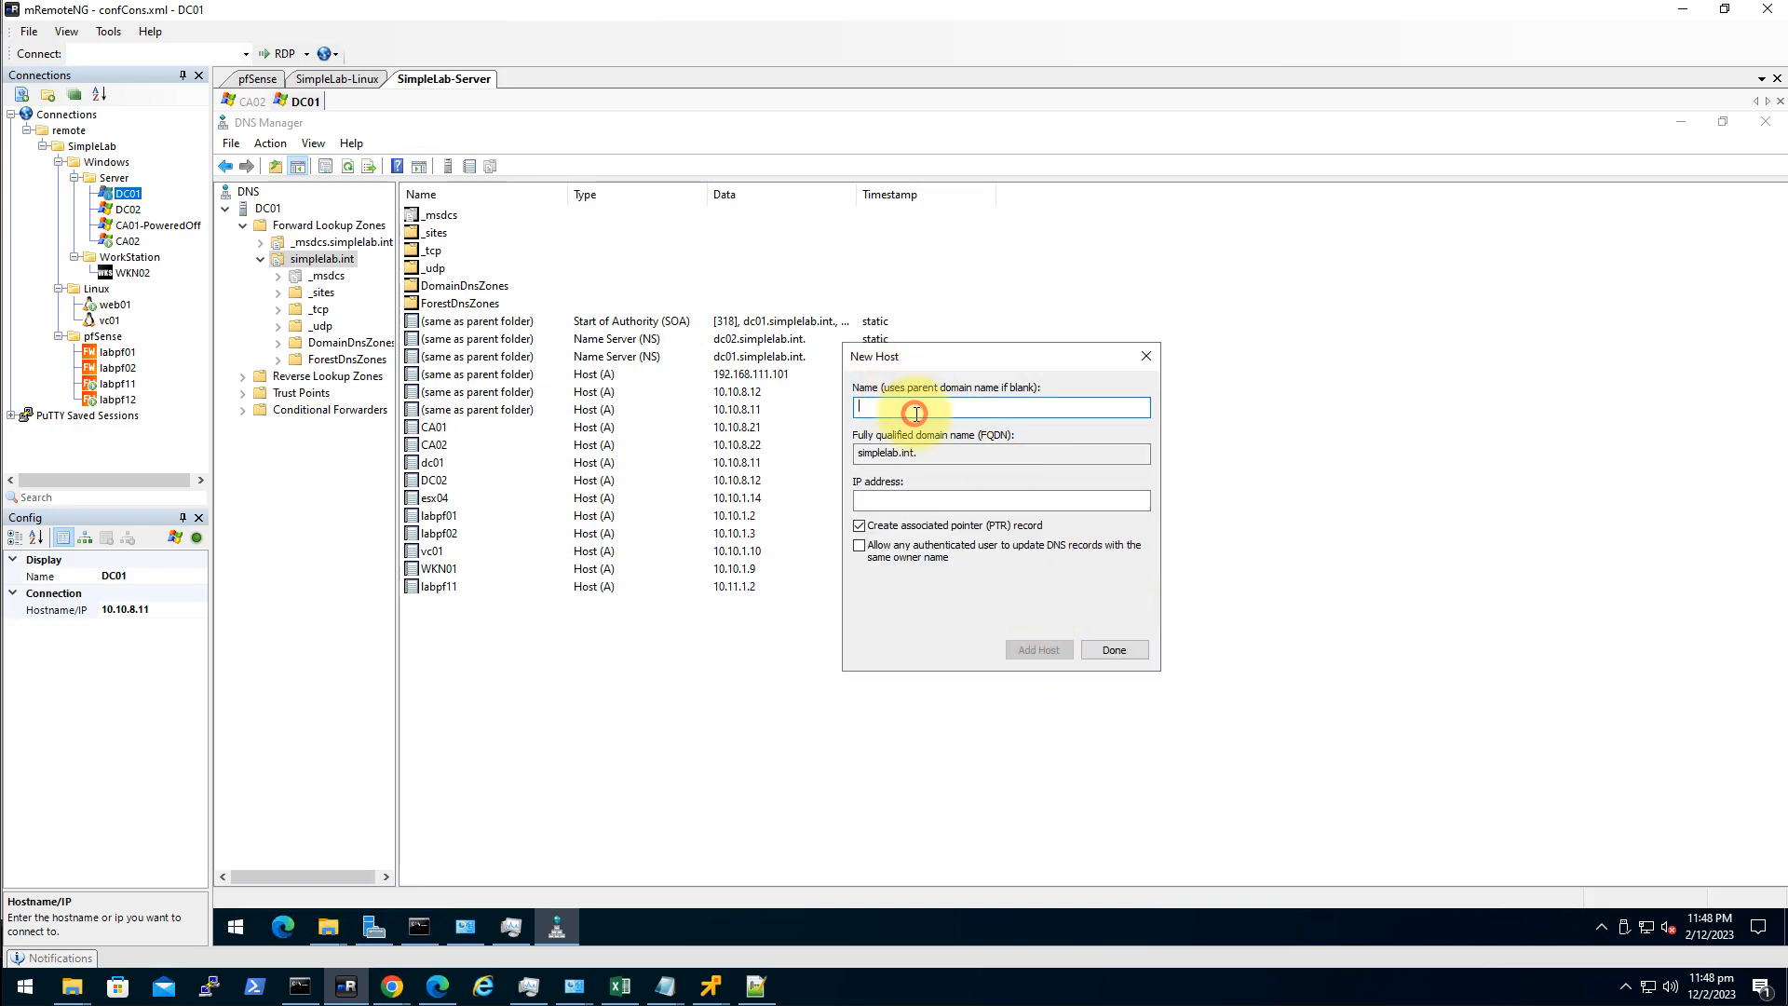
Add host record labpf12 at 10.11.1.3 and finish adding hosts.
{"action": "type", "text": "labpf12"}
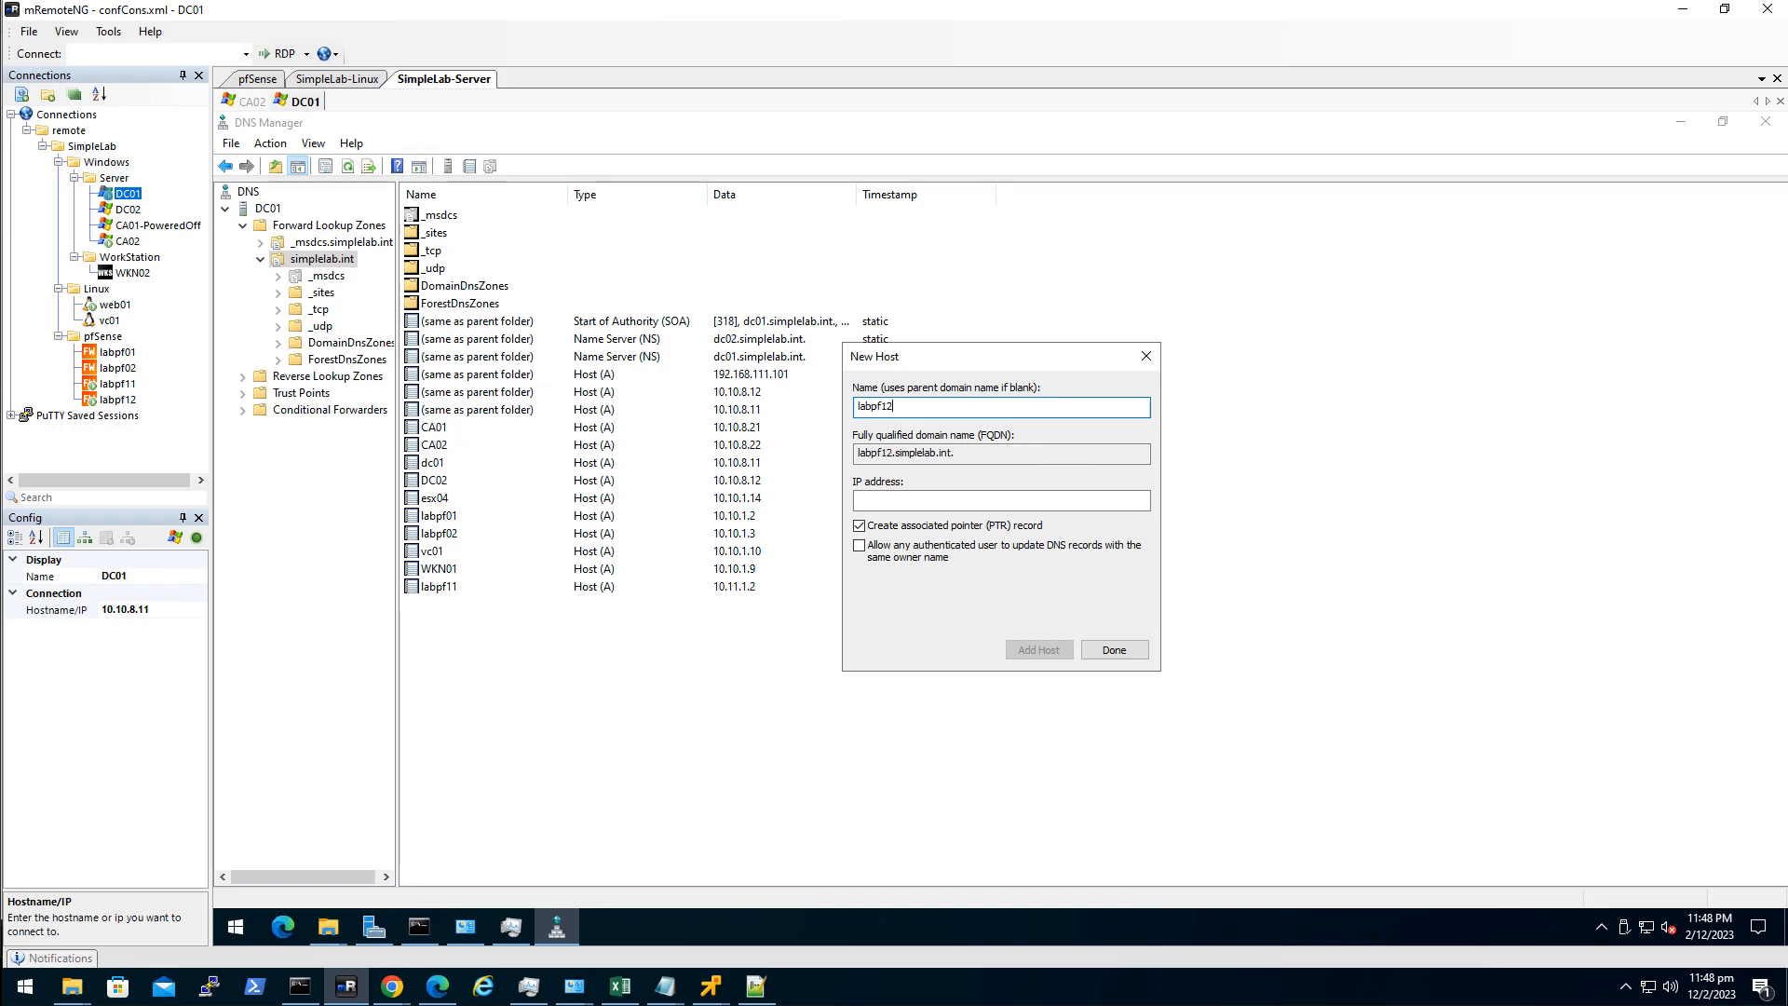
{"action": "key", "text": "Tab"}
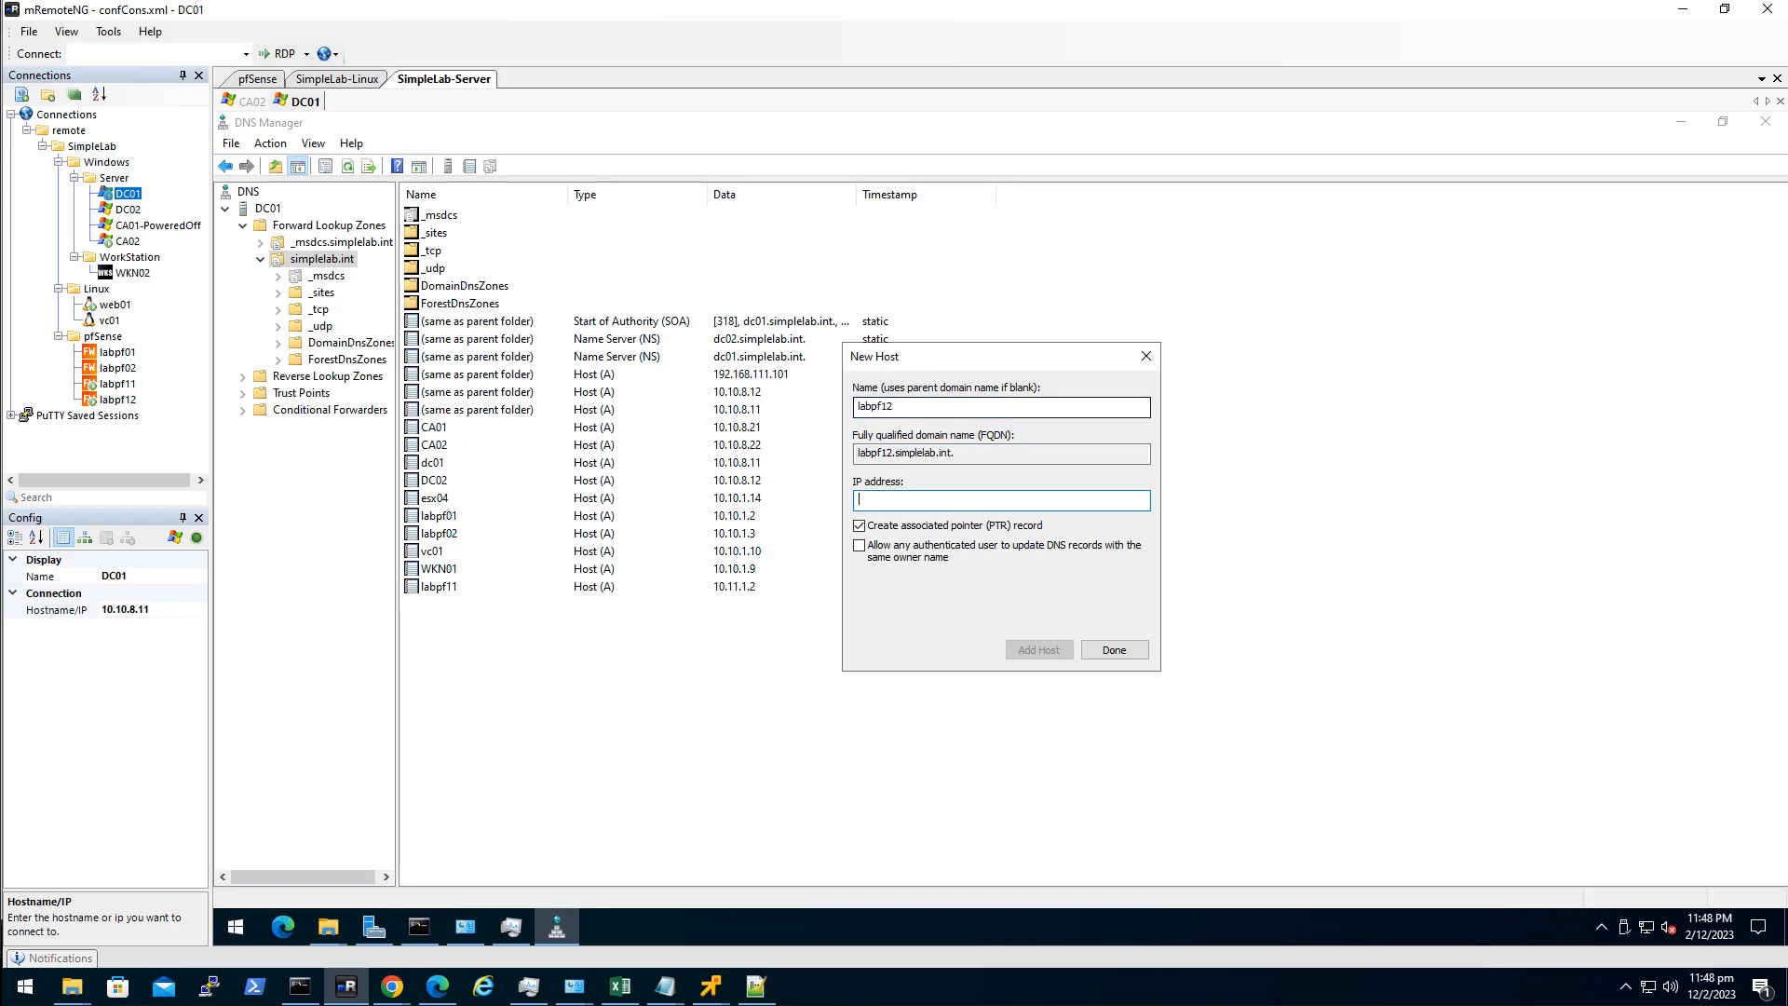
{"action": "type", "text": "10.11.1.3"}
{"action": "left_click", "coordinate": [1056, 652]}
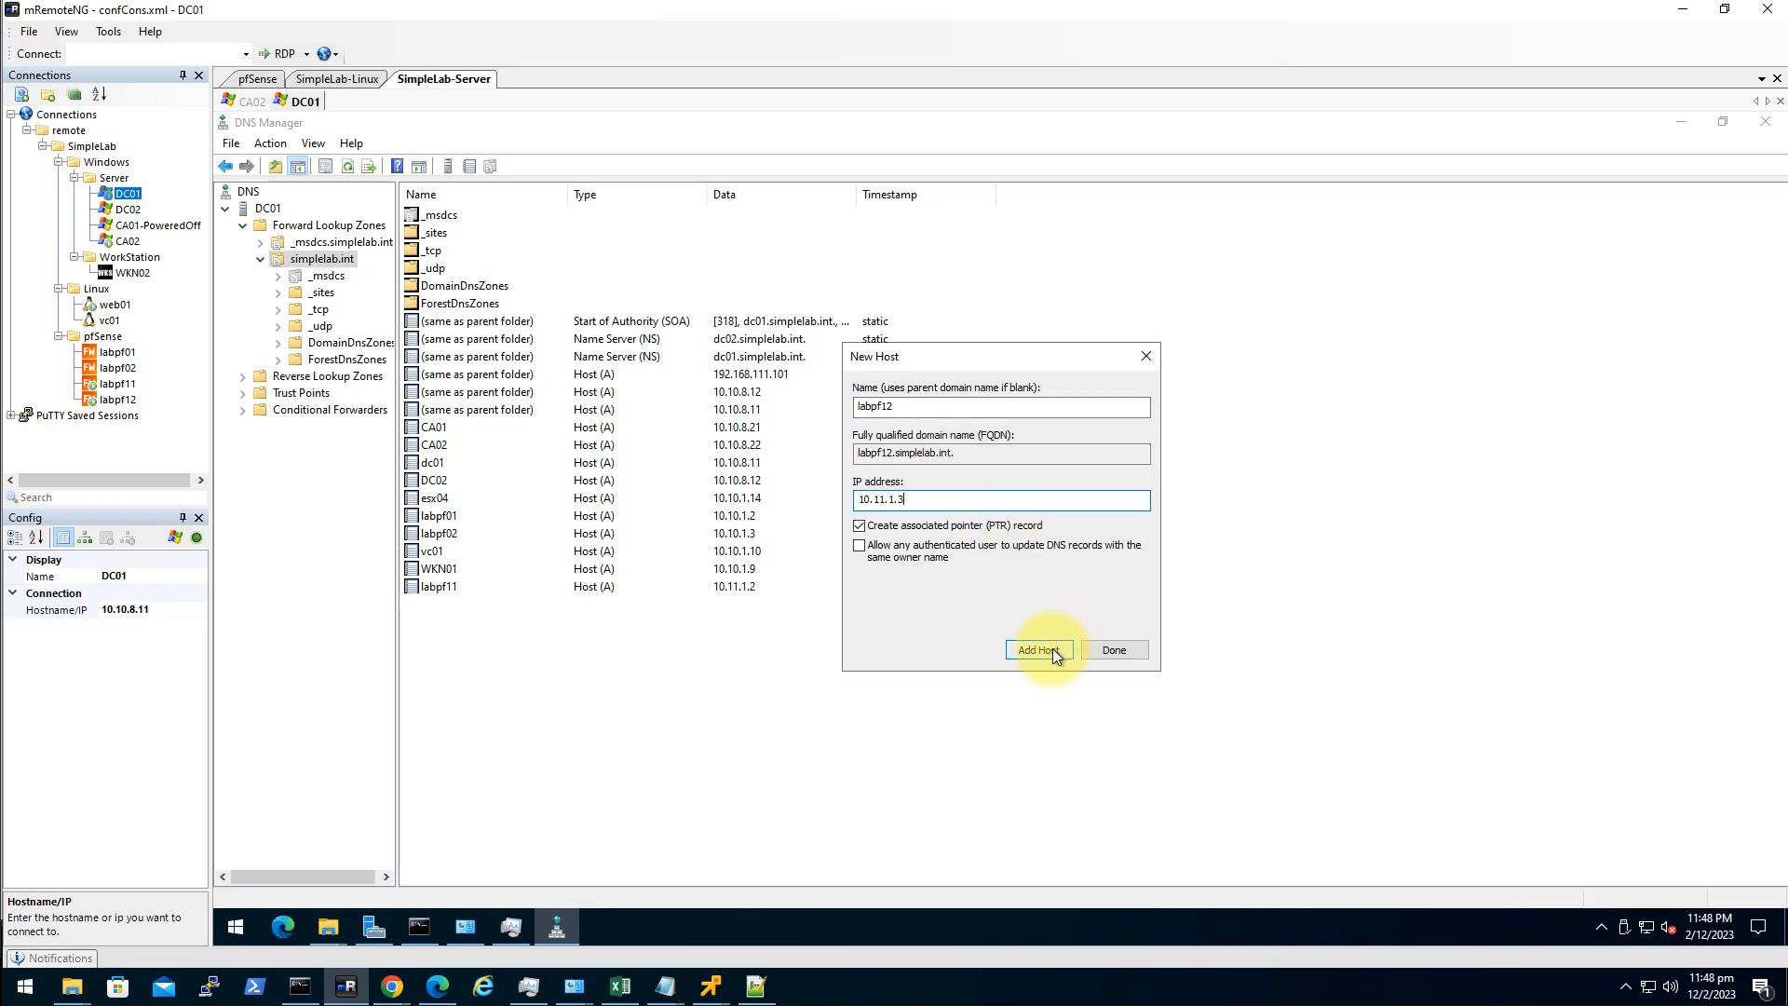
{"action": "left_click", "coordinate": [1136, 584]}
{"action": "left_click", "coordinate": [1122, 649]}
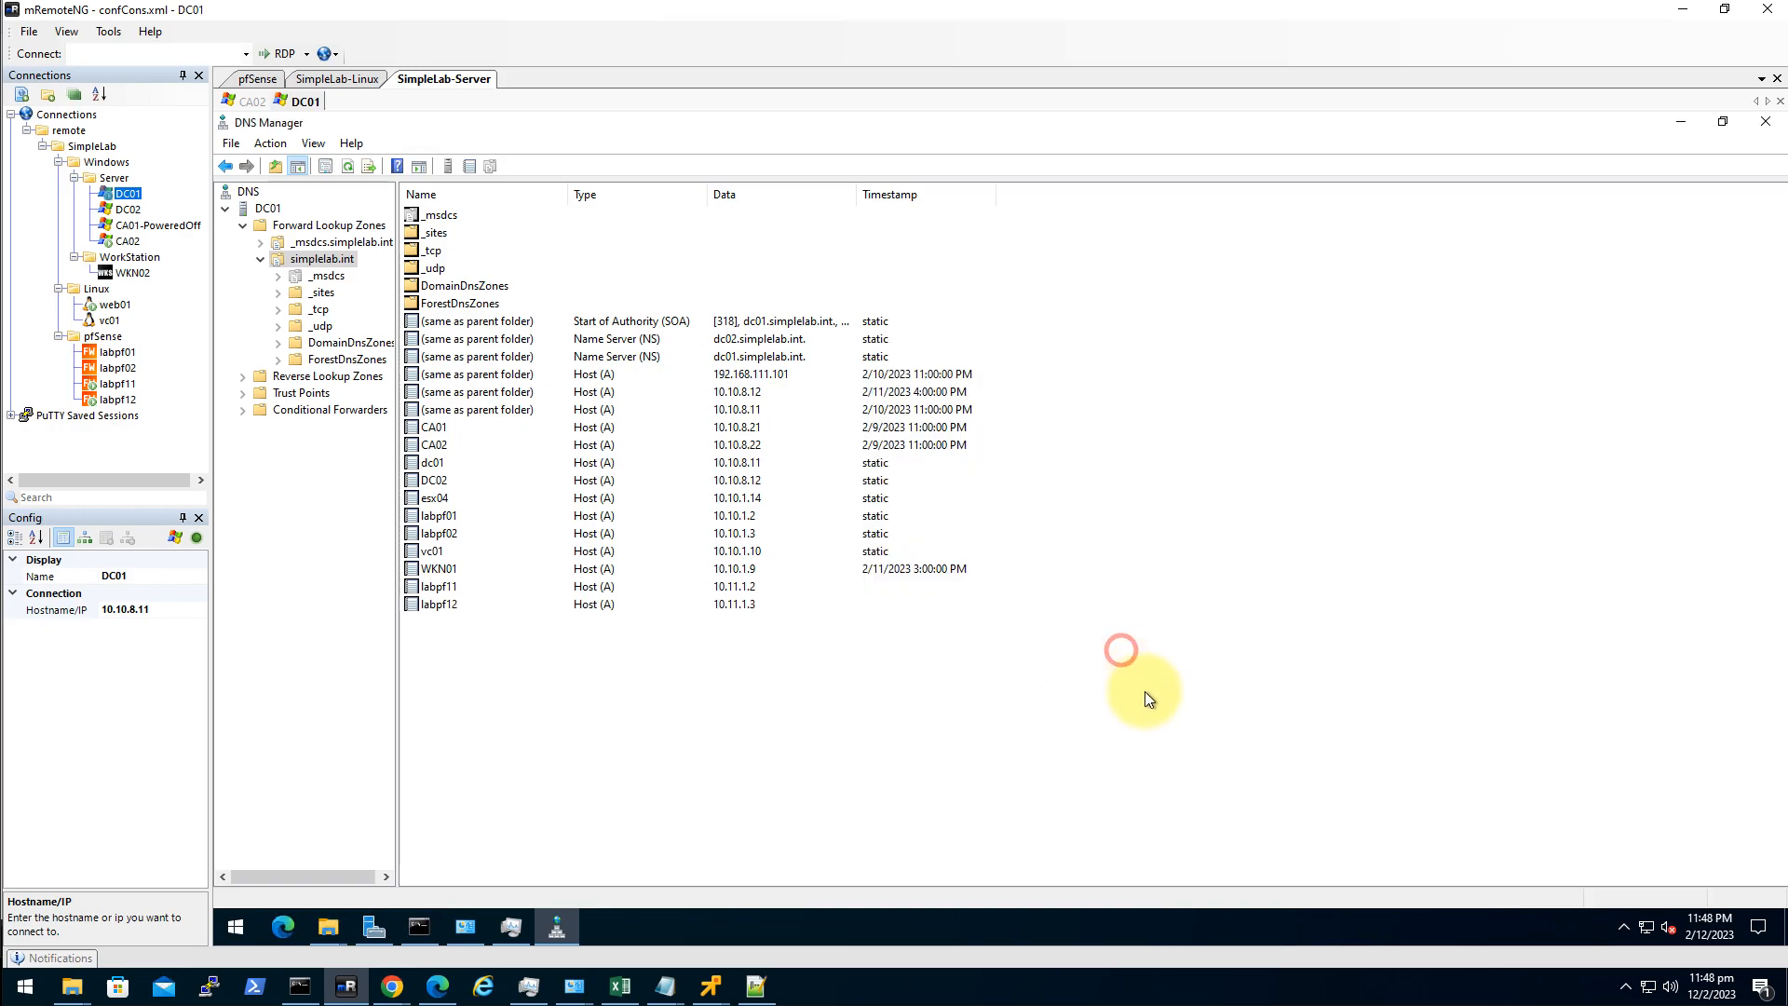
{"action": "left_click", "coordinate": [419, 927]}
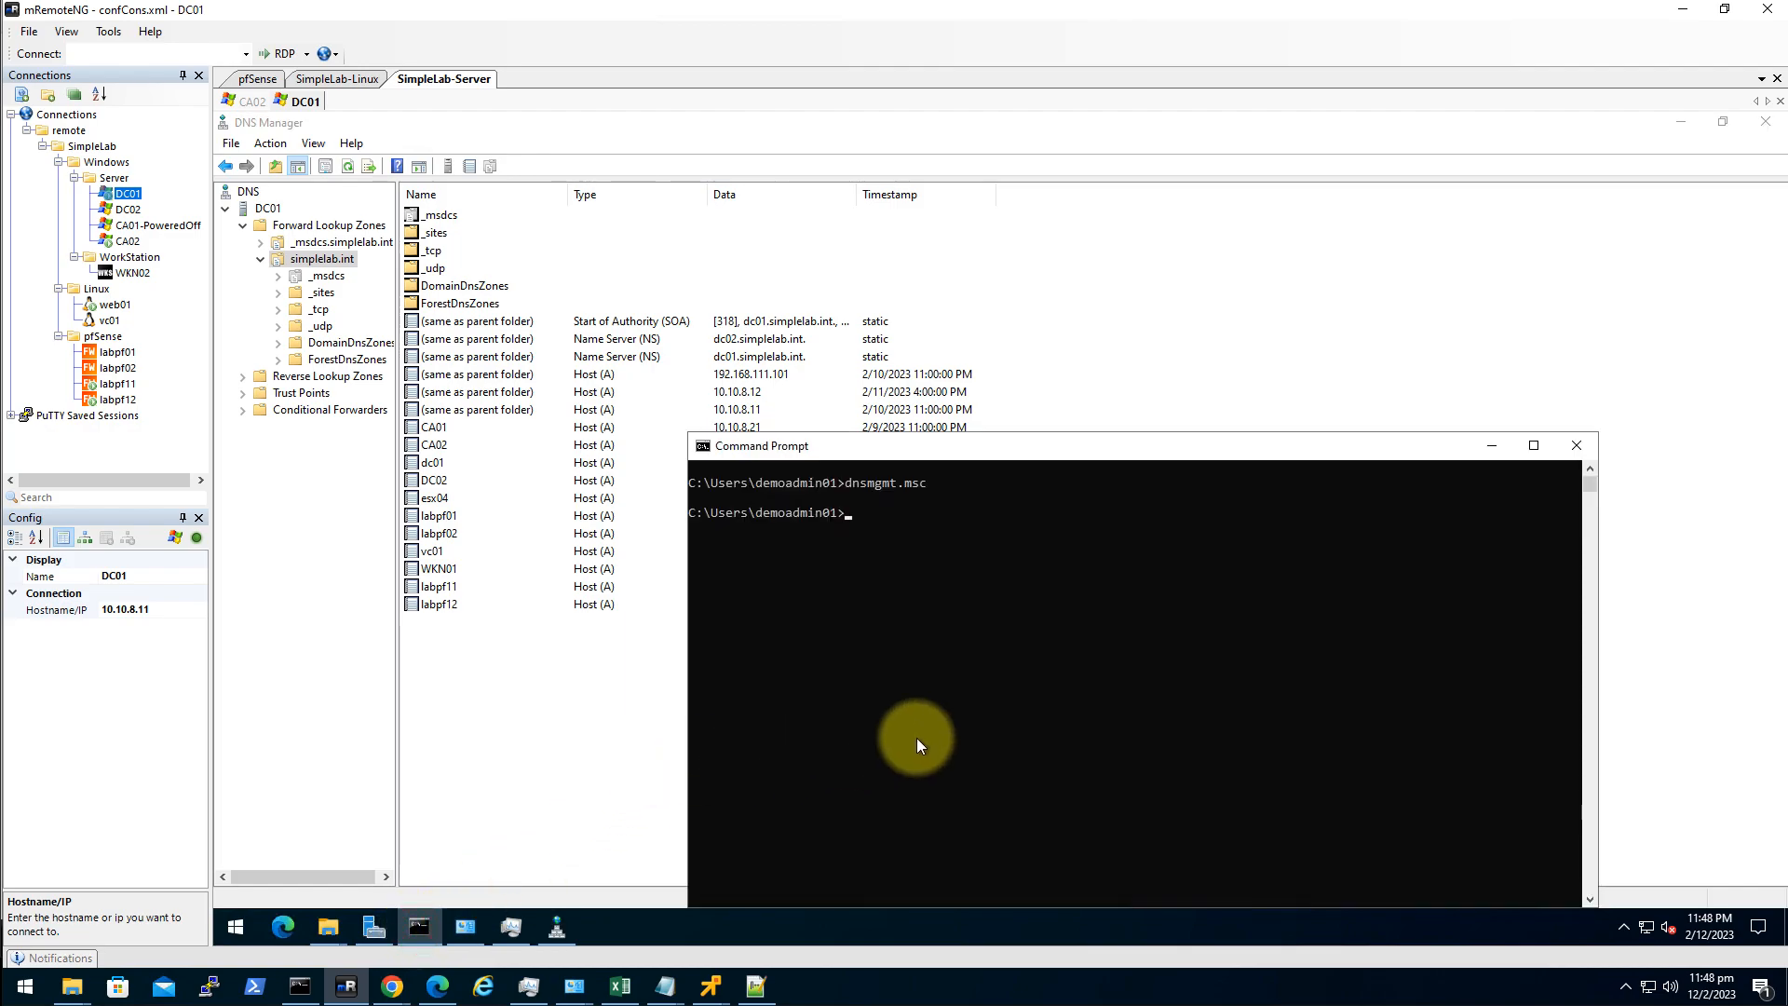
Launch dssite.msc and expand Sites > 01SimepleProd > Servers to DC01's NTDS Settings.
{"action": "type", "text": "dssite.msc"}
{"action": "key", "text": "Return"}
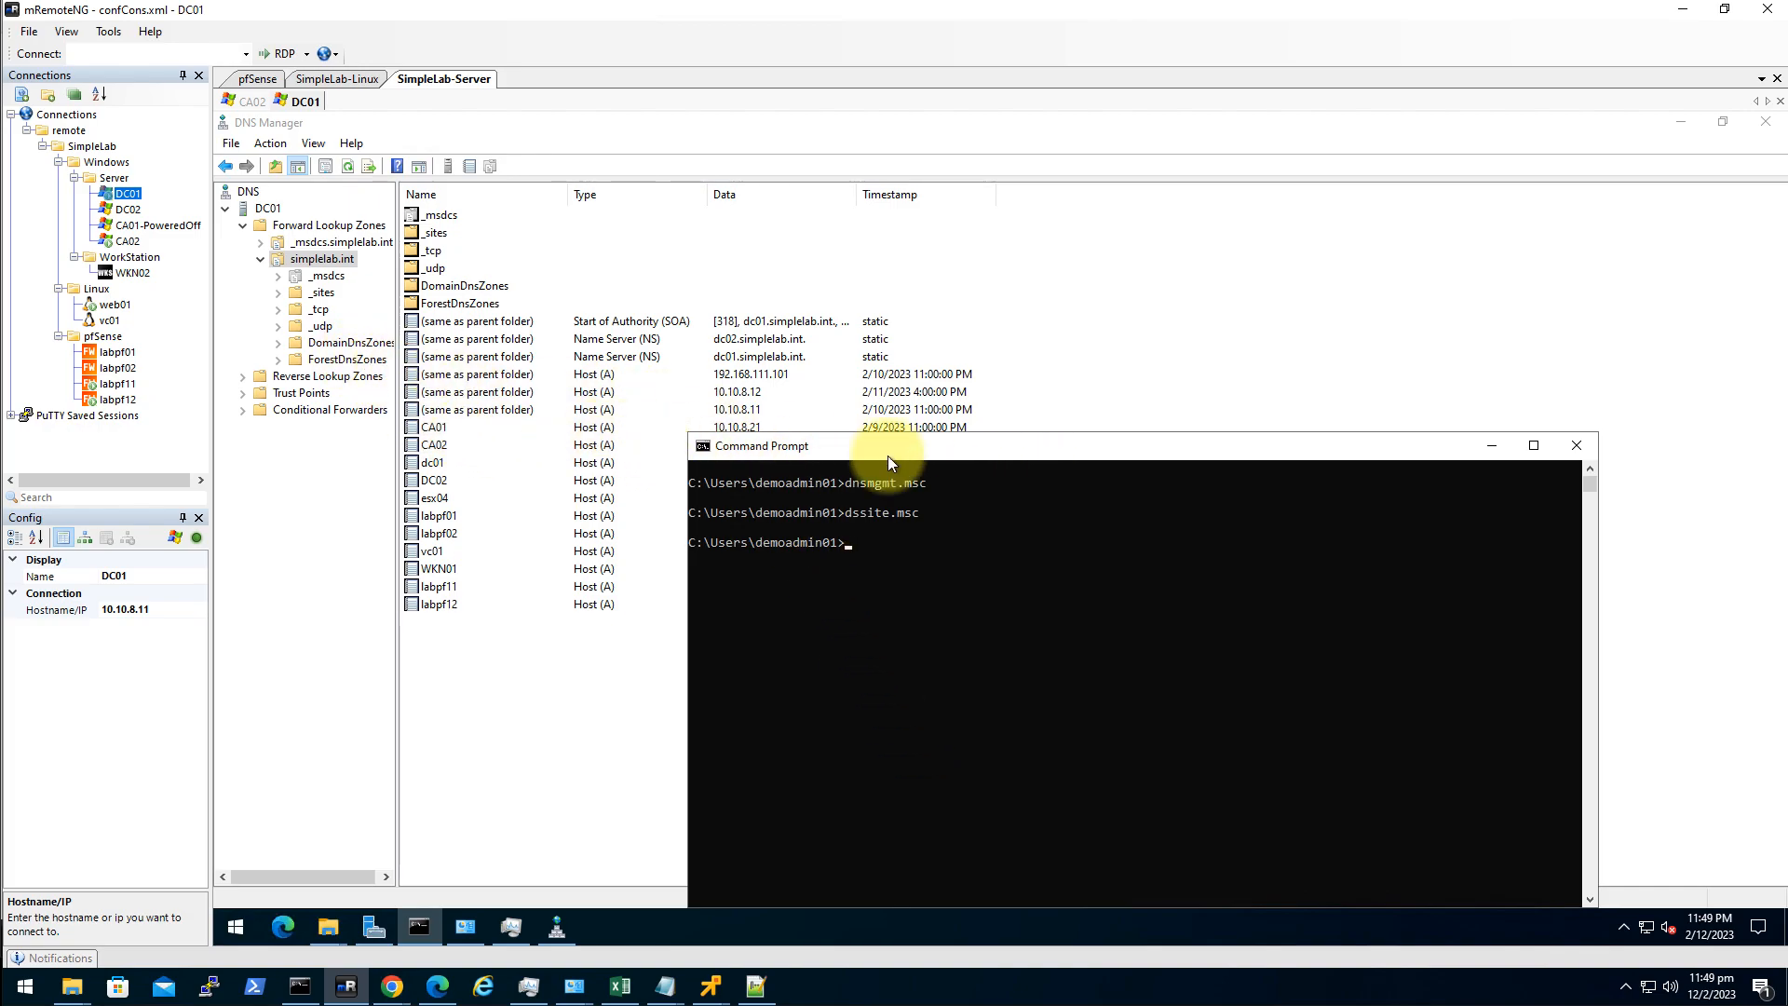
{"action": "left_click", "coordinate": [380, 313]}
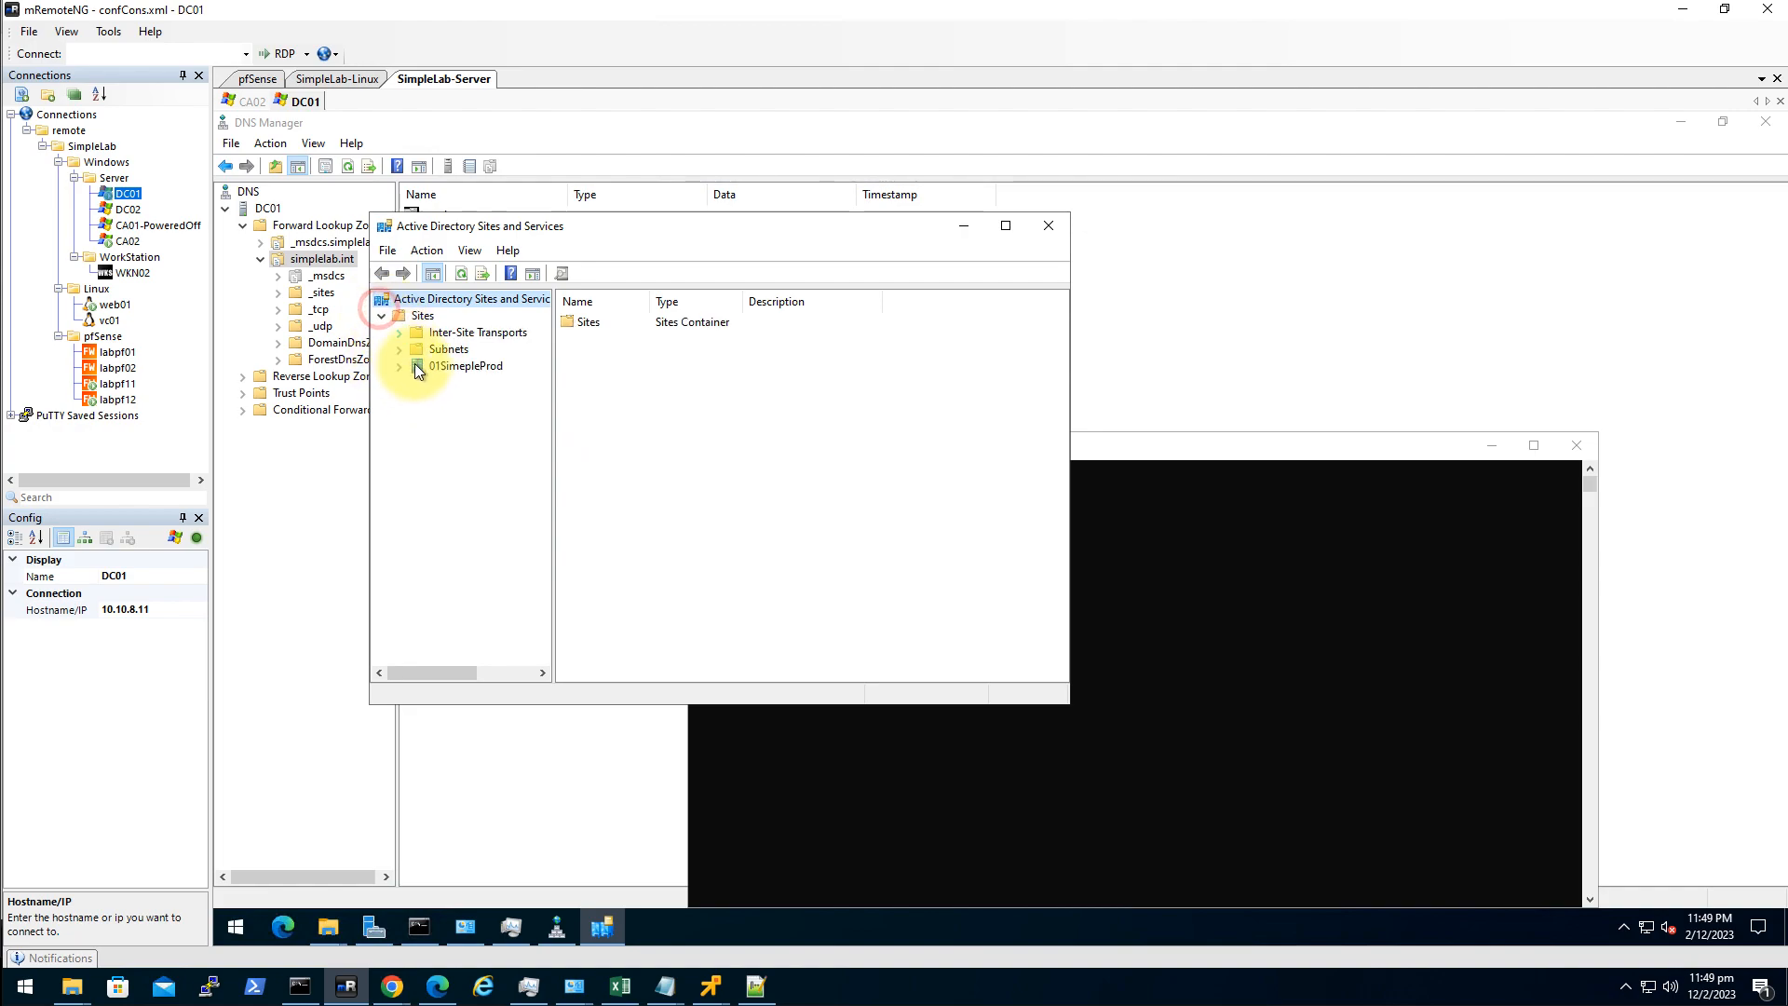
{"action": "left_click", "coordinate": [398, 366]}
{"action": "left_click", "coordinate": [434, 398]}
{"action": "left_click", "coordinate": [434, 433]}
{"action": "left_click", "coordinate": [494, 416]}
Run Replicate Now on the NTDS Settings connections under DC01 and DC02.
{"action": "right_click", "coordinate": [659, 322]}
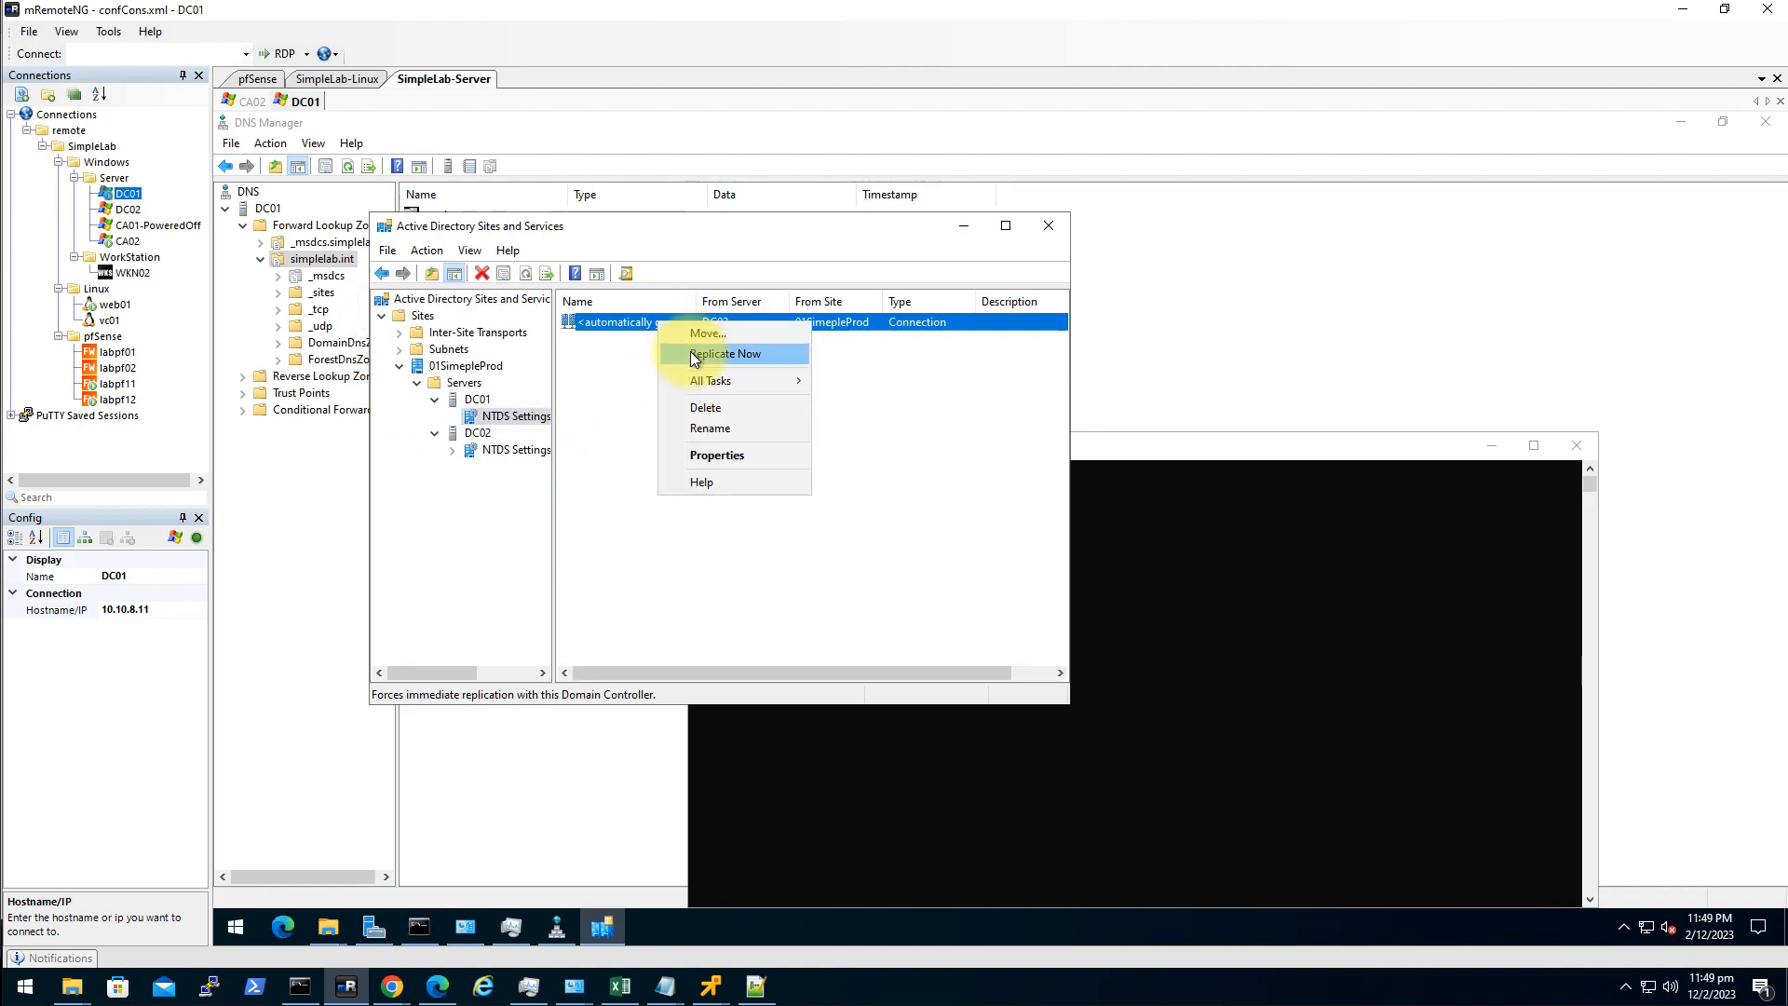
{"action": "left_click", "coordinate": [694, 355]}
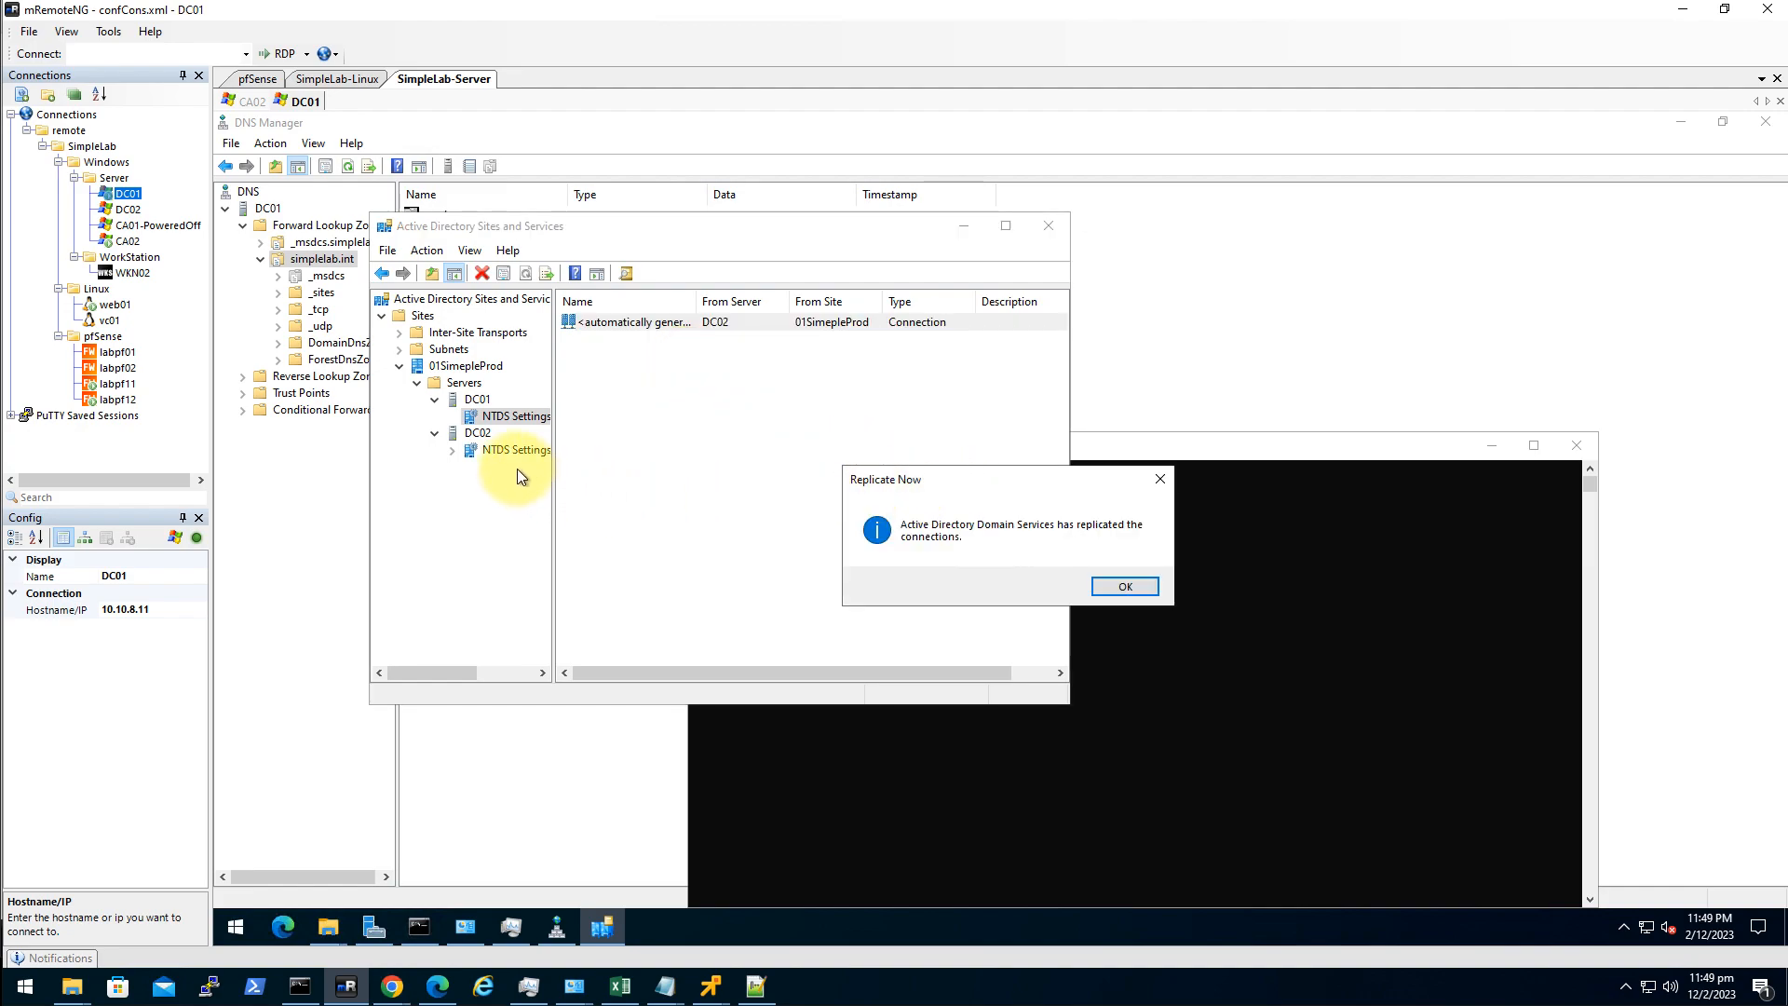
{"action": "key", "text": "Return"}
{"action": "left_click", "coordinate": [515, 449]}
{"action": "left_click", "coordinate": [640, 321]}
{"action": "right_click", "coordinate": [640, 322]}
{"action": "left_click", "coordinate": [700, 354]}
{"action": "key", "text": "Return"}
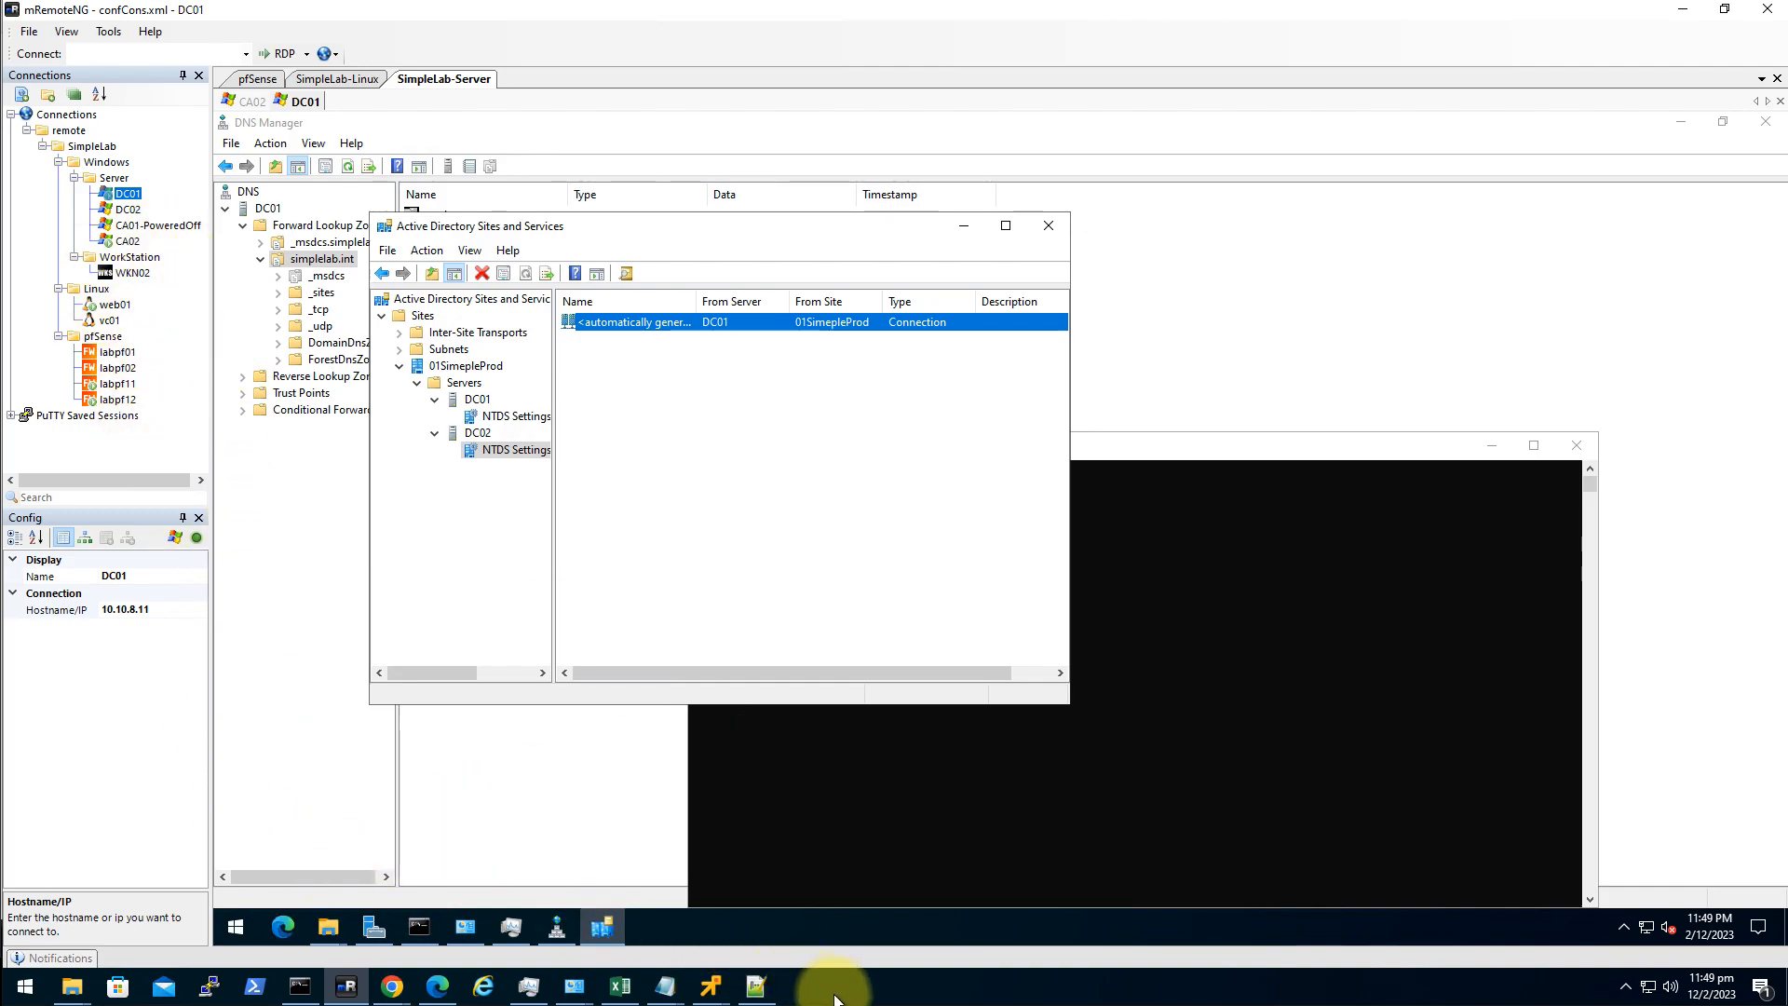
{"action": "left_click", "coordinate": [437, 988]}
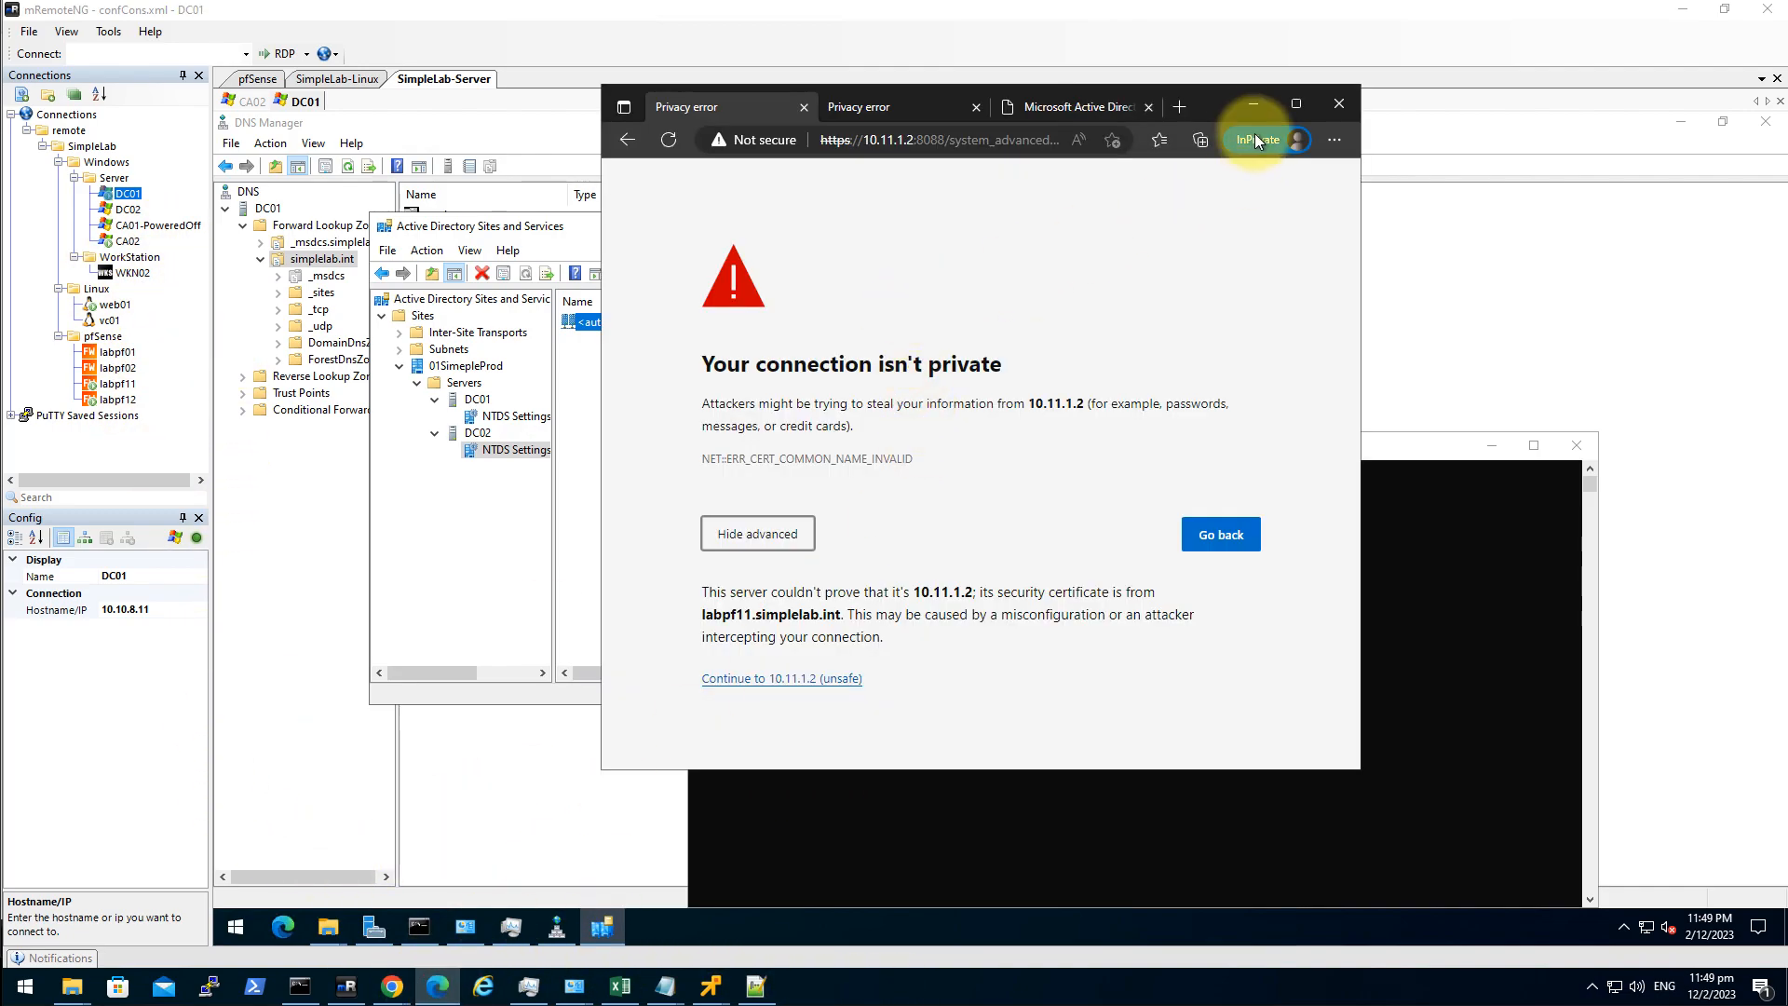
Ping labpf11.simplelab.int from the command prompt to confirm it resolves.
{"action": "double_click", "coordinate": [1223, 100]}
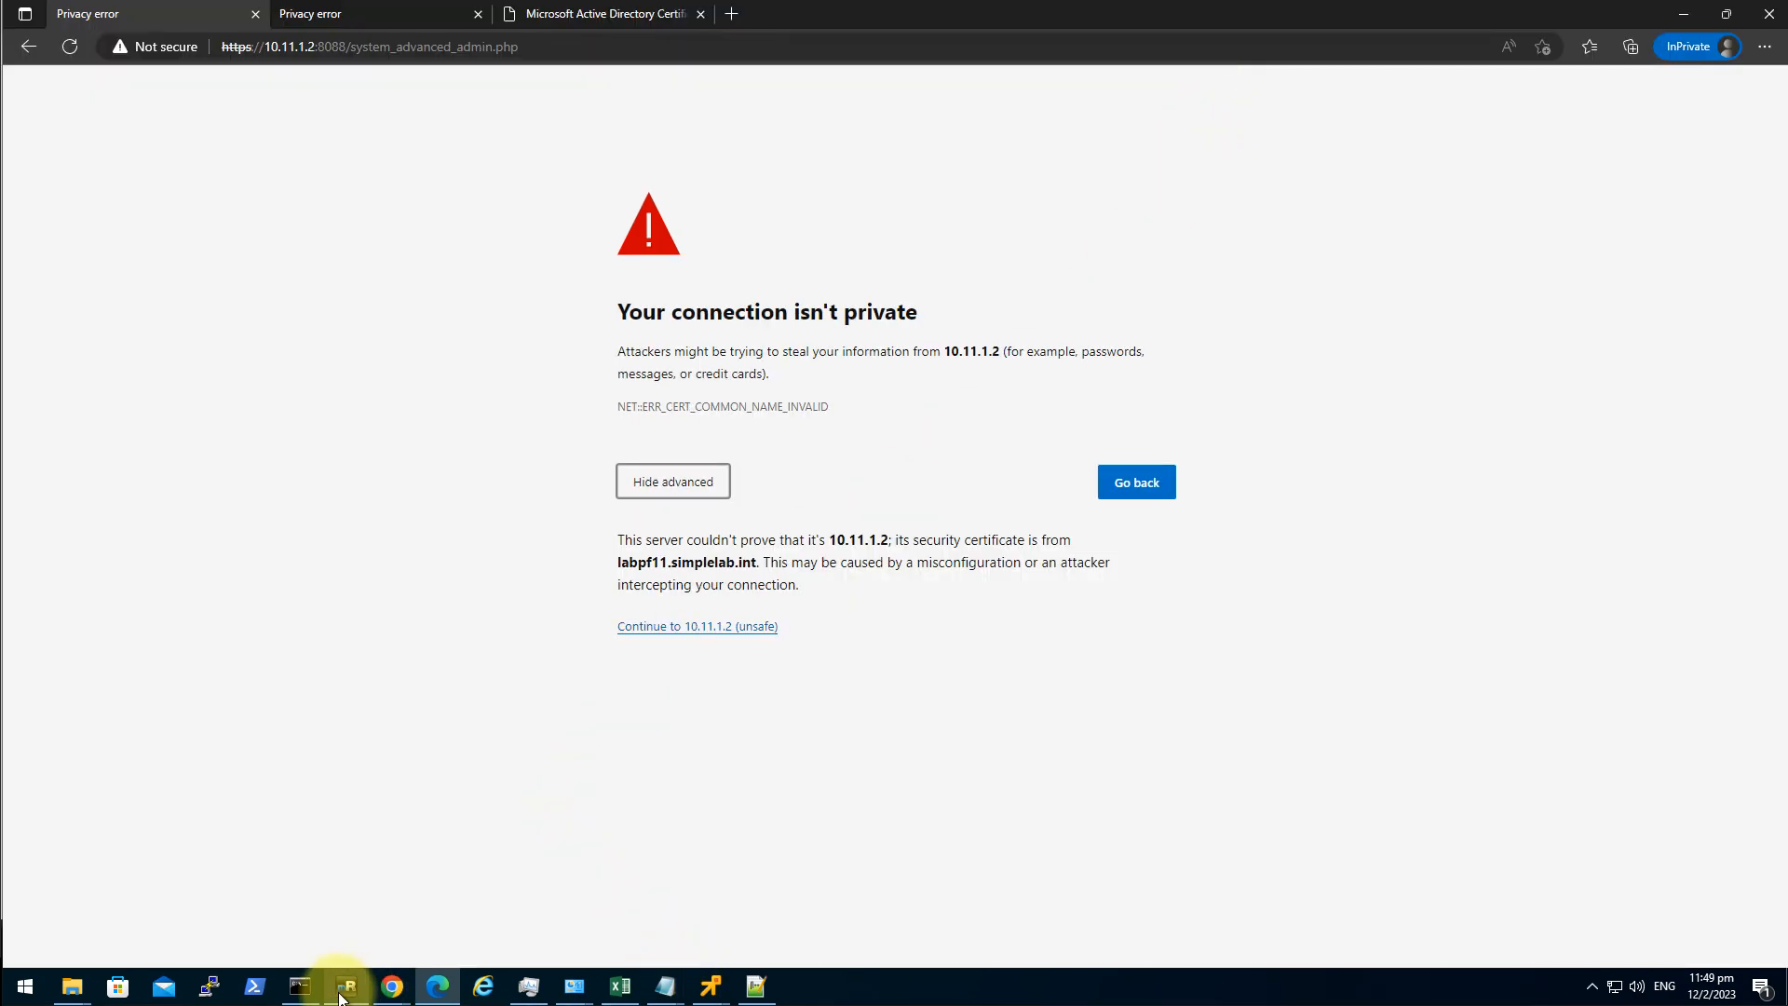
{"action": "left_click", "coordinate": [300, 986]}
{"action": "left_click", "coordinate": [950, 514]}
{"action": "type", "text": "ping labpf11.com"}
{"action": "key", "text": "BackSpace"}
{"action": "key", "text": "BackSpace"}
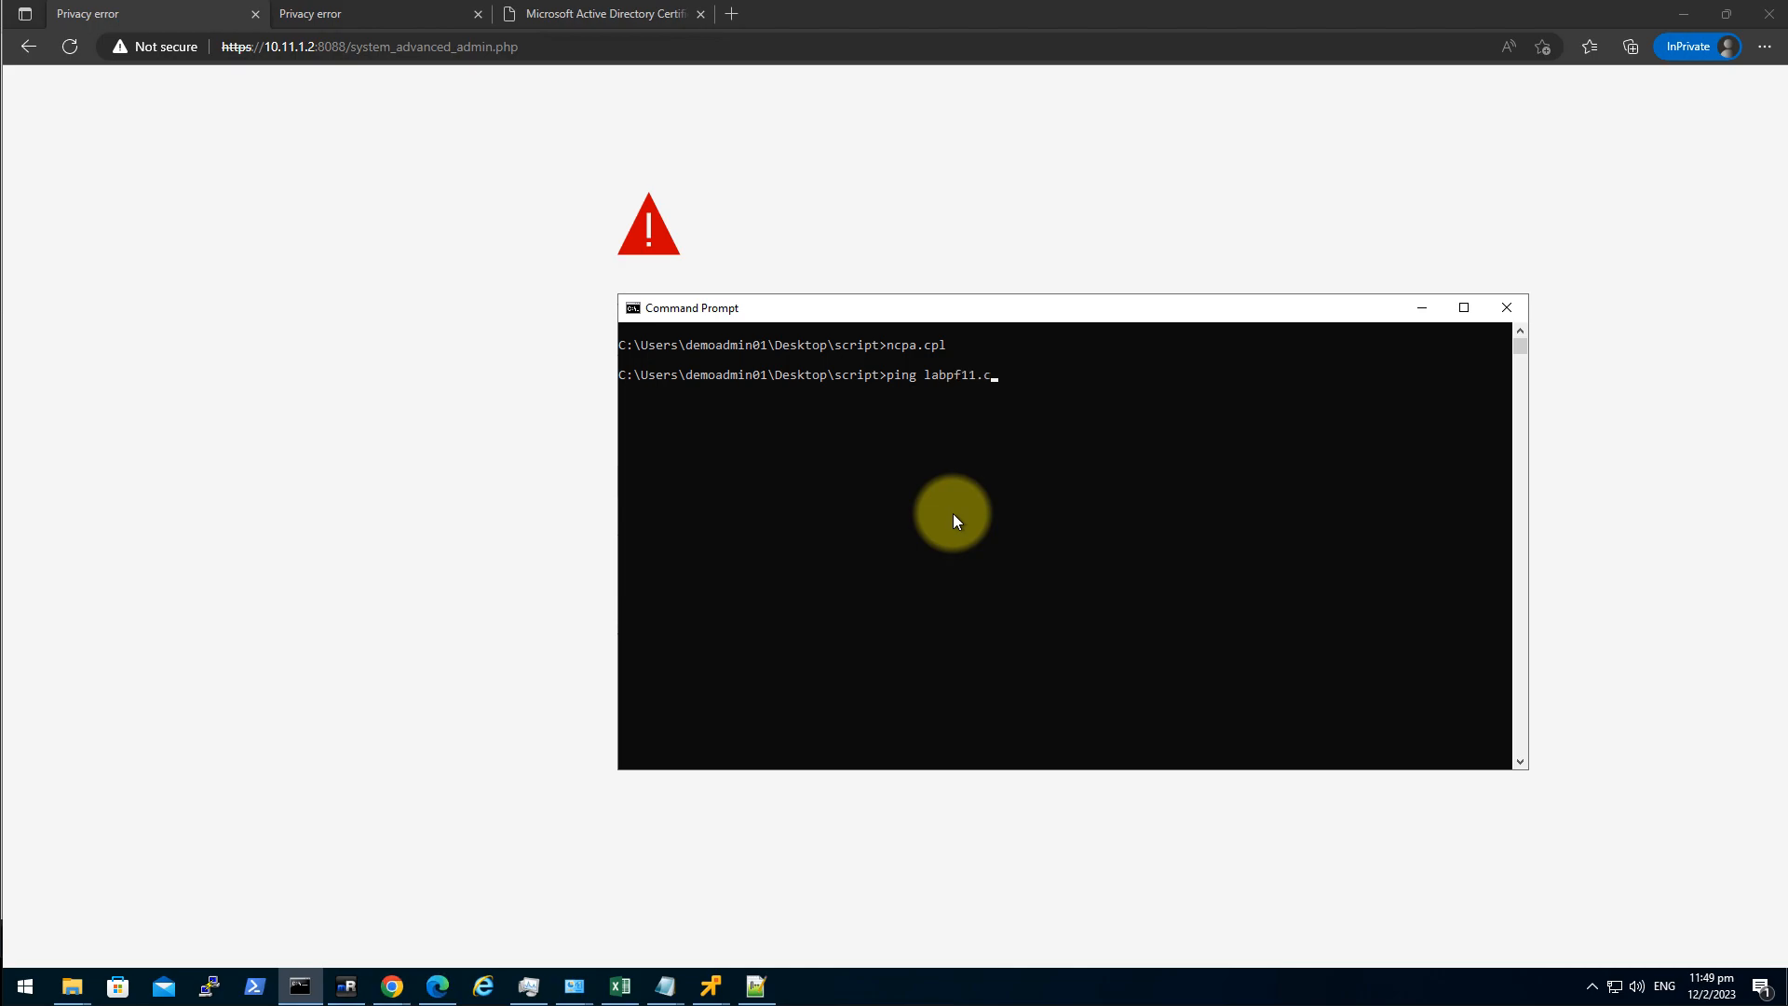
{"action": "key", "text": "BackSpace"}
{"action": "type", "text": "simplelab.int"}
{"action": "key", "text": "Return"}
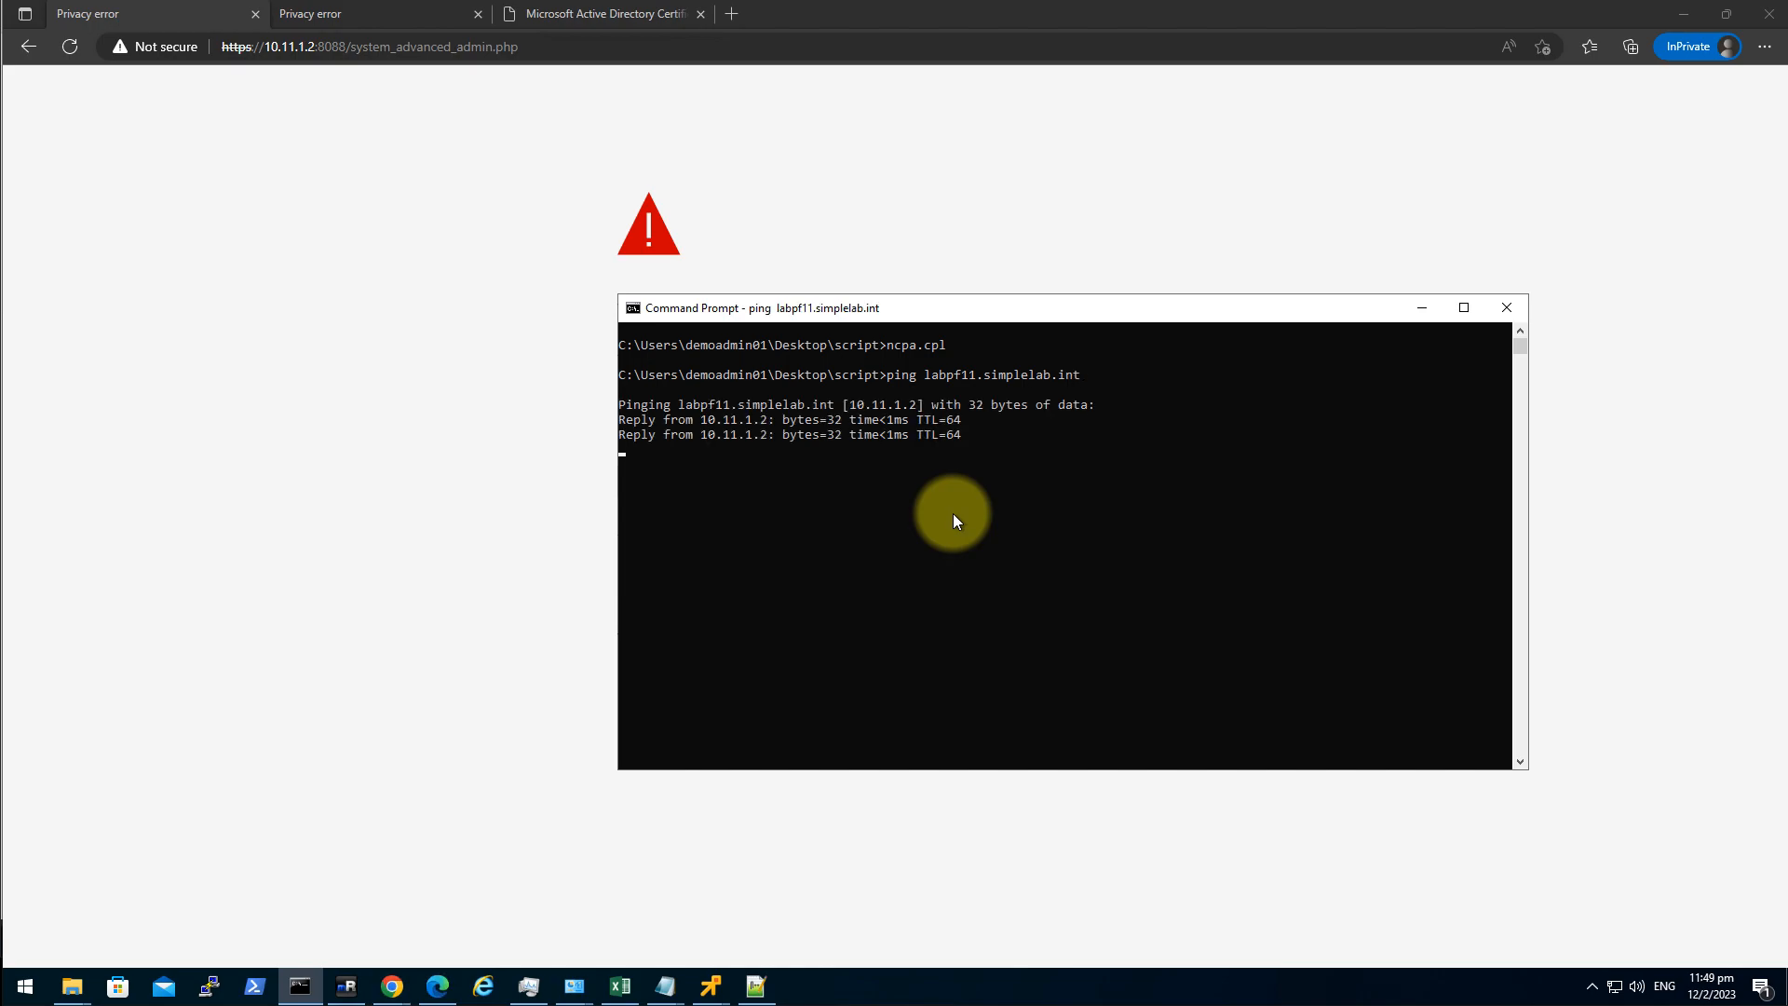
Ping labpf12.simplelab.int, then copy the labpf11 host name and open a new InPrivate tab.
{"action": "key", "text": "ctrl+c"}
{"action": "key", "text": "Up"}
{"action": "key", "text": "Left"}
{"action": "key", "text": "Left"}
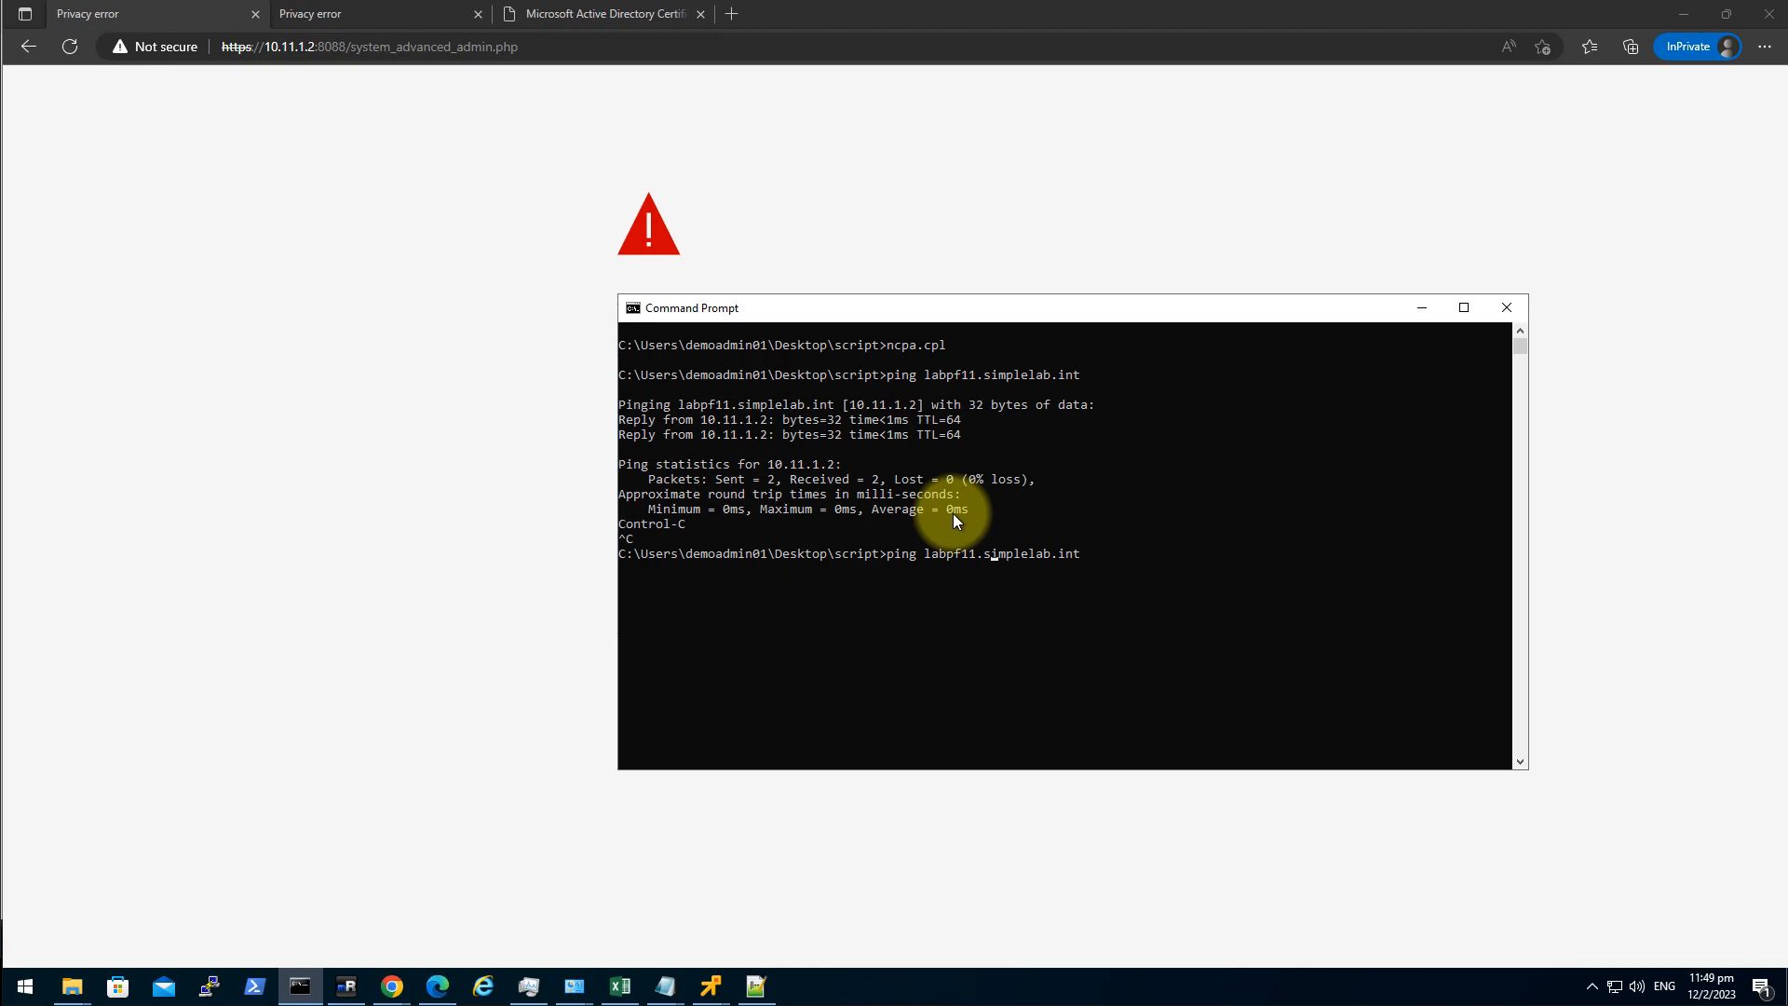
{"action": "key", "text": "BackSpace"}
{"action": "type", "text": "2"}
{"action": "key", "text": "Return"}
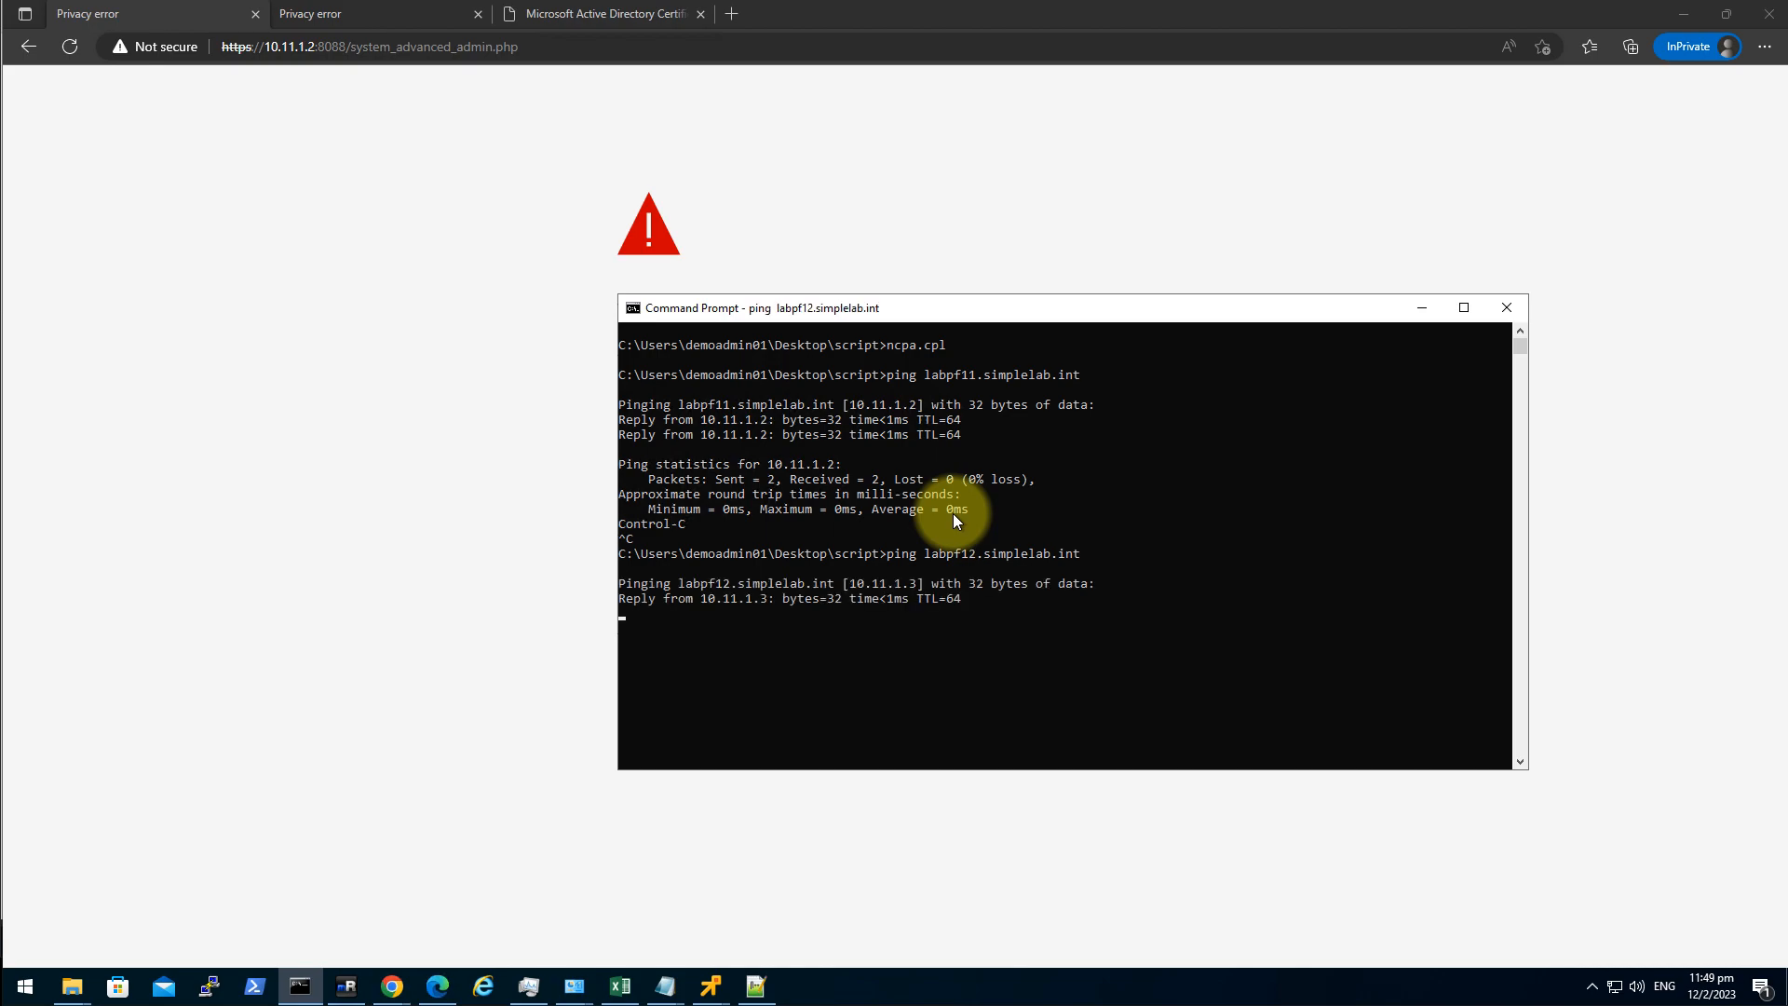
{"action": "key", "text": "ctrl+c"}
{"action": "double_click", "coordinate": [985, 374]}
{"action": "right_click", "coordinate": [986, 372]}
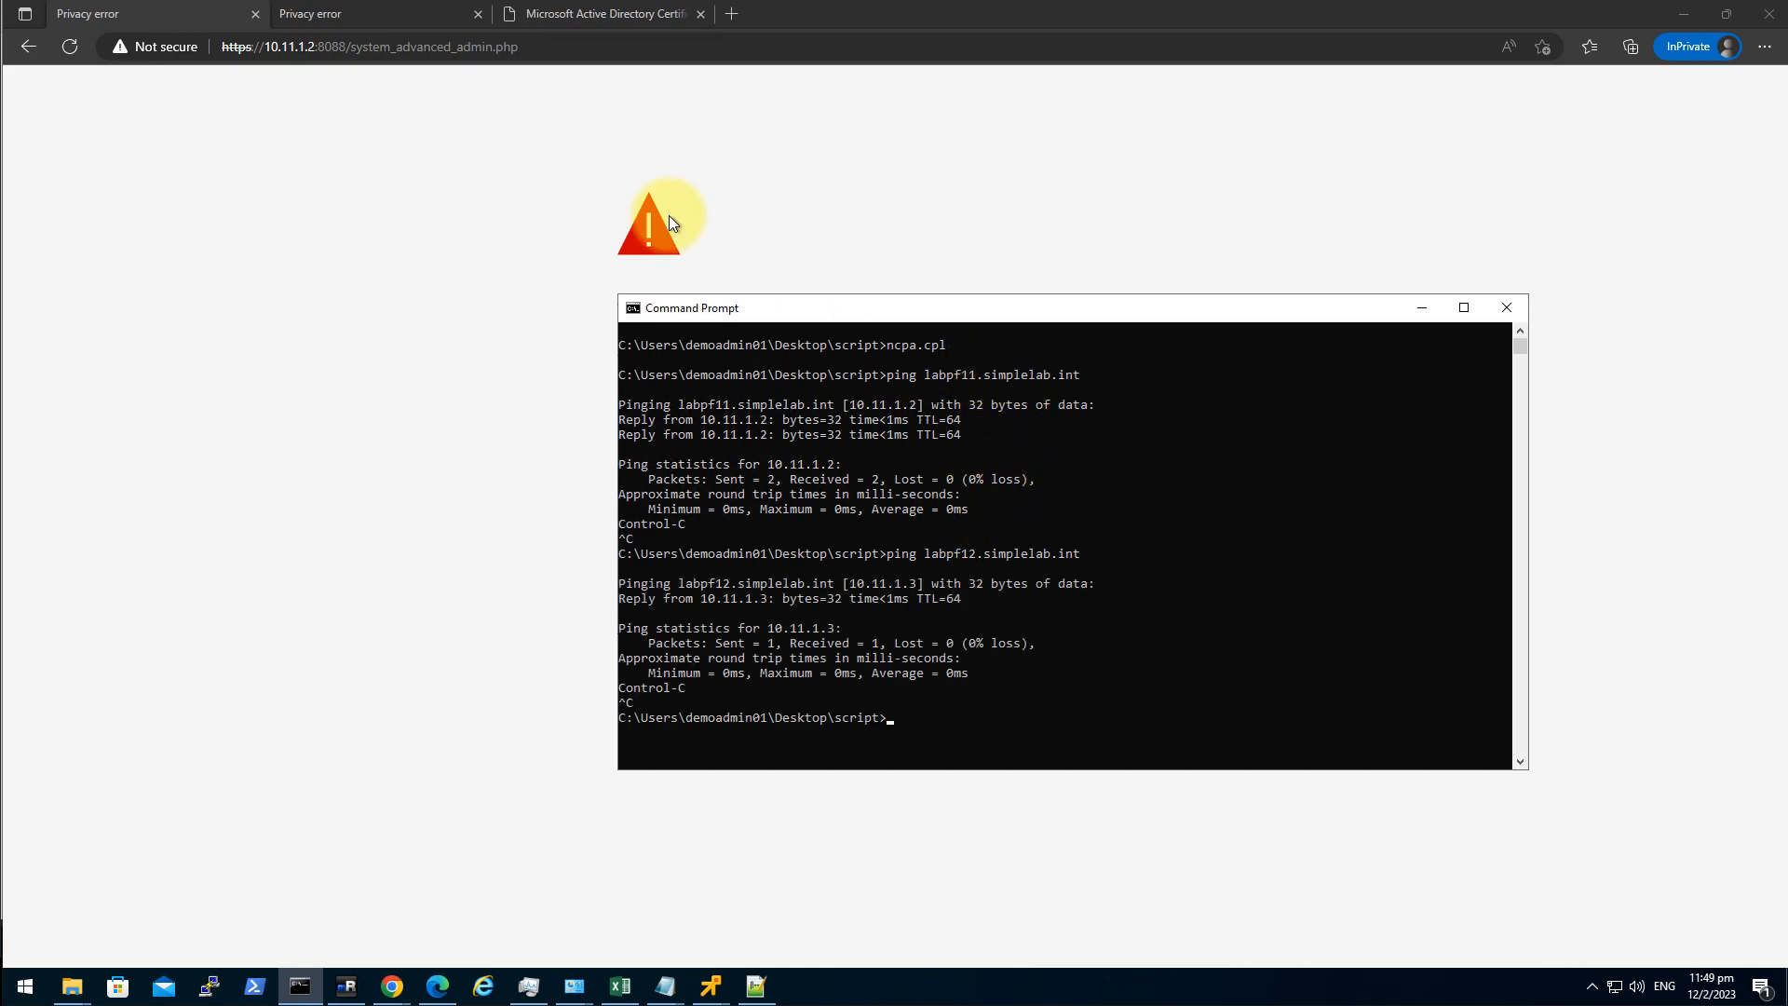
{"action": "left_click", "coordinate": [734, 13]}
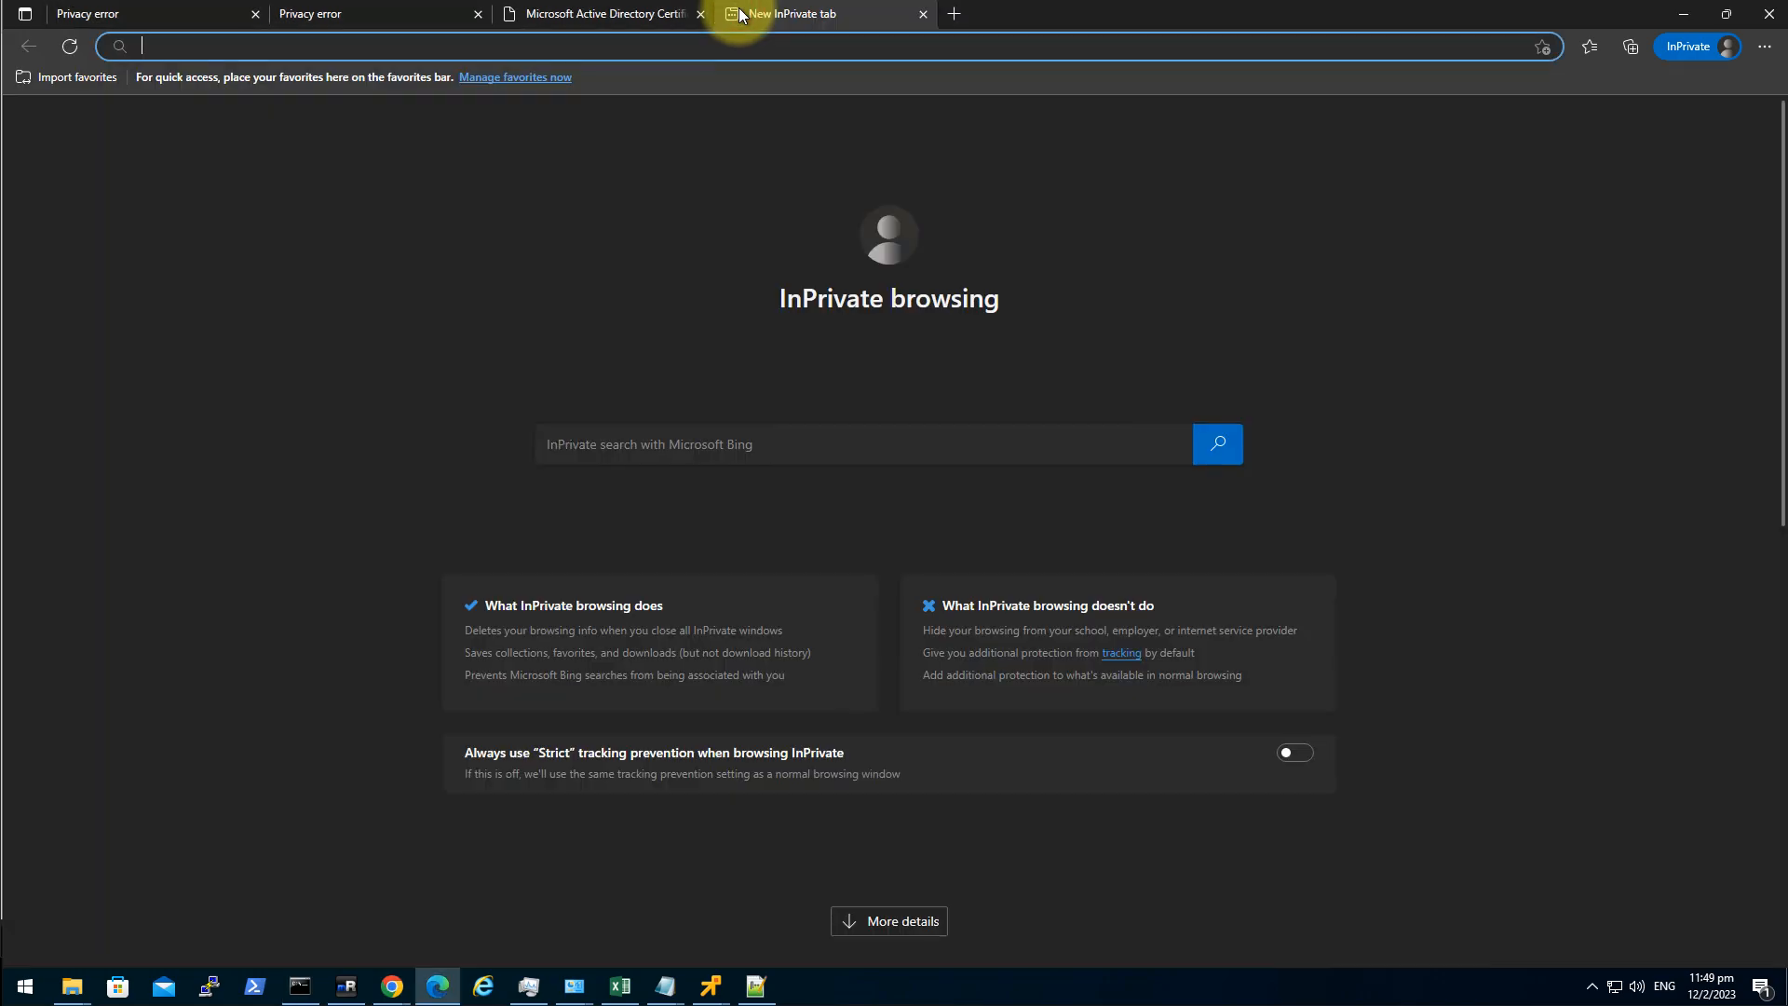
{"action": "left_click", "coordinate": [1693, 15]}
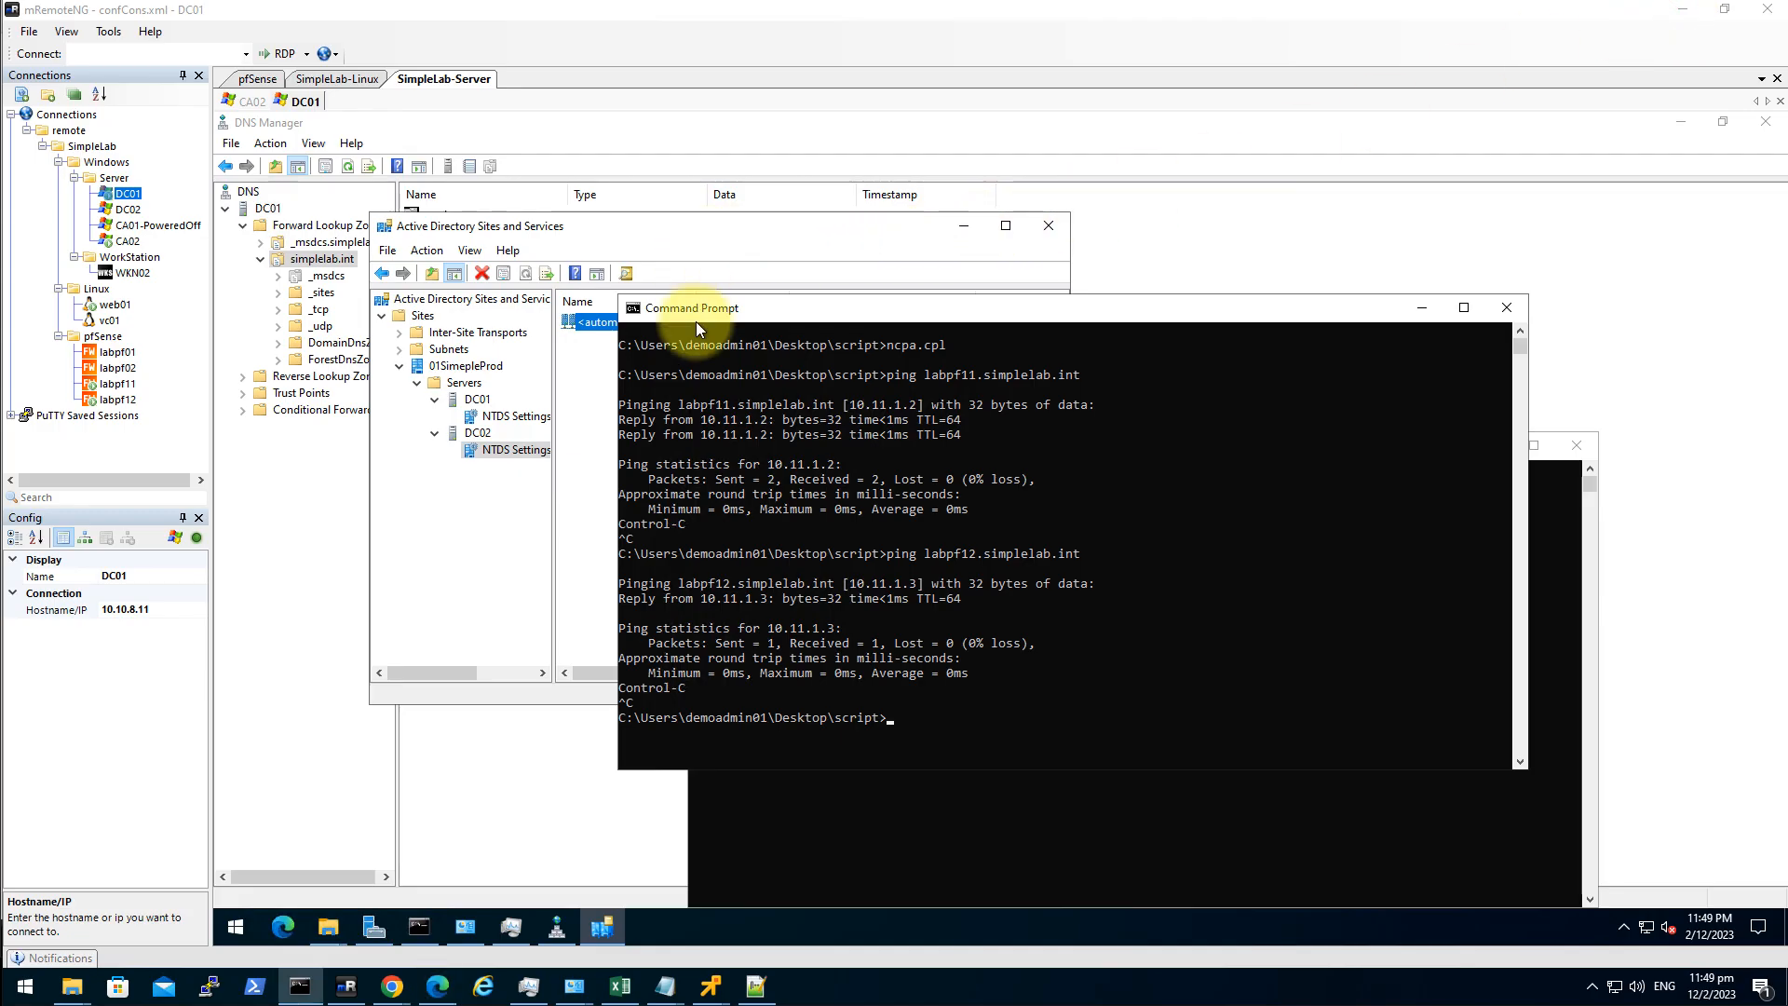
{"action": "mouse_move", "coordinate": [403, 996]}
{"action": "left_click", "coordinate": [307, 913]}
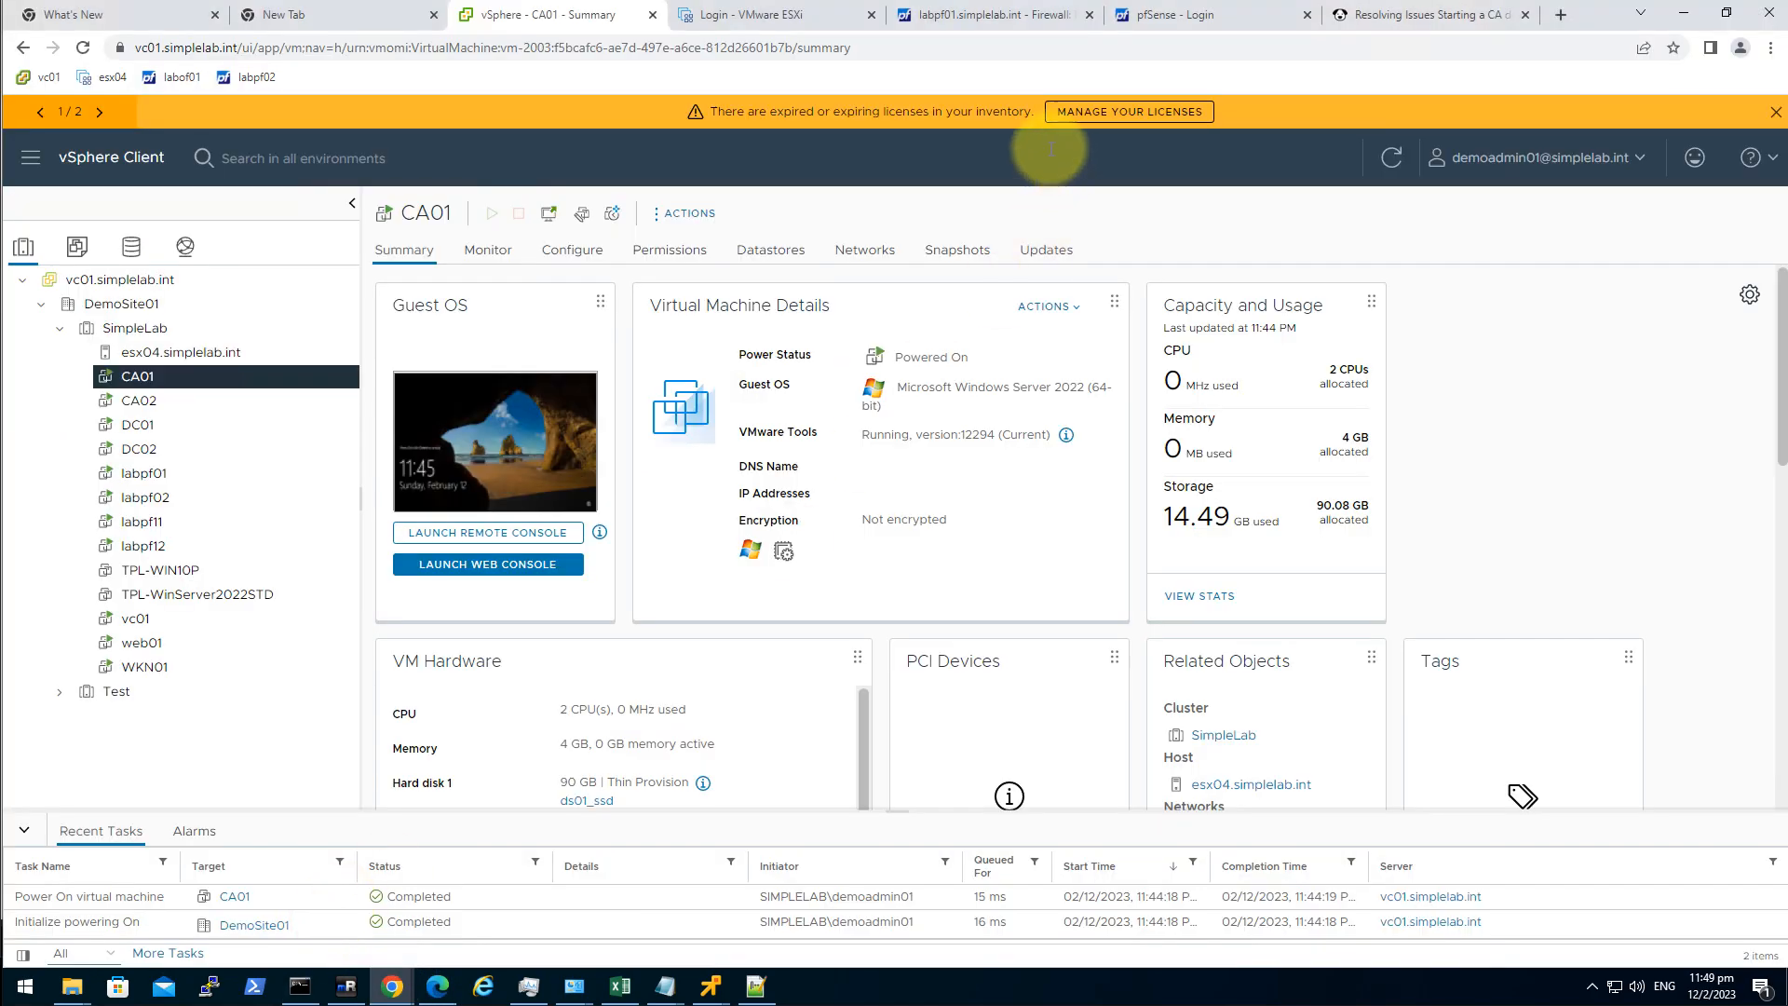
{"action": "left_click", "coordinate": [1562, 15]}
{"action": "type", "text": "https"}
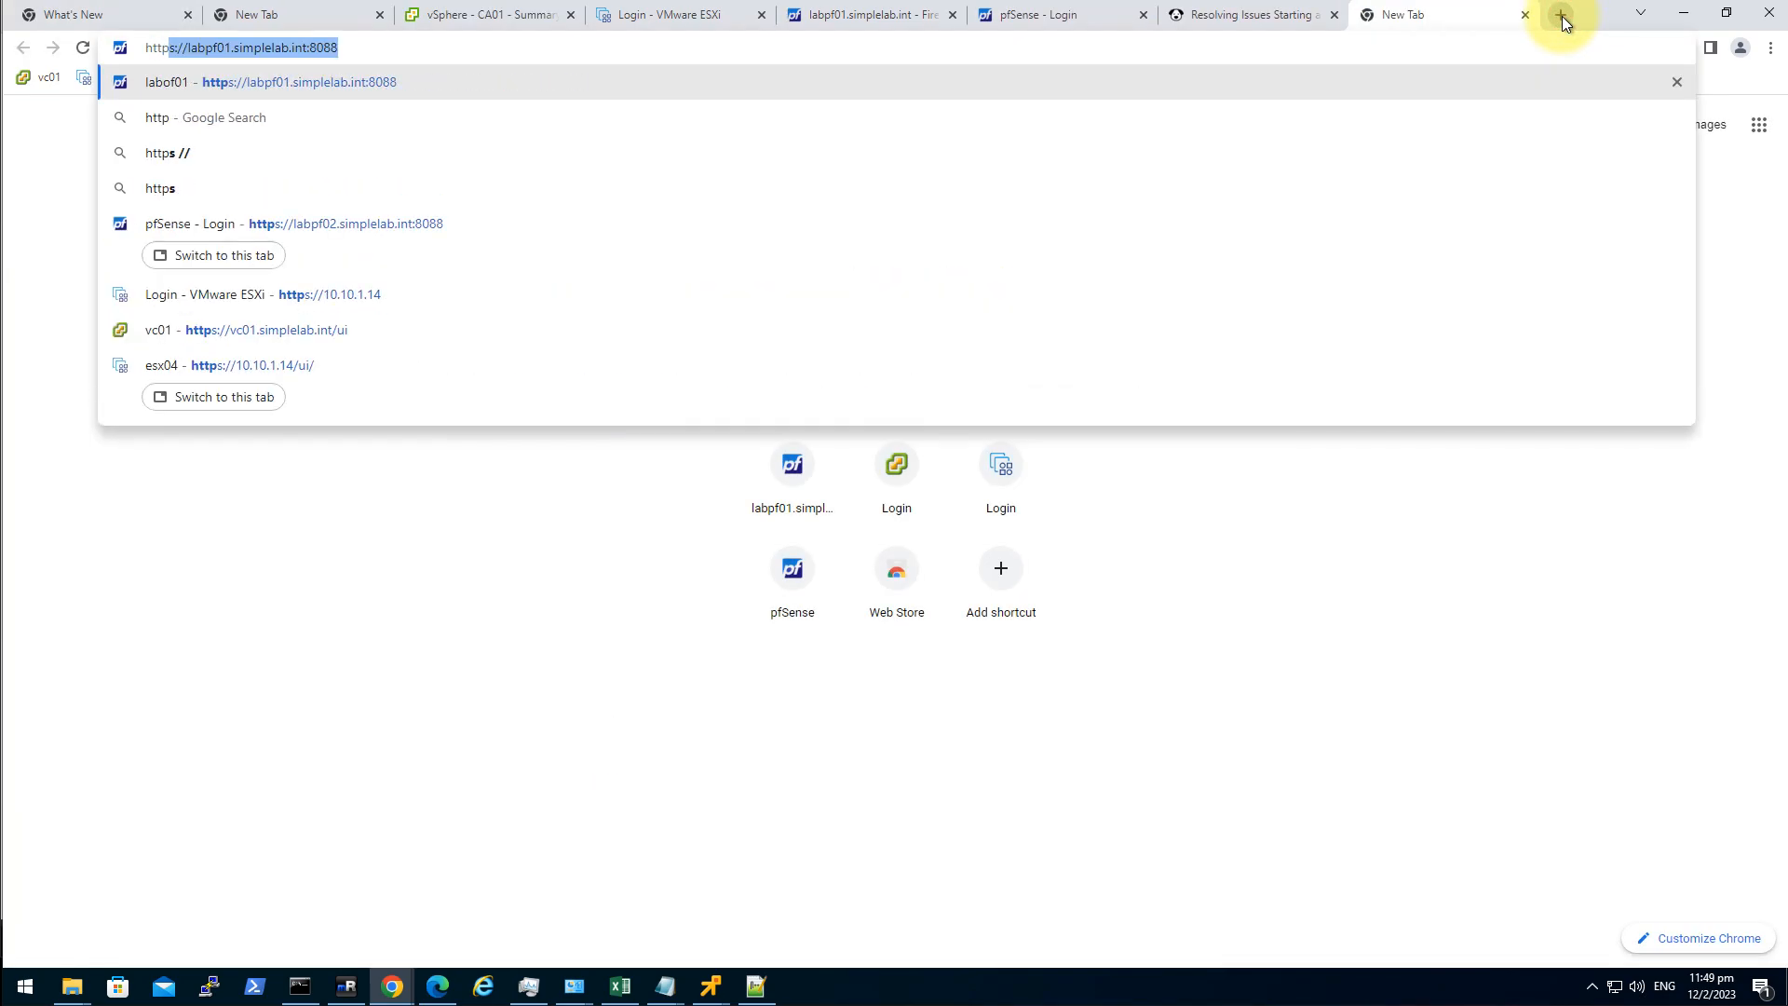
{"action": "type", "text": "://labpf11.simplelab.int"}
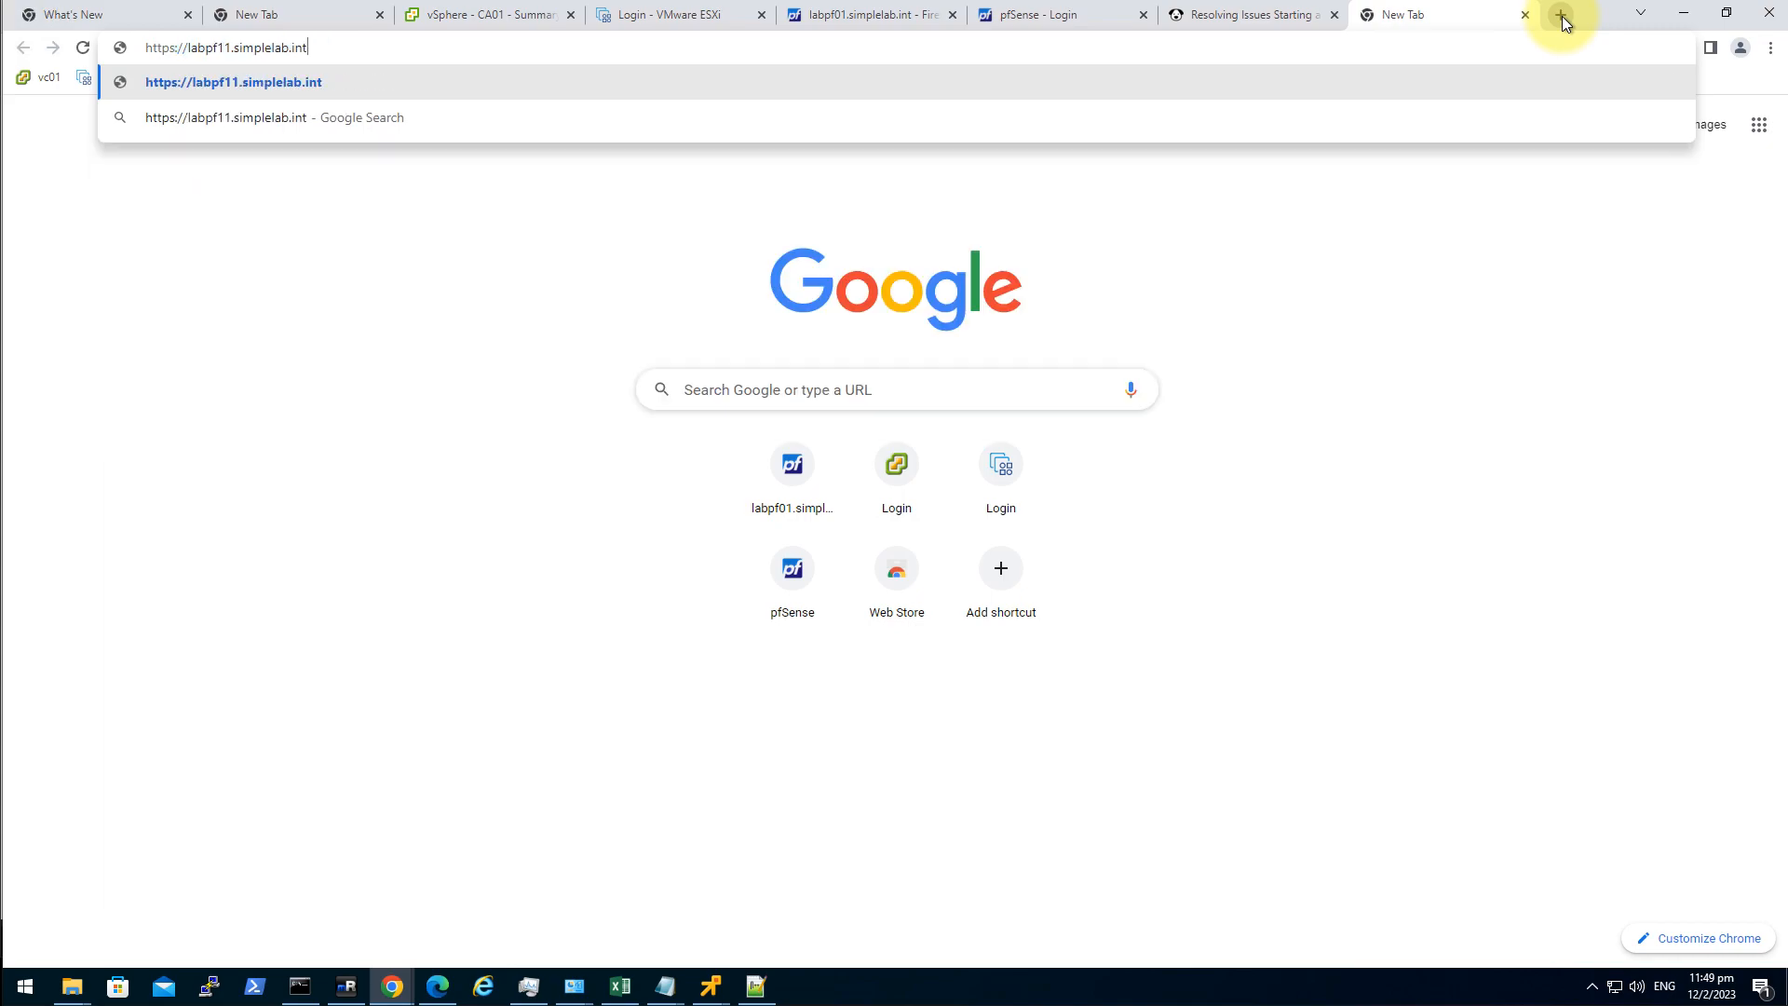
{"action": "type", "text": ":8088"}
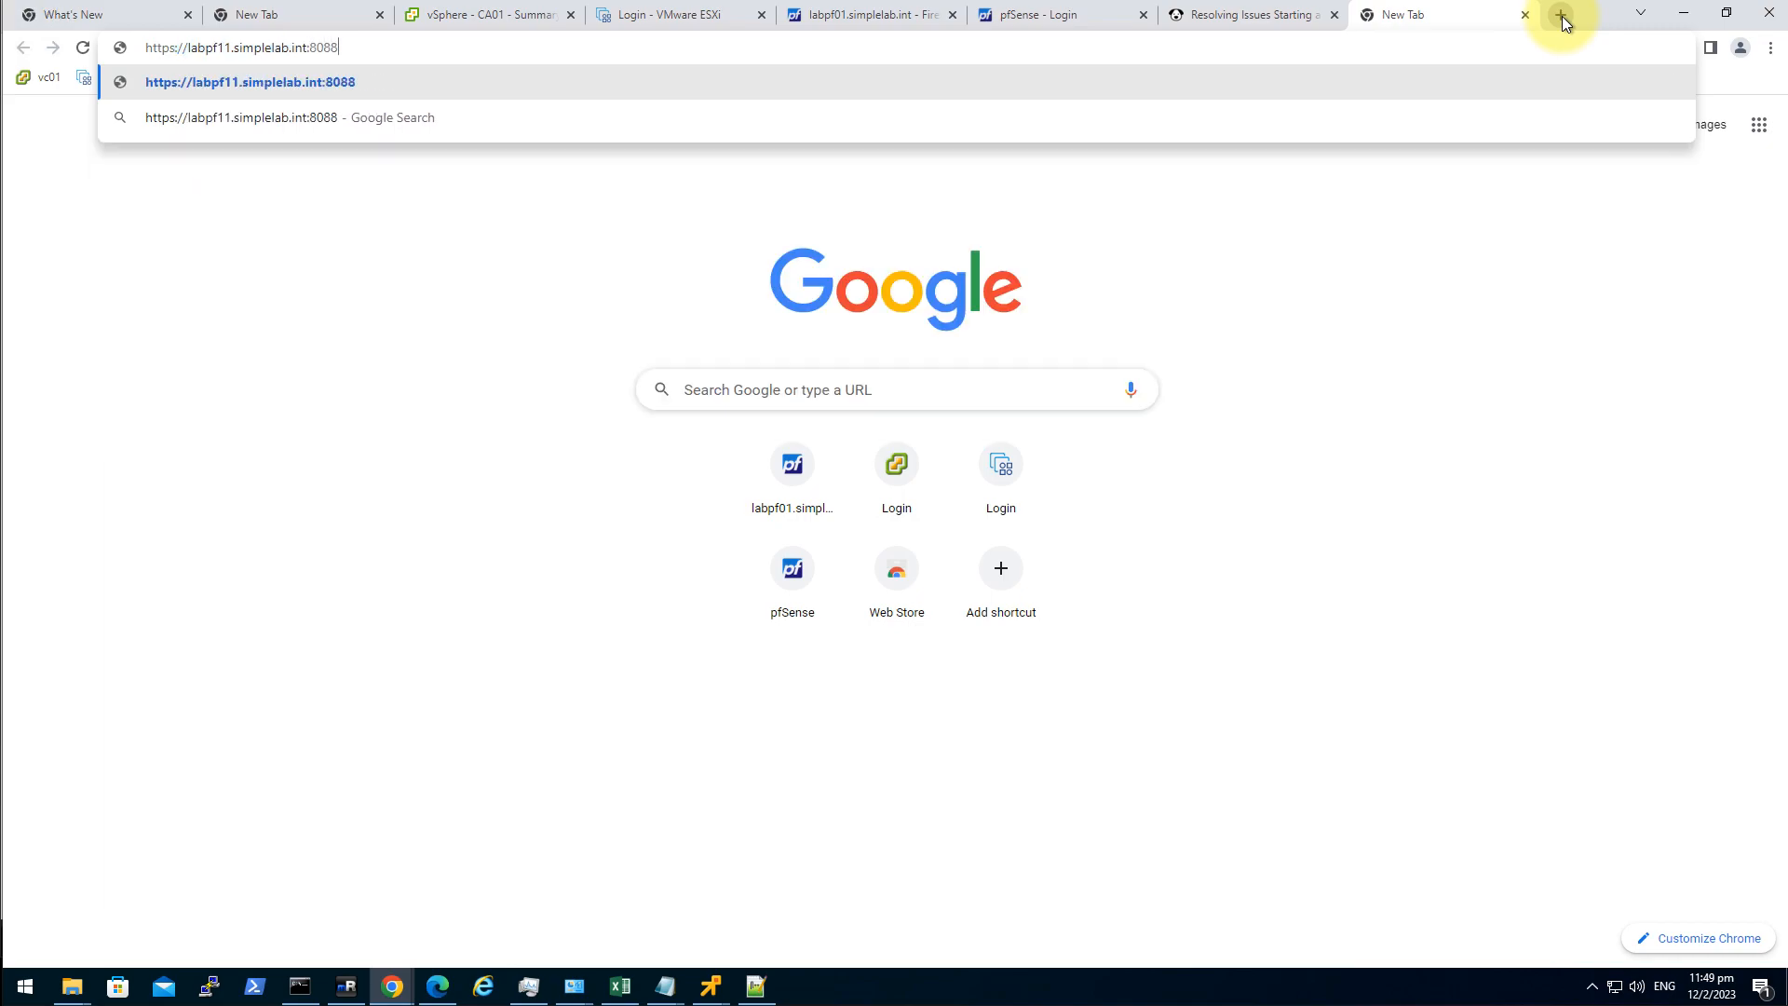
{"action": "key", "text": "Return"}
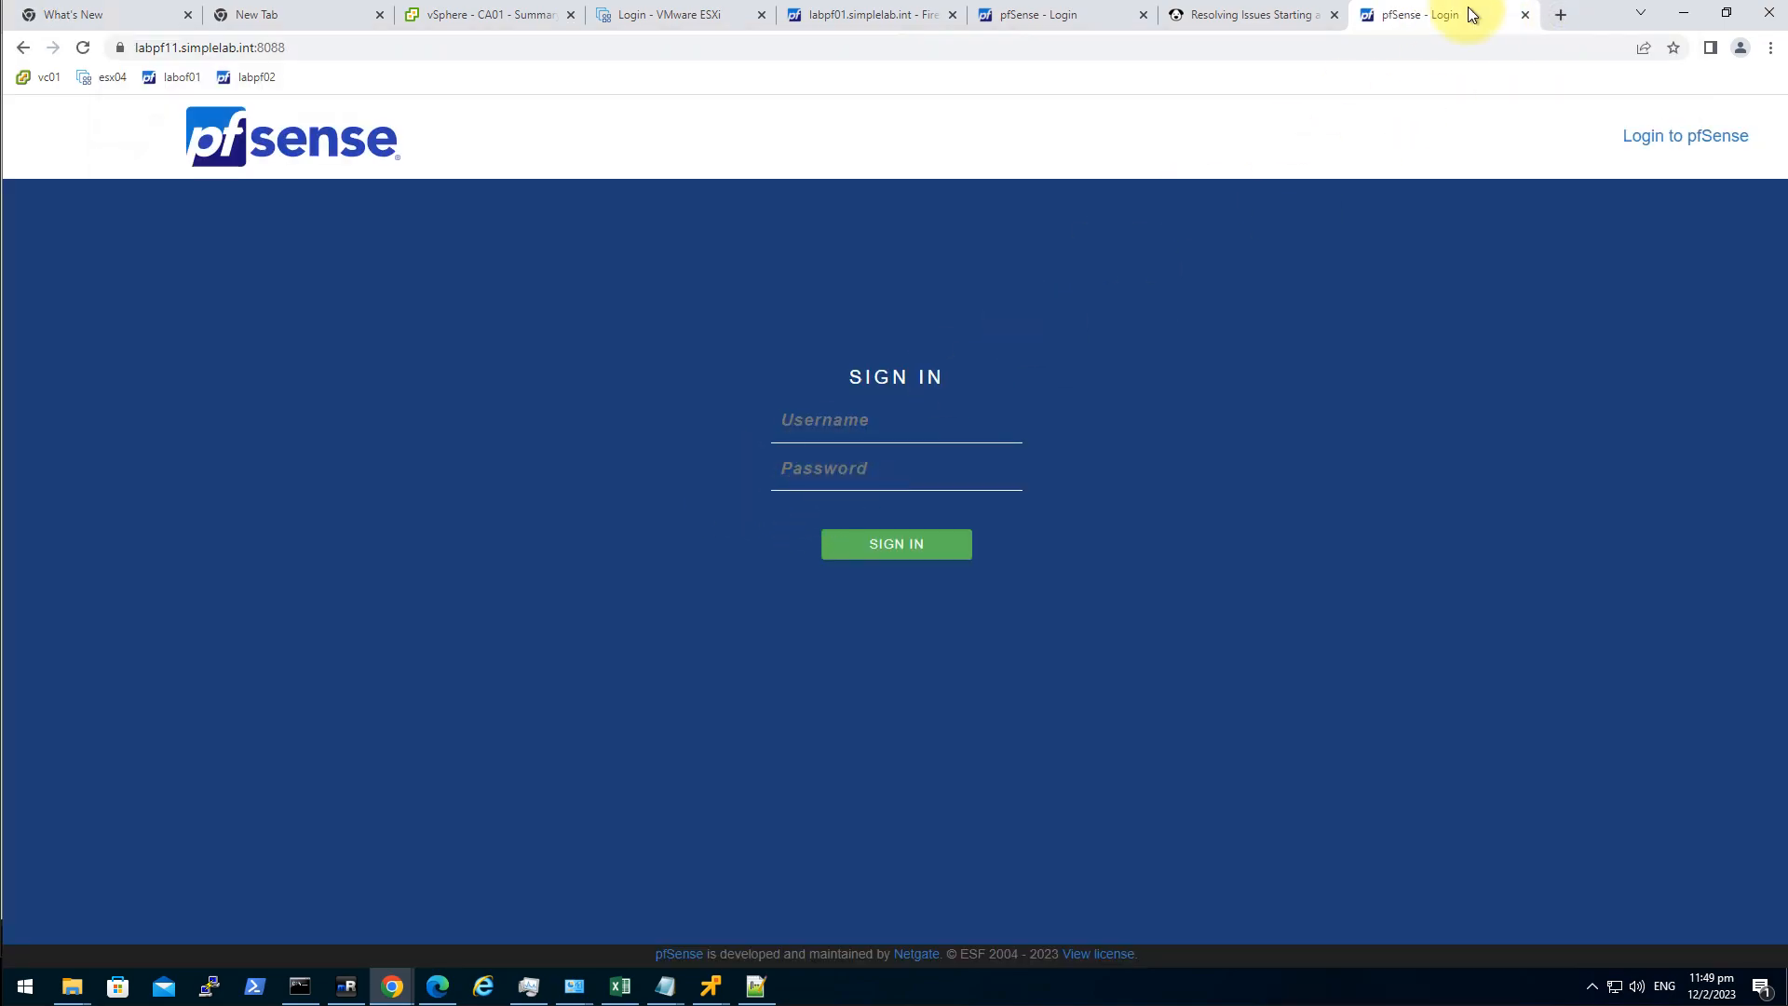
{"action": "left_click", "coordinate": [1562, 15]}
{"action": "key", "text": "ctrl+v"}
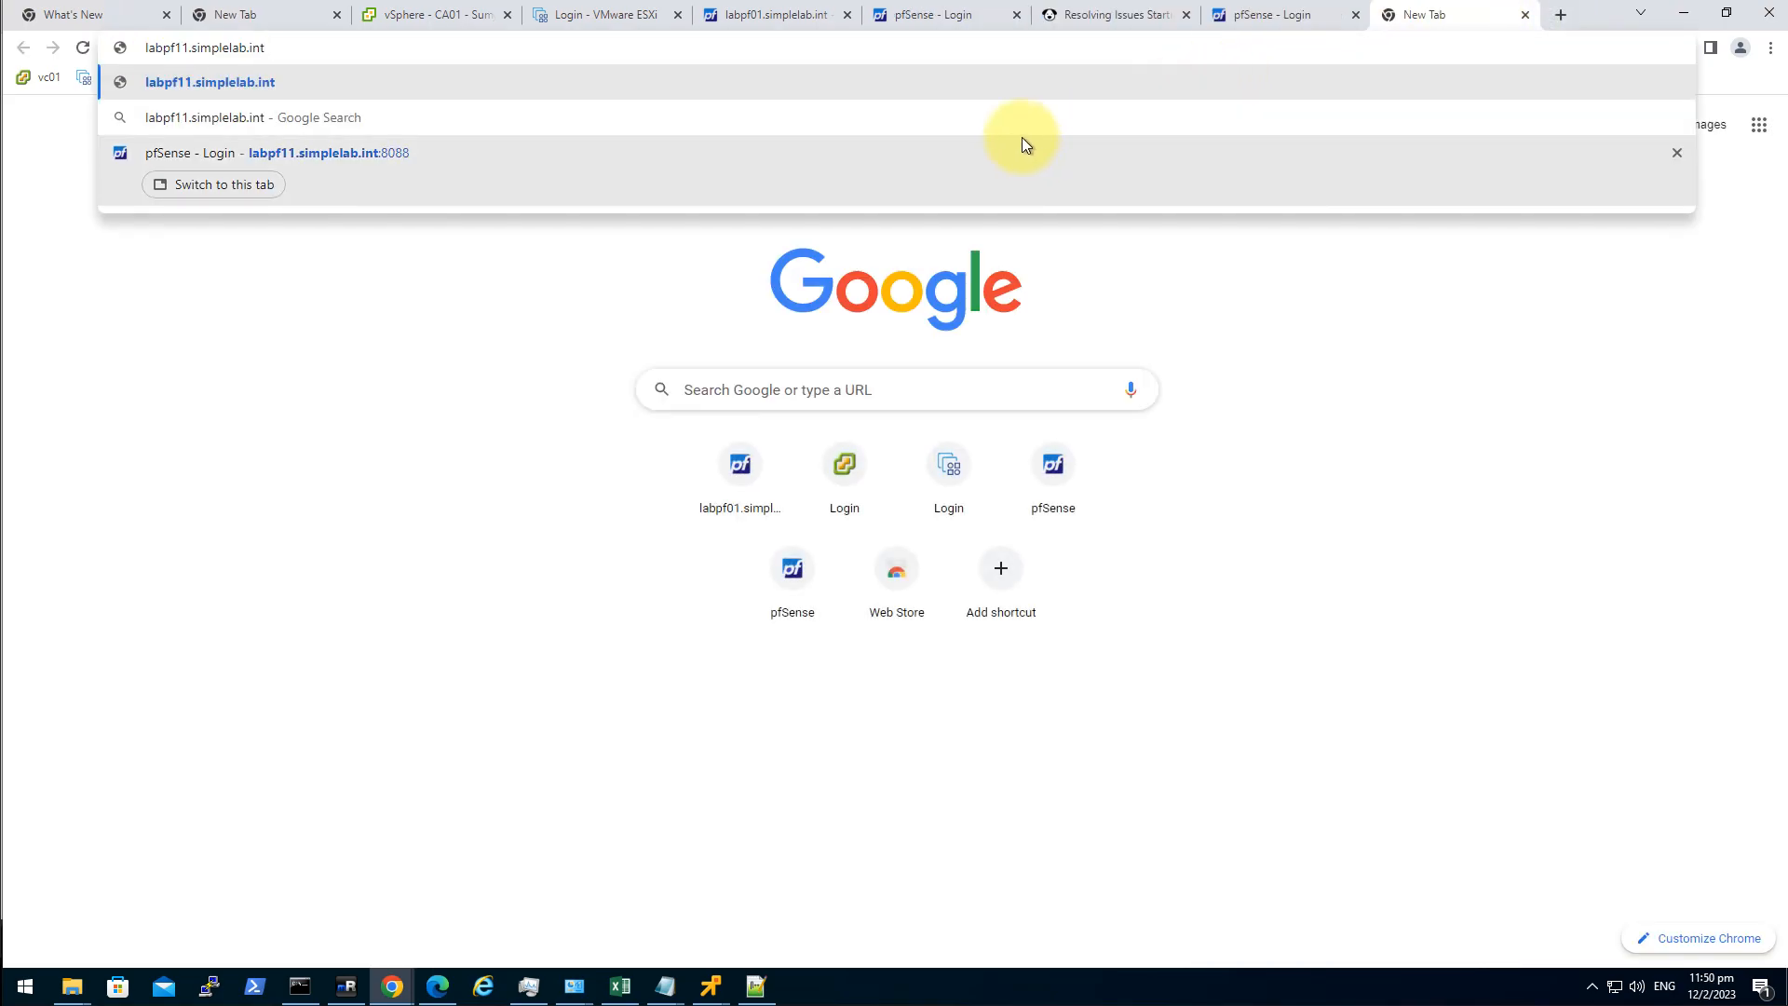
{"action": "left_click", "coordinate": [1300, 15]}
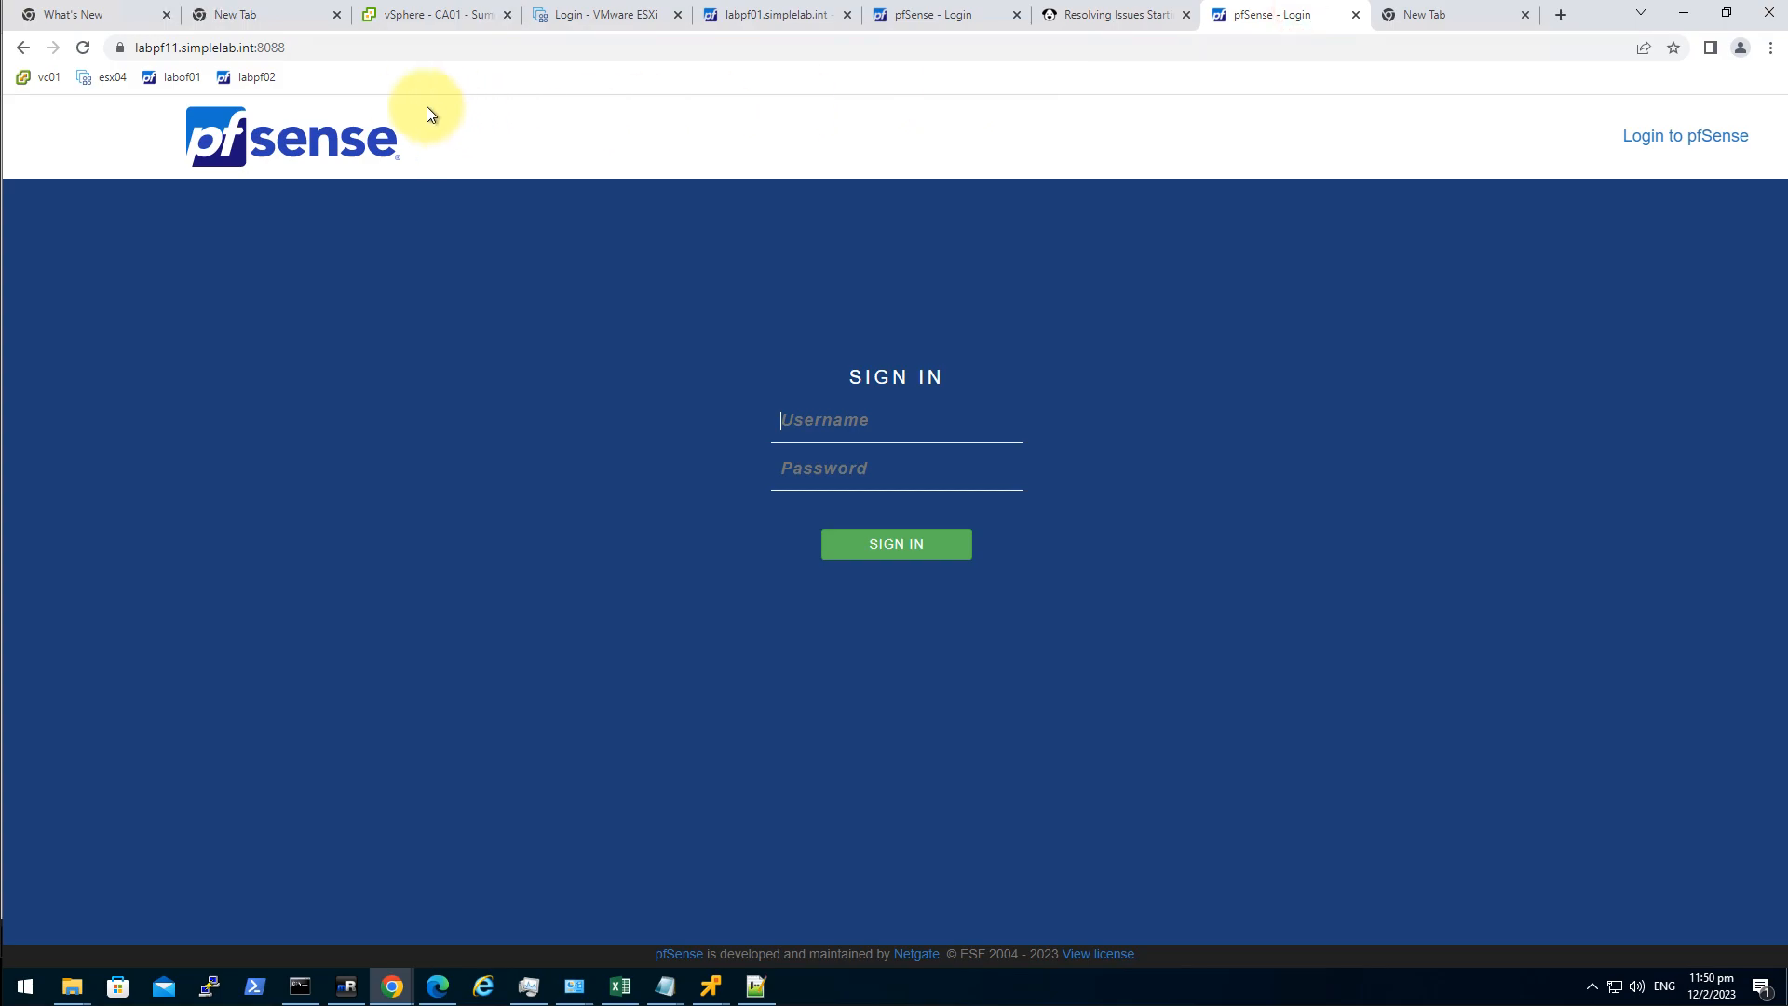
{"action": "left_click", "coordinate": [358, 52]}
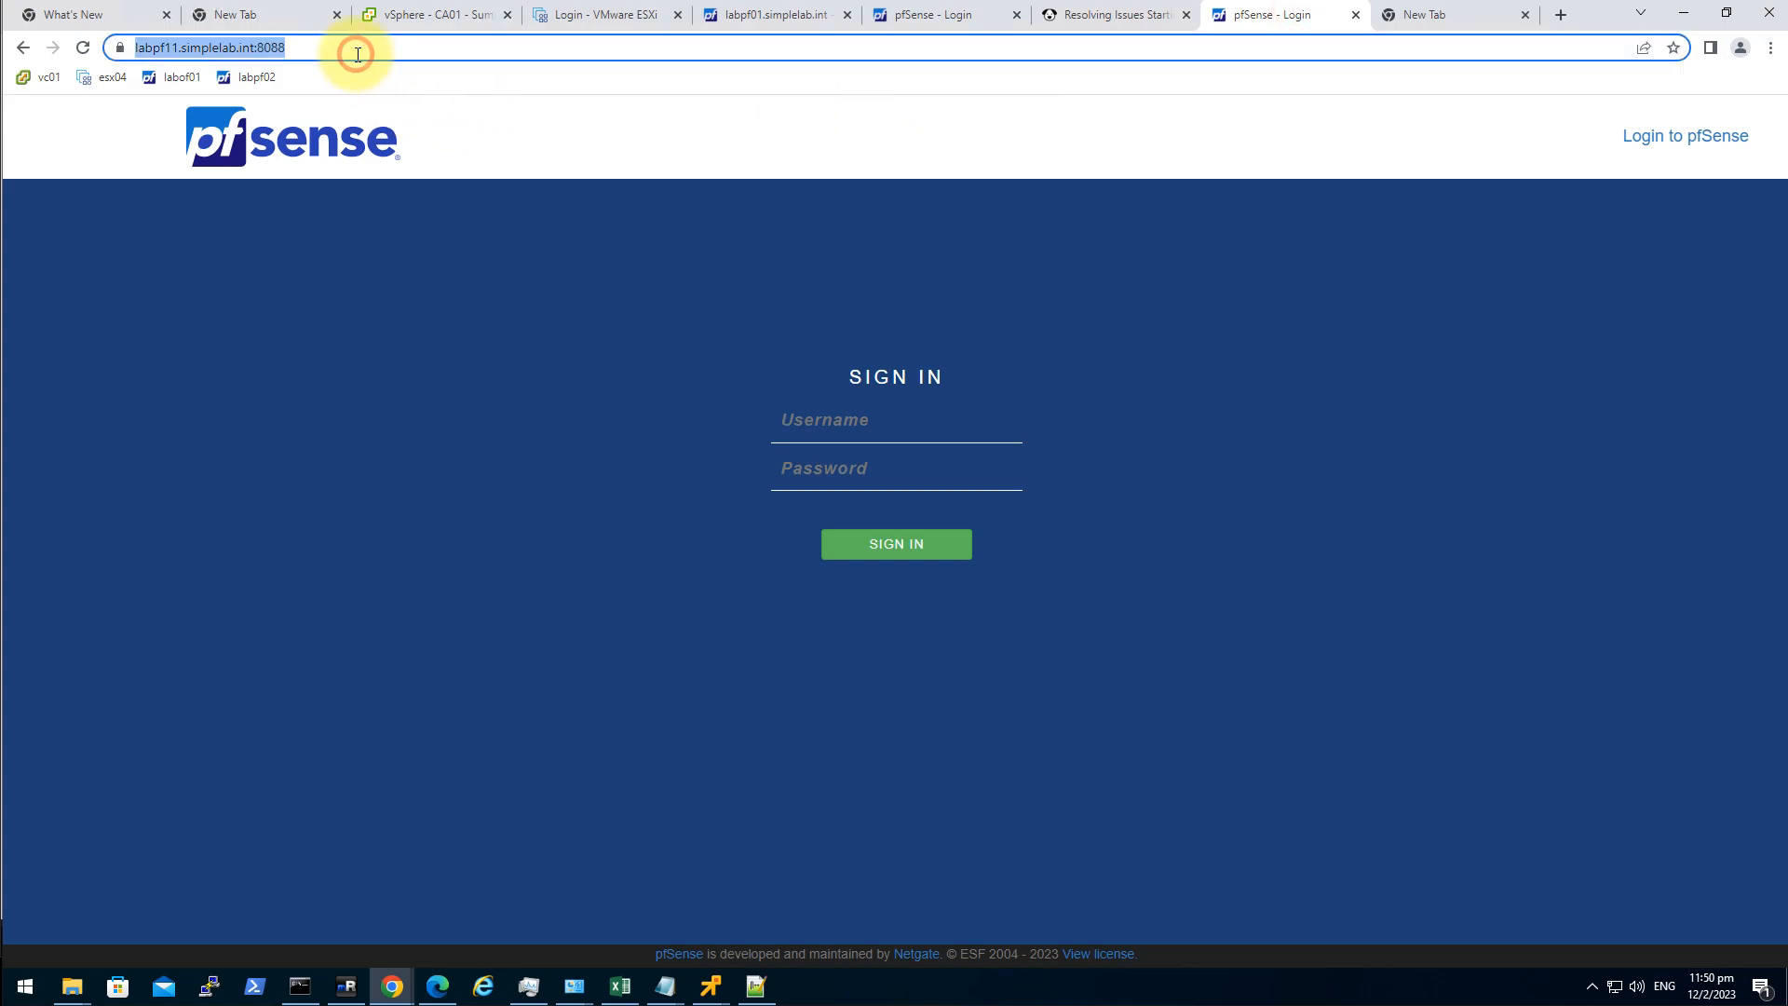
{"action": "left_click", "coordinate": [1406, 15]}
{"action": "left_click", "coordinate": [311, 48]}
{"action": "key", "text": "ctrl+v"}
{"action": "left_click", "coordinate": [232, 56]}
{"action": "key", "text": "BackSpace"}
{"action": "type", "text": "2"}
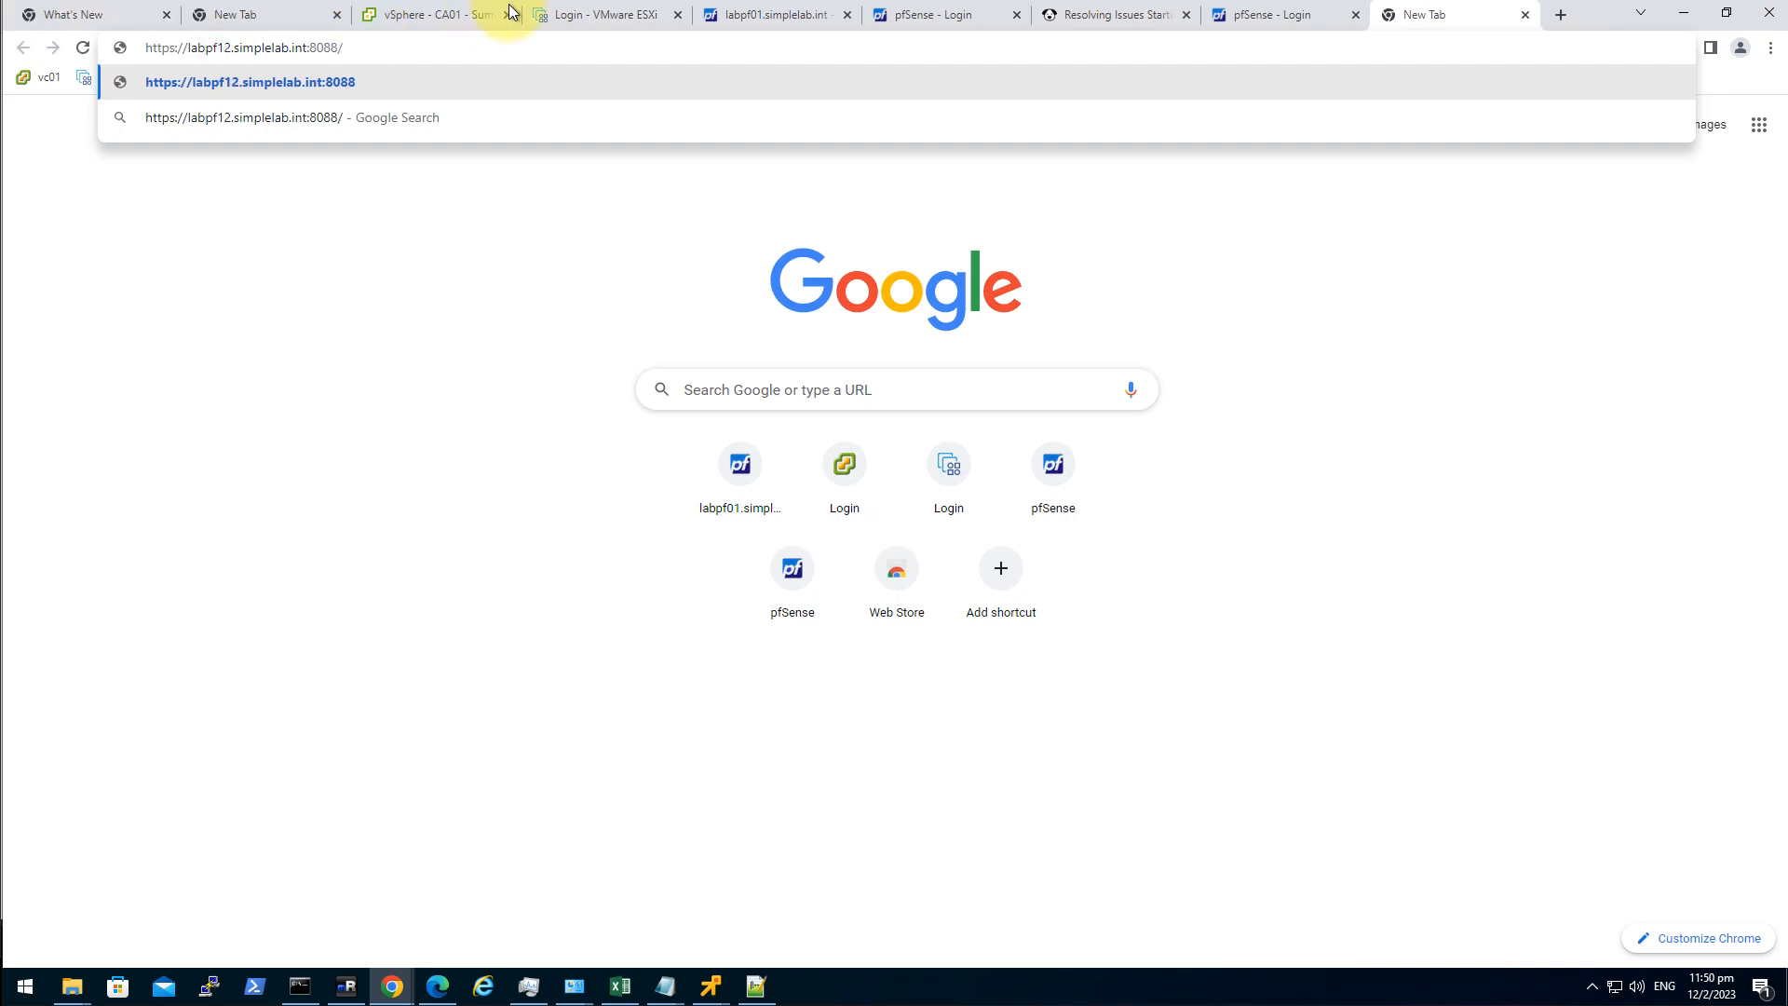
{"action": "key", "text": "Return"}
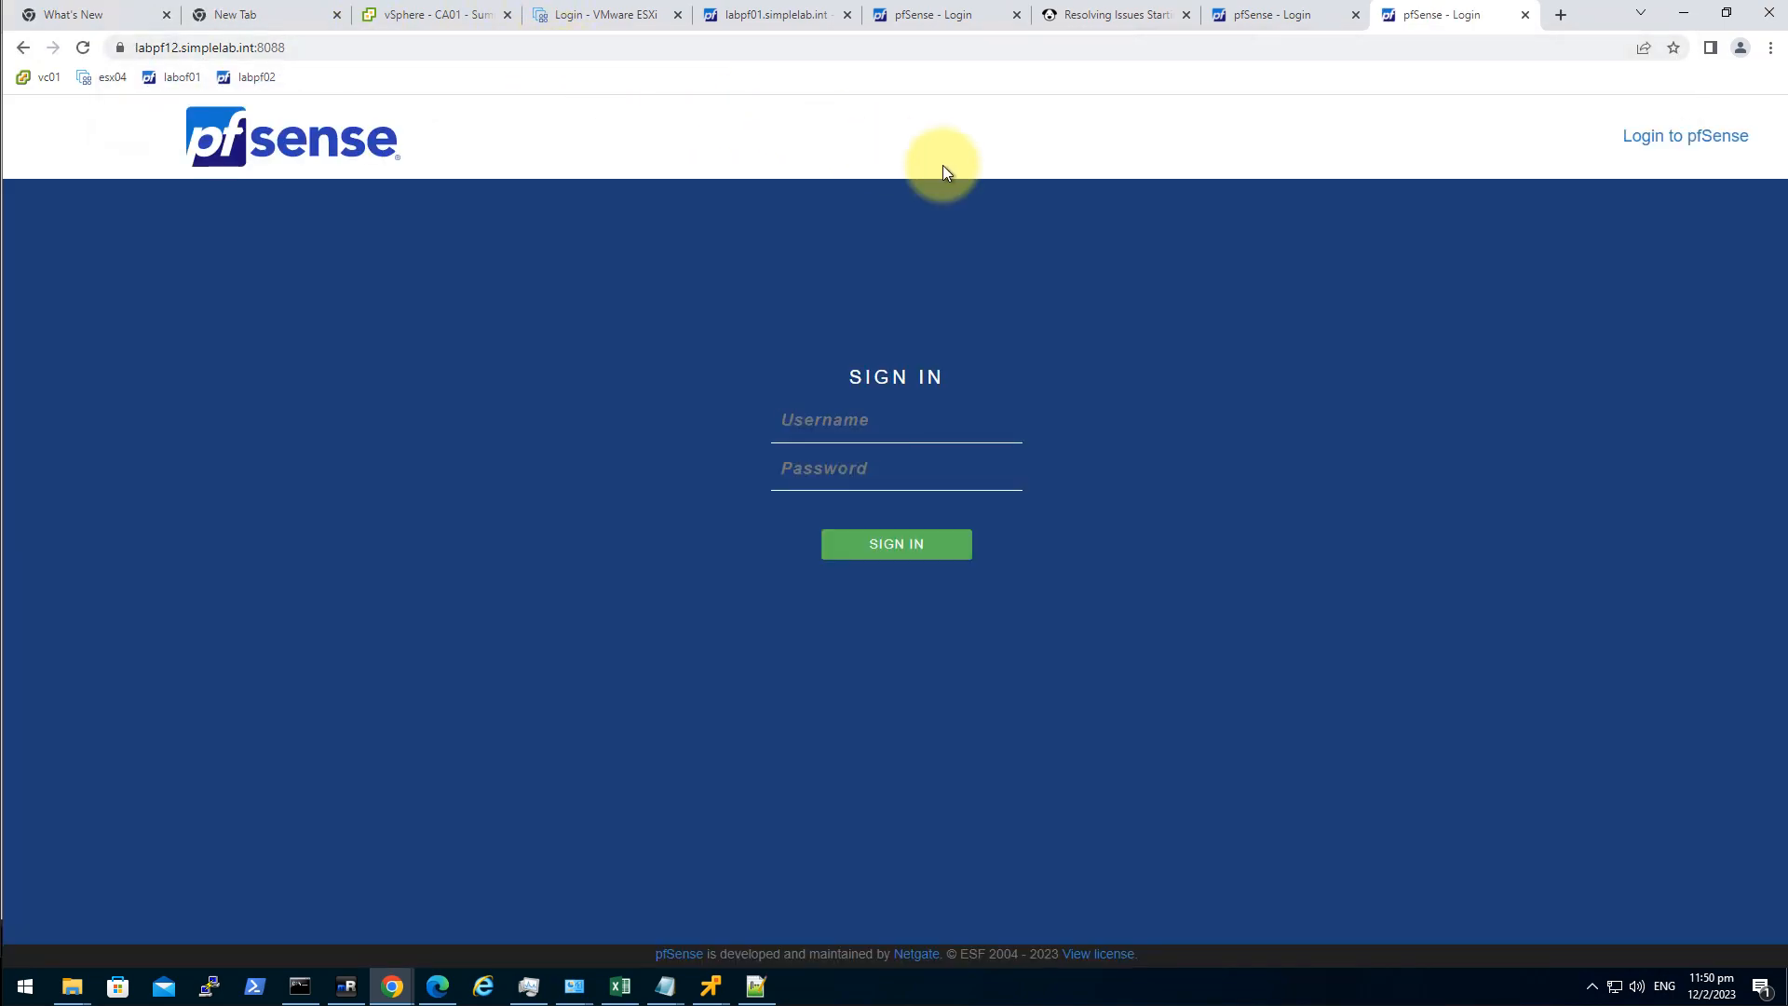
Sign in to labpf11 as admin, then go to labpf12's username field.
{"action": "left_click", "coordinate": [1283, 28]}
{"action": "left_click", "coordinate": [910, 417]}
{"action": "type", "text": "admin"}
{"action": "key", "text": "Tab"}
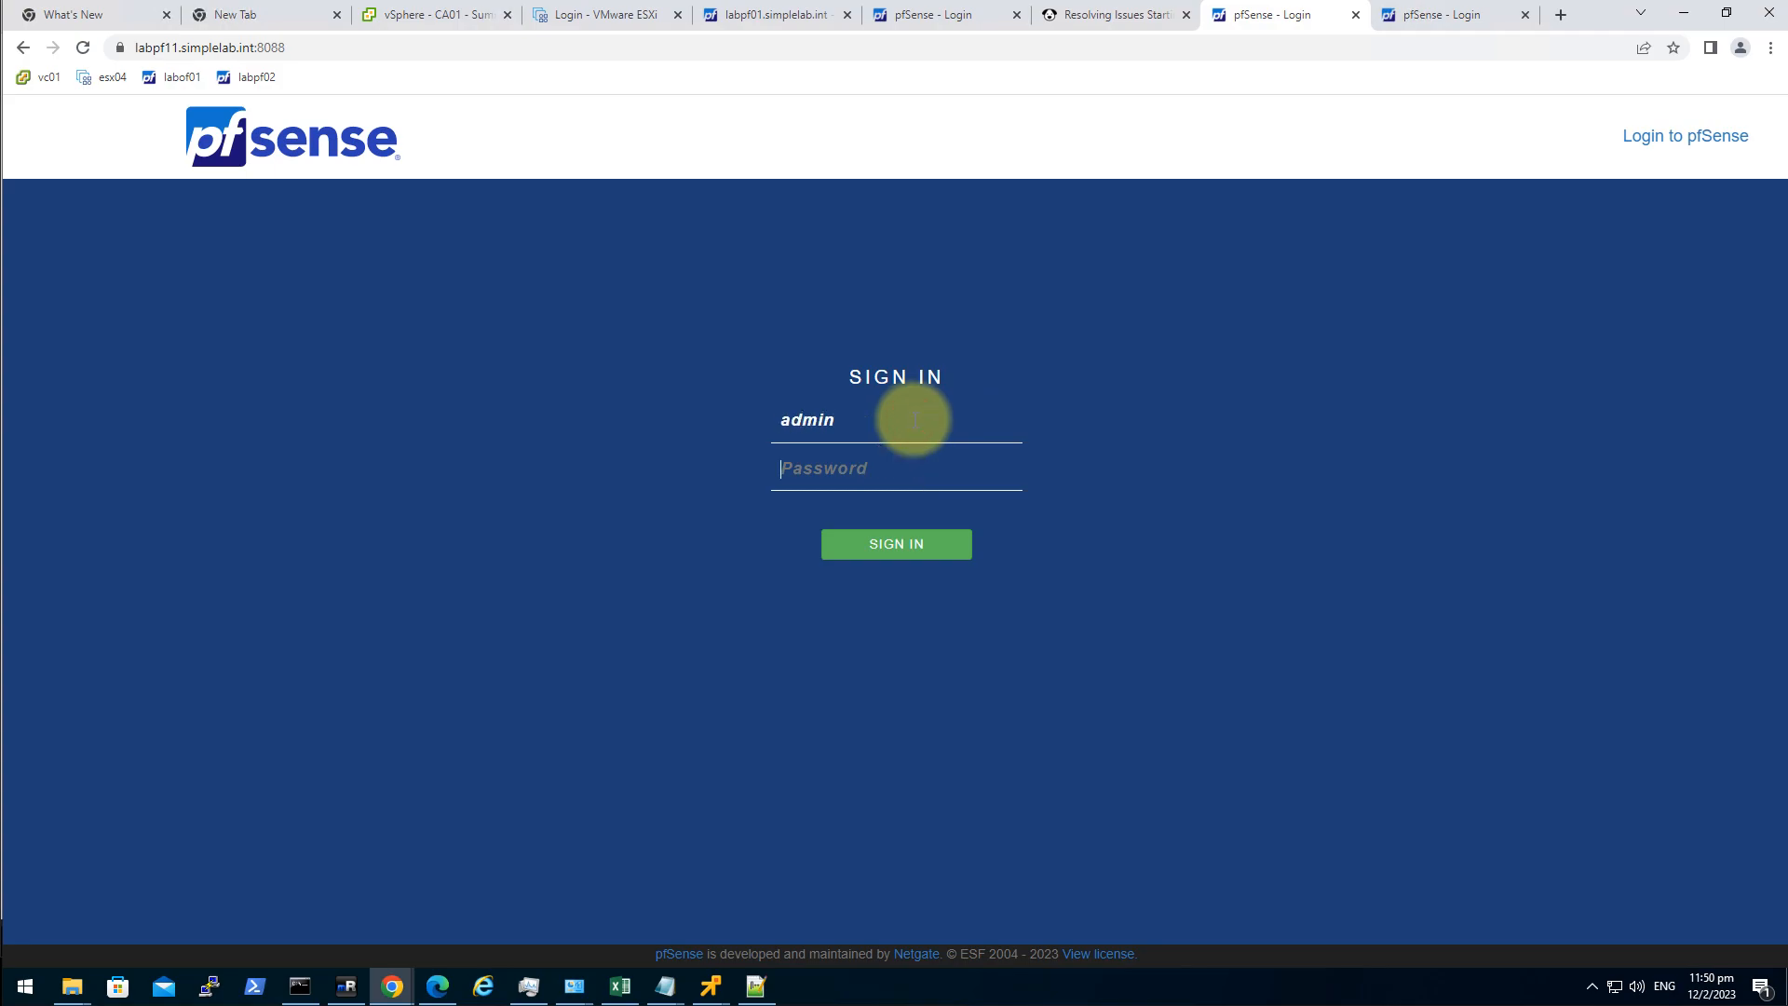
{"action": "type", "text": "••••••••••"}
{"action": "key", "text": "Return"}
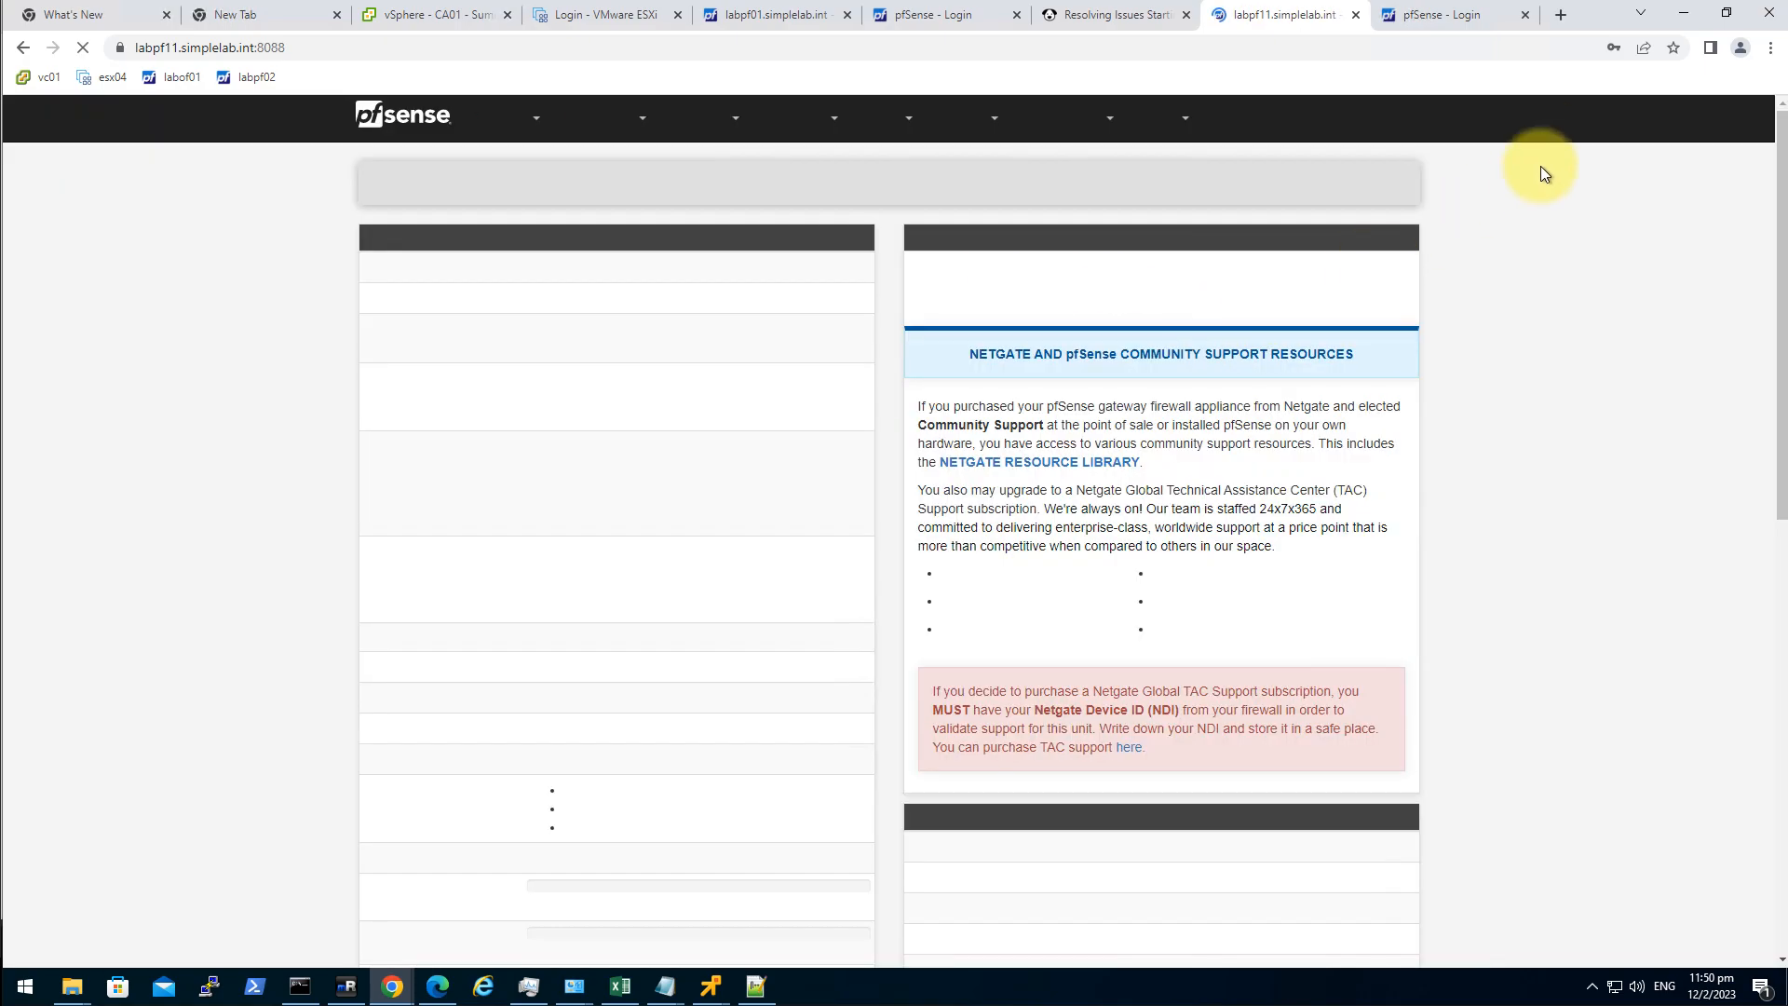
{"action": "left_click", "coordinate": [1453, 15]}
{"action": "left_click", "coordinate": [797, 426]}
Sign in to labpf12 as admin and decline saving the password.
{"action": "type", "text": "admin"}
{"action": "key", "text": "Tab"}
{"action": "type", "text": "••••"}
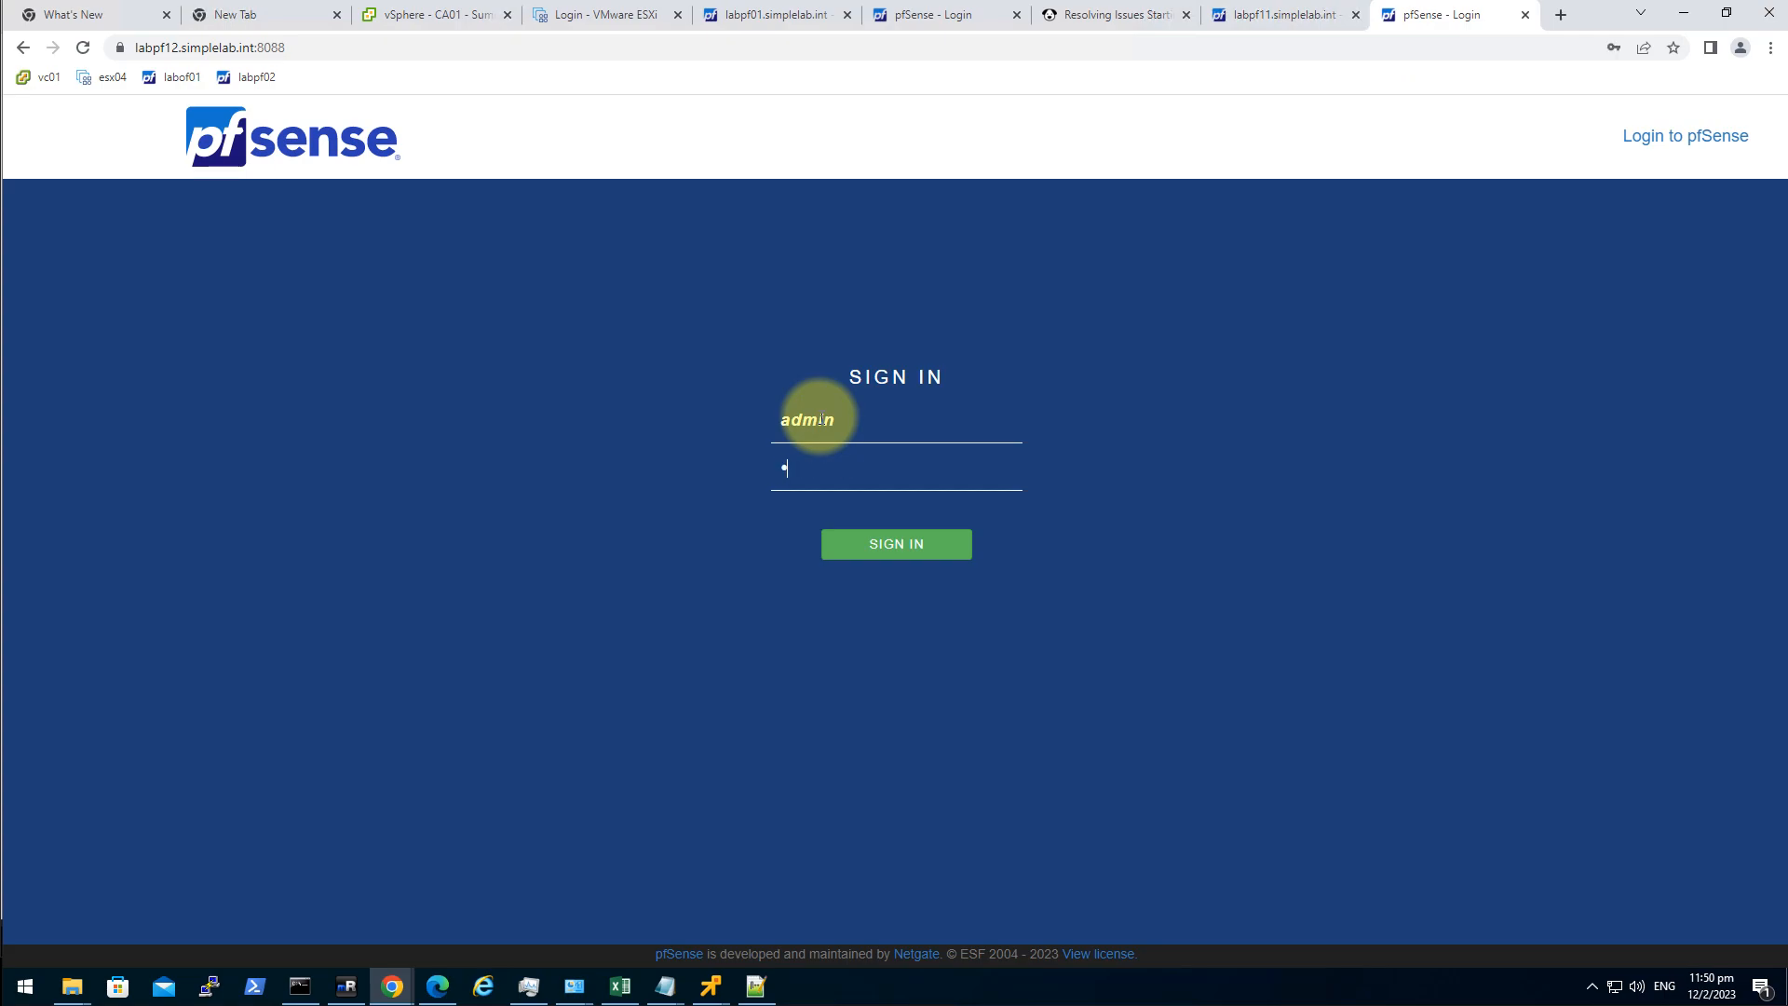
{"action": "type", "text": "••••••"}
{"action": "key", "text": "Return"}
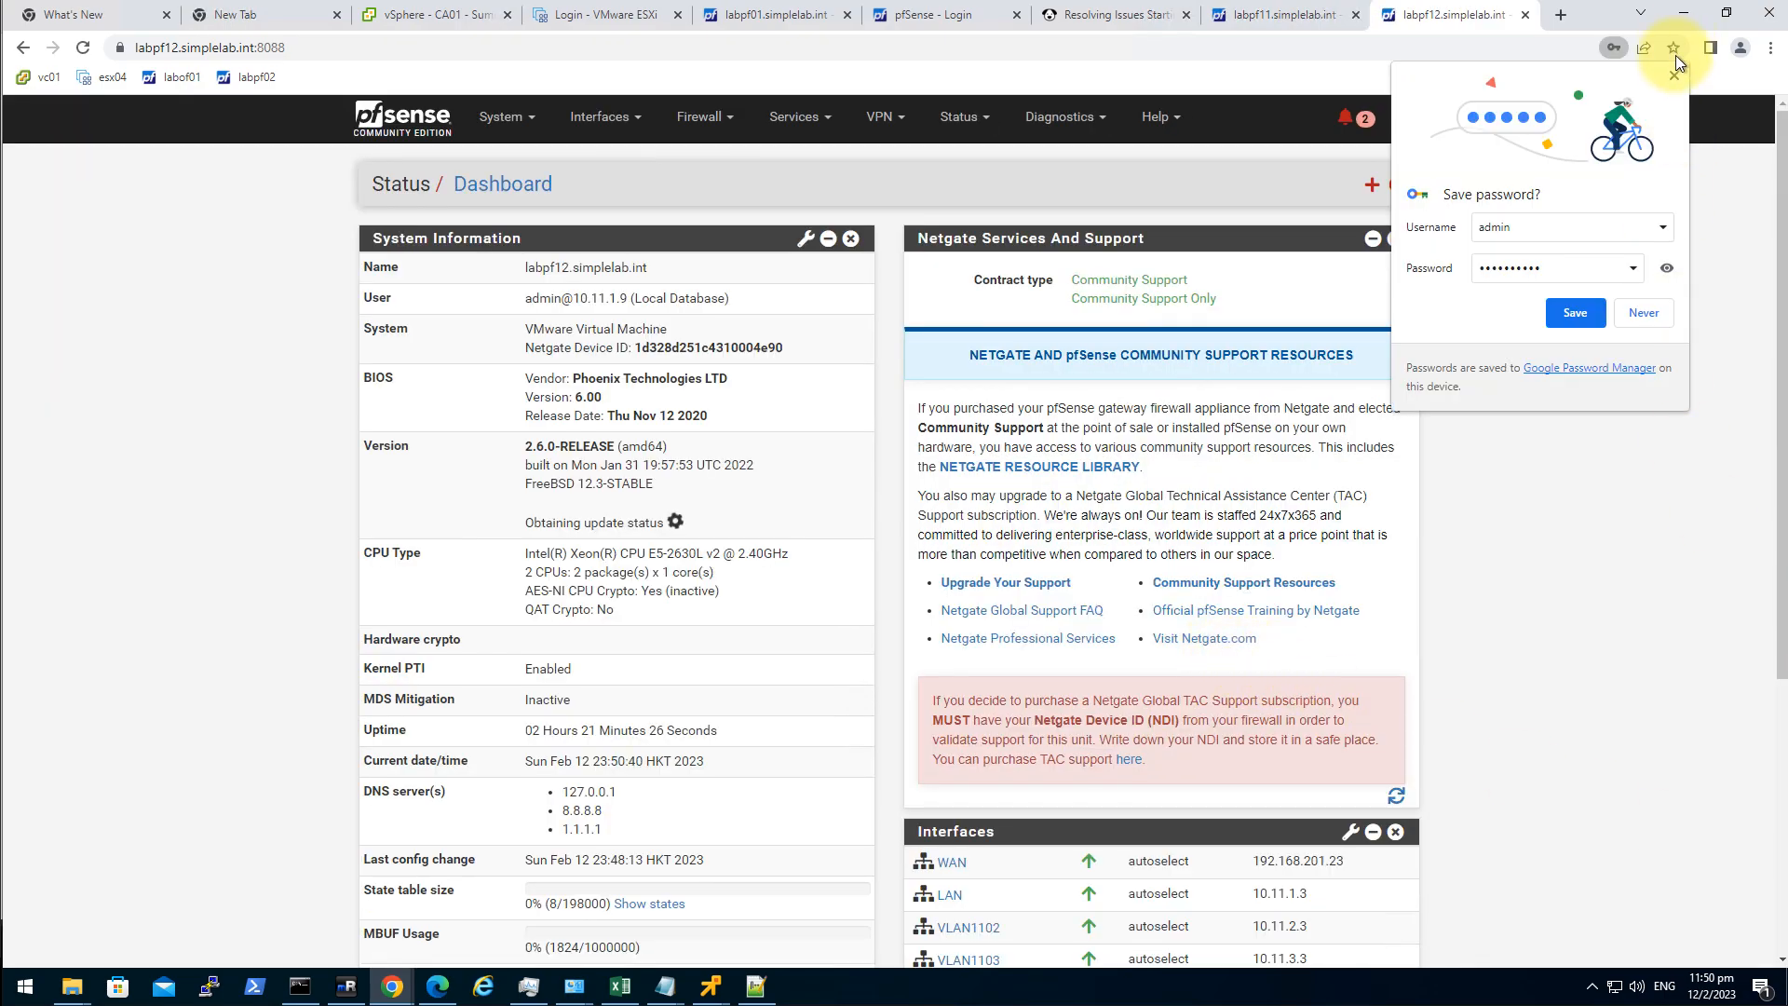
{"action": "left_click", "coordinate": [1674, 54]}
Turn down the remote audio, then return to labpf11's Firewall menu.
{"action": "left_click", "coordinate": [1637, 986]}
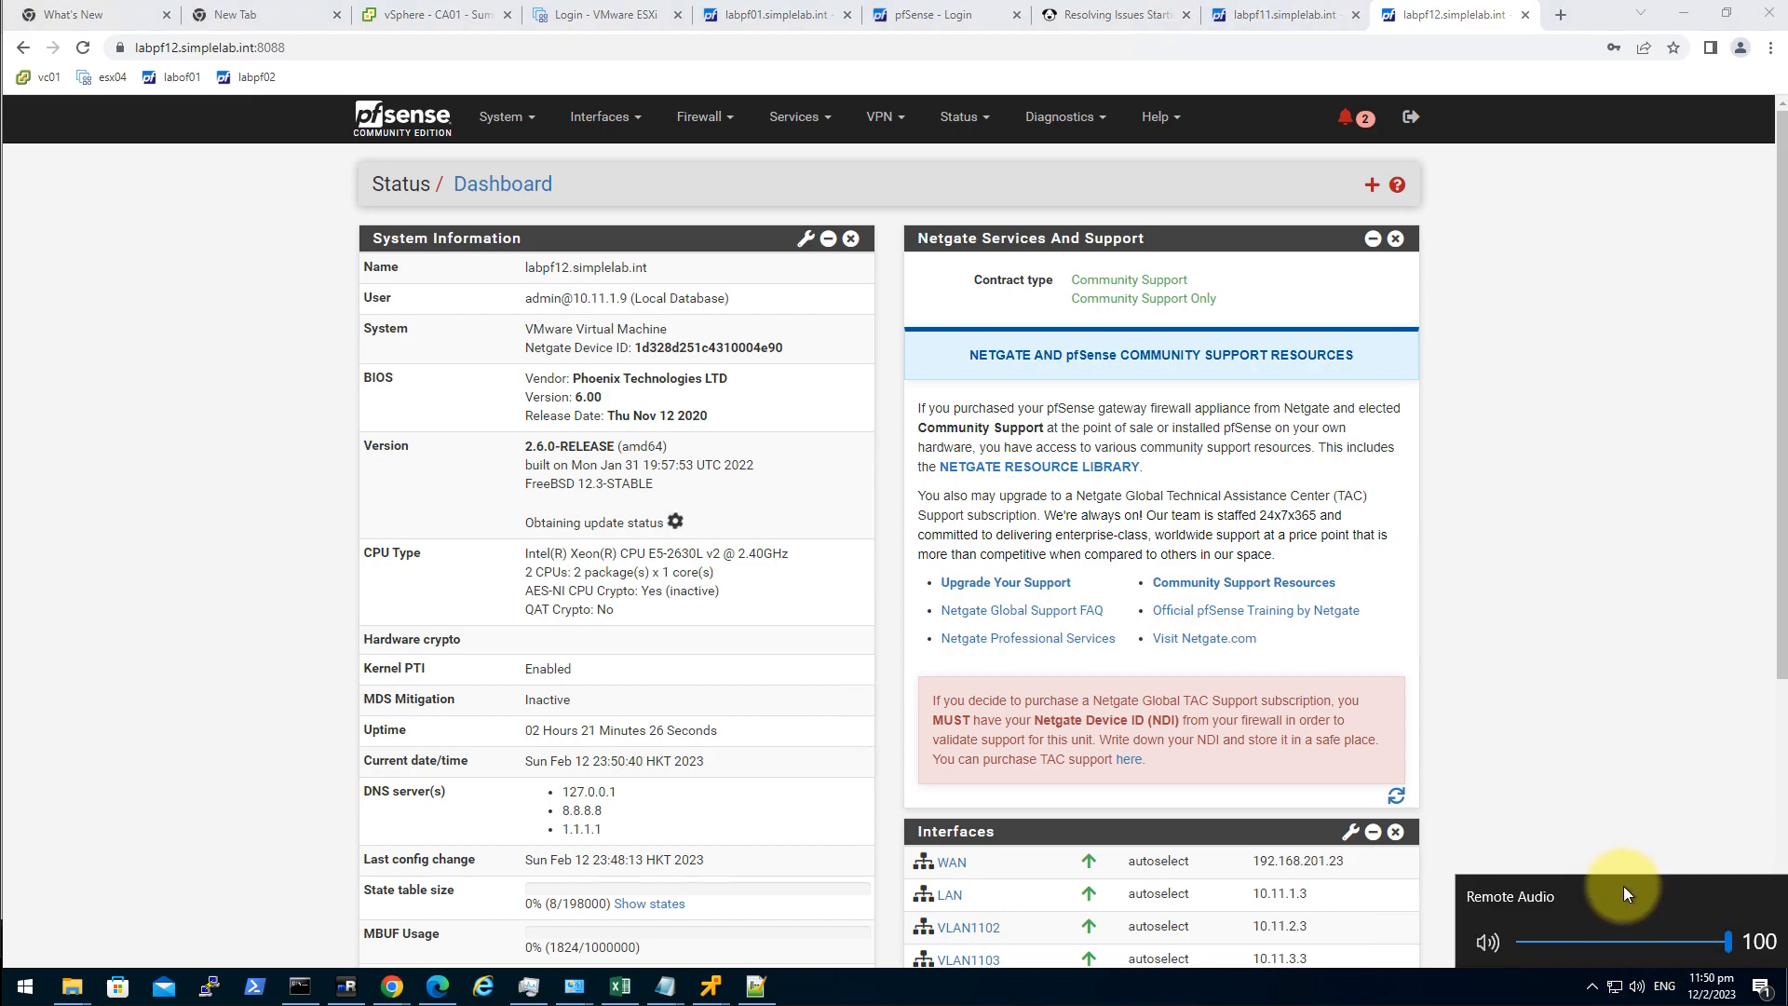
{"action": "scroll", "coordinate": [1634, 922], "scroll_direction": "down", "scroll_amount": 9}
{"action": "scroll", "coordinate": [1628, 930], "scroll_direction": "down", "scroll_amount": 20}
{"action": "left_click", "coordinate": [1623, 640]}
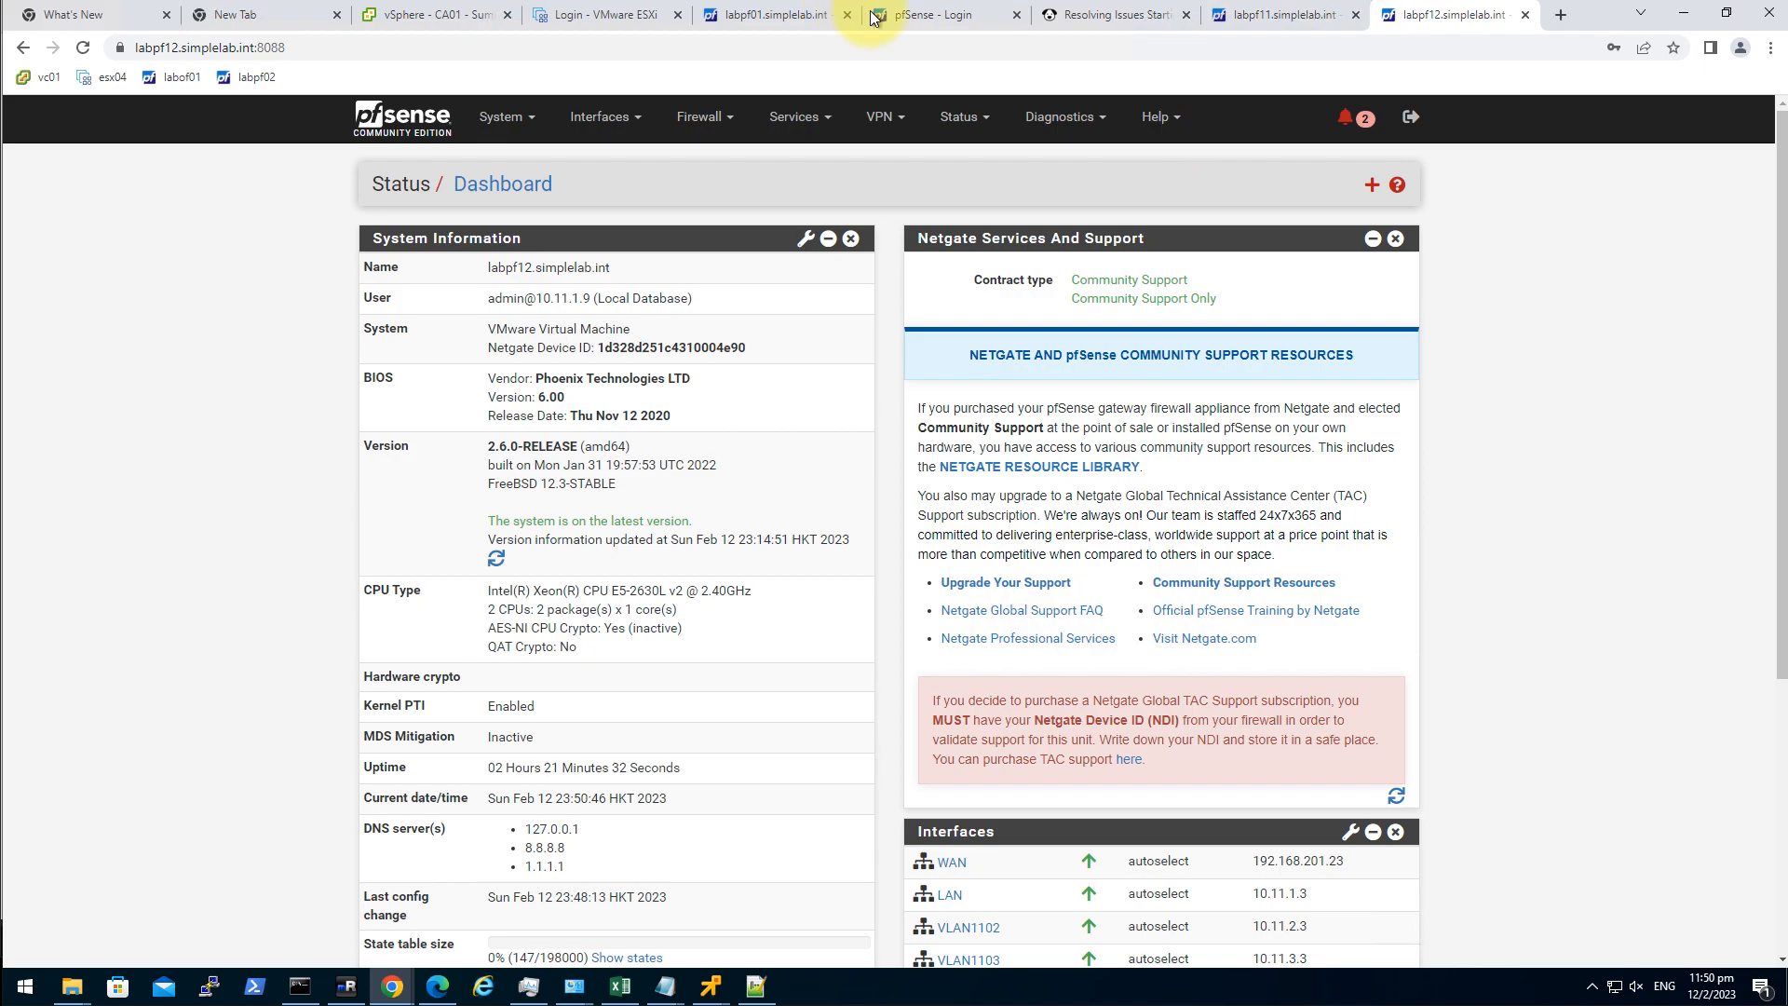
{"action": "left_click", "coordinate": [1265, 20]}
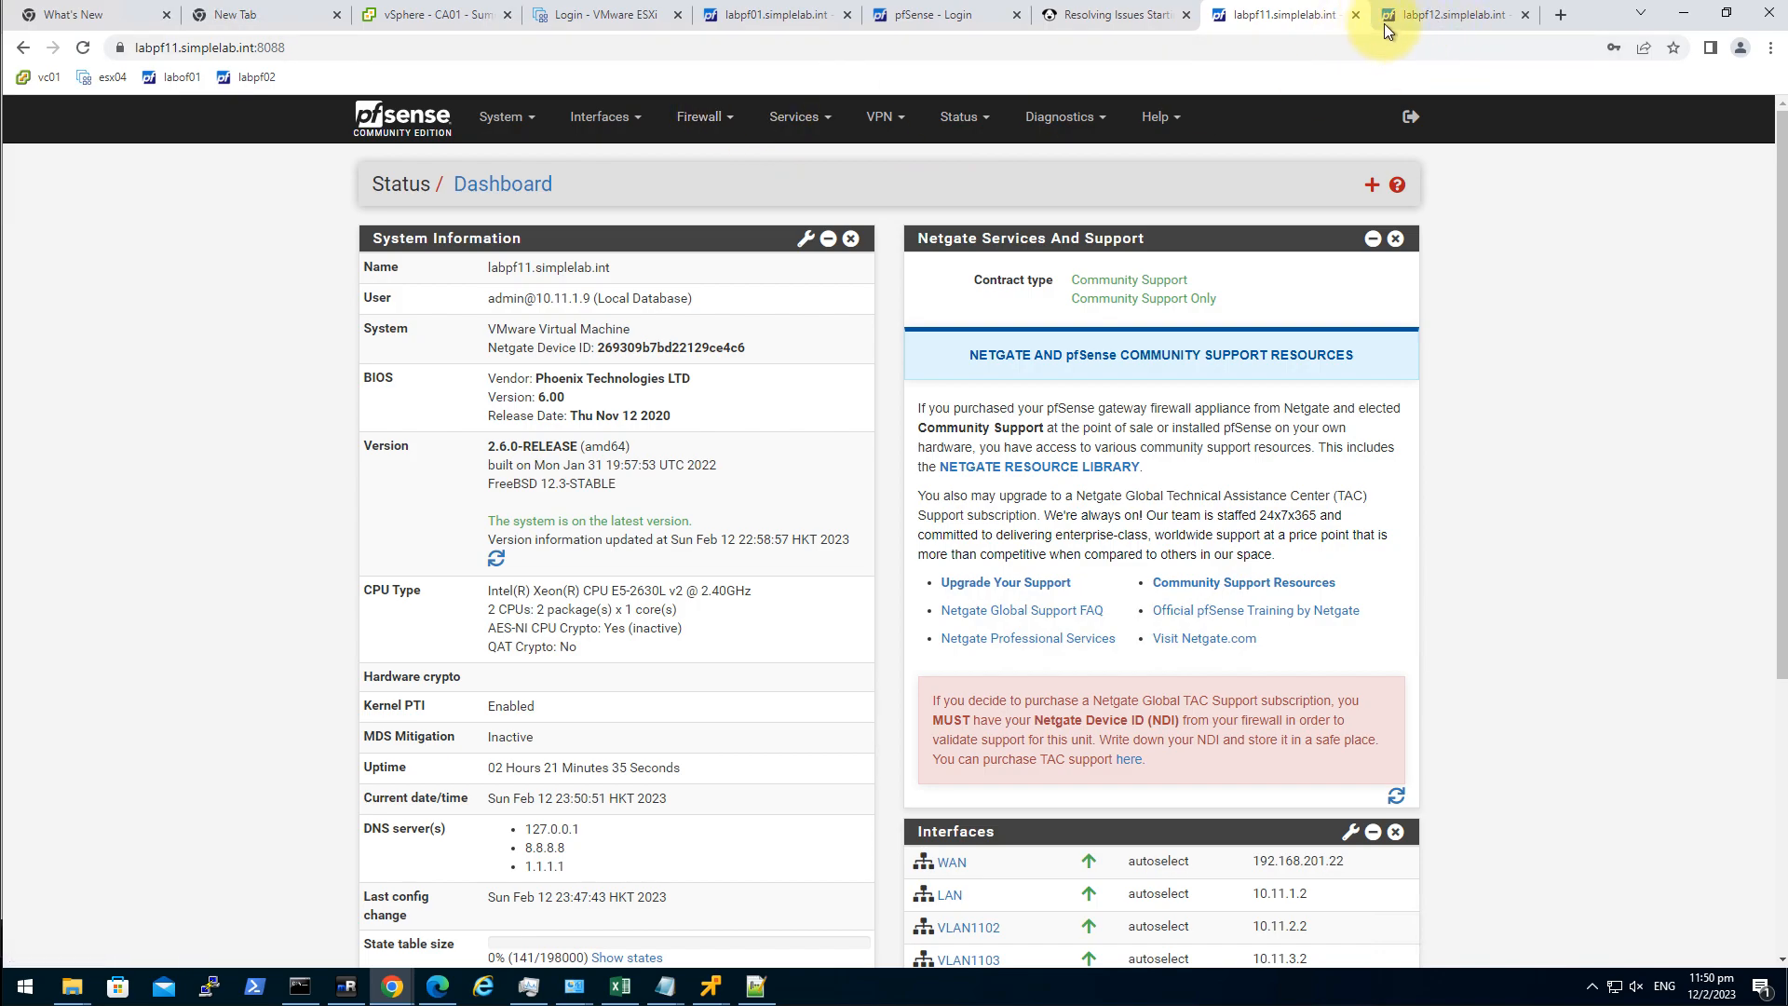
{"action": "left_click", "coordinate": [796, 116]}
Review the VLAN1103 firewall rules on both labpf11 and labpf12.
{"action": "left_click", "coordinate": [705, 116]}
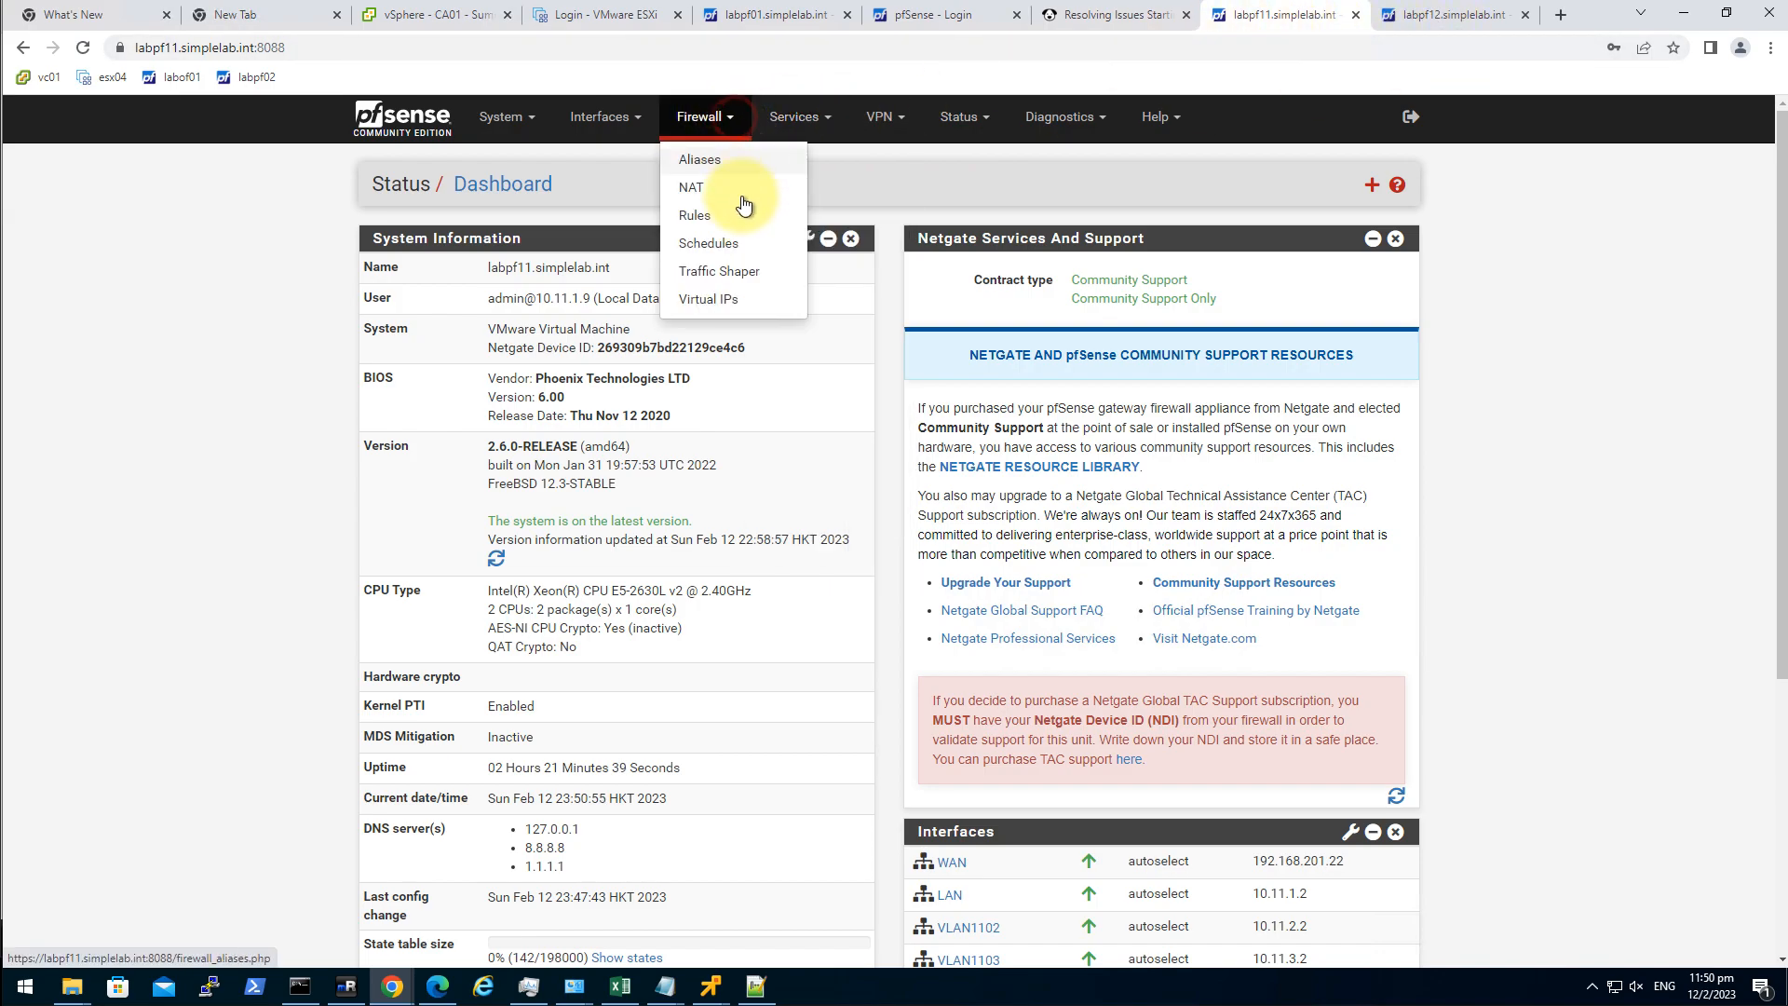
{"action": "left_click", "coordinate": [717, 216]}
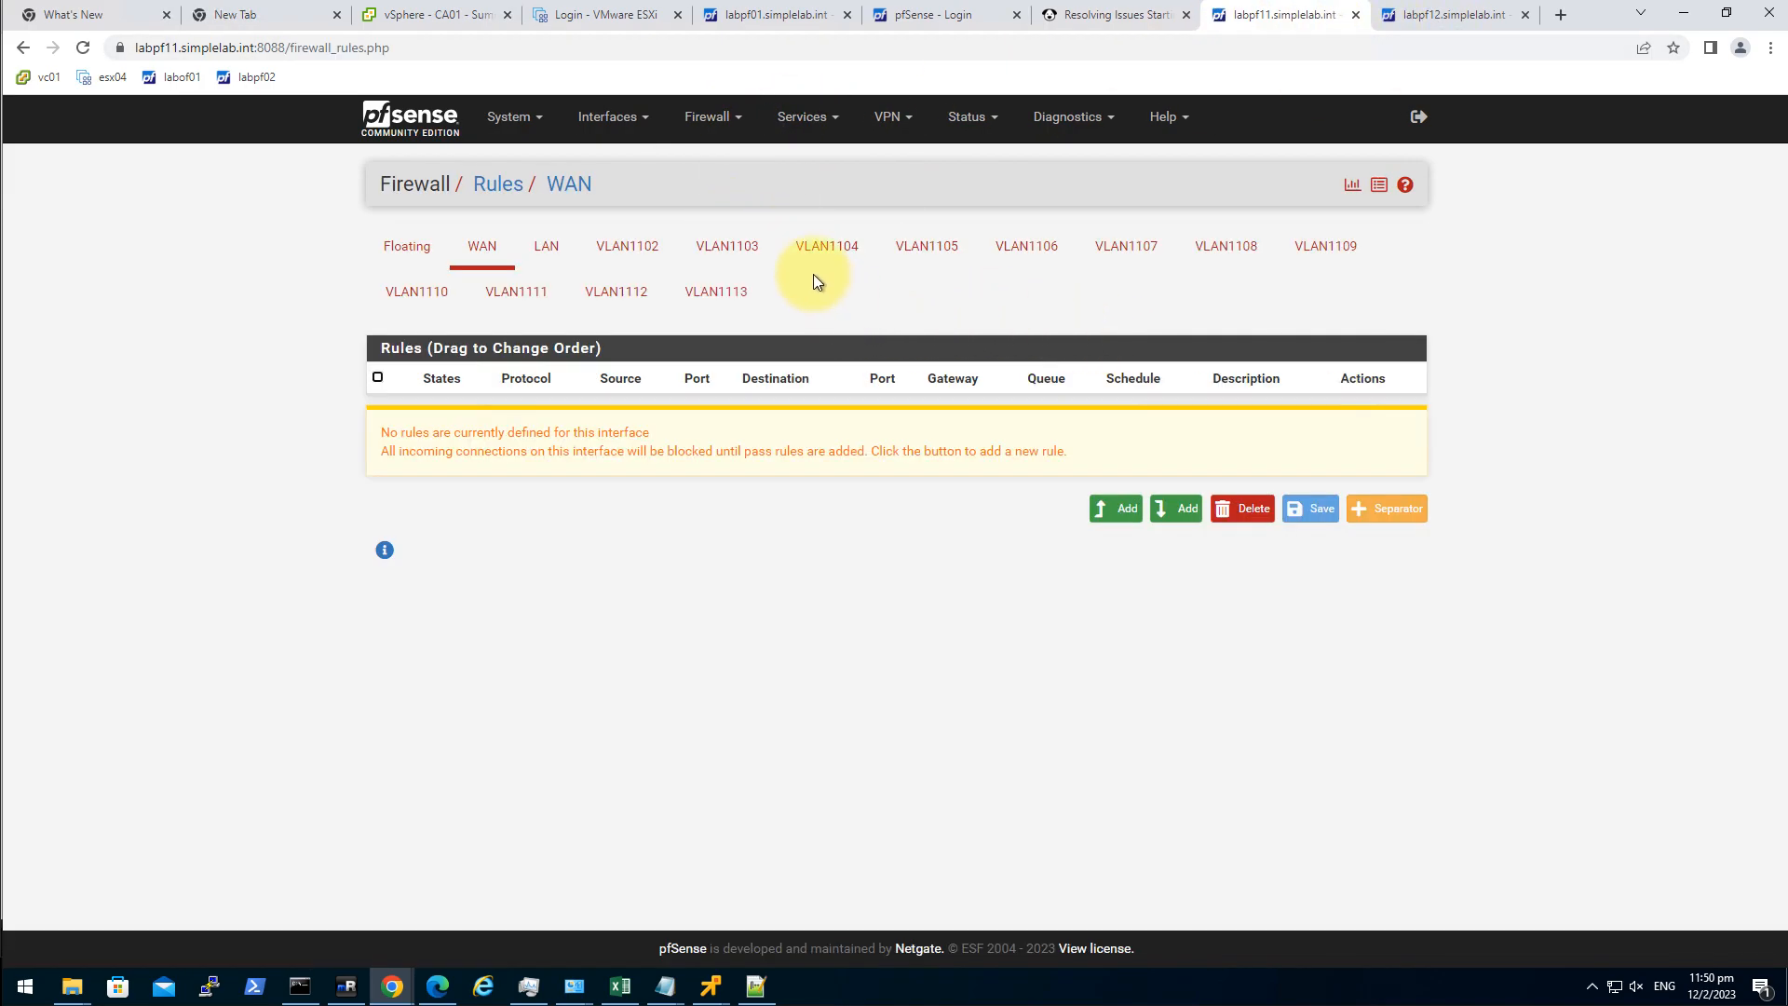
{"action": "left_click", "coordinate": [740, 241]}
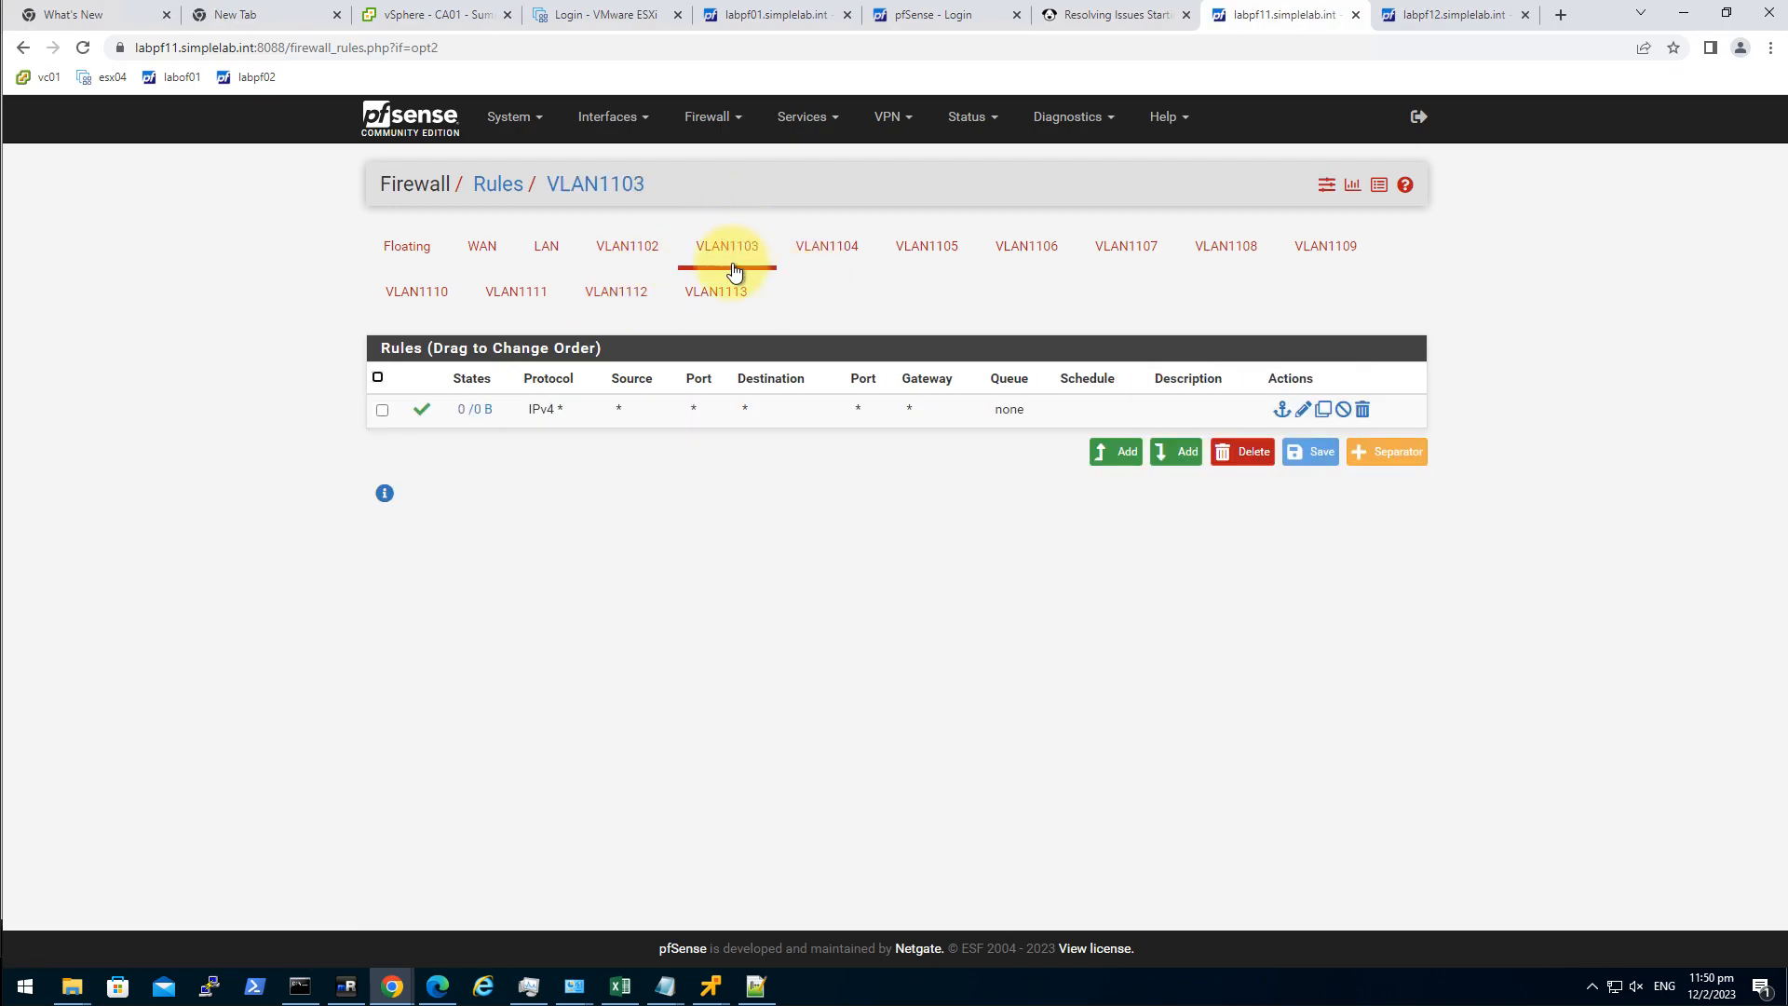
{"action": "left_click", "coordinate": [1432, 20]}
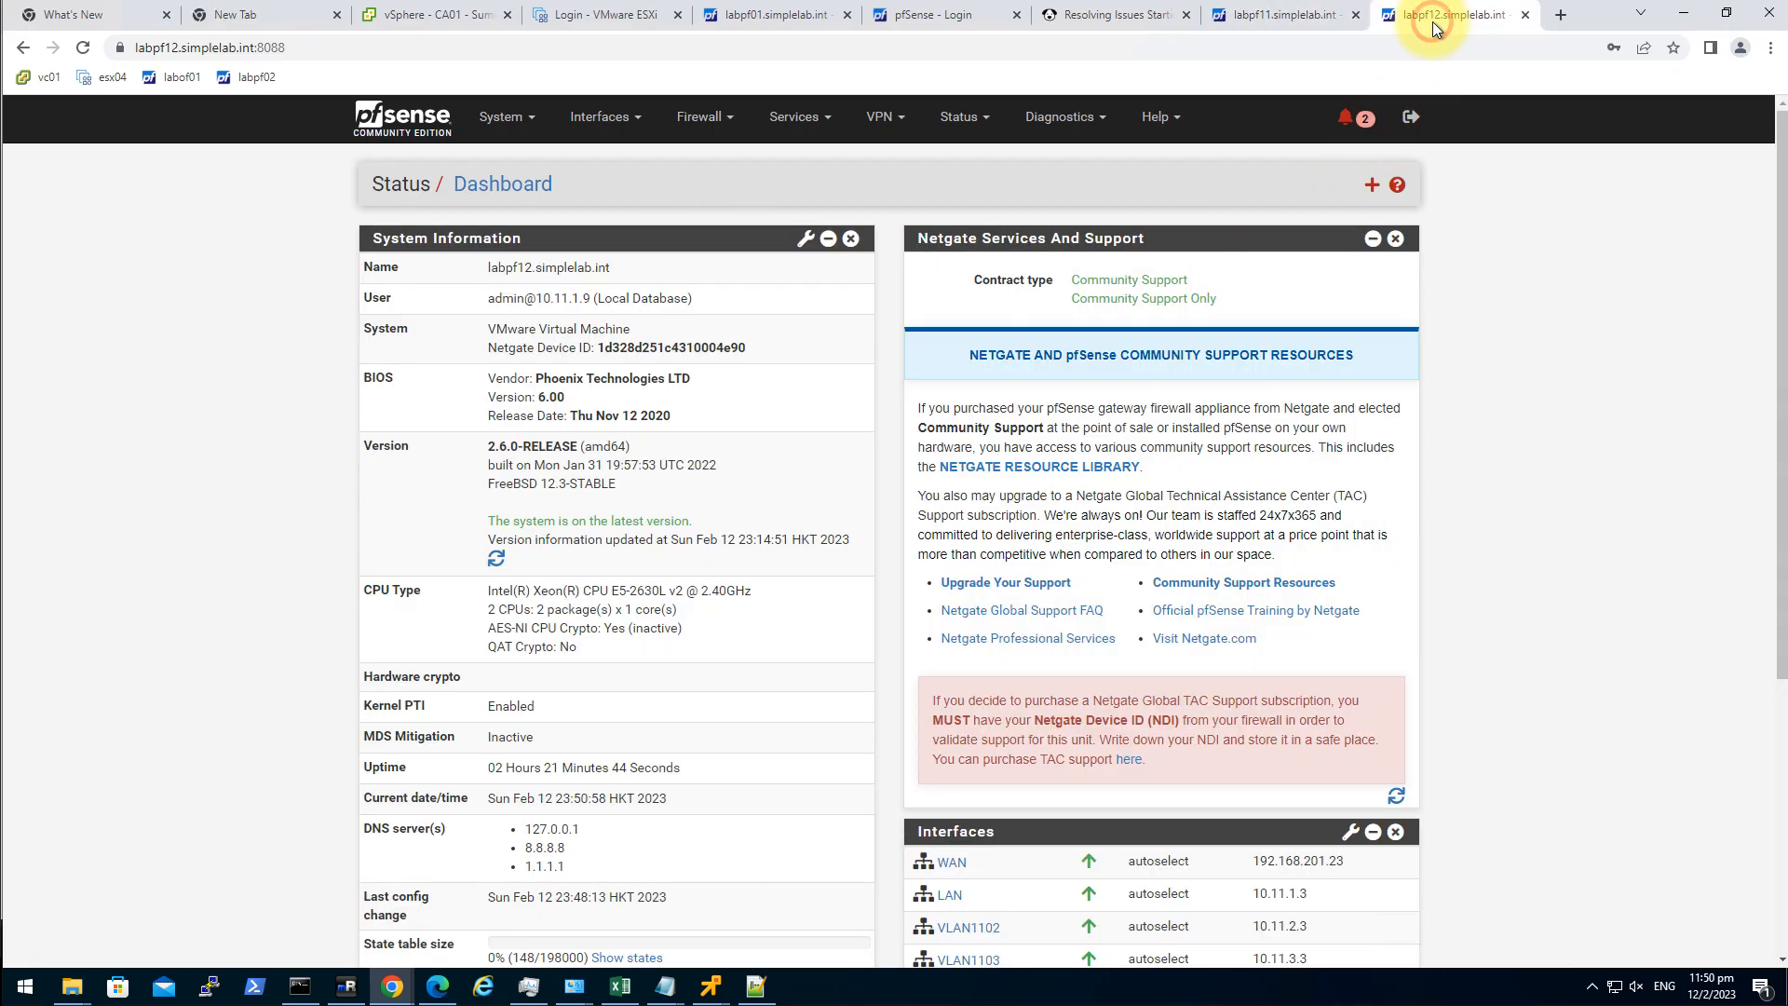
{"action": "left_click", "coordinate": [700, 117]}
{"action": "left_click", "coordinate": [730, 217]}
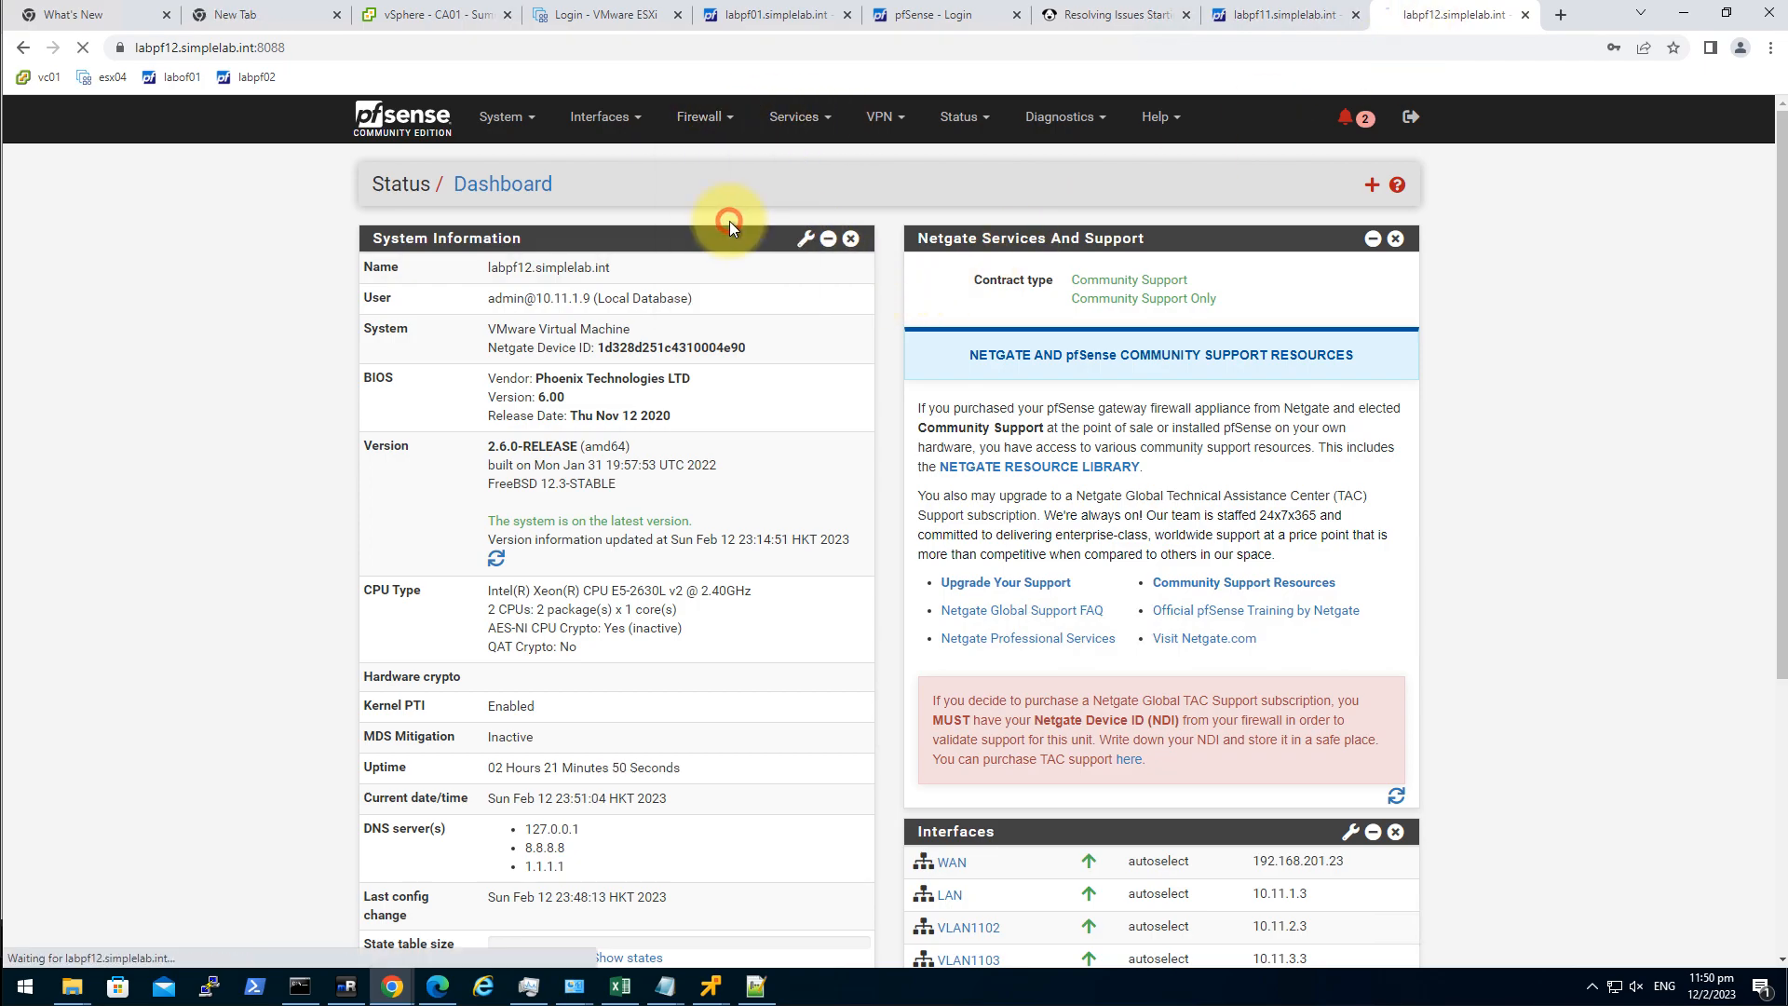
{"action": "left_click", "coordinate": [733, 249]}
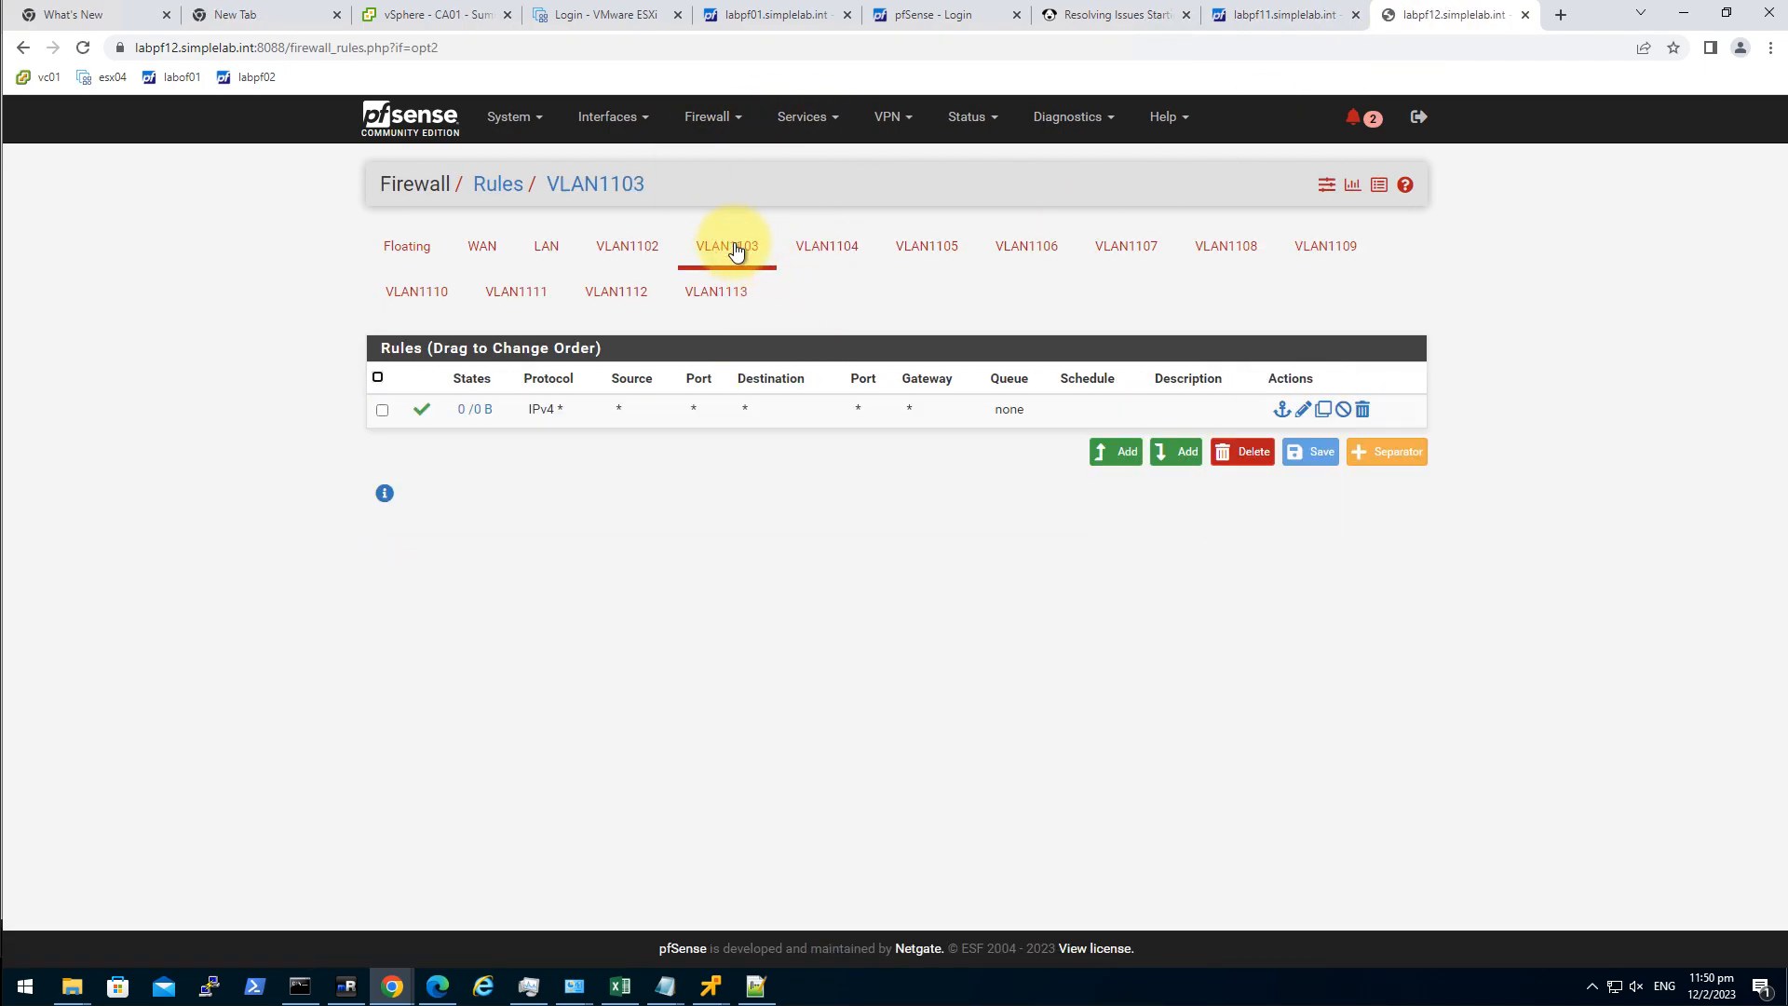
Add and apply a TCP pass rule on labpf11's VLAN1104, then view labpf12's VLAN1104 rules.
{"action": "left_click", "coordinate": [1286, 17]}
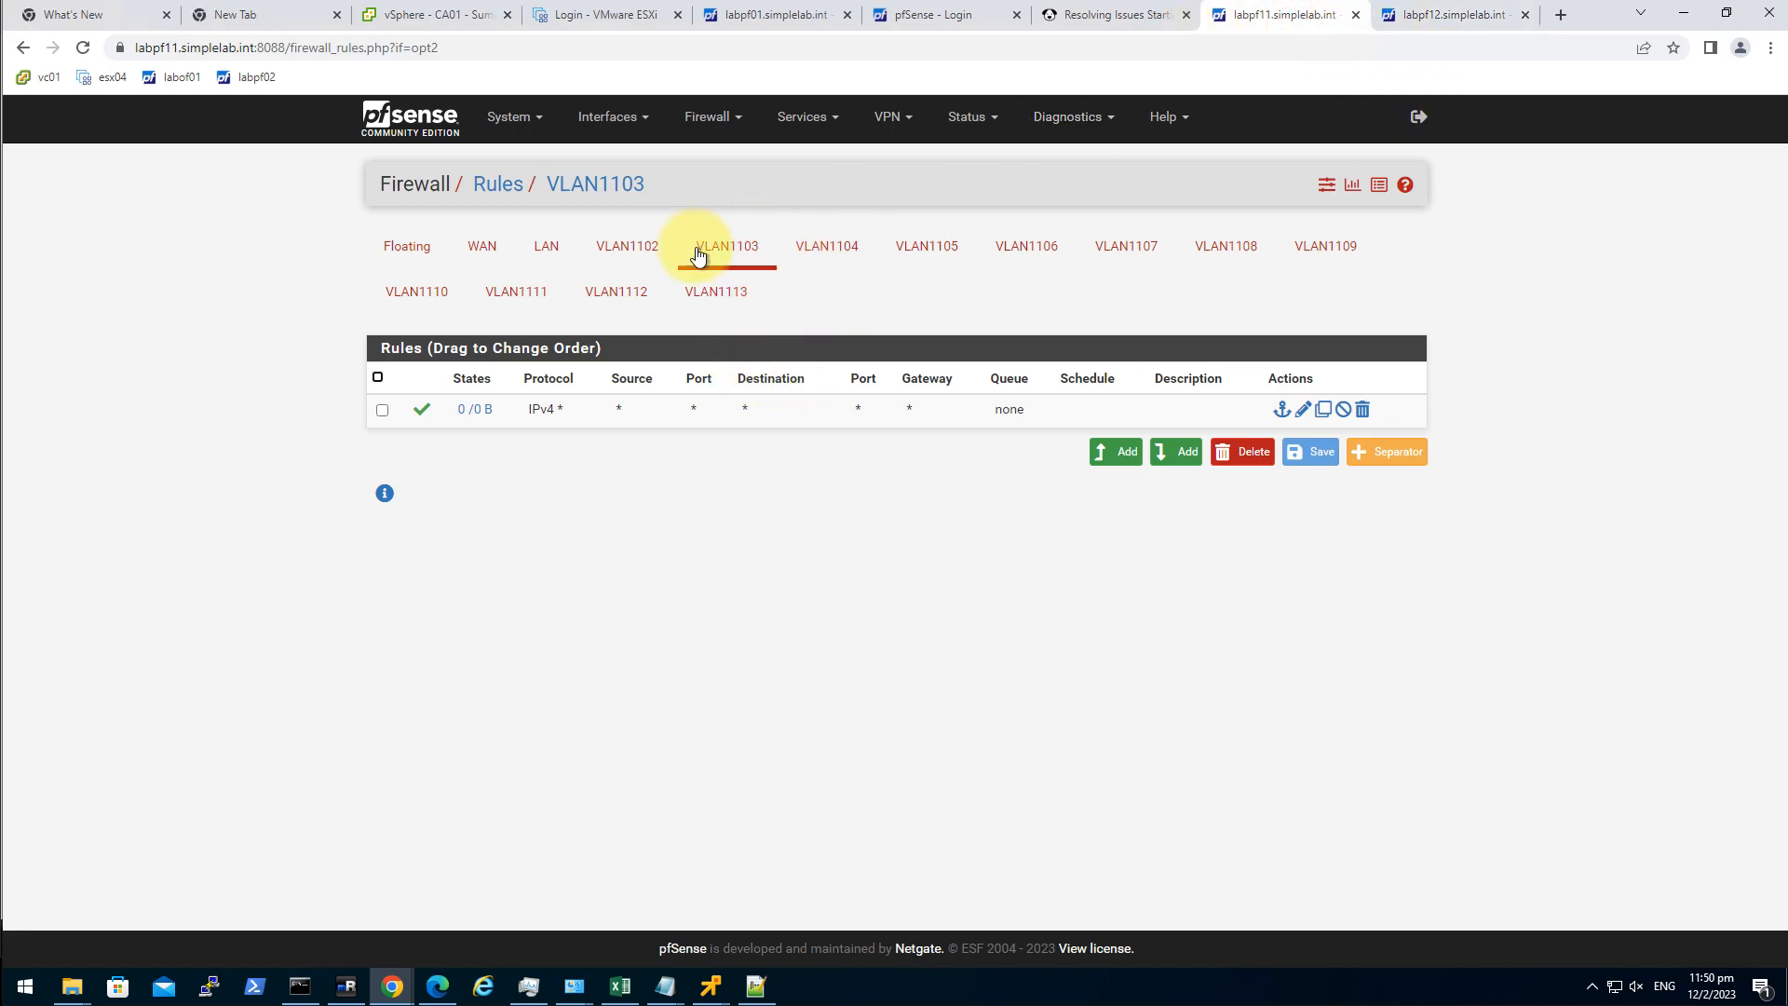
{"action": "left_click", "coordinate": [825, 245]}
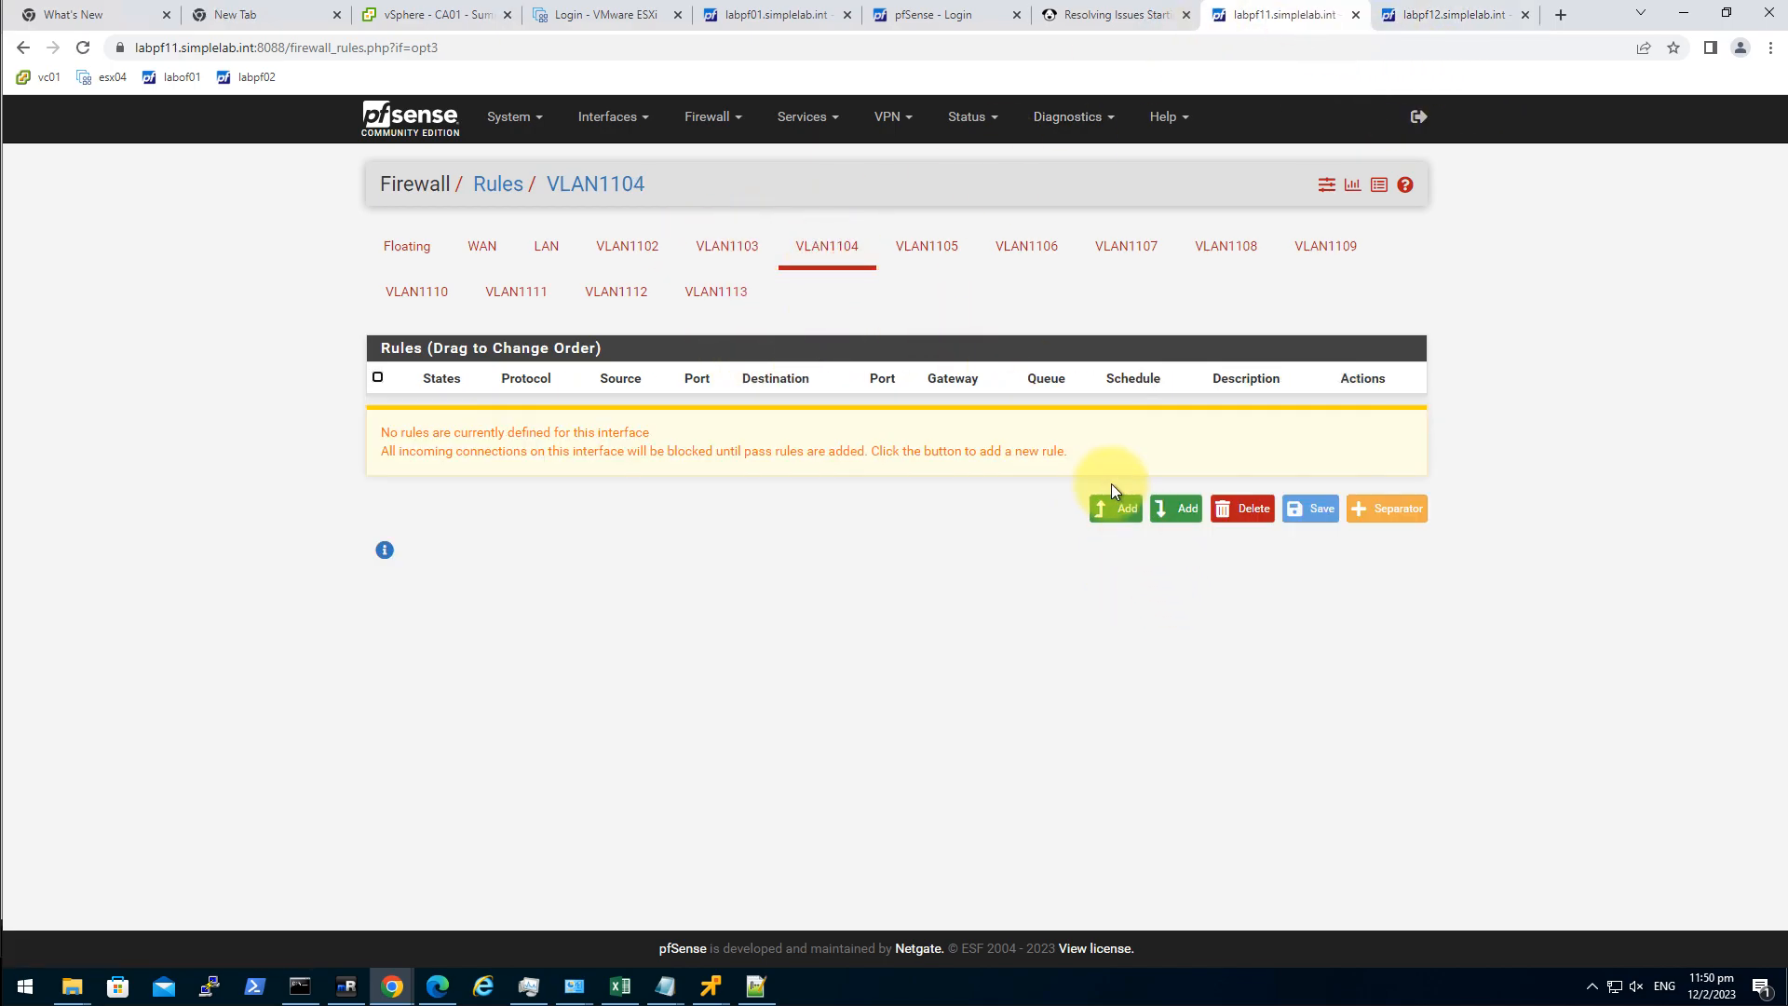
{"action": "left_click", "coordinate": [1114, 512]}
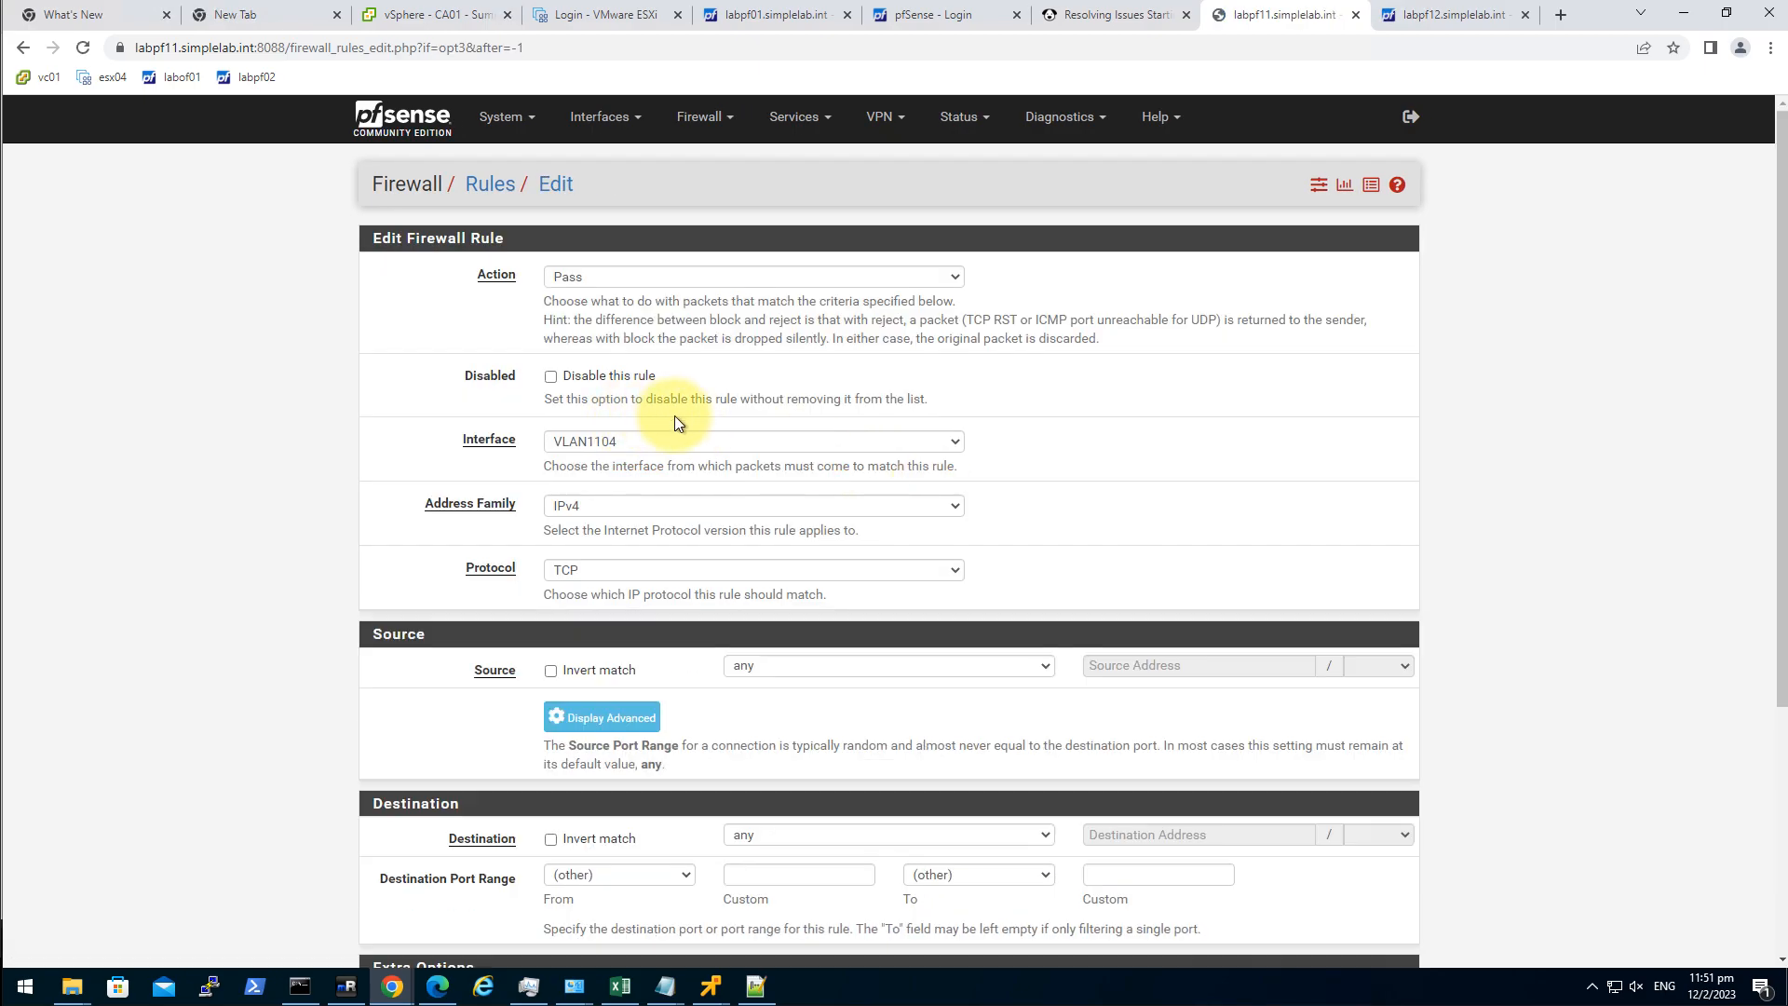
{"action": "scroll", "coordinate": [394, 697], "scroll_direction": "down", "scroll_amount": 5}
{"action": "left_click", "coordinate": [578, 867]}
{"action": "left_click", "coordinate": [1379, 258]}
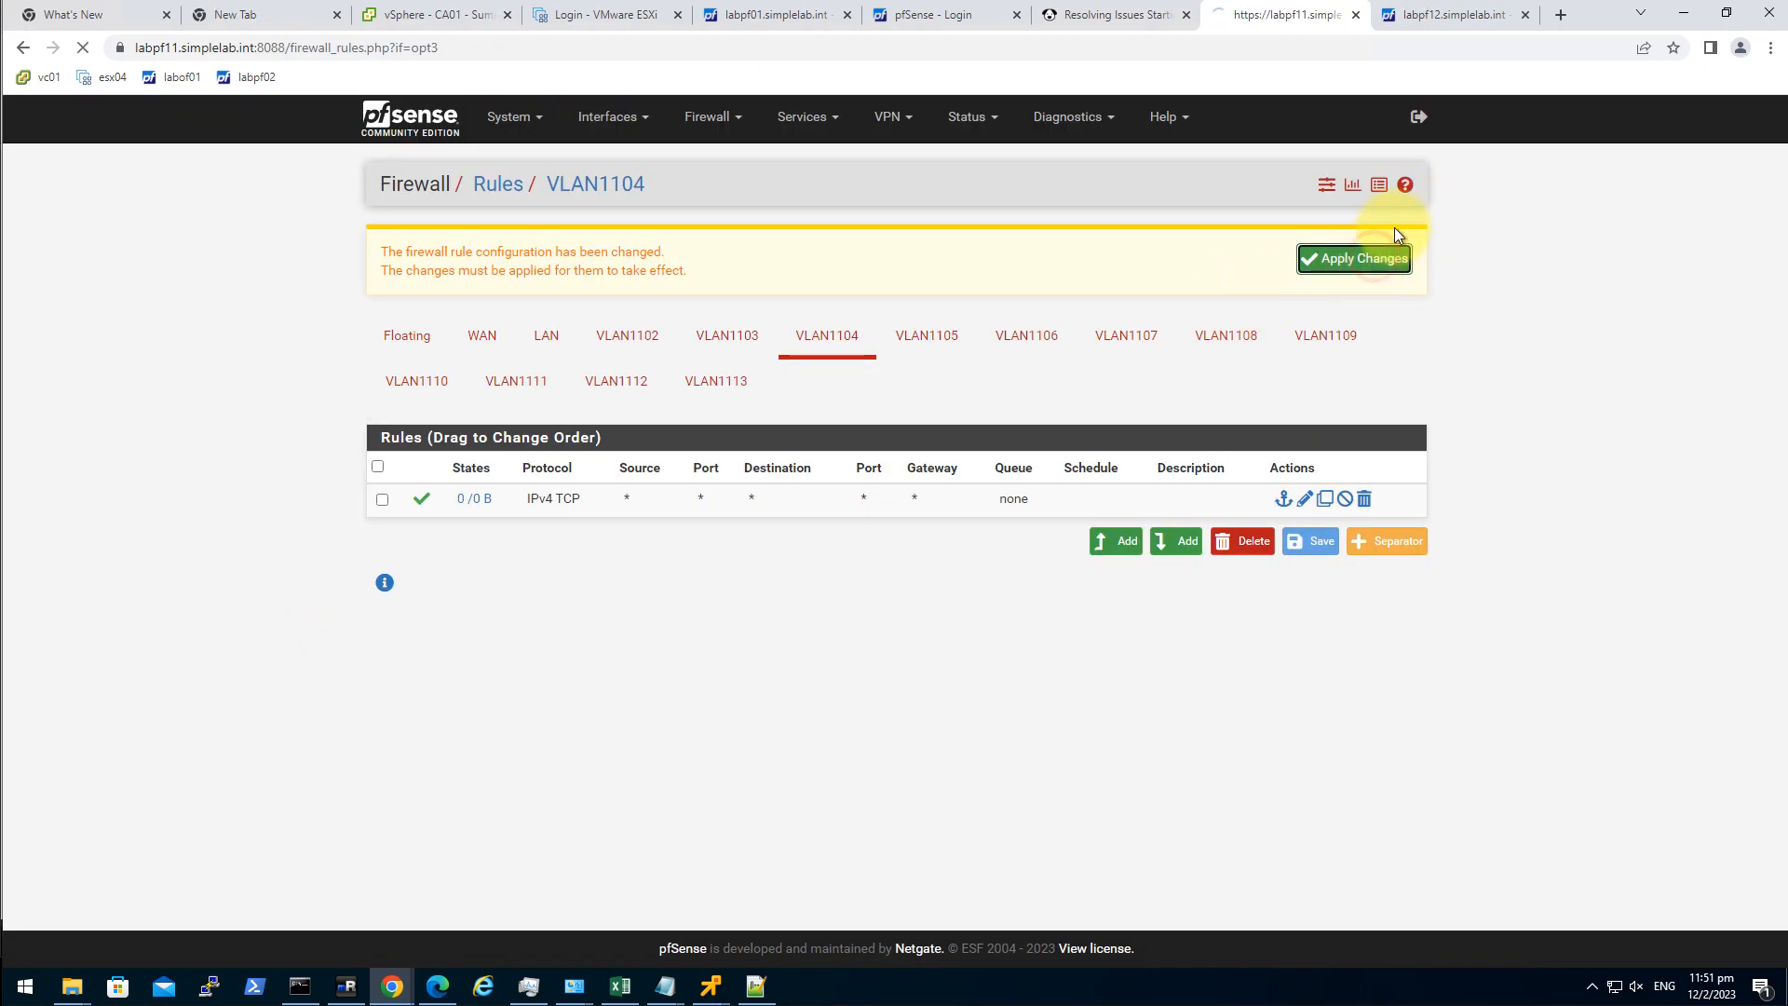
{"action": "left_click", "coordinate": [1411, 31]}
{"action": "left_click", "coordinate": [822, 247]}
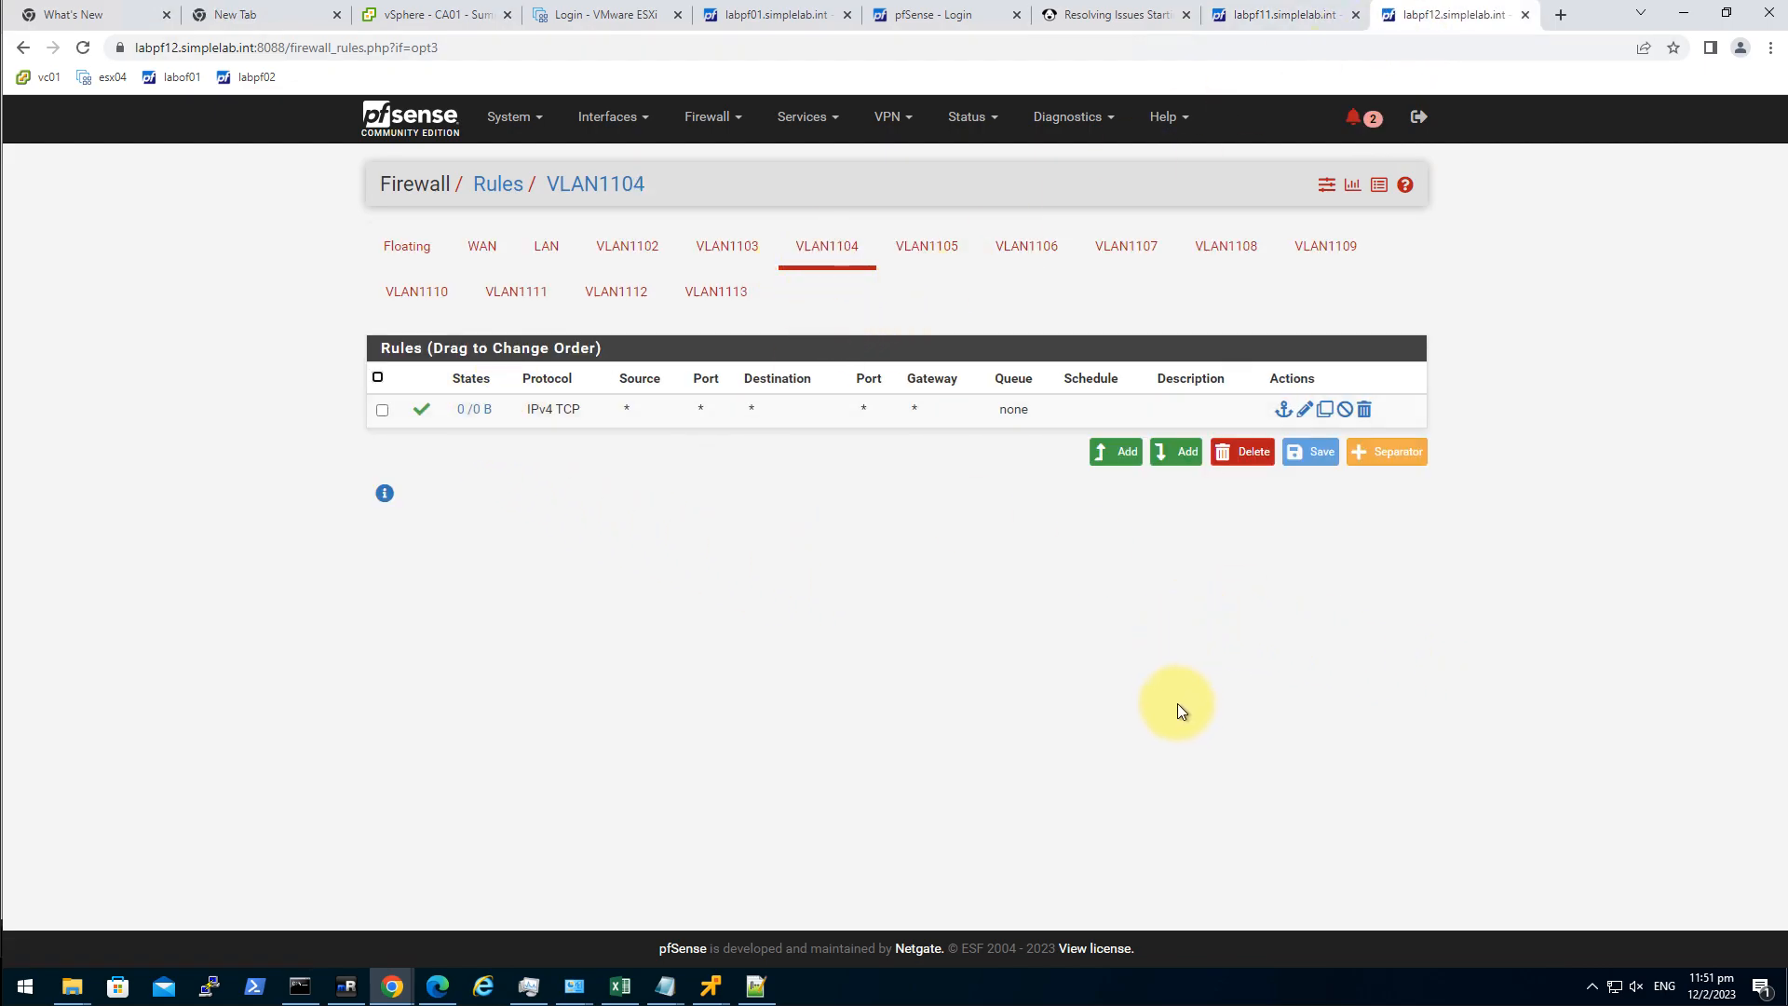